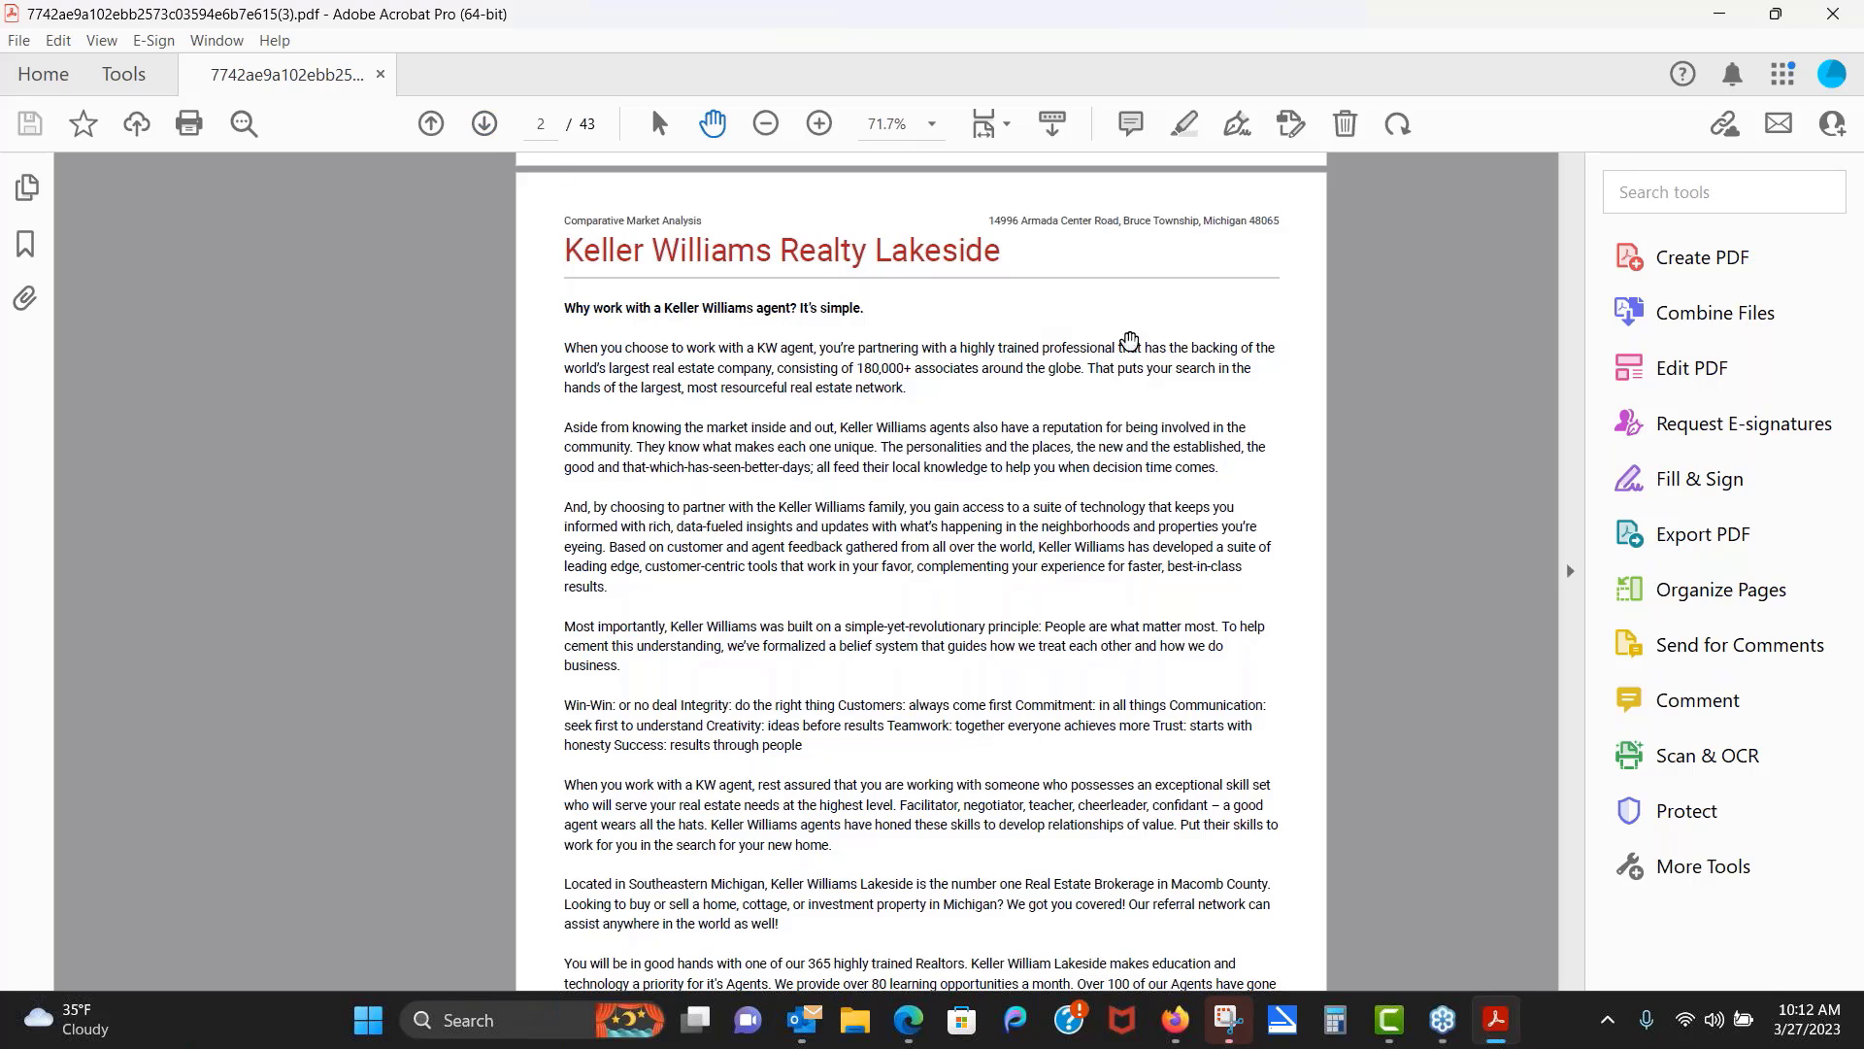
- Scroll through pages 2–4 to the Contact Me page, zooming out to 50%
scroll(1332, 403, down, 1)
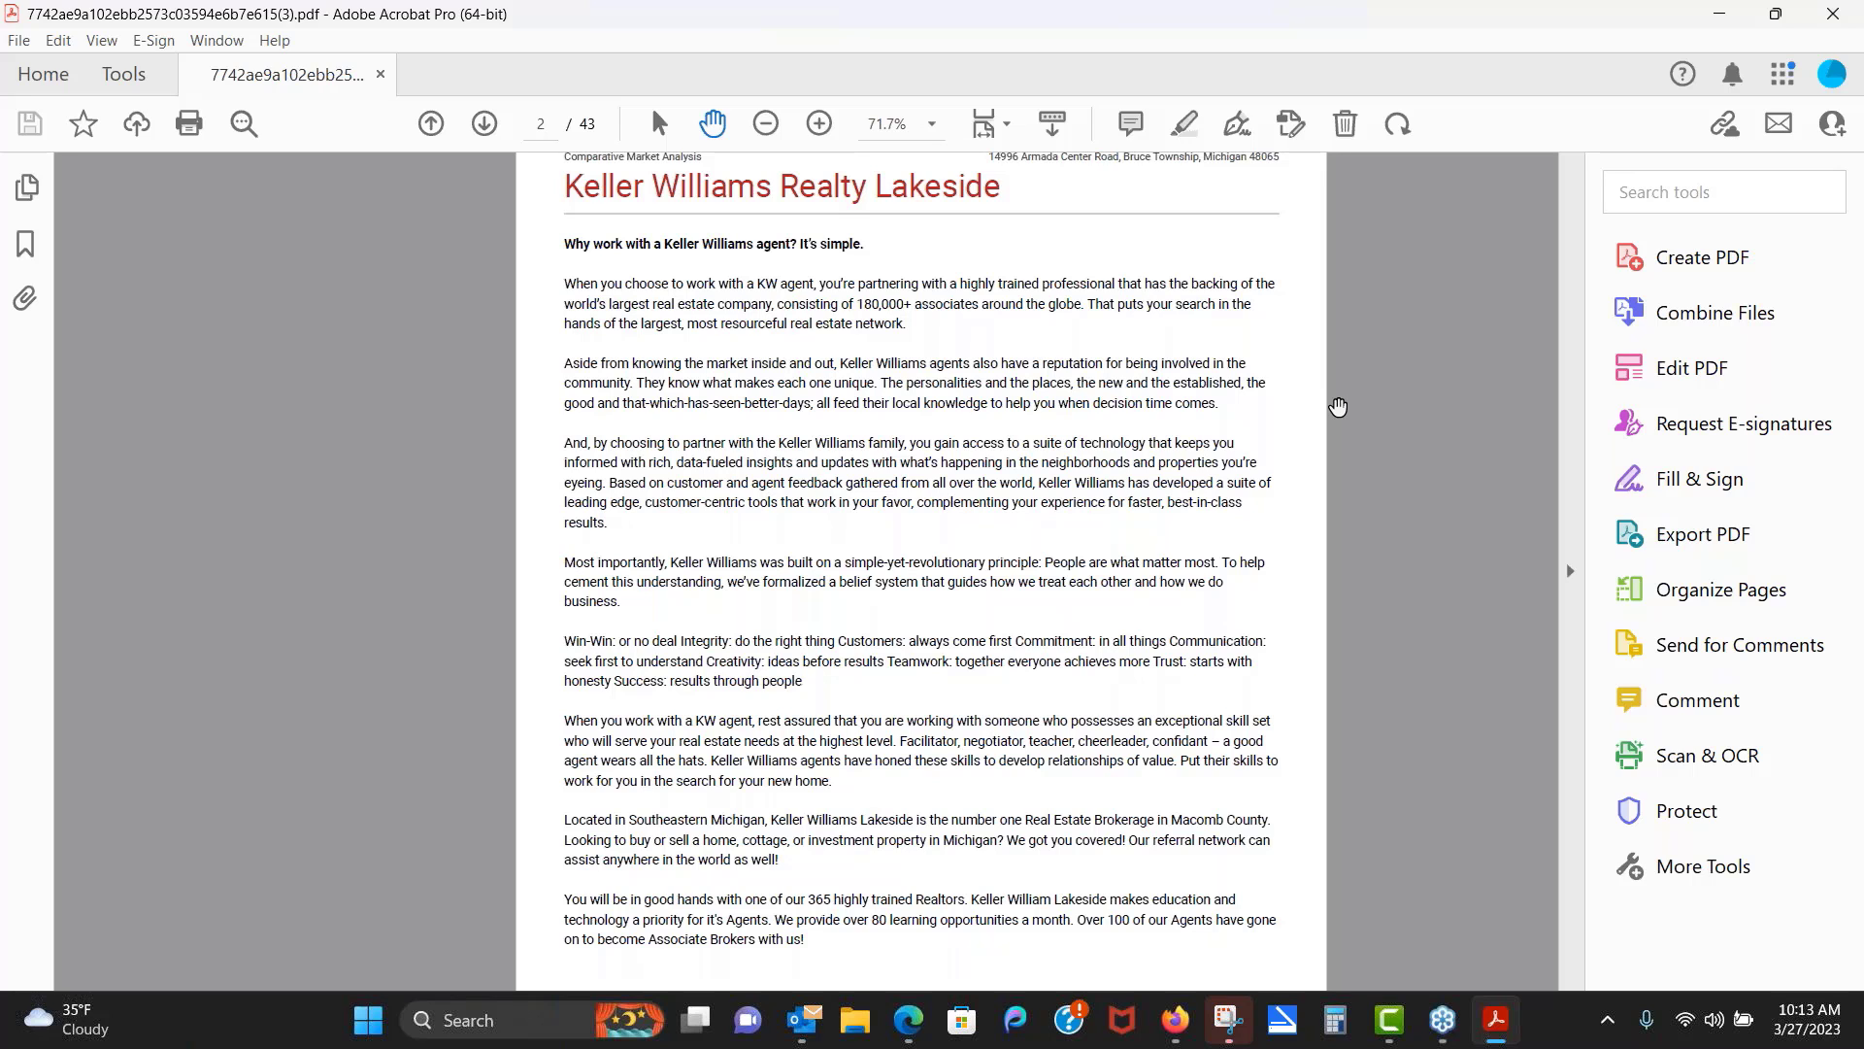
scroll(1337, 406, down, 10)
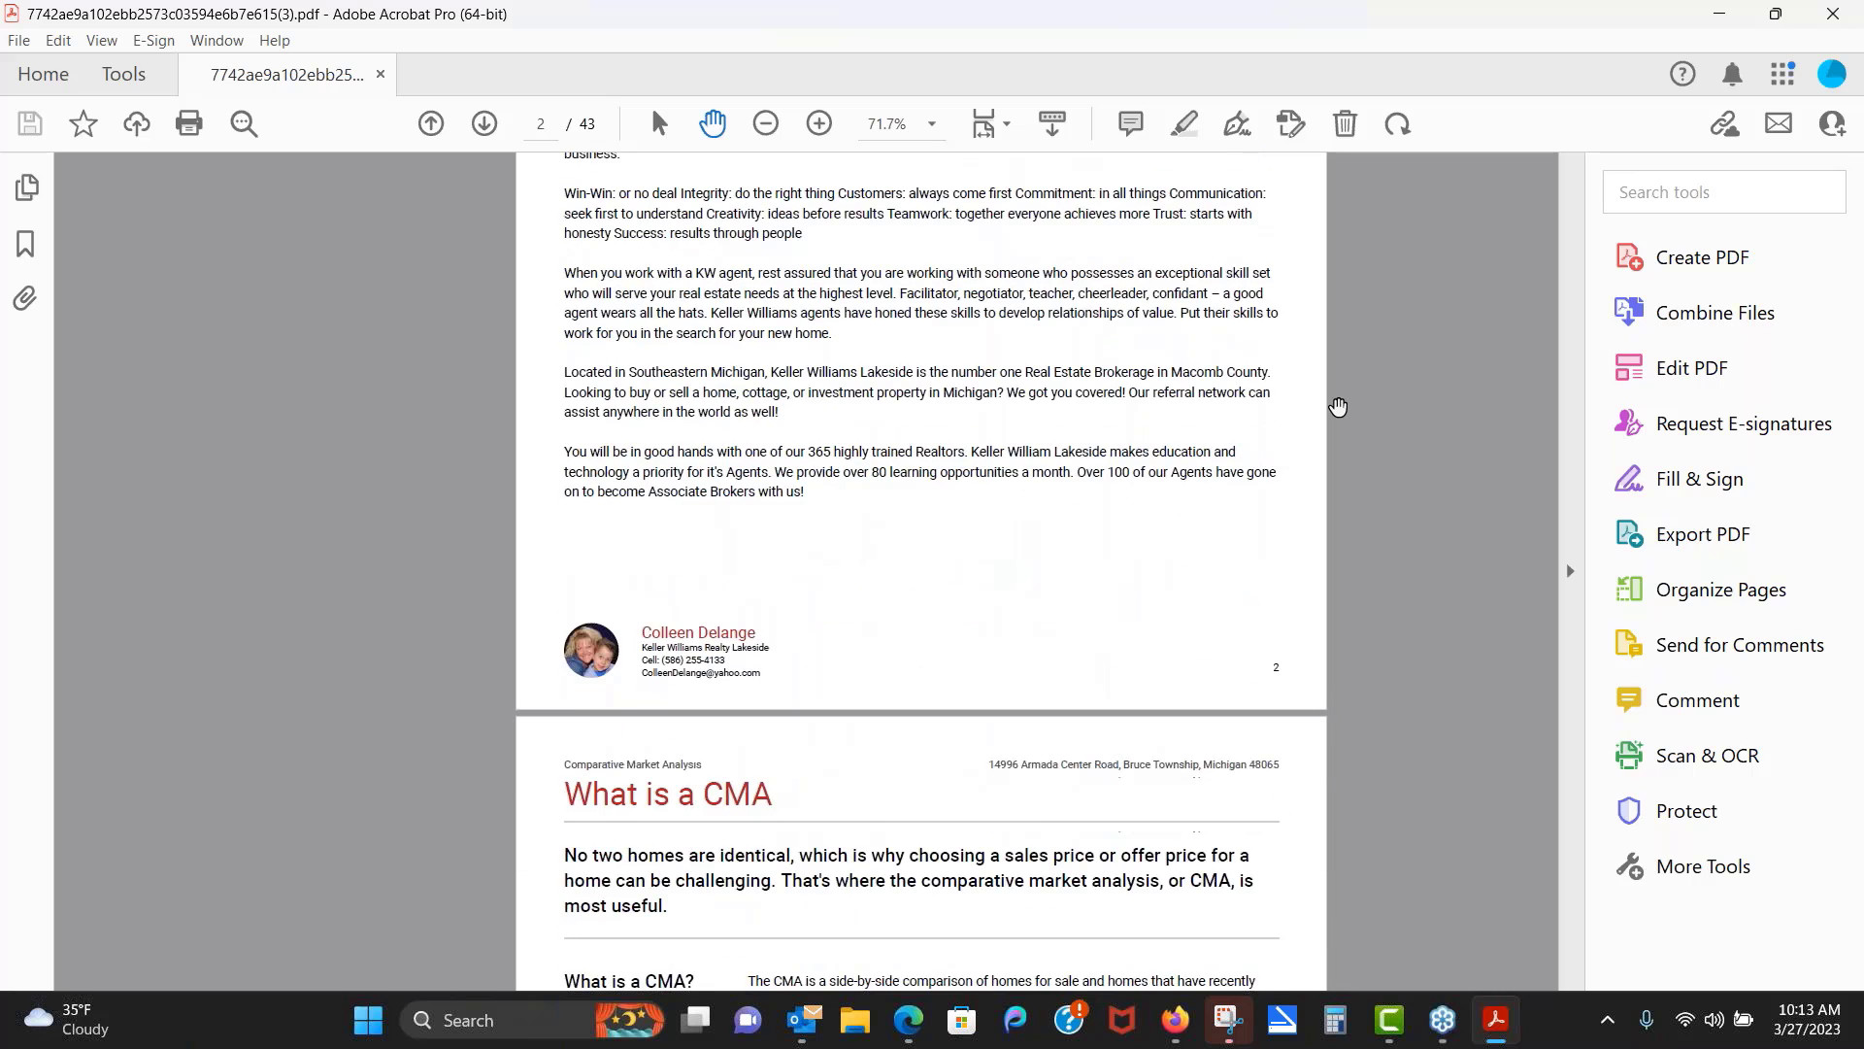
scroll(920, 570, down, 3)
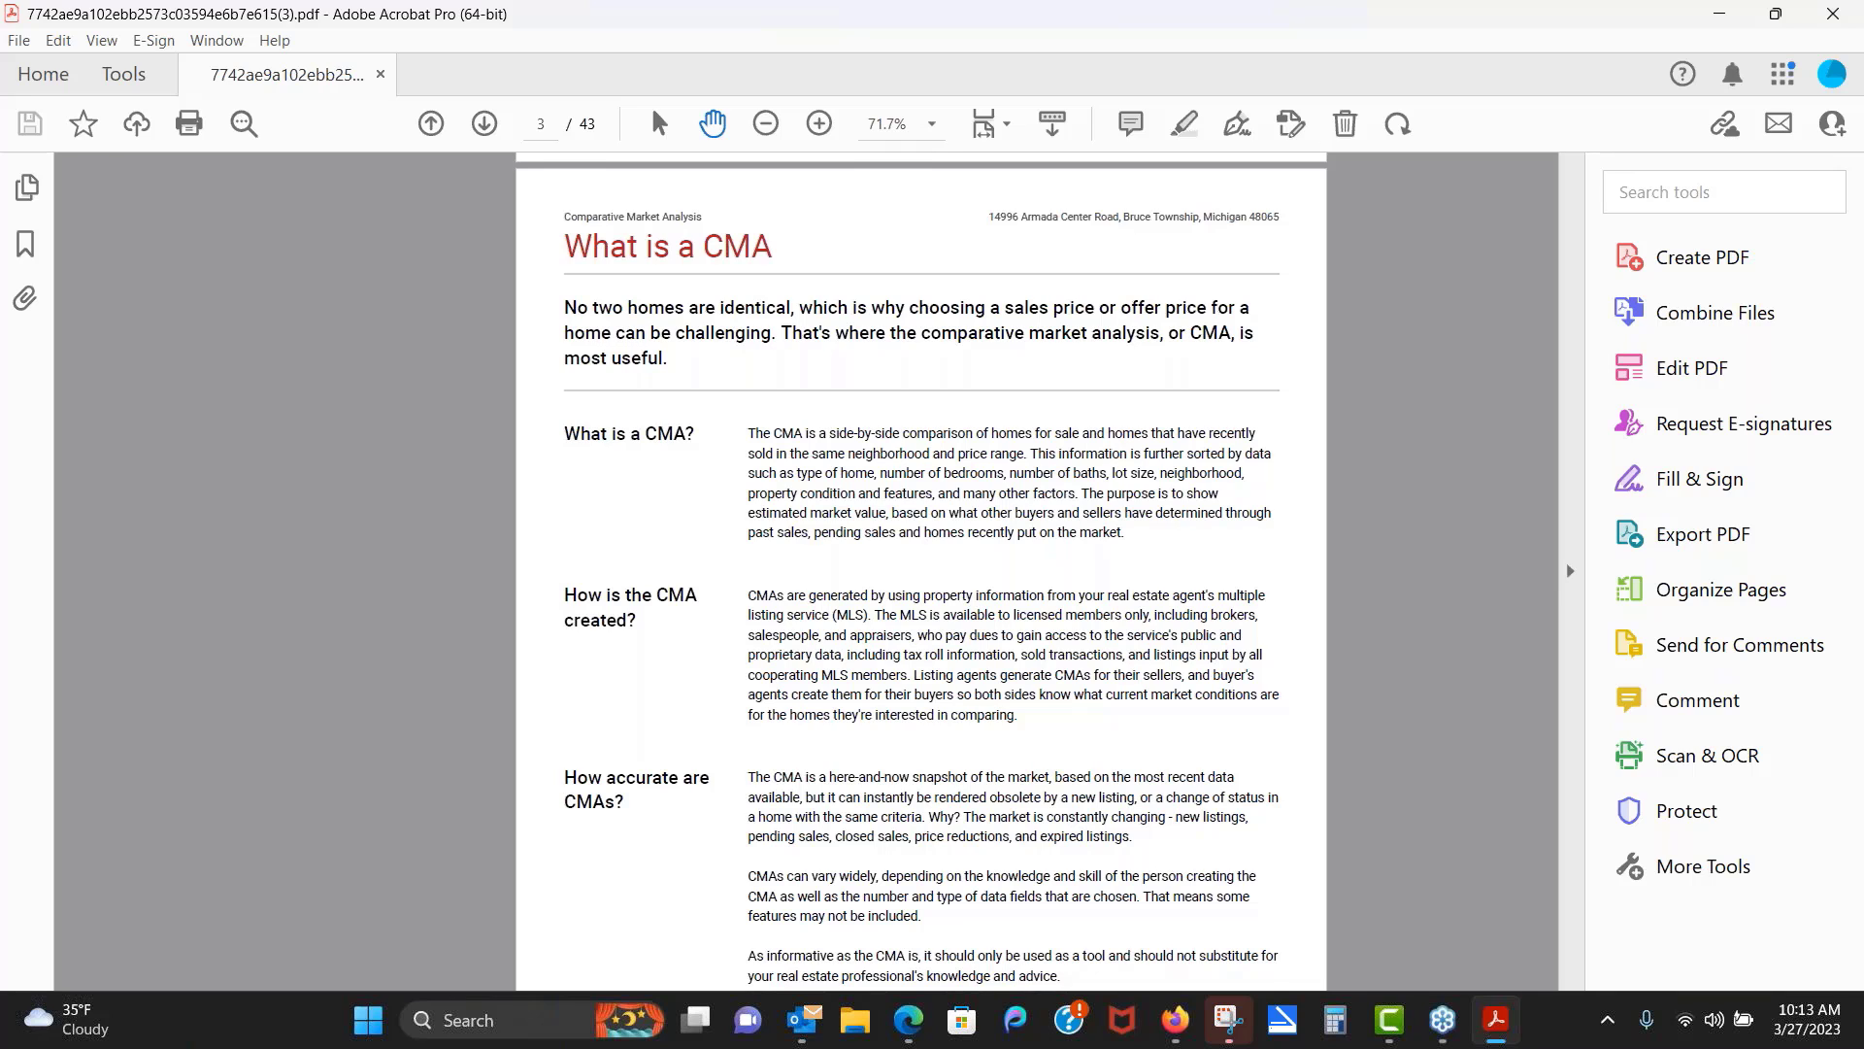
key(ctrl+minus)
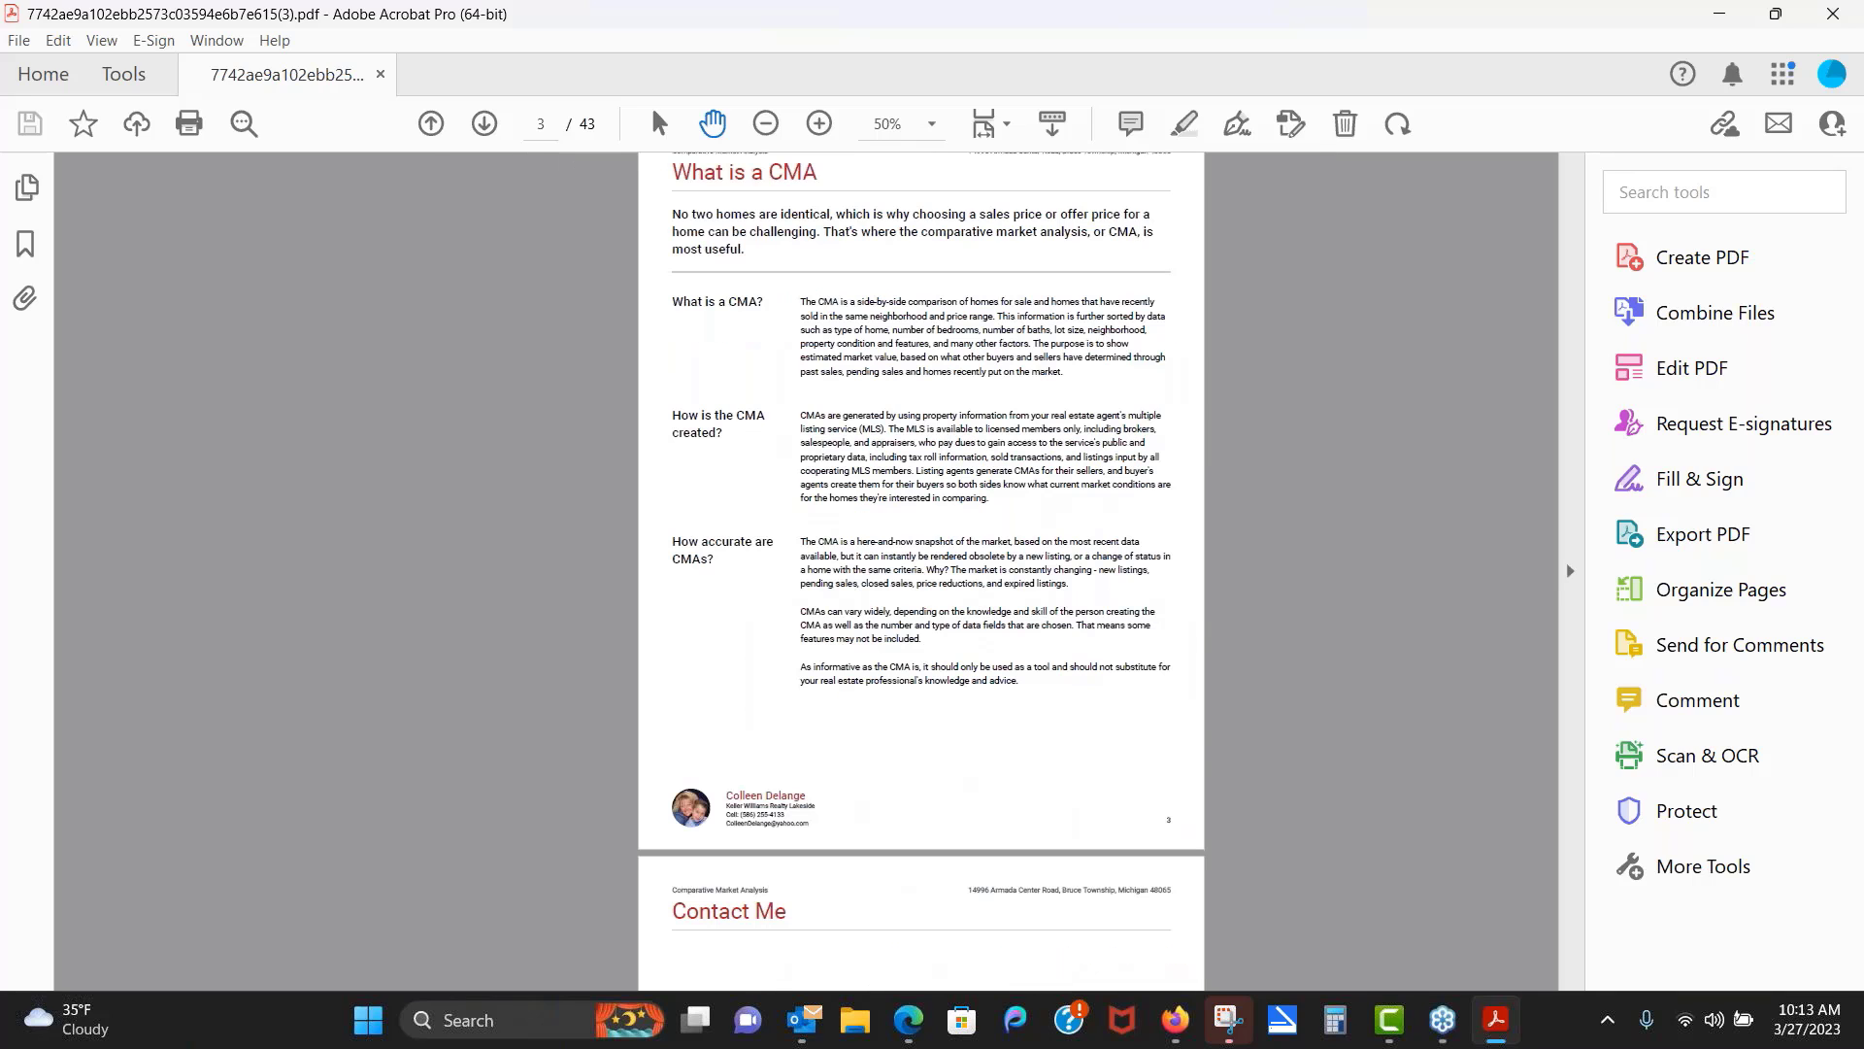
scroll(920, 571, up, 3)
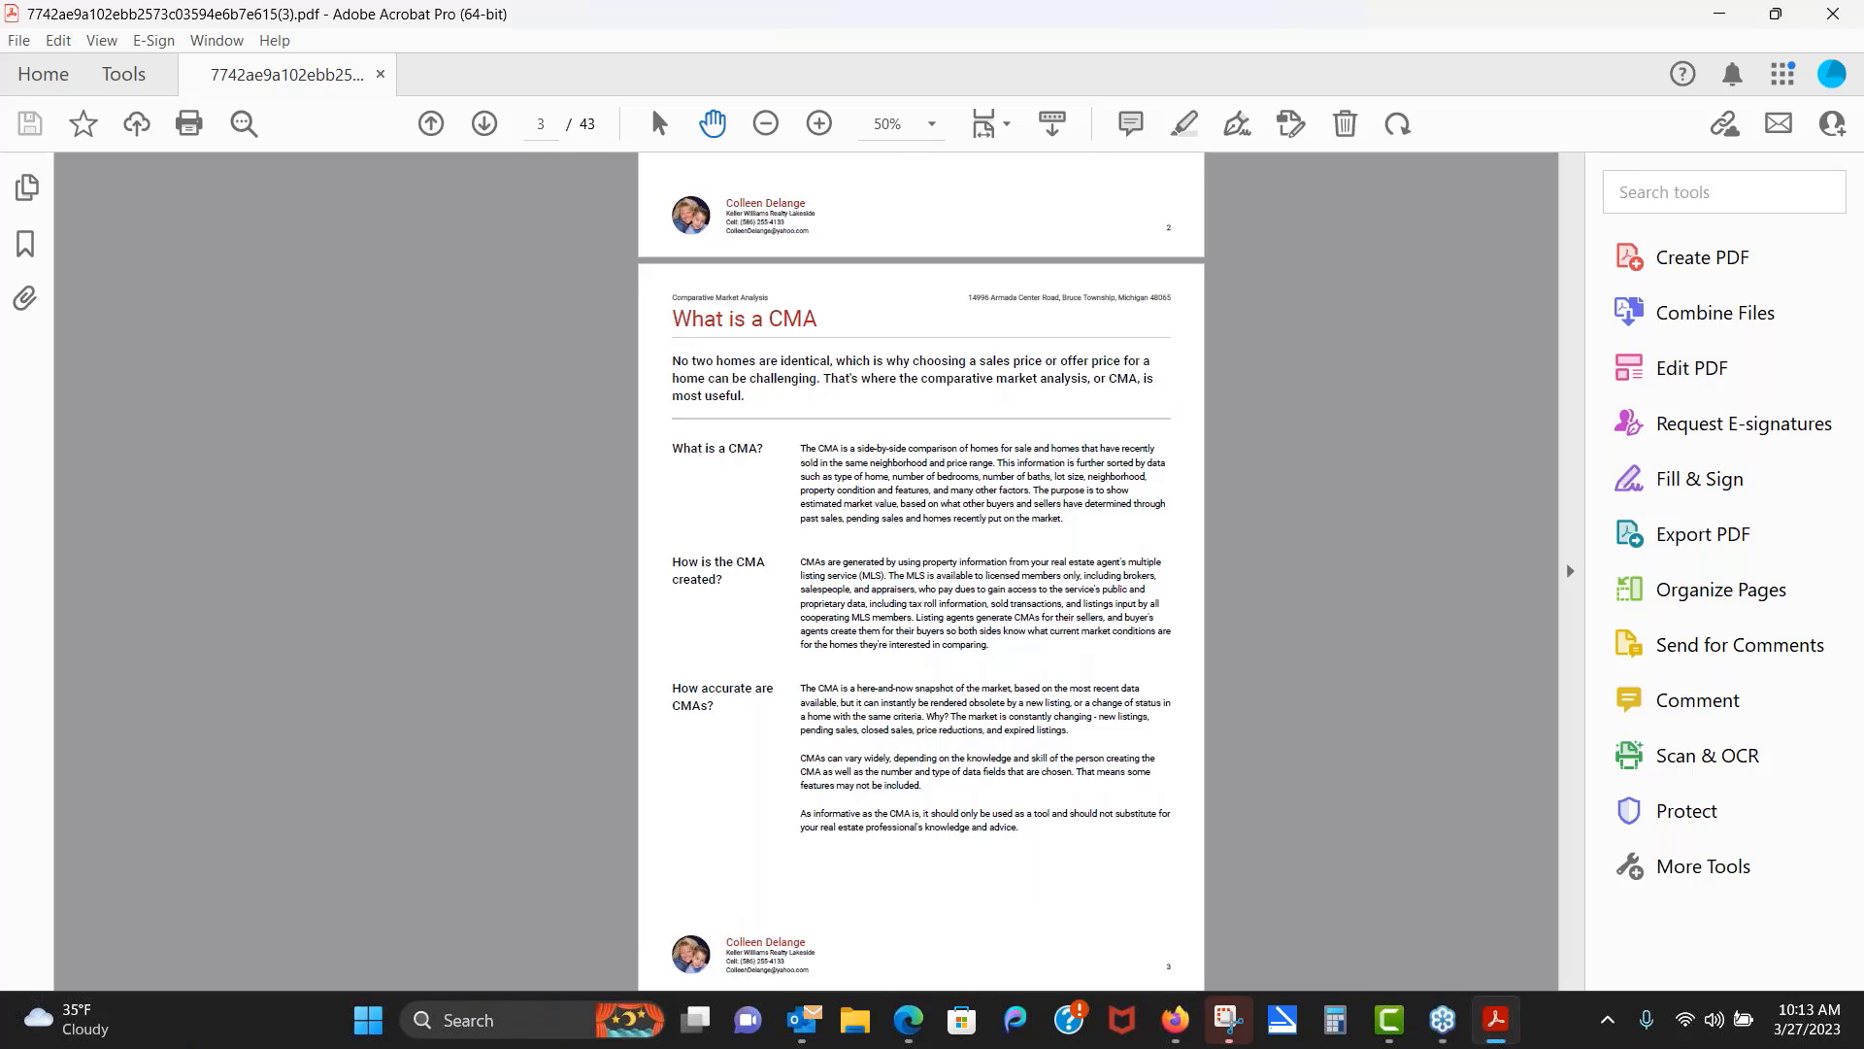
scroll(921, 571, down, 10)
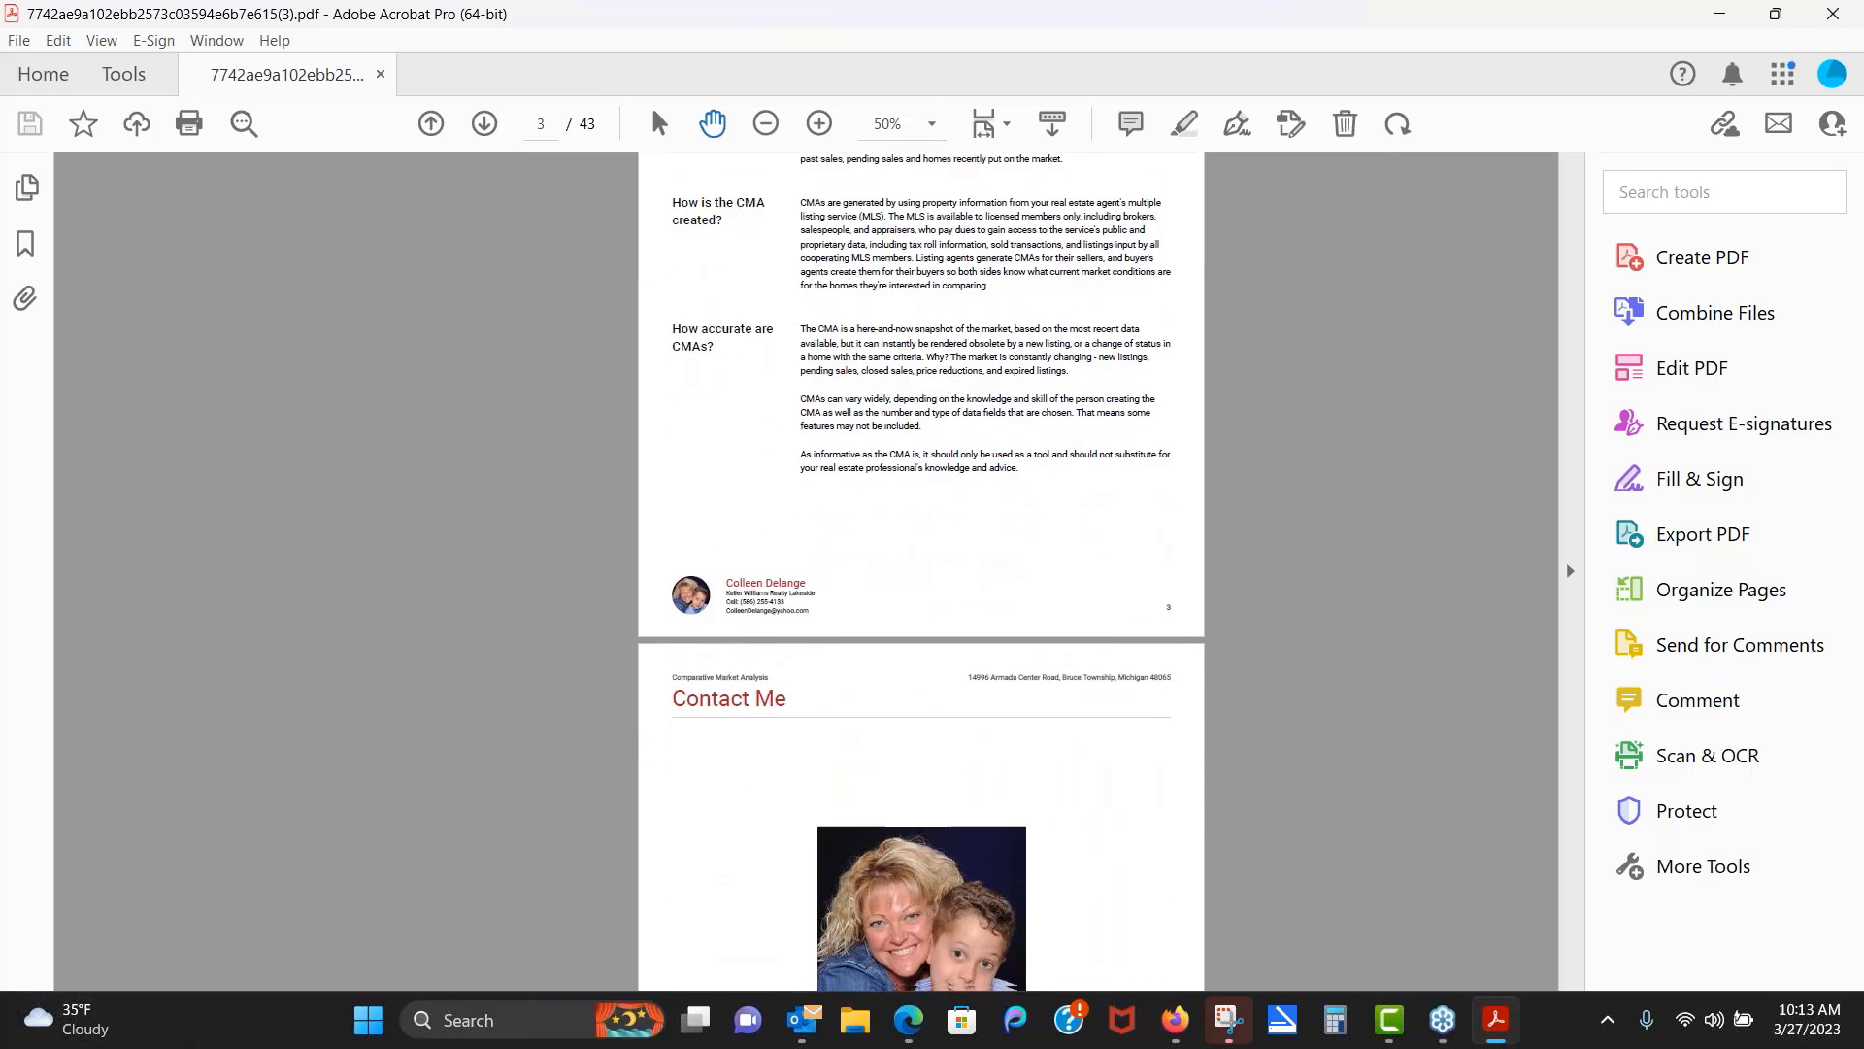
scroll(920, 571, down, 8)
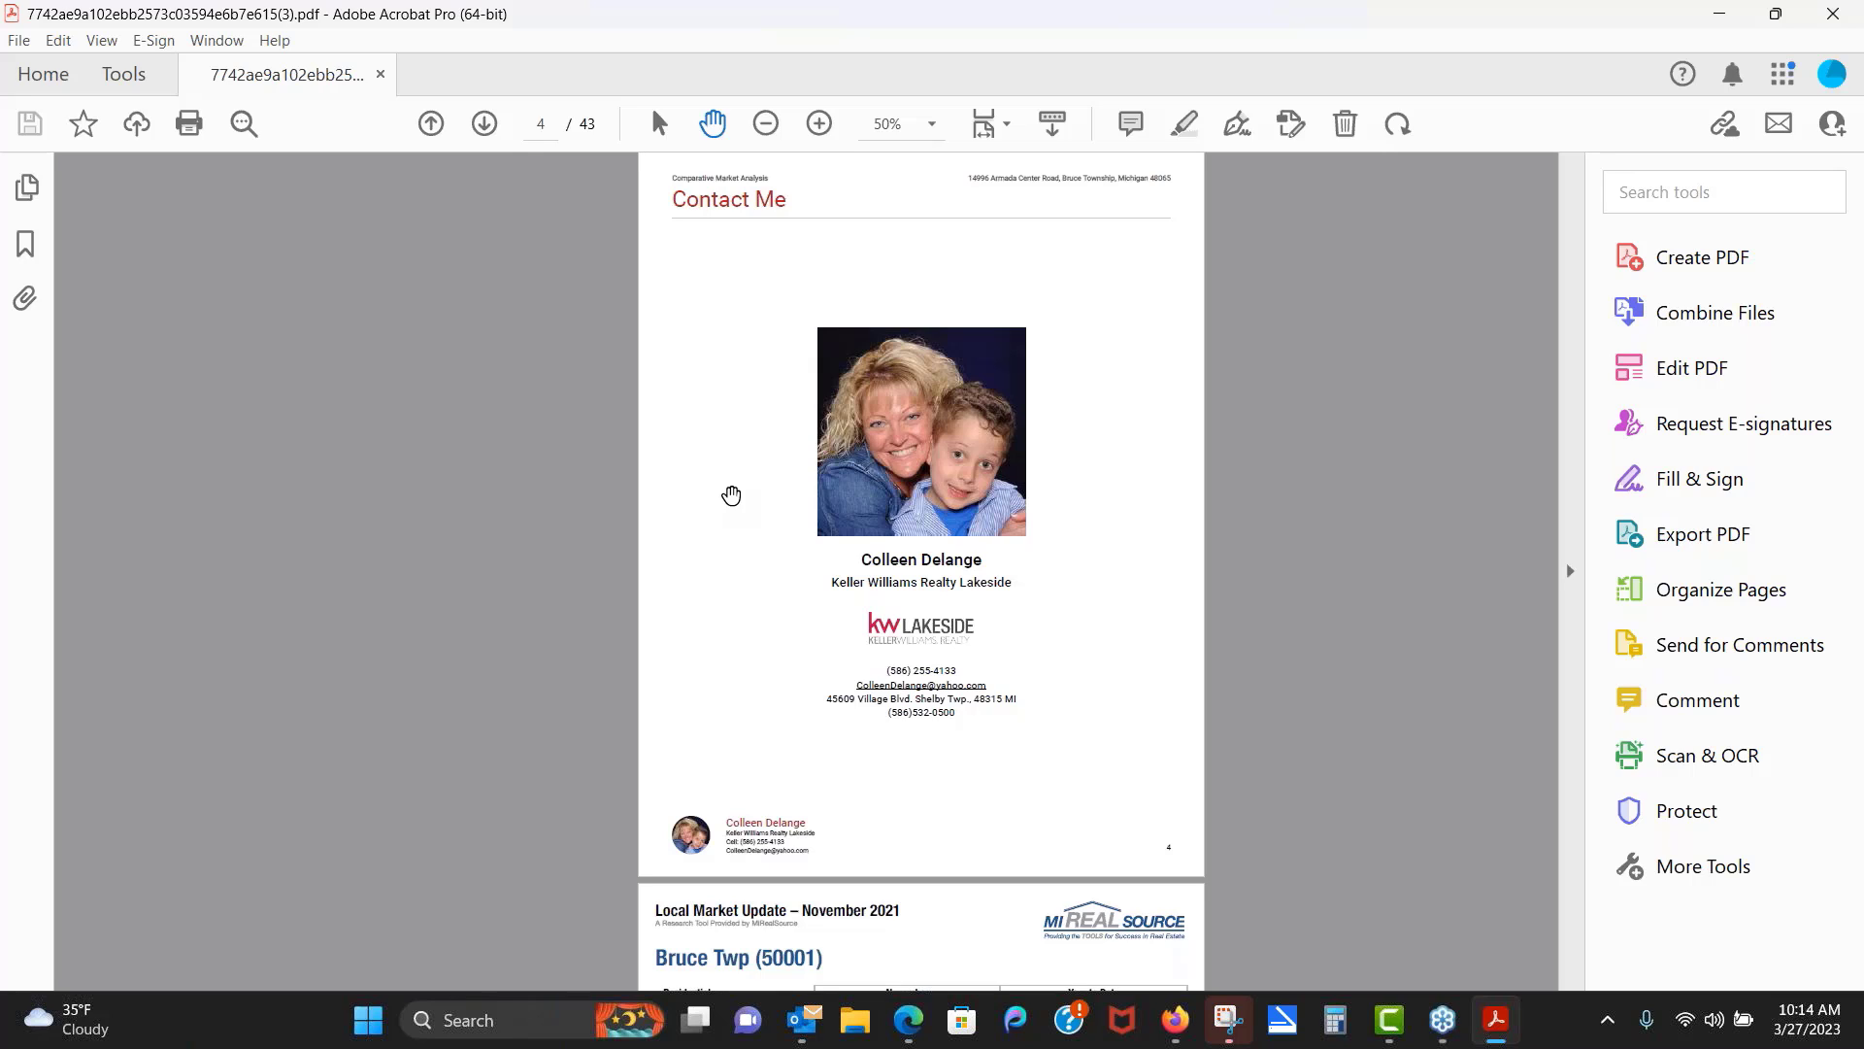
- Scroll to page 5's November 2021 Bruce Twp Residential and Condo market tables
scroll(731, 495, down, 5)
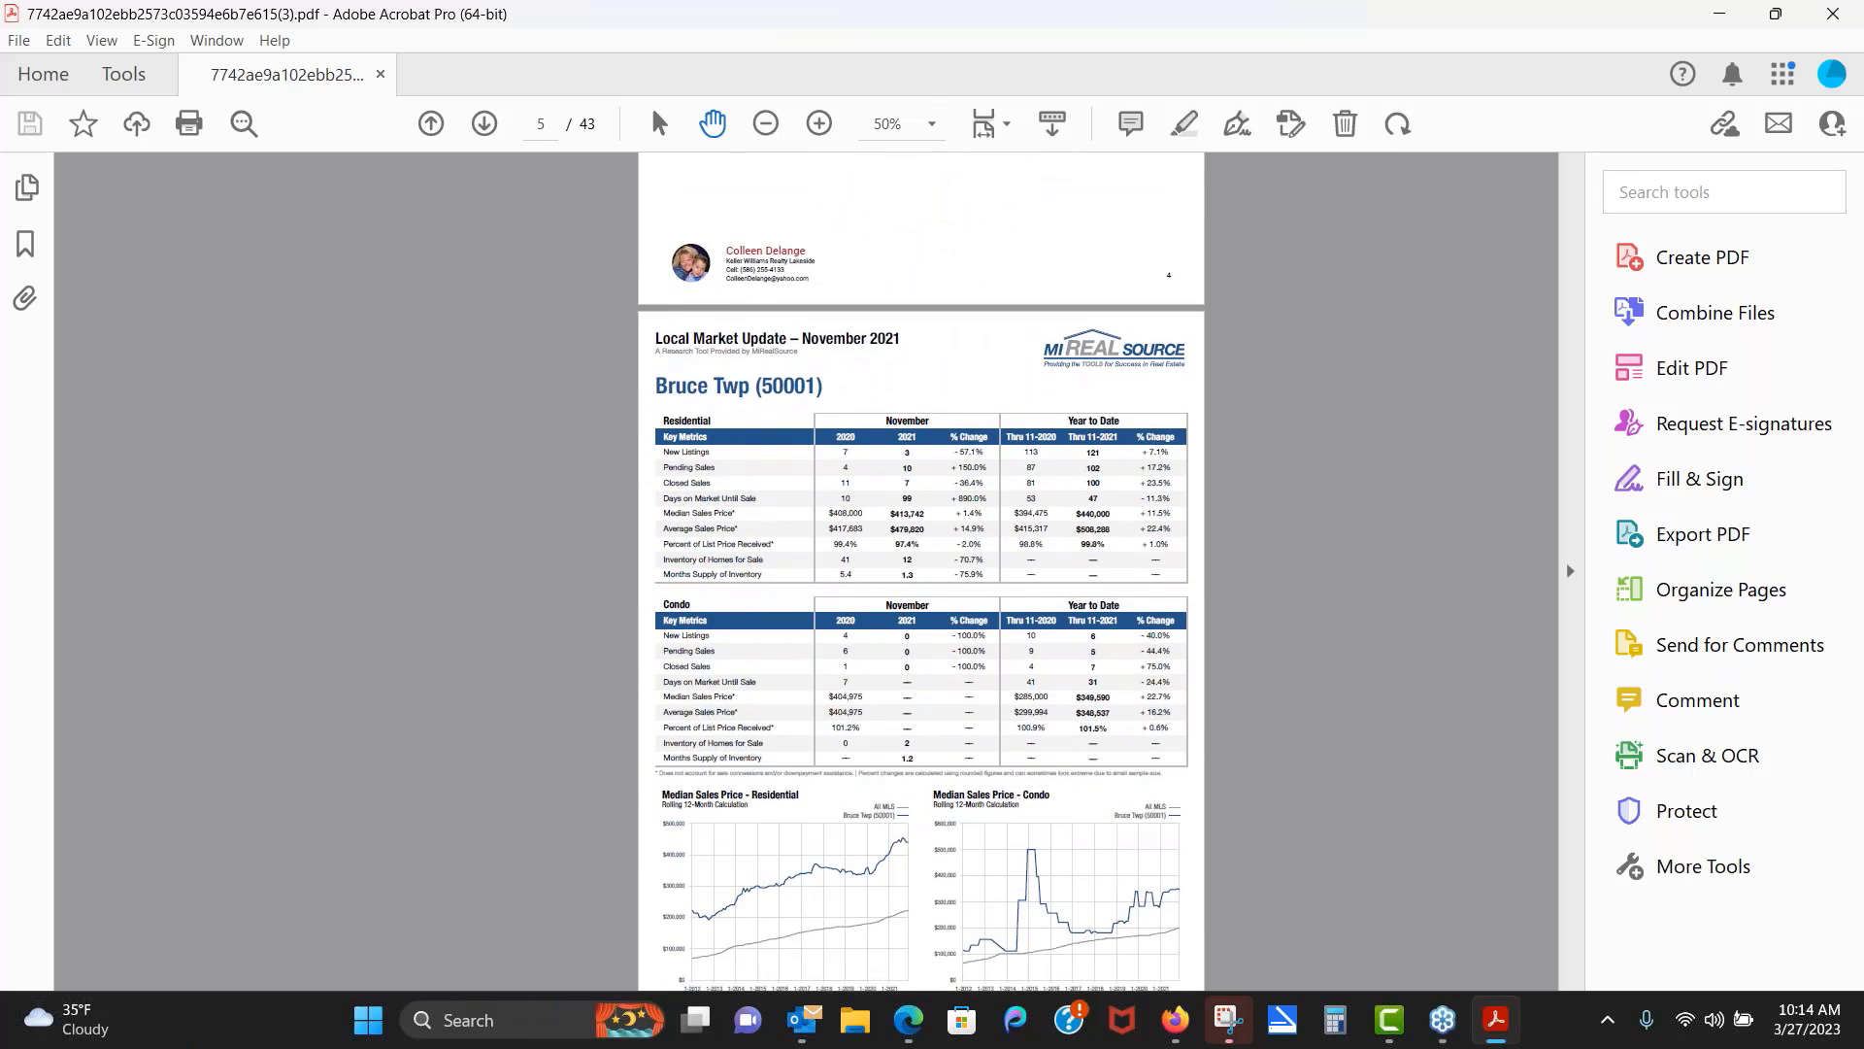
scroll(731, 495, down, 2)
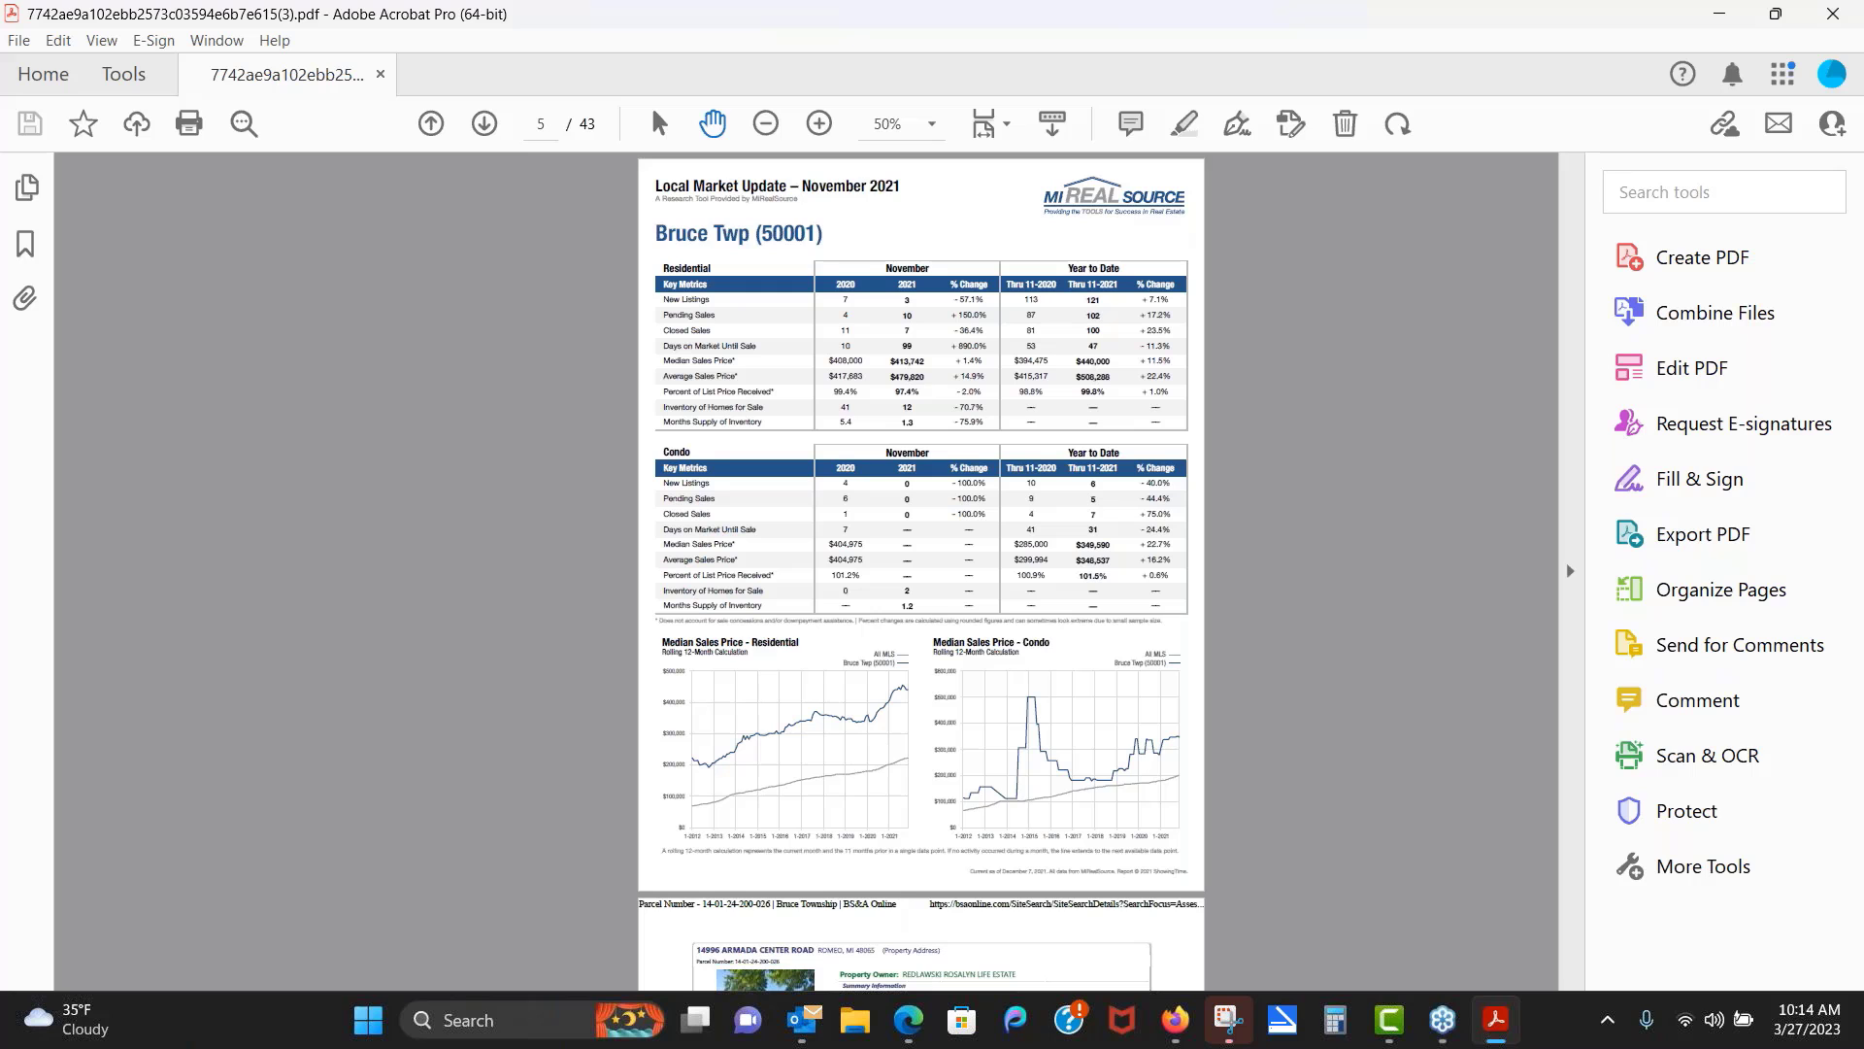
scroll(921, 502, up, 7)
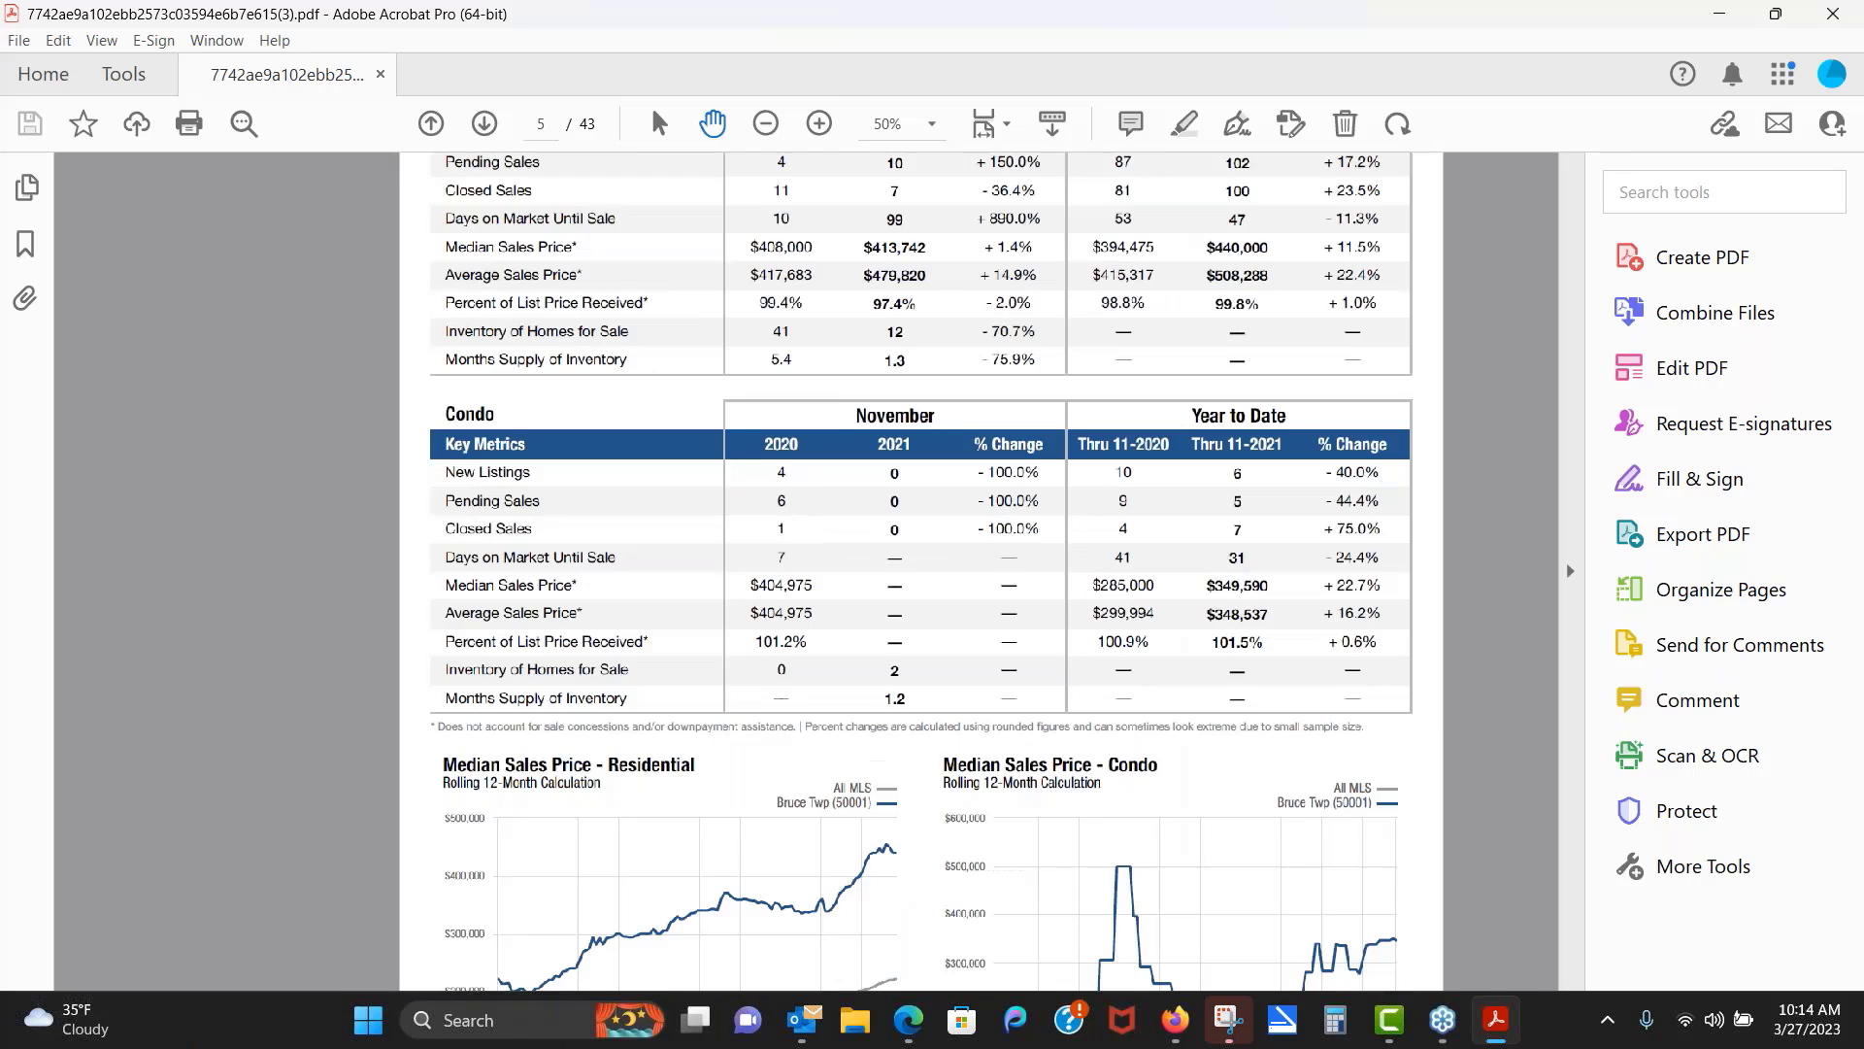
scroll(920, 502, up, 1)
scroll(920, 572, up, 5)
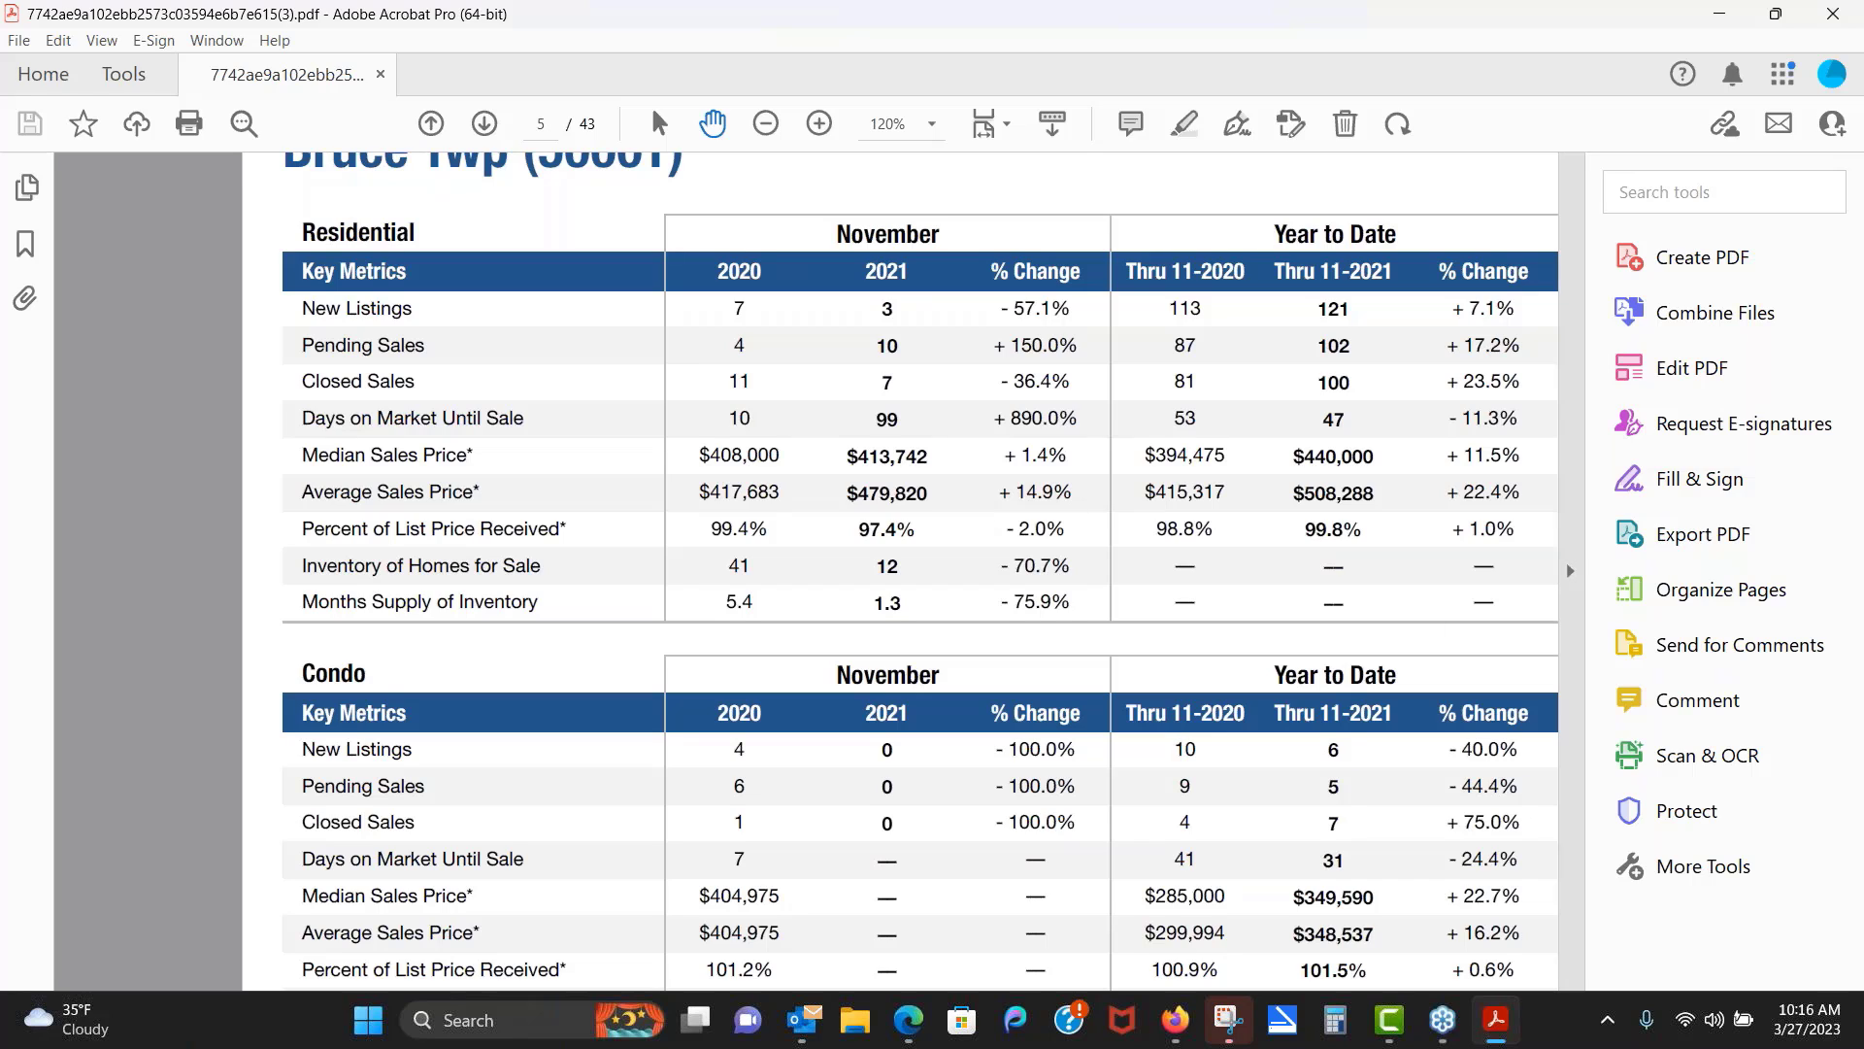
mouse_move(1174, 1026)
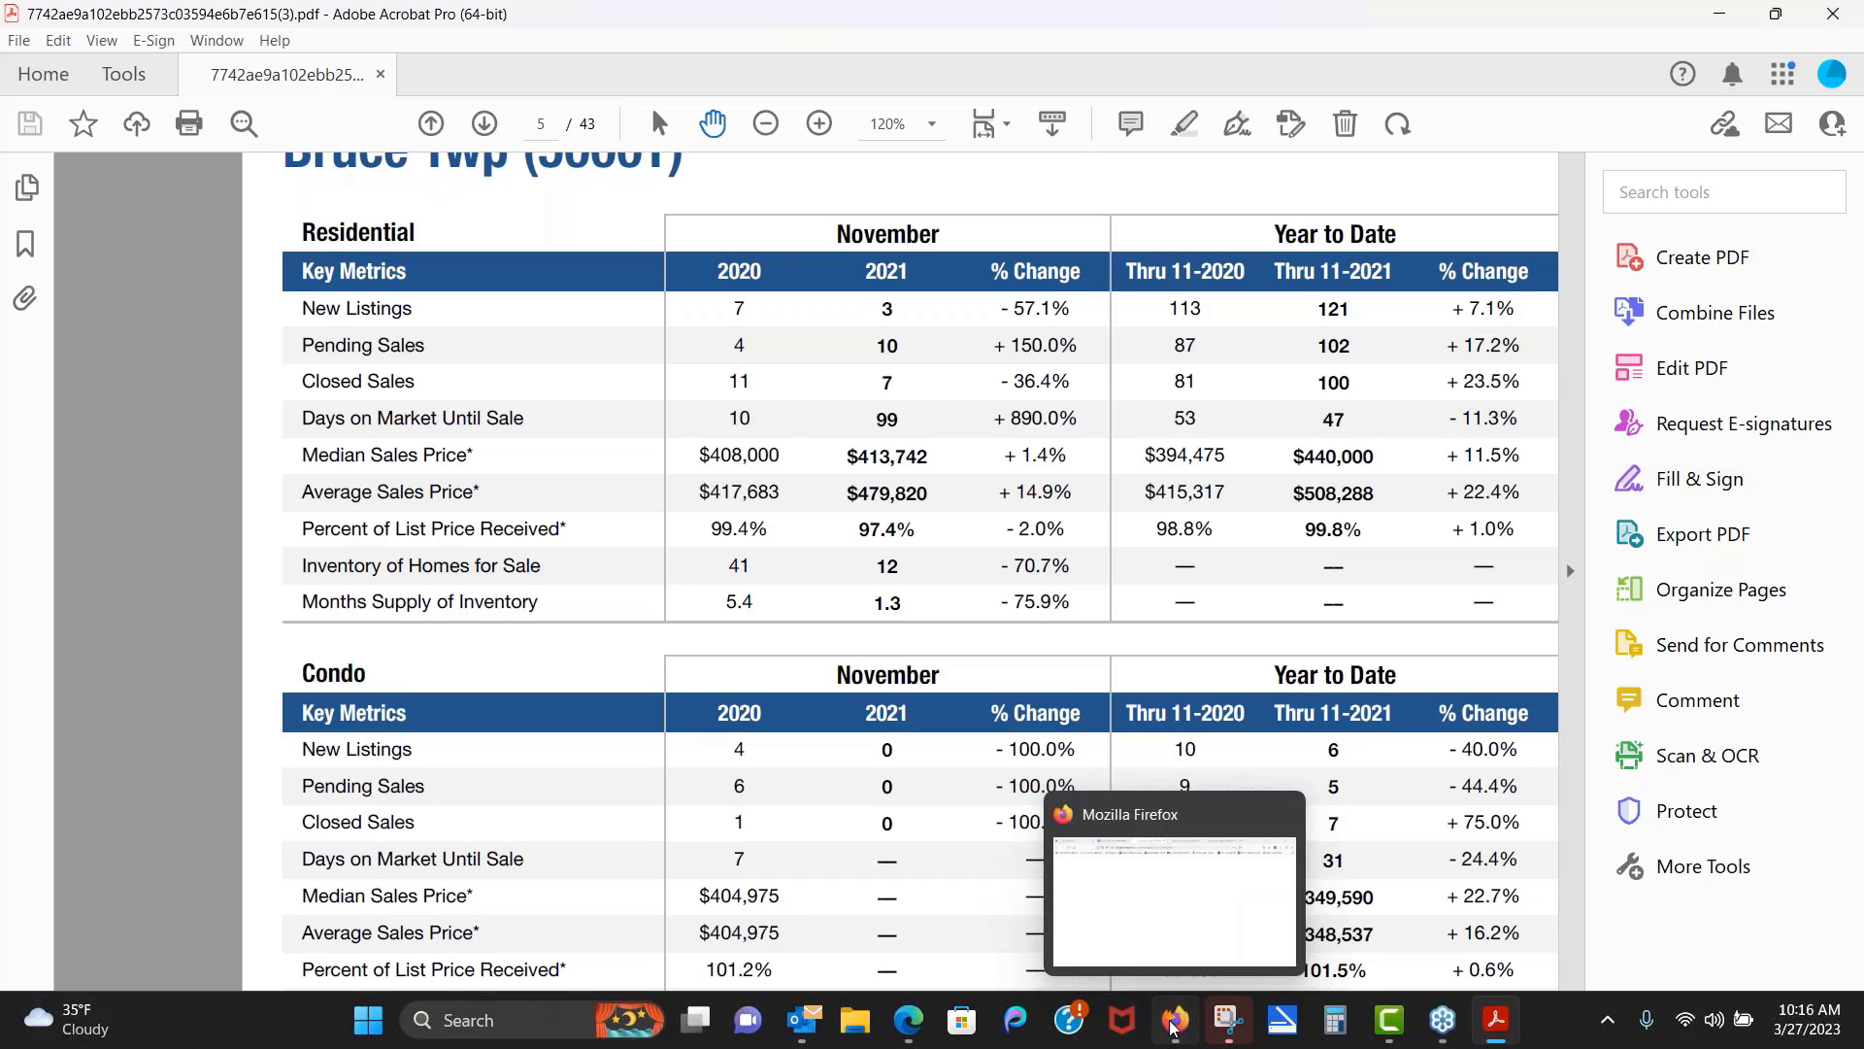
- Return to Firefox's Paragon 5 tab and choose MarketStats from the Resources menu
click(1157, 928)
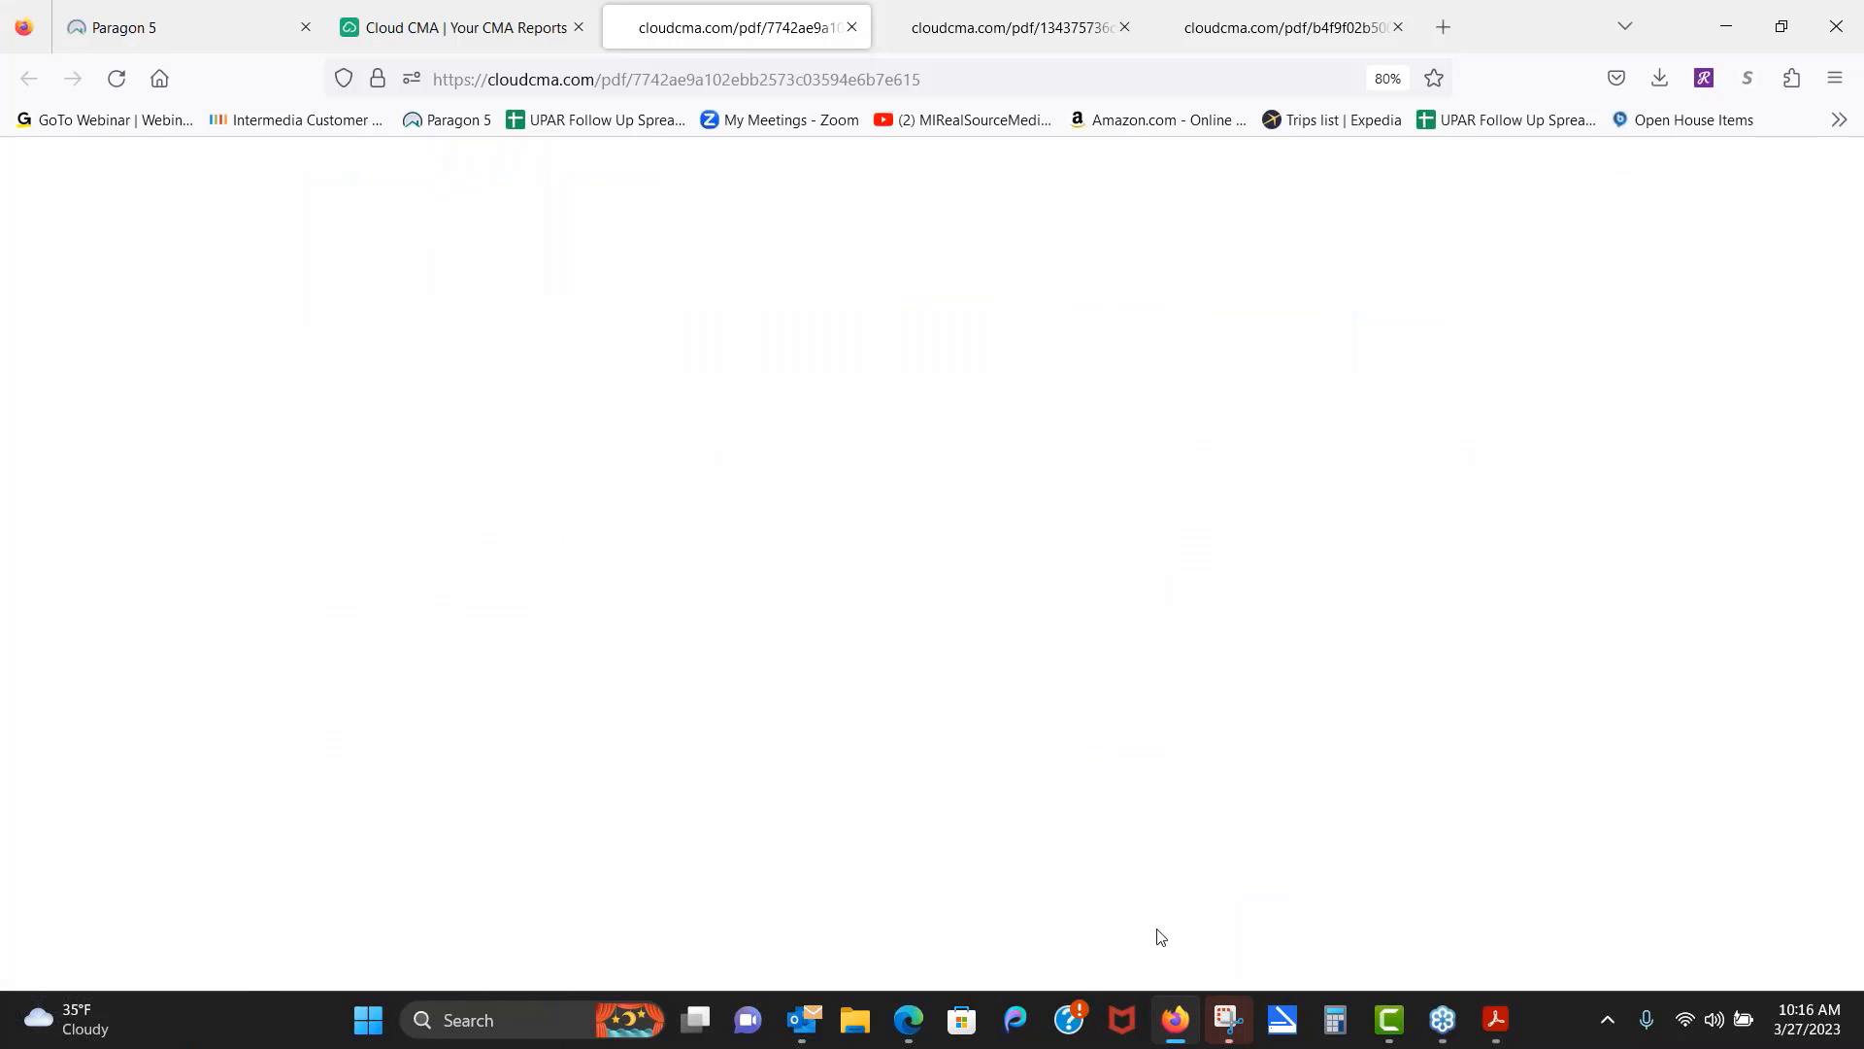
click(213, 13)
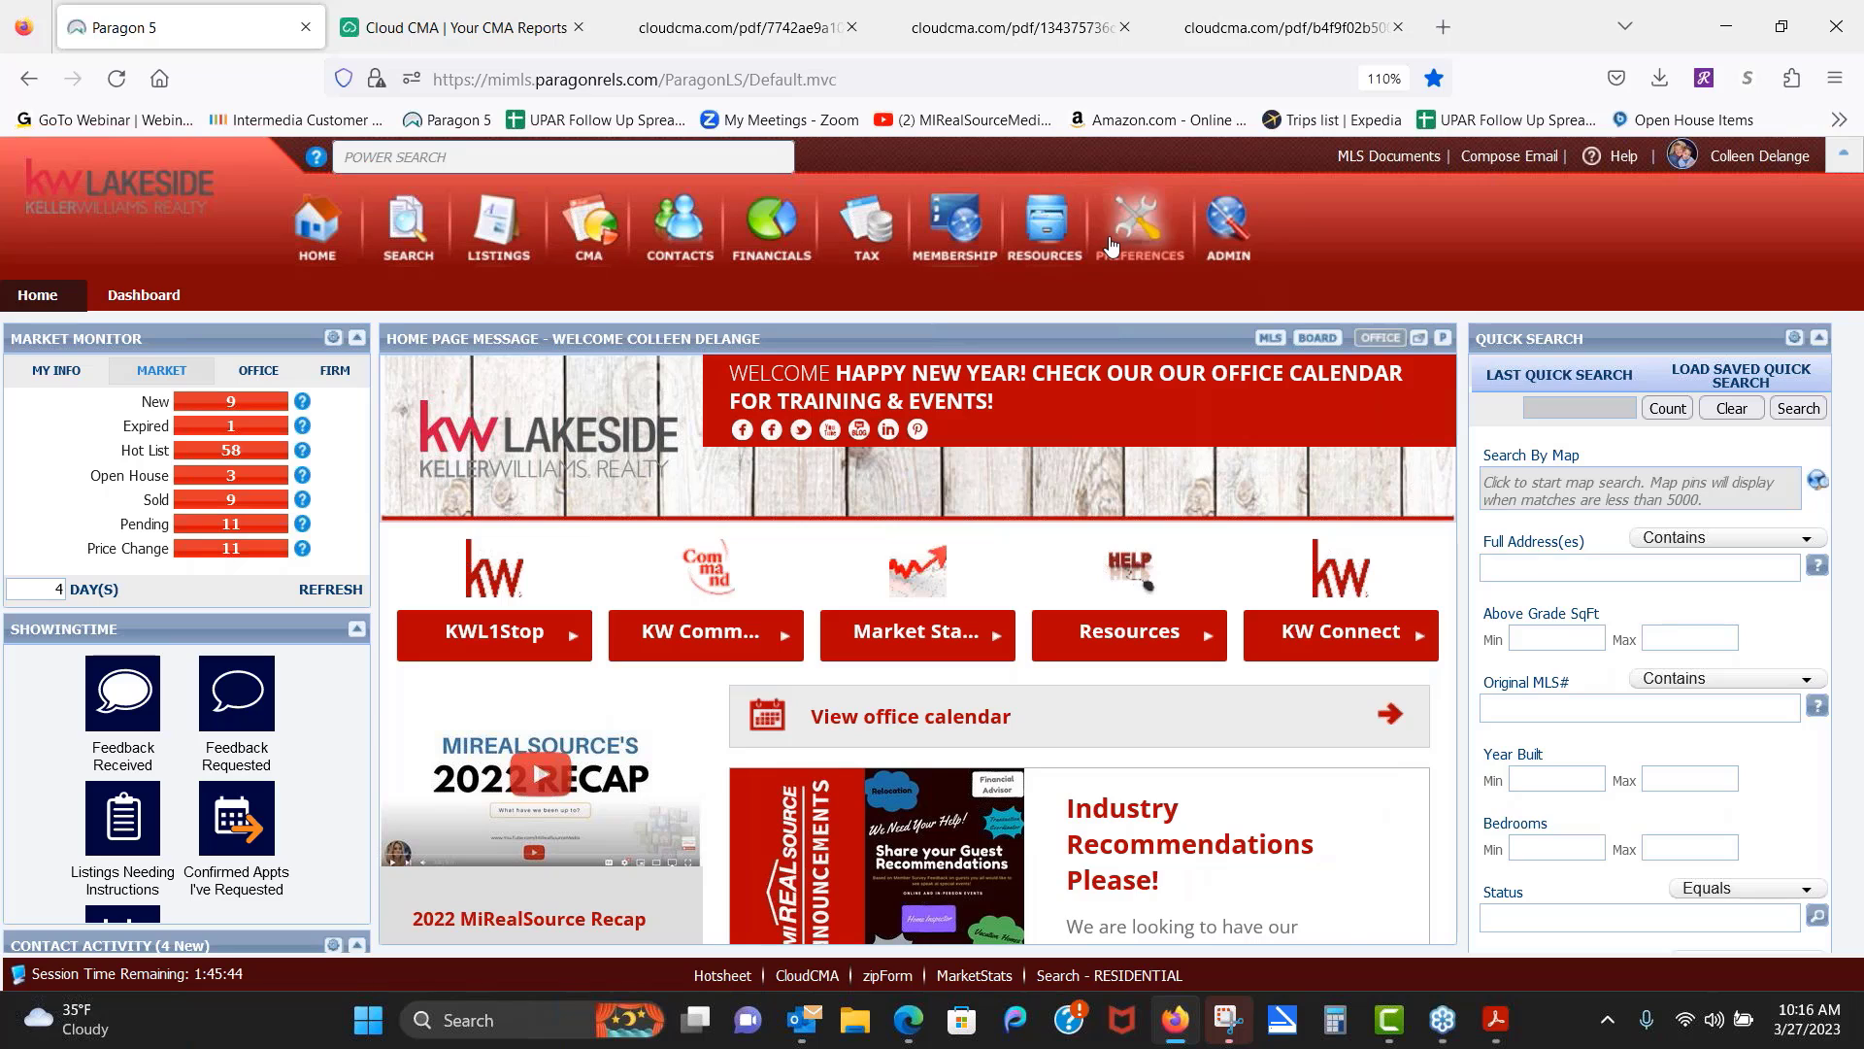
click(1047, 233)
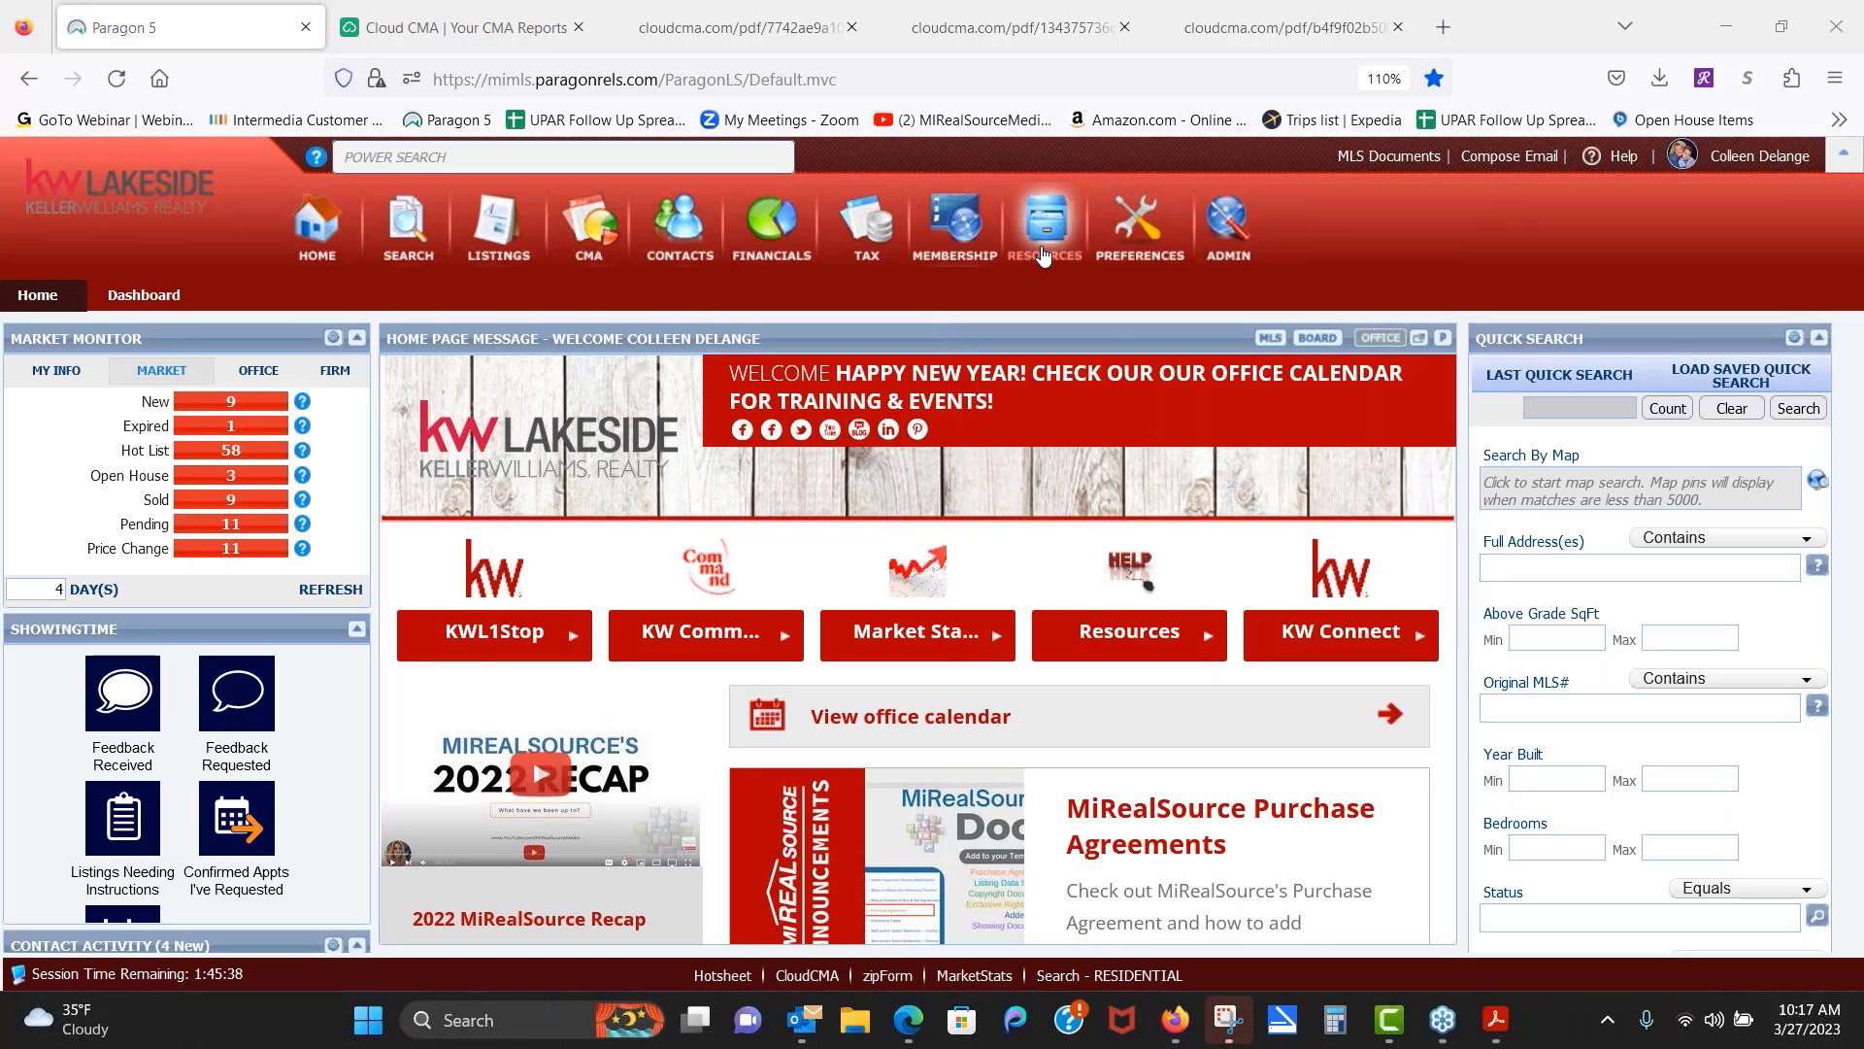
mouse_move(1044, 254)
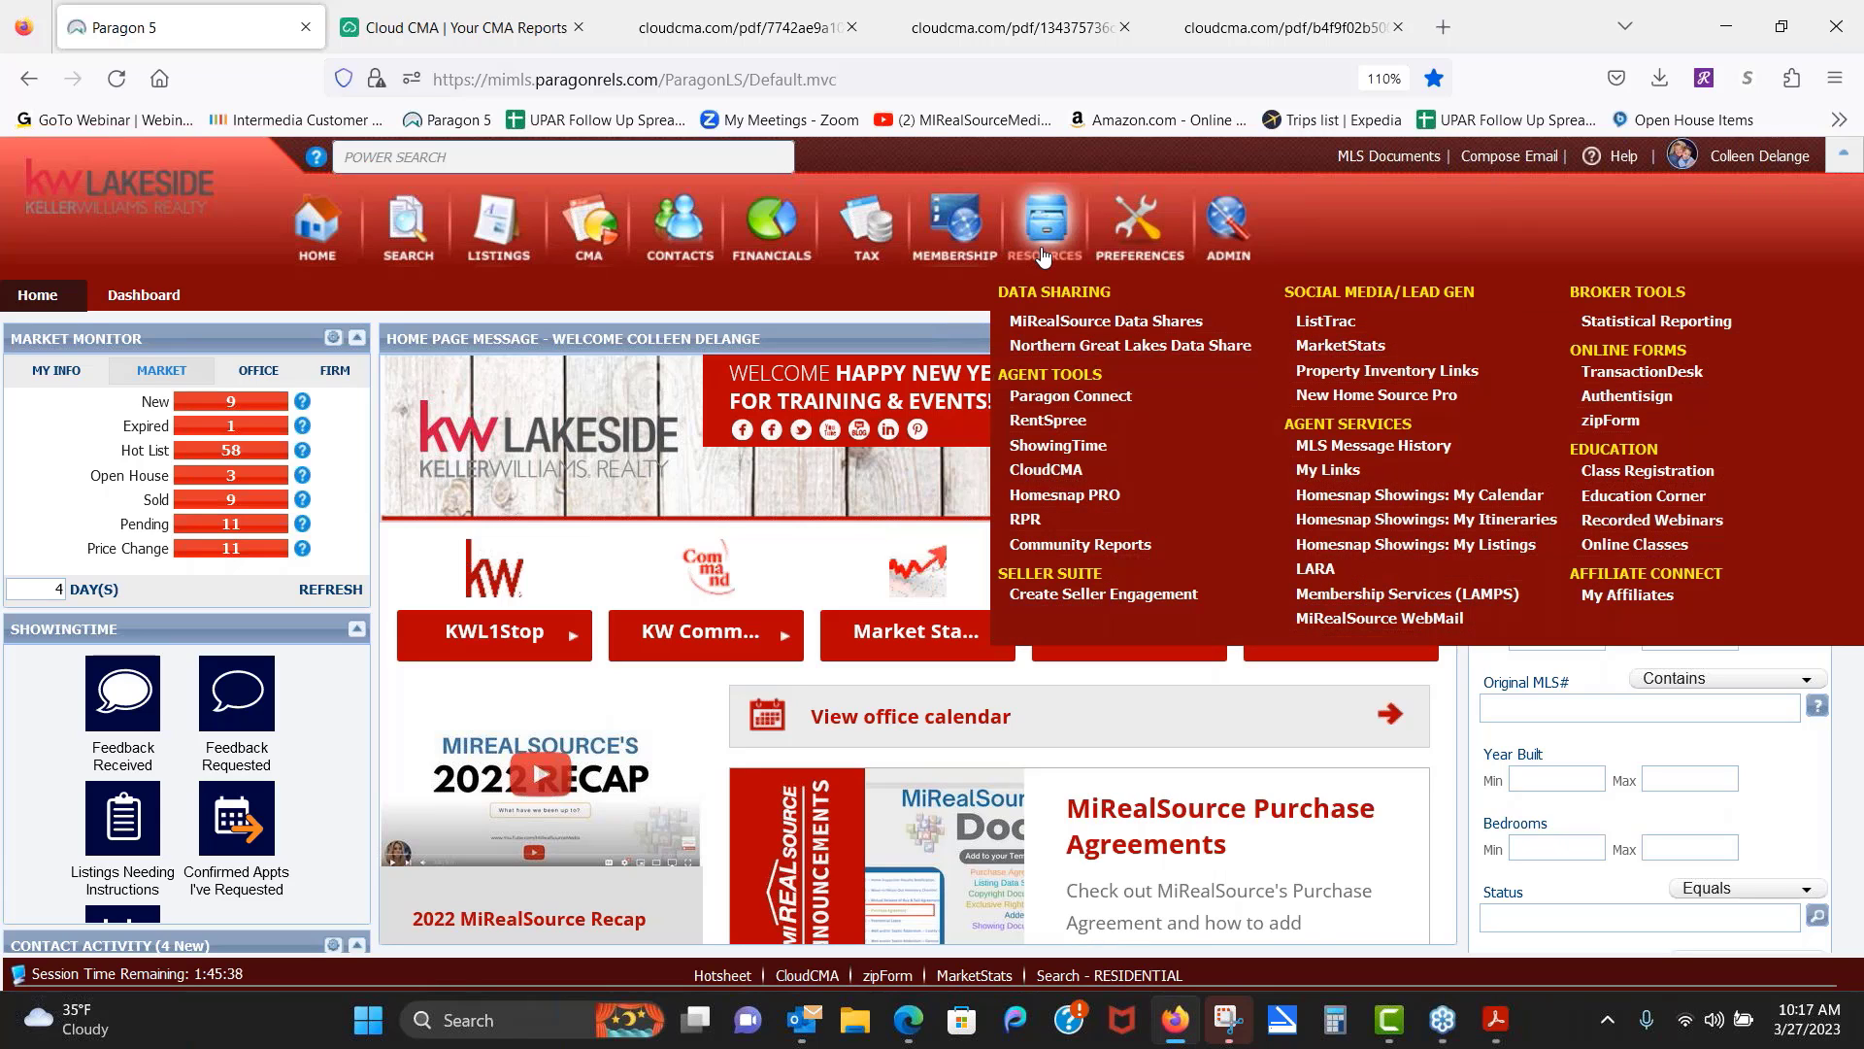
click(1354, 350)
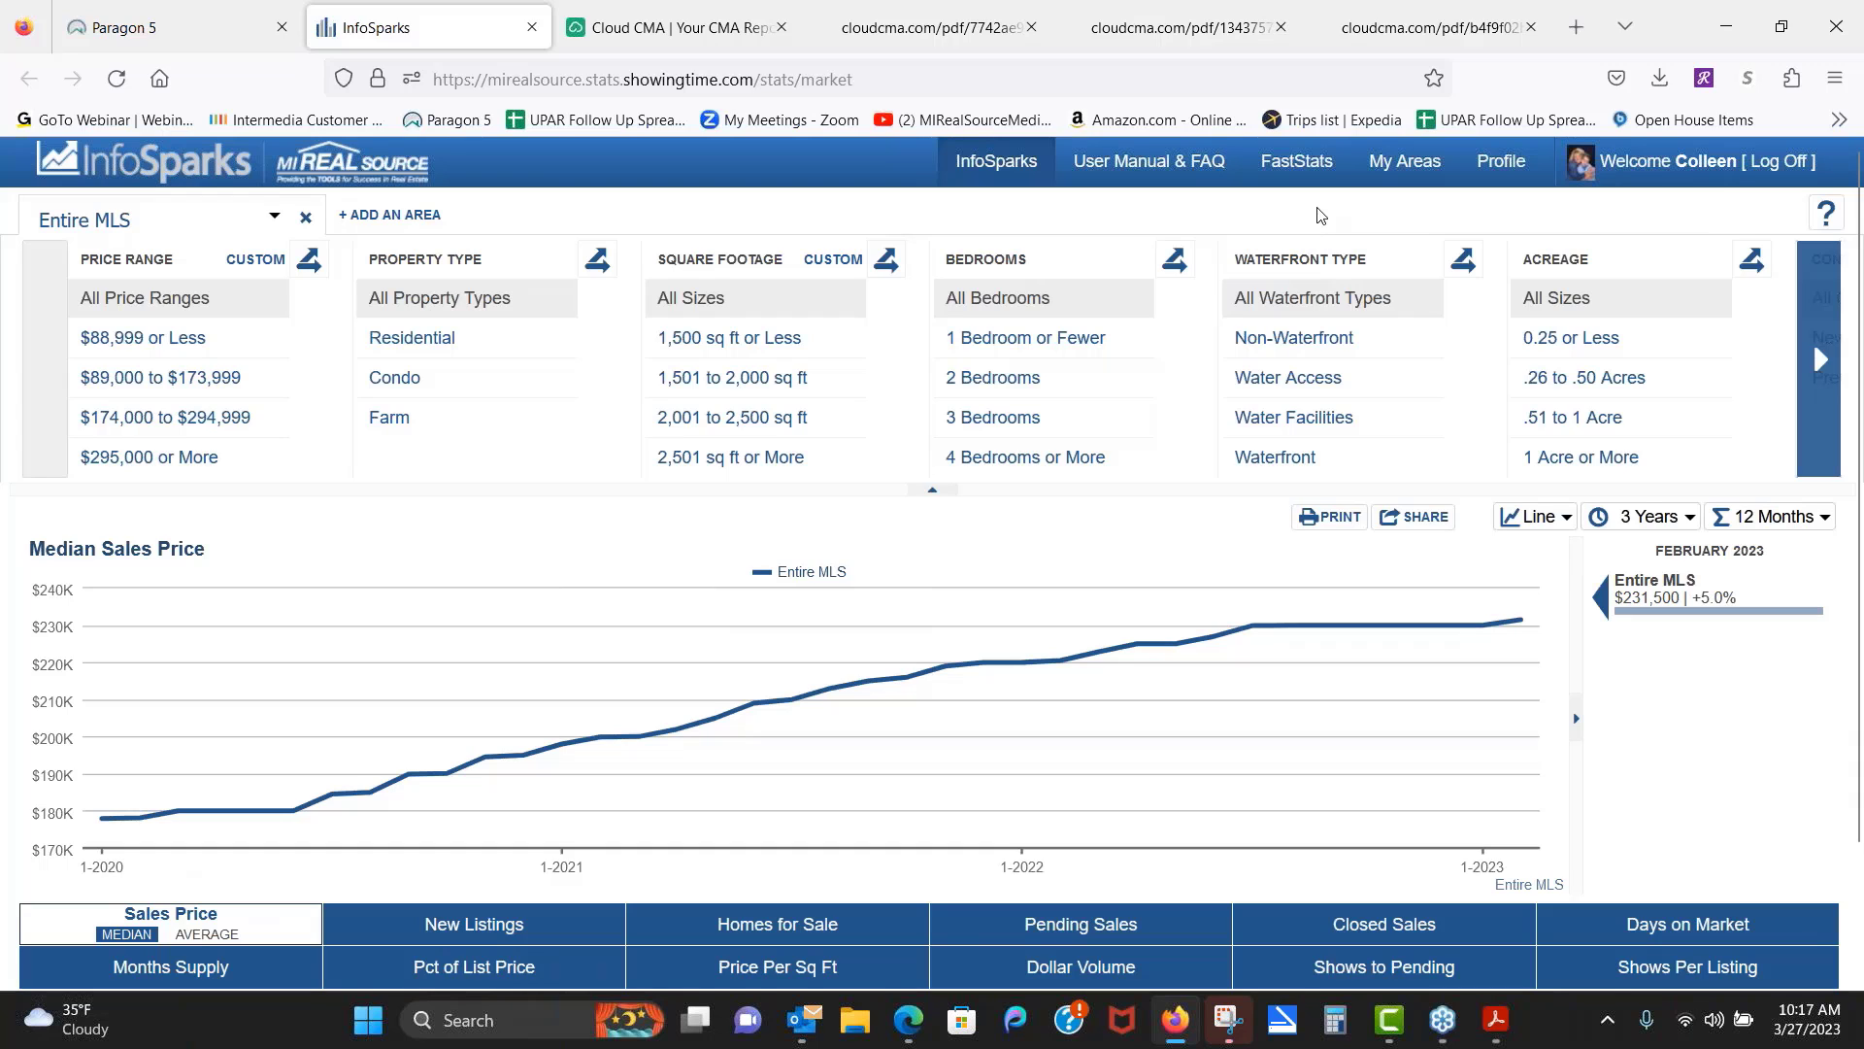
- Download the Chesterfield Twp (50009) update via FastStats > Macomb County and open the PDF
click(1304, 167)
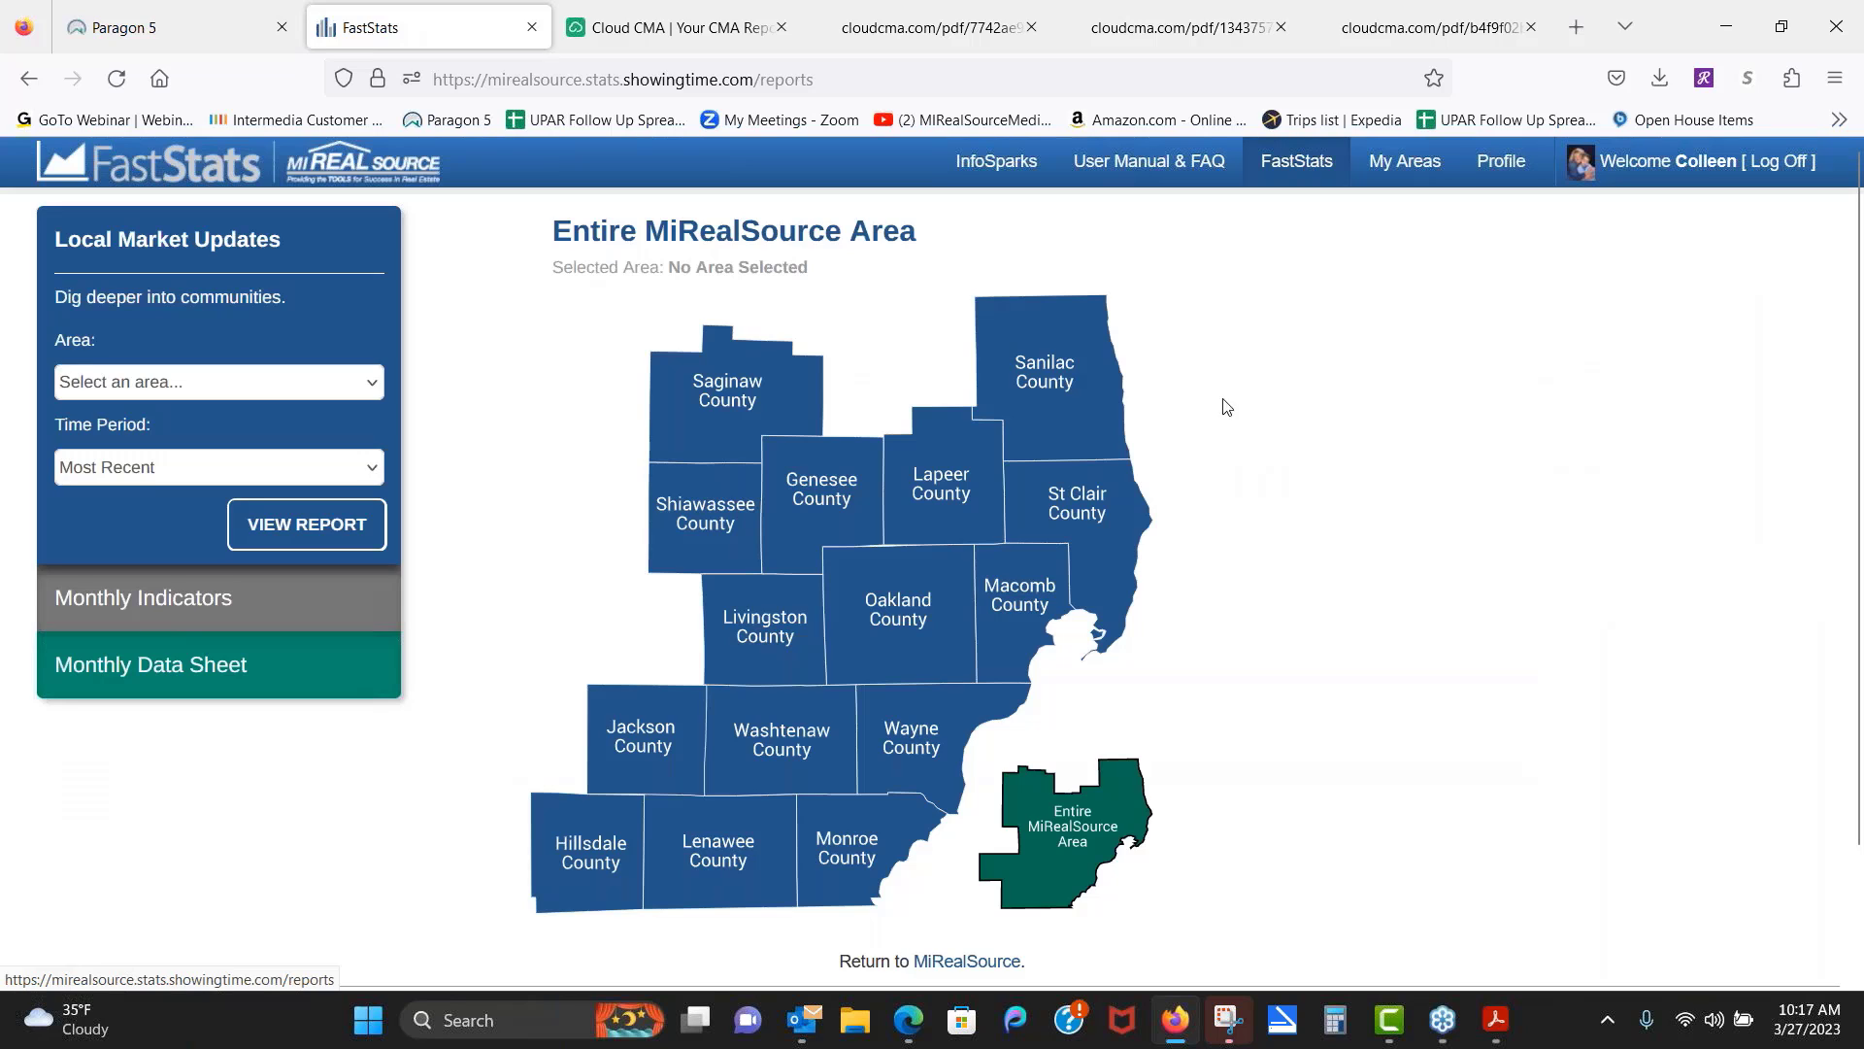
click(1004, 621)
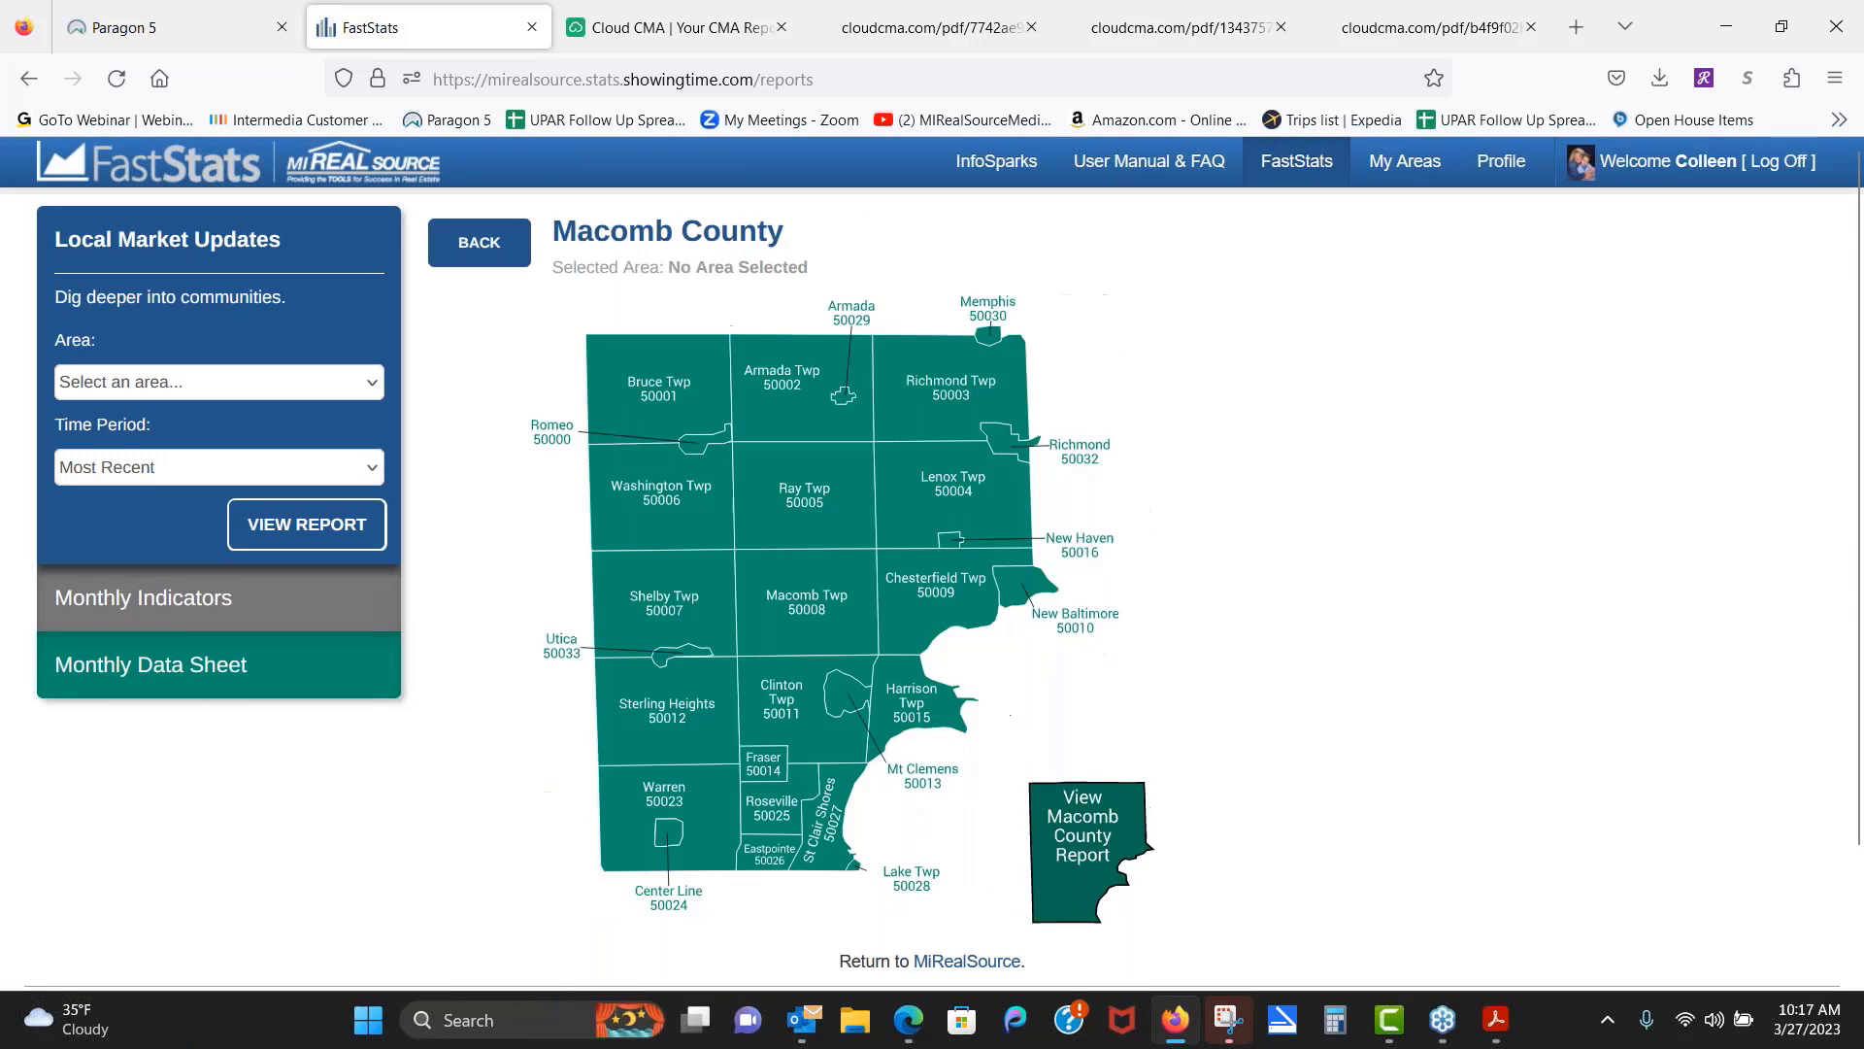
click(821, 691)
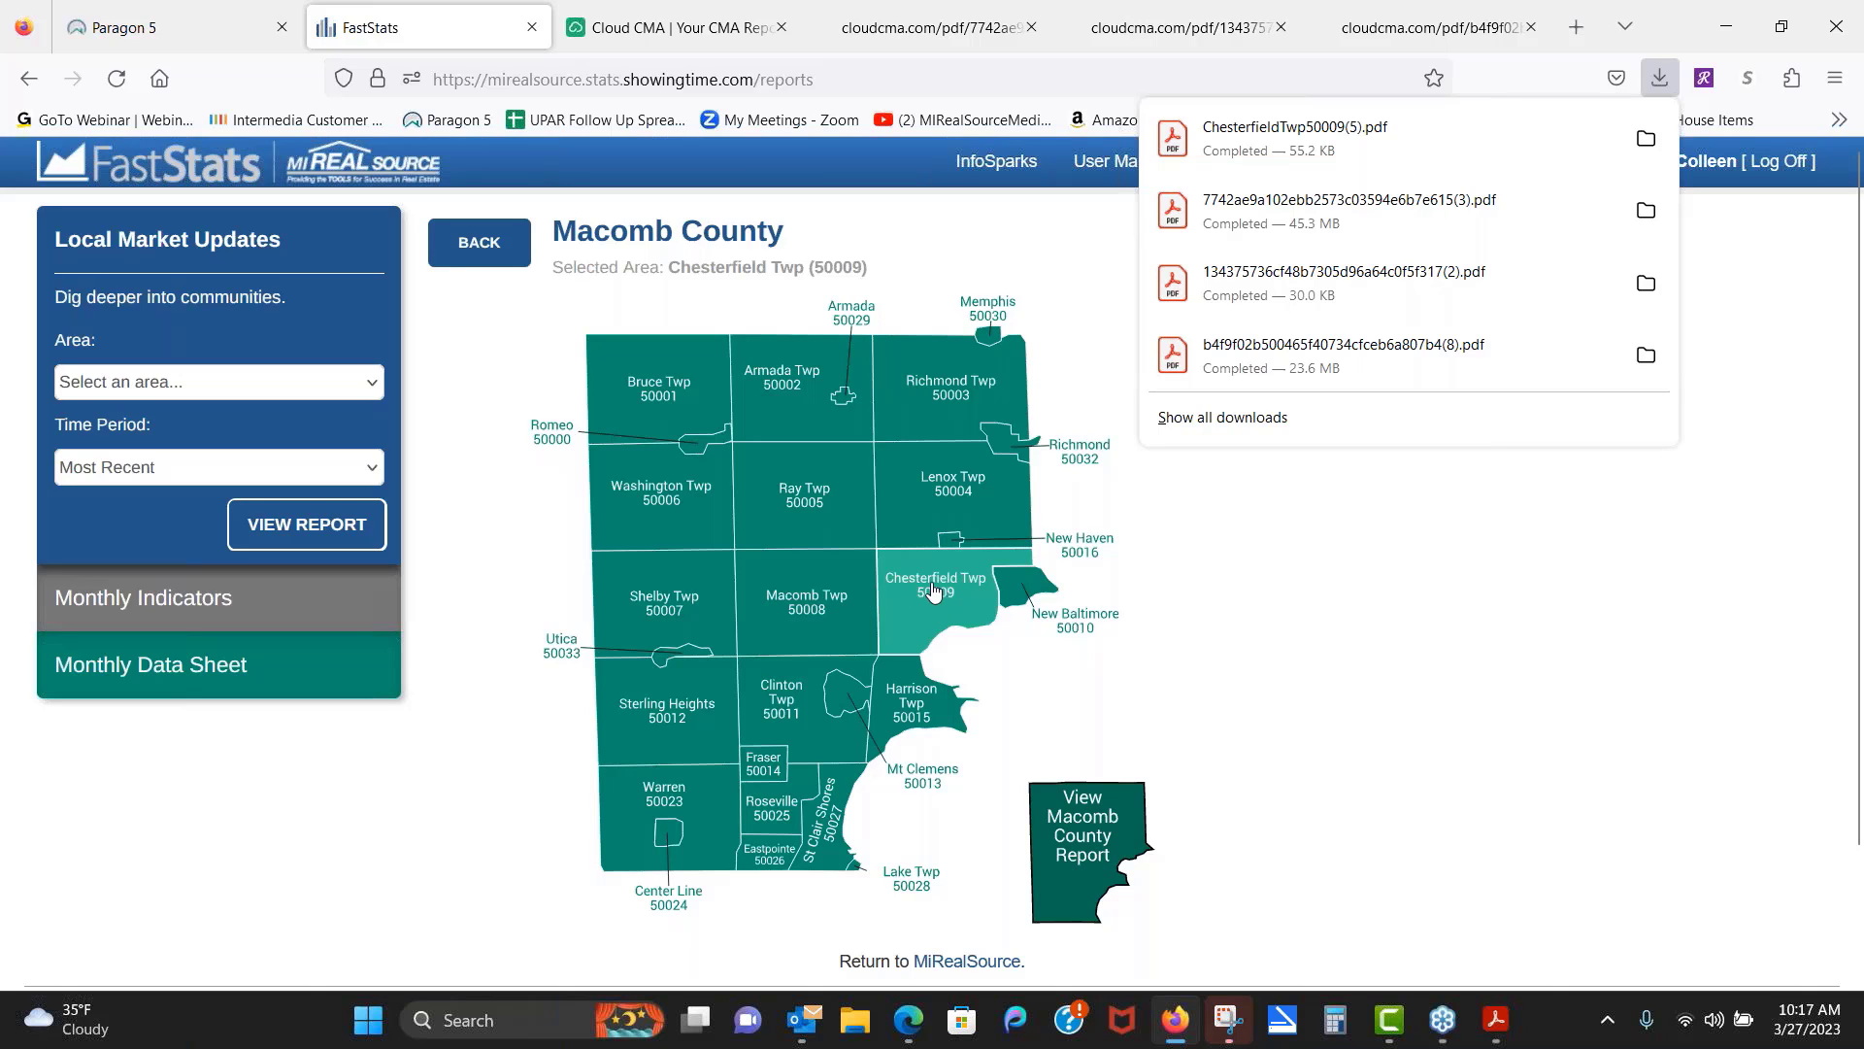
click(1209, 194)
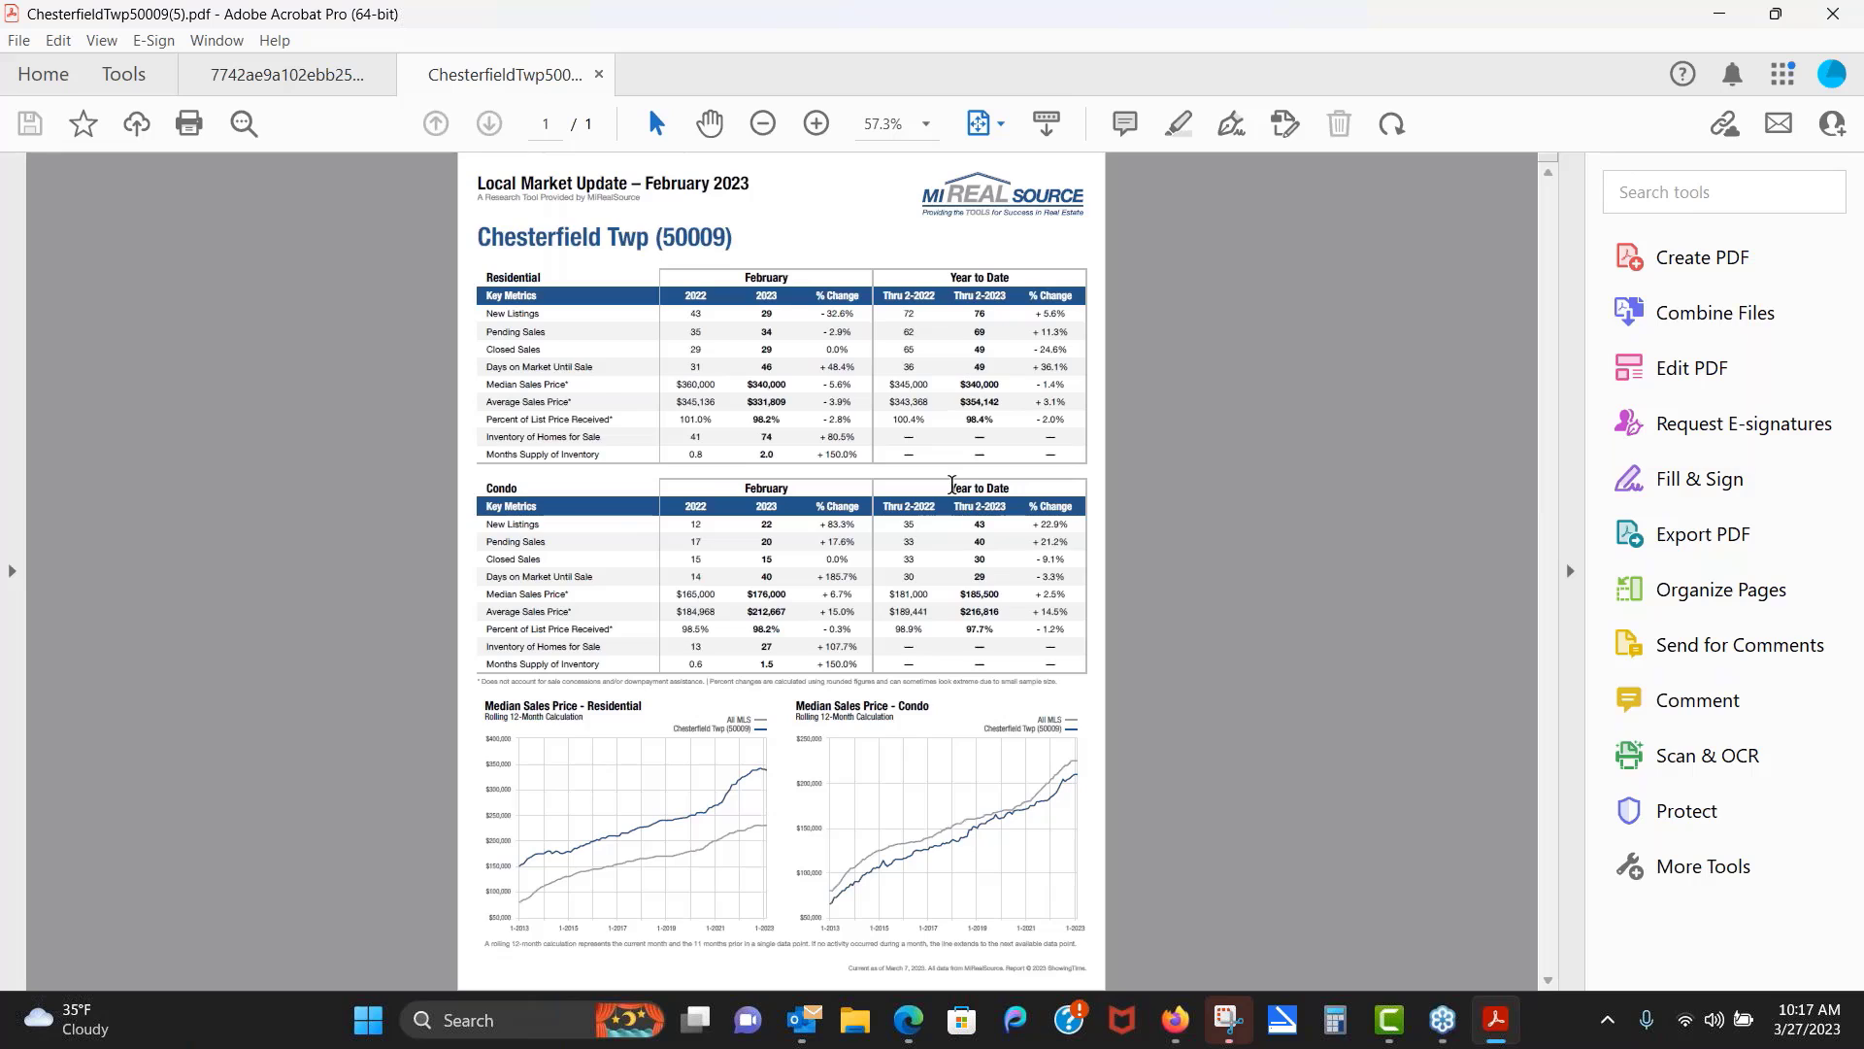
- Zoom the Chesterfield Twp PDF to 114% to read the February 2023 tables
ctrl+scroll(951, 486, up, 5)
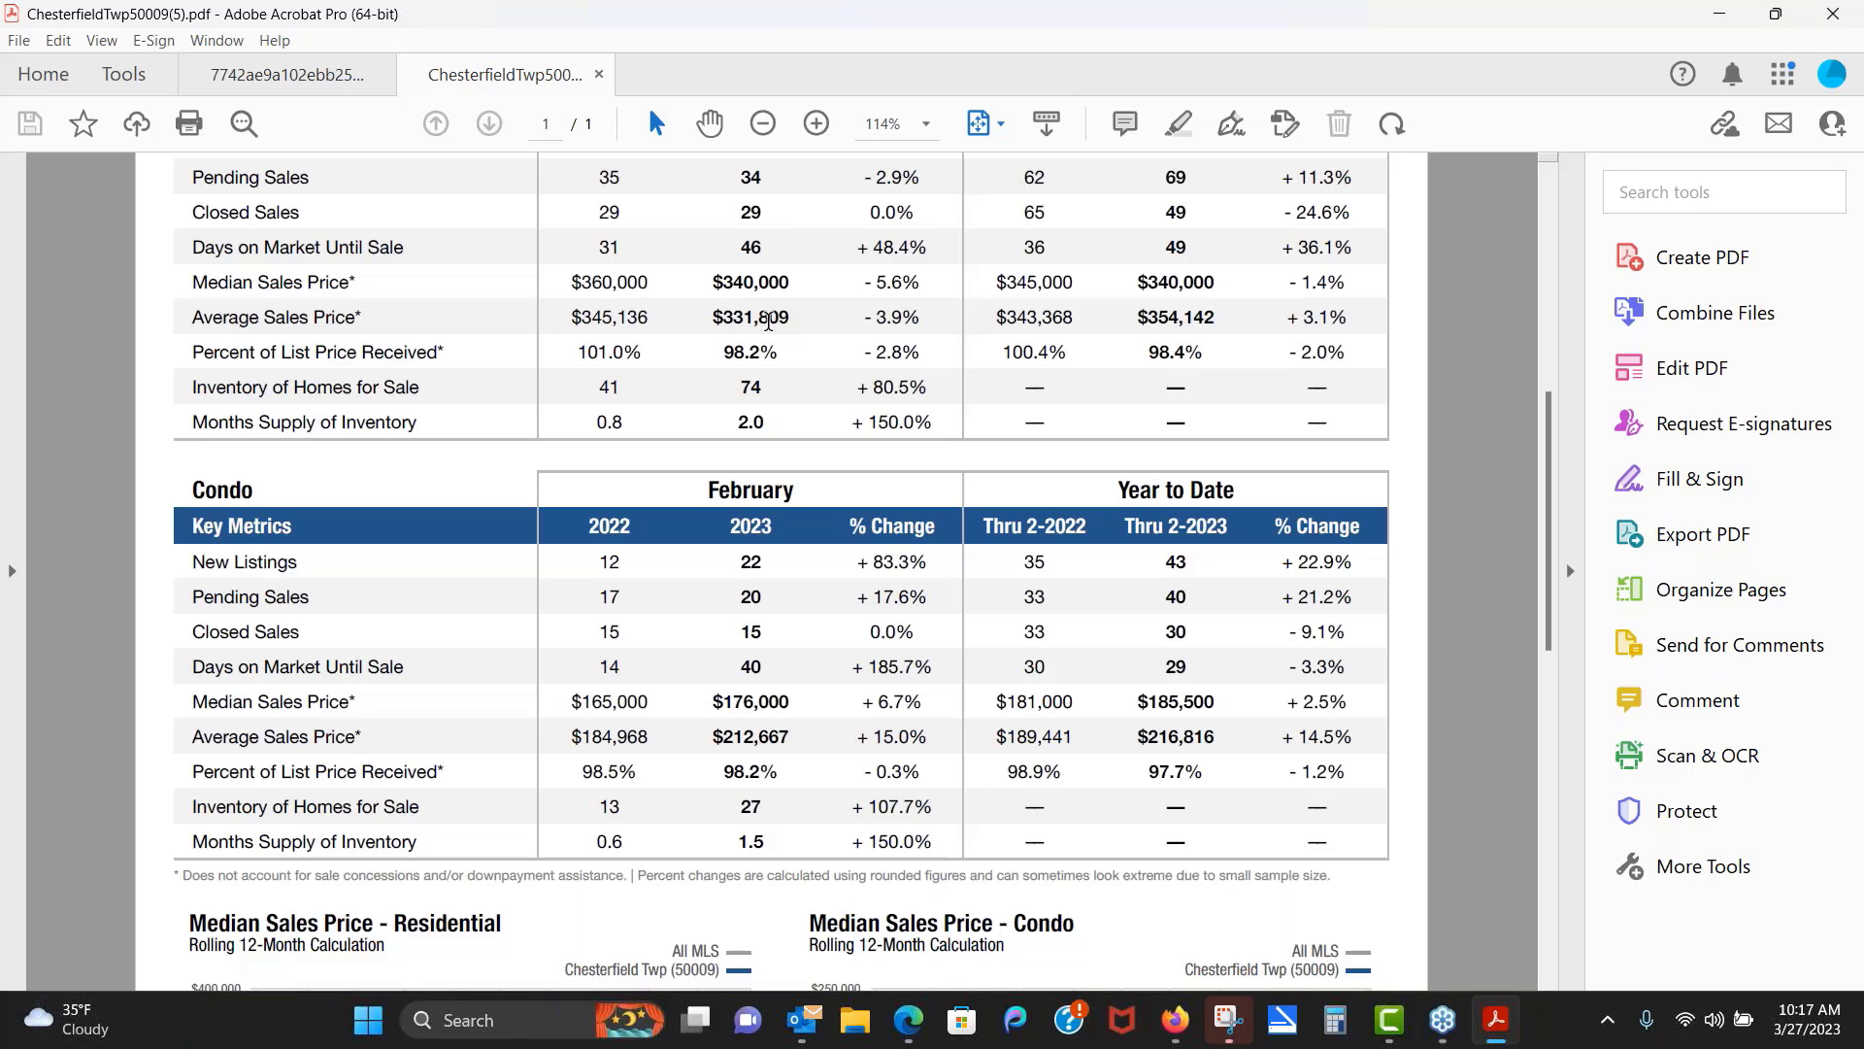
- Close the ChesterfieldTwp market update PDF and then the CMA report PDF
click(599, 76)
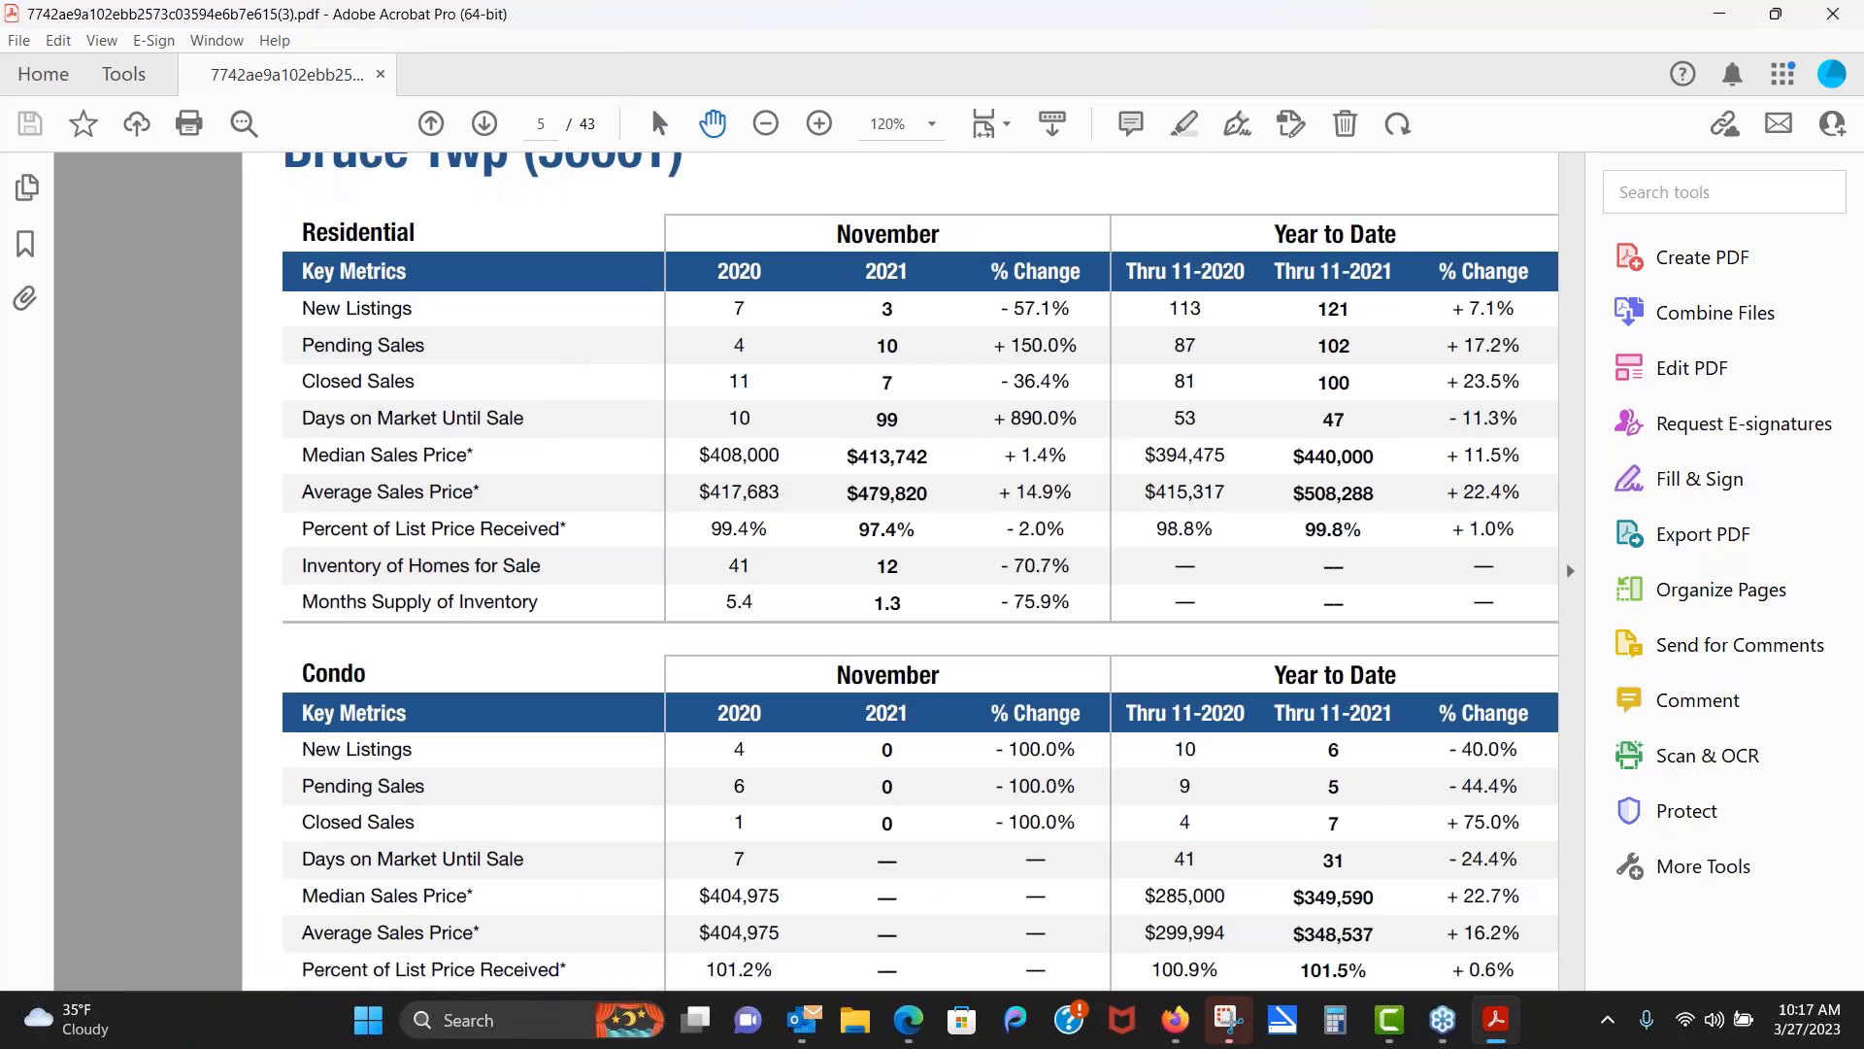
click(382, 76)
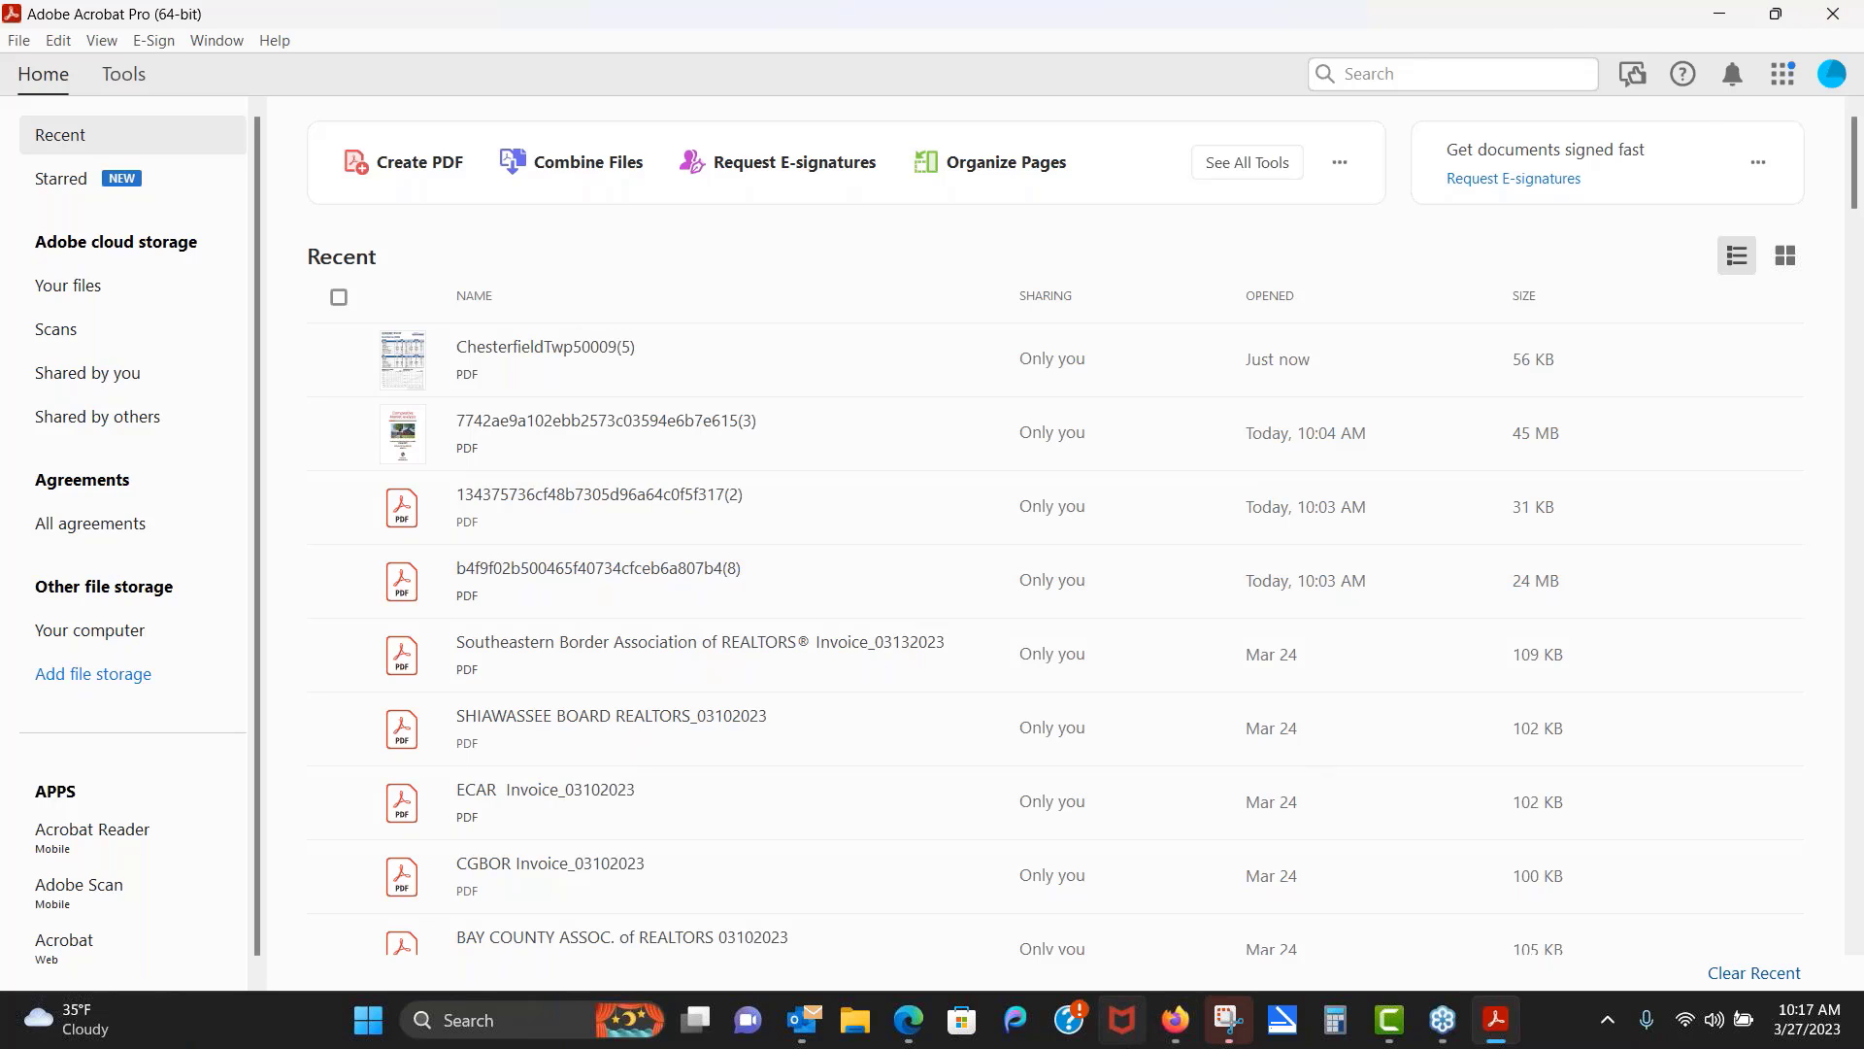
- Open Statistical Reporting from Paragon 5's Resources menu in Firefox
click(1170, 1029)
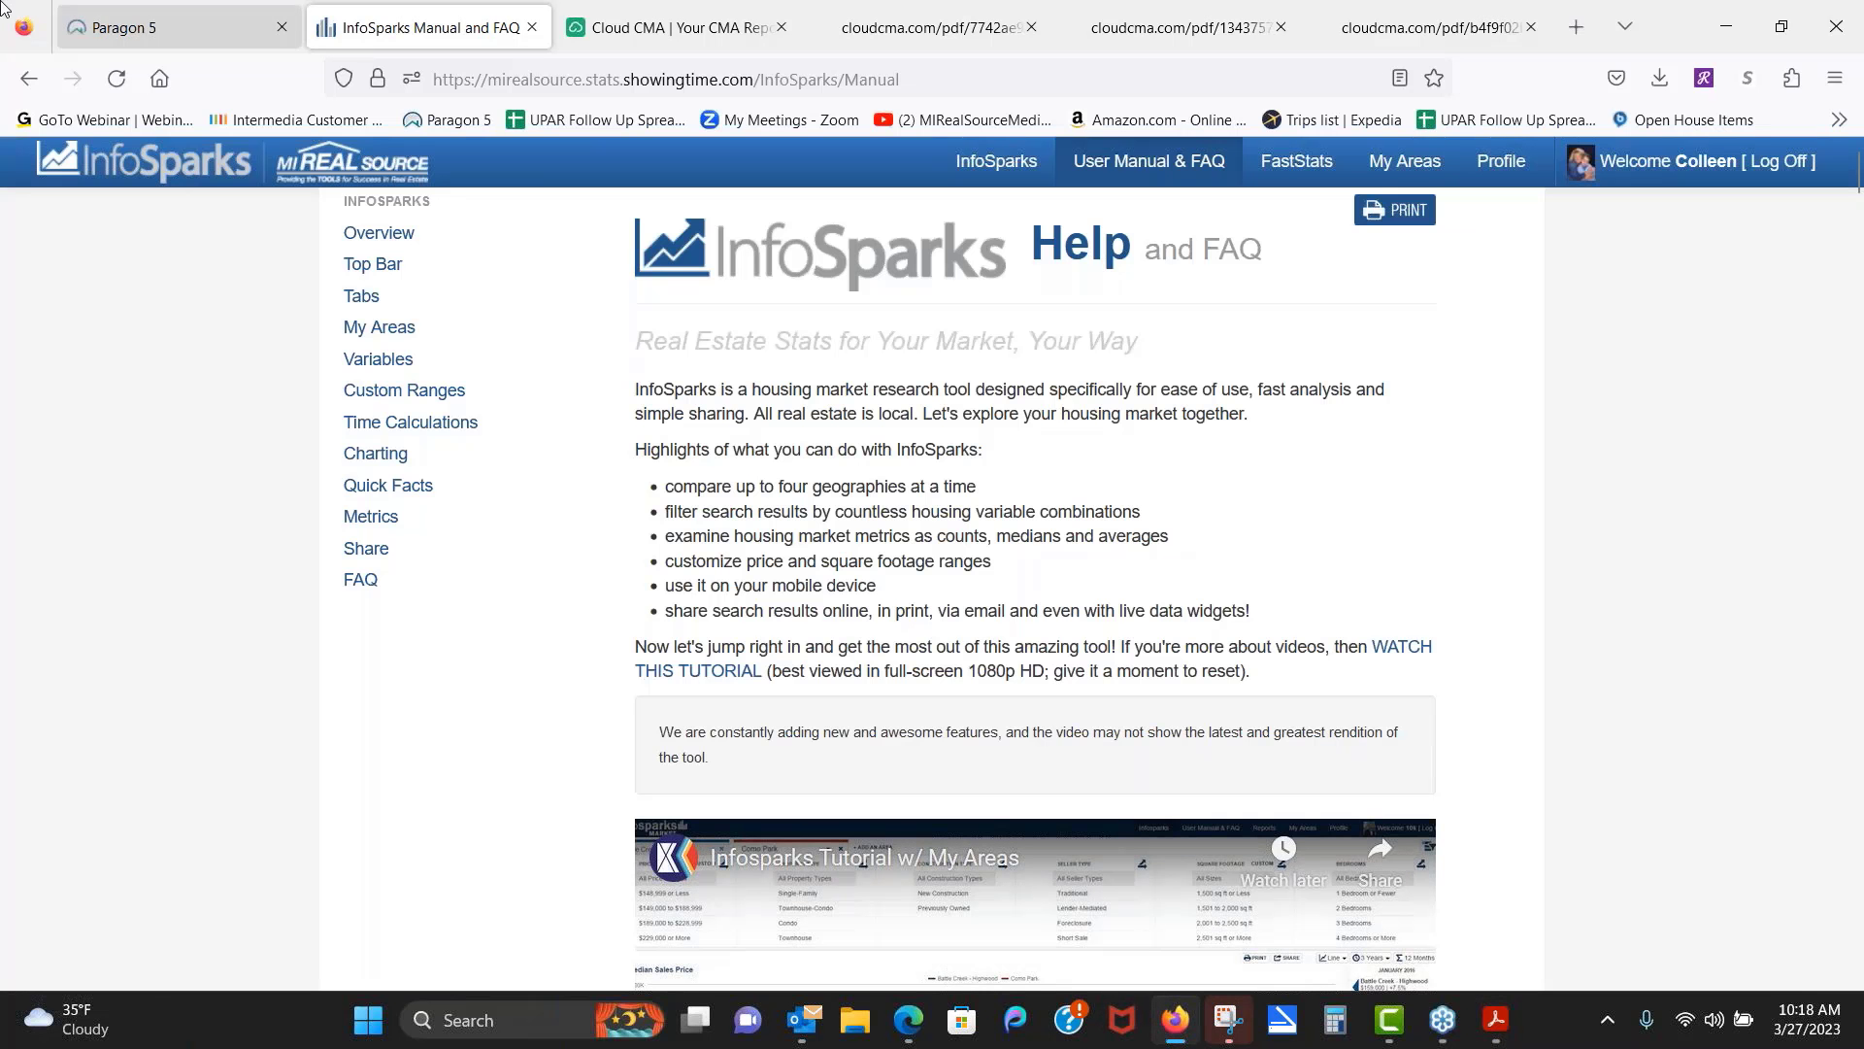
click(110, 29)
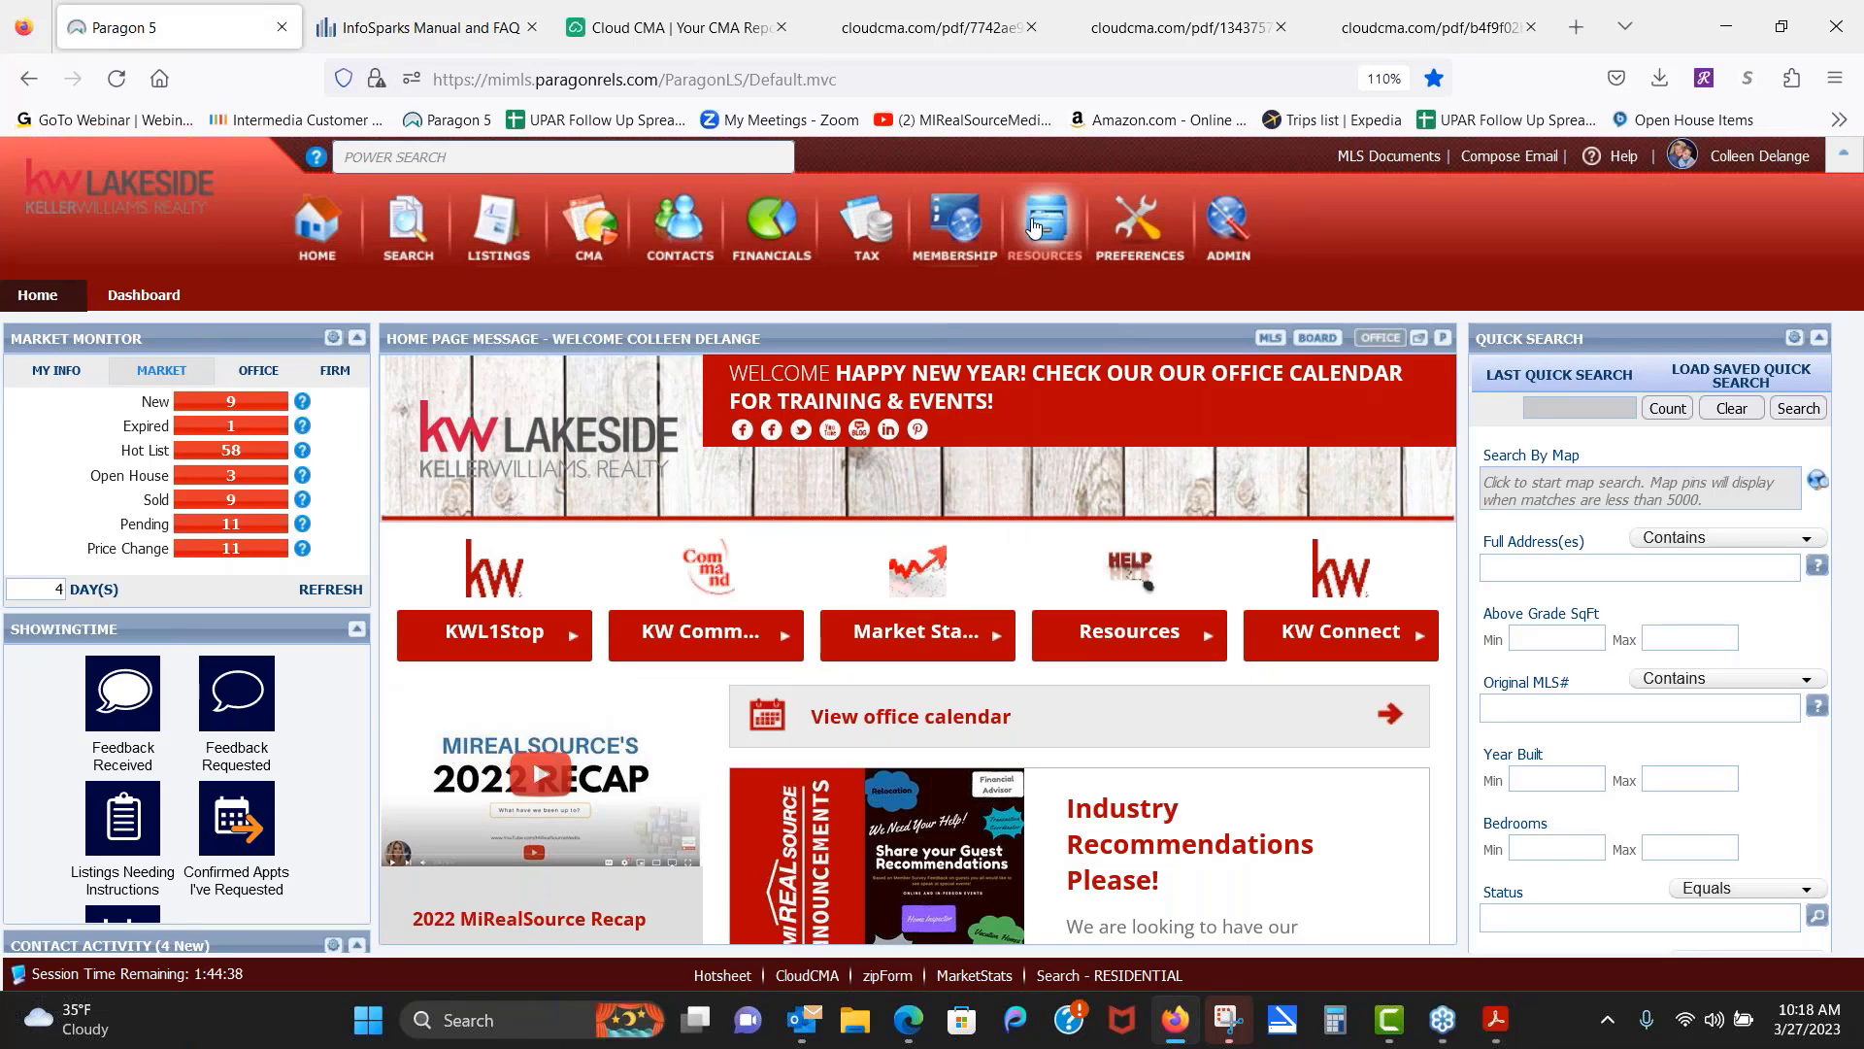
mouse_move(1039, 226)
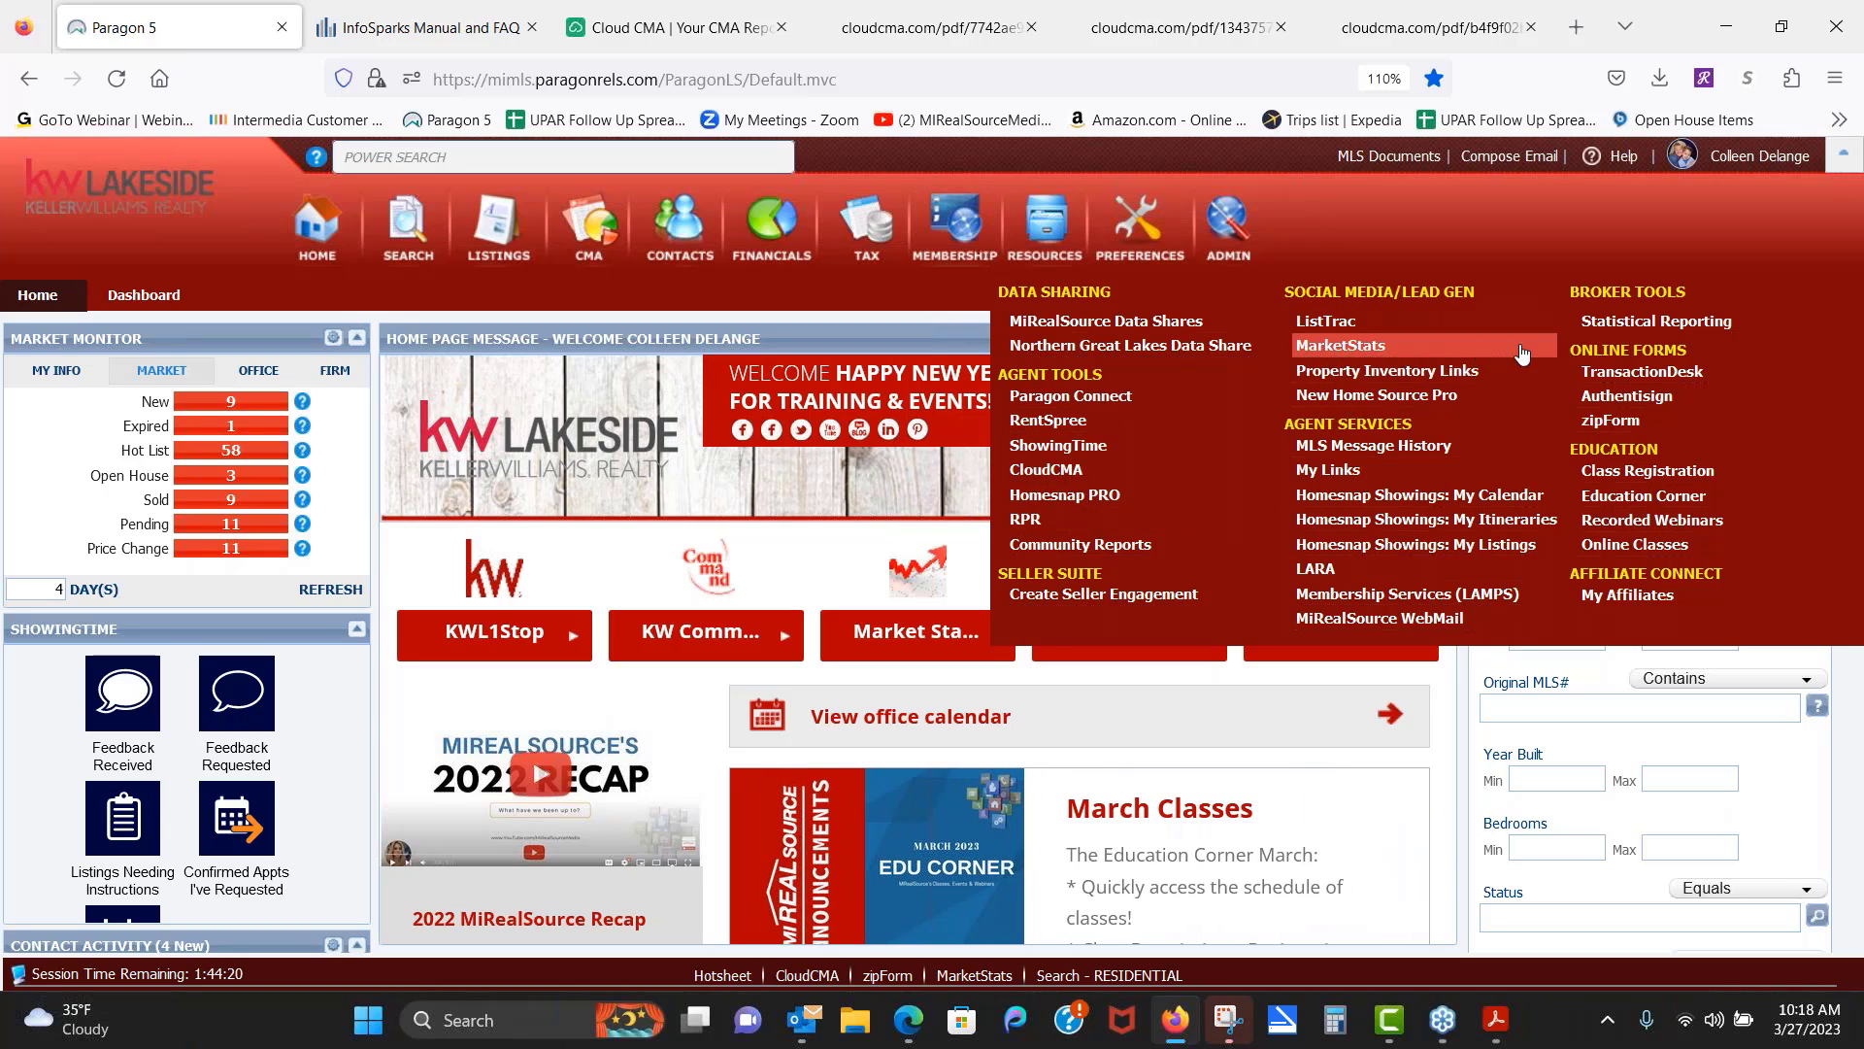
click(1655, 321)
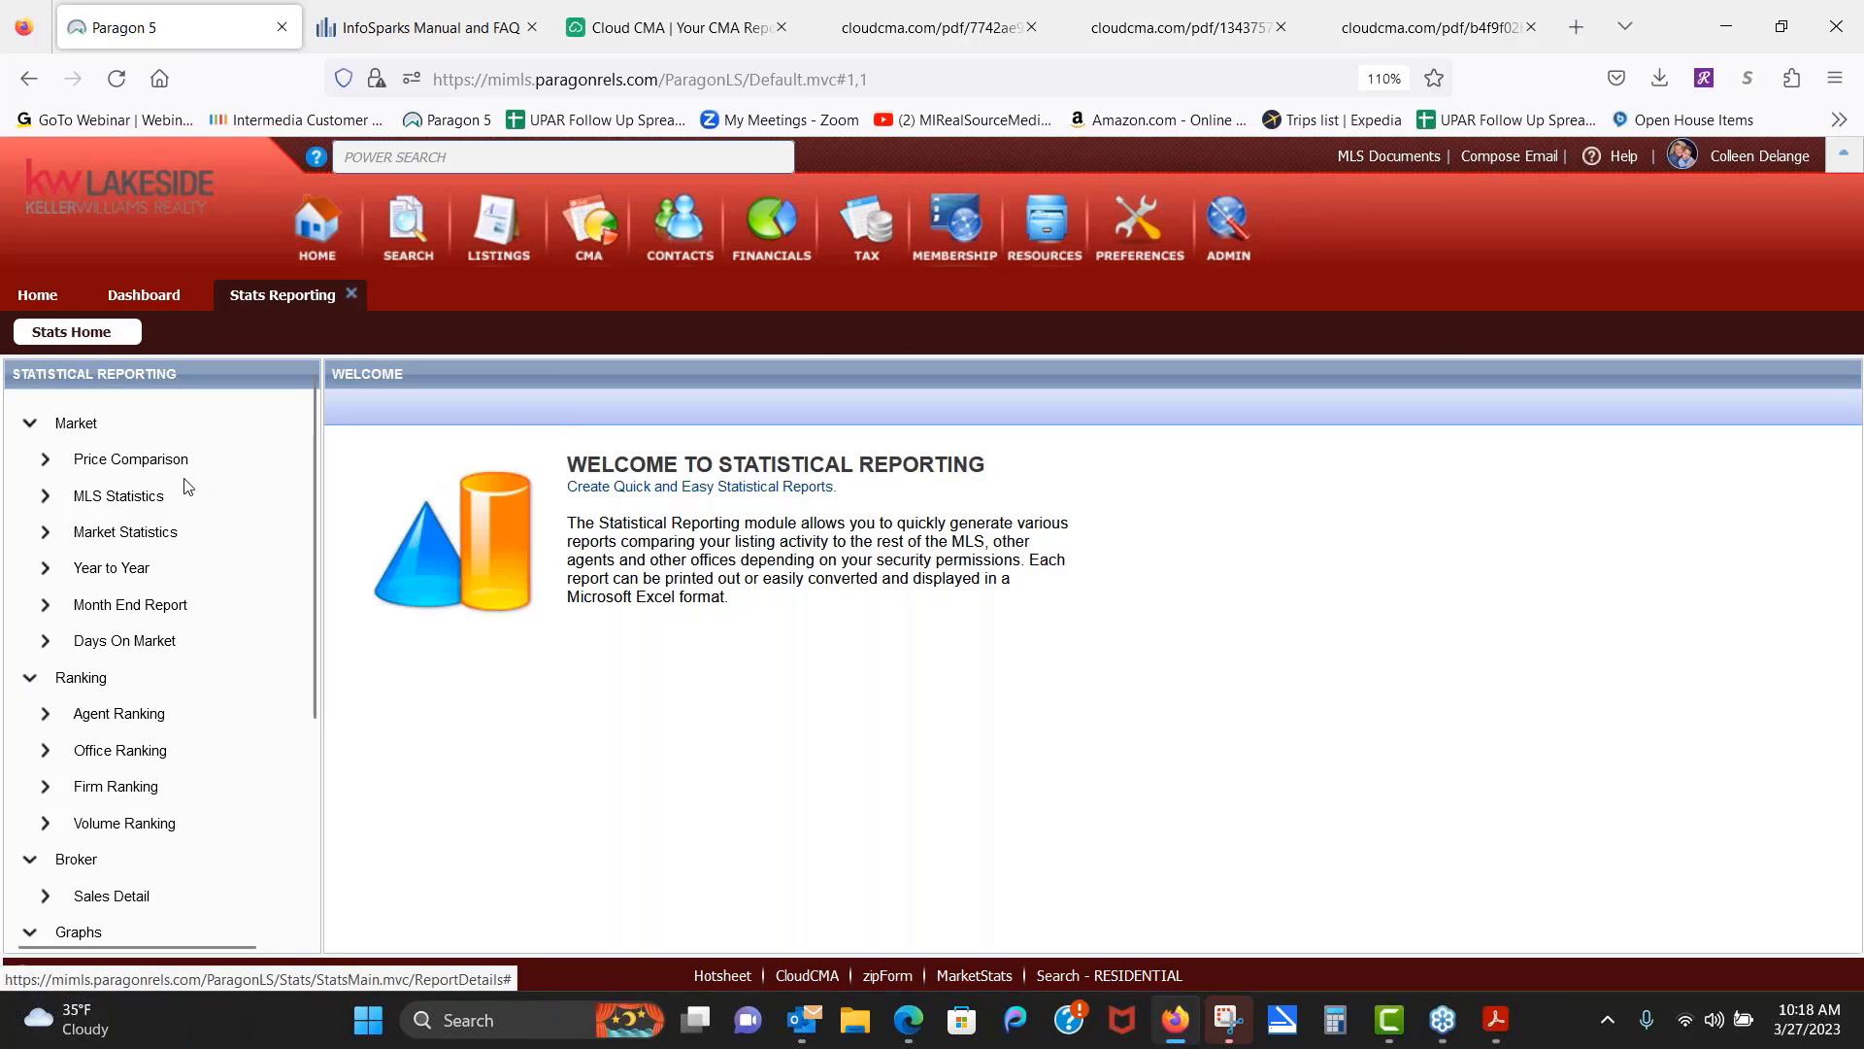
- Read the MLS Statistics and Price Comparison descriptions, then close Stats Reporting
click(136, 503)
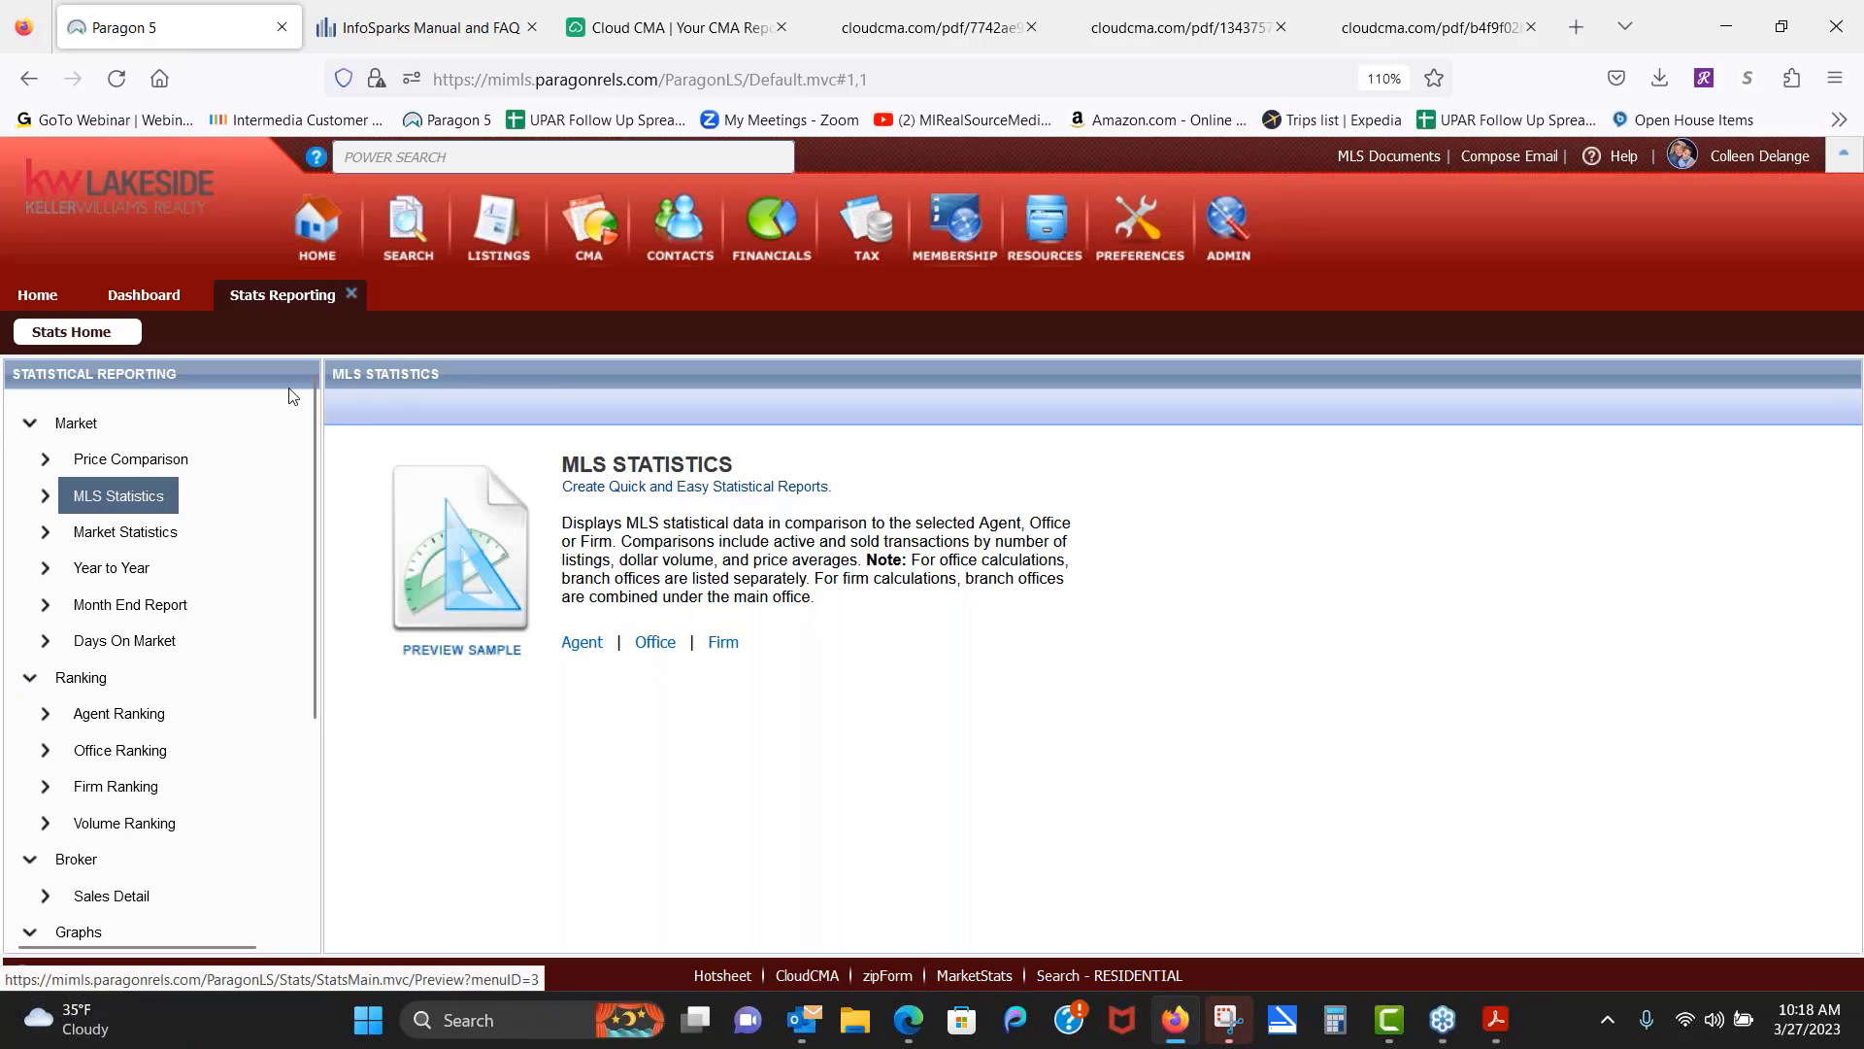
click(107, 462)
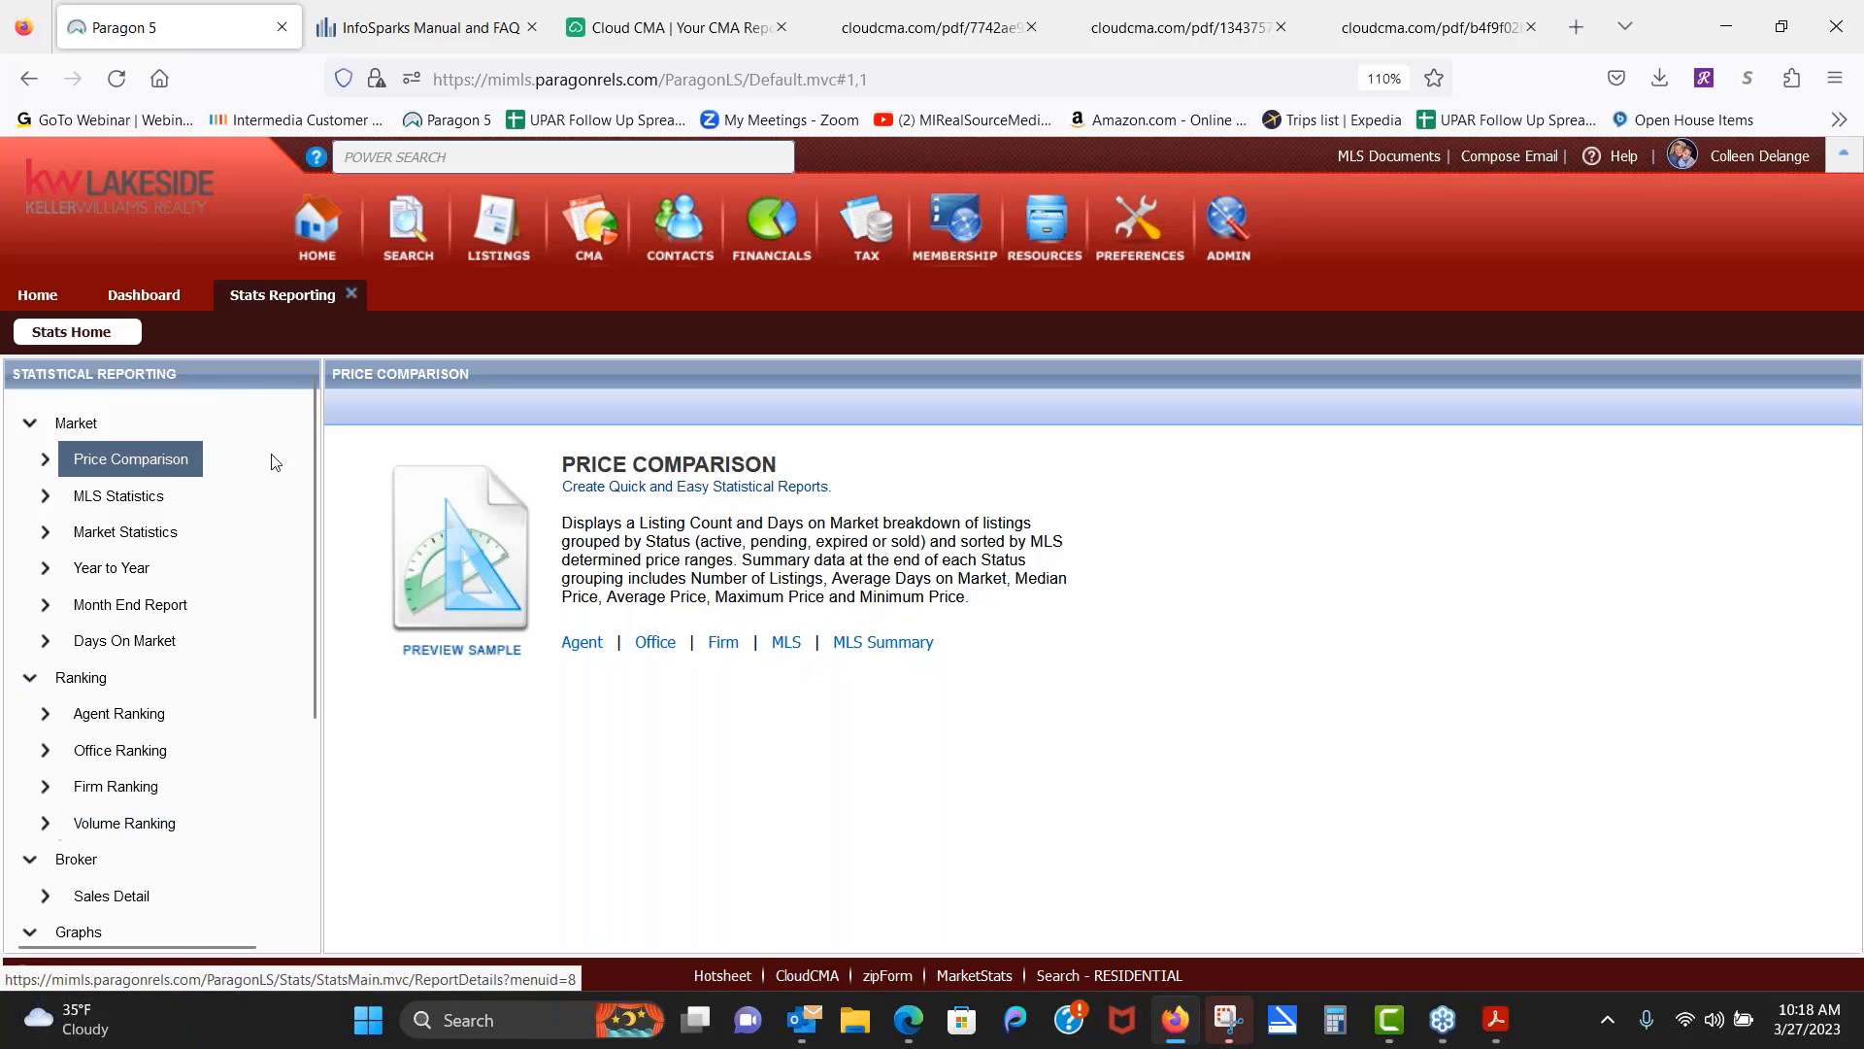
click(354, 293)
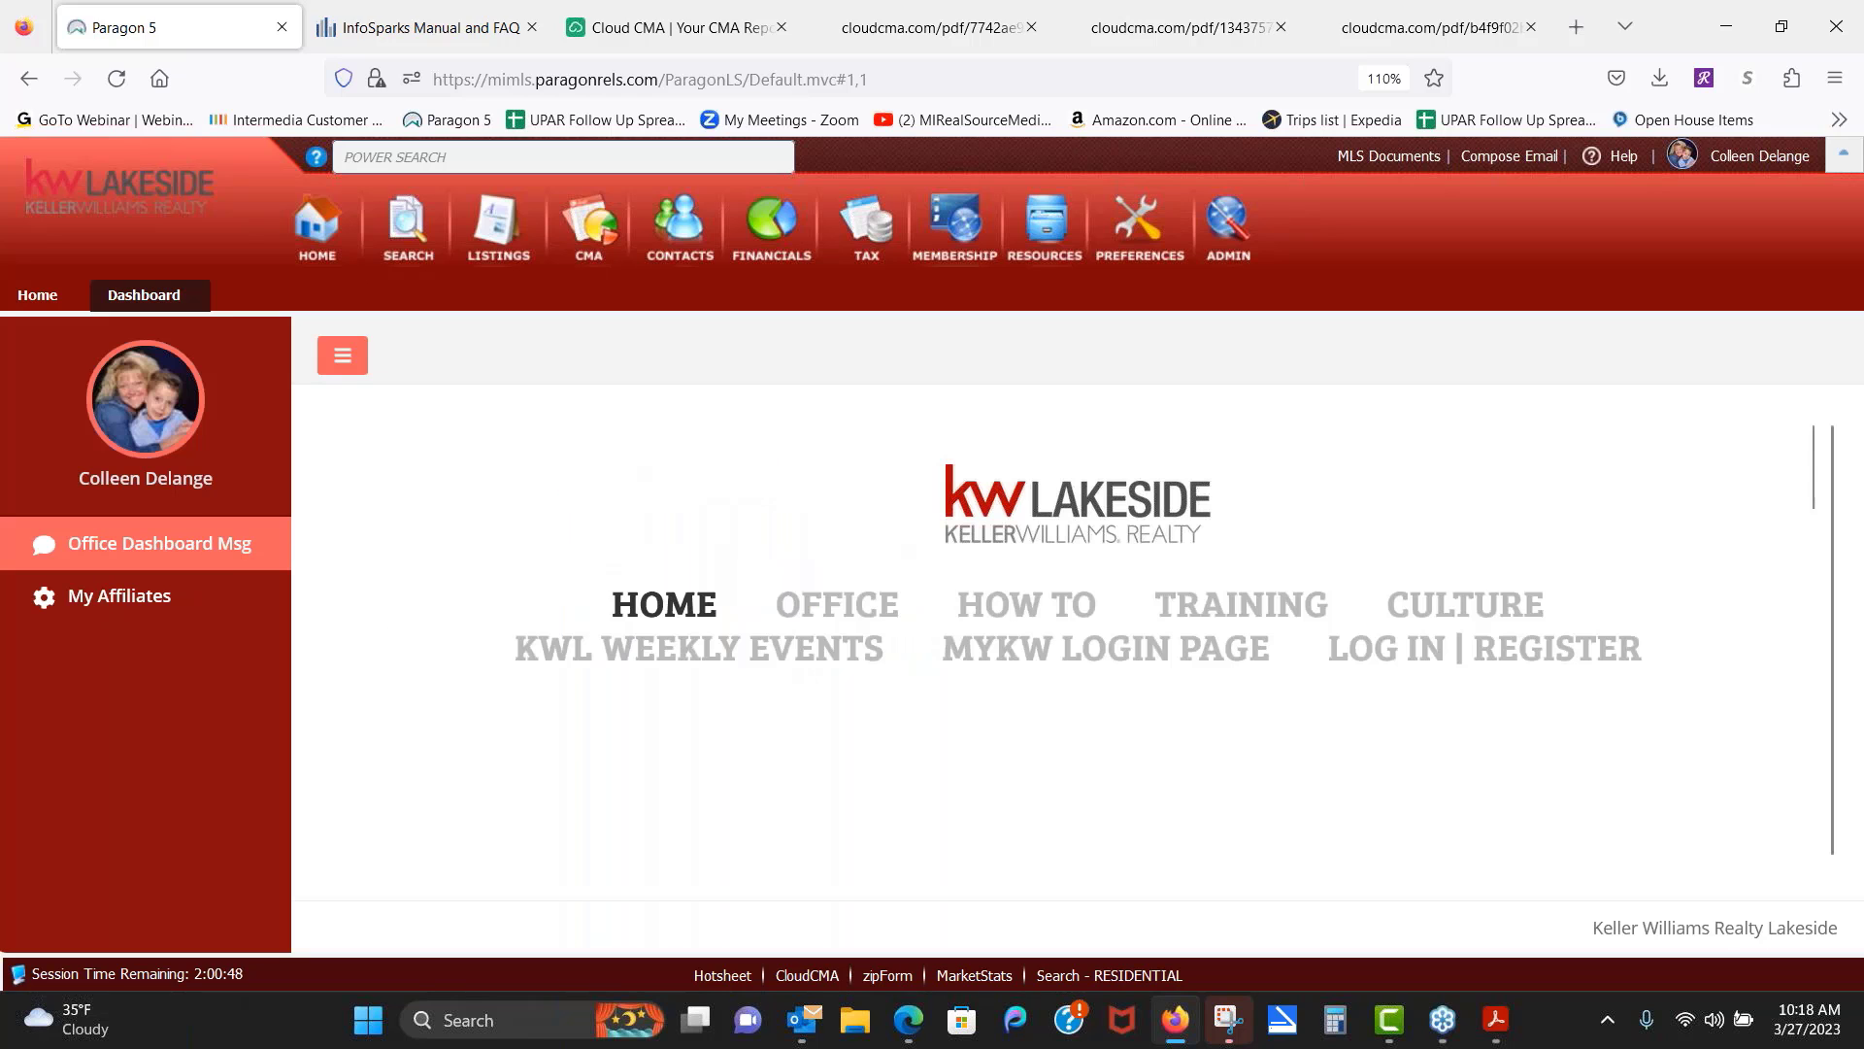
click(643, 29)
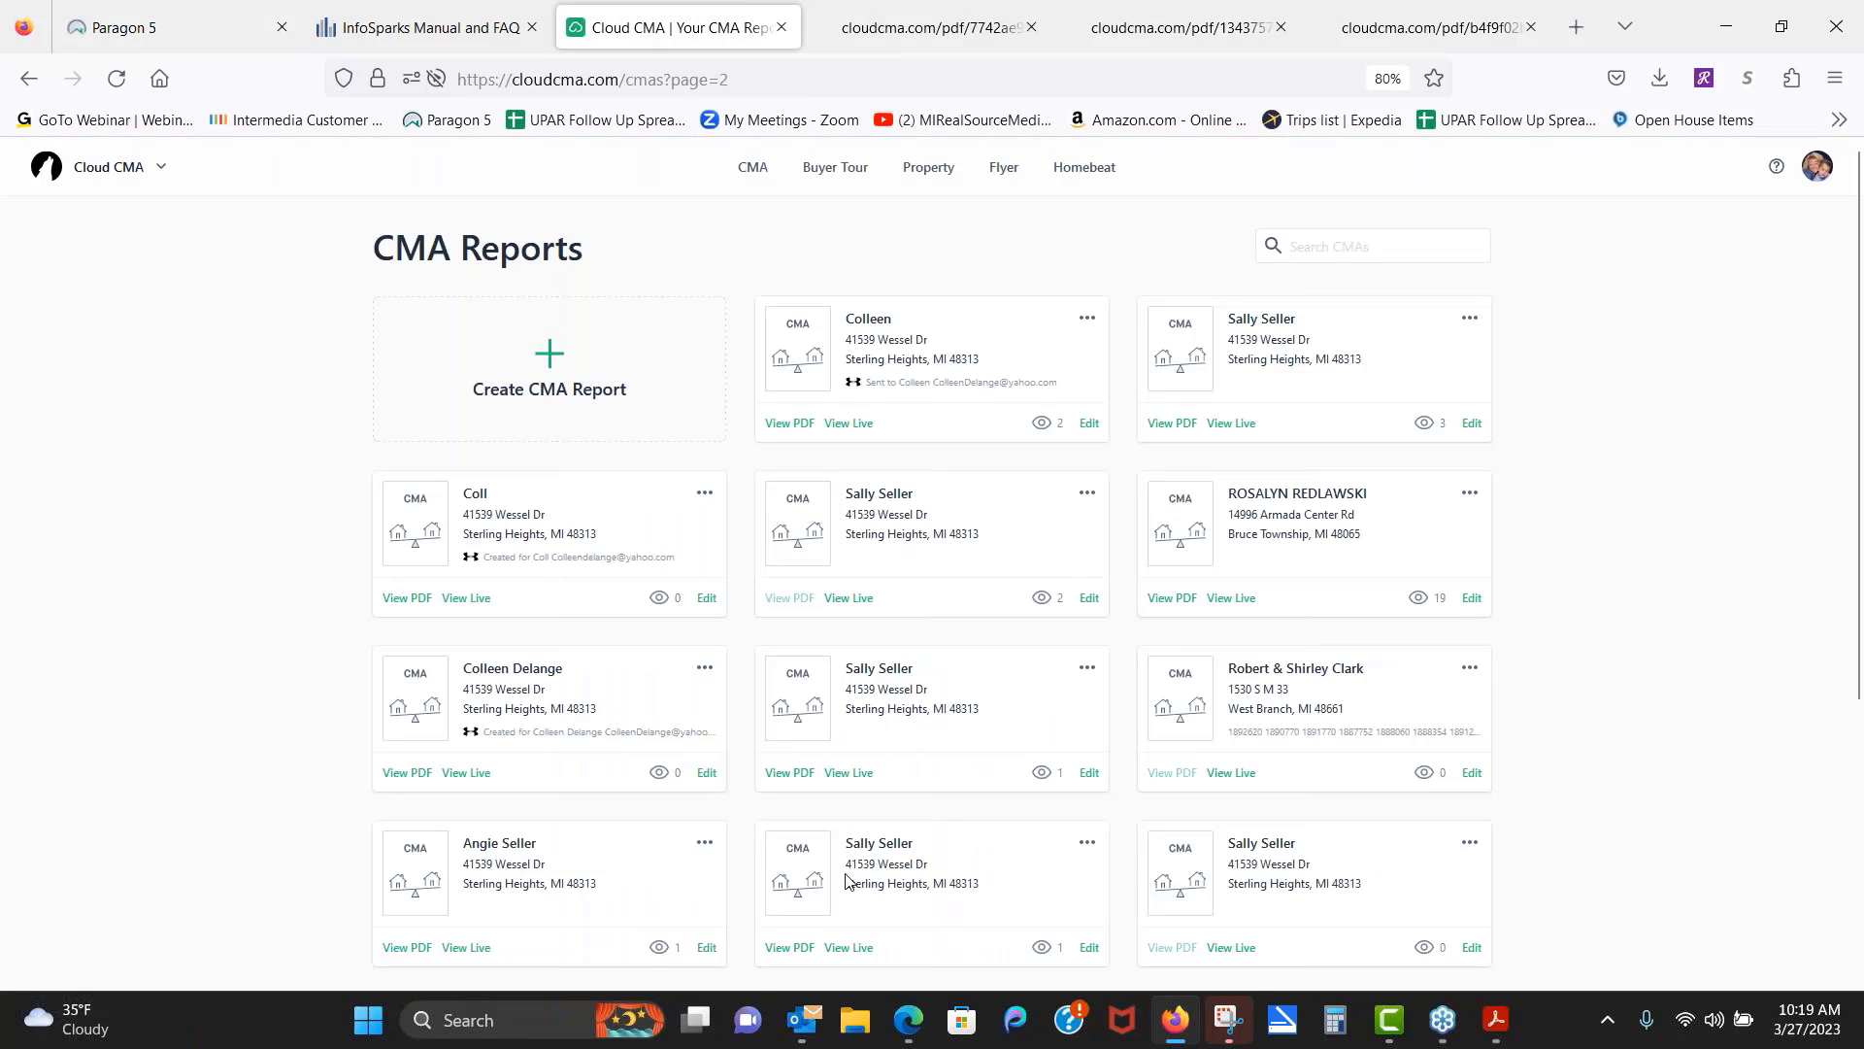
- Close Acrobat, then open the Bruce Township CMA report PDF from Cloud CMA in Acrobat
click(1495, 1019)
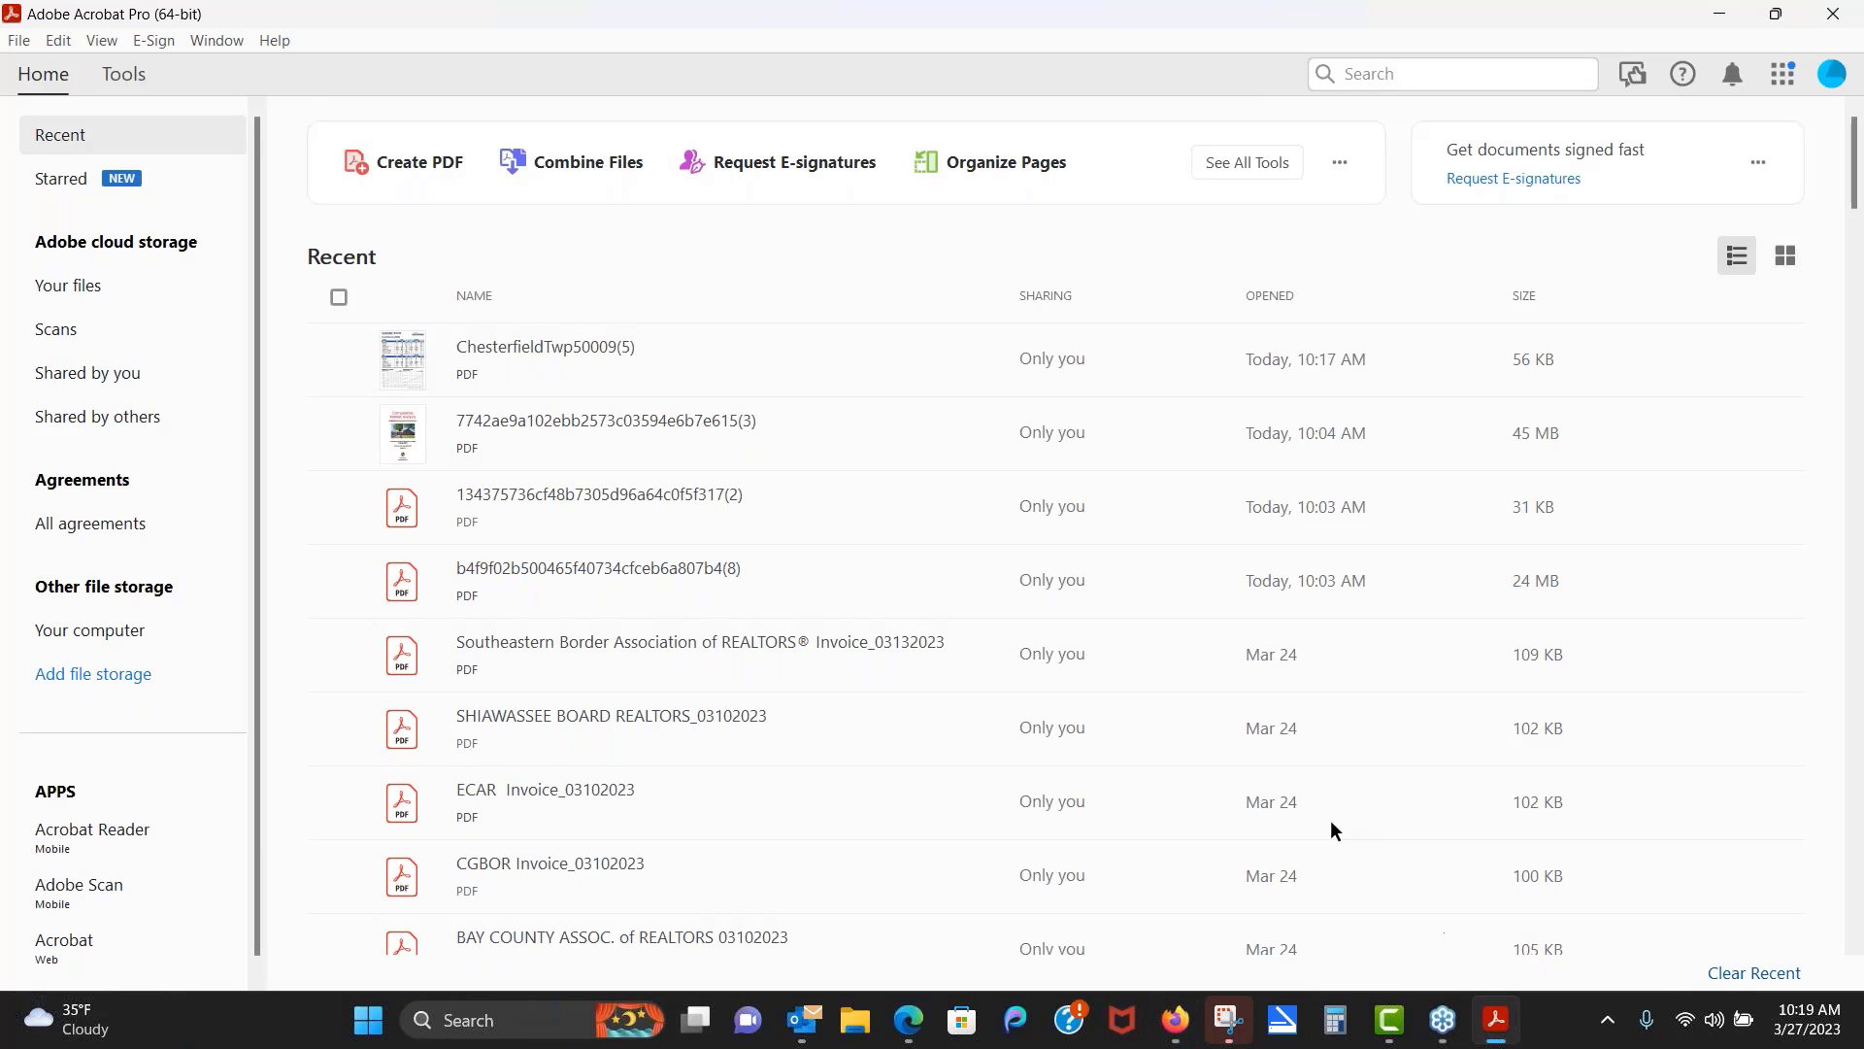
click(1832, 13)
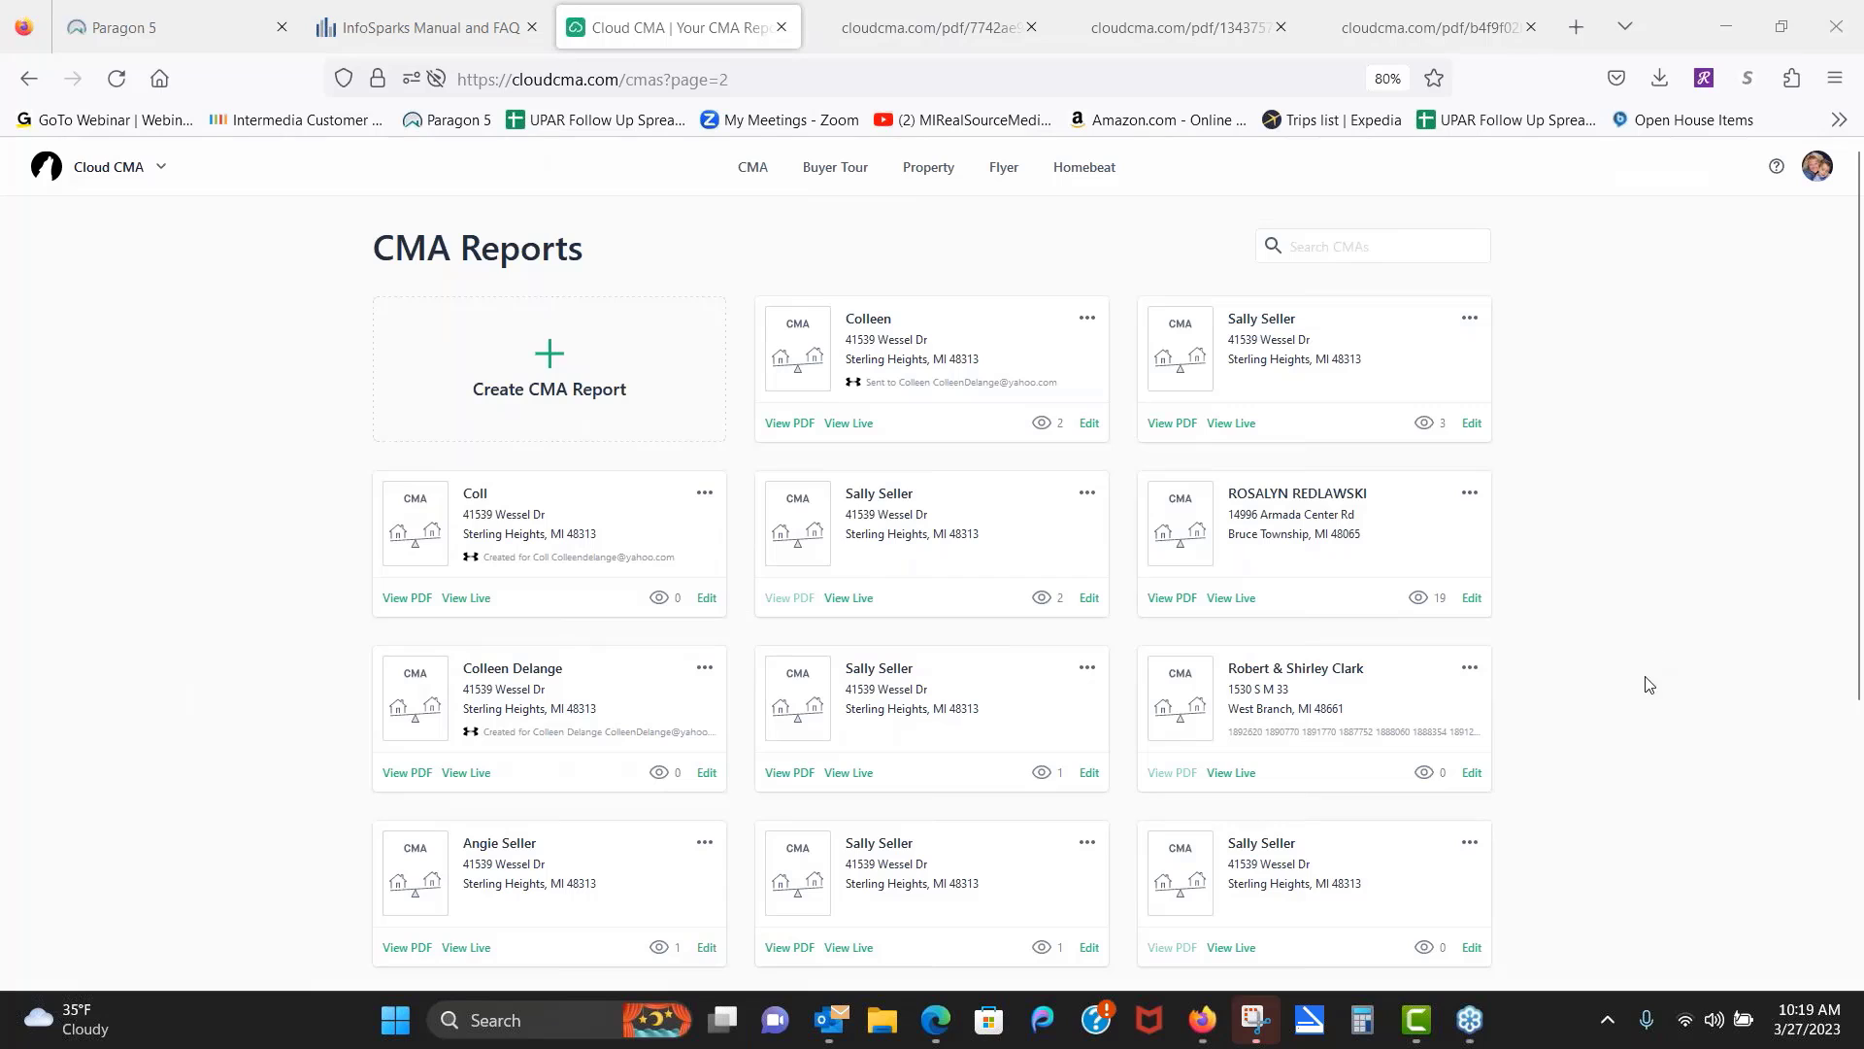
scroll(1651, 544, down, 2)
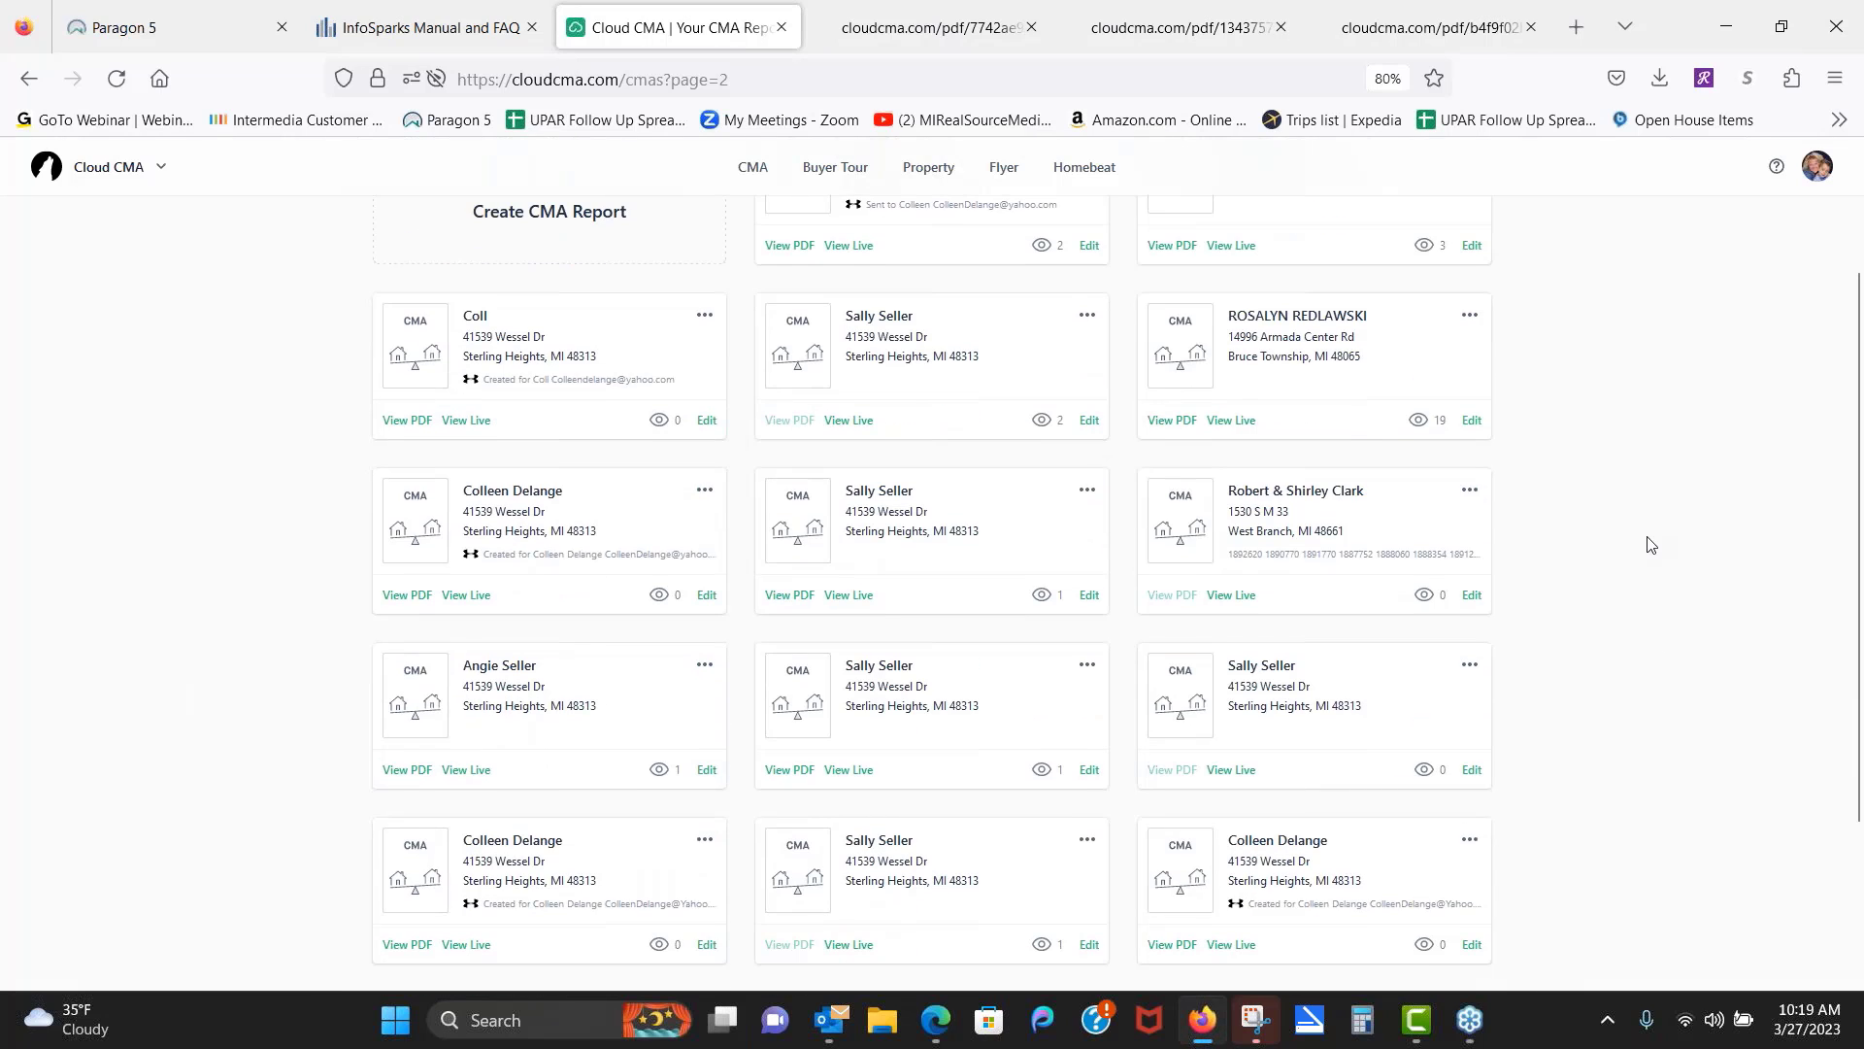
click(1165, 420)
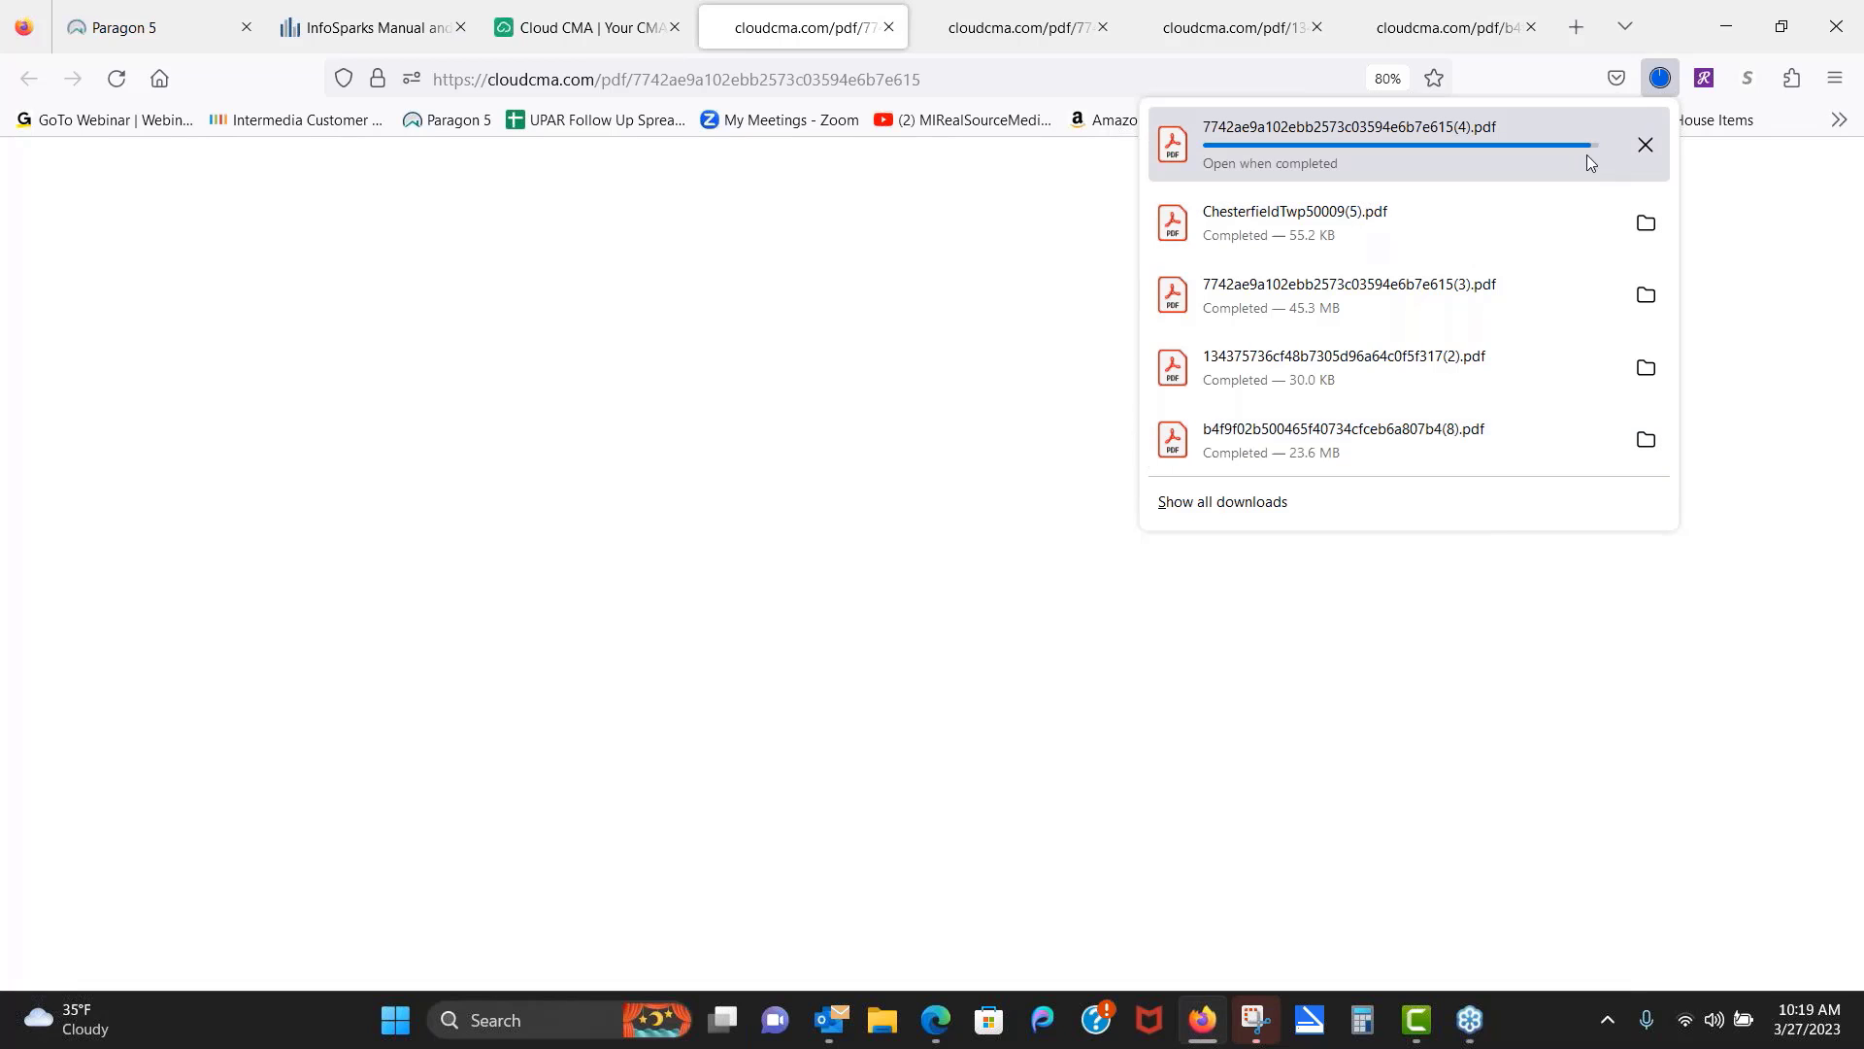
click(1184, 144)
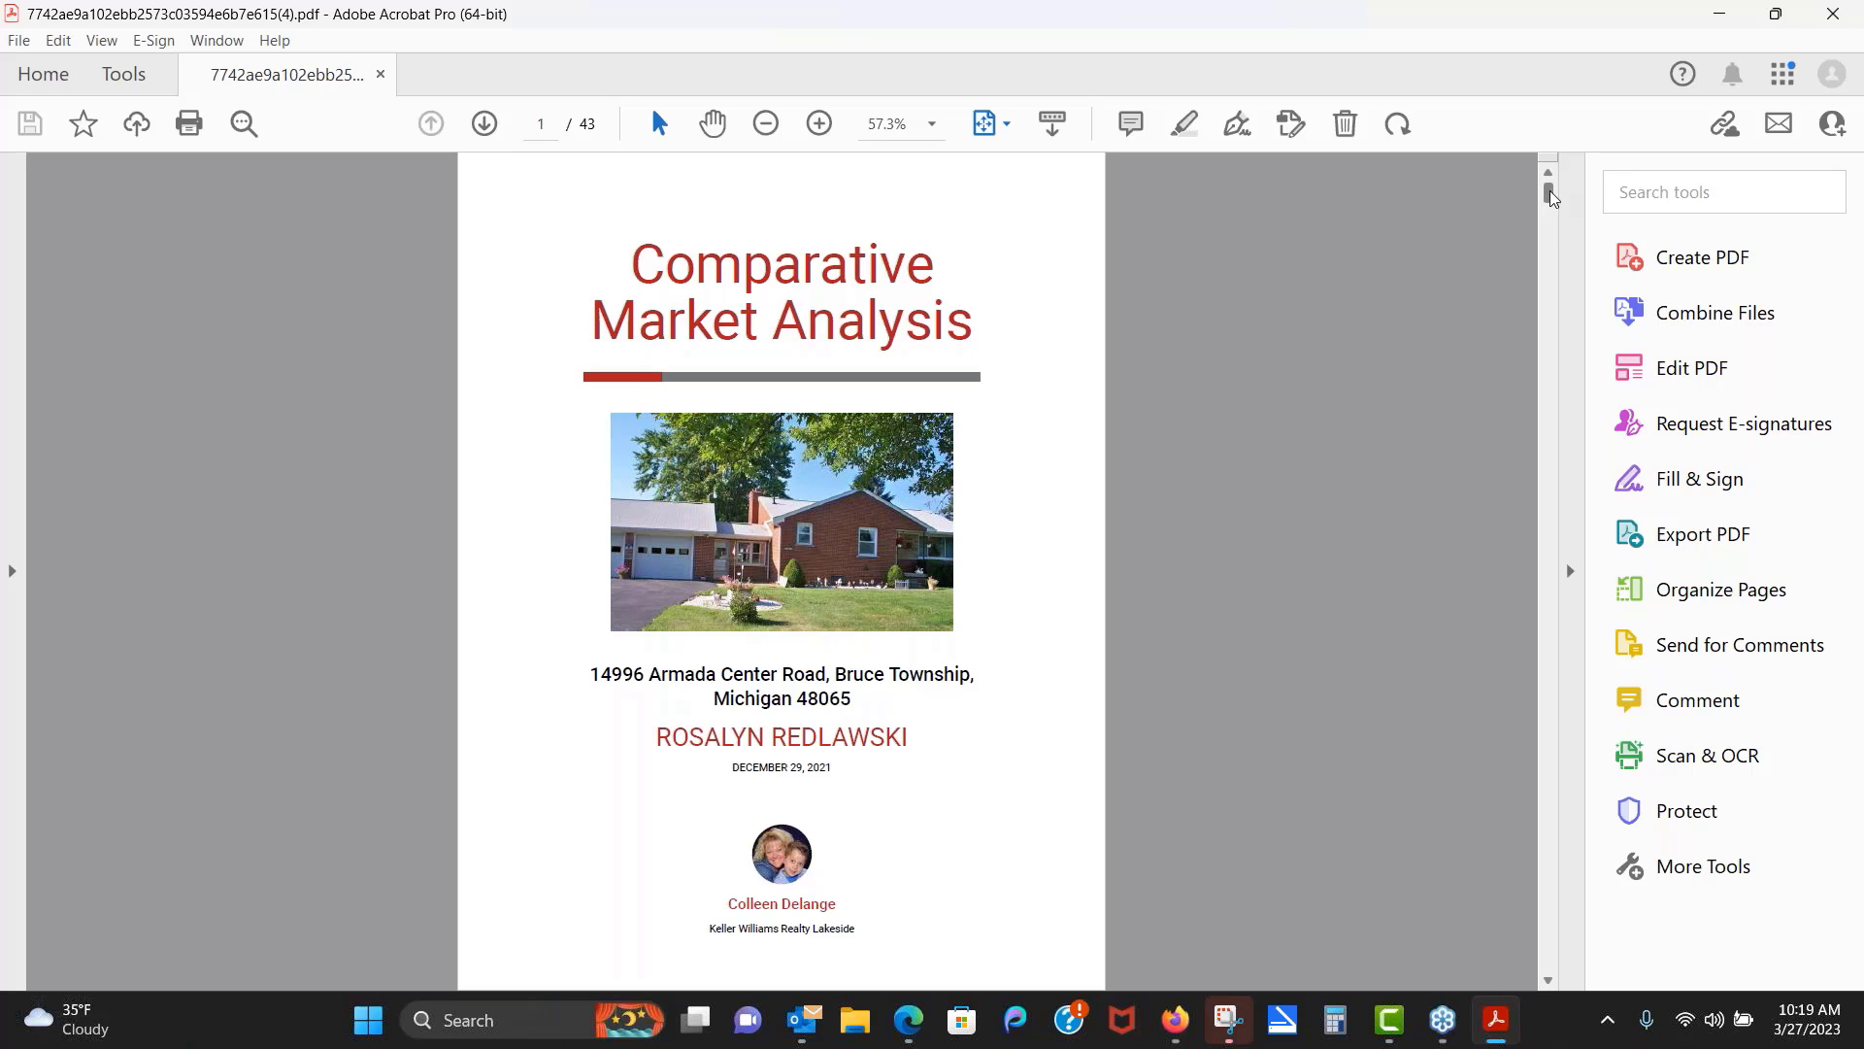
- Drag down to page 5's market update, then on to page 6's BS&A tax record
drag(1550, 190, 1544, 264)
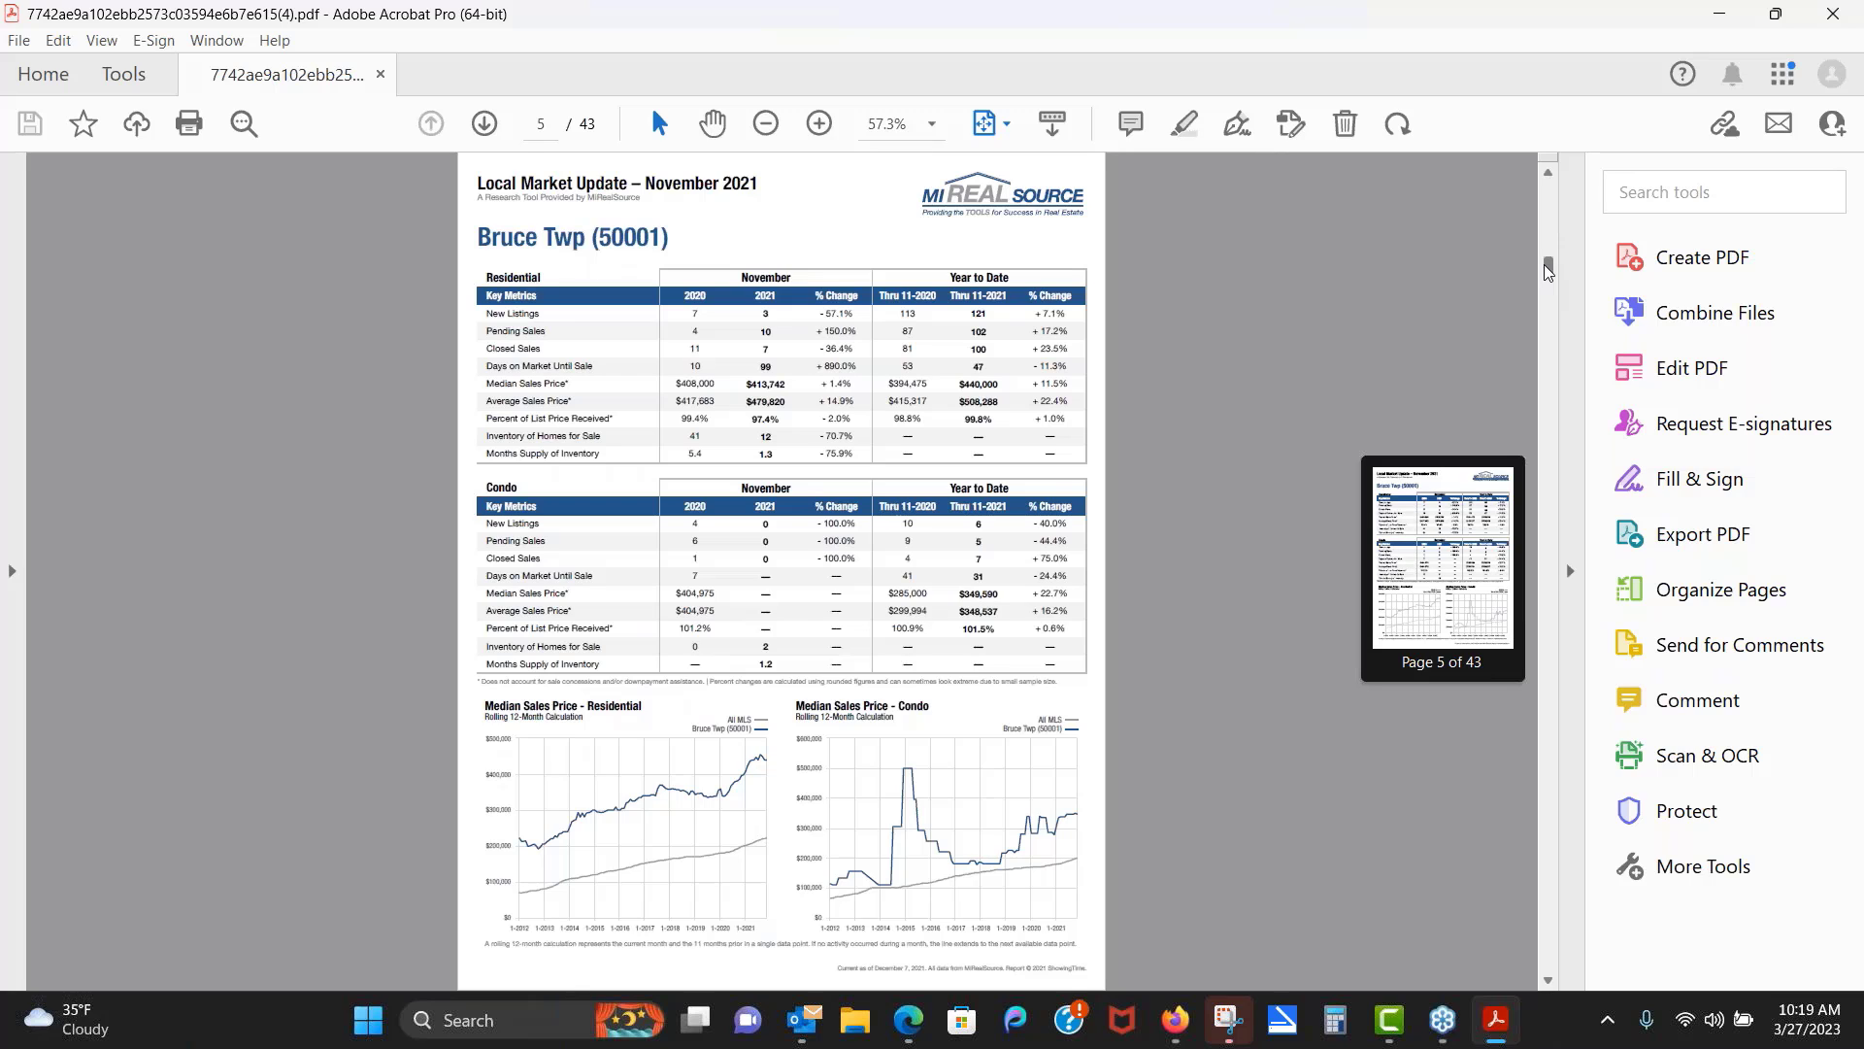
drag(1544, 266, 1546, 284)
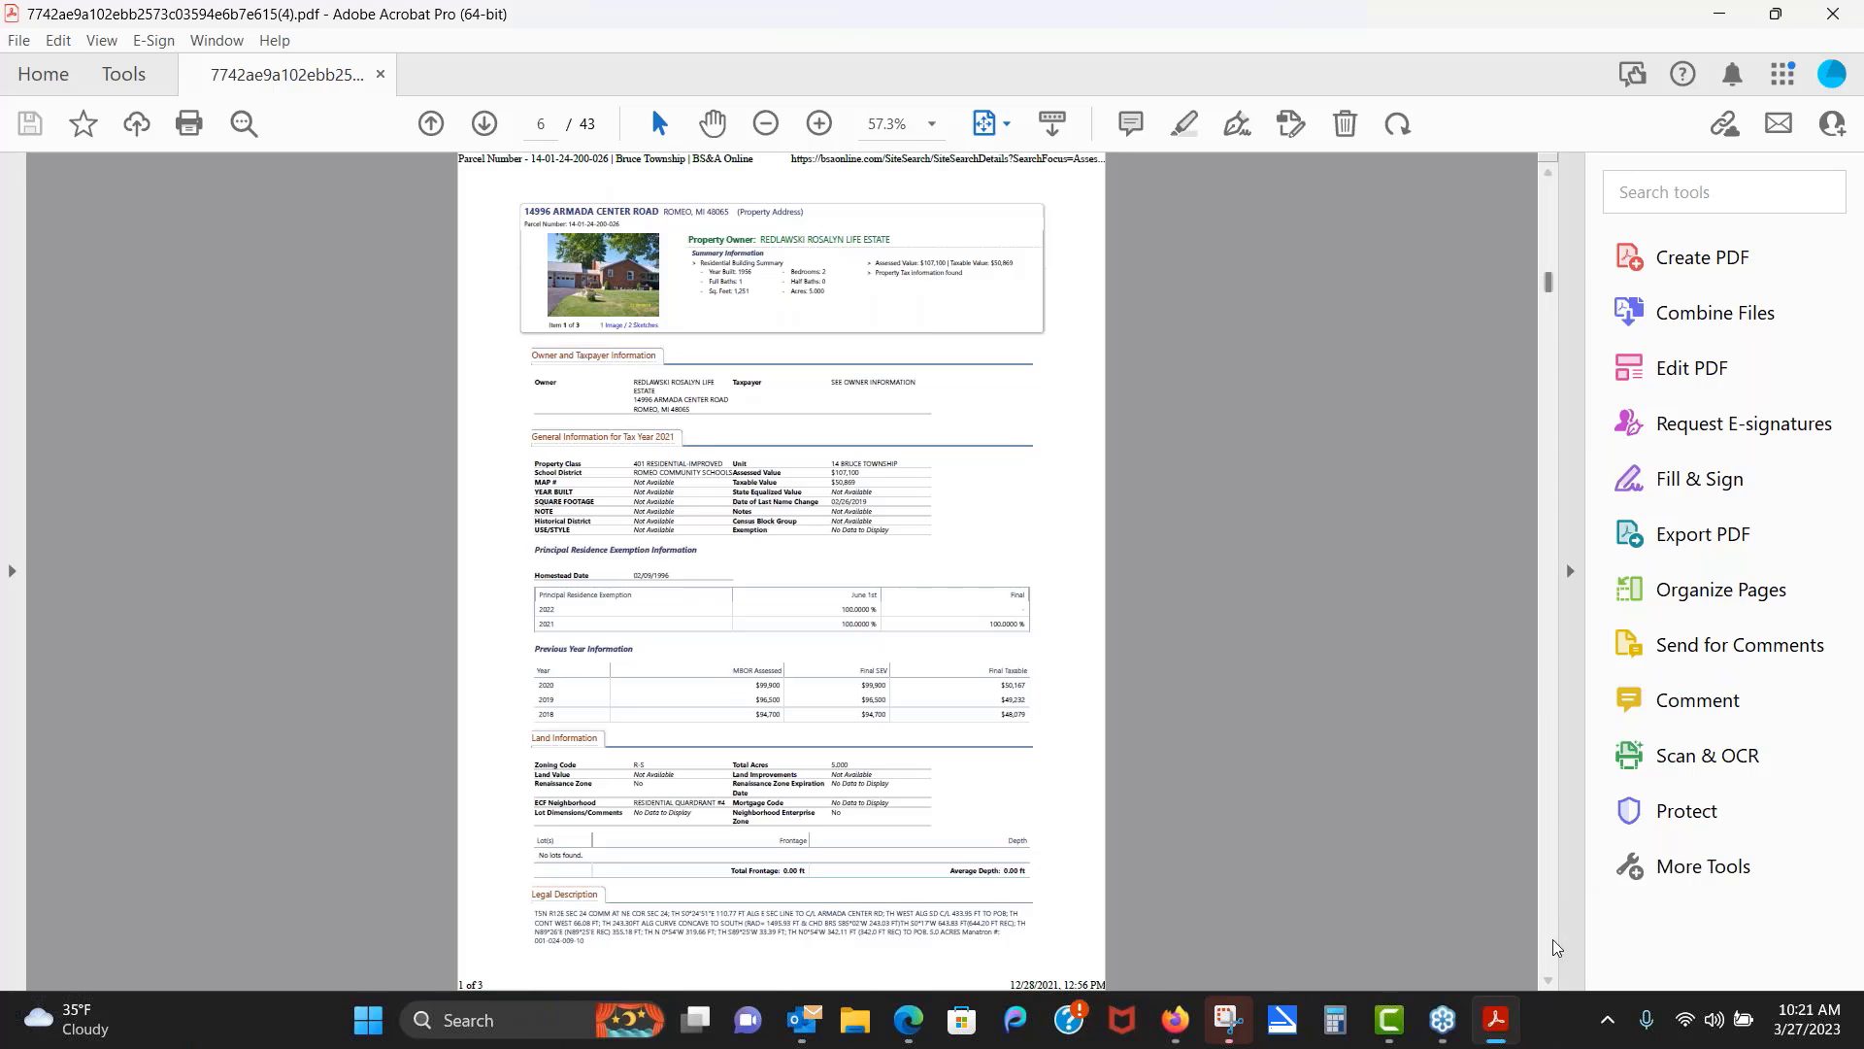
- Step from the Summary of Comparable Properties page on to the Listings divider page
click(1547, 981)
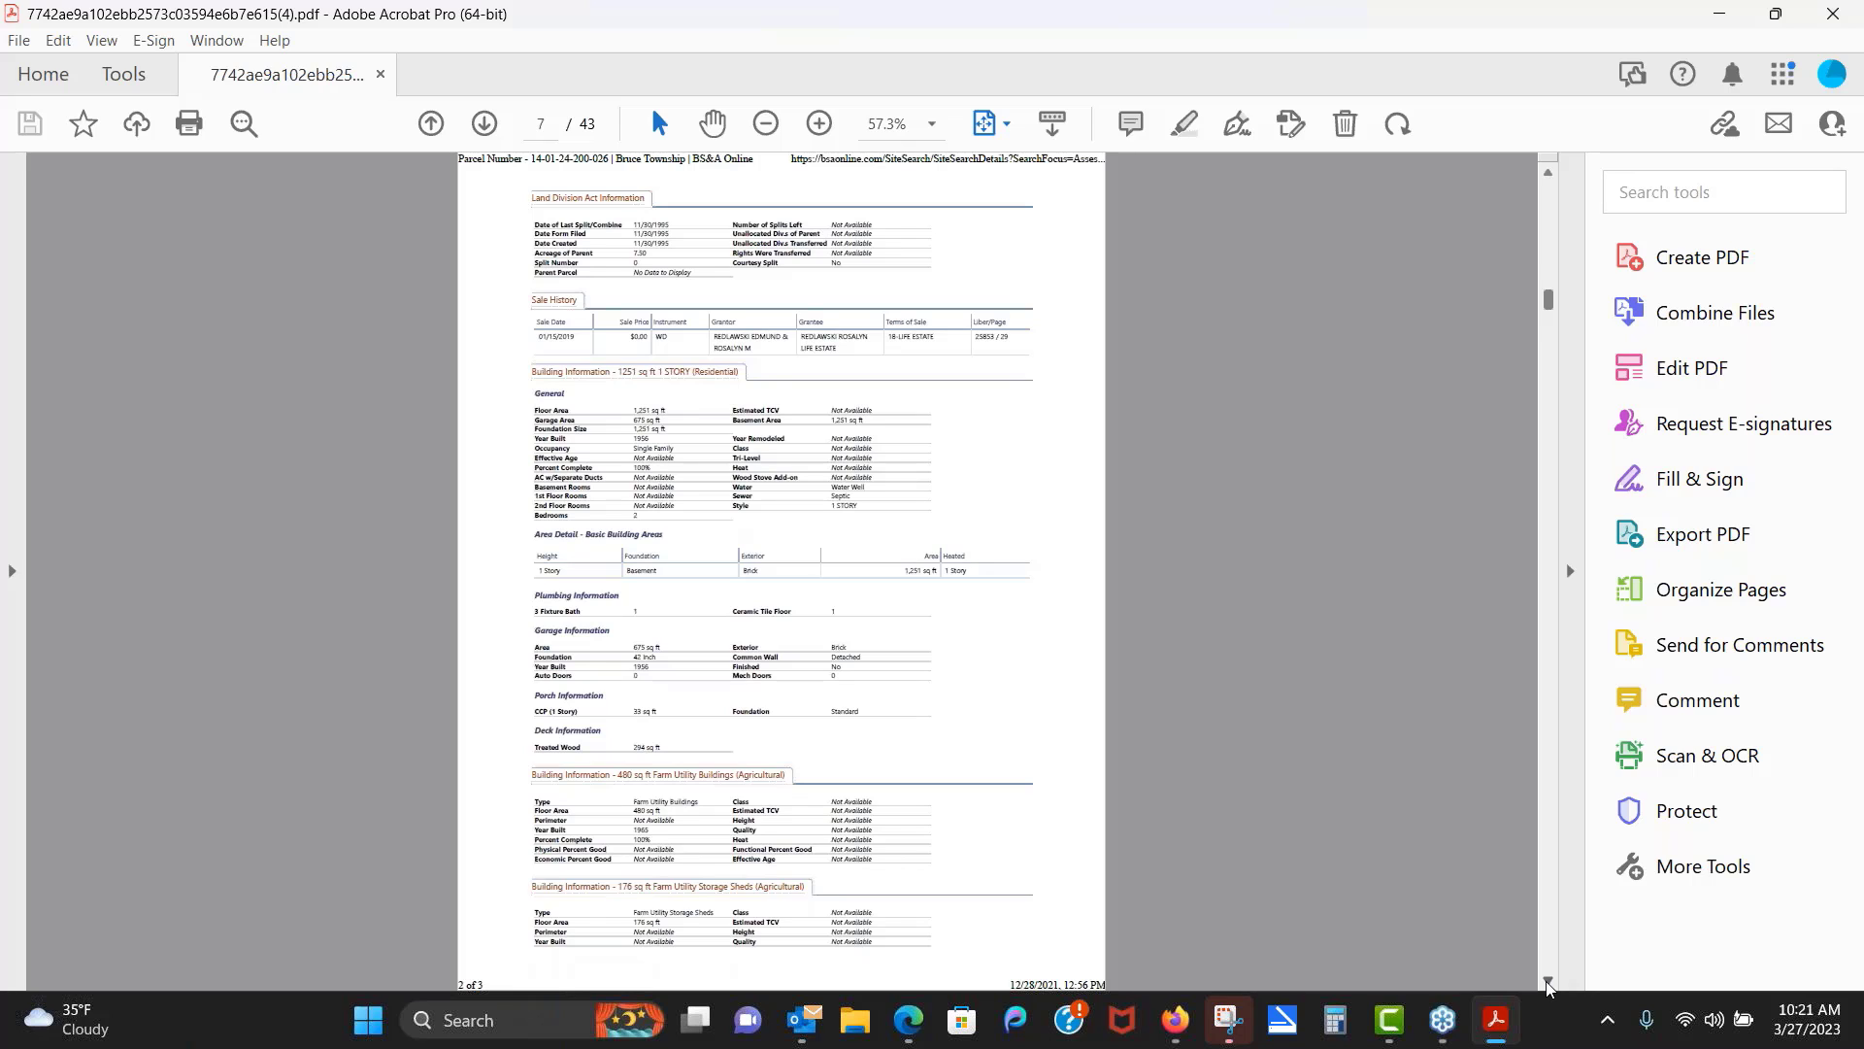
click(1547, 981)
click(1547, 981)
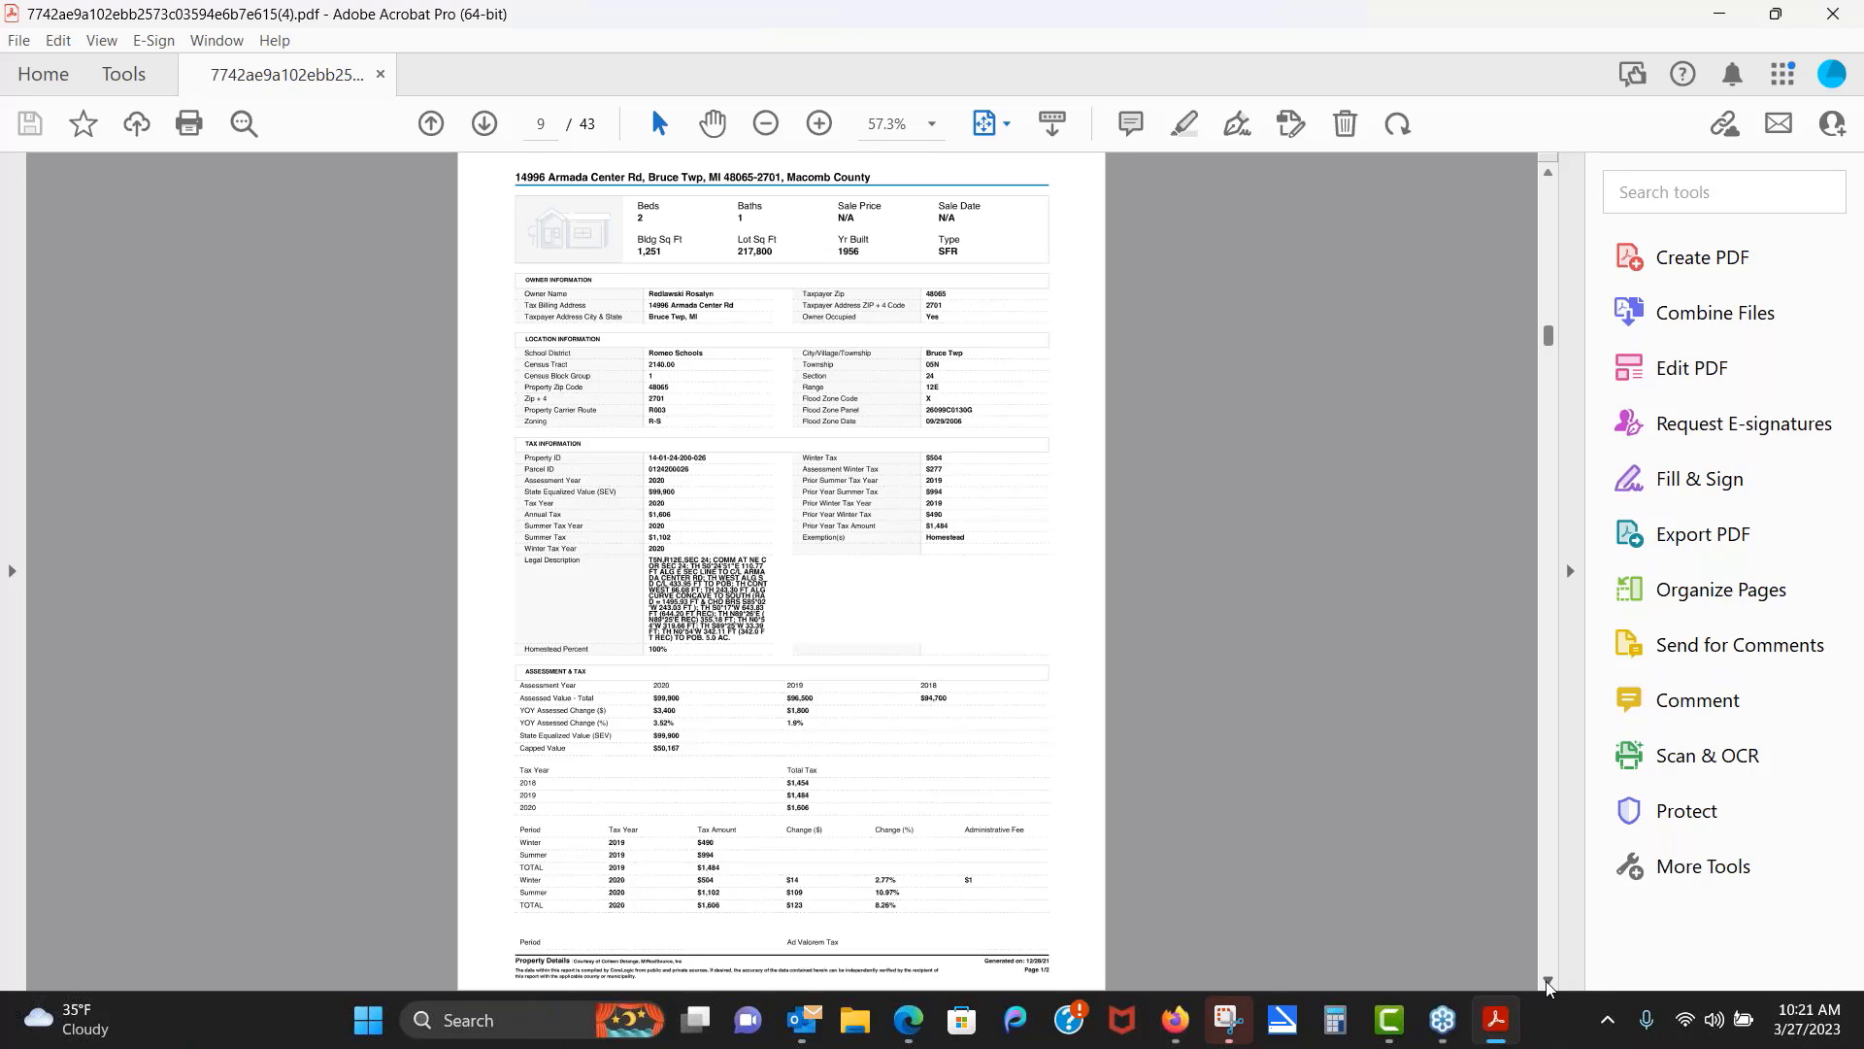
click(1547, 982)
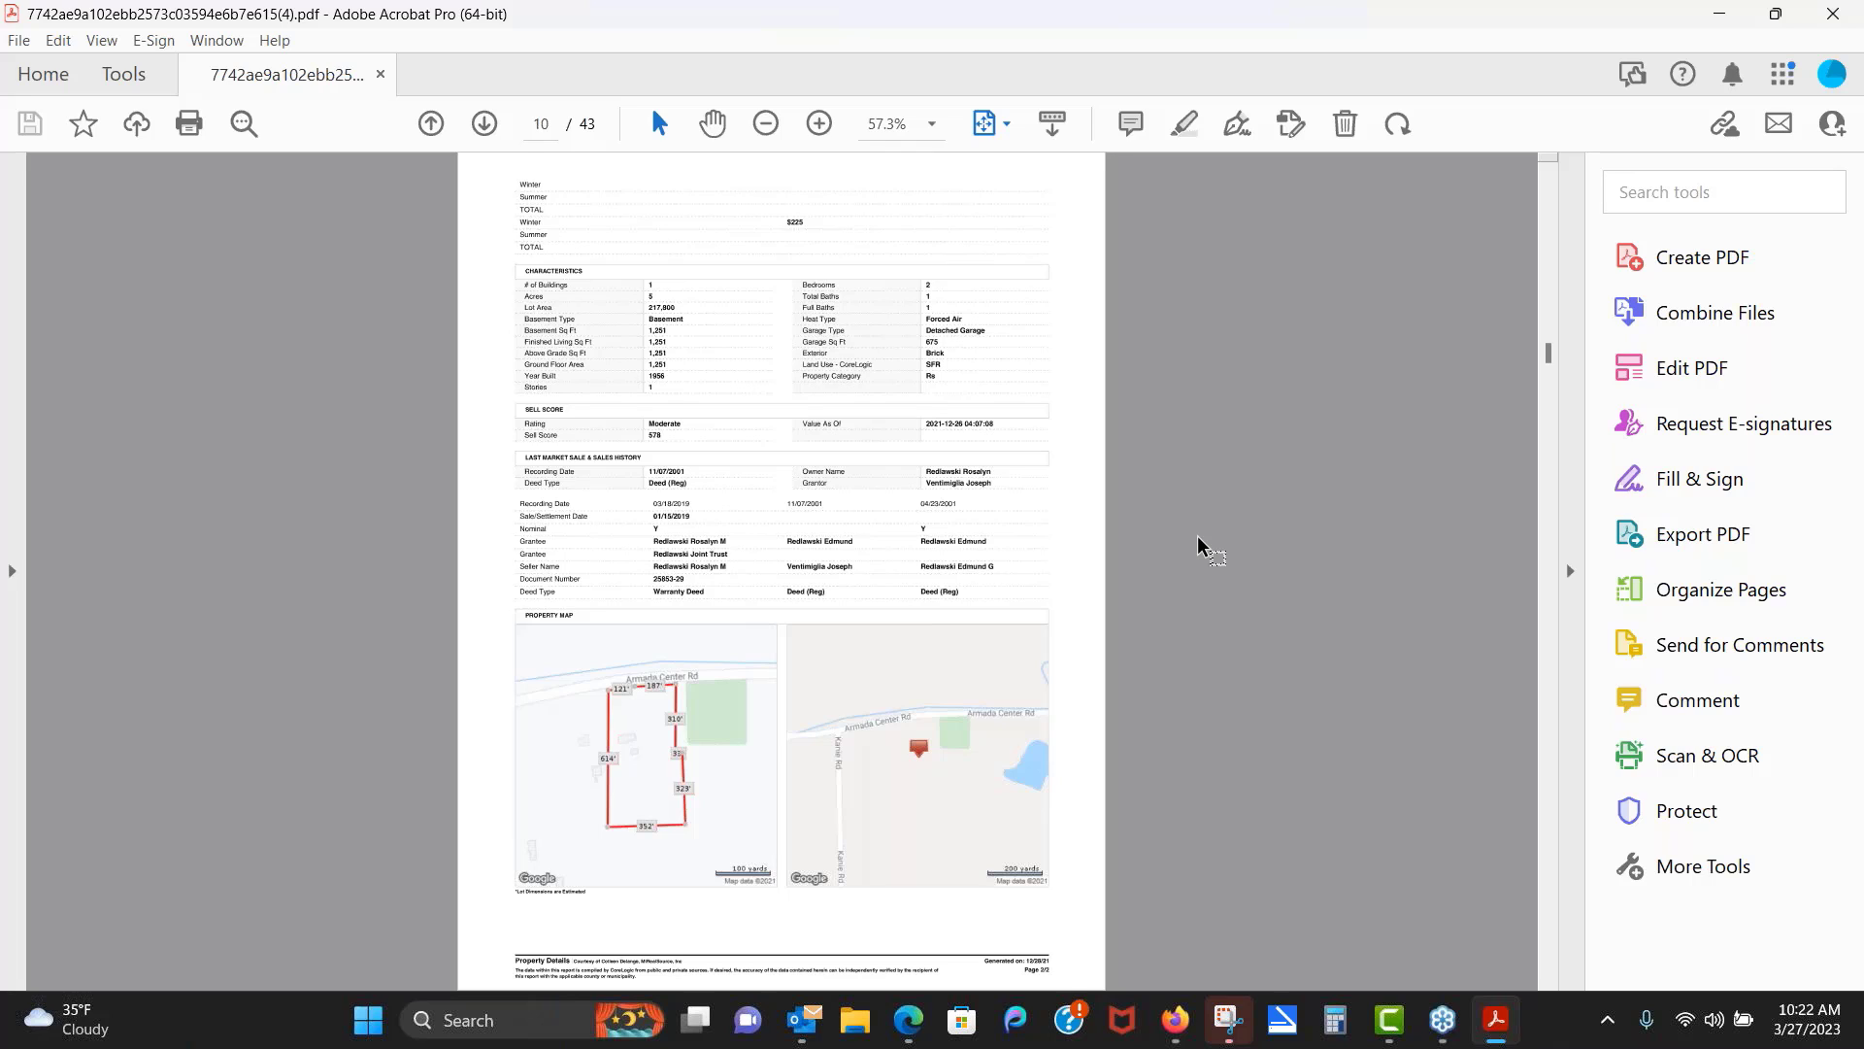
click(1546, 973)
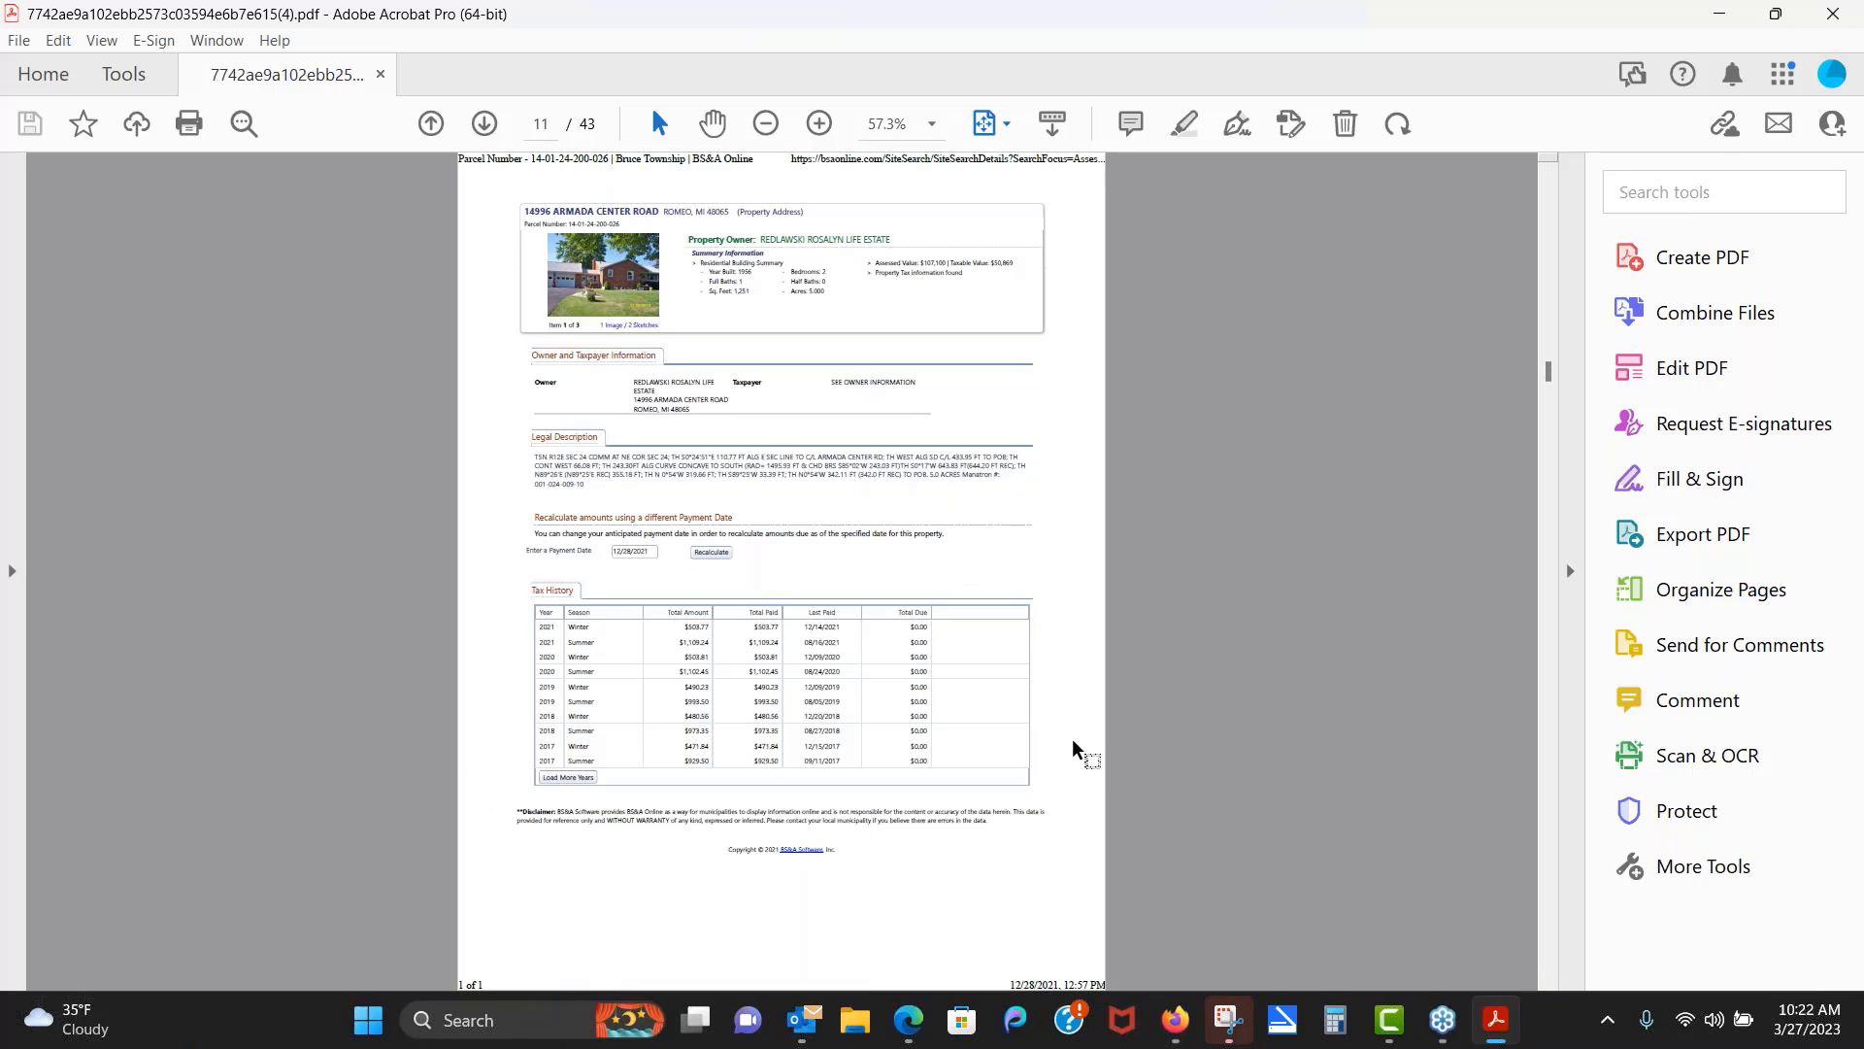
click(1551, 982)
click(1550, 982)
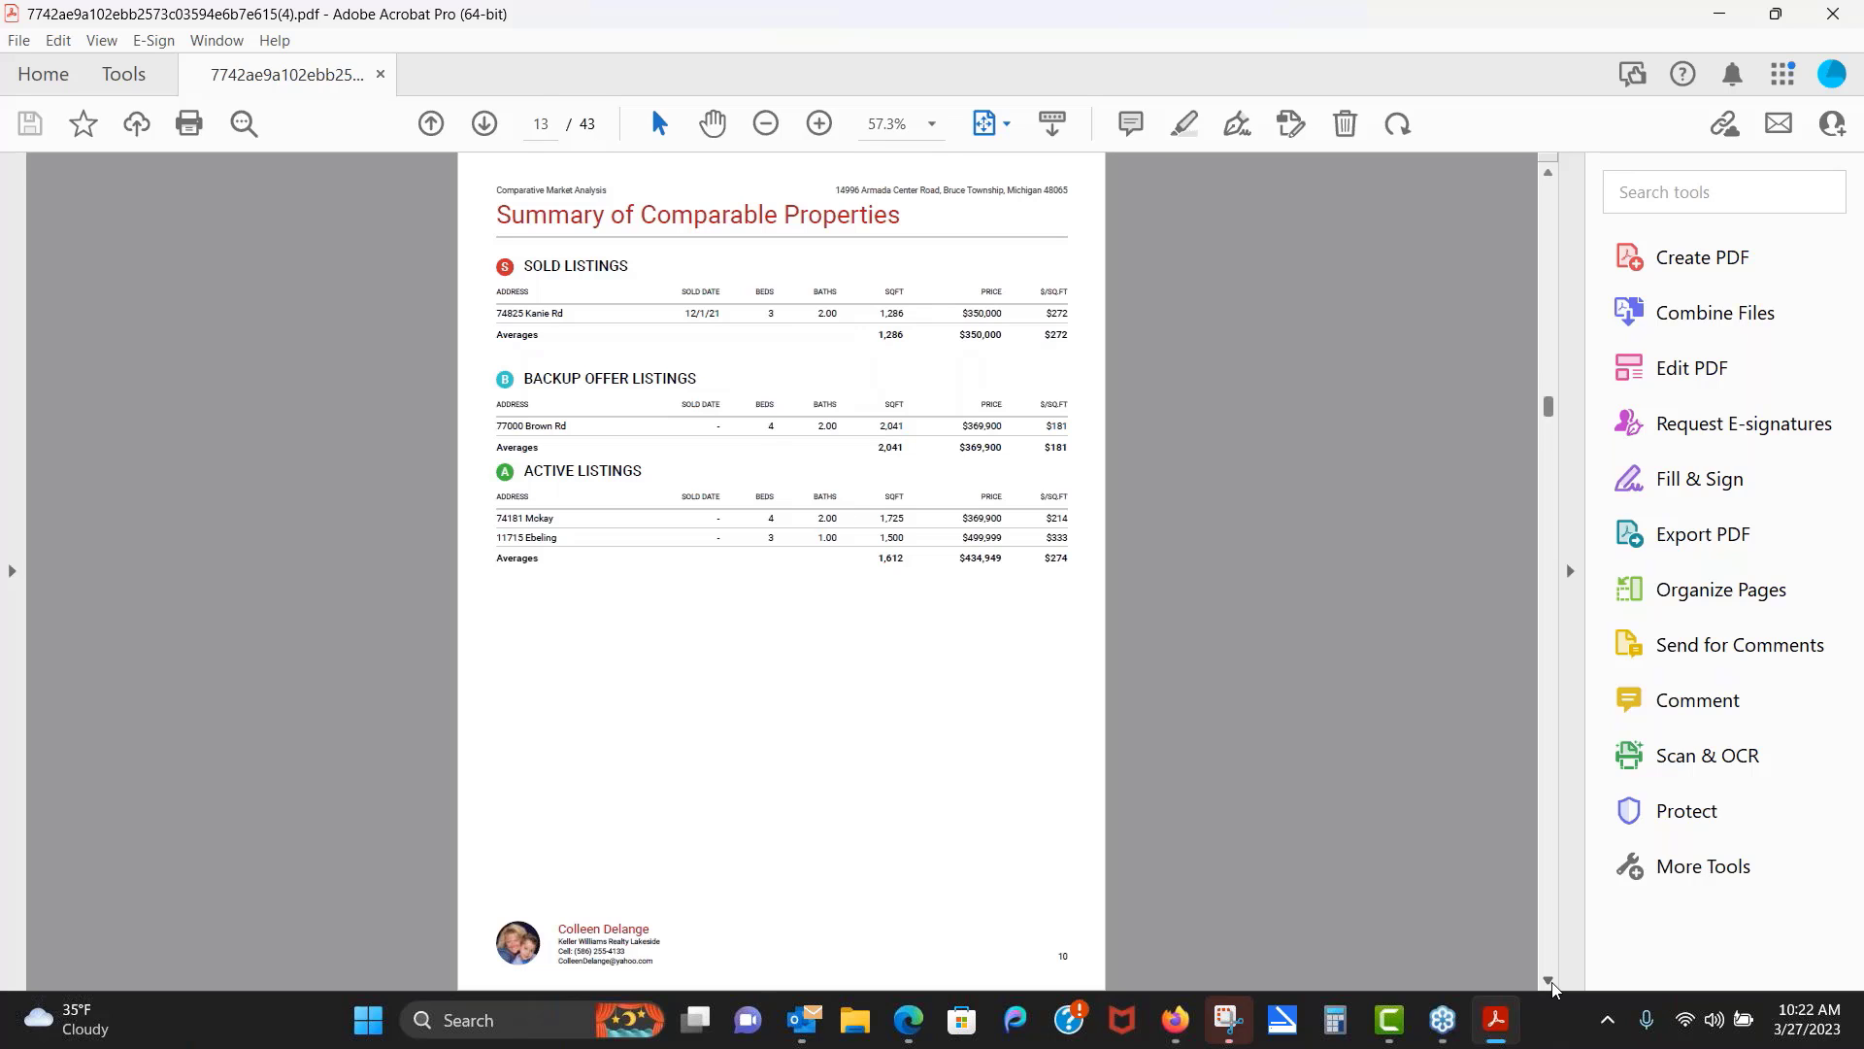
click(1550, 982)
click(1550, 982)
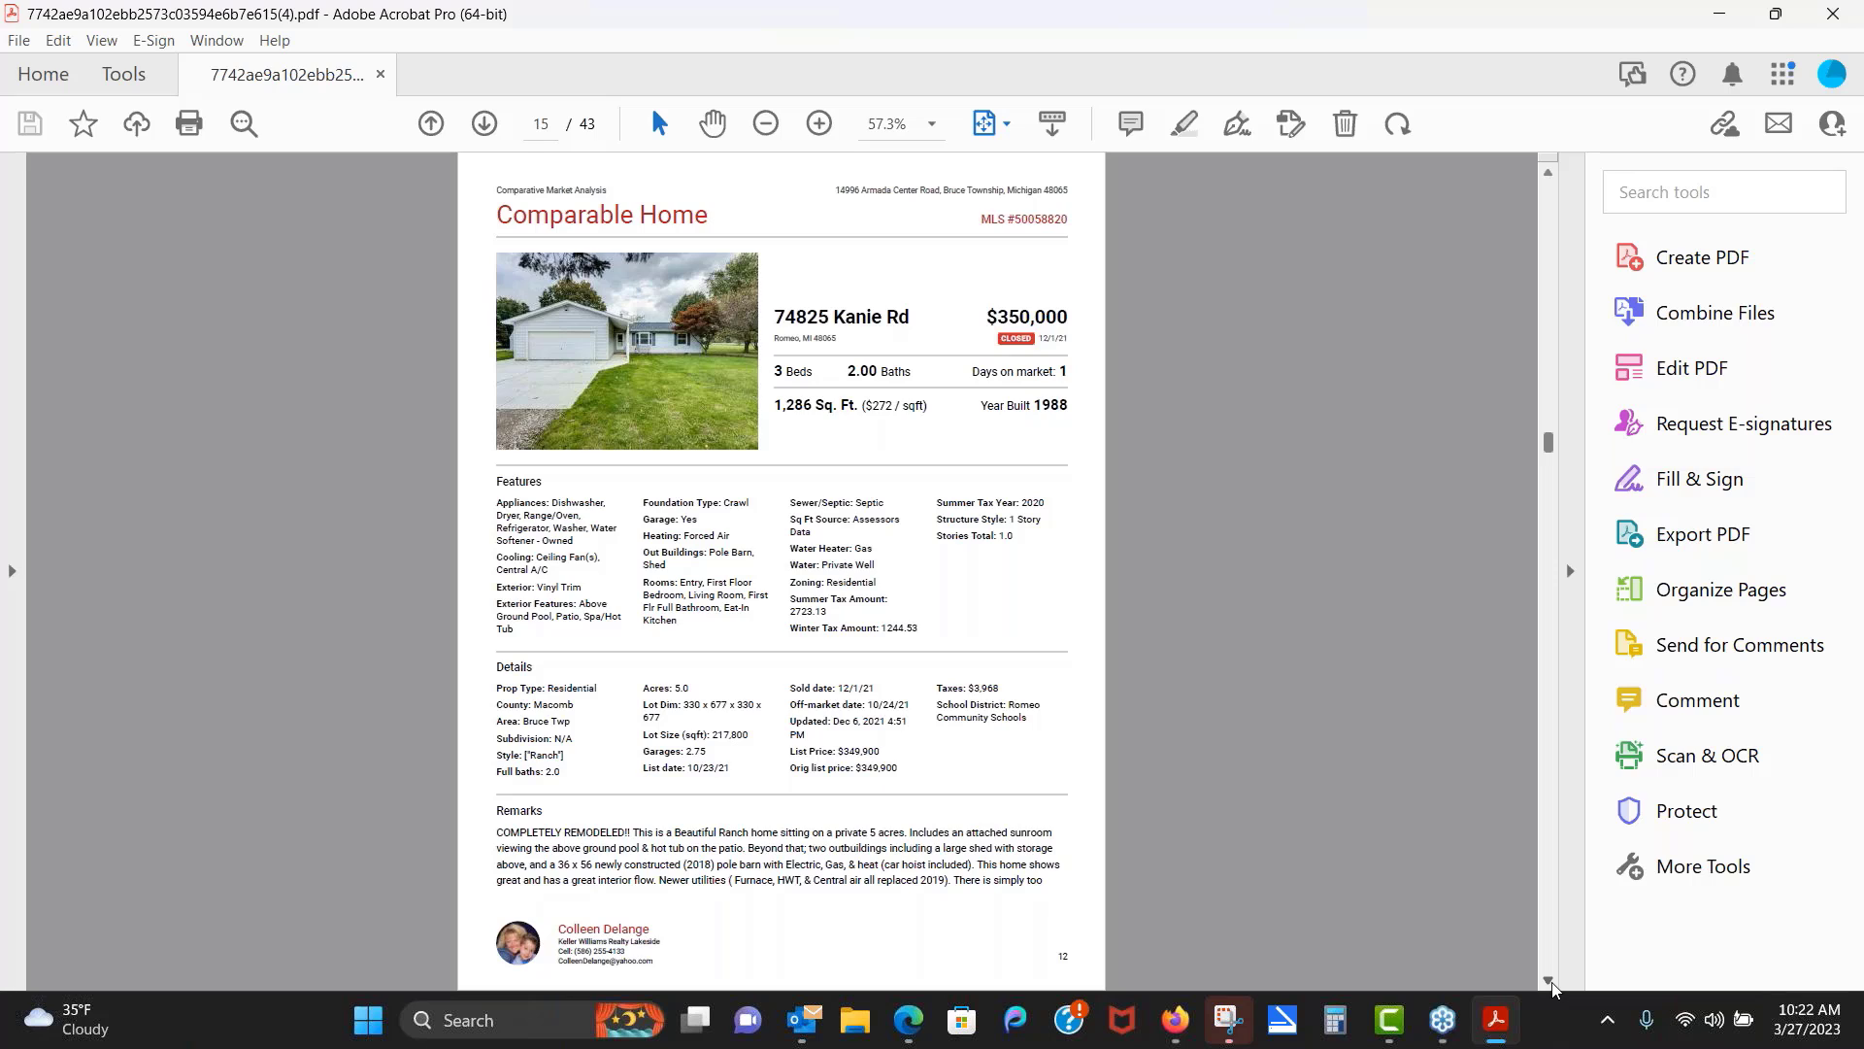
click(1550, 983)
click(1550, 983)
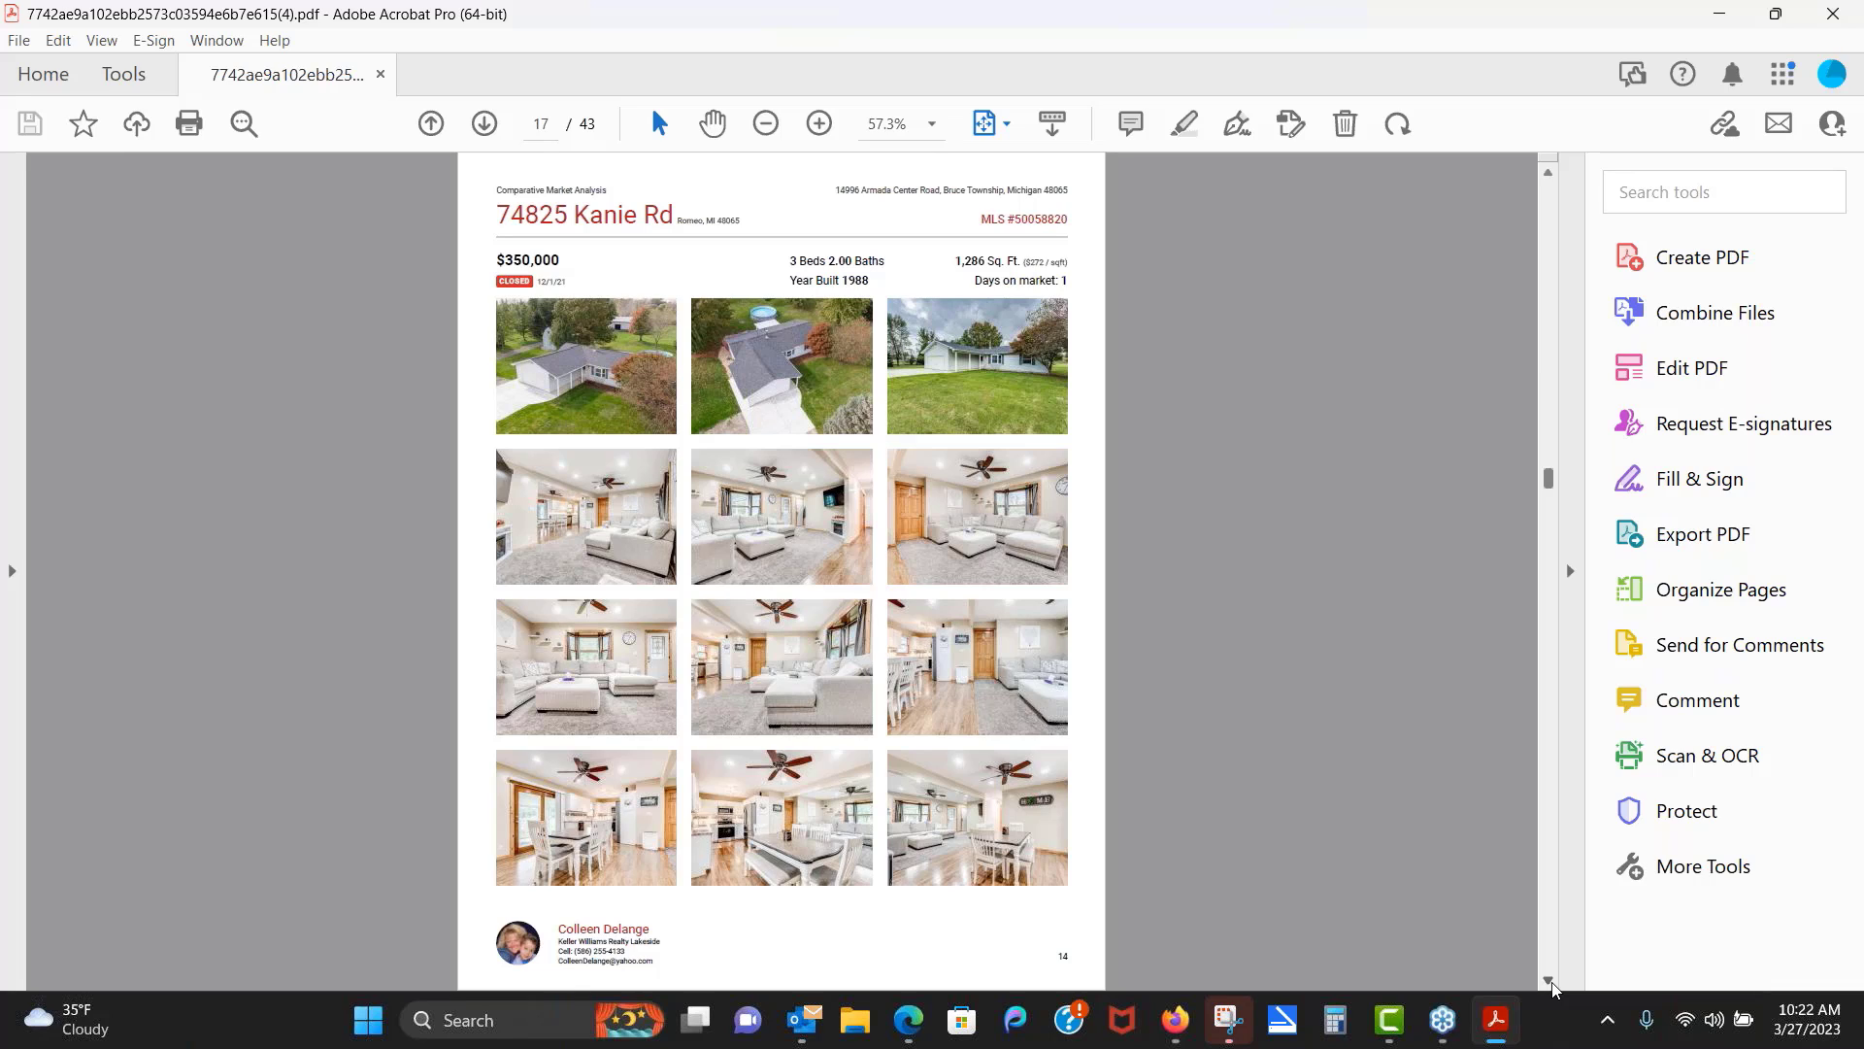
click(1549, 980)
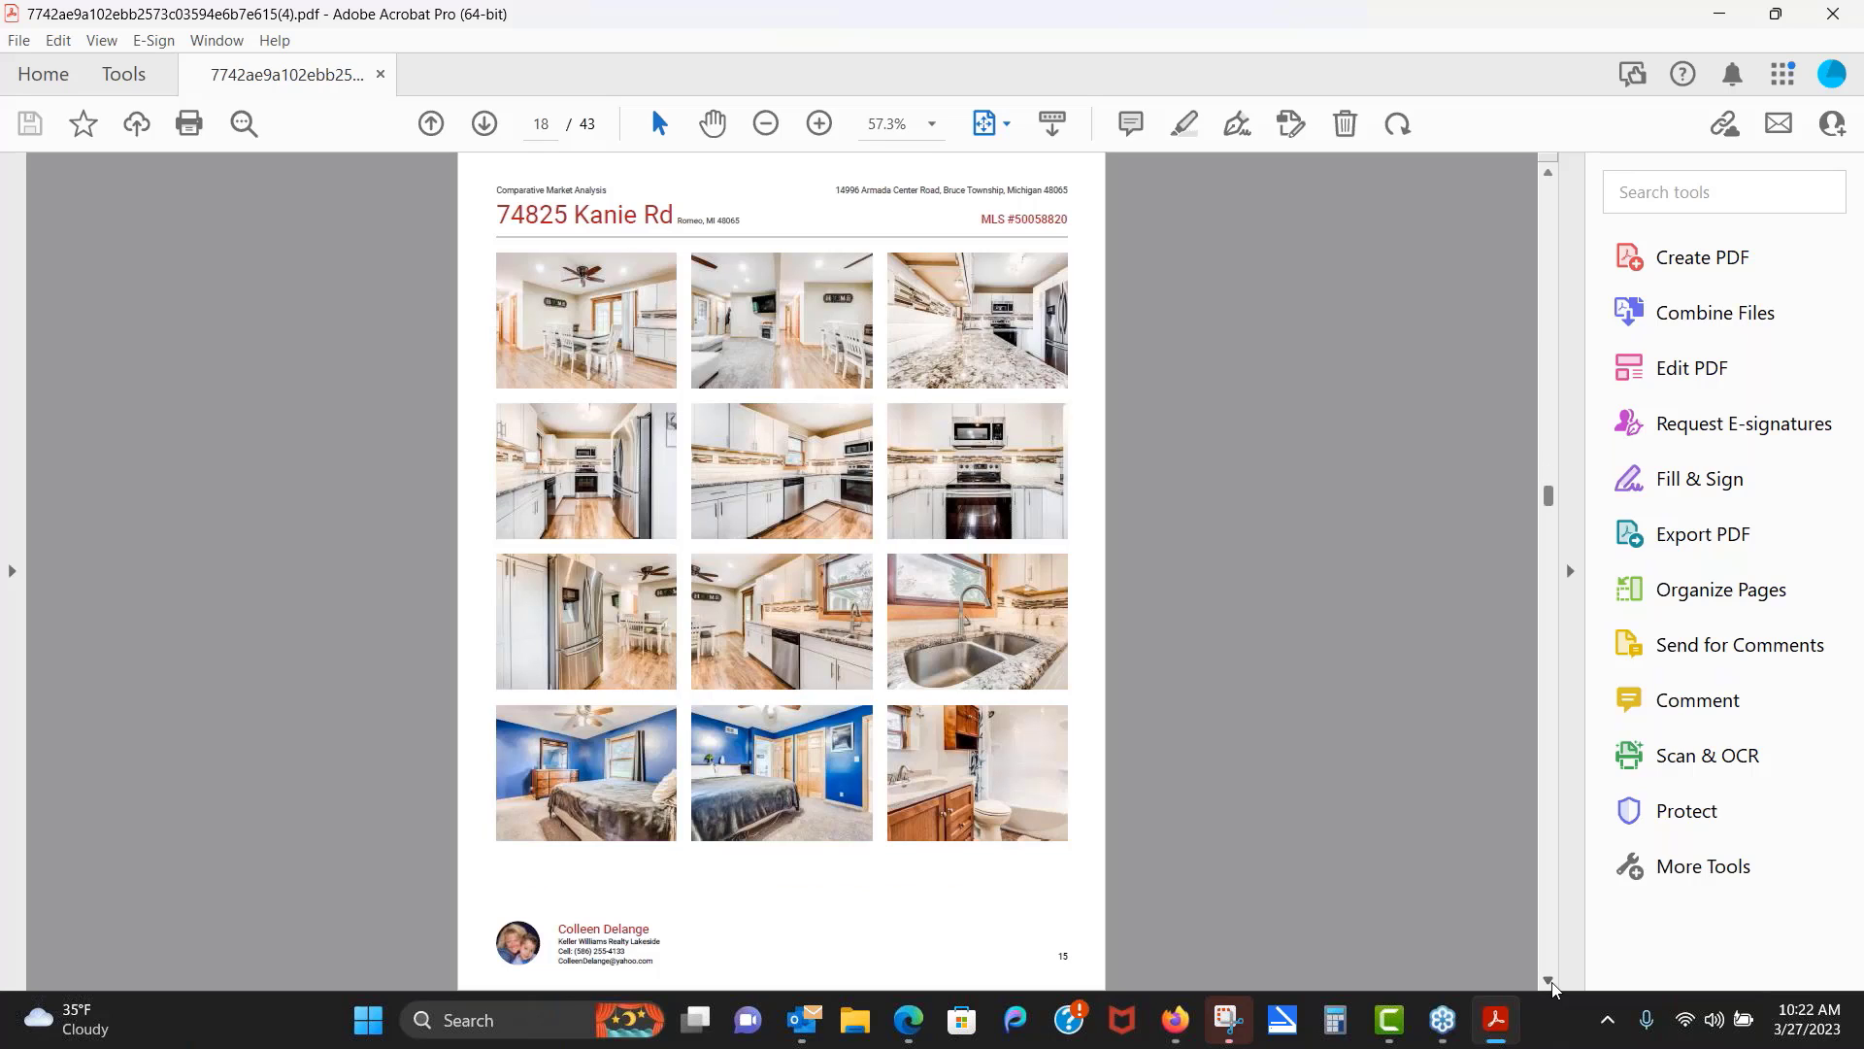
click(1550, 980)
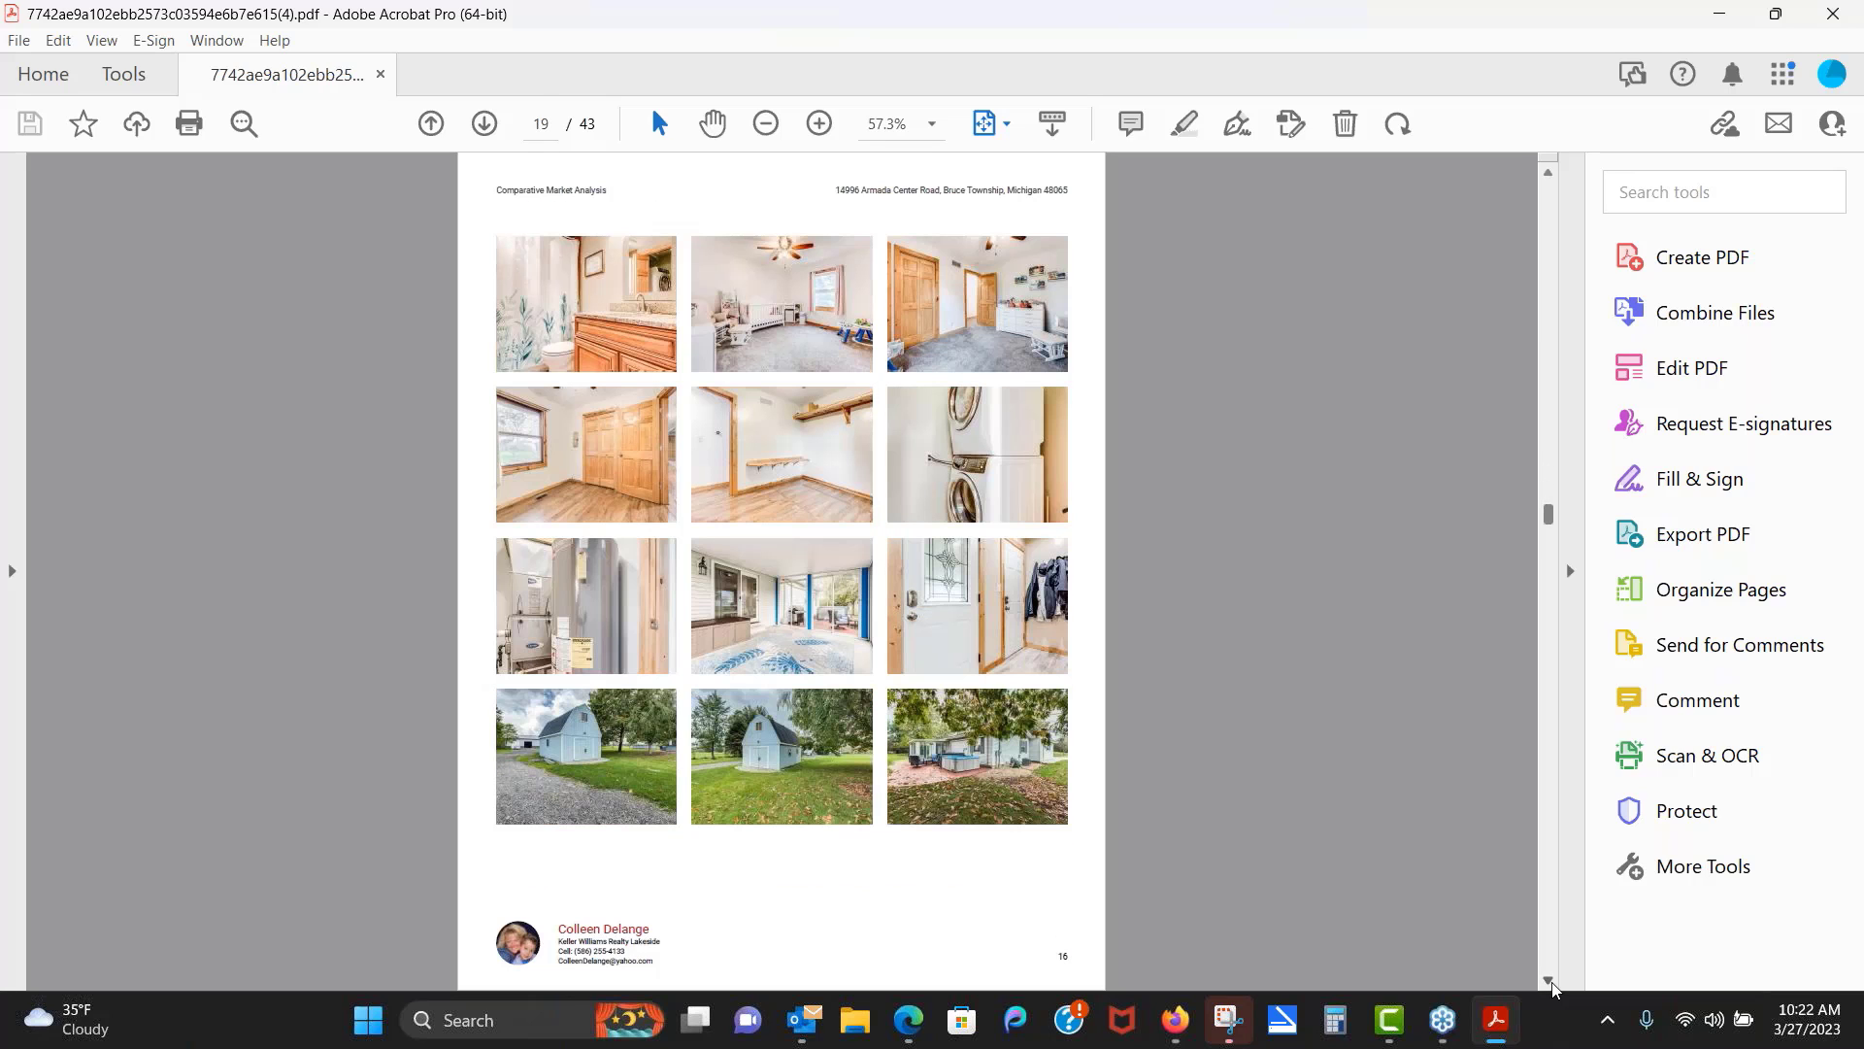
click(1549, 980)
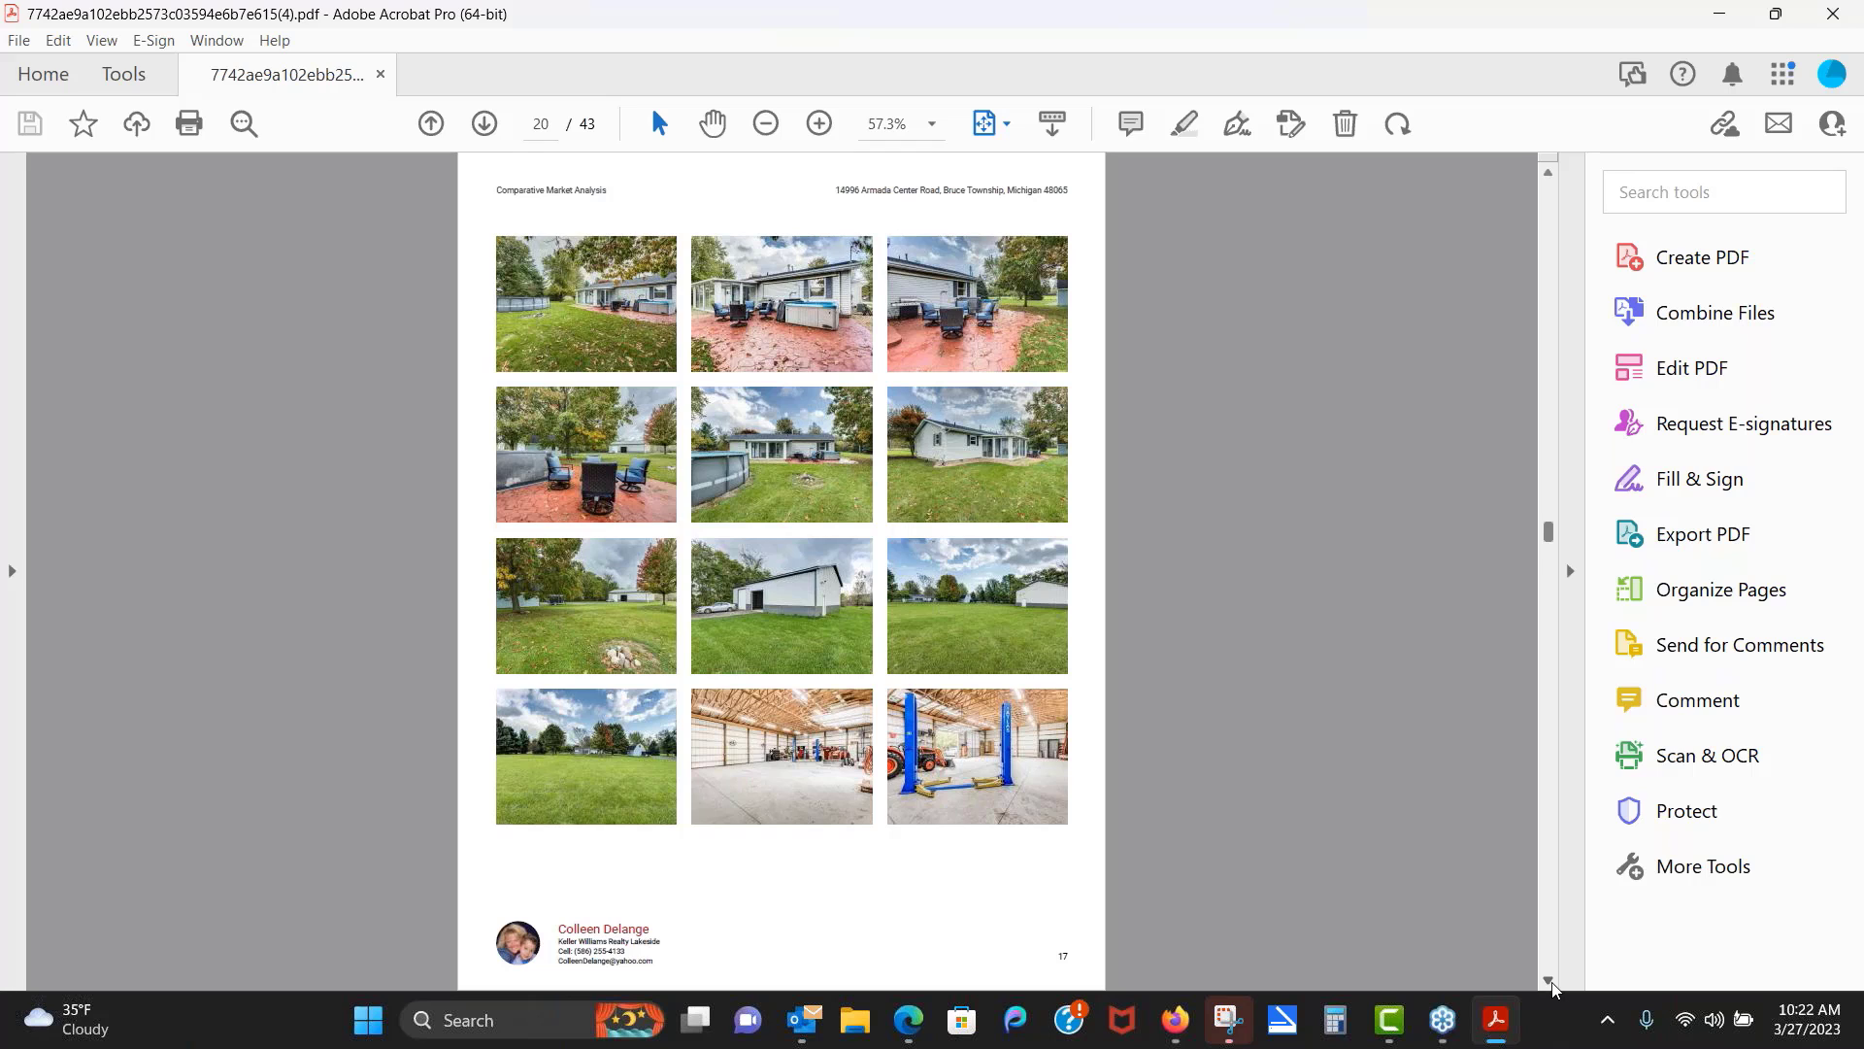
click(1549, 981)
click(1549, 981)
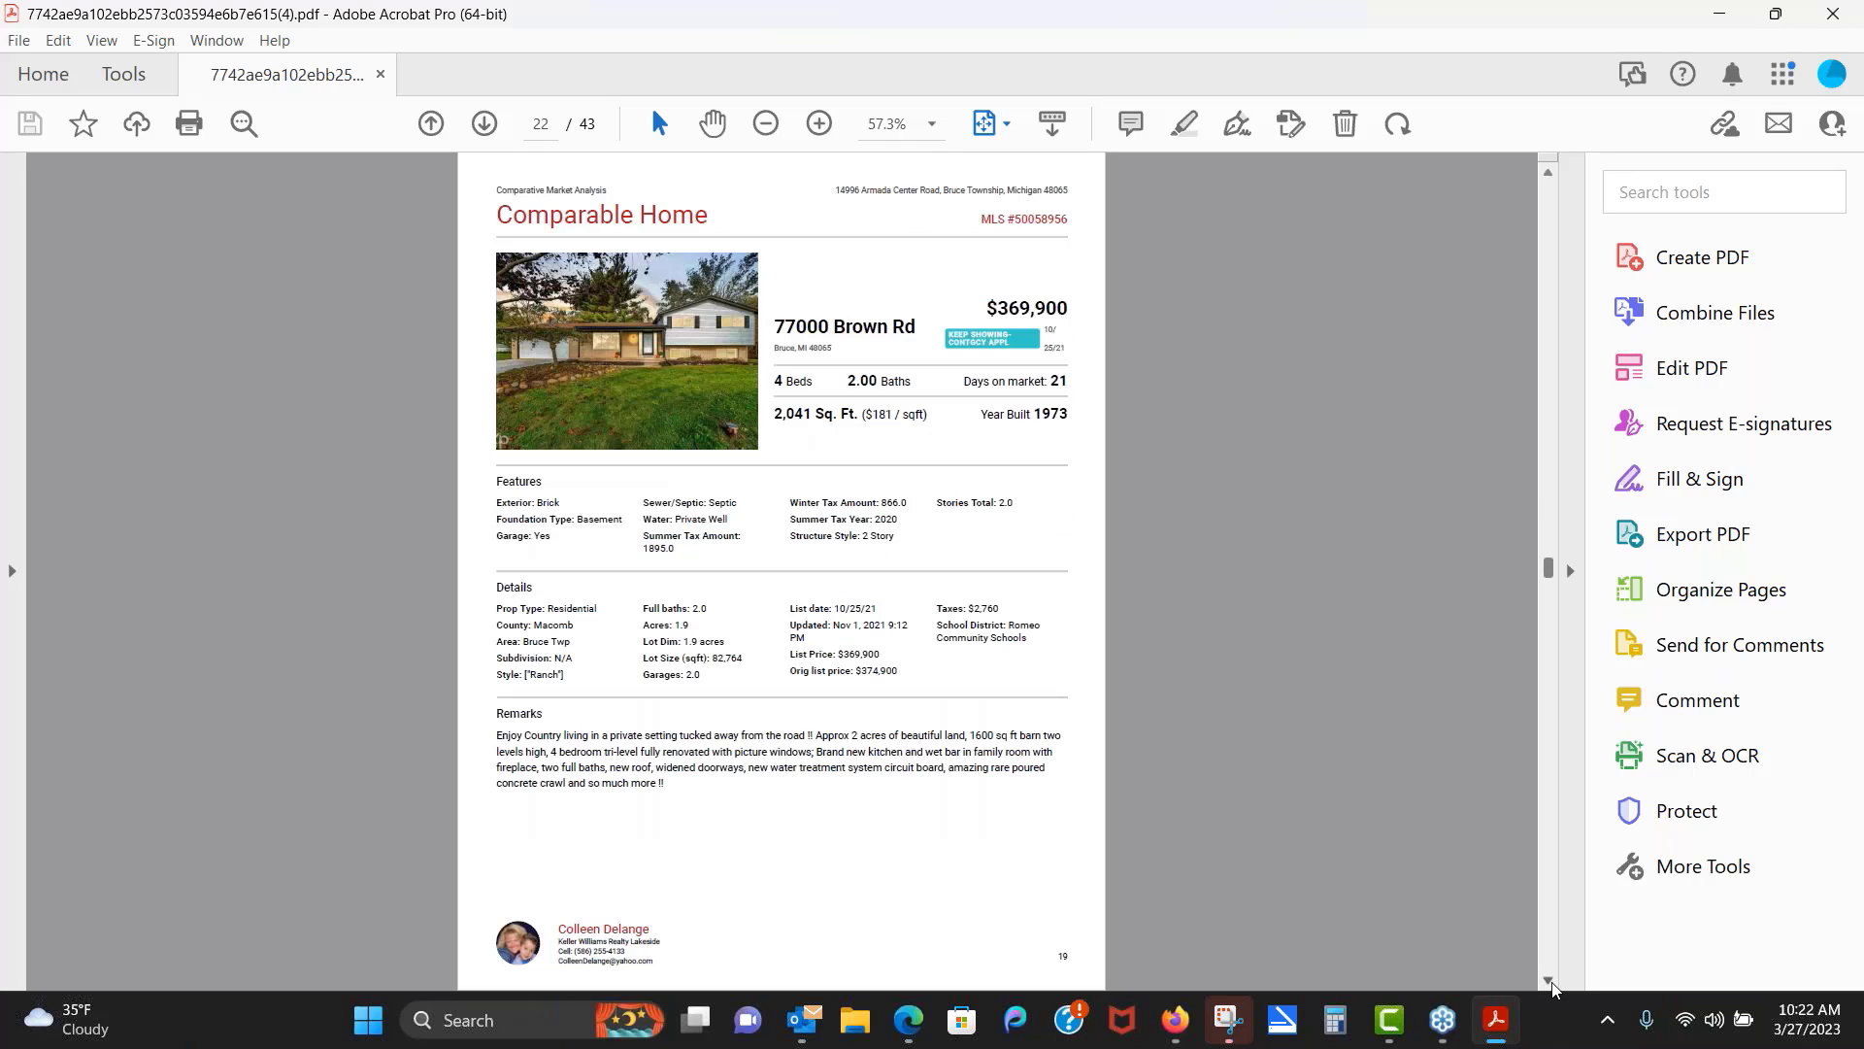
click(1550, 981)
click(1549, 981)
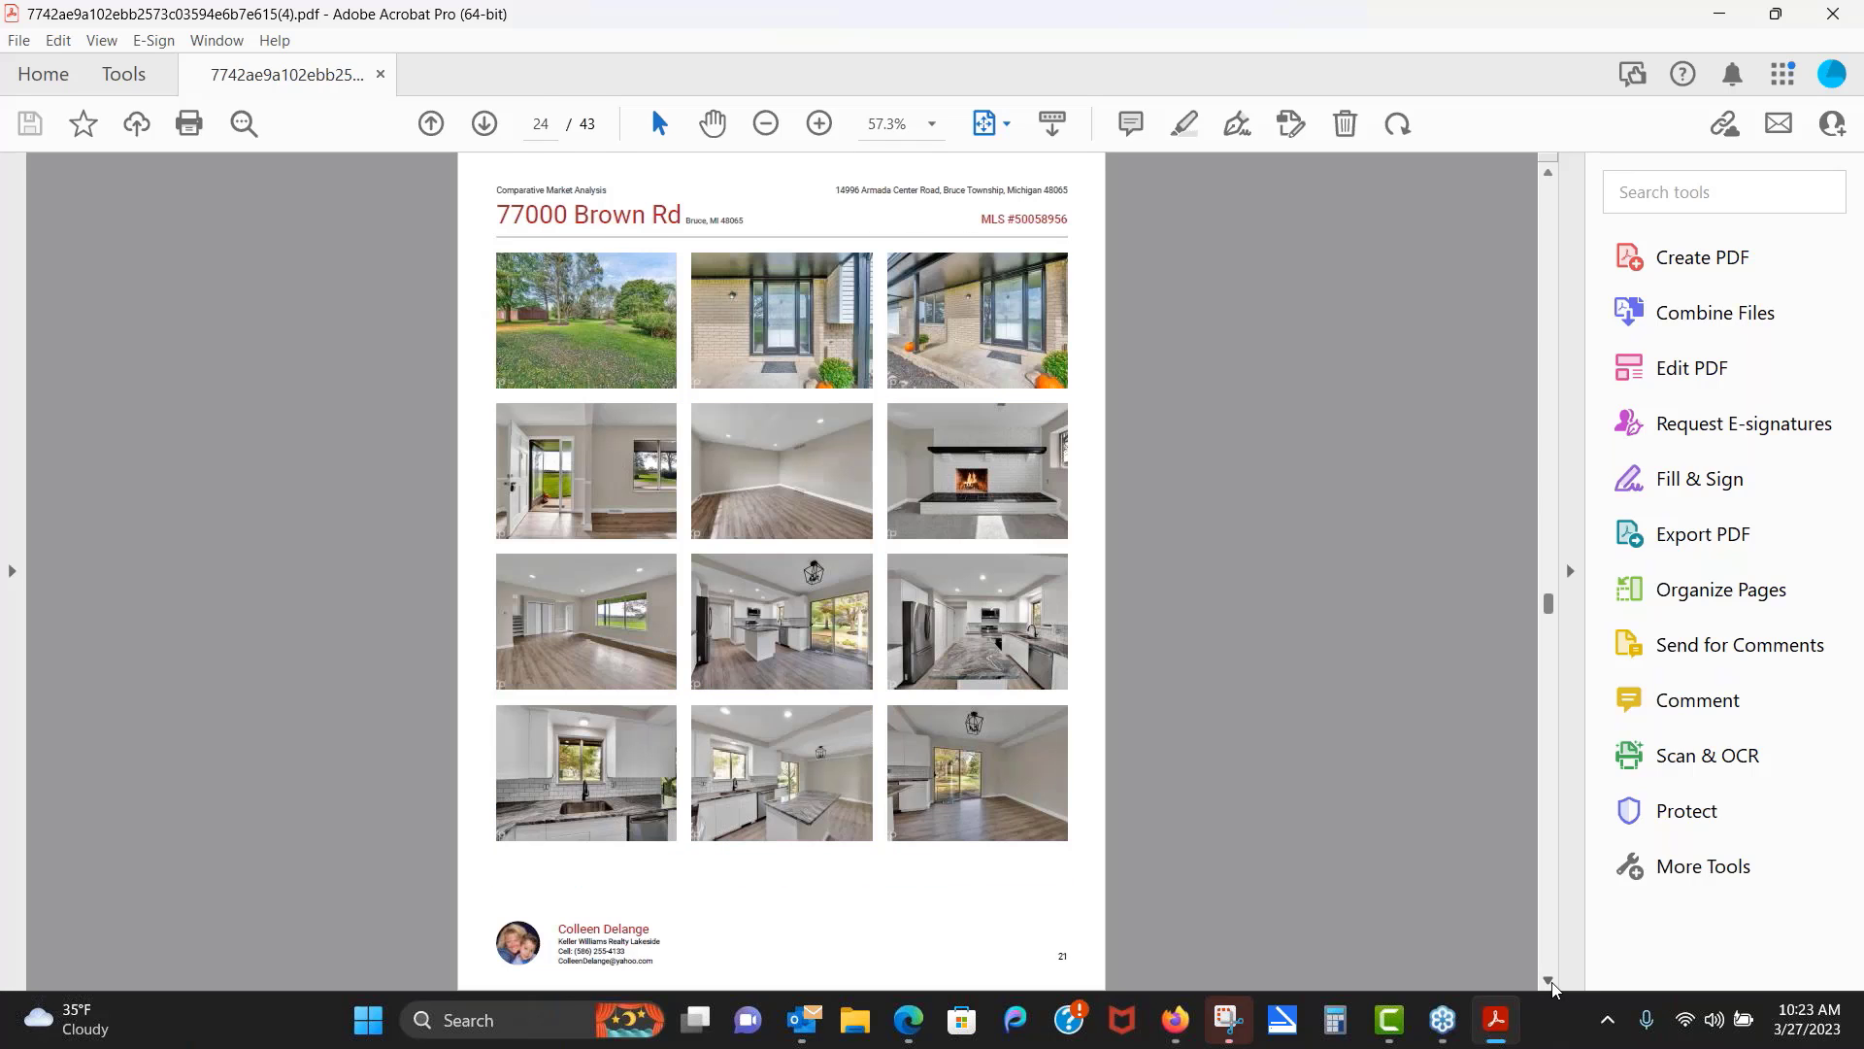
click(1550, 980)
click(1550, 981)
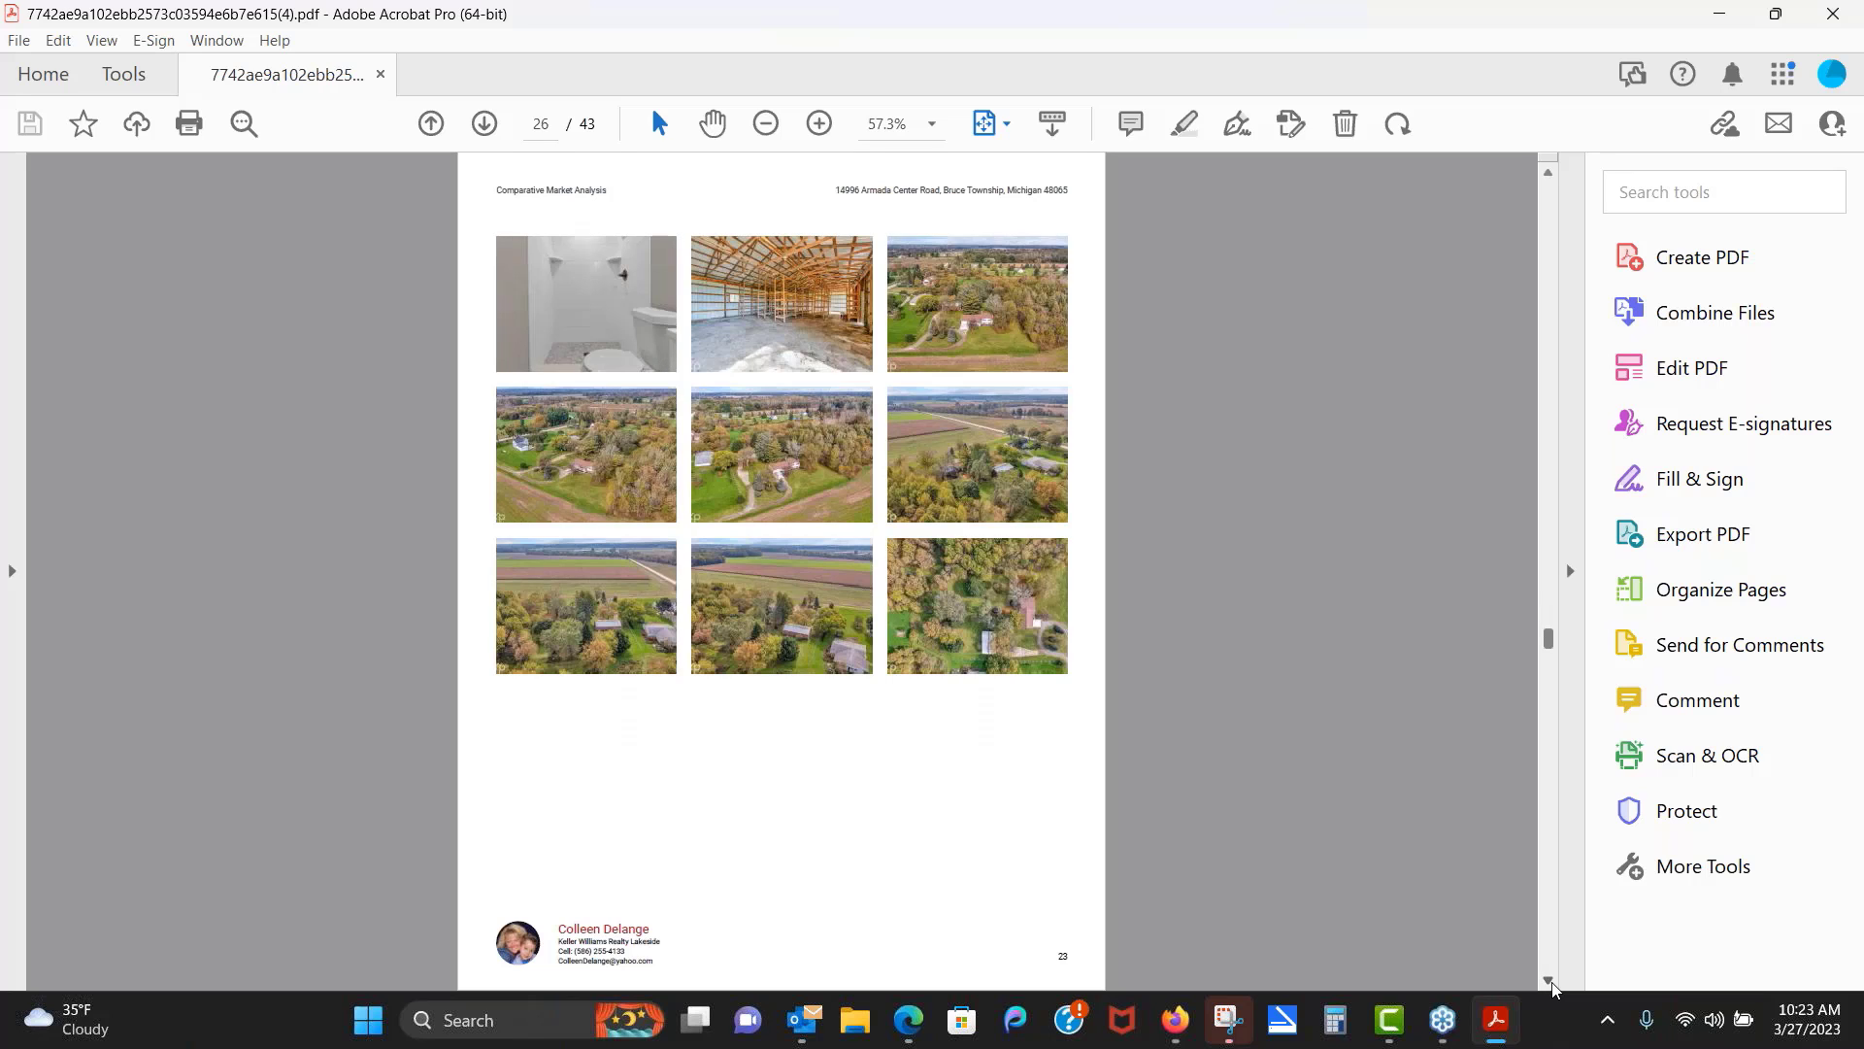
click(1549, 981)
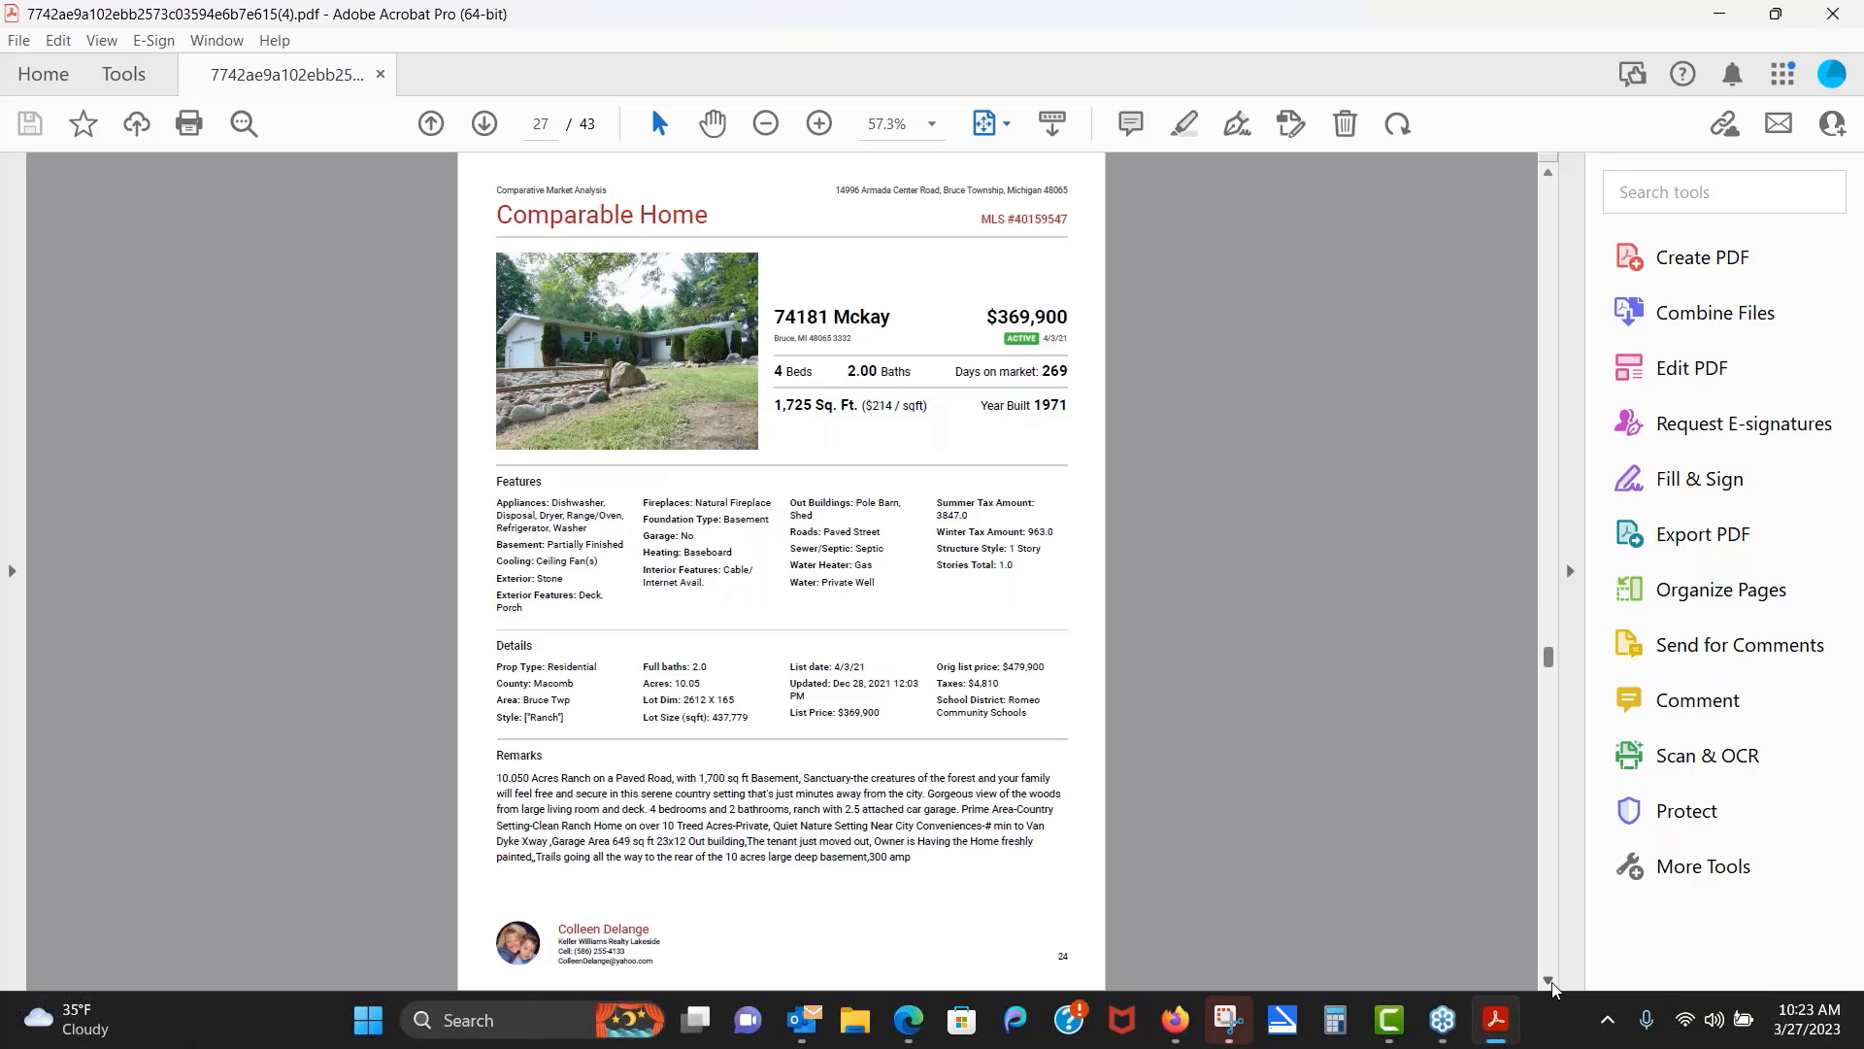
click(1550, 980)
click(1549, 981)
click(1549, 980)
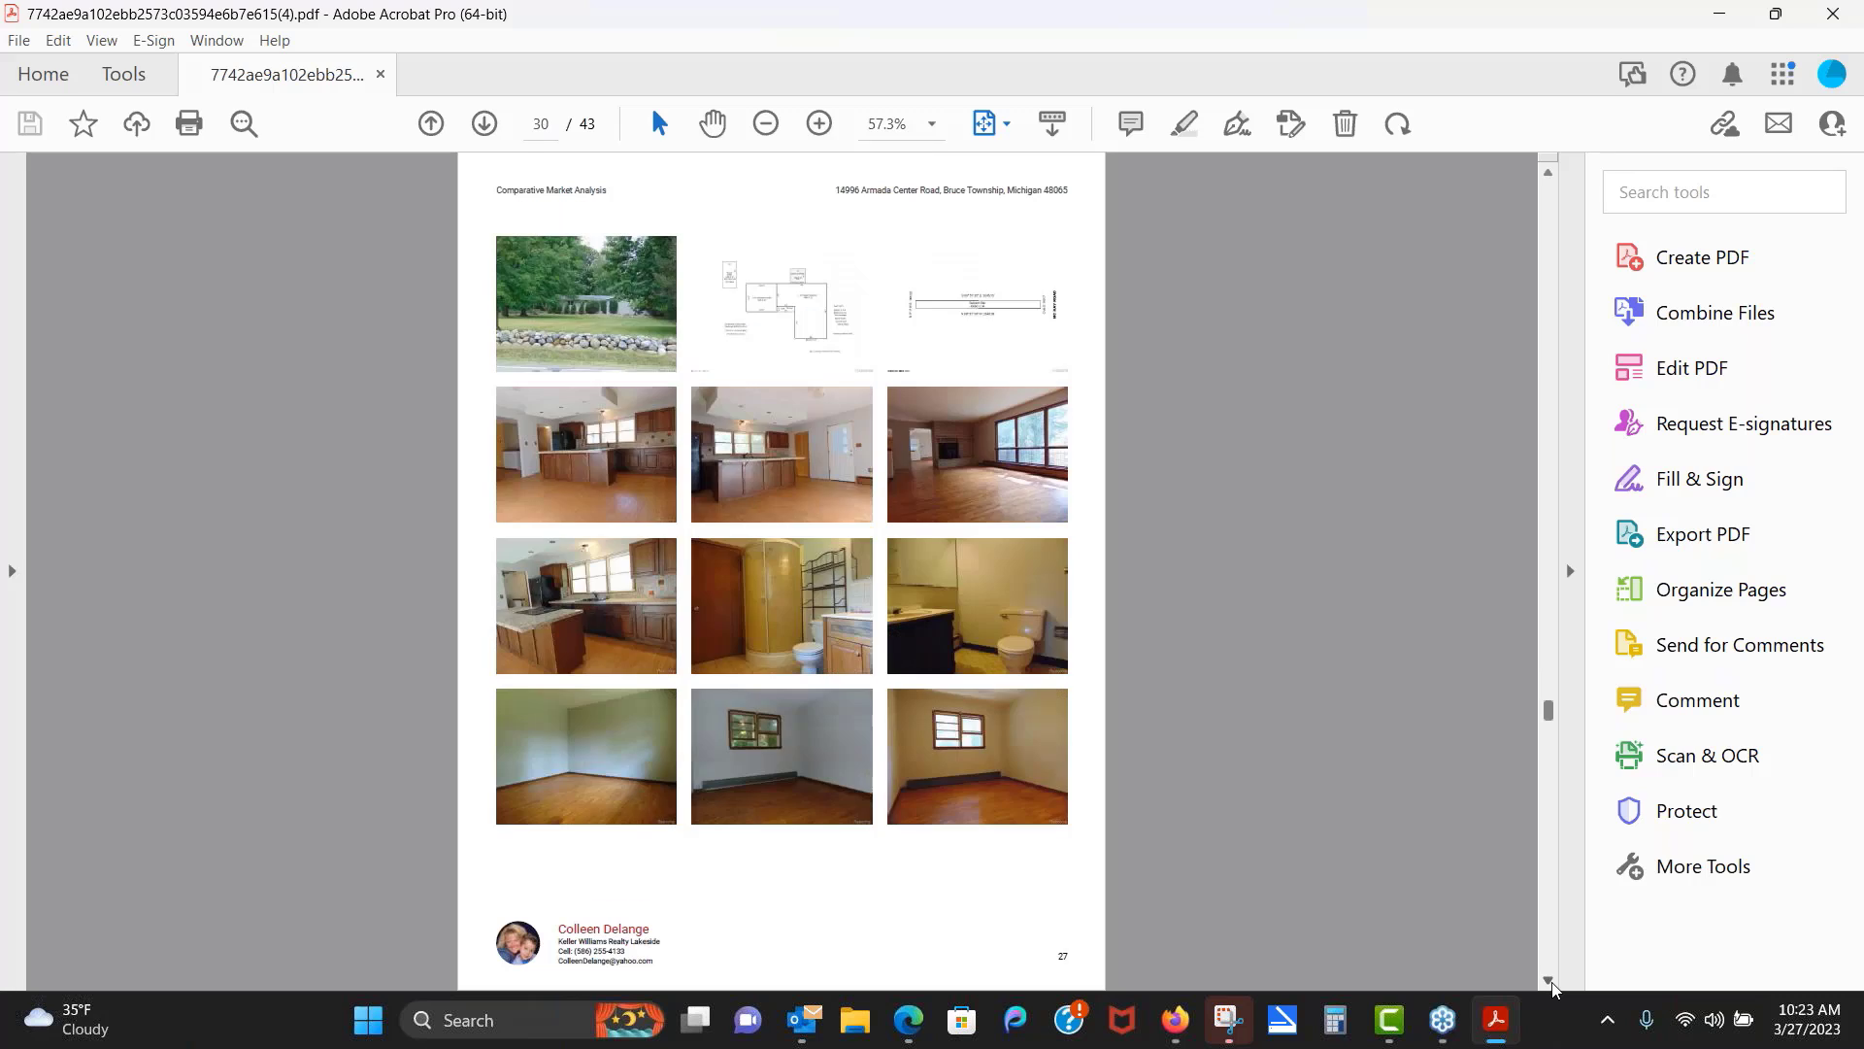
click(1549, 981)
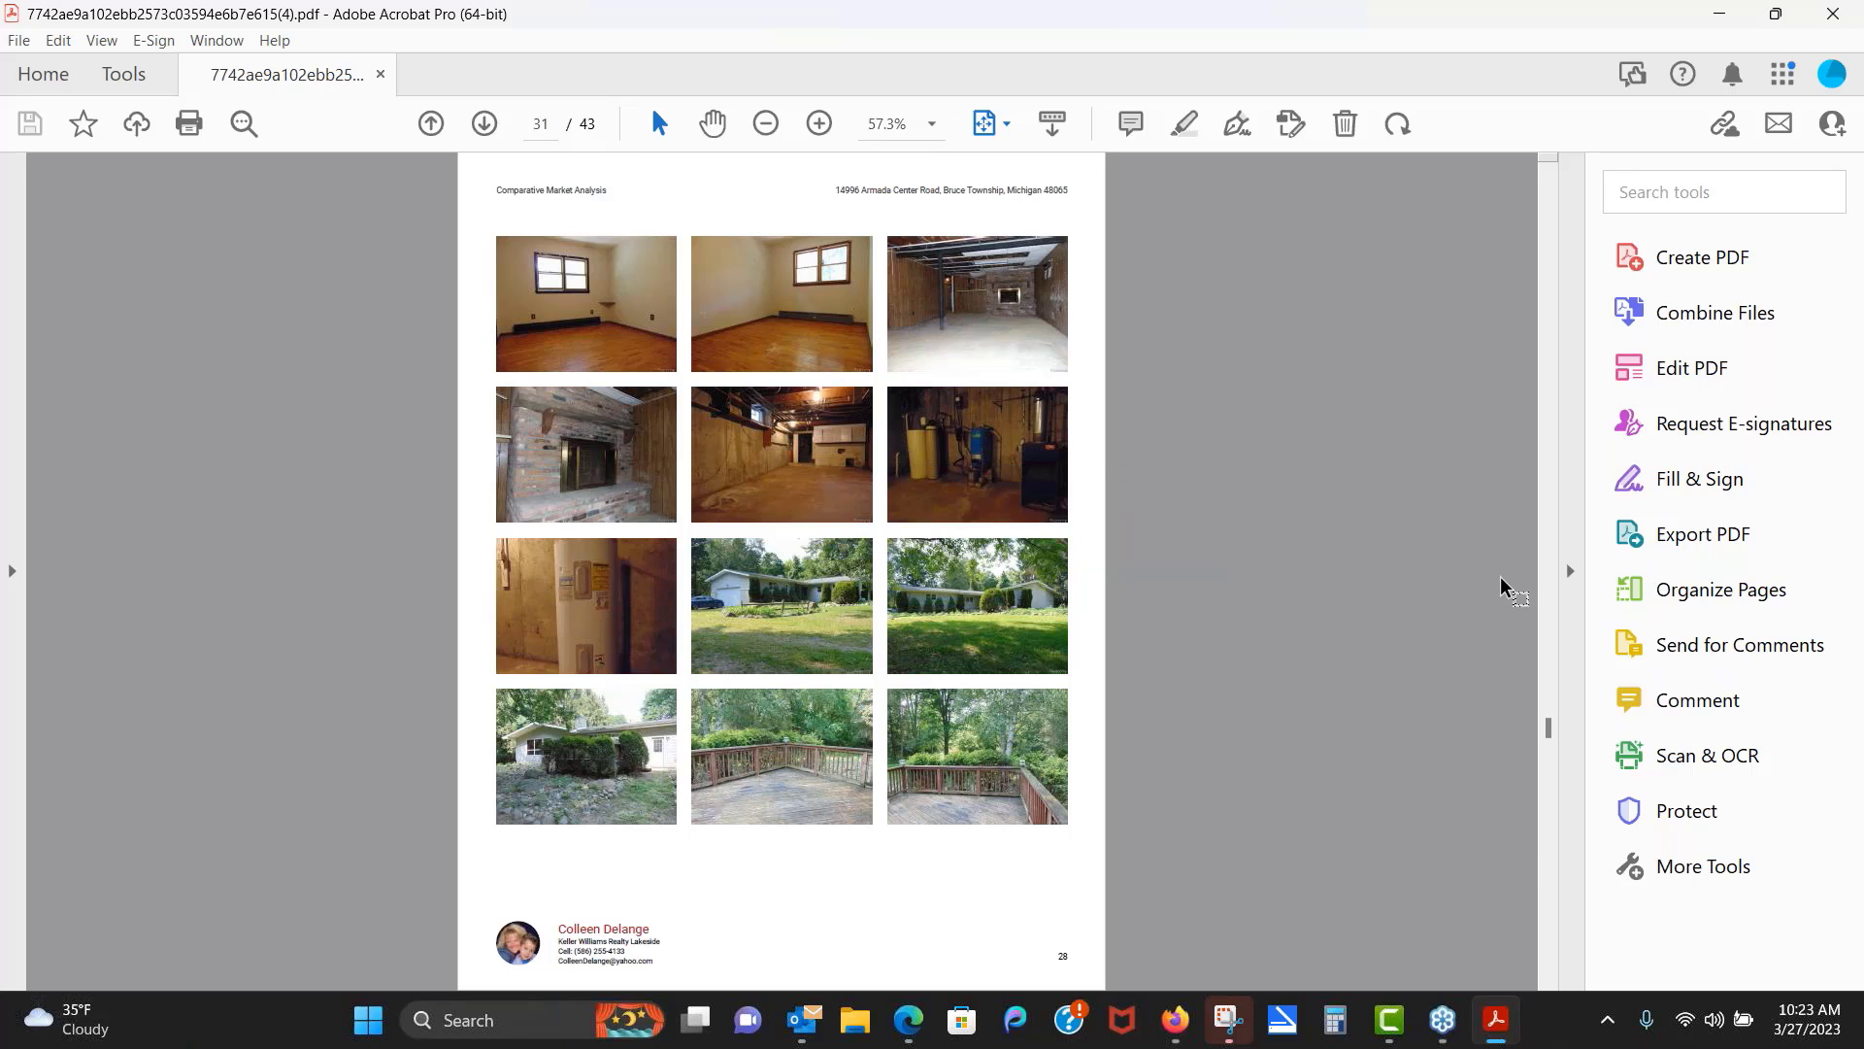
click(1548, 981)
click(1548, 980)
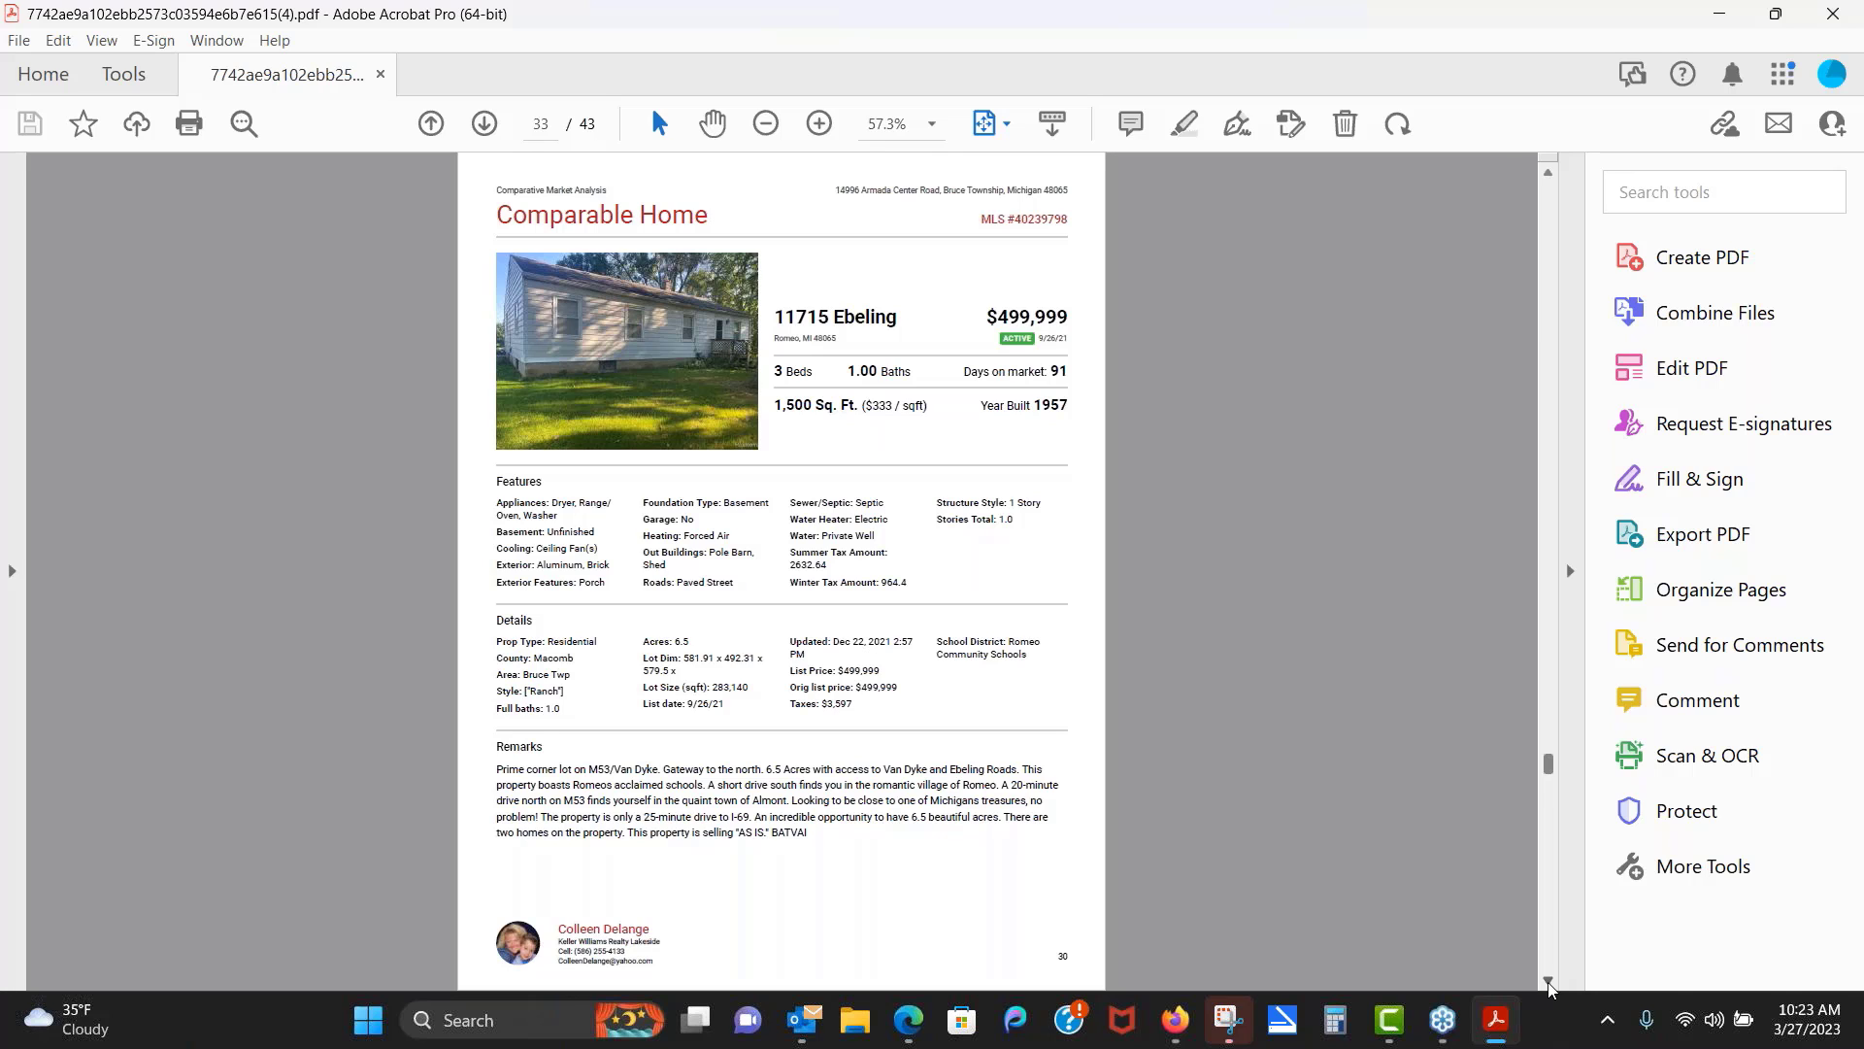
click(1549, 980)
click(1549, 980)
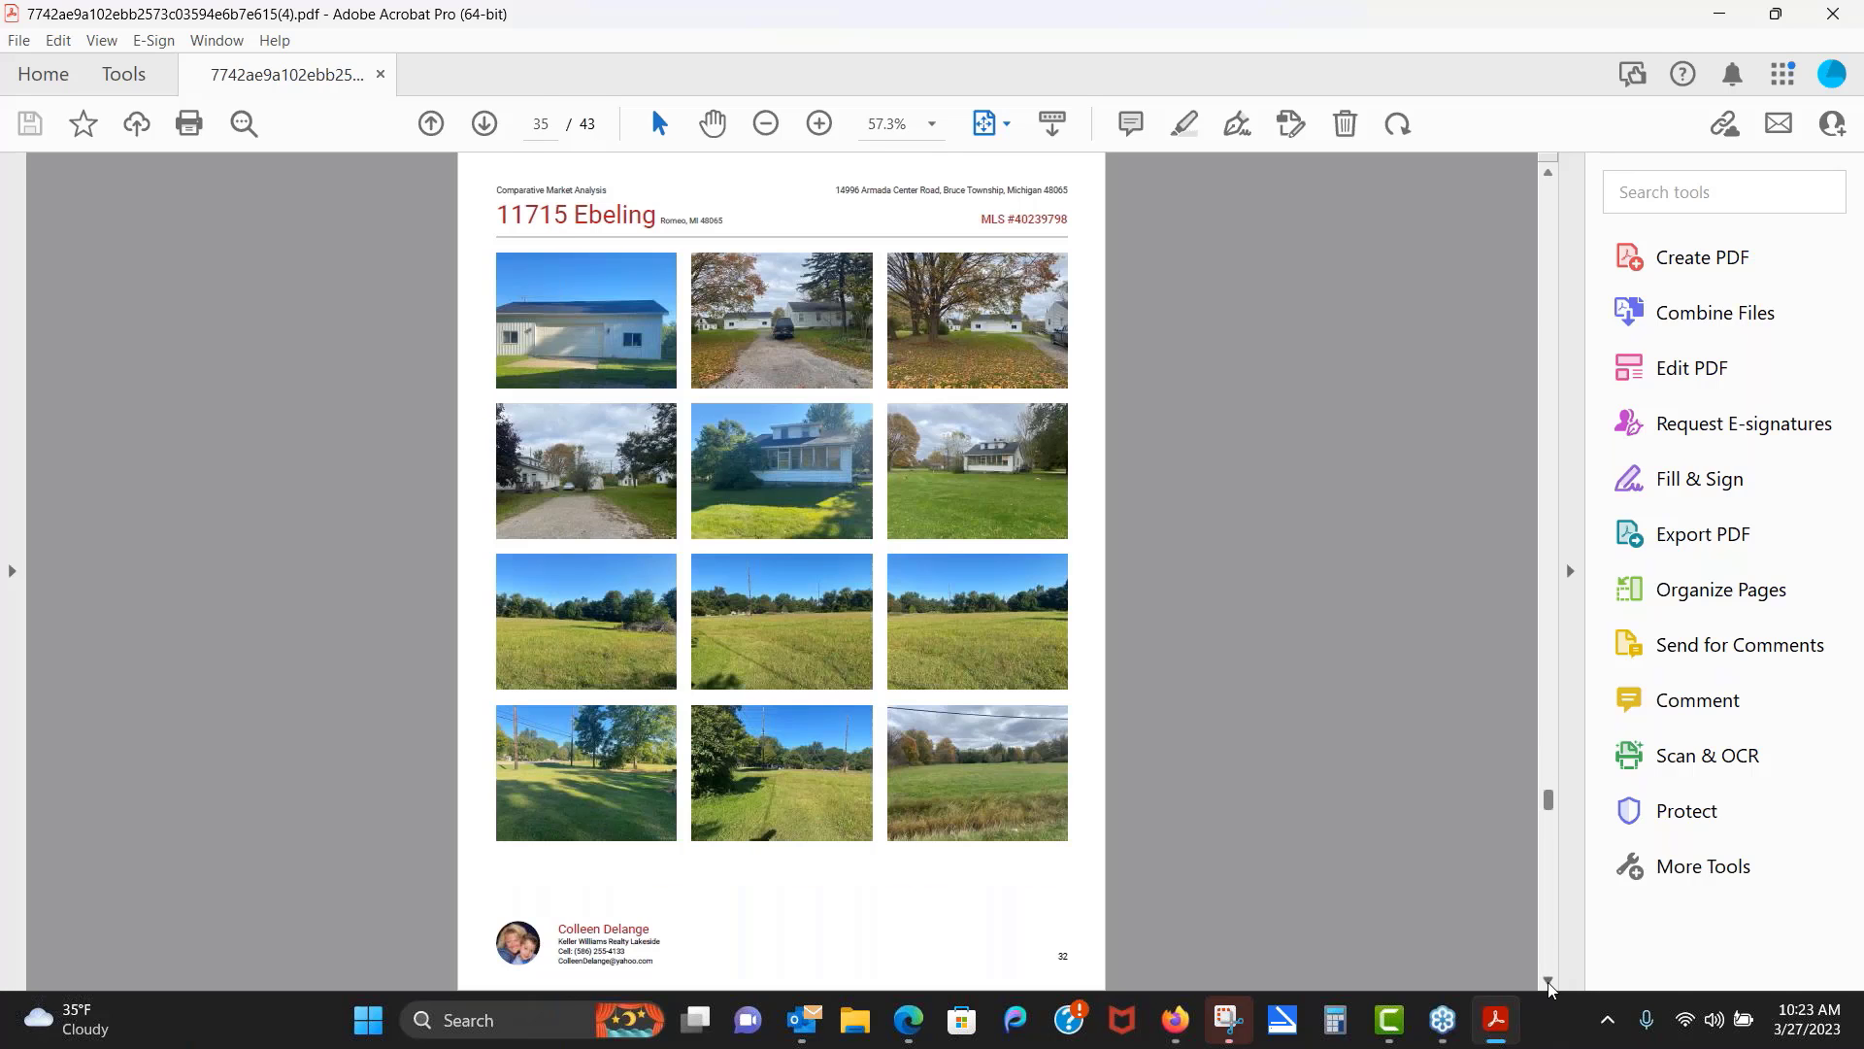
click(1548, 980)
click(1548, 980)
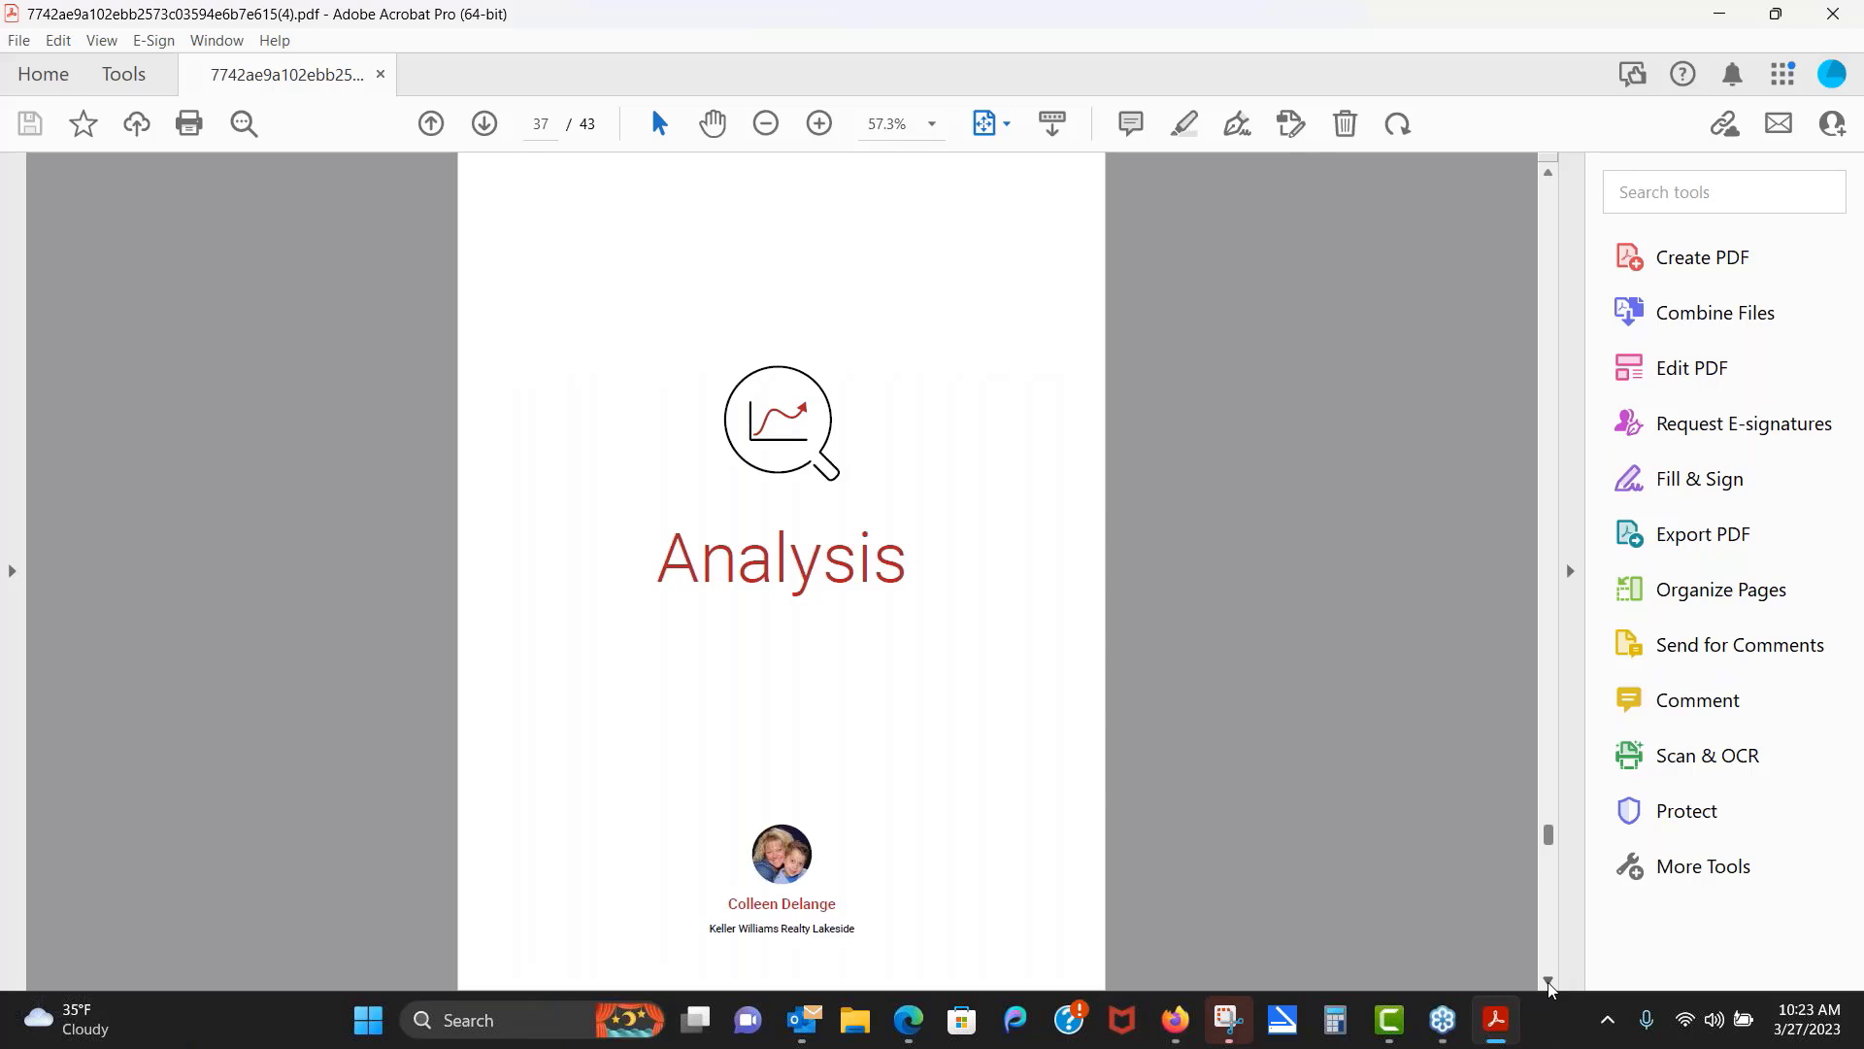
- Advance to page 38, the Put Your Listing Across the Internet page
click(1548, 981)
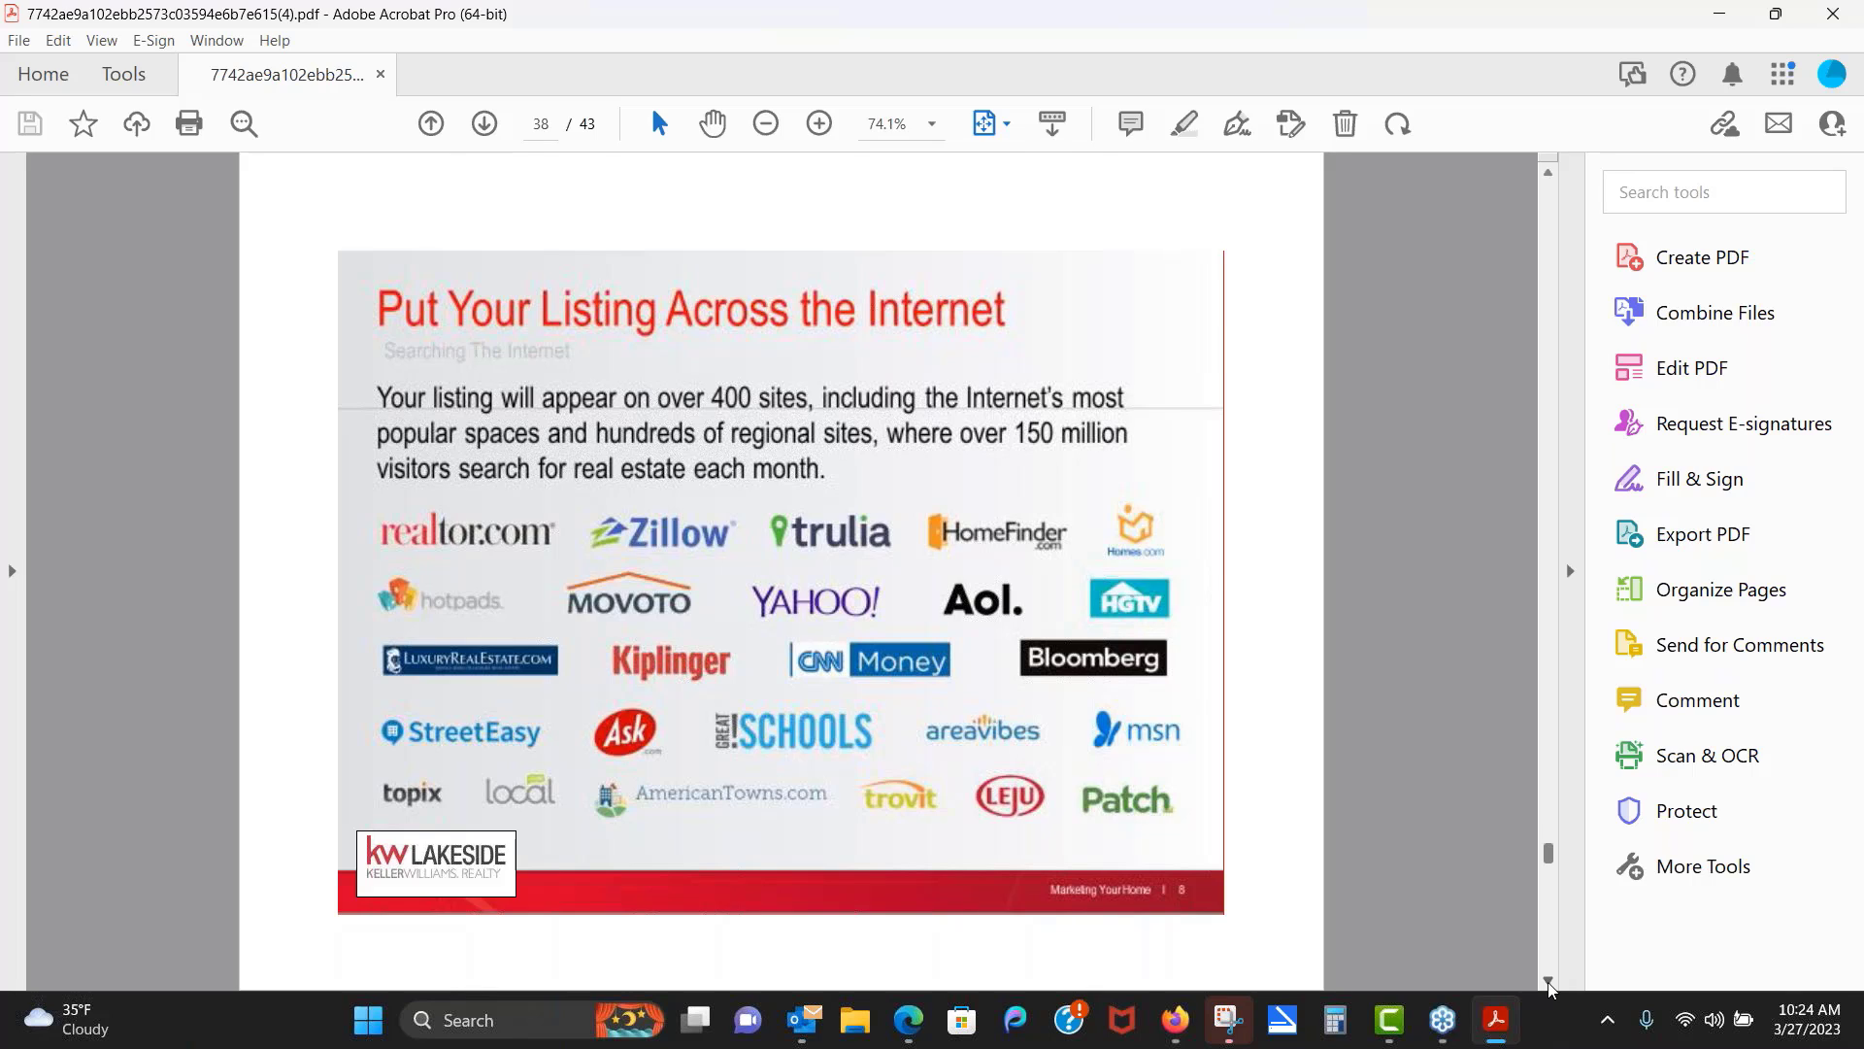
- Step through Comparable Property Statistics, Sold Property Analysis and Closing to Commission Distribution, page 42
click(1549, 983)
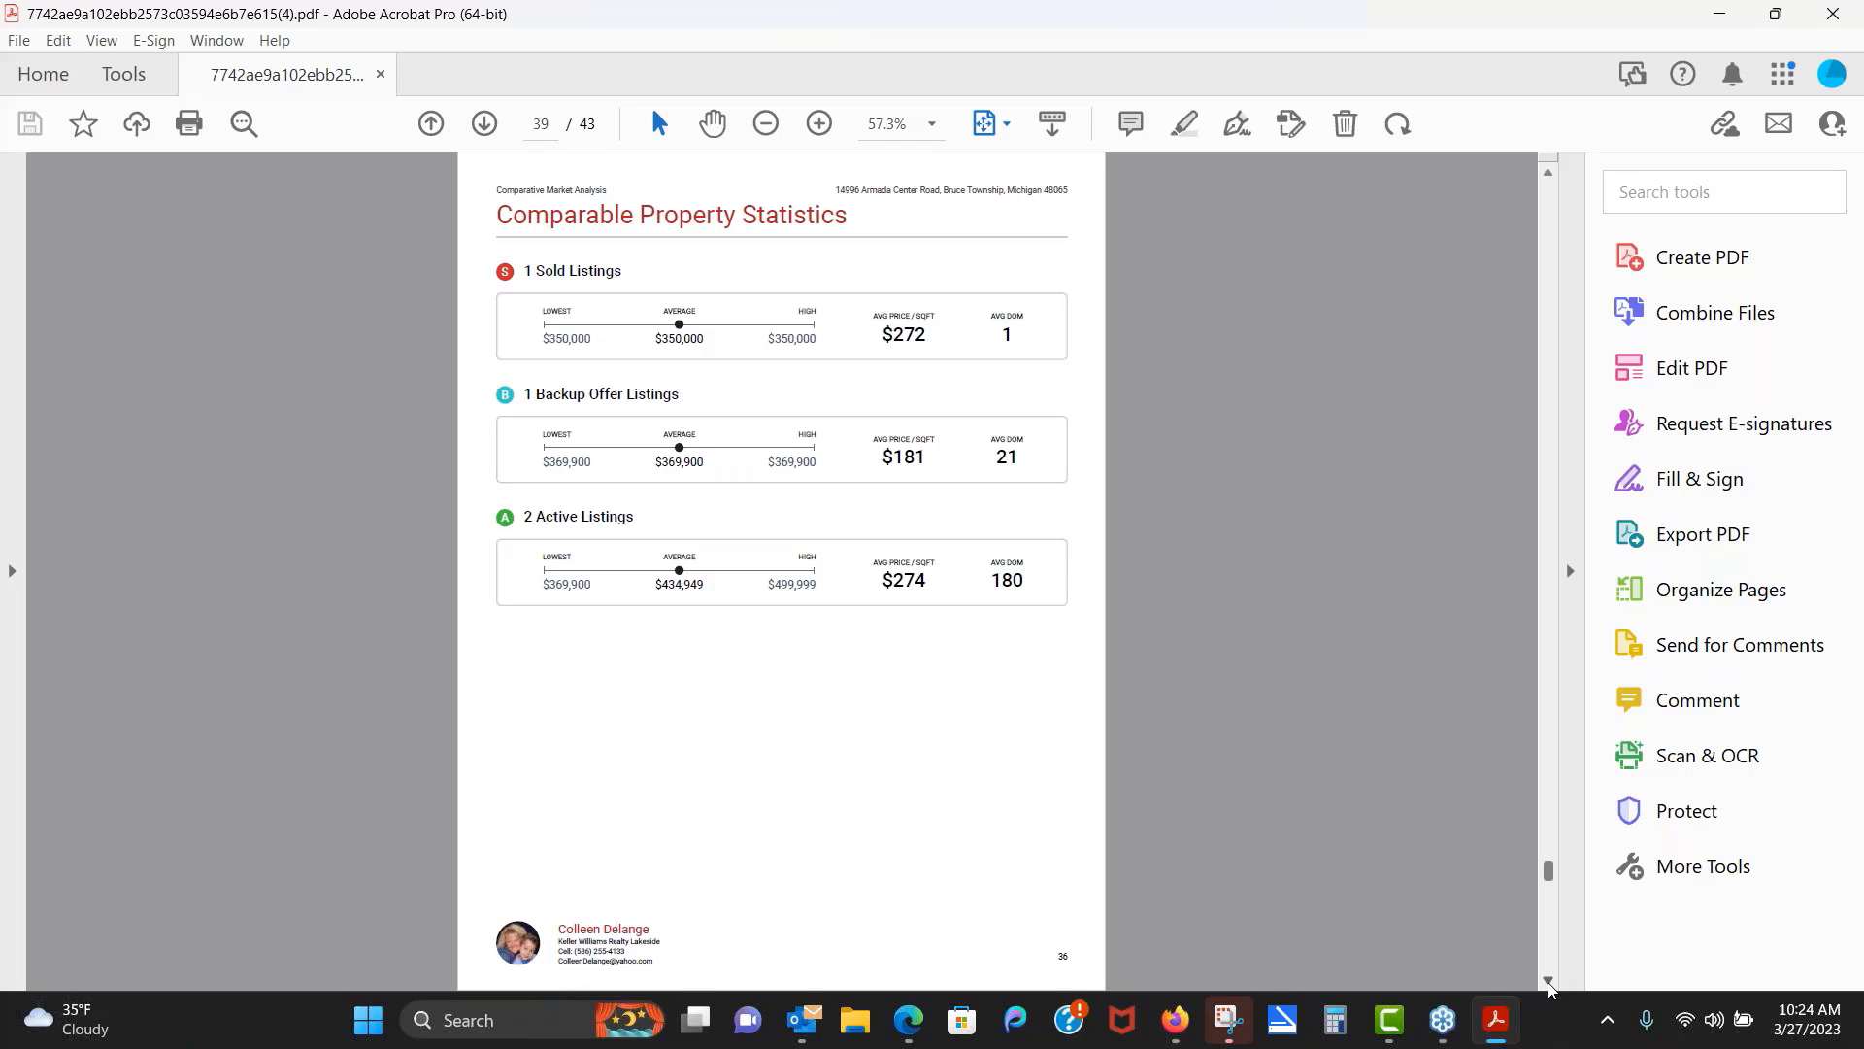
click(1549, 982)
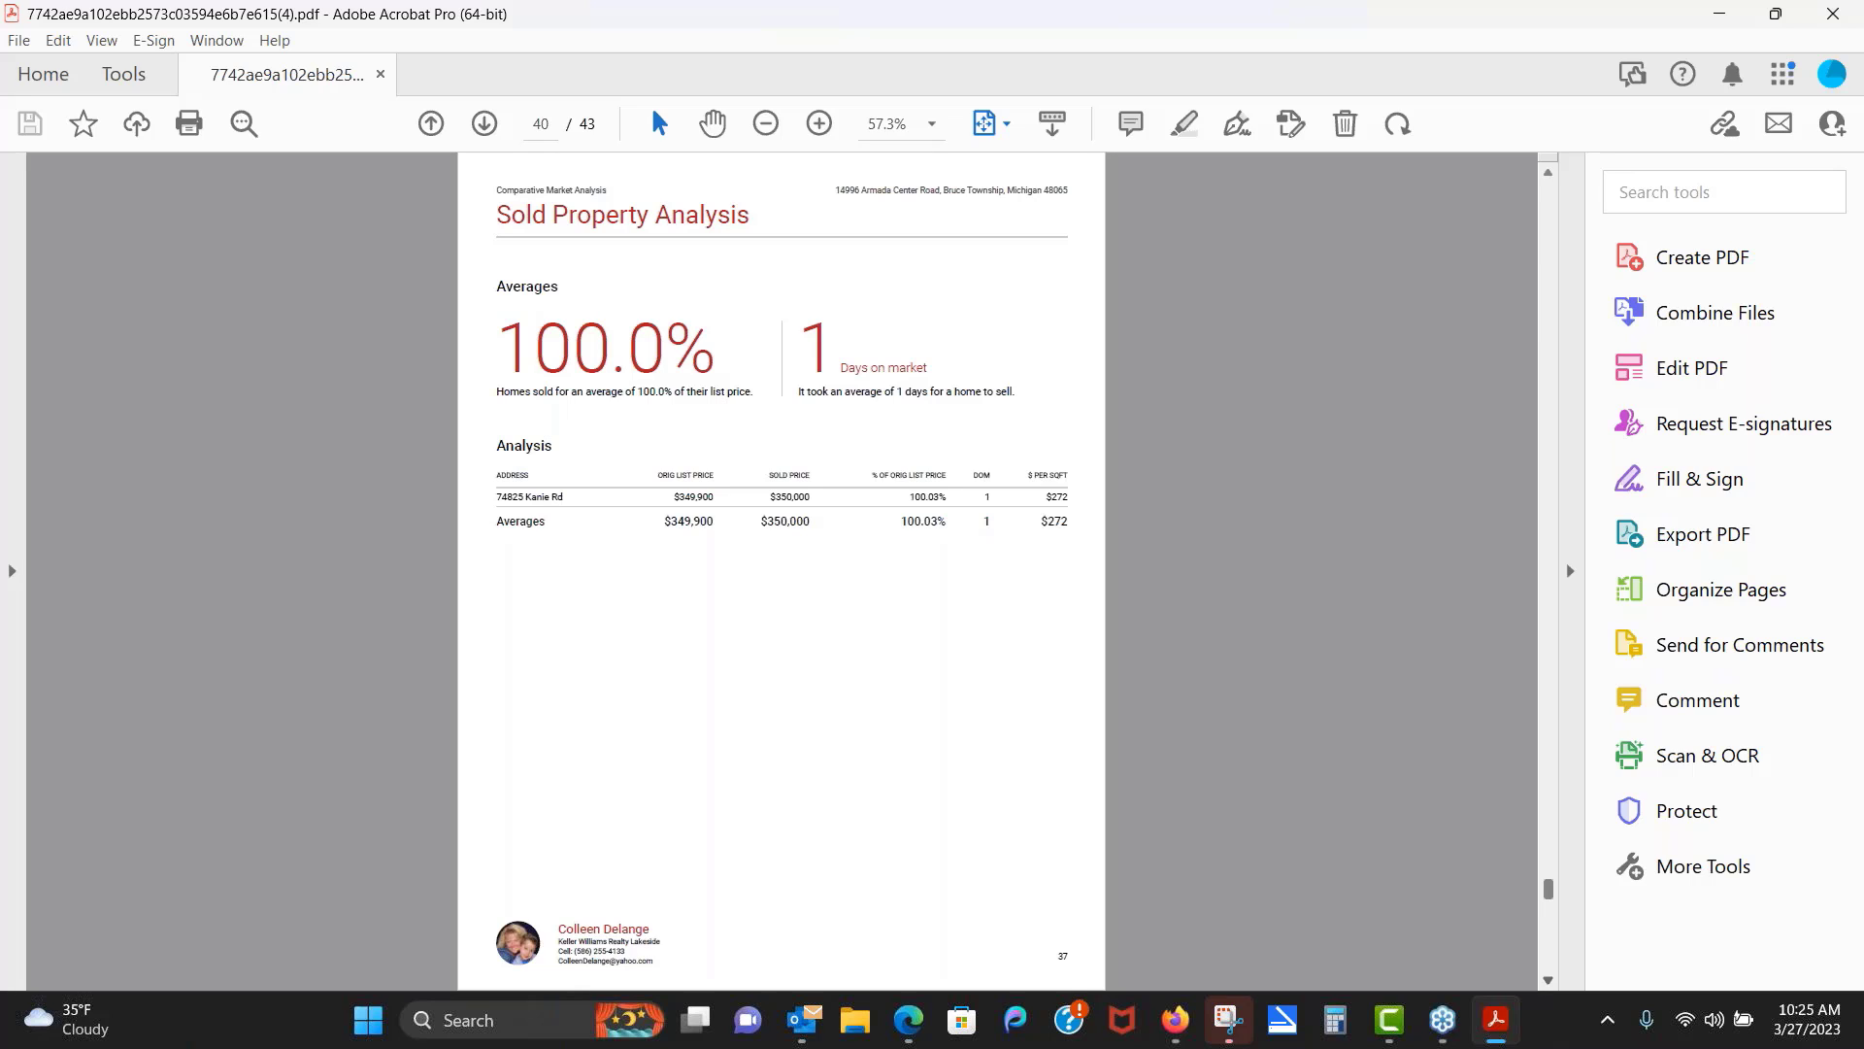
key(Right)
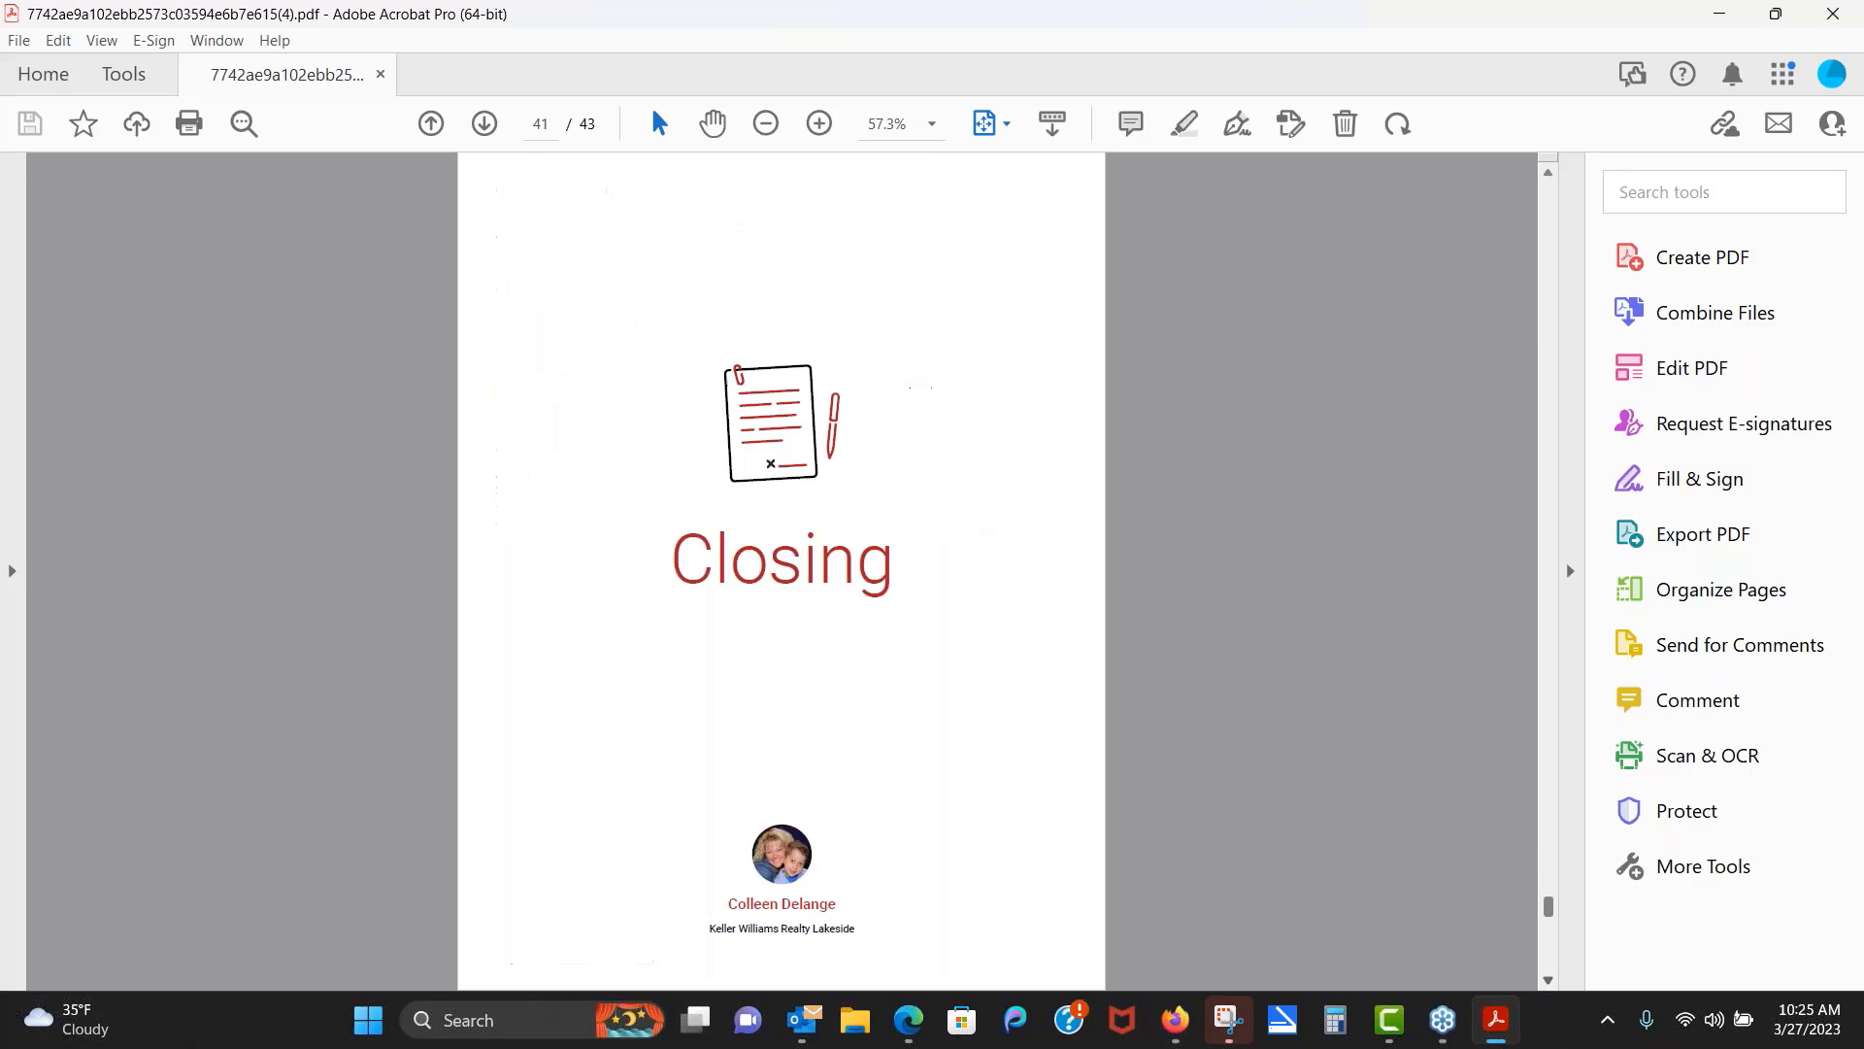
key(Right)
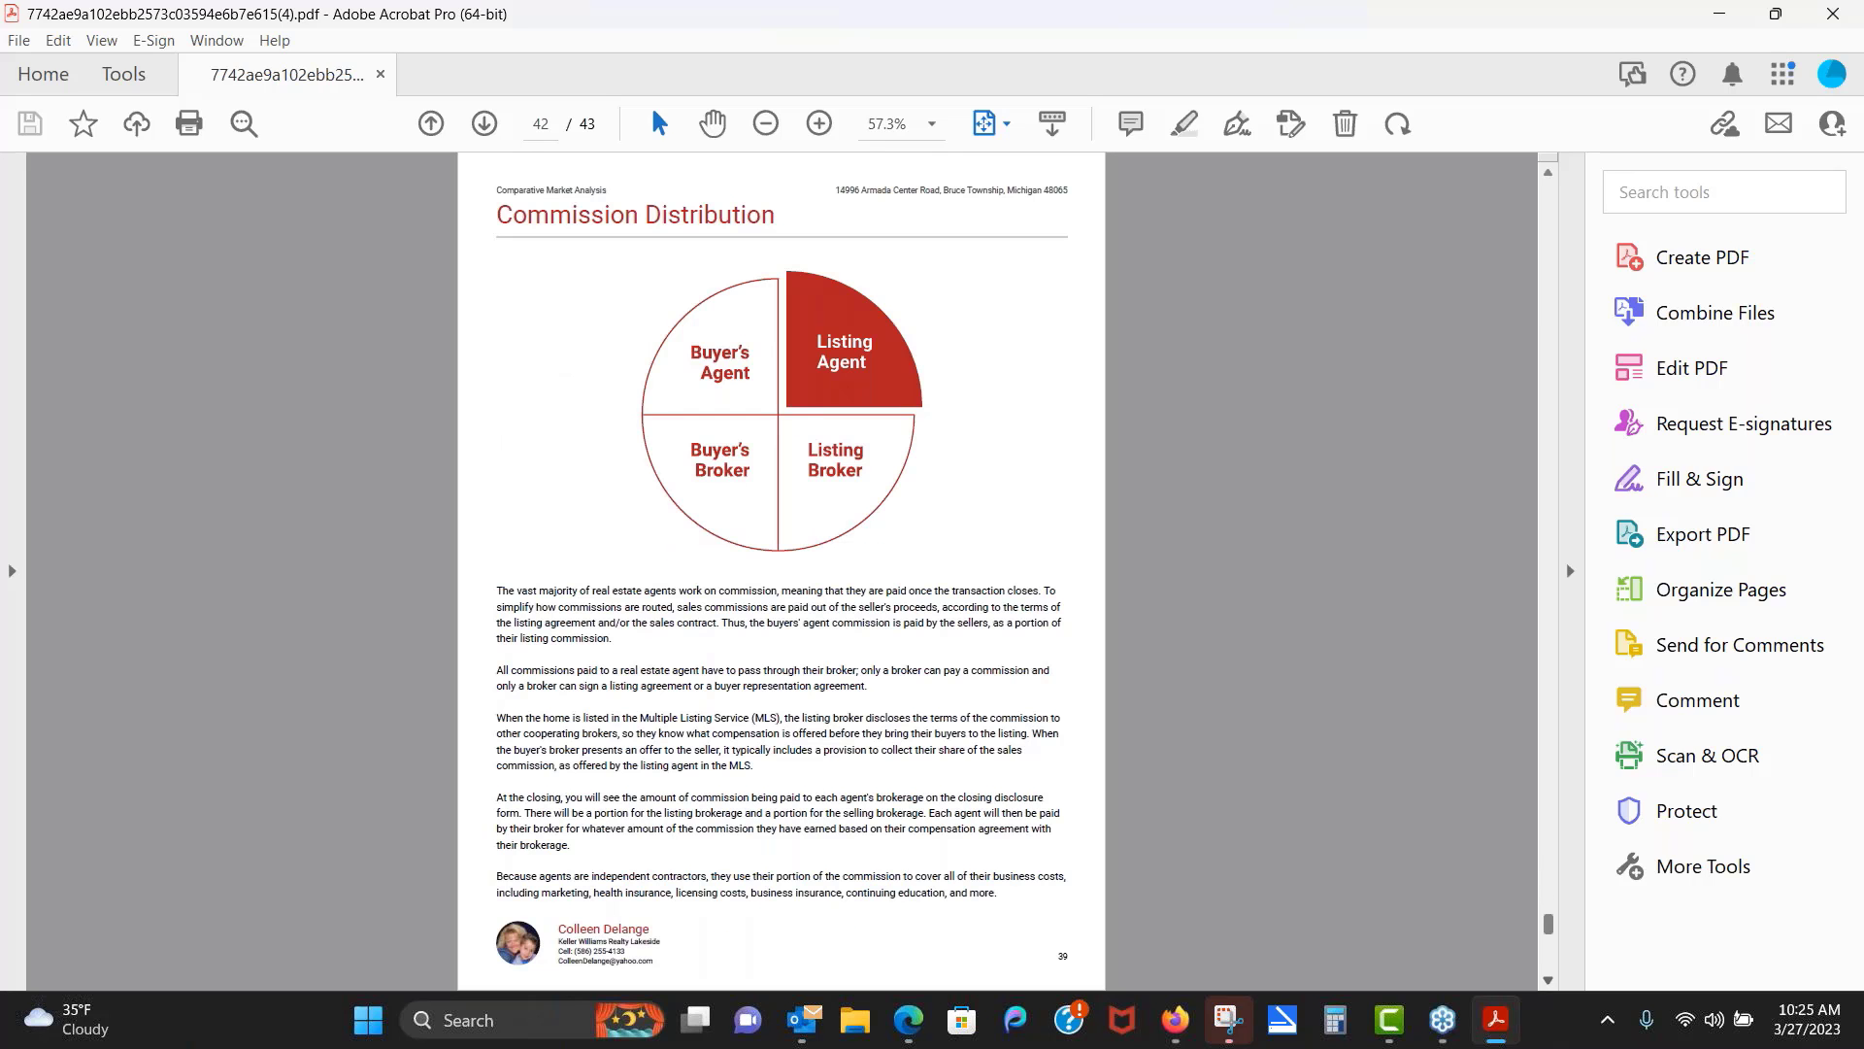
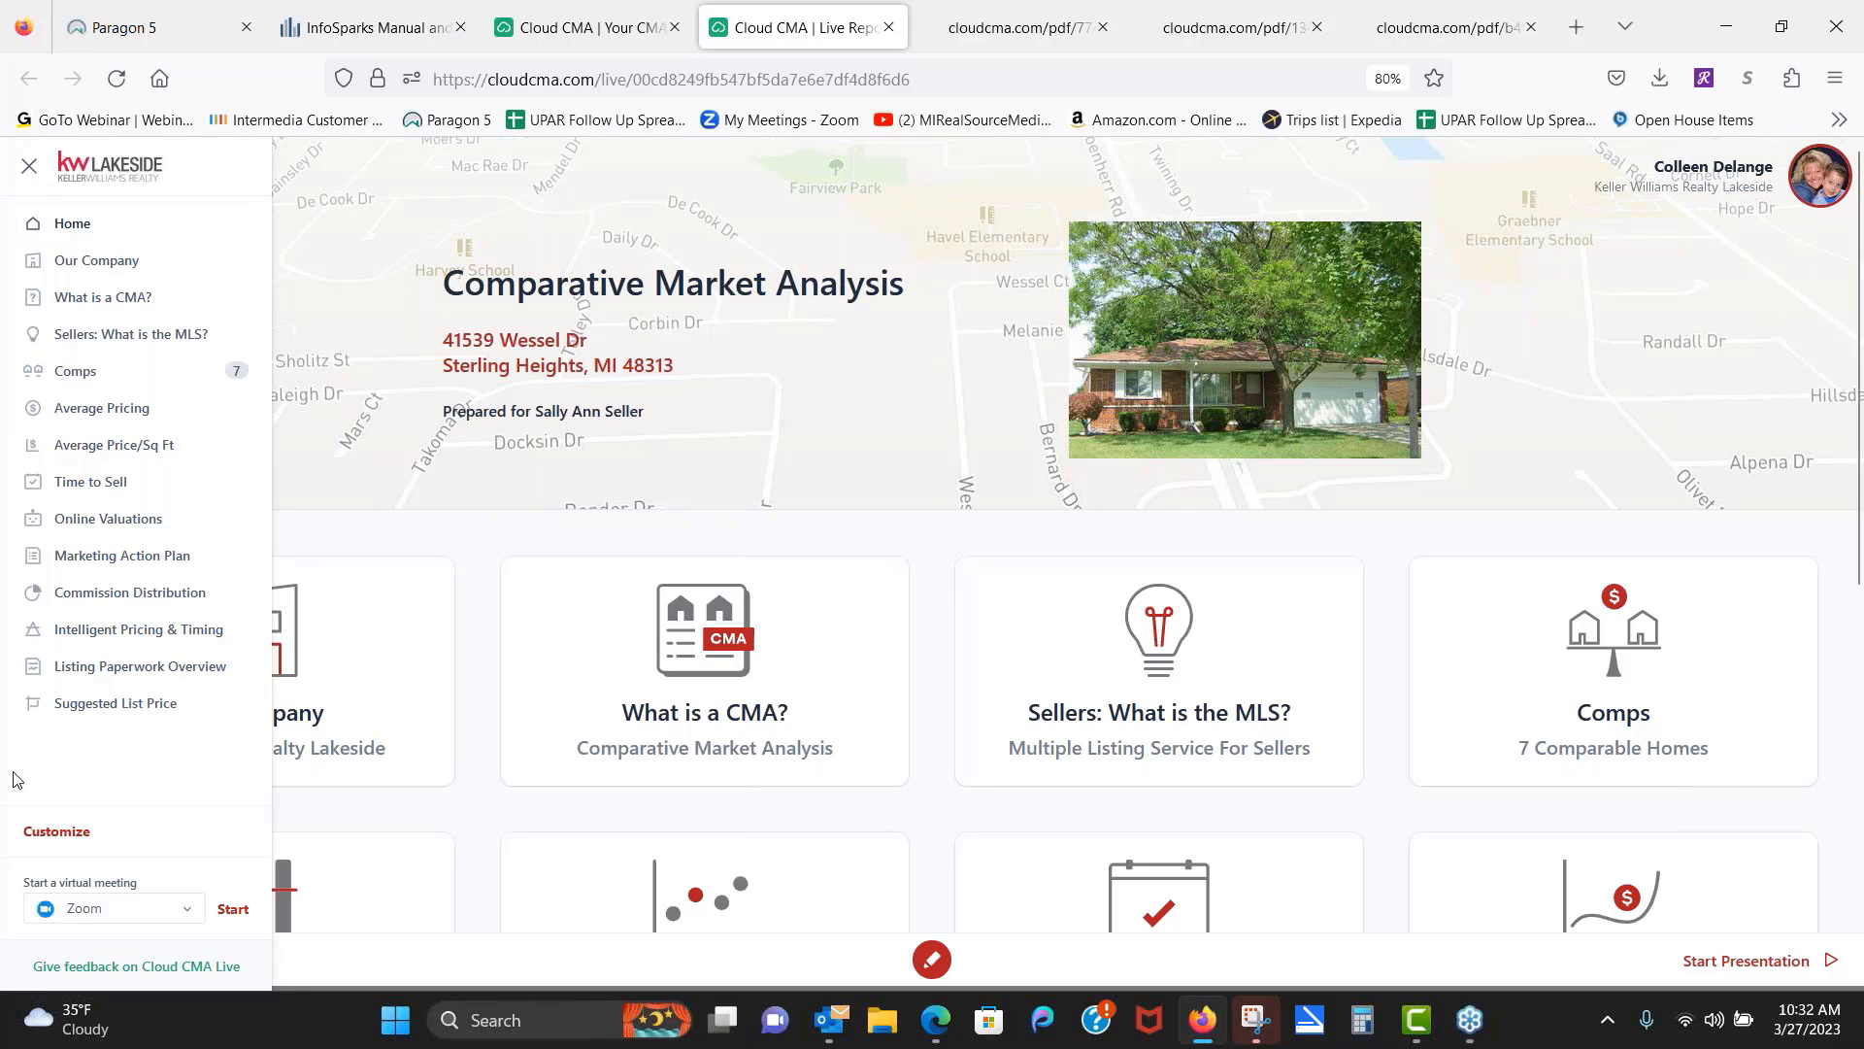
- Jump to the Commission Distribution slide with its agent and broker pie chart
click(191, 917)
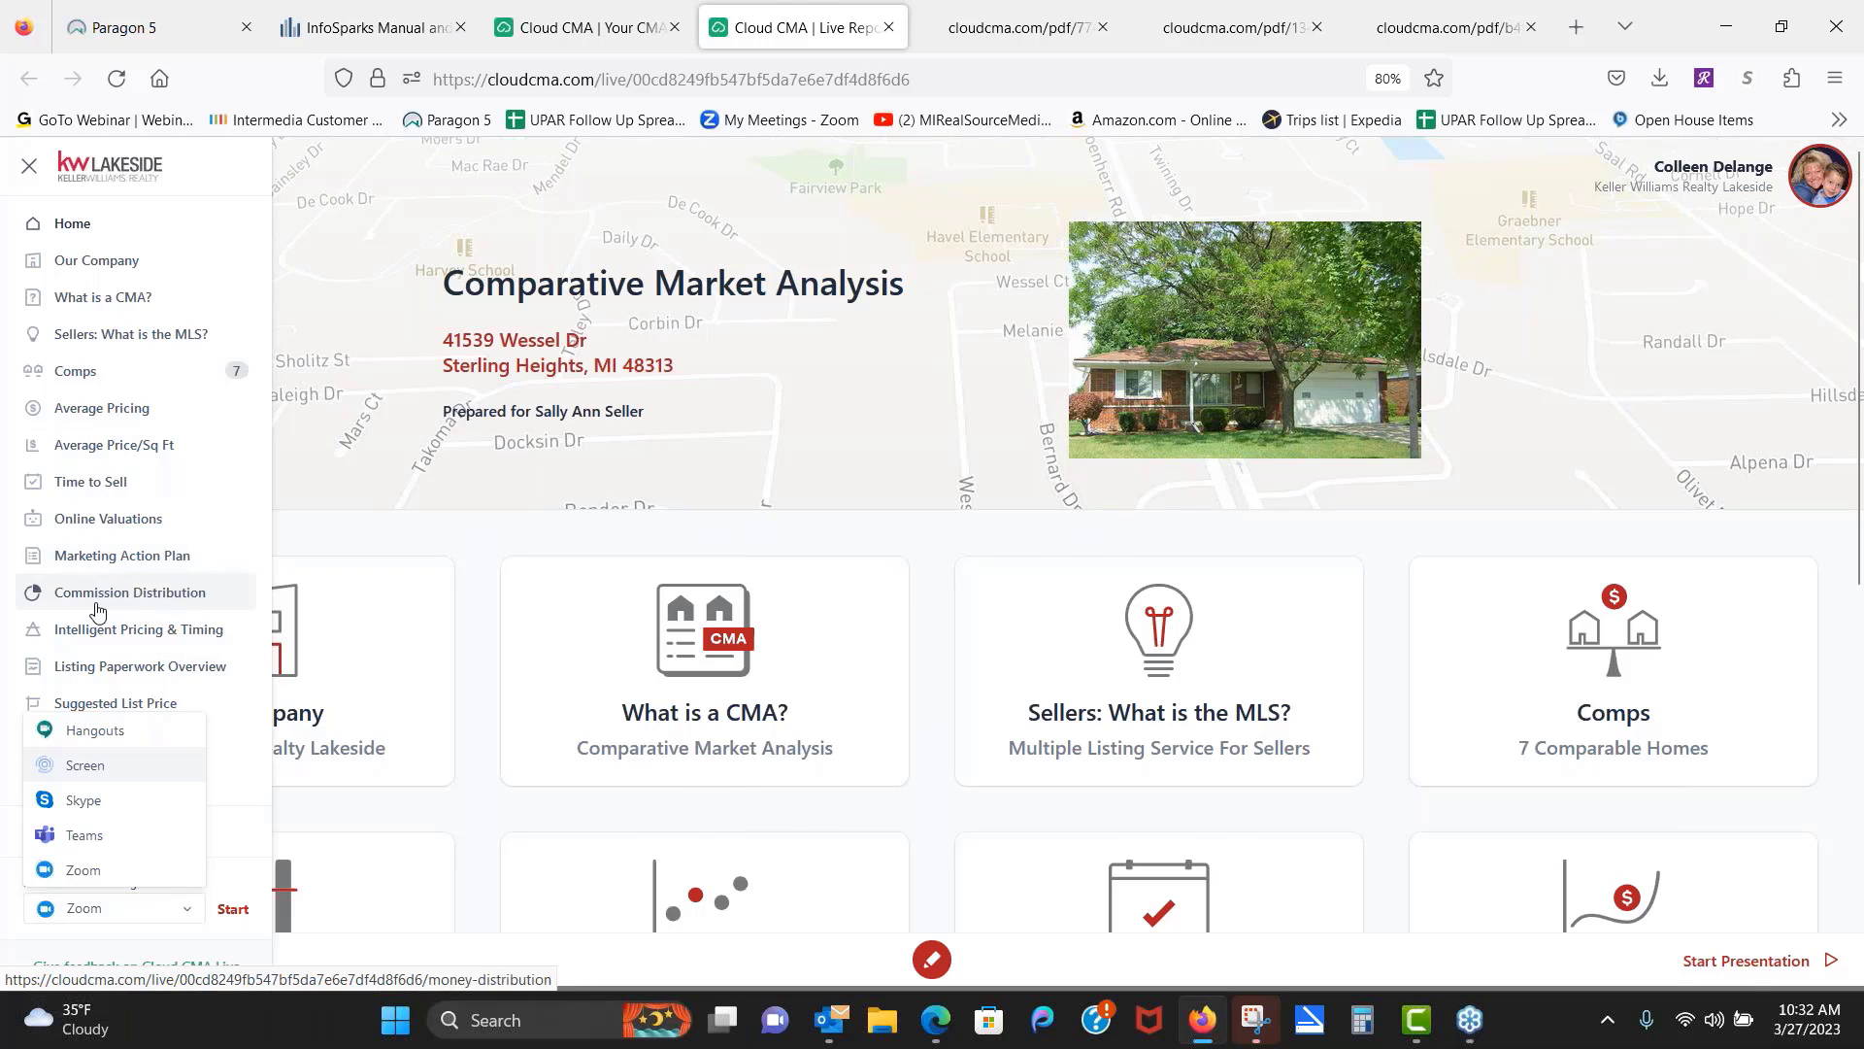
click(99, 594)
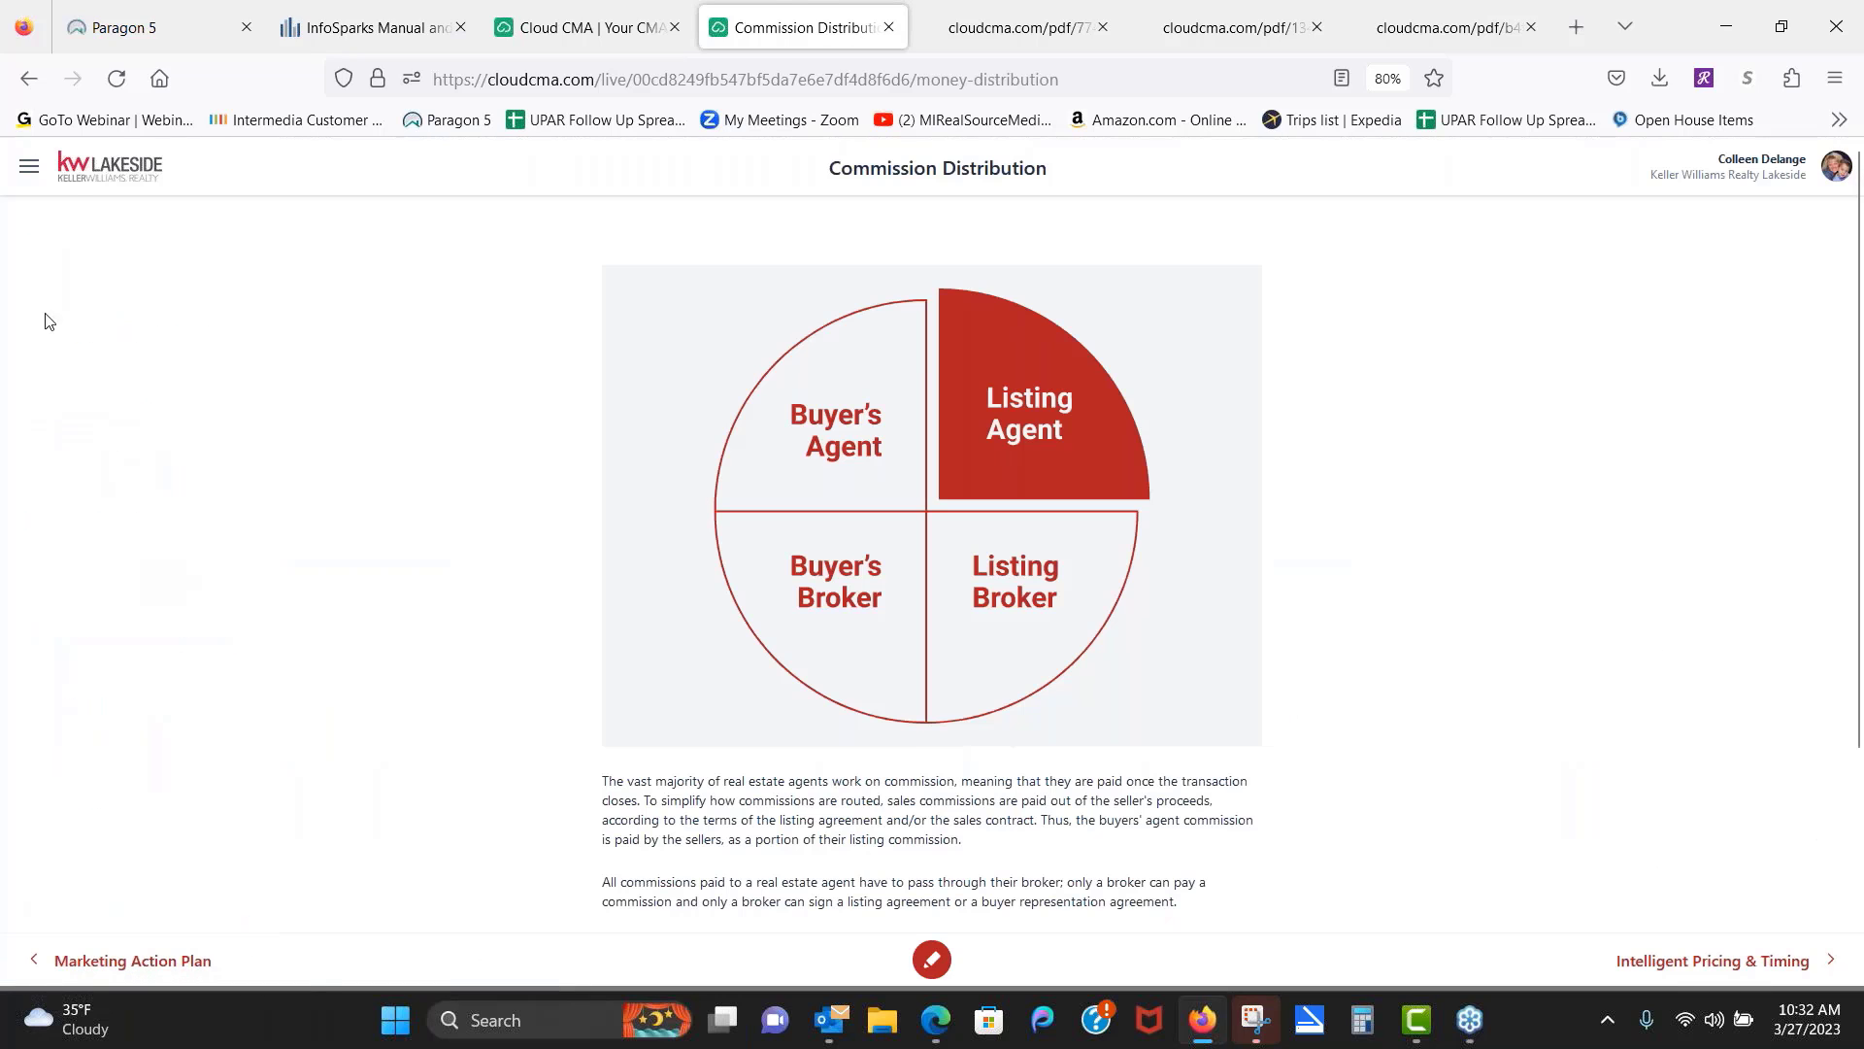
- Restart the presentation from Home and advance through What is a CMA? to Sellers: What is the MLS?
click(30, 167)
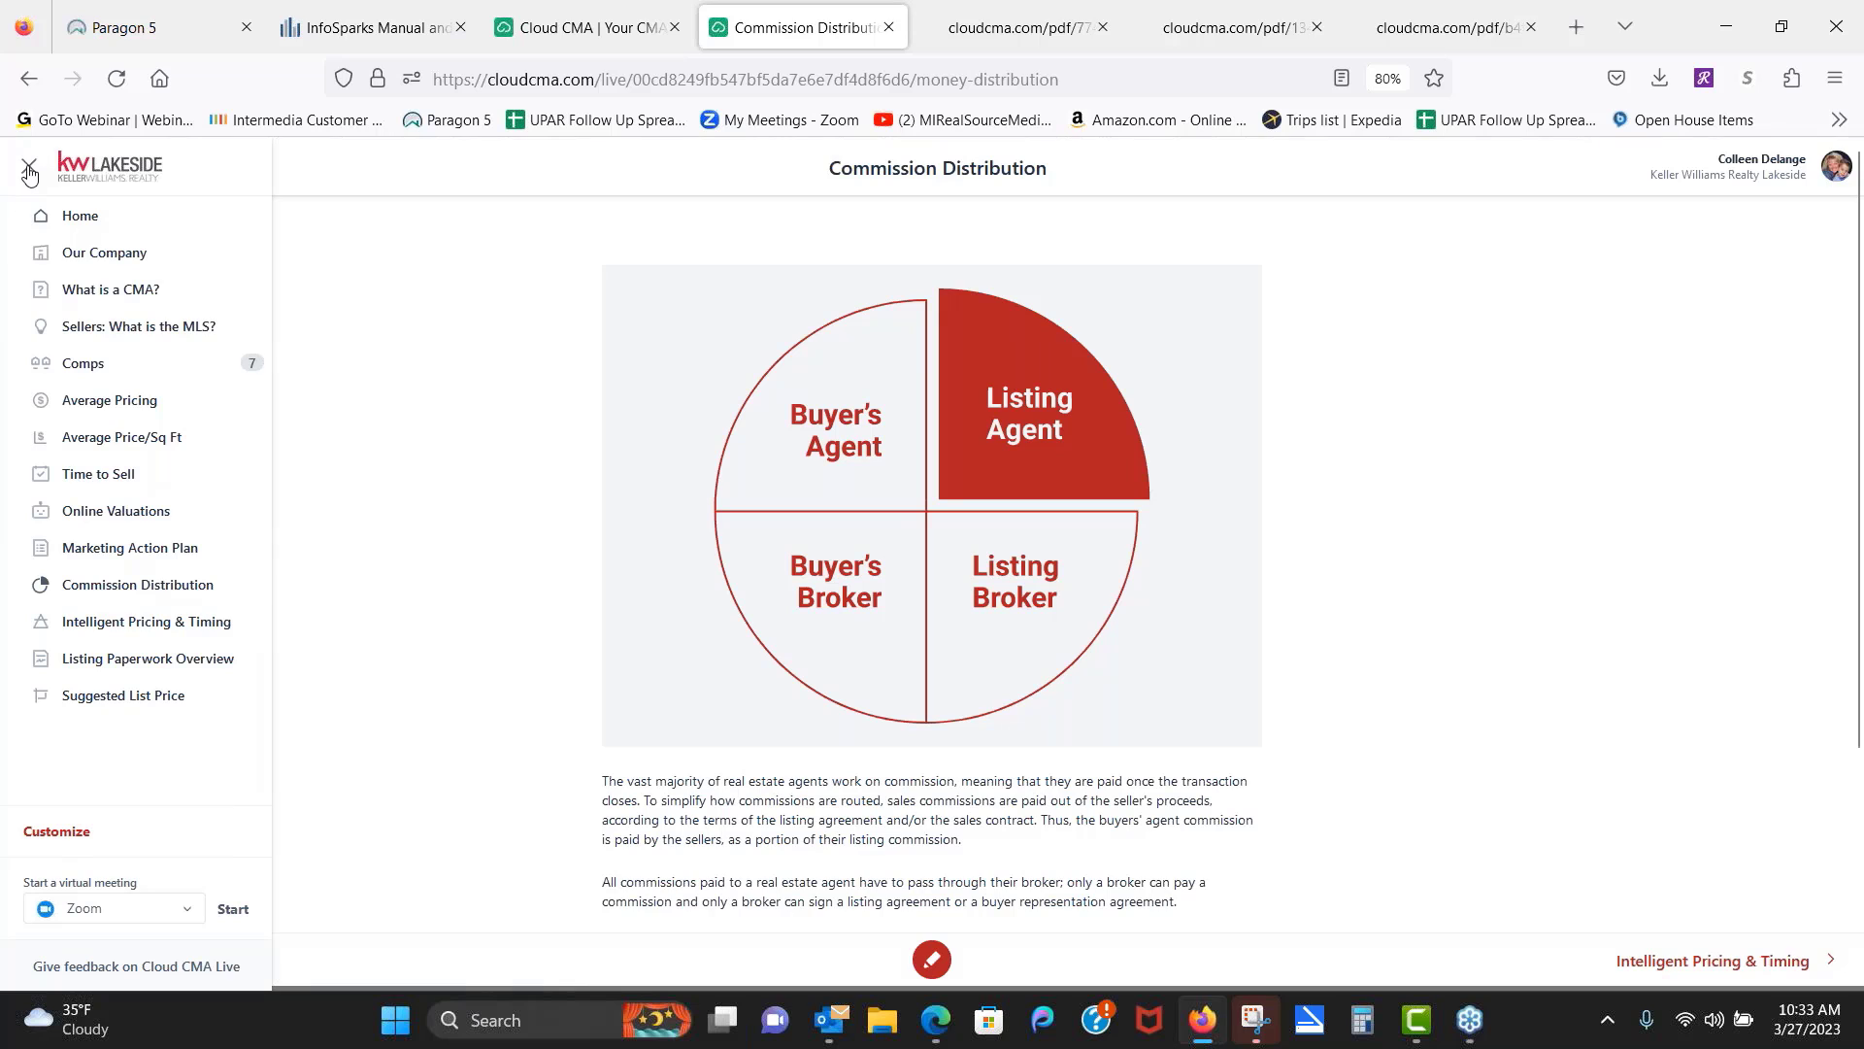
click(82, 222)
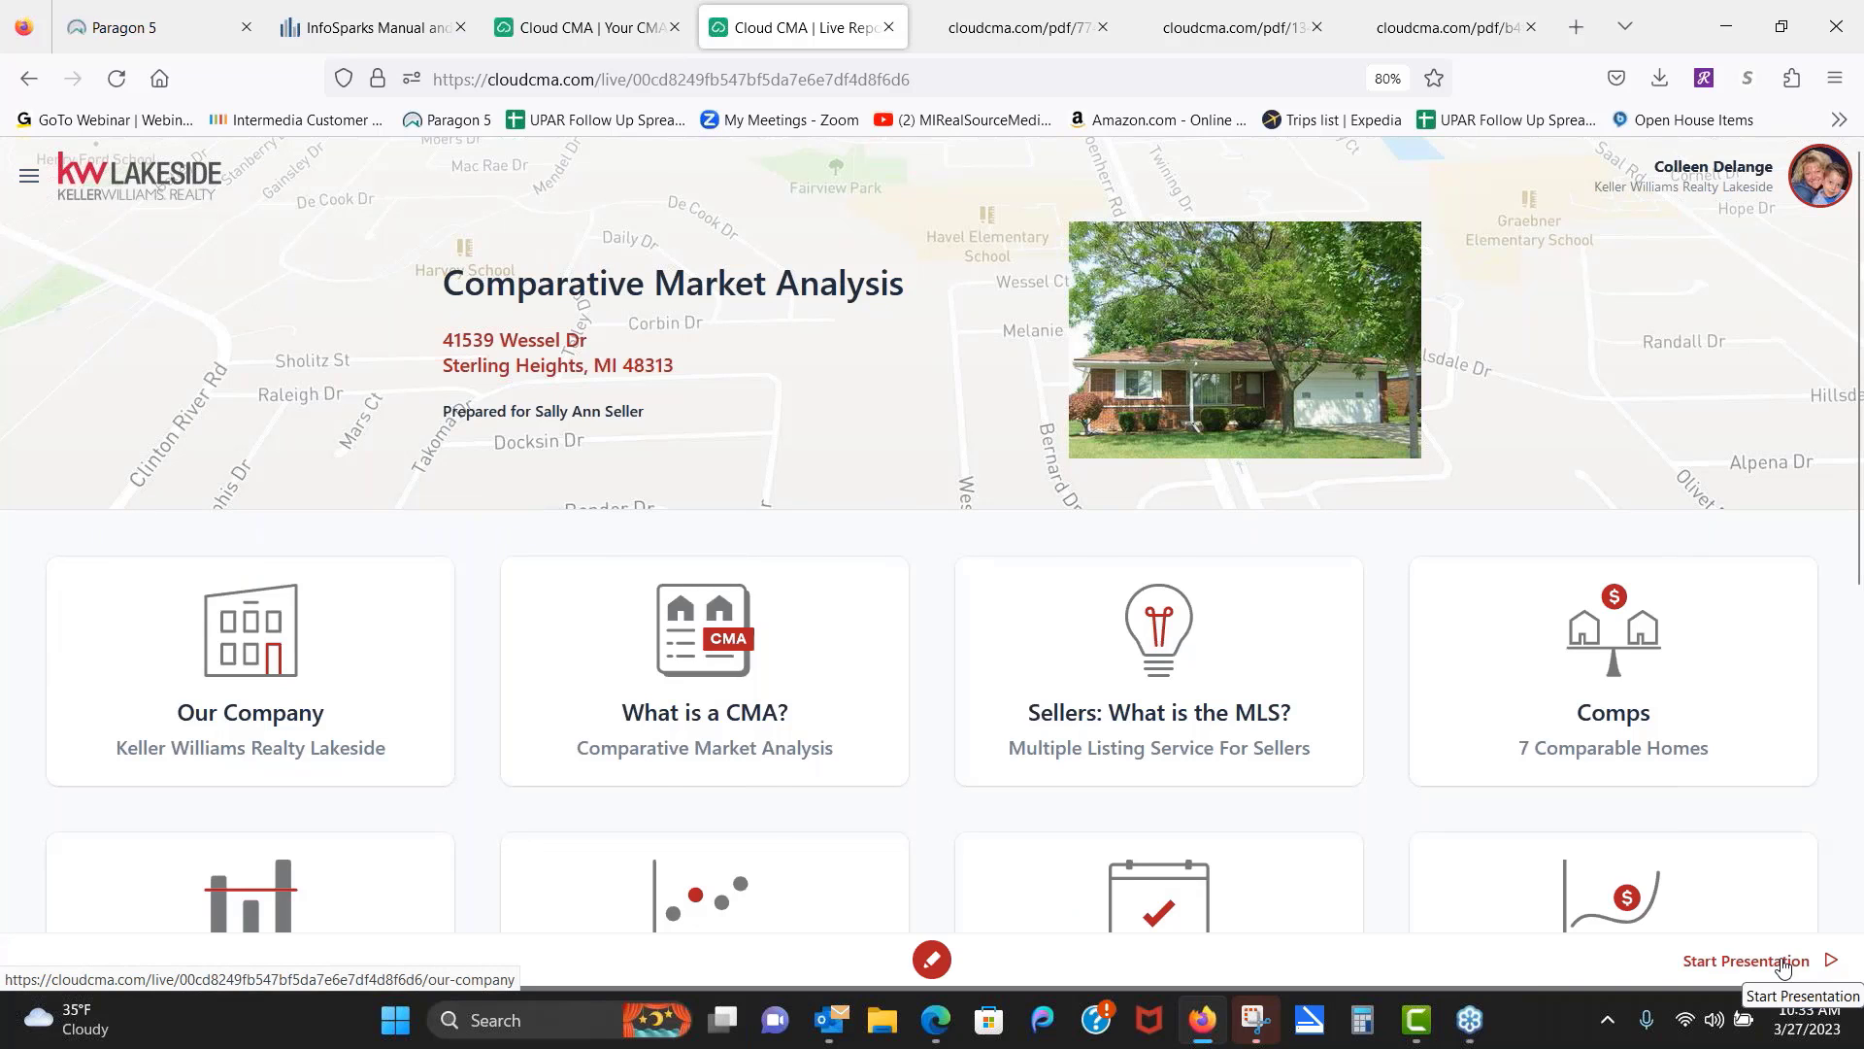
click(1783, 964)
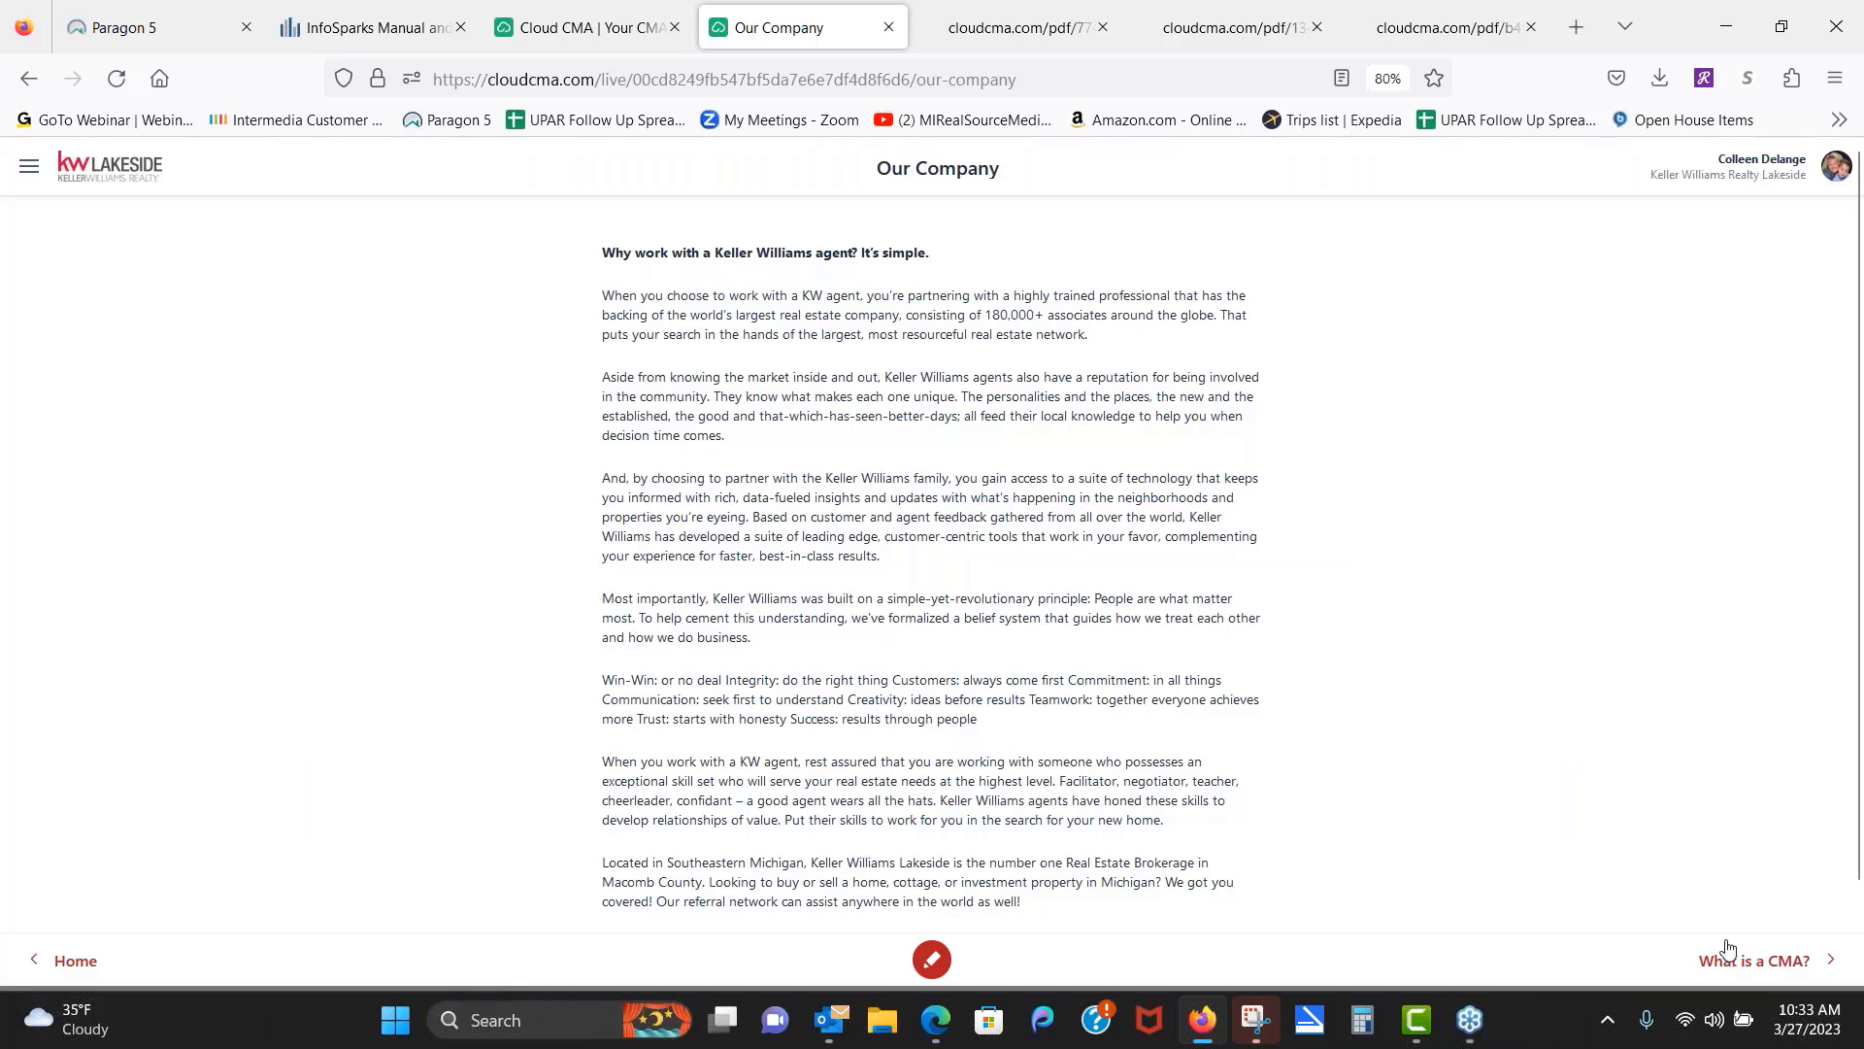
click(1748, 961)
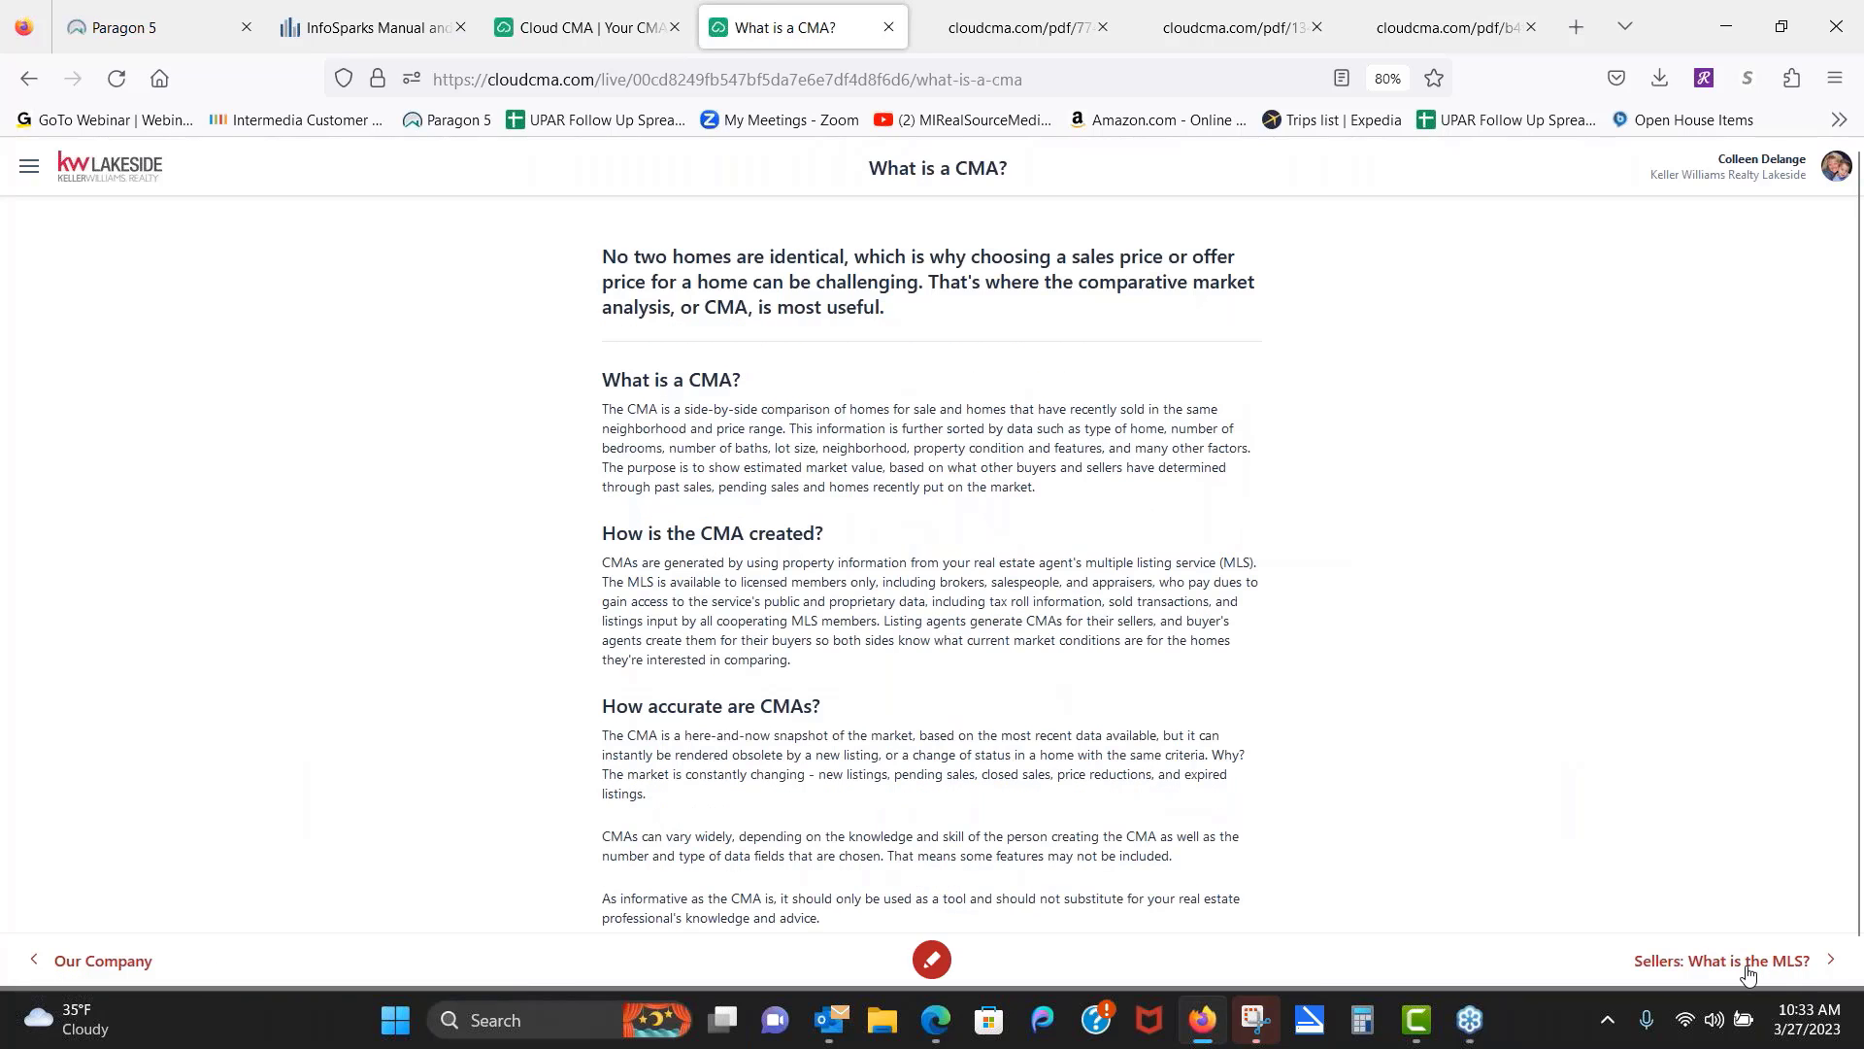
click(1749, 961)
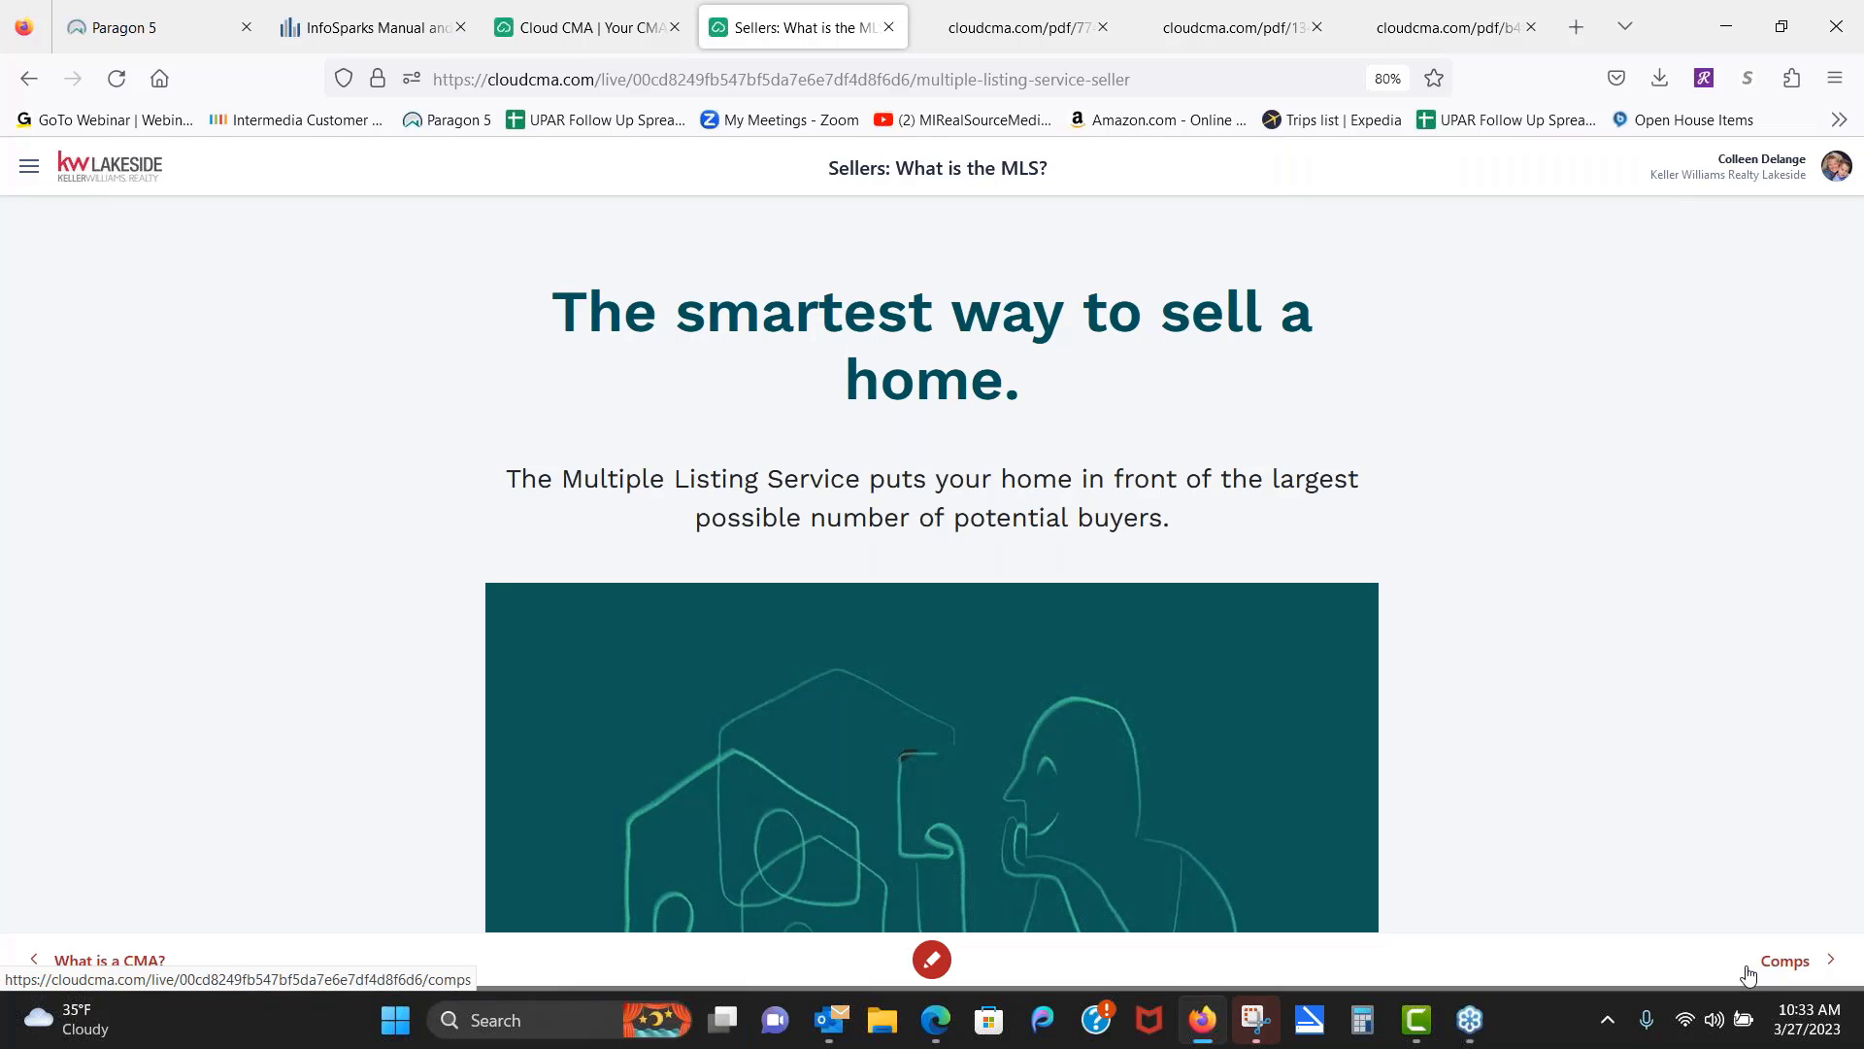
click(1775, 966)
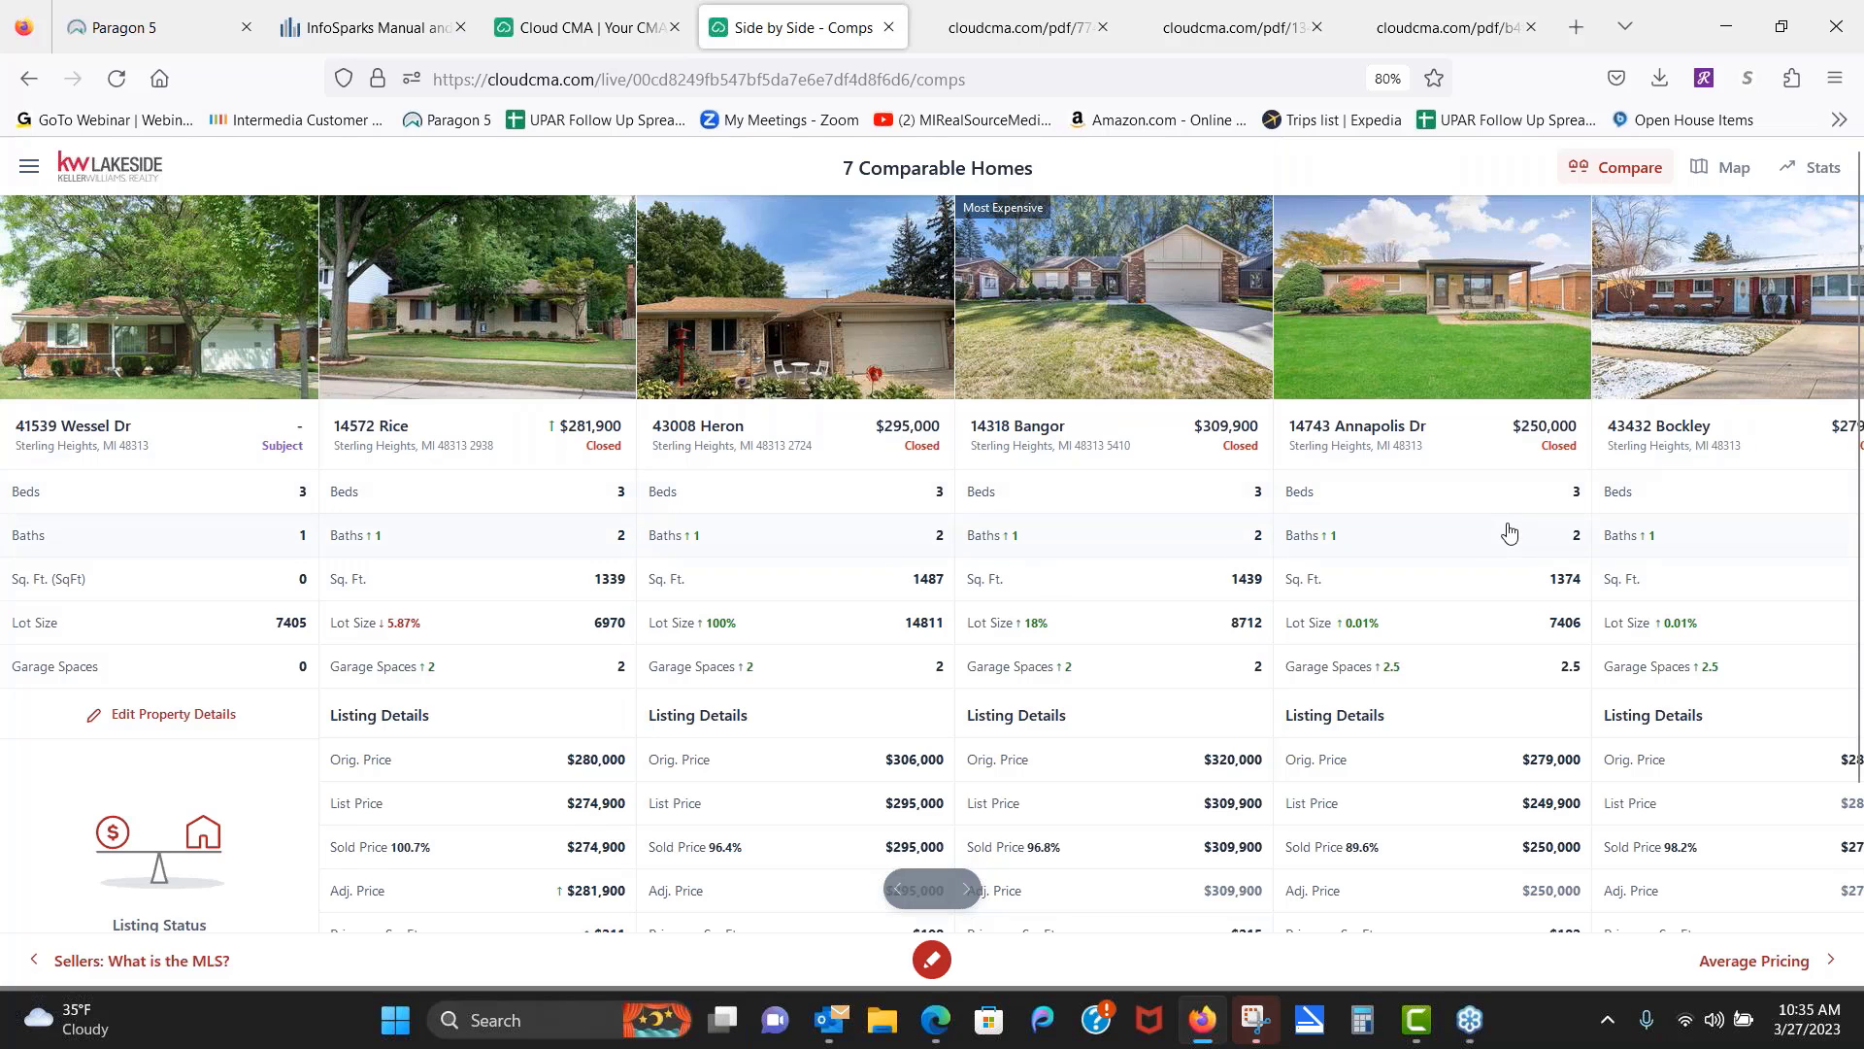
- Reveal the Bockley, Saal and Arcadia comps, then plot the comps on the map
drag(1509, 532, 726, 615)
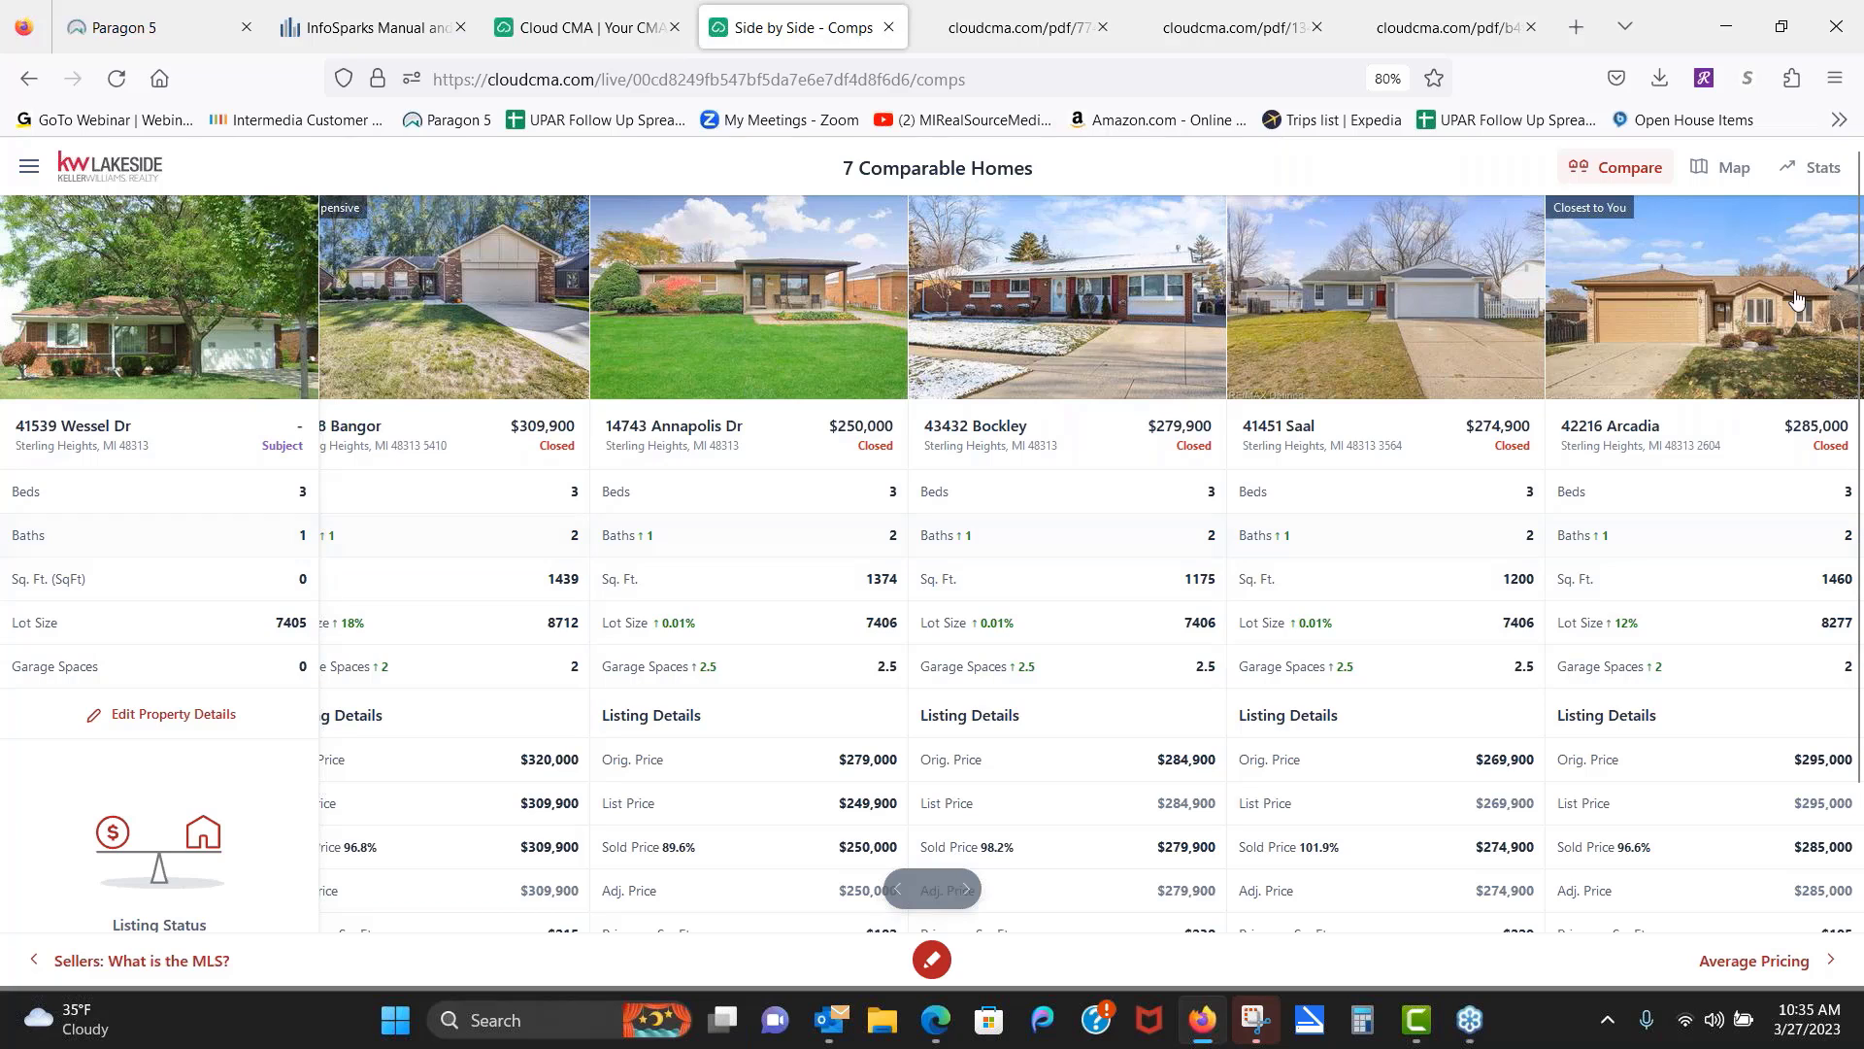
click(1713, 175)
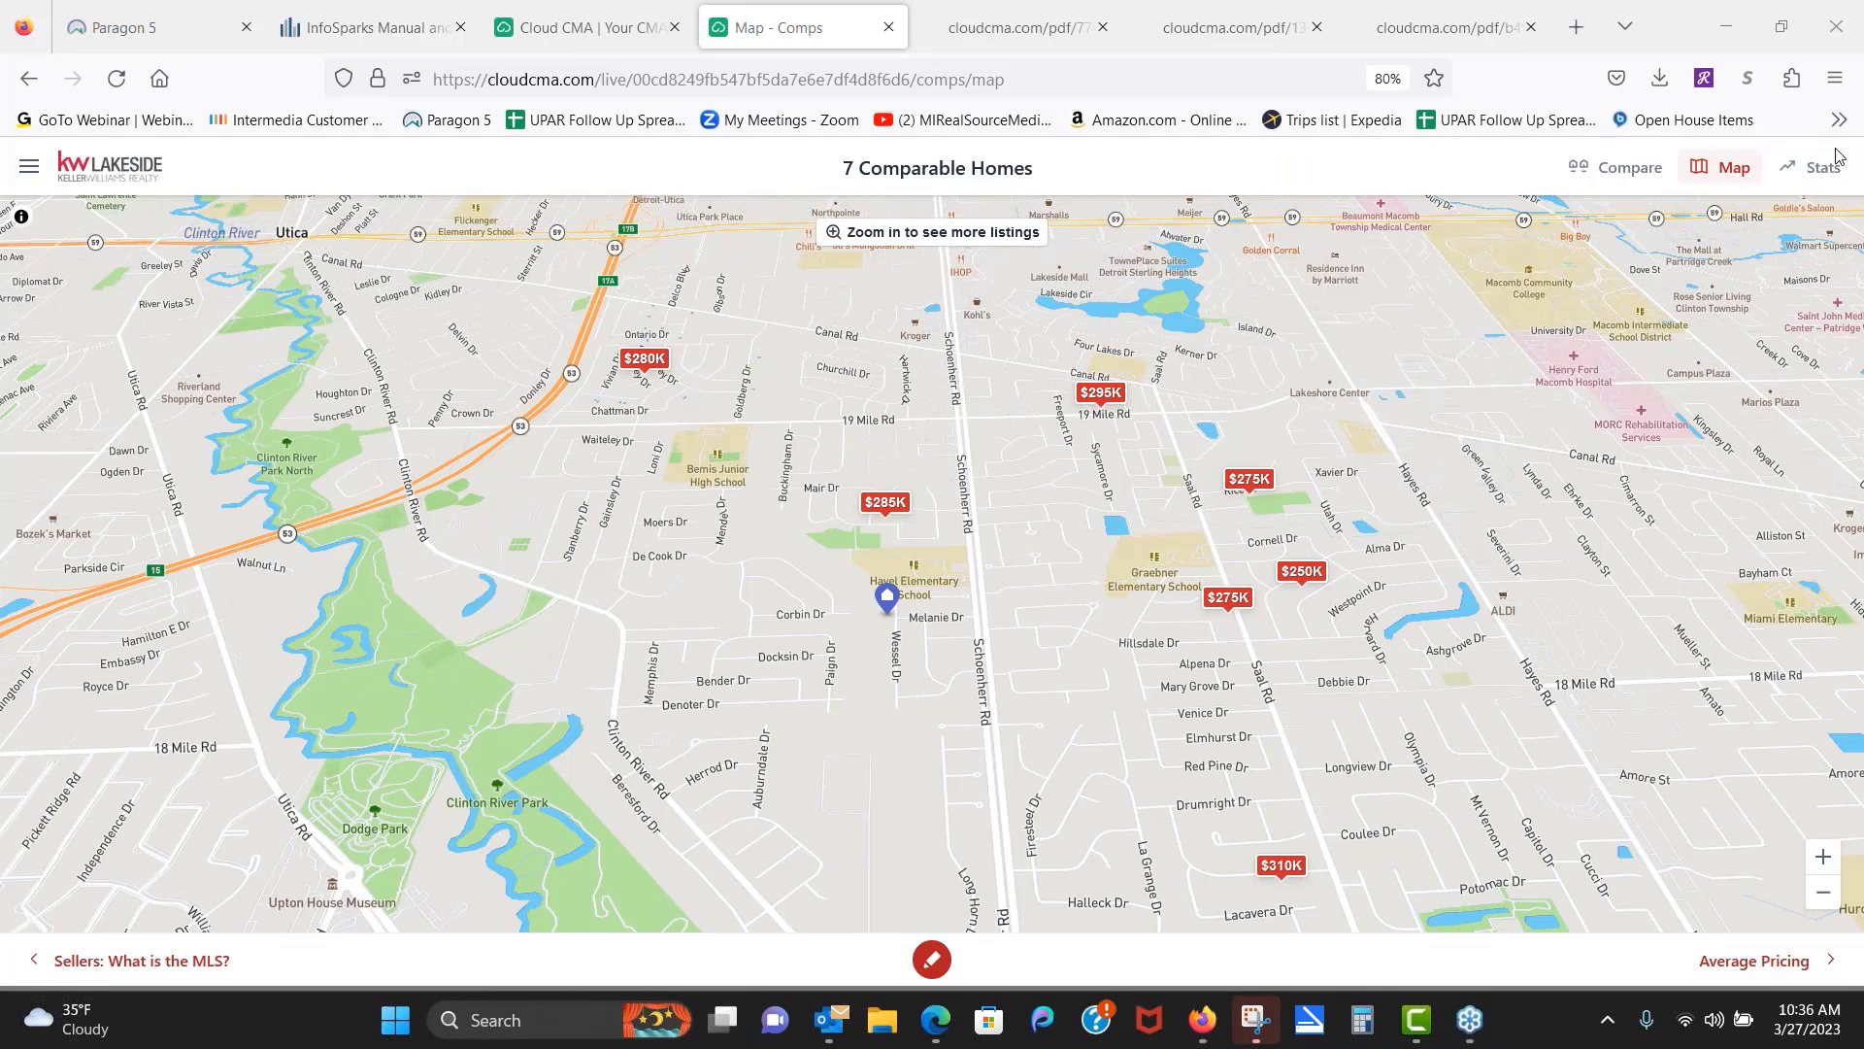
click(1822, 859)
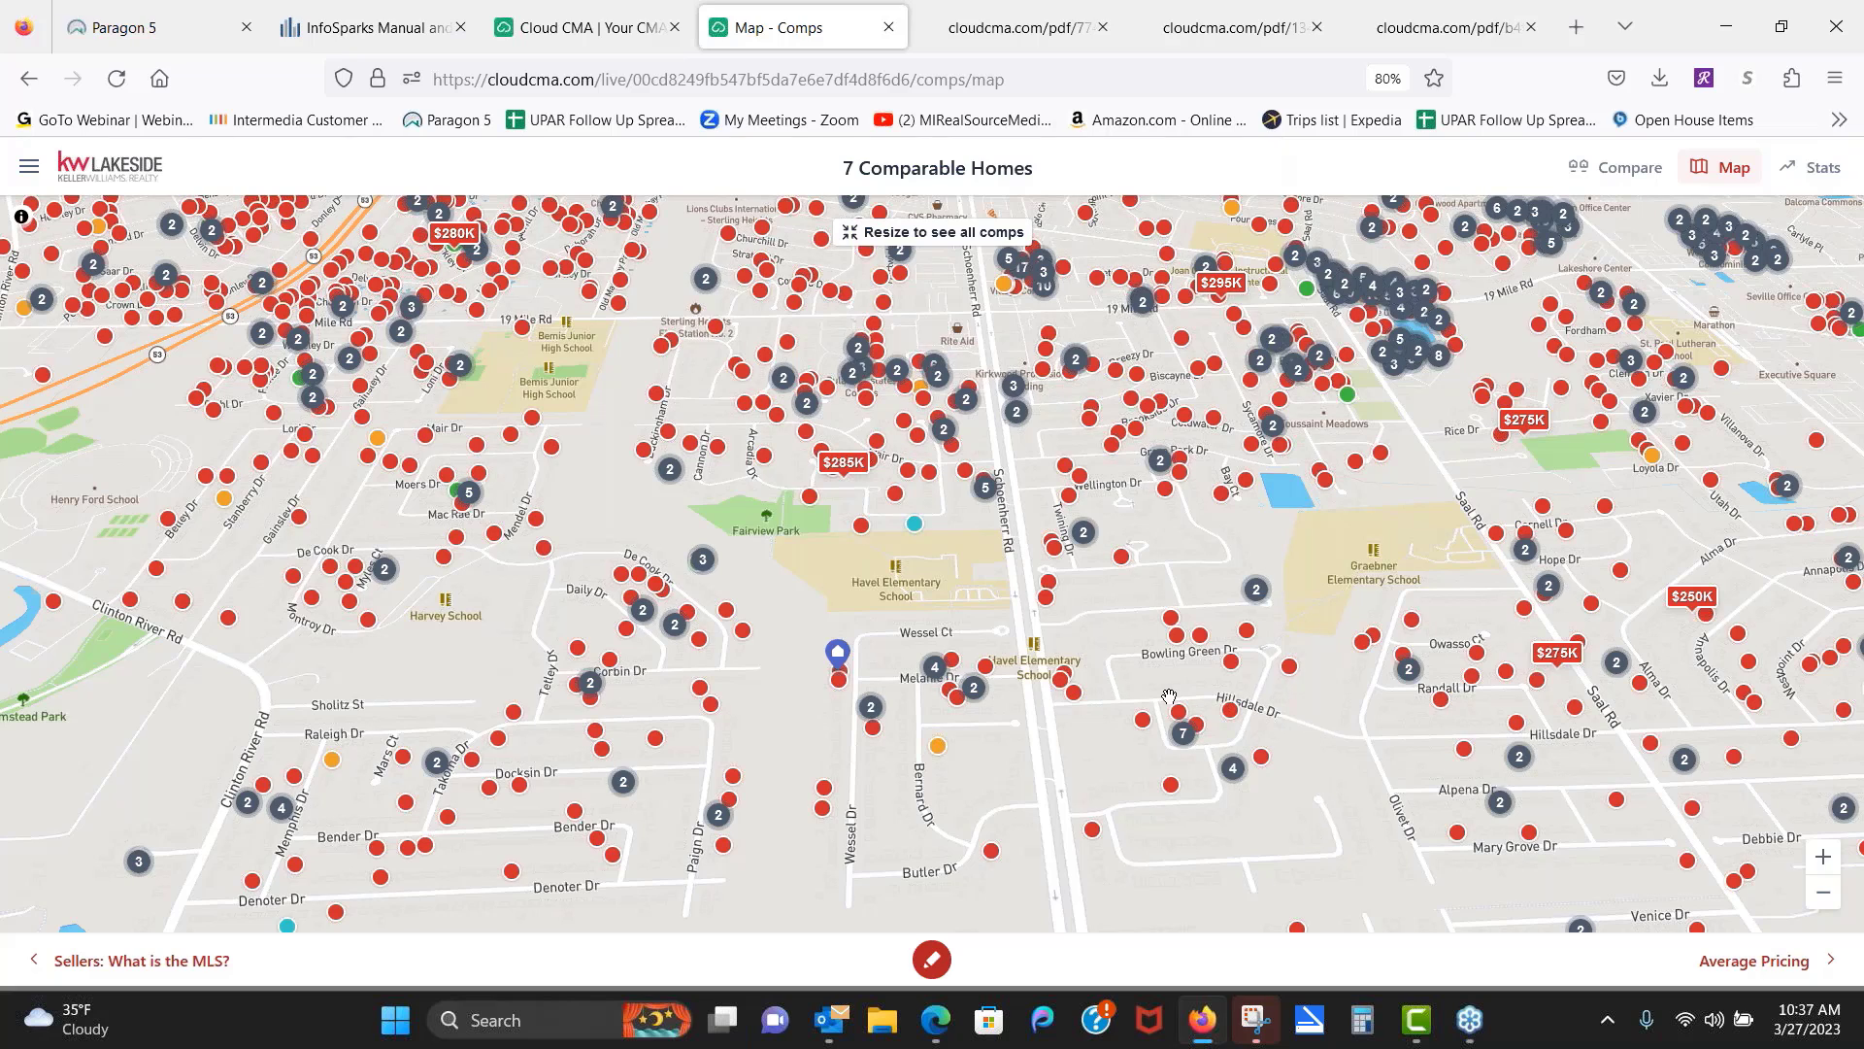
click(1201, 646)
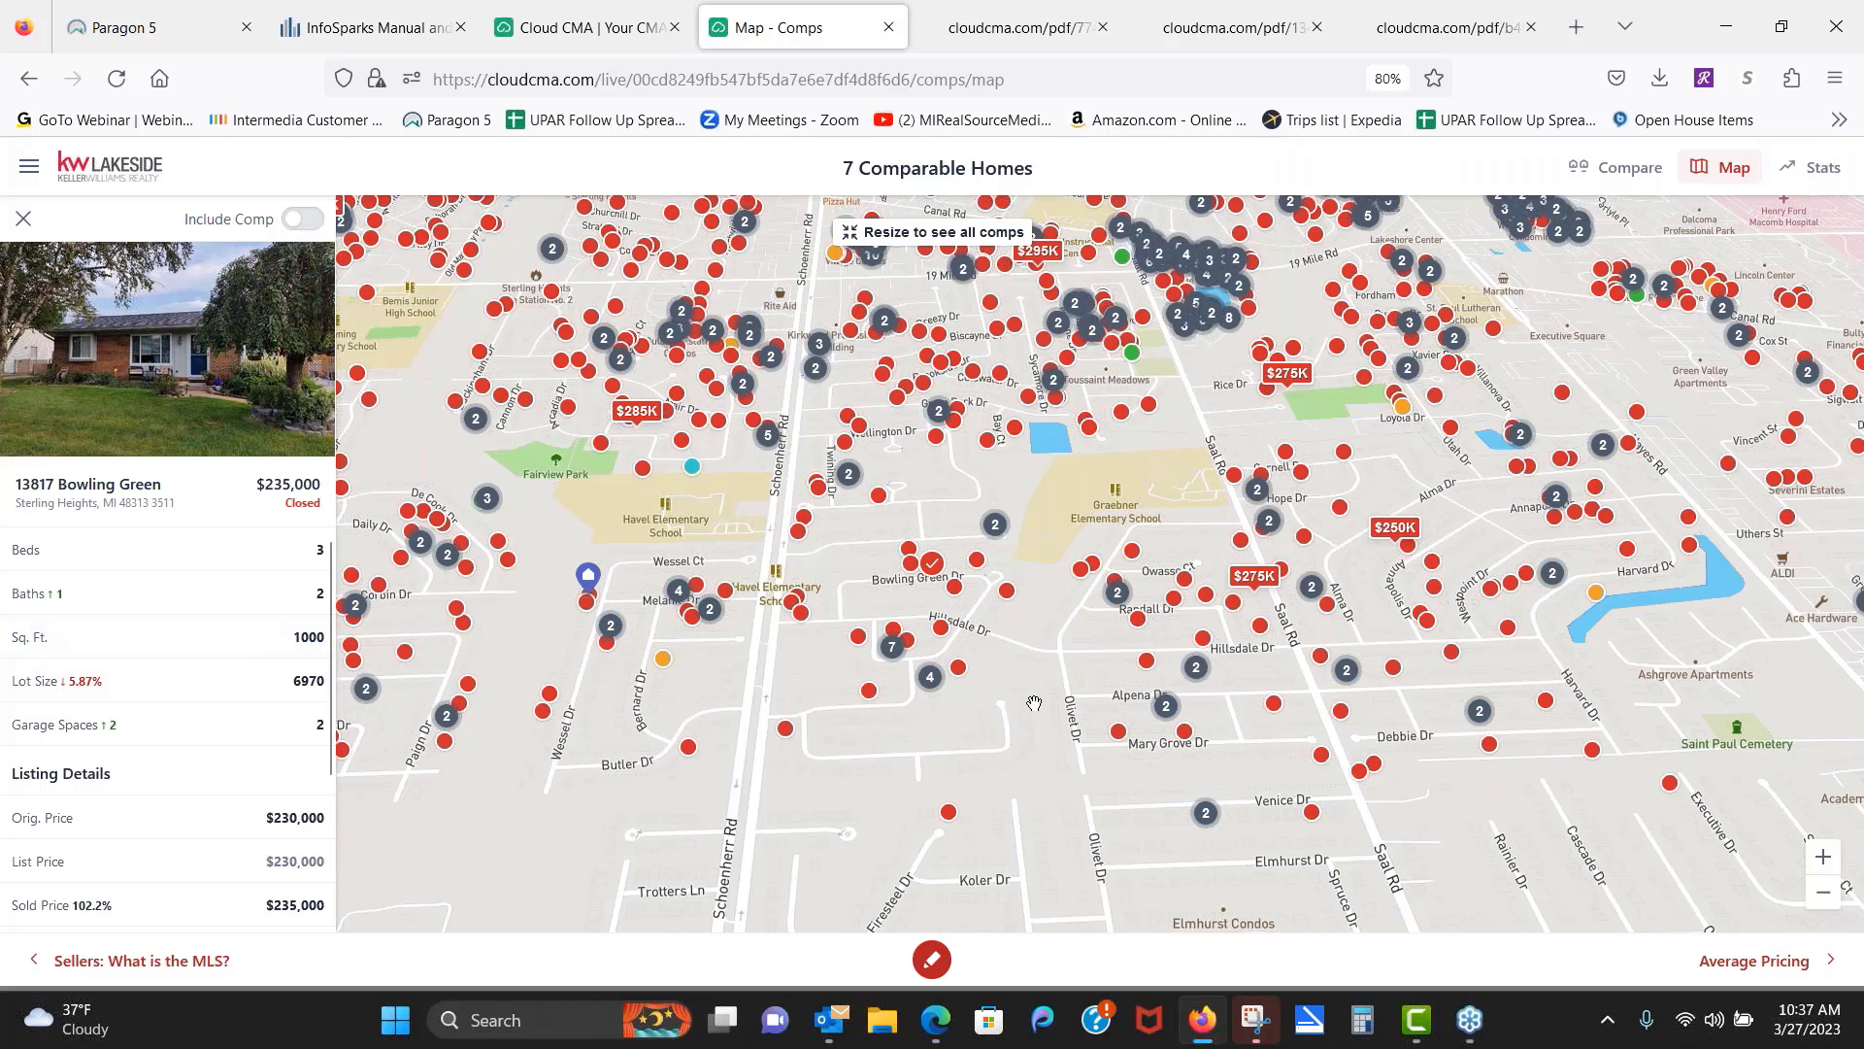
click(1428, 621)
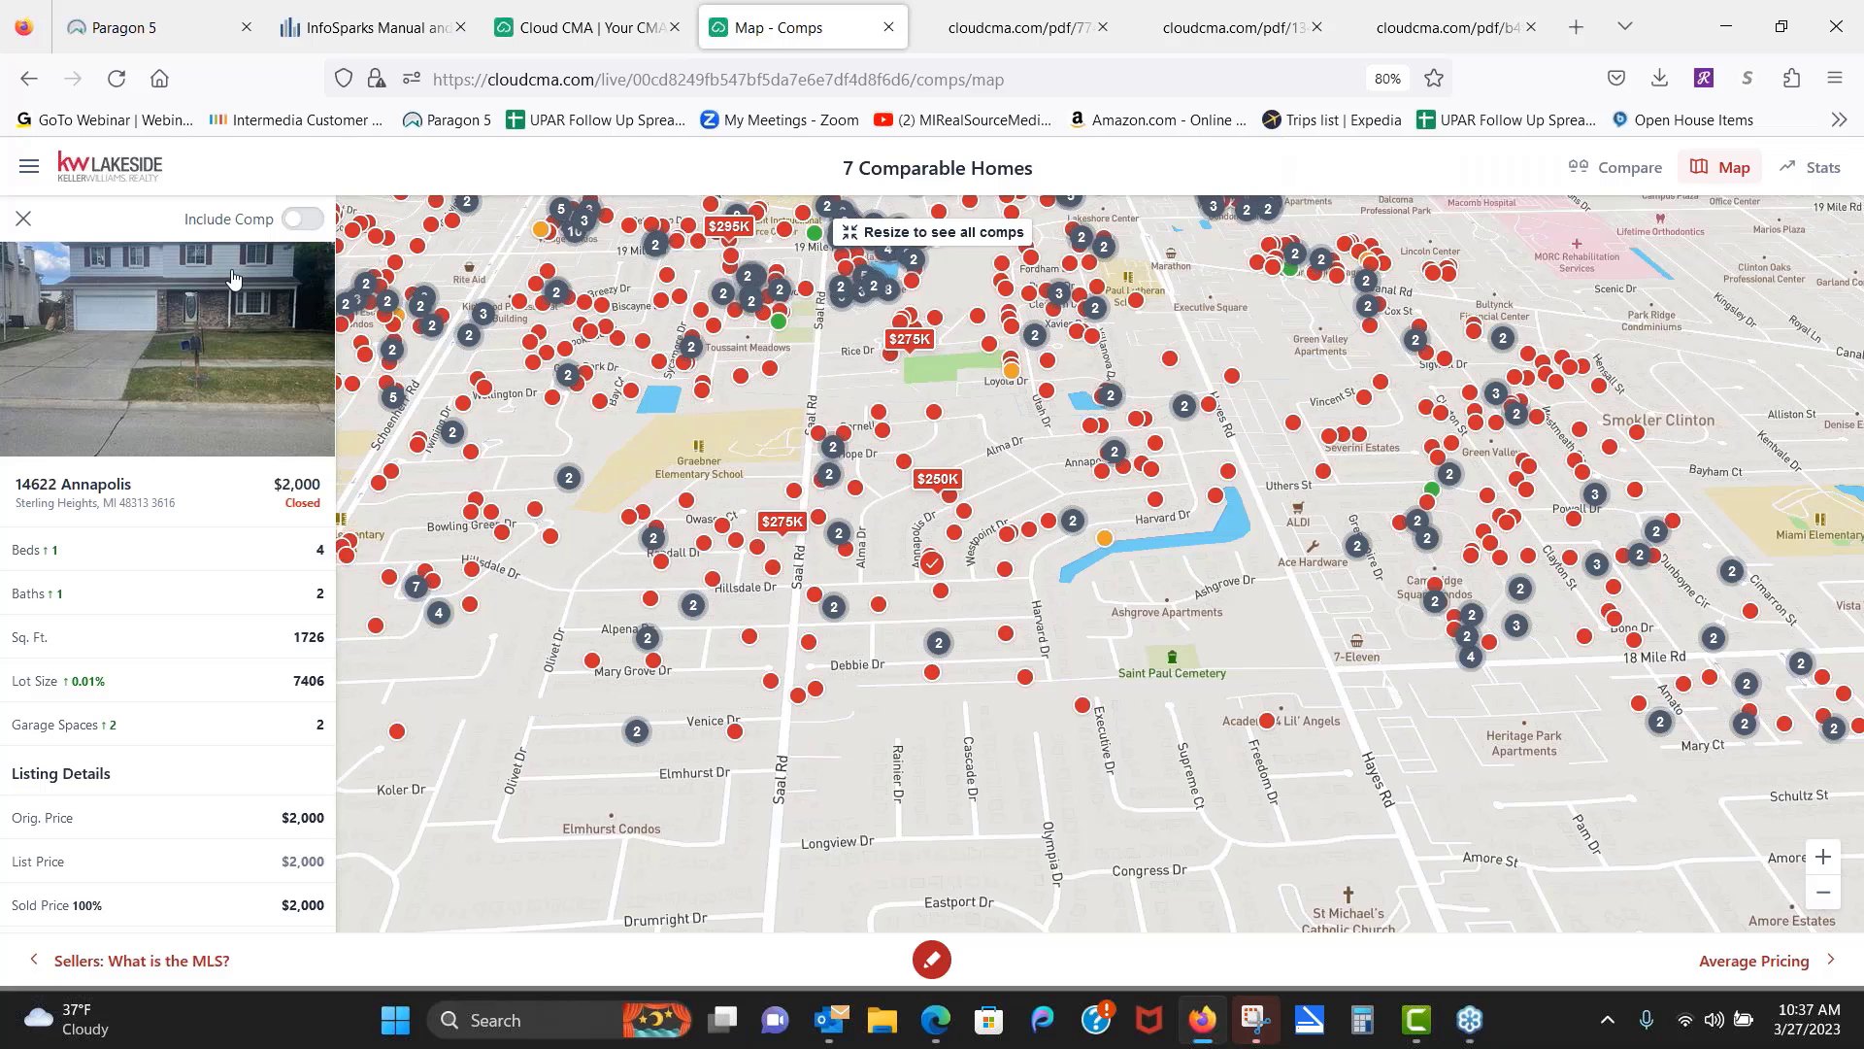
click(716, 582)
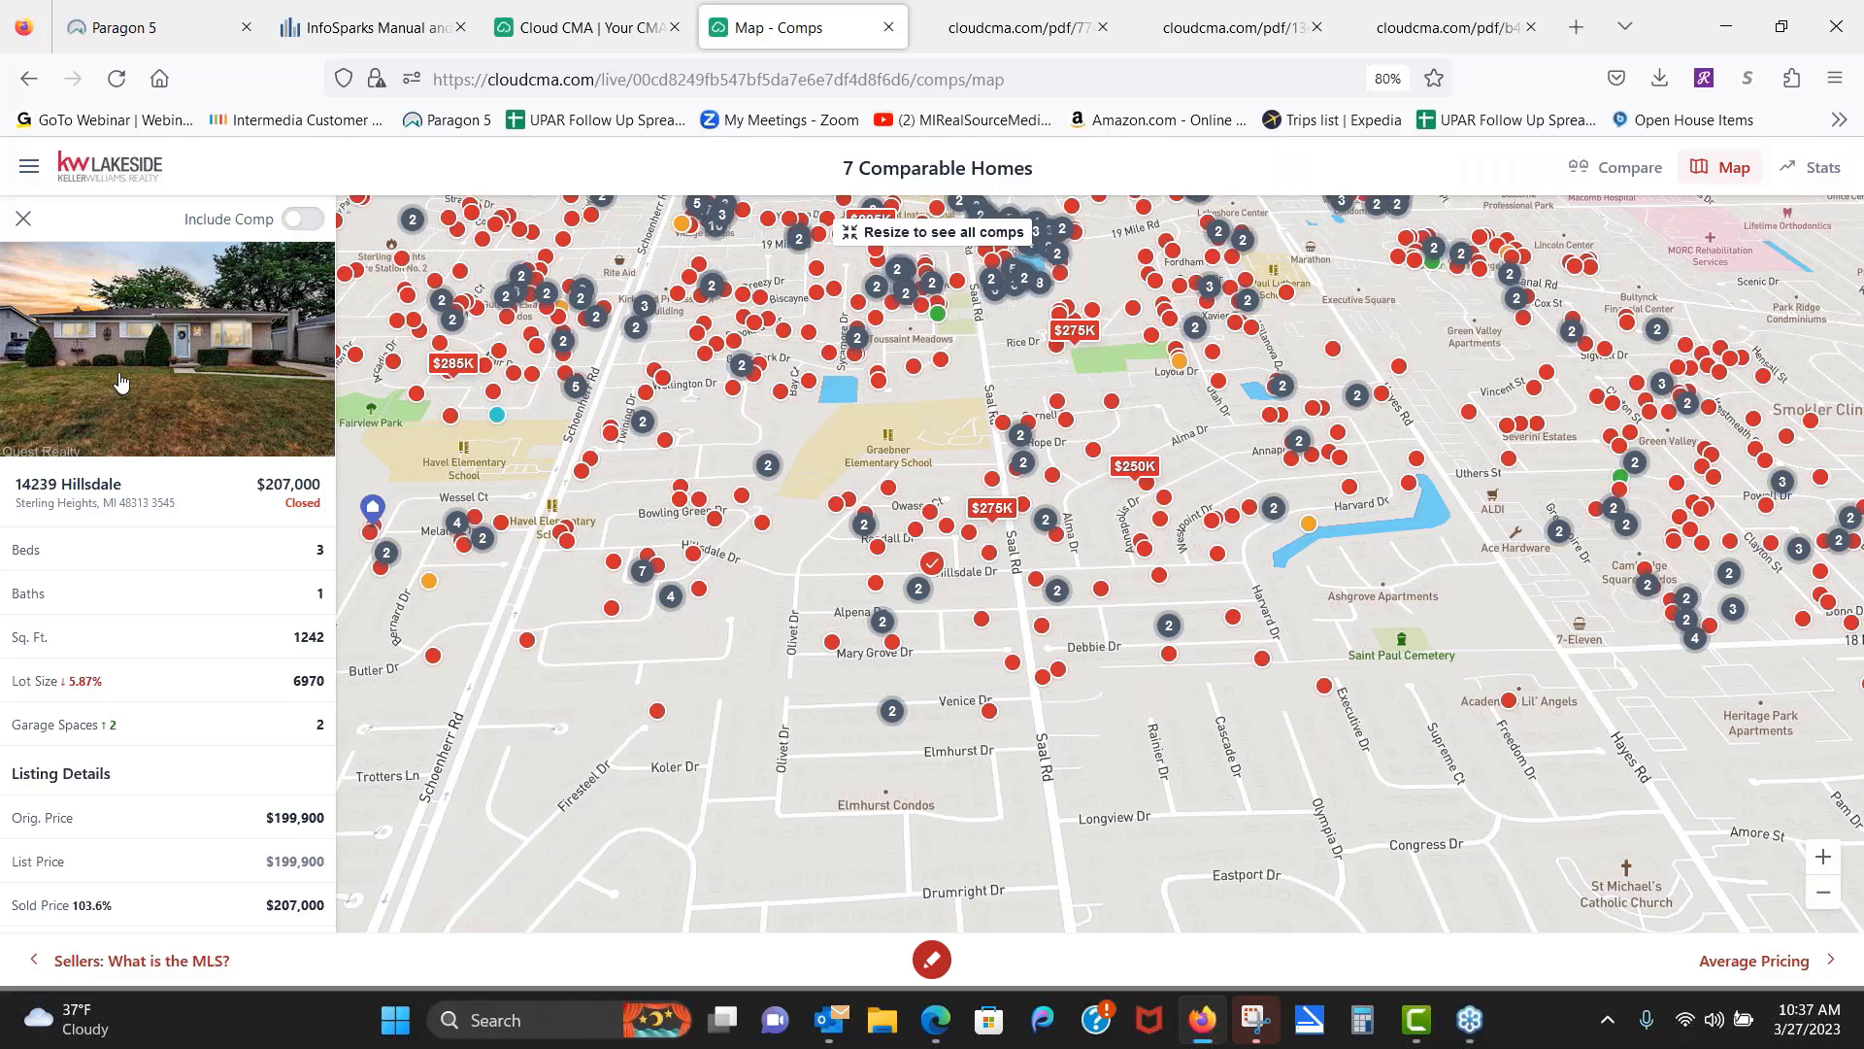
click(296, 220)
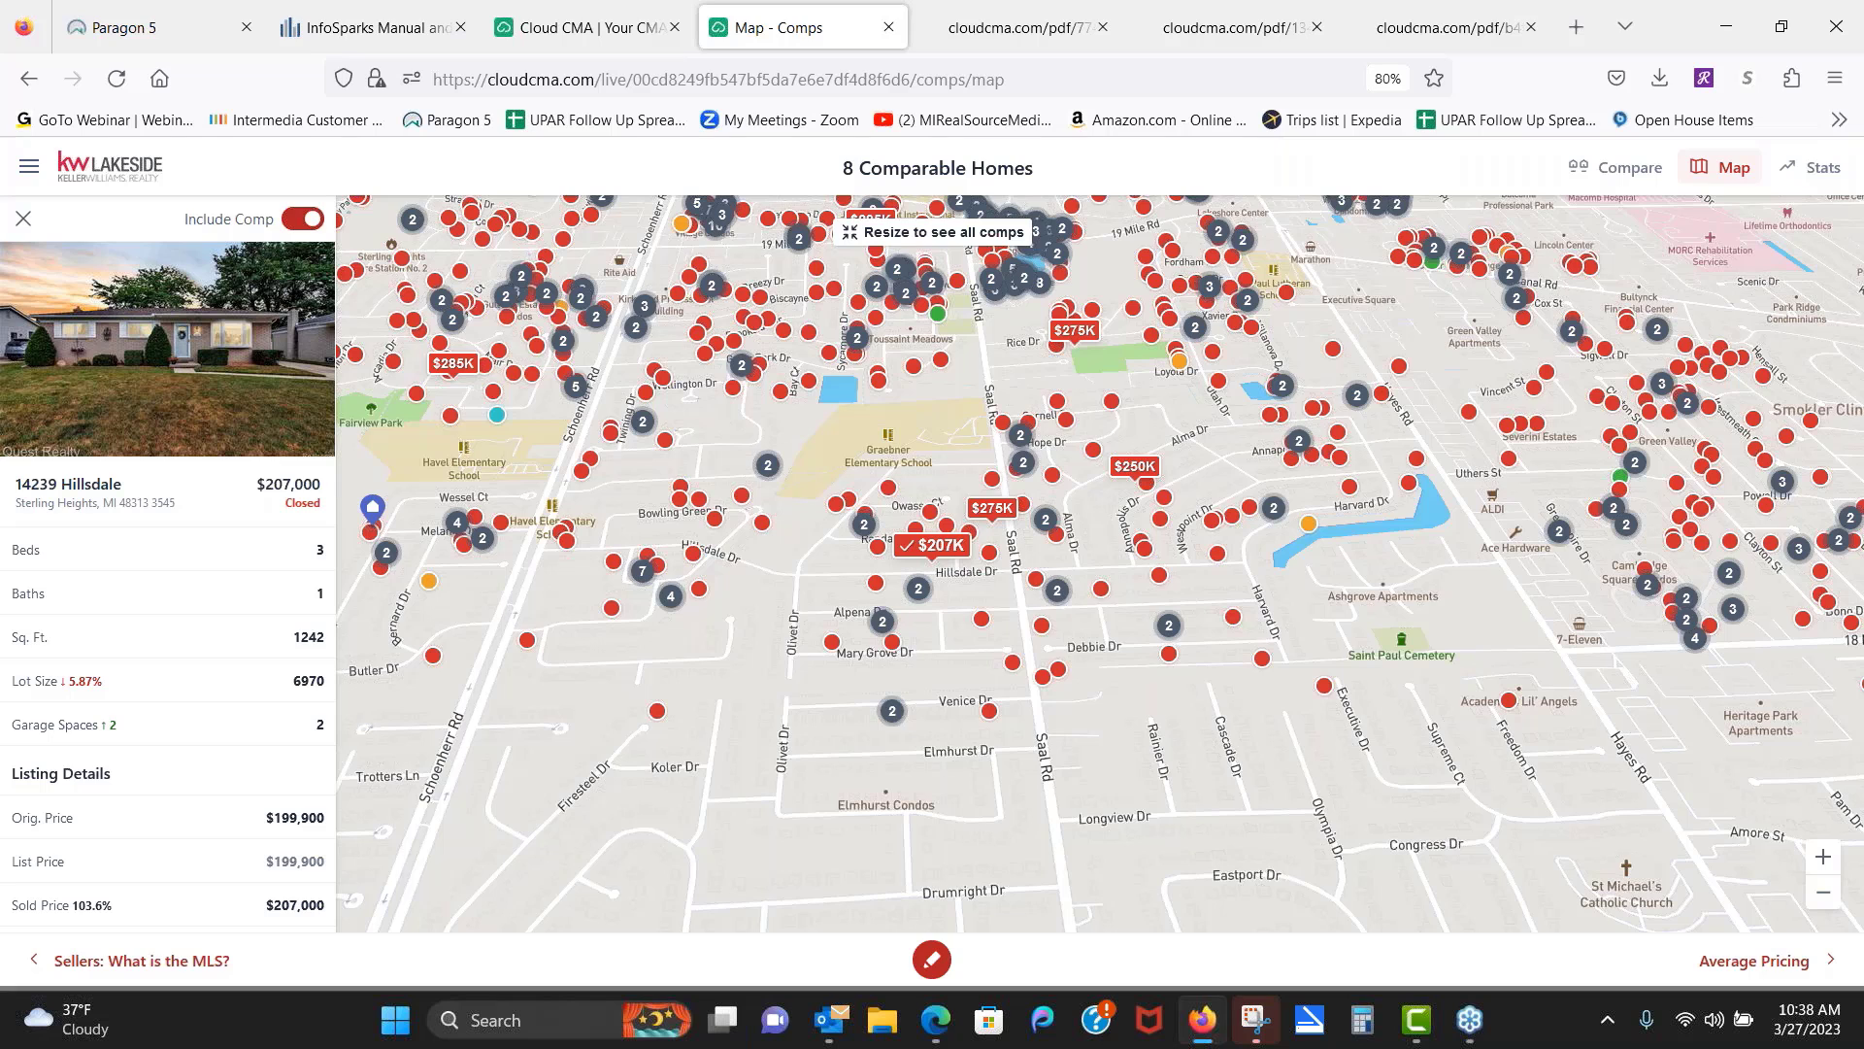
- Compare the comps through Hillsdale side by side, then open the Stats list of 8 homes
right_click(1616, 180)
click(1617, 169)
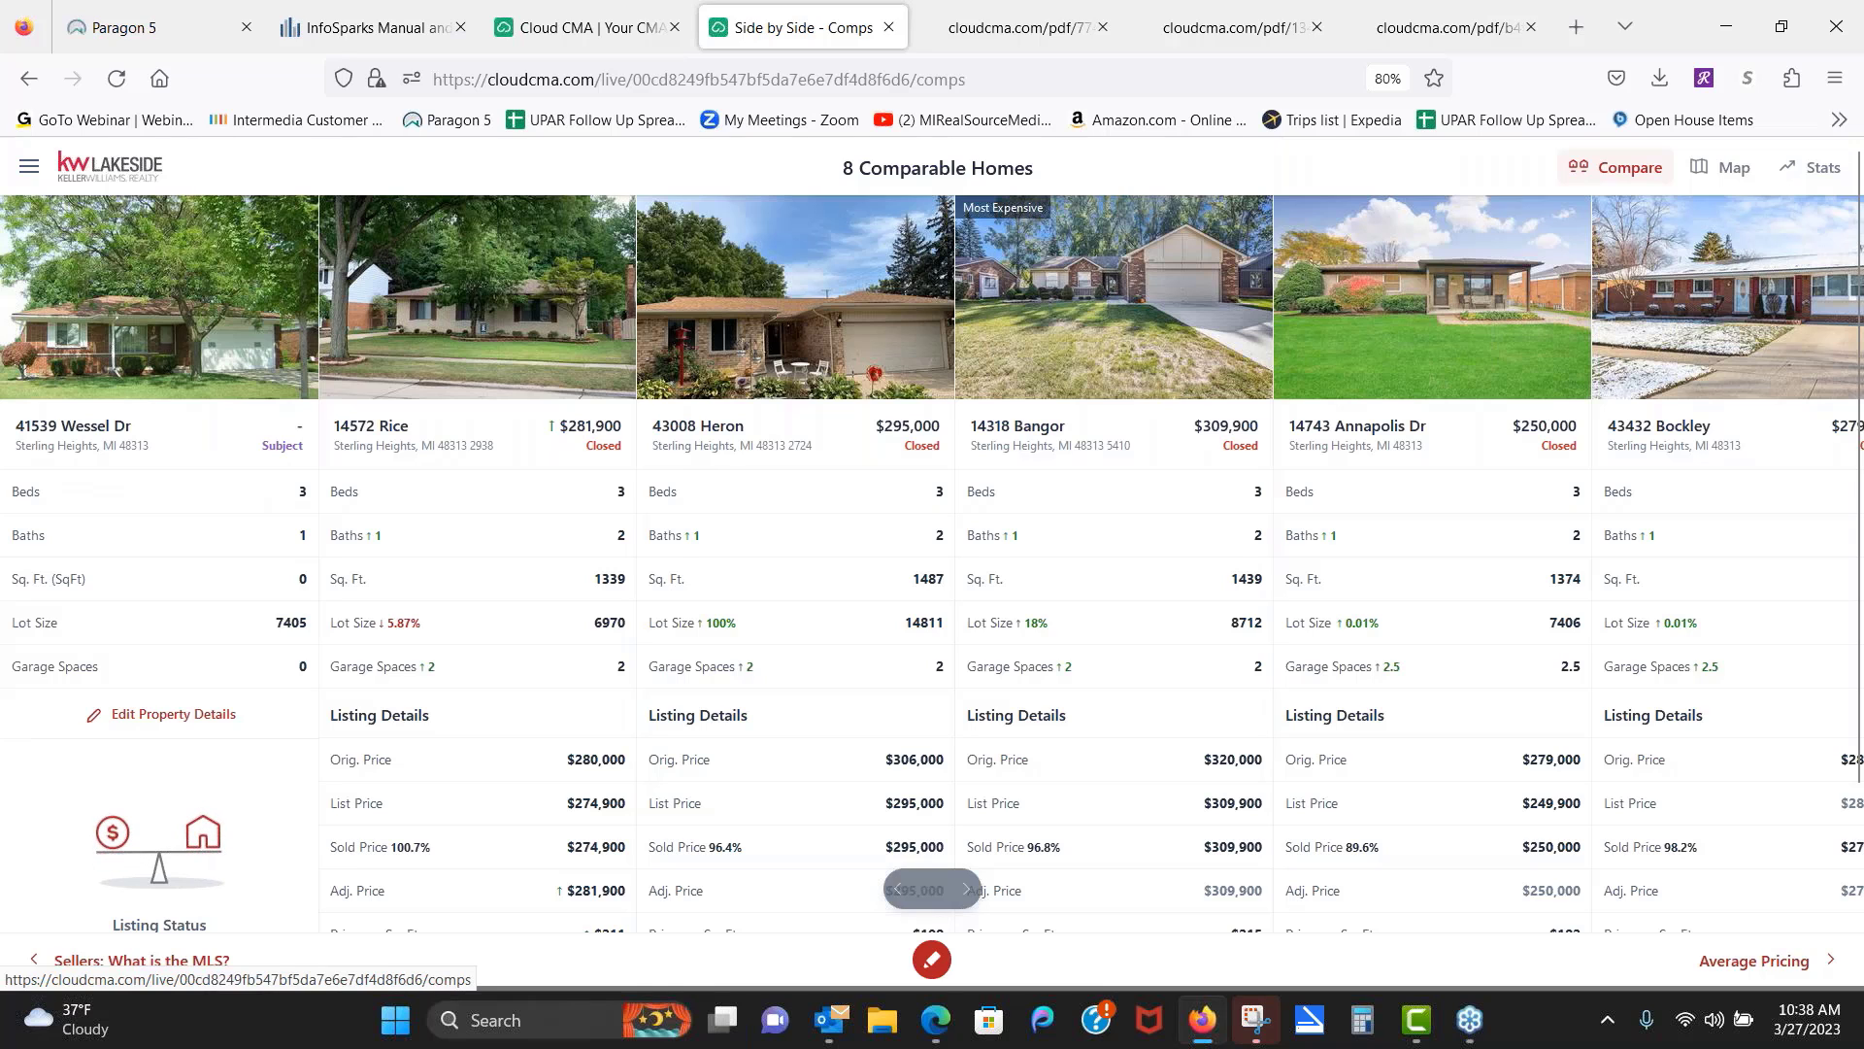
drag(1717, 728, 508, 653)
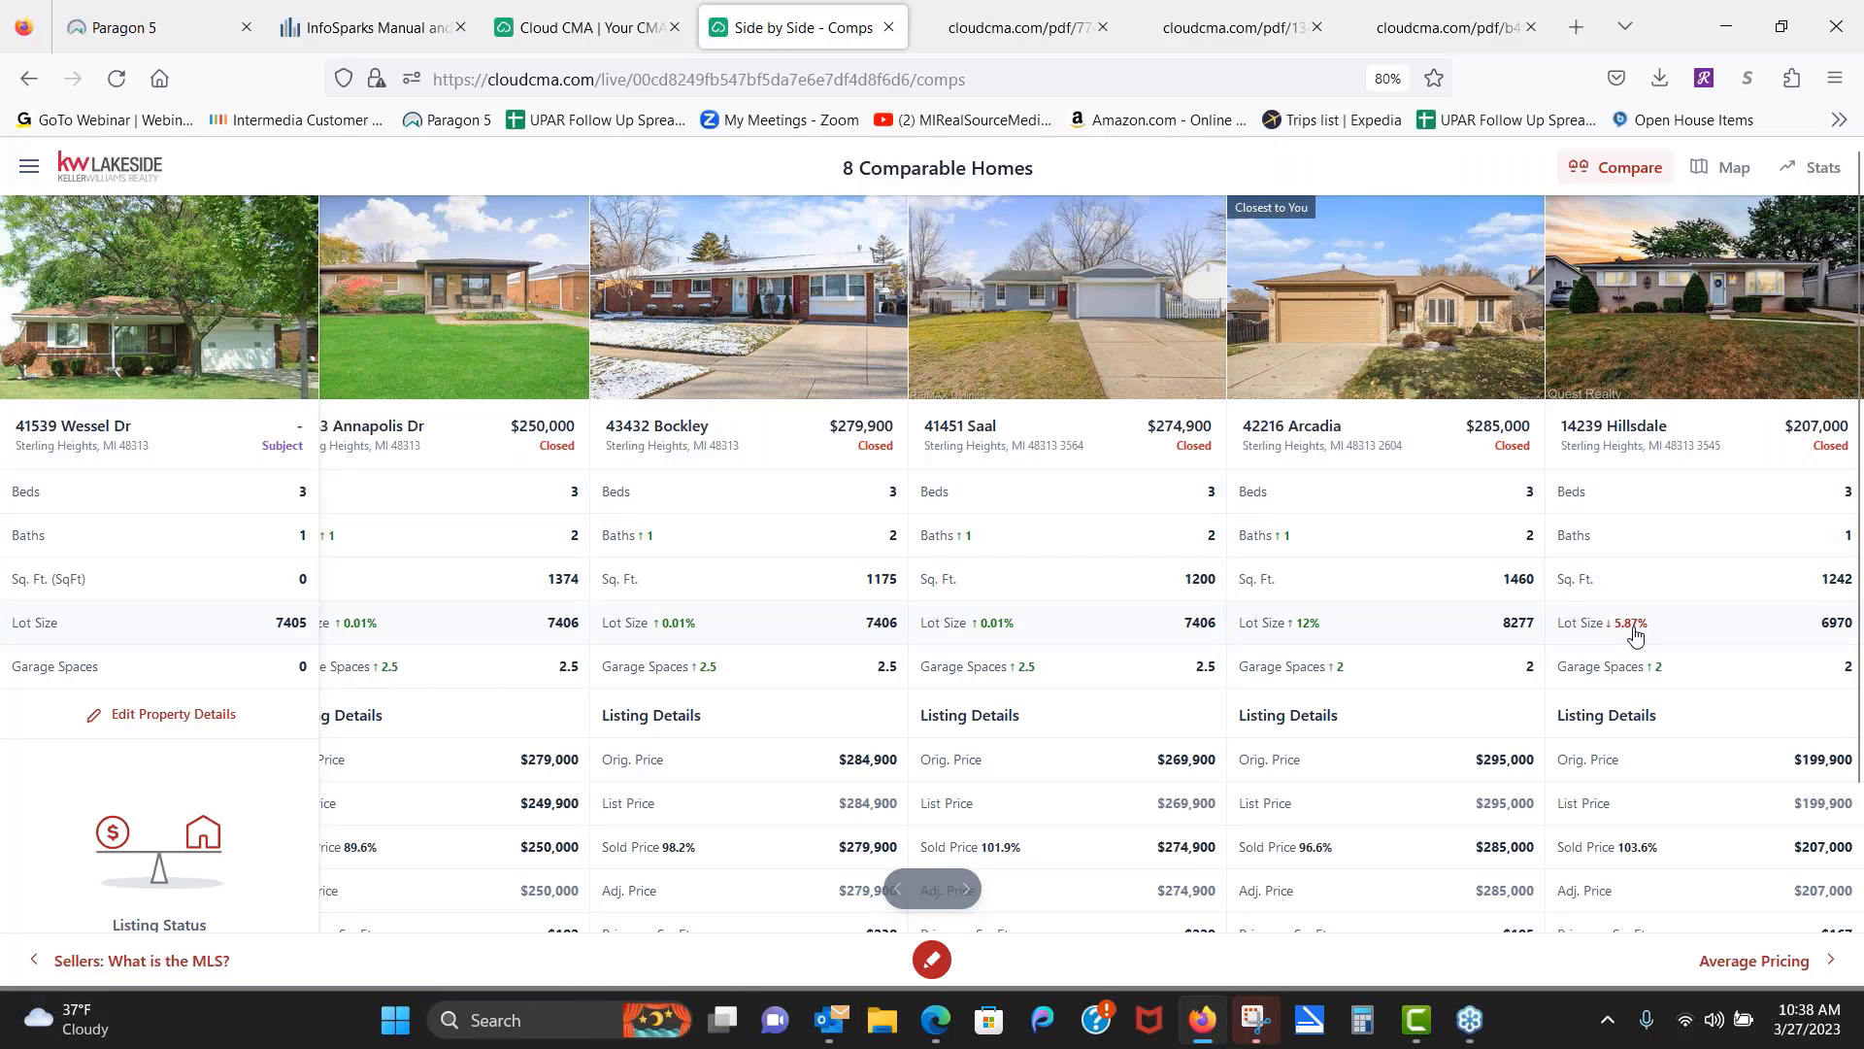
right_click(1804, 173)
click(1806, 169)
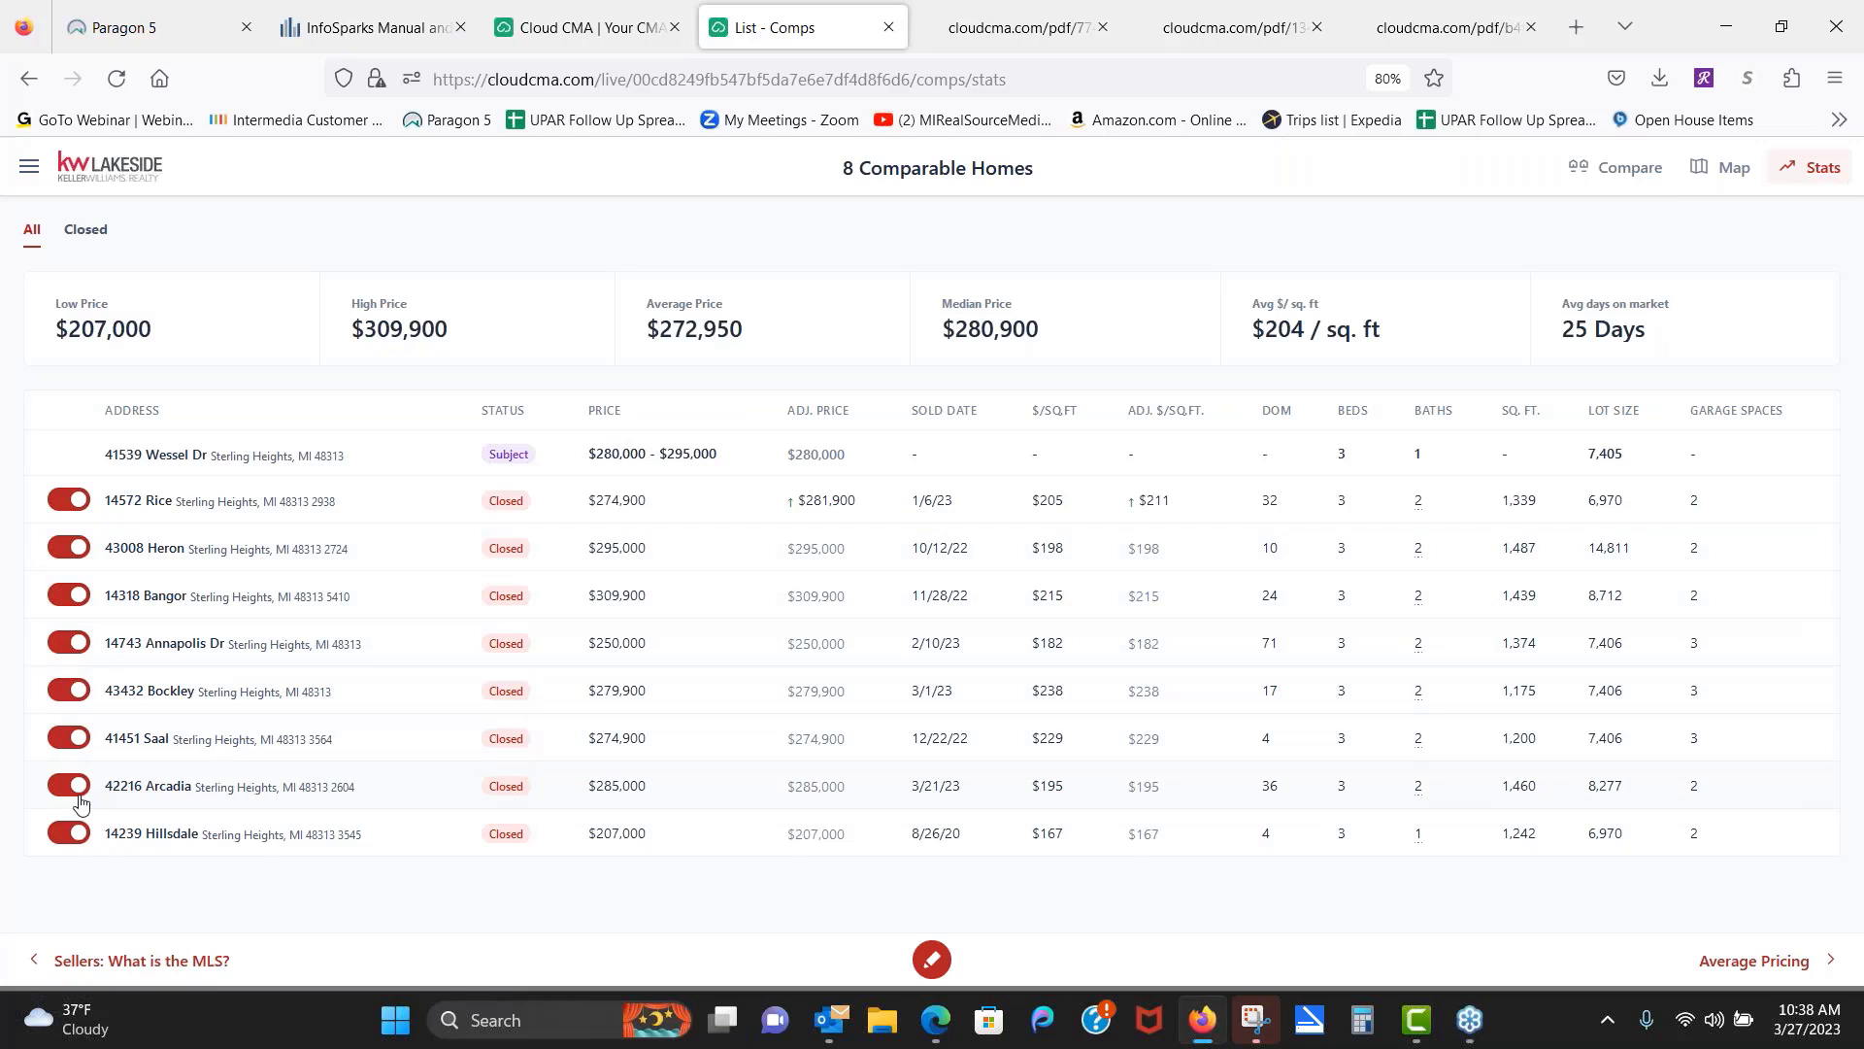
click(70, 834)
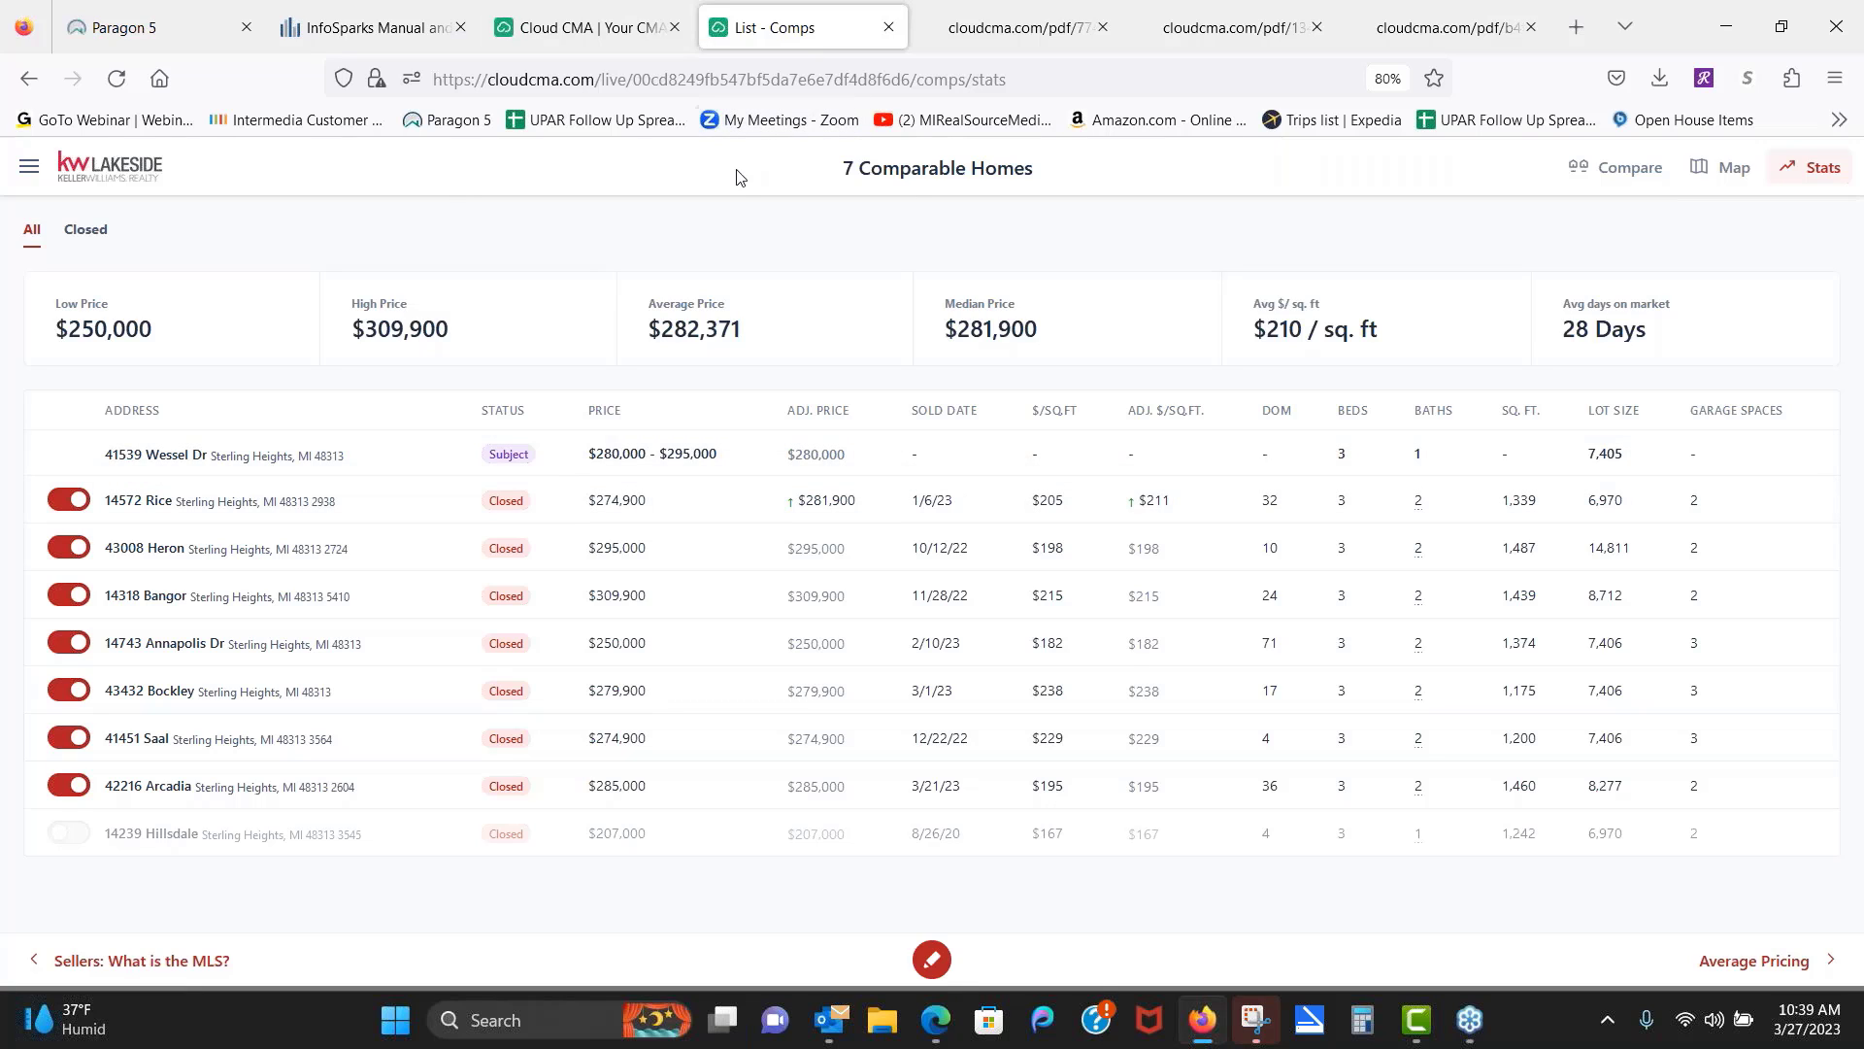
click(888, 28)
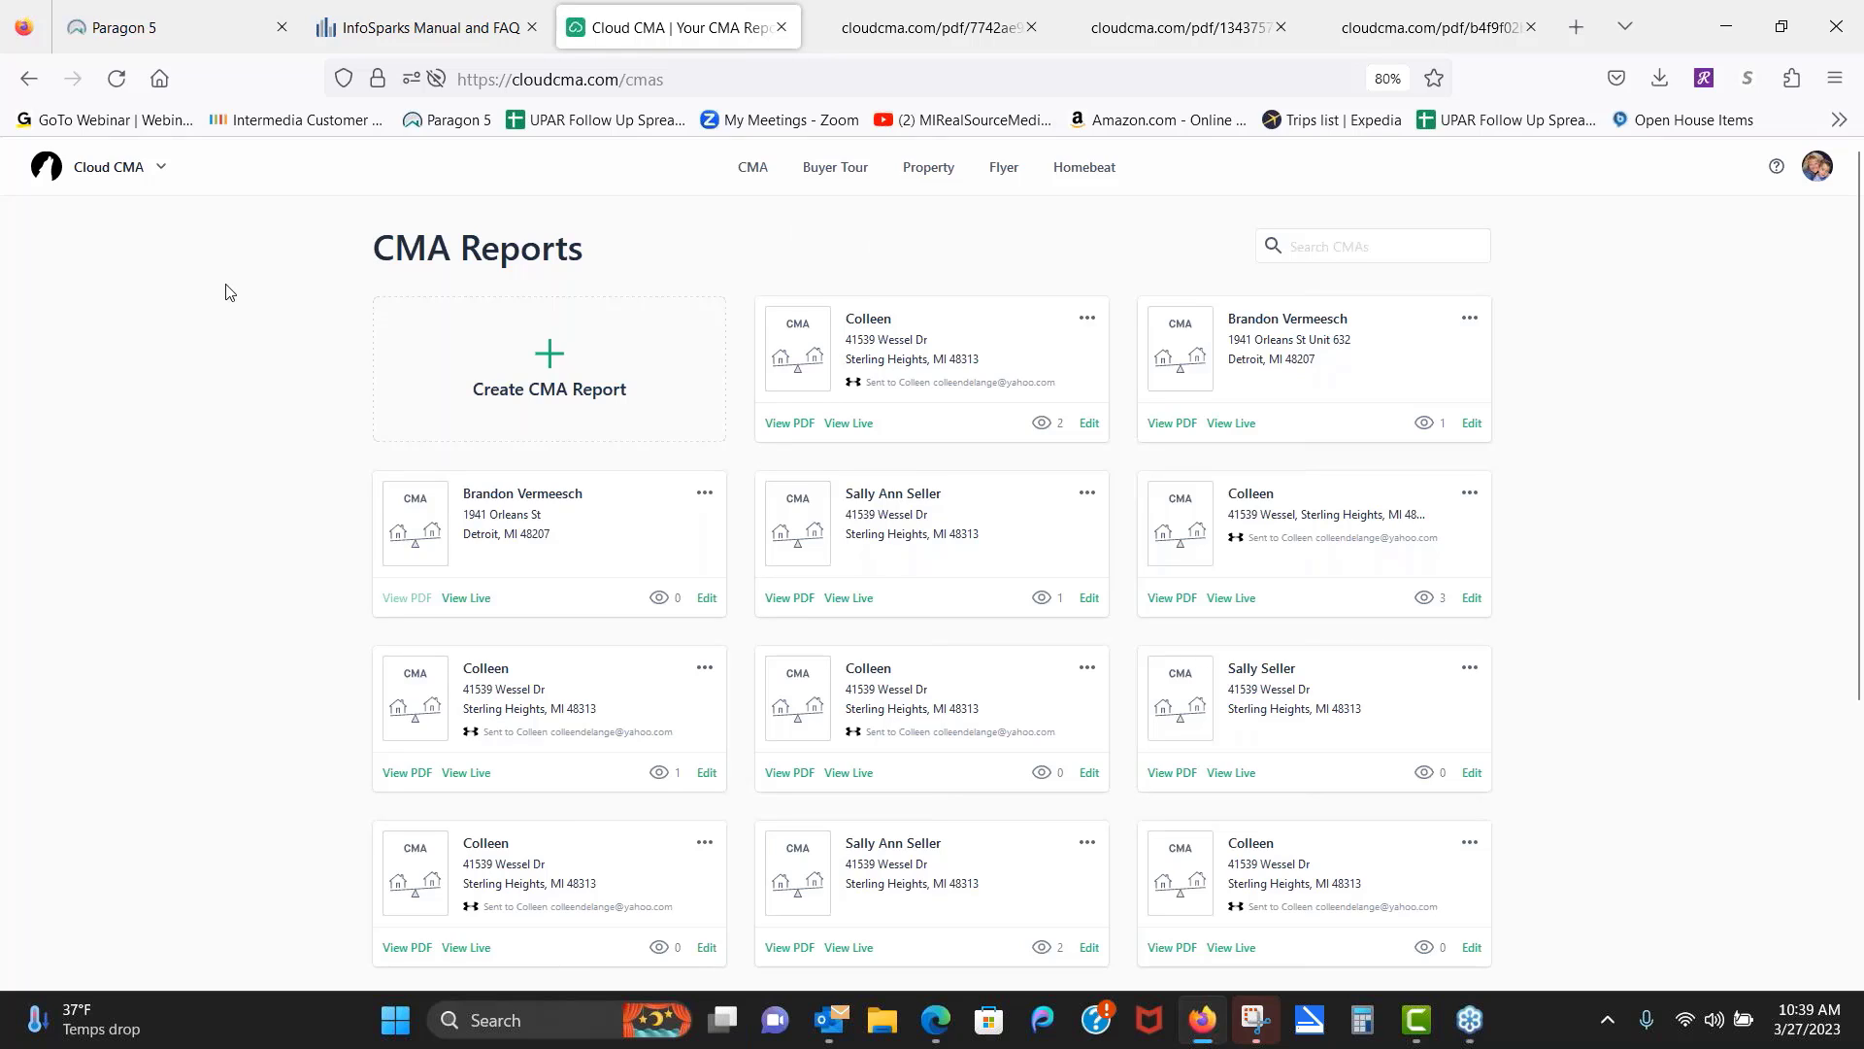
- Return to Paragon 5 and show its Home page with the Market Monitor counts
click(192, 23)
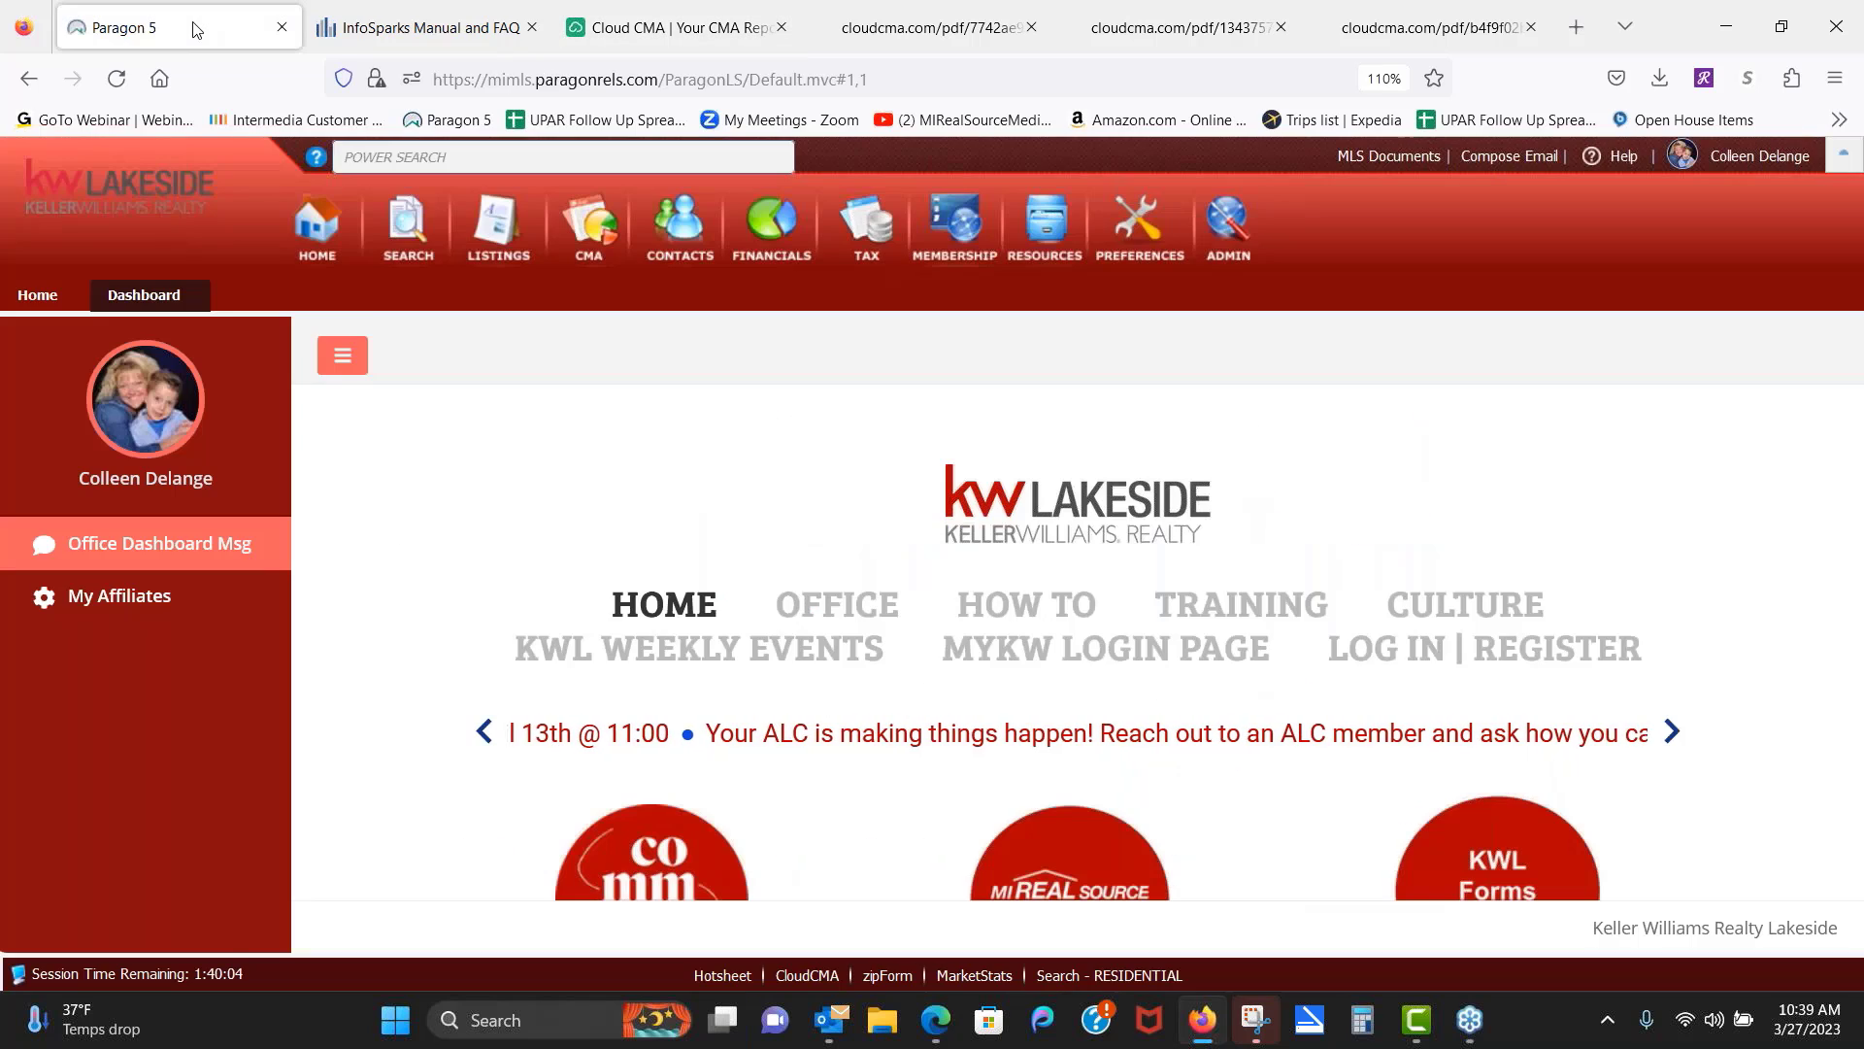
click(311, 239)
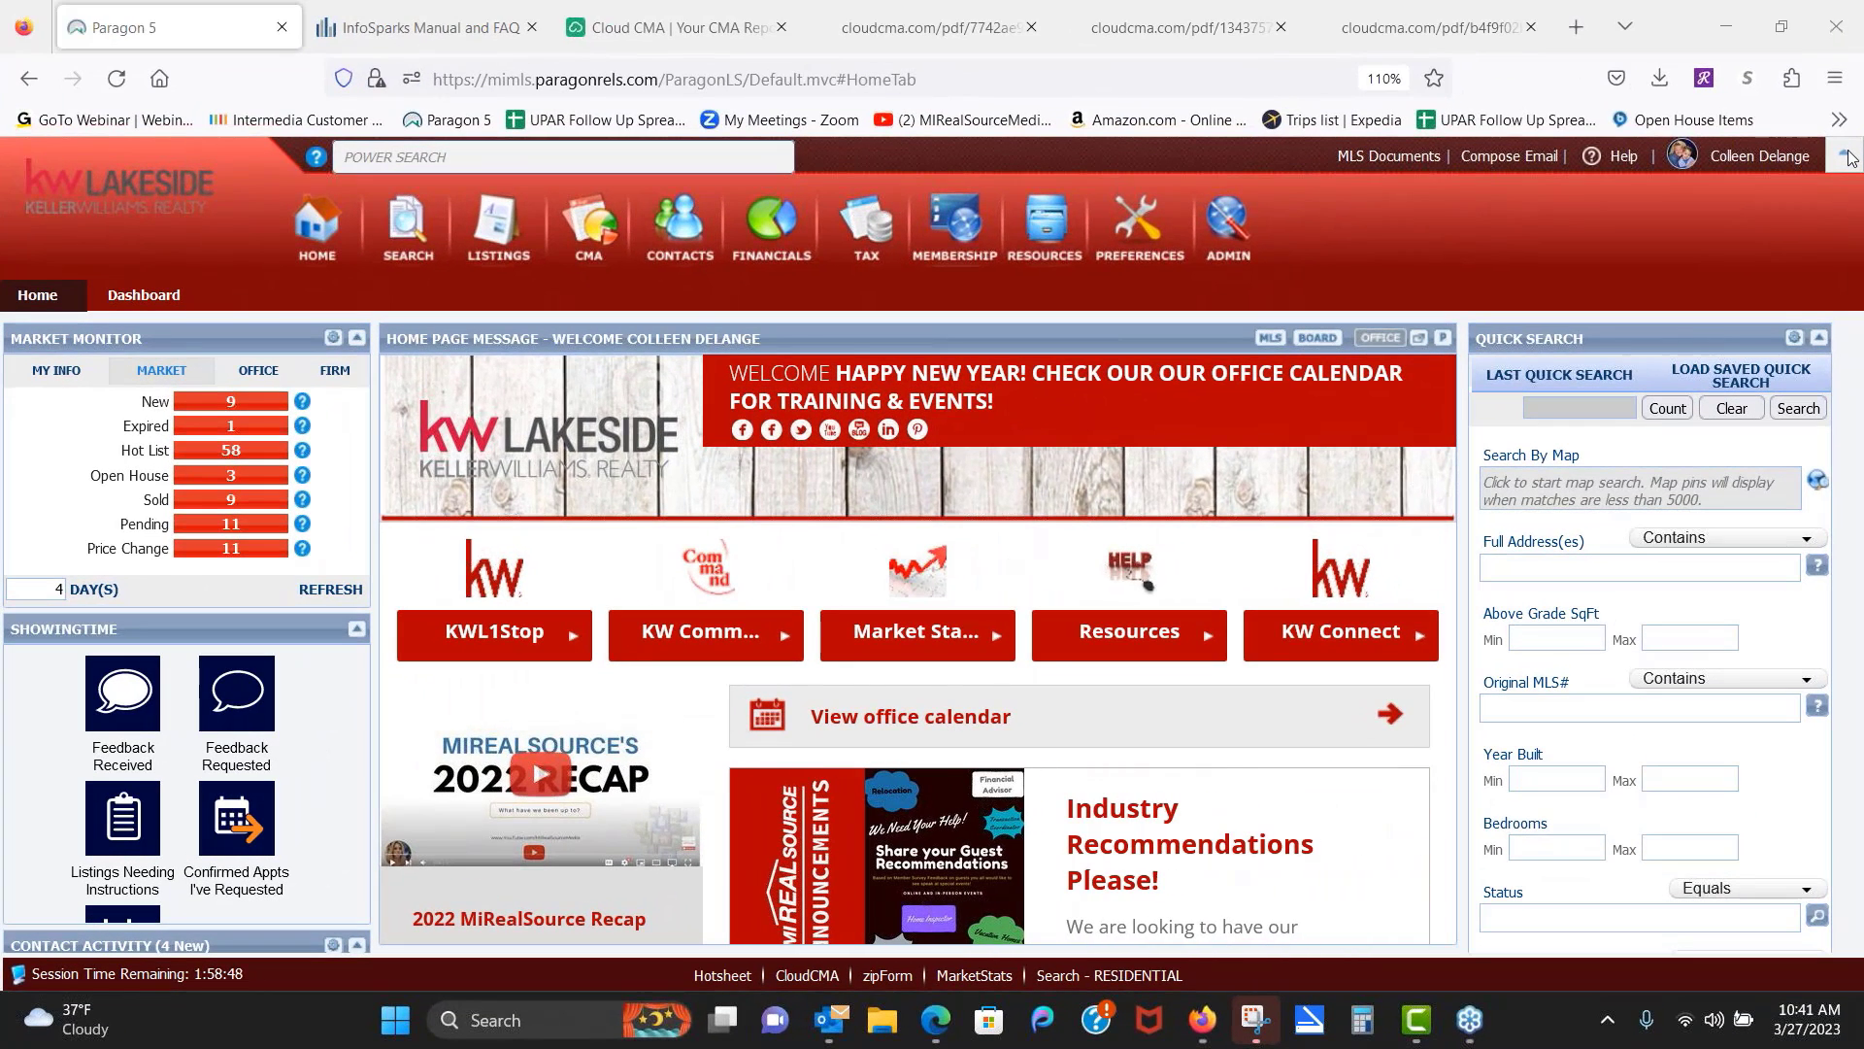
- Launch CloudCMA from Paragon's Resources Agent Tools, showing its Recent Reports page
mouse_move(1035, 241)
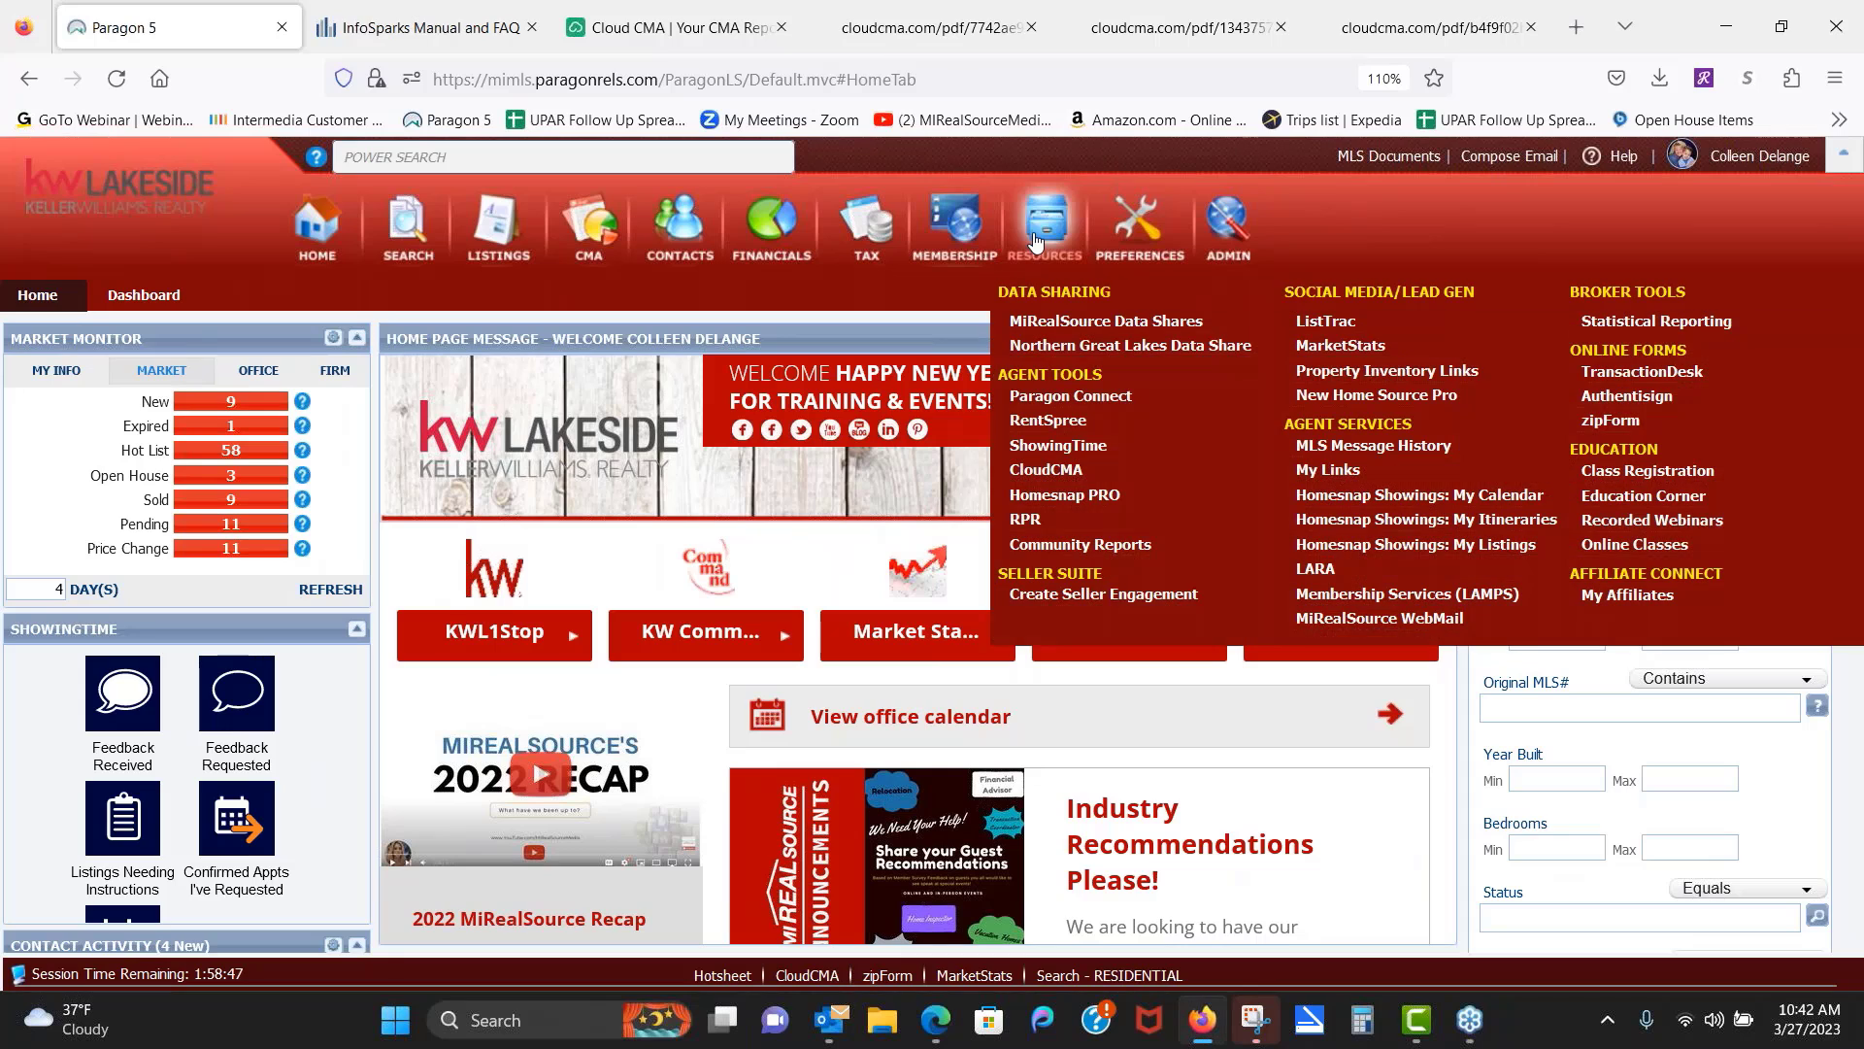
click(1021, 470)
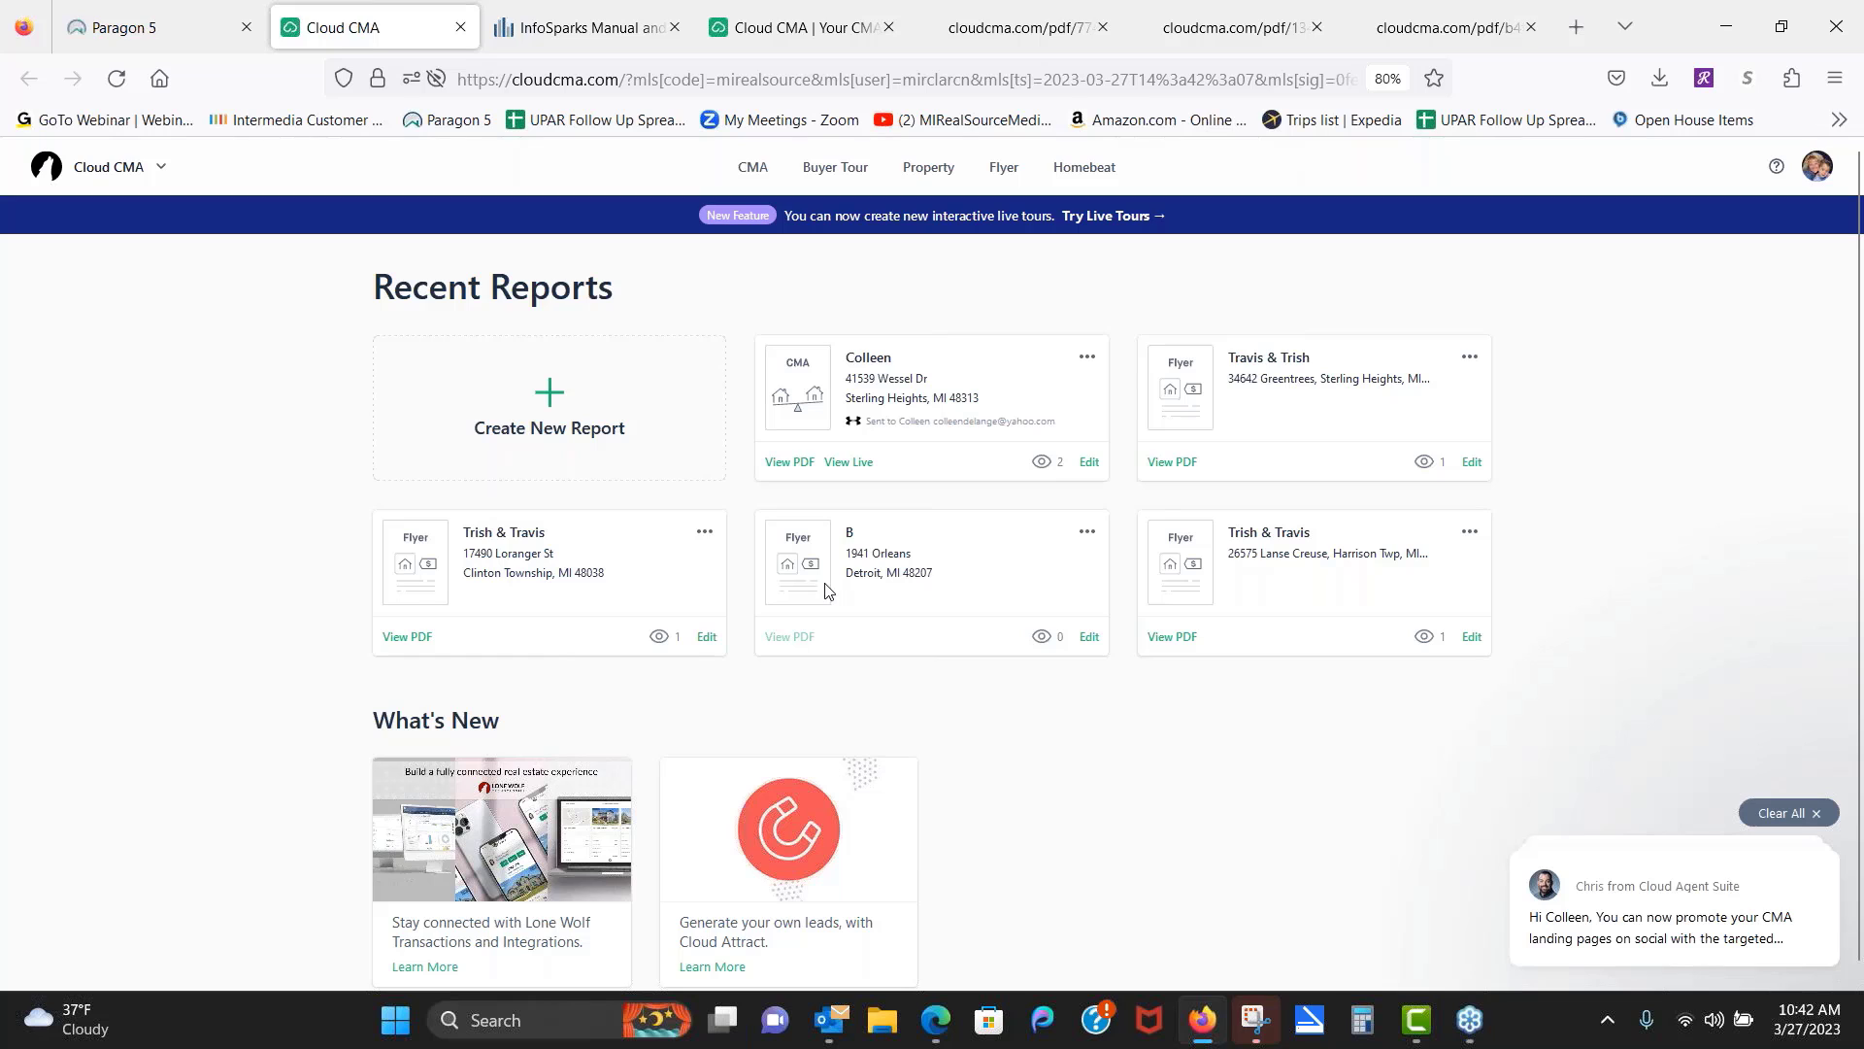
click(751, 171)
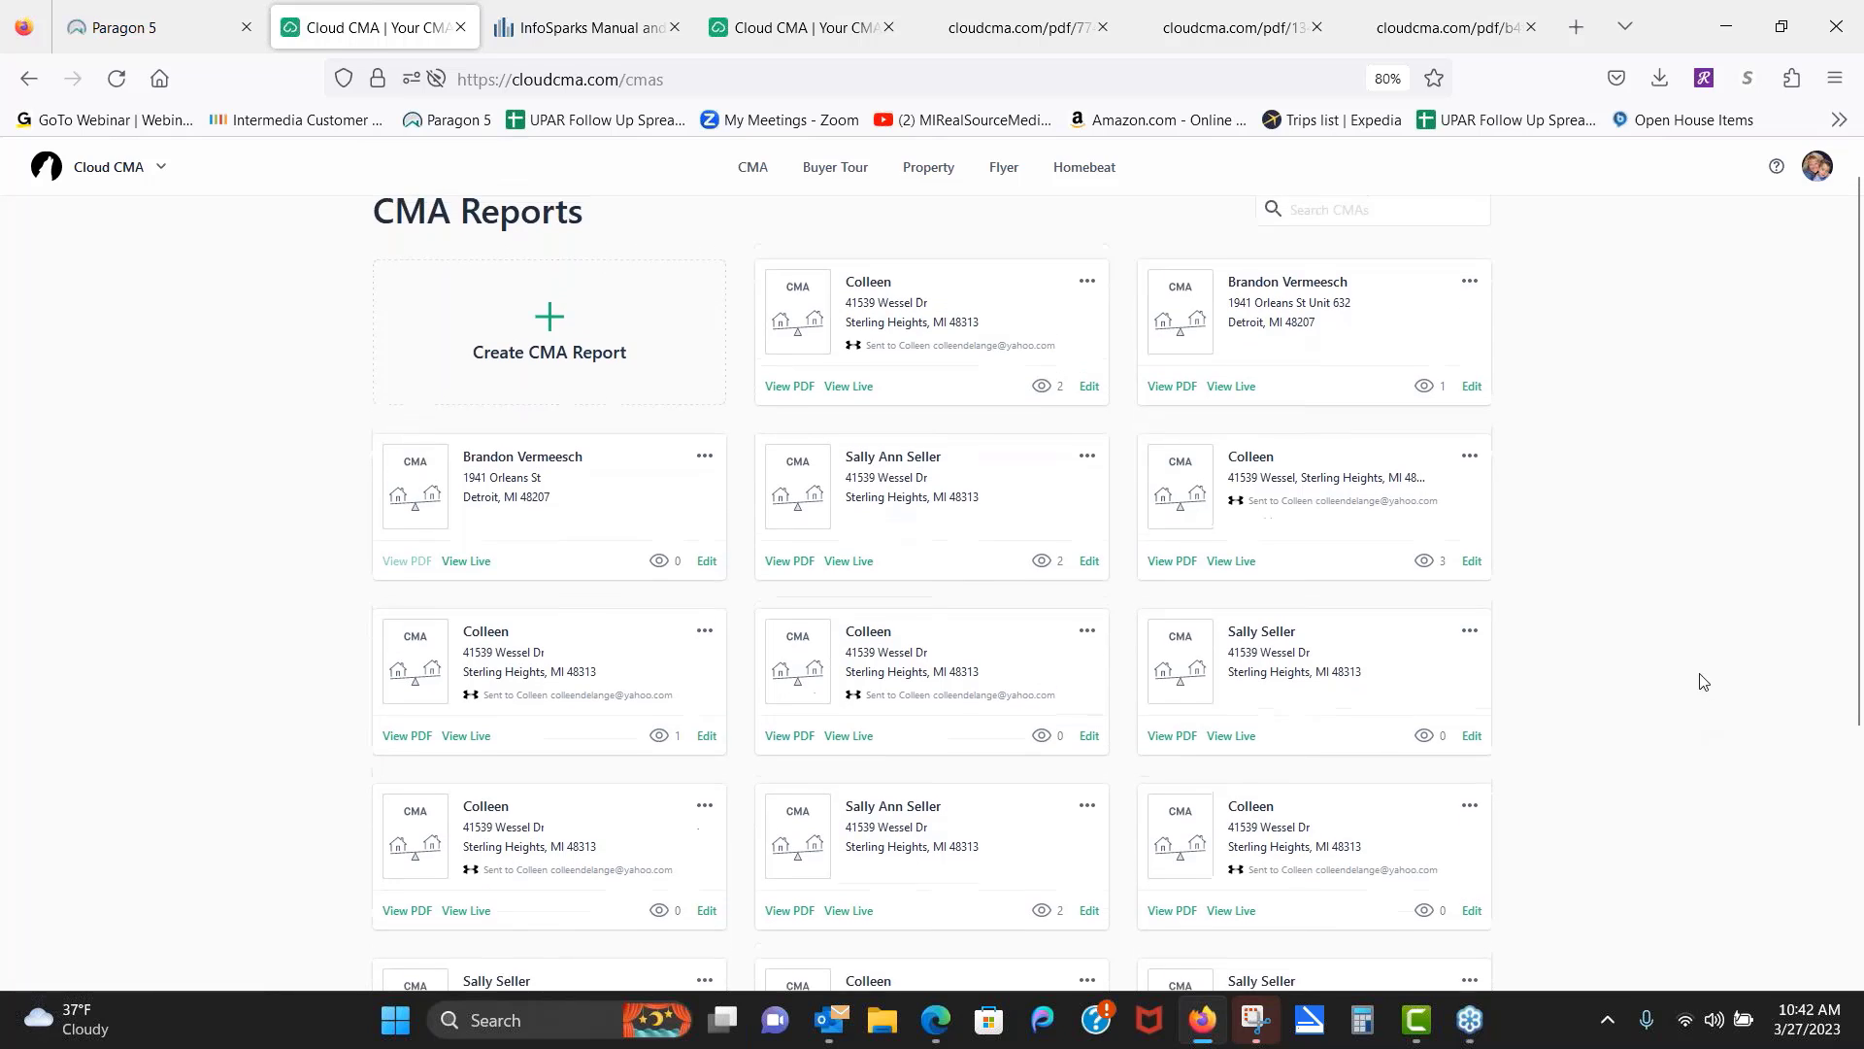
scroll(1694, 558, down, 5)
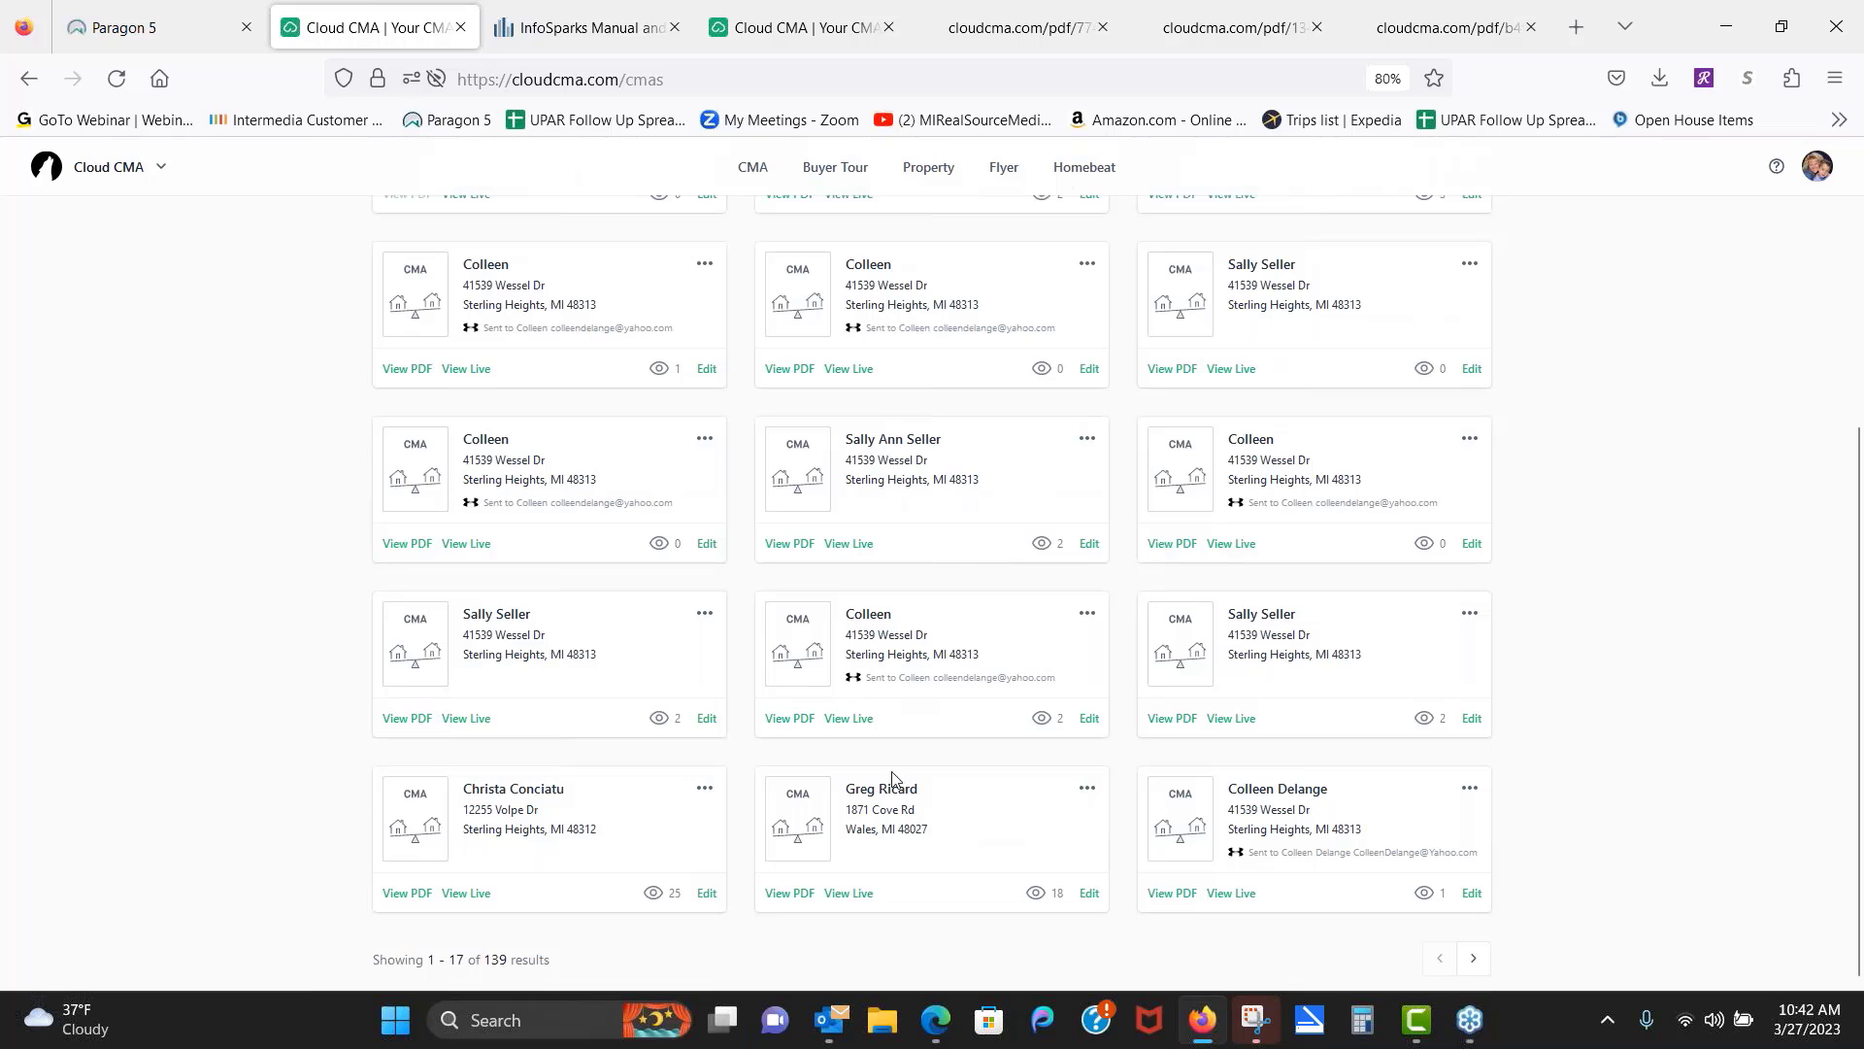
click(406, 891)
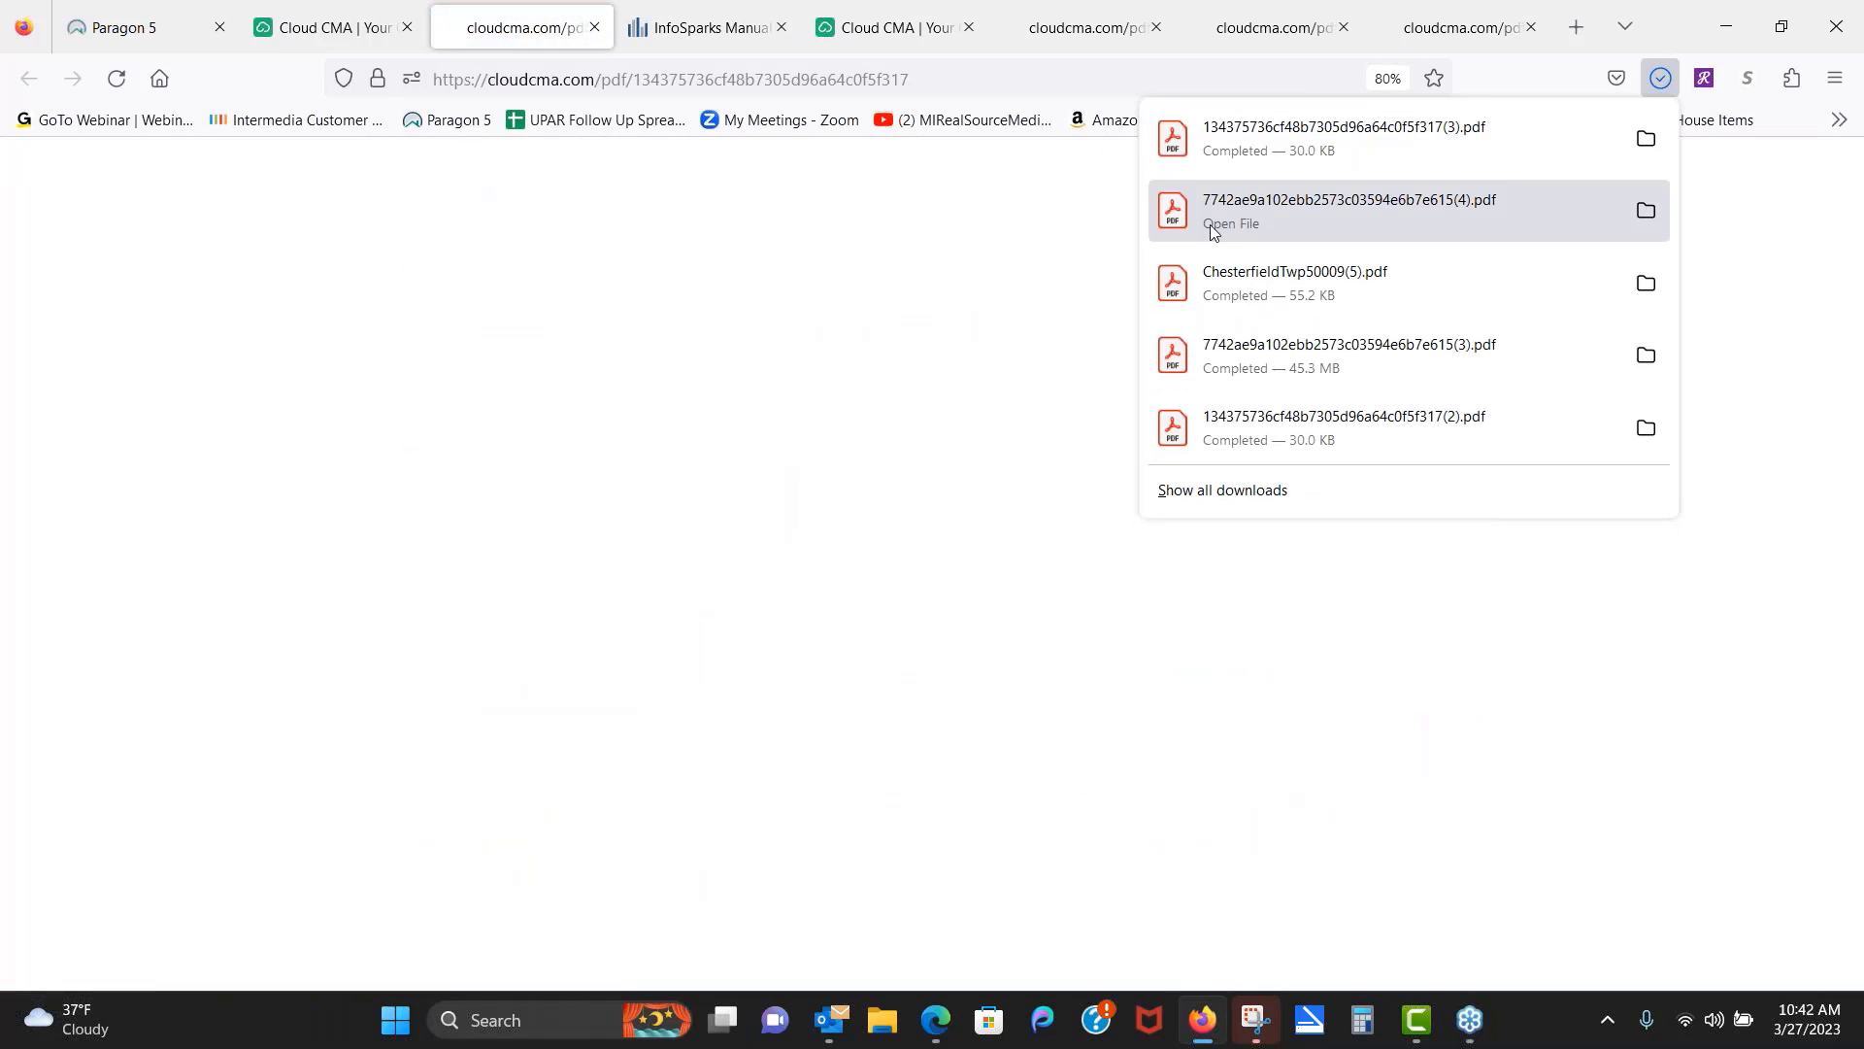
click(1255, 144)
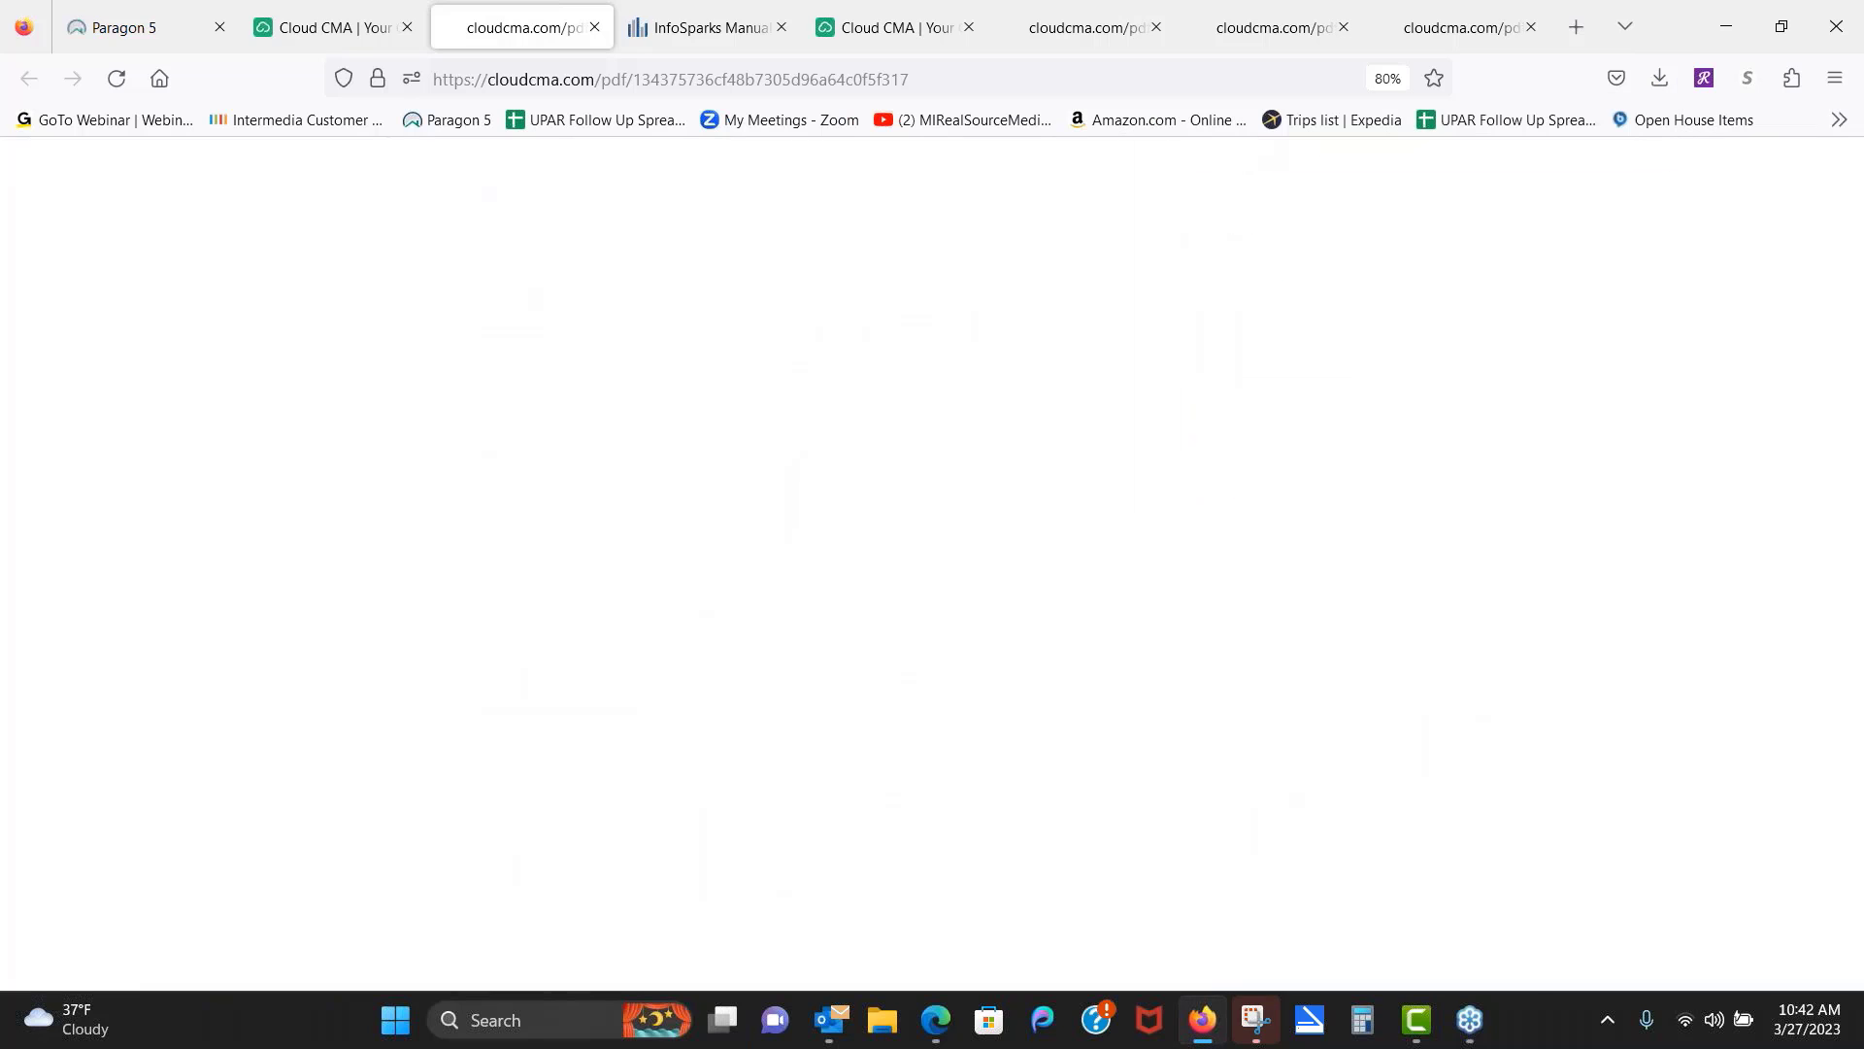
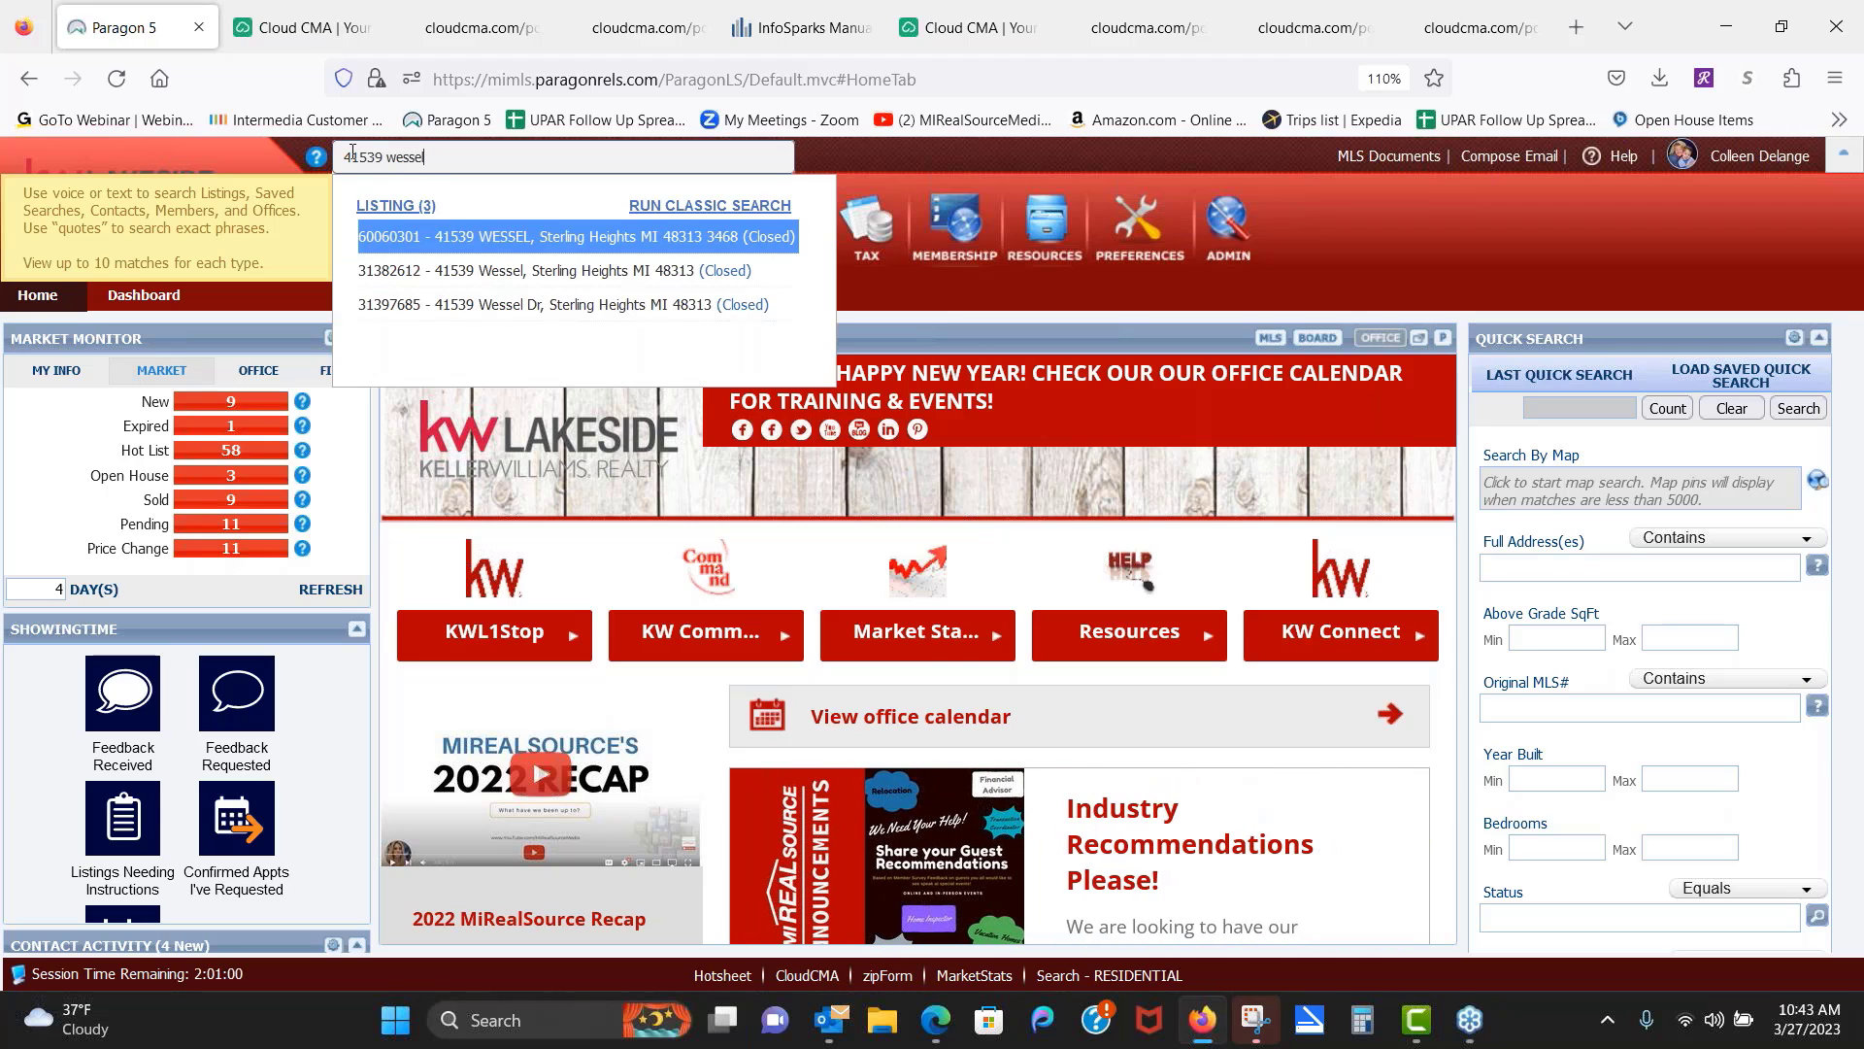
click(429, 304)
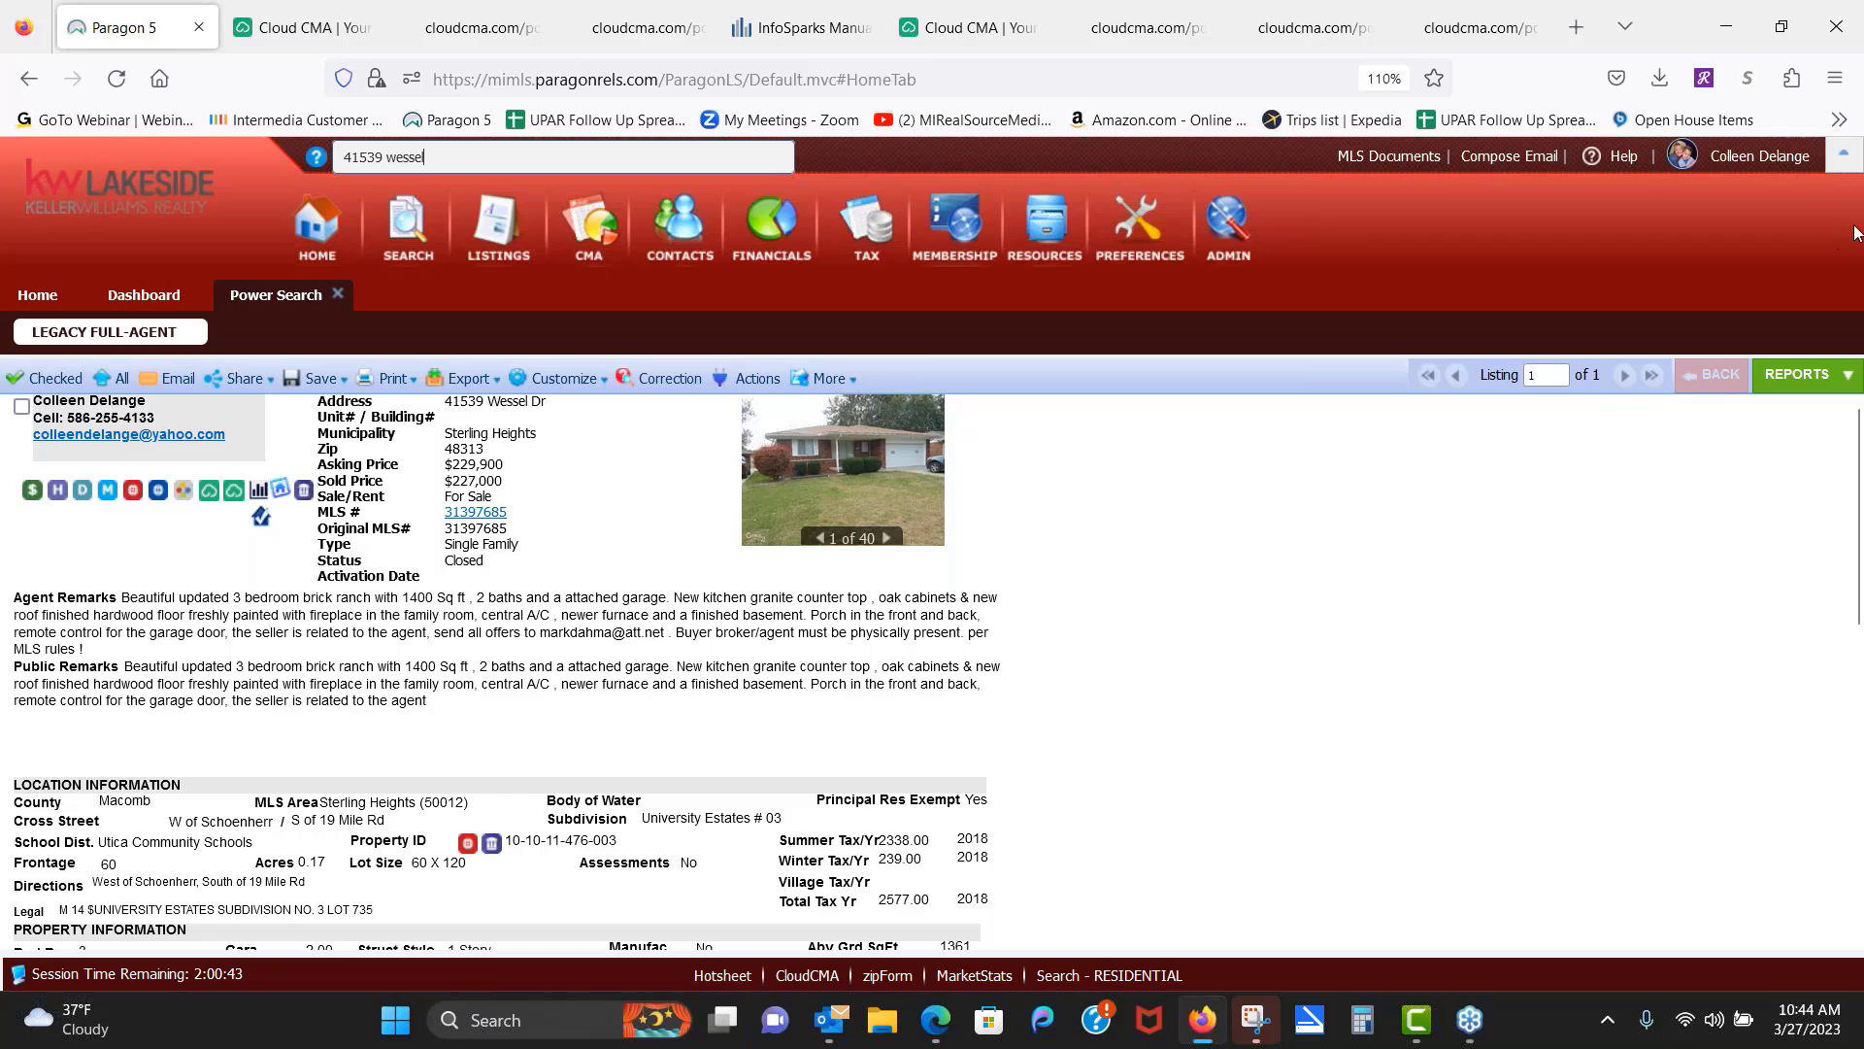
click(1854, 234)
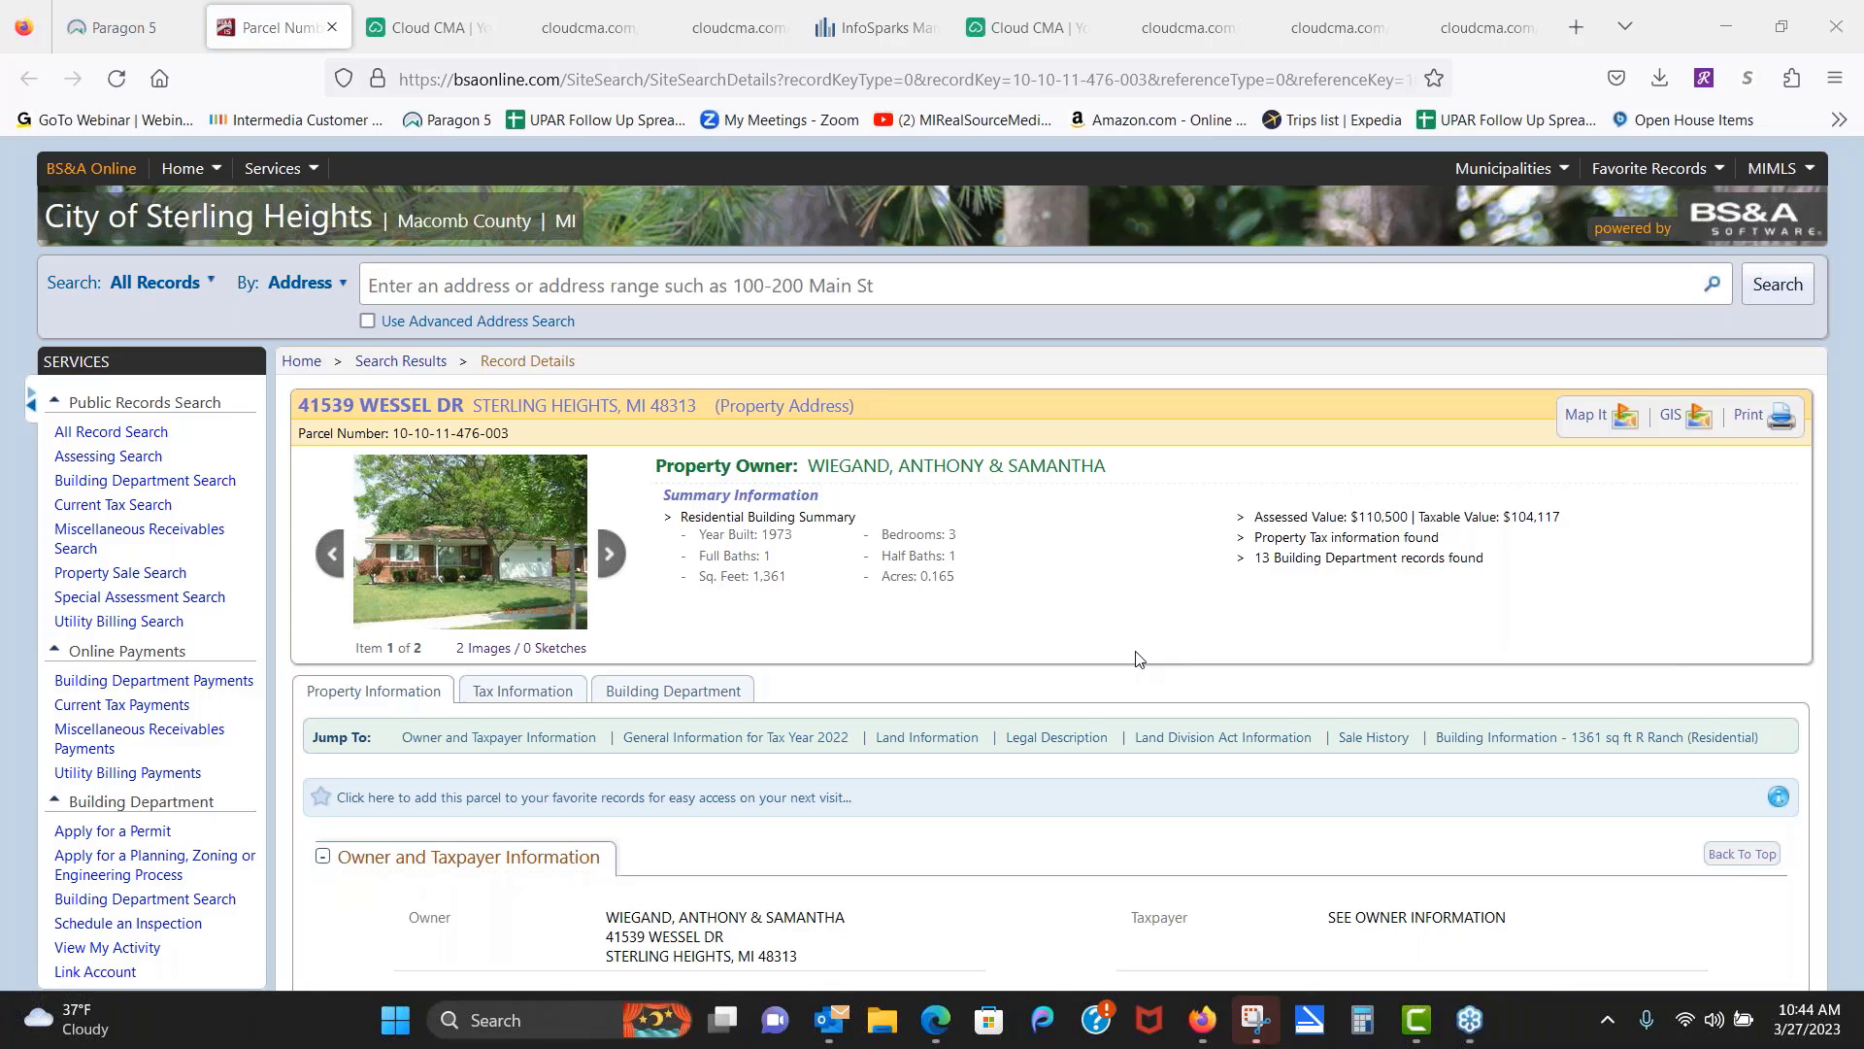
- Enlarge the first parcel photo, the 2006 brick ranch house with attached garage
click(480, 560)
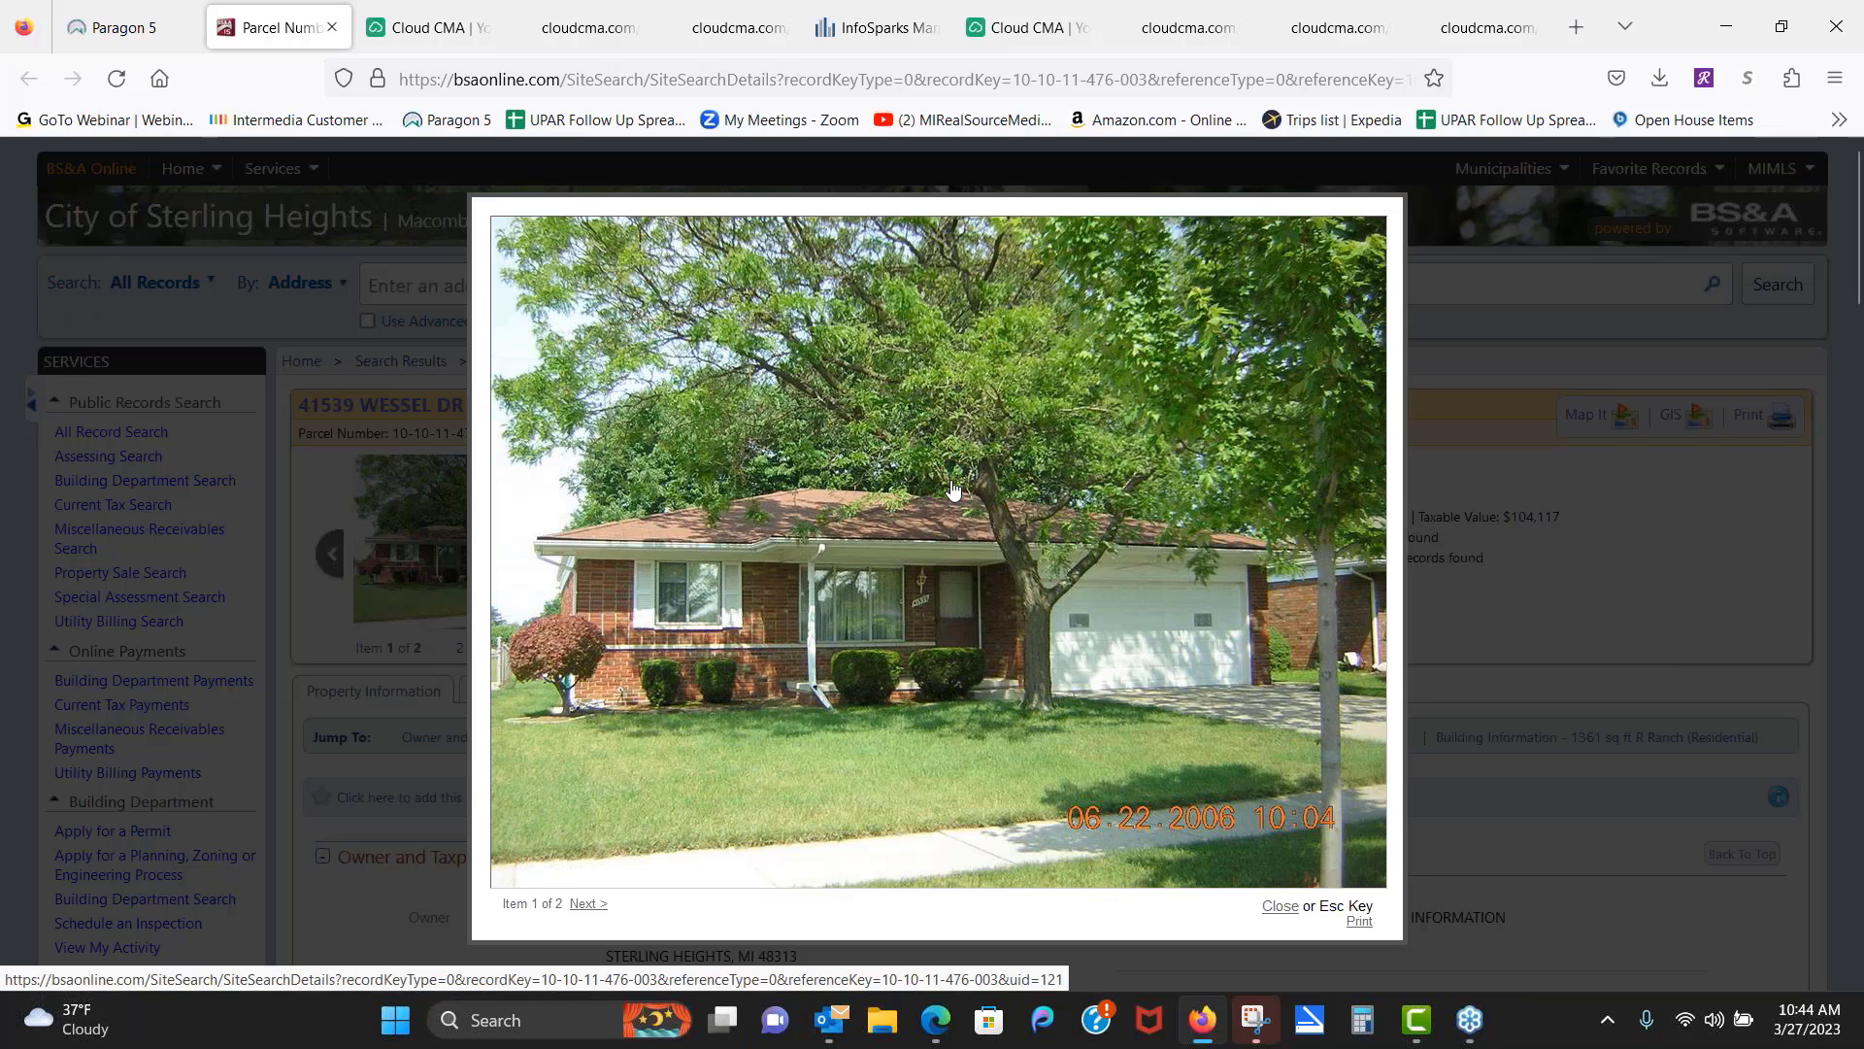
- Save the enlarged house photo to the Desktop as the JPEG 'Example 1'
right_click(865, 491)
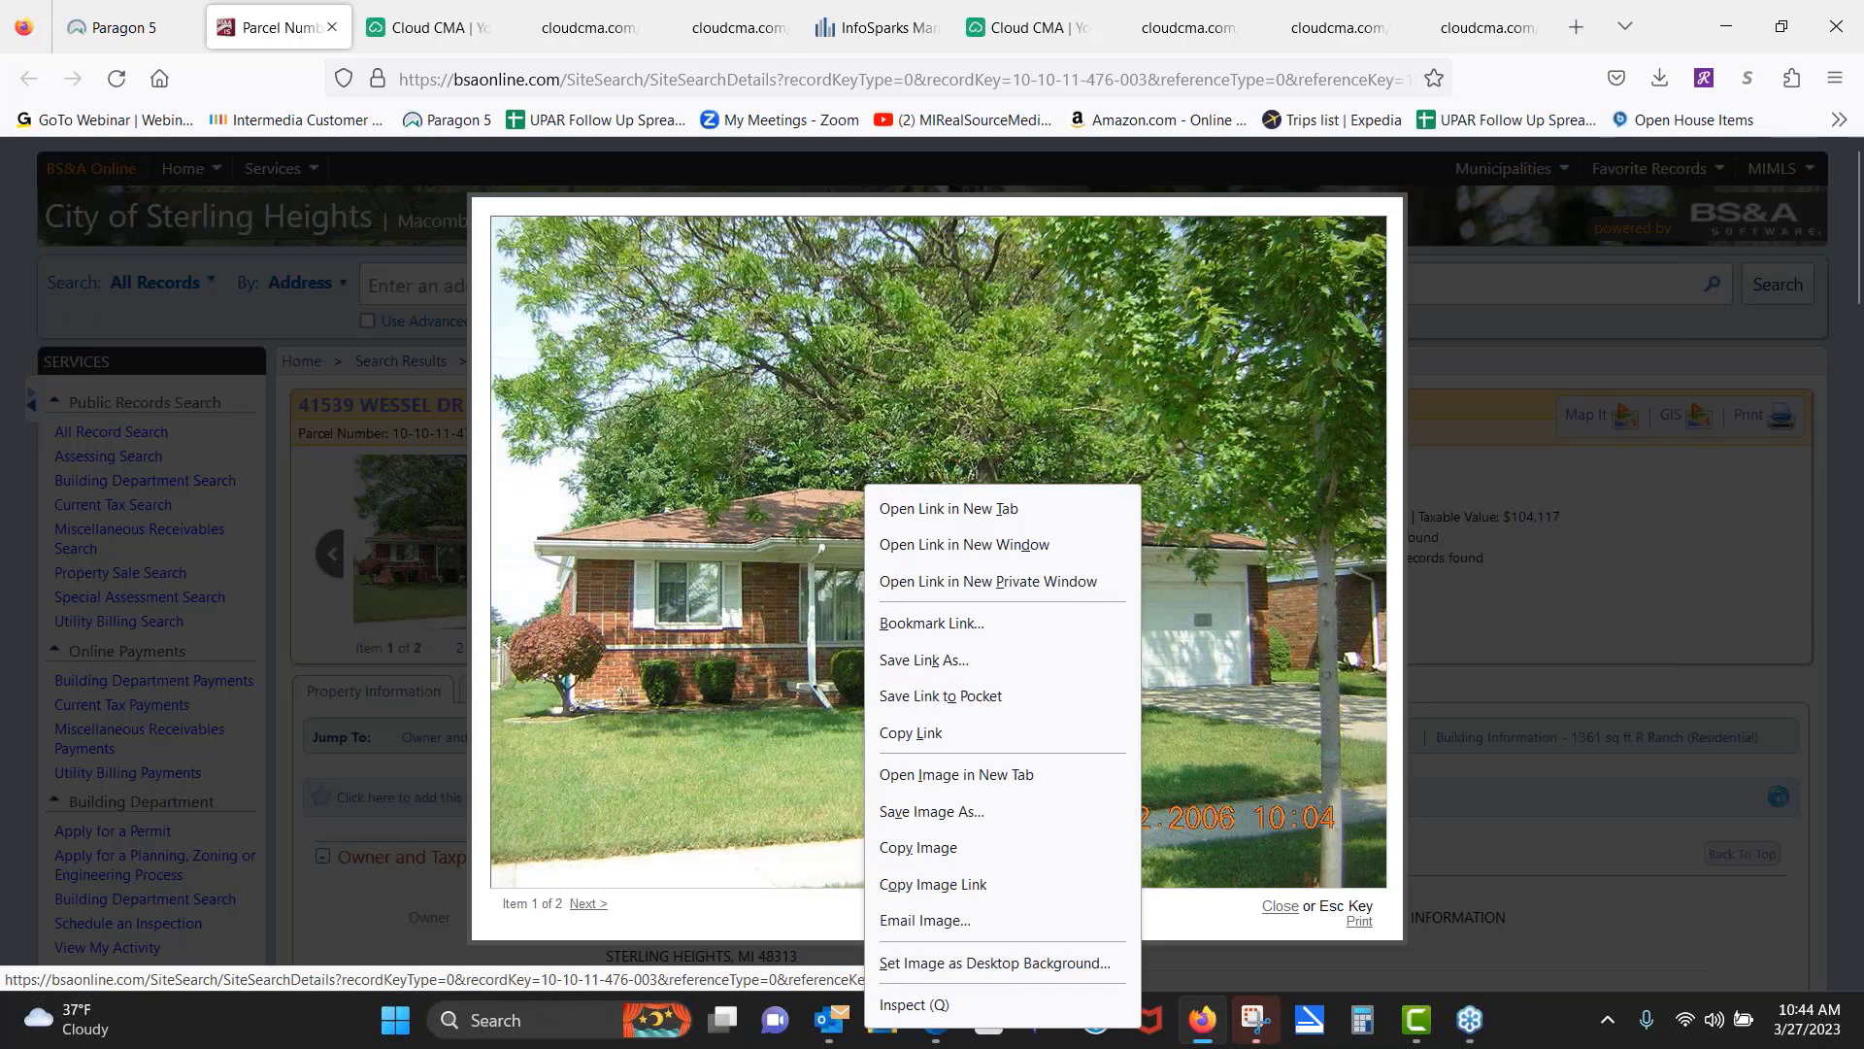
click(926, 814)
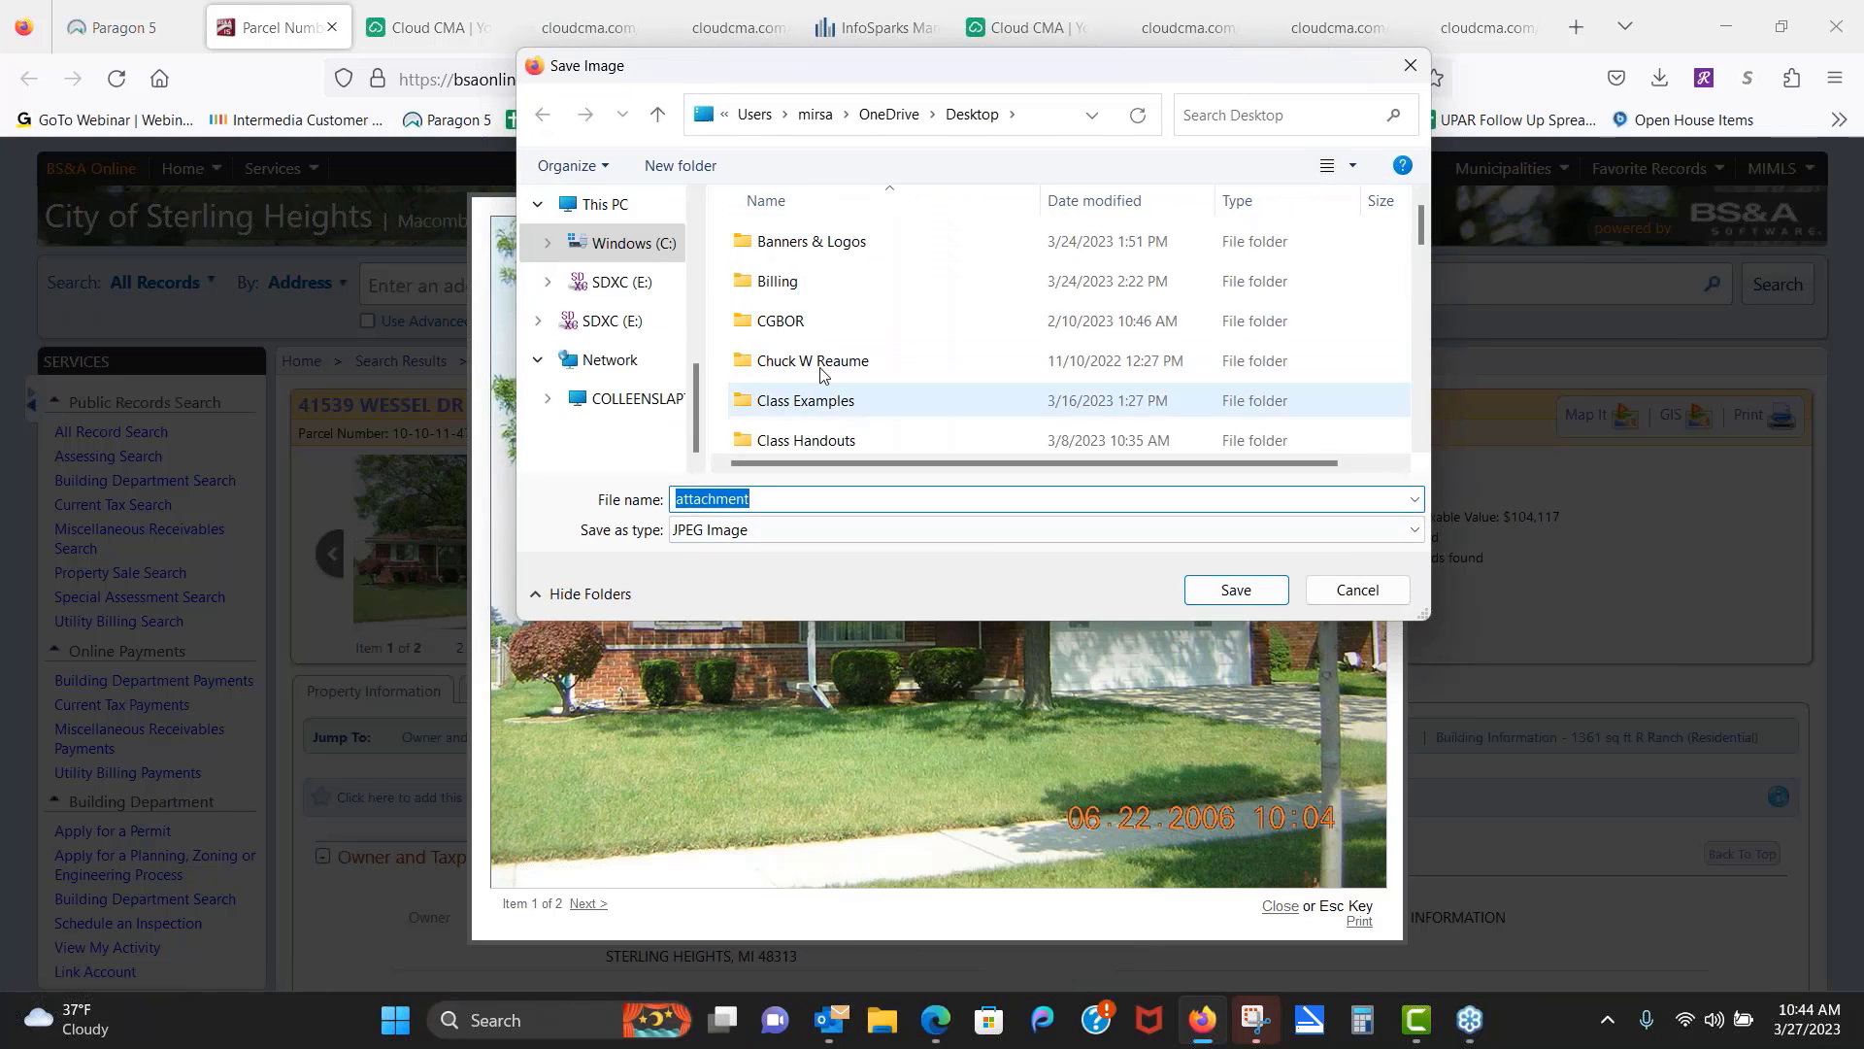
click(603, 204)
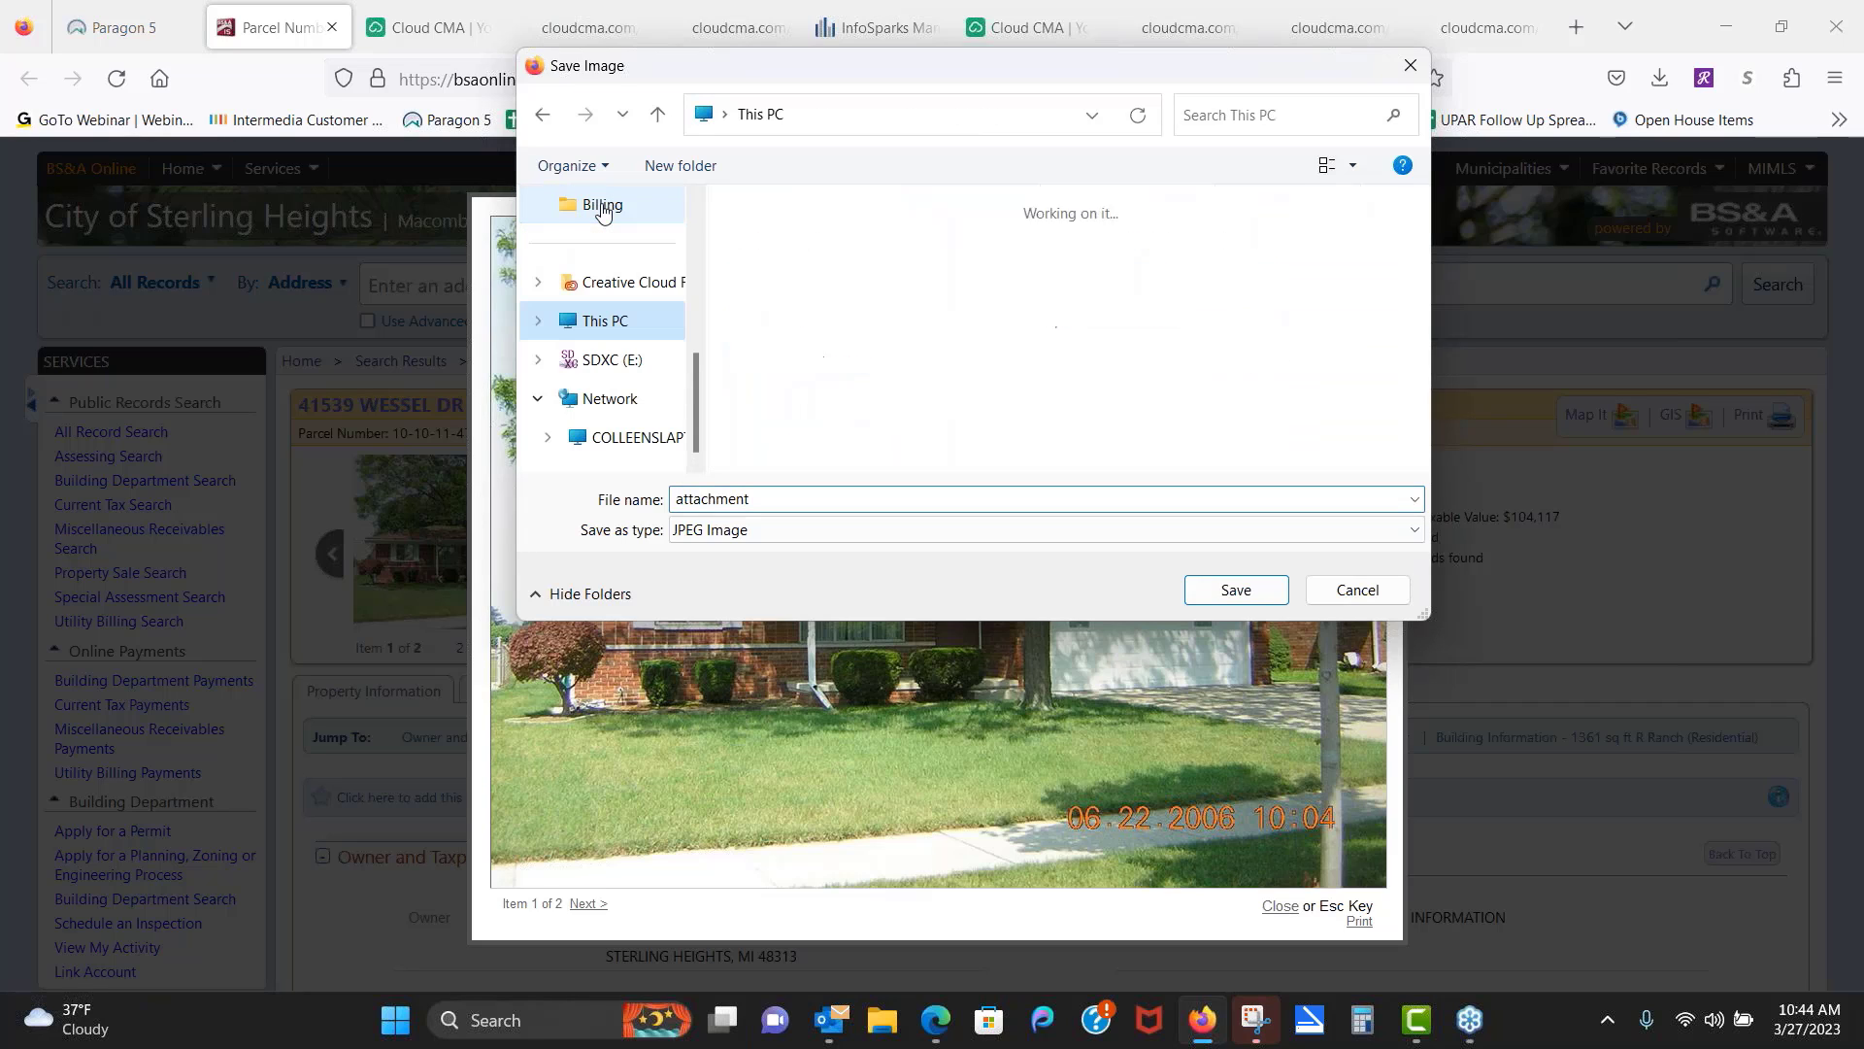
double_click(782, 254)
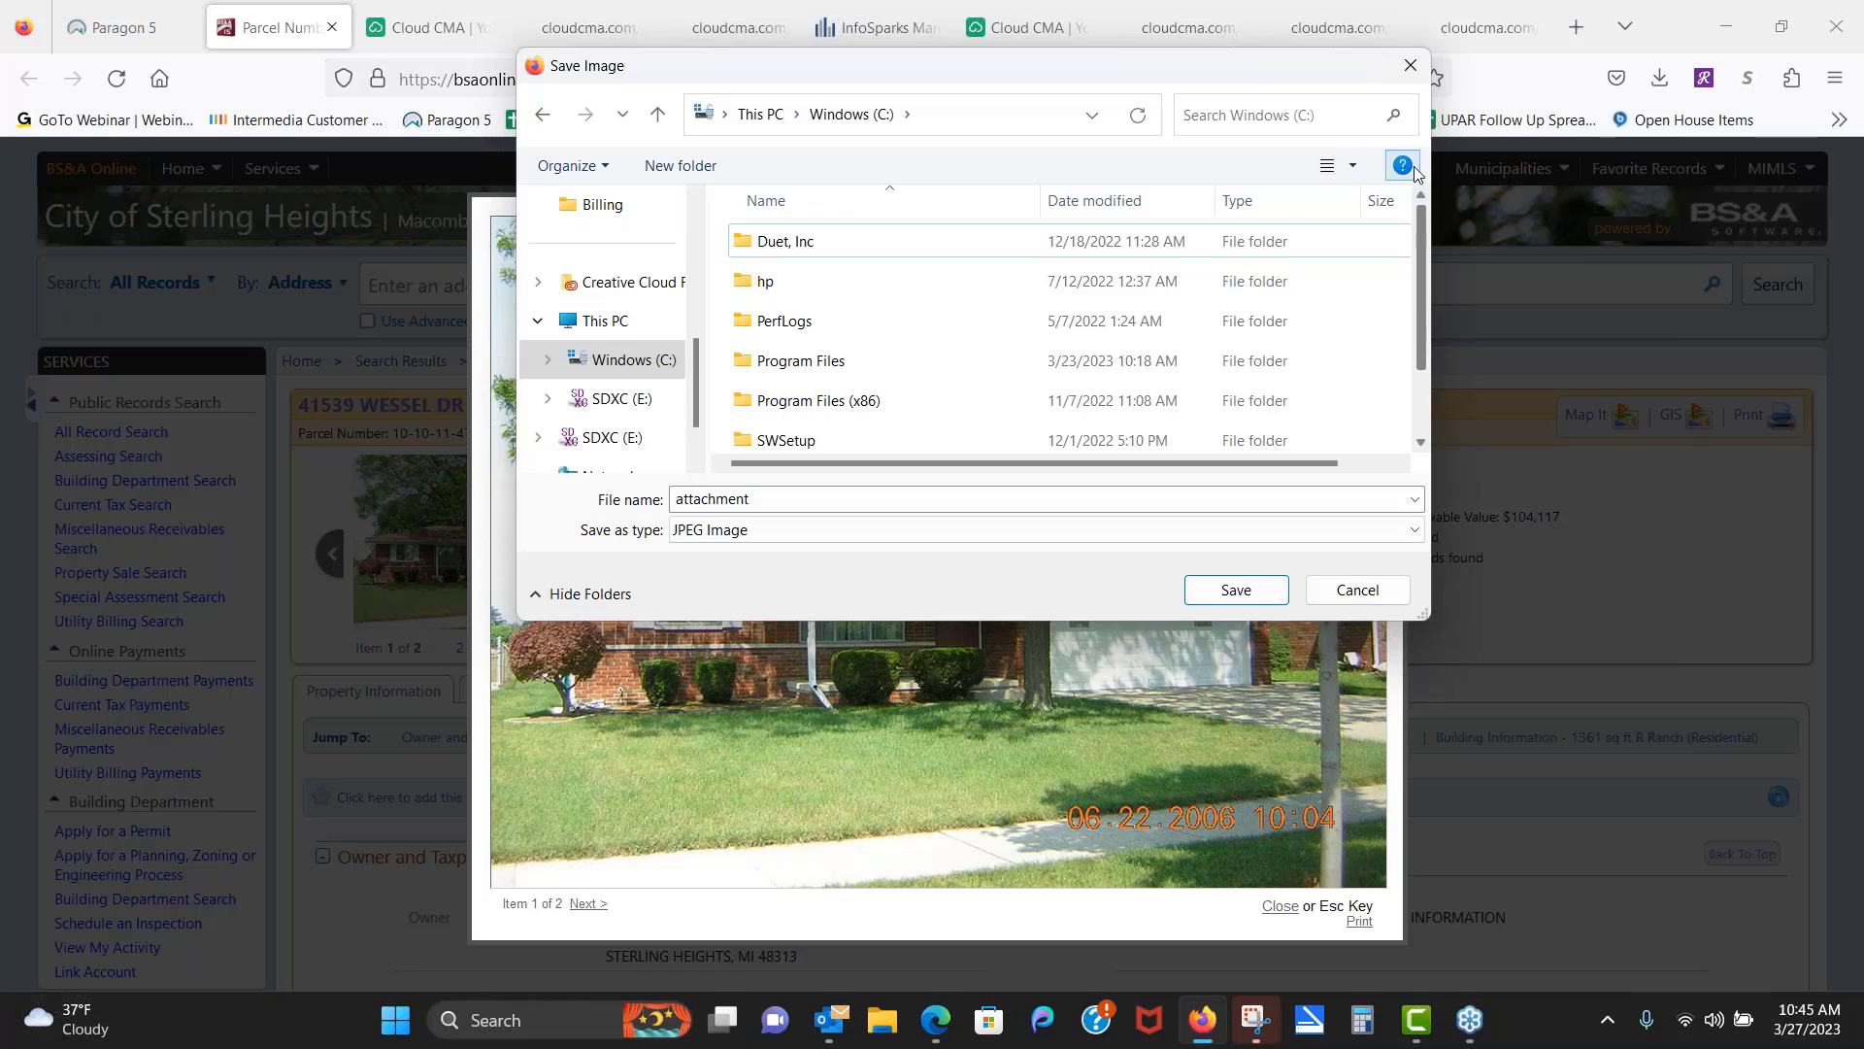
drag(693, 358, 692, 222)
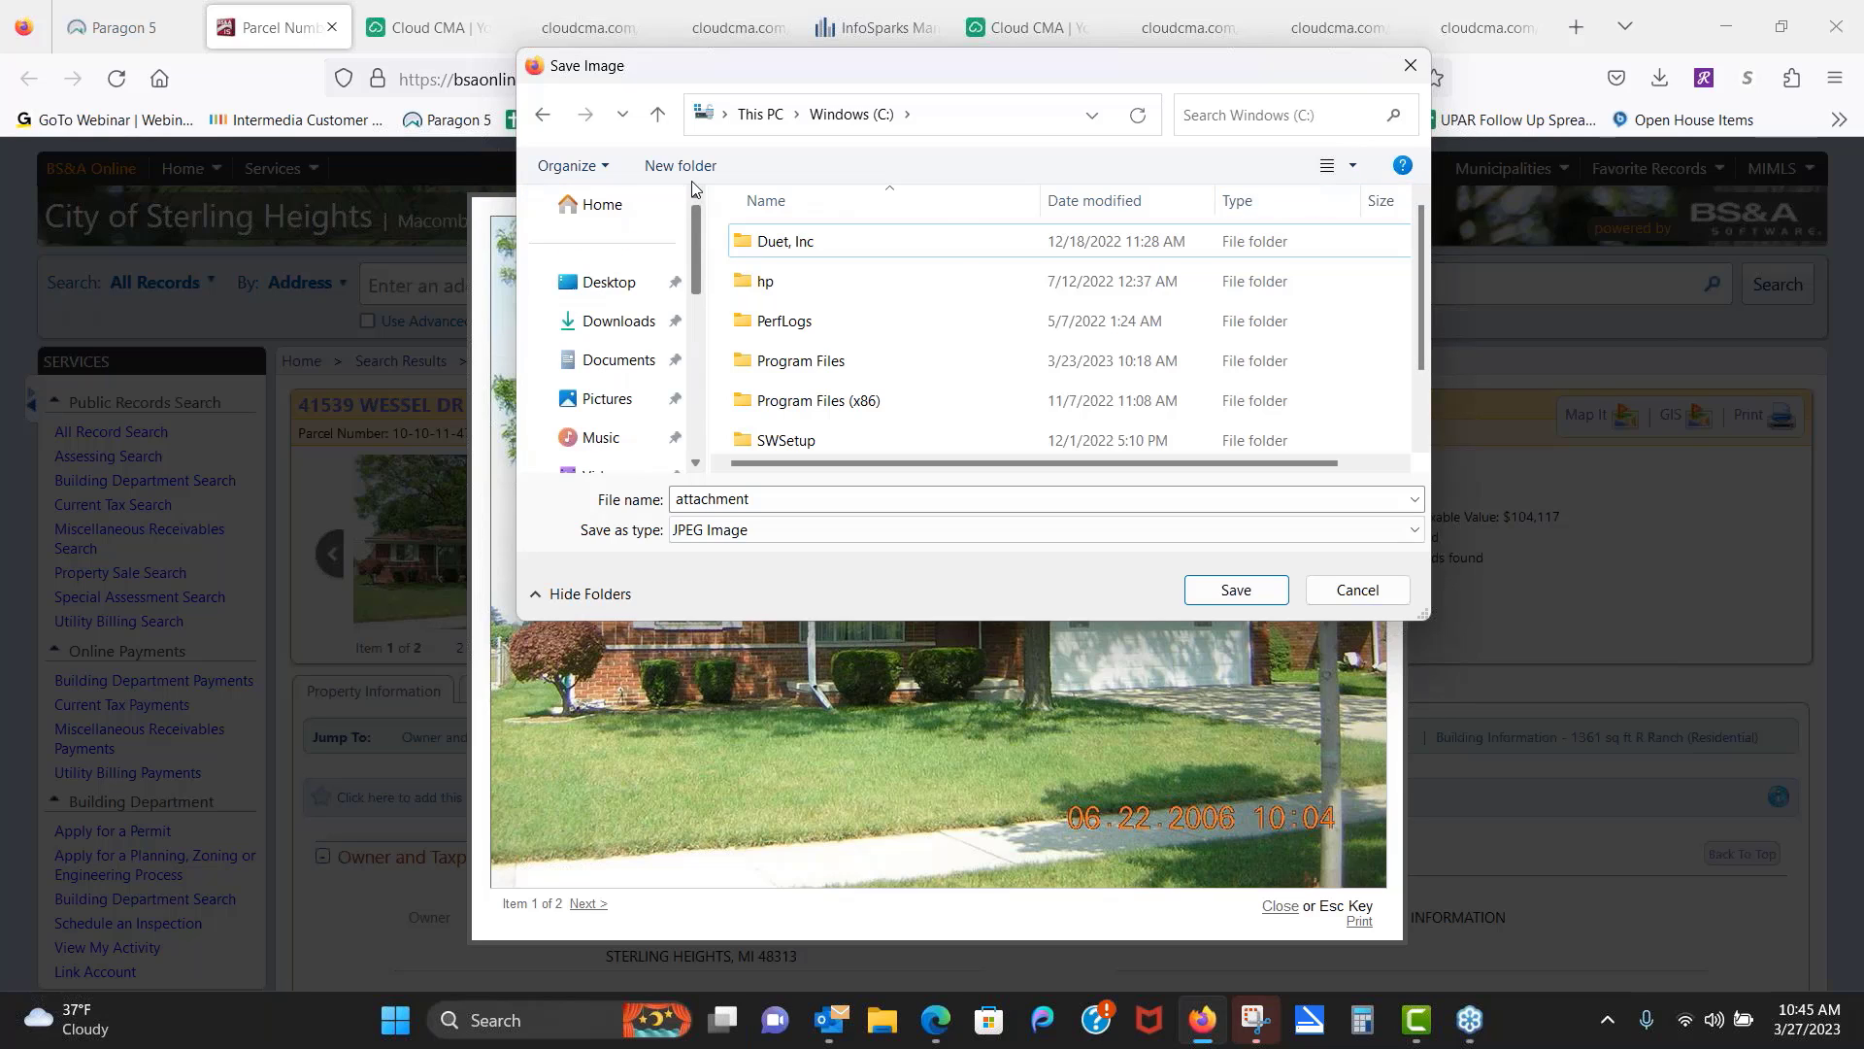
click(596, 217)
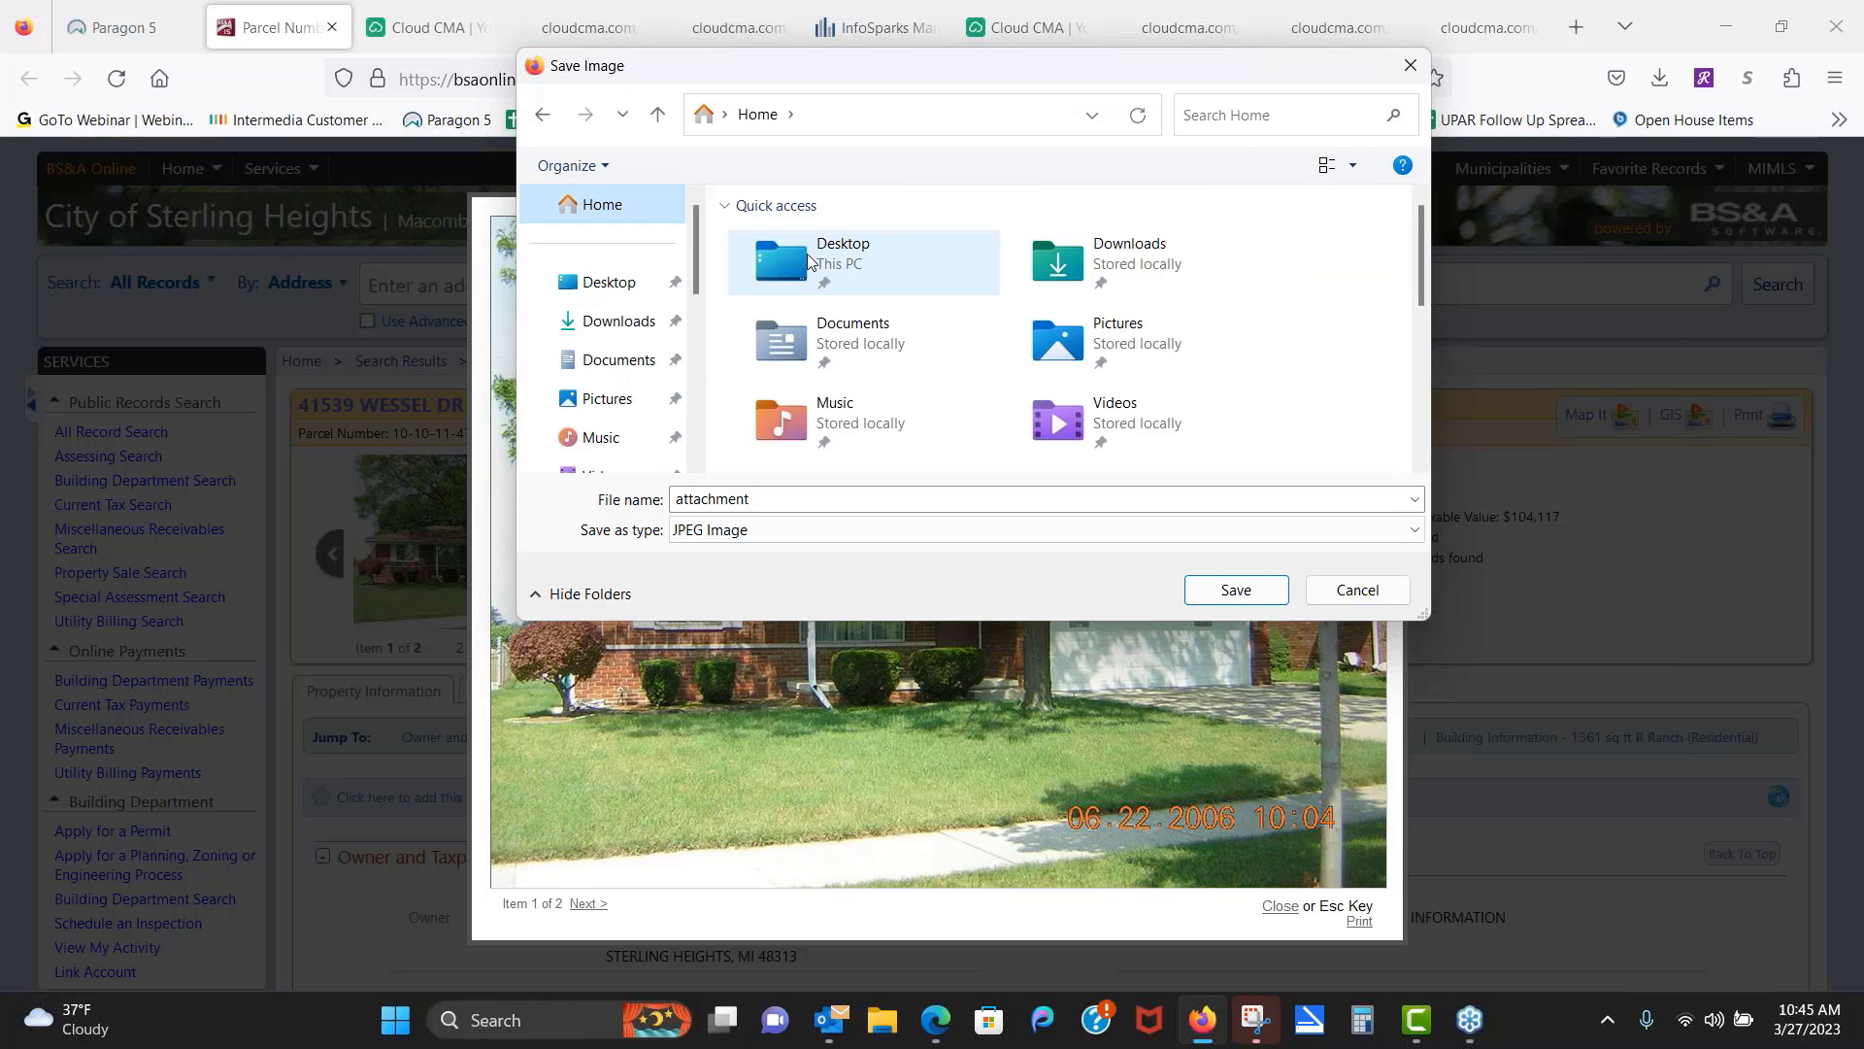
double_click(807, 254)
double_click(779, 496)
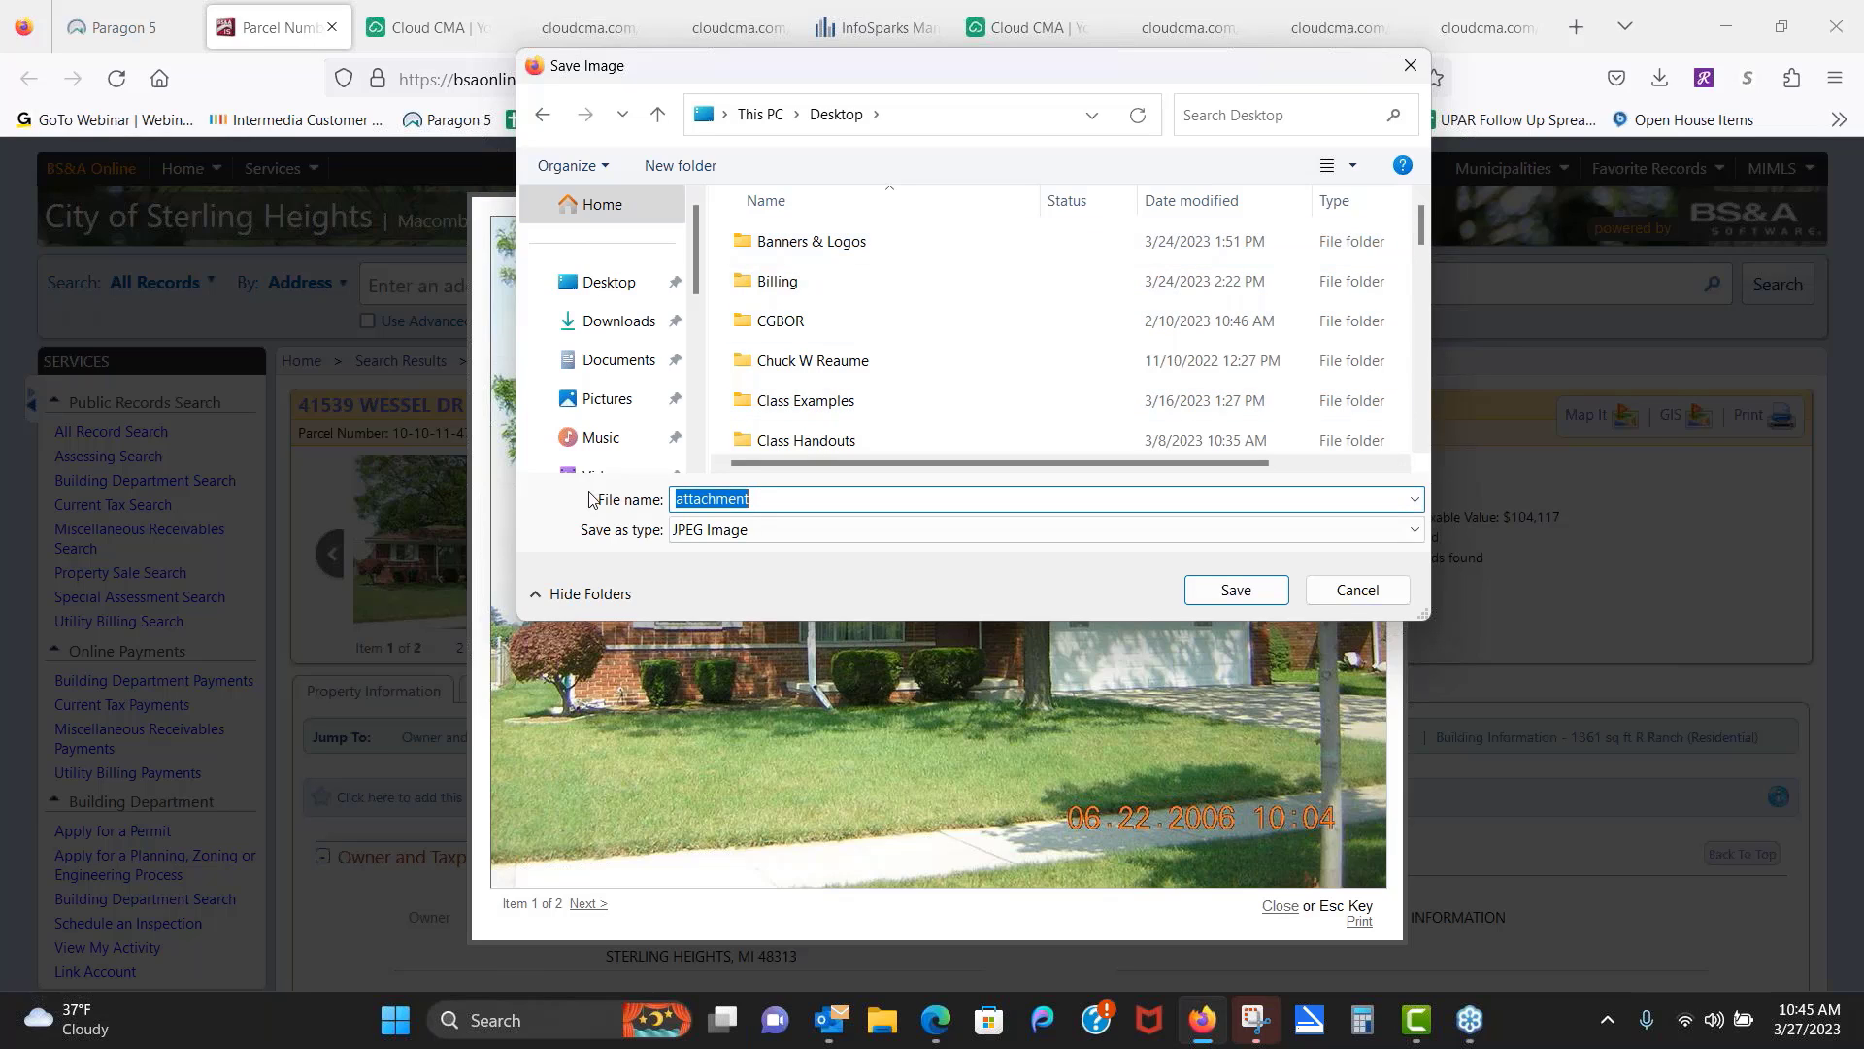
text(Example 1)
click(1250, 607)
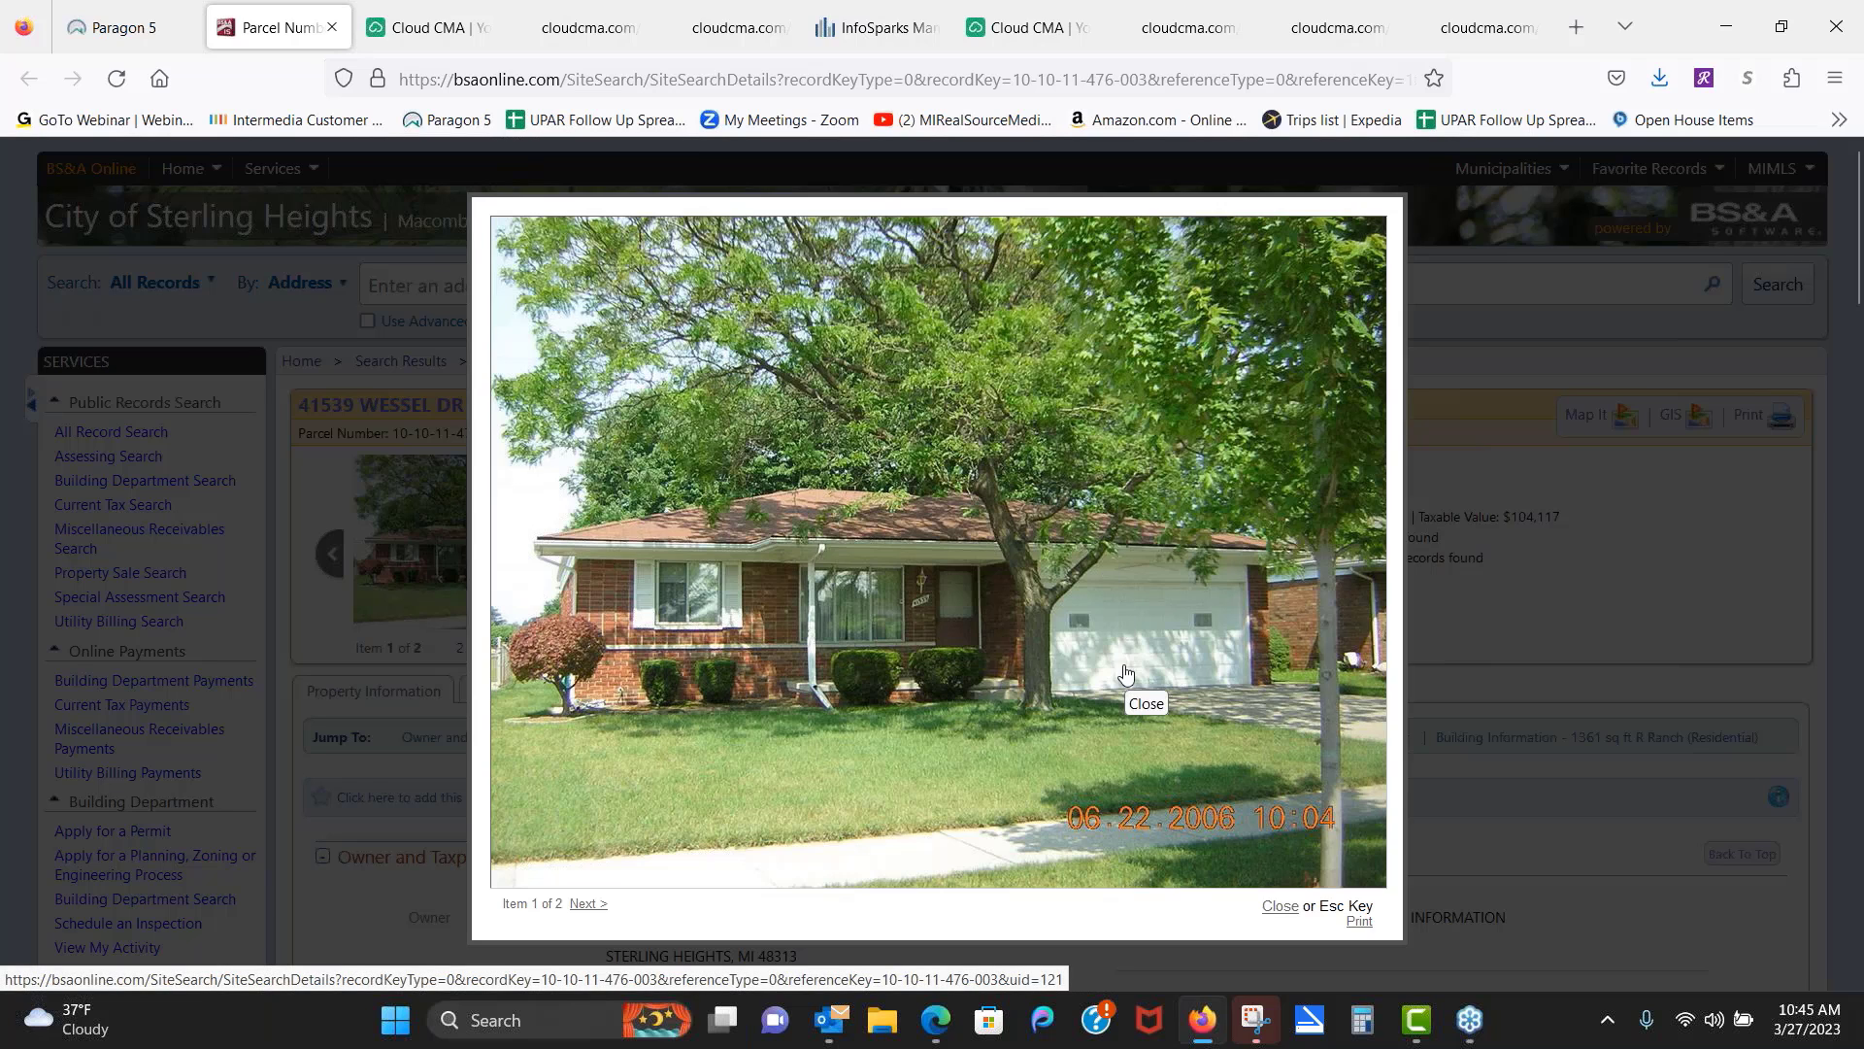
right_click(1276, 907)
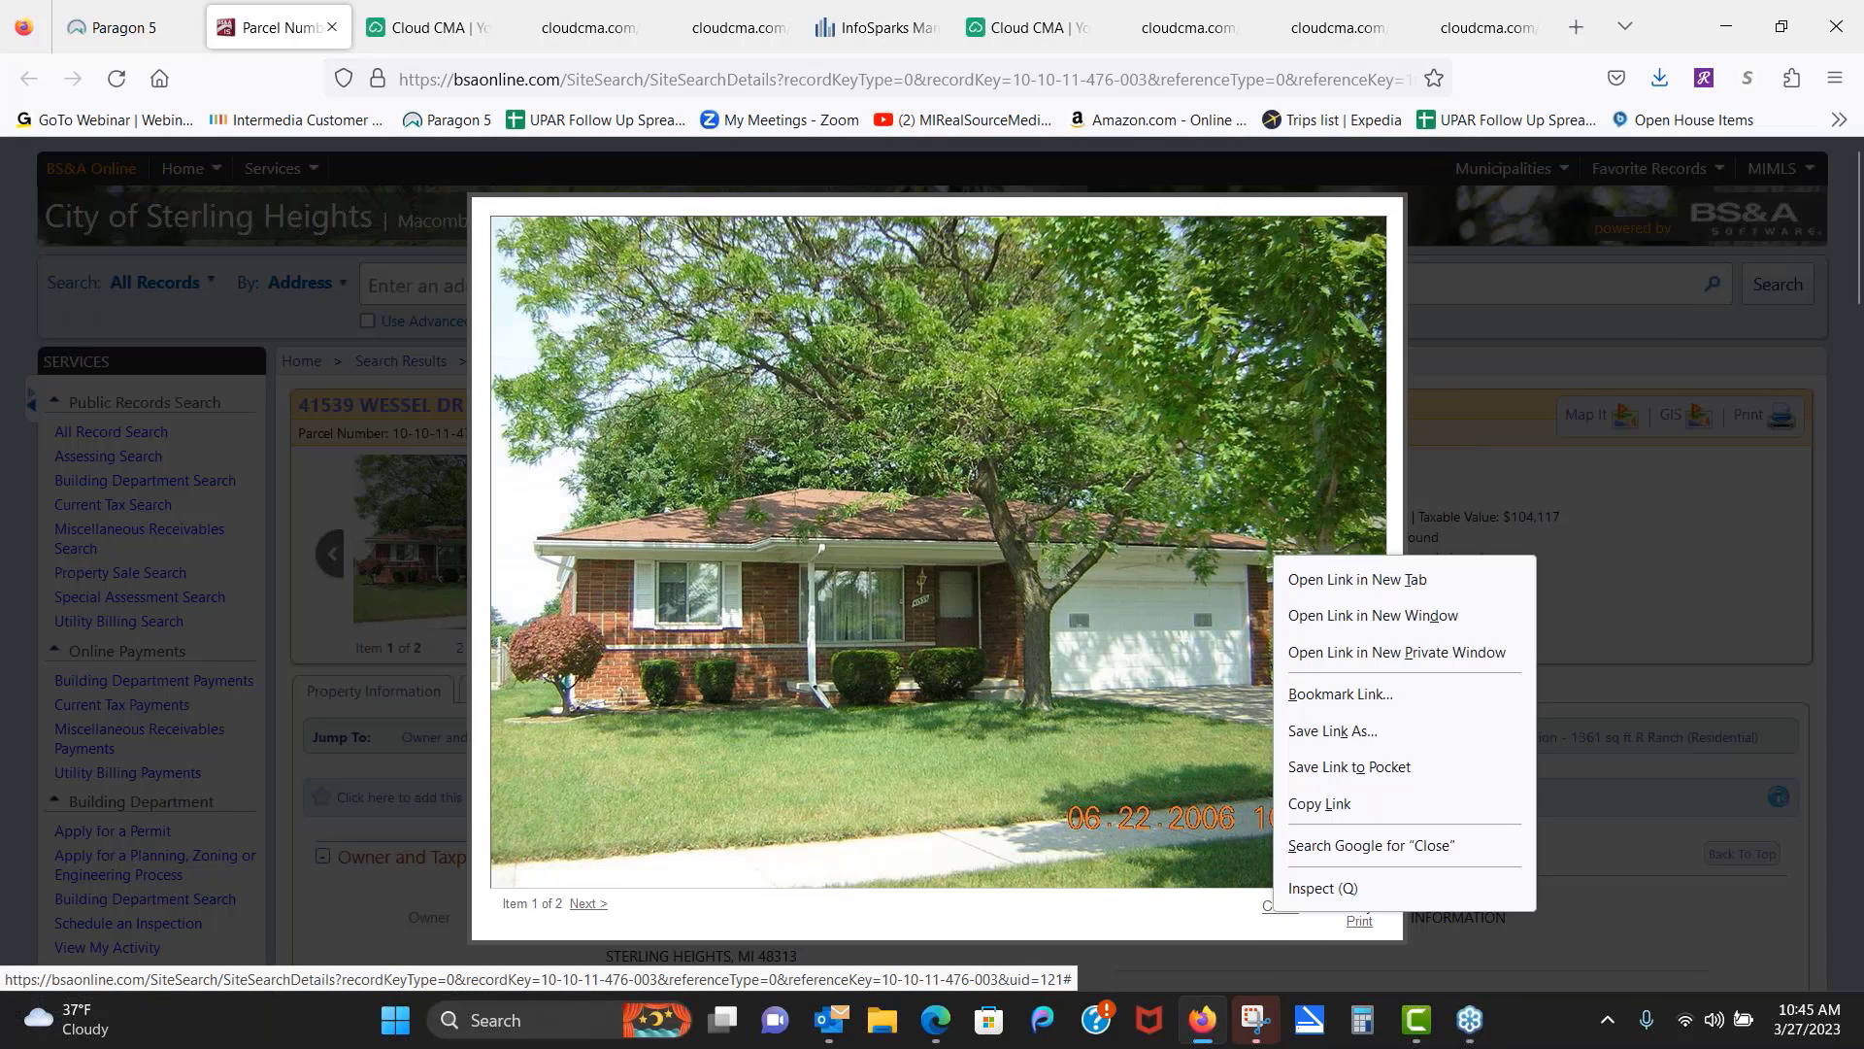
- Close the photo and review Tax Information, showing 2018–2022 taxes paid and $0.00 due
click(1278, 910)
click(1278, 906)
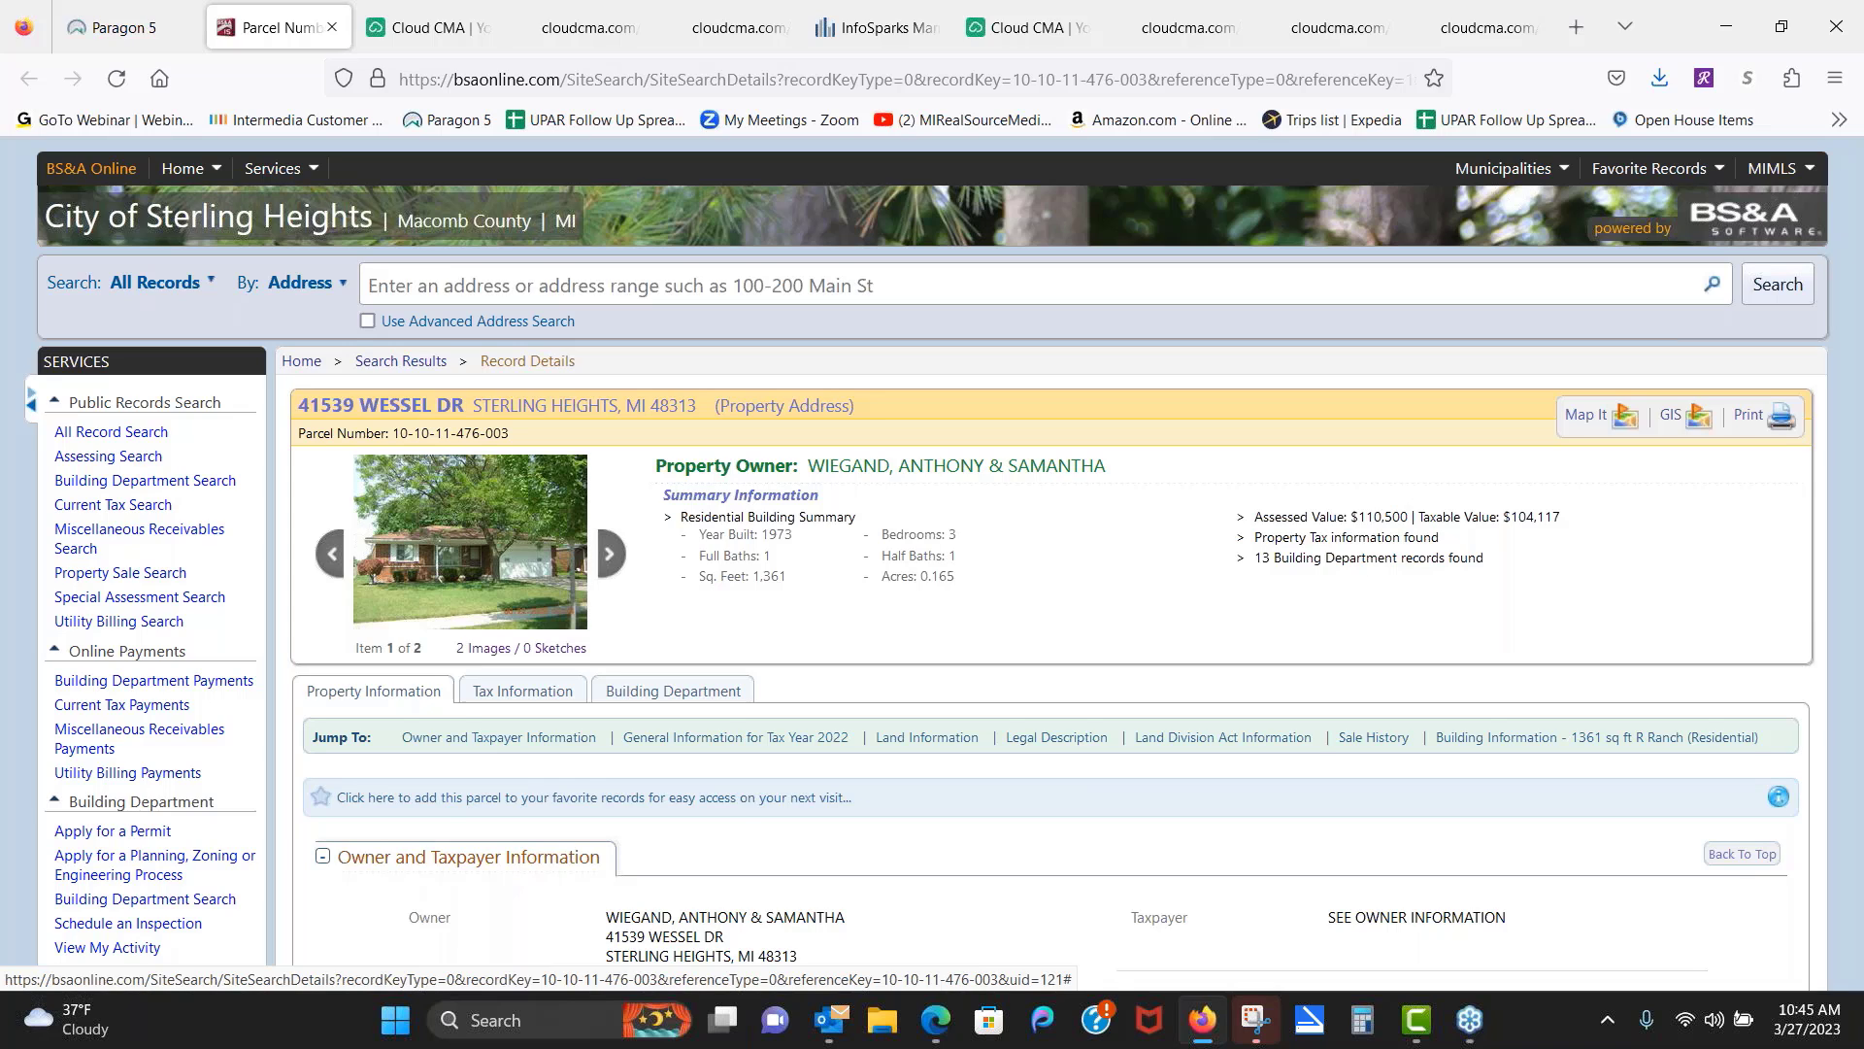
click(544, 692)
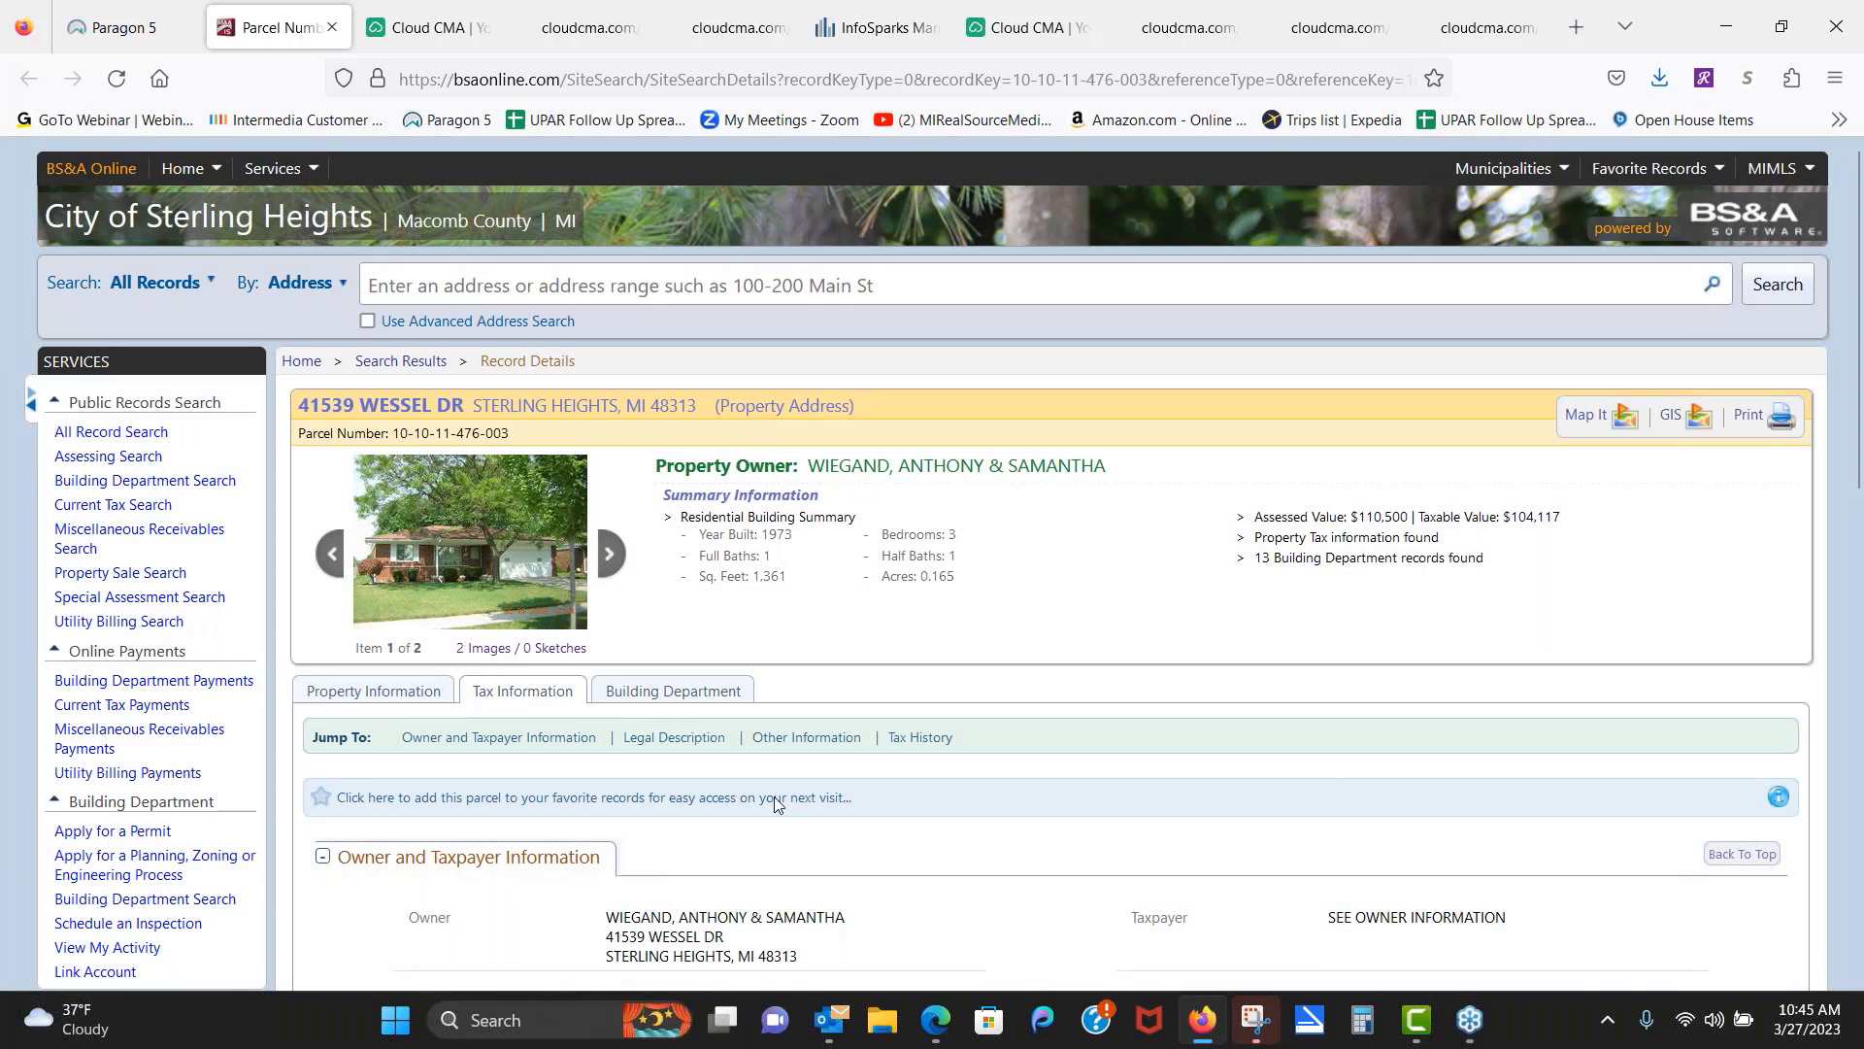
scroll(730, 414, down, 4)
scroll(730, 414, down, 4)
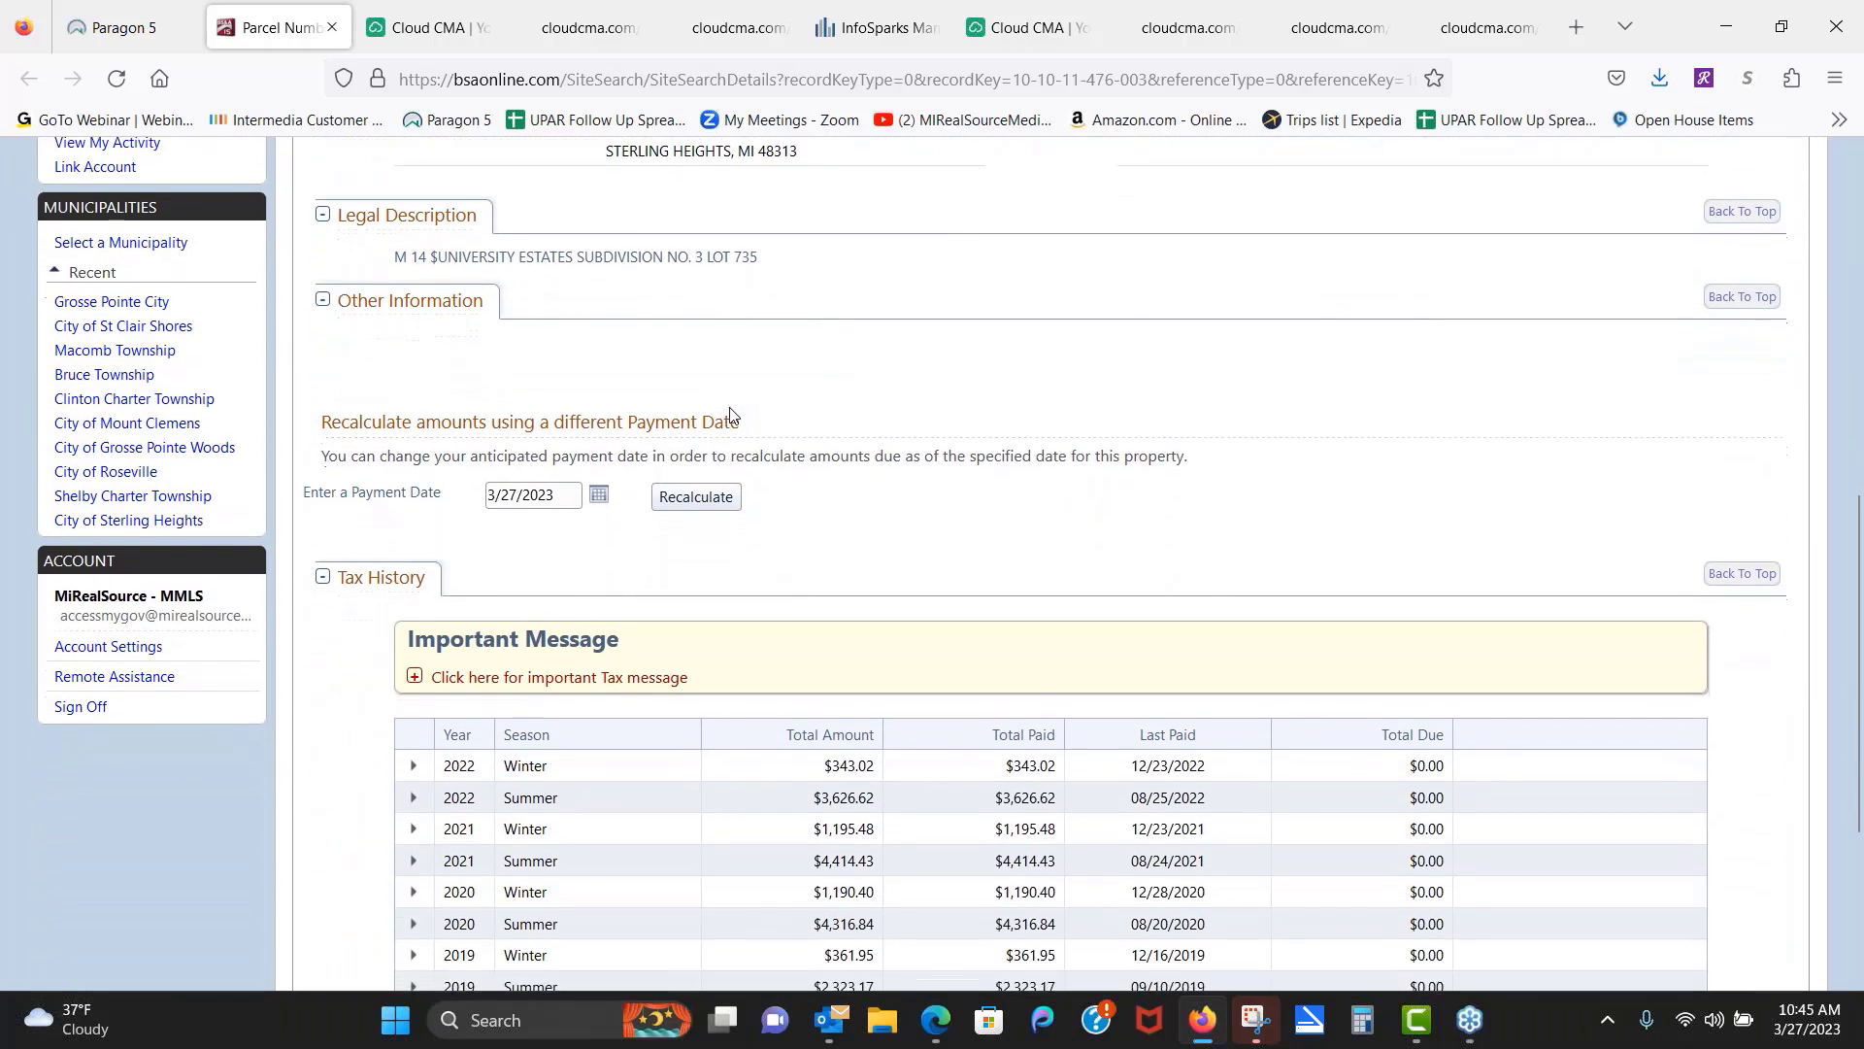
scroll(633, 786, down, 2)
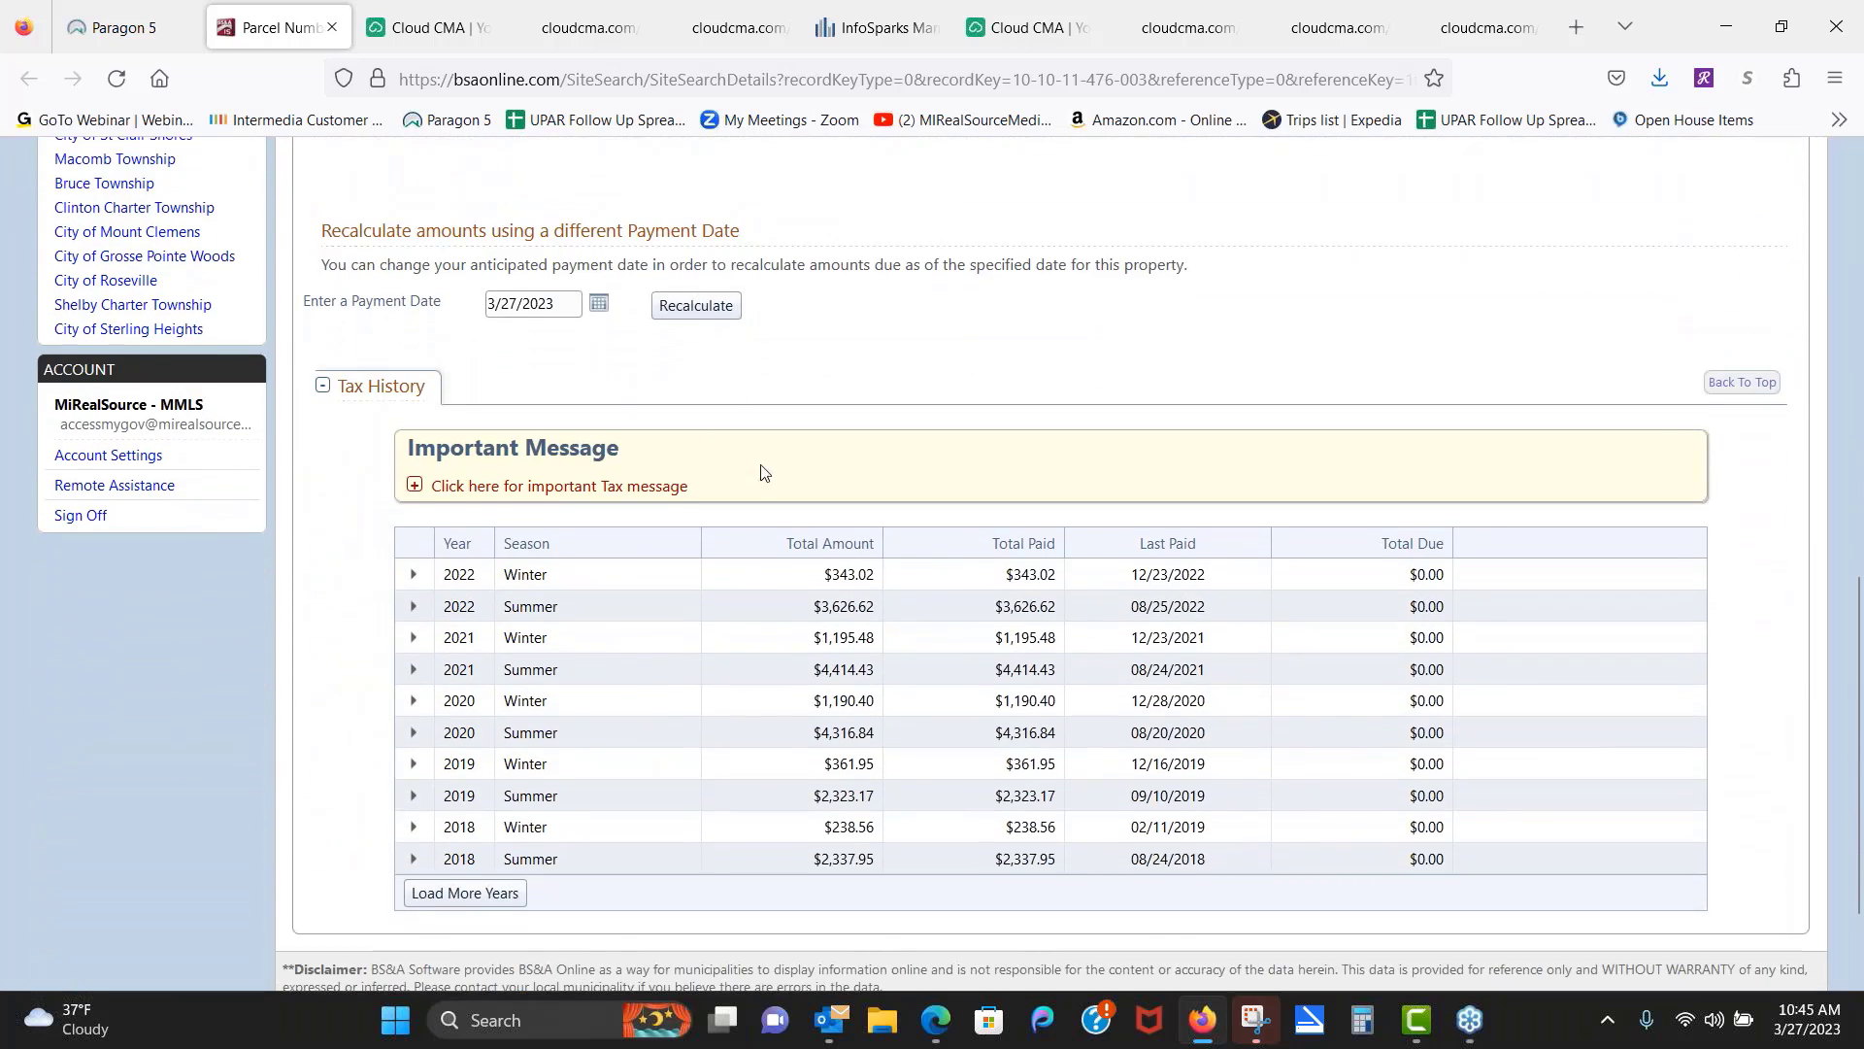
scroll(766, 588, up, 12)
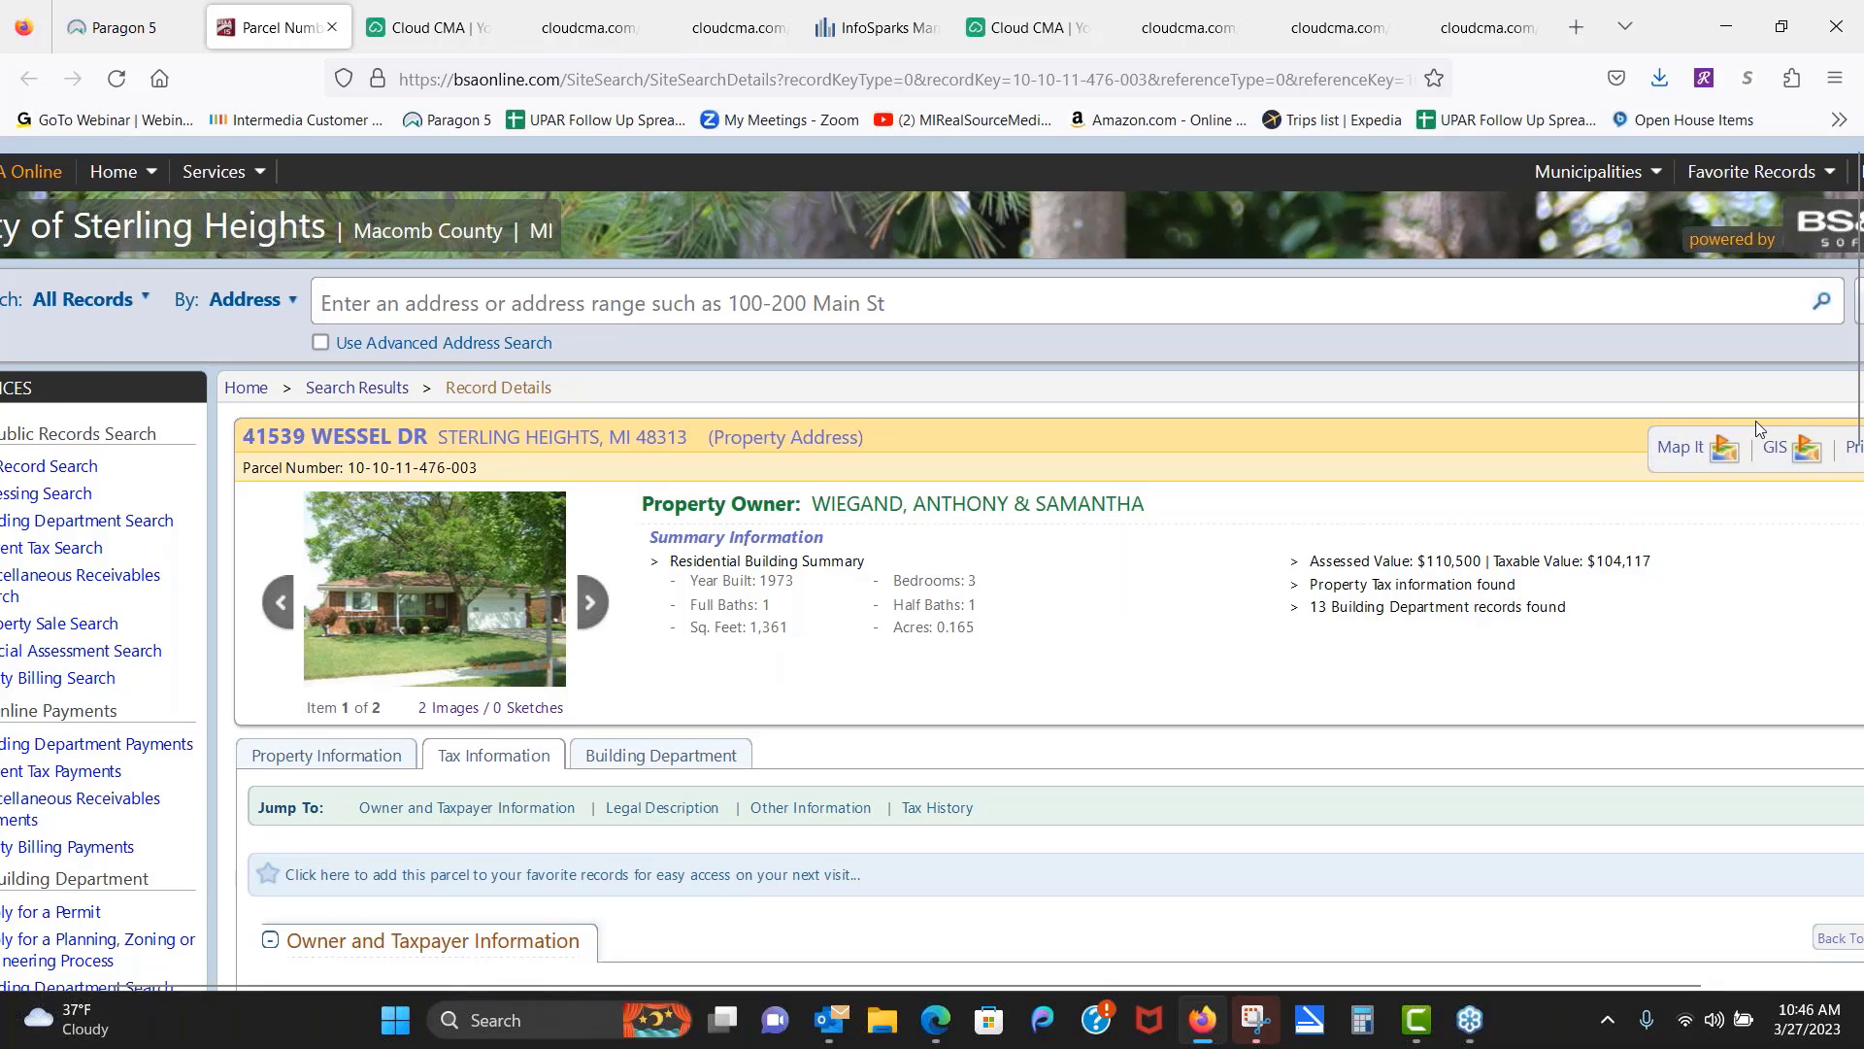
- Print the parcel record with a PDF printer as the destination
click(1848, 462)
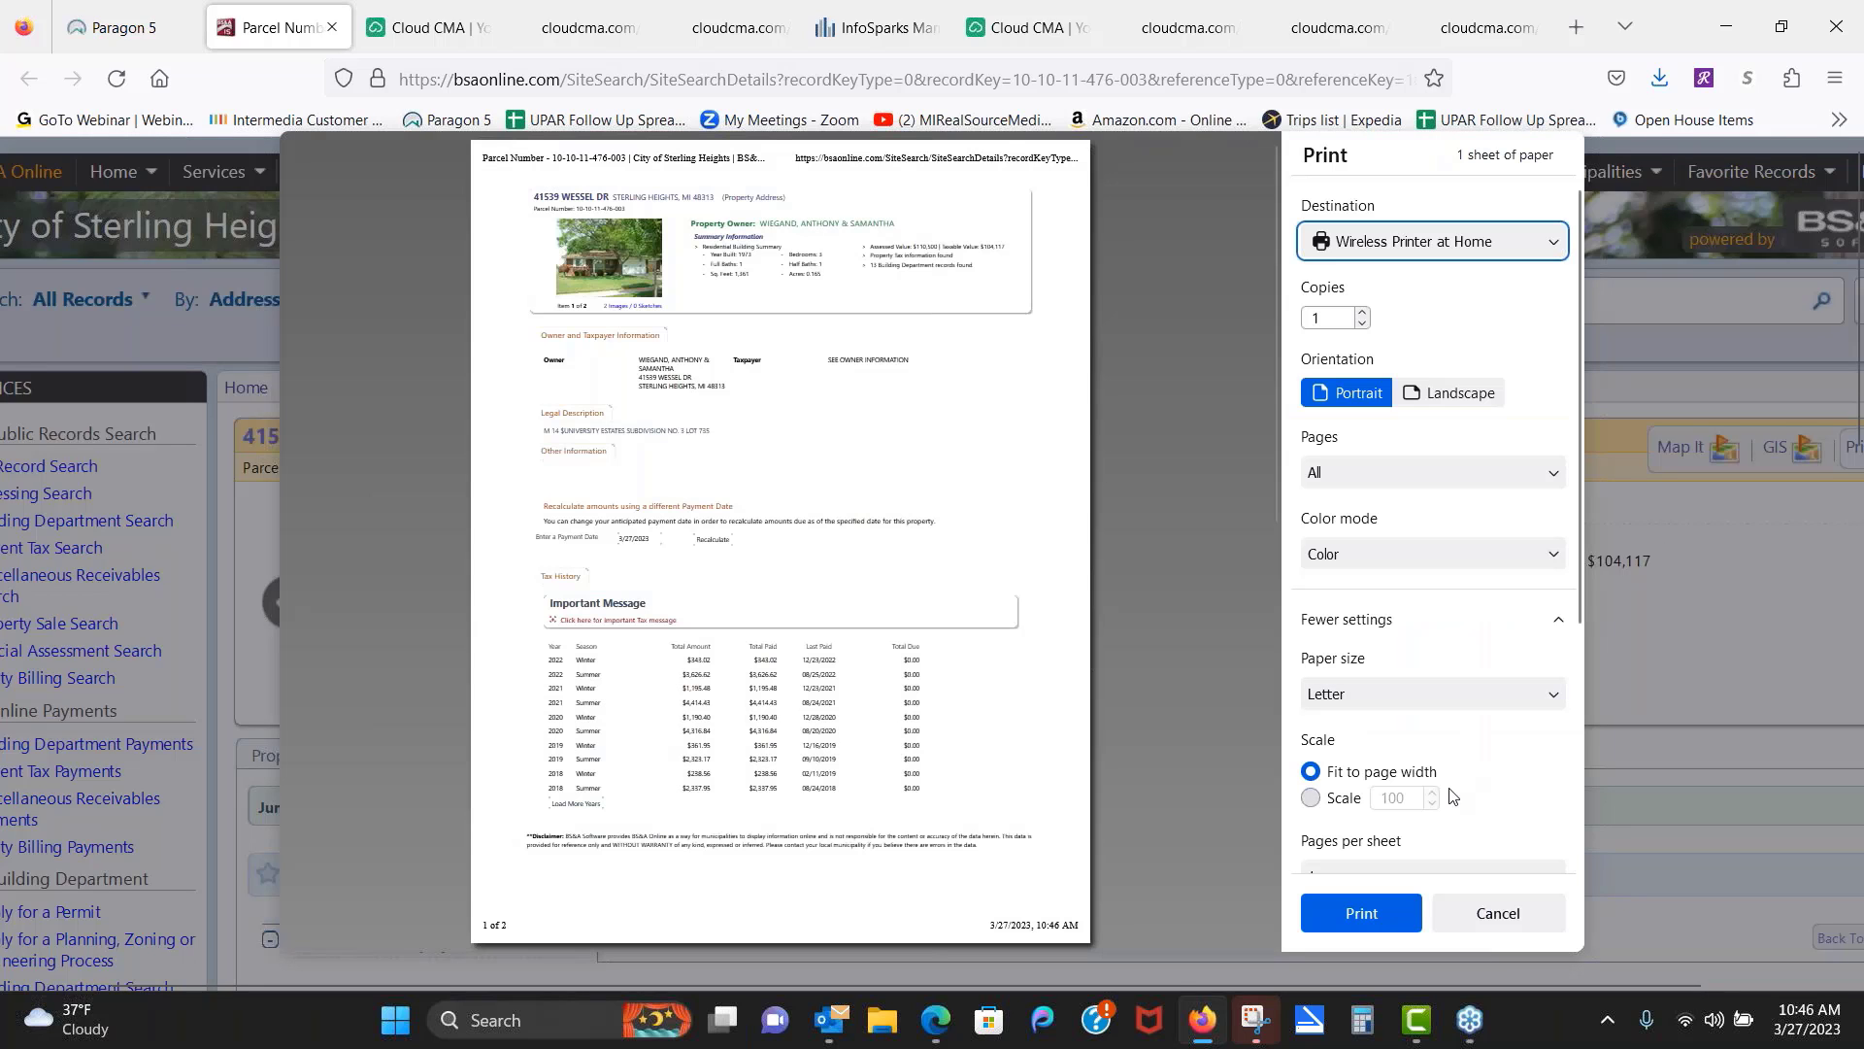
click(1563, 245)
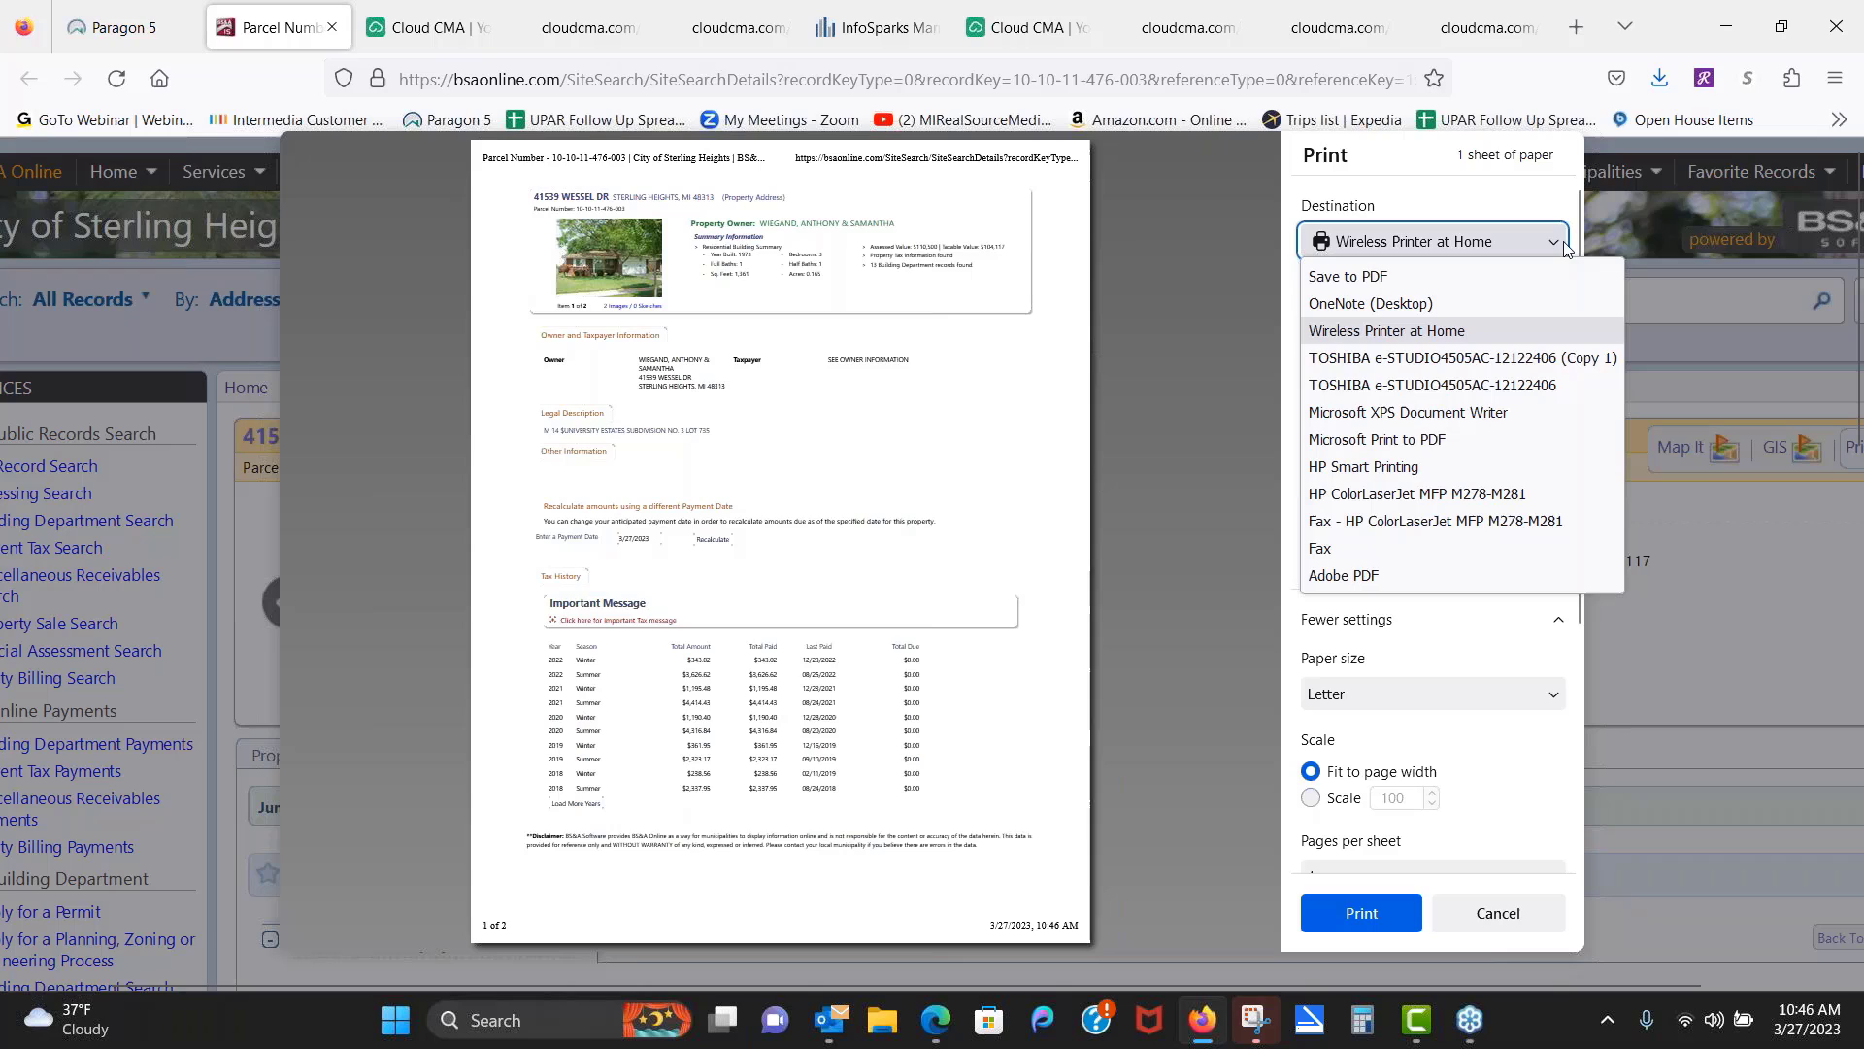
click(1492, 278)
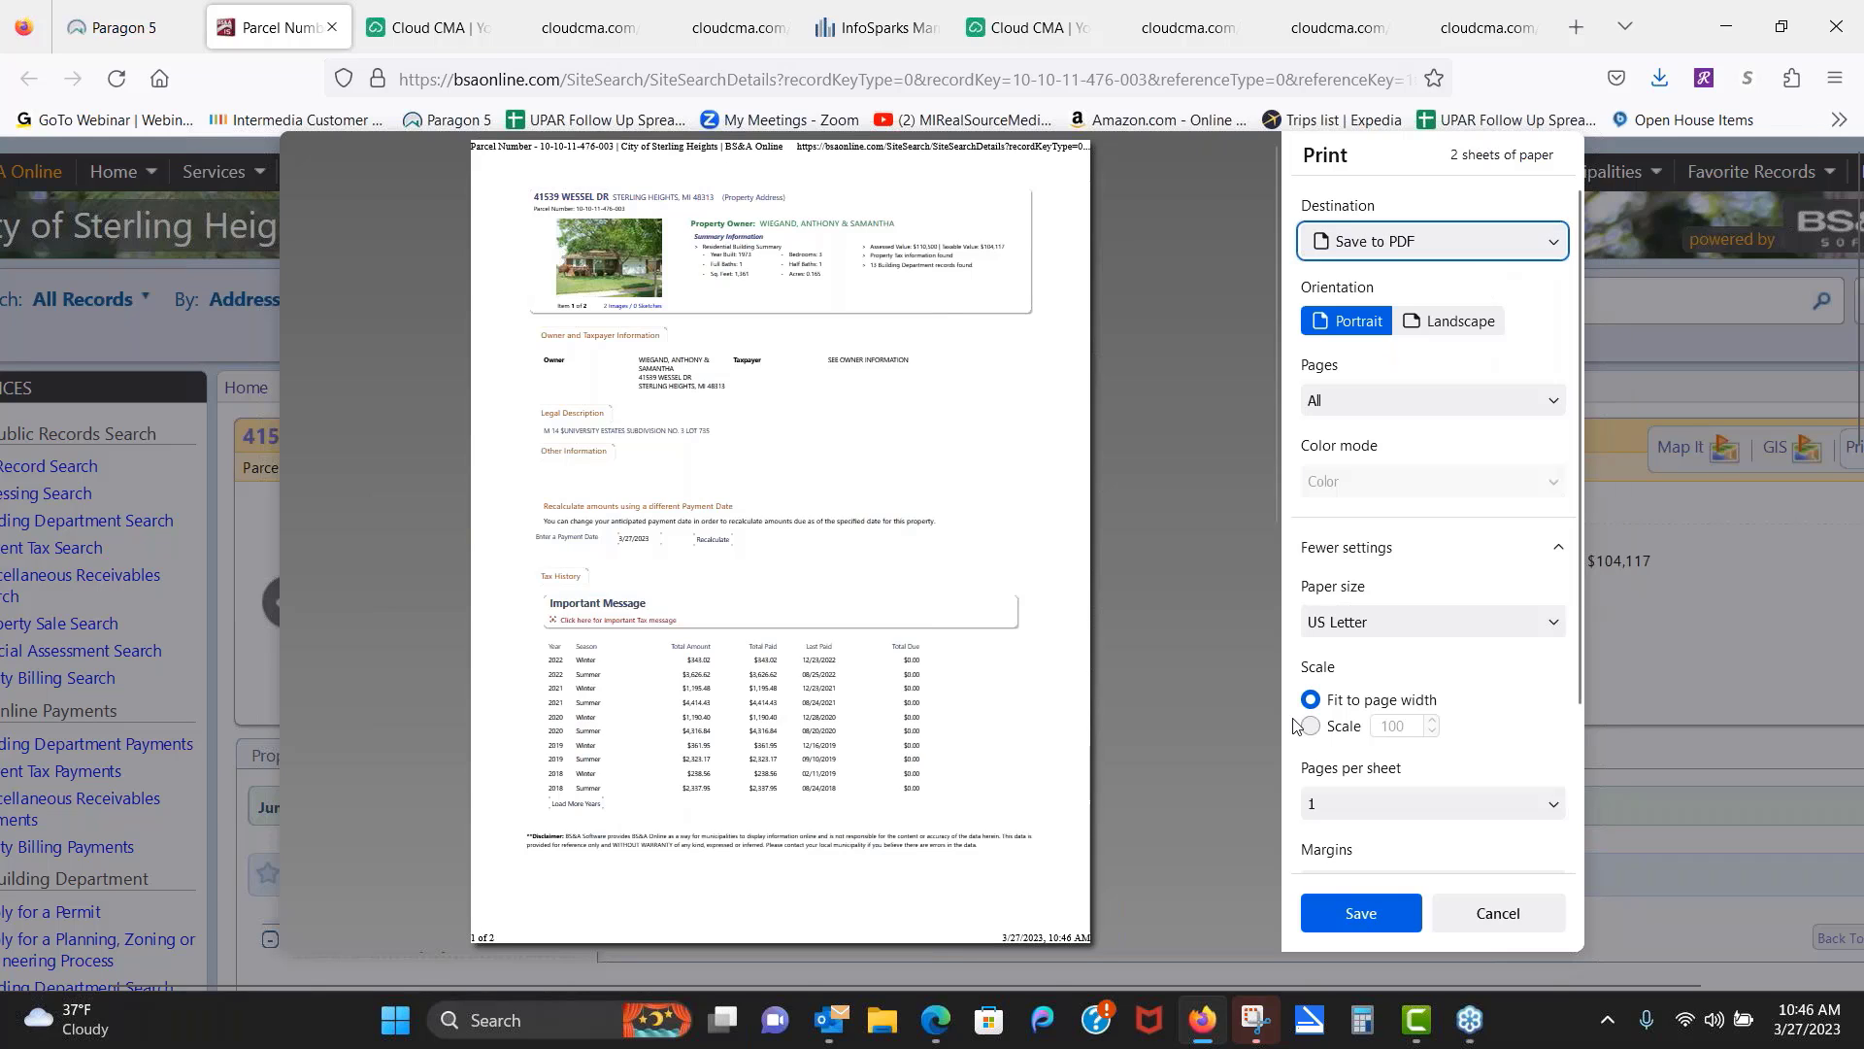
click(1352, 913)
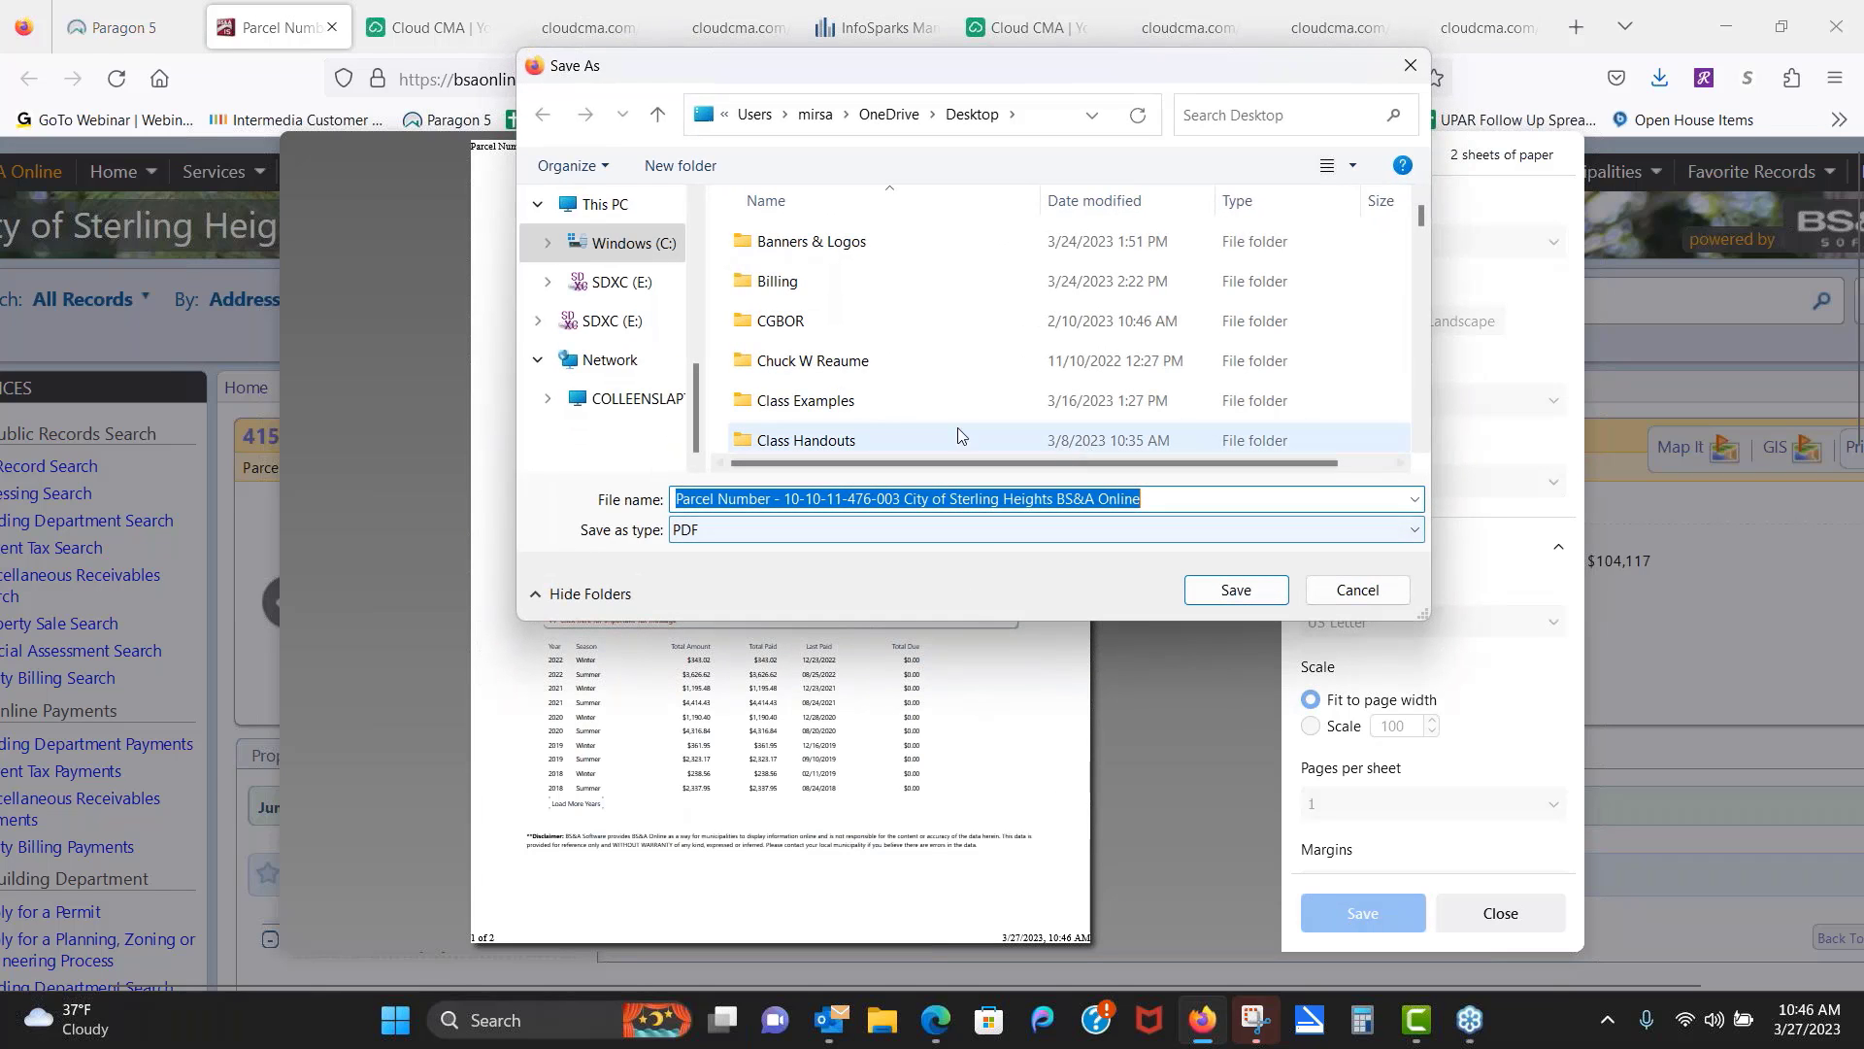
- Save the PDF to the Desktop under the name 'Example 2'
click(605, 204)
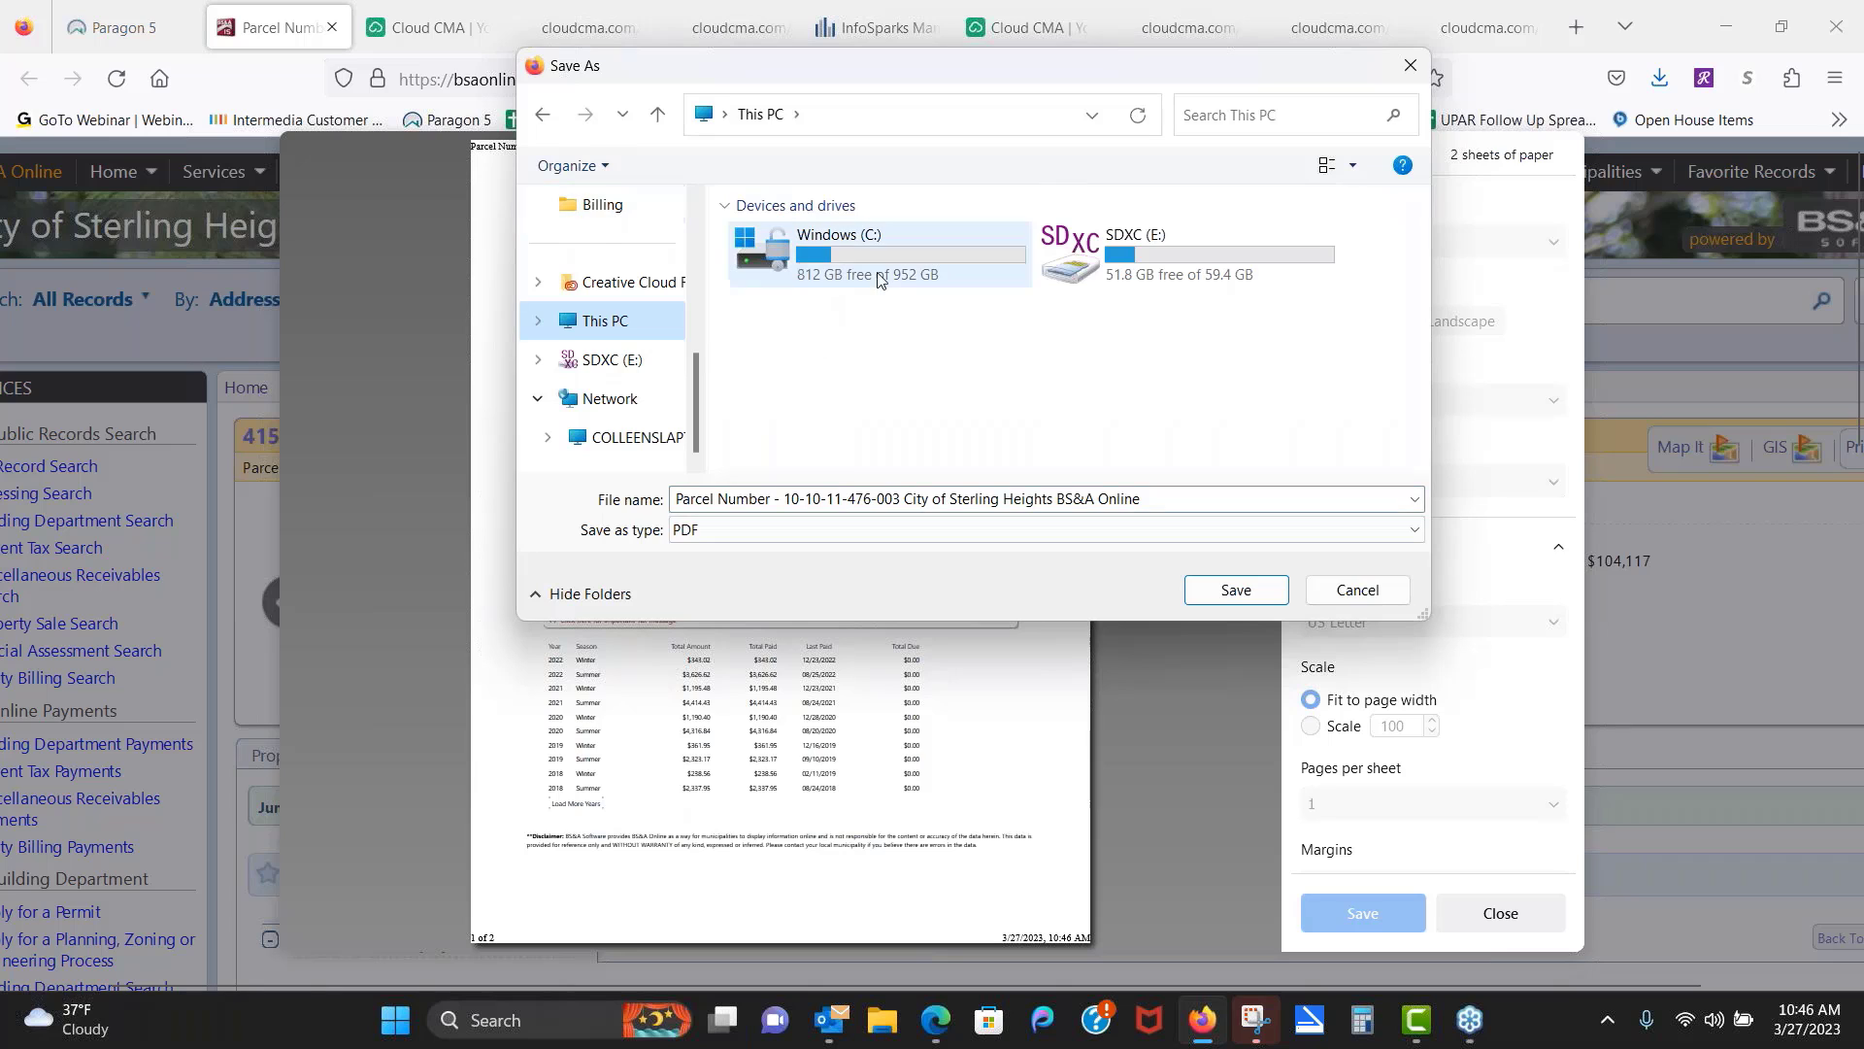
double_click(825, 247)
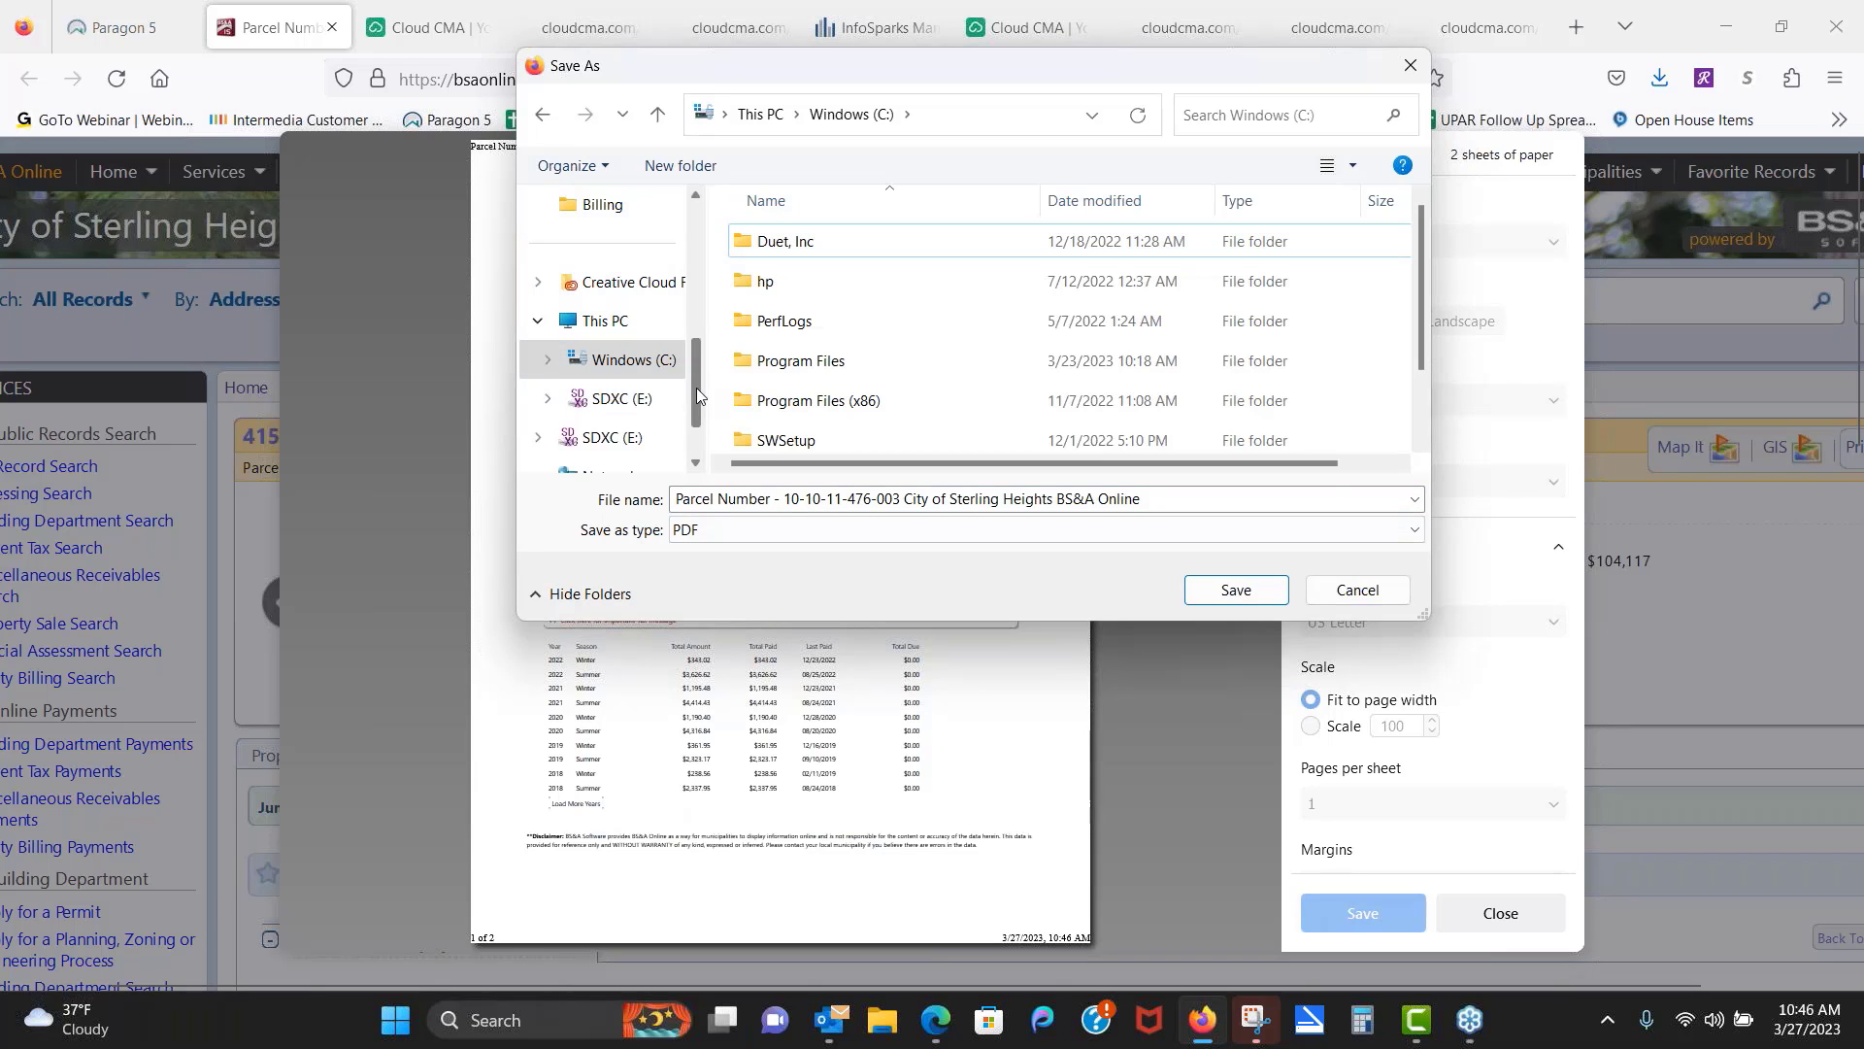
scroll(696, 387, up, 5)
click(603, 204)
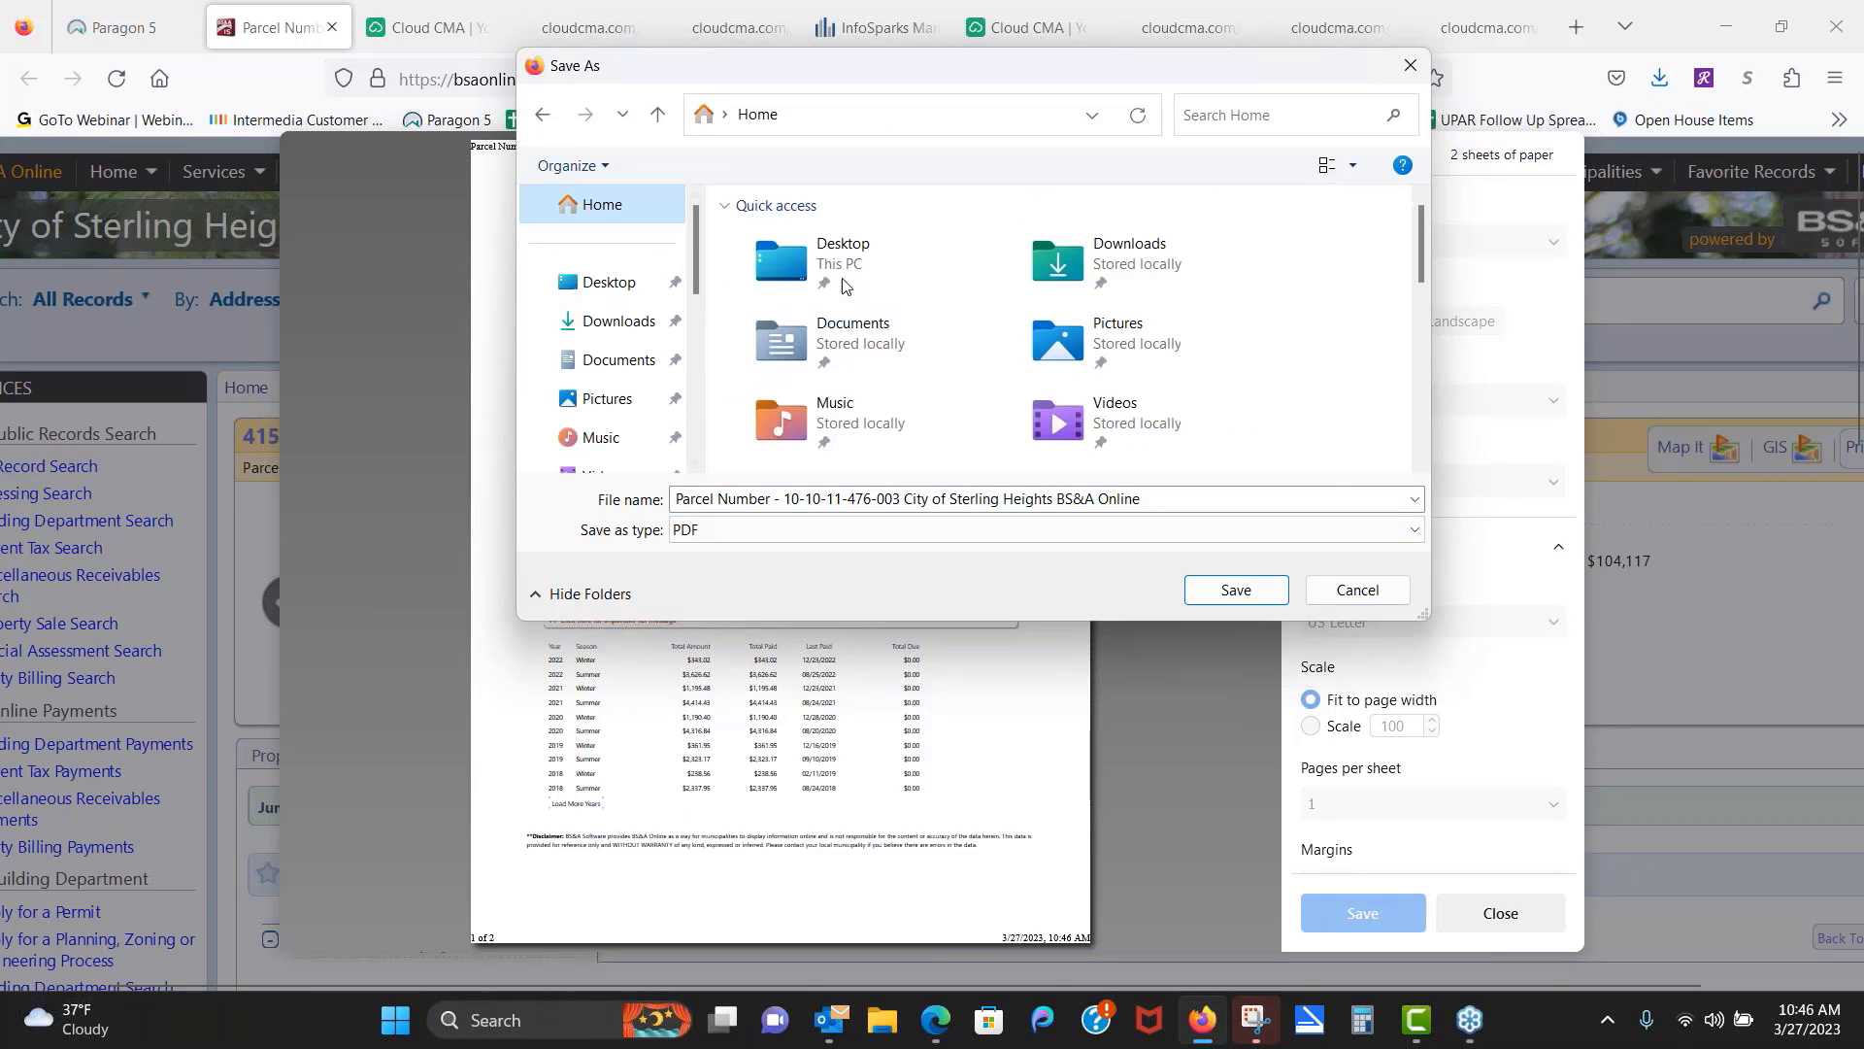
double_click(835, 264)
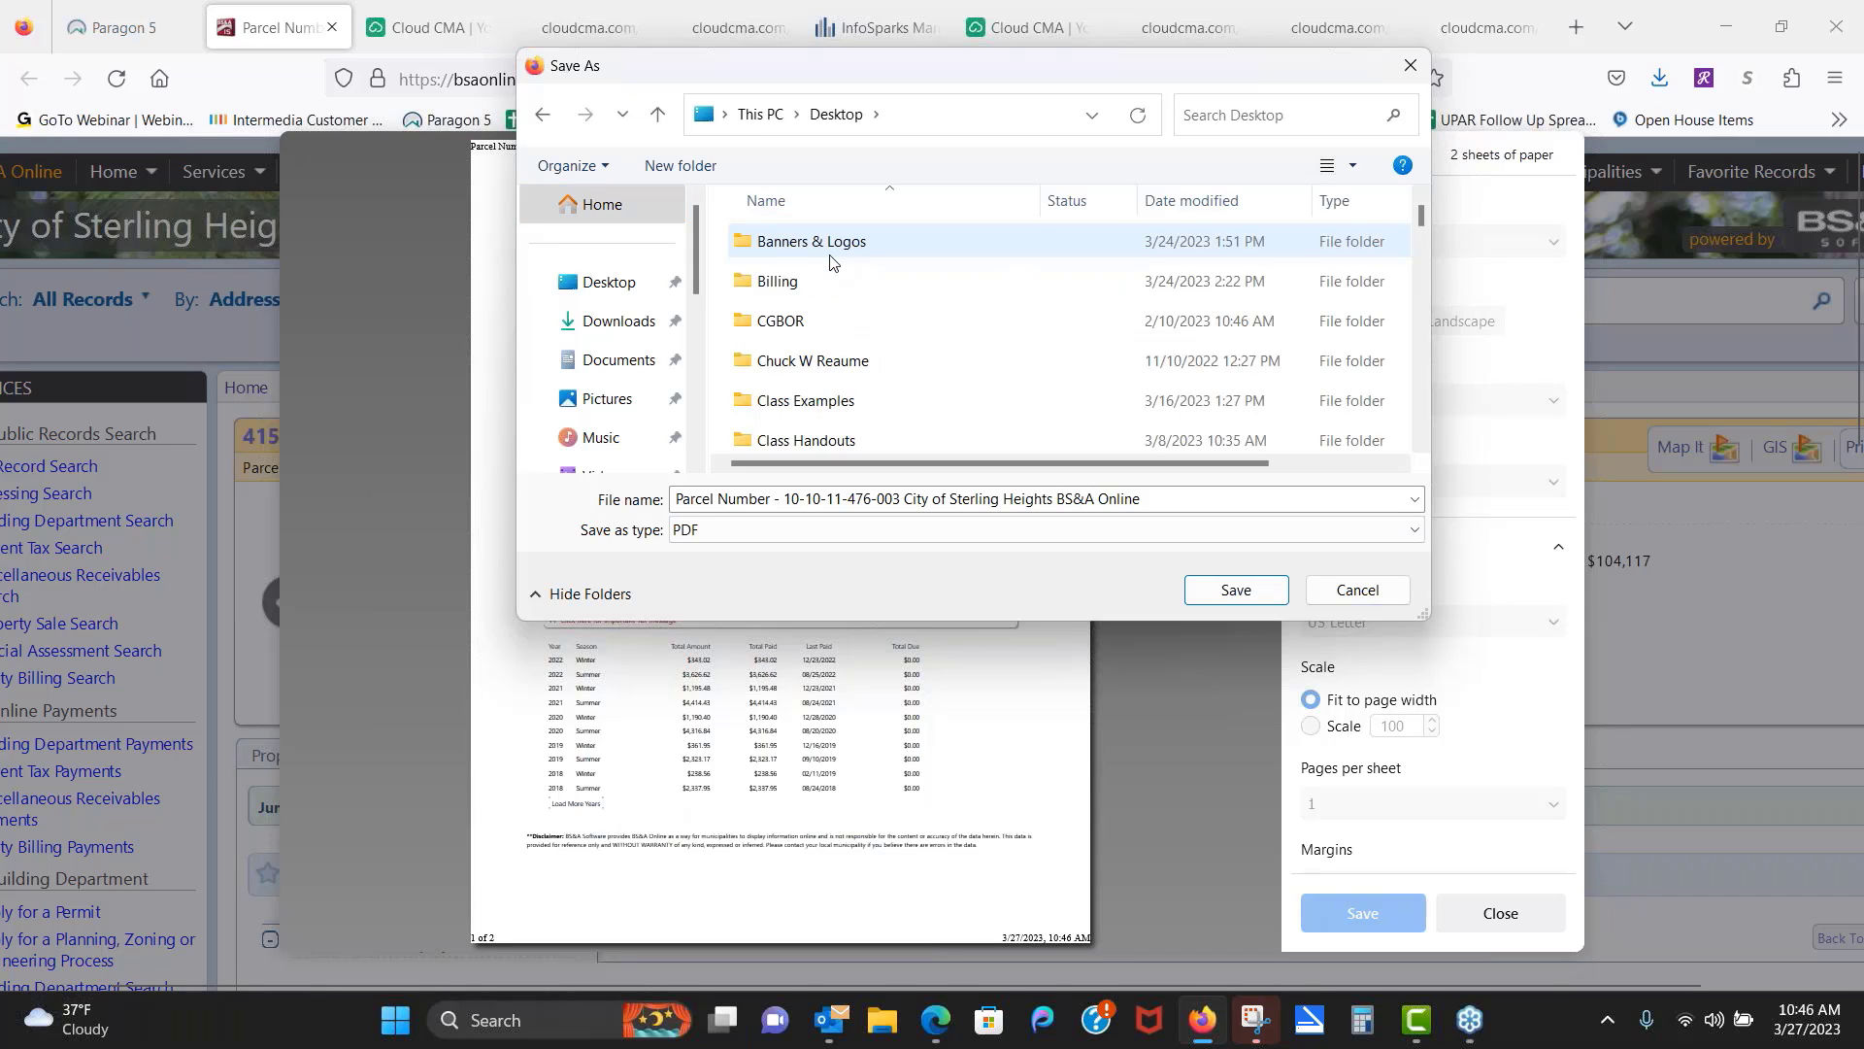
drag(1147, 502, 637, 507)
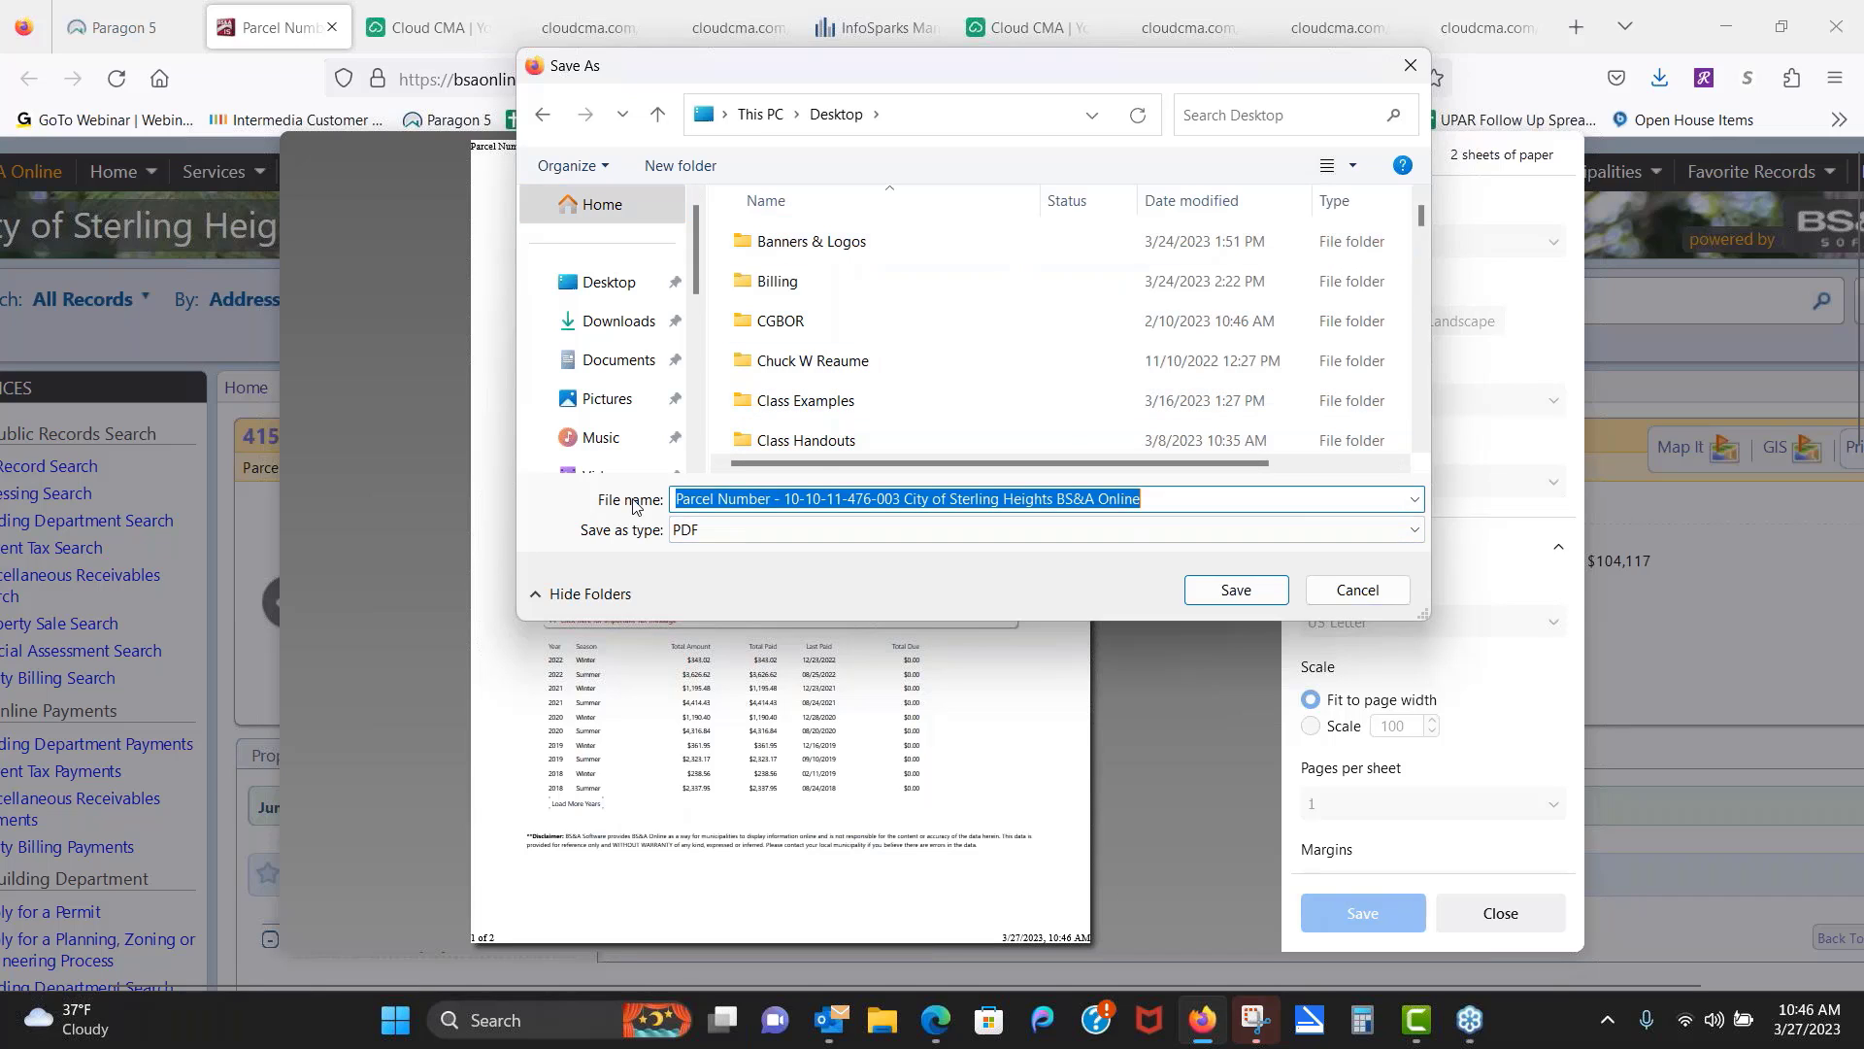
text(E)
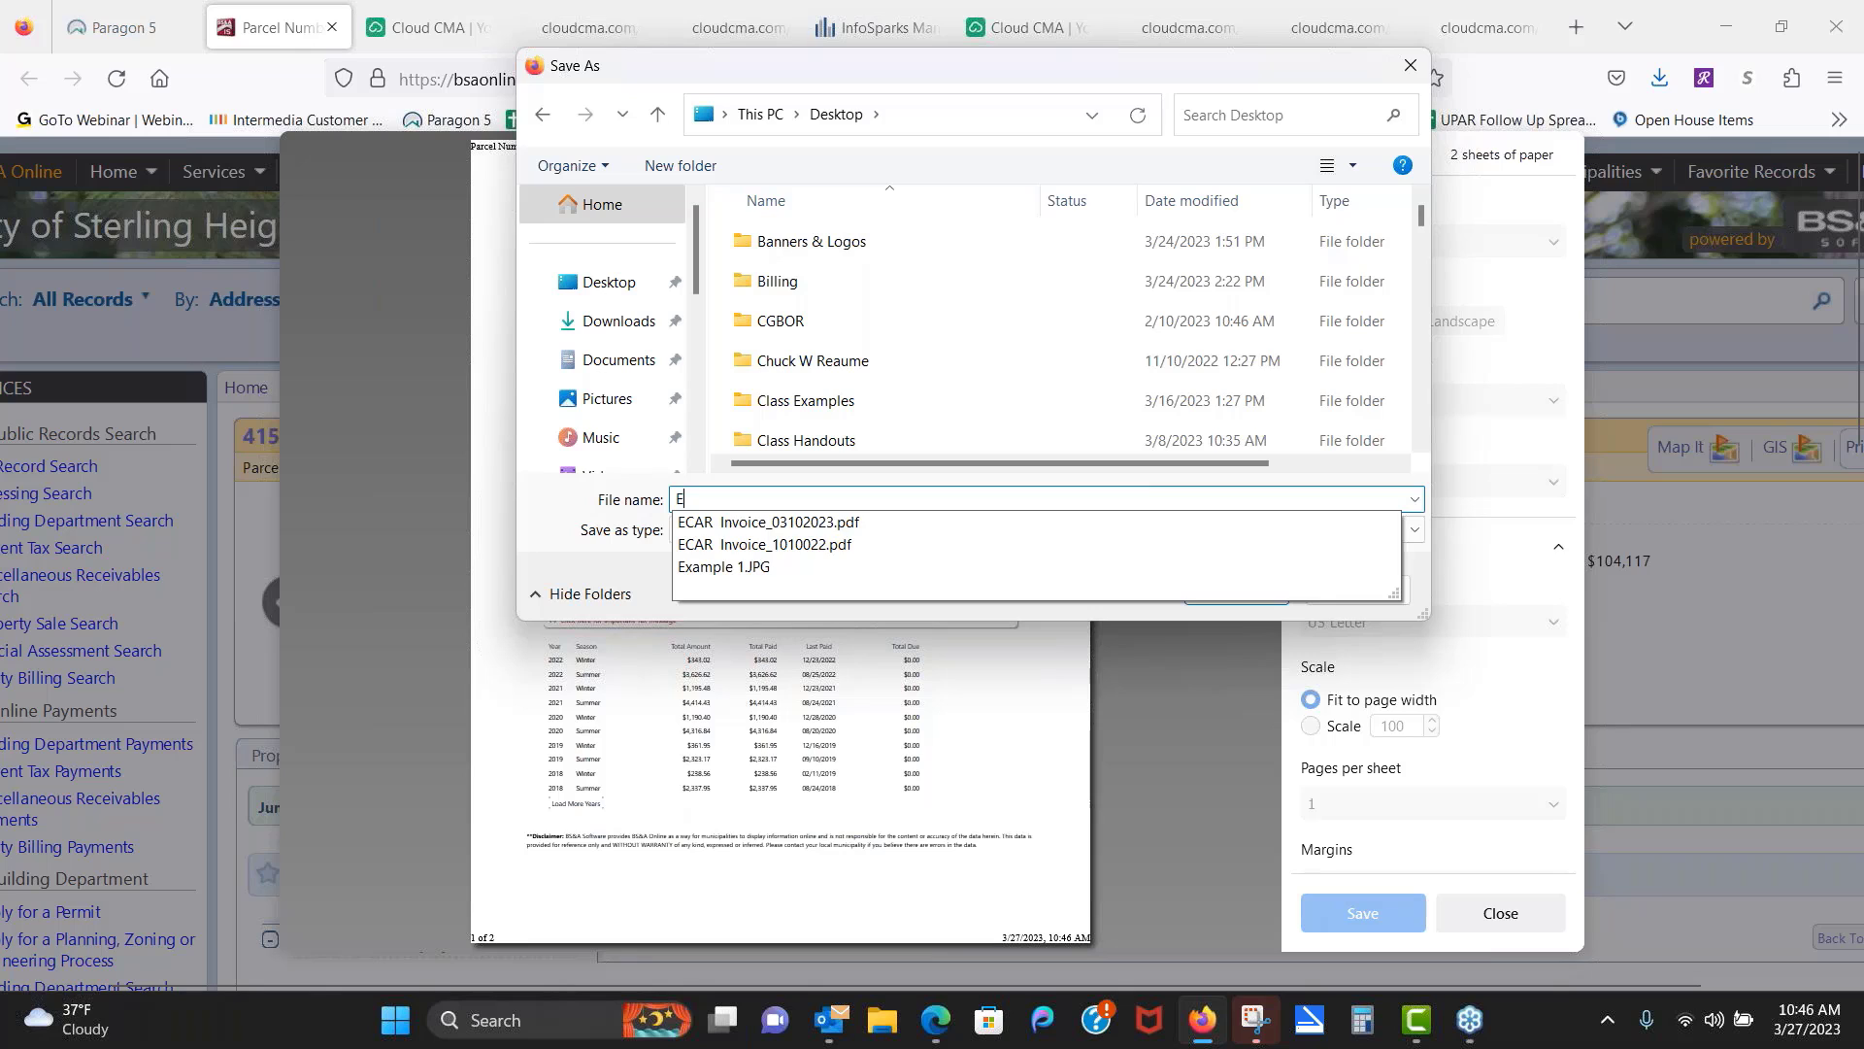
text(xample 2)
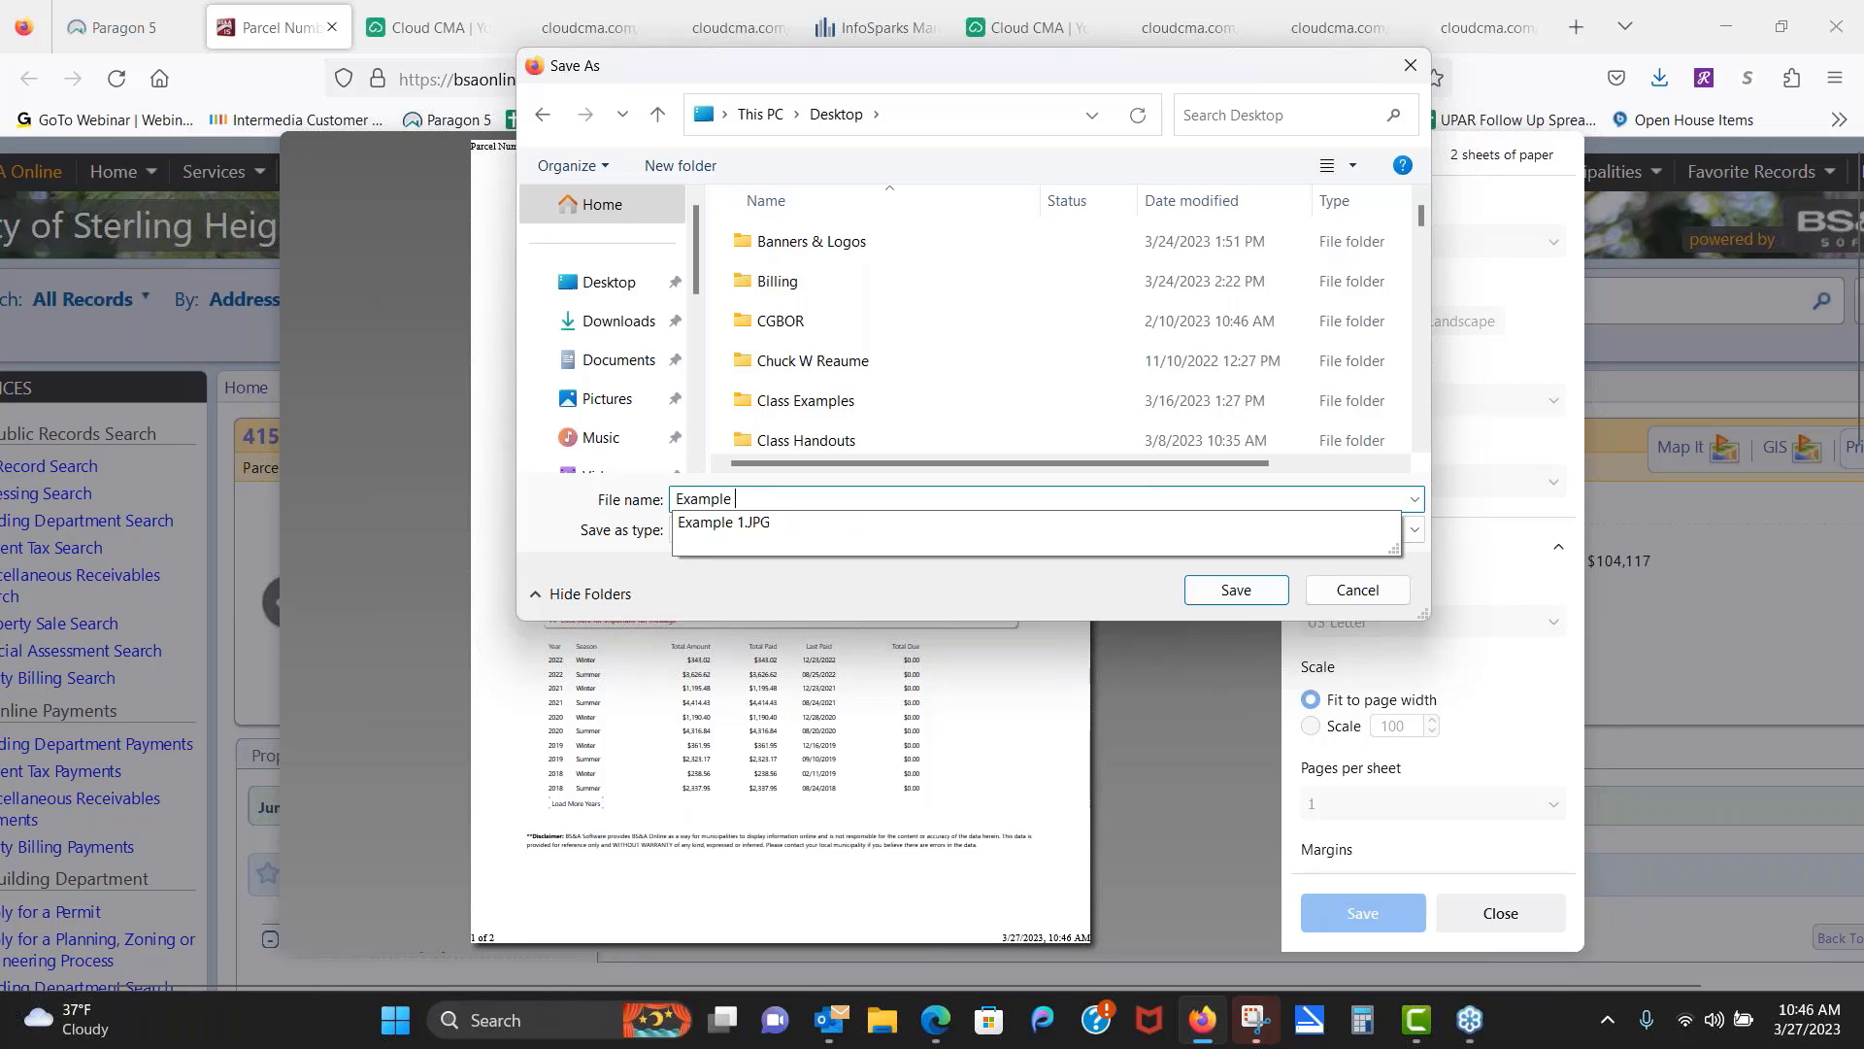
click(1241, 596)
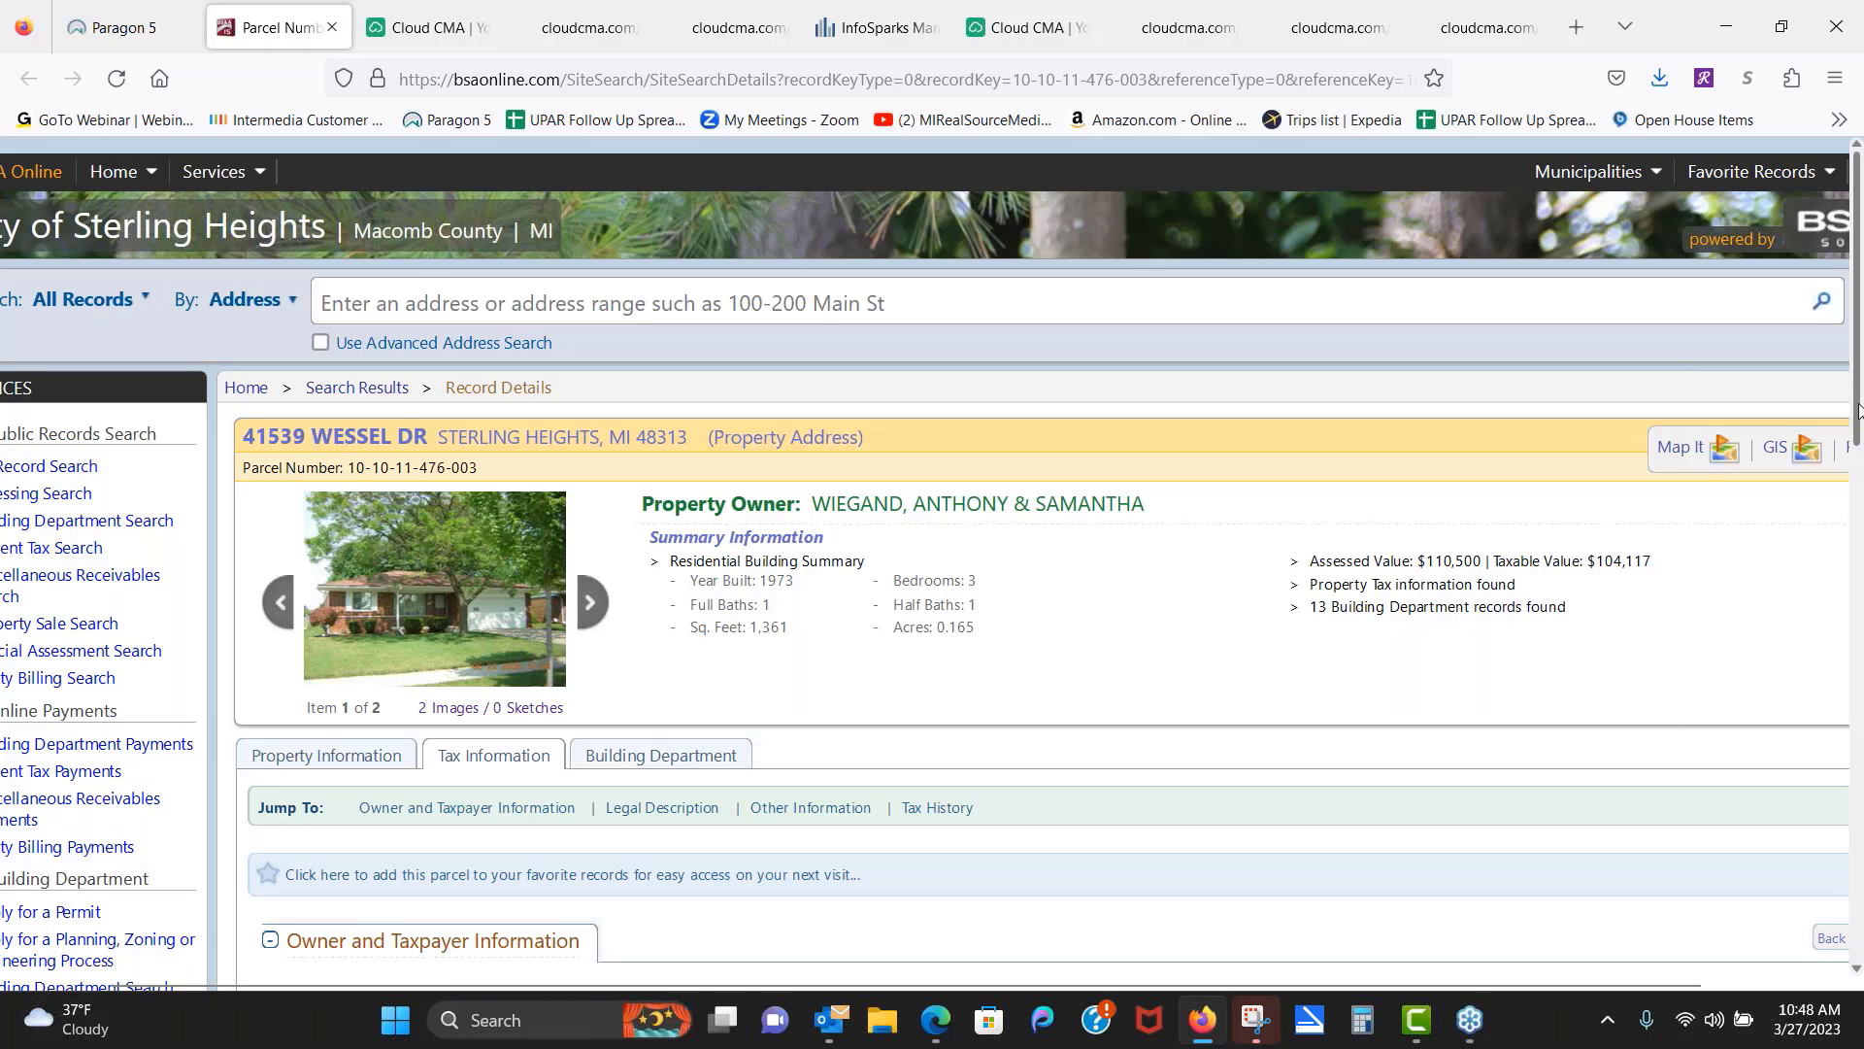
- Review Property Information: land, sale history and the 1,361 sq ft ranch's building details
drag(1860, 413, 1763, 501)
click(330, 506)
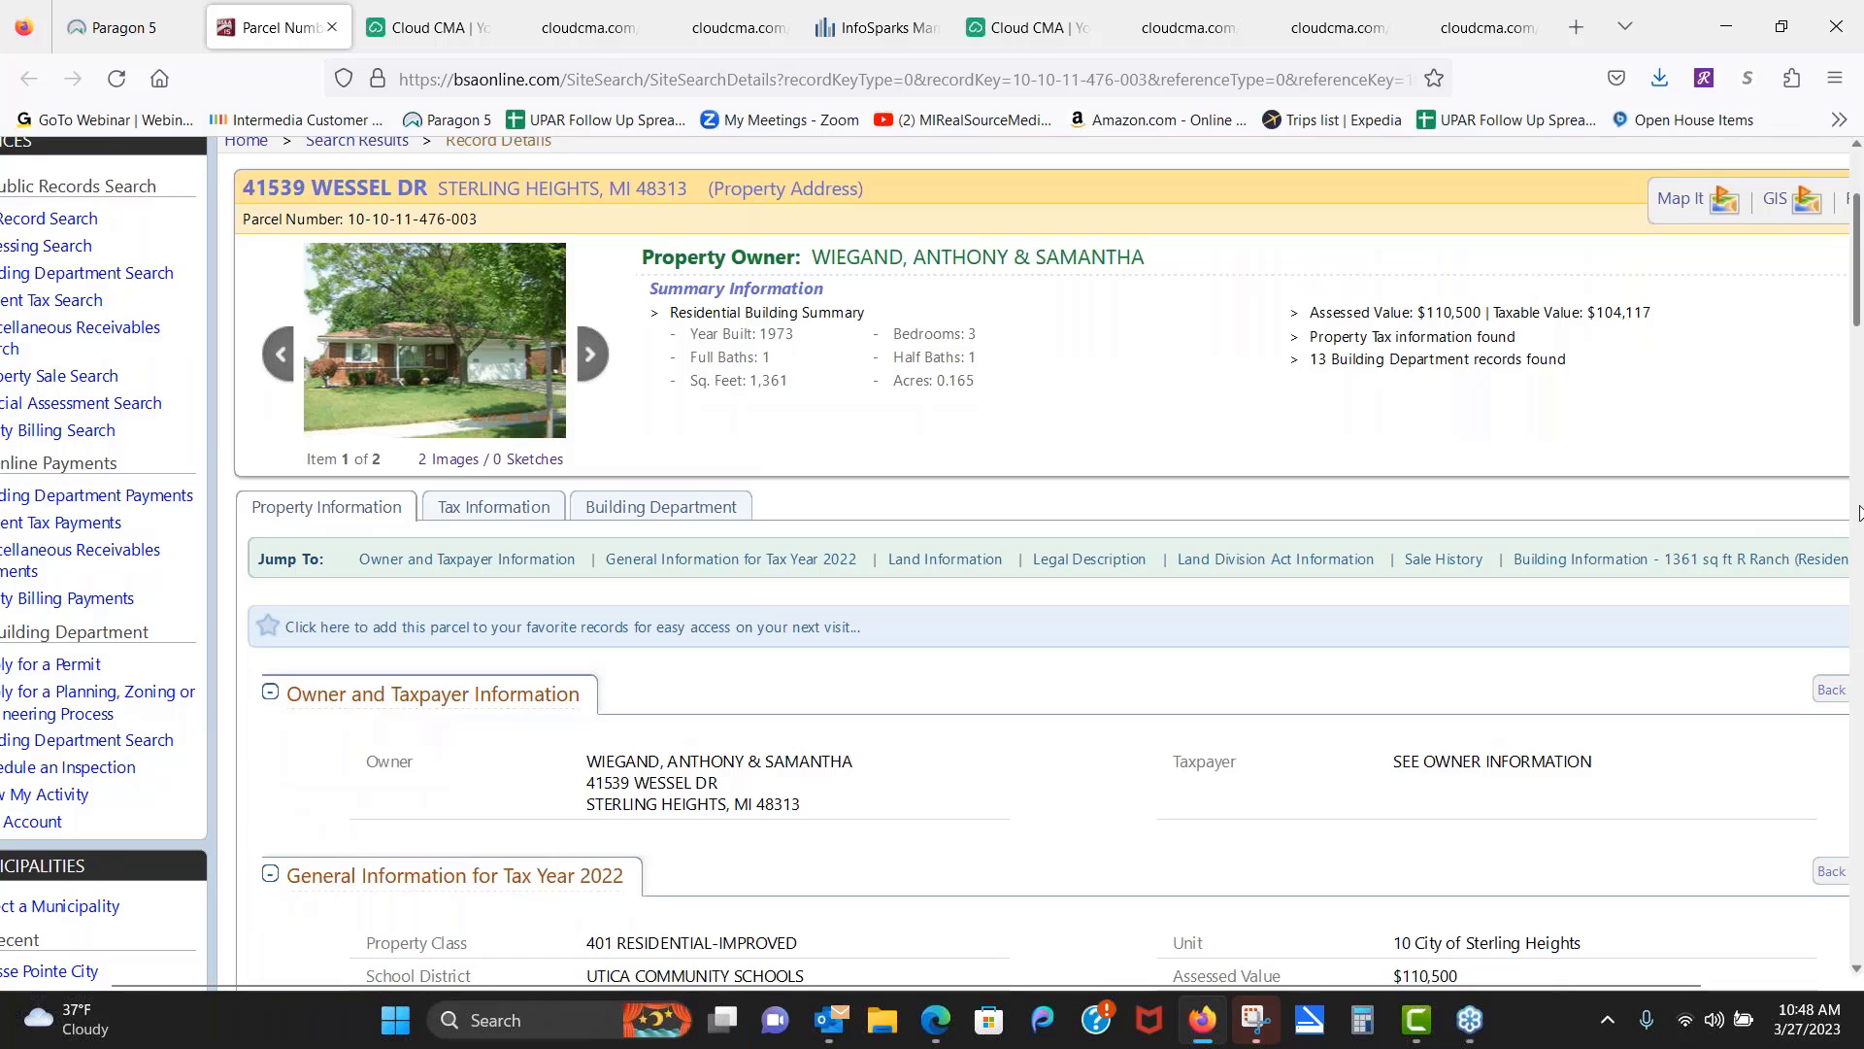
scroll(1174, 757, down, 4)
scroll(1212, 535, down, 8)
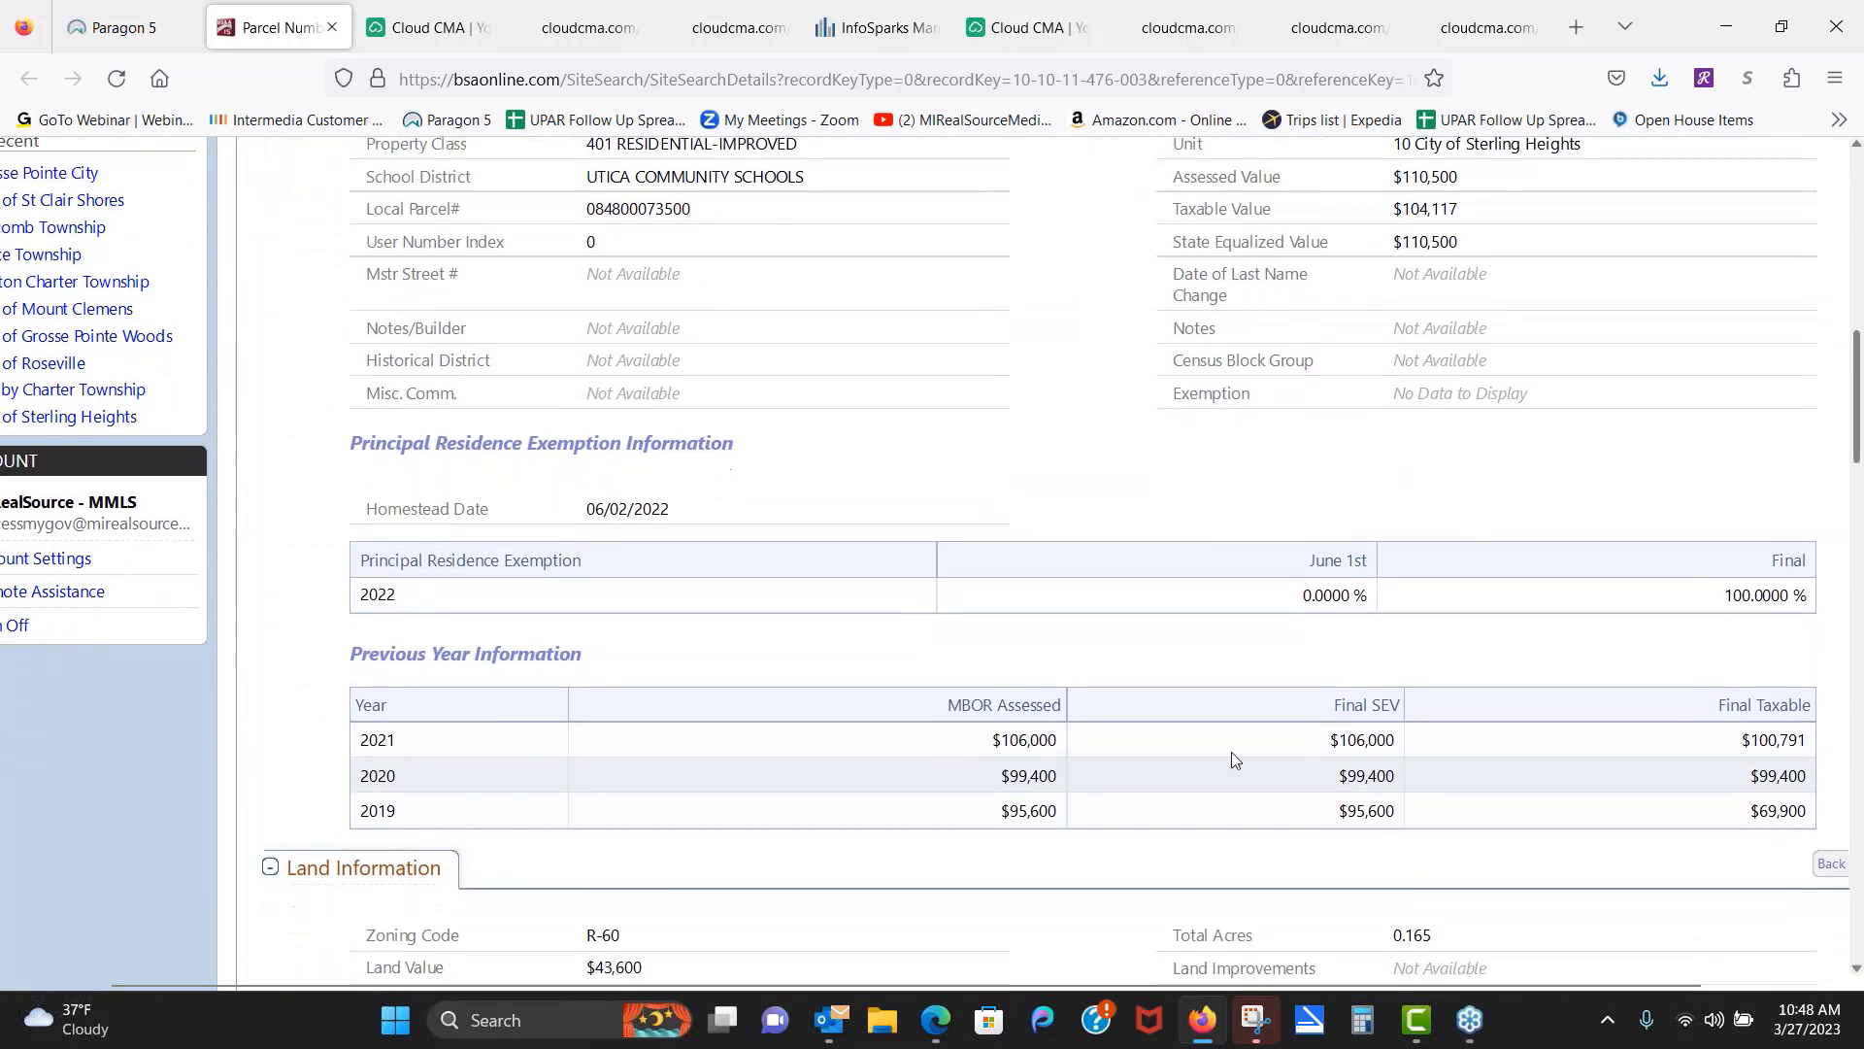
scroll(1253, 648, down, 5)
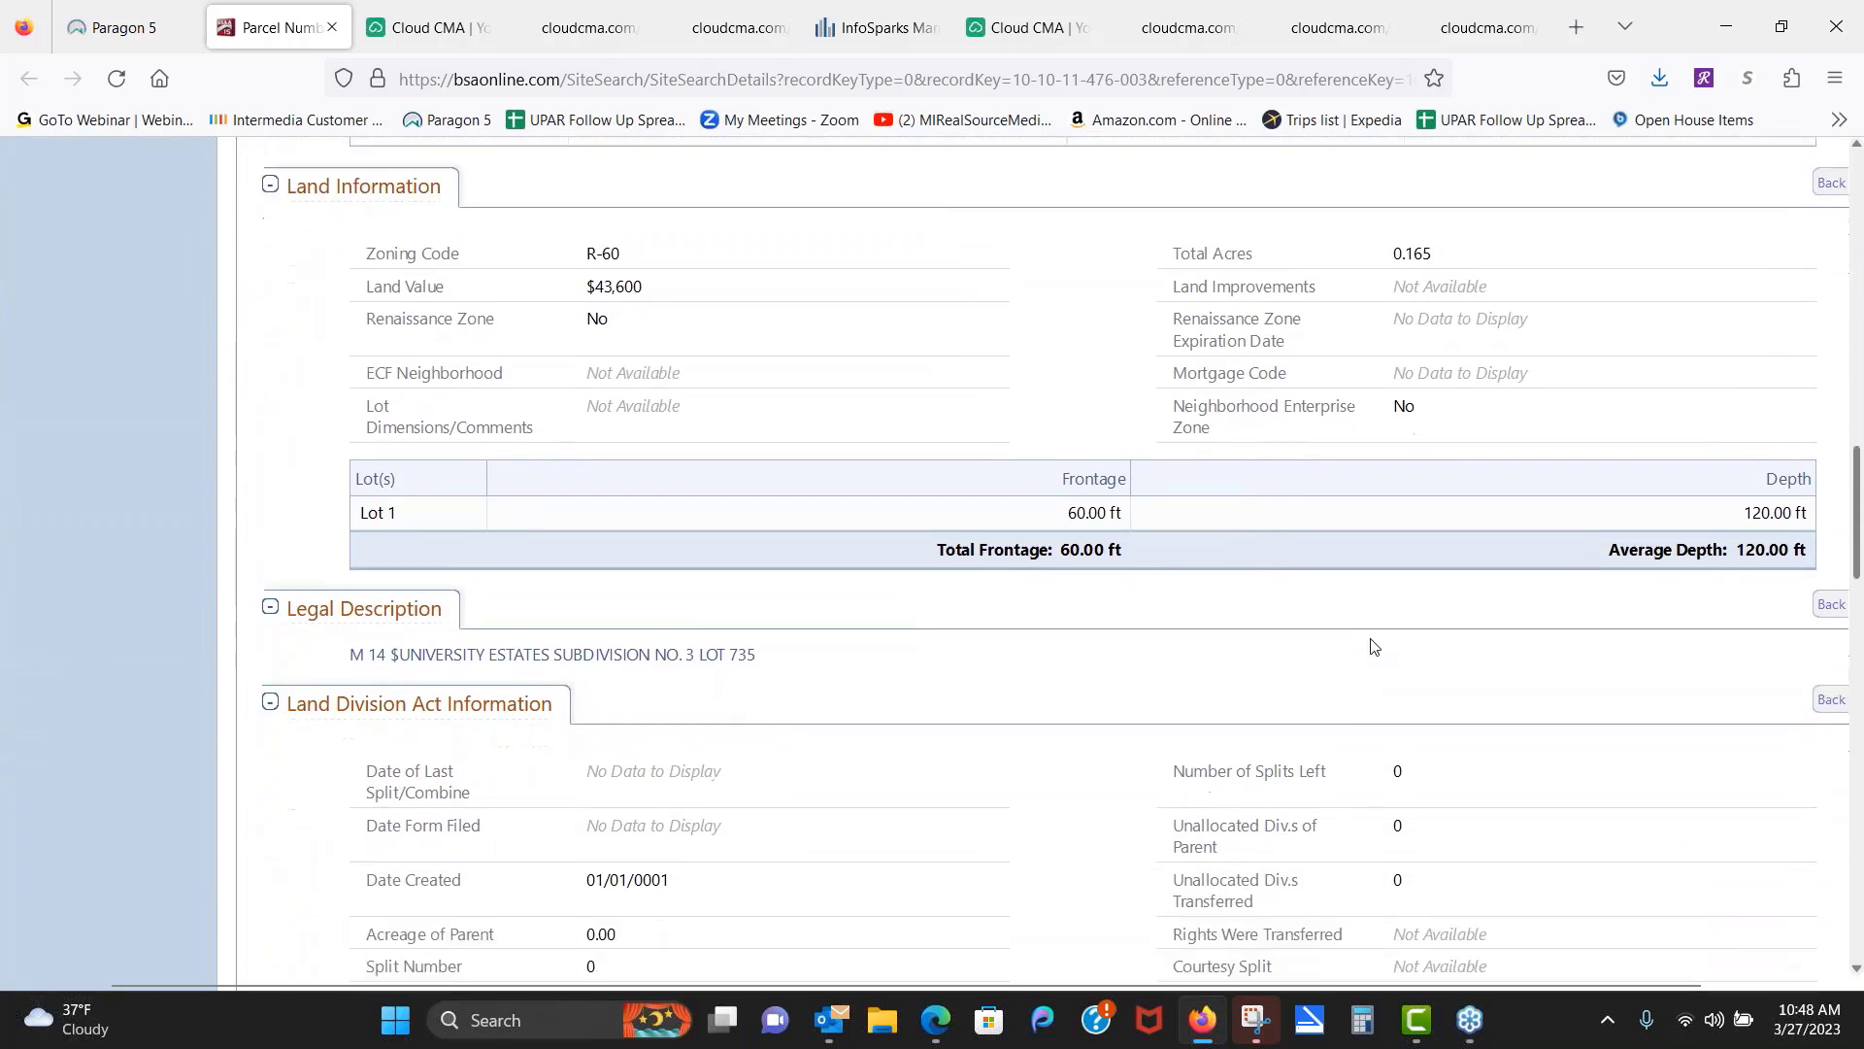
scroll(1372, 645, down, 5)
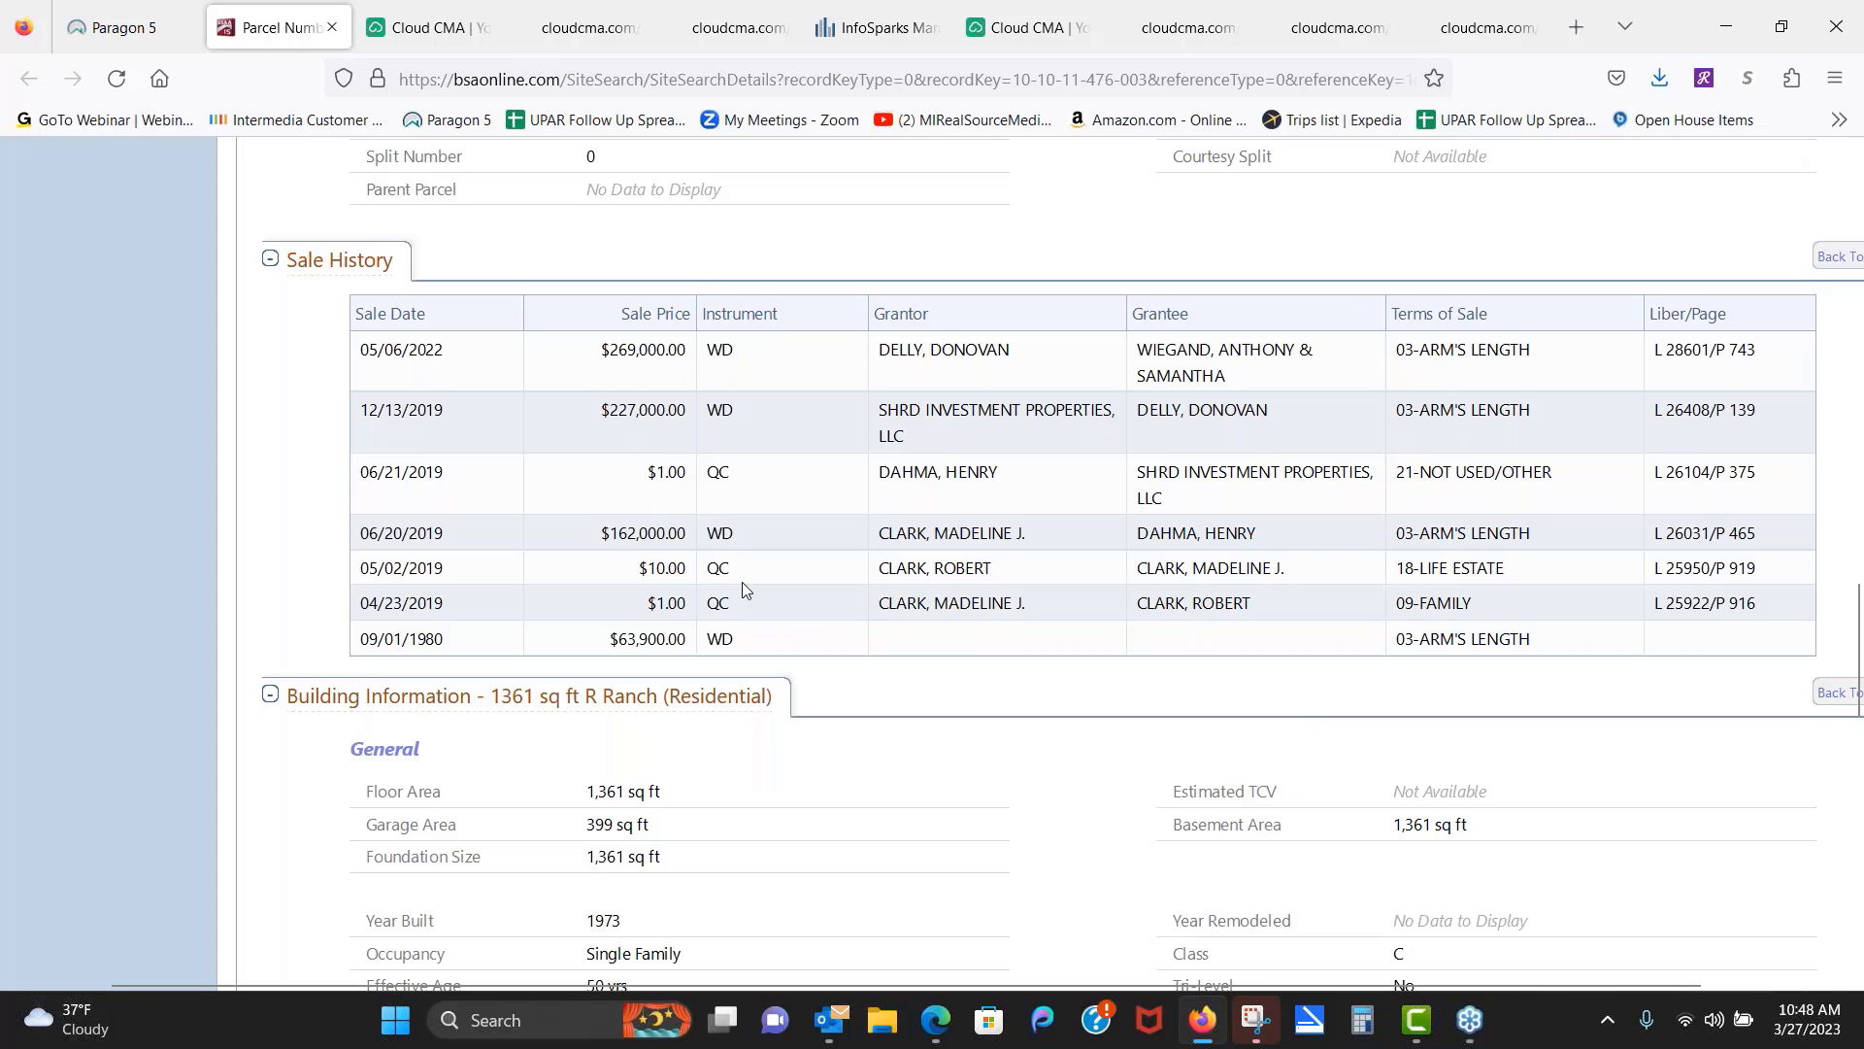
scroll(1027, 637, down, 4)
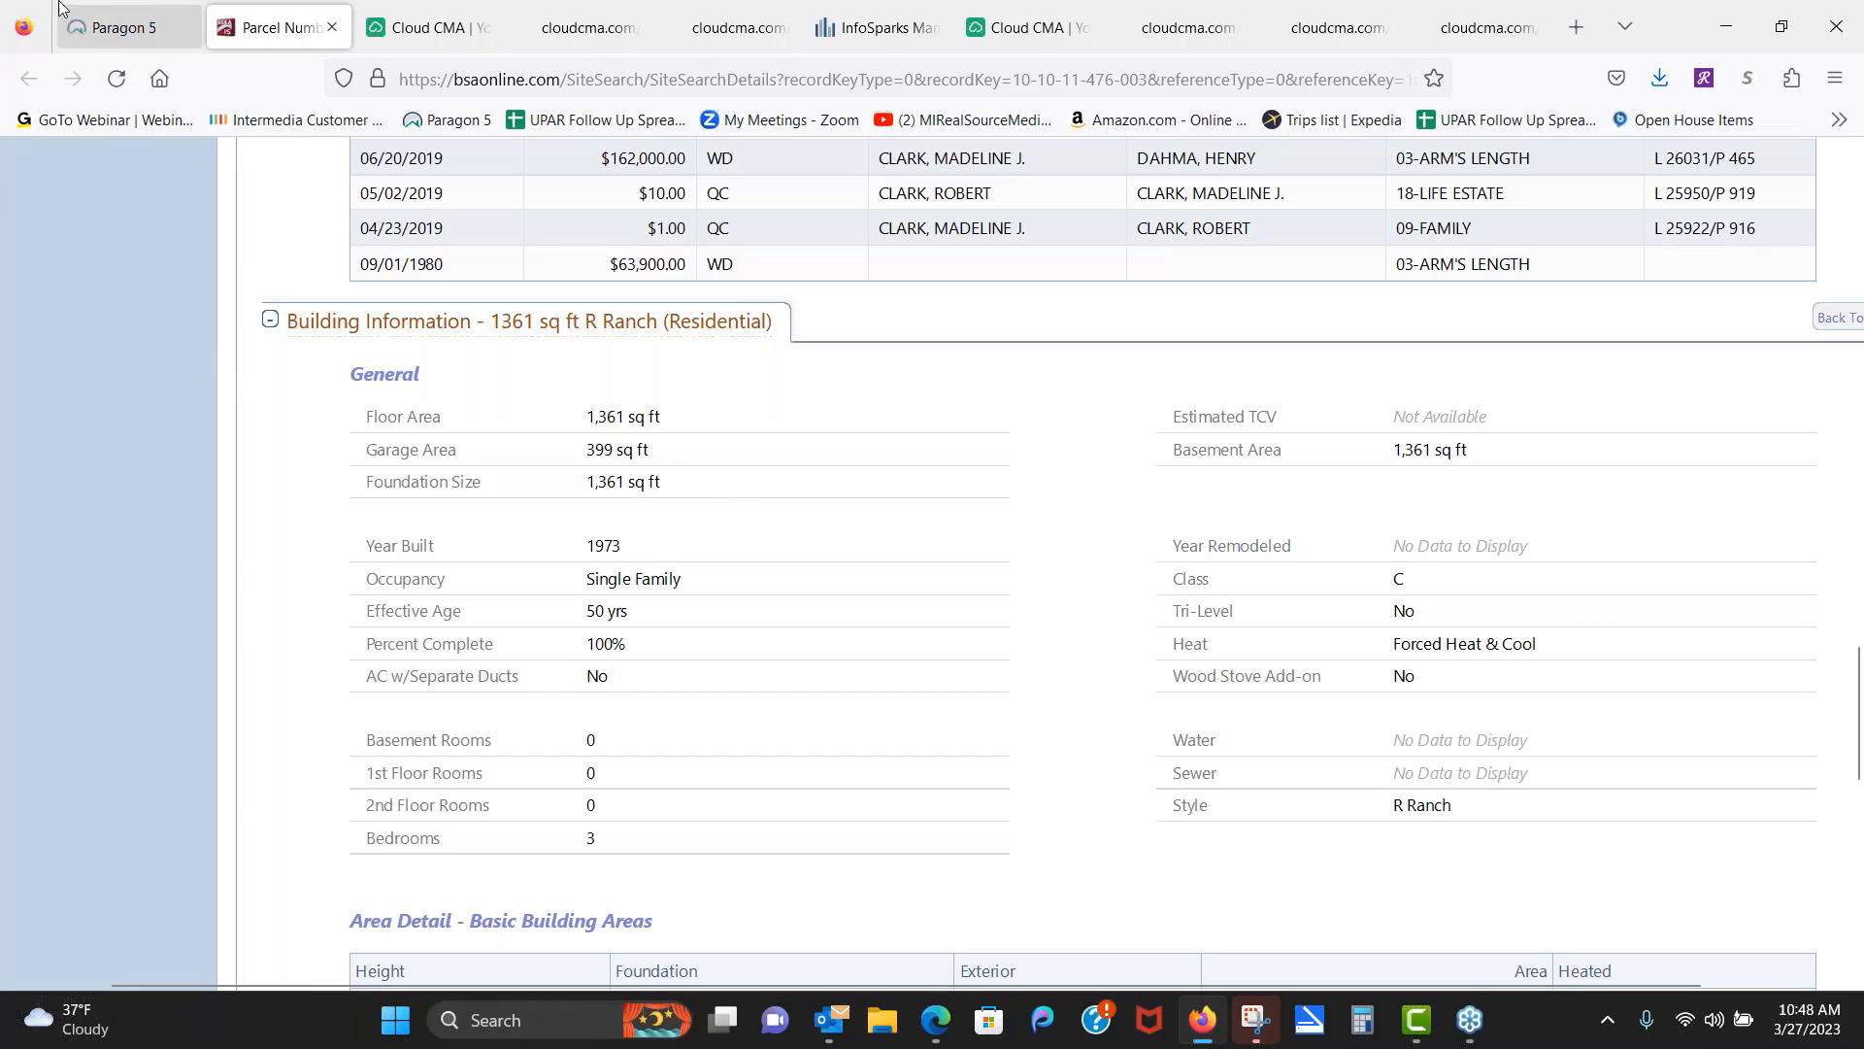
click(137, 35)
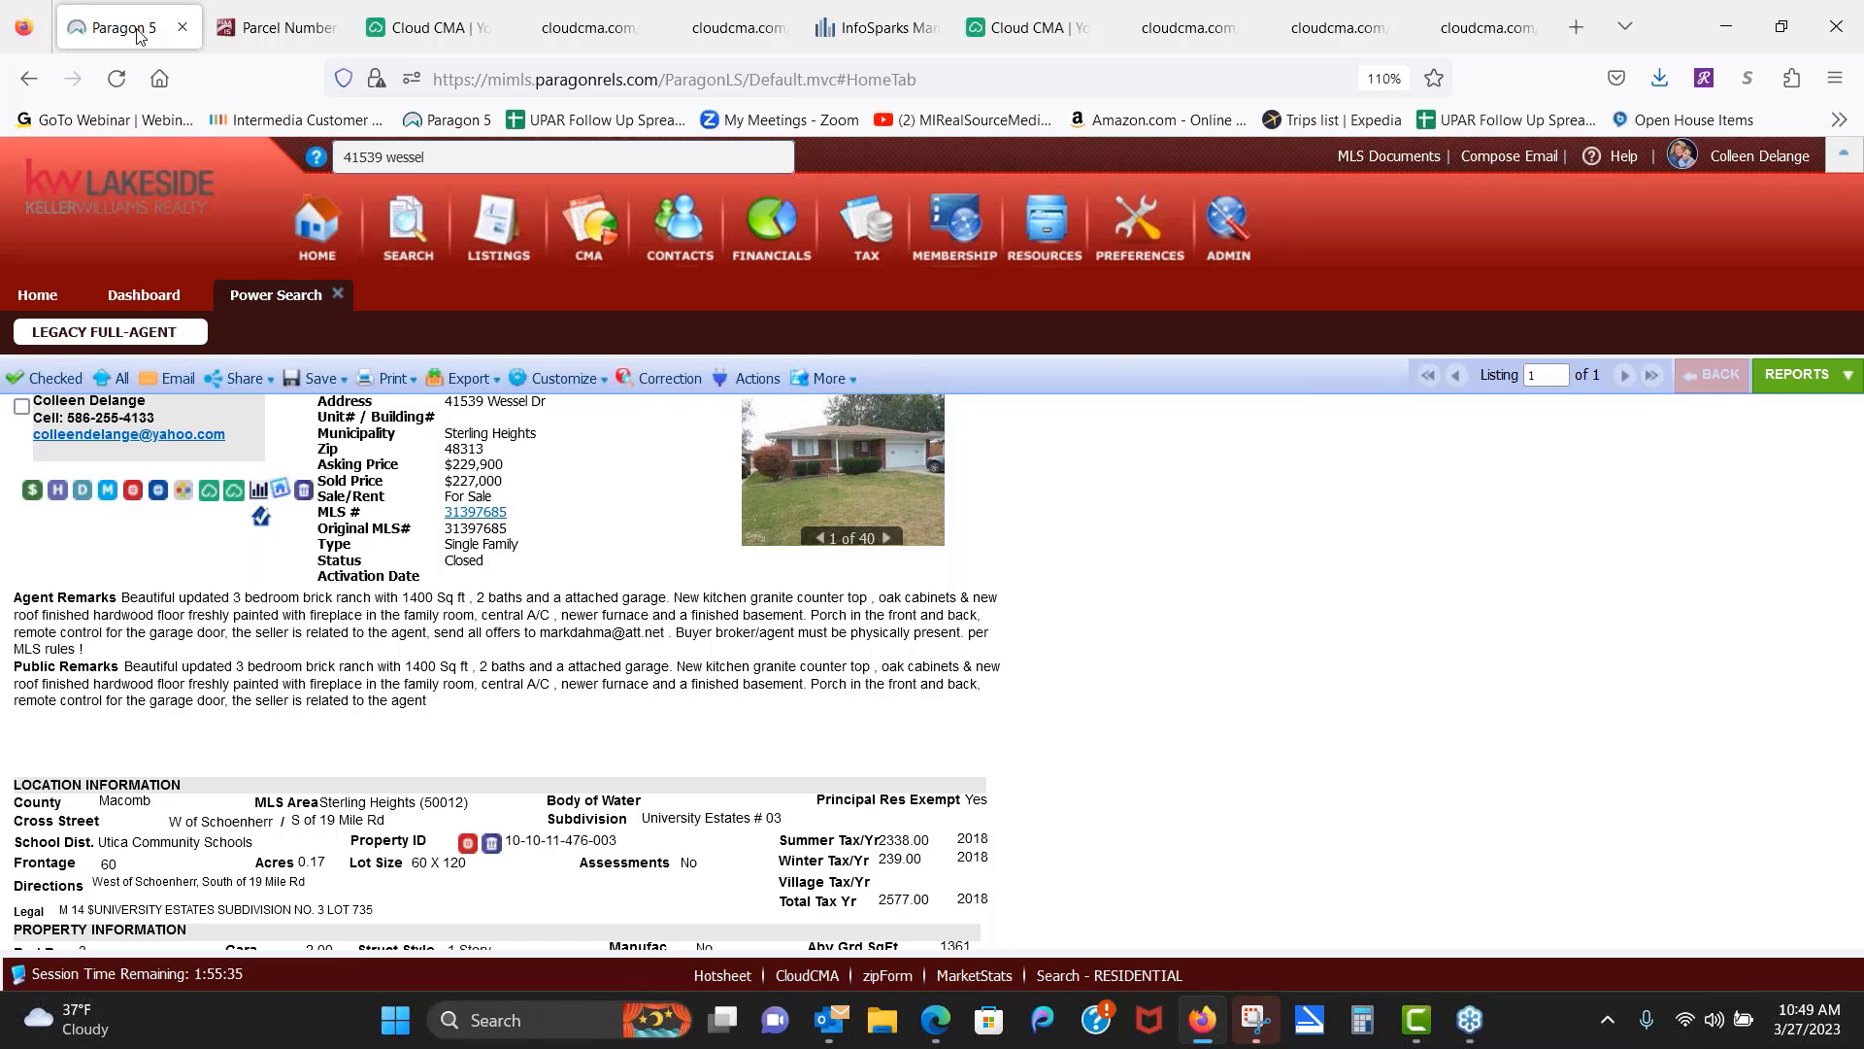
right_click(433, 159)
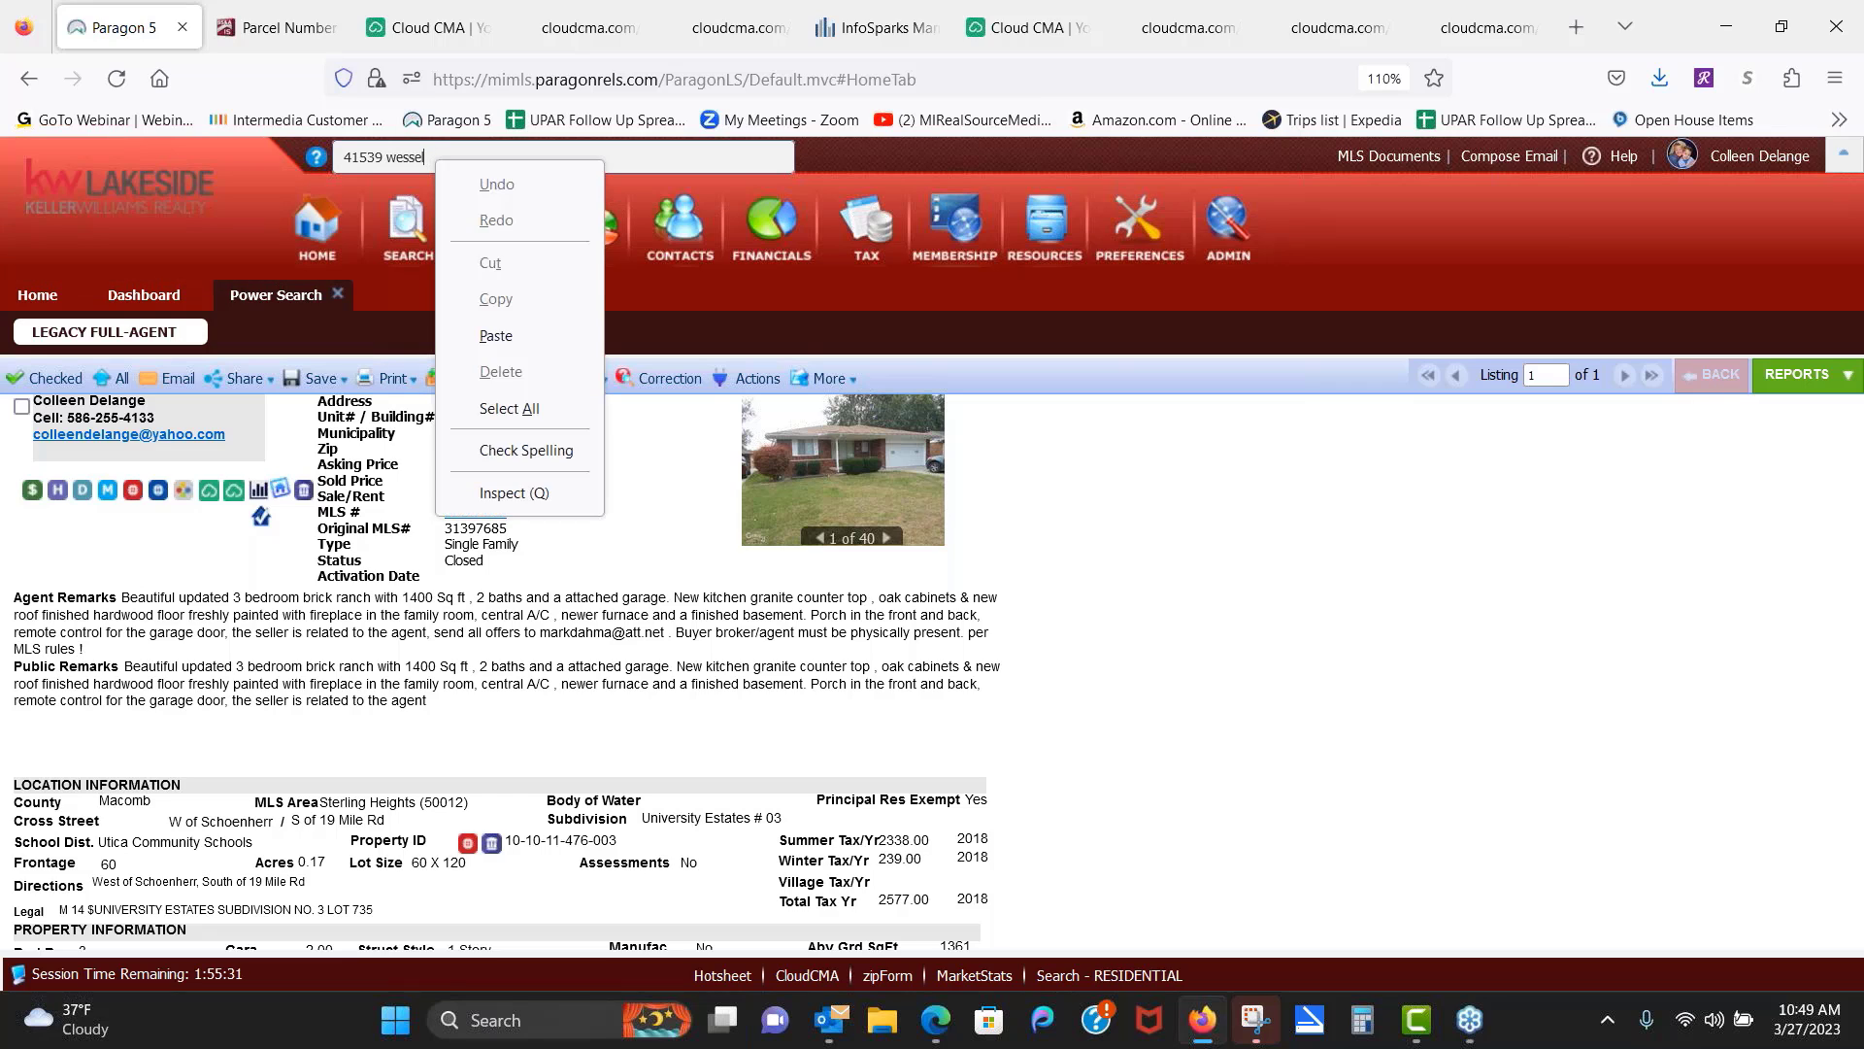
key(Escape)
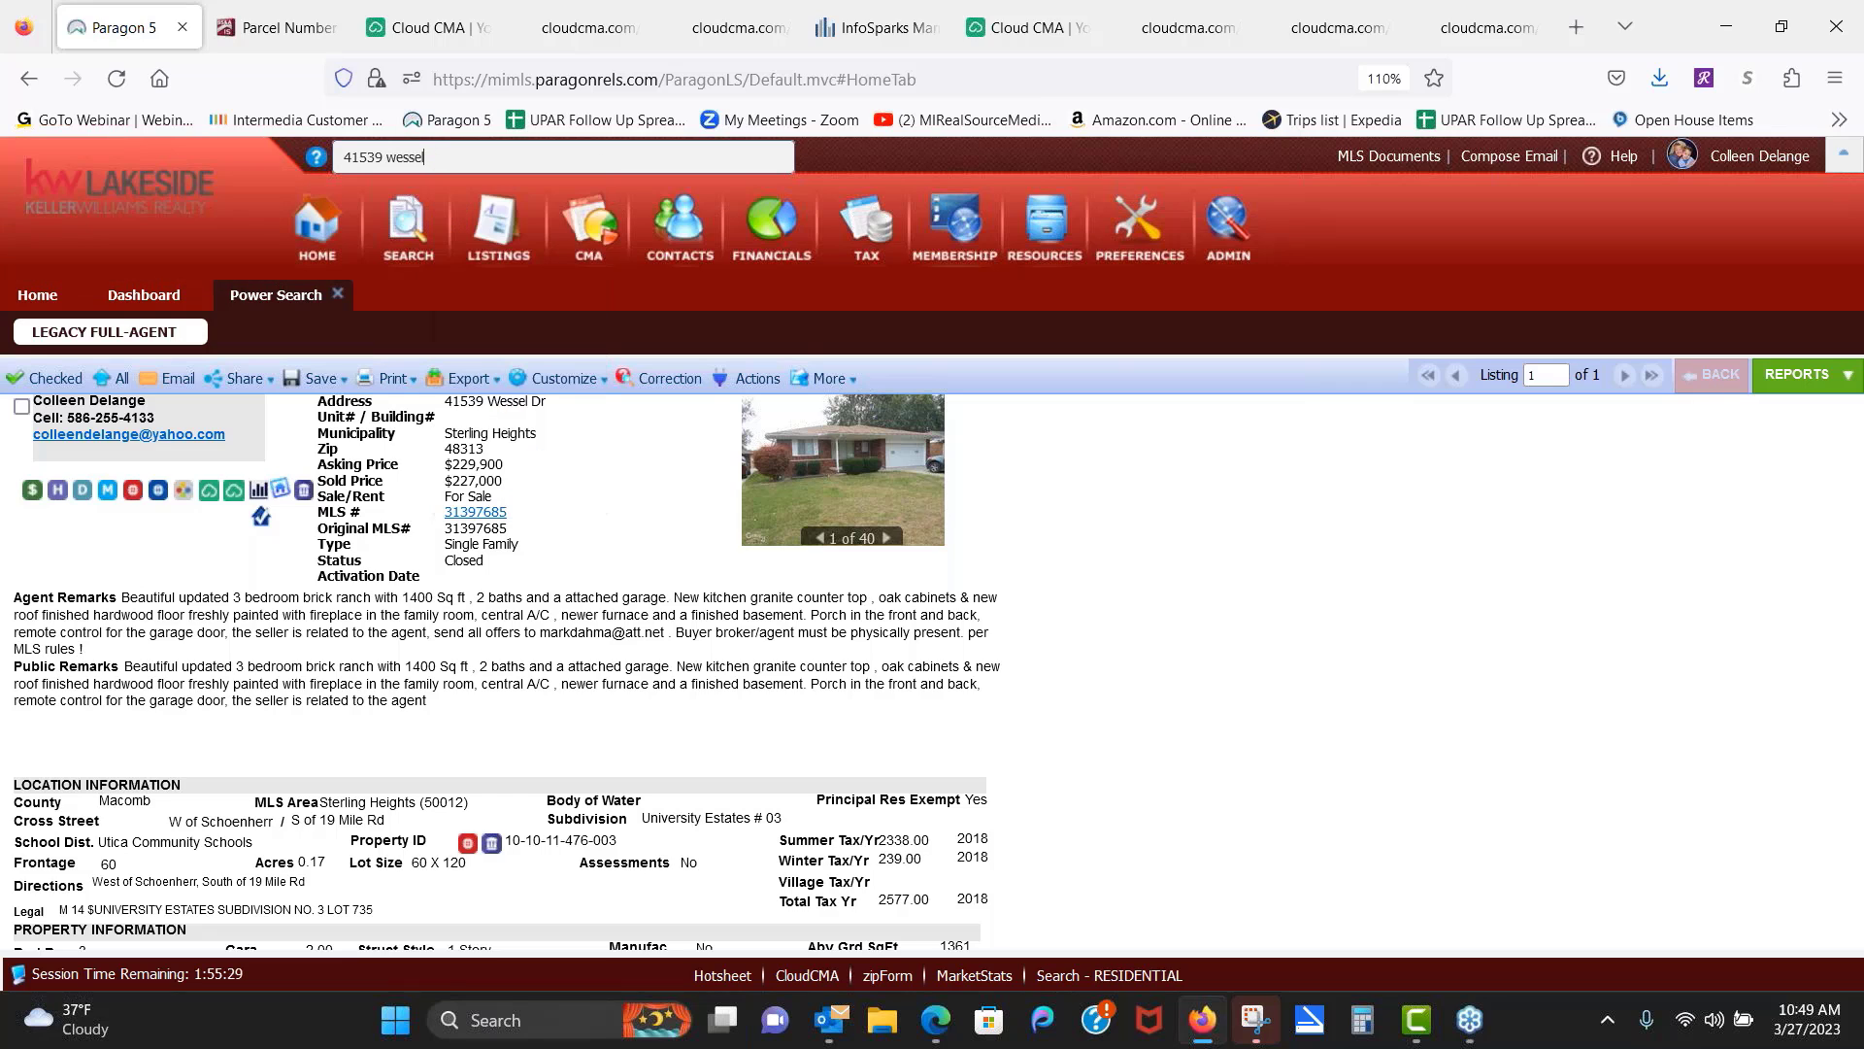
key(BackSpace)
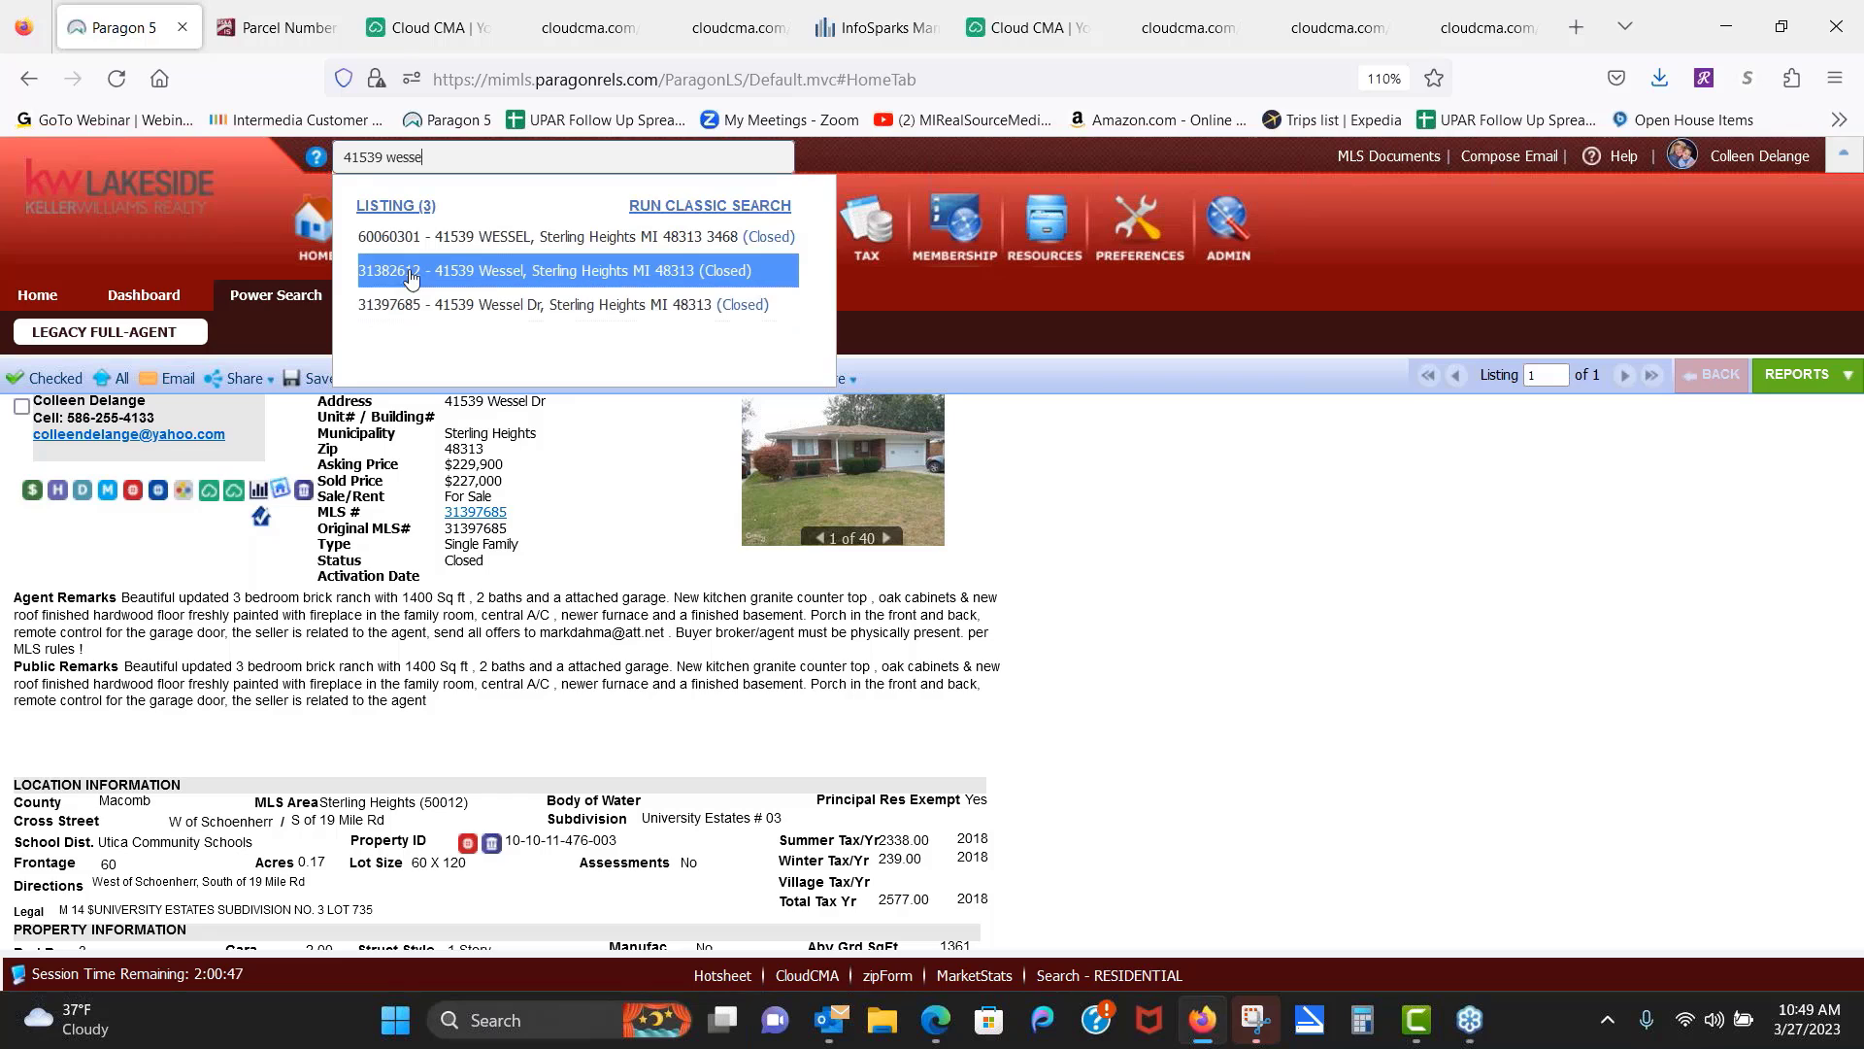
click(402, 207)
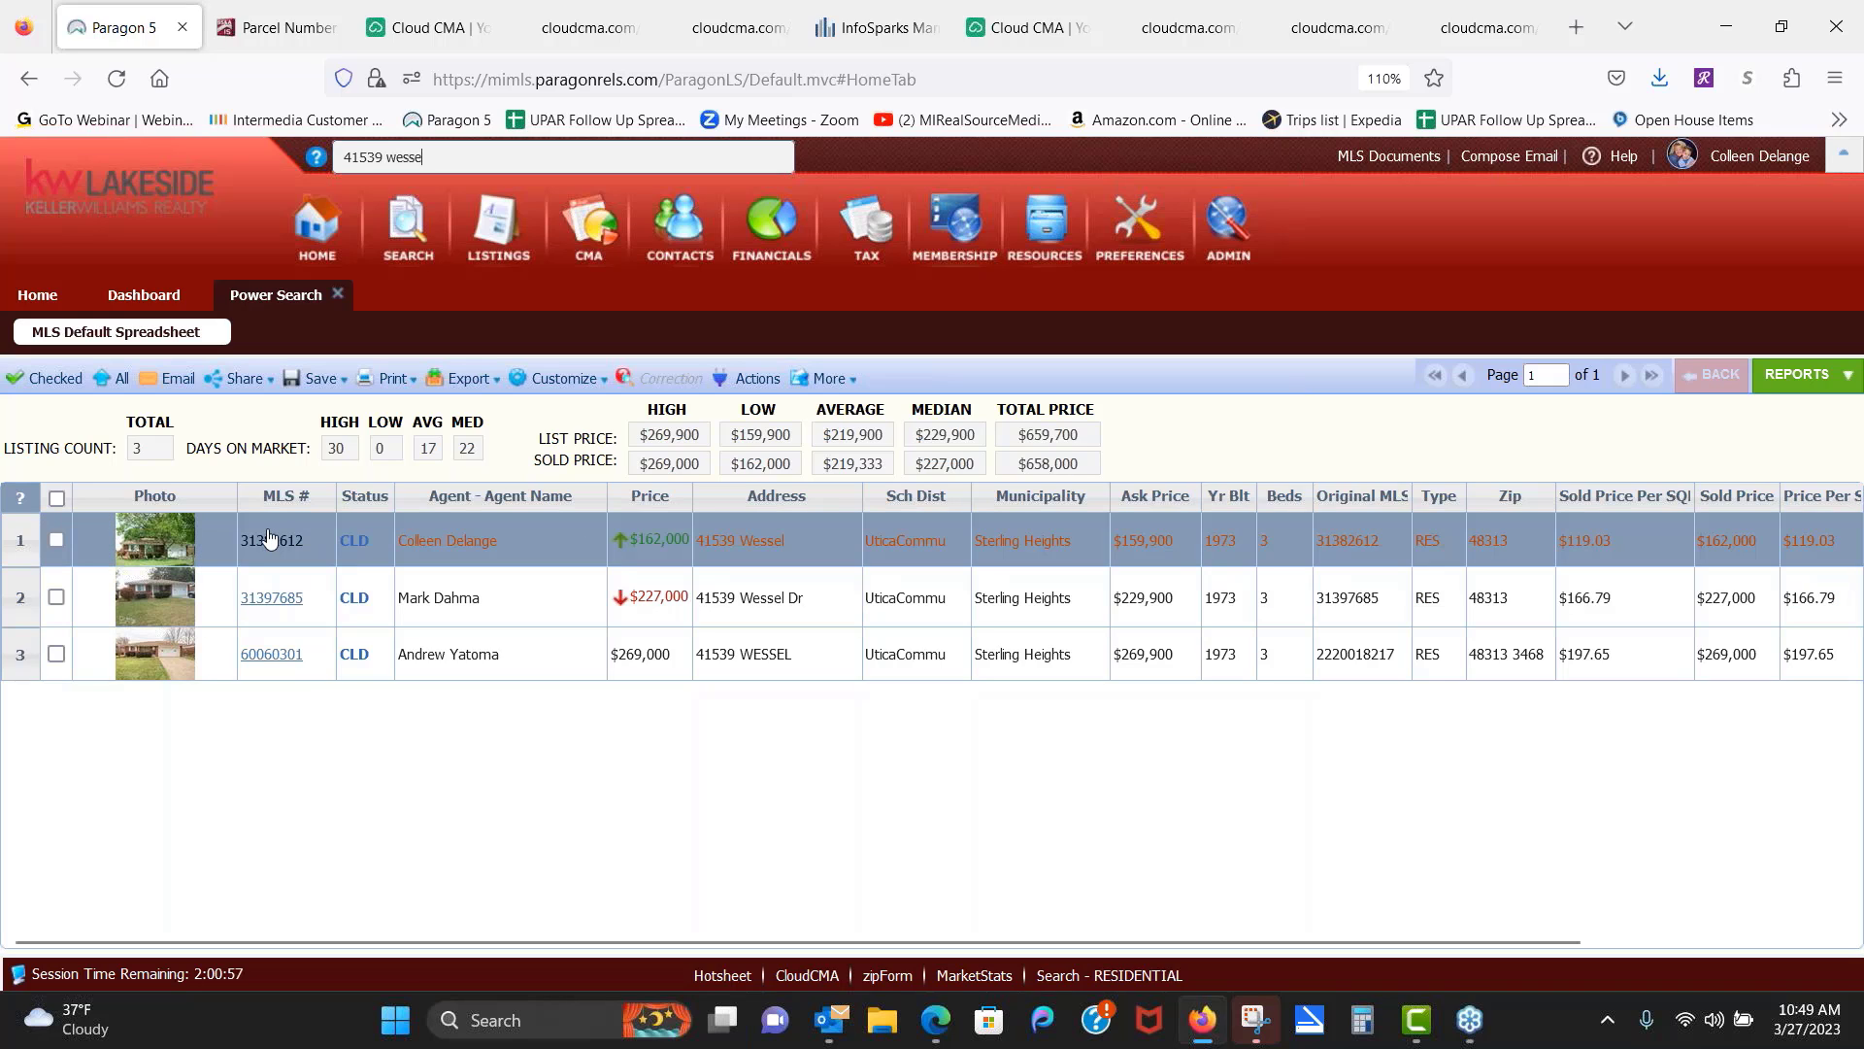
- Open listing 1 of 3, asked $159,900 and sold for $162,000, in full detail
click(270, 537)
click(271, 539)
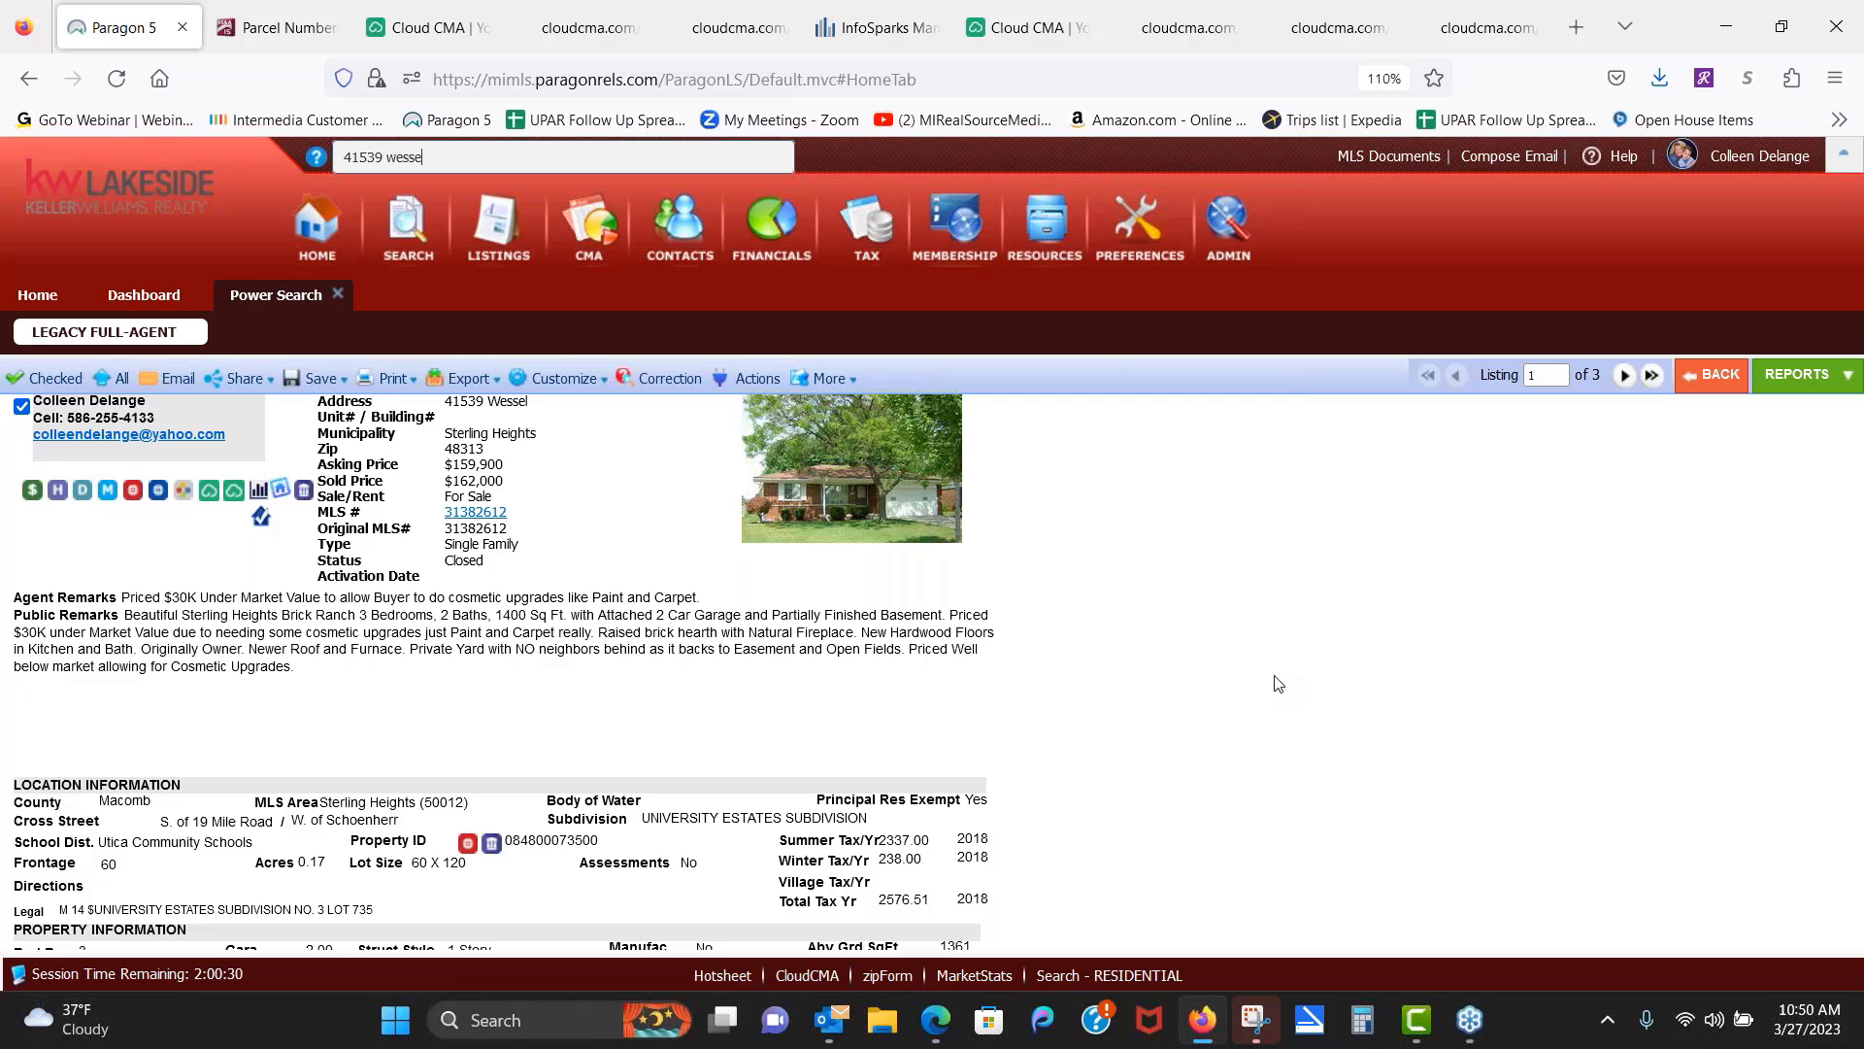
- Close Power Search and open a blank Residential search criteria form
click(340, 295)
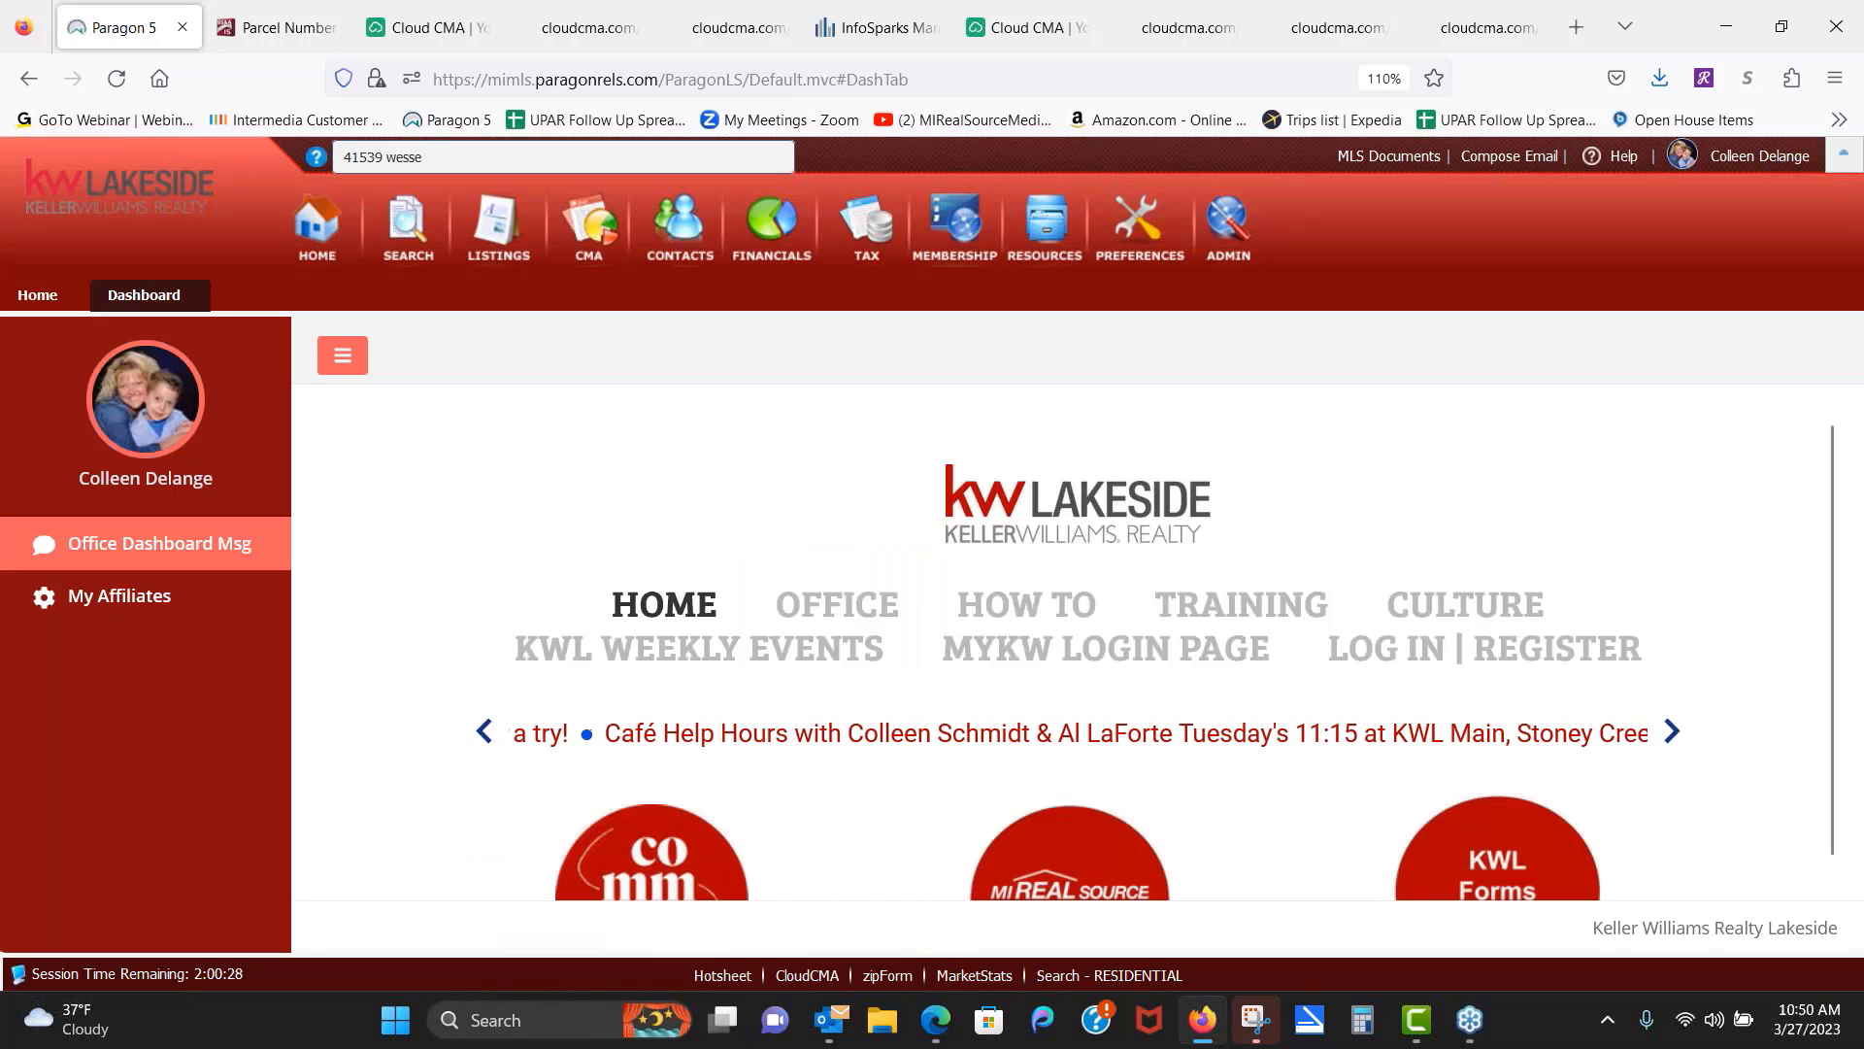
mouse_move(417, 226)
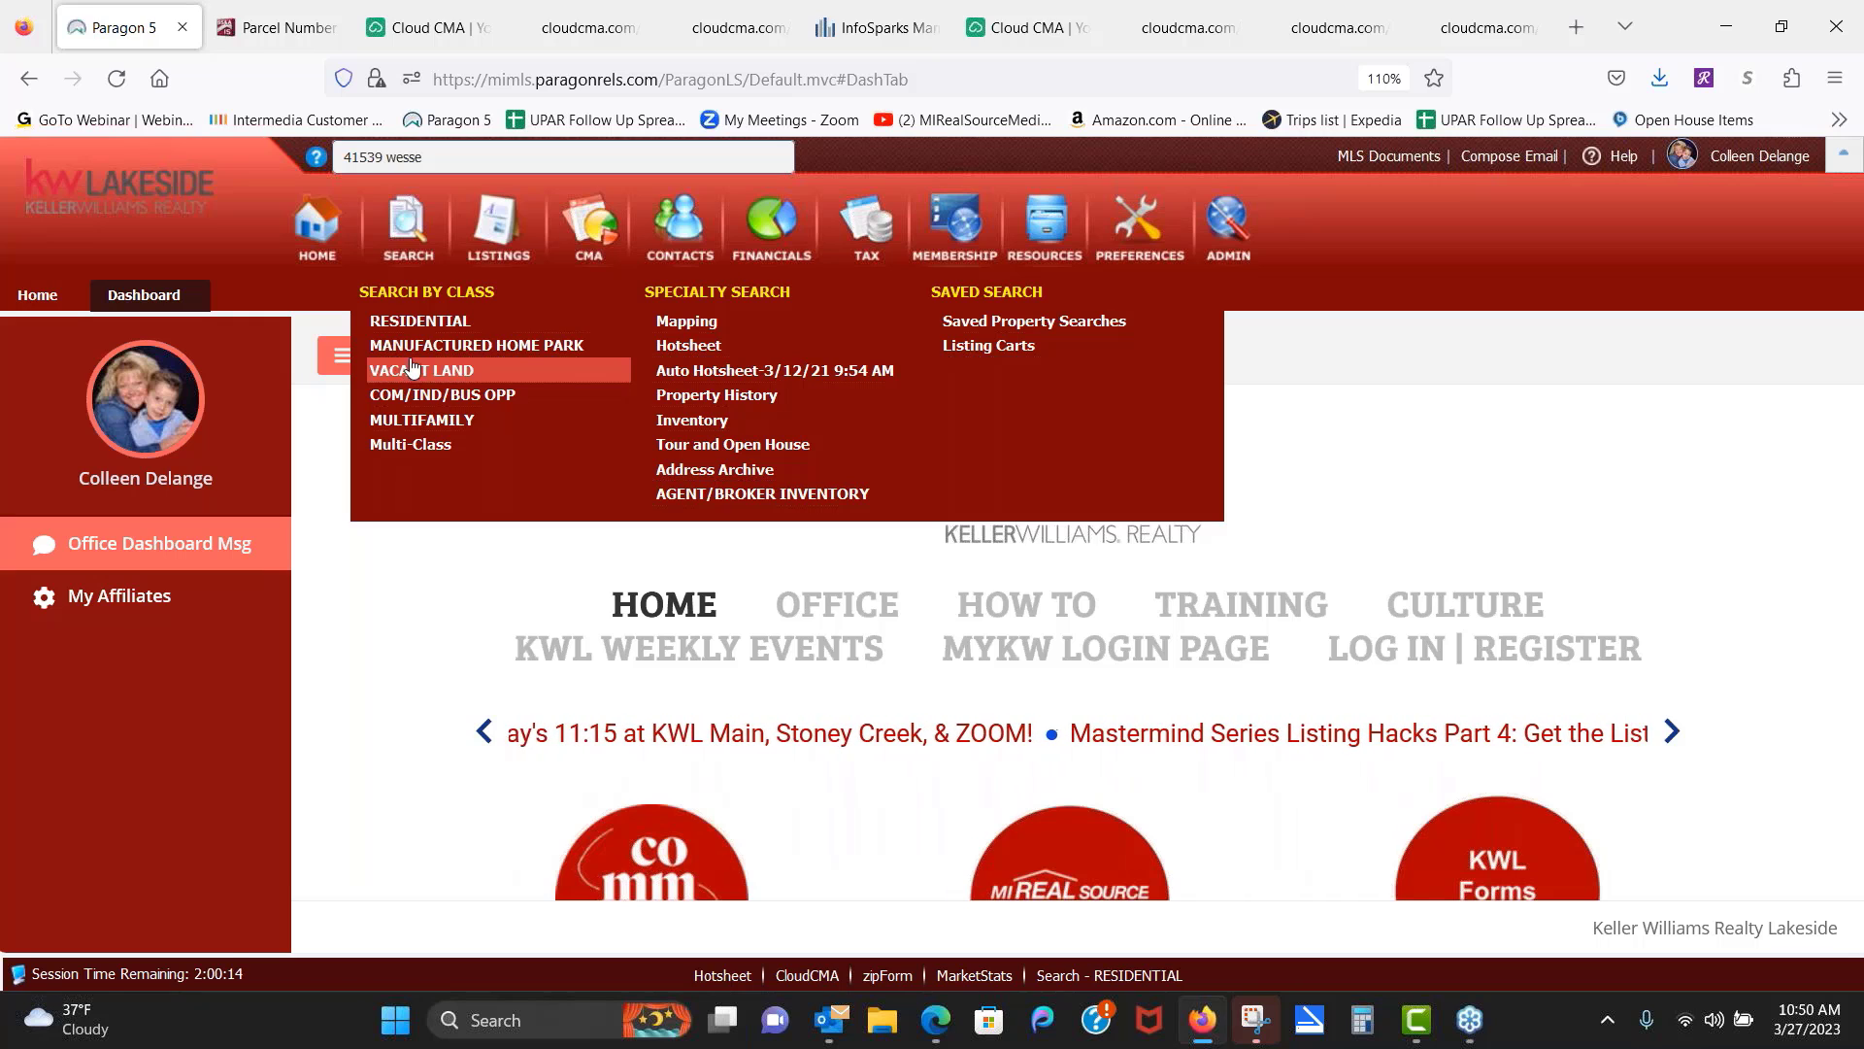
click(419, 321)
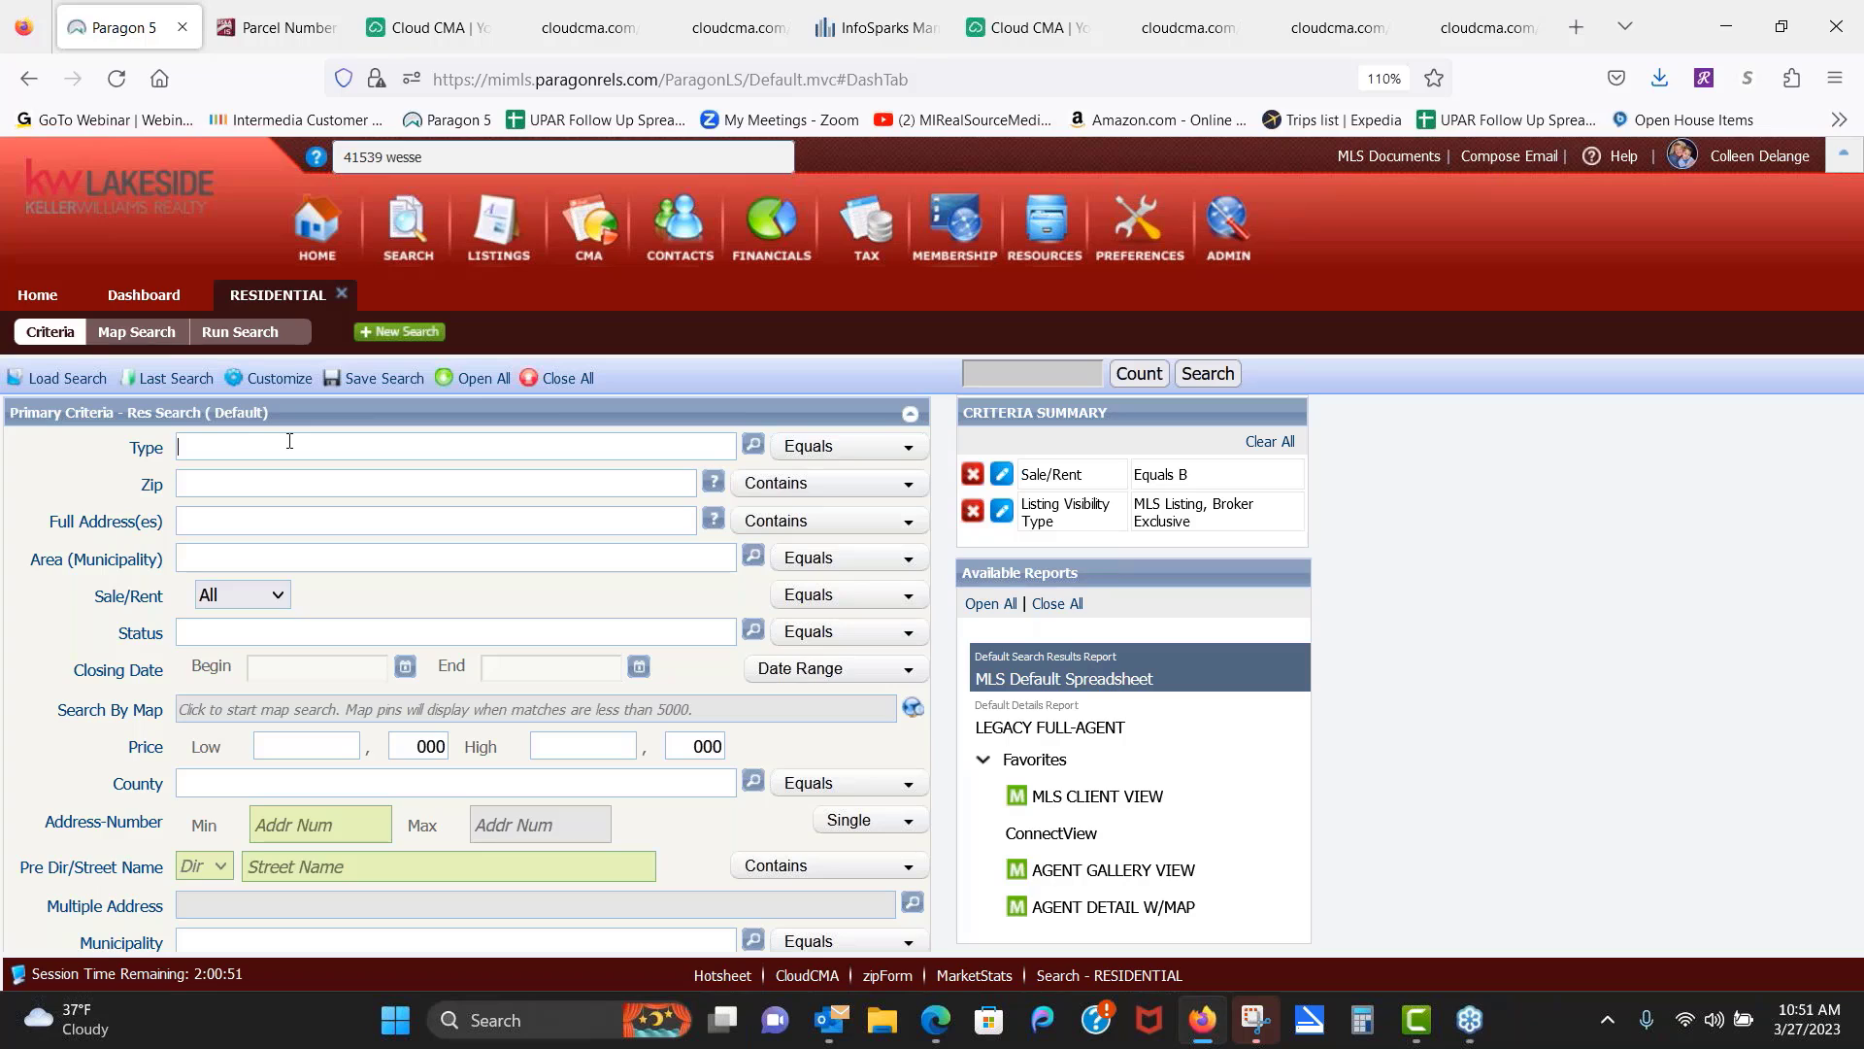
- Set the Type criterion to RES - Single Family, giving 3,064,733 matches
text(re)
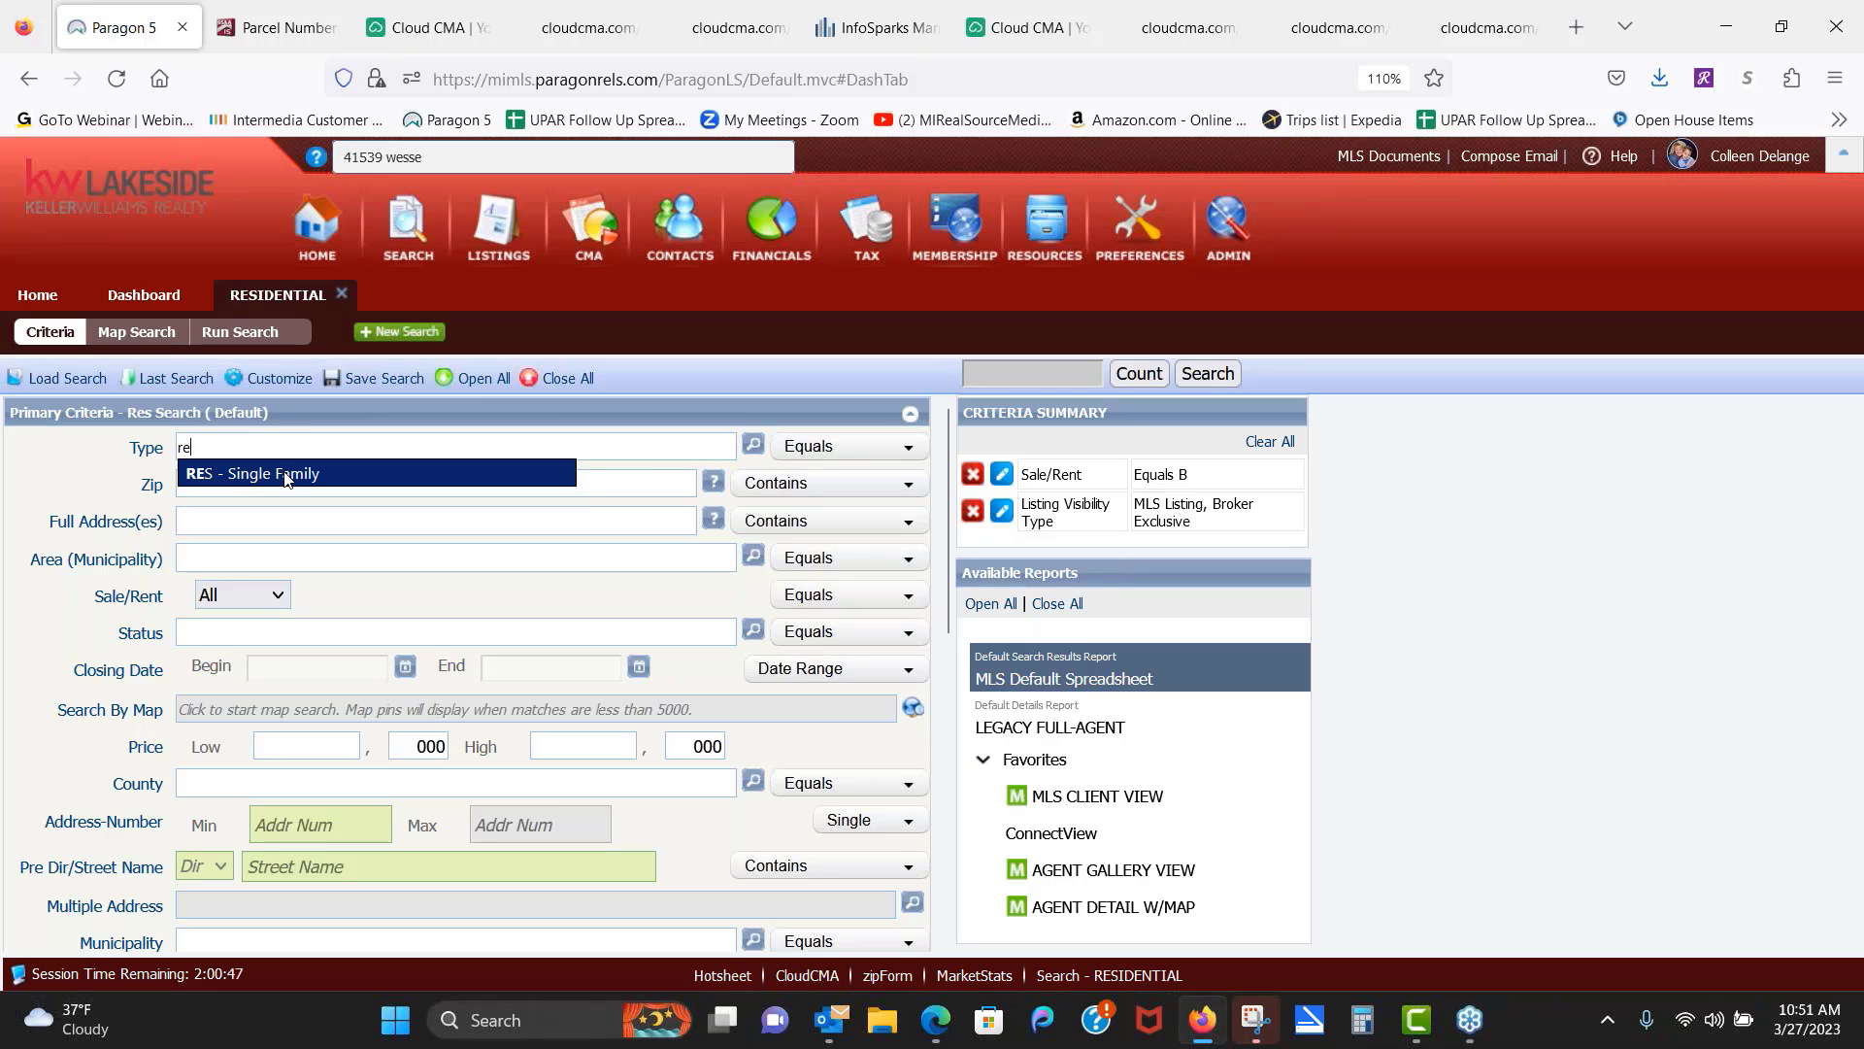
click(754, 448)
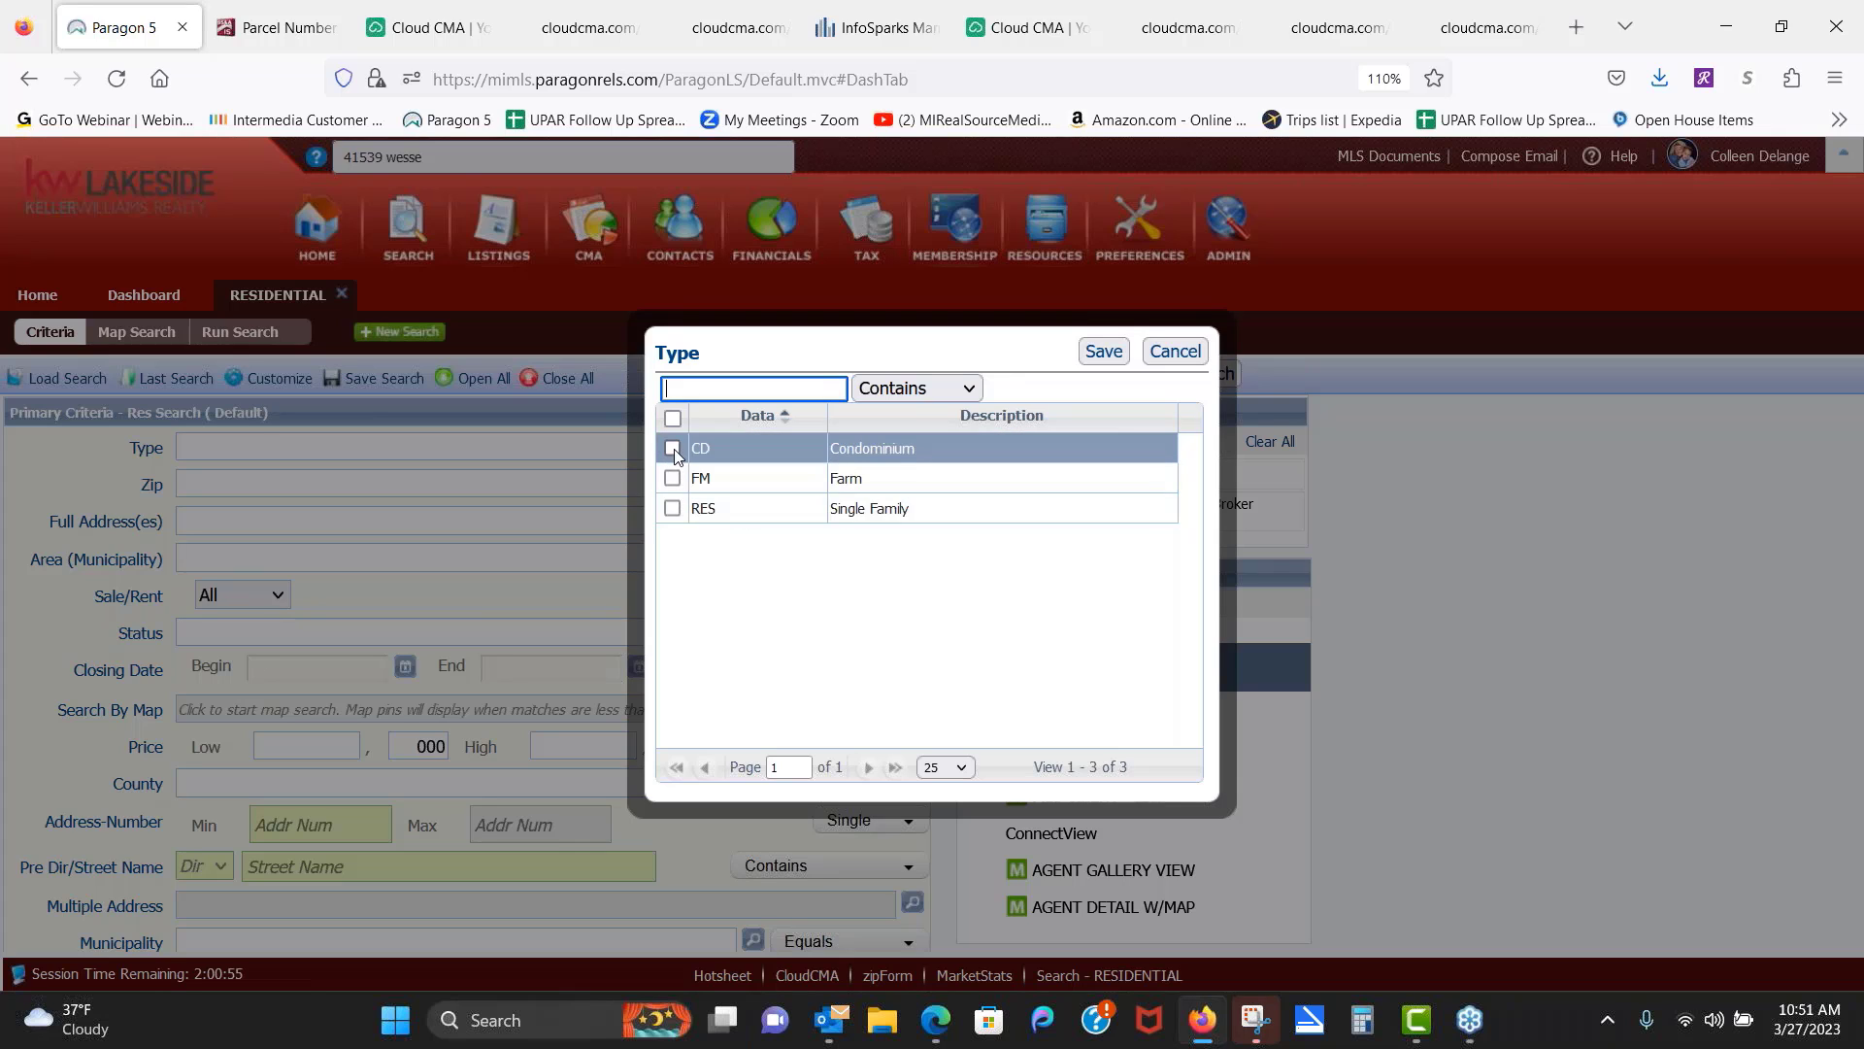
click(1181, 355)
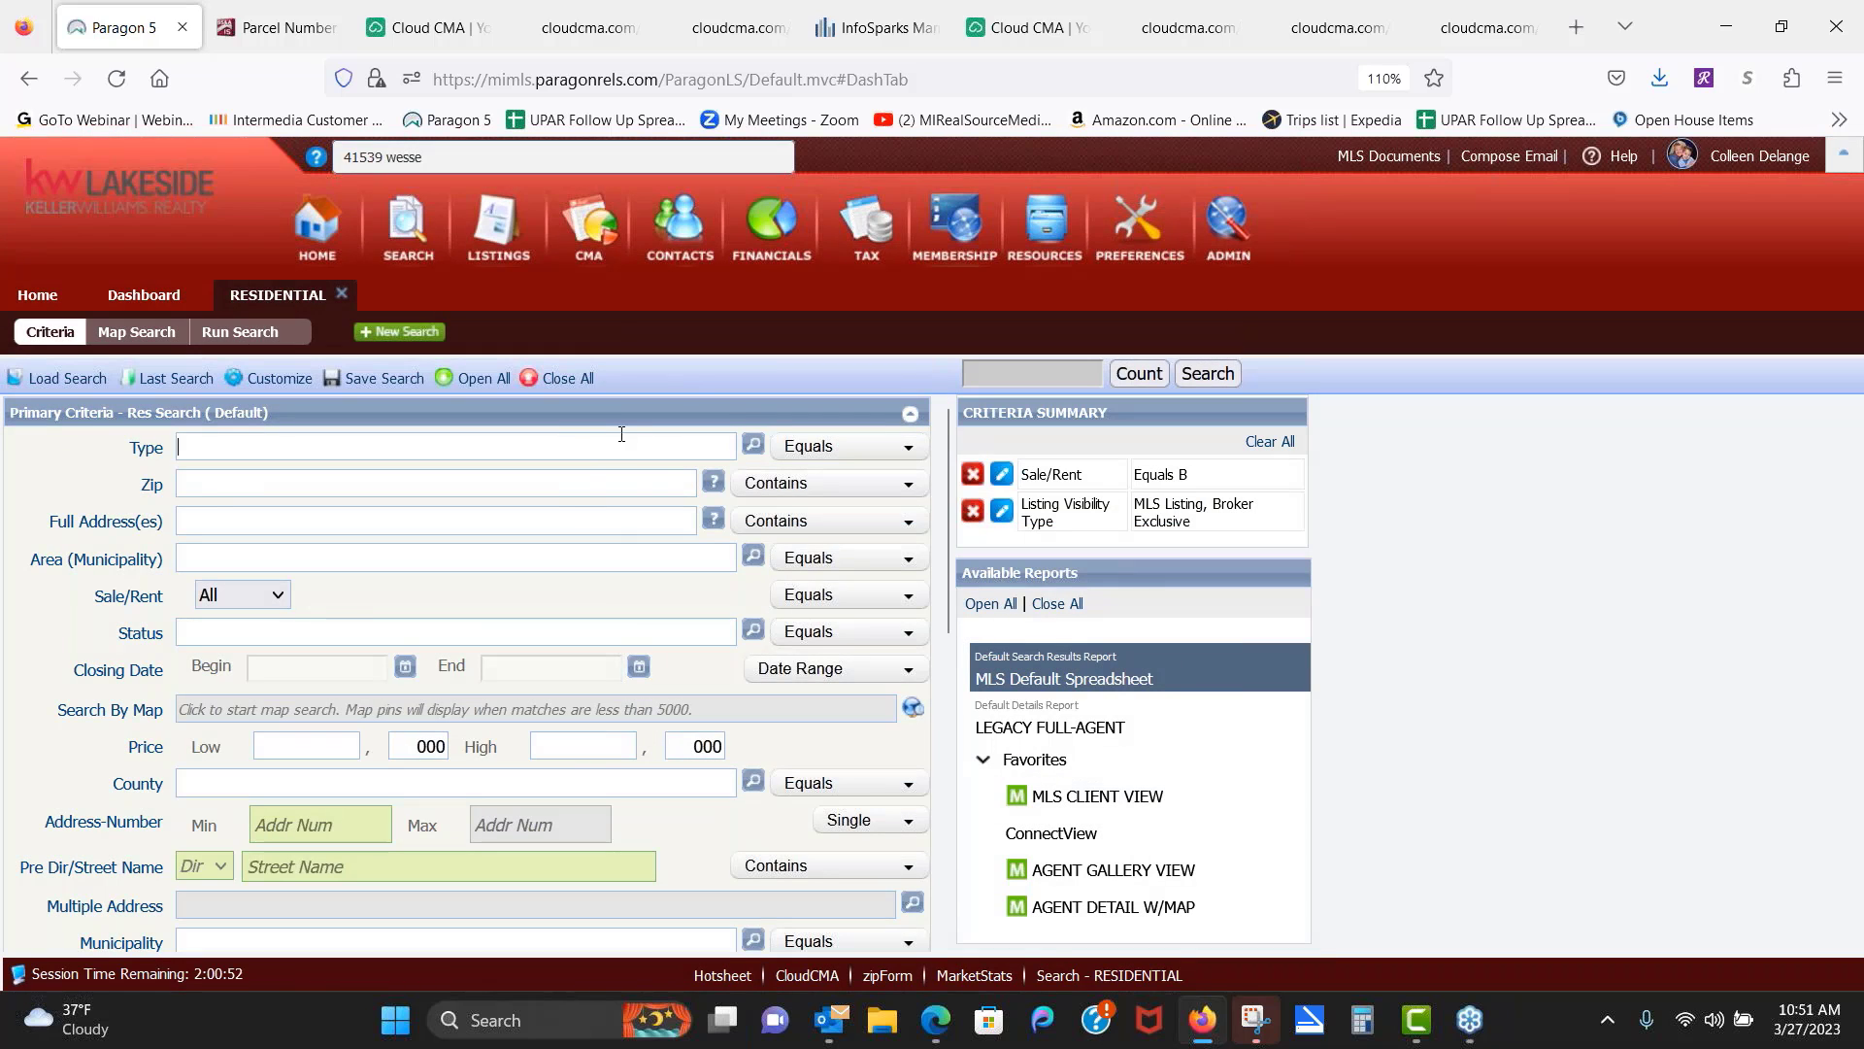
click(622, 436)
text(re)
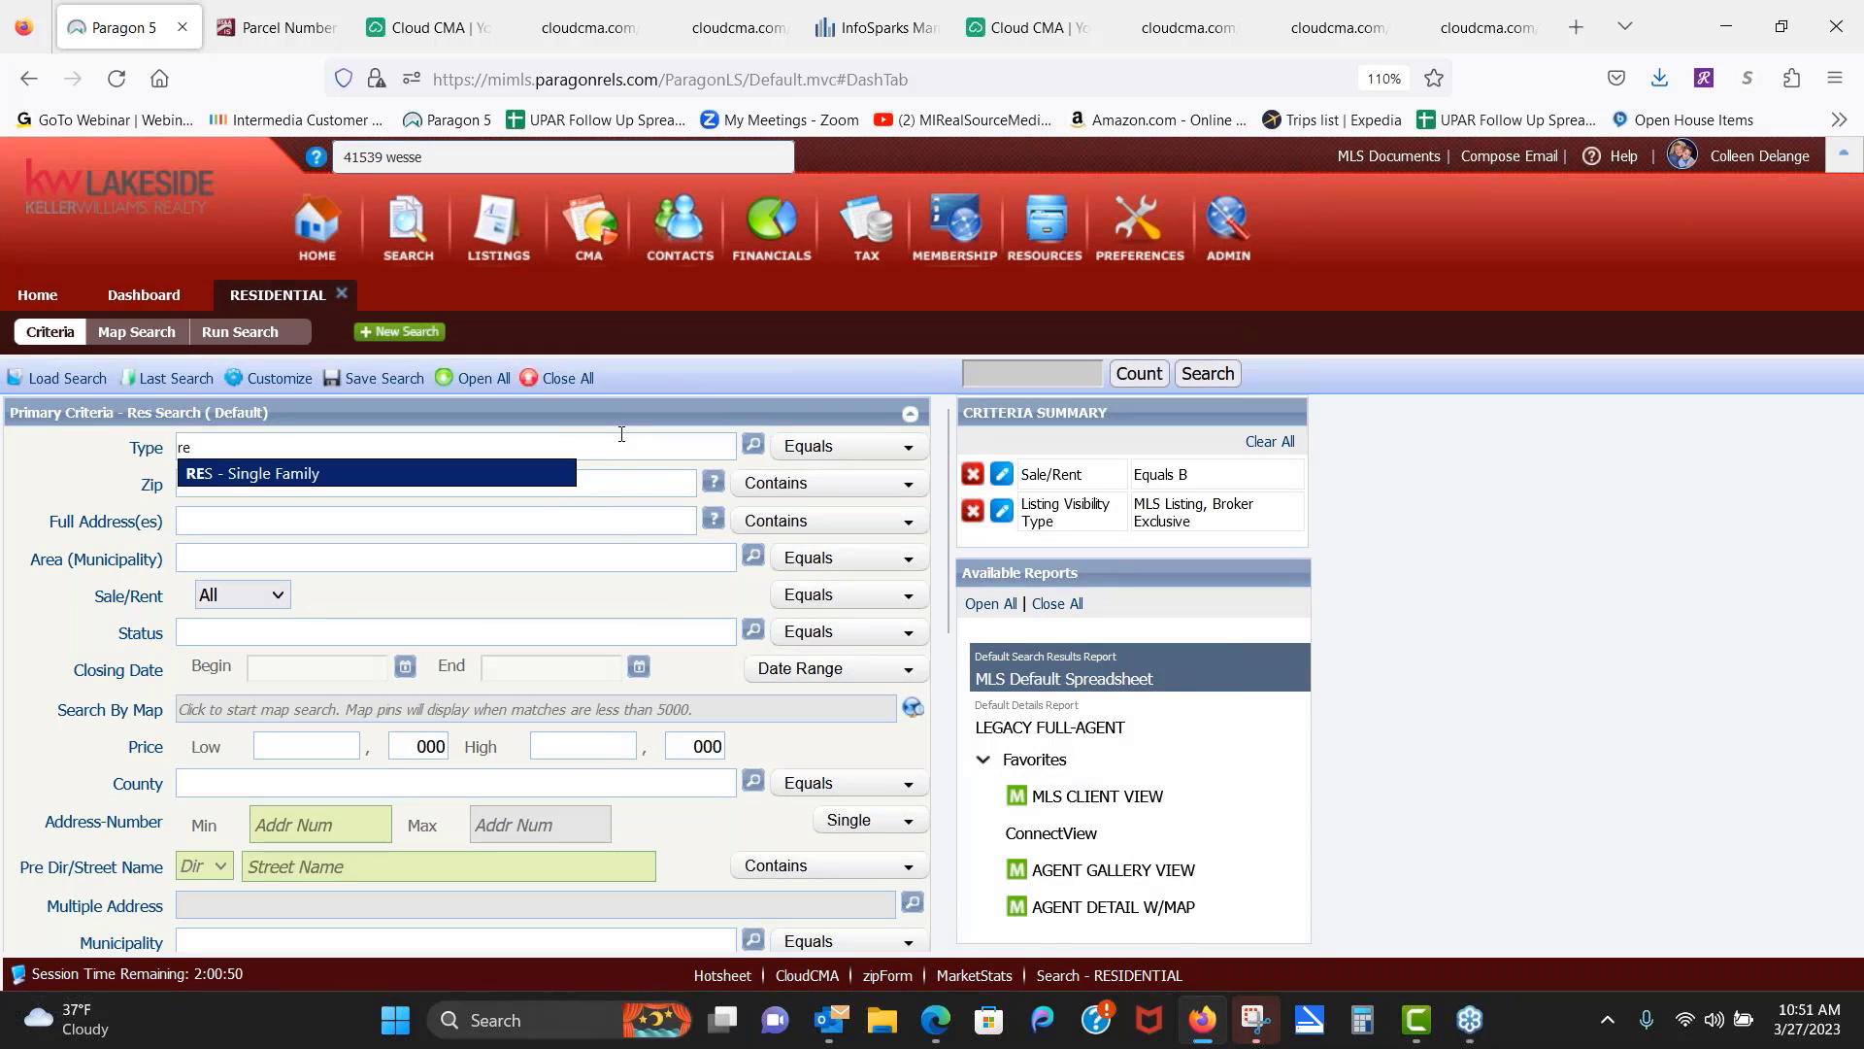
key(Return)
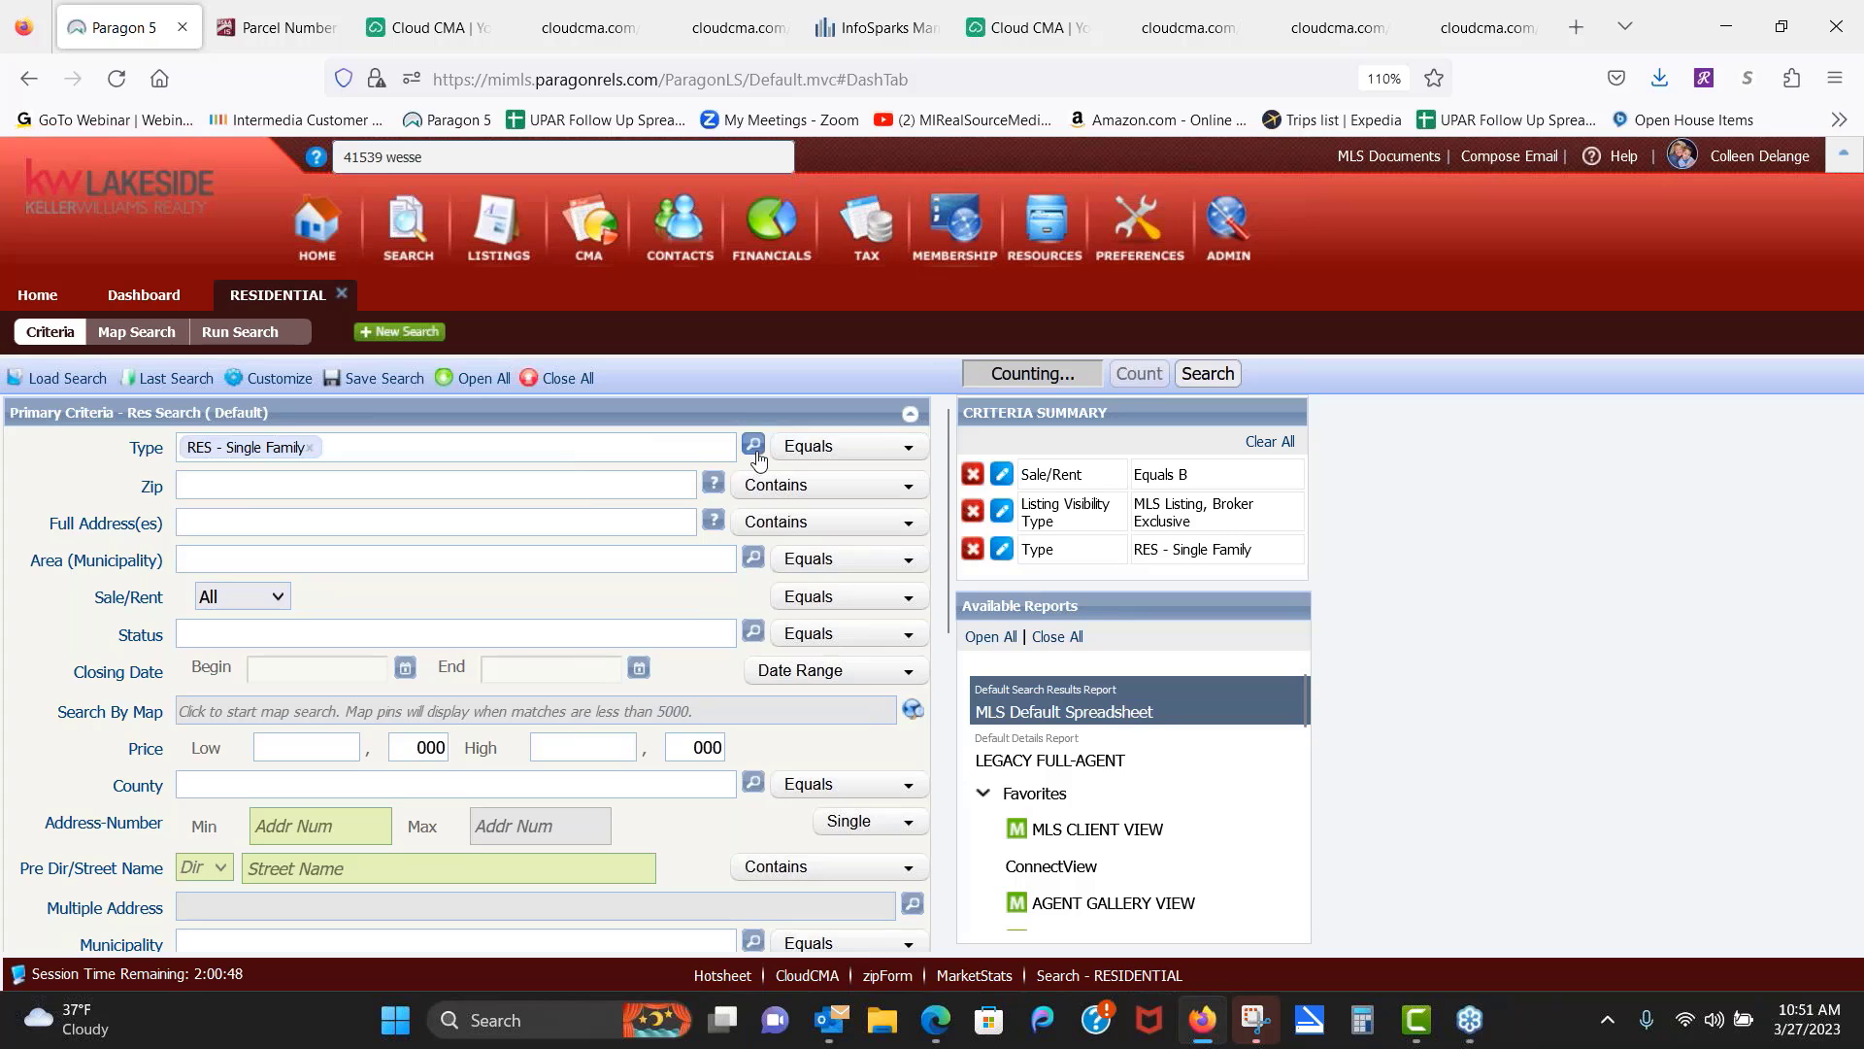
click(753, 444)
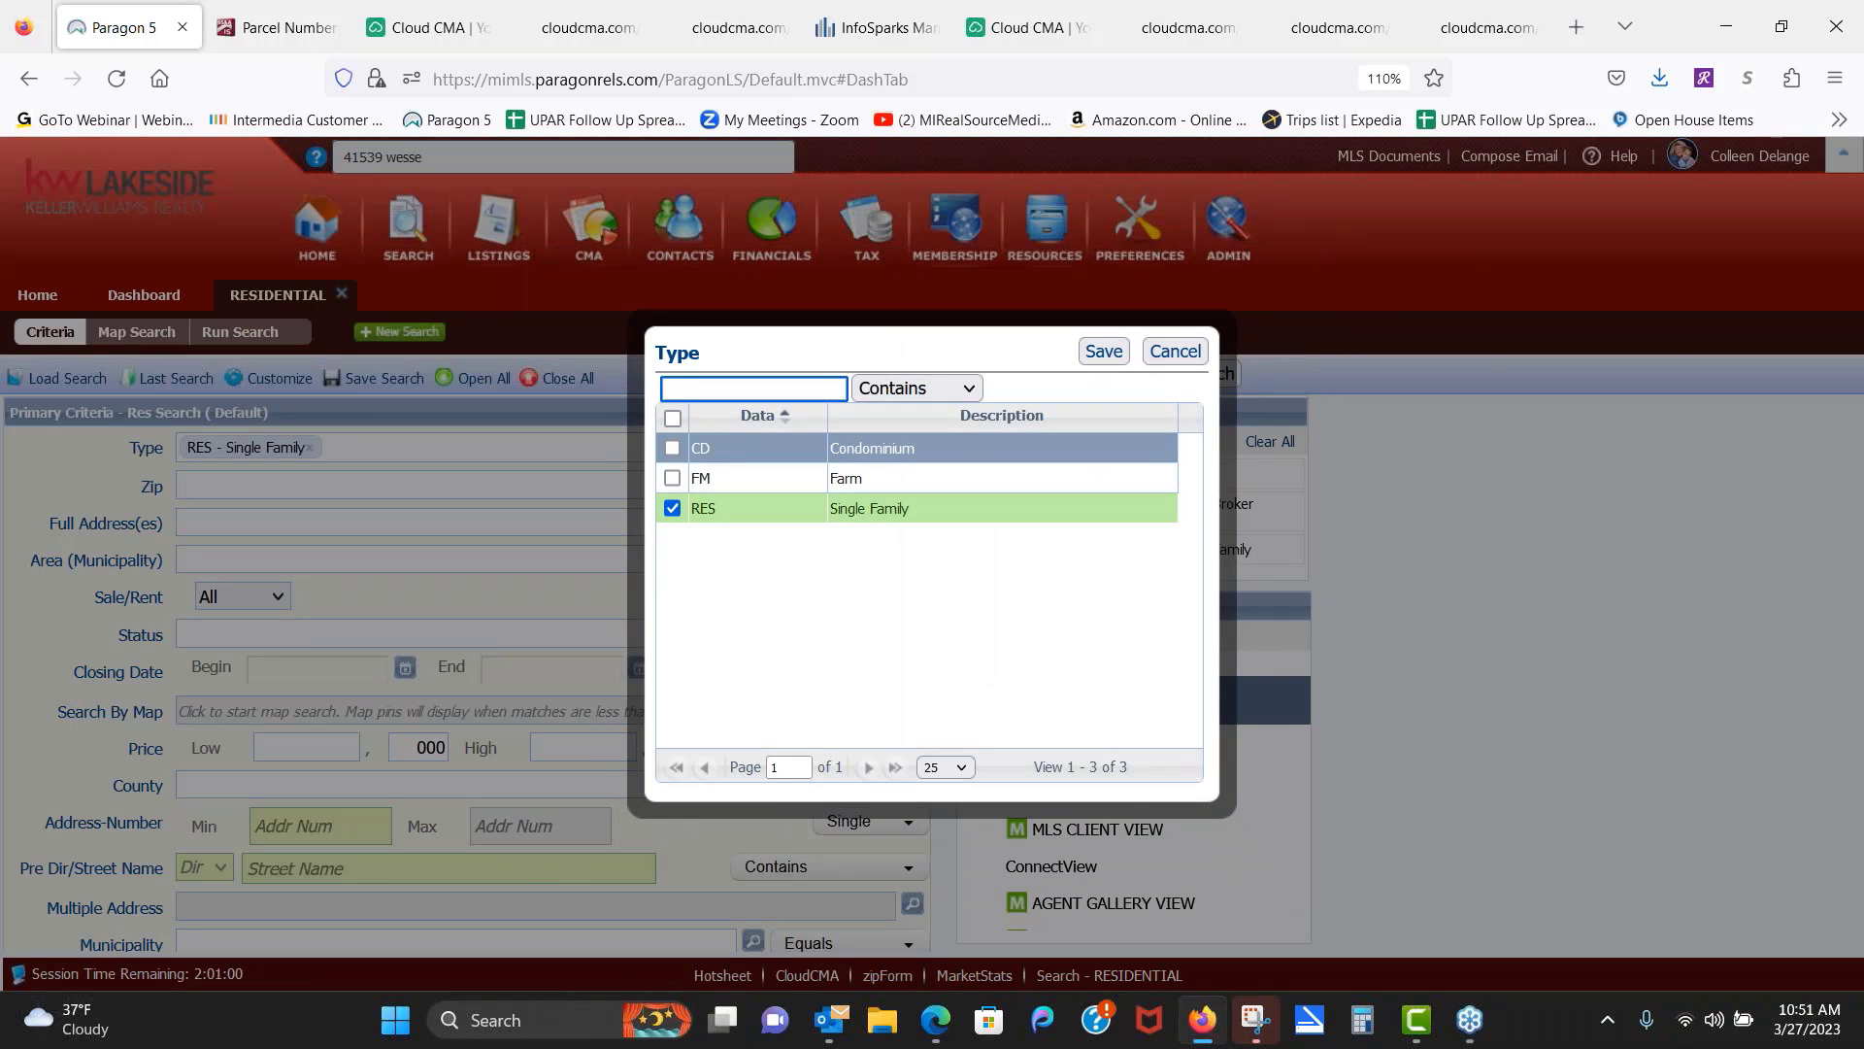
right_click(1108, 353)
click(1105, 353)
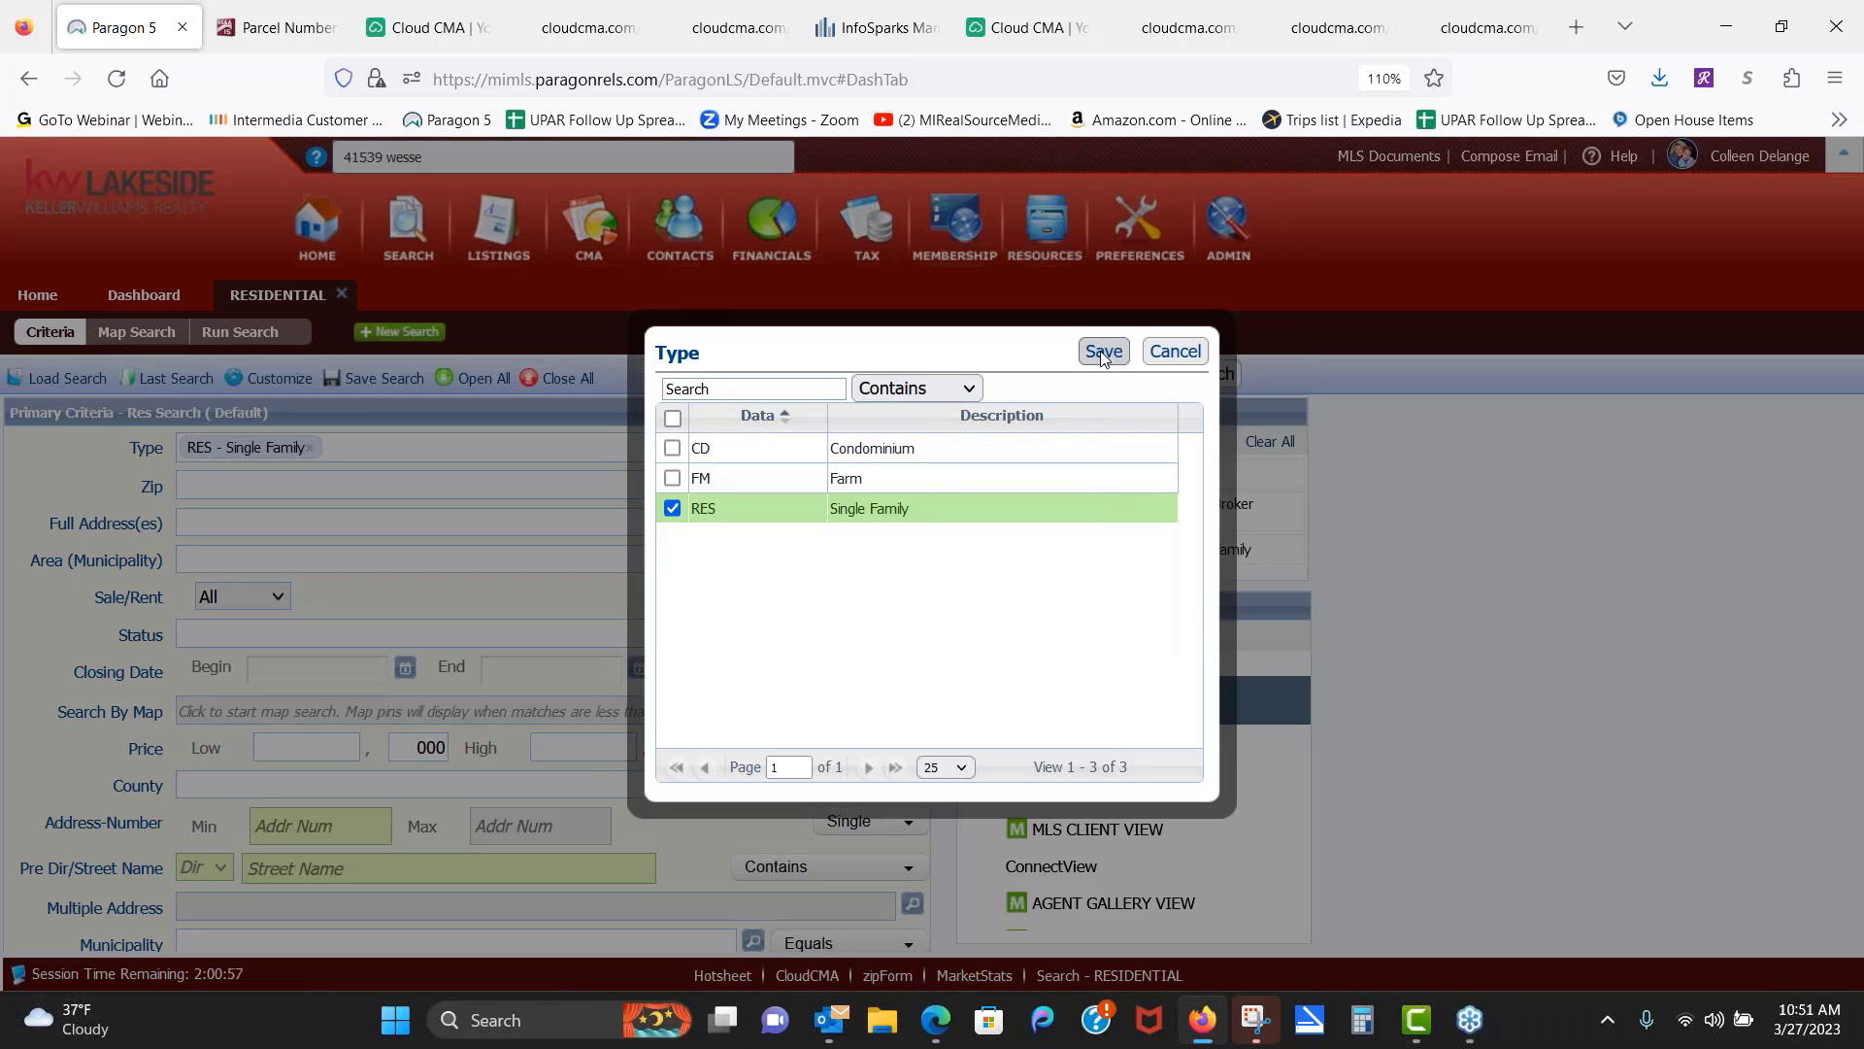
click(1102, 353)
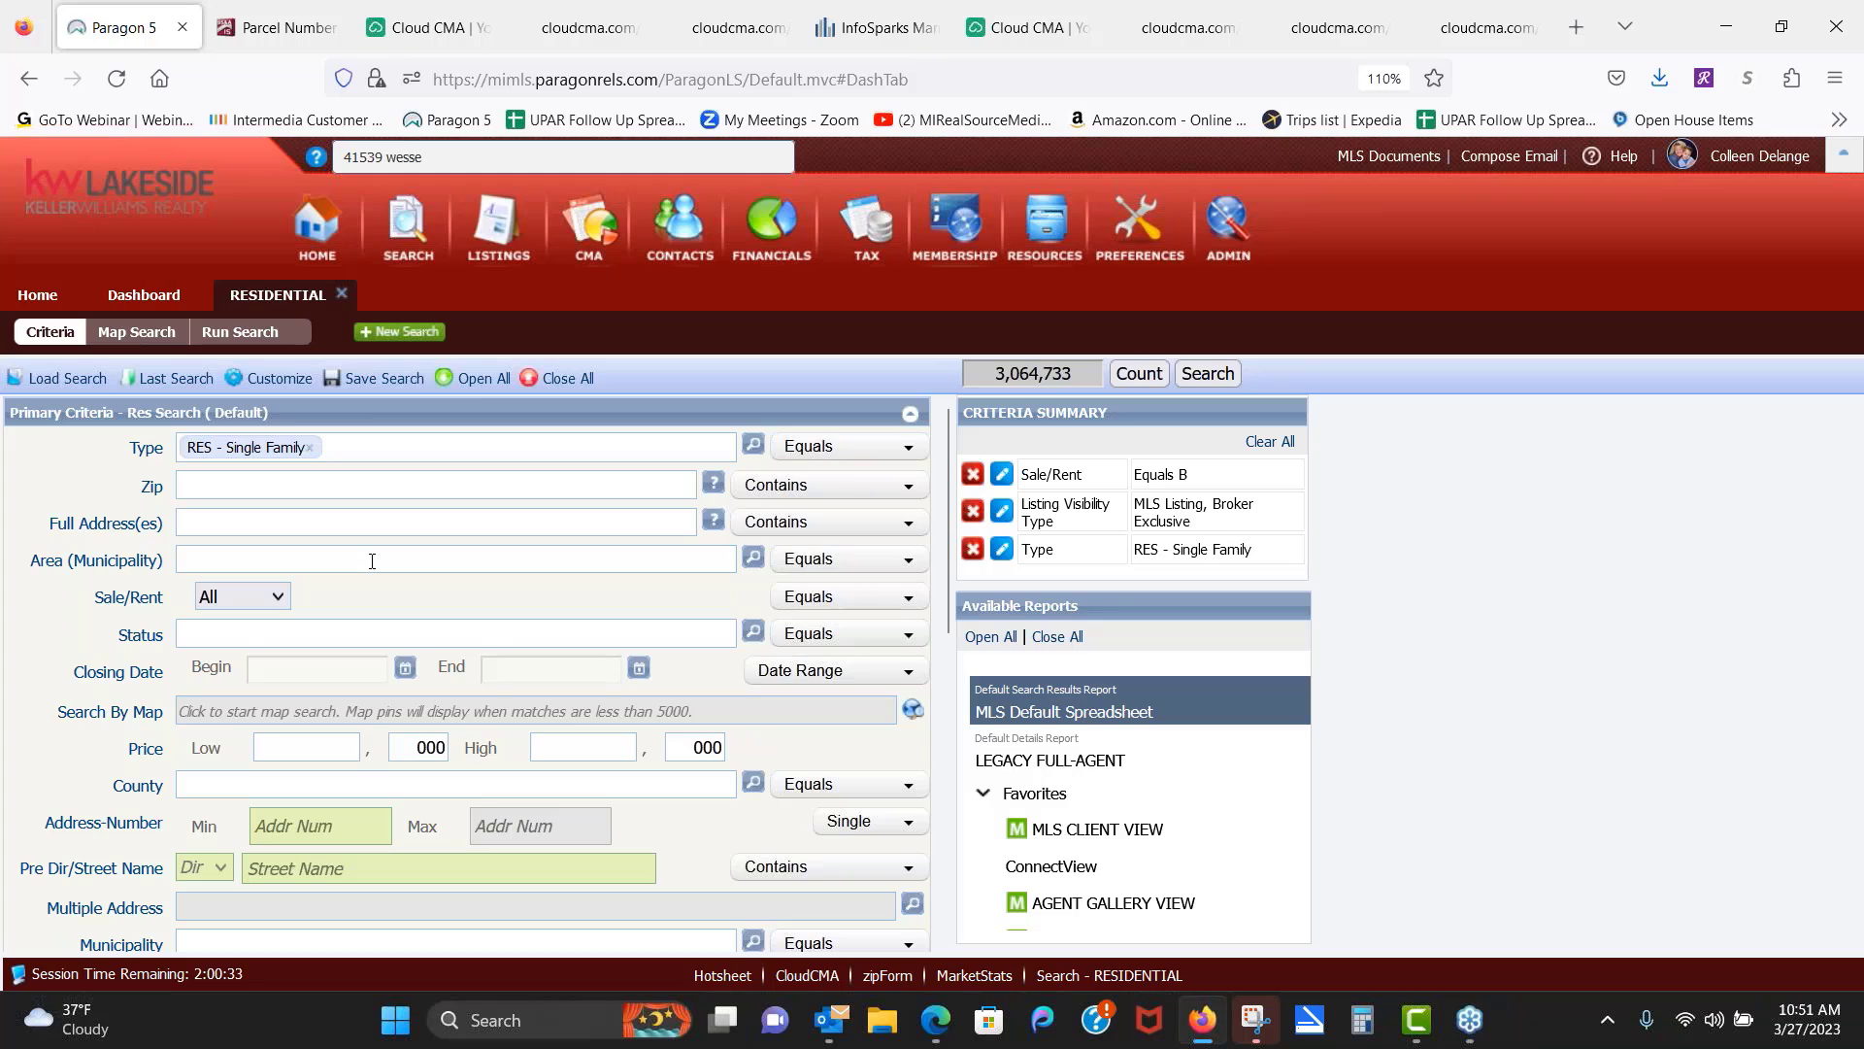
- Limit the search to For Sale listings with CLD - Closed status
click(278, 597)
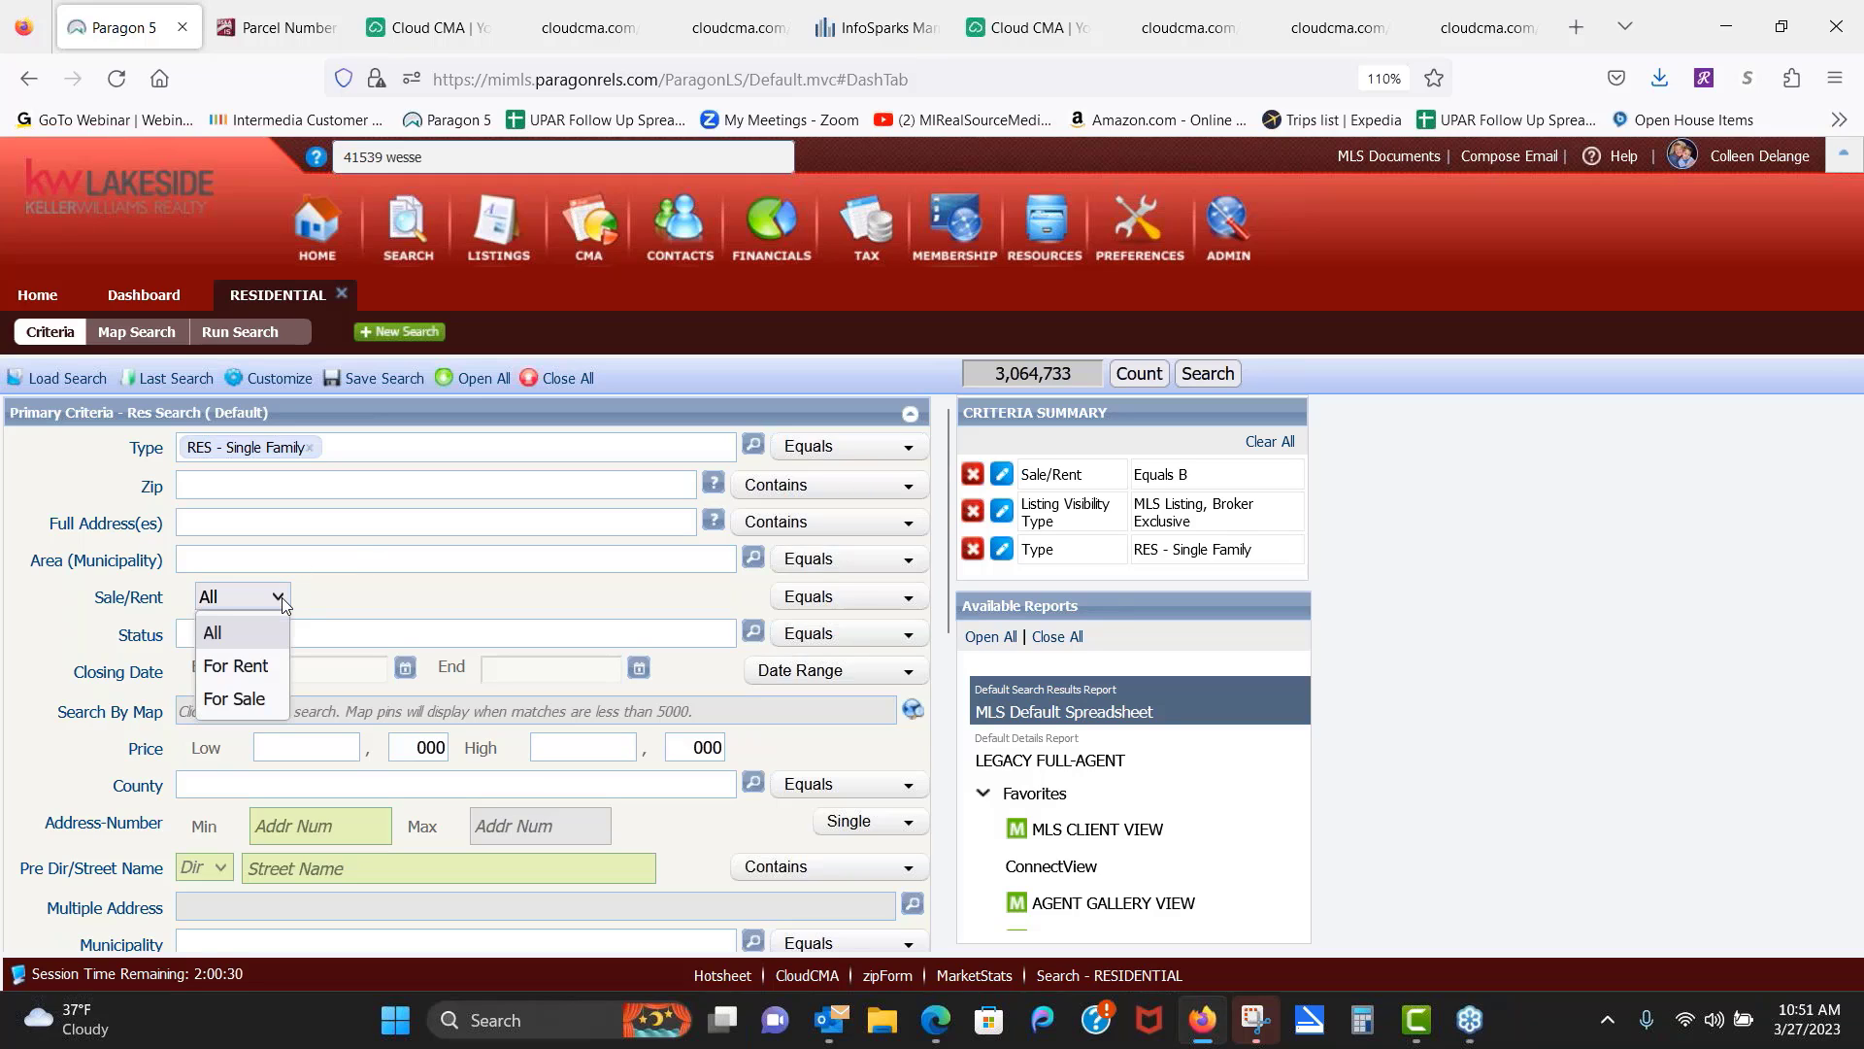
click(248, 698)
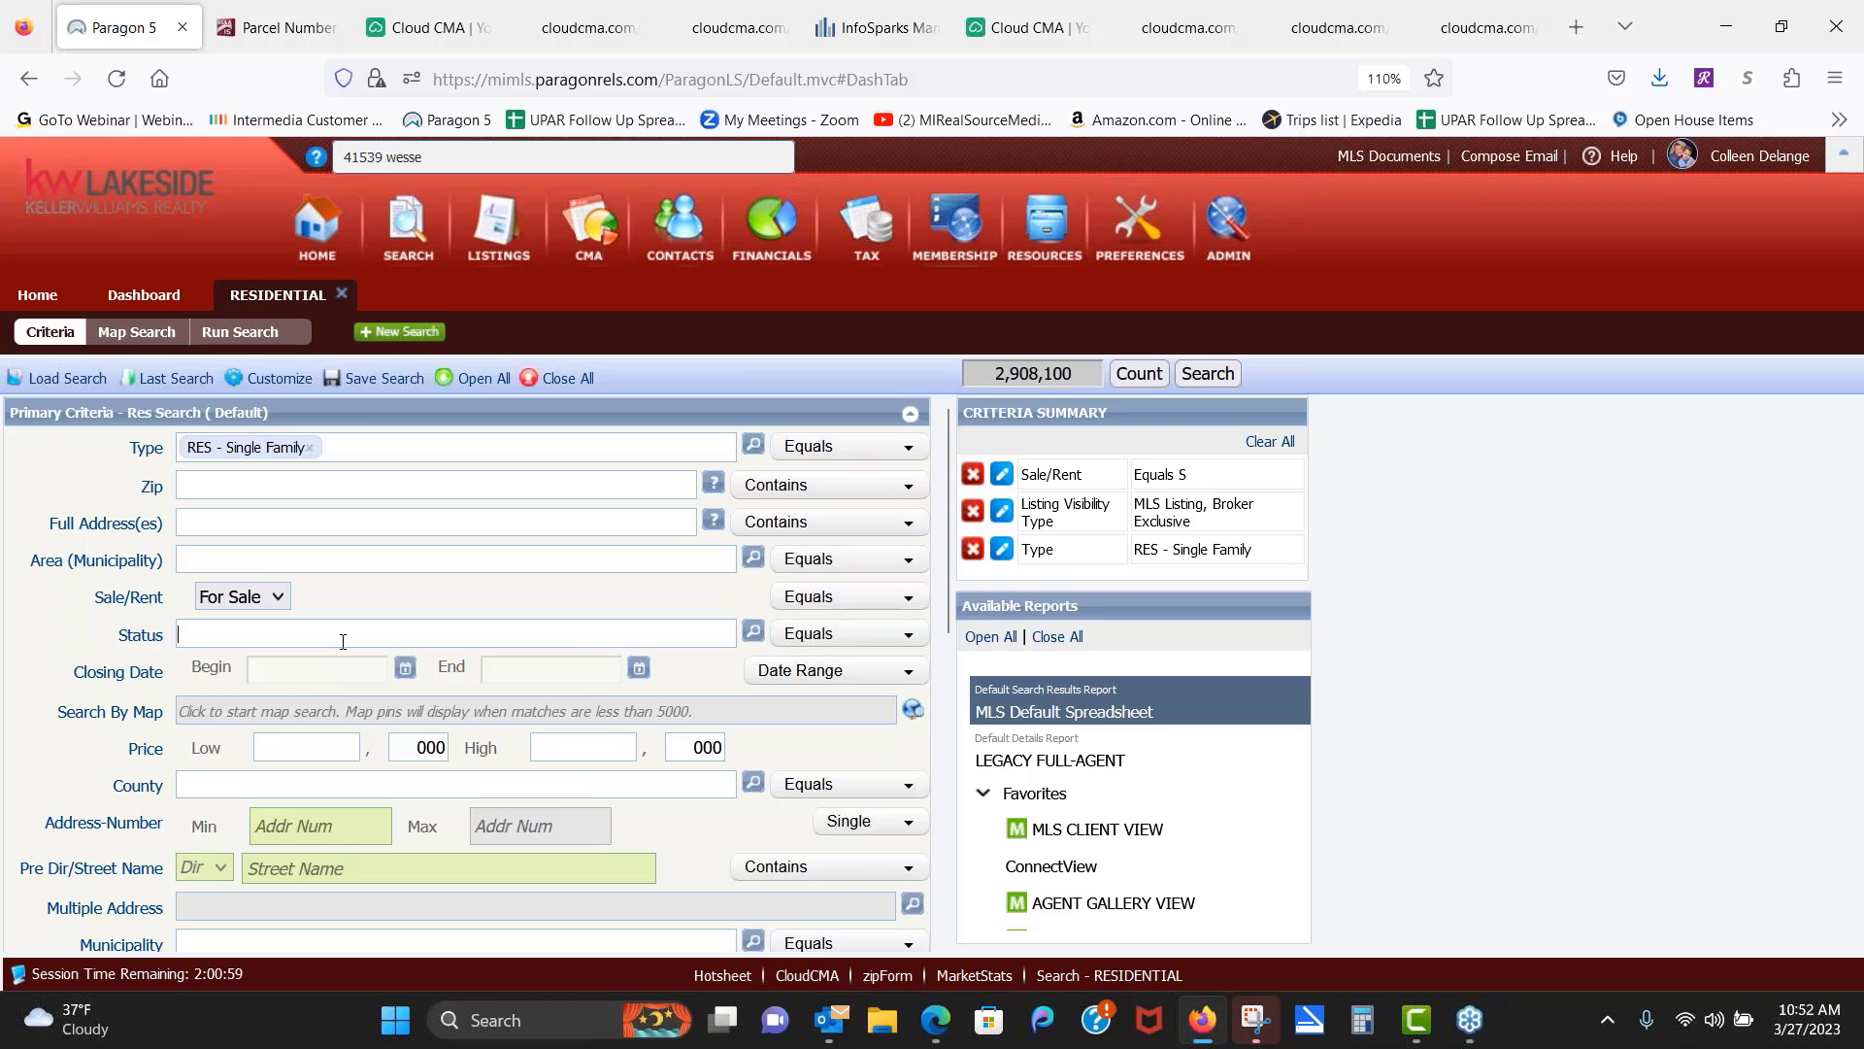
text(clo)
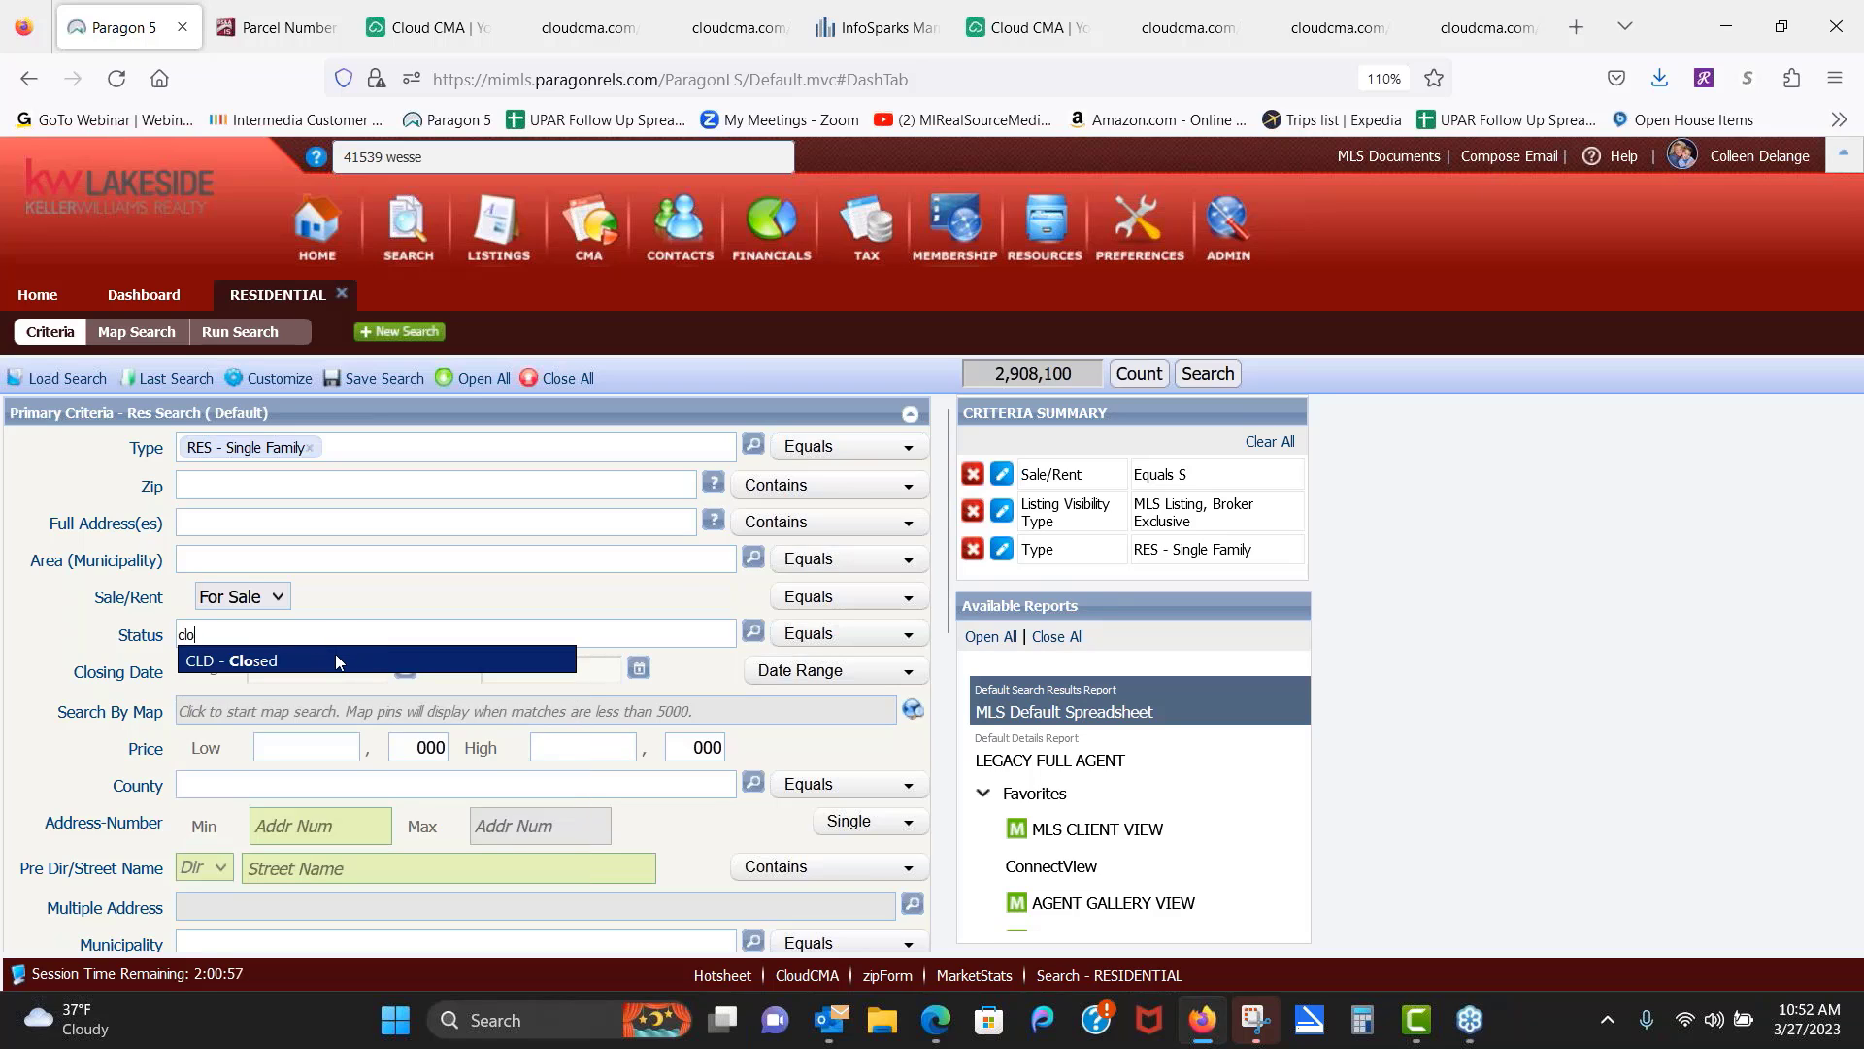
click(337, 661)
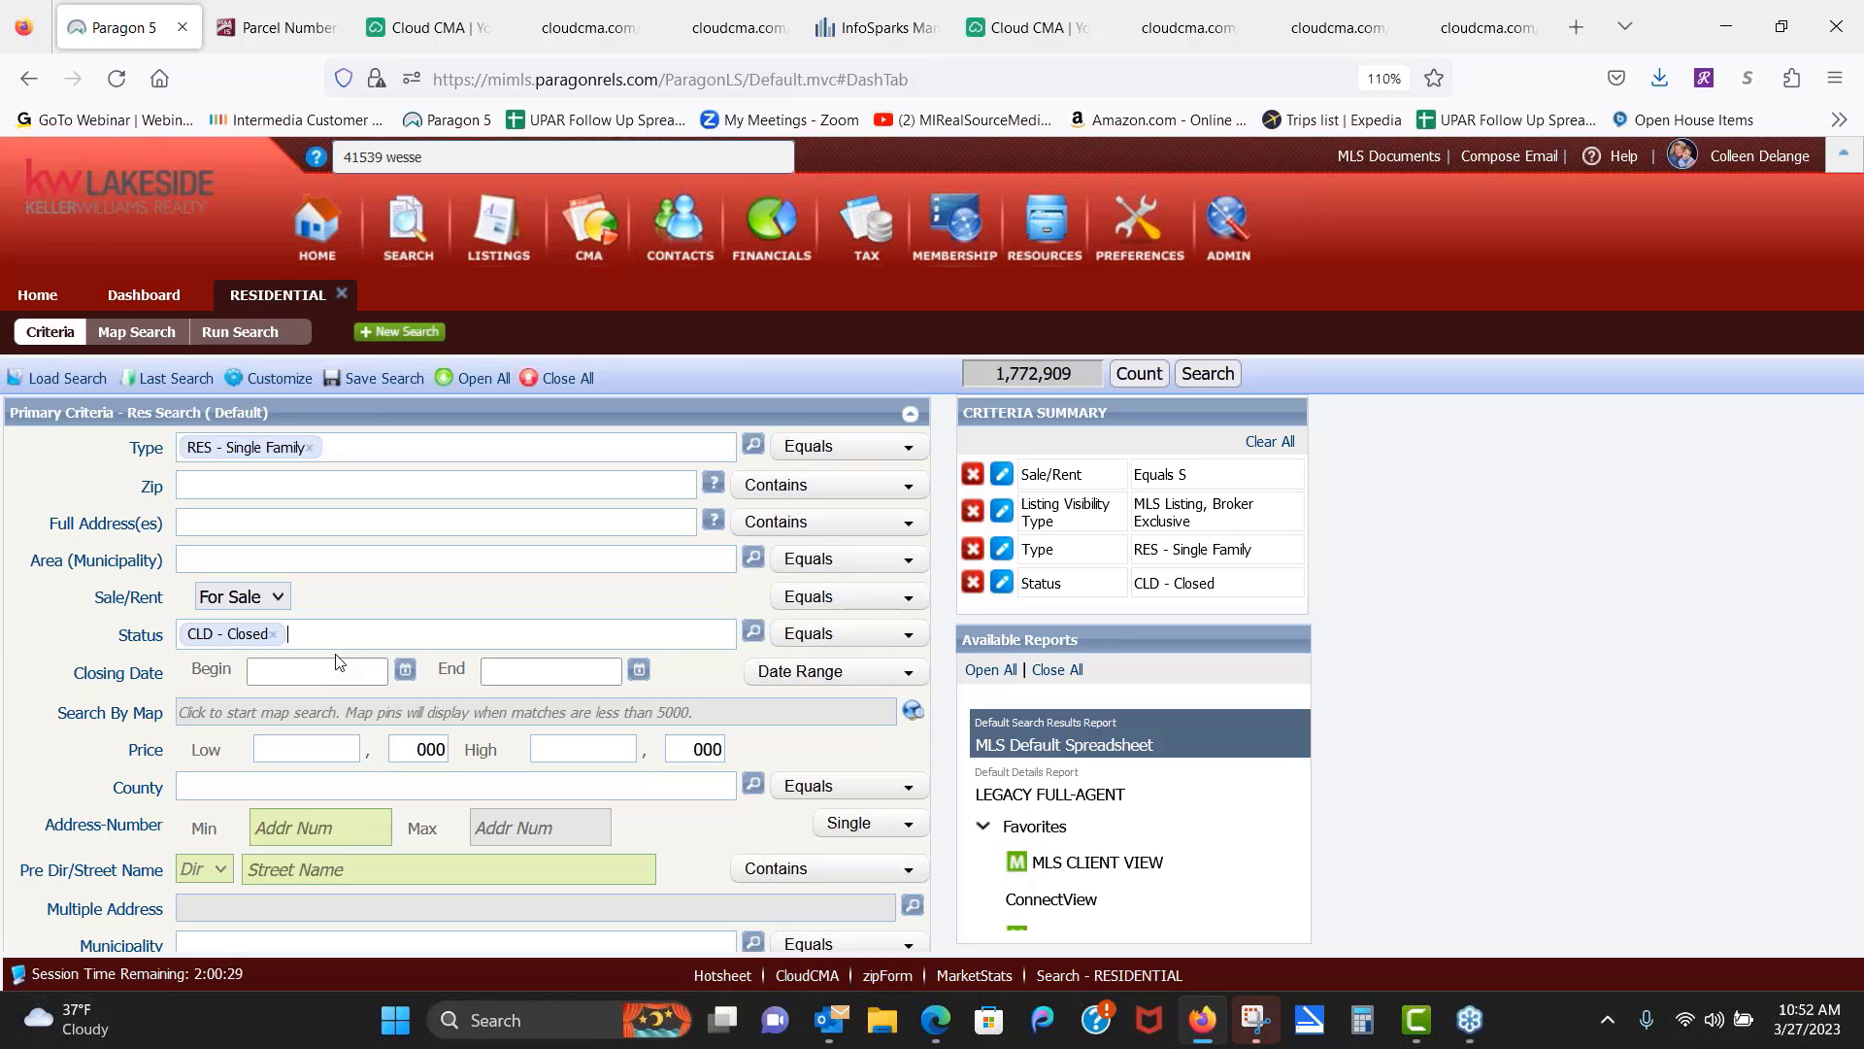
- Add ALL ACTIVE and PND - Pending to the Status criteria
text(a)
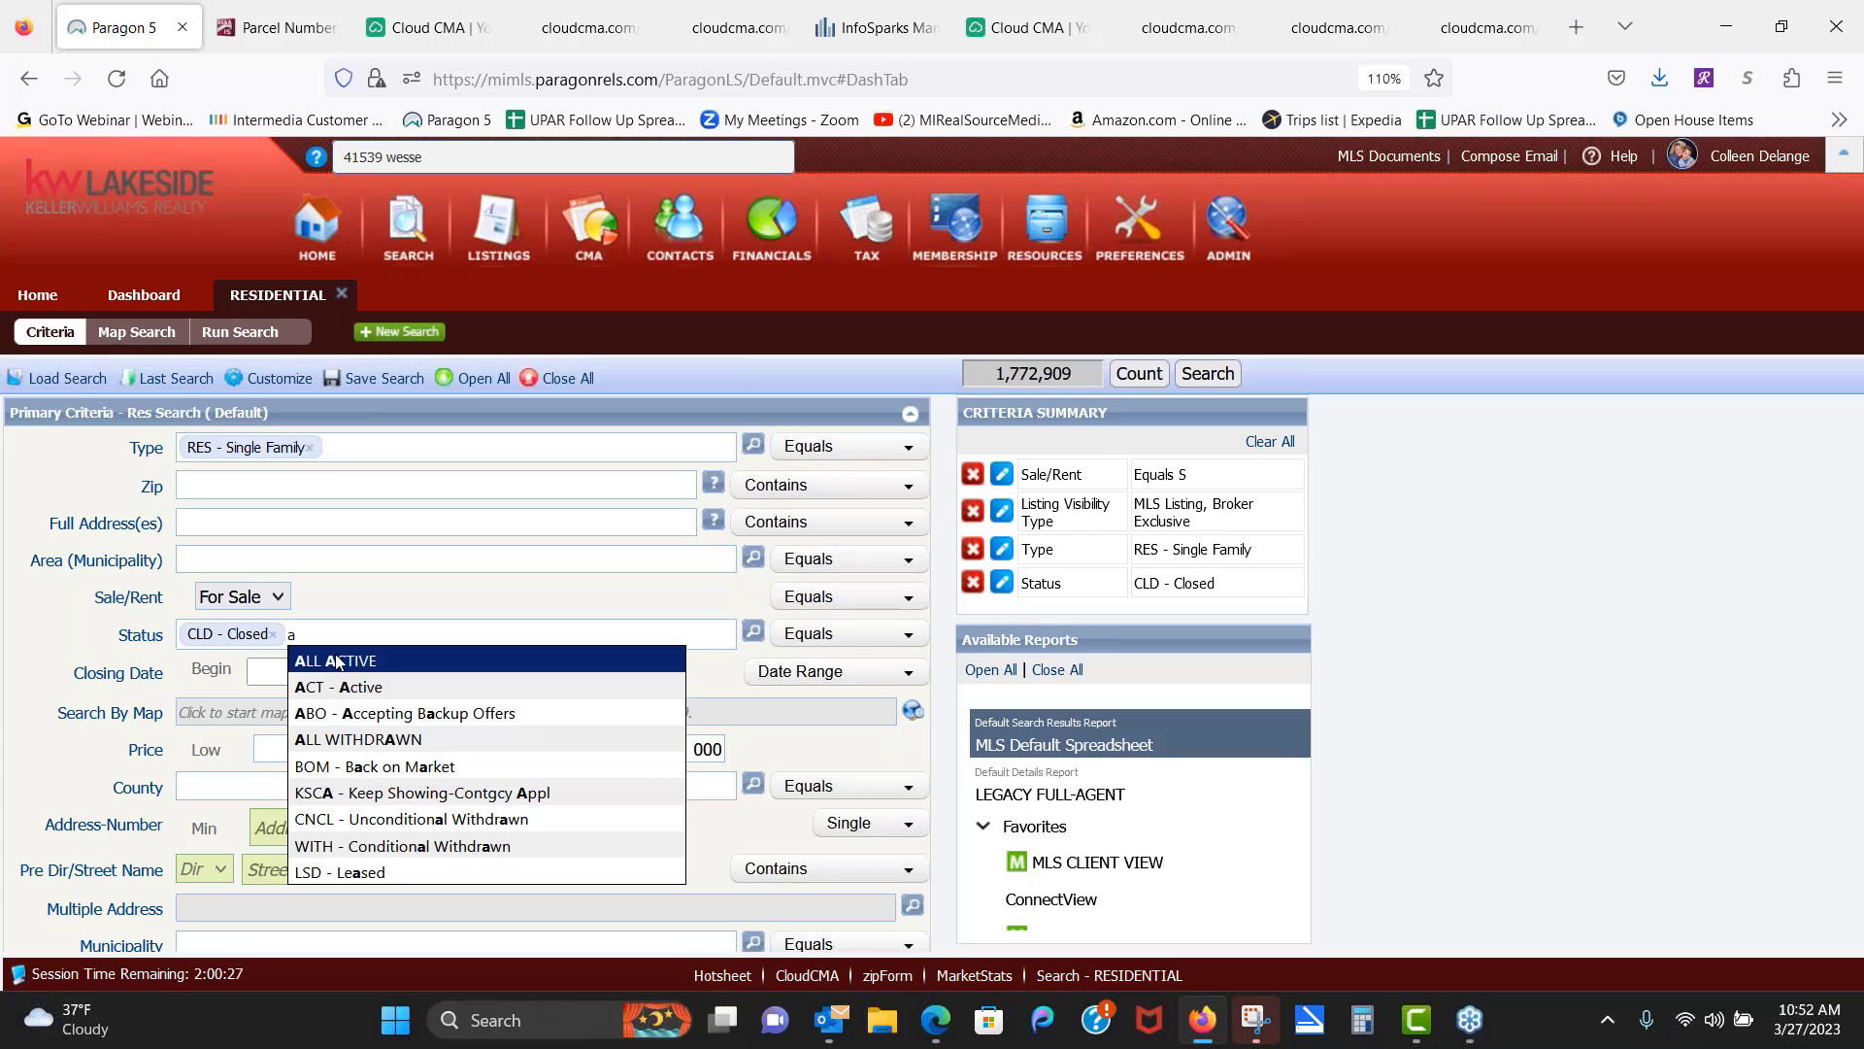
click(337, 661)
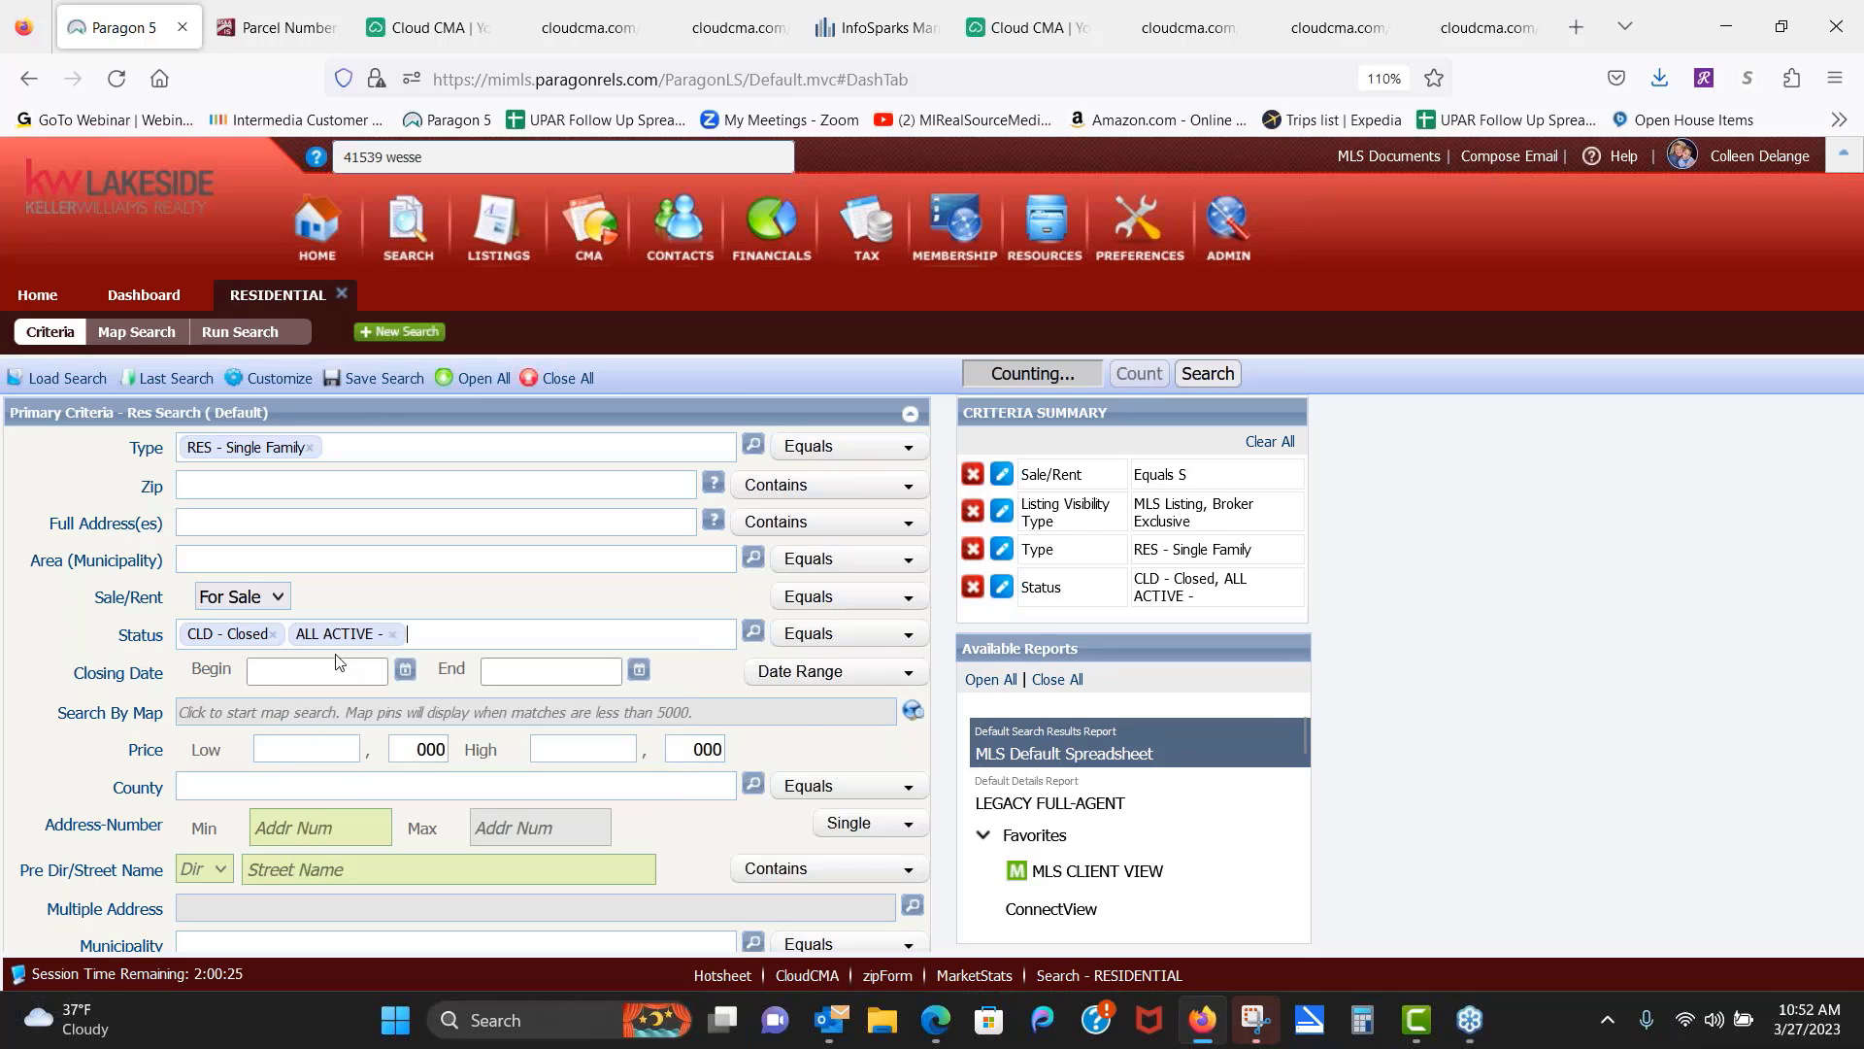
text(pen)
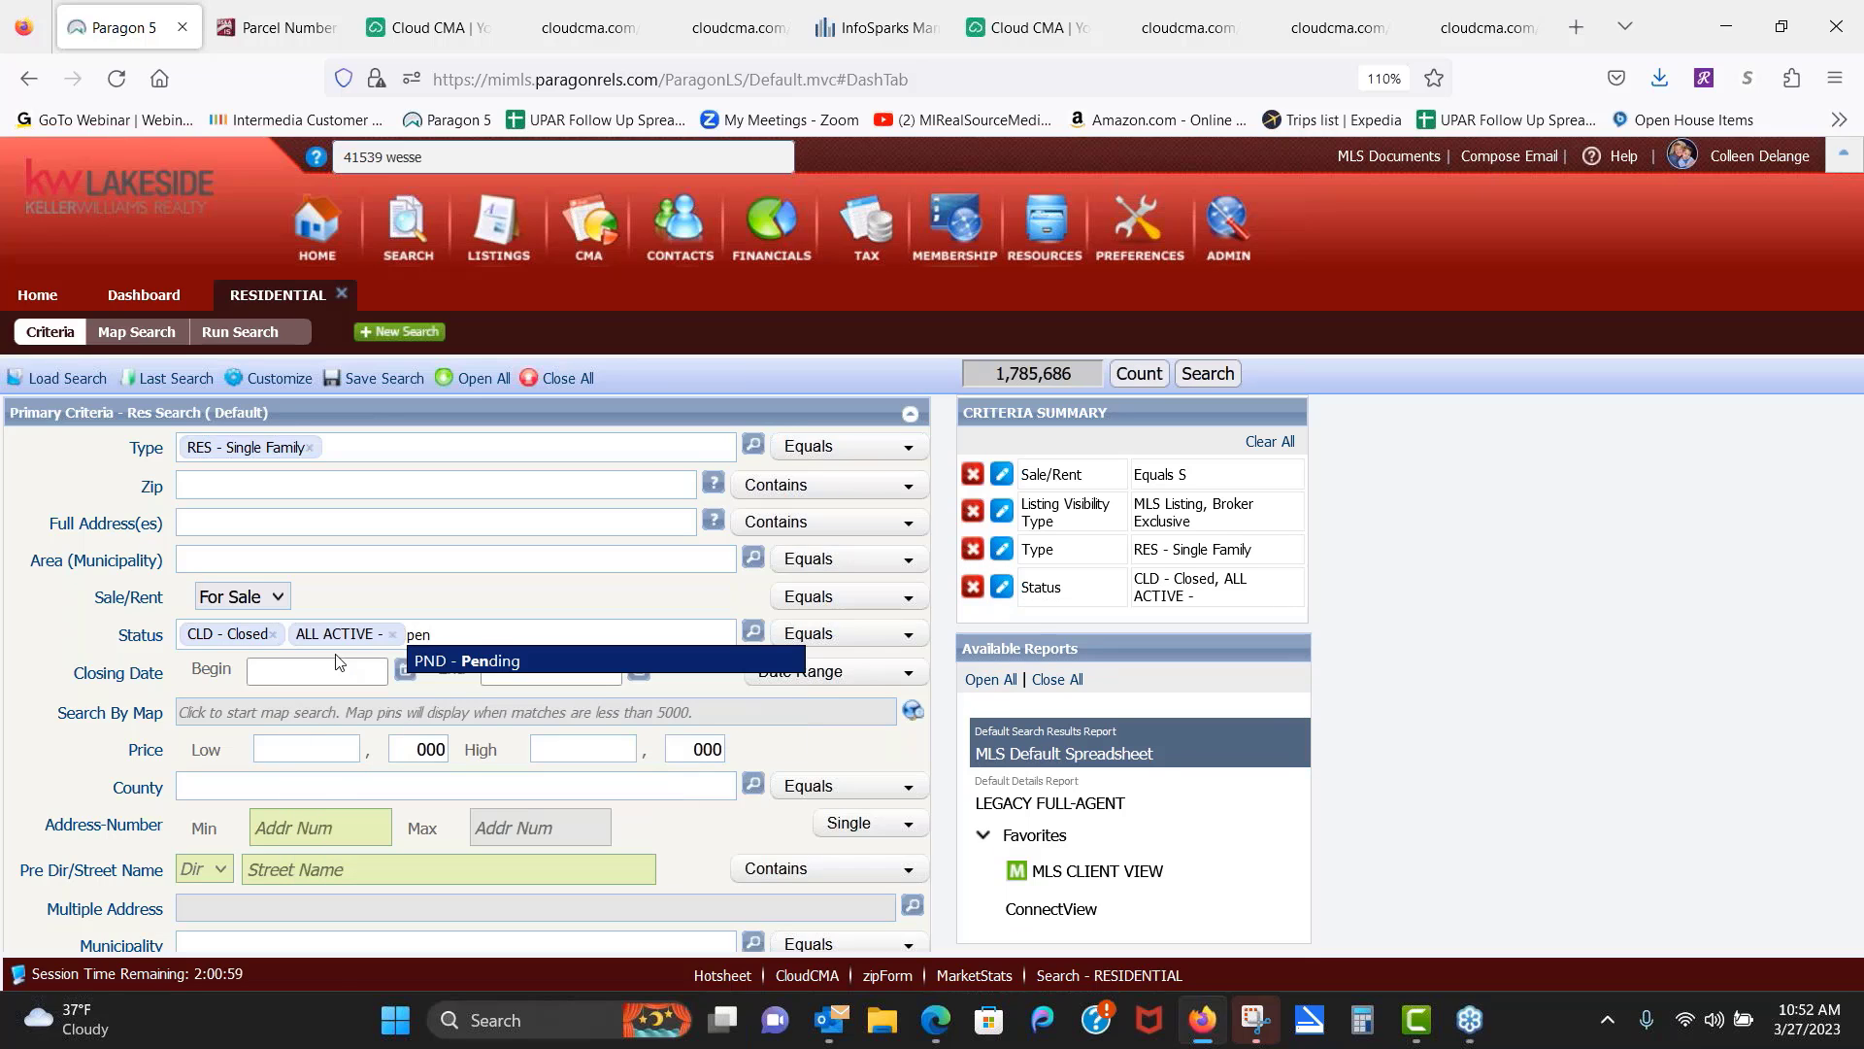
click(522, 663)
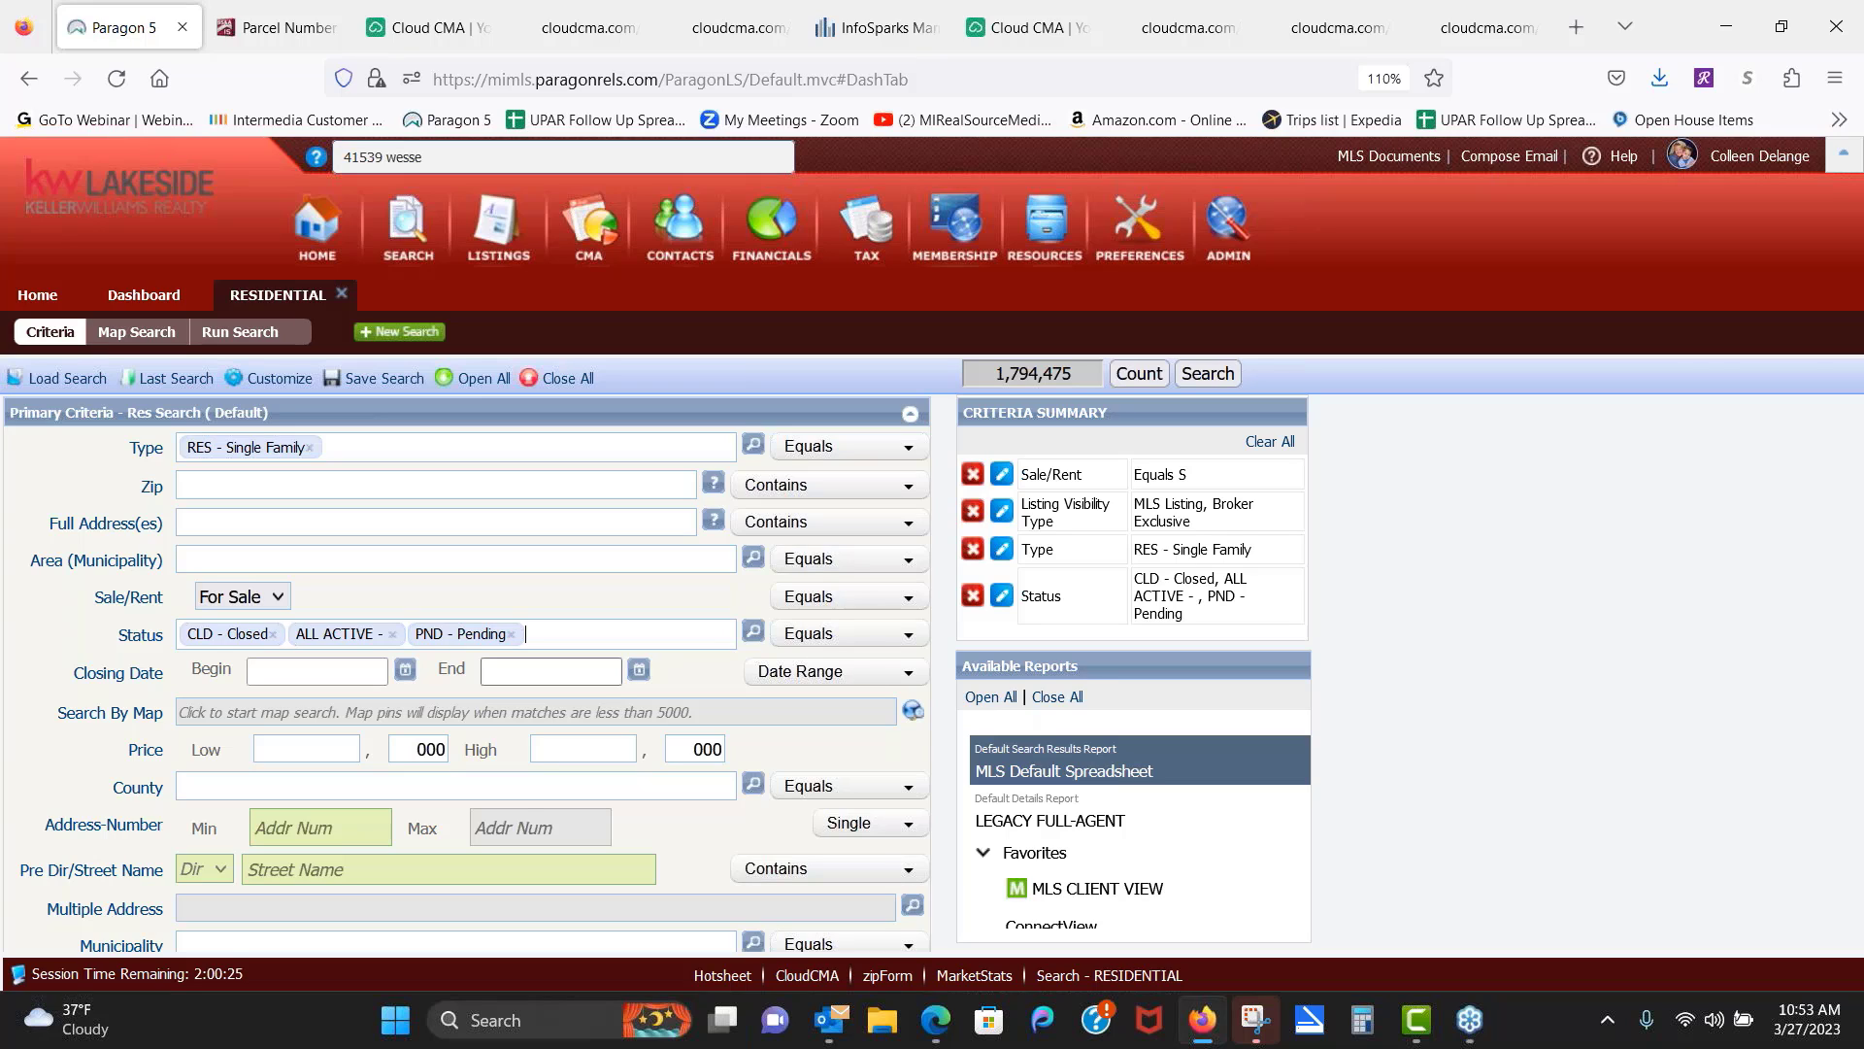
text(e)
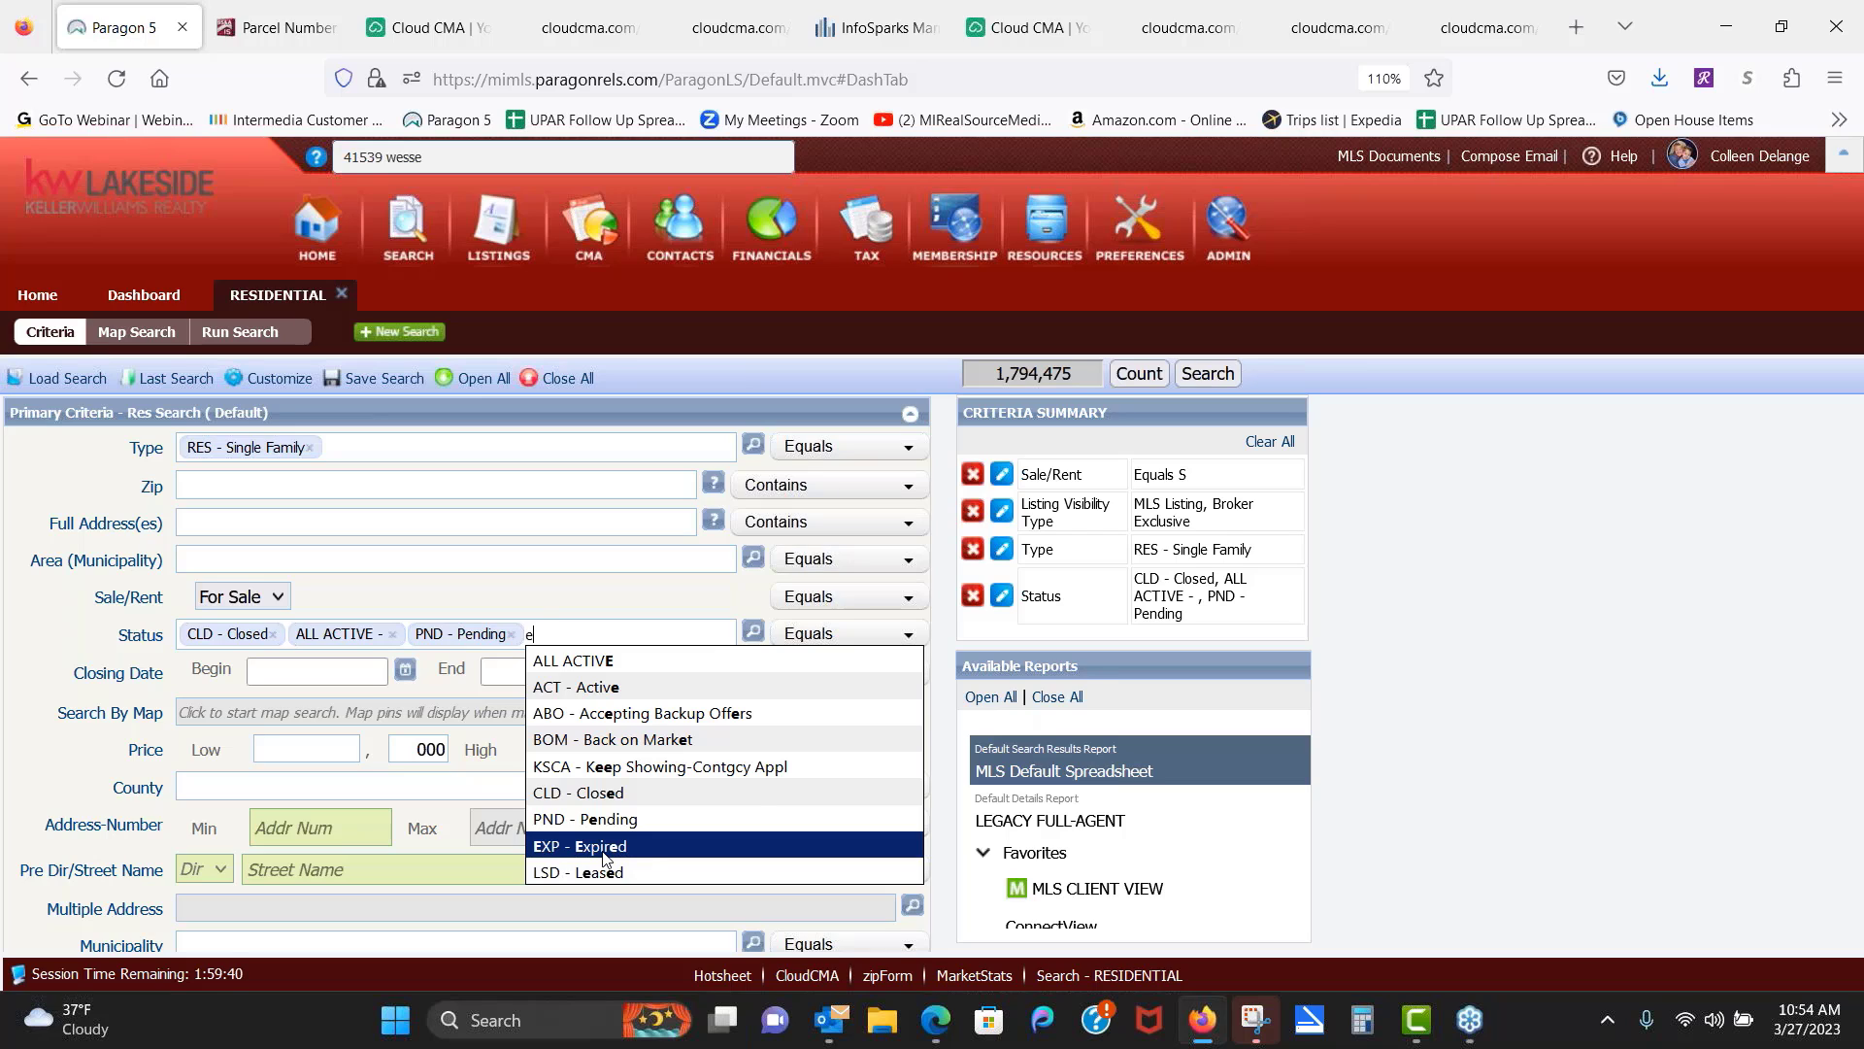
- Clear the leftover Status text and set the Closing Date range to 6 Months Back
key(BackSpace)
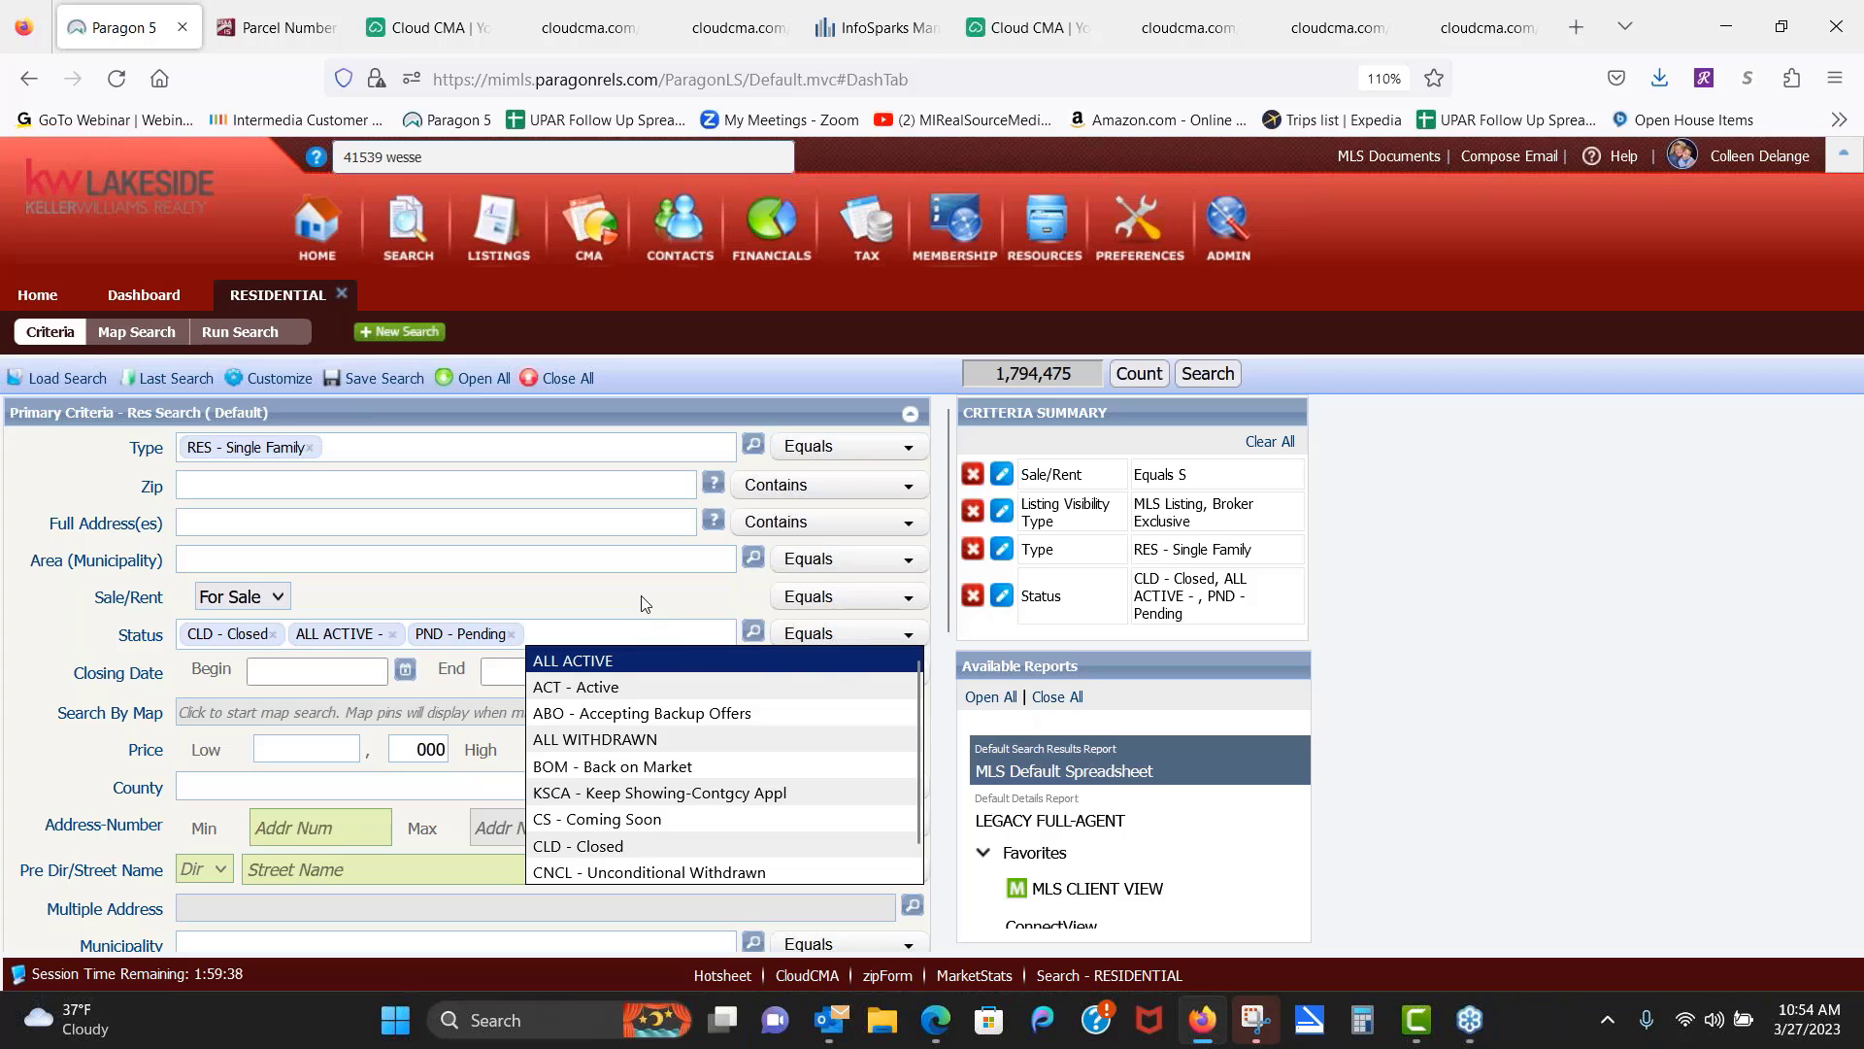
click(641, 602)
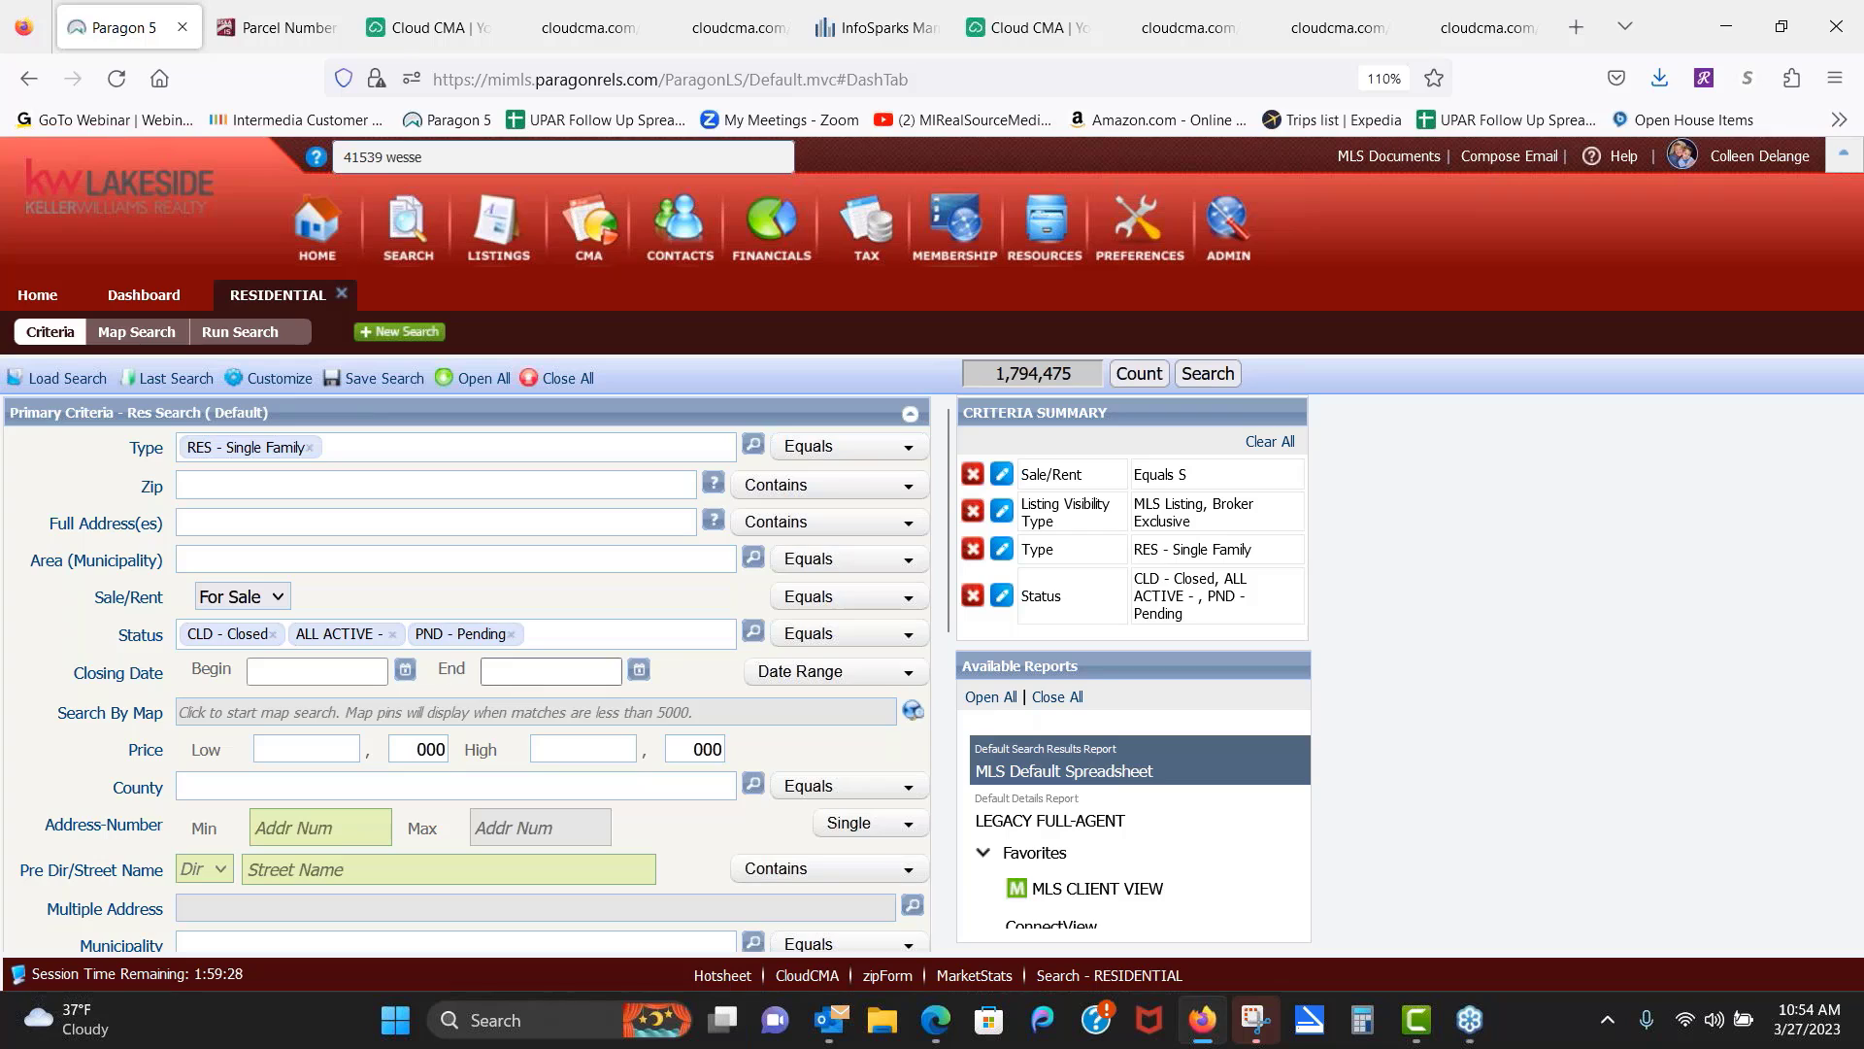
click(797, 682)
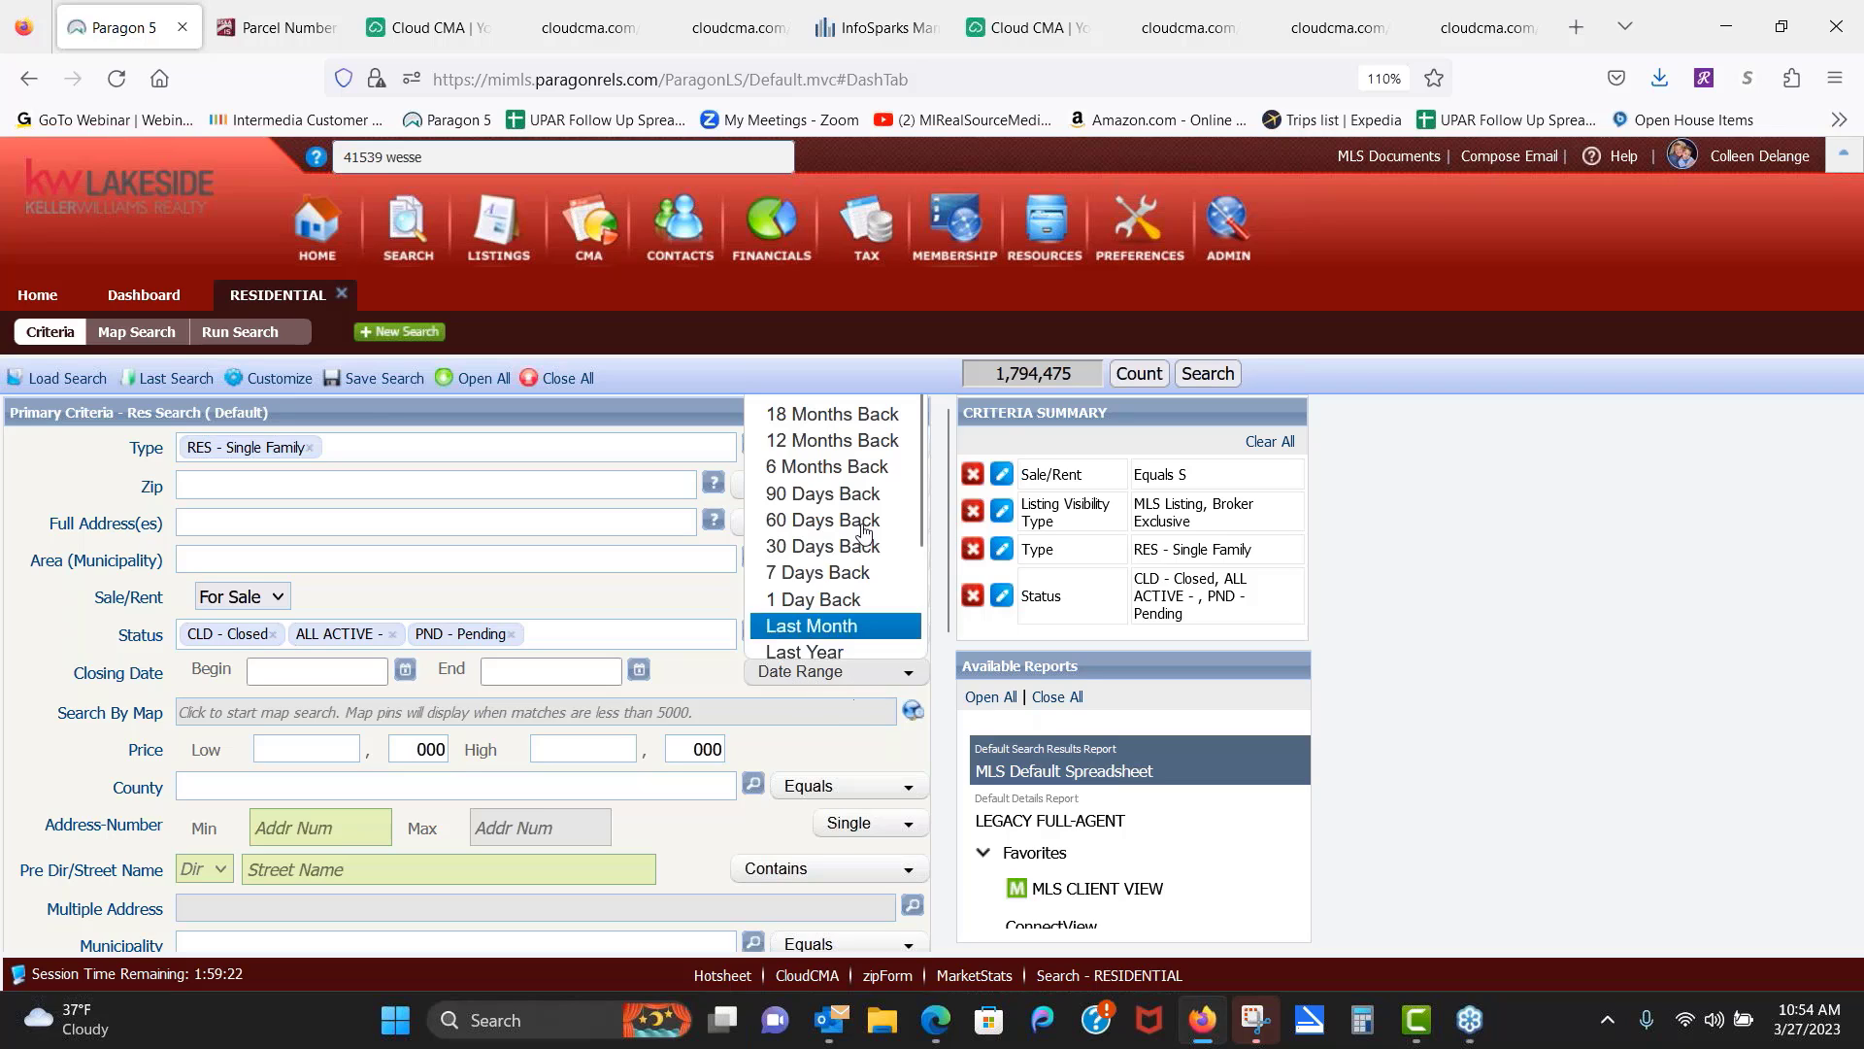
click(827, 467)
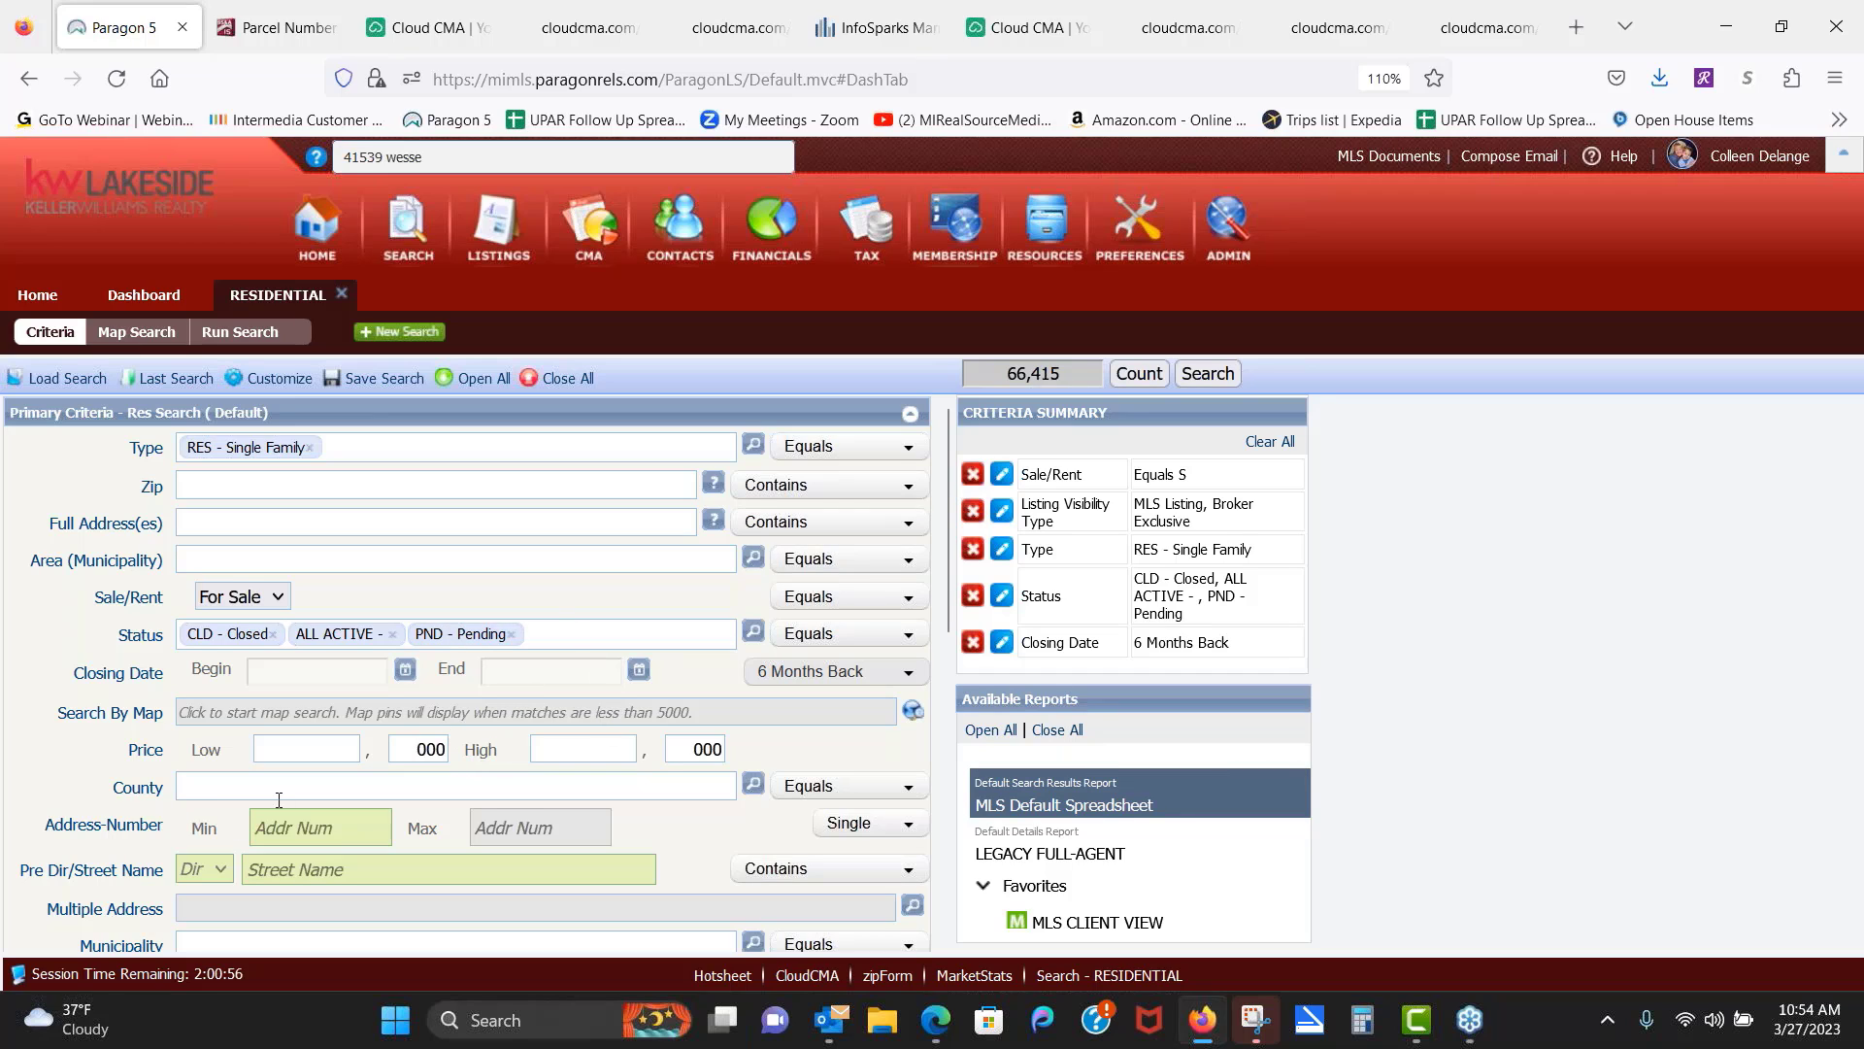
- Set Structure Style to 1S - 1 Story and Basement Y/N to Y - Yes
scroll(406, 811, down, 3)
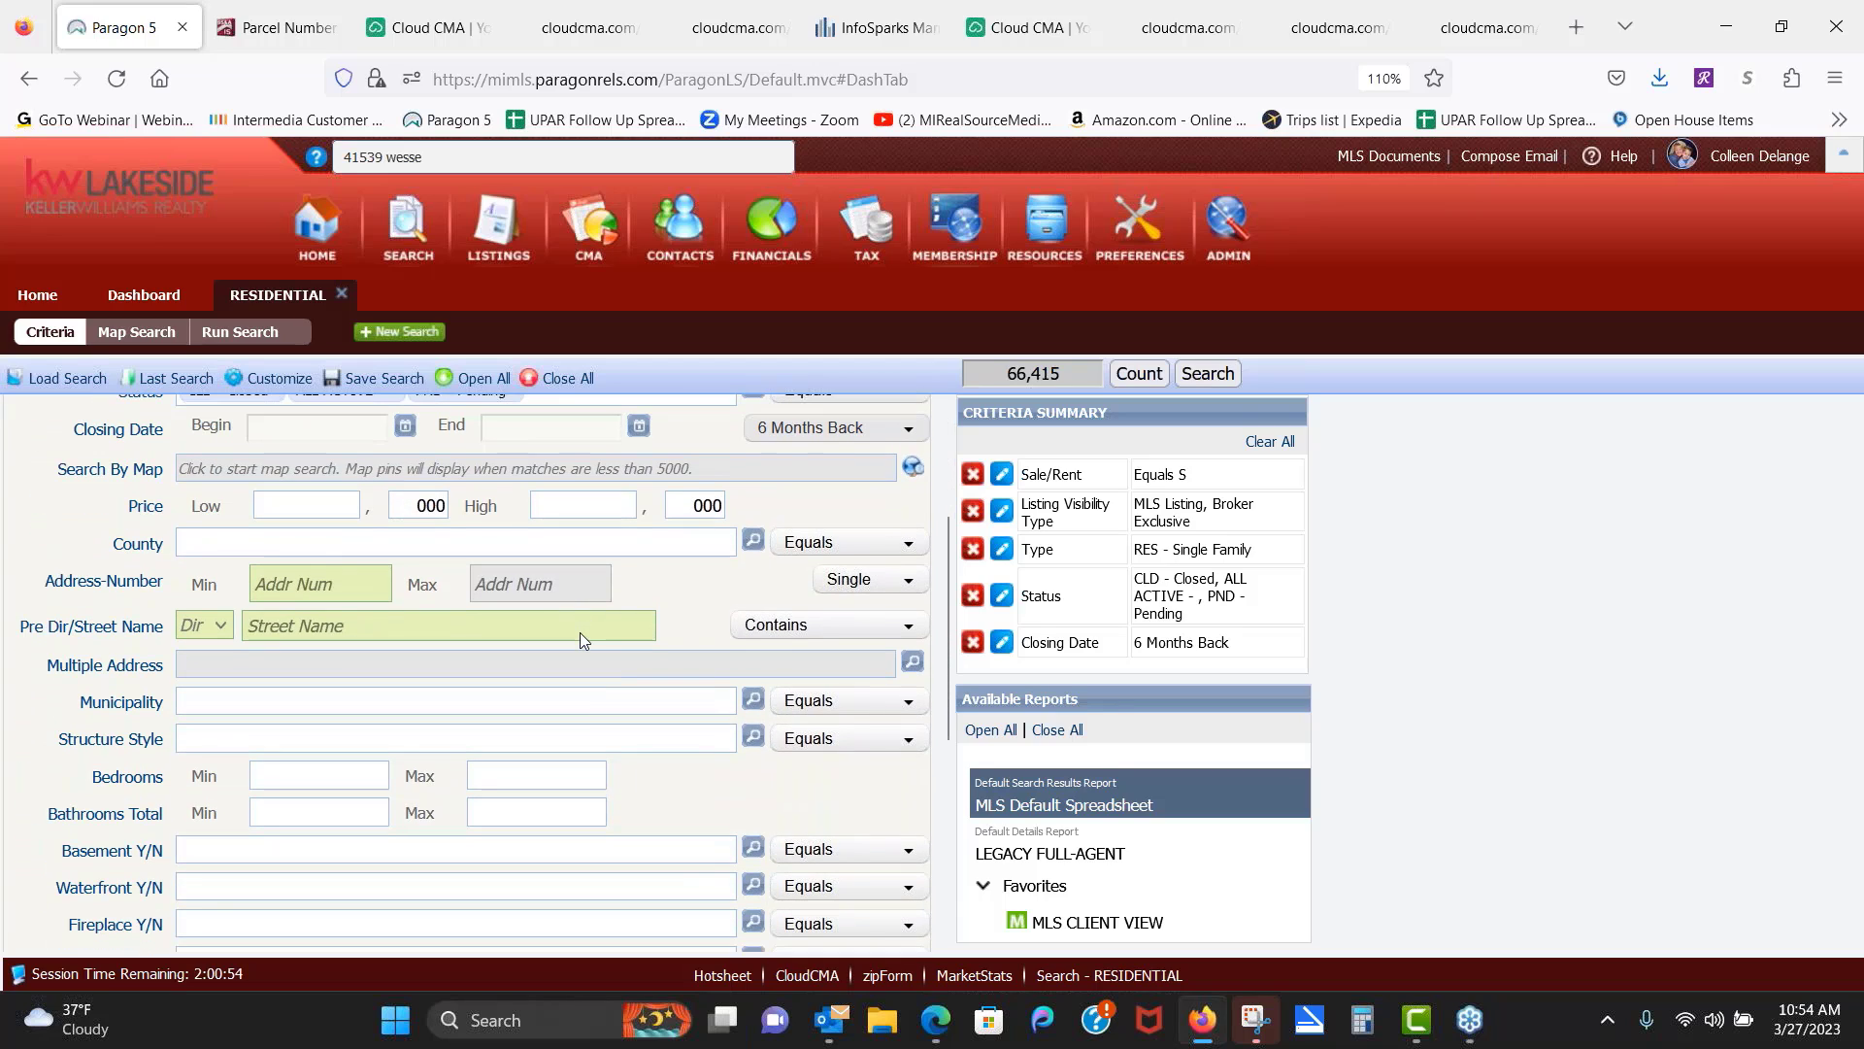
click(457, 749)
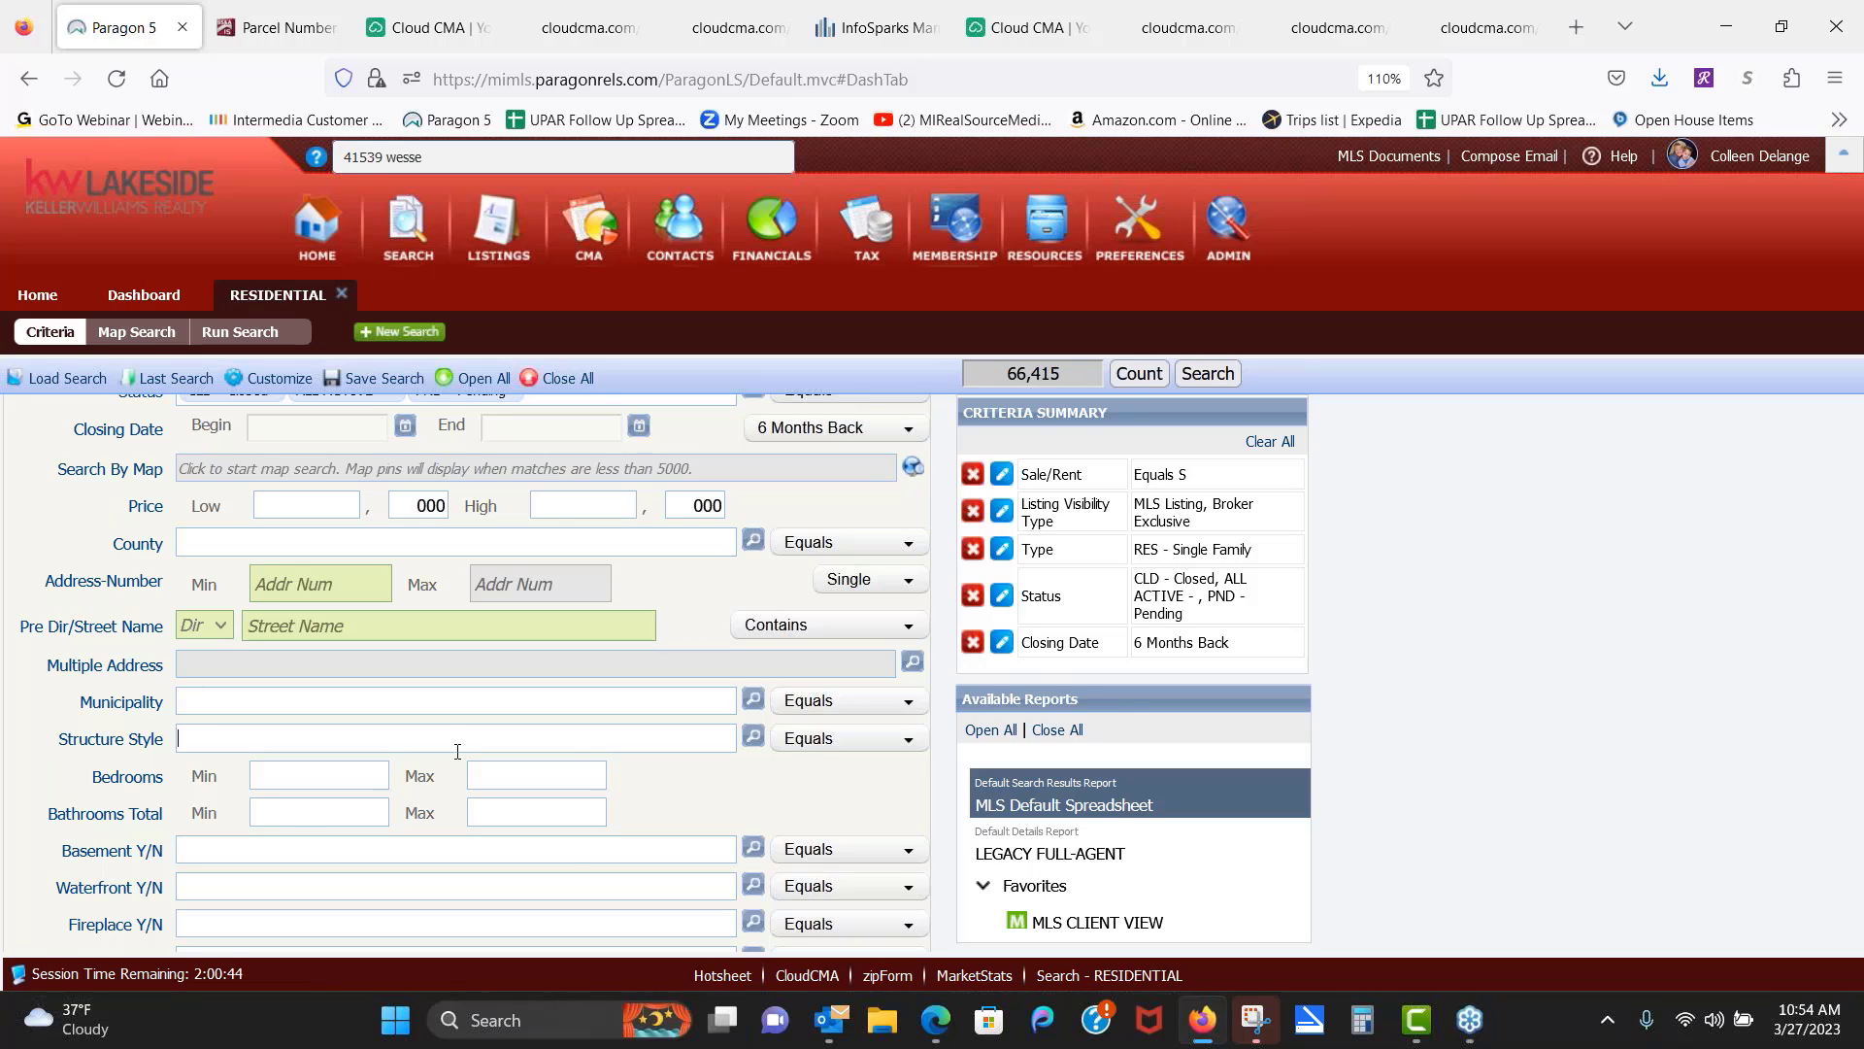
text(1)
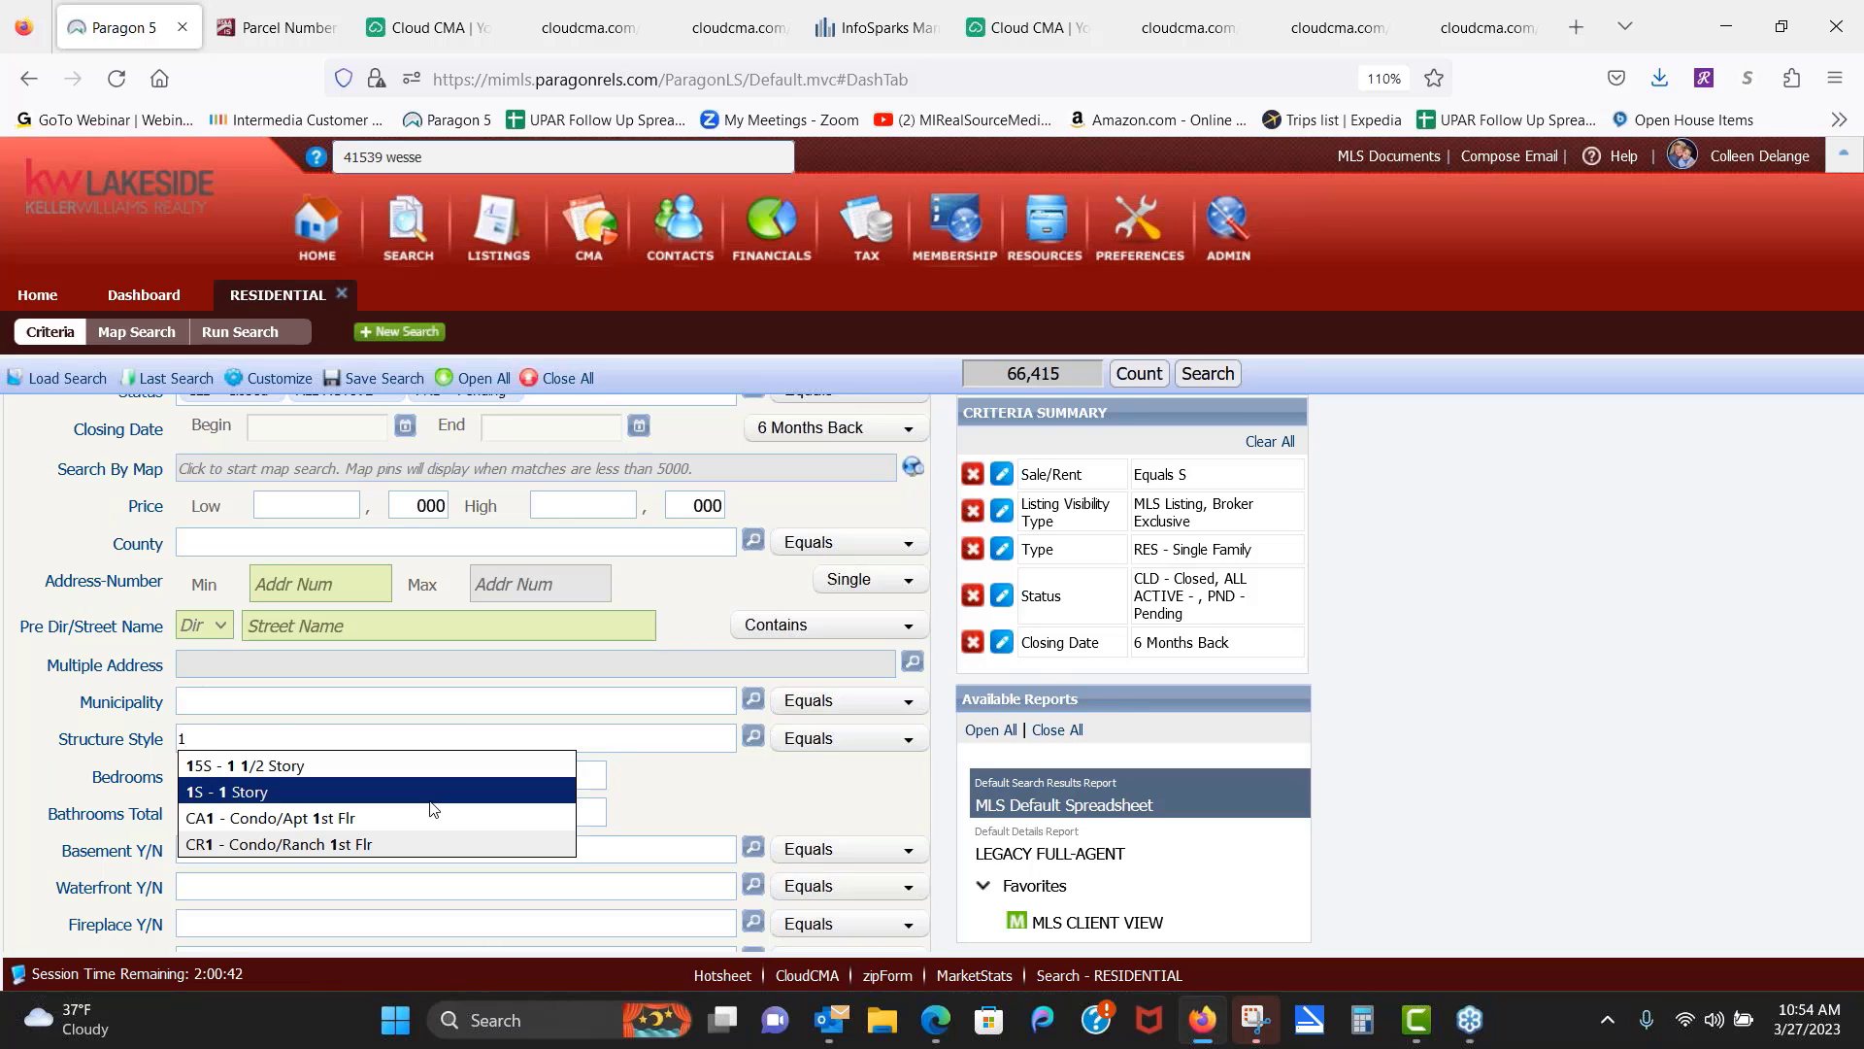
click(433, 793)
click(281, 849)
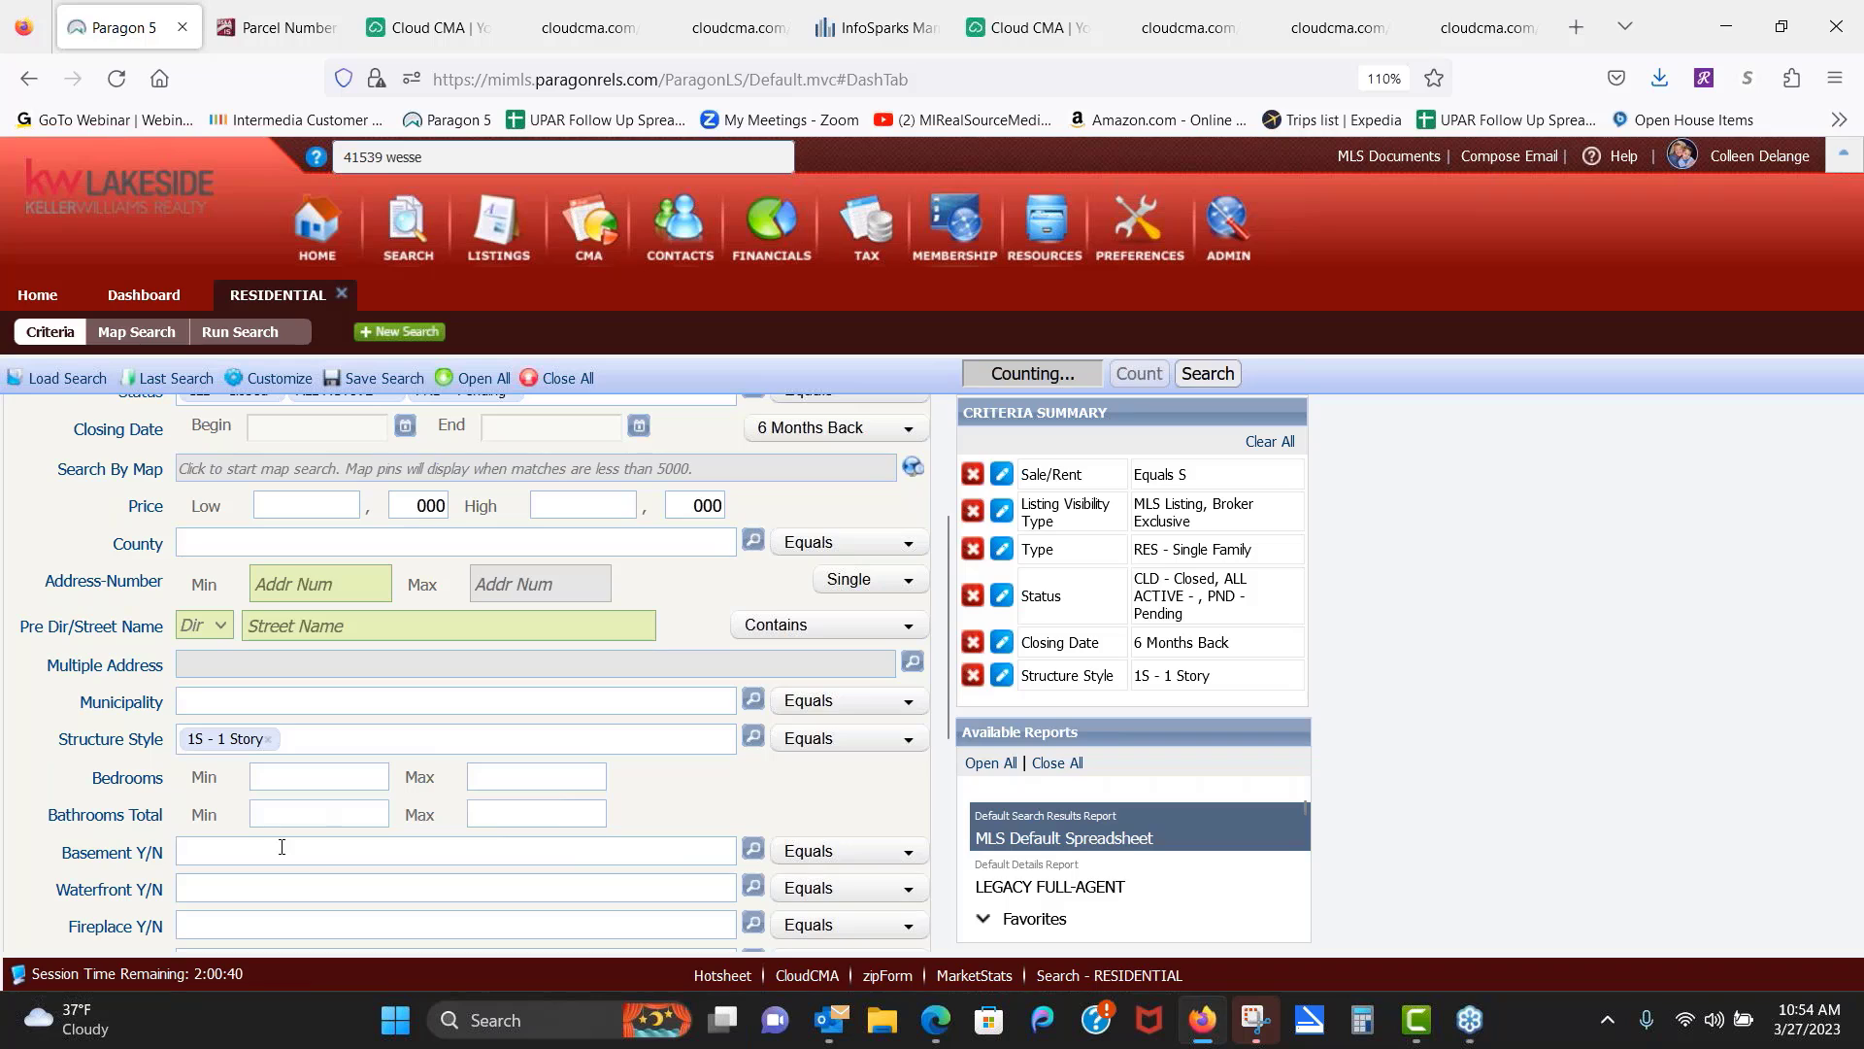
text(y)
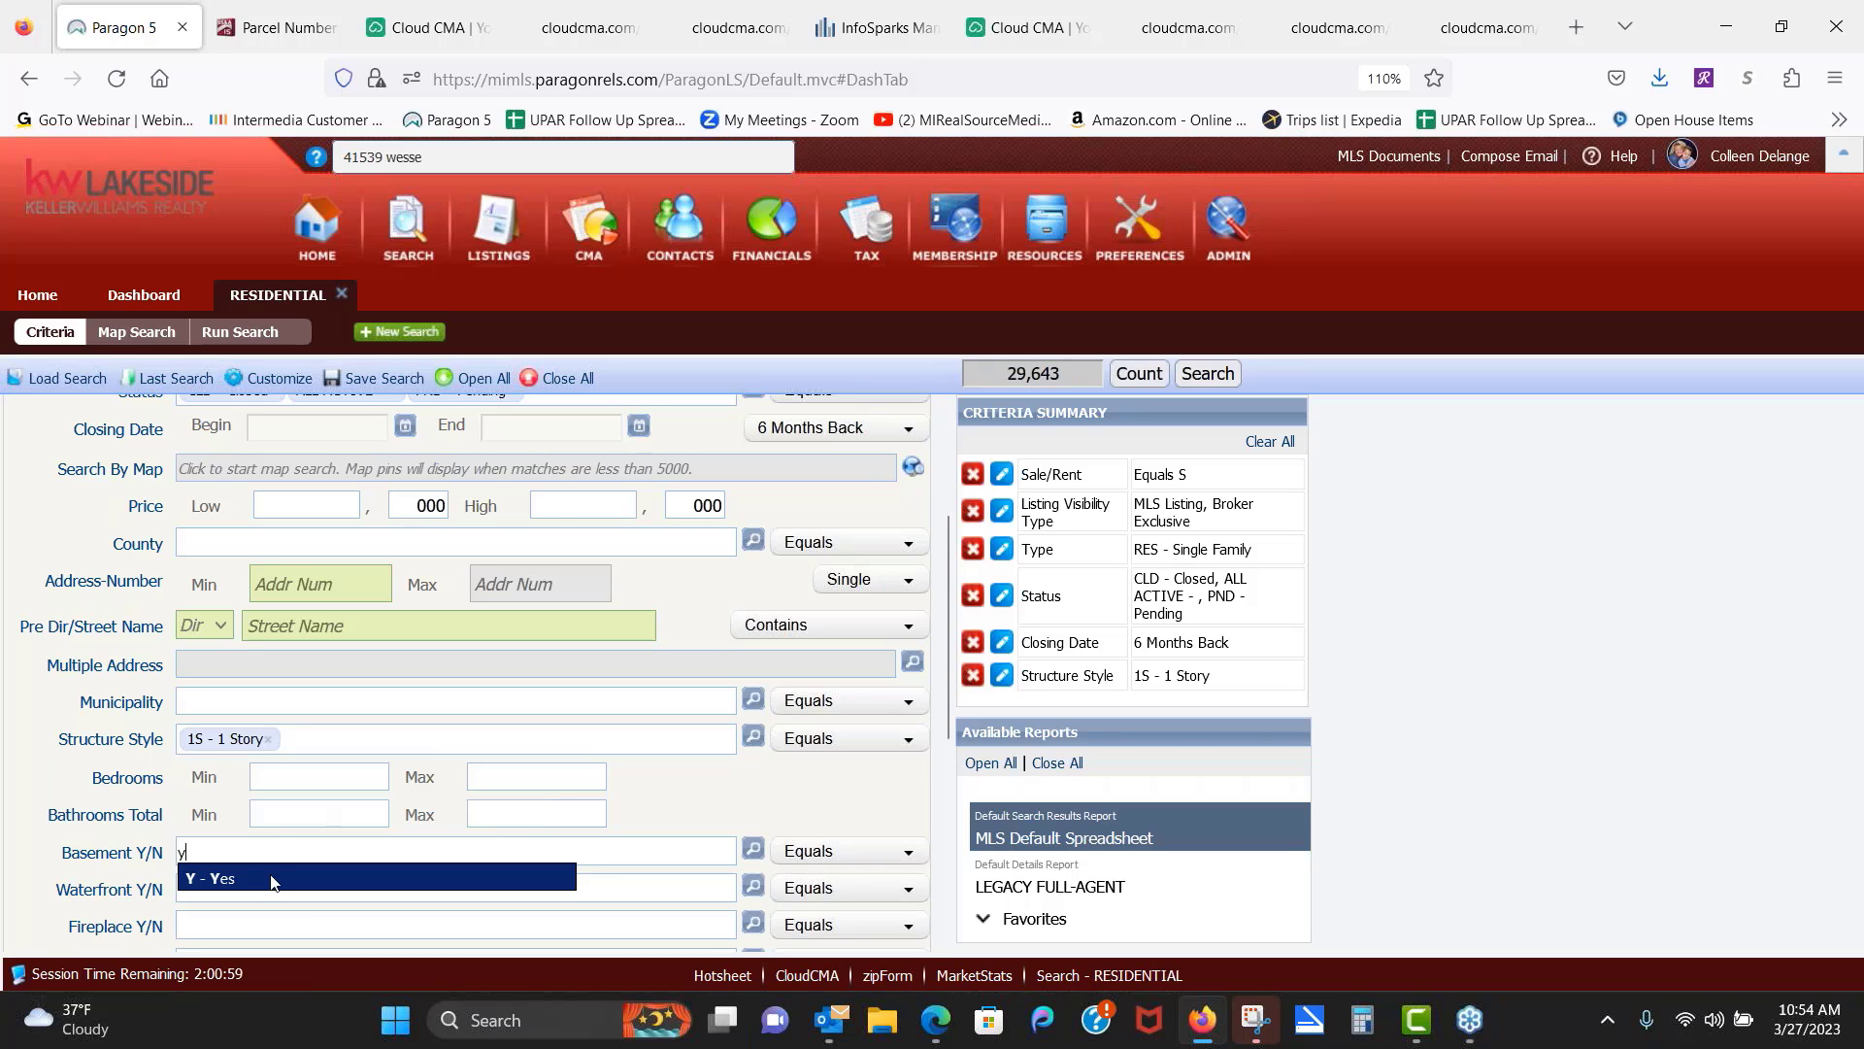
click(268, 880)
- Set Bedrooms to 3–3 and Bathrooms Total to 1–2
click(279, 773)
text(3)
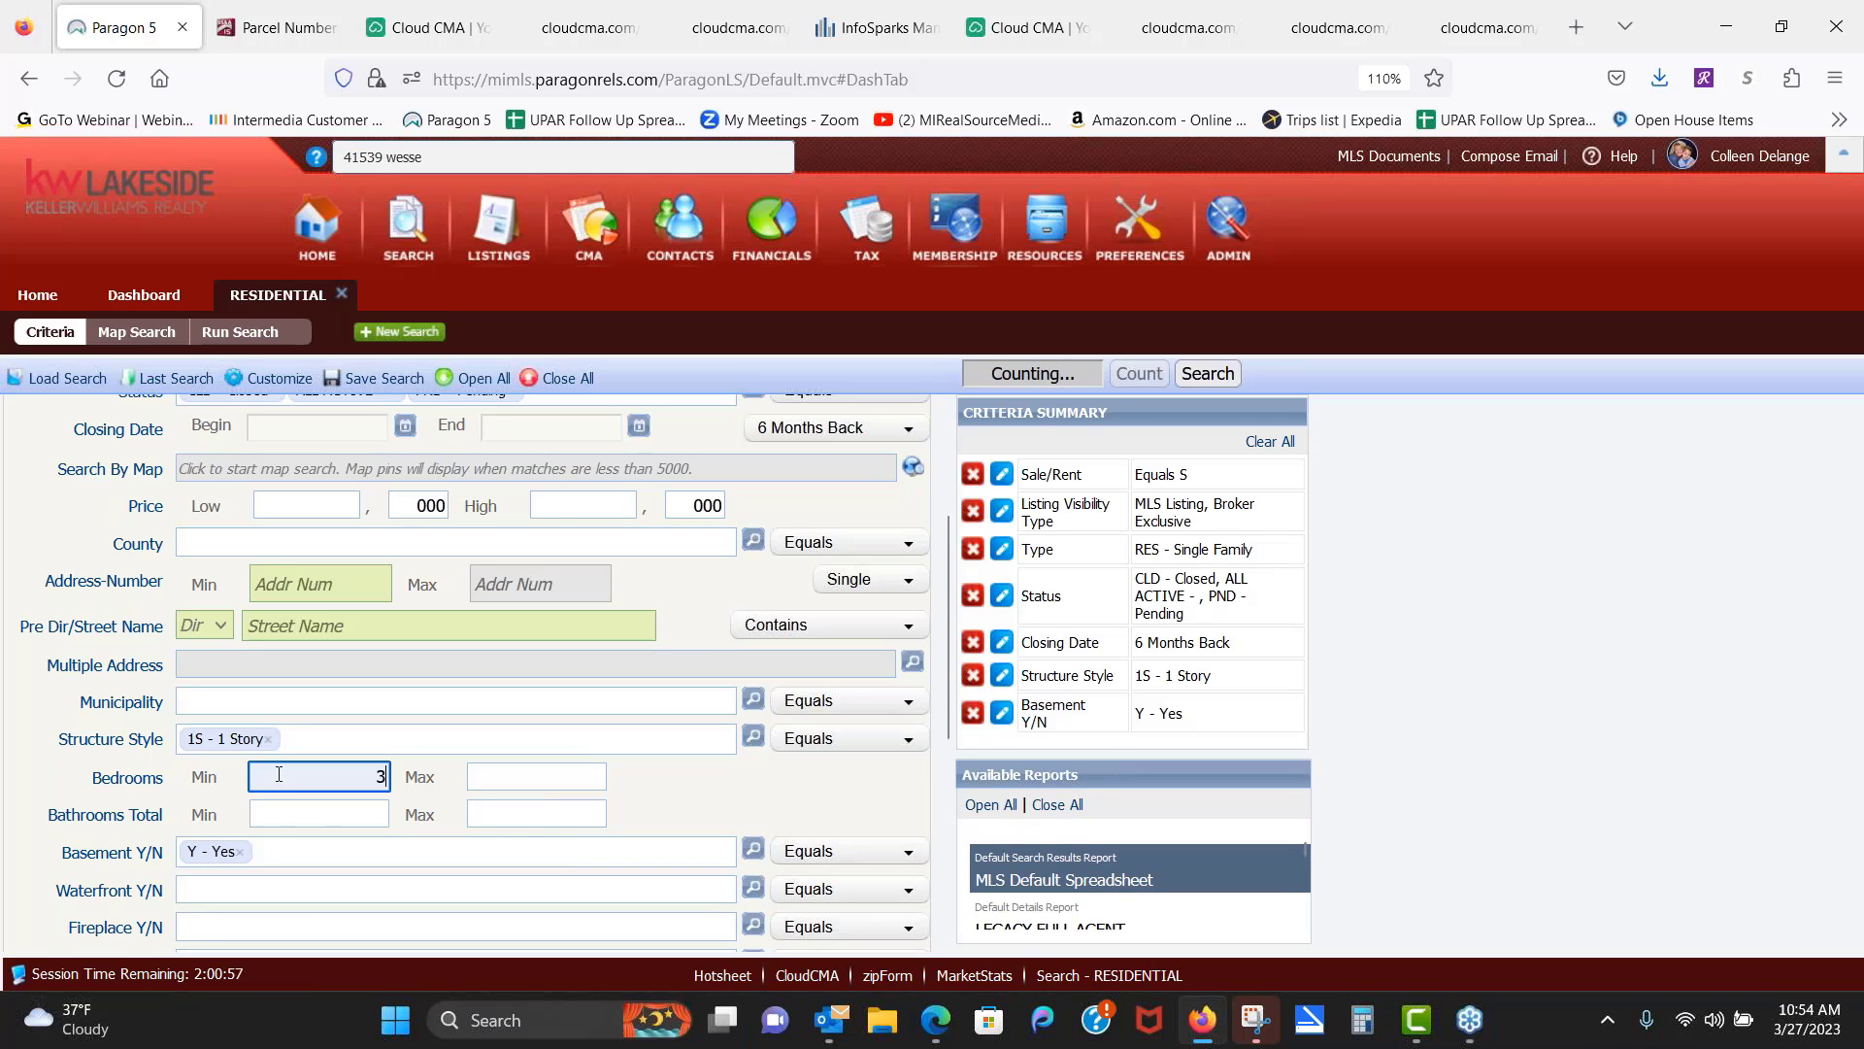
click(583, 780)
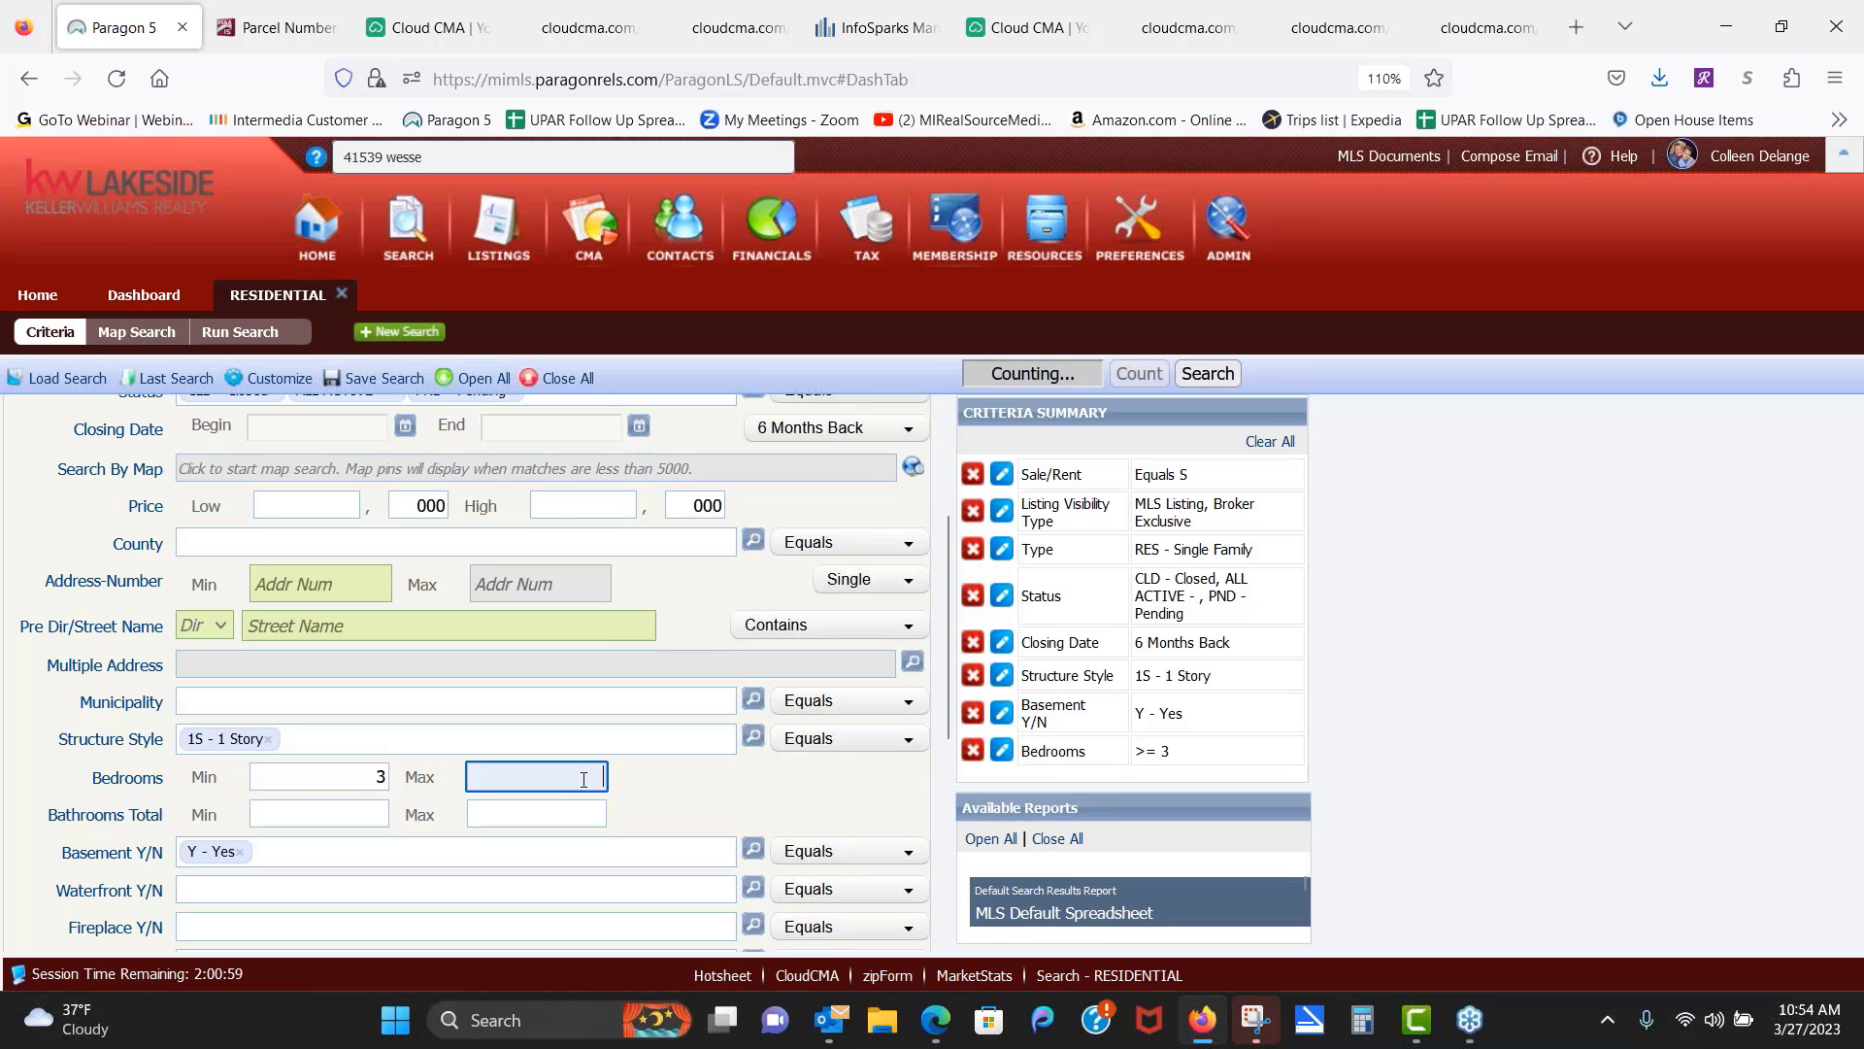
text(3)
click(335, 808)
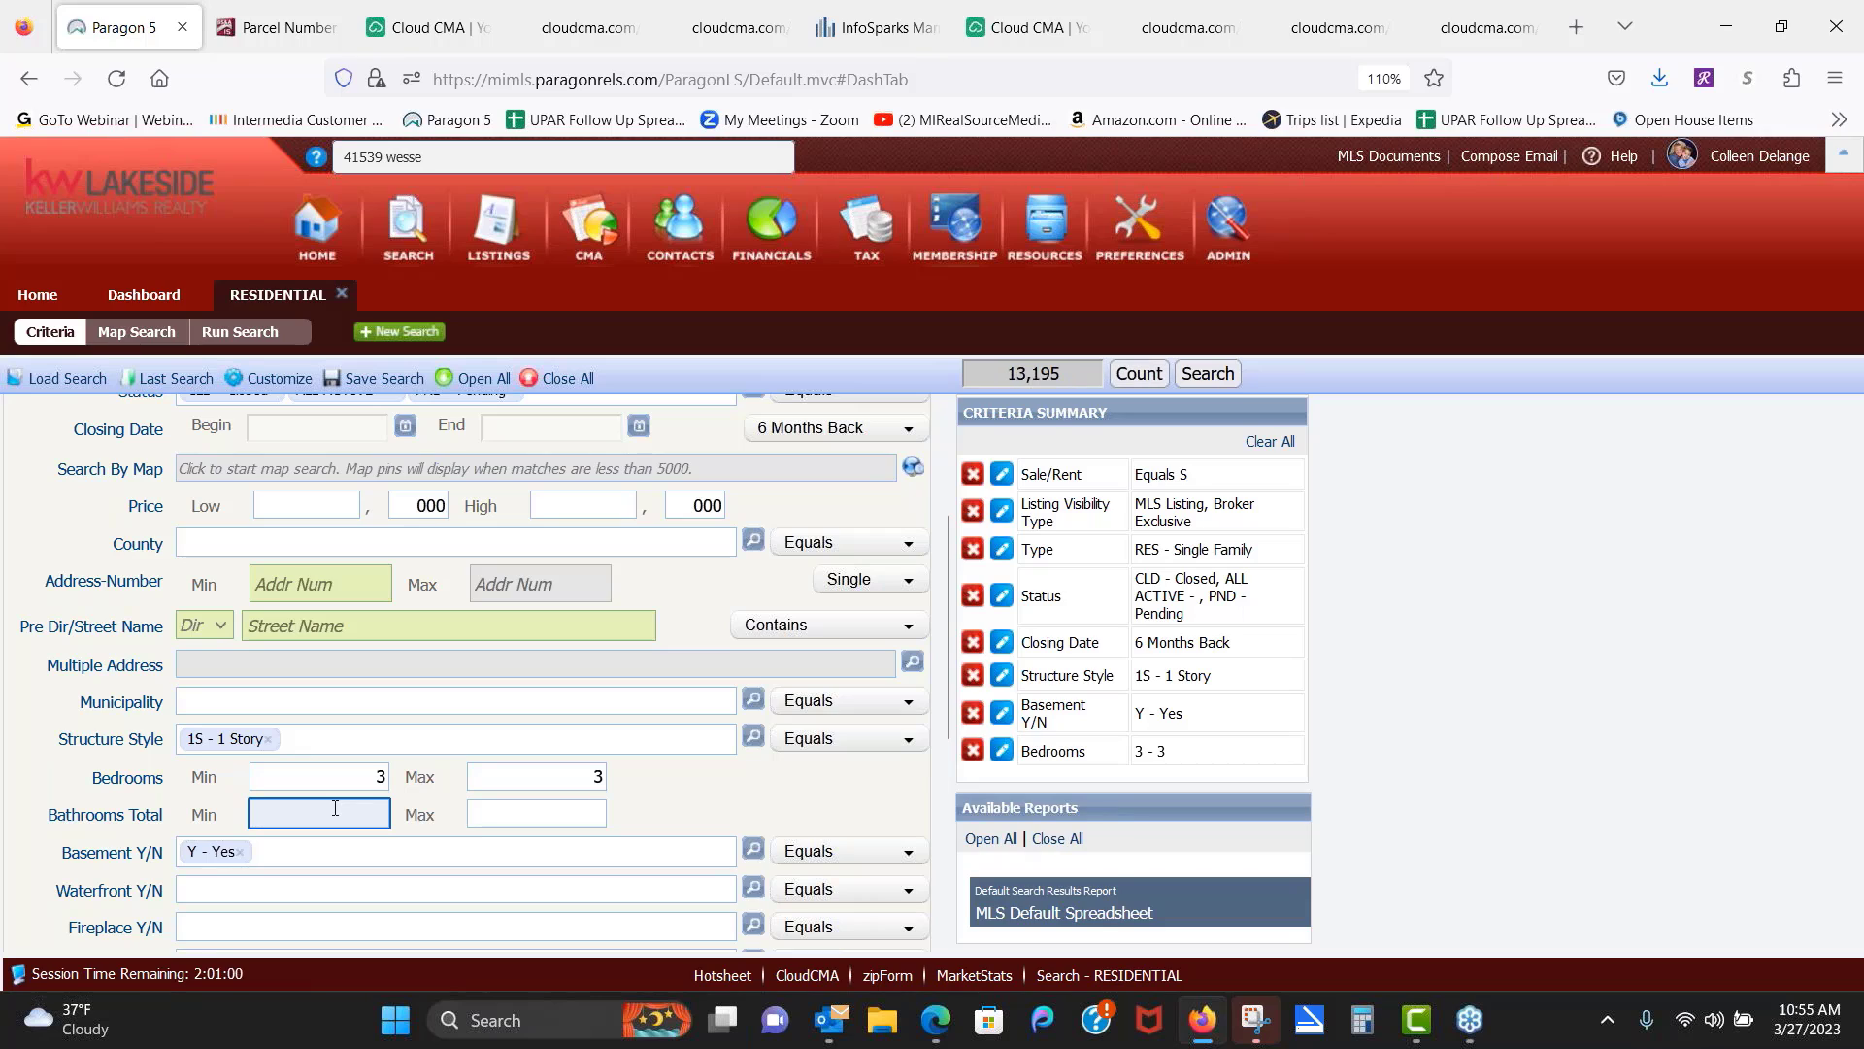
text(1)
click(523, 808)
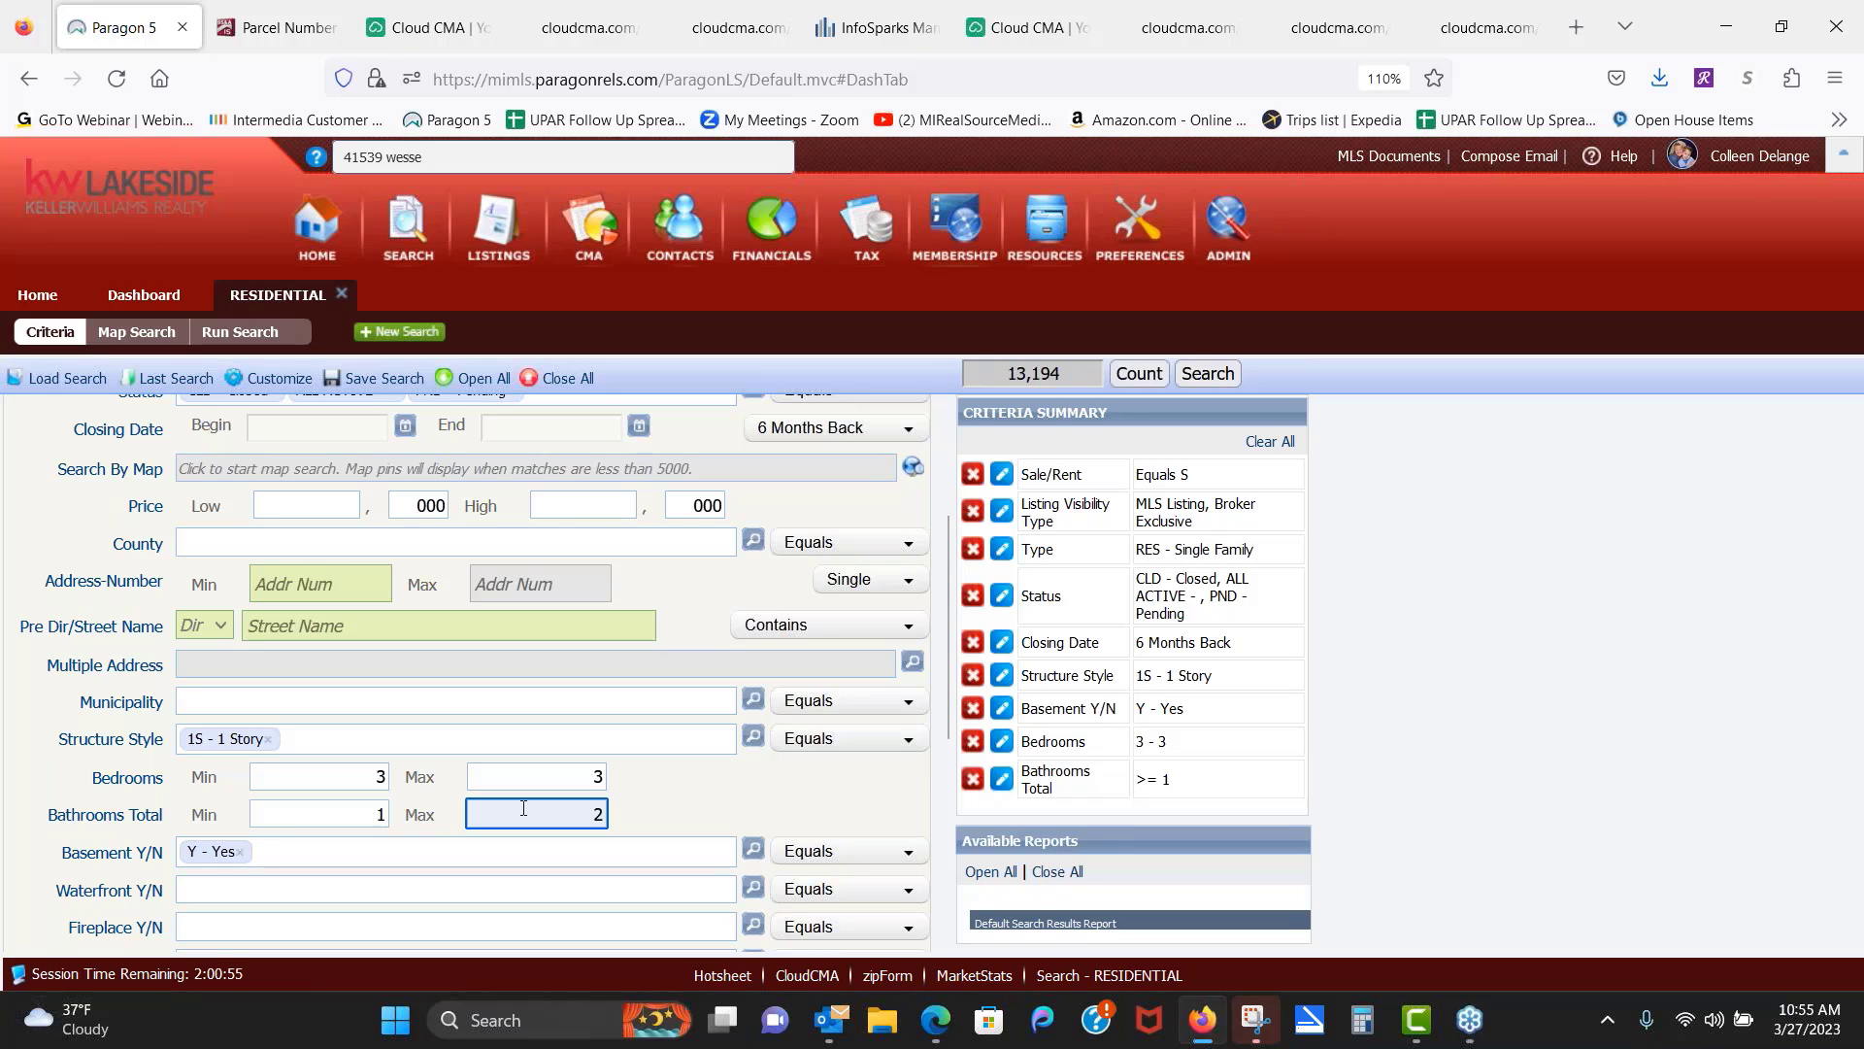
text(2)
click(419, 894)
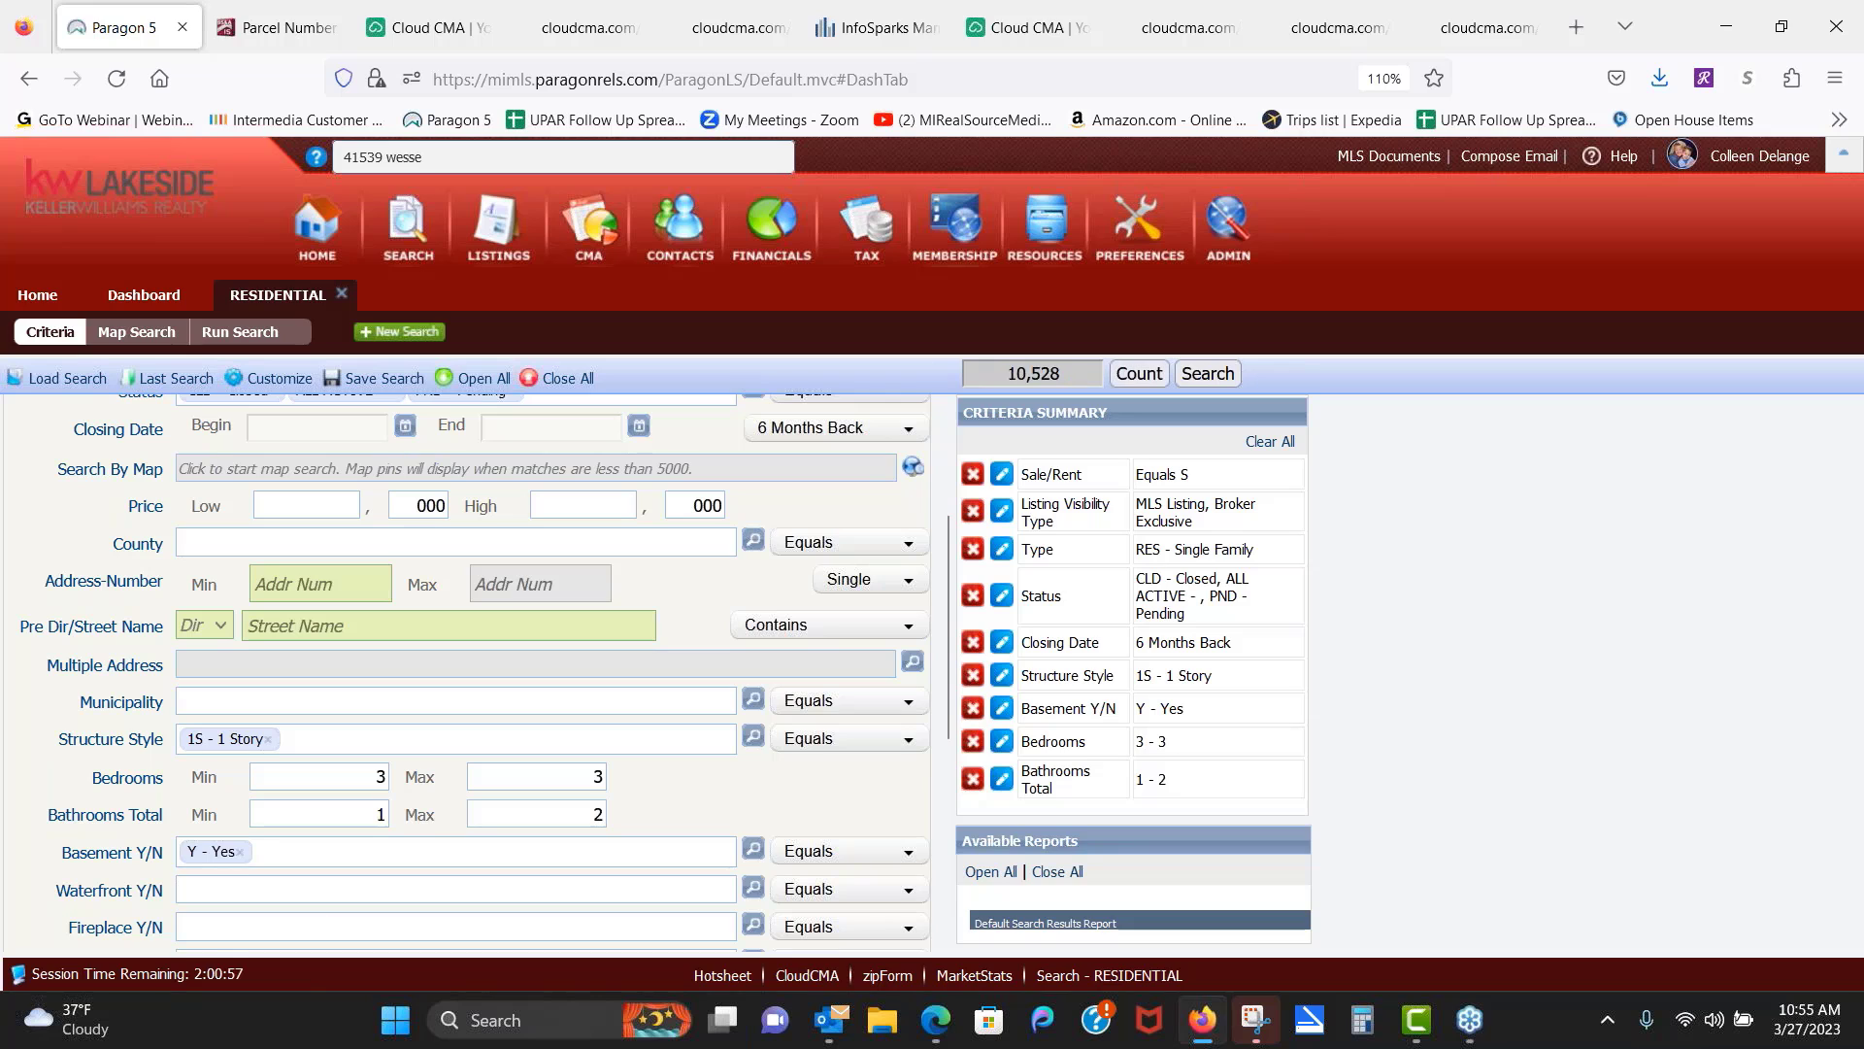
- Set Garage # of Cars to 2–2, then bring up the parcel's building information page
drag(942, 684, 952, 859)
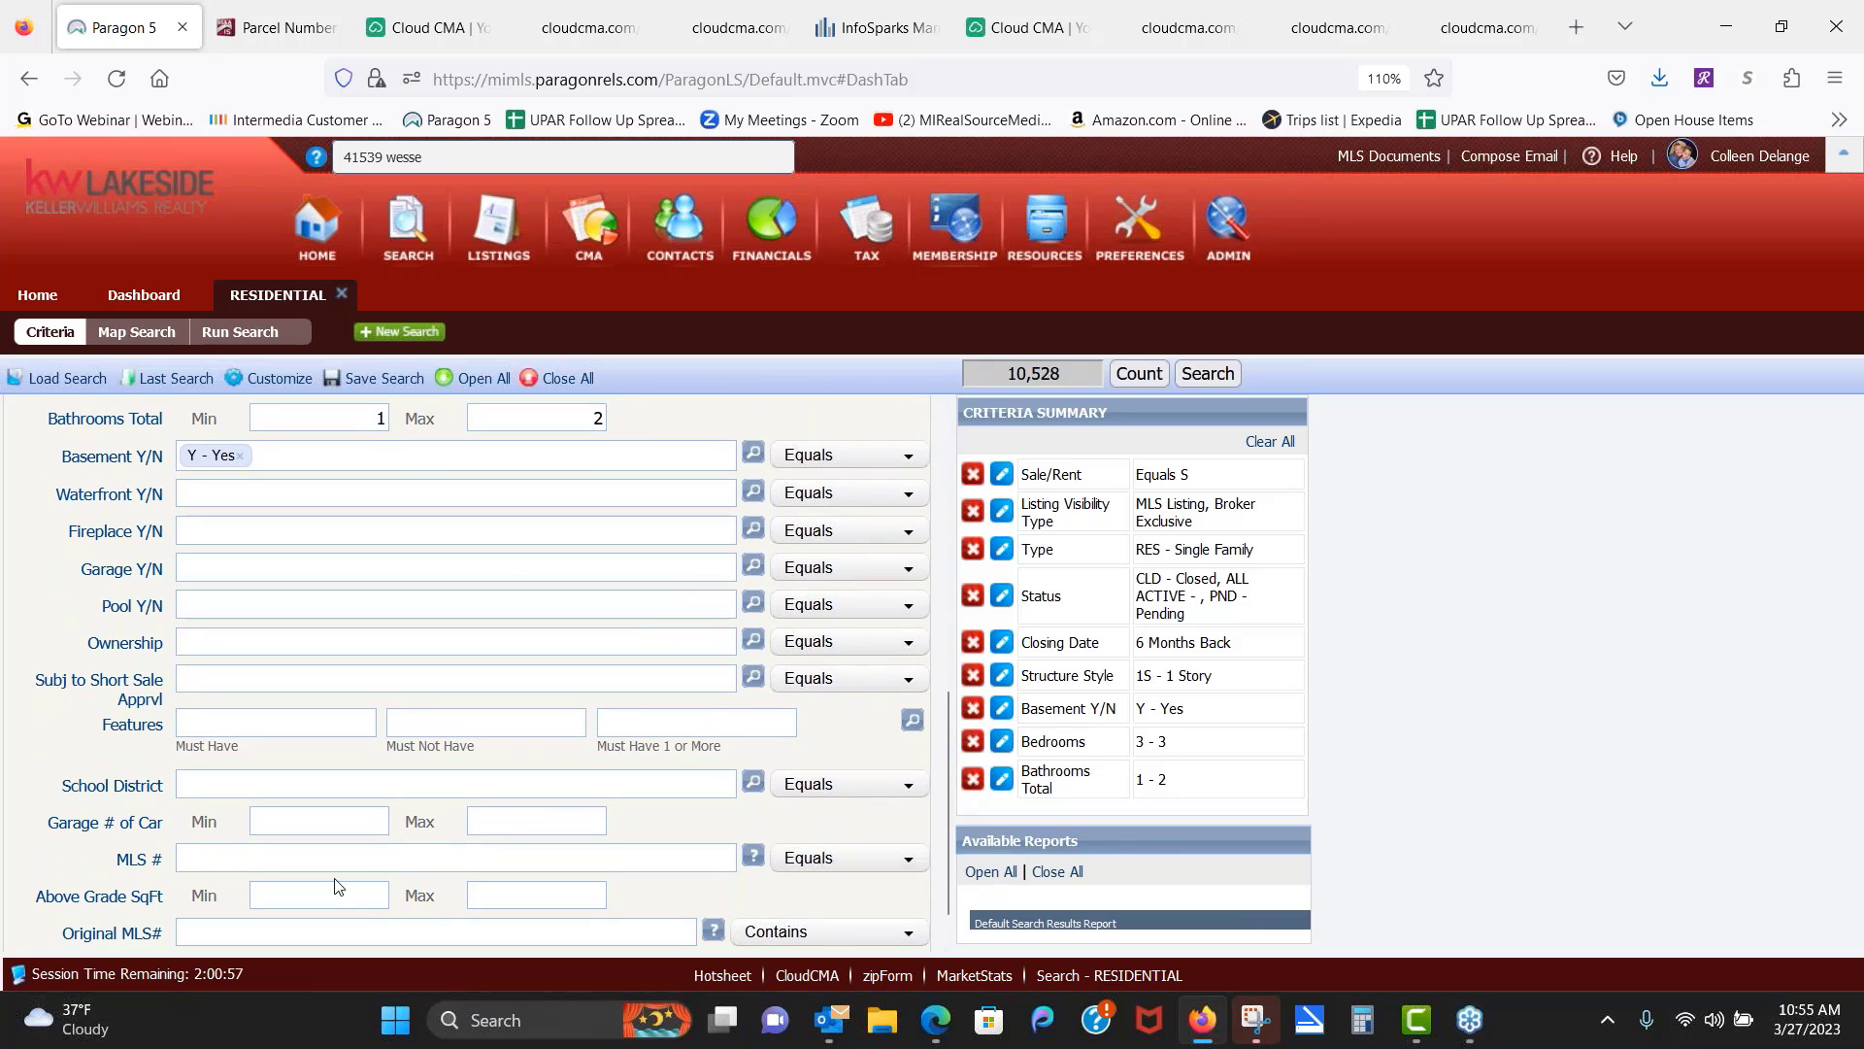
click(291, 820)
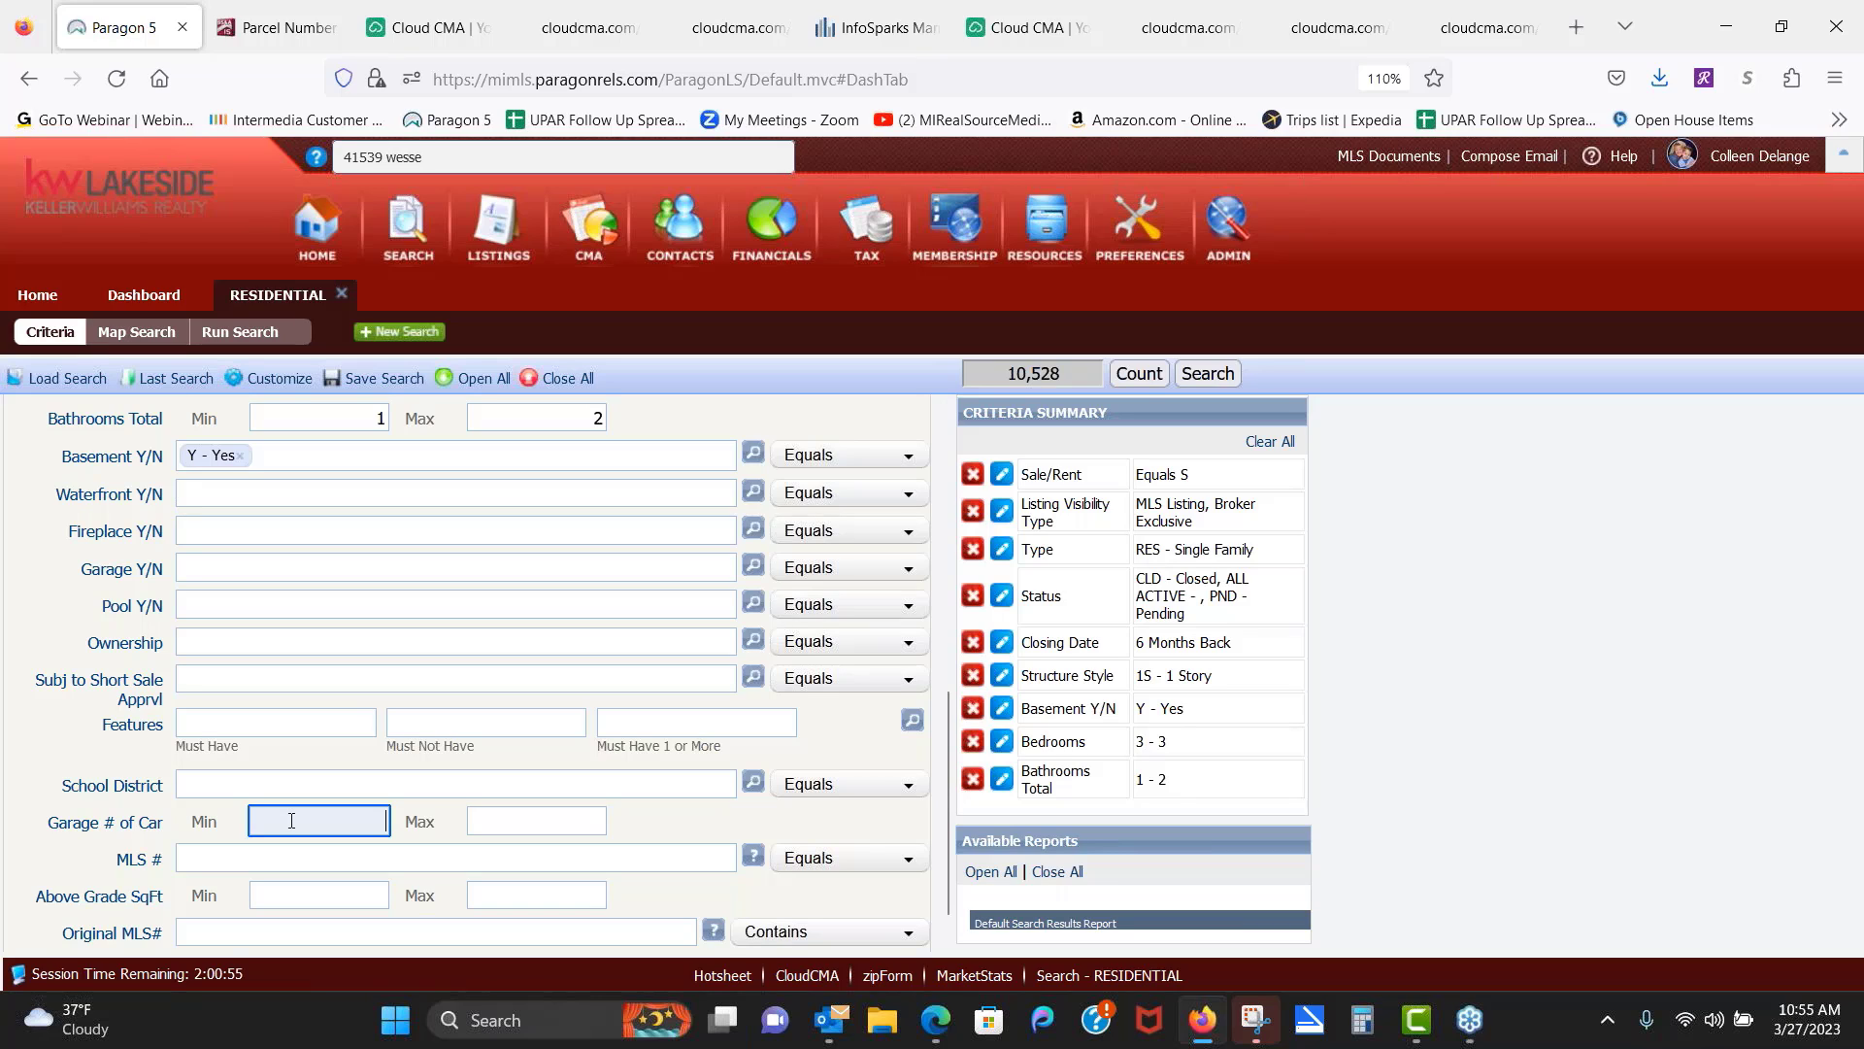
text(2)
click(497, 823)
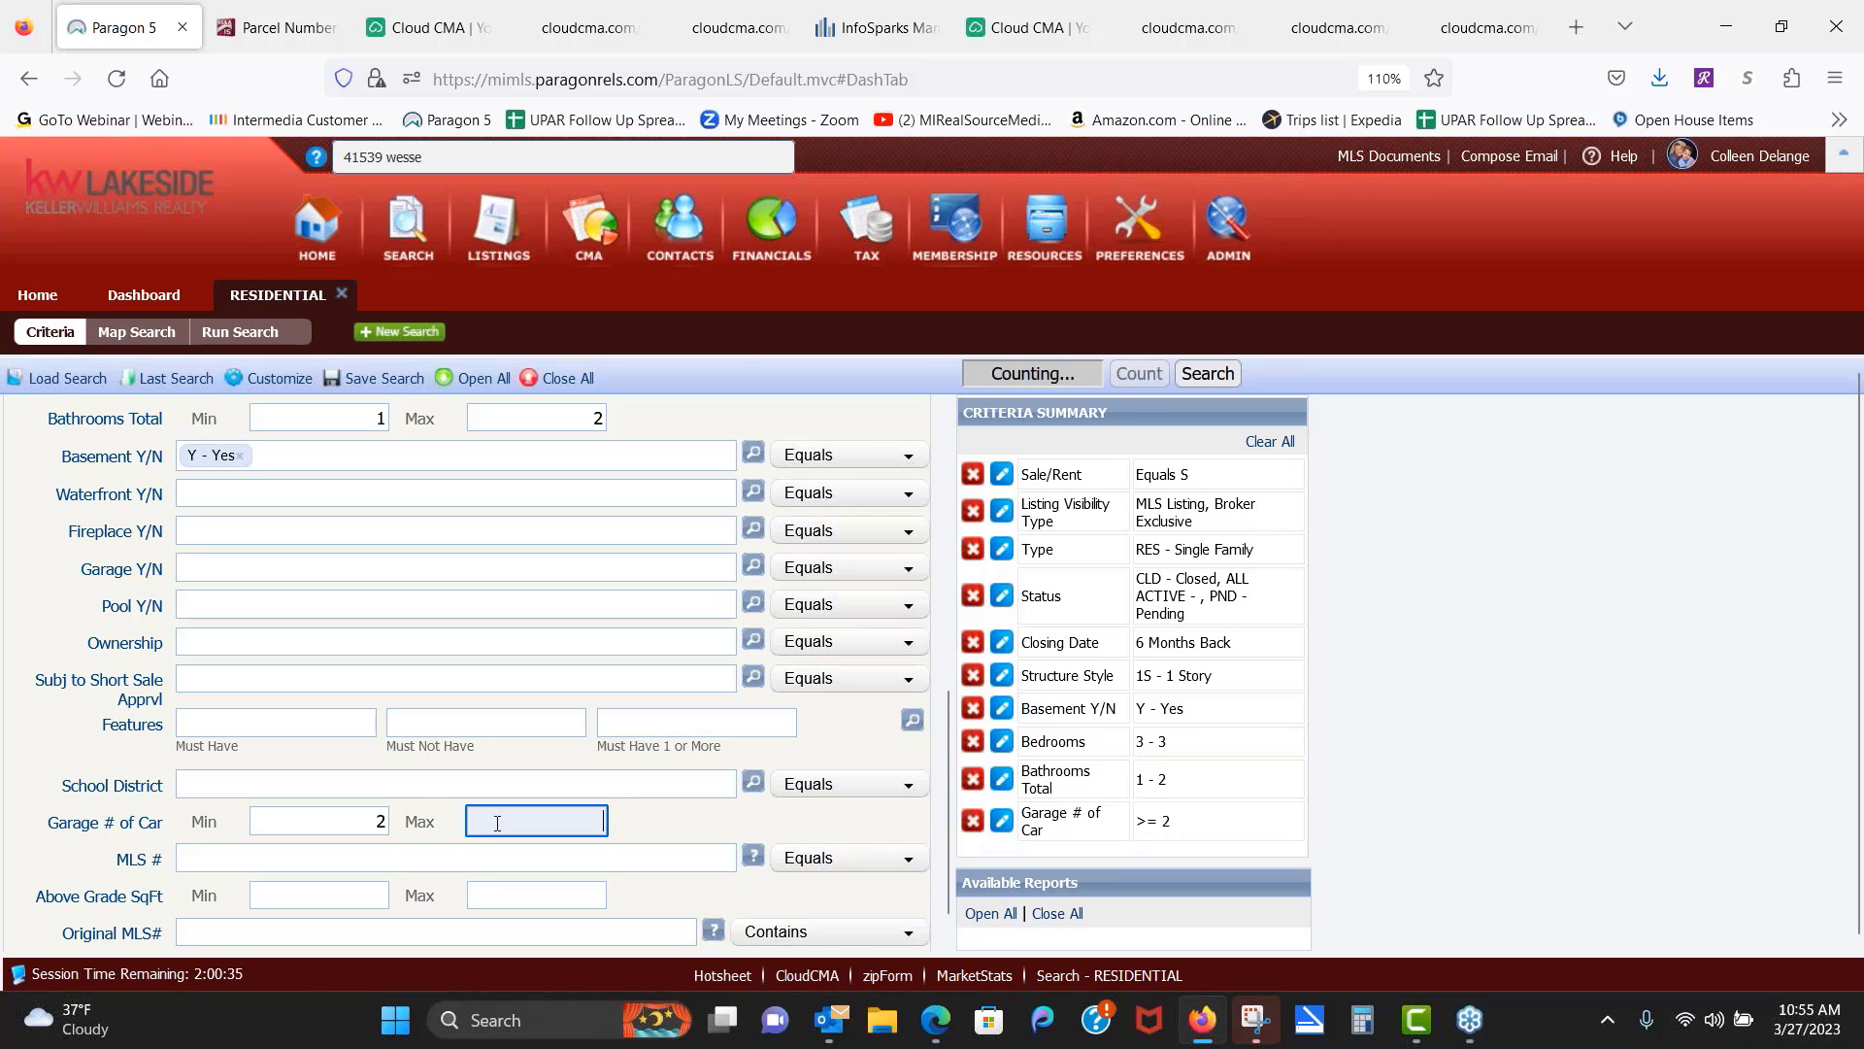
text(2)
click(682, 831)
click(345, 894)
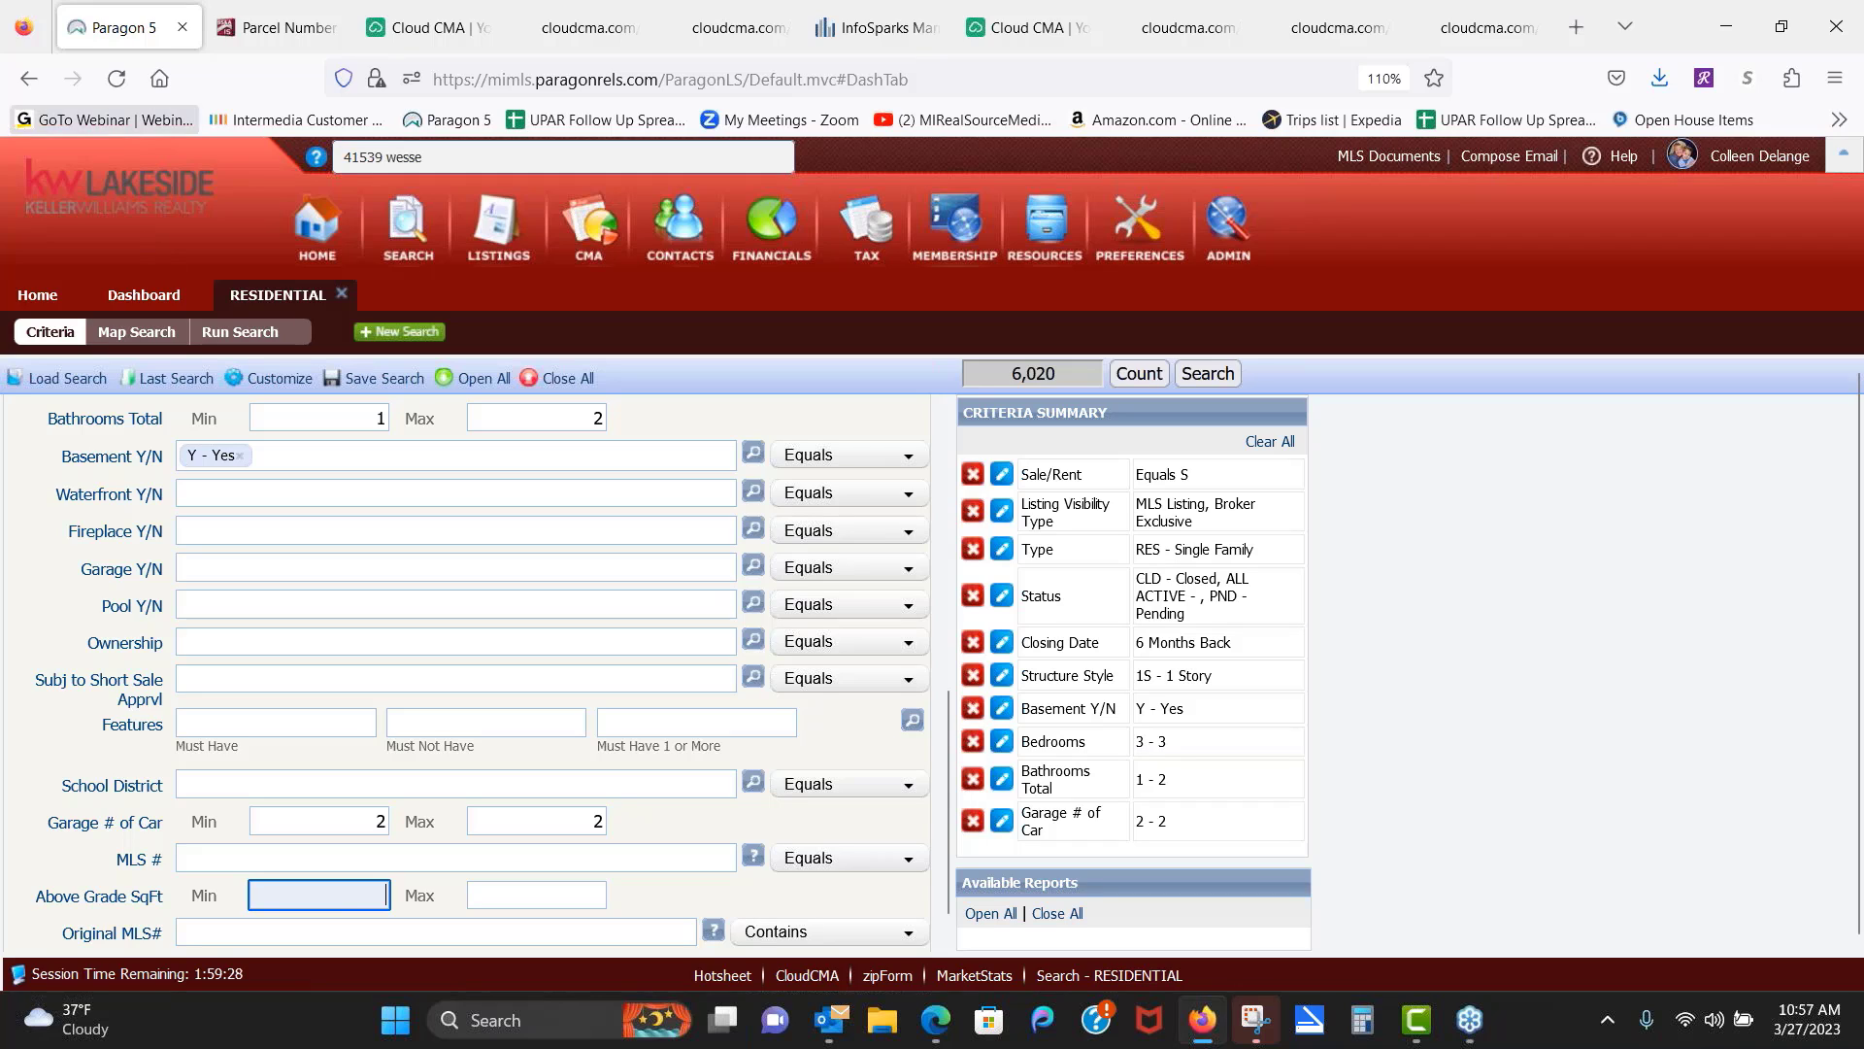
click(271, 34)
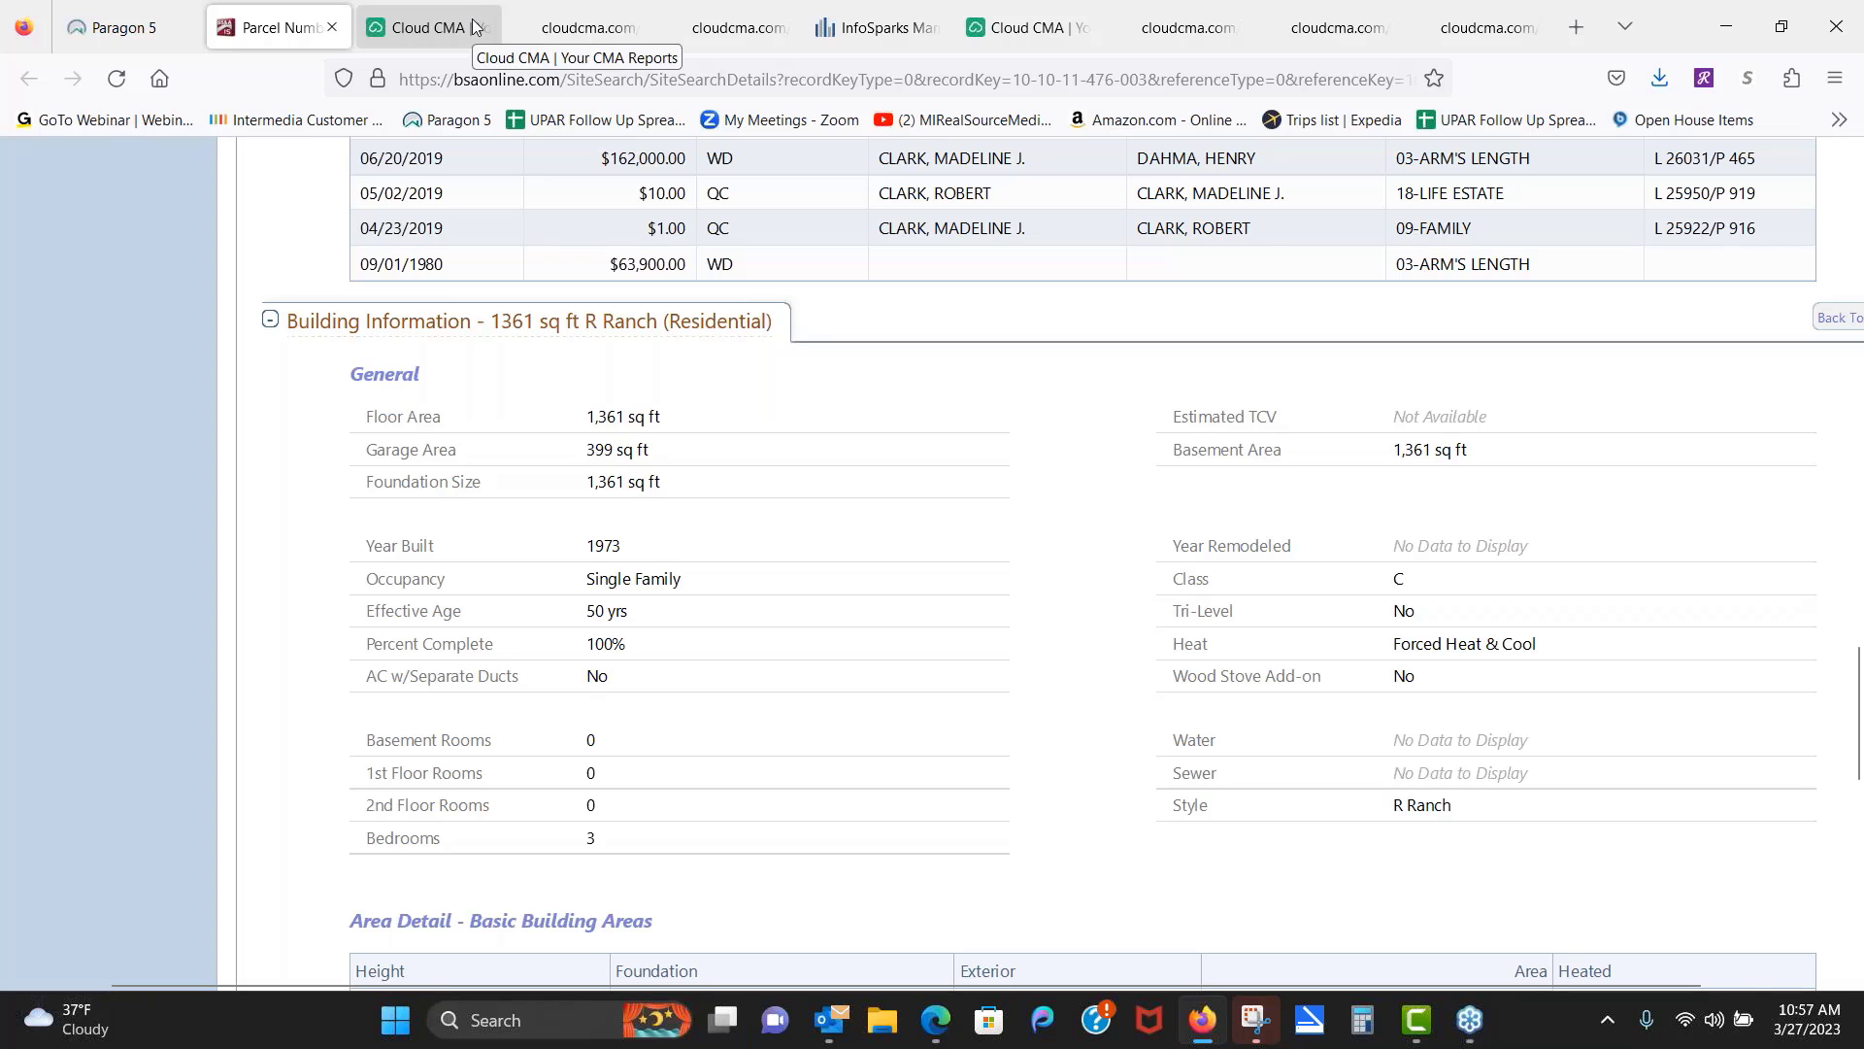
- Go back to the Paragon 5 residential search criteria tab
click(121, 27)
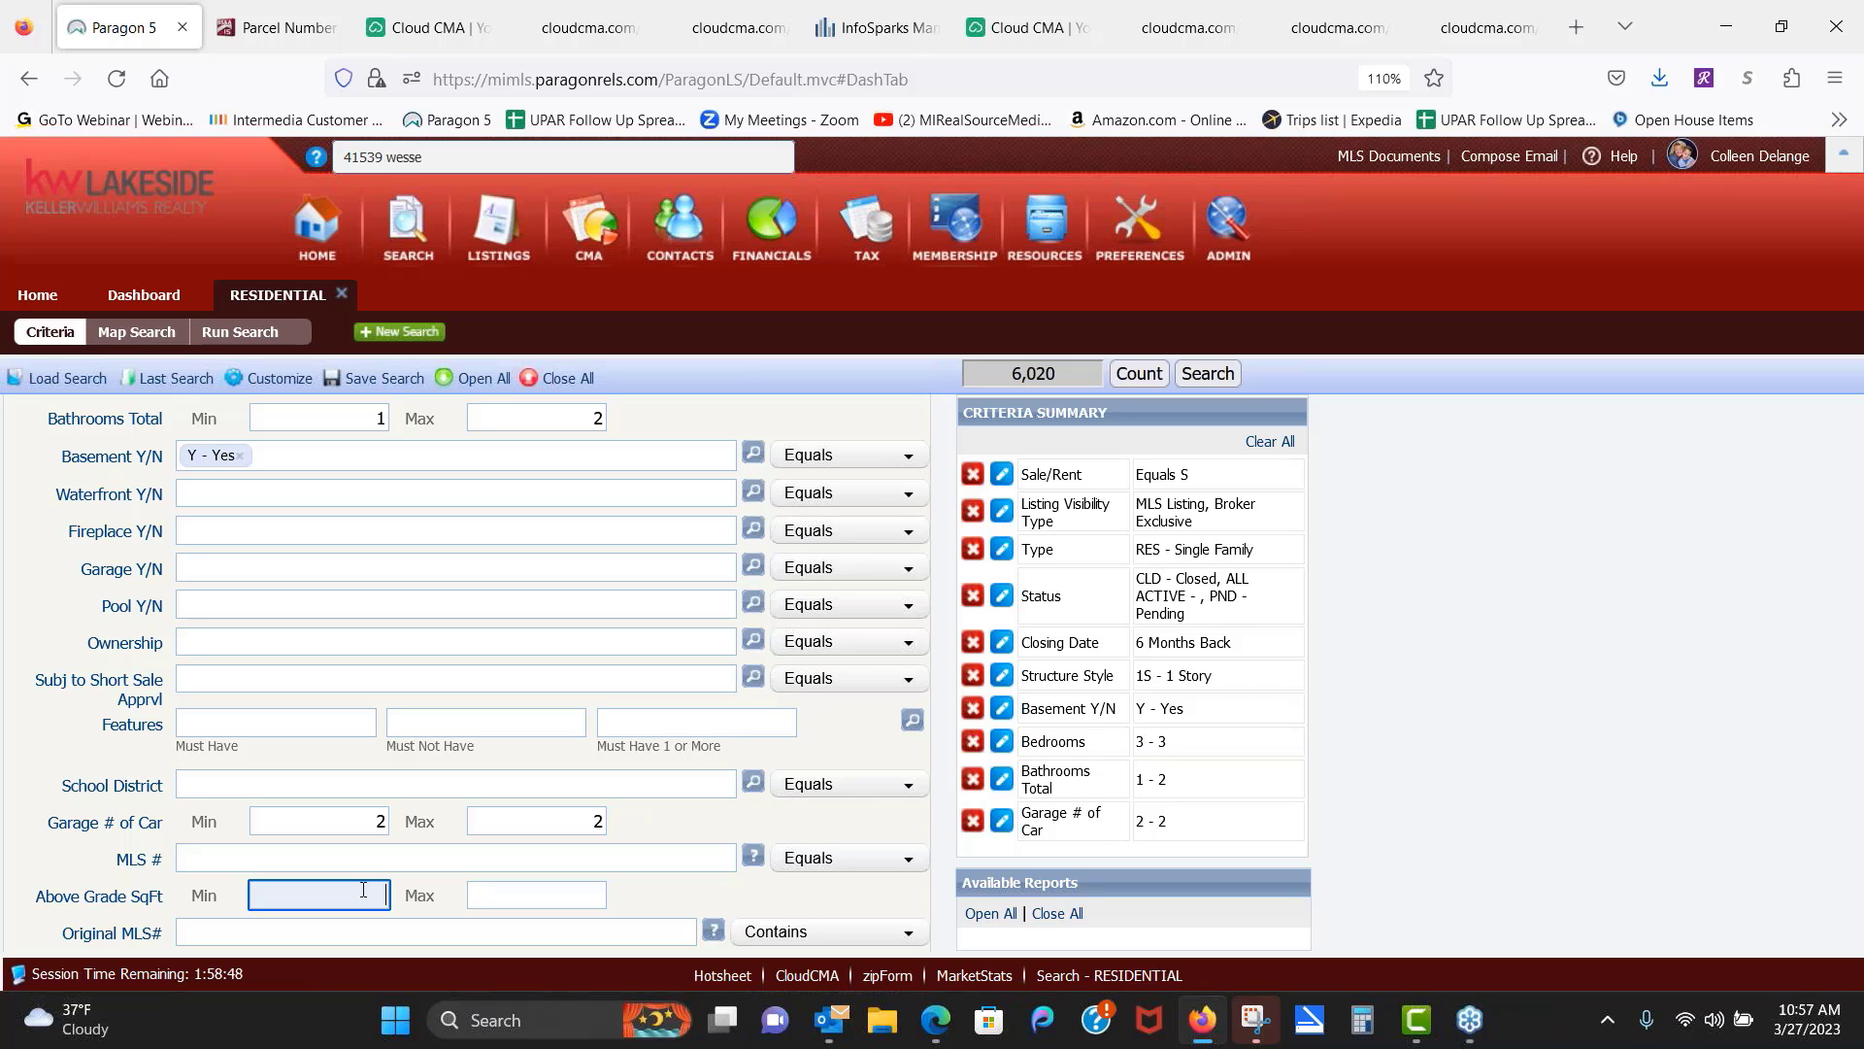
- Set Above Grade SqFt to a 1100–1600 range and return to the top of the criteria
click(521, 897)
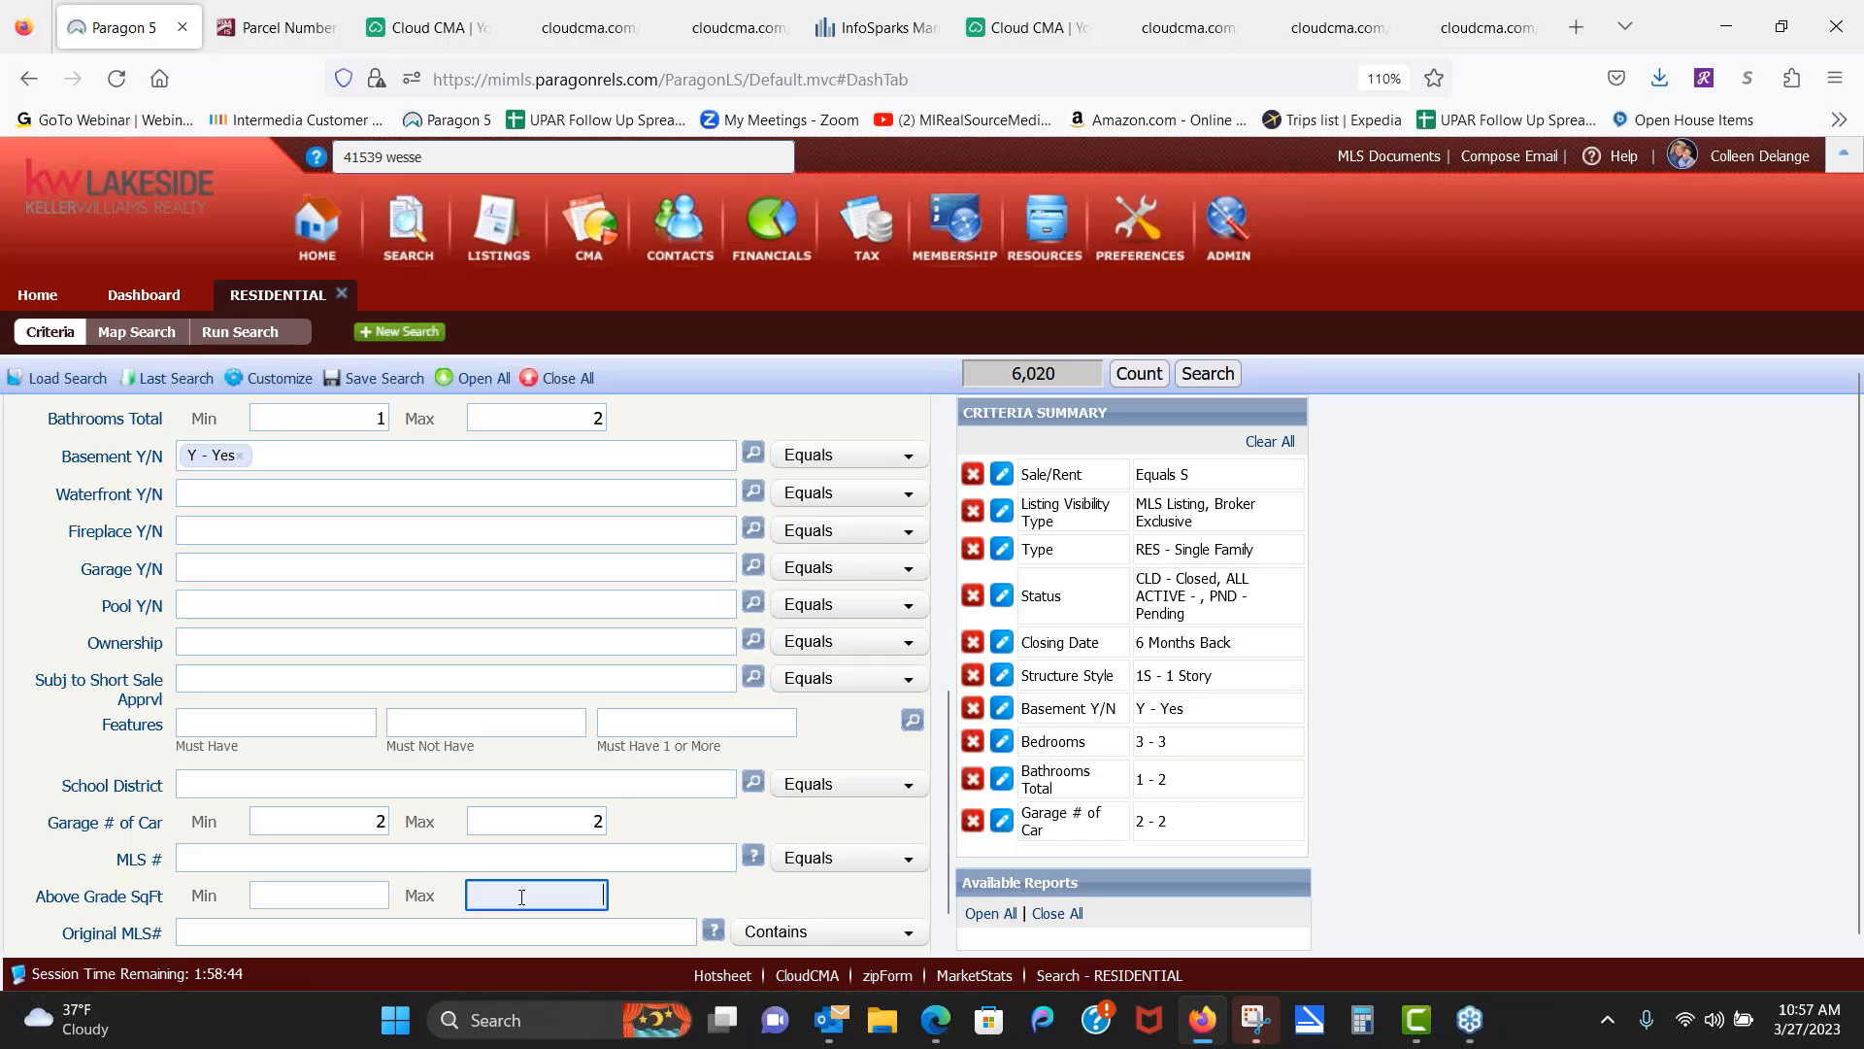
text(1600)
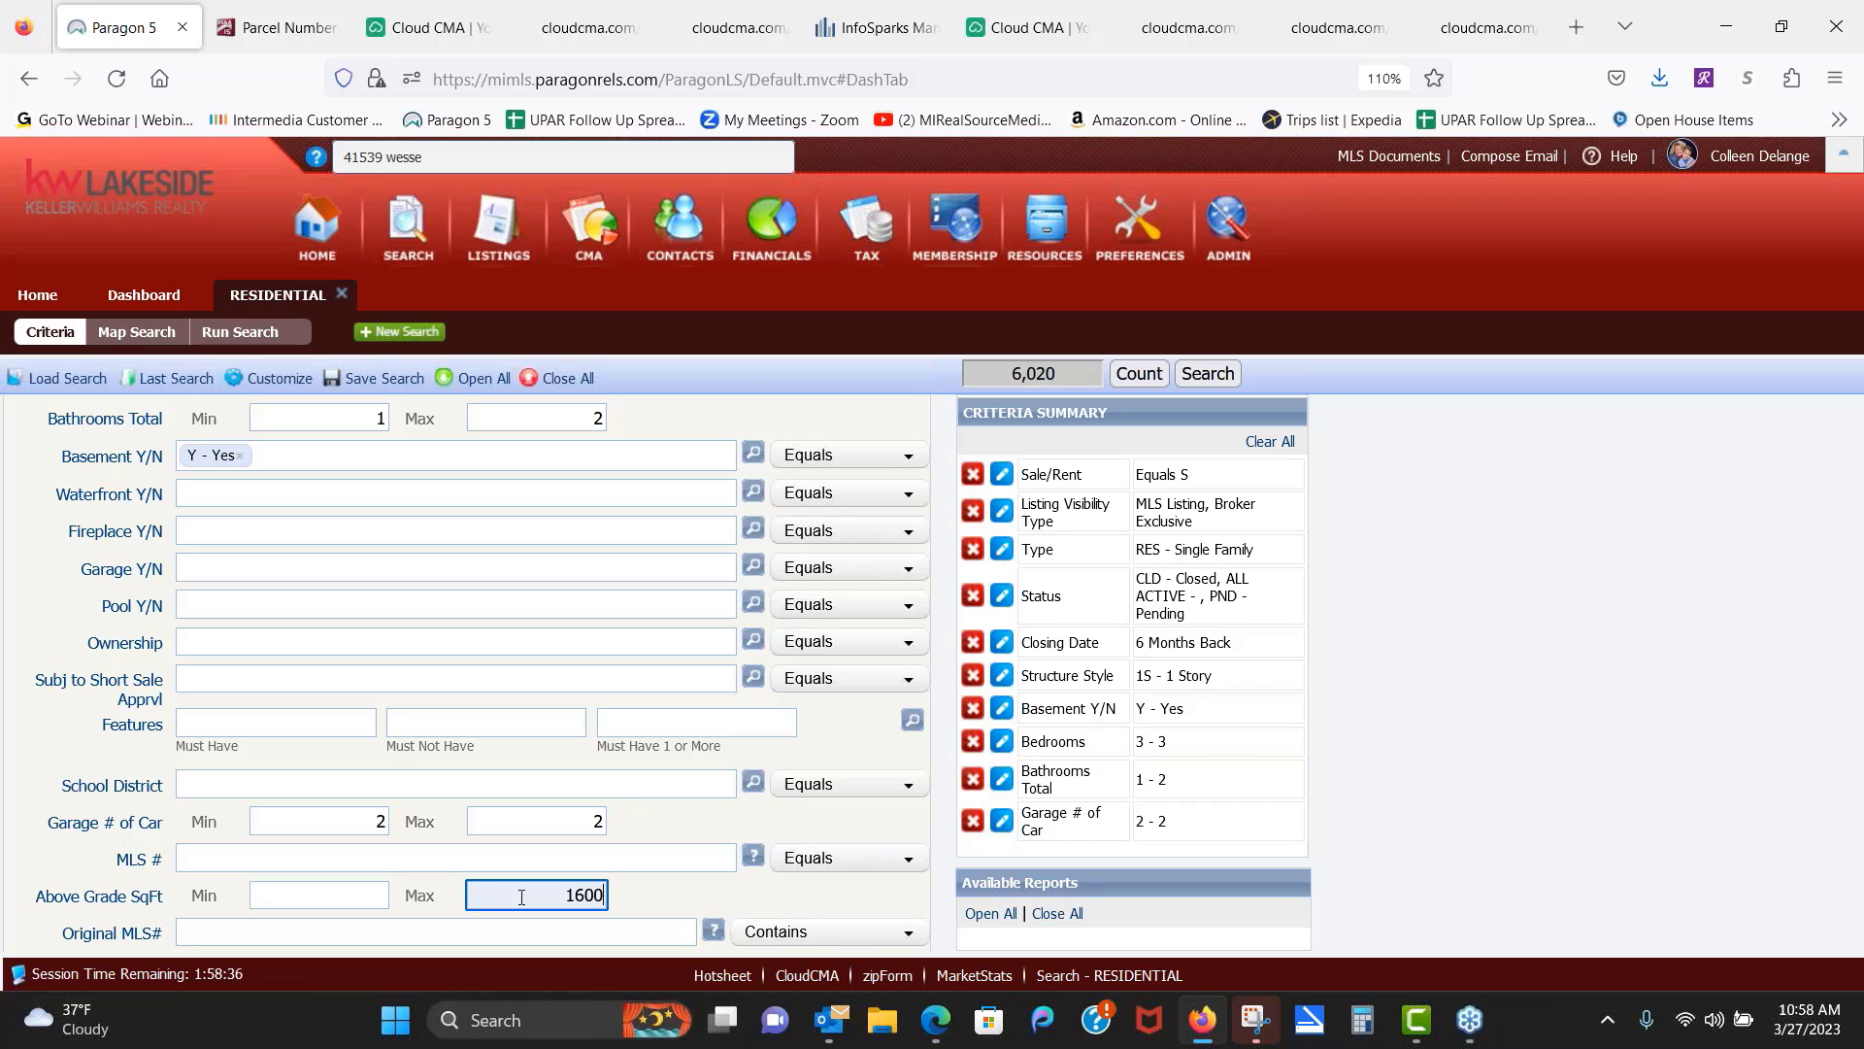
click(363, 896)
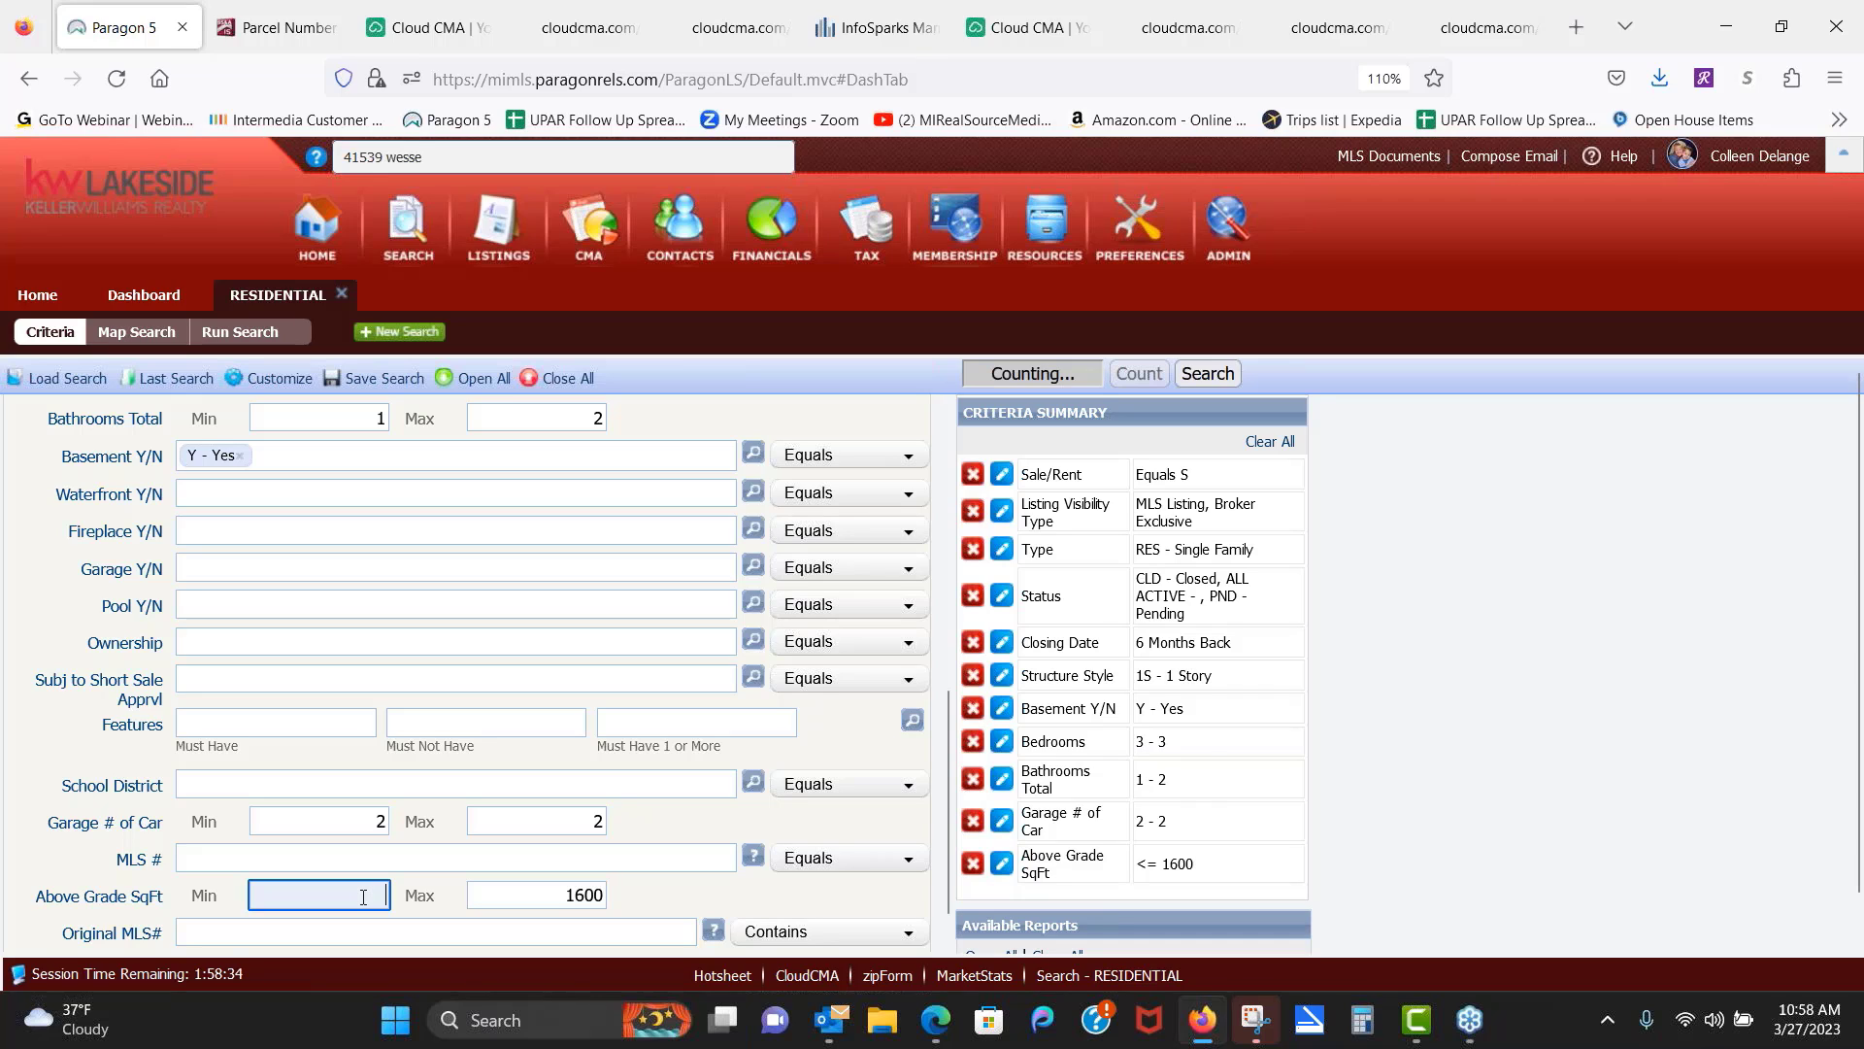
text(1100)
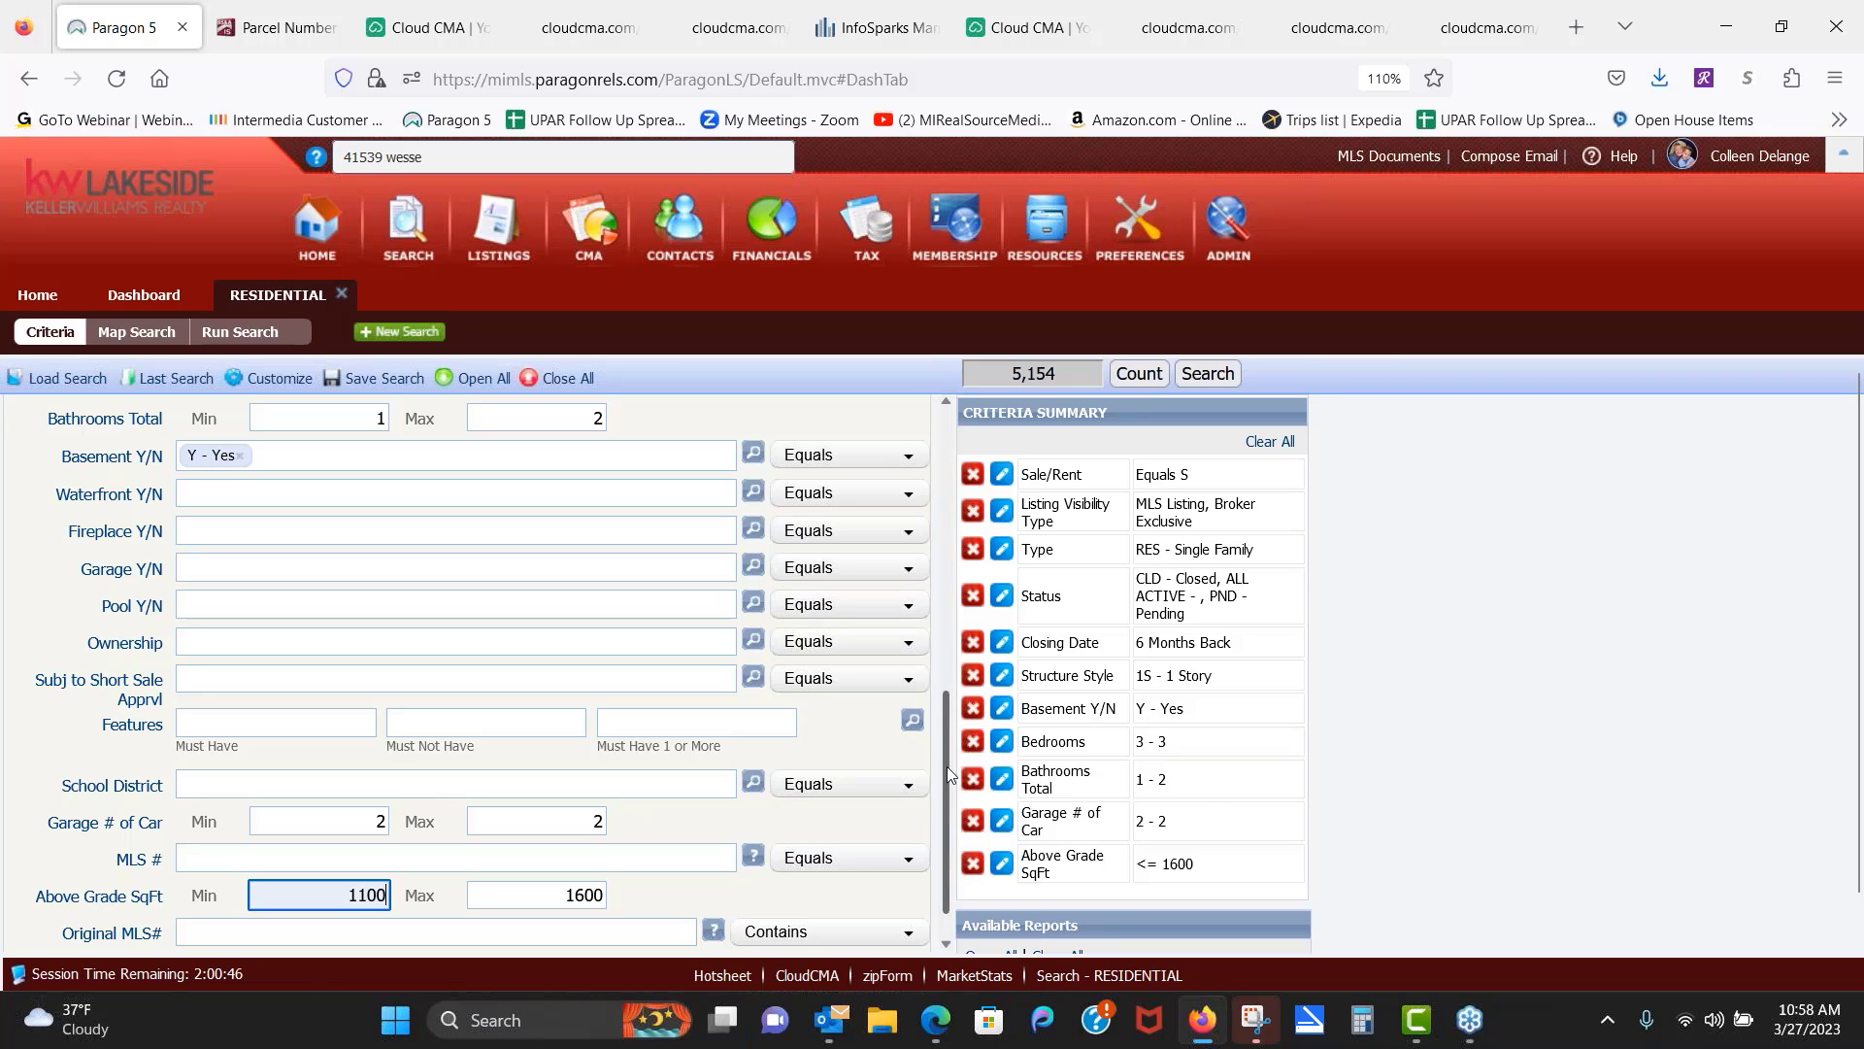
drag(947, 766, 924, 473)
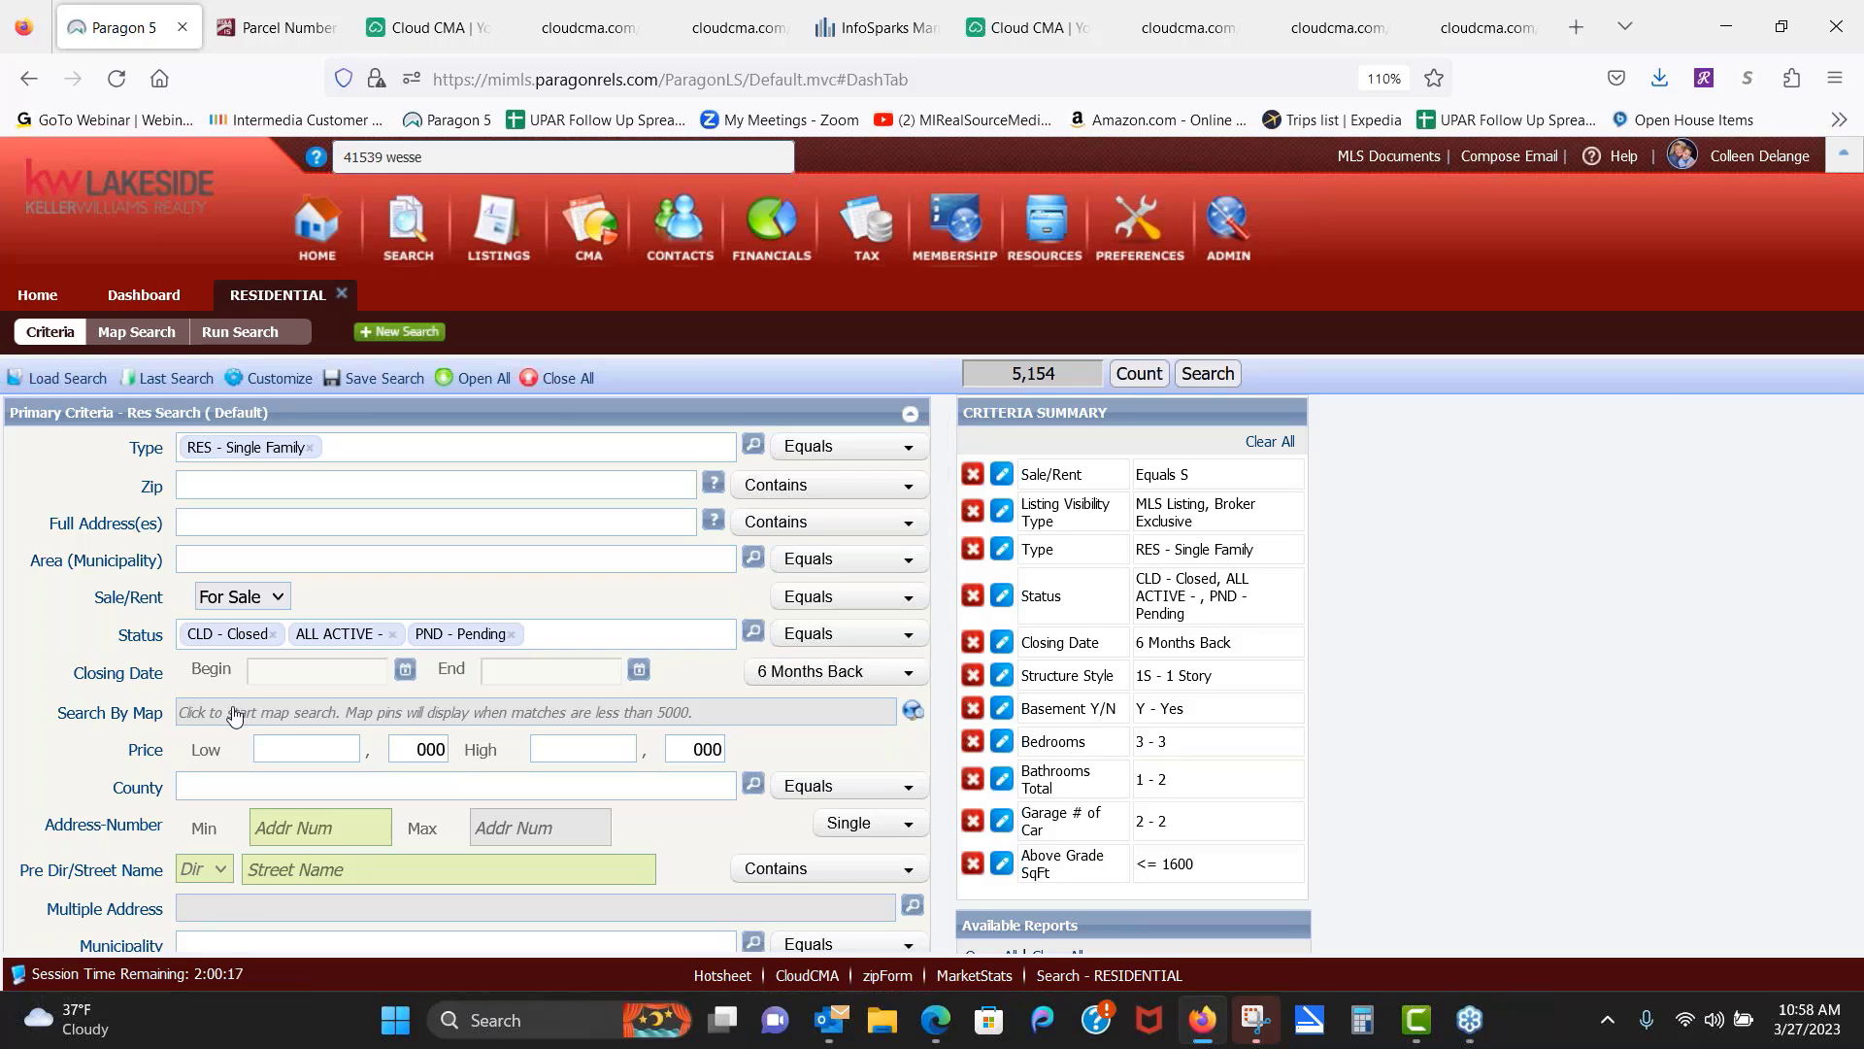
- Switch to the residential Map Search view
click(234, 716)
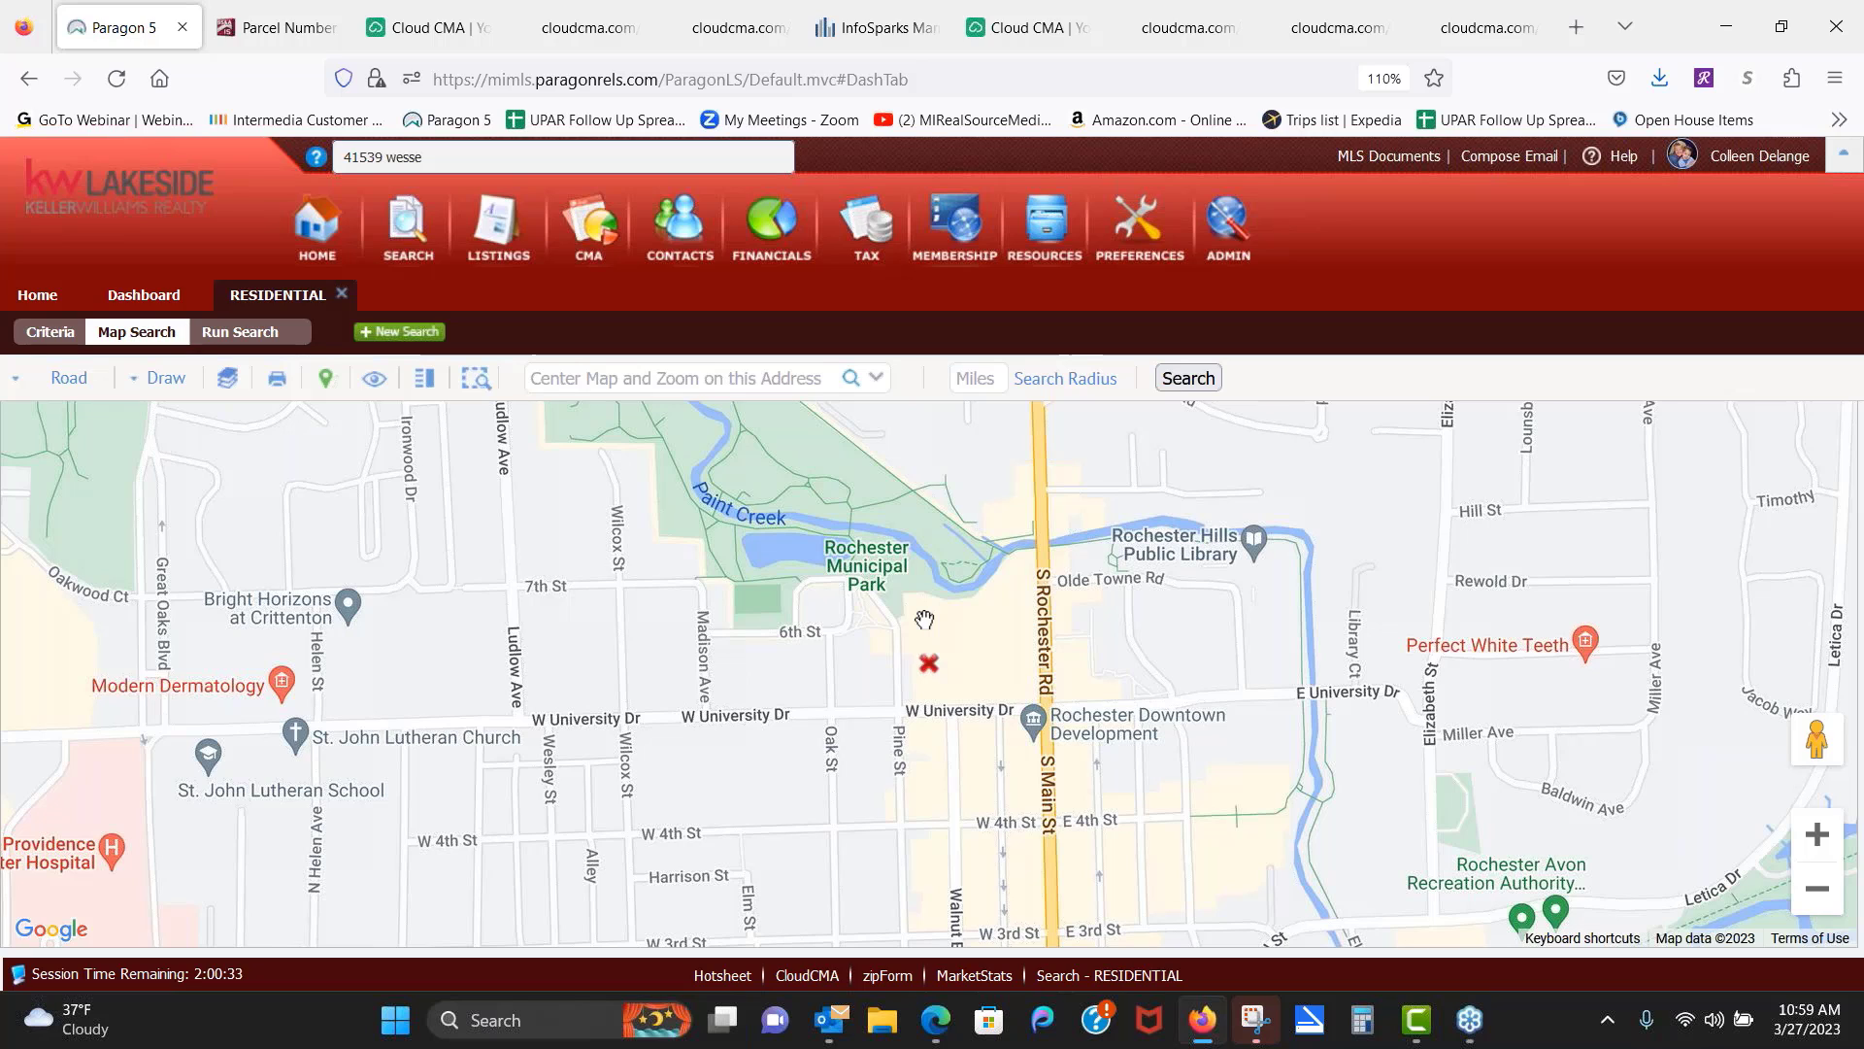
- Center the map on the subject property's street address in Sterling Heights
scroll(925, 619, down, 2)
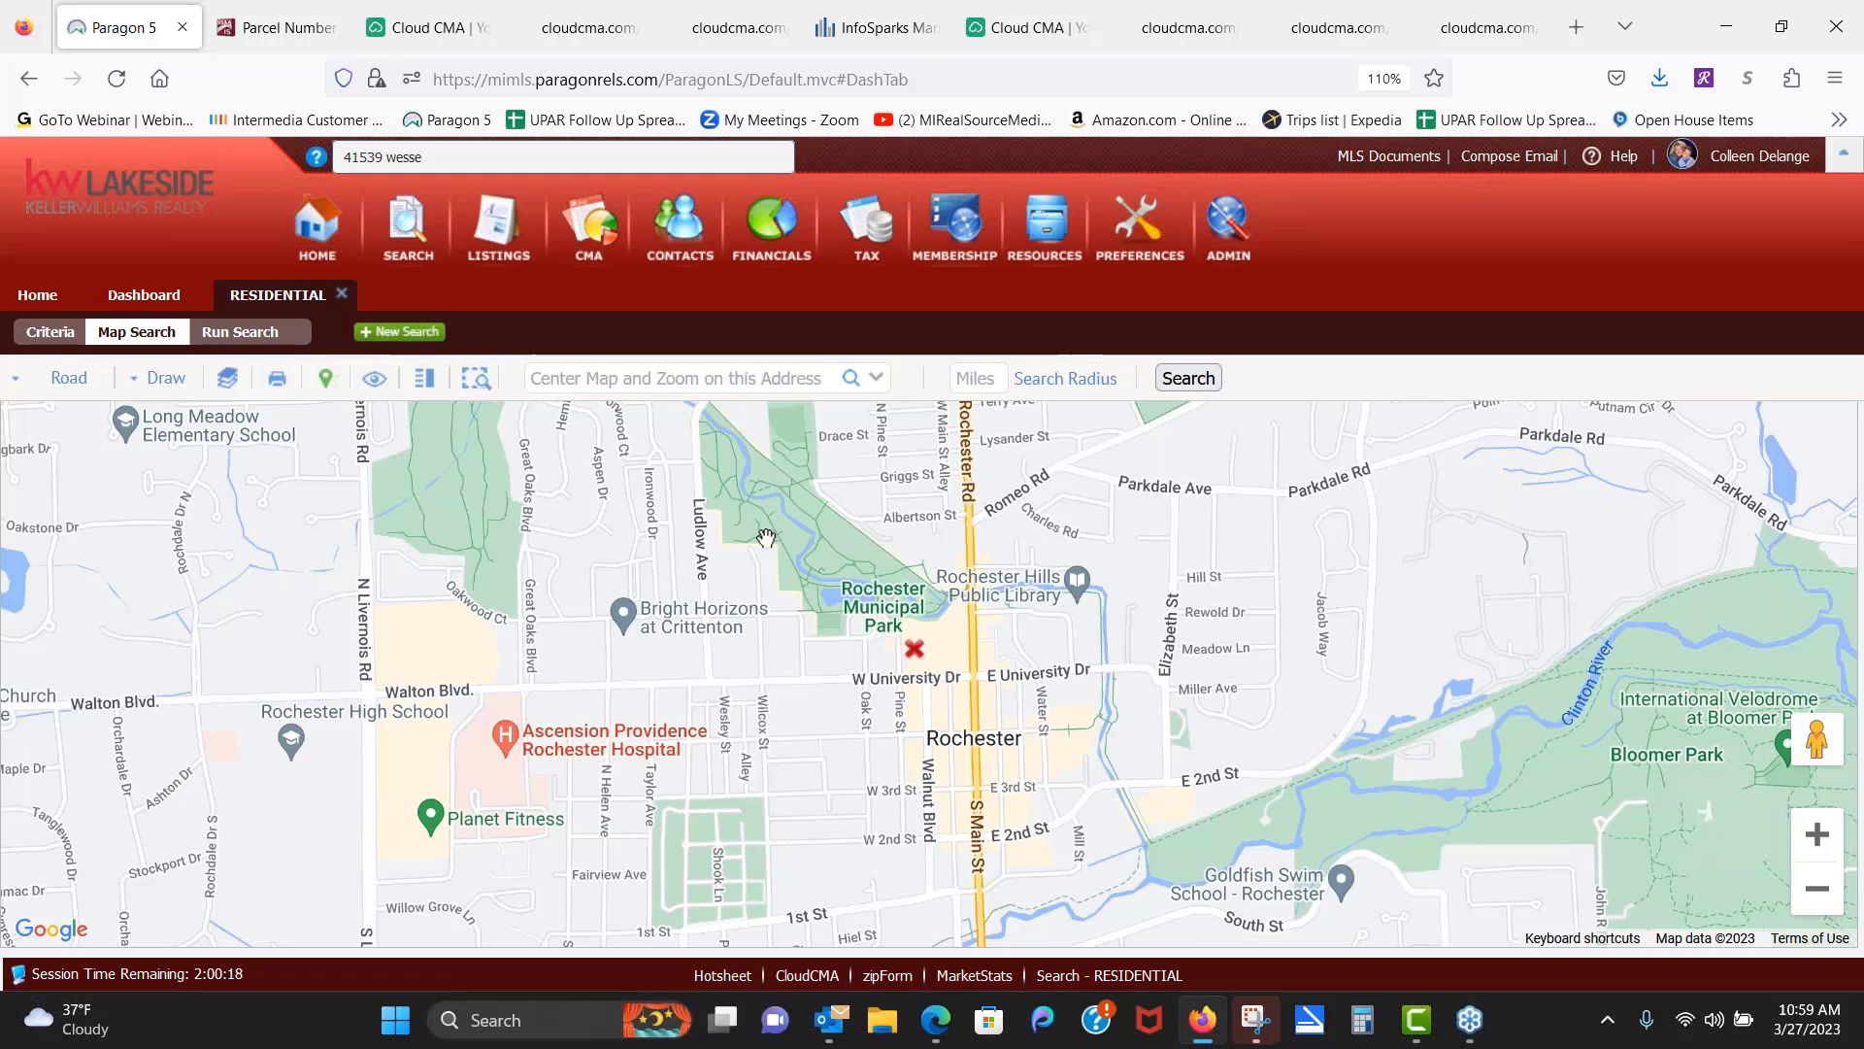
click(650, 382)
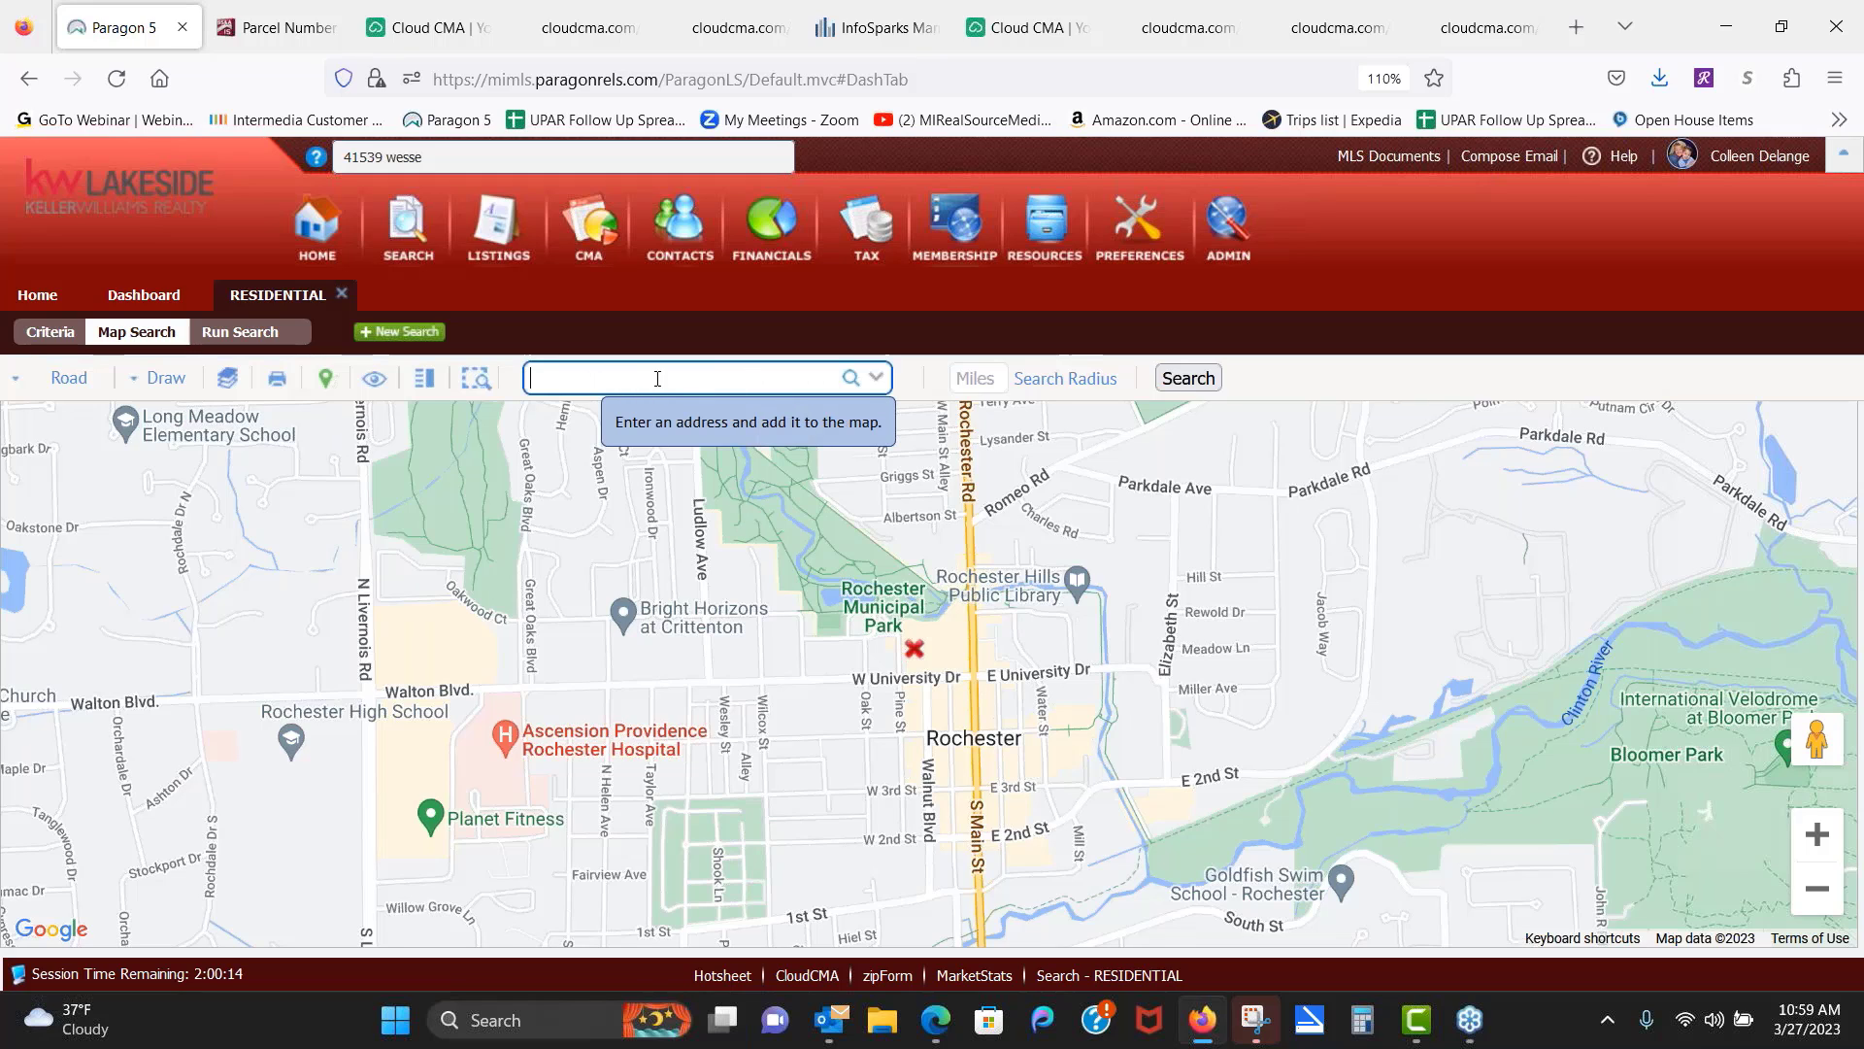
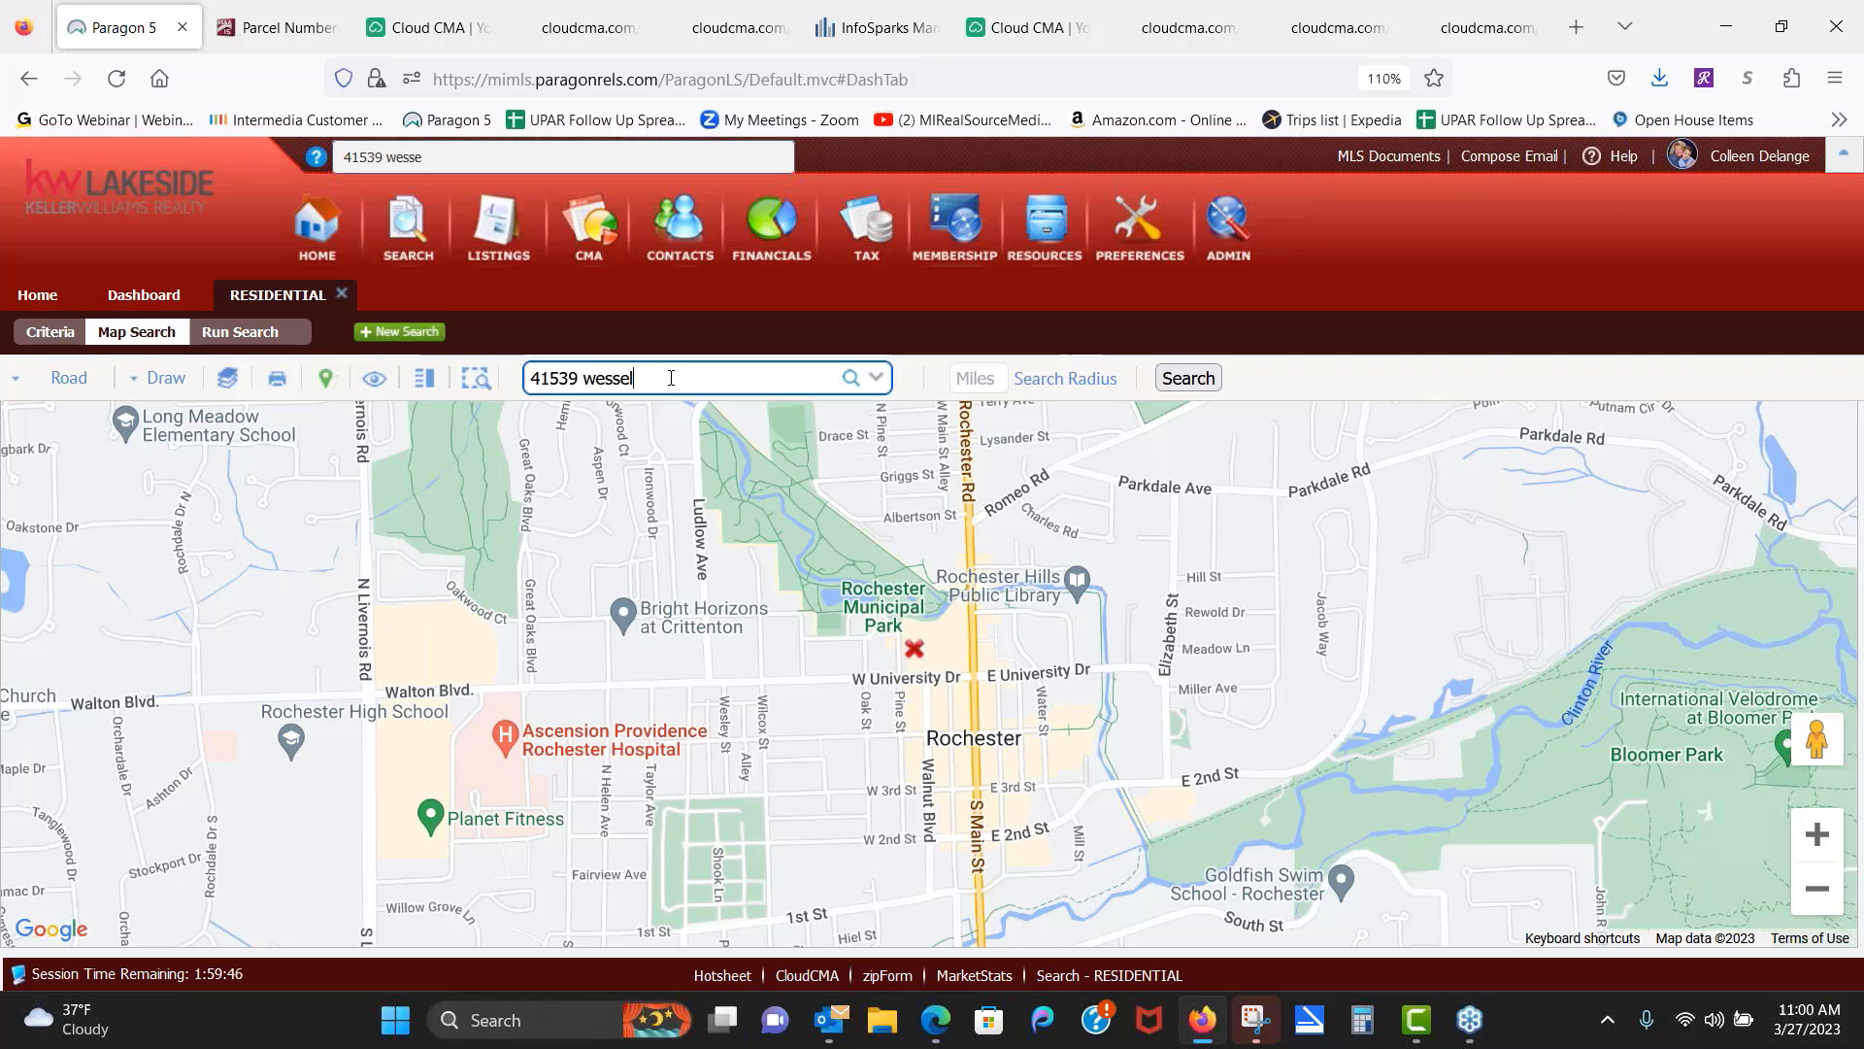
click(851, 379)
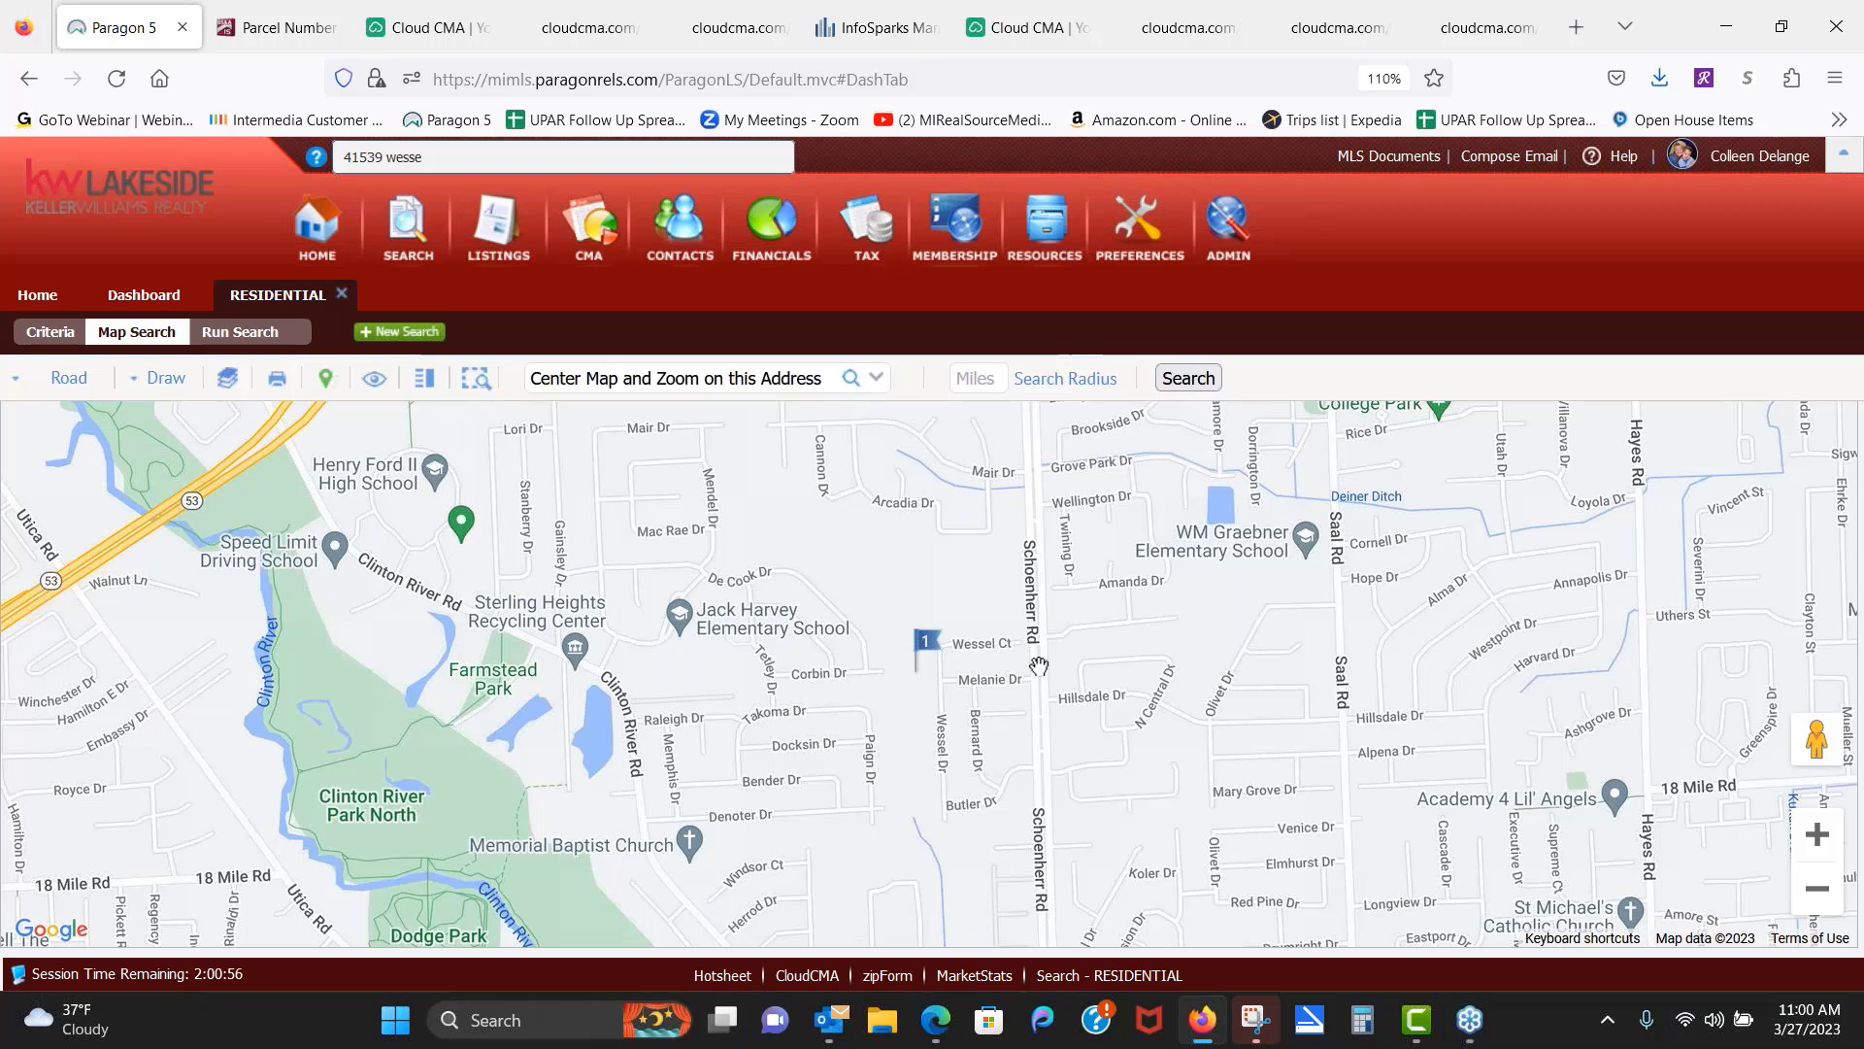
- Plot a 1-mile search radius around the subject property
click(979, 376)
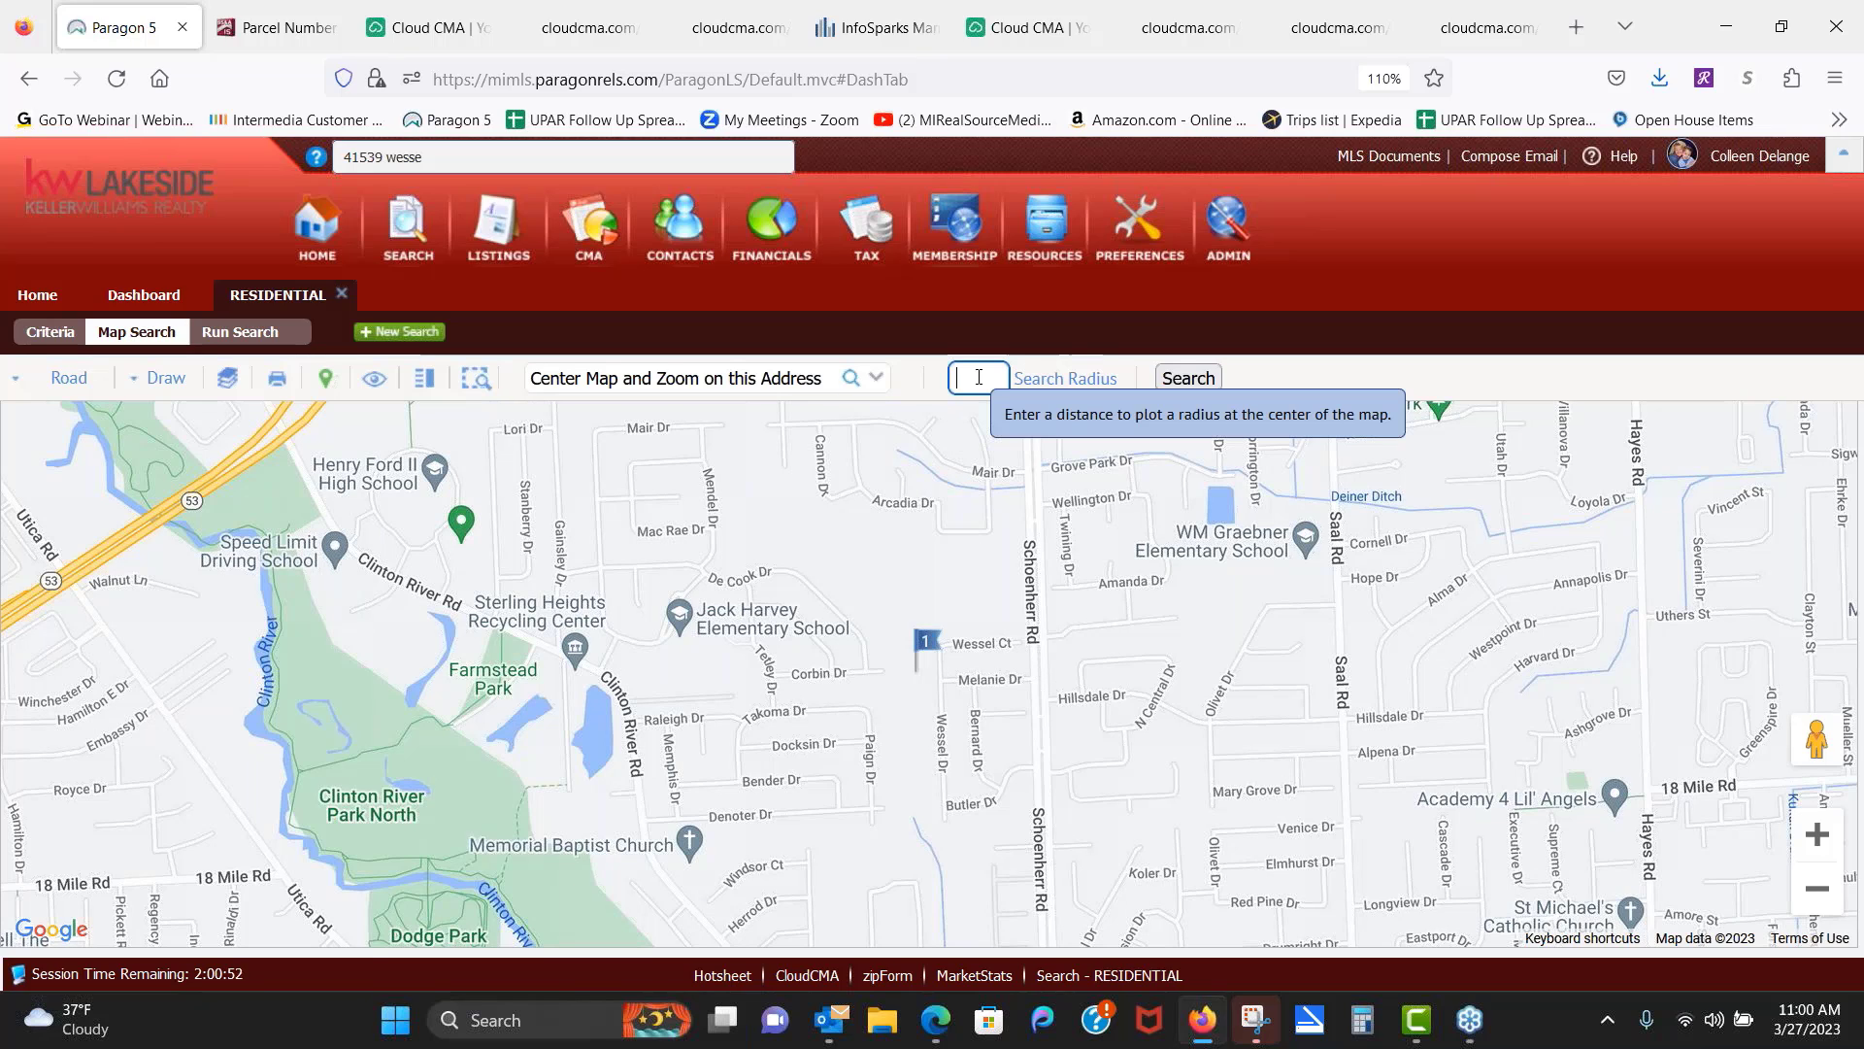
text(1)
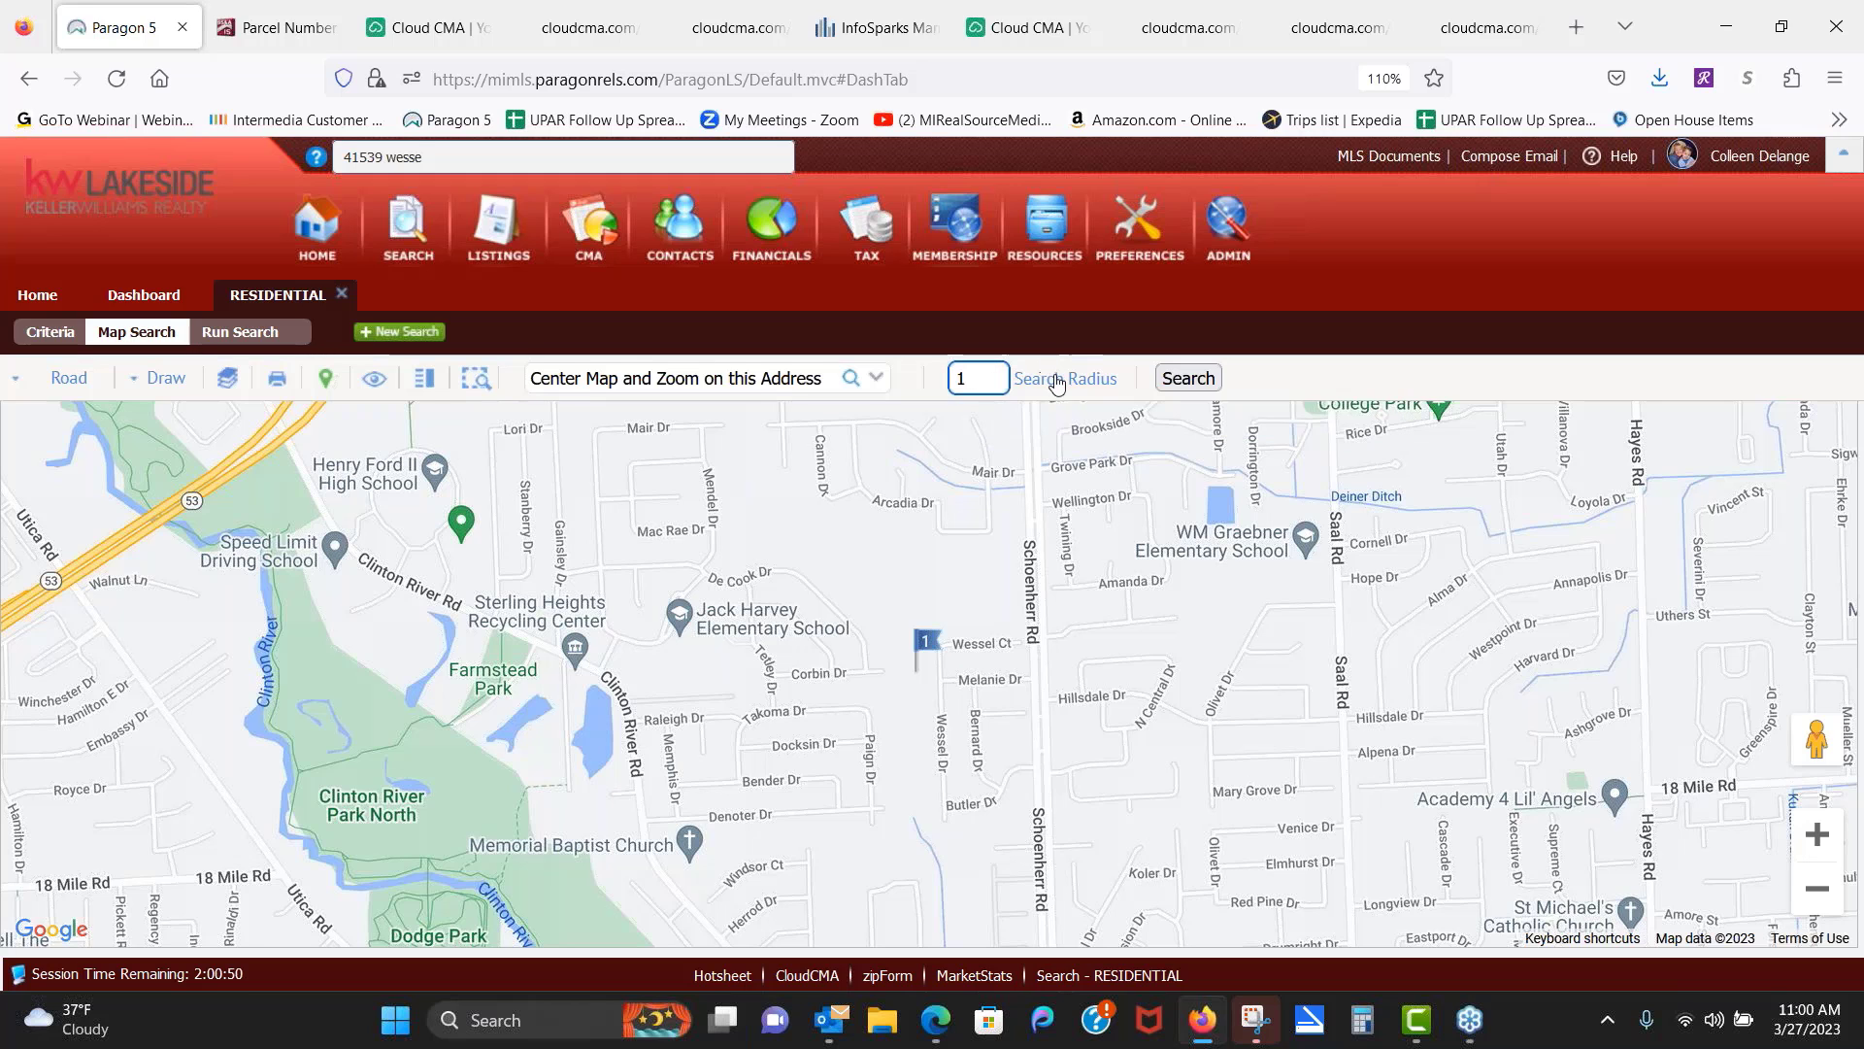
key(Return)
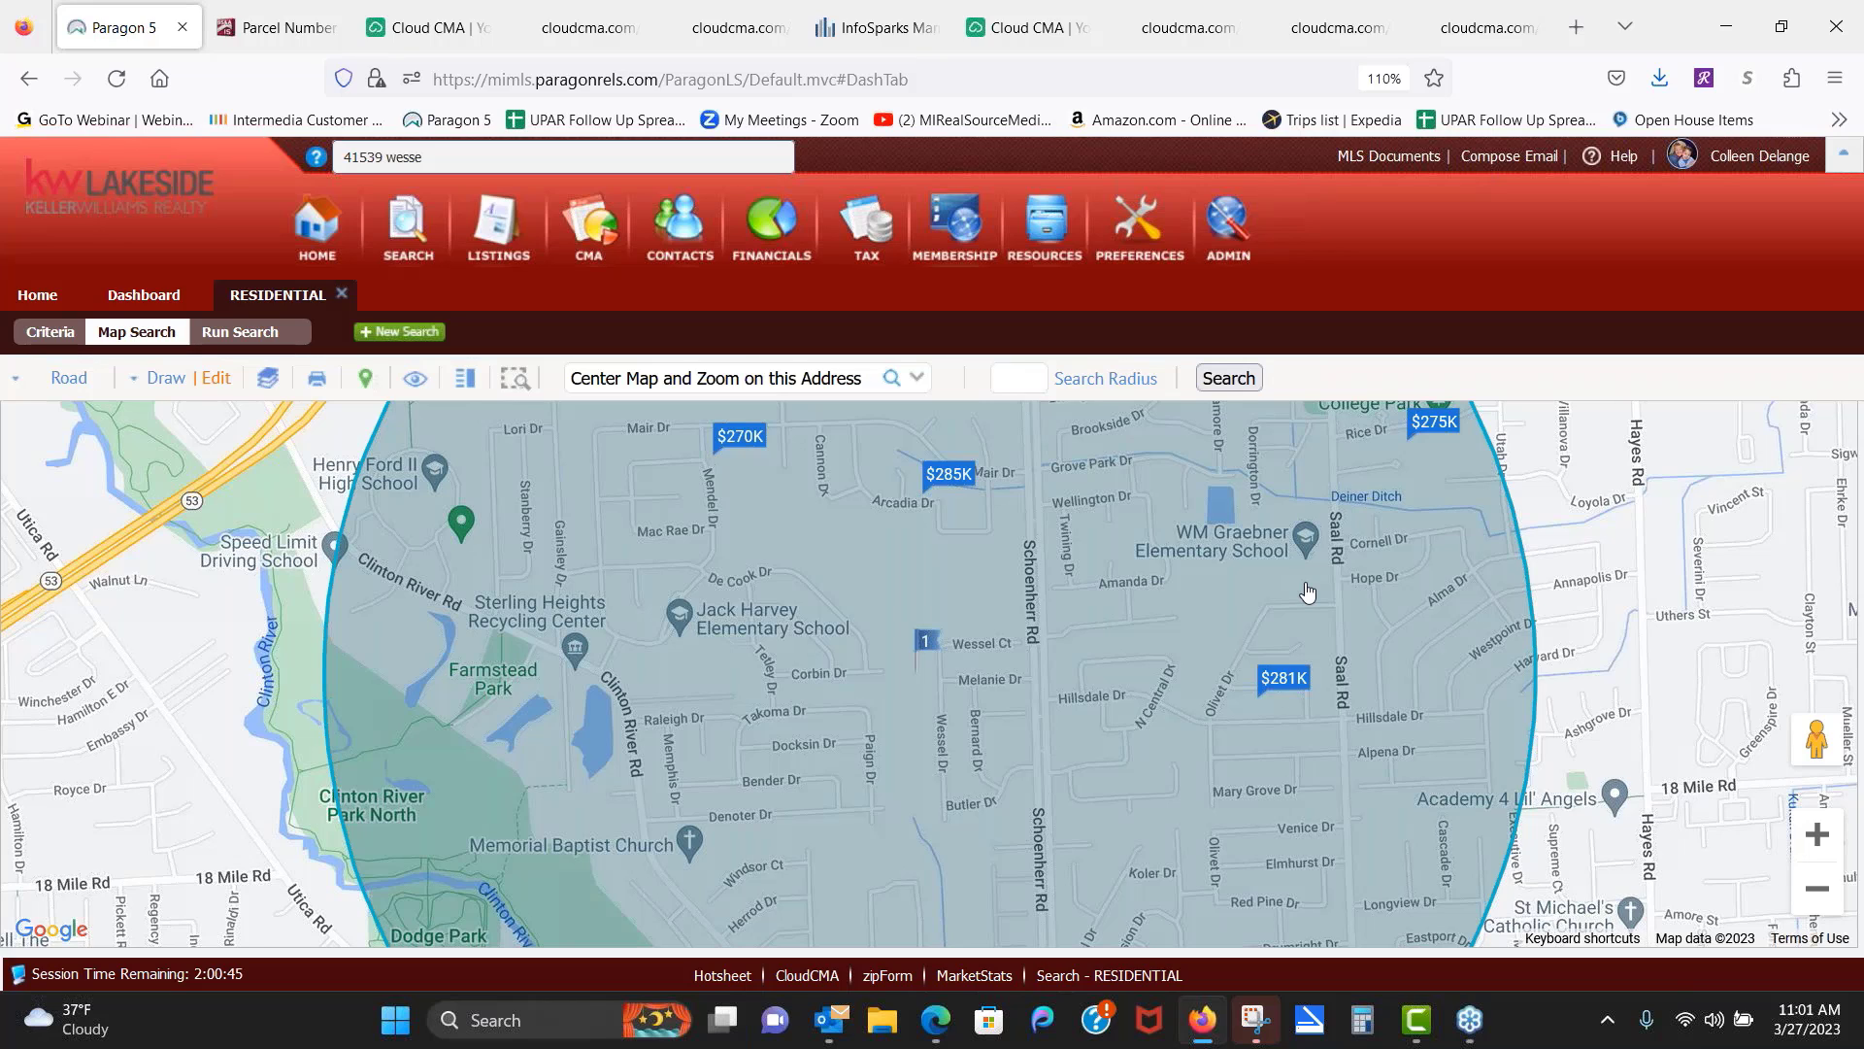
- Zoom out to show the whole circle and select the Radius shape for editing
click(1025, 379)
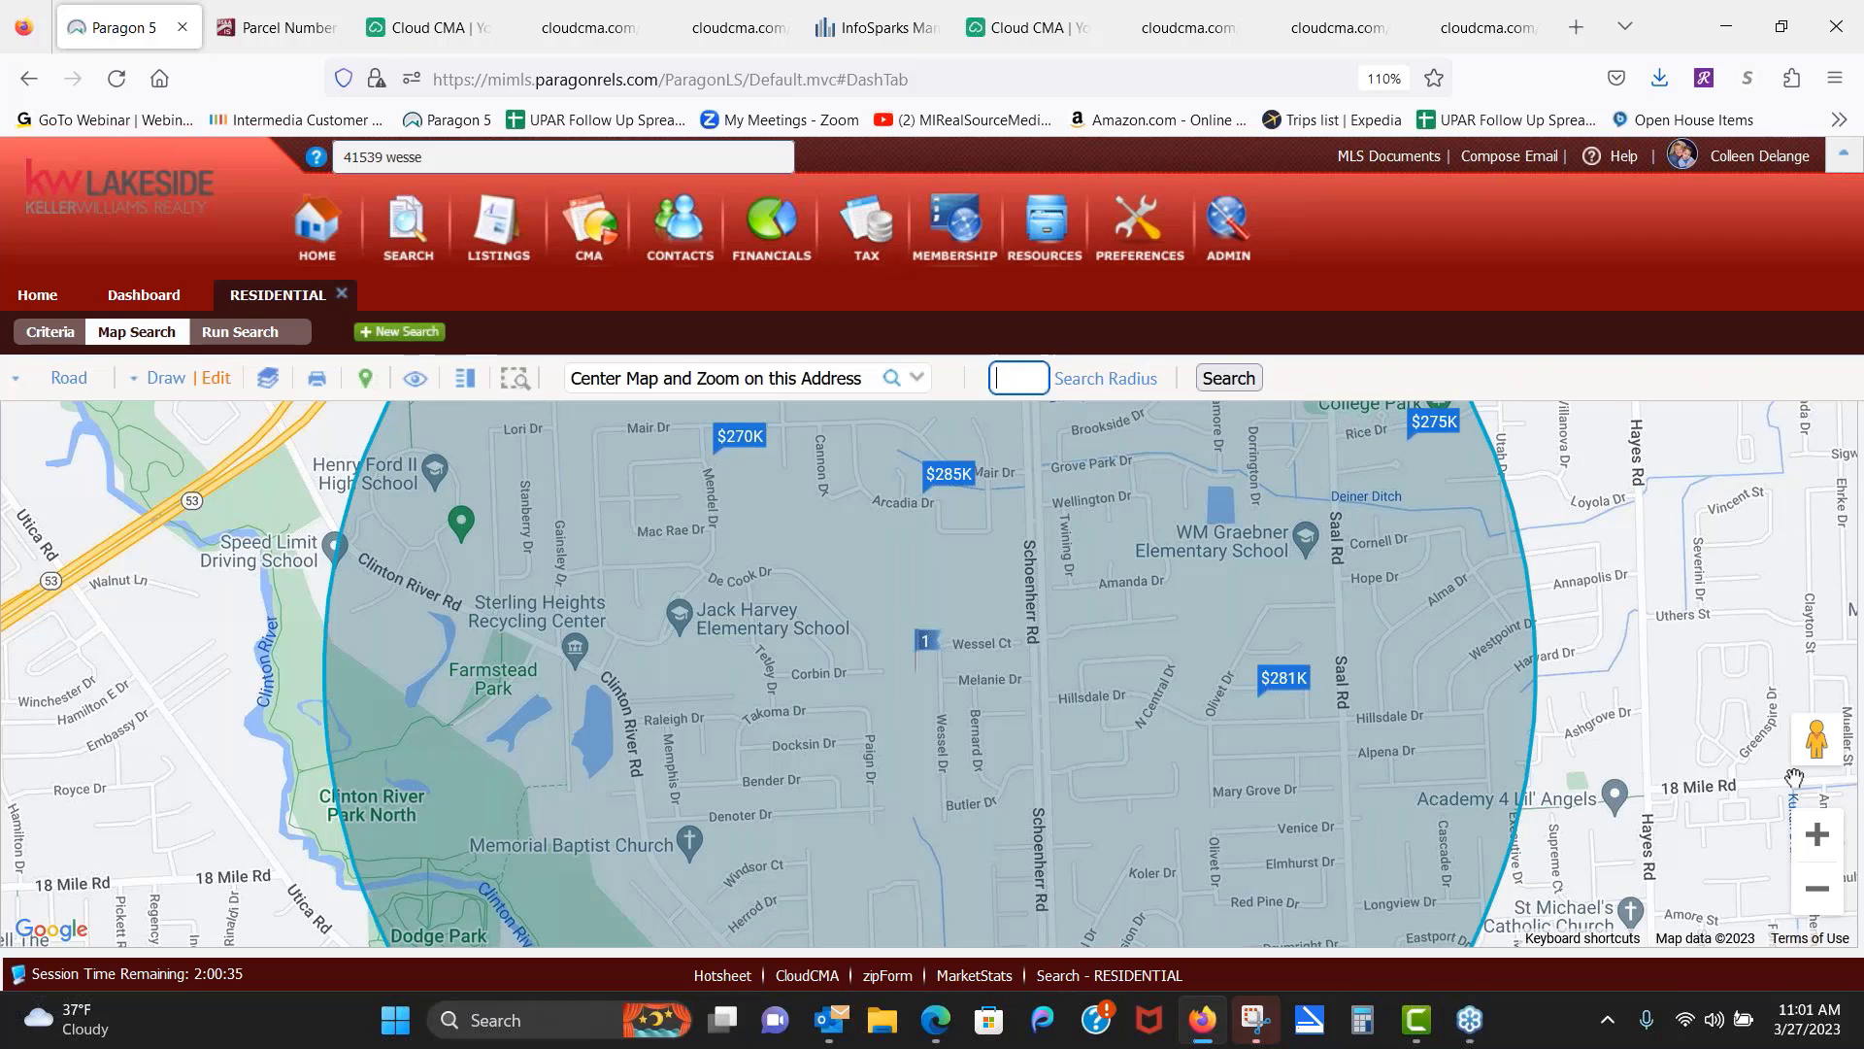
click(1812, 888)
click(1812, 887)
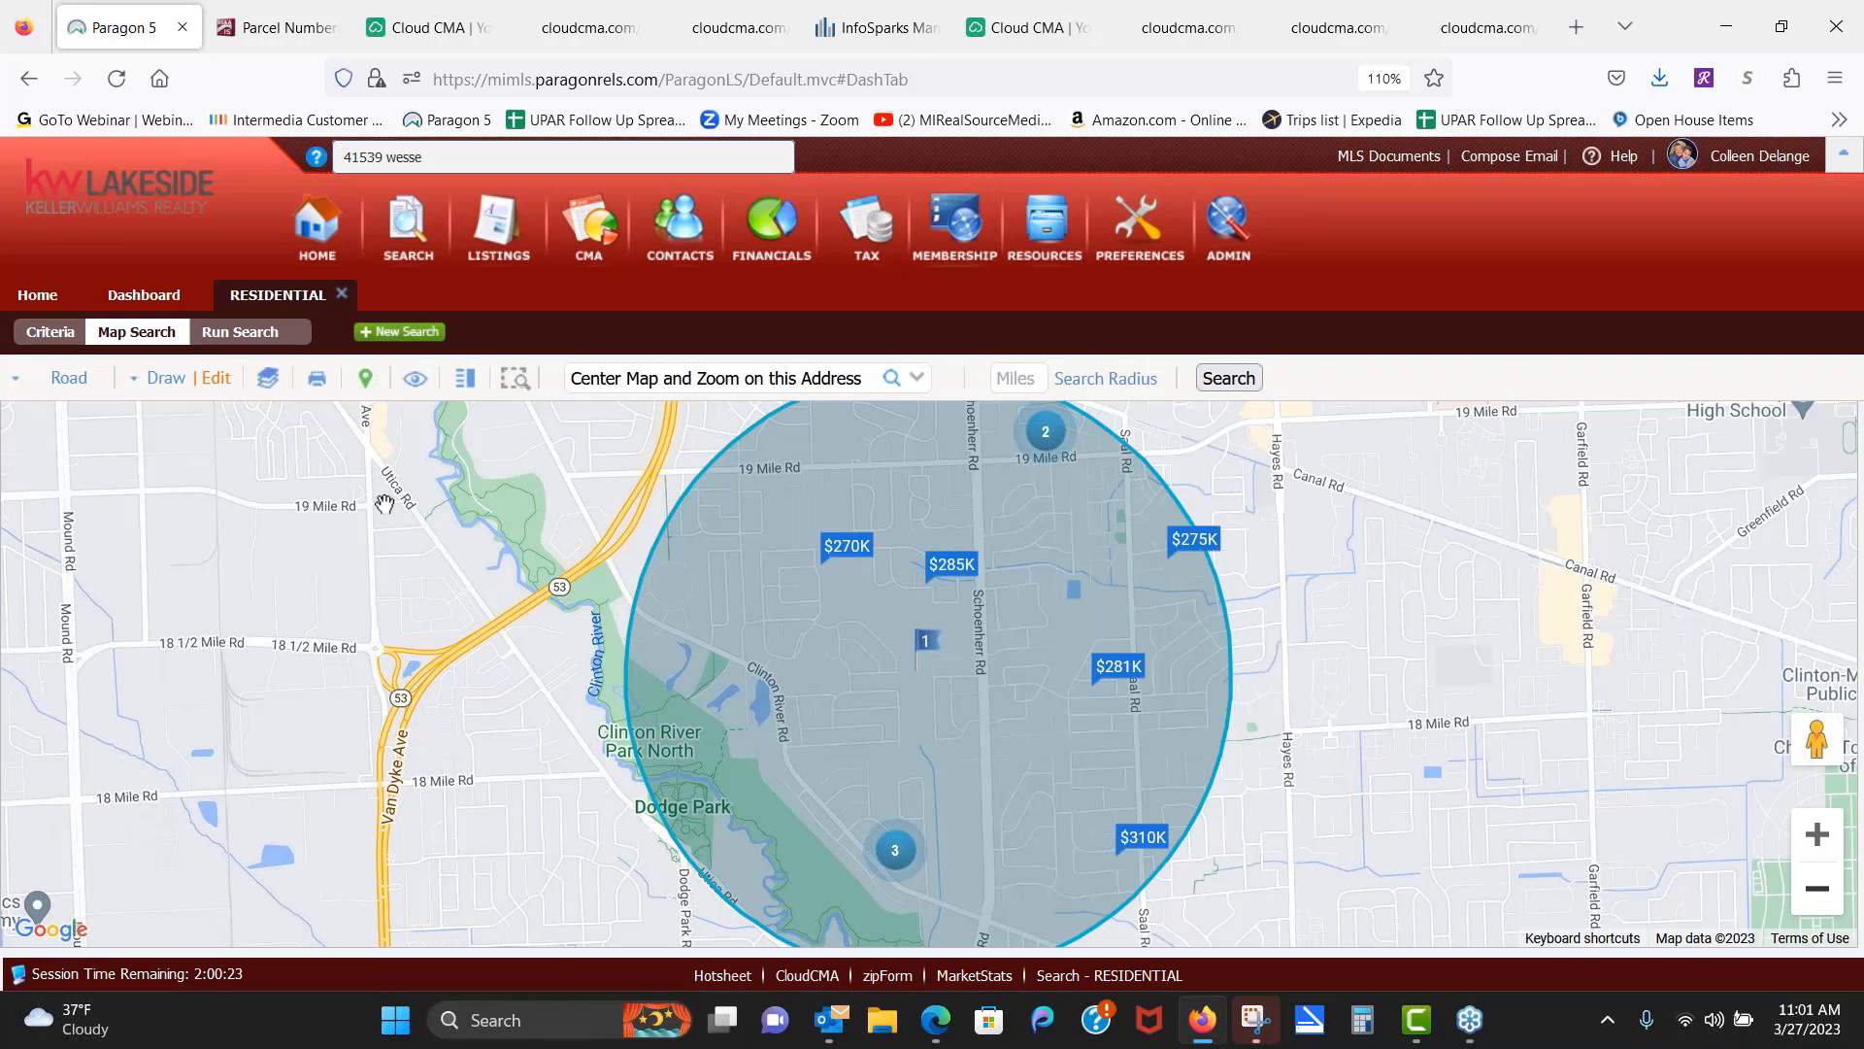
click(217, 381)
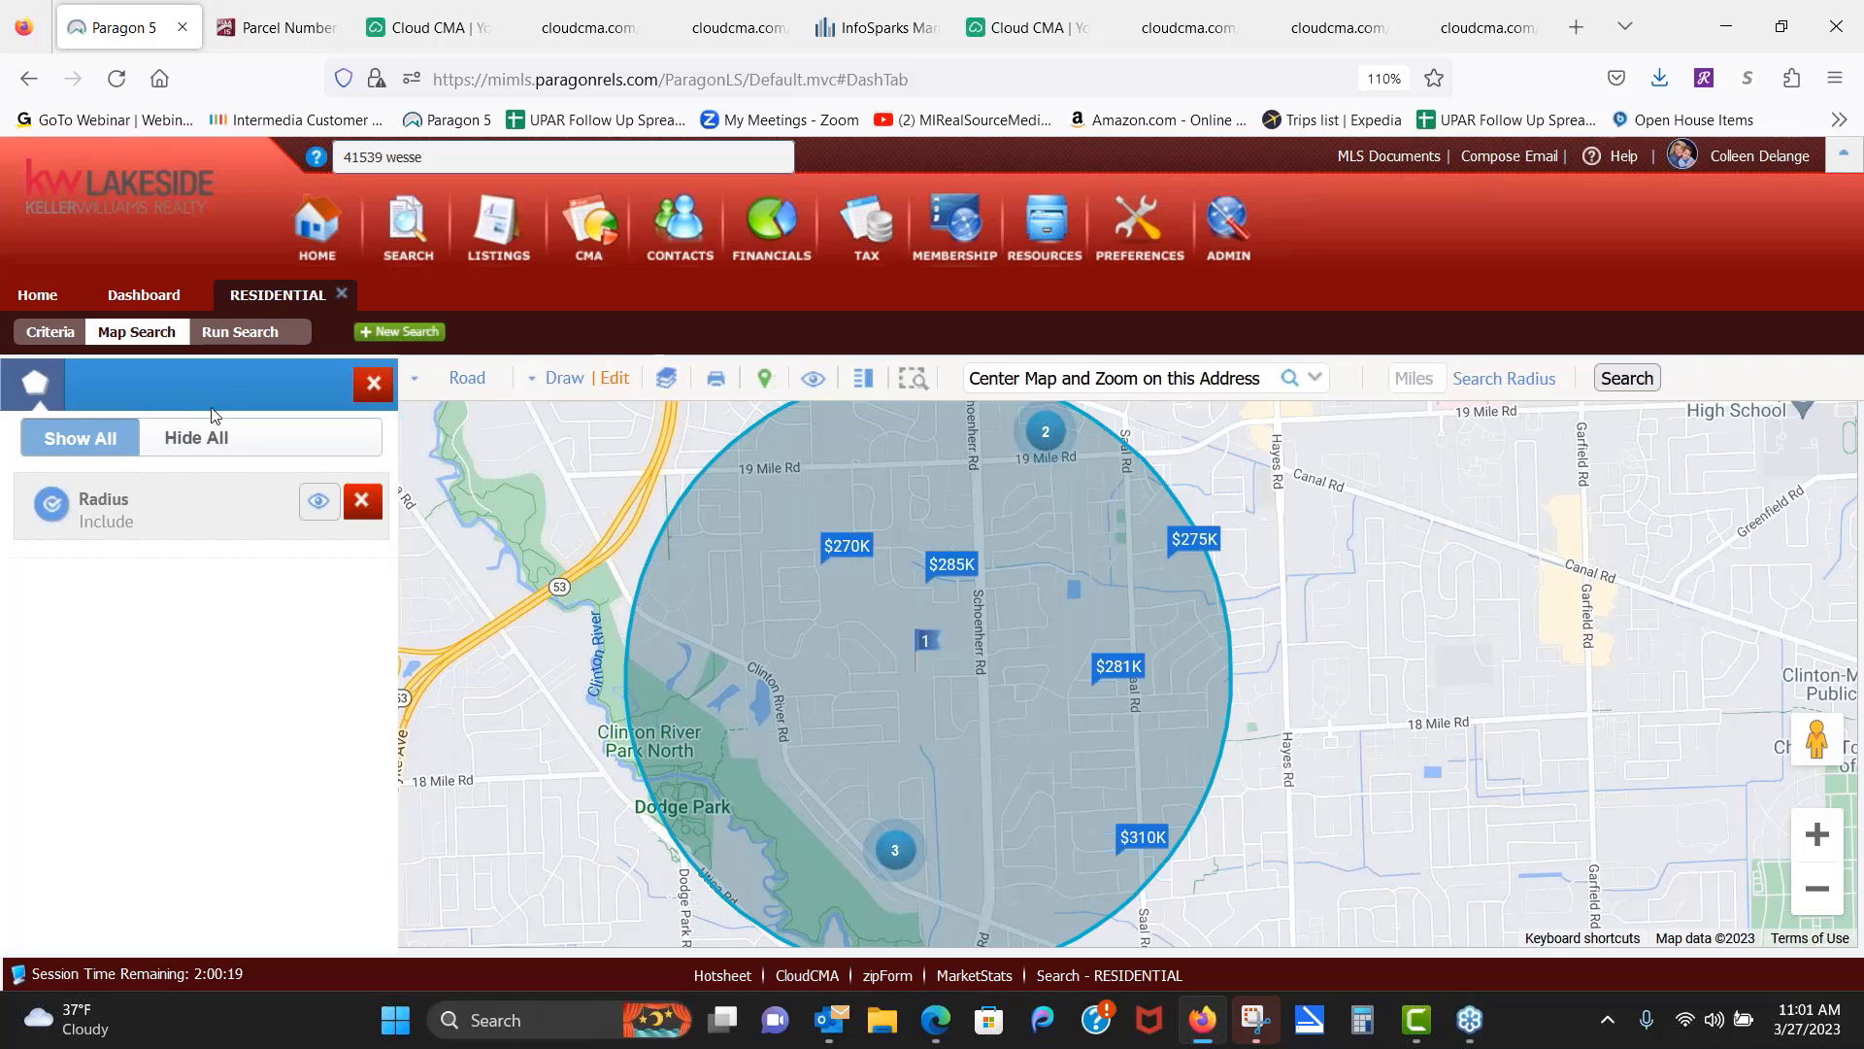
click(197, 512)
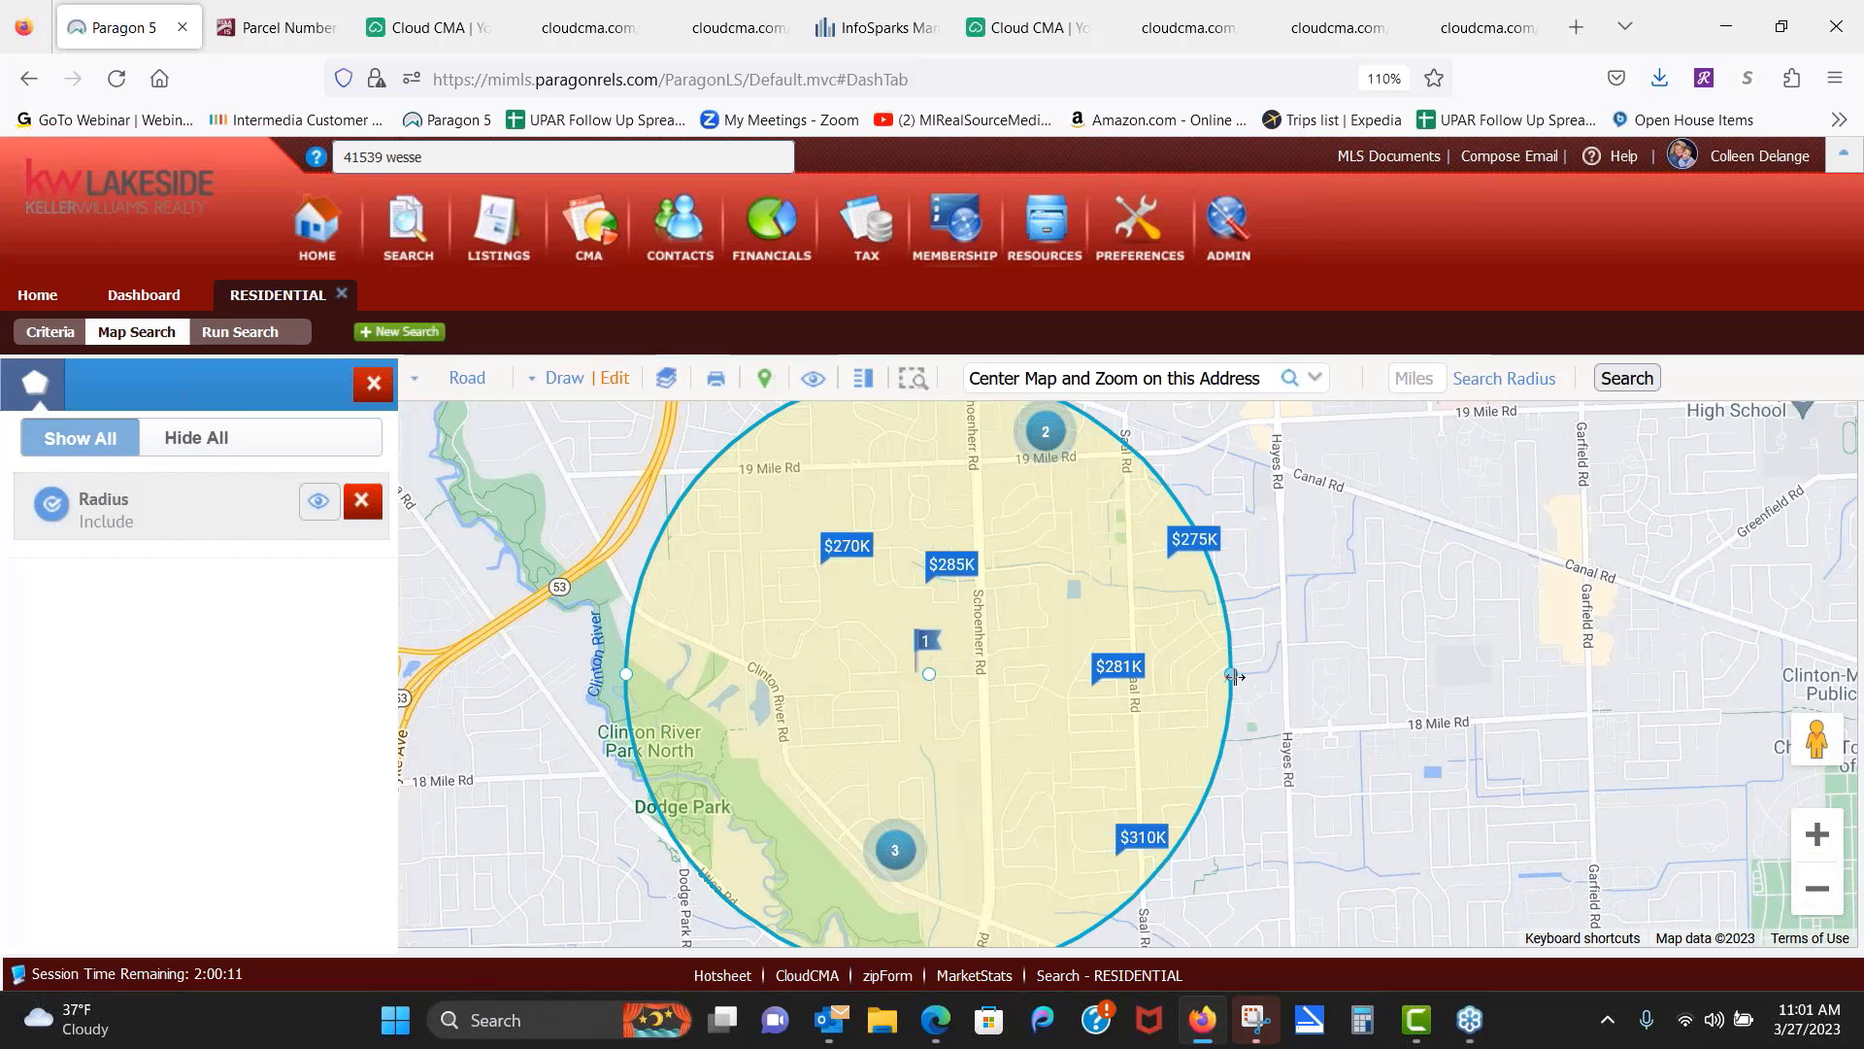
- Stretch the radius circle east toward Hayes Rd and west to Clinton River Park, zooming out to fit
drag(1233, 677, 1285, 674)
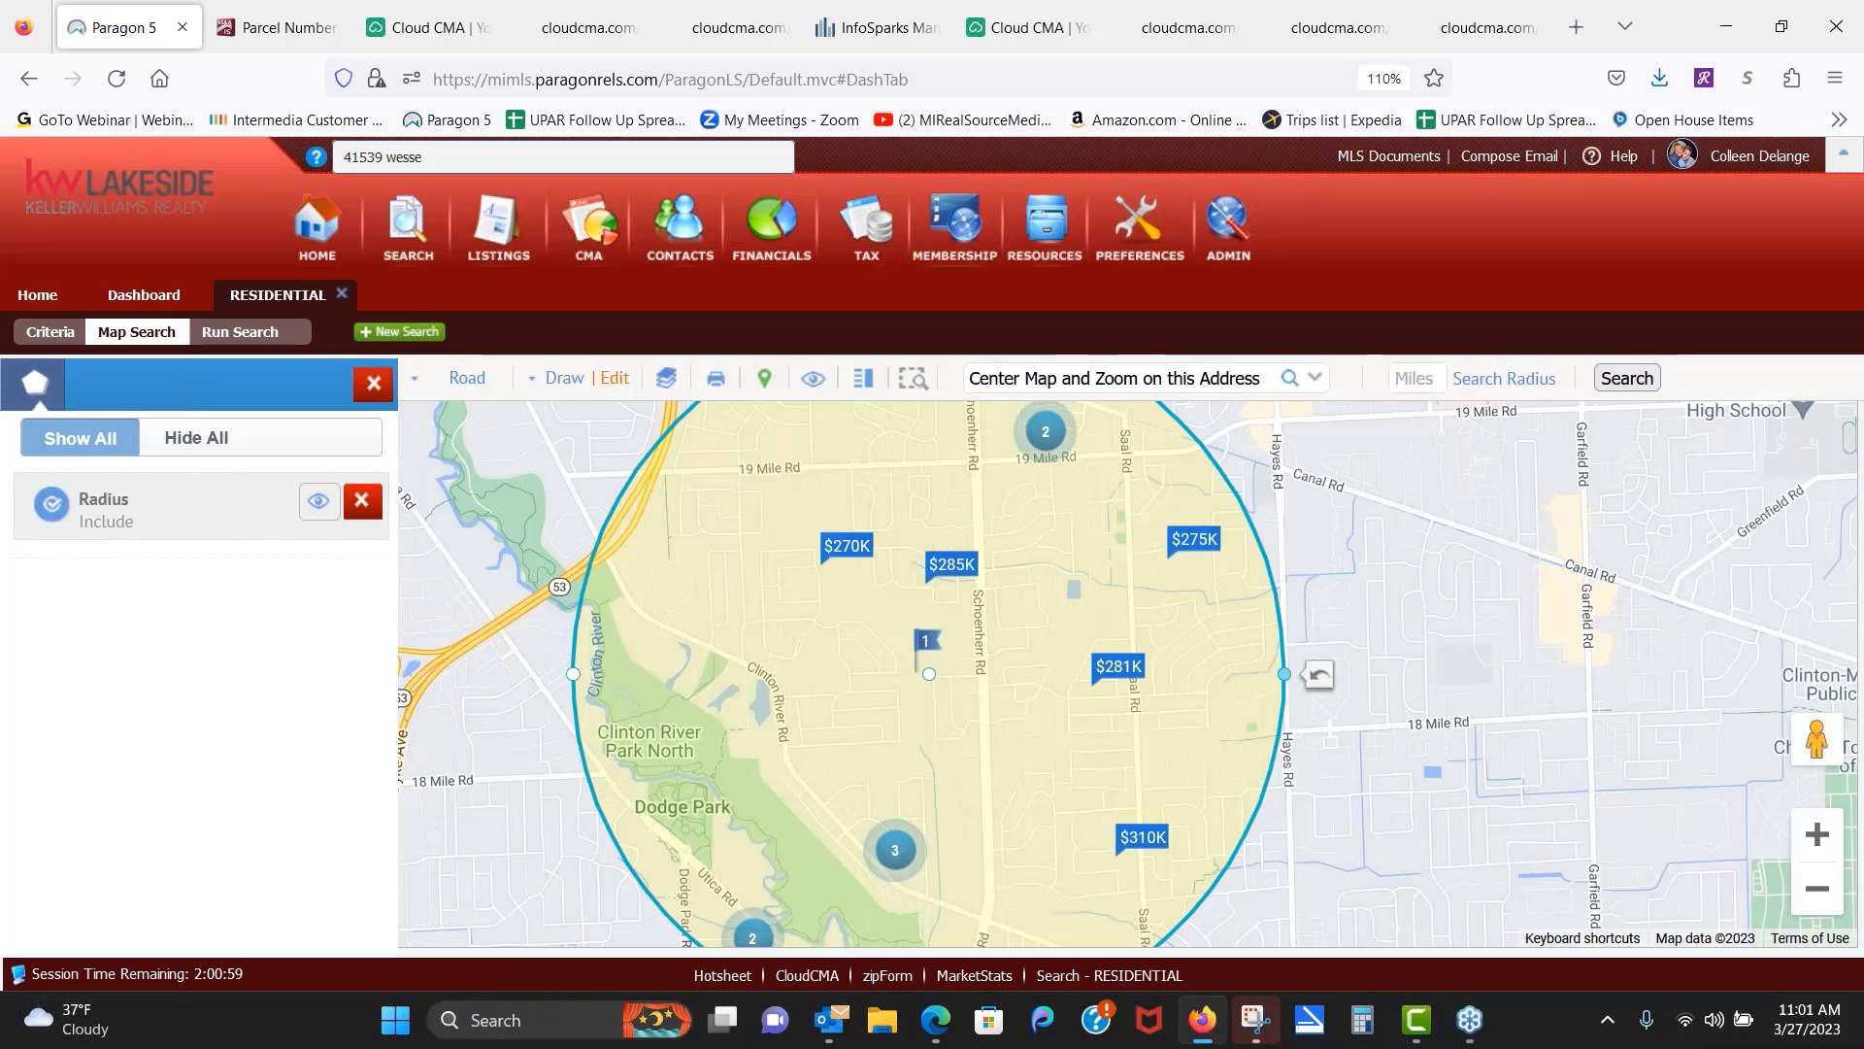
click(1819, 892)
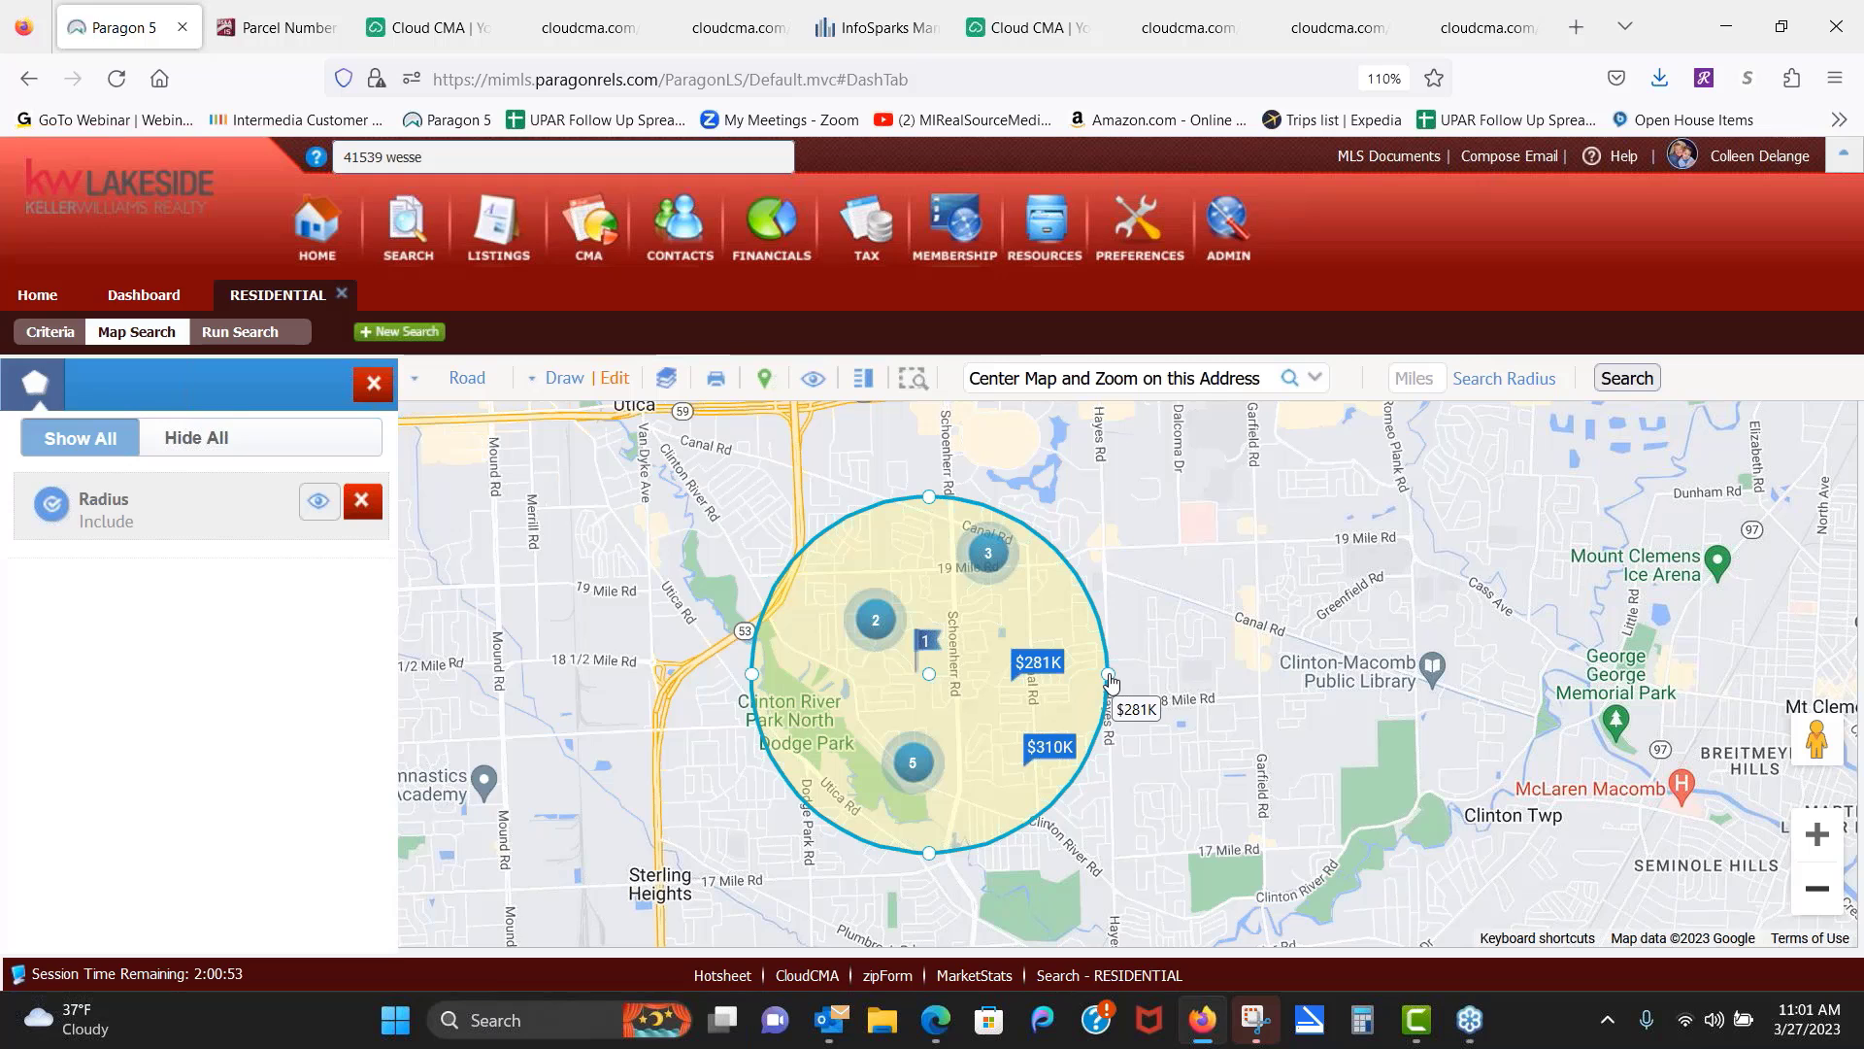
drag(1109, 676, 1127, 677)
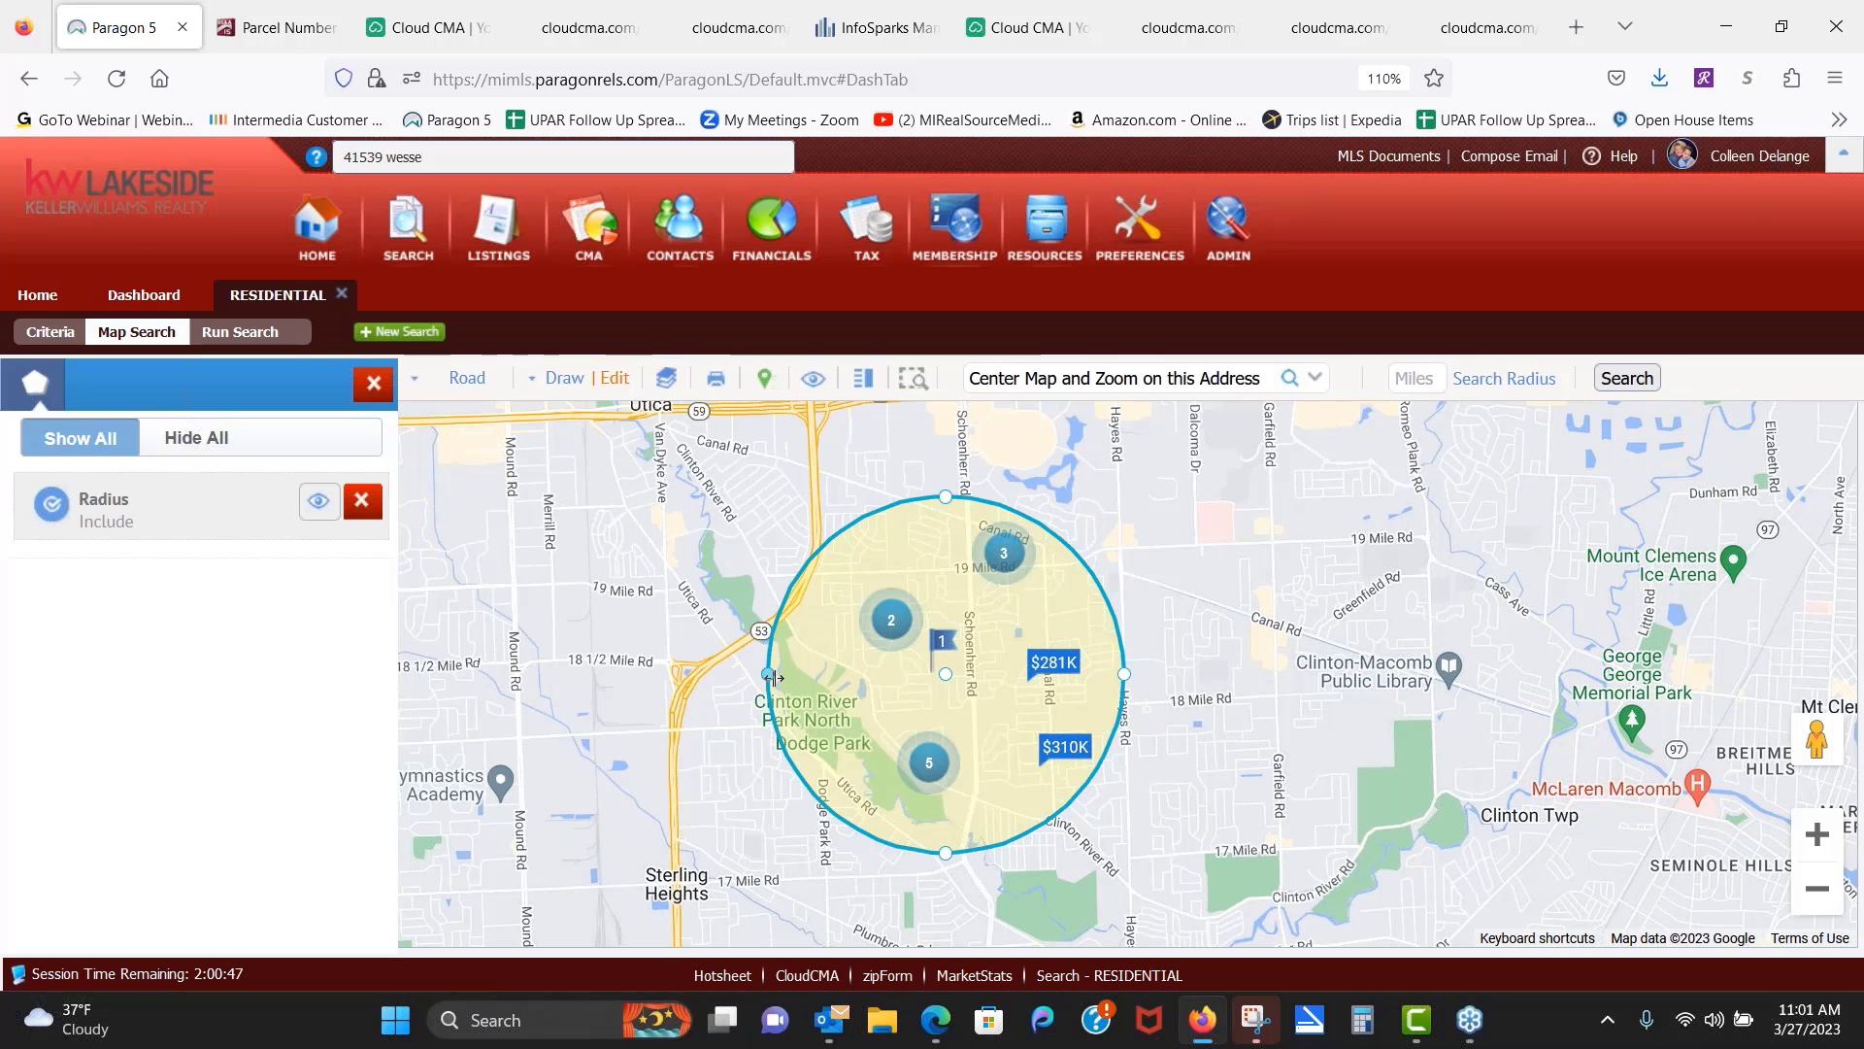
drag(764, 679, 741, 674)
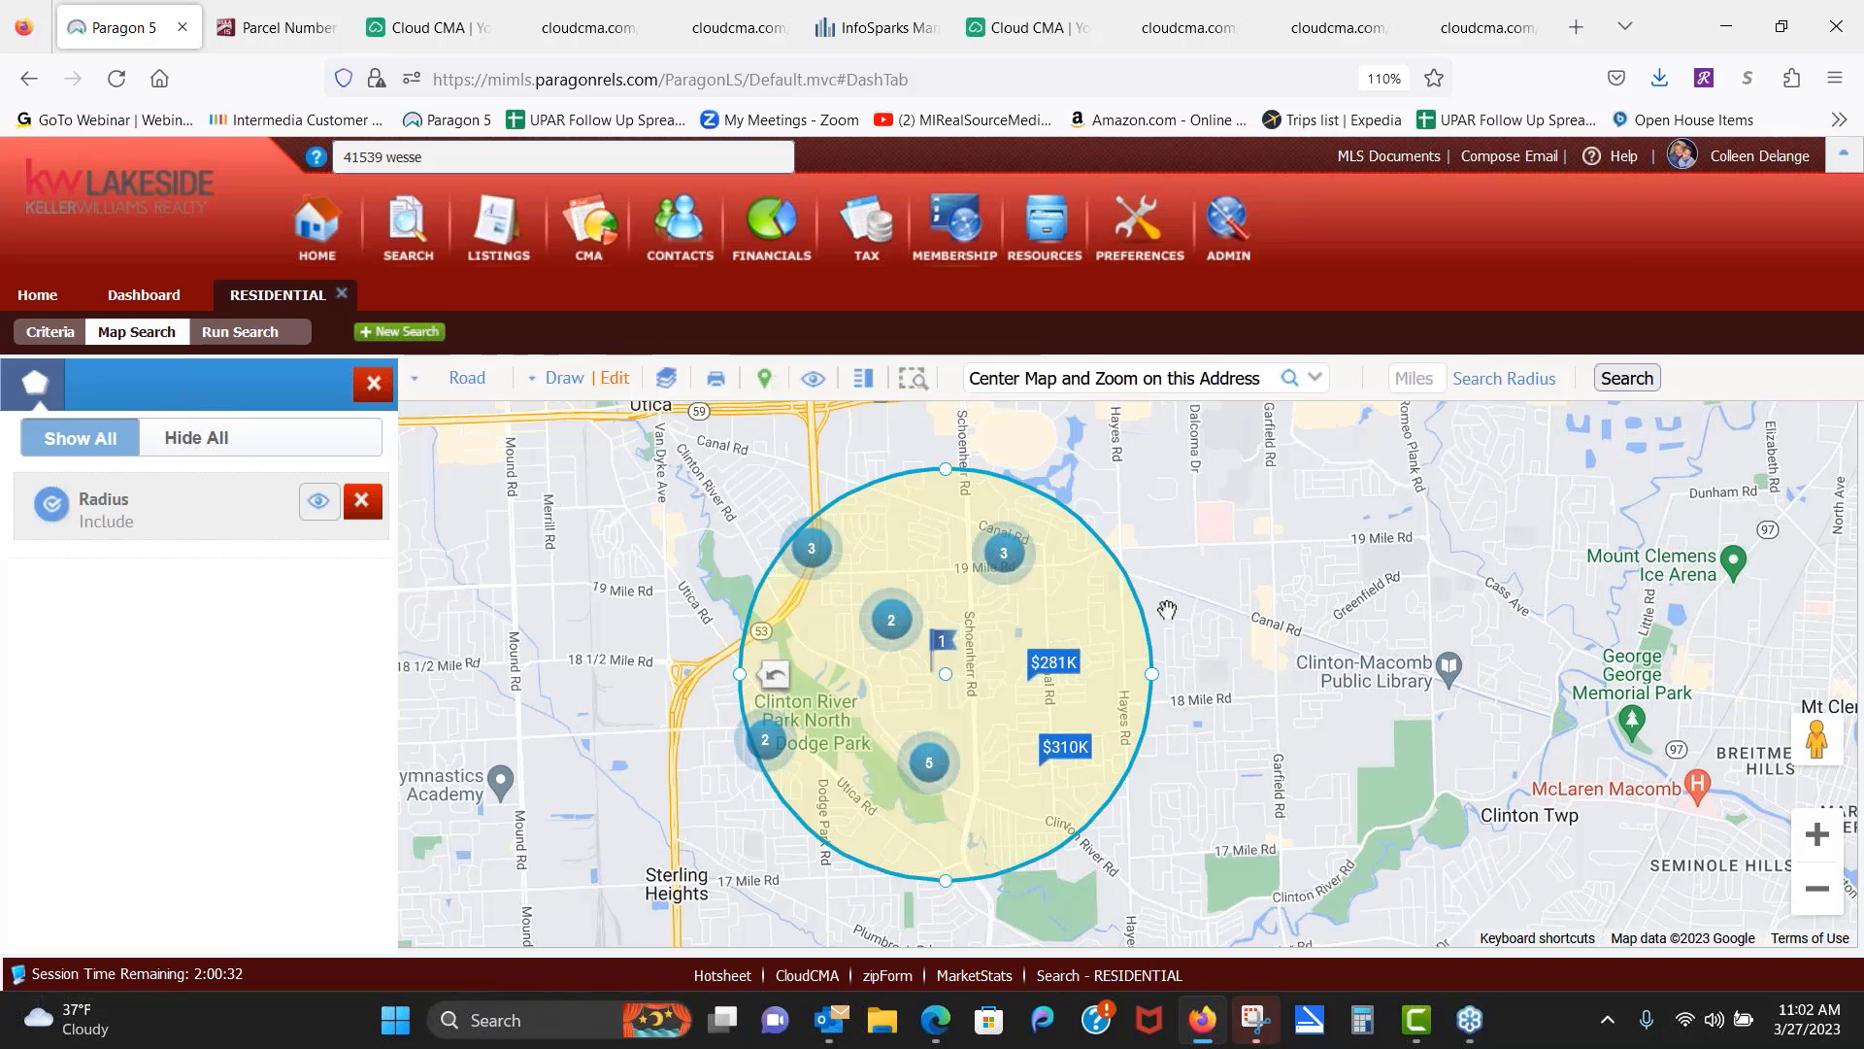
- Zoom in on the radius around Dodge Park and recenter it so $270K–$310K listing prices show
click(185, 522)
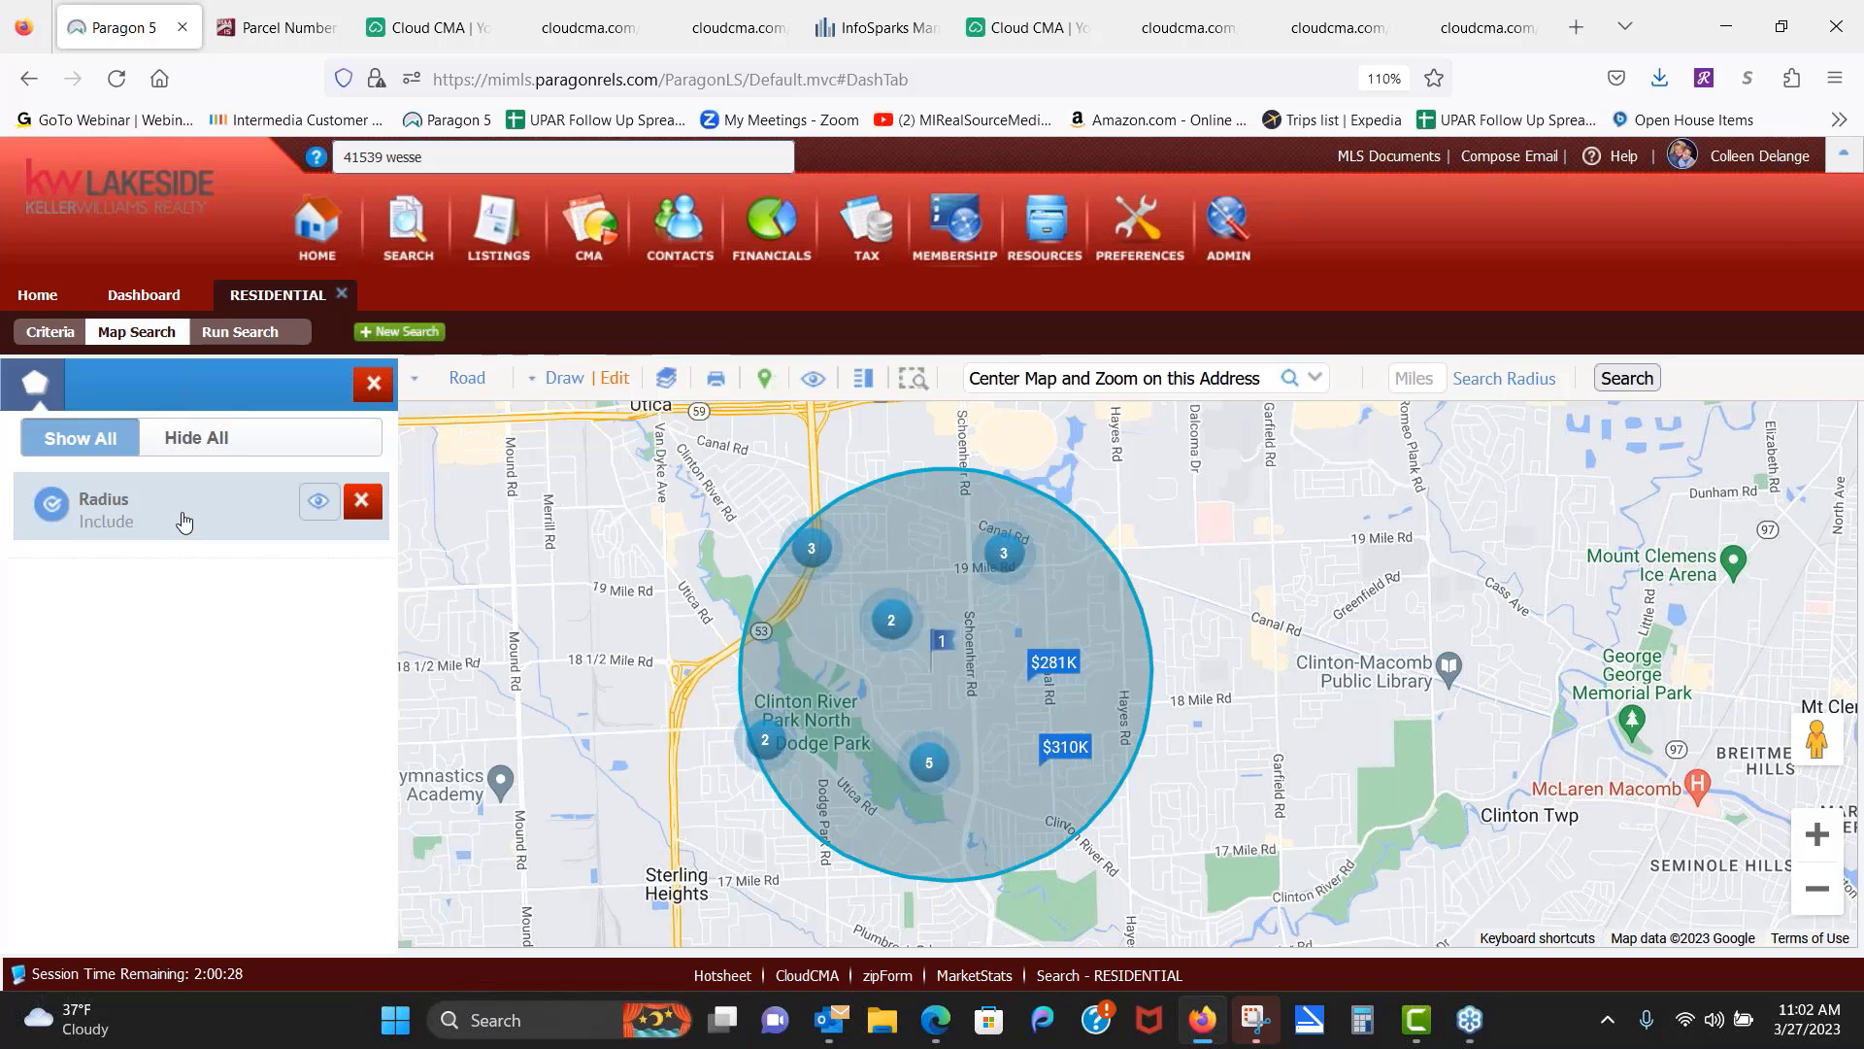
click(1833, 901)
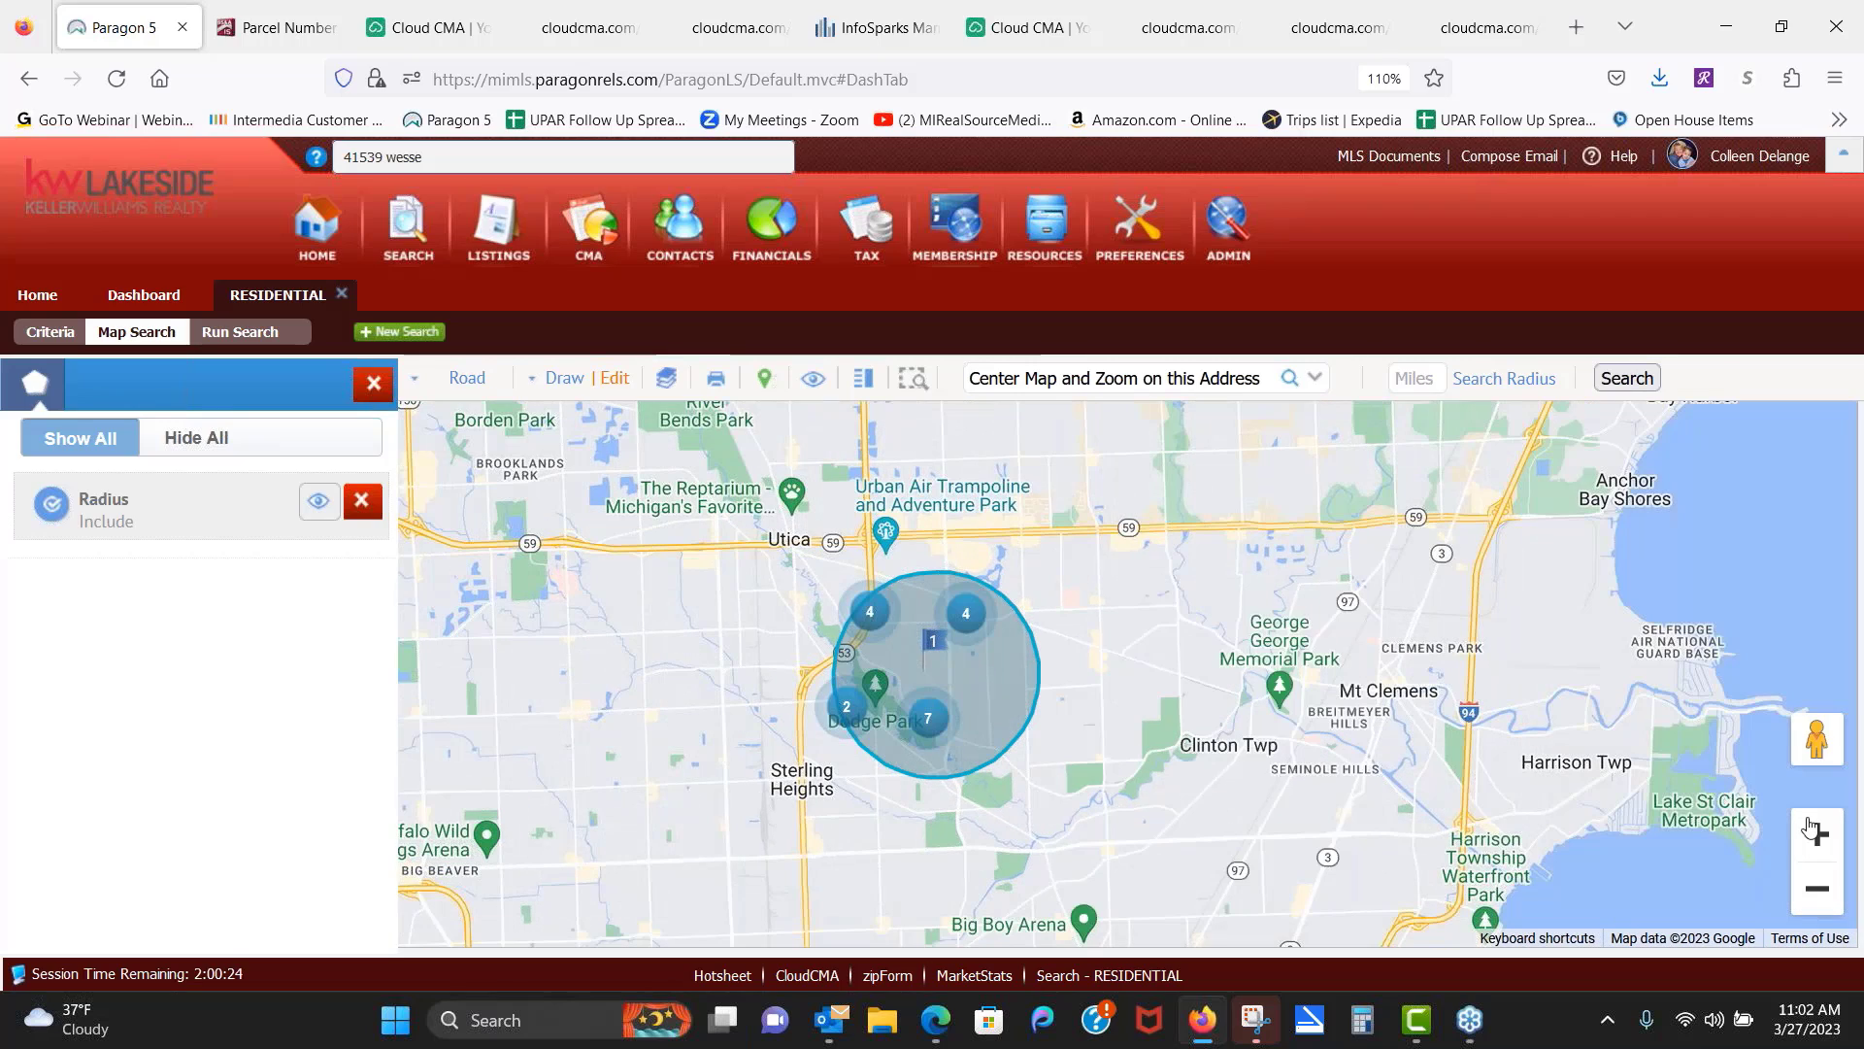
click(1813, 835)
click(1815, 841)
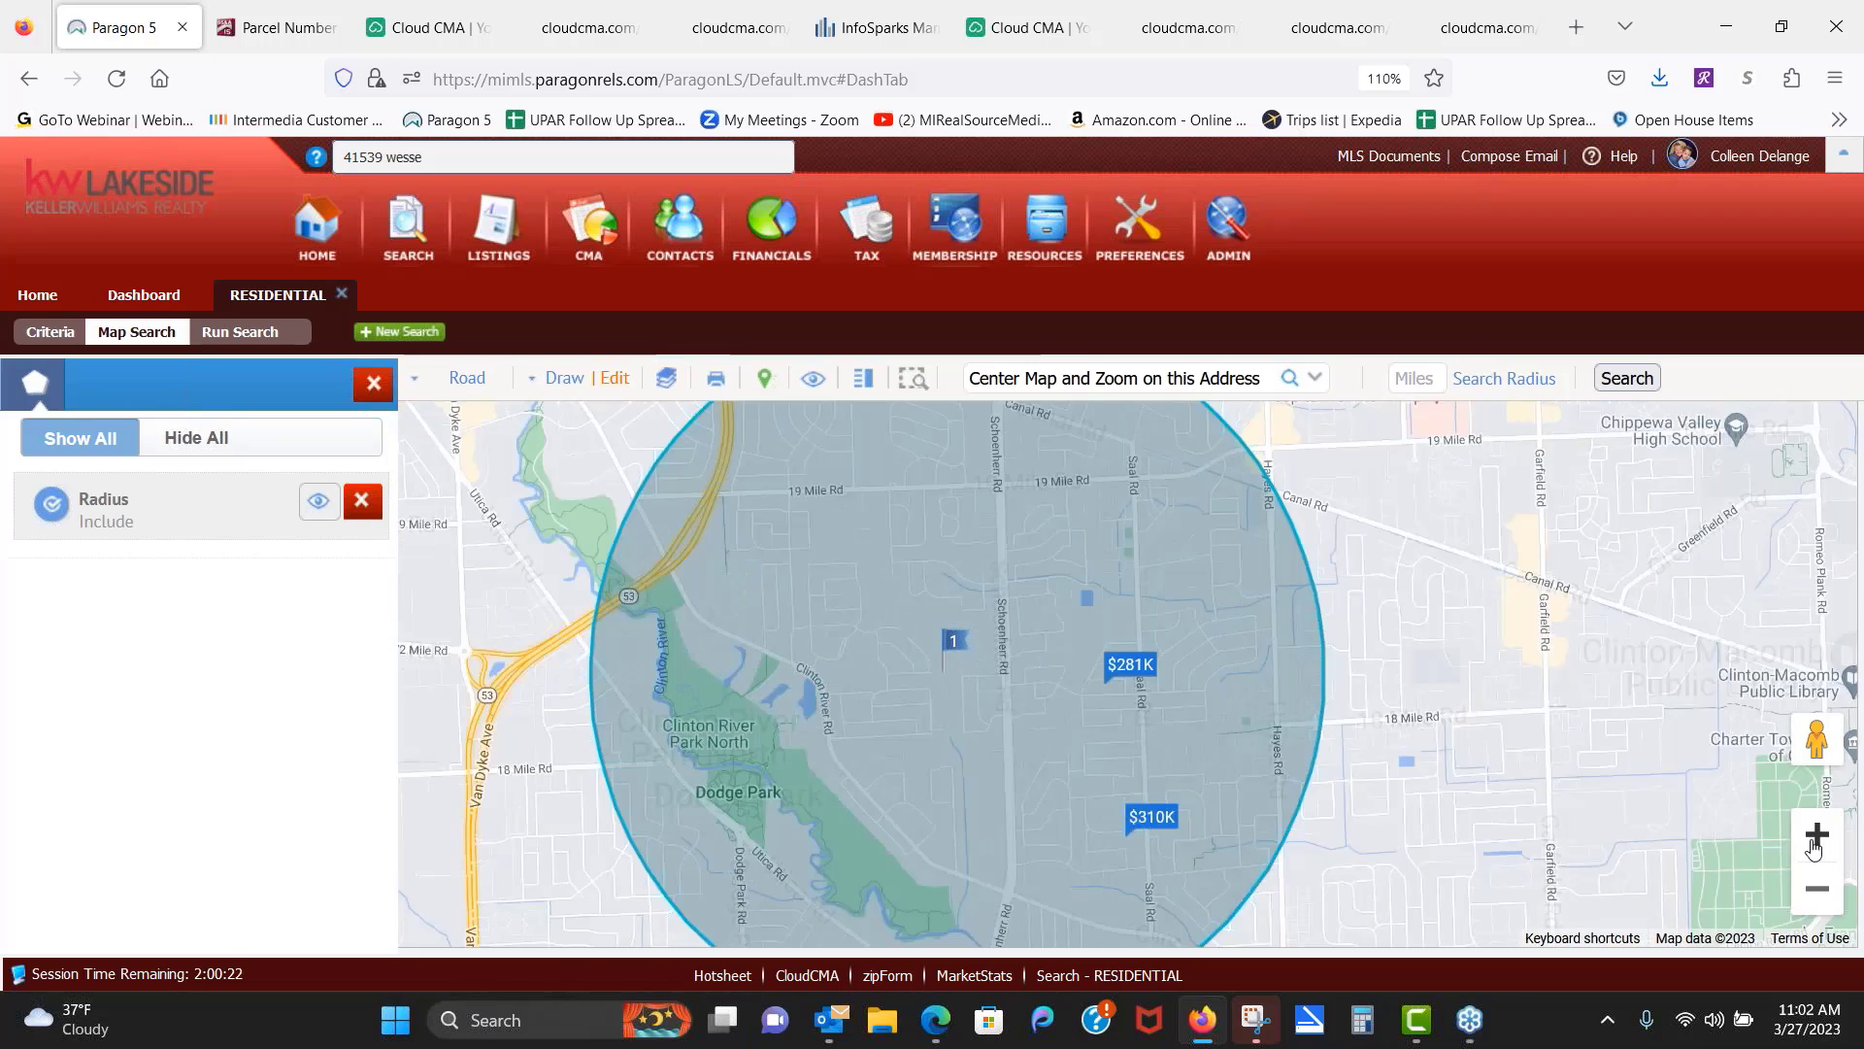
drag(1443, 674, 1541, 573)
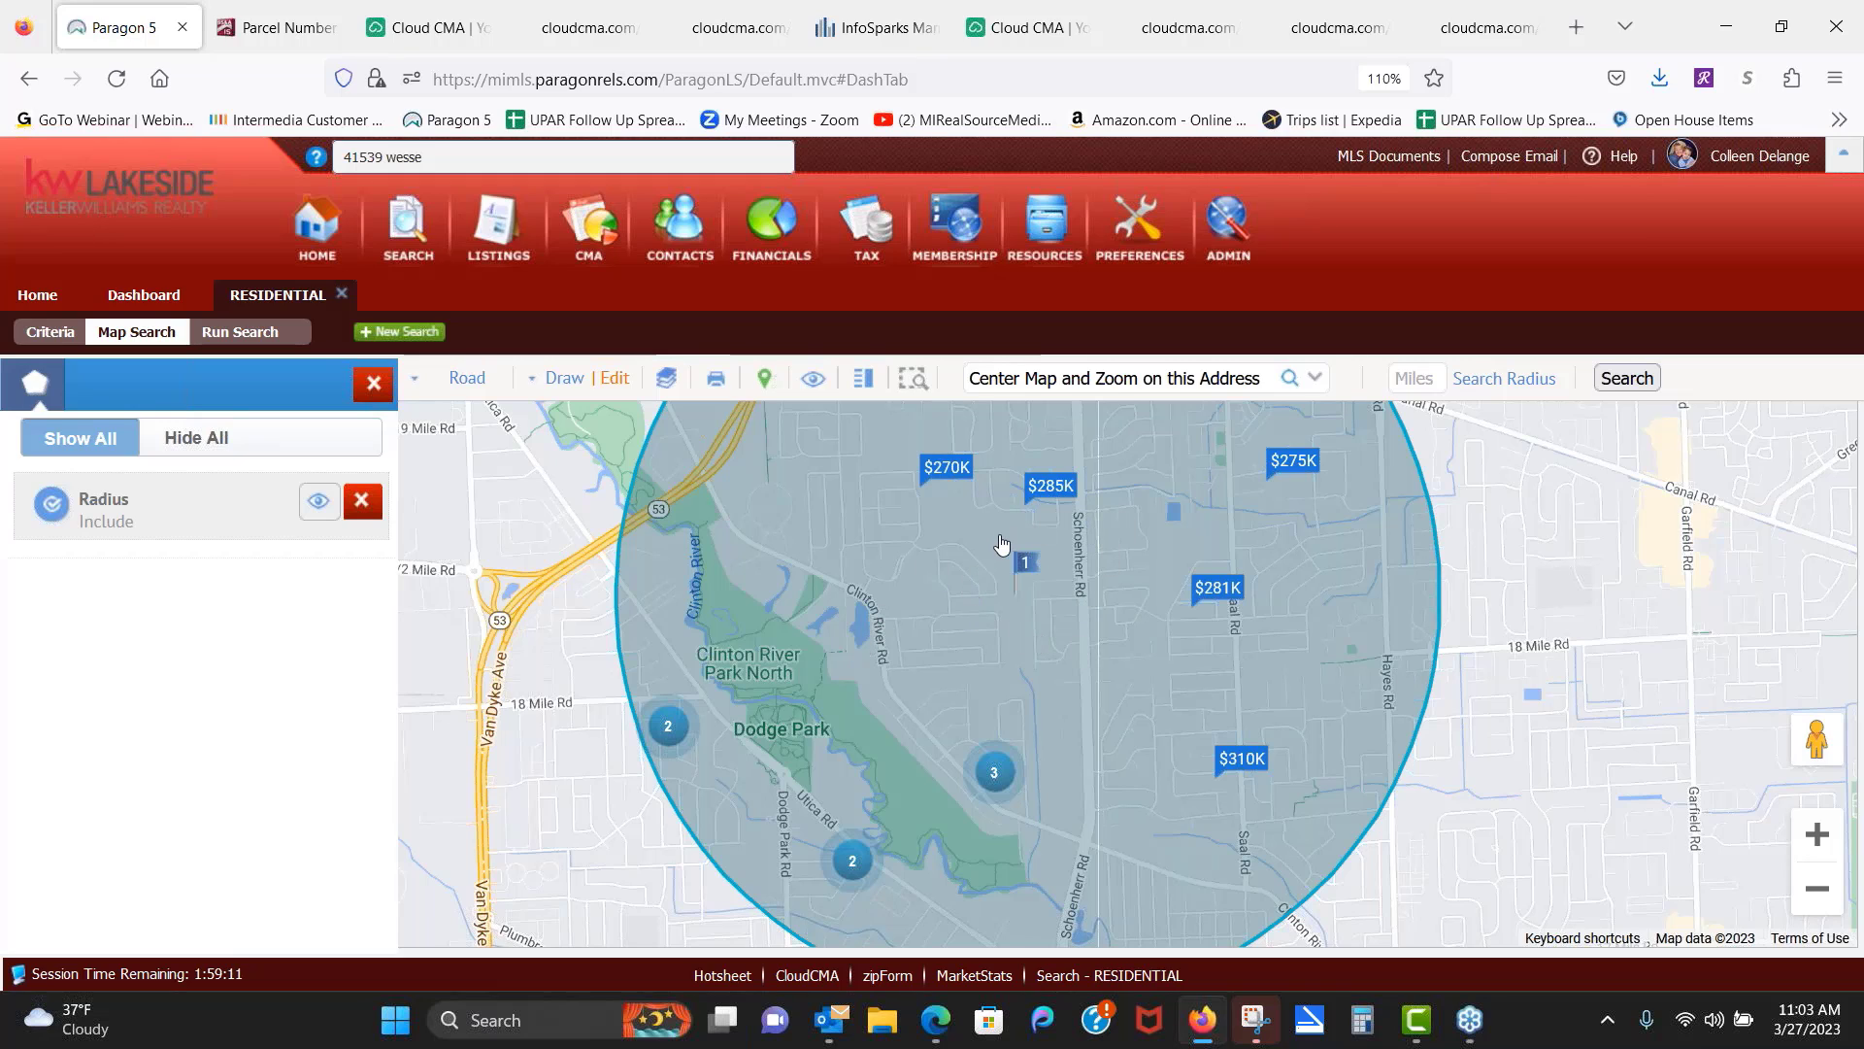
- Choose the Polygon shape from the map's Draw list
mouse_move(1003, 544)
click(563, 382)
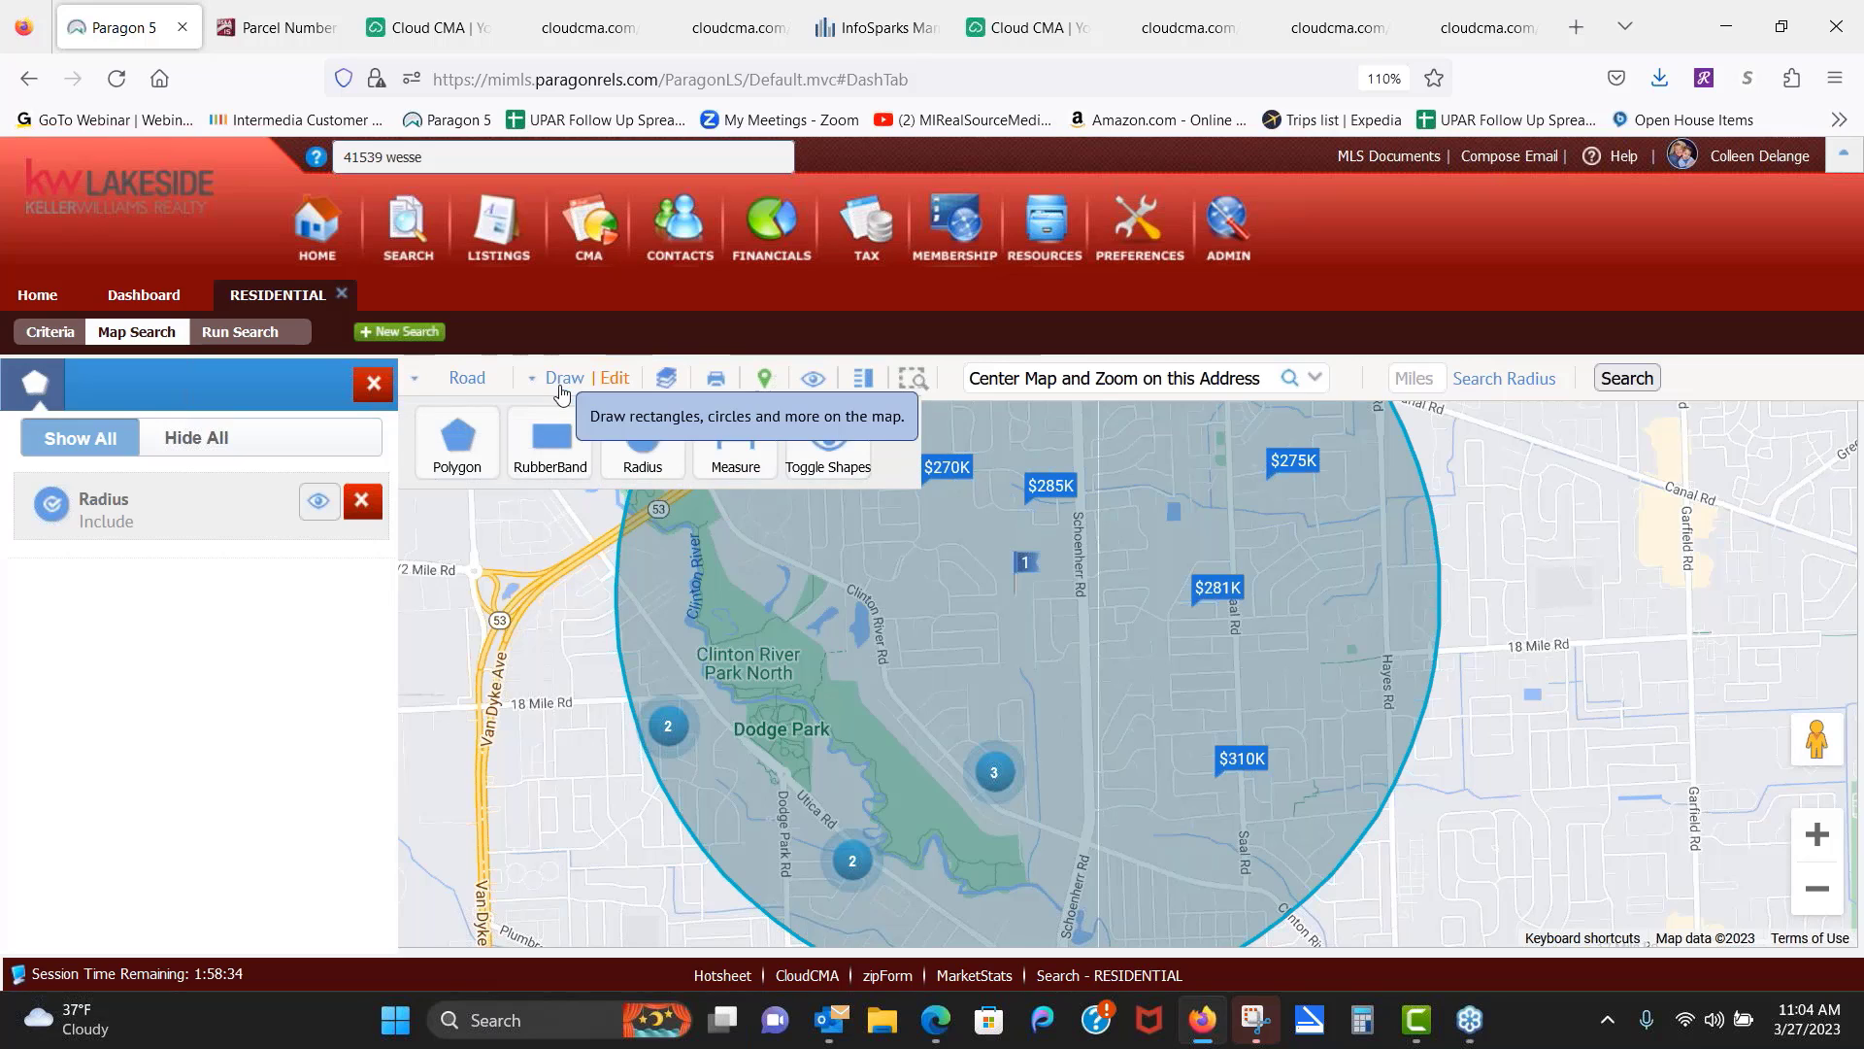
click(473, 450)
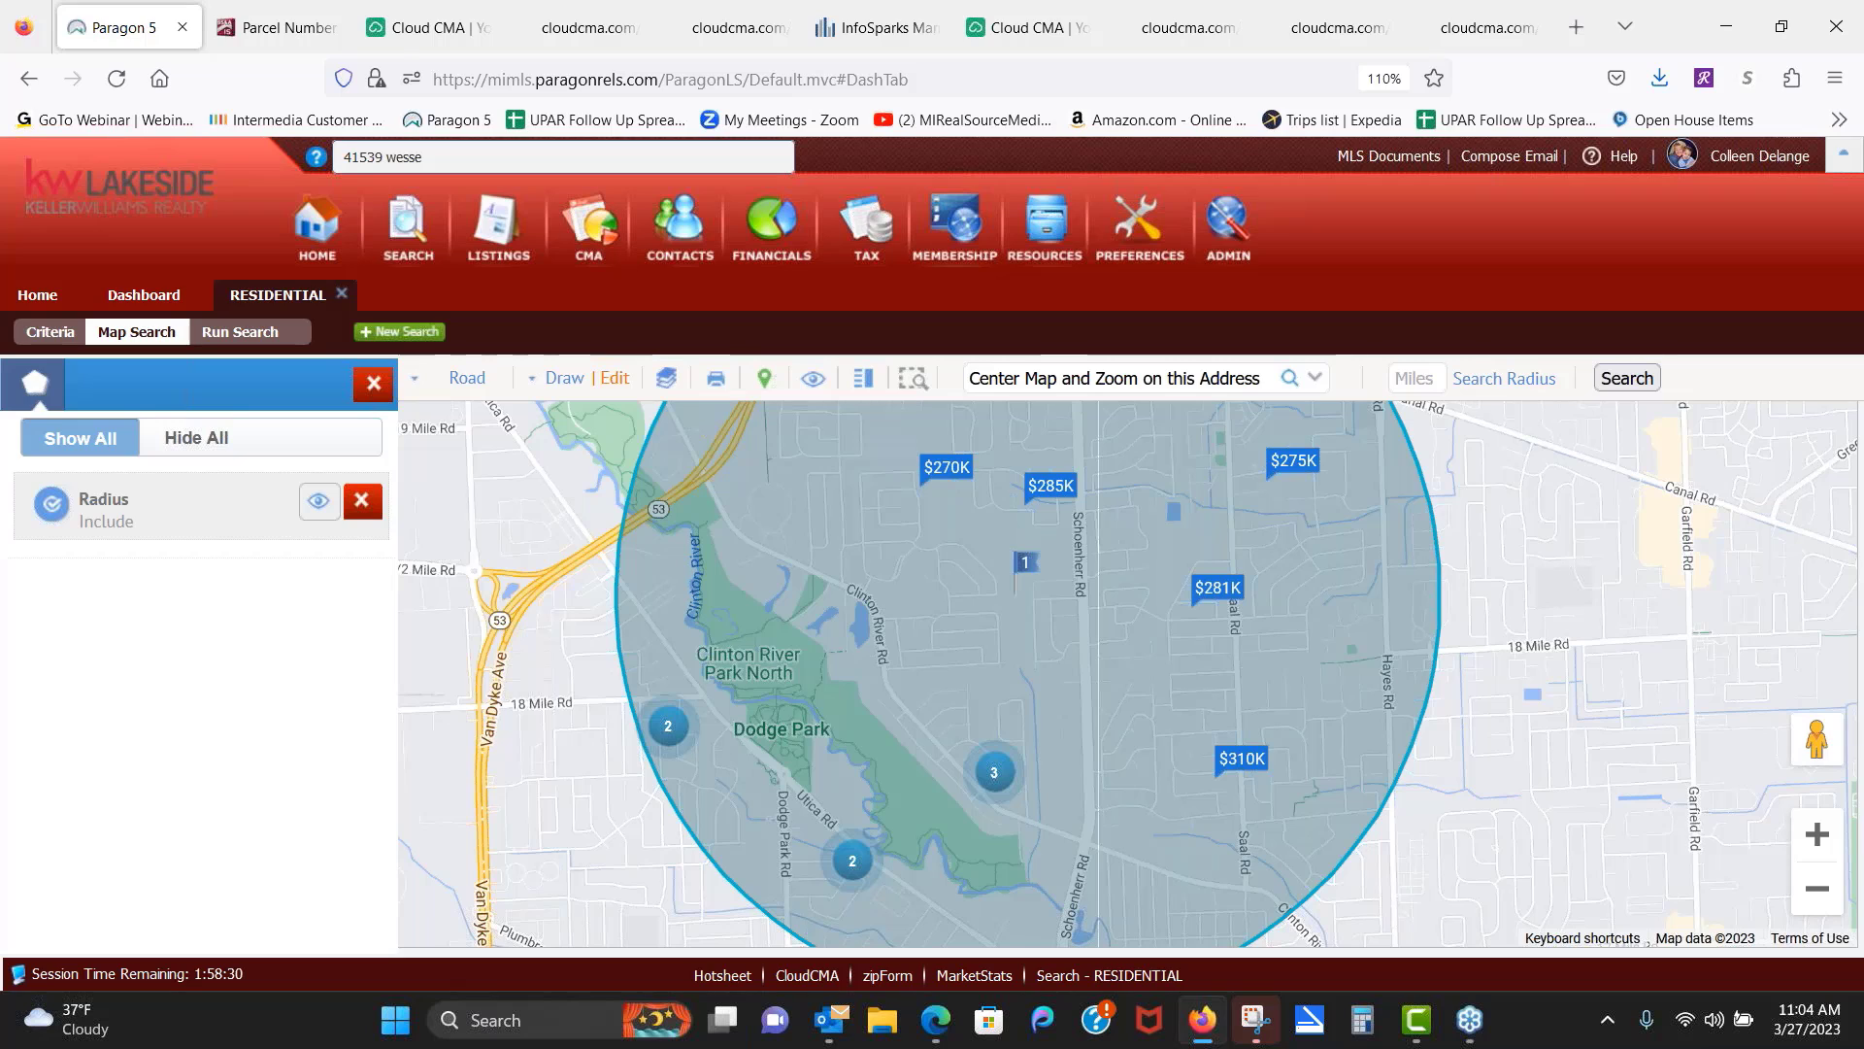
click(558, 390)
click(456, 442)
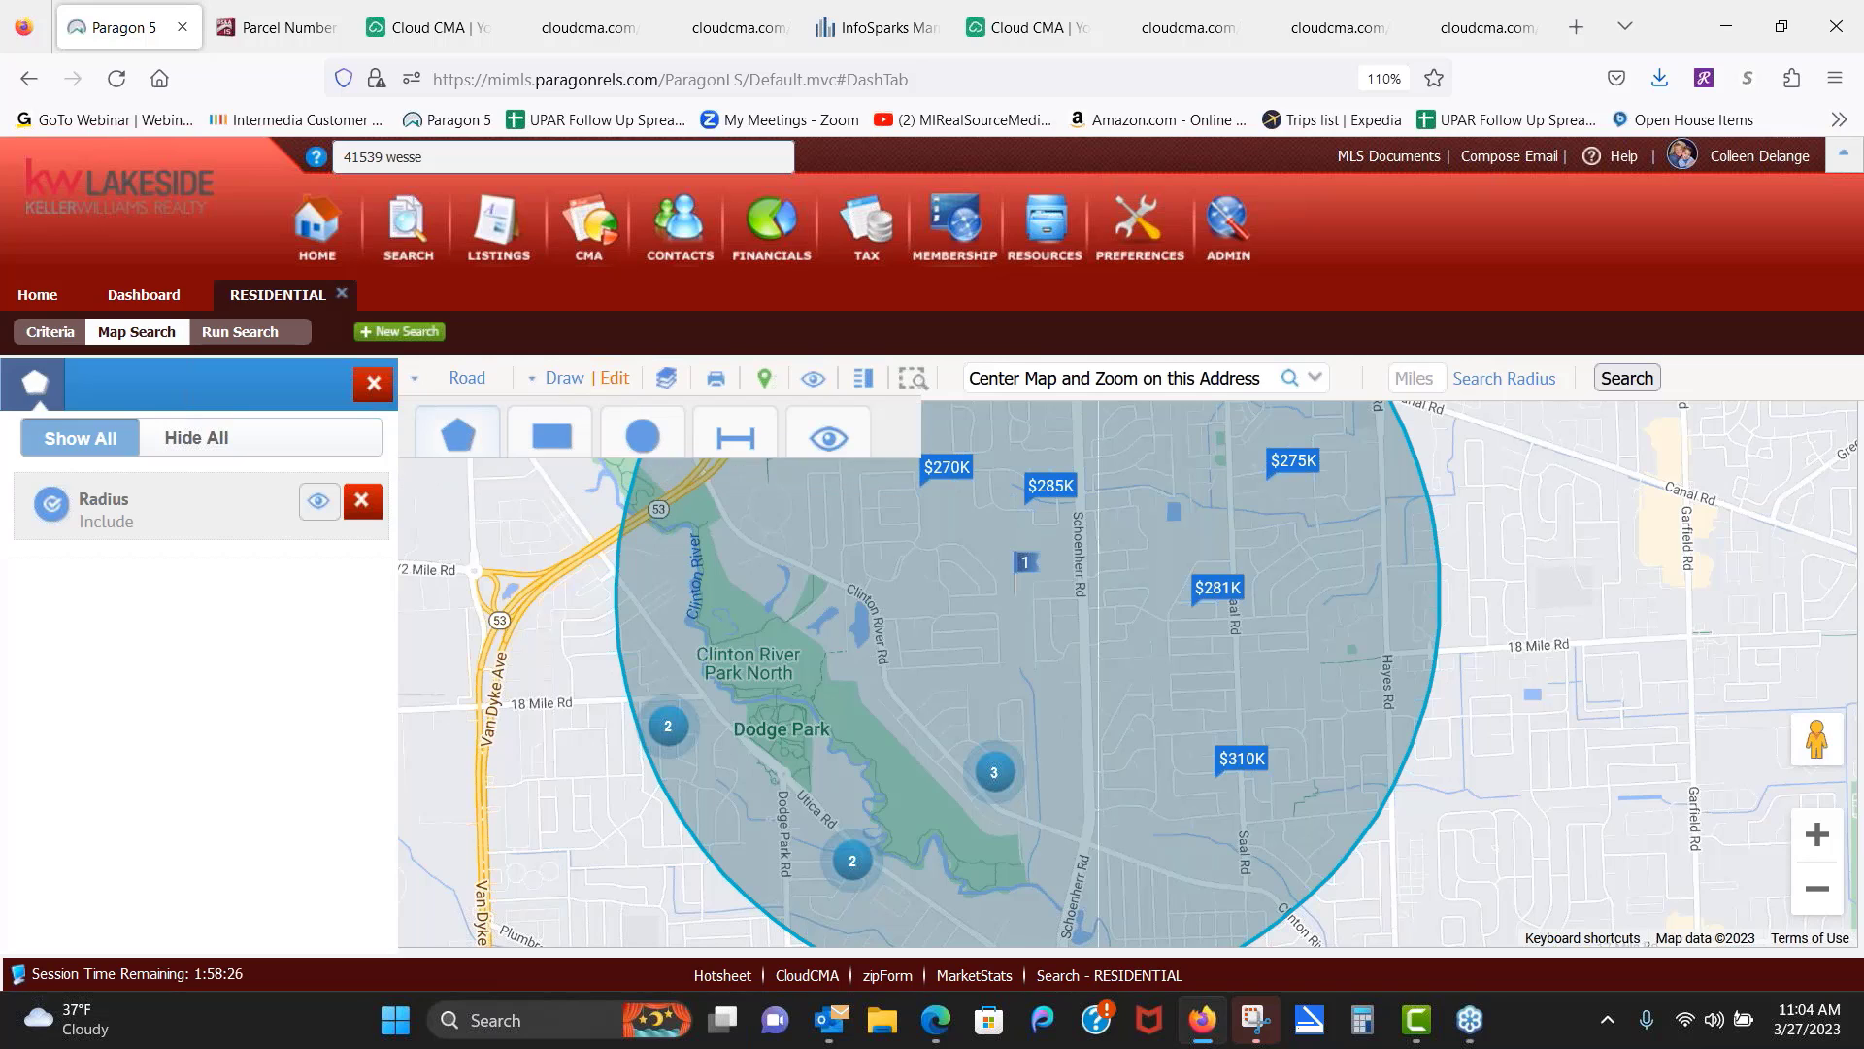
- Place corners from Clinton River past Dodge Park to Schoenherr Rd and back, closing the polygon
click(713, 491)
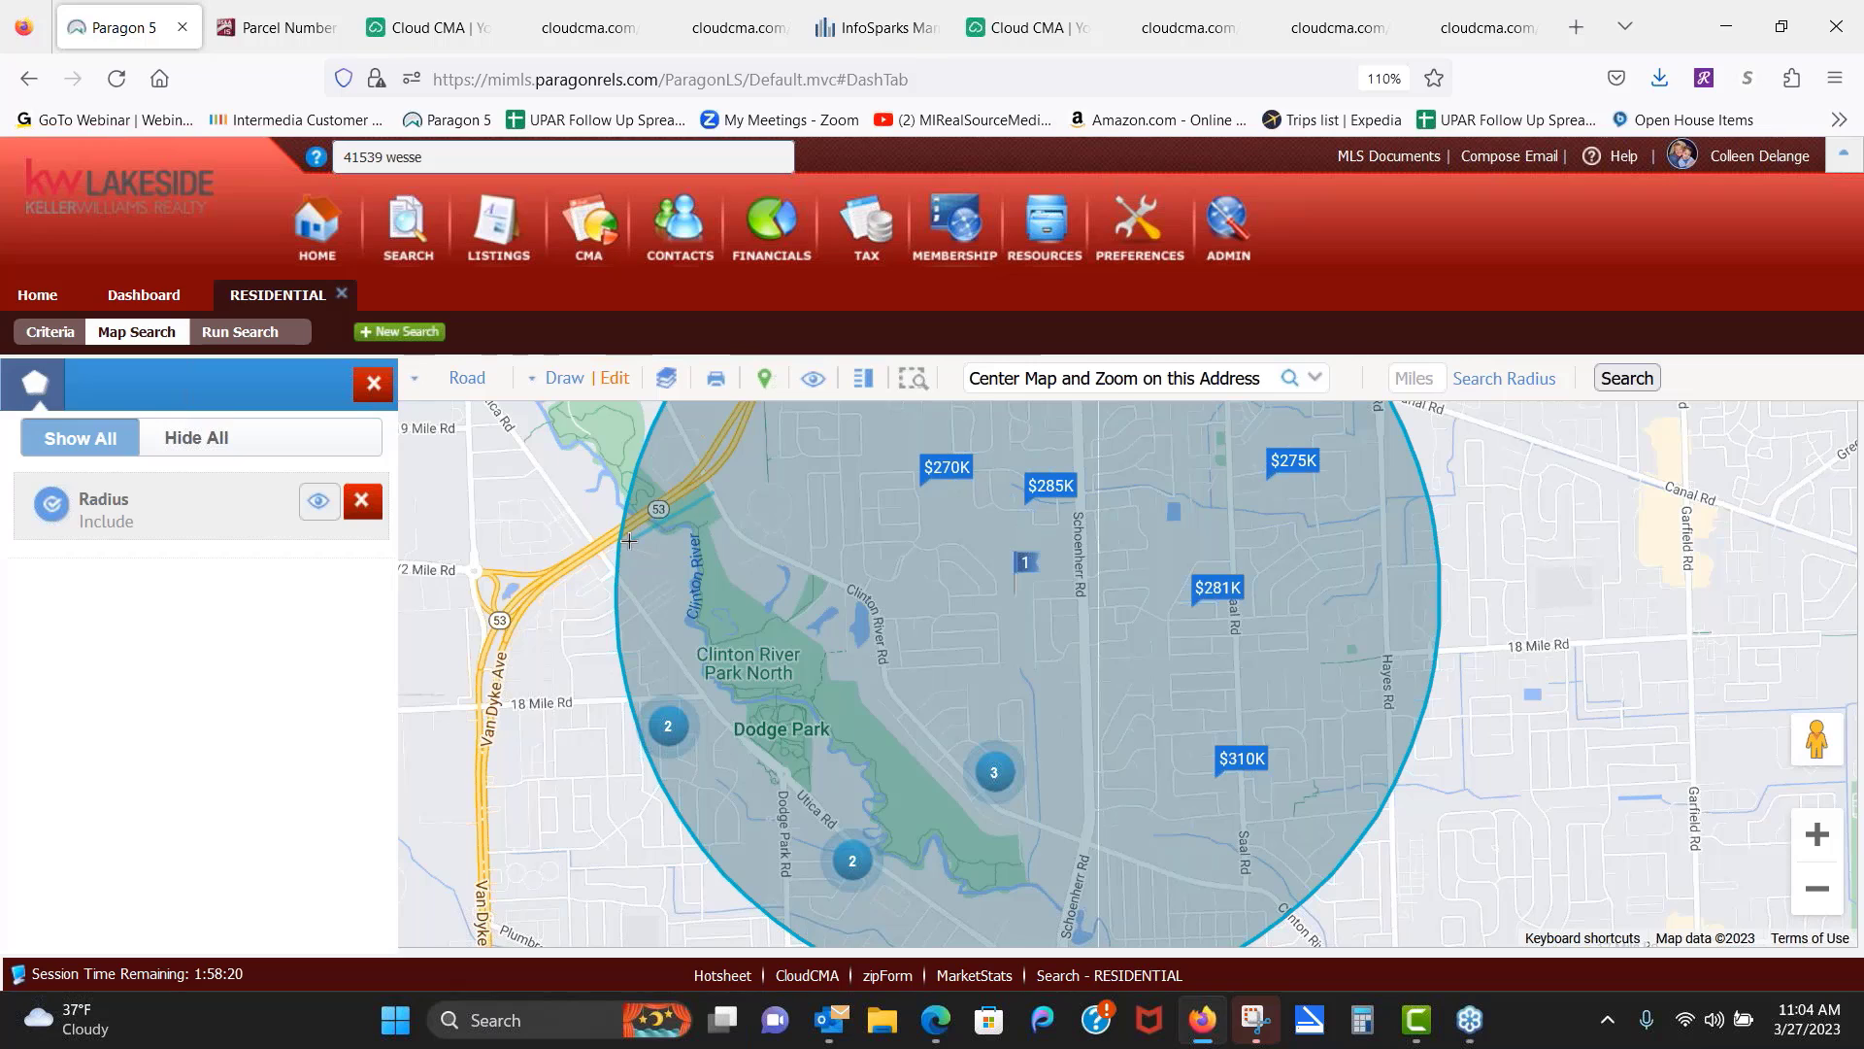
click(628, 540)
click(640, 741)
click(738, 881)
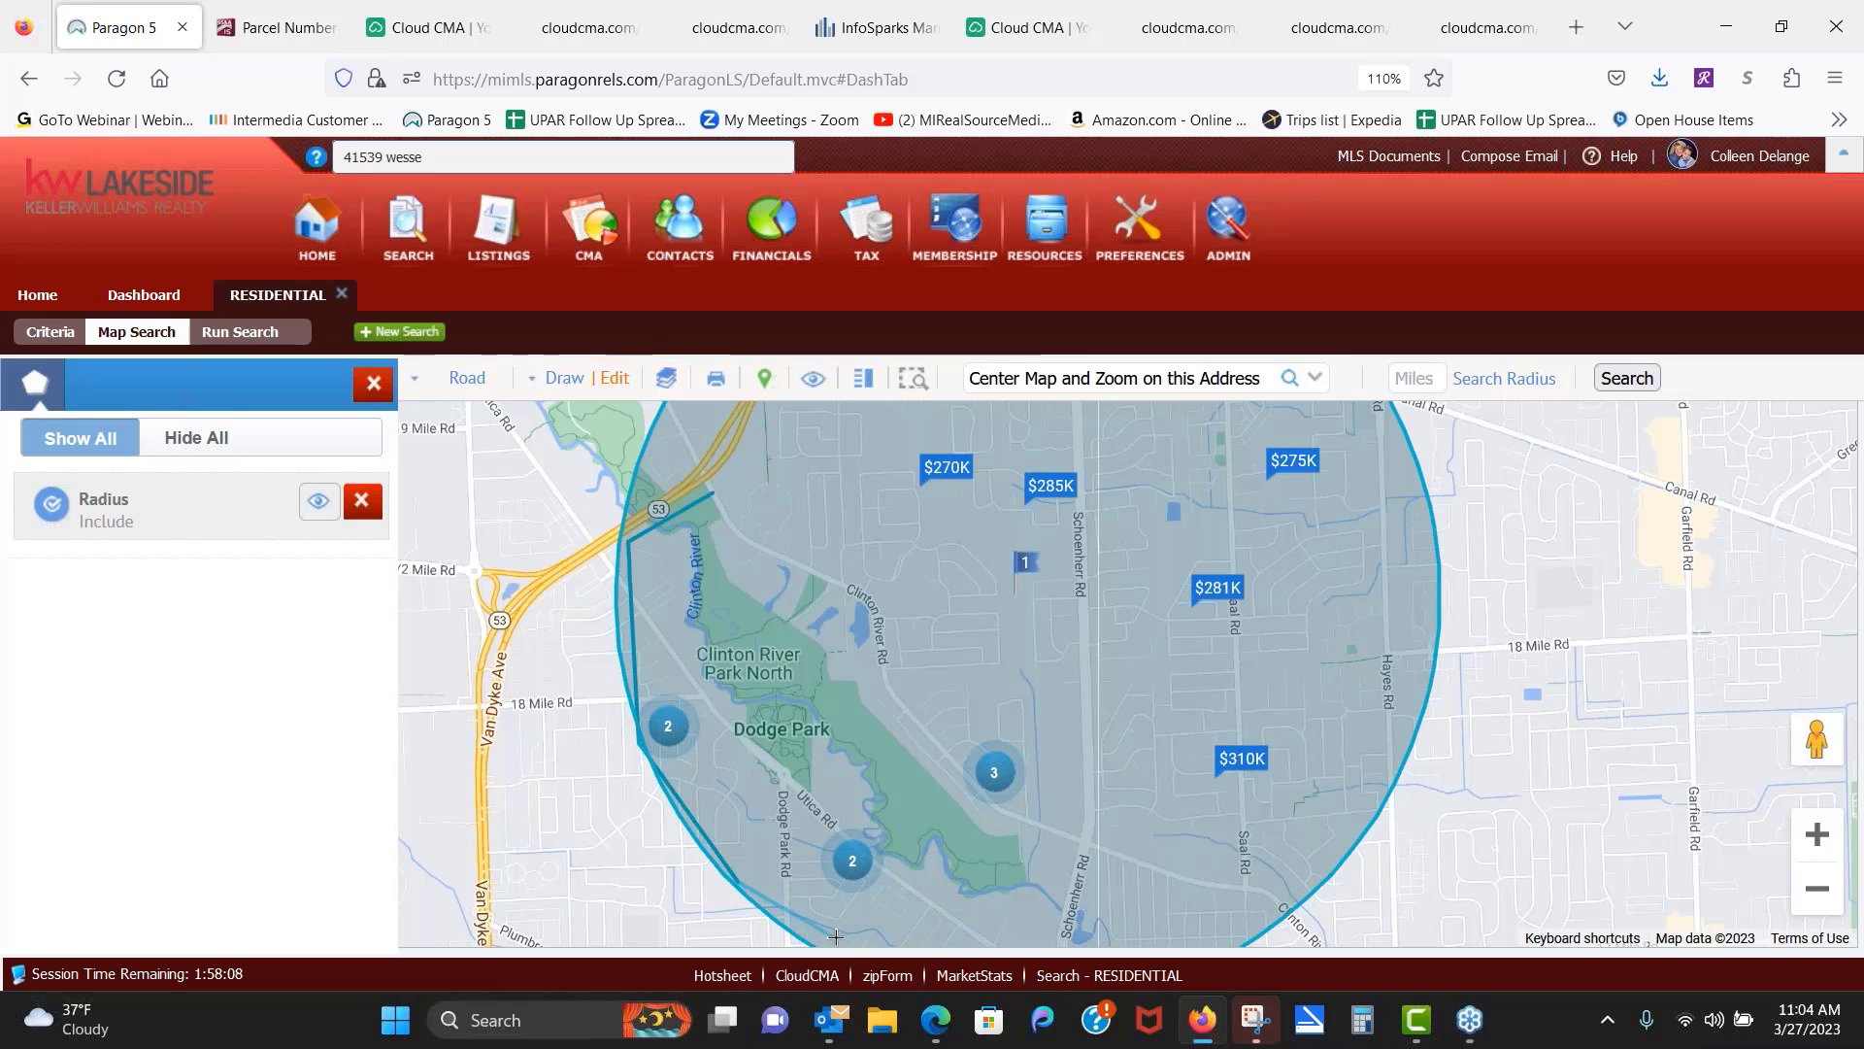
click(834, 937)
click(1022, 921)
click(1088, 831)
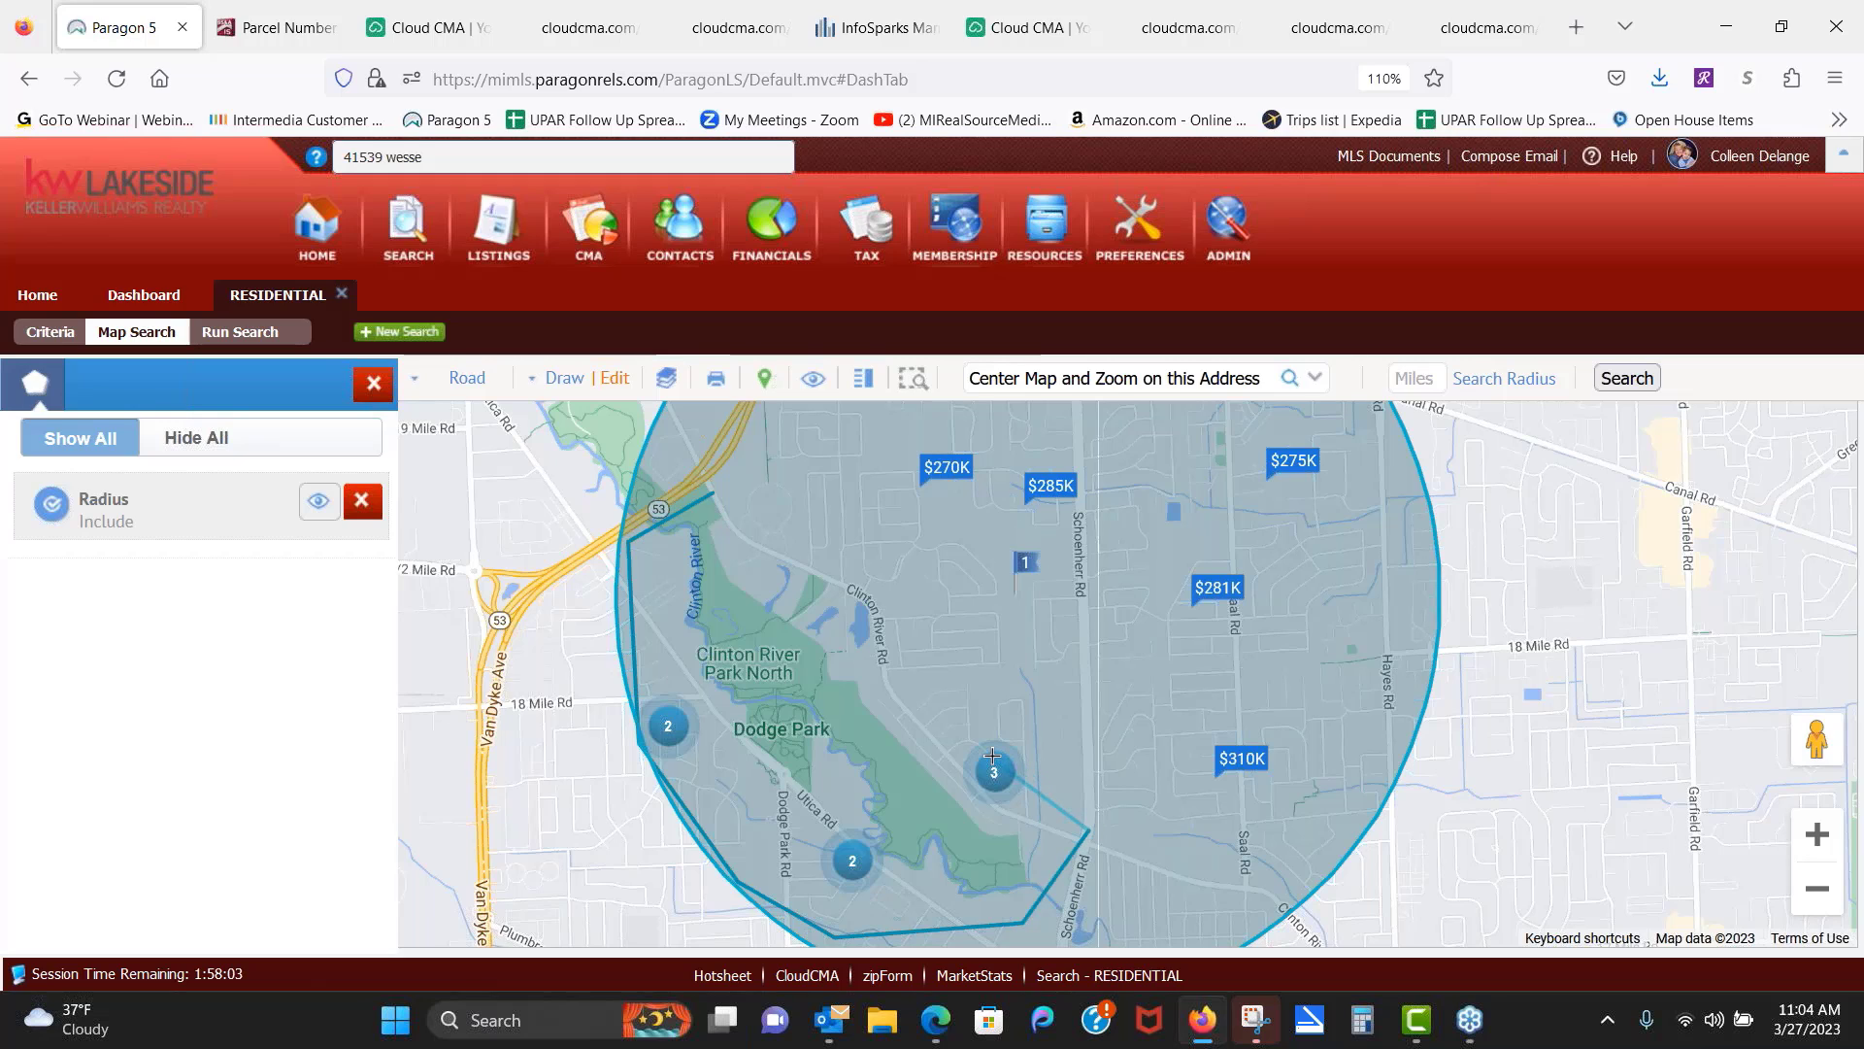
click(1010, 740)
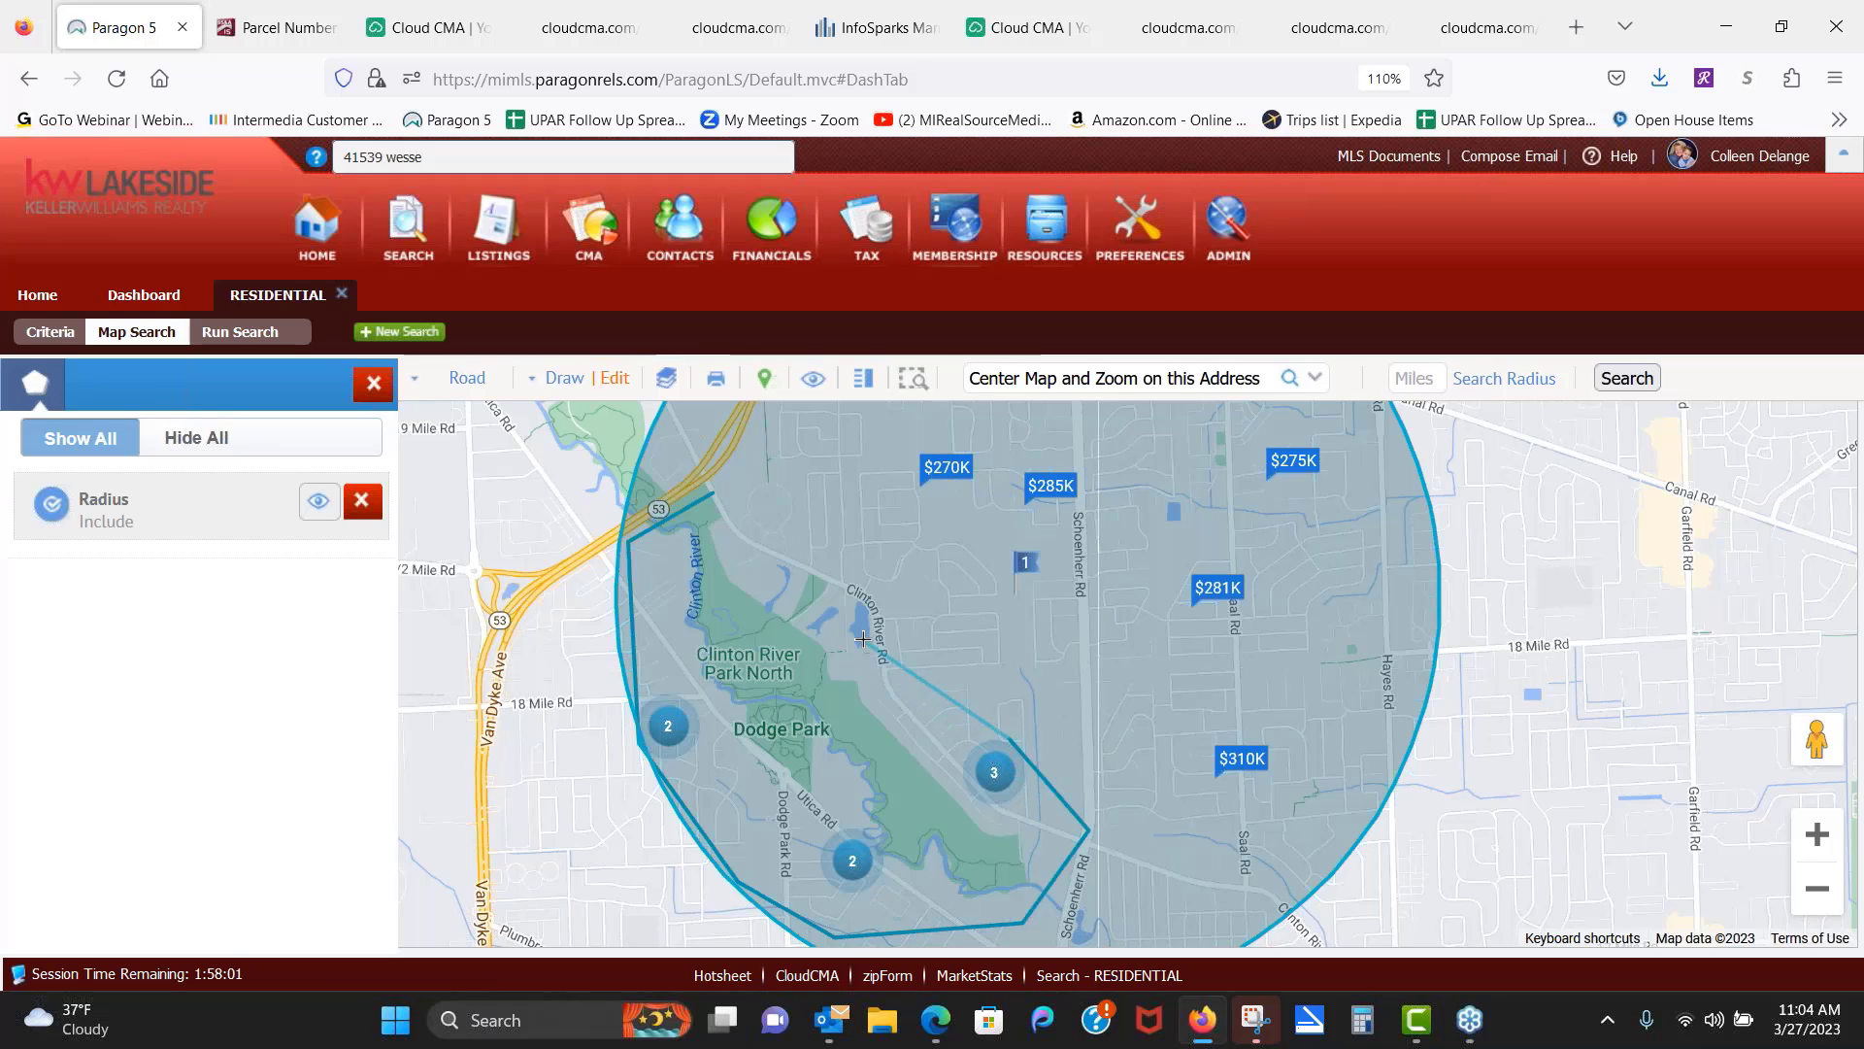
click(852, 580)
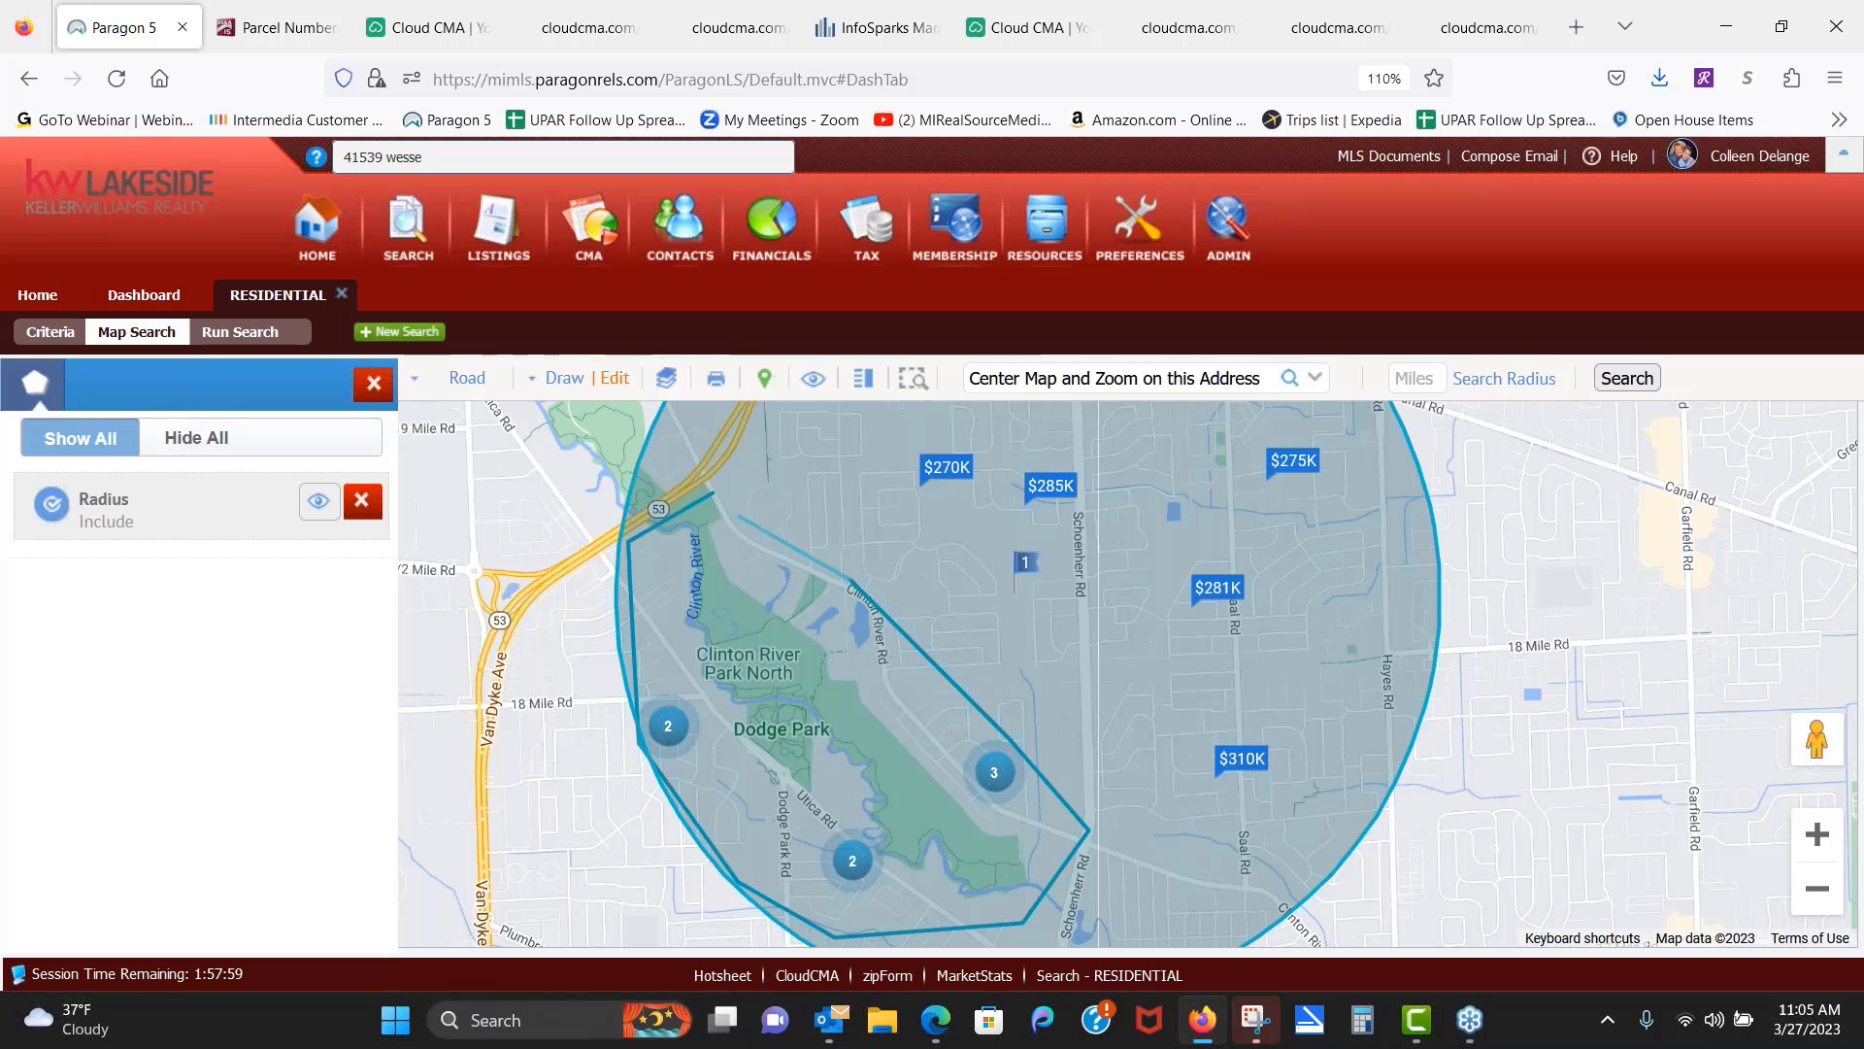
click(720, 501)
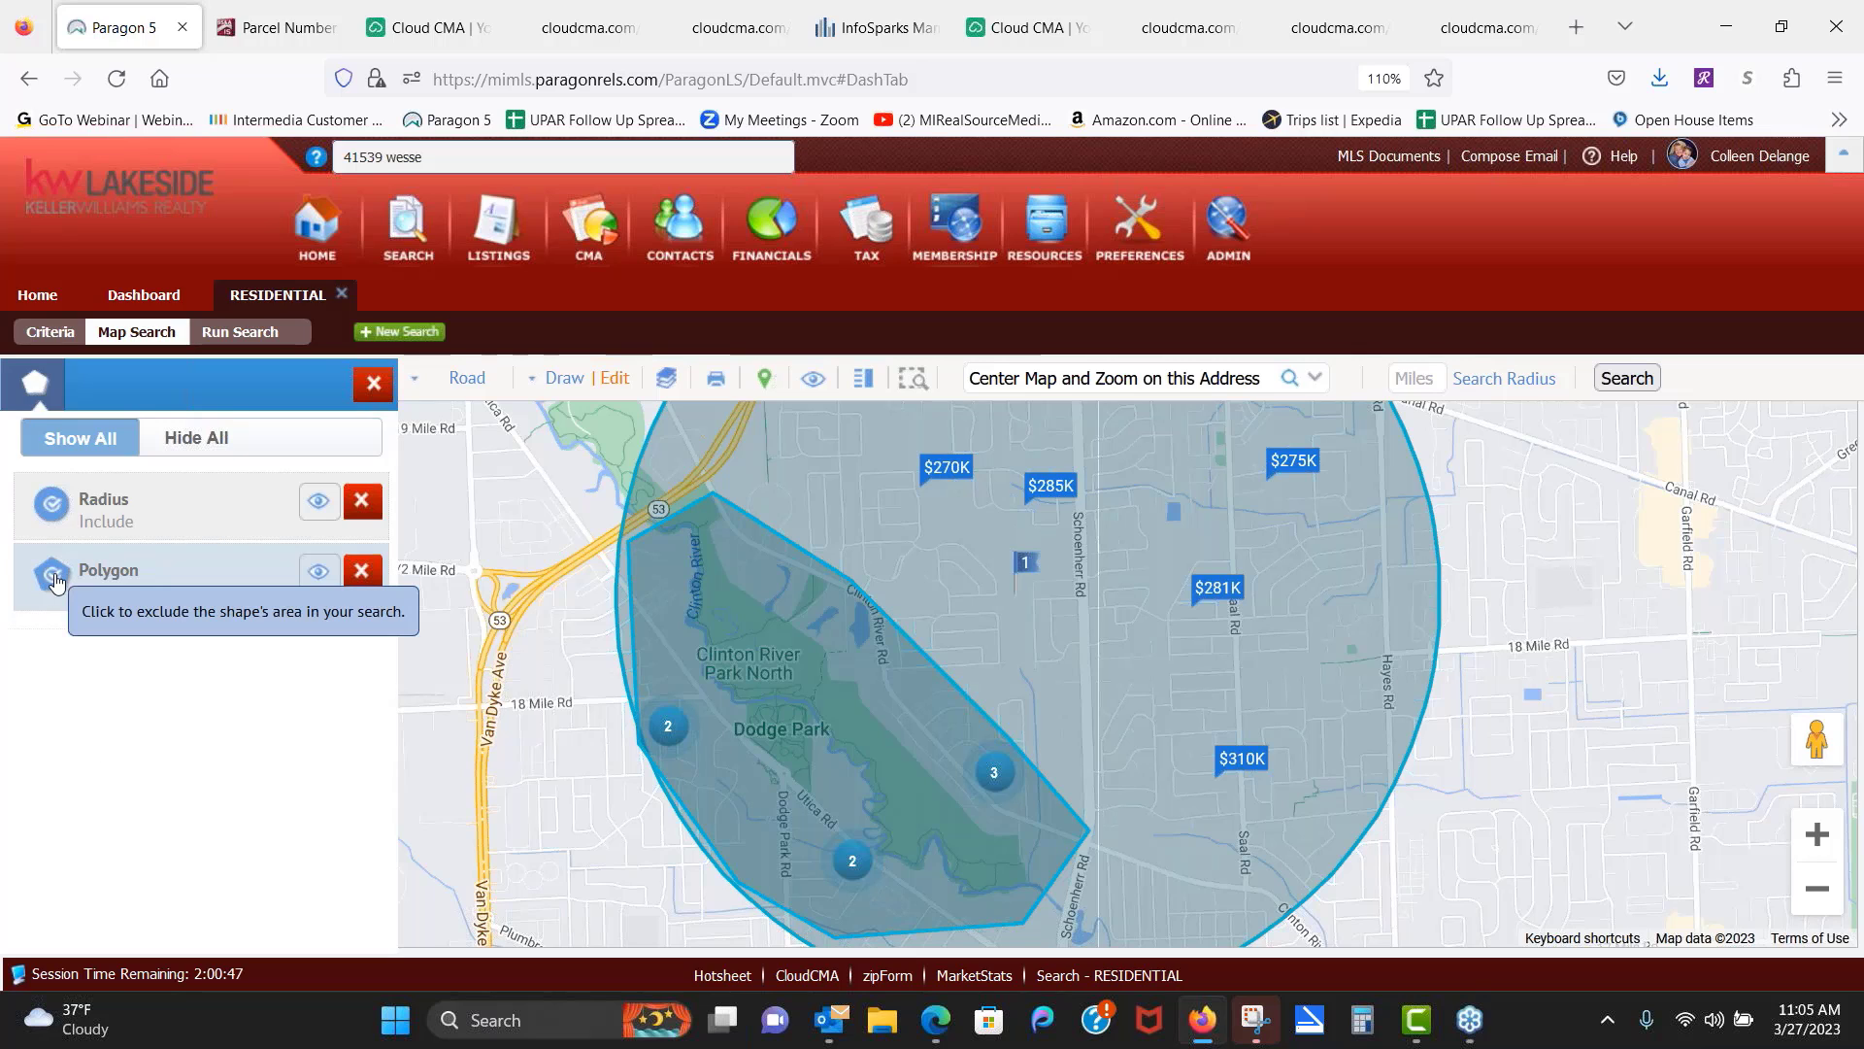
- Switch the park polygon to Exclude, then delete it with its red X
click(52, 574)
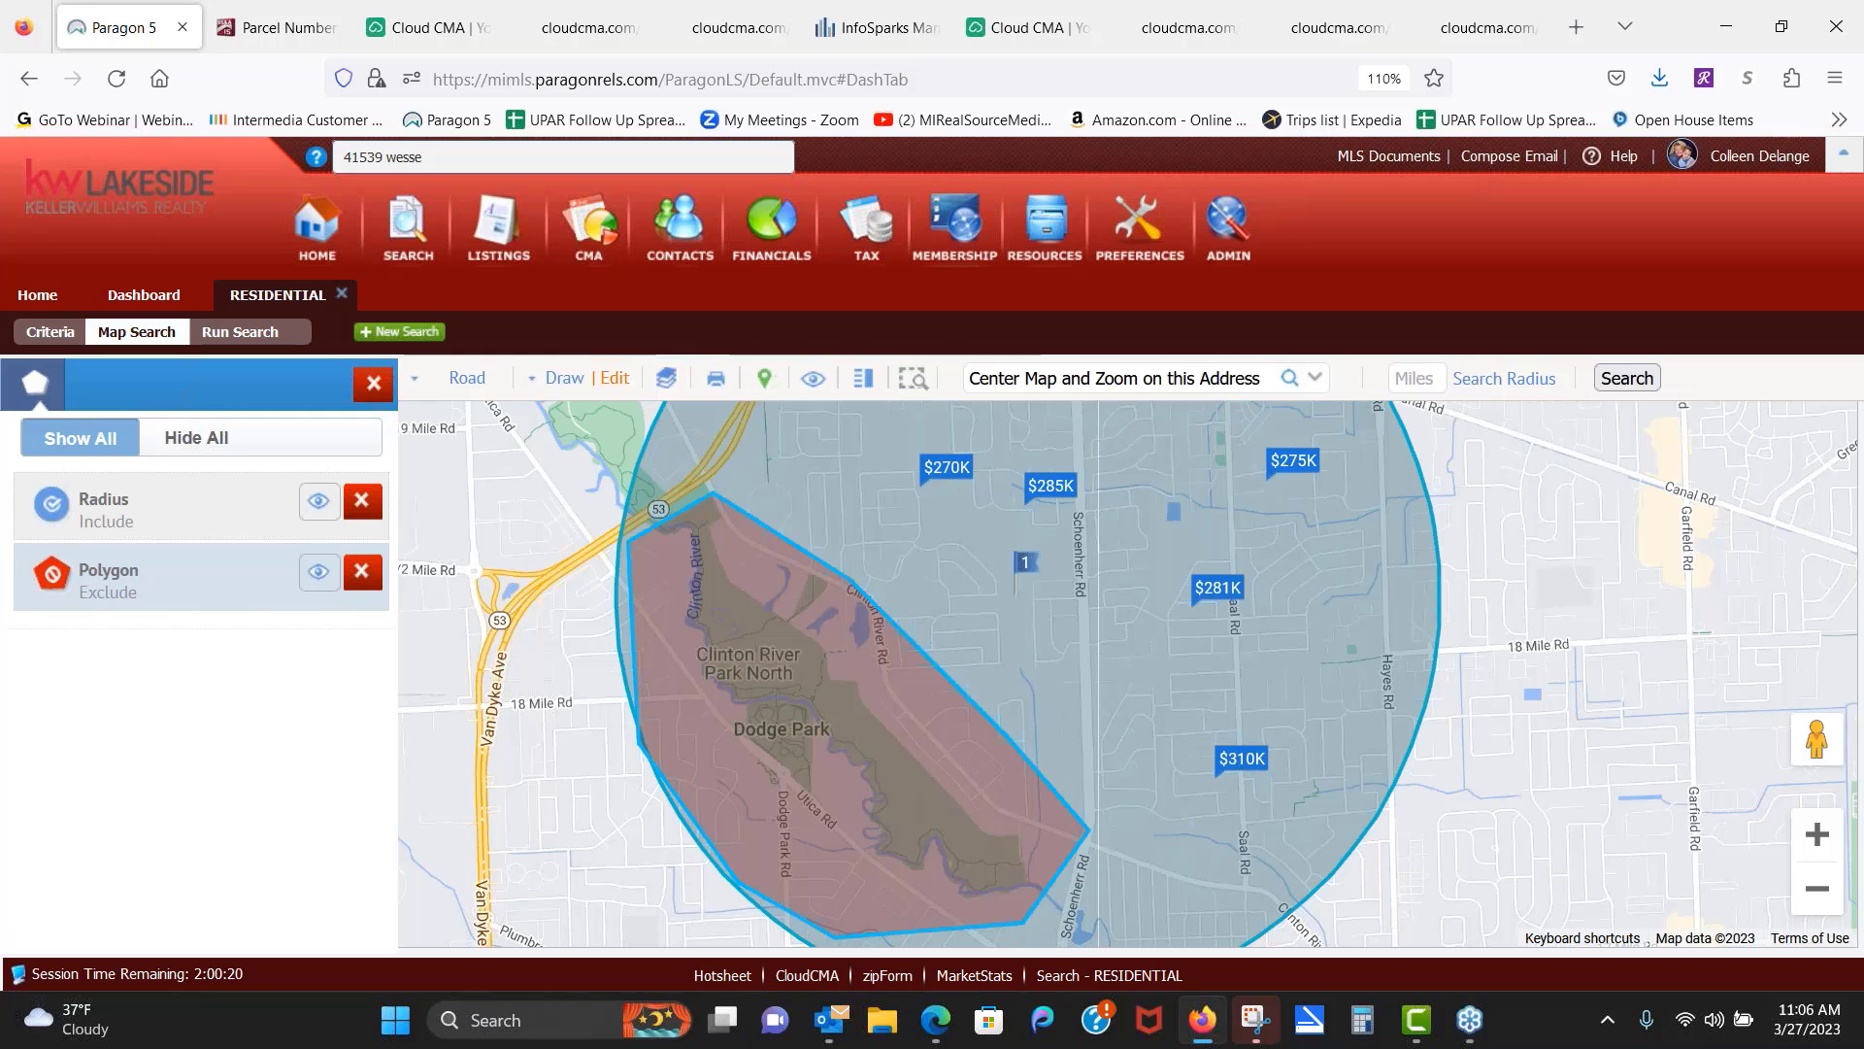
click(361, 571)
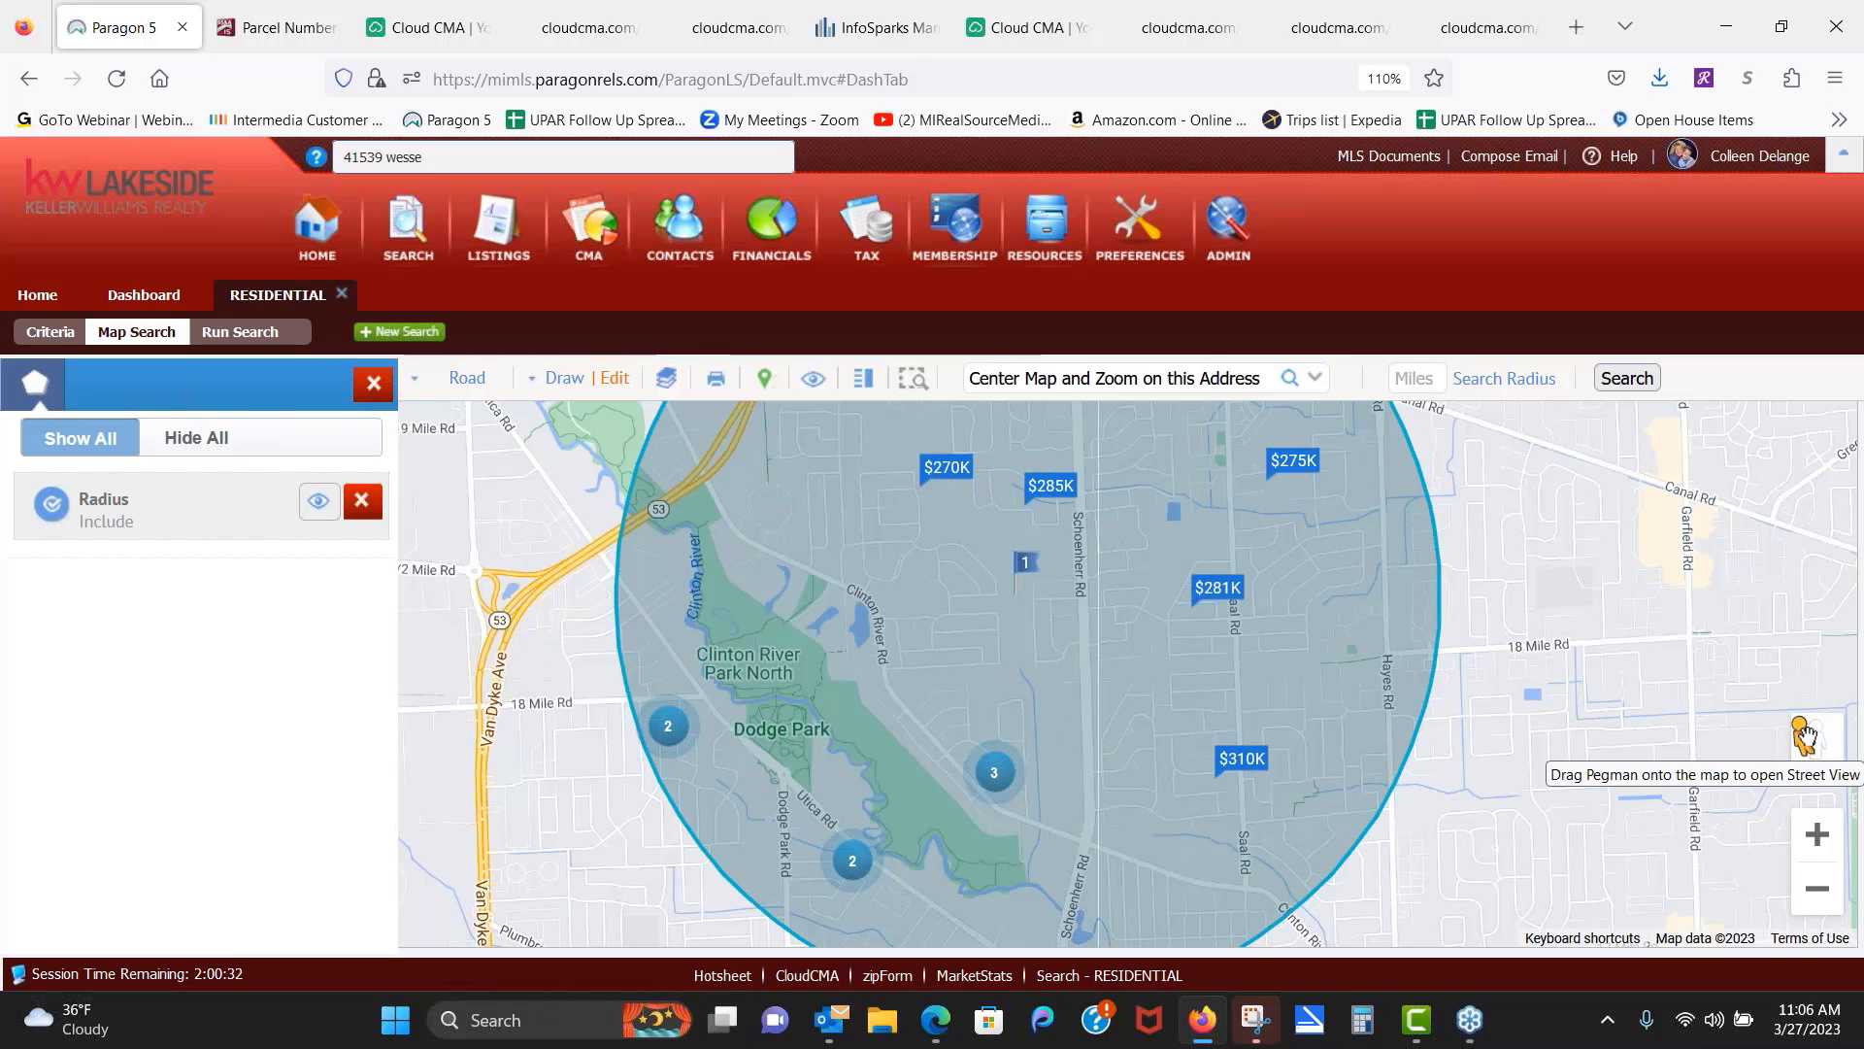
drag(1804, 735, 1034, 579)
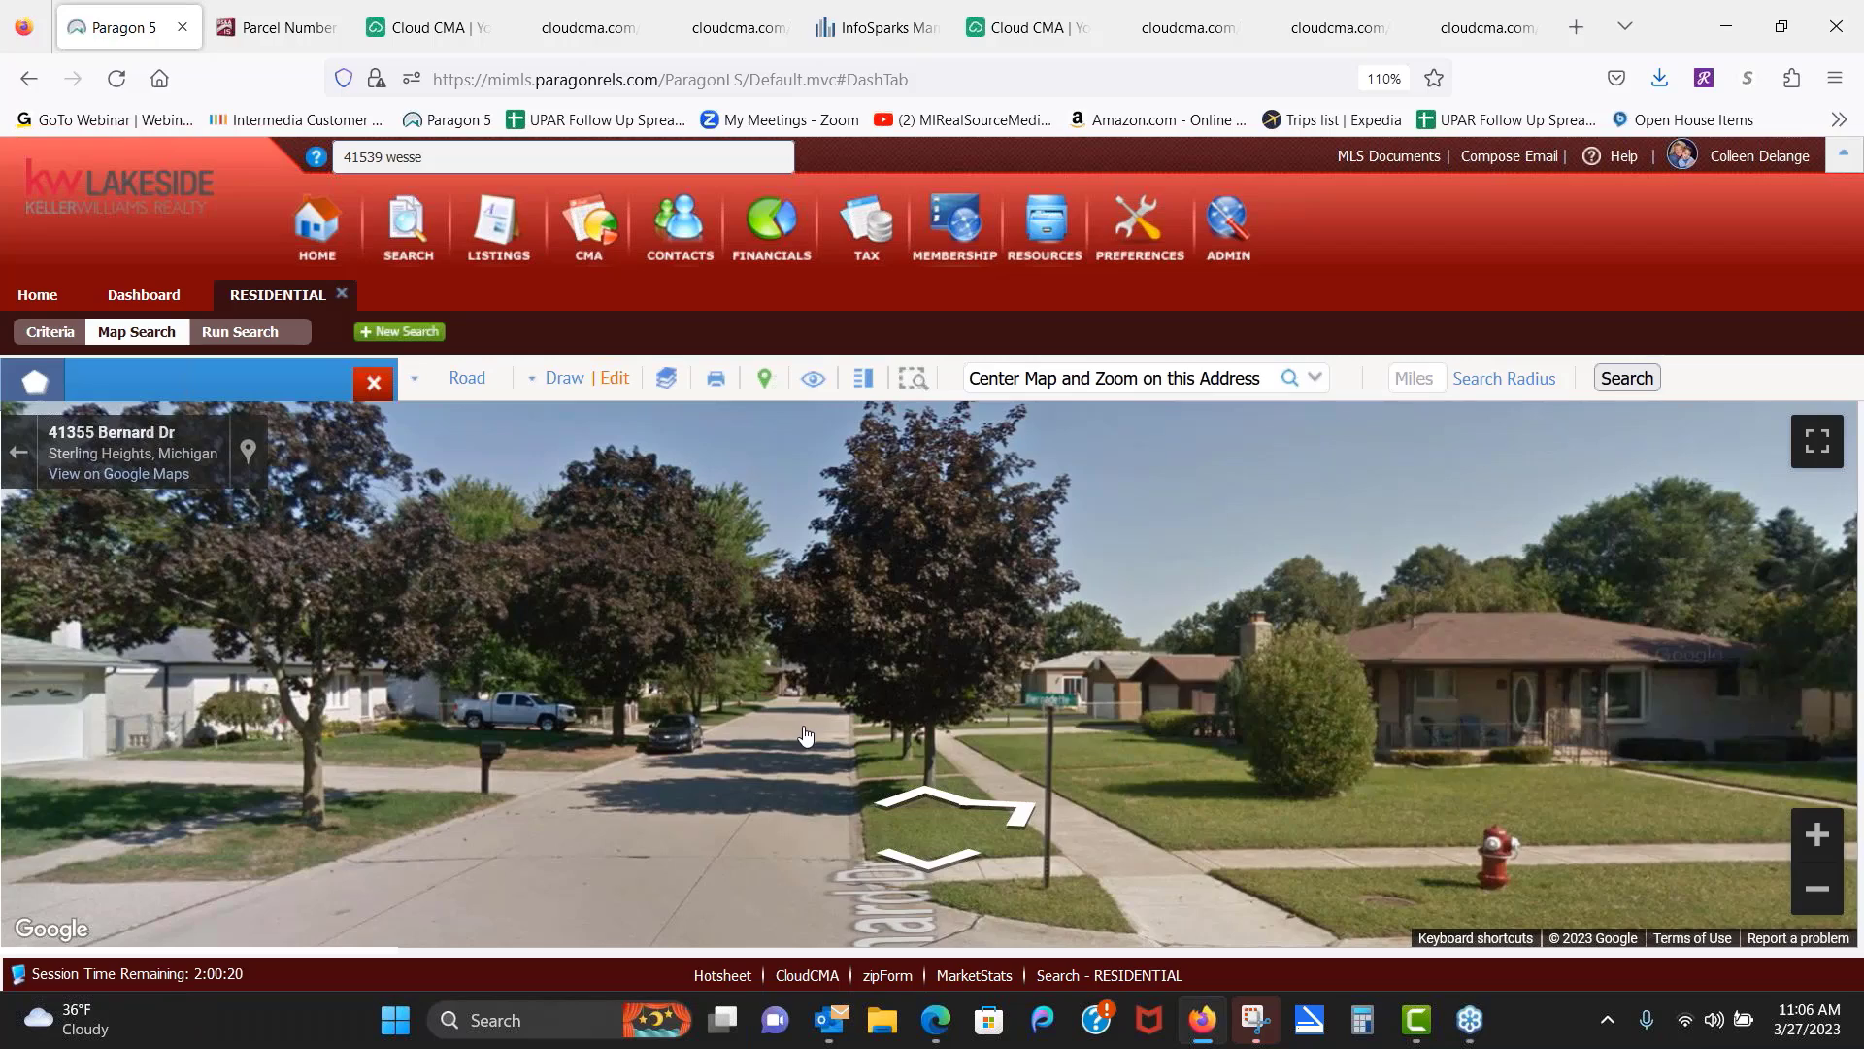
click(805, 743)
click(805, 743)
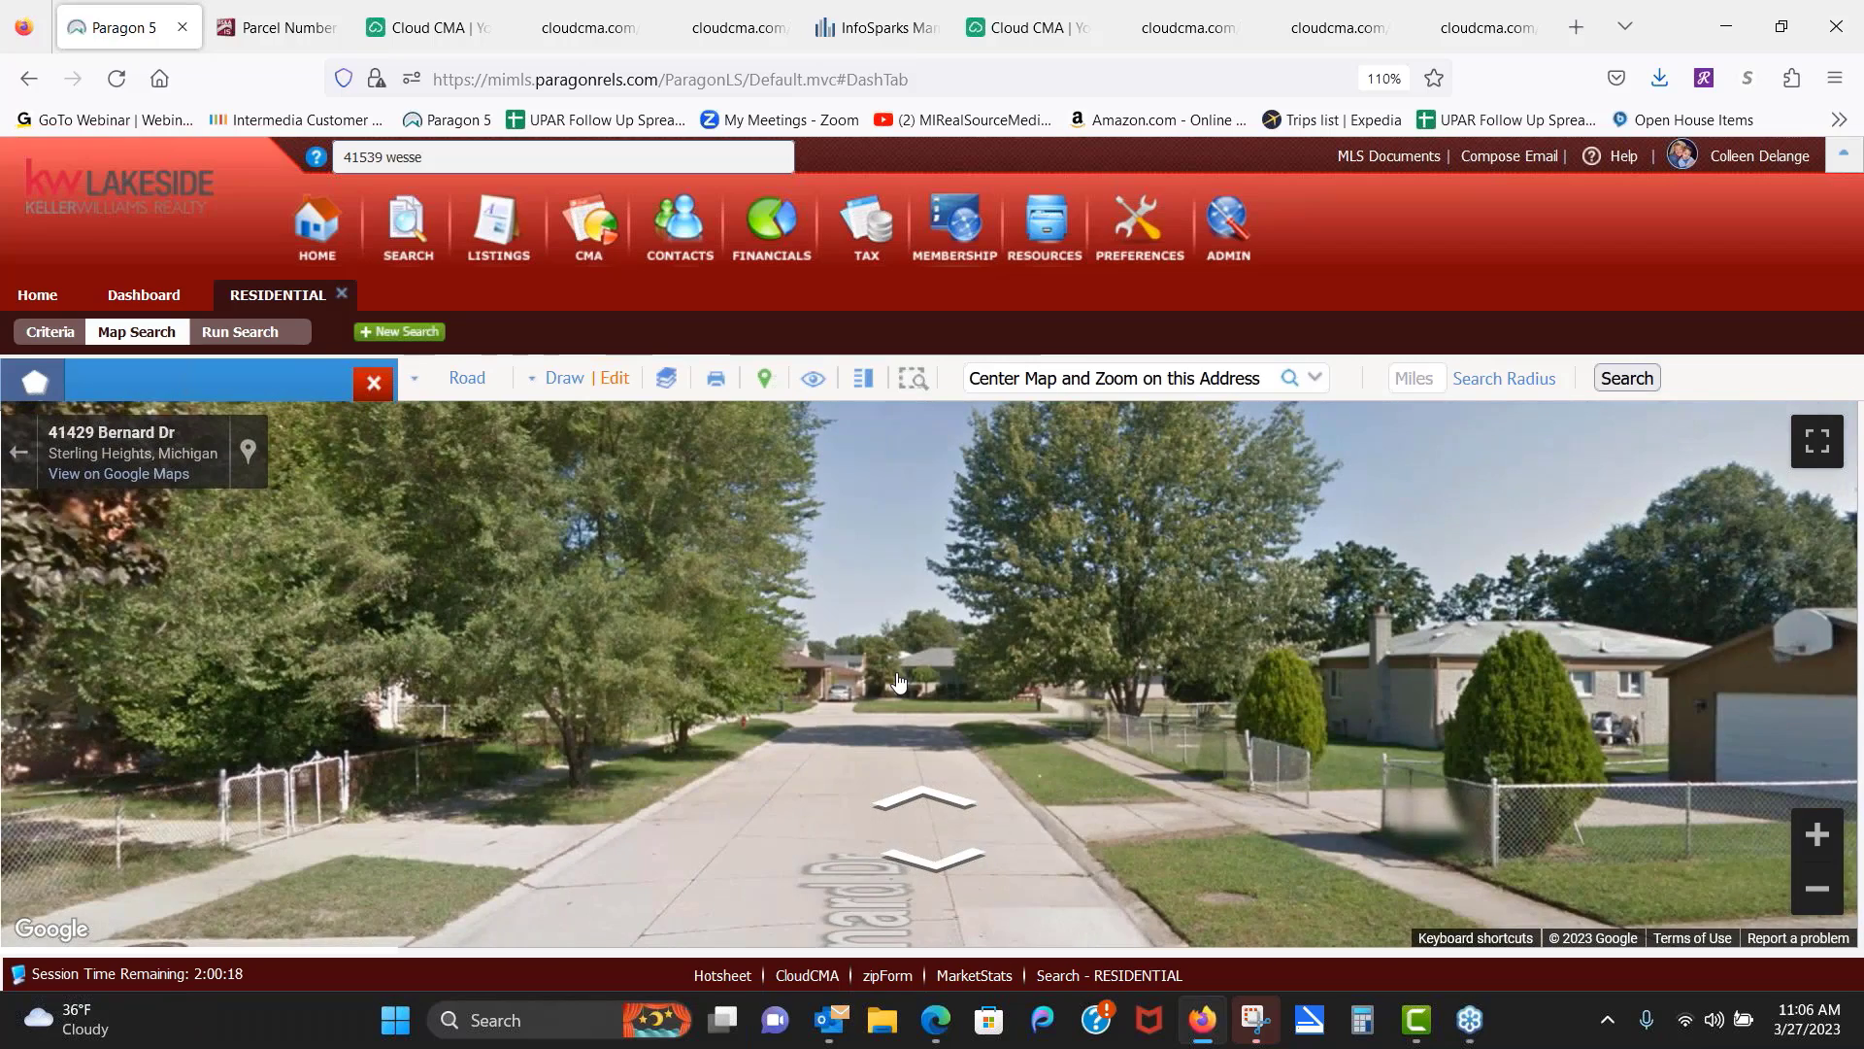
click(898, 682)
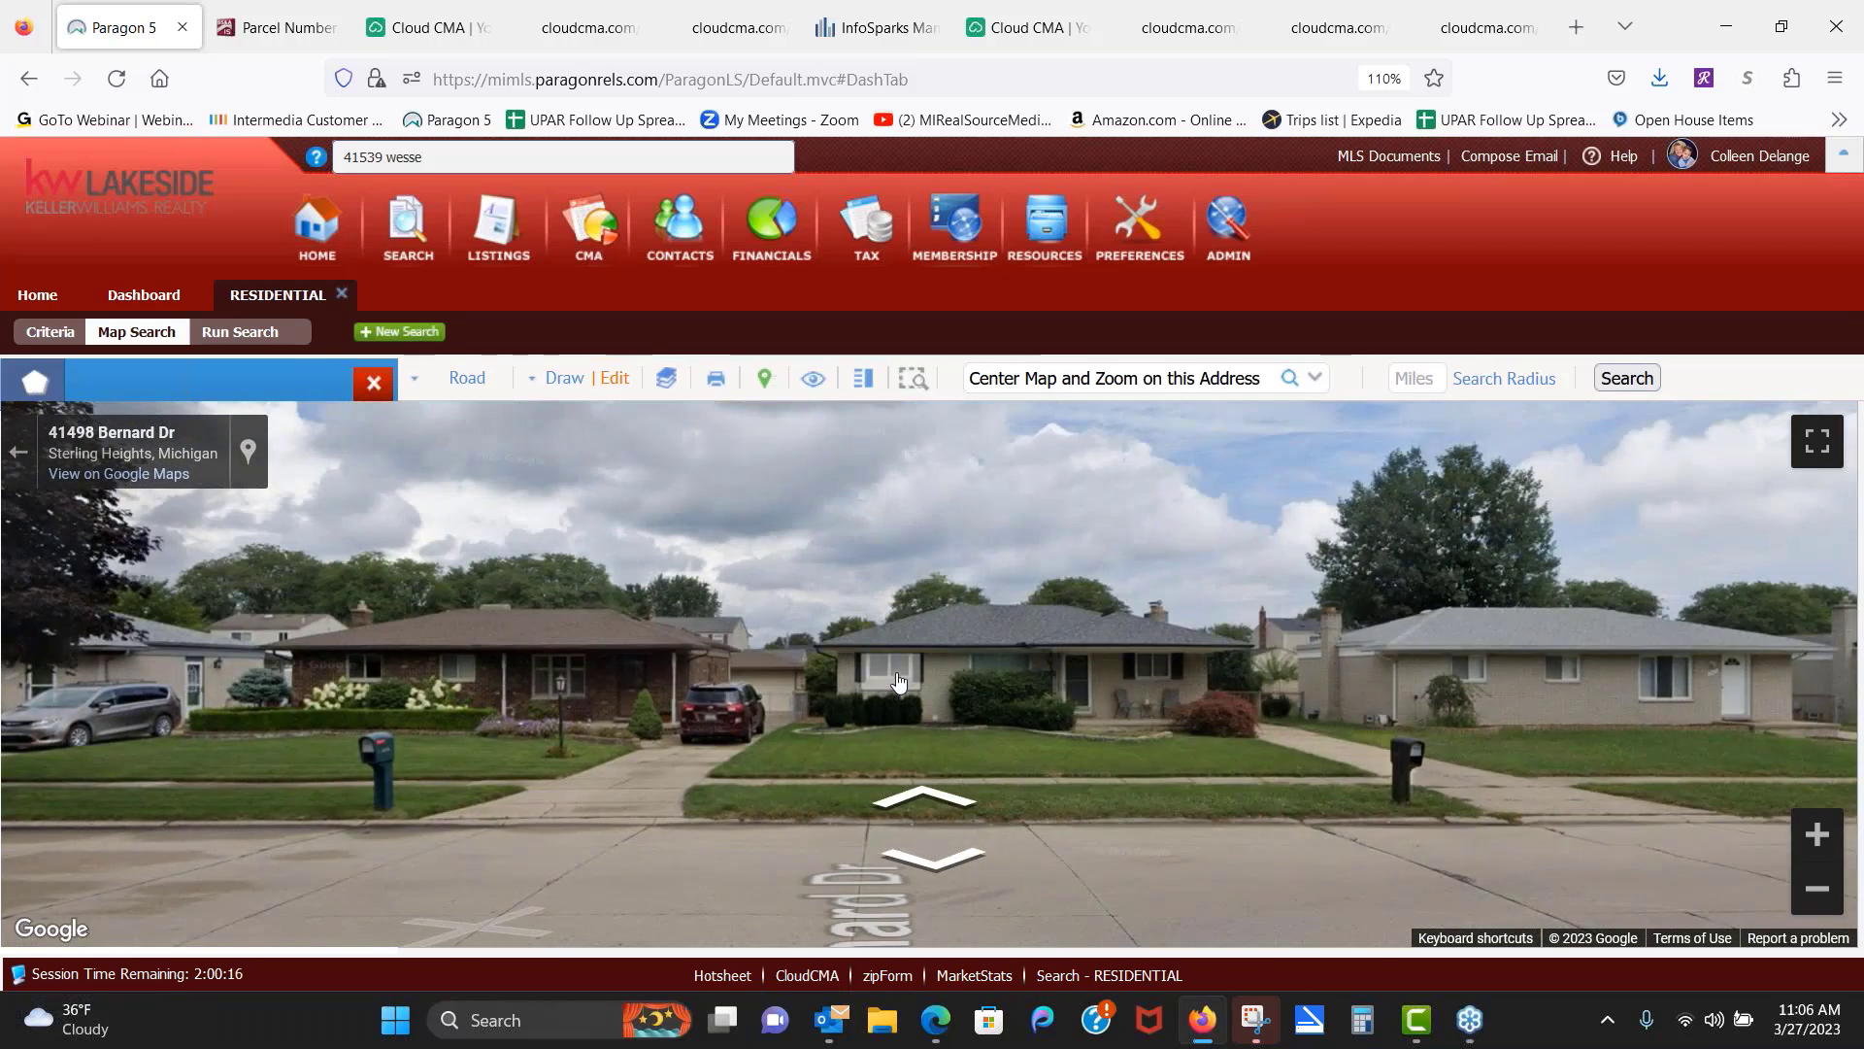
drag(683, 719, 1539, 670)
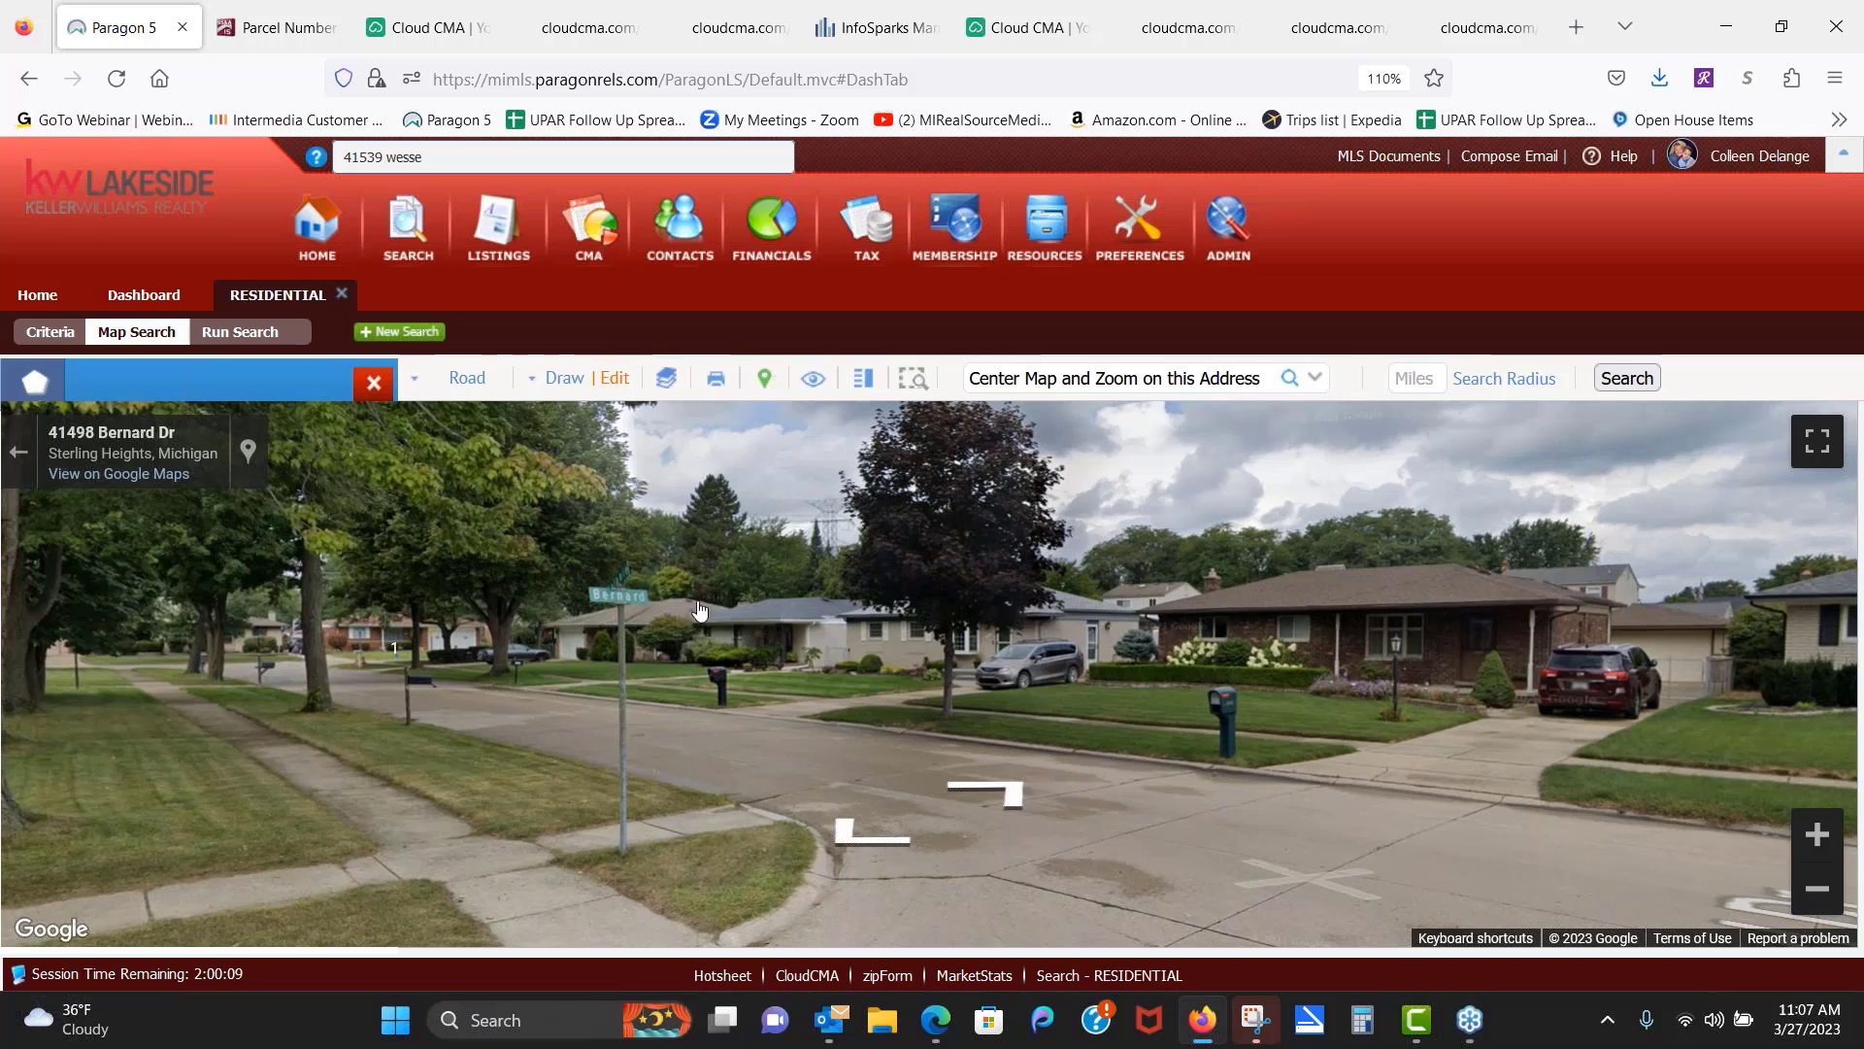
click(487, 619)
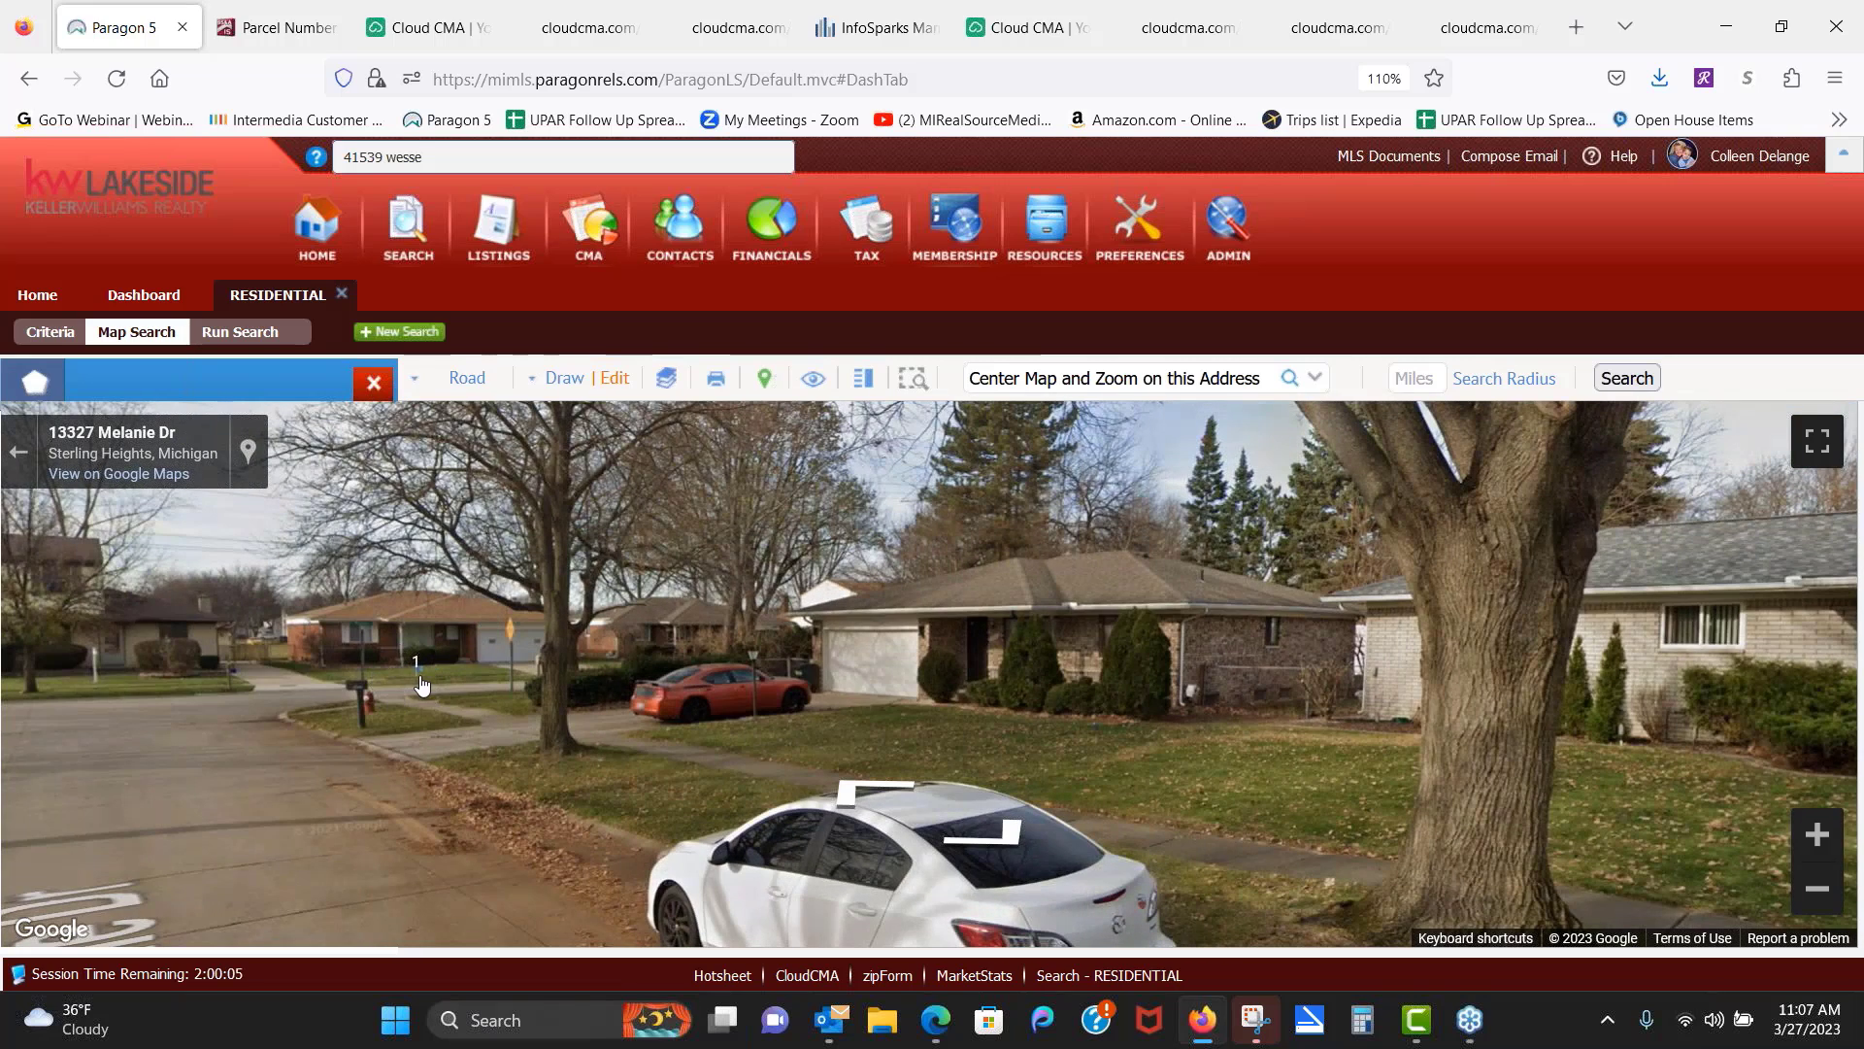
click(422, 668)
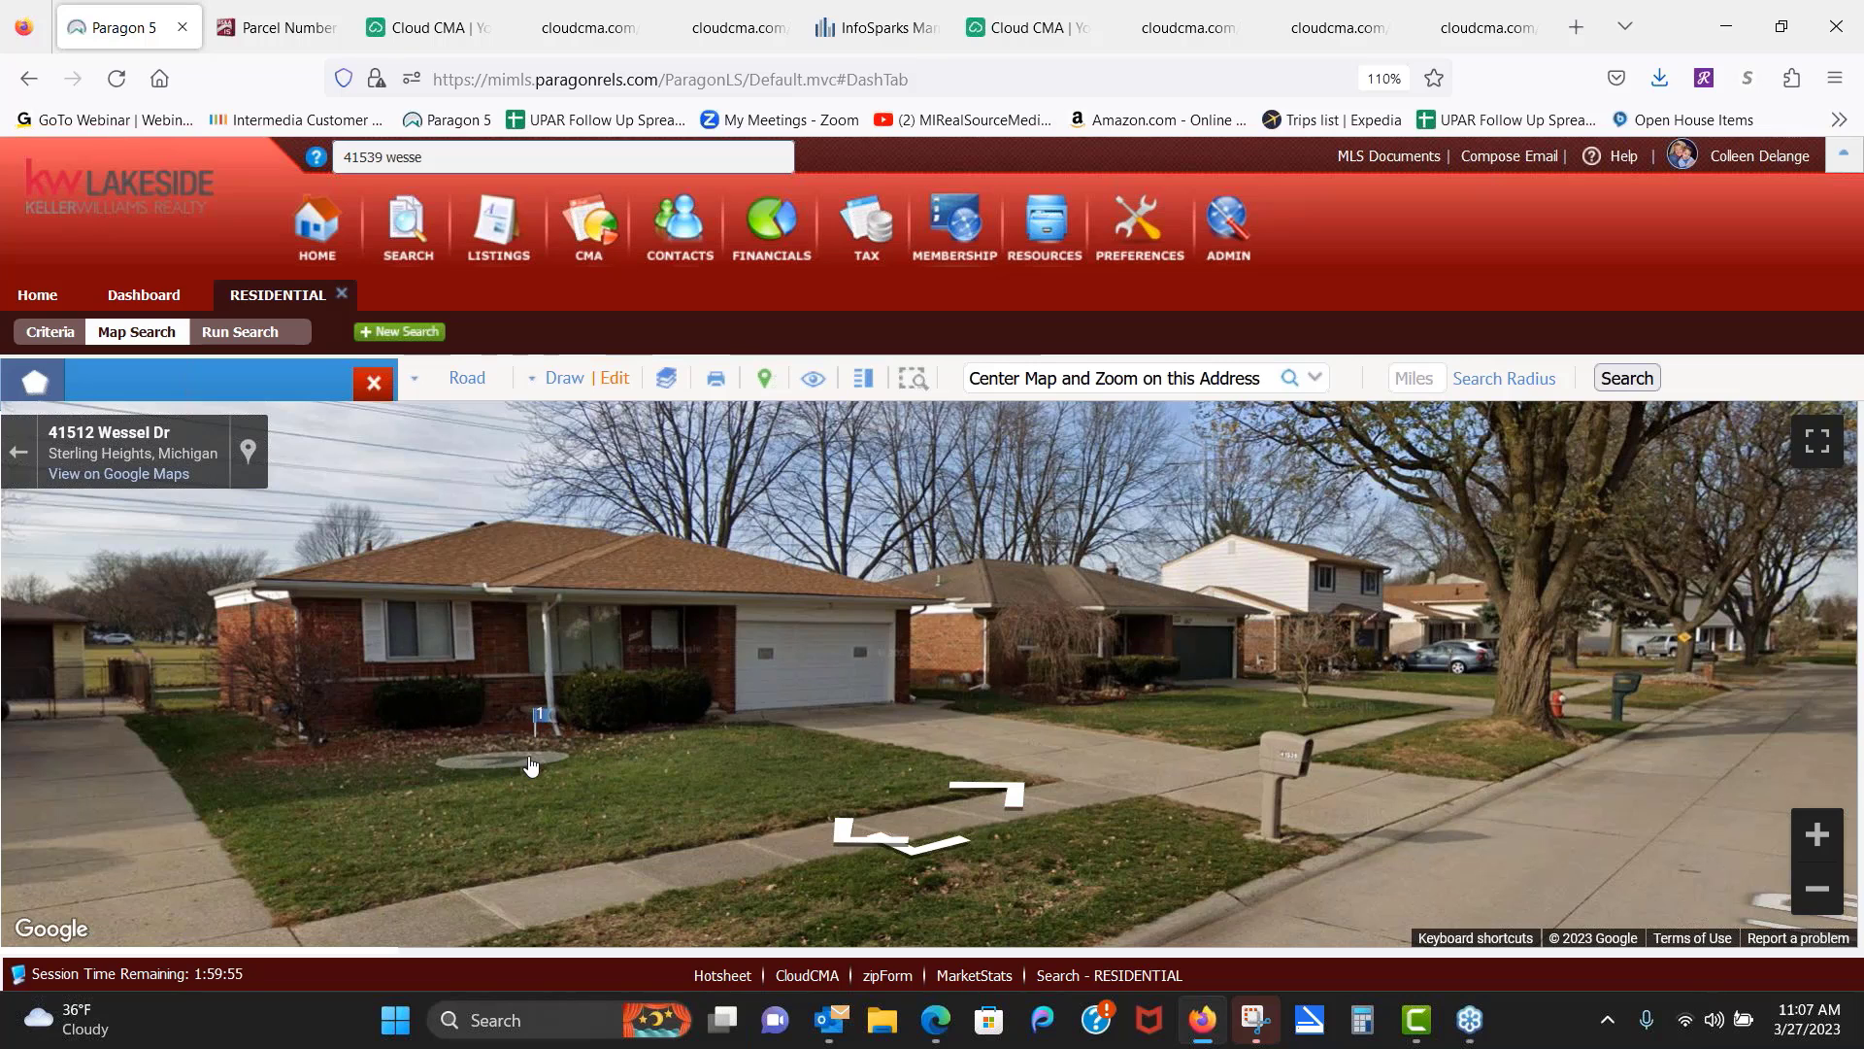
drag(1179, 679, 1861, 691)
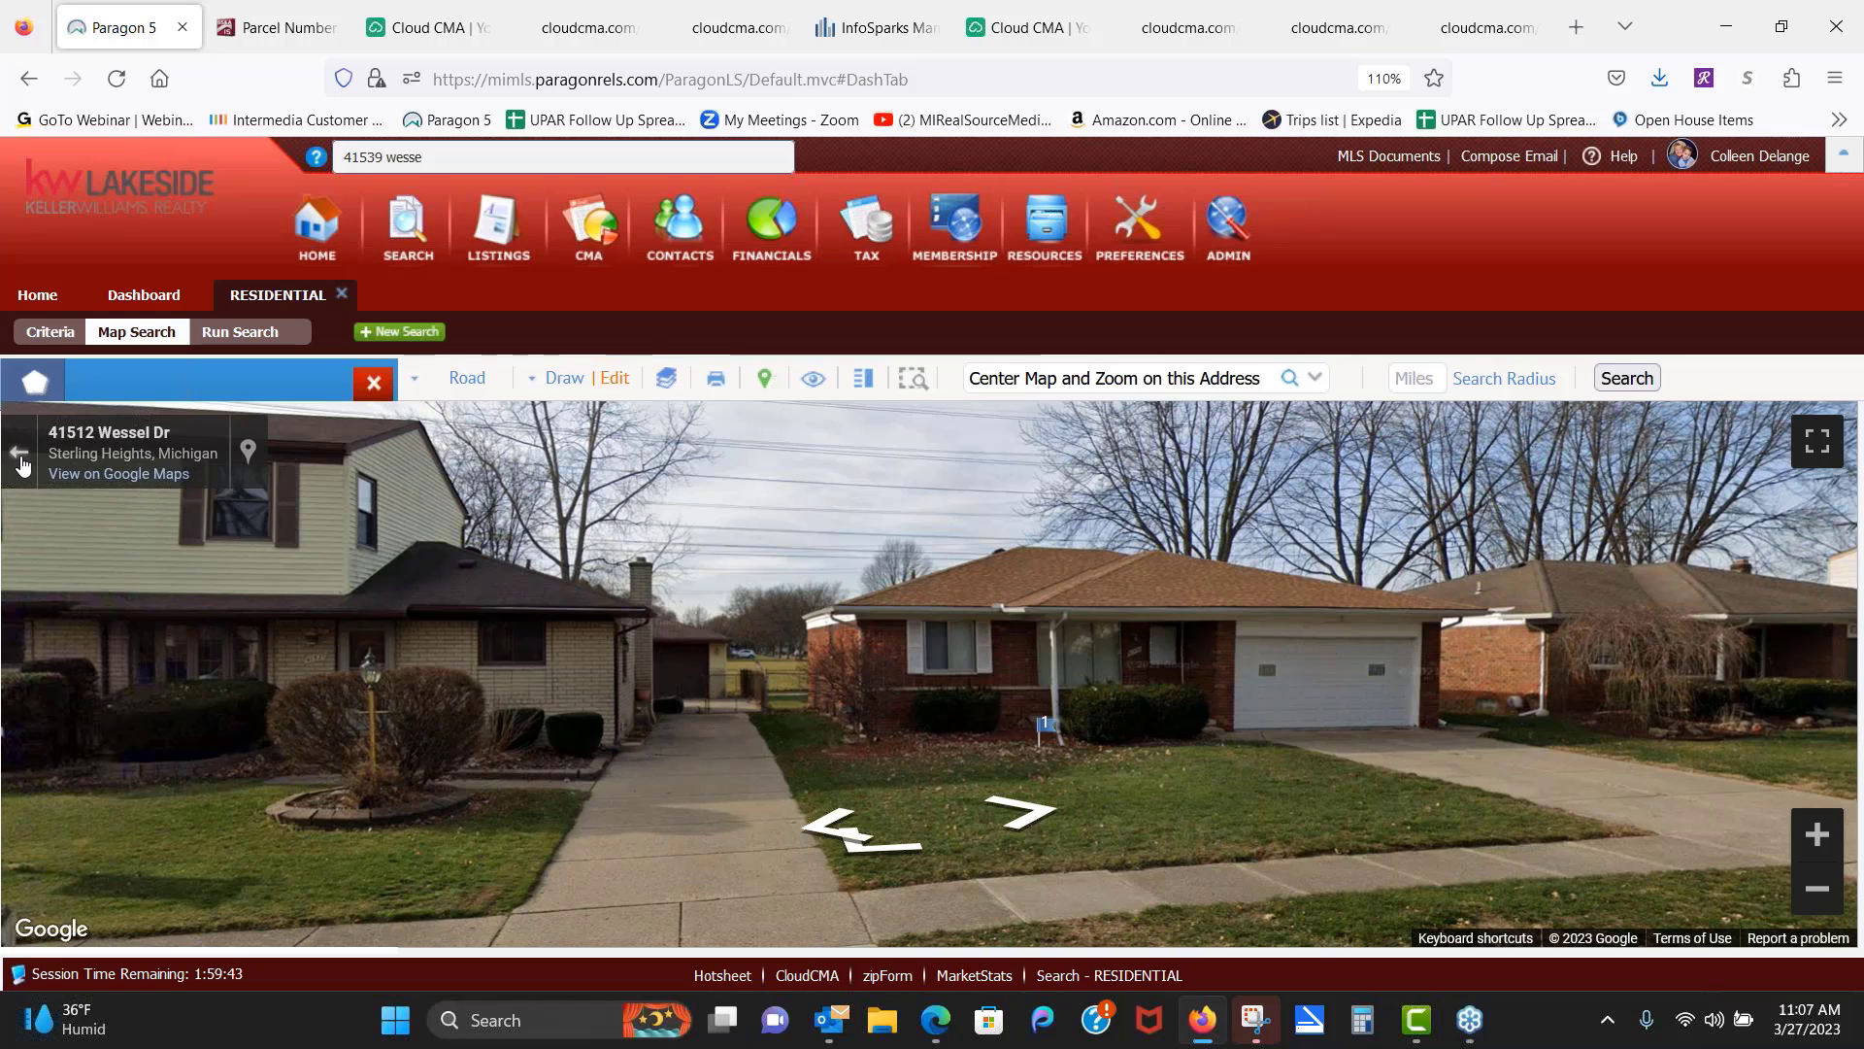
click(19, 454)
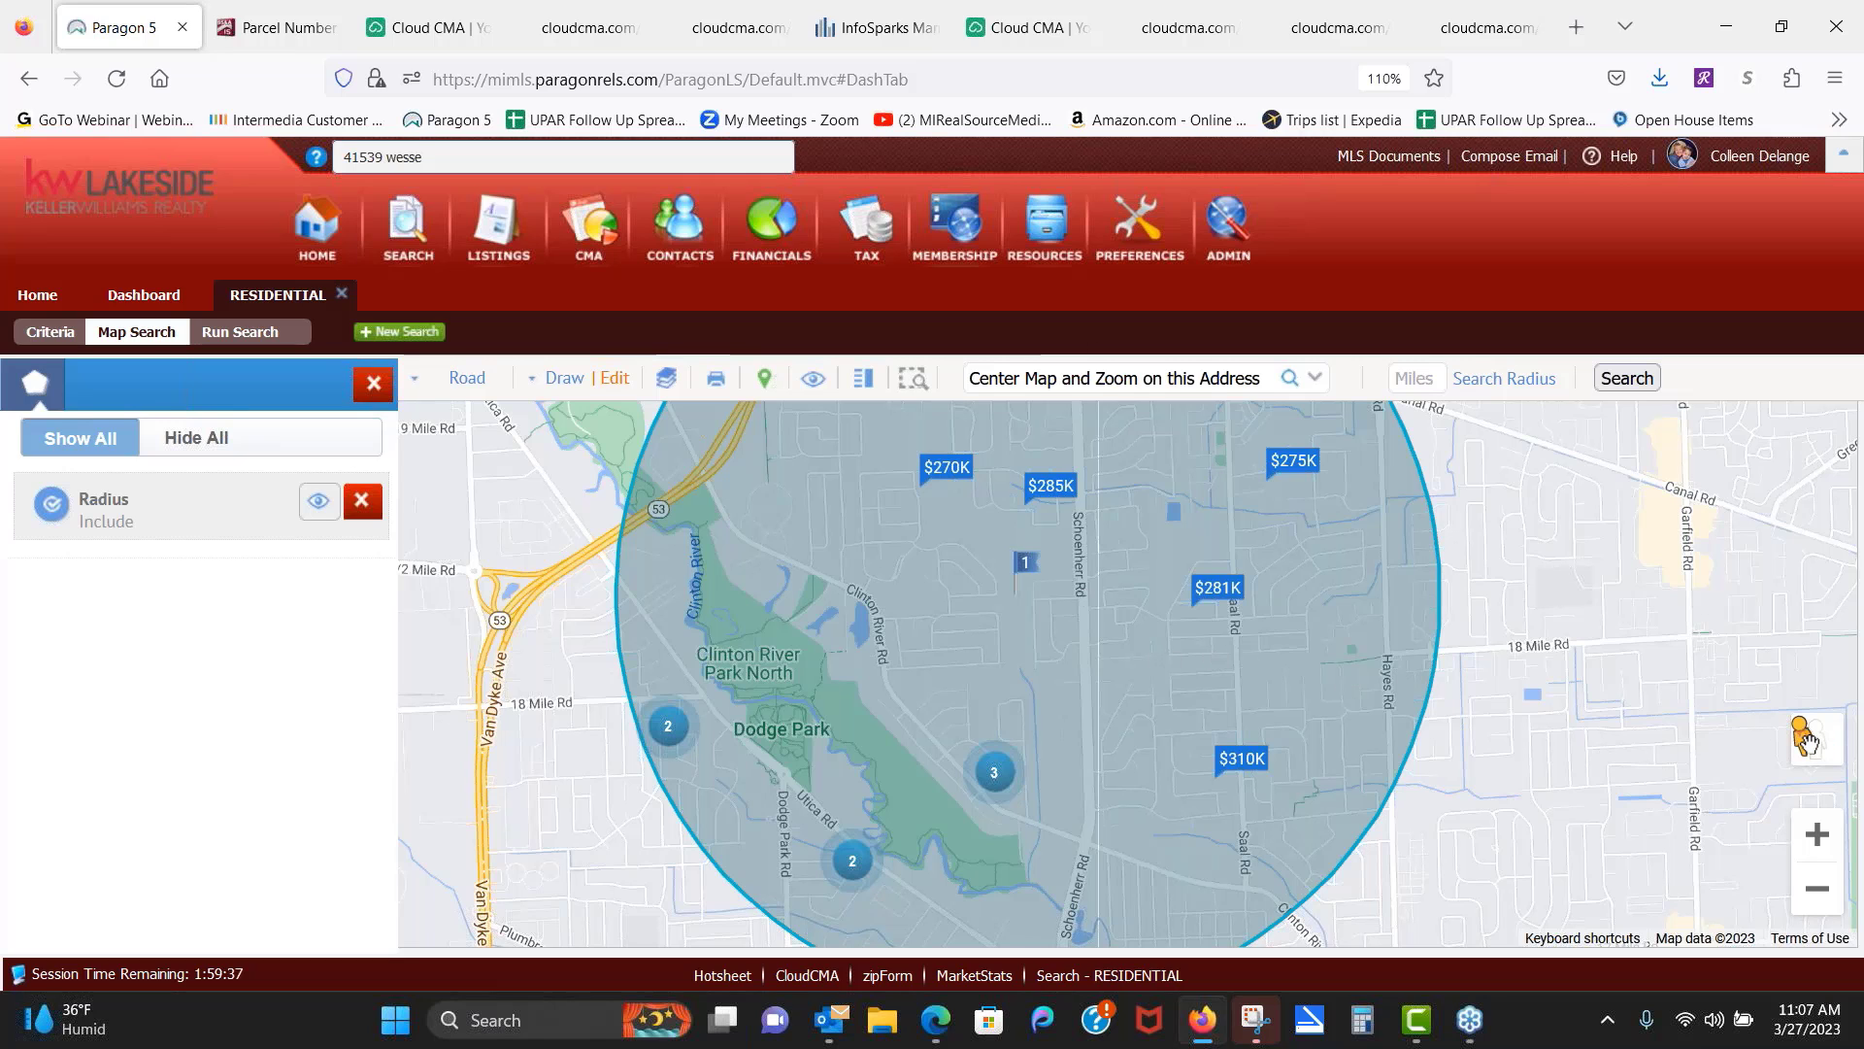
drag(1806, 740, 1231, 798)
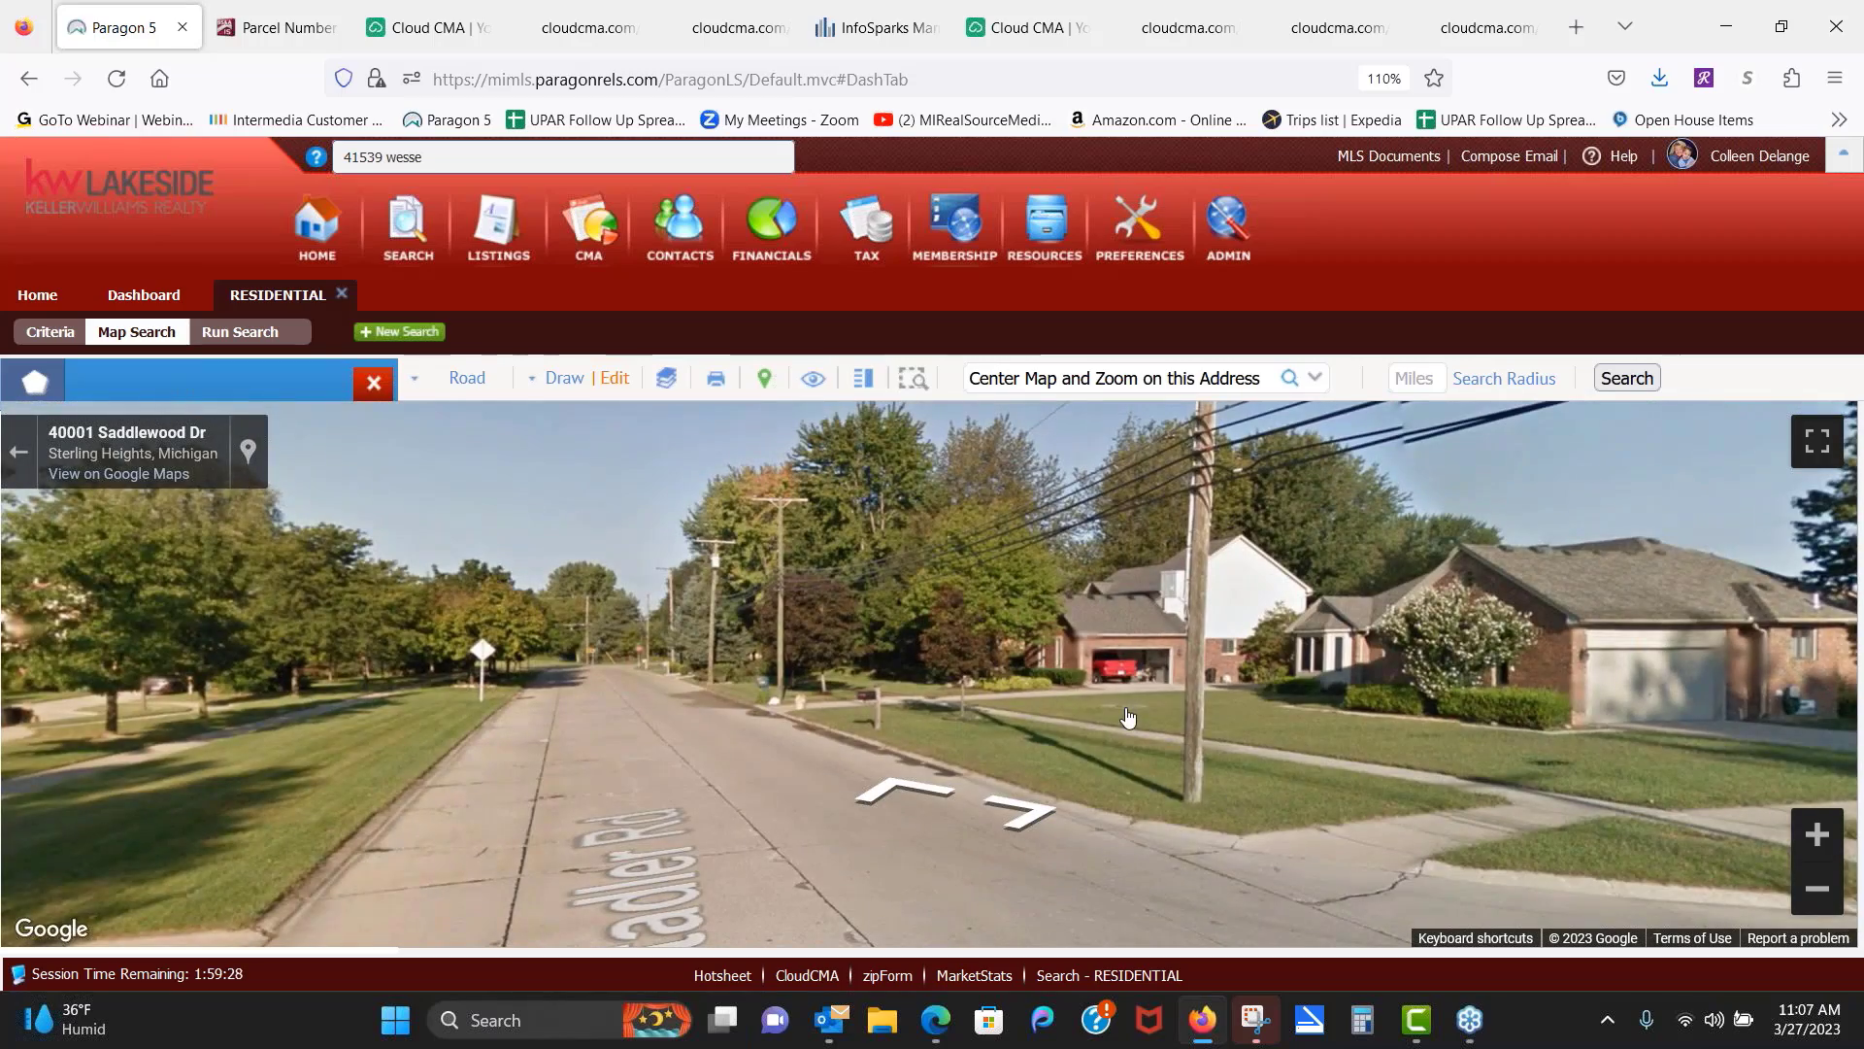
drag(1127, 717, 1329, 636)
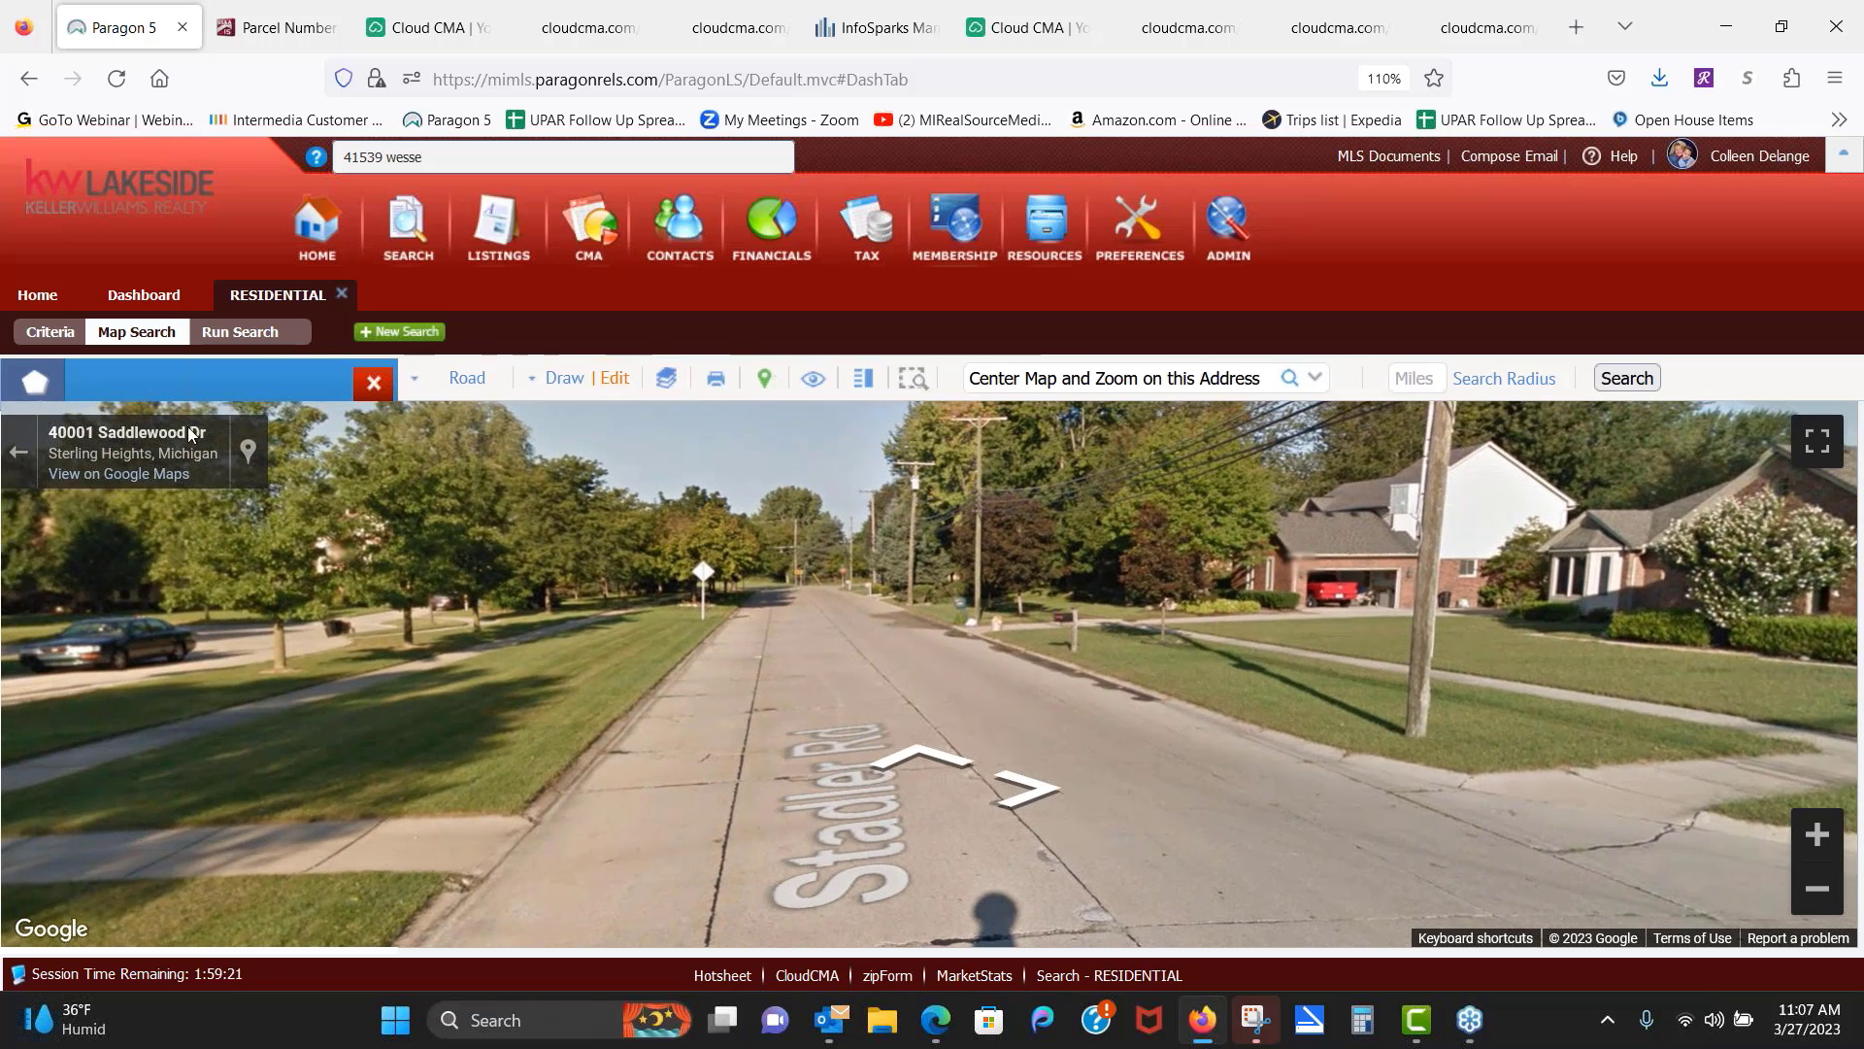
click(18, 460)
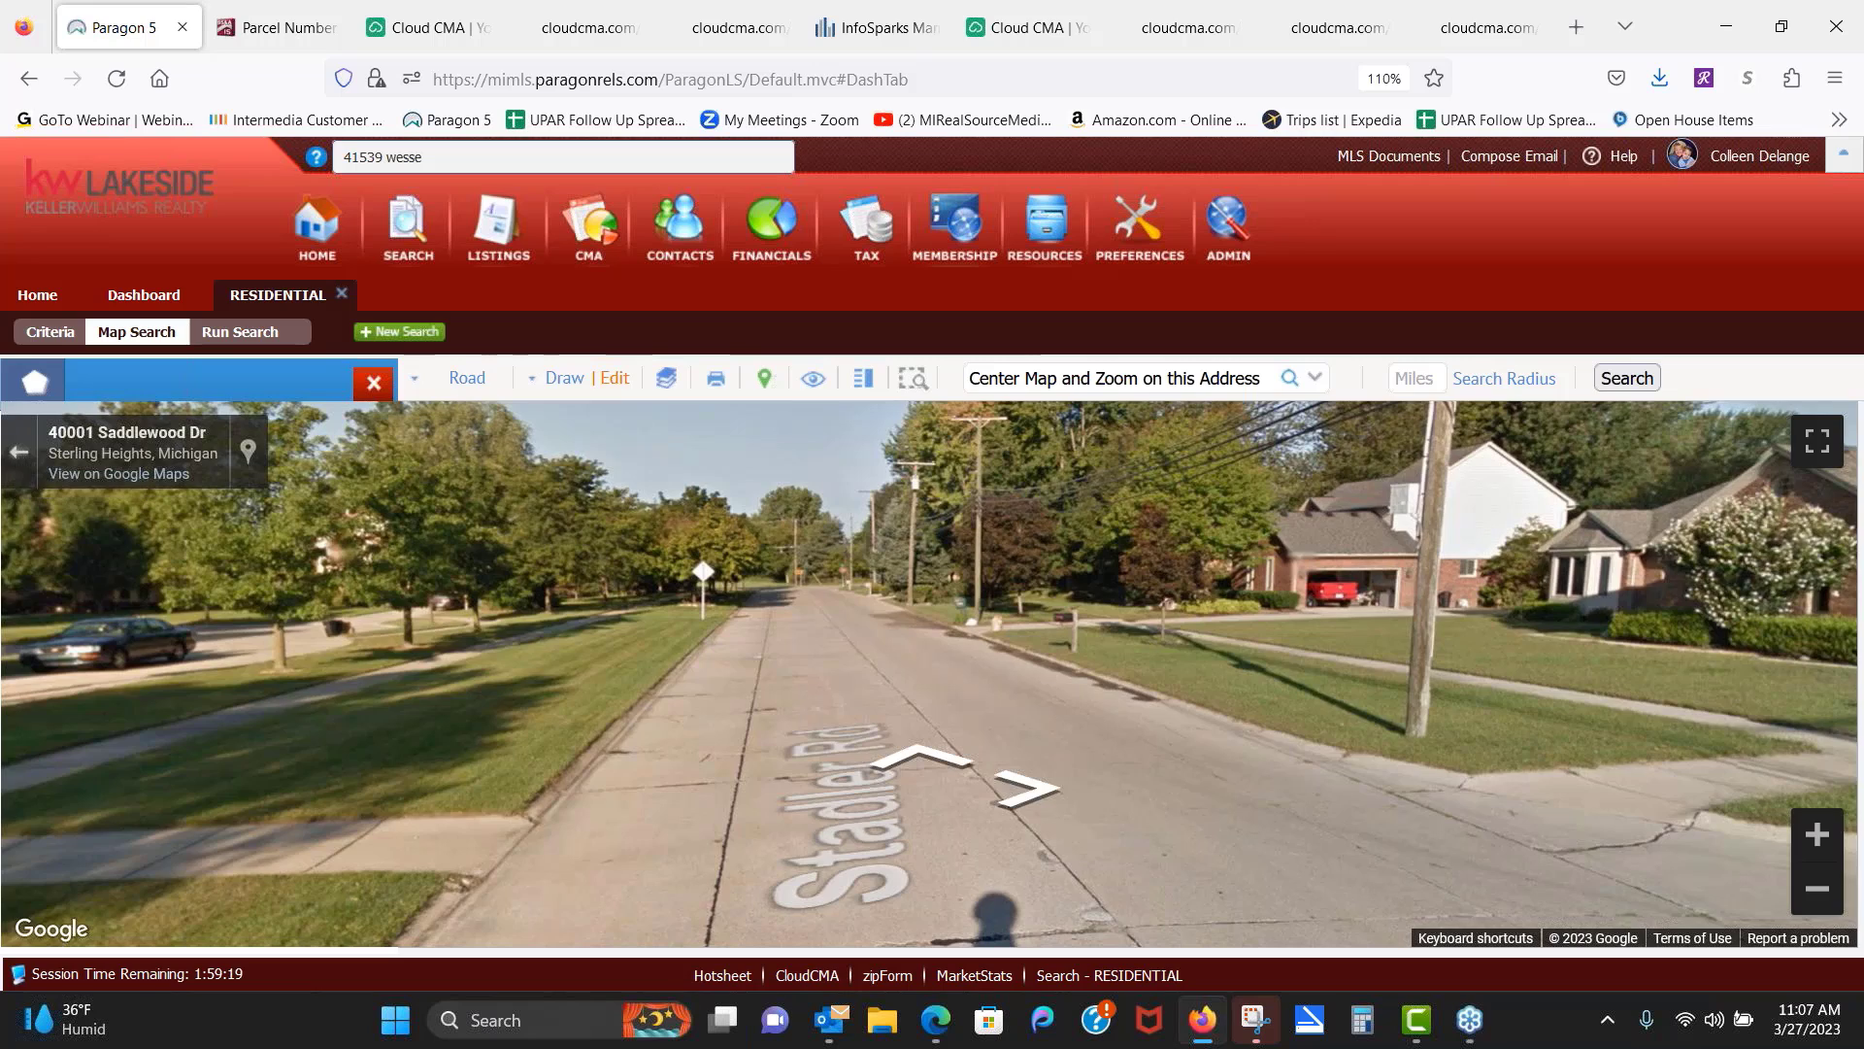
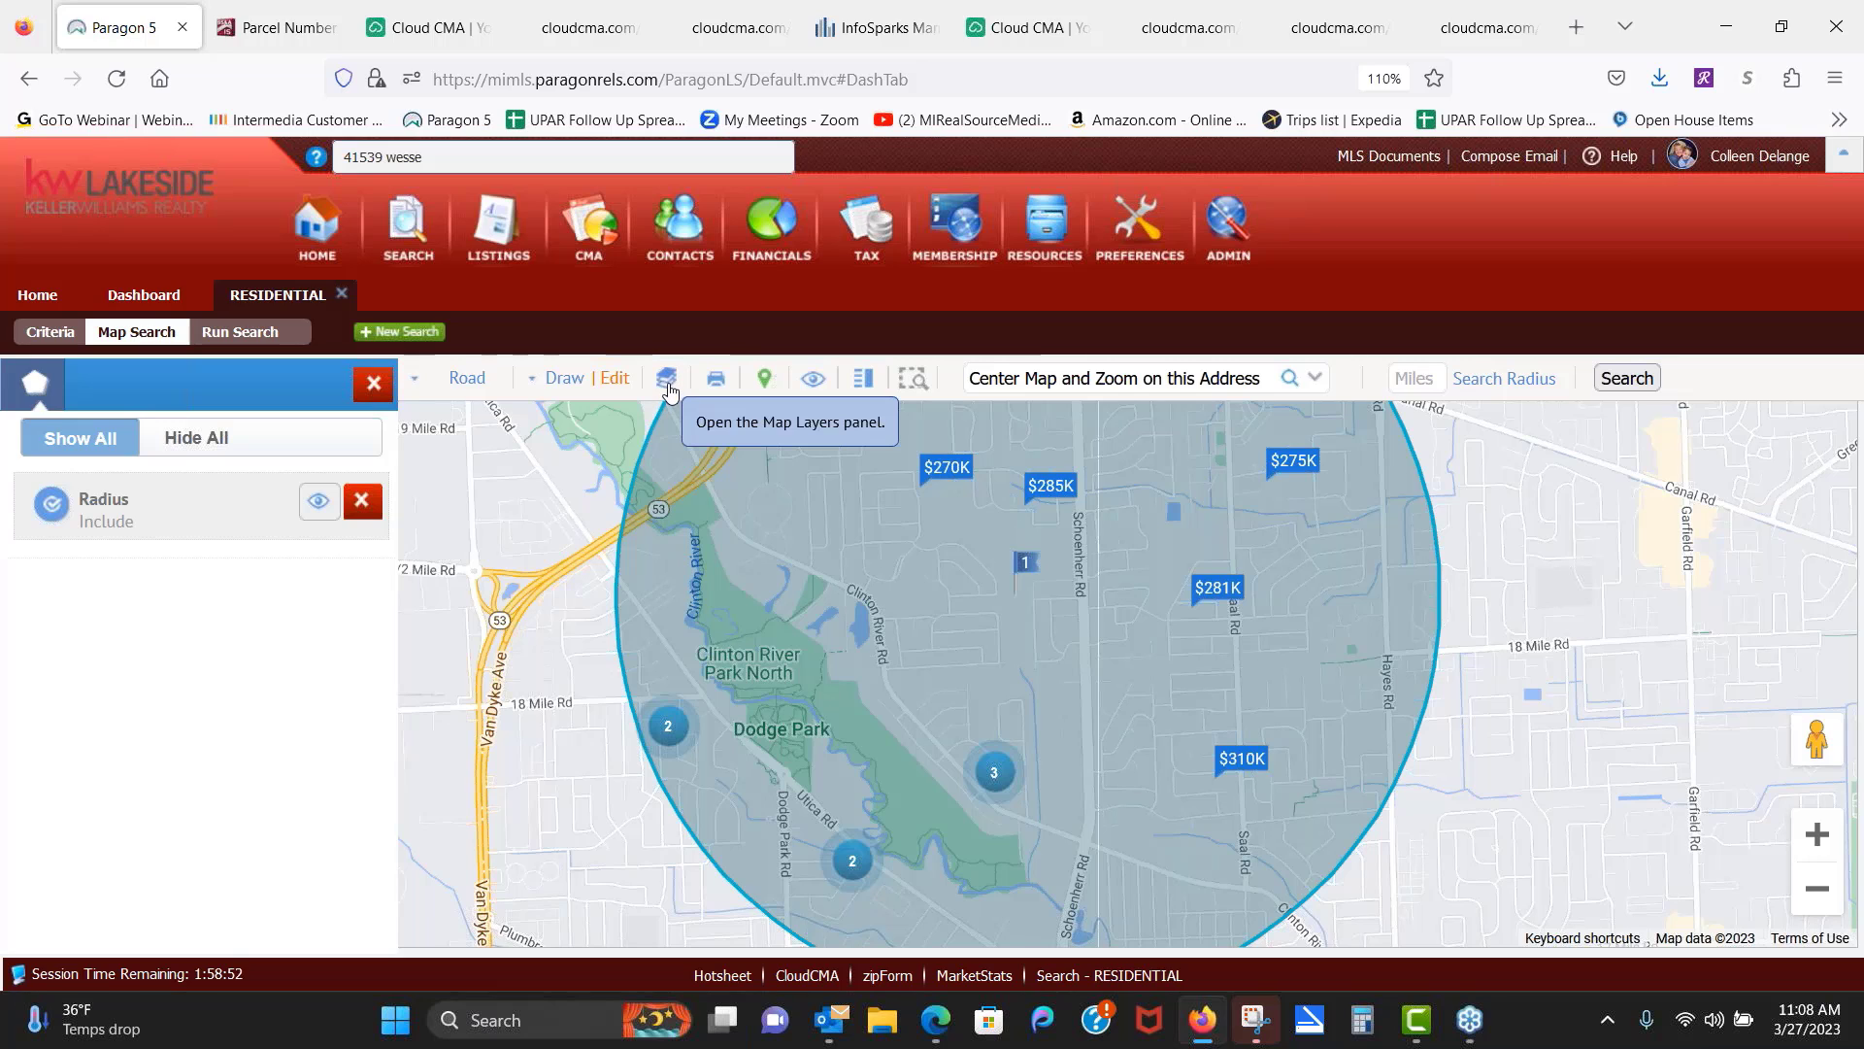
- Show the Flood Plain layer with labels, inspect the river's zones up close, then hide it and zoom out
click(667, 380)
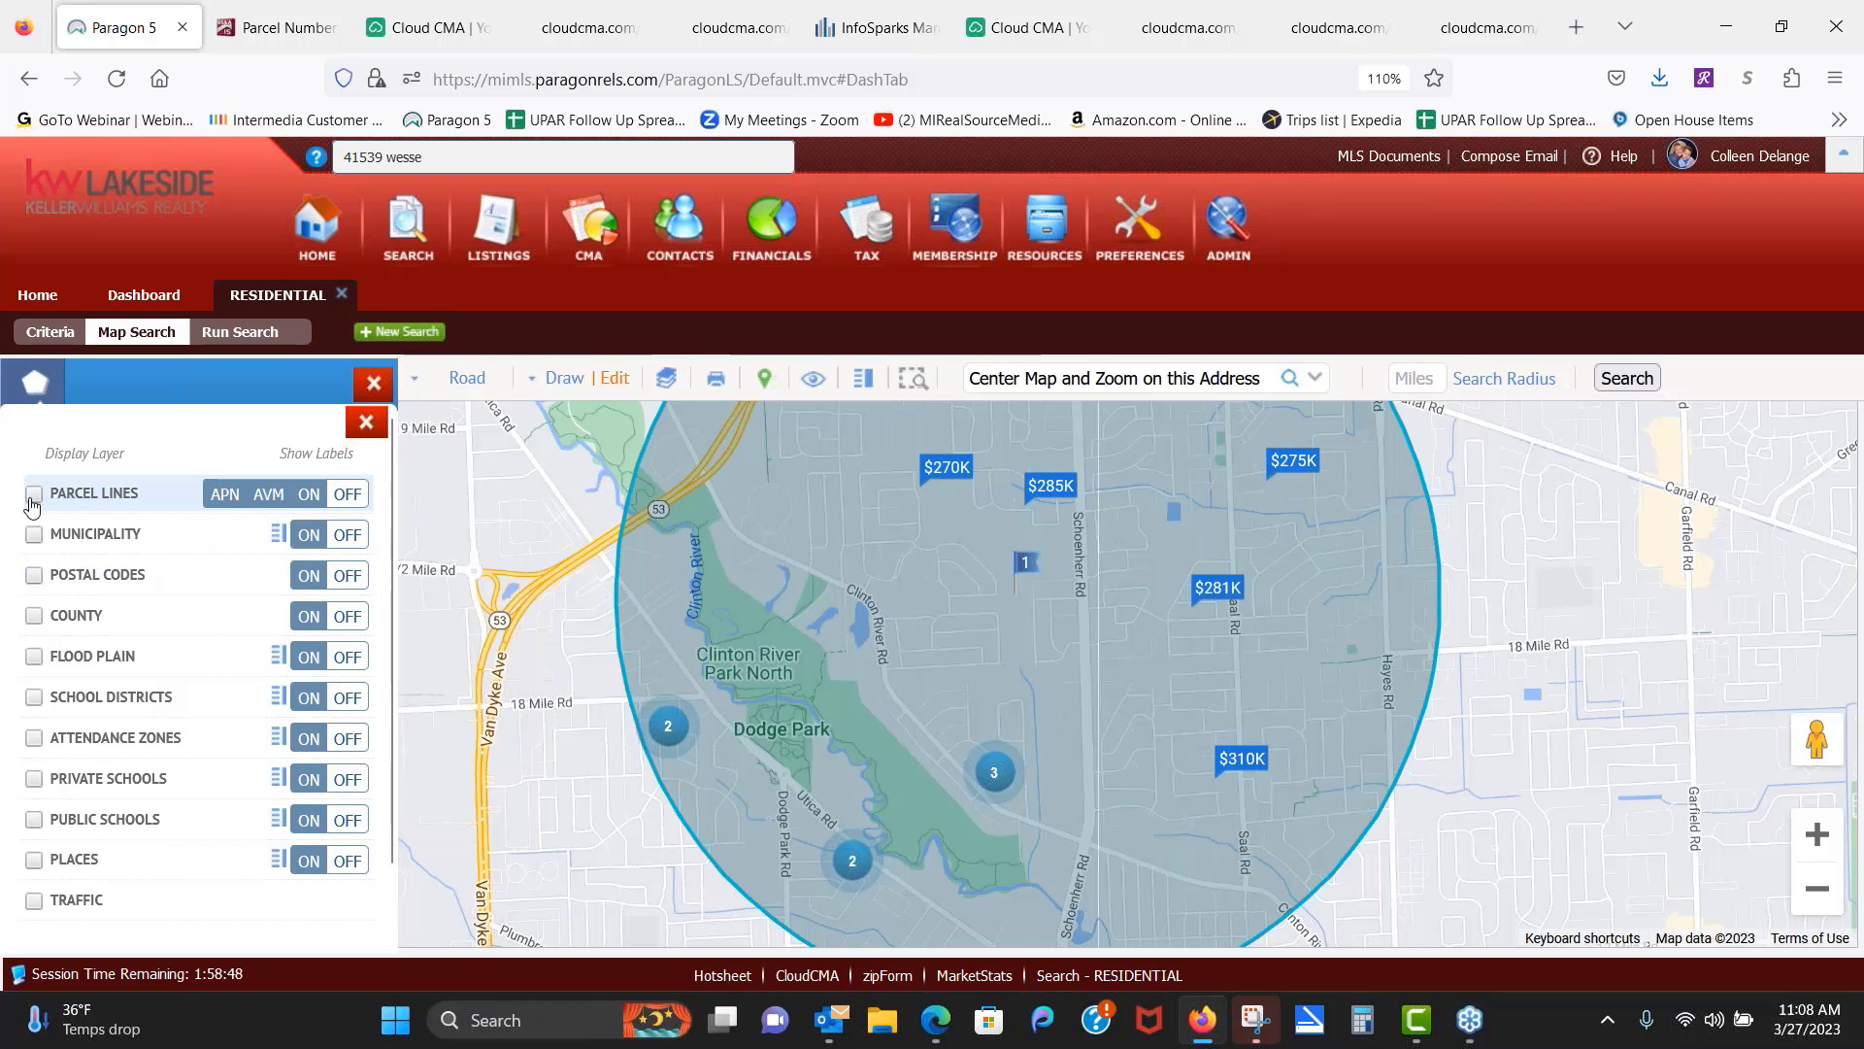
click(34, 656)
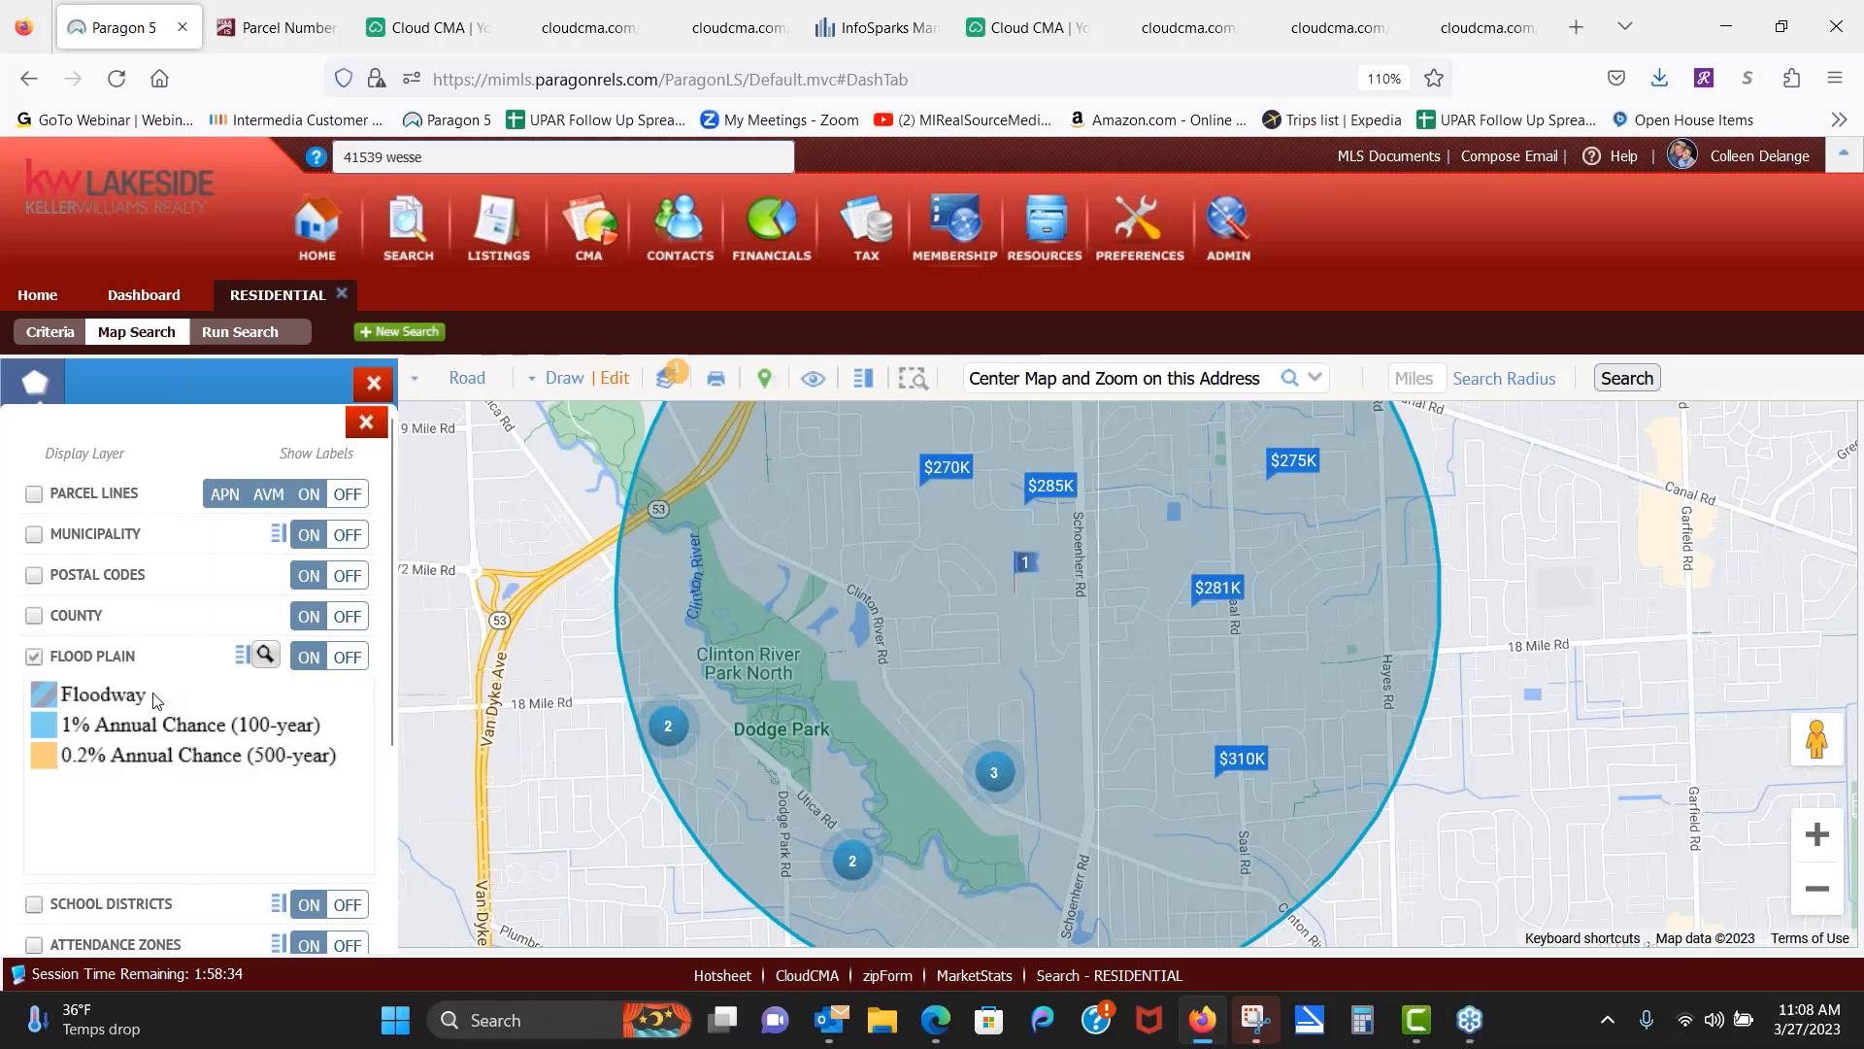
click(309, 656)
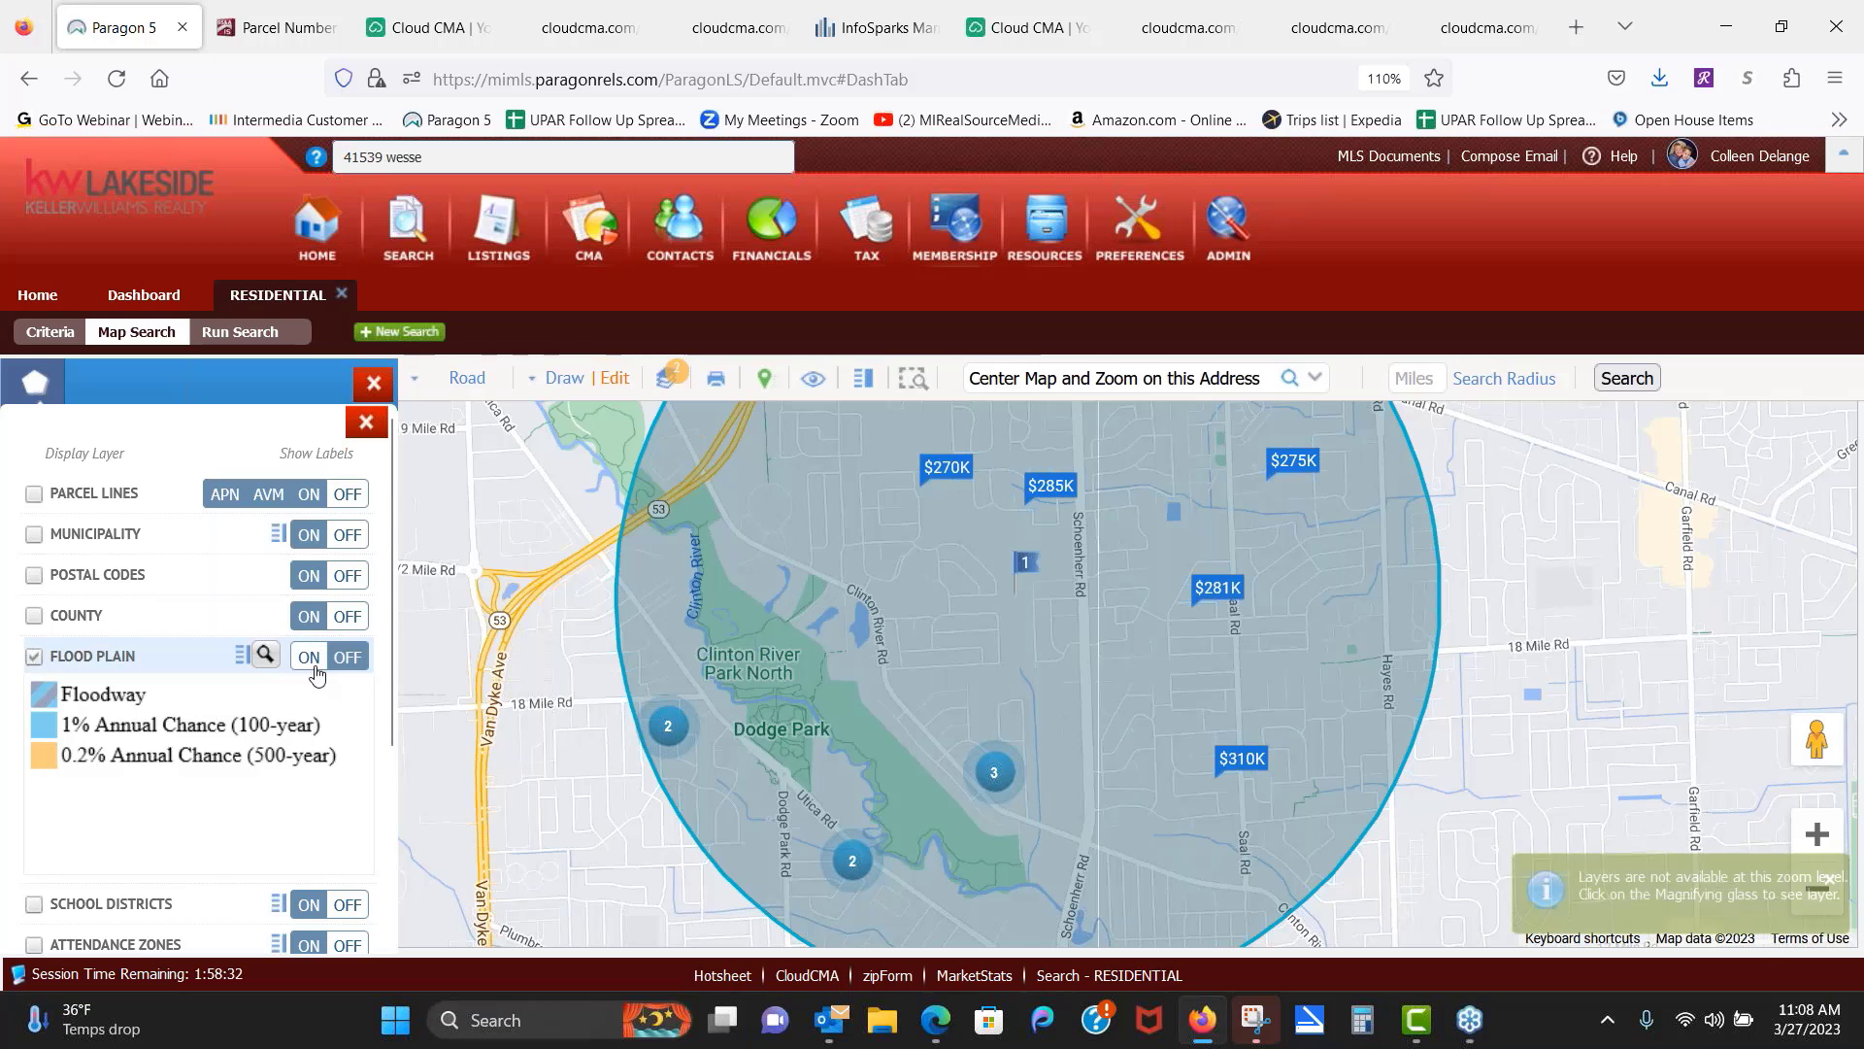
click(1816, 835)
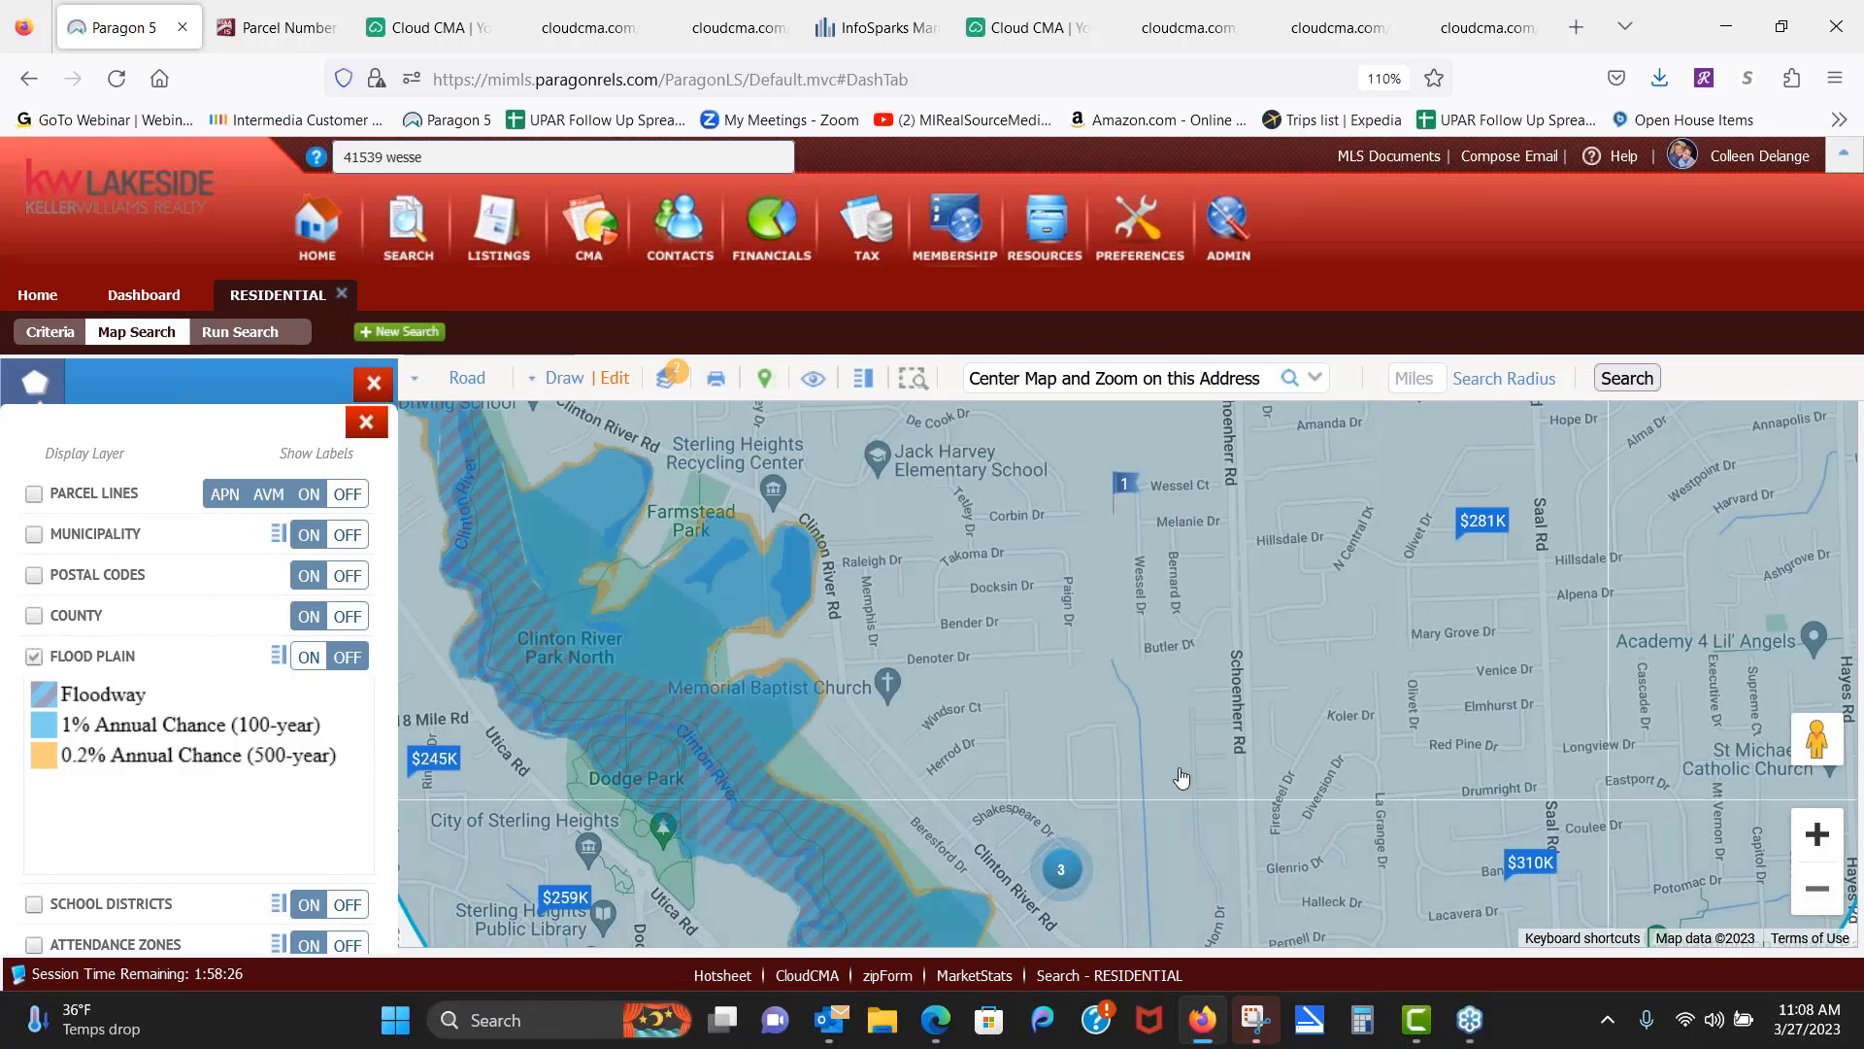
drag(1019, 702, 1216, 646)
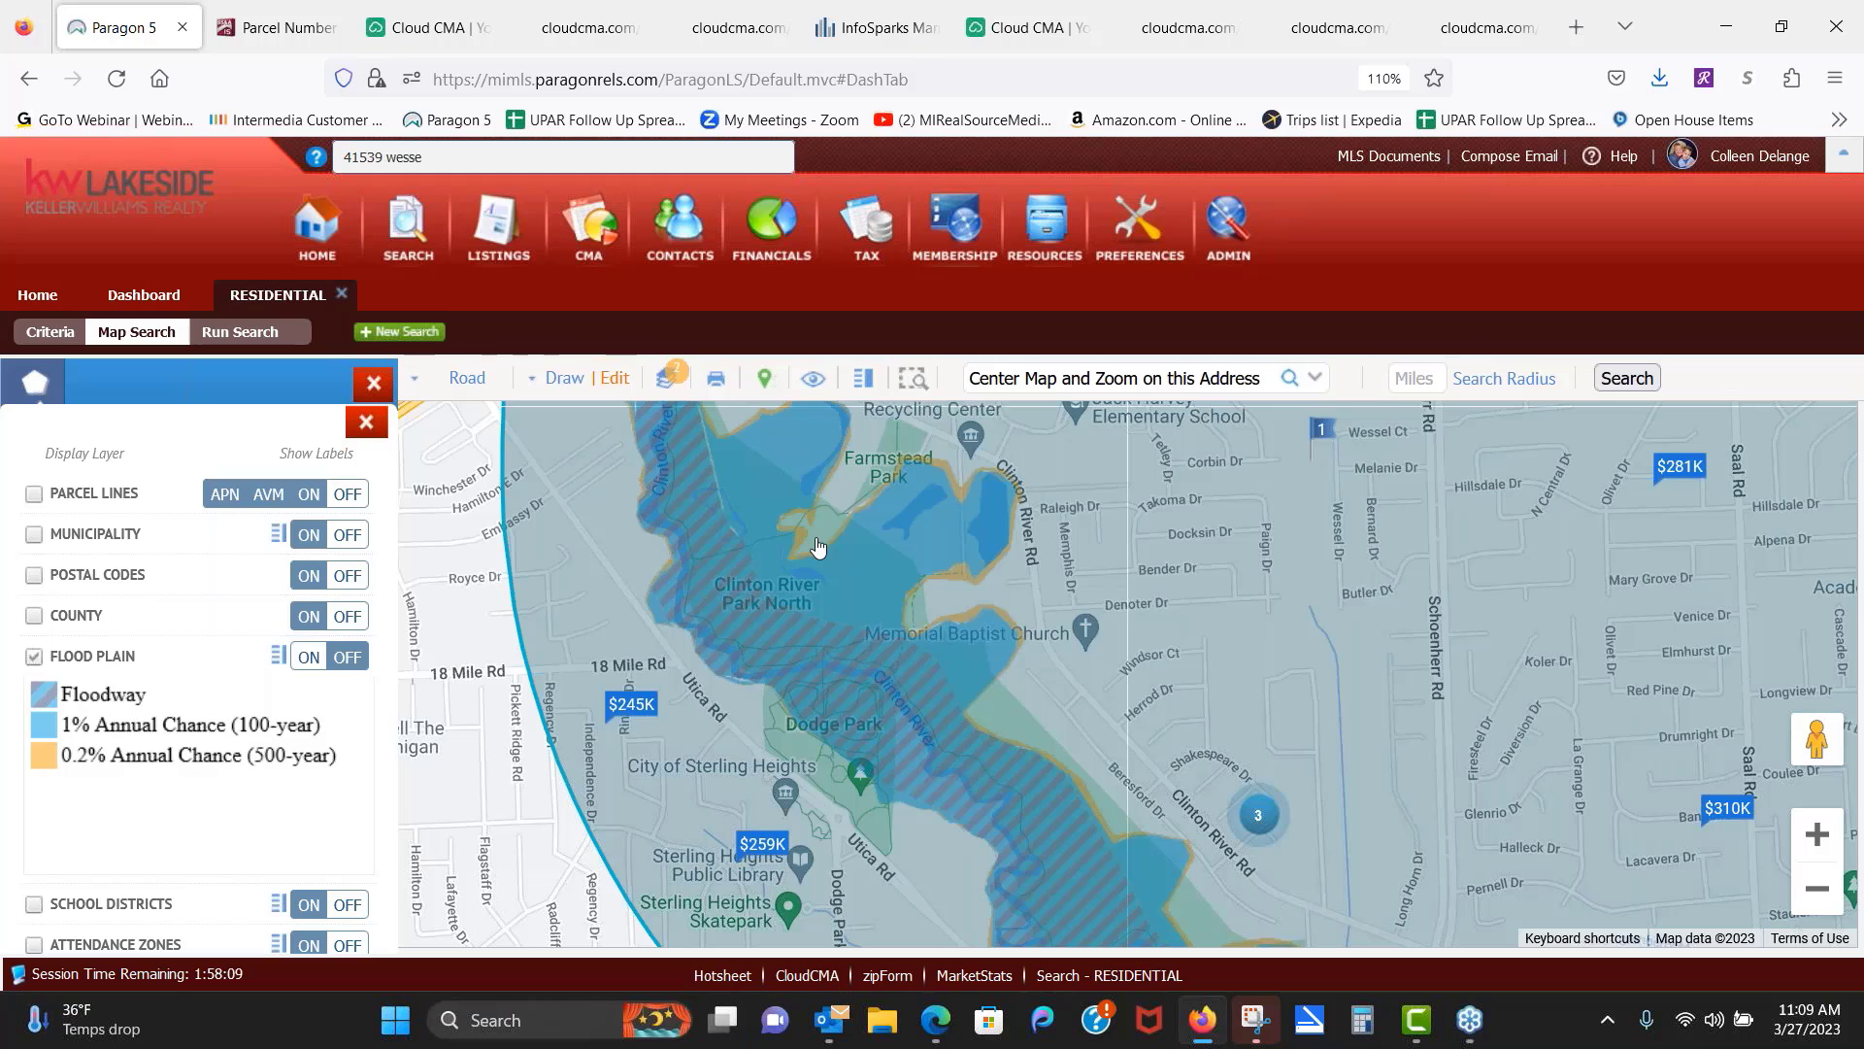
click(33, 657)
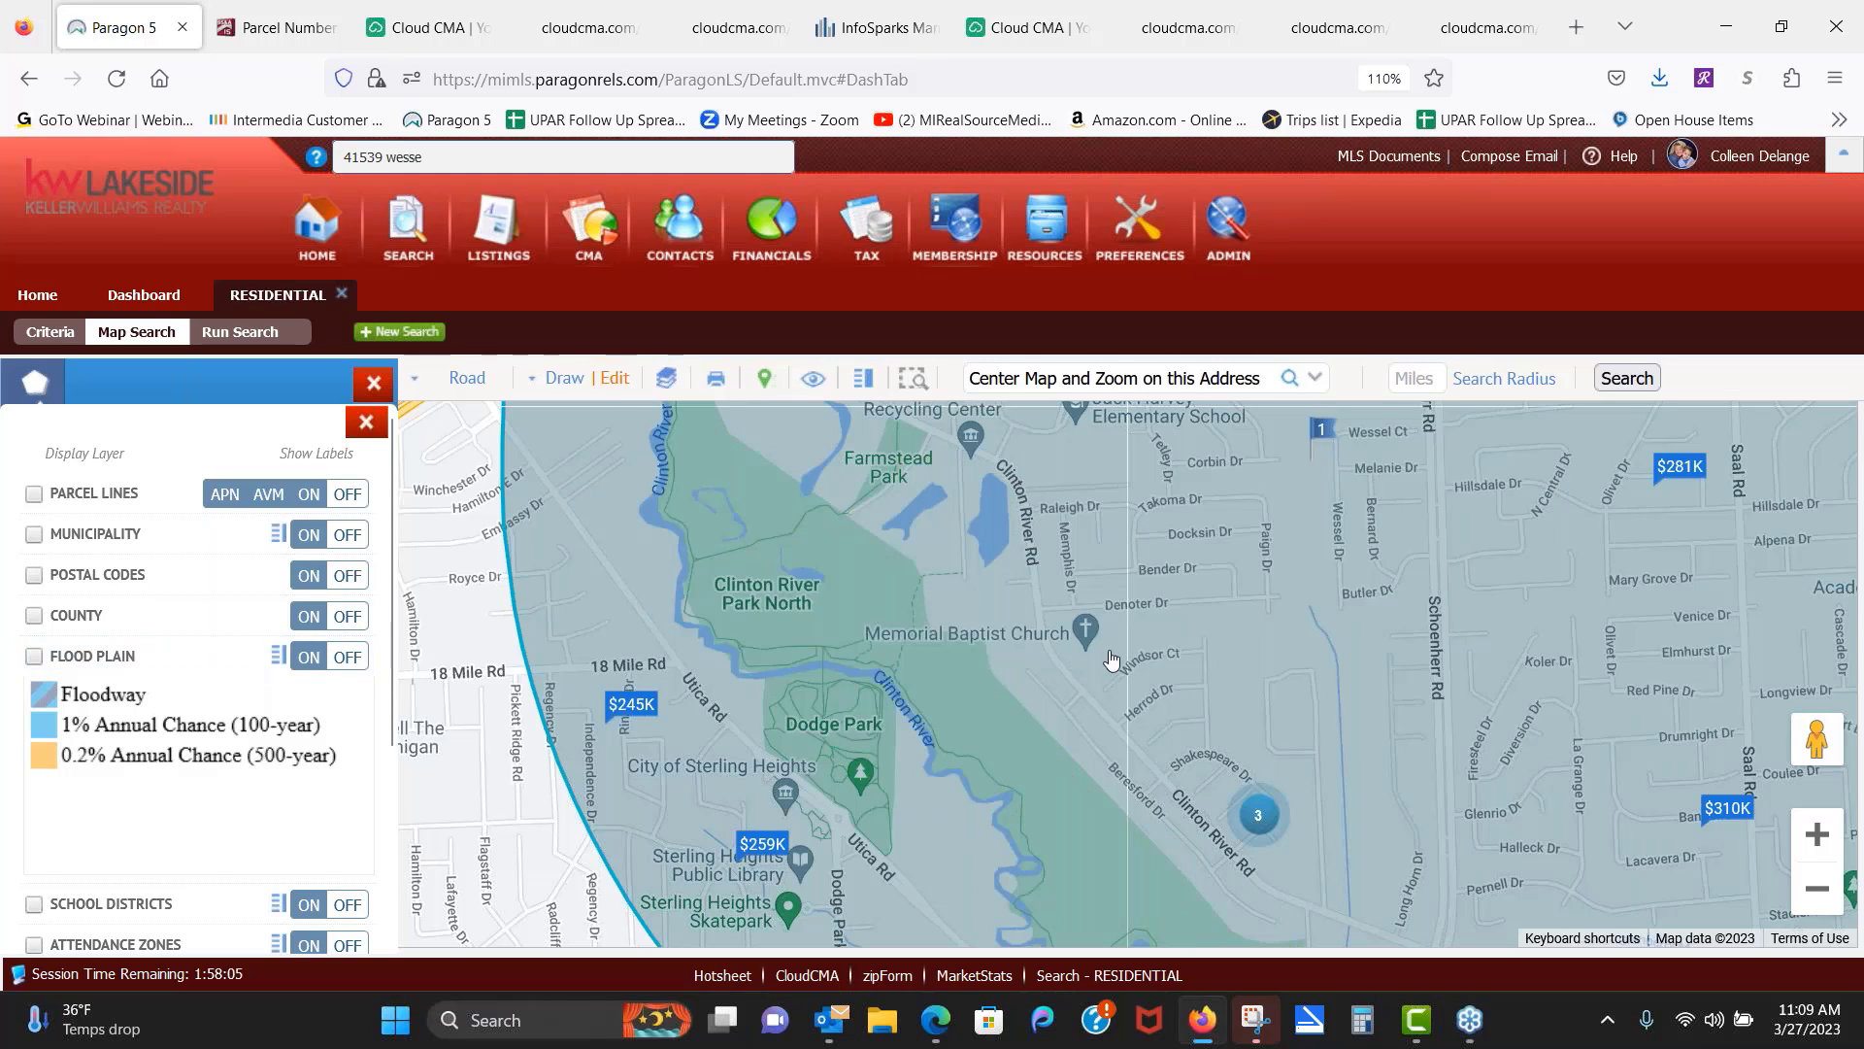
click(1817, 889)
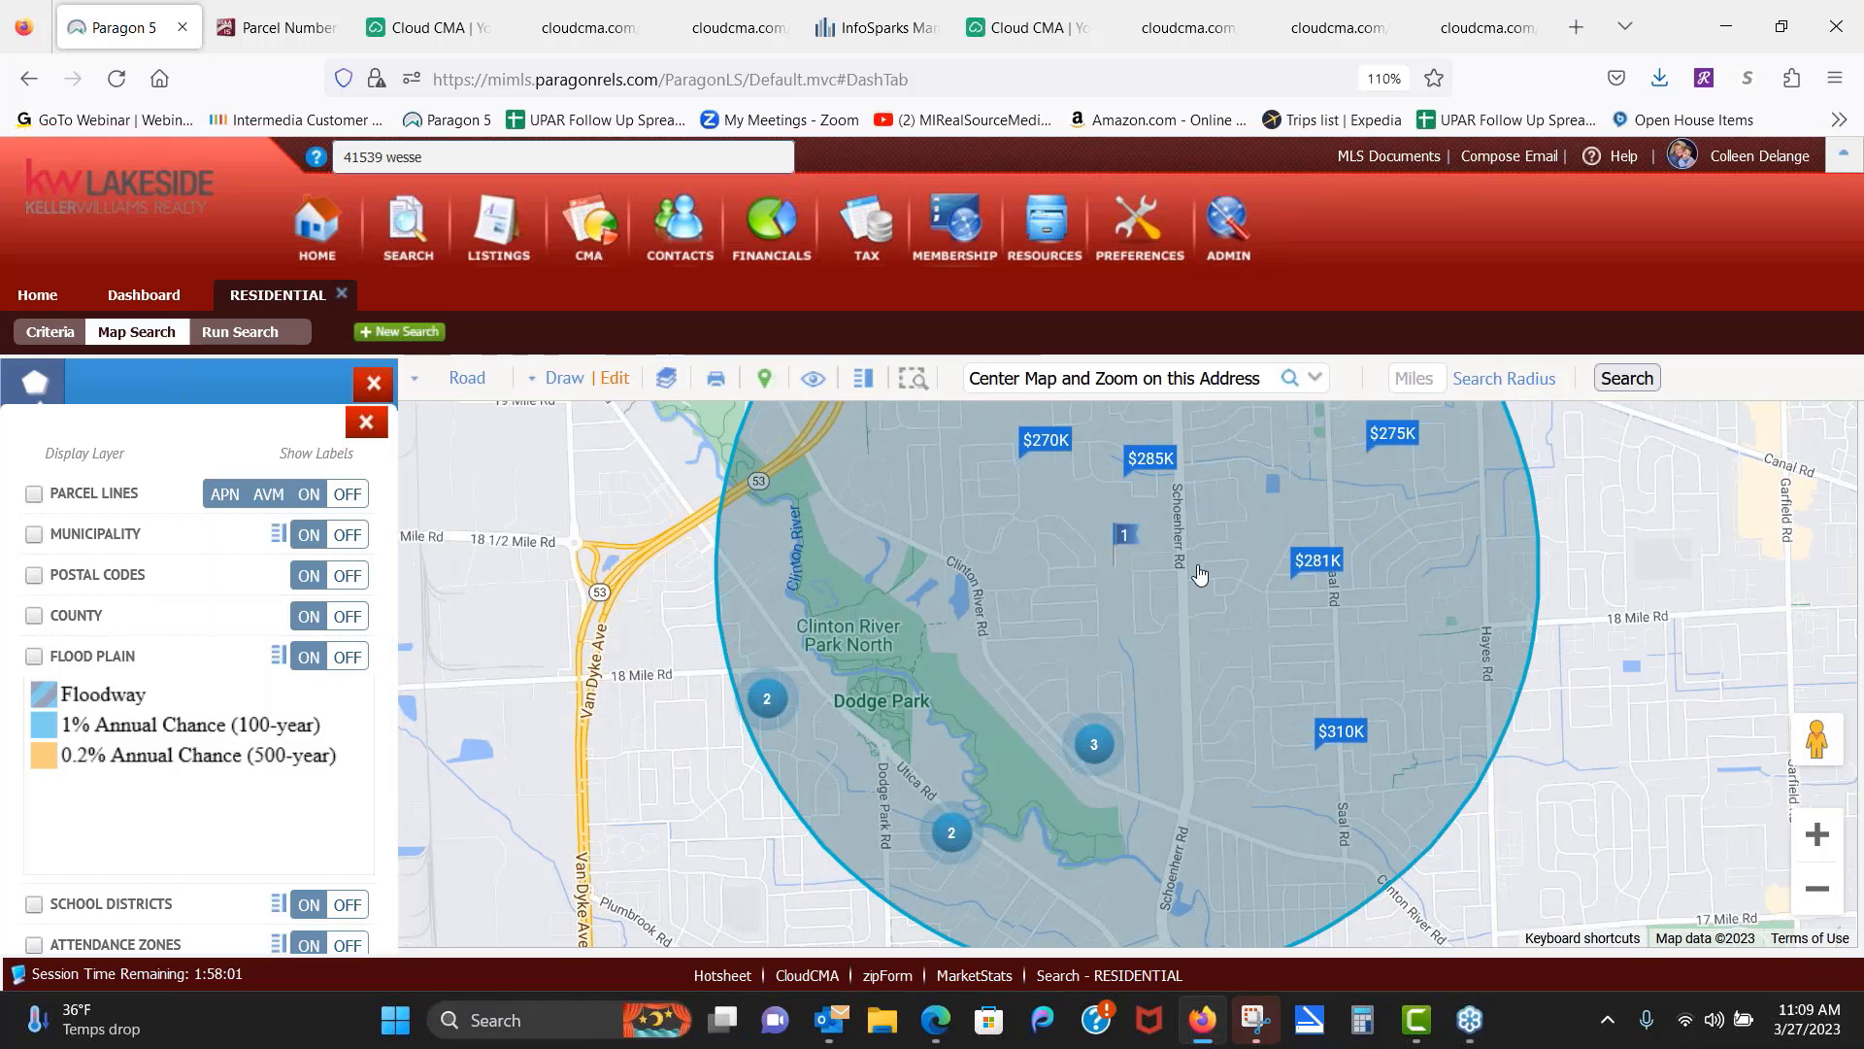
- Recentre on the search circle, turn on Parcel Lines and zoom in two levels
drag(1055, 640, 898, 796)
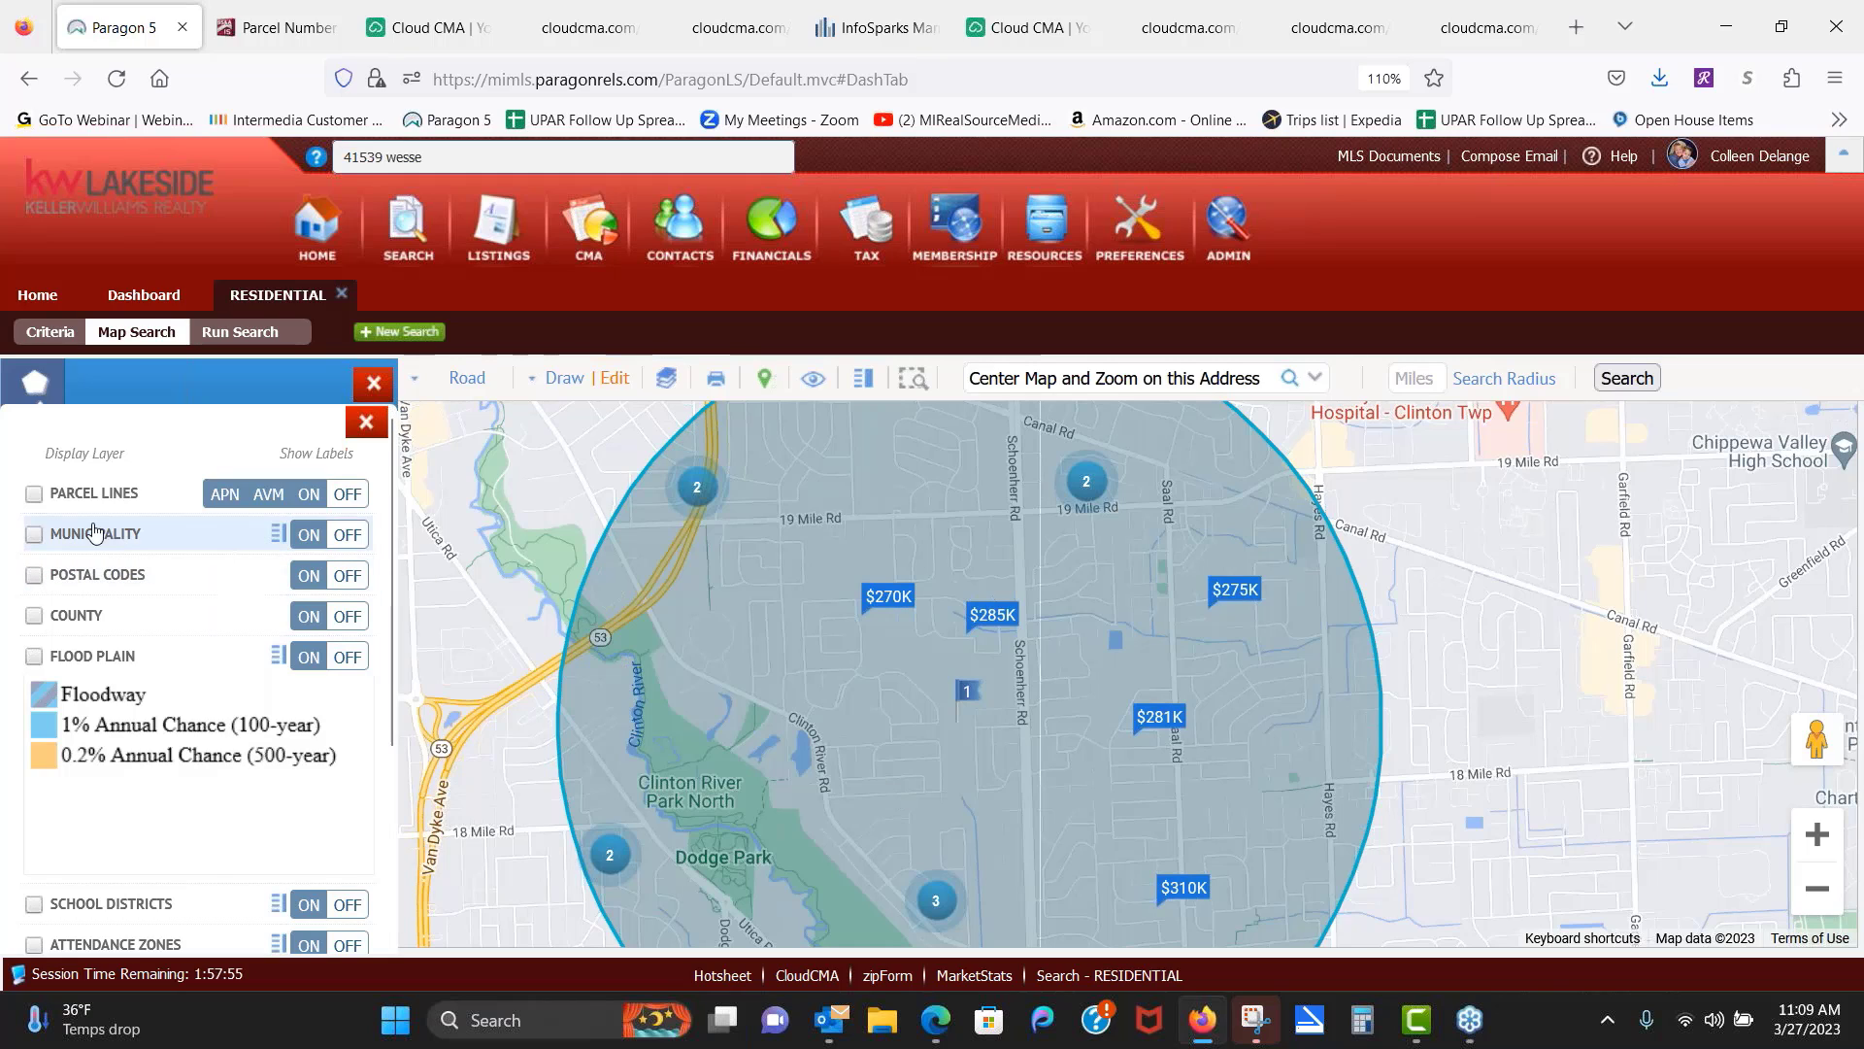
click(35, 494)
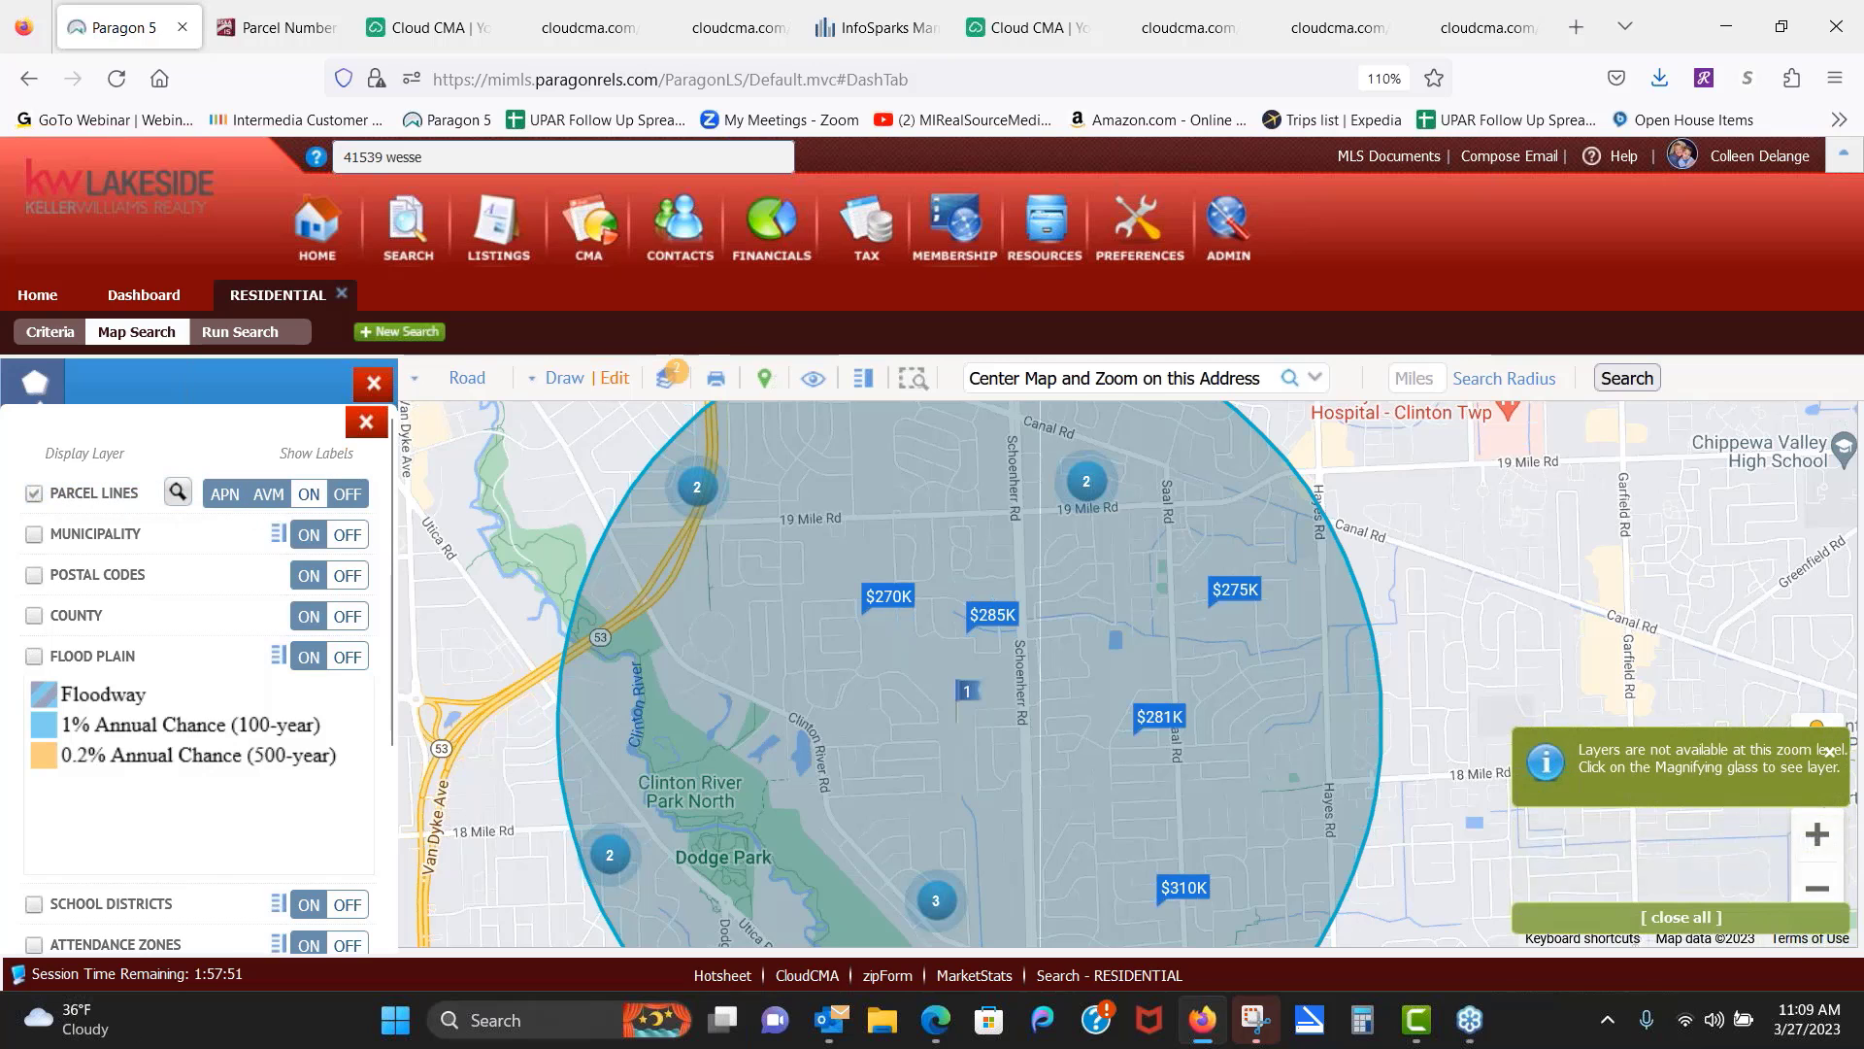
click(1817, 835)
click(1817, 835)
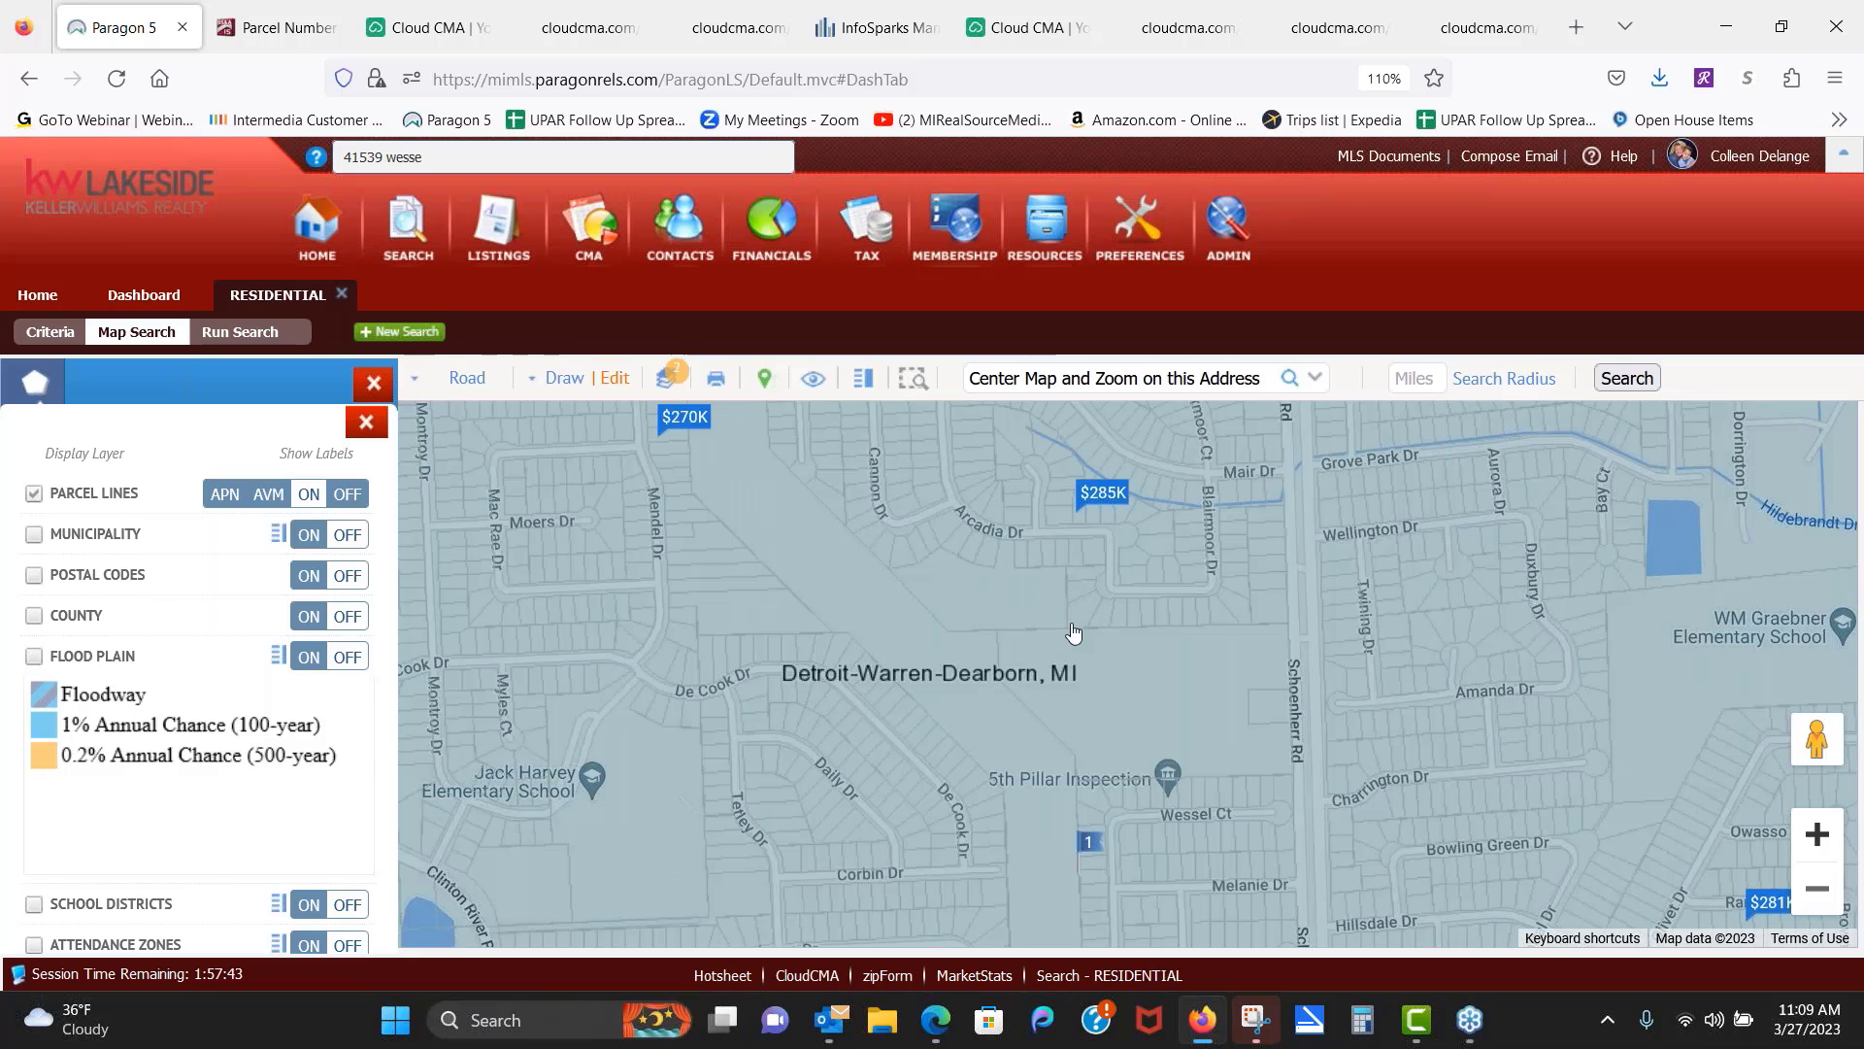
- Open the Wessel Dr lot beside the marker to see its area and perimeter, then close the details
drag(1162, 700, 1130, 573)
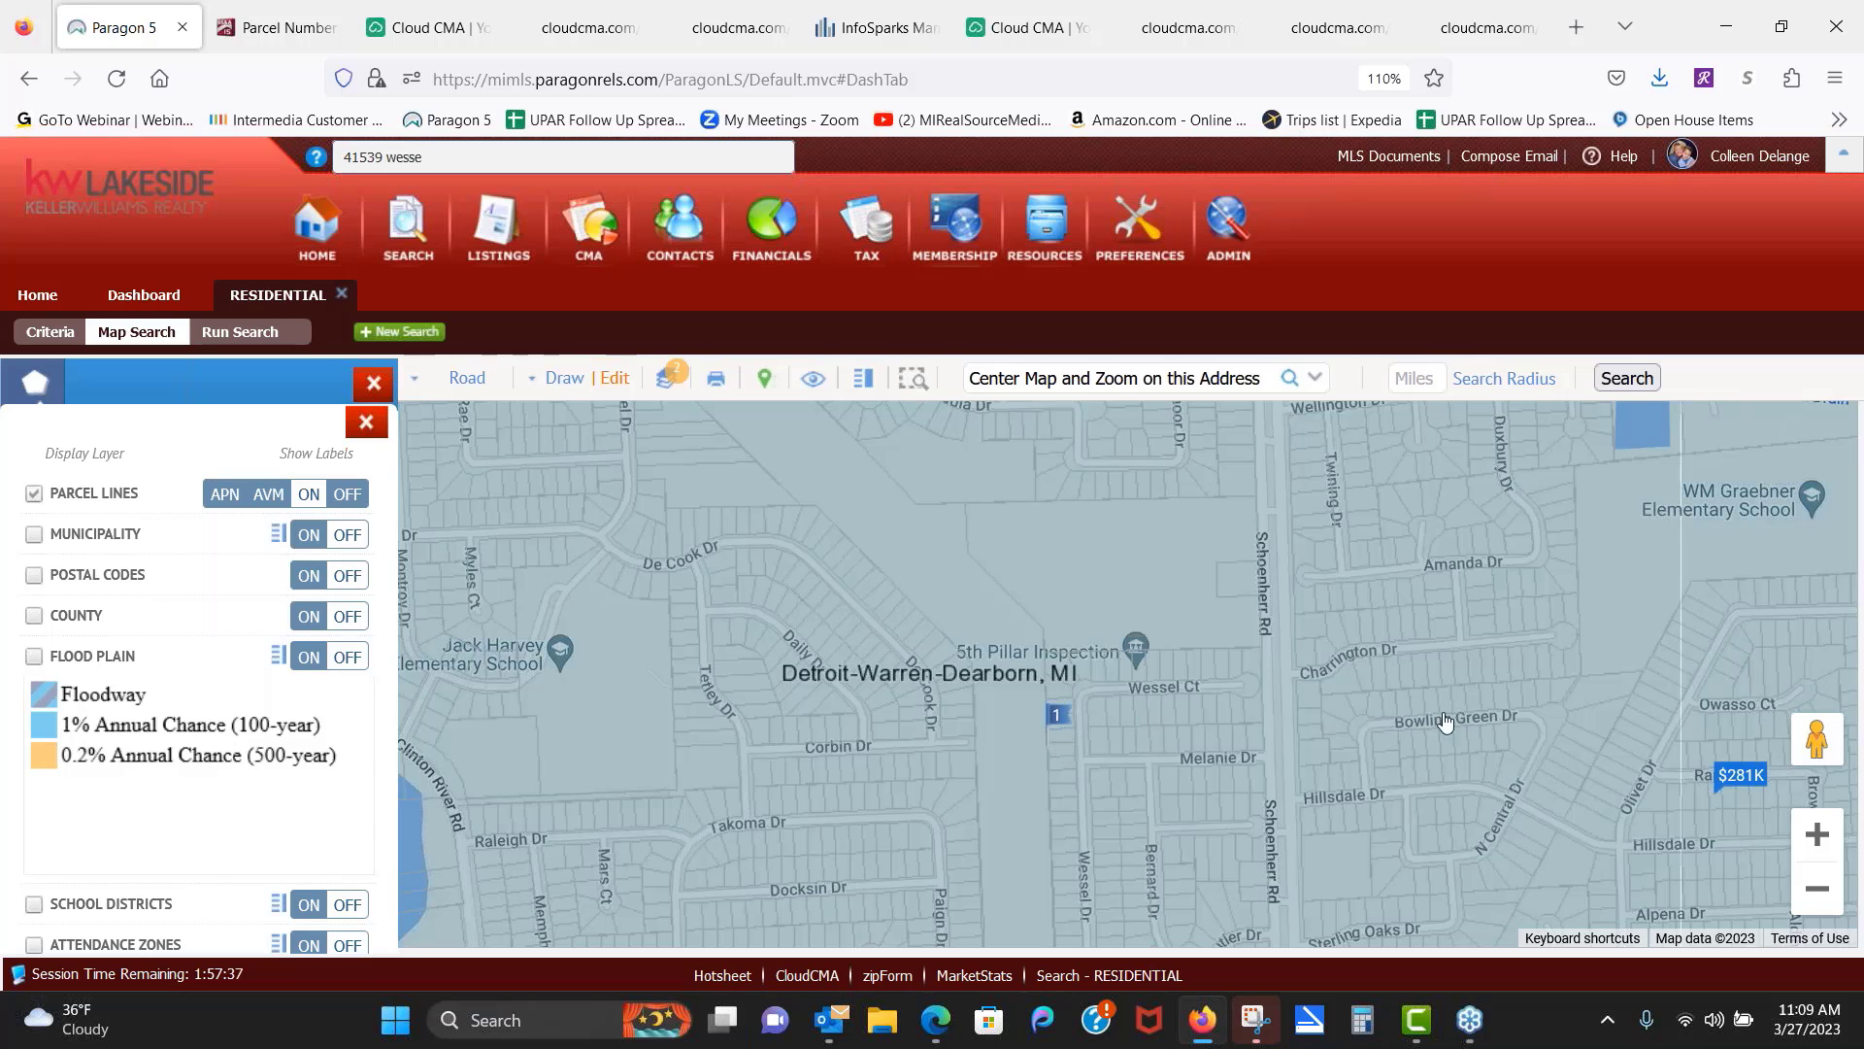
click(1817, 837)
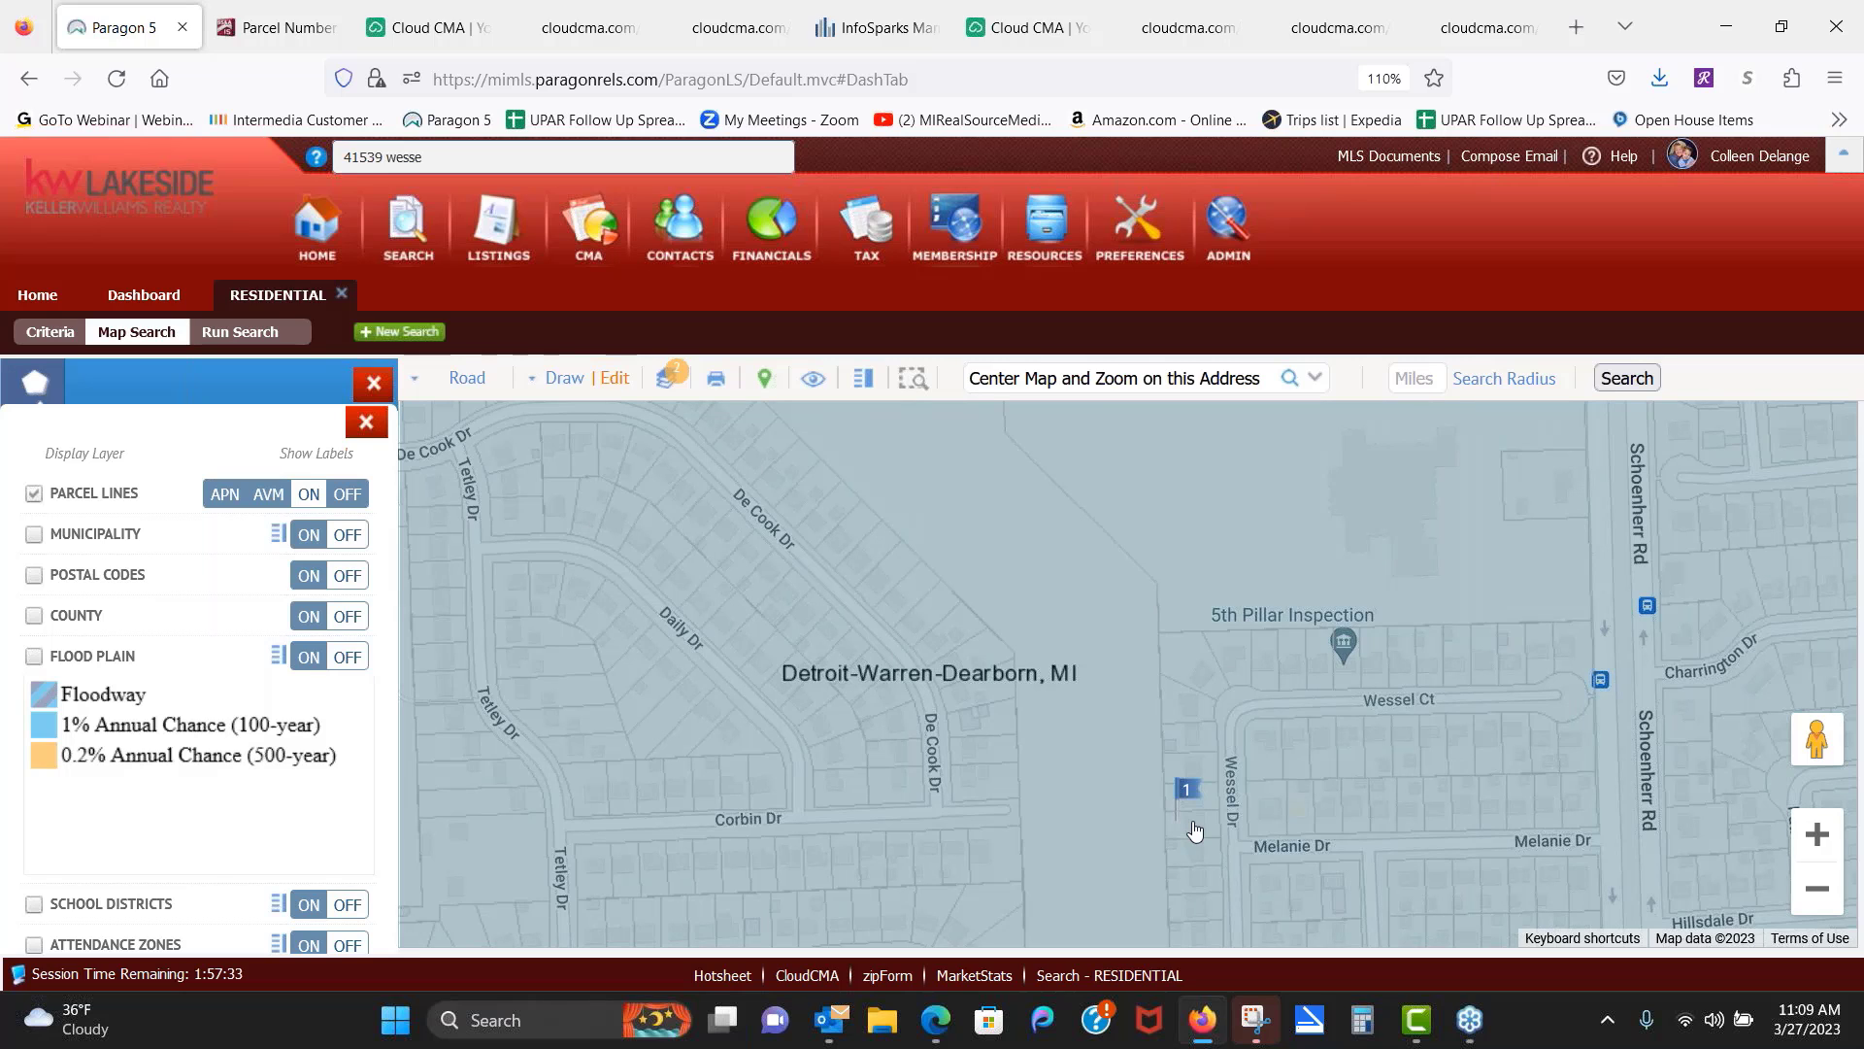
mouse_move(1181, 828)
mouse_down()
mouse_move(1049, 715)
mouse_move(862, 676)
mouse_up()
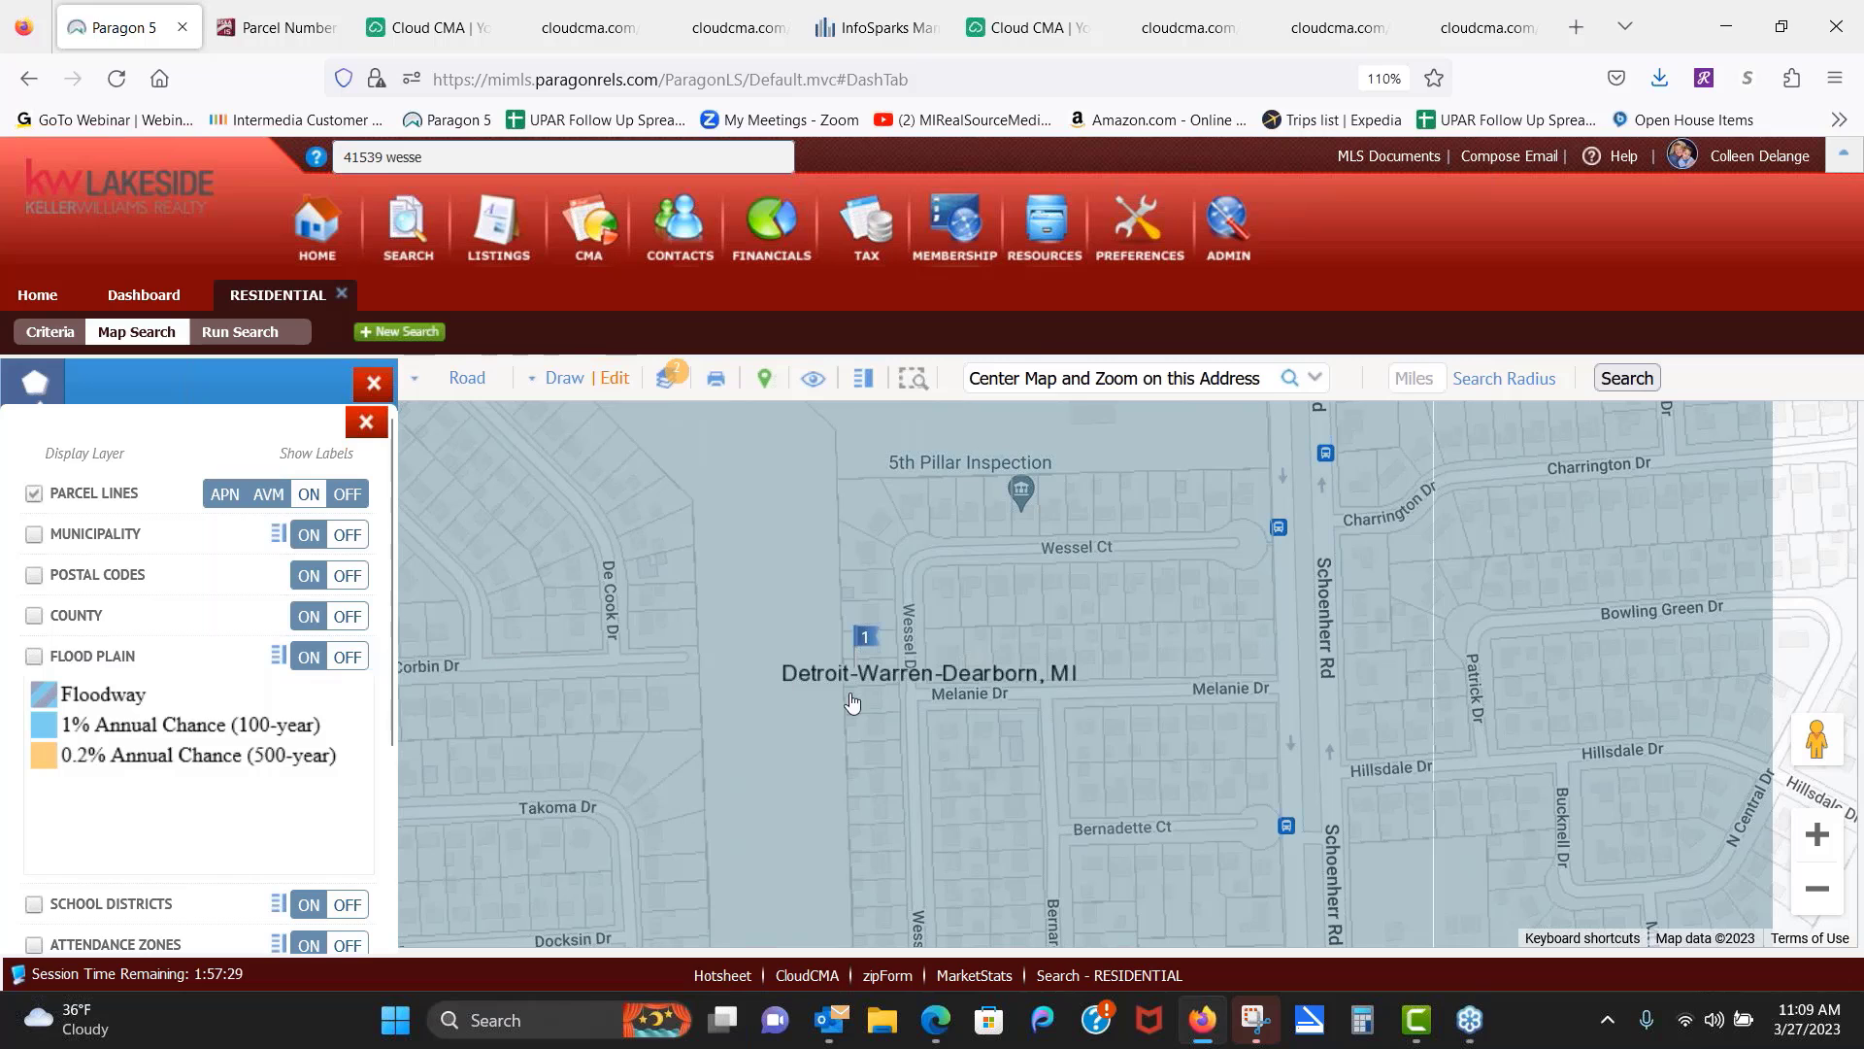
click(879, 711)
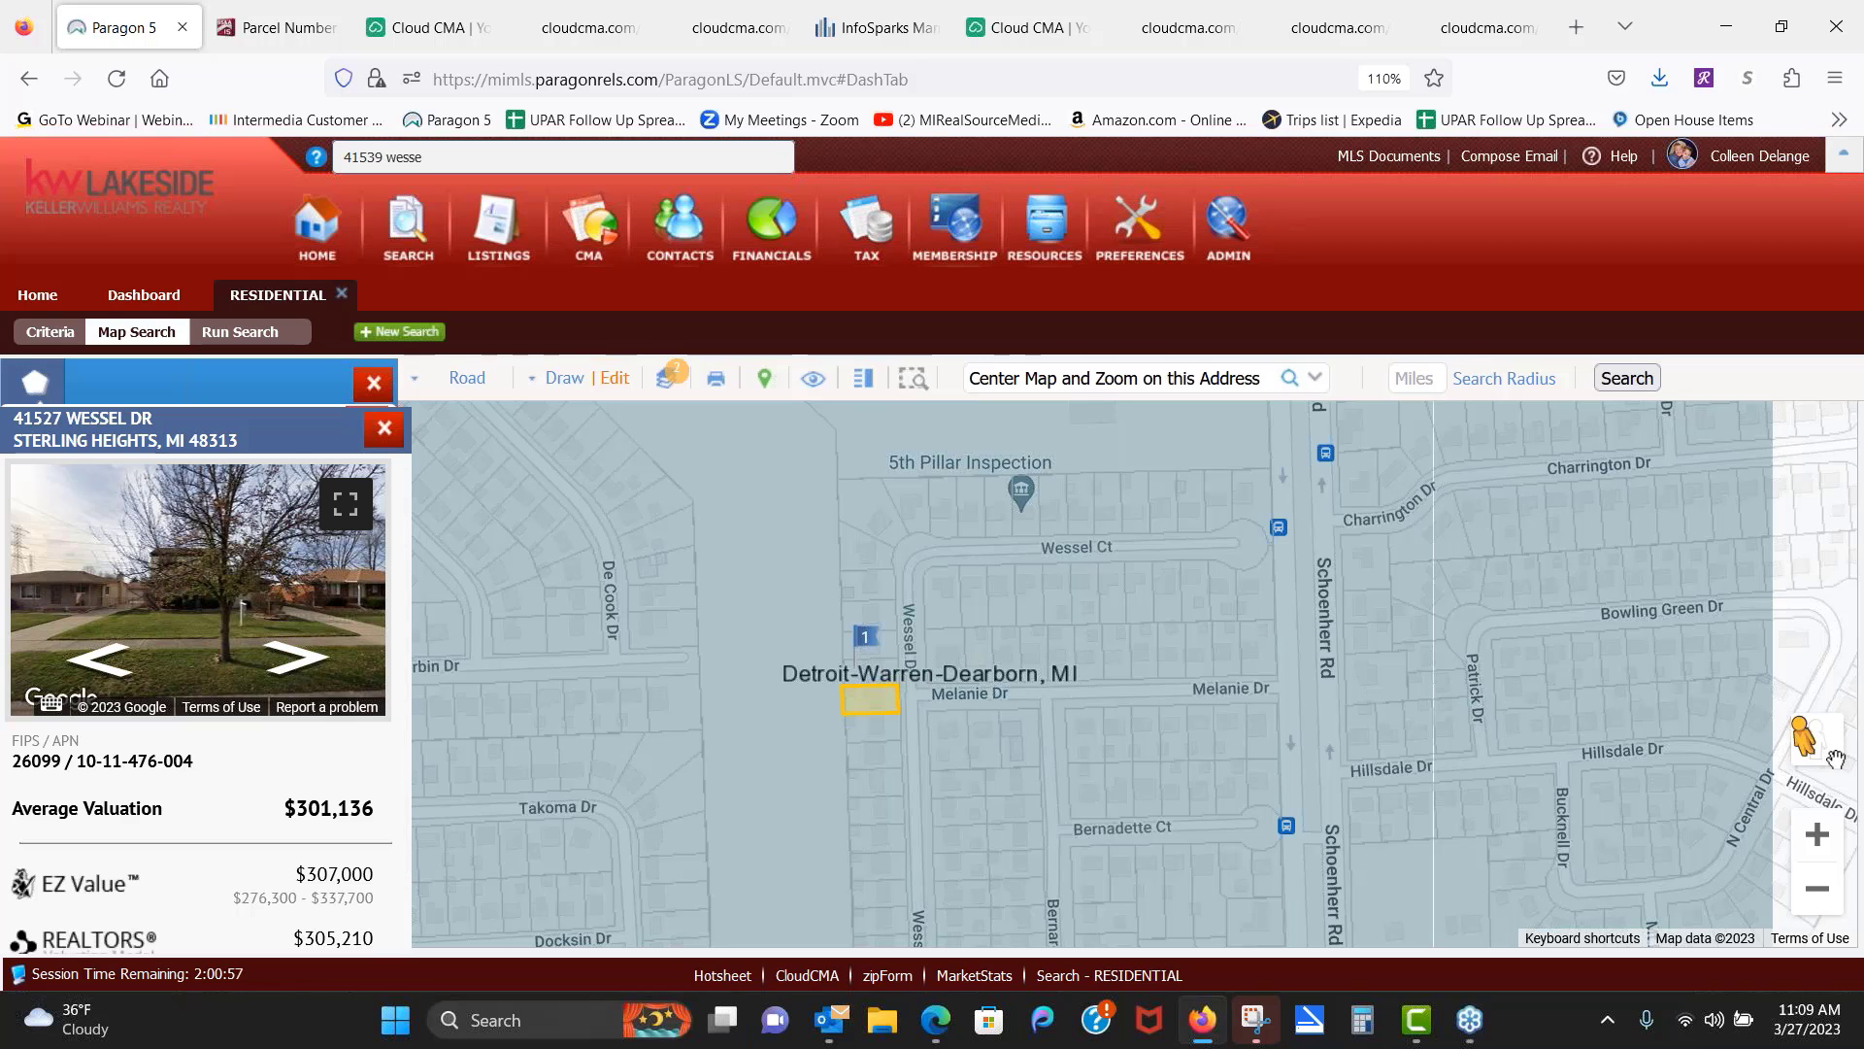
click(1816, 833)
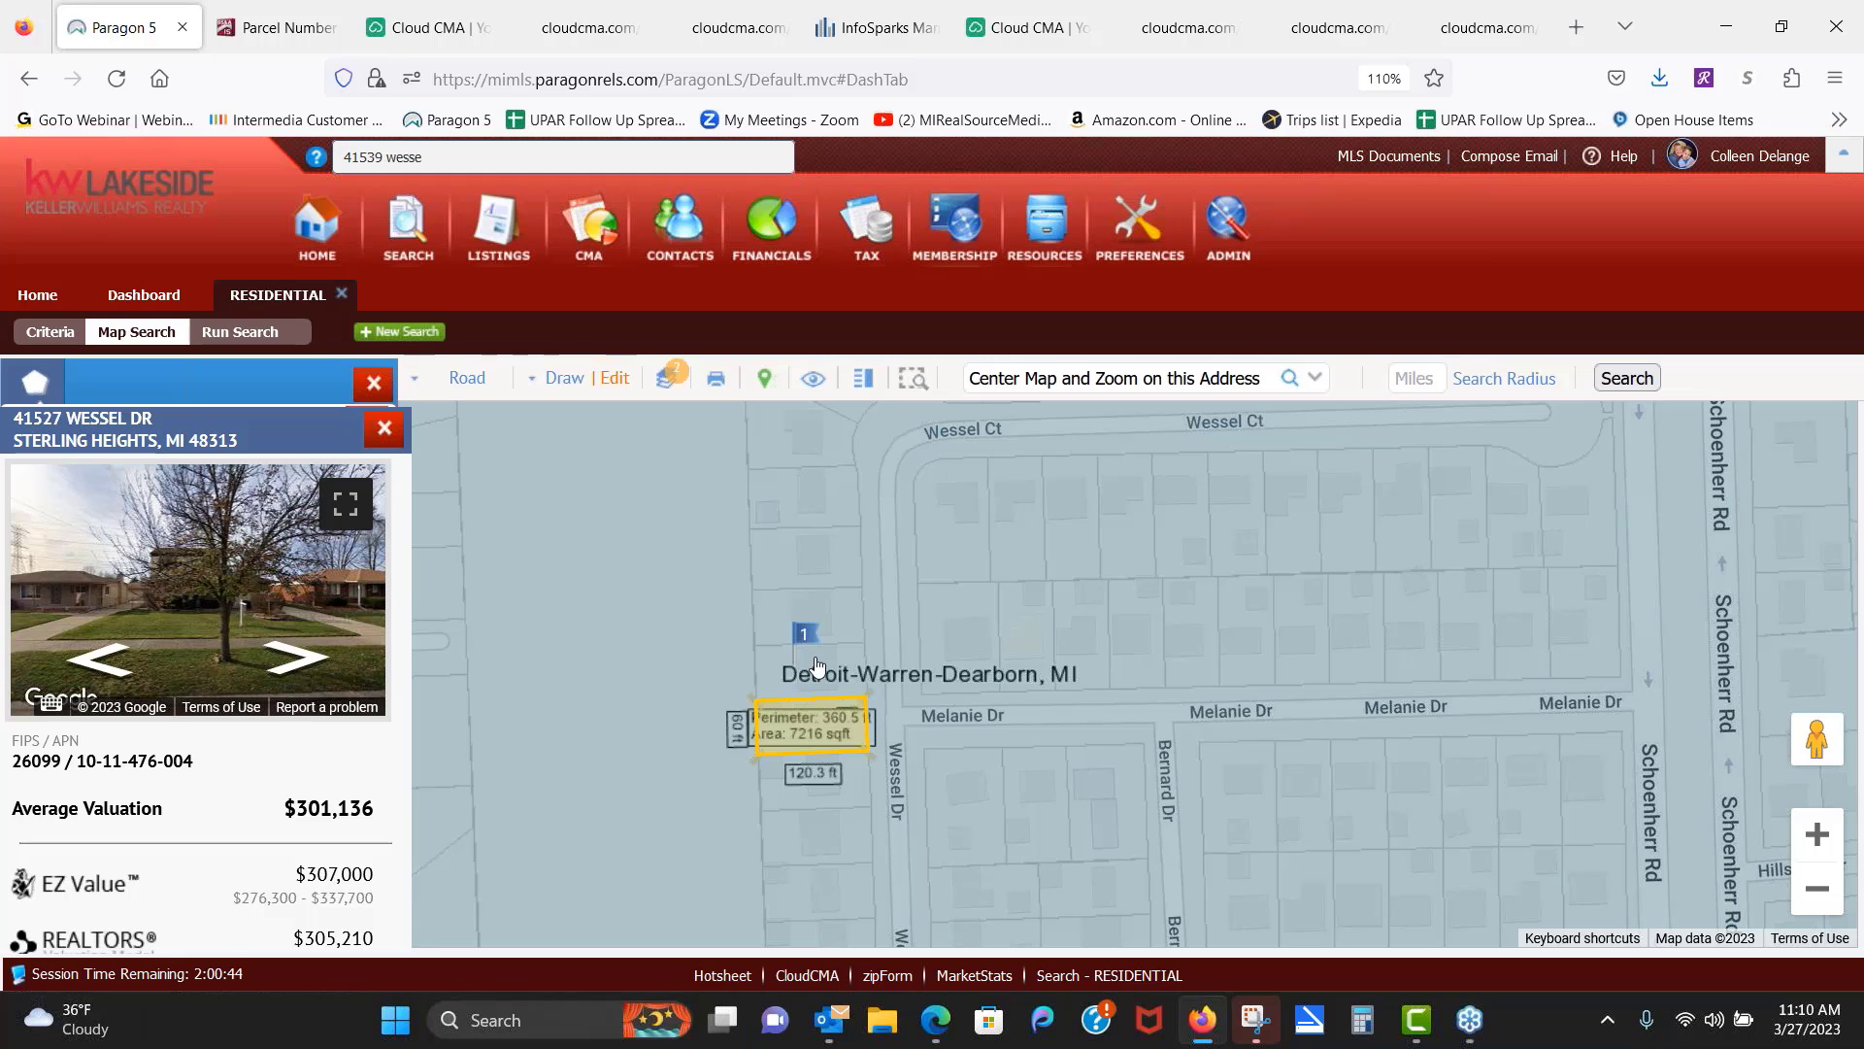
click(384, 429)
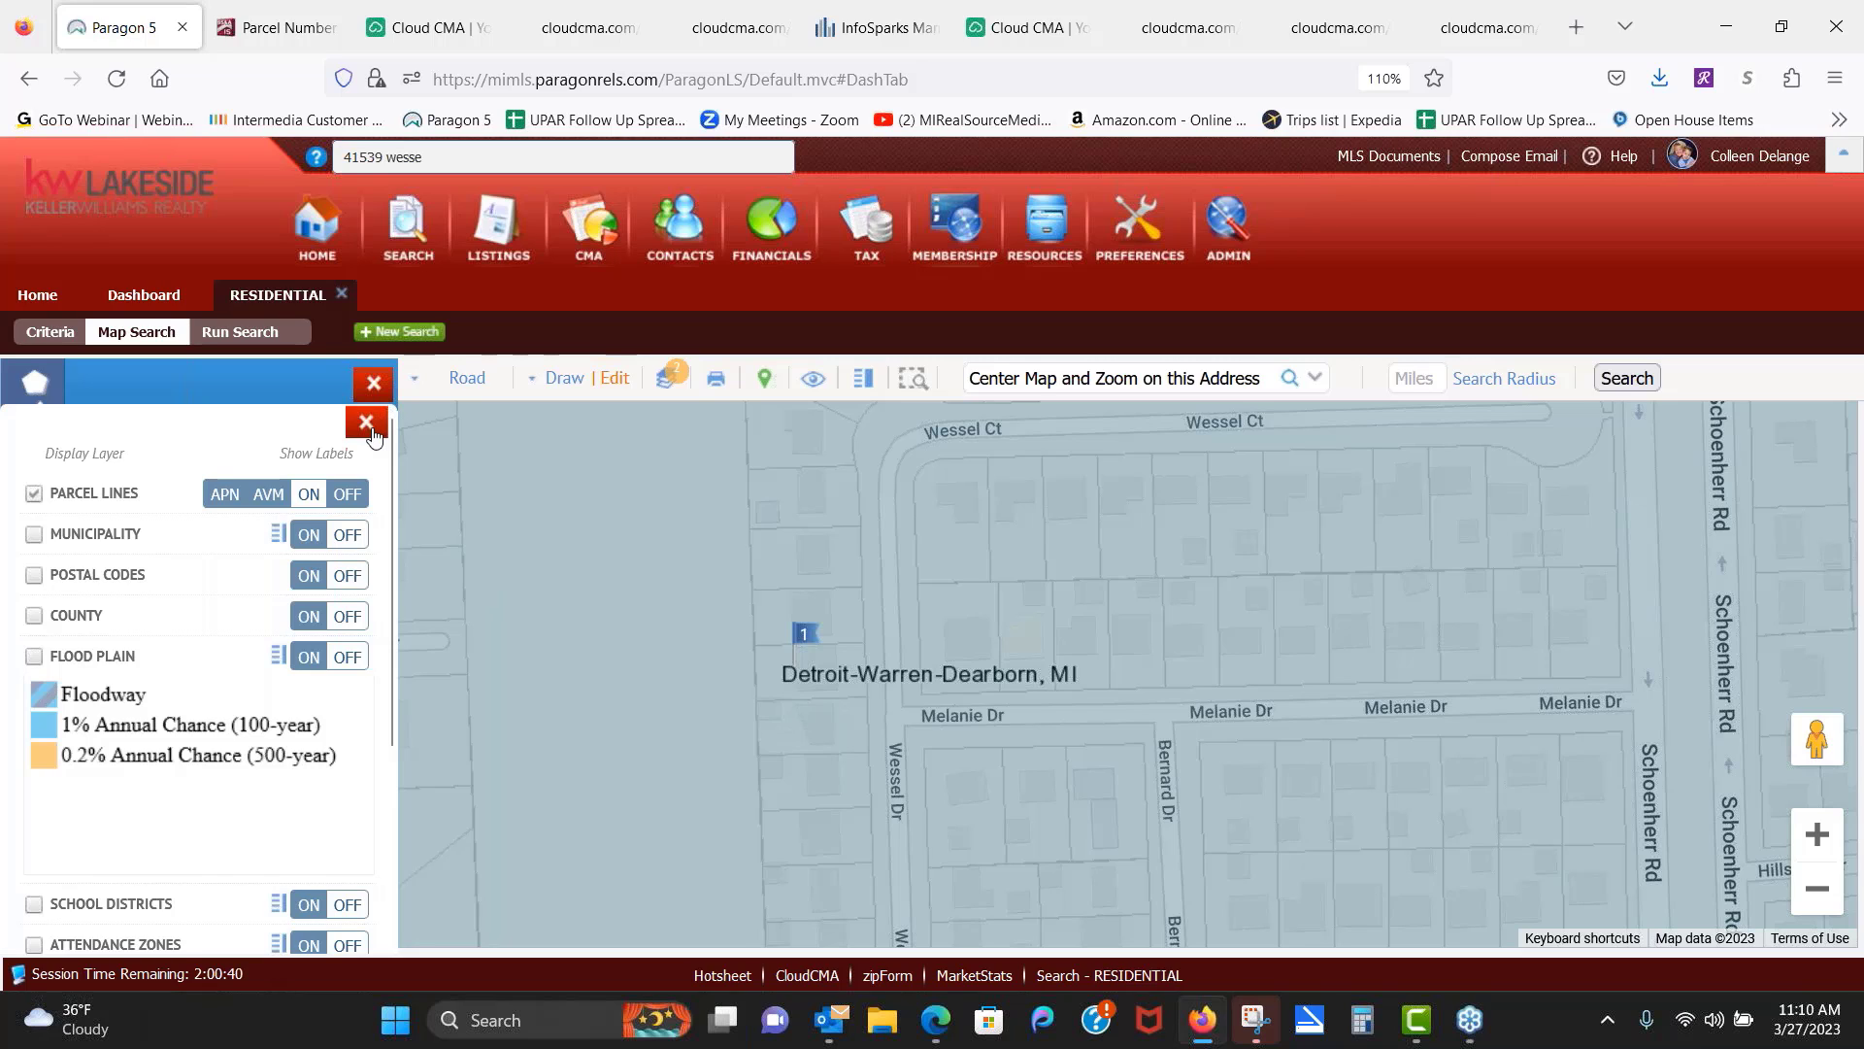
- Close the map layers list and search shapes sidebar, then zoom out three levels to the full radius
click(367, 424)
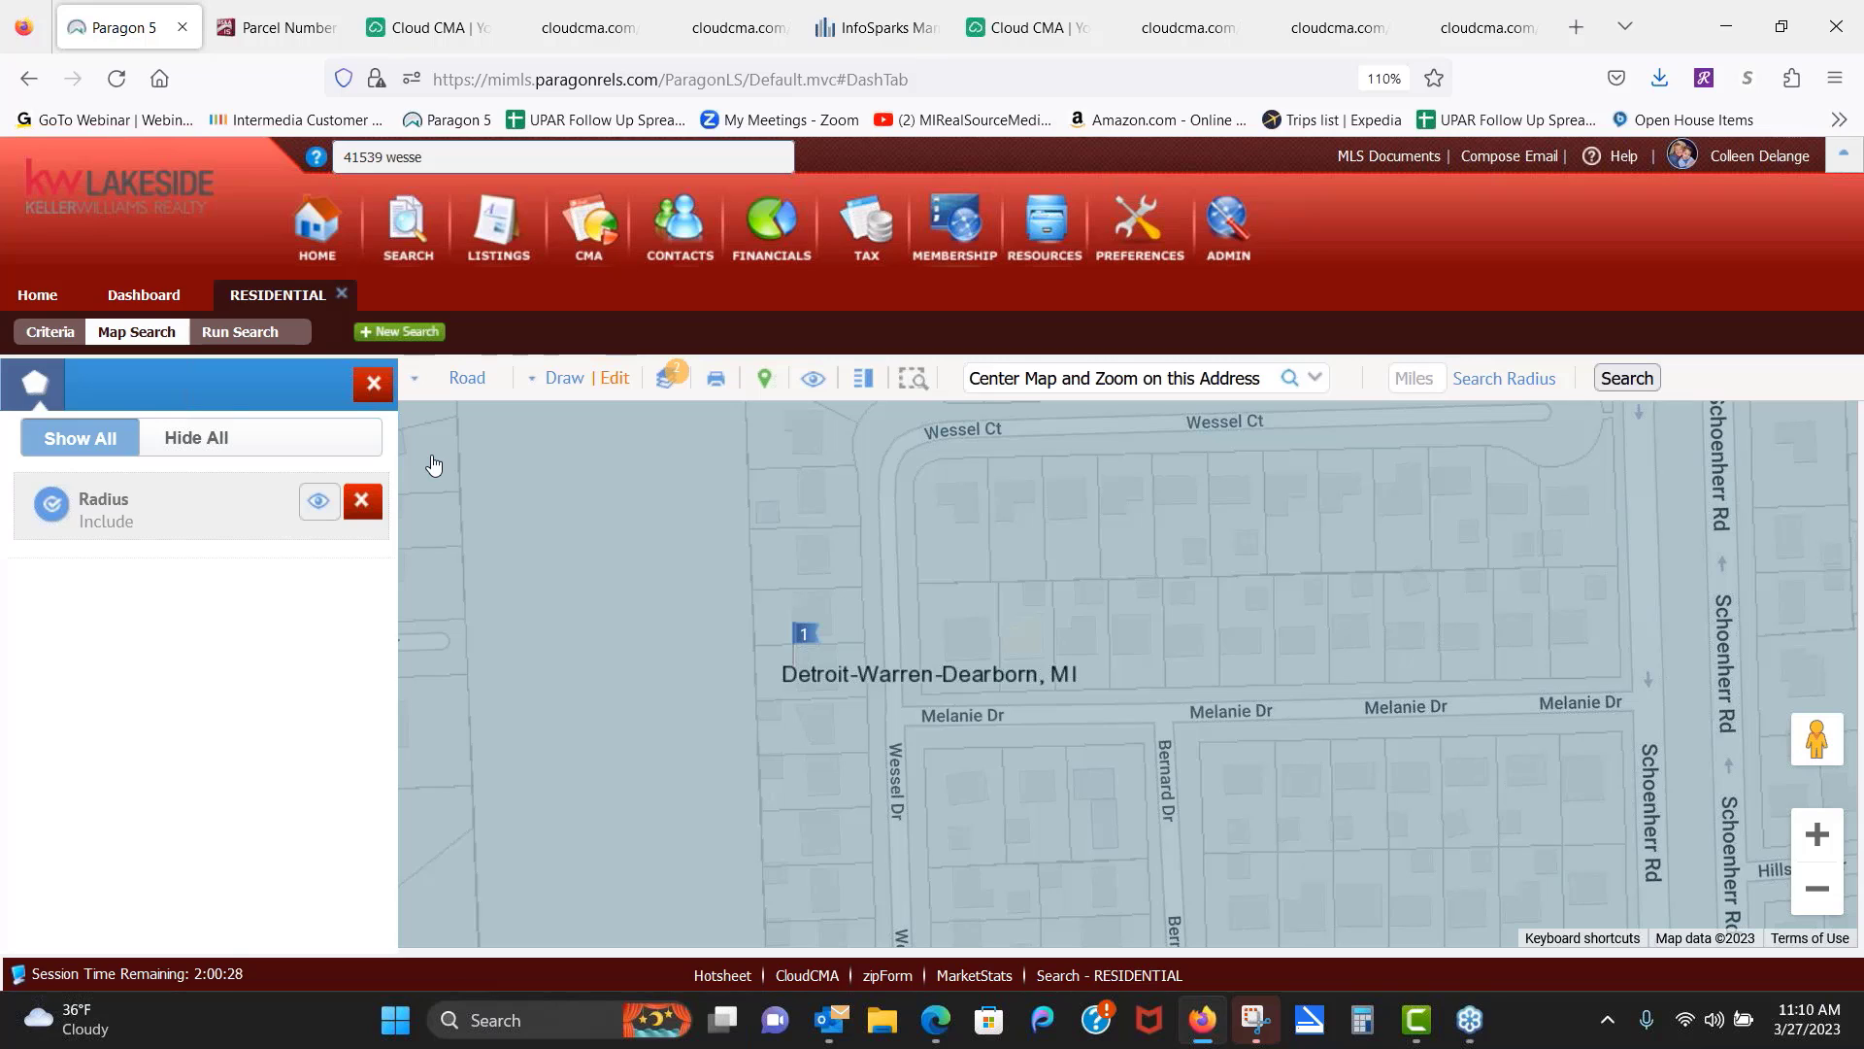
click(373, 383)
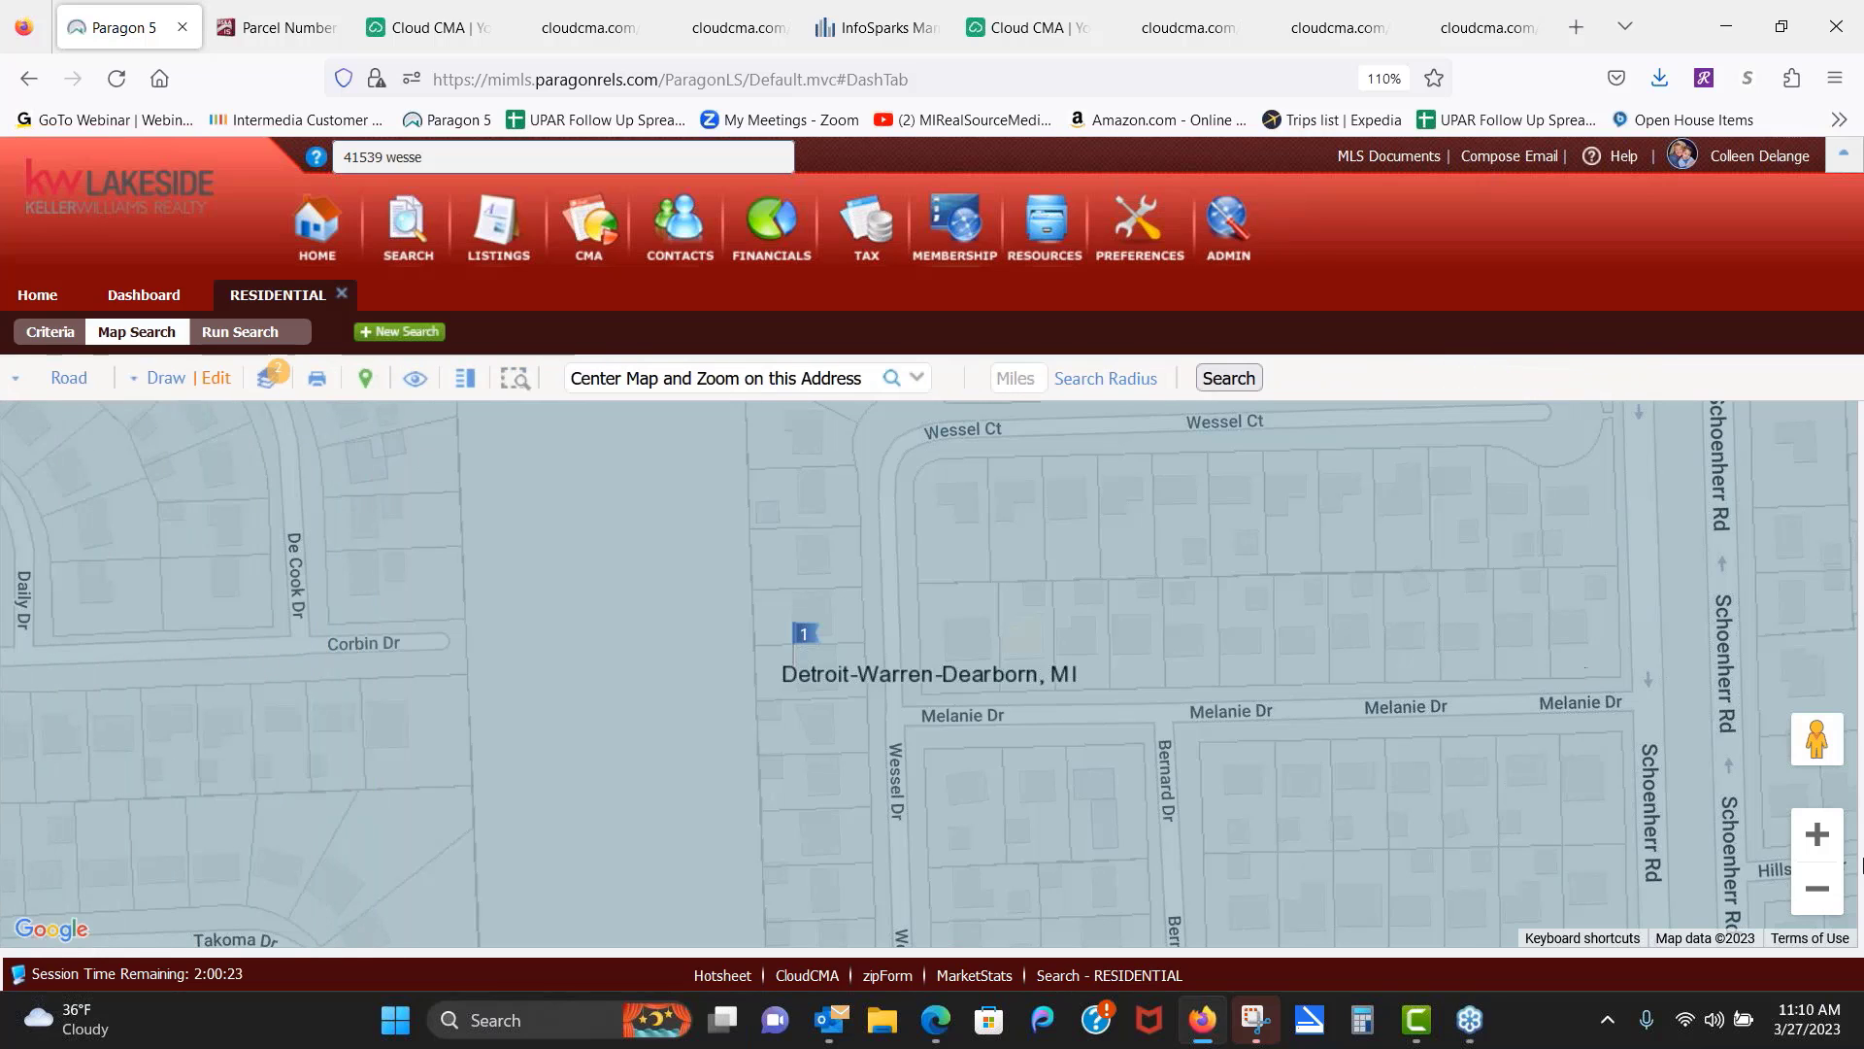
click(1816, 891)
click(1816, 891)
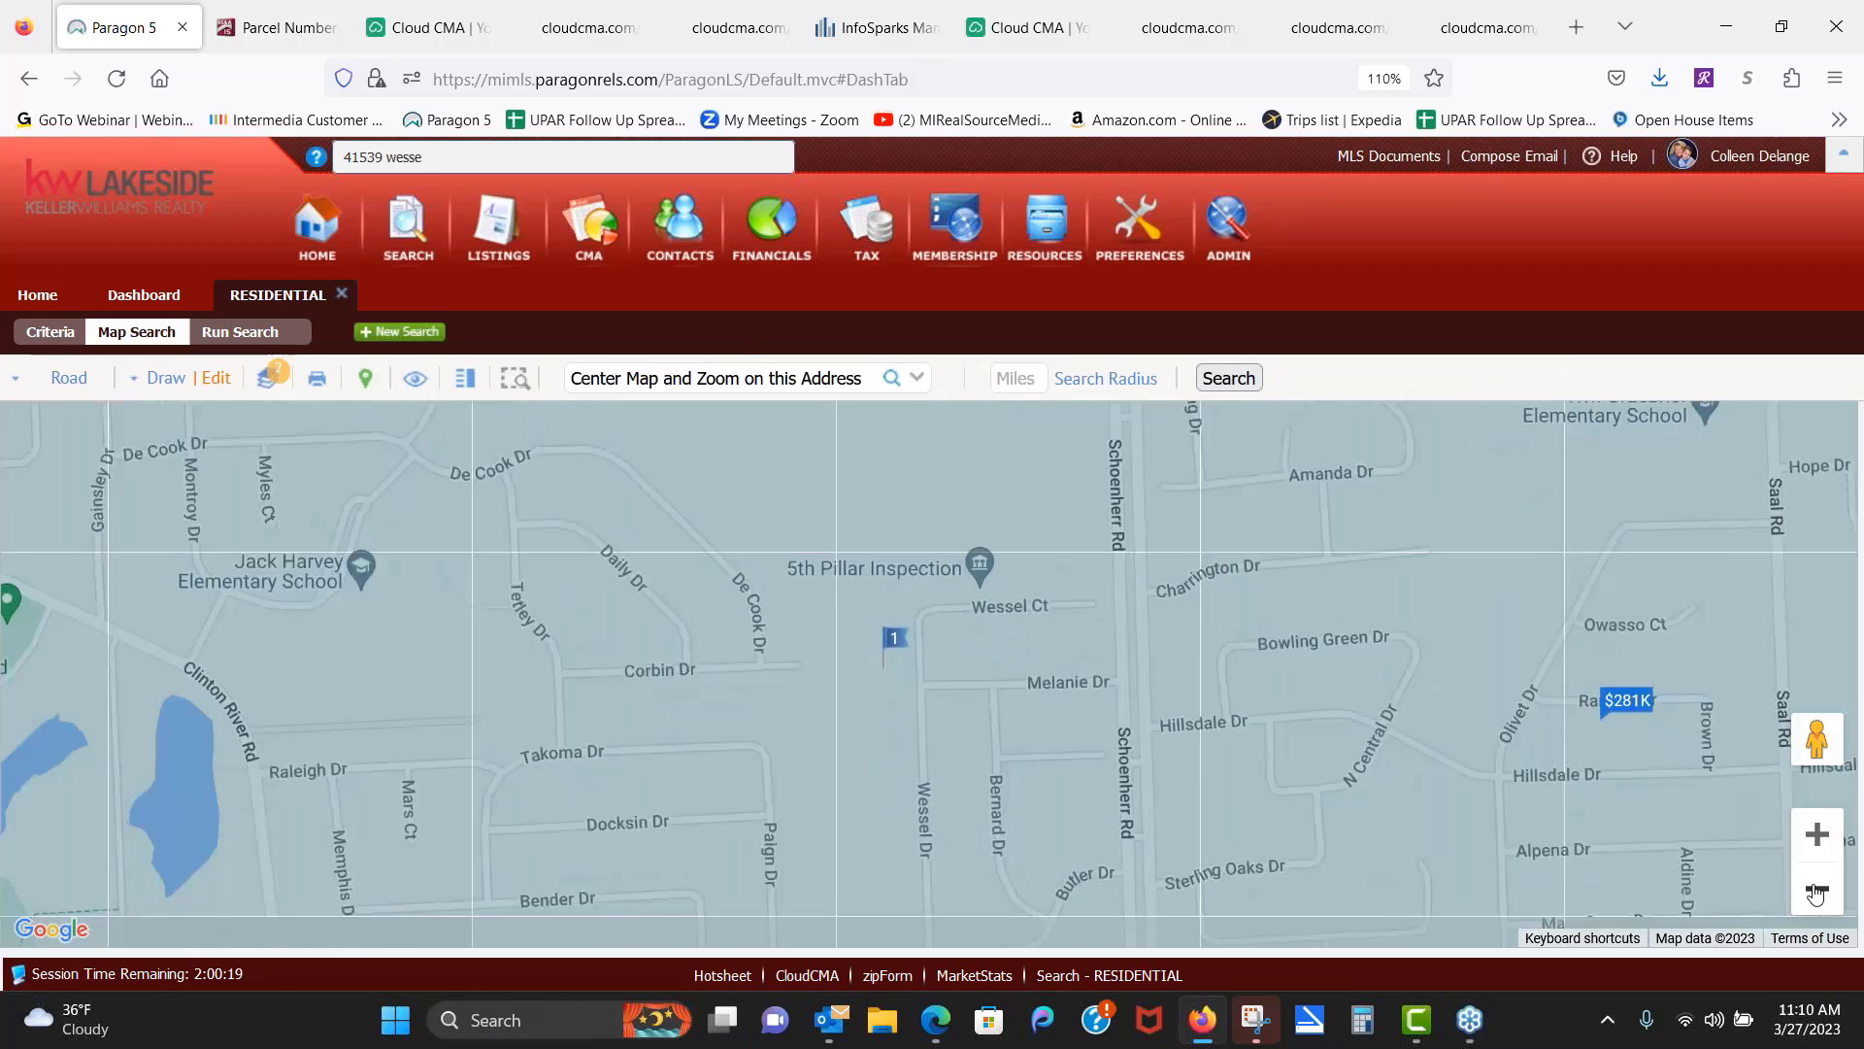
click(1816, 891)
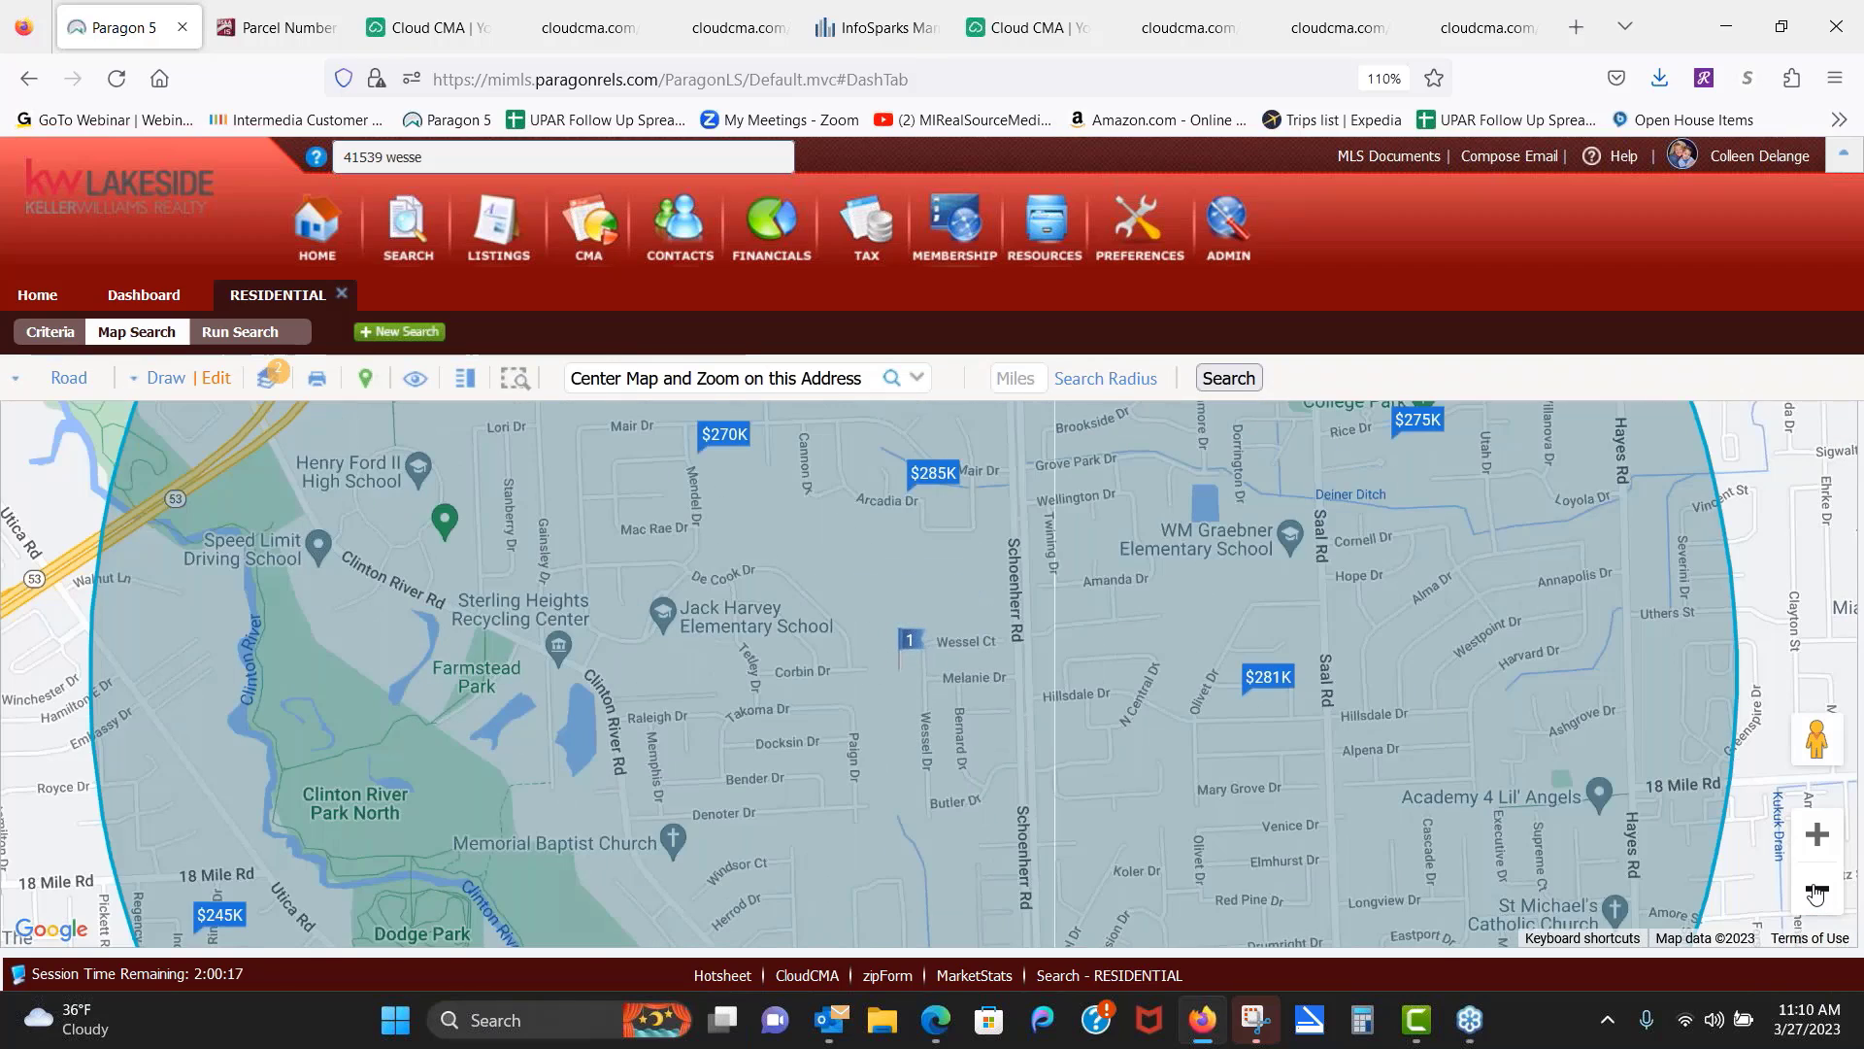
click(1815, 892)
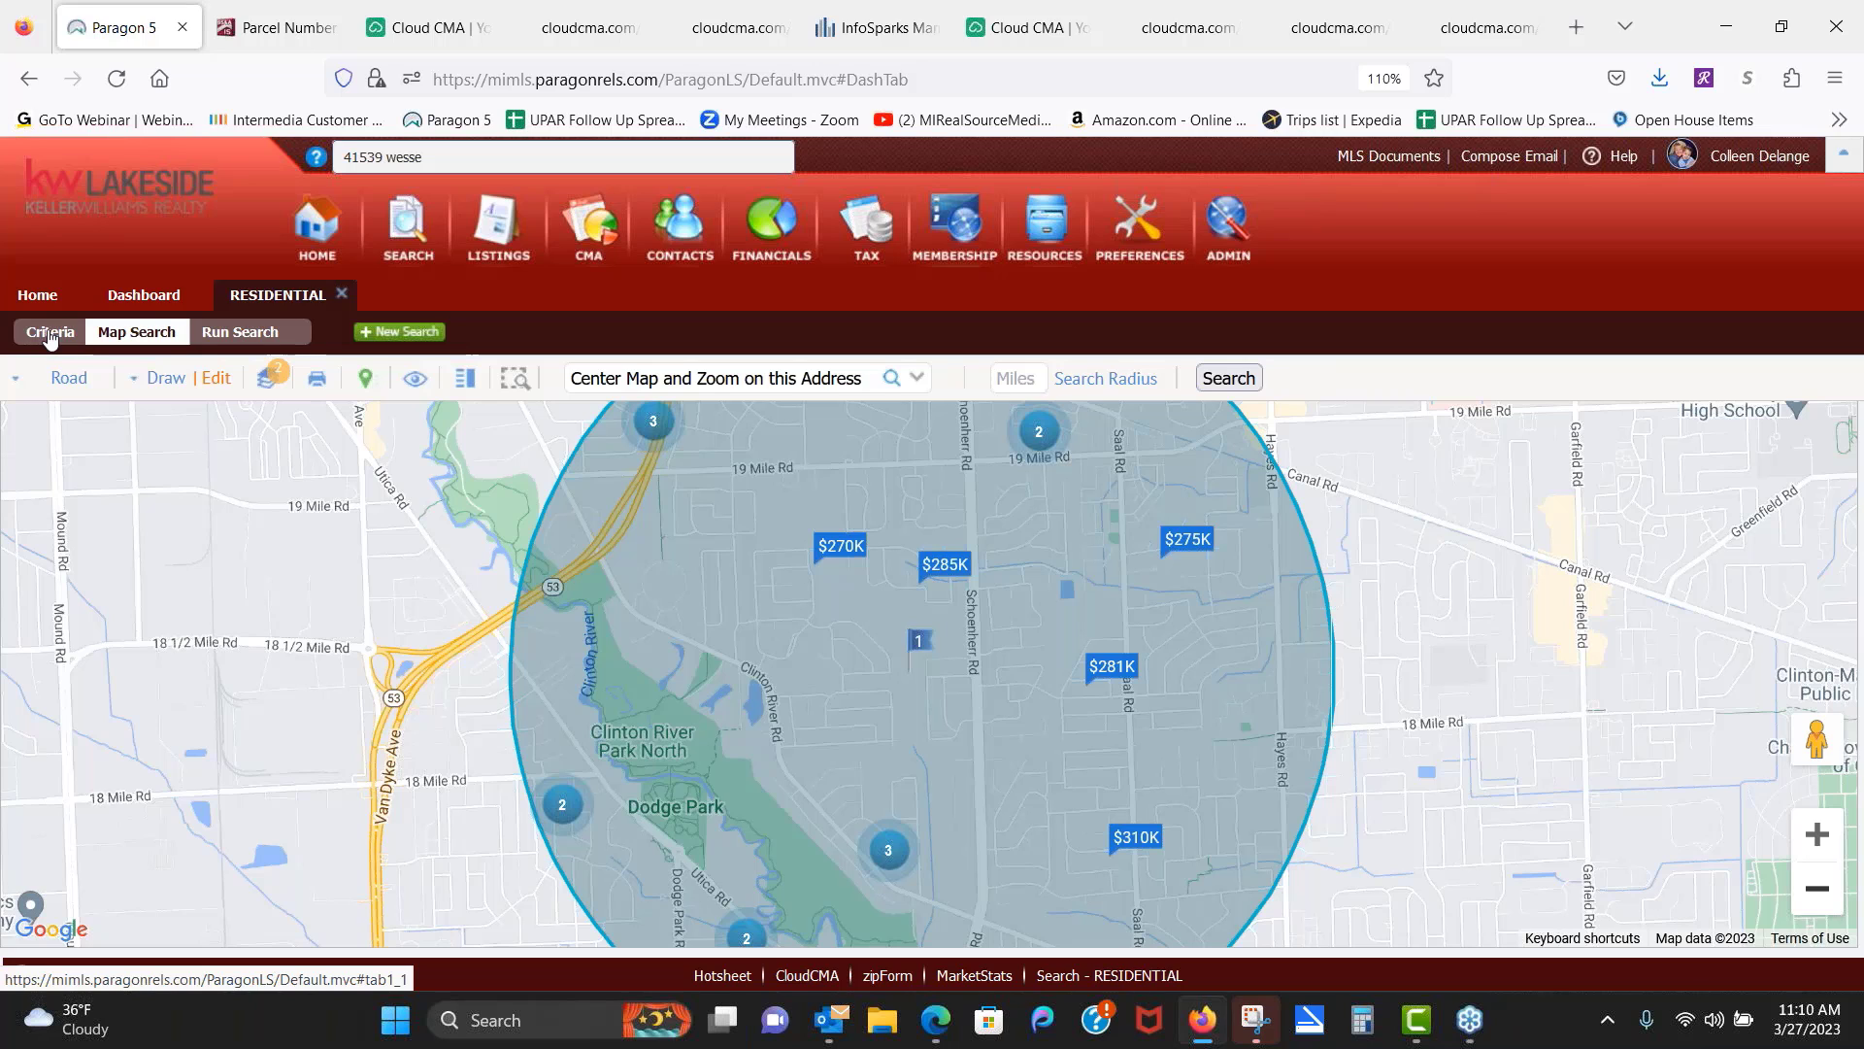
- Review the Criteria tab, return to Map Search, and run the search to list the 17 matches
click(51, 333)
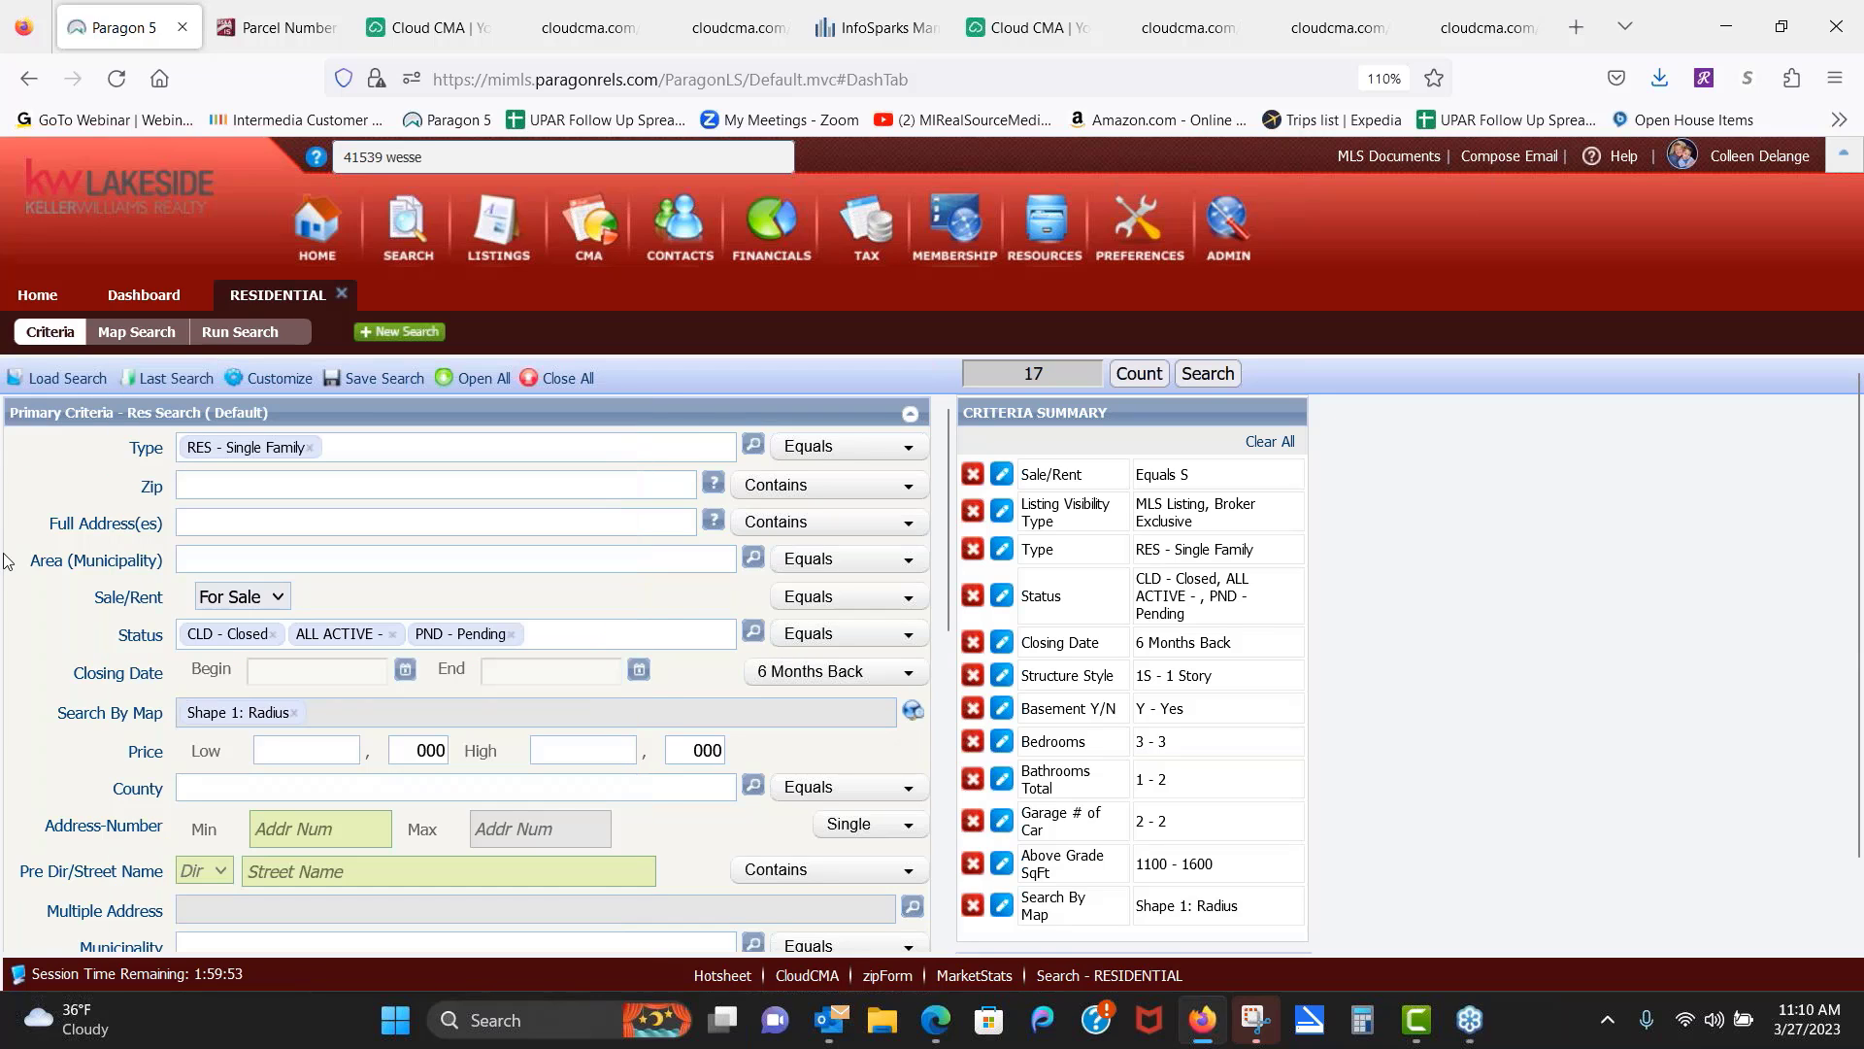
click(143, 334)
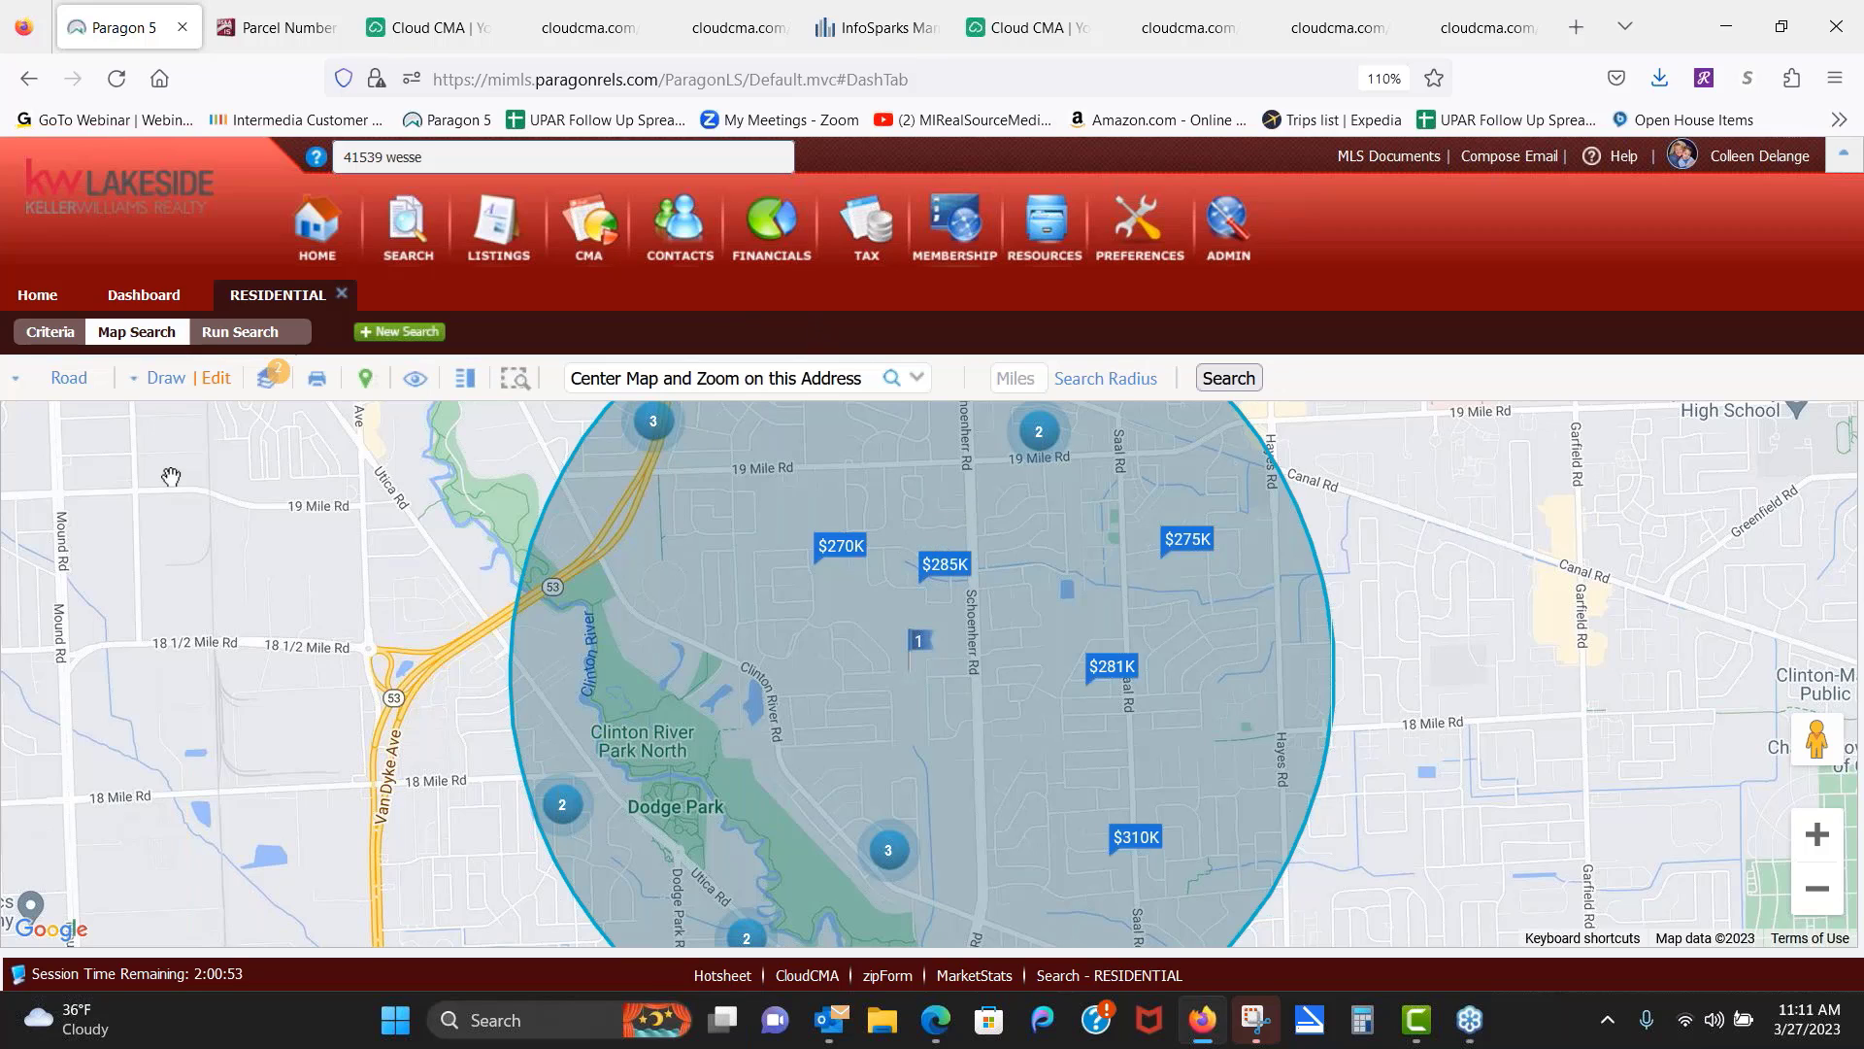
click(239, 332)
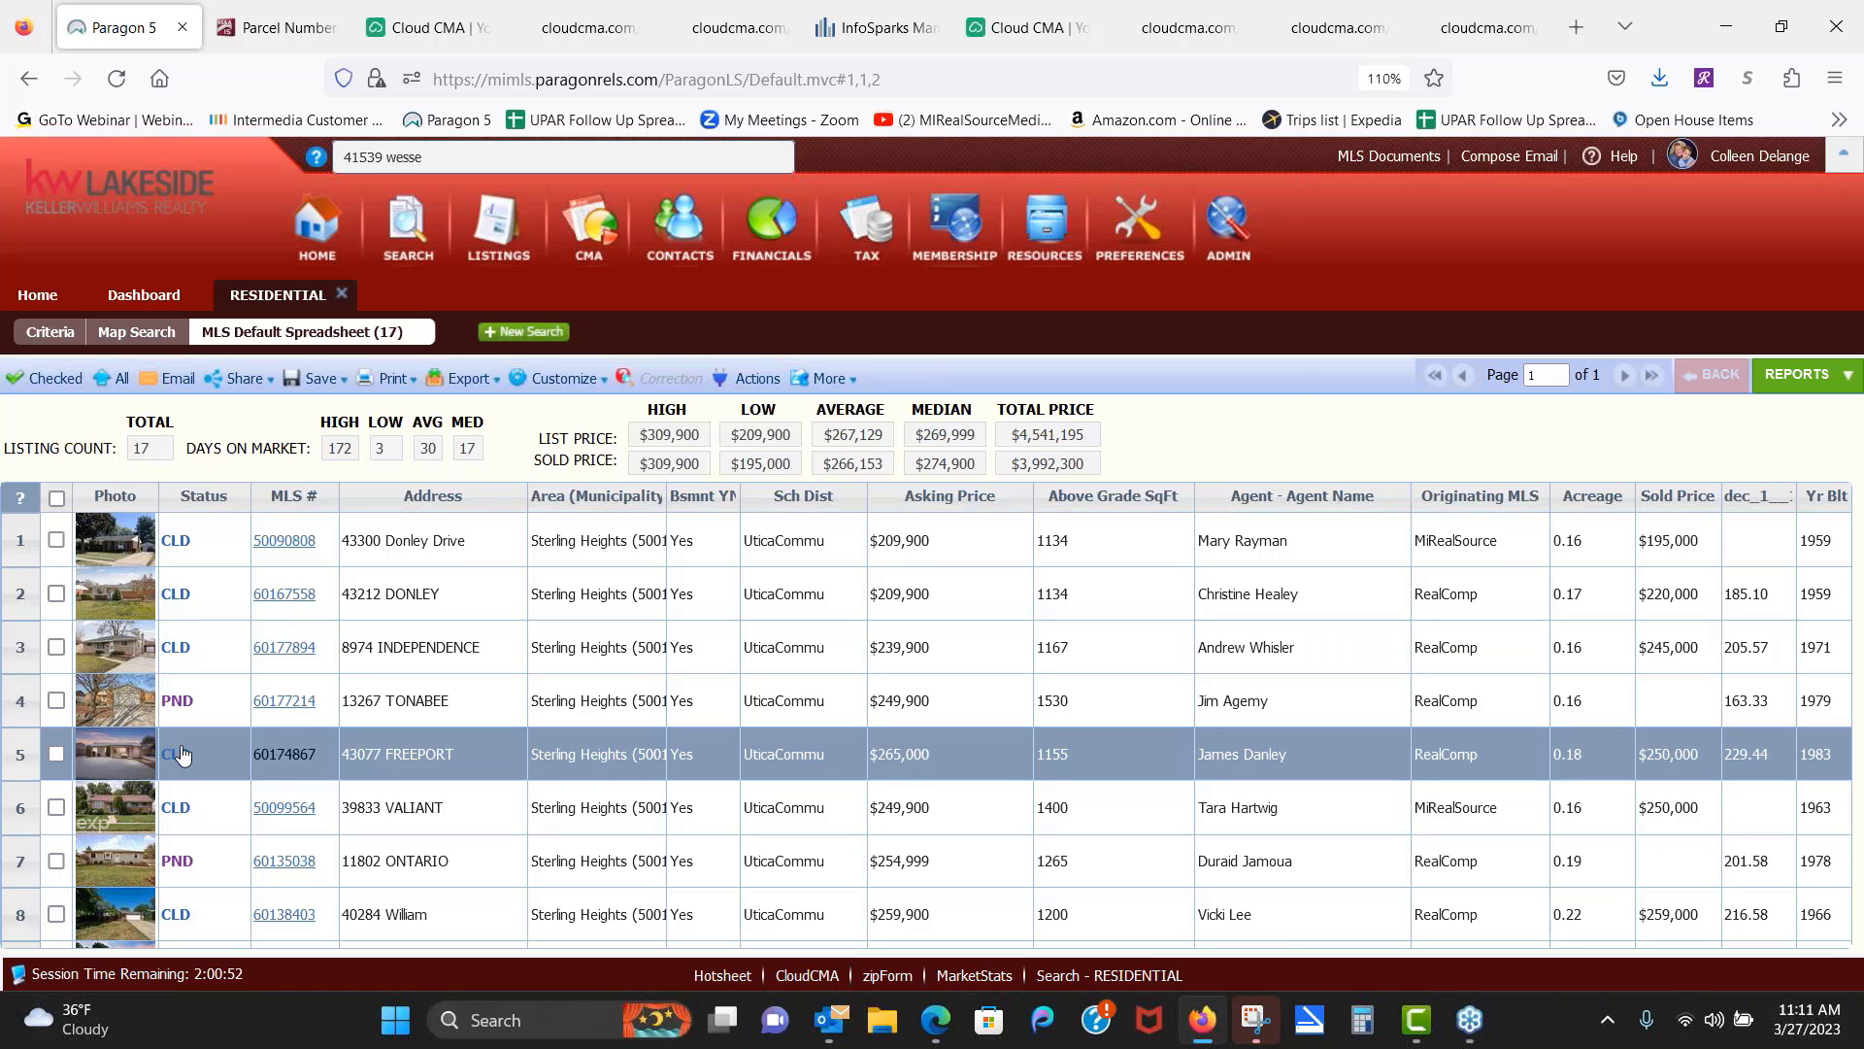
- Sort the 17 results by Status, closed before pending, and scroll to confirm the order
click(190, 507)
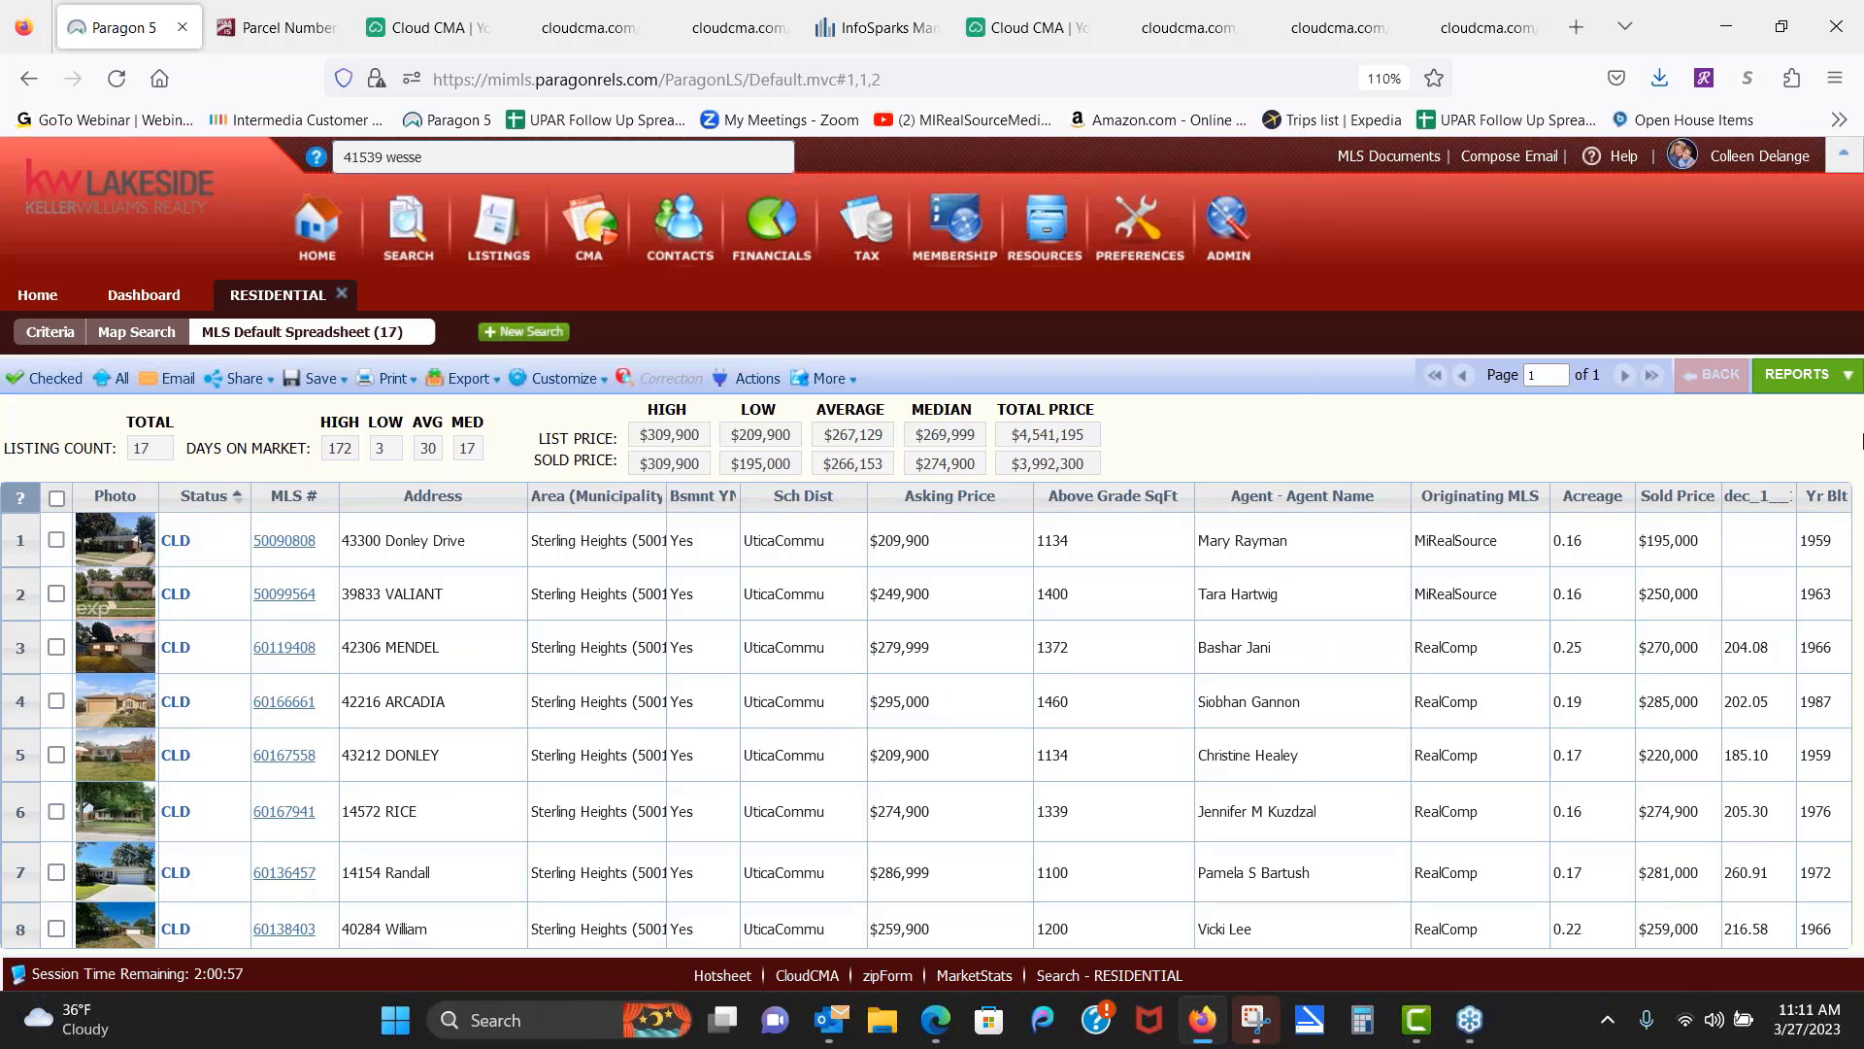
scroll(938, 767, down, 5)
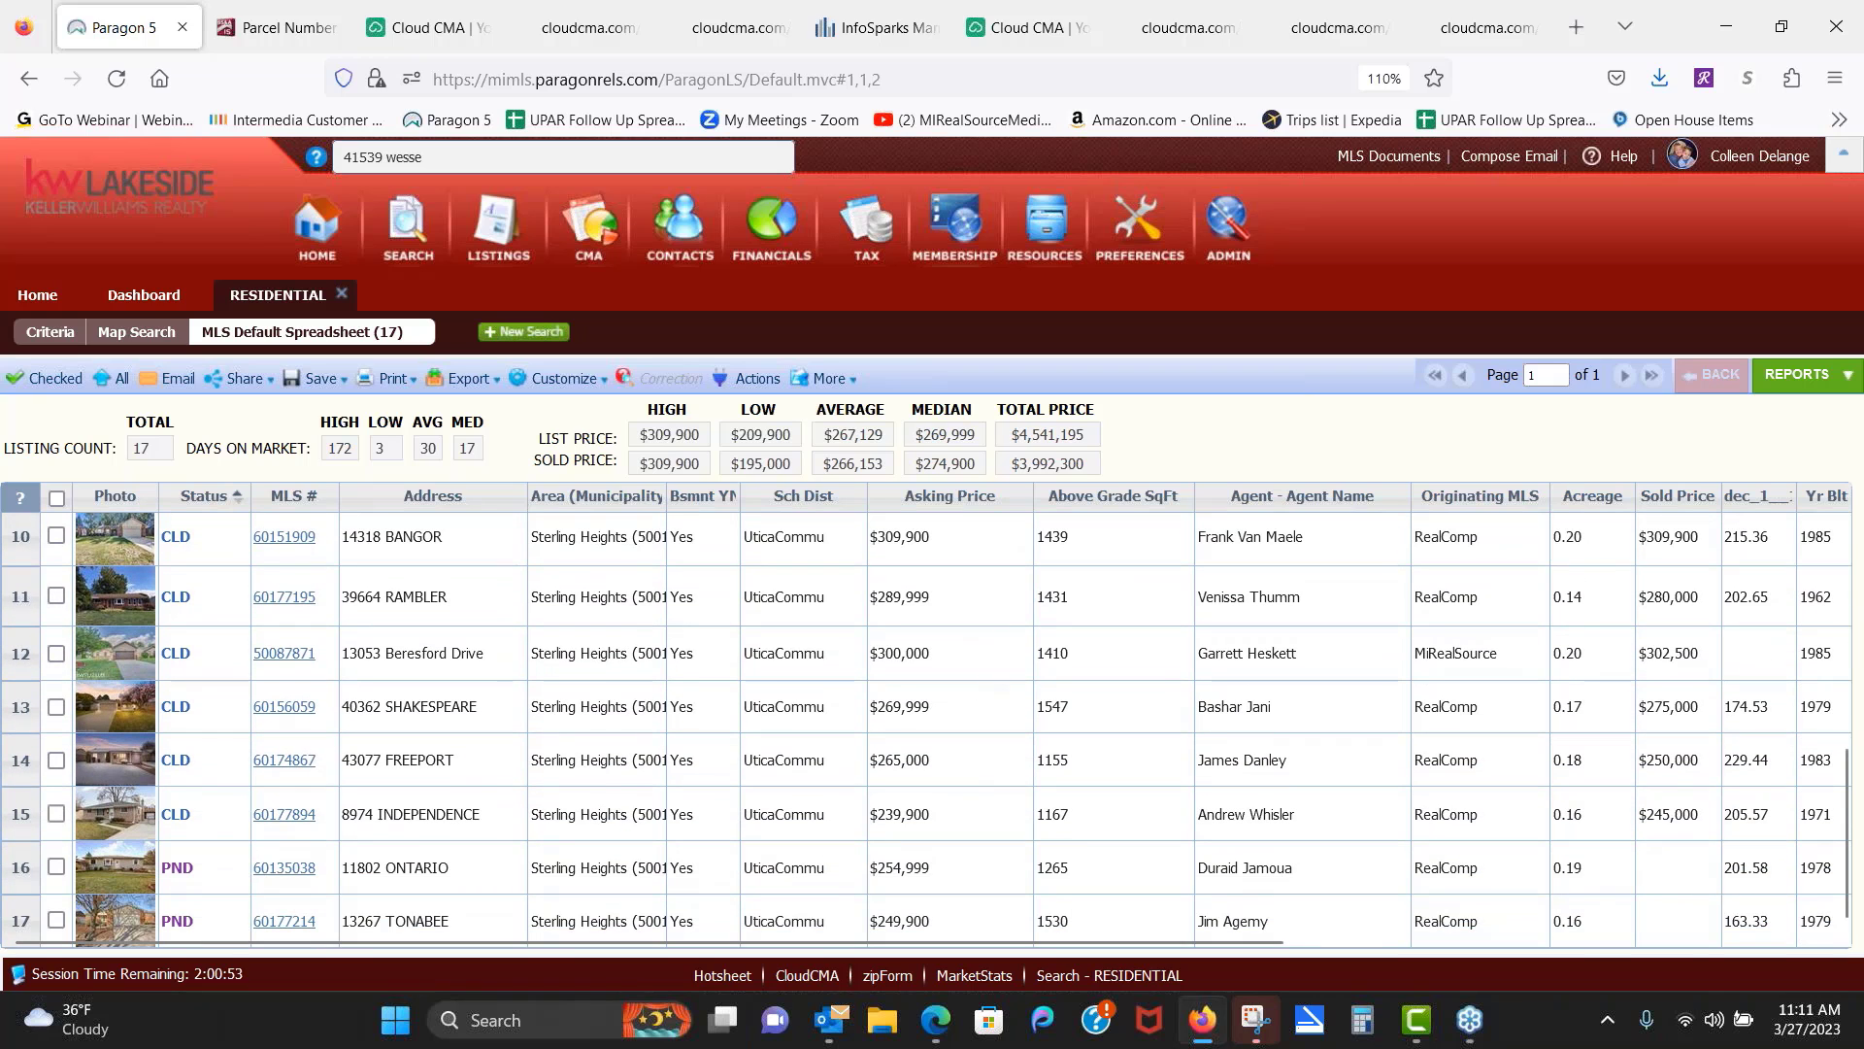
scroll(770, 864, up, 5)
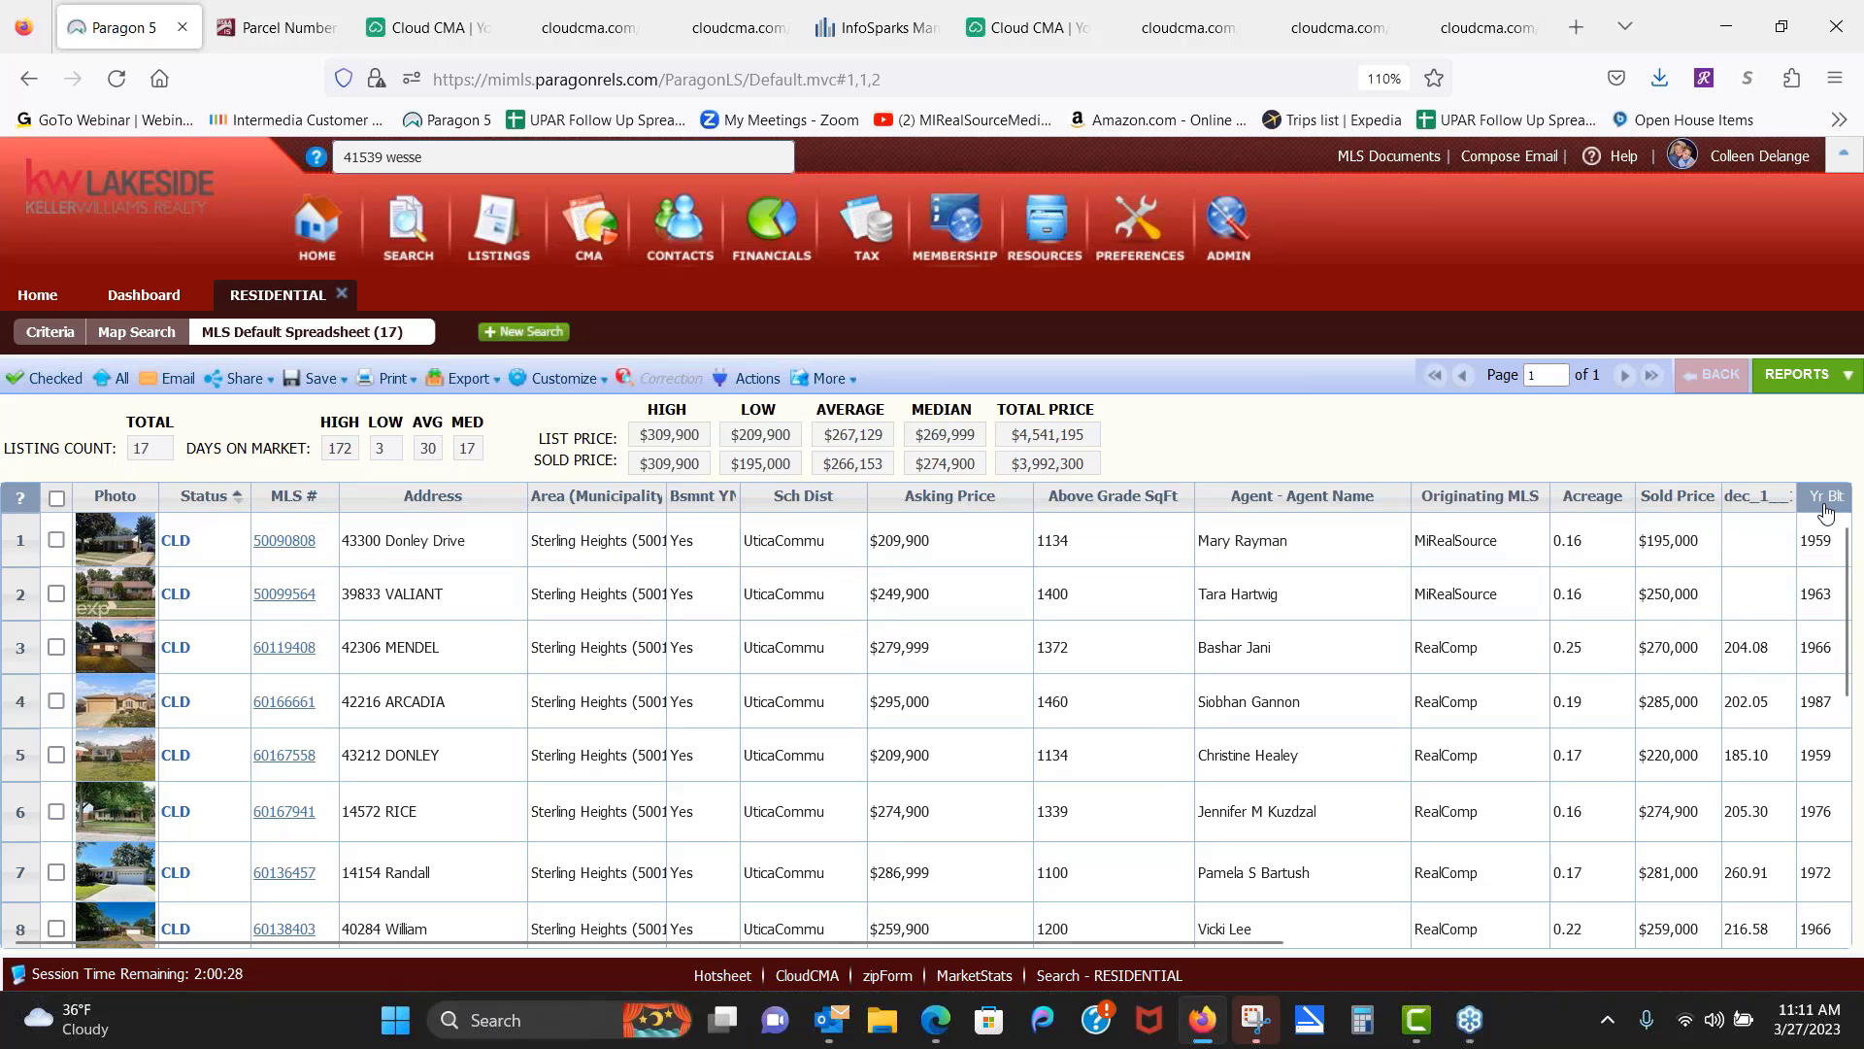
- Drag the Yr Blt column left to sit right after Above Grade SqFt
drag(1825, 511, 1211, 516)
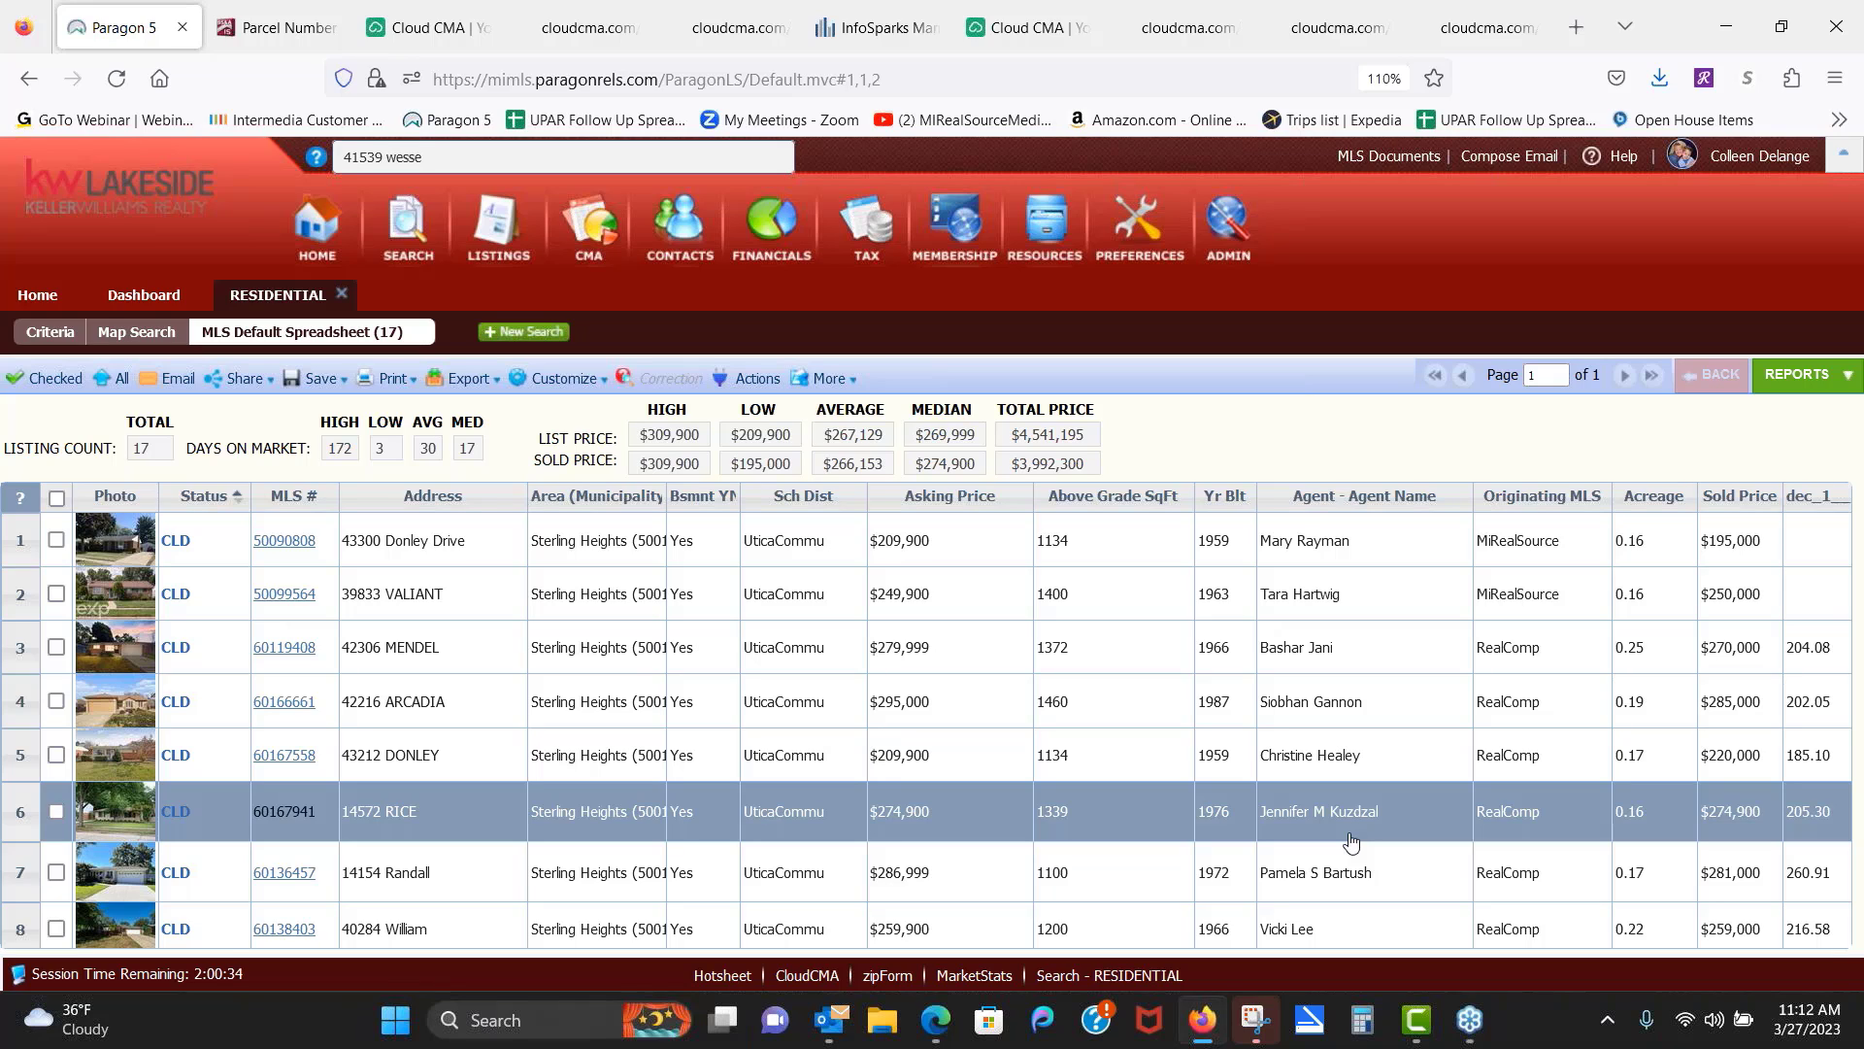
- Select rows in the results grid and scroll through the listings
click(1359, 765)
click(1383, 558)
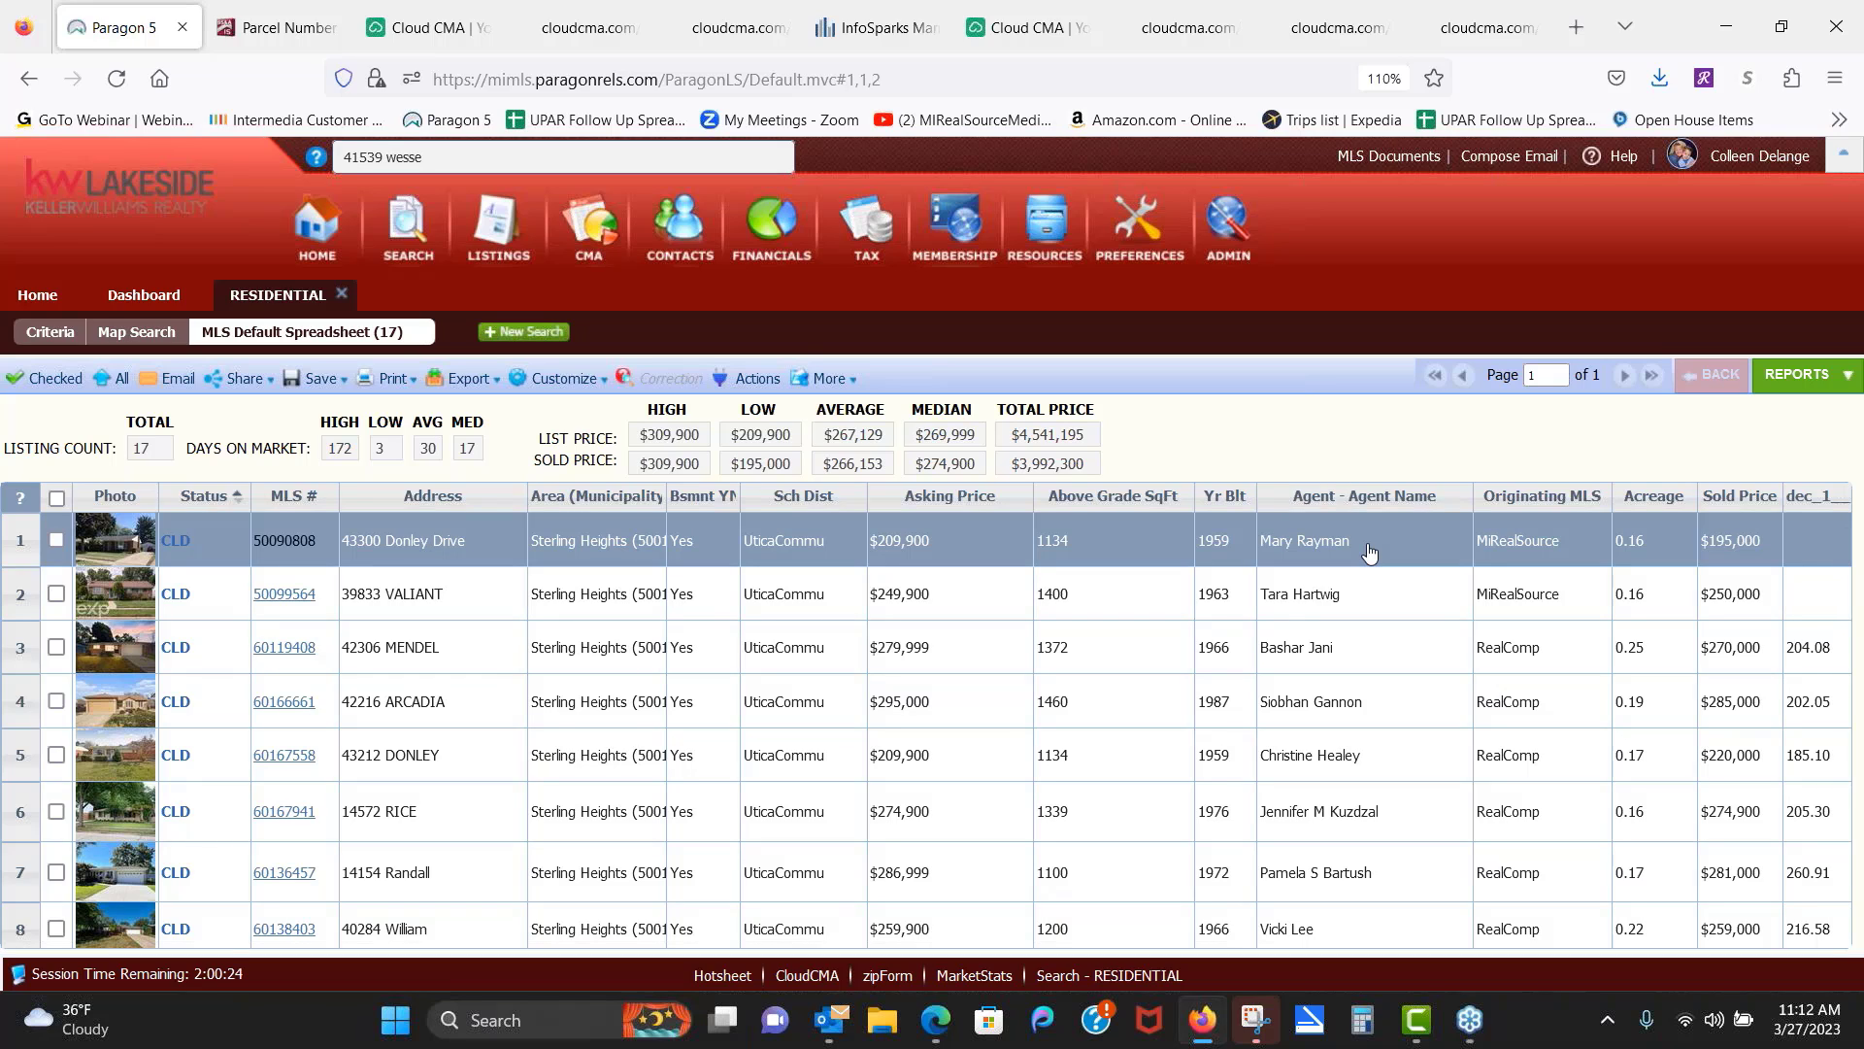
scroll(1631, 757, down, 3)
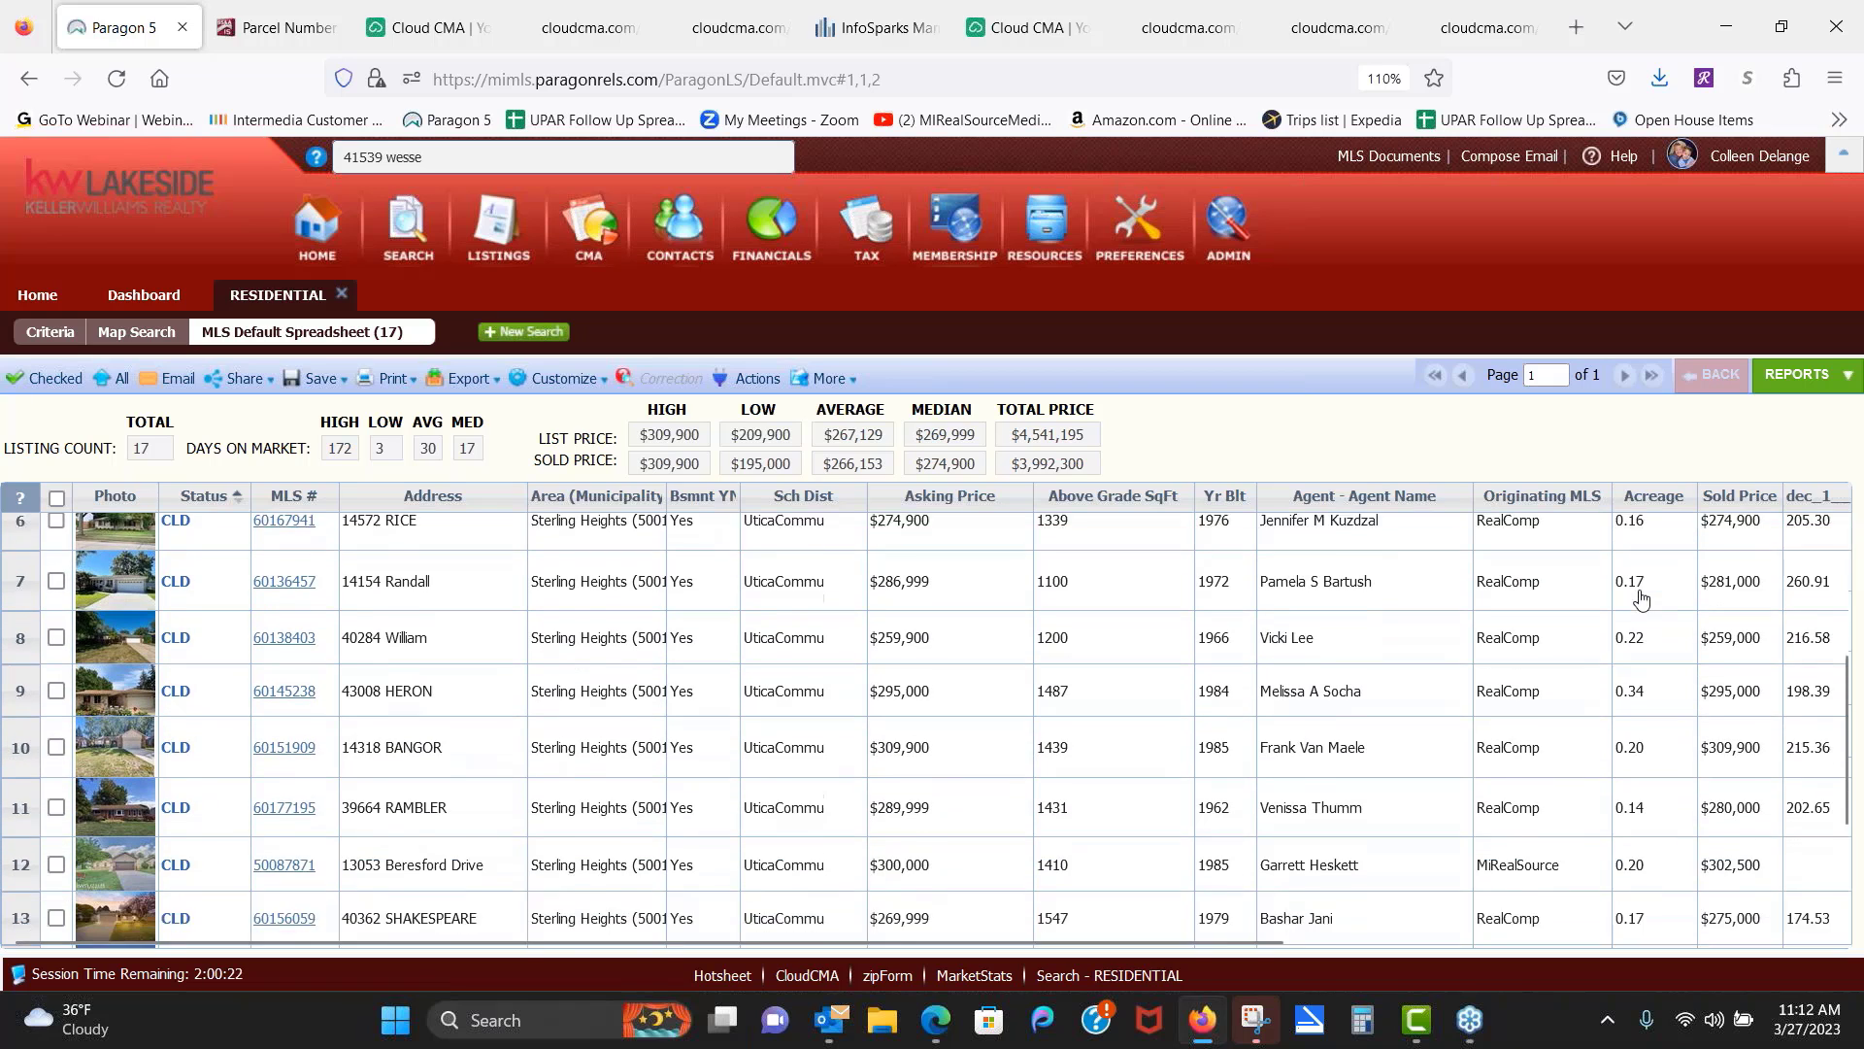
scroll(1641, 597, down, 3)
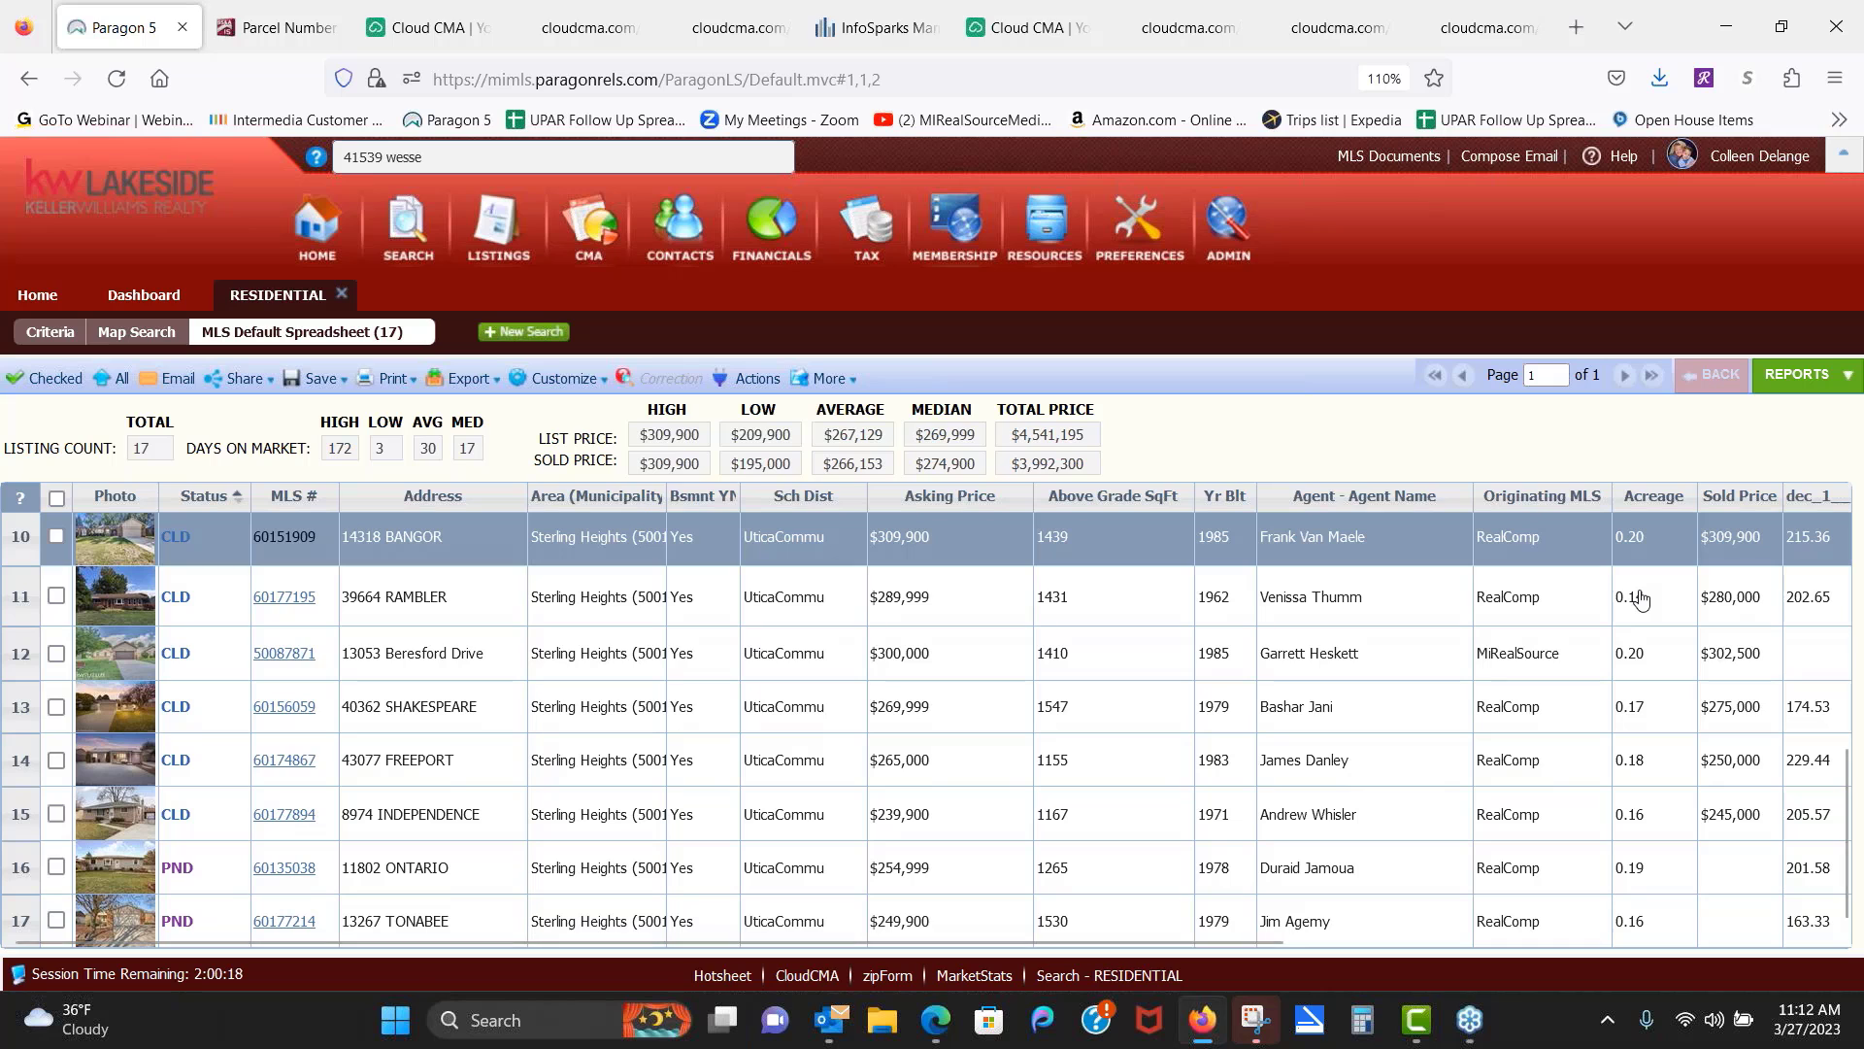
scroll(1575, 675, up, 6)
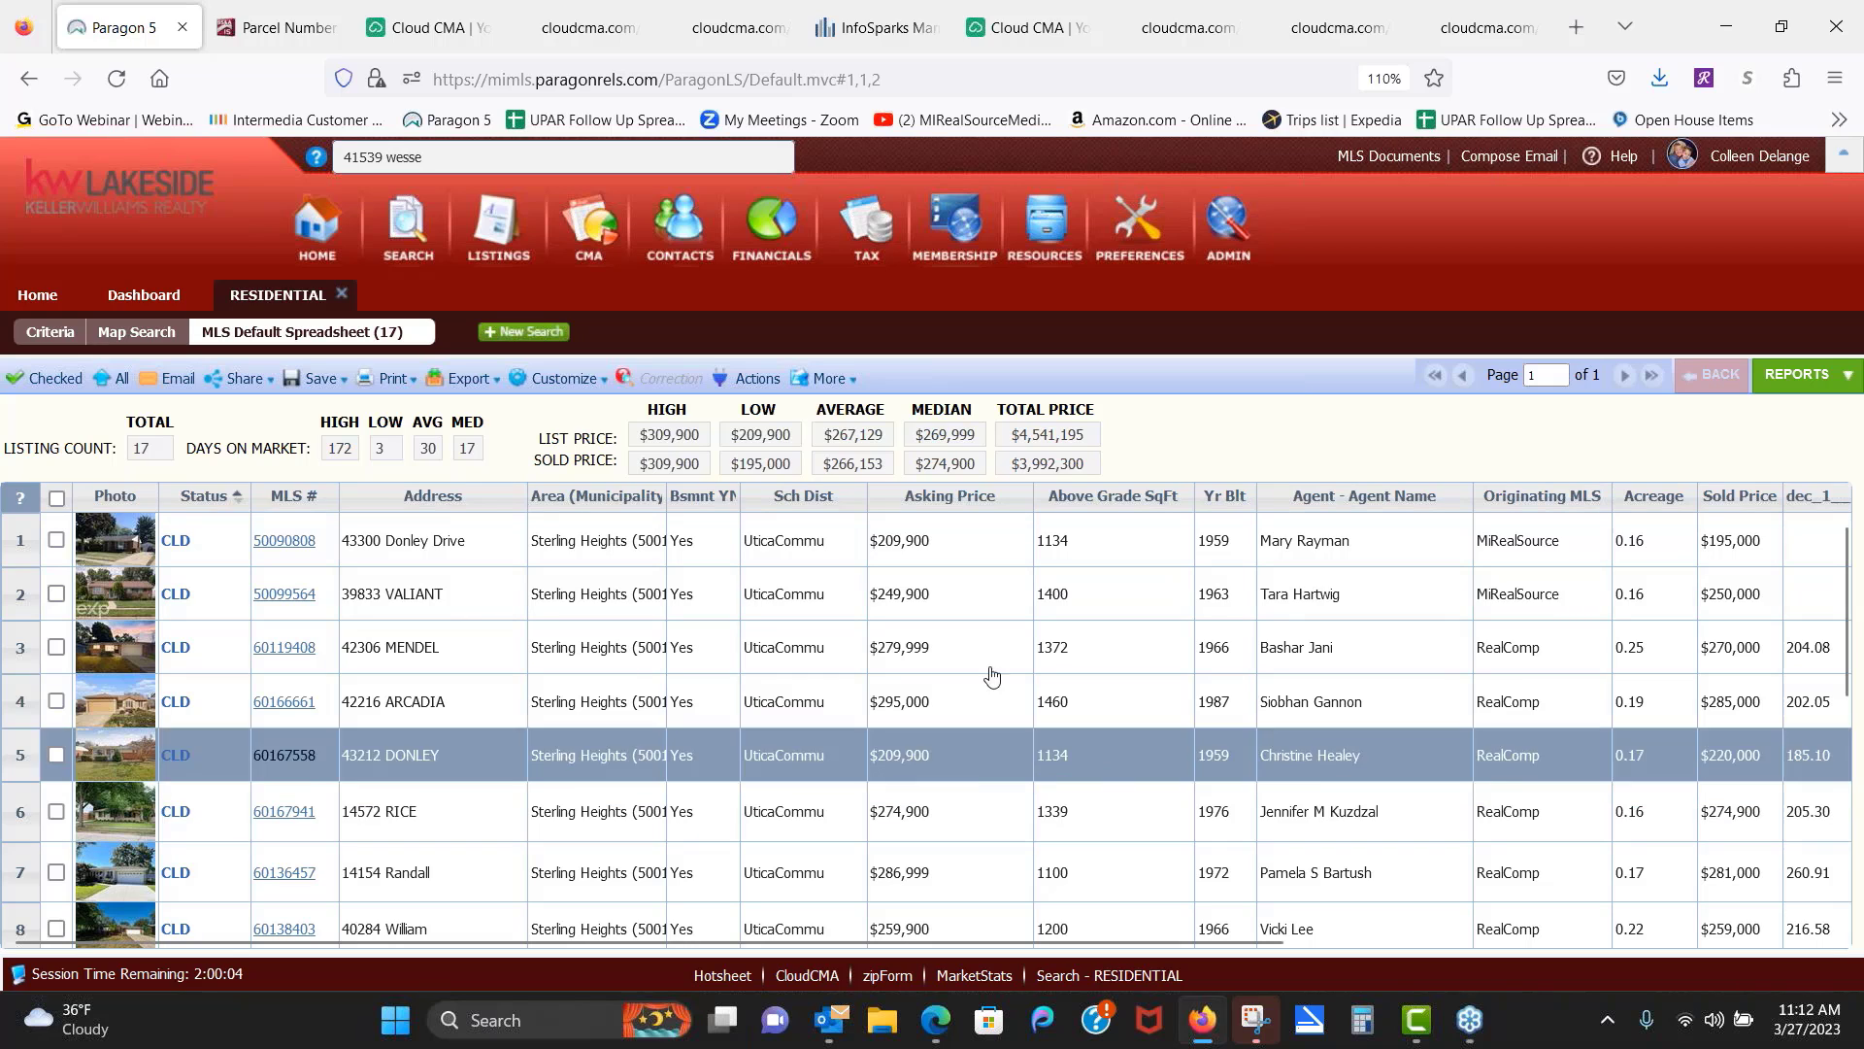
click(1014, 611)
click(1012, 639)
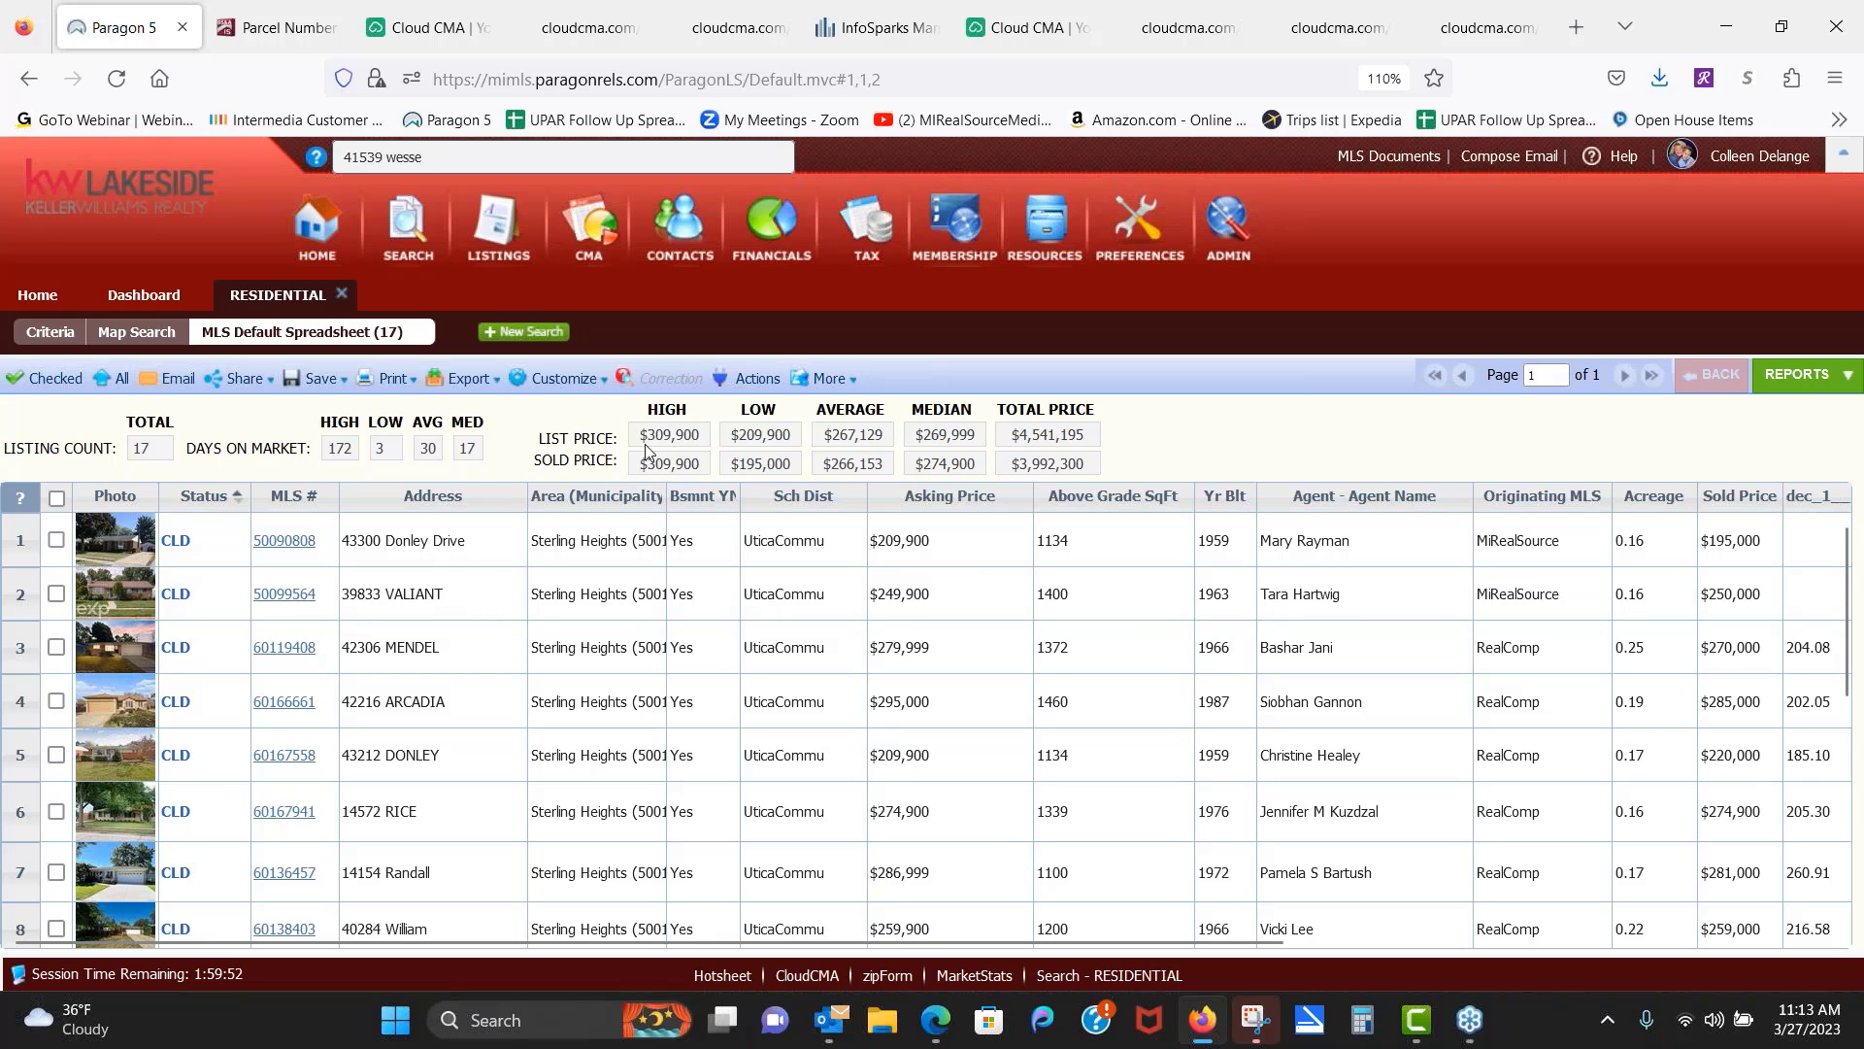
- Check the ARCADIA, DONLEY, RICE, Randall and William listings (rows 4–8)
click(55, 701)
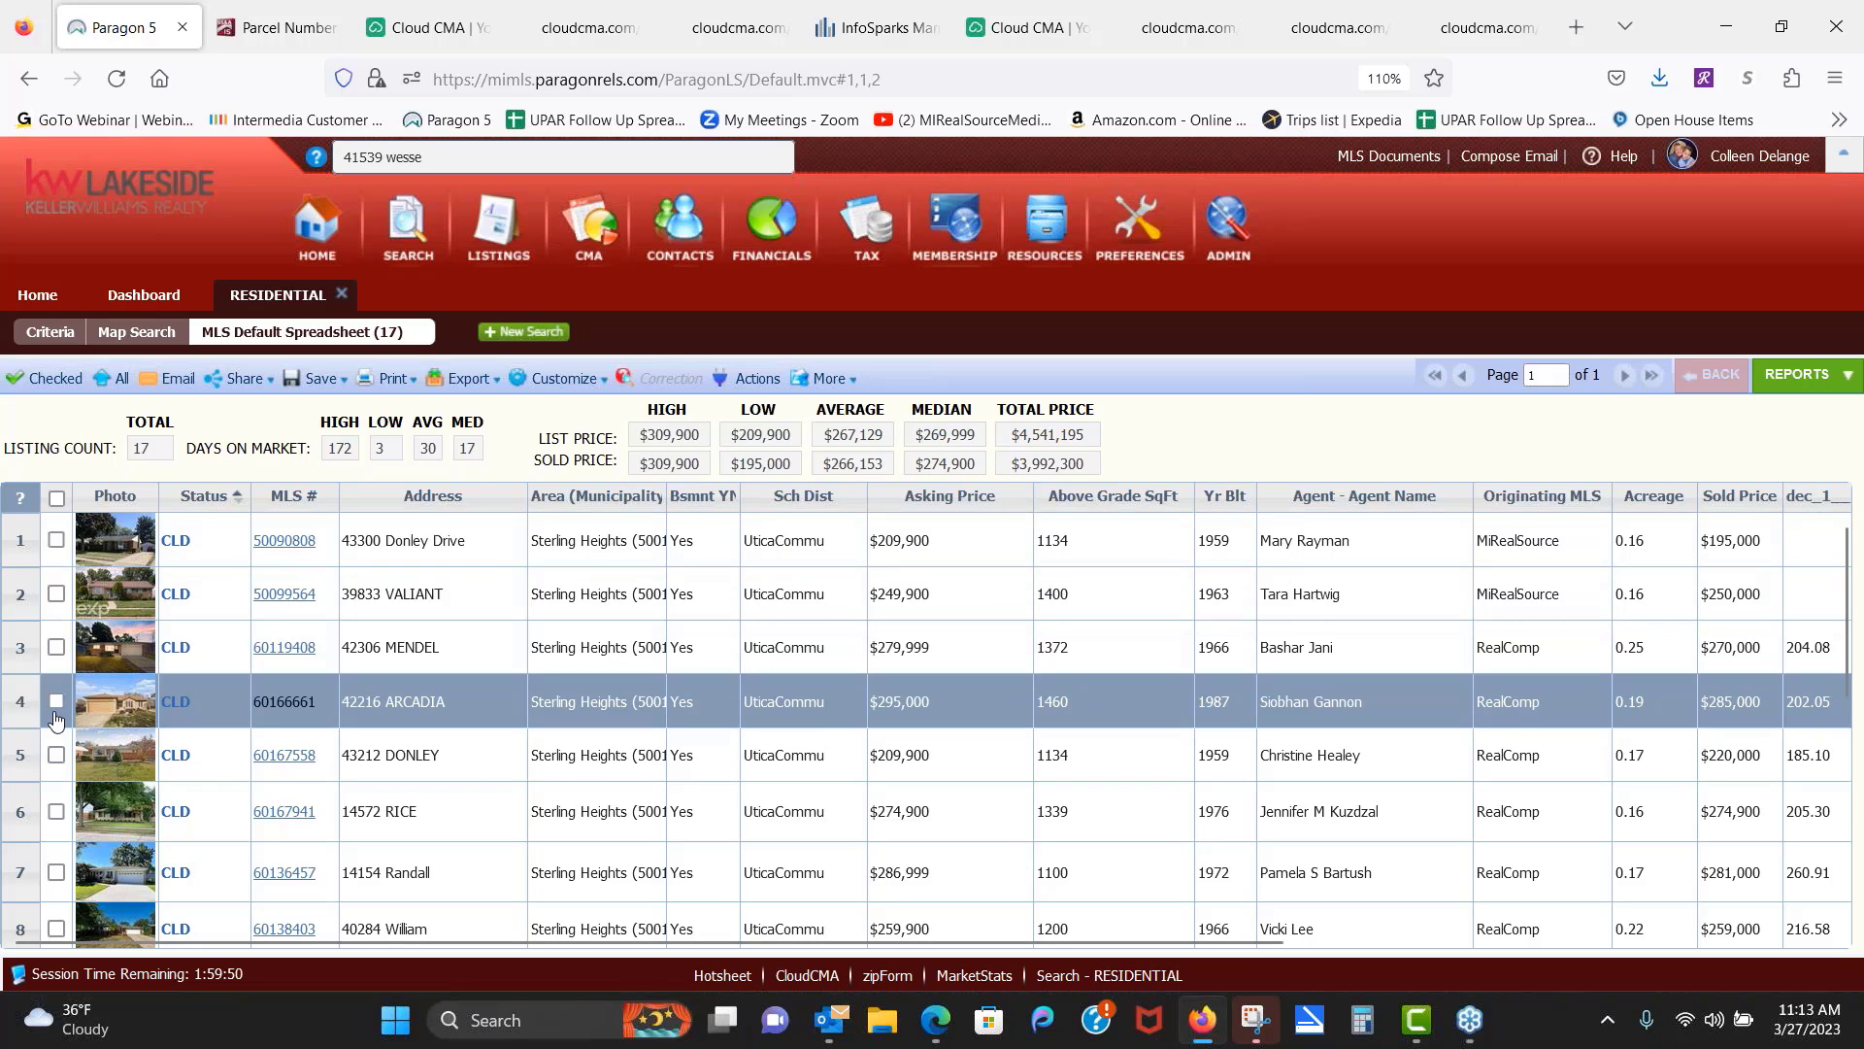
click(56, 754)
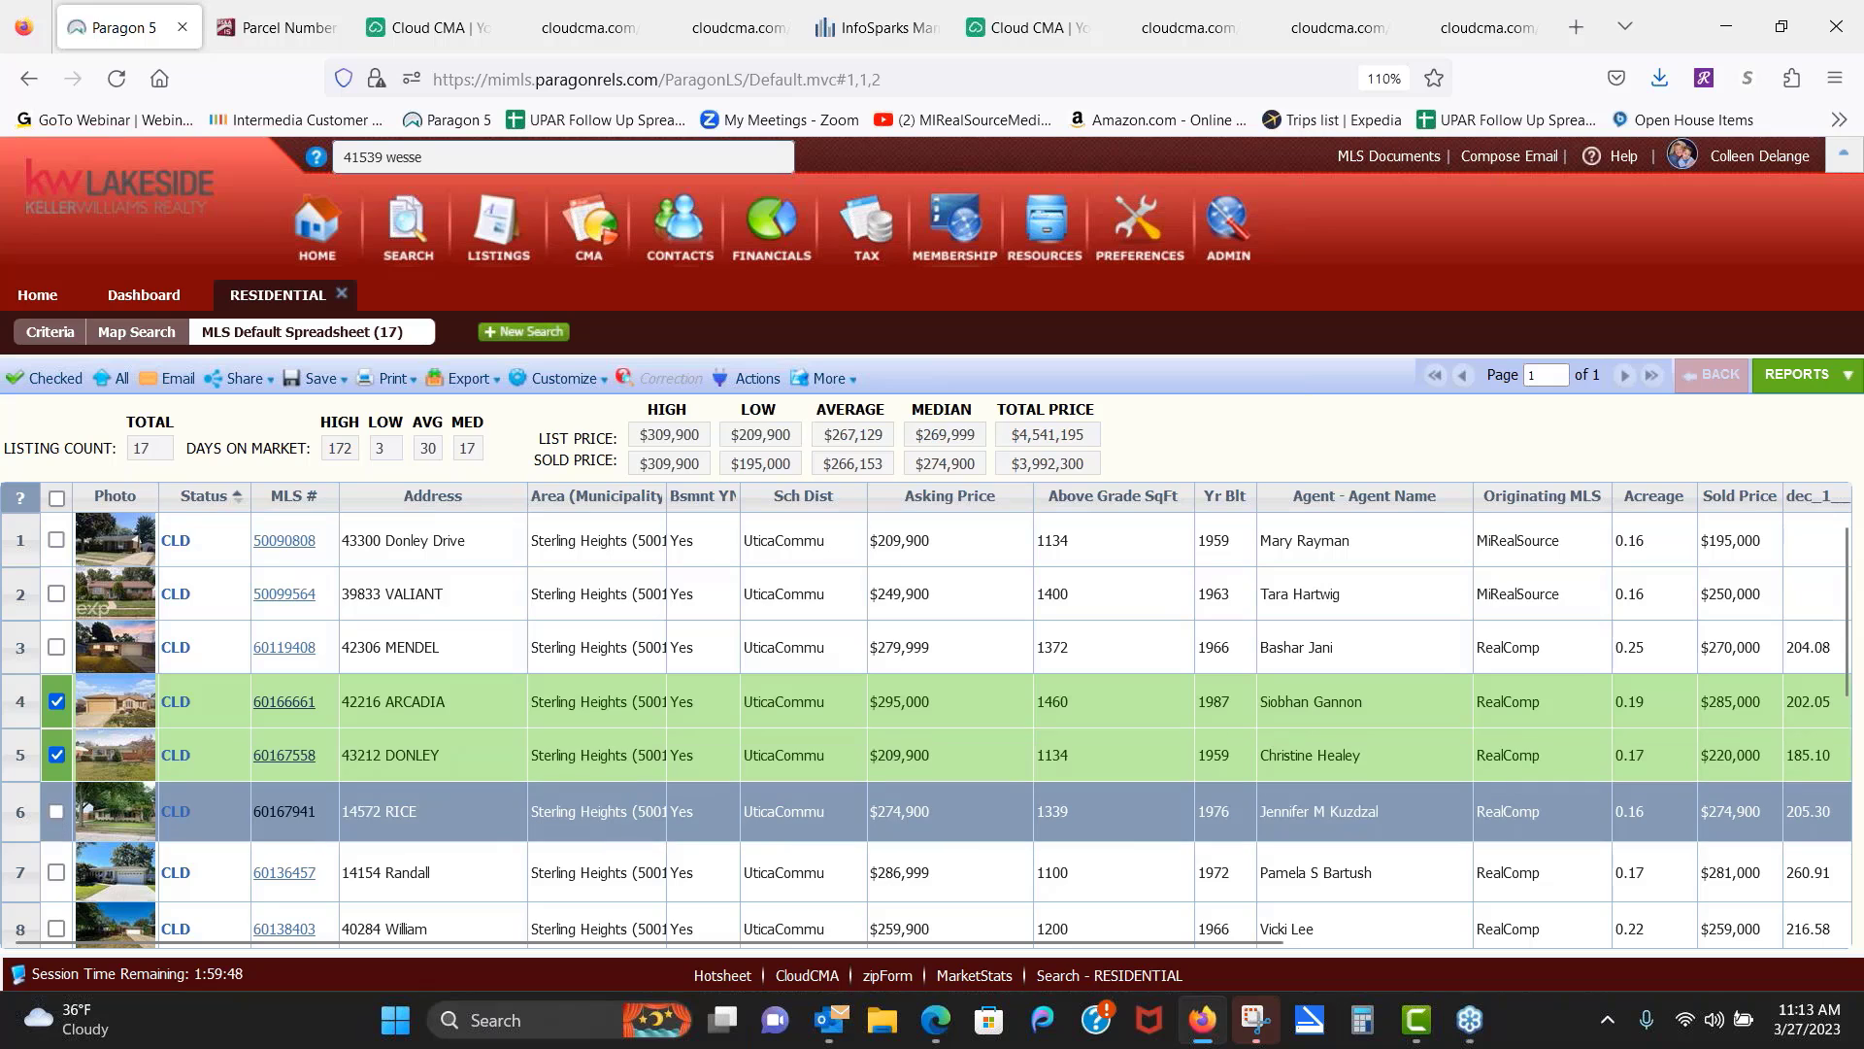
click(55, 811)
click(56, 871)
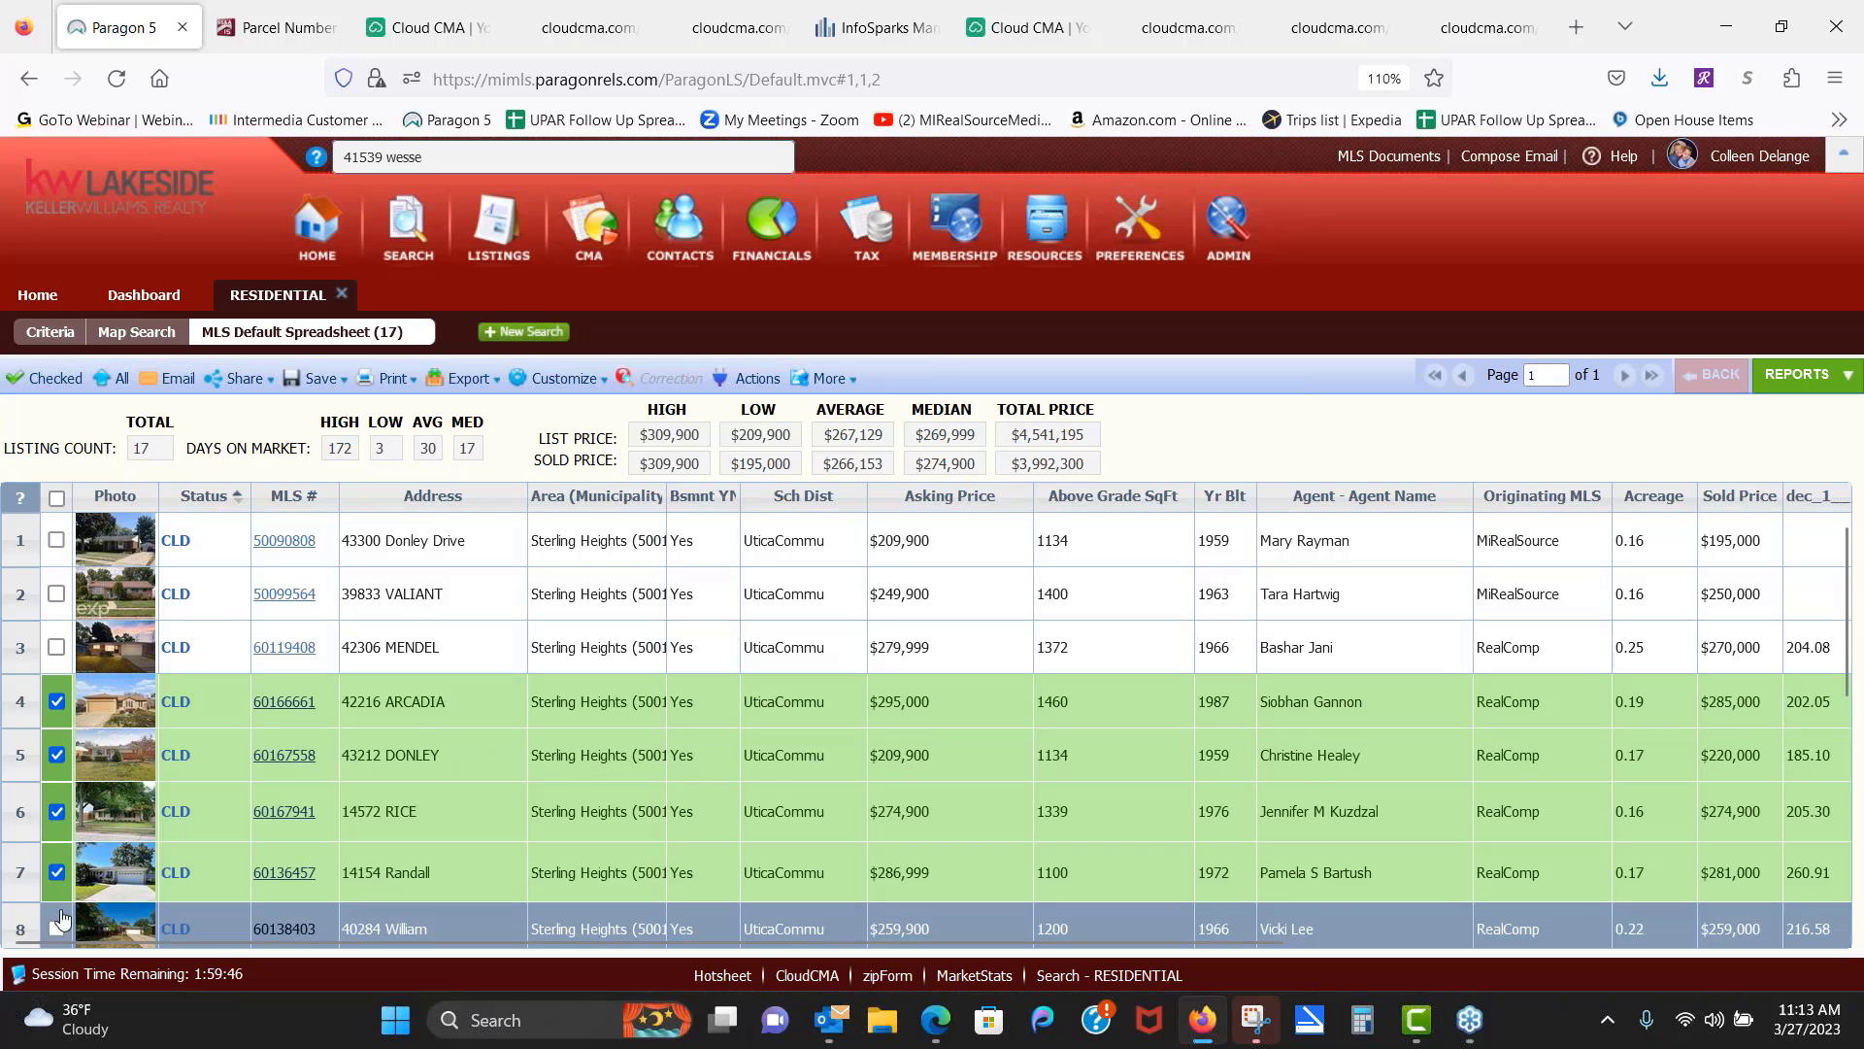
click(57, 929)
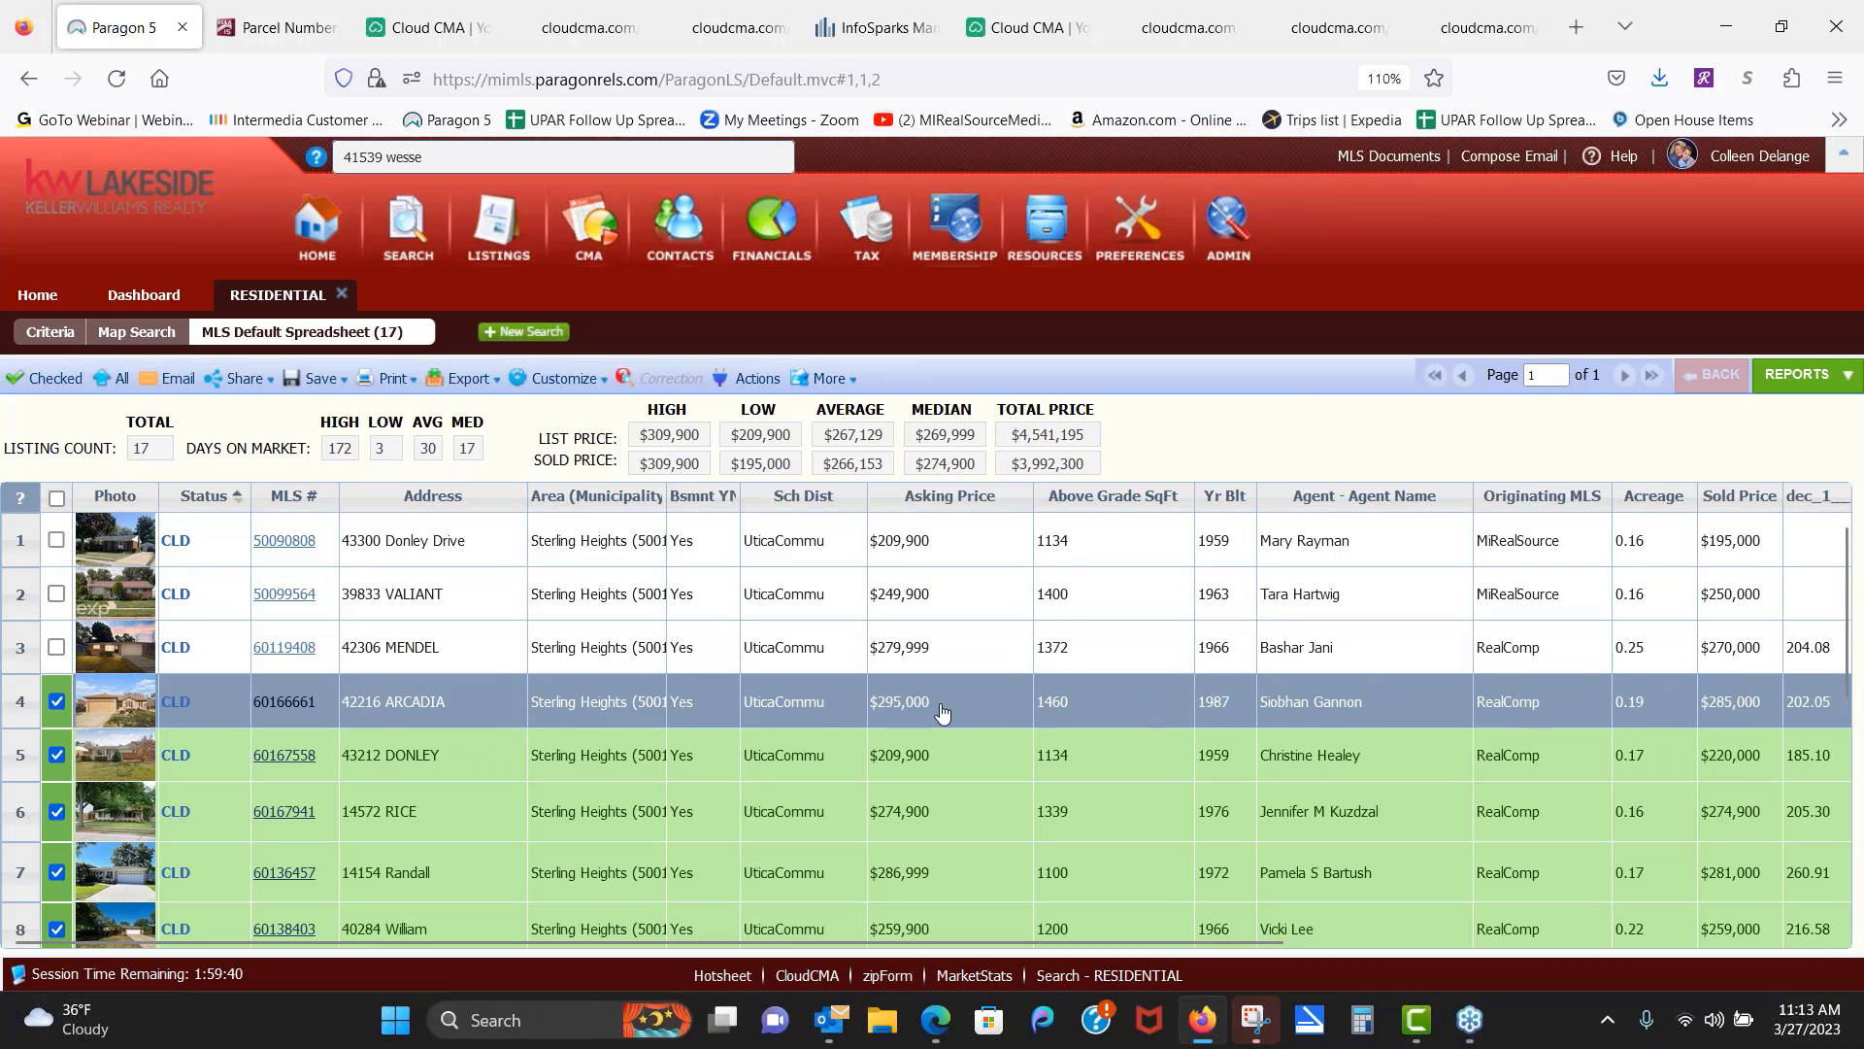
- Check ONTARIO and TONABEE further down, then show only the checked listings
drag(1843, 575, 1862, 804)
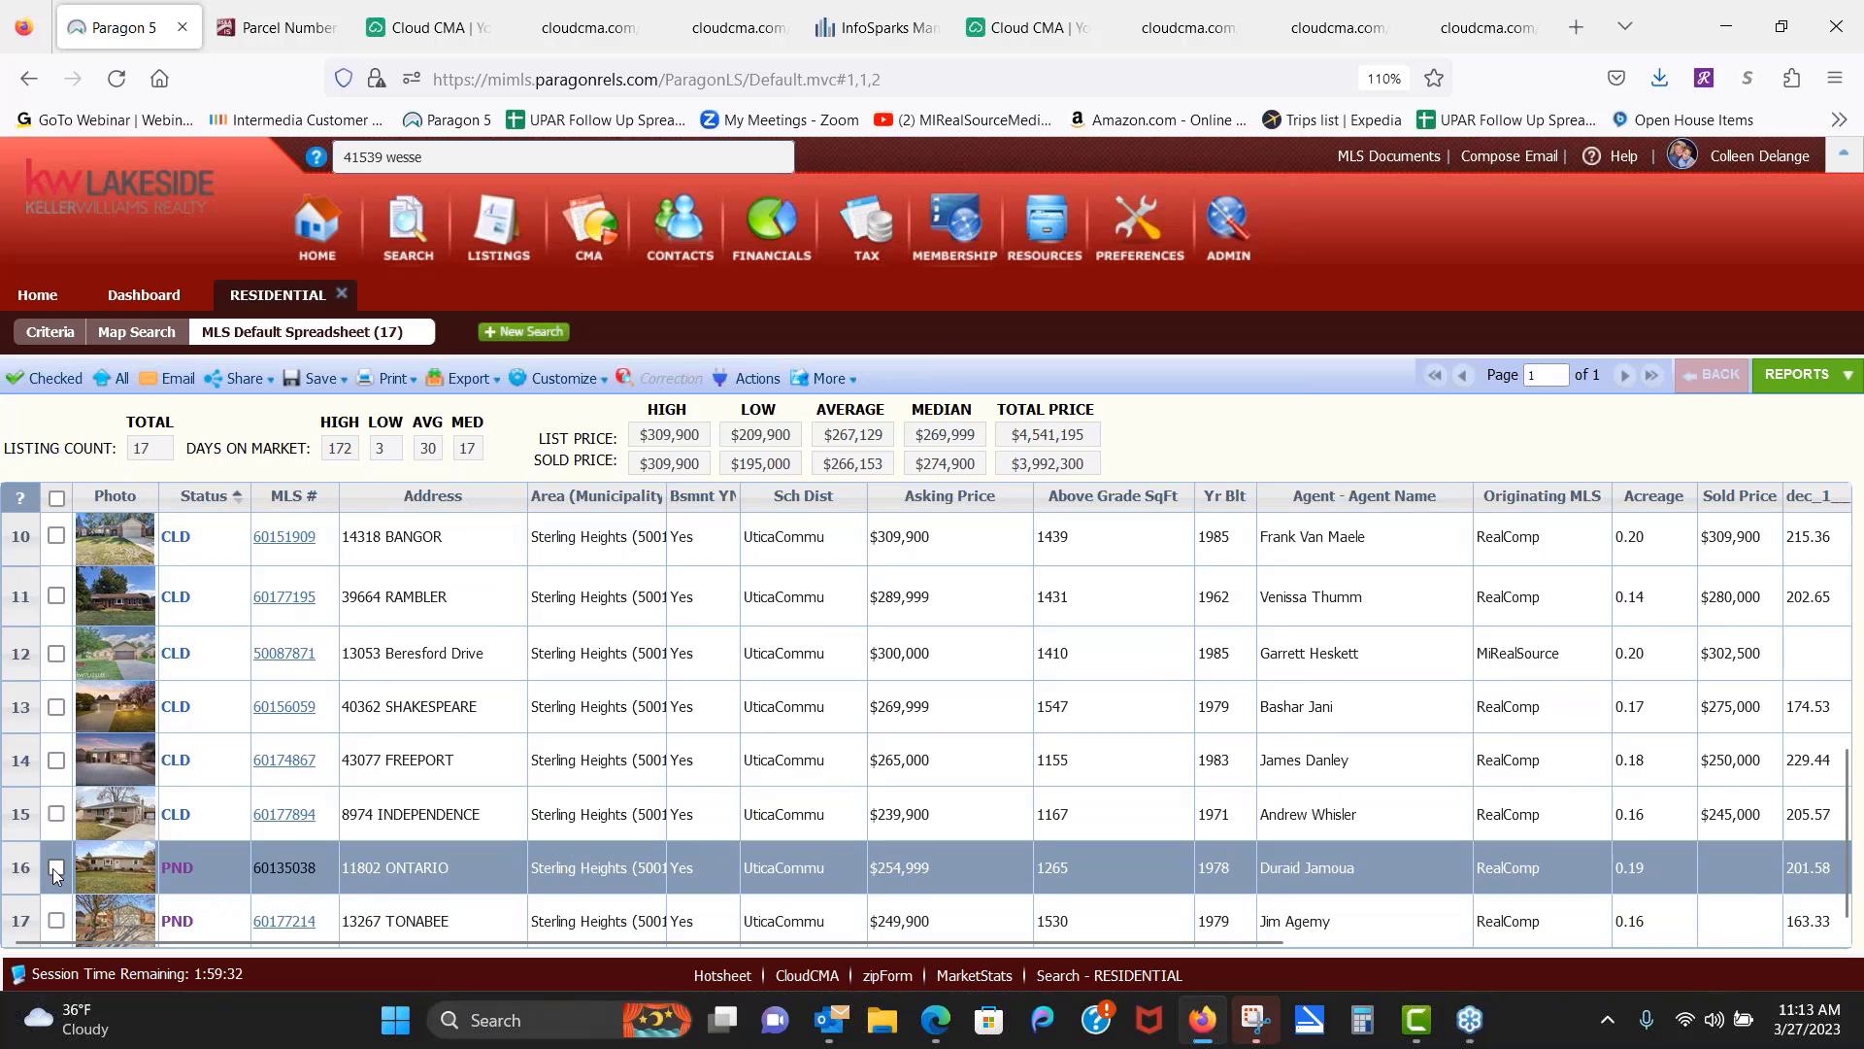
click(56, 869)
click(56, 921)
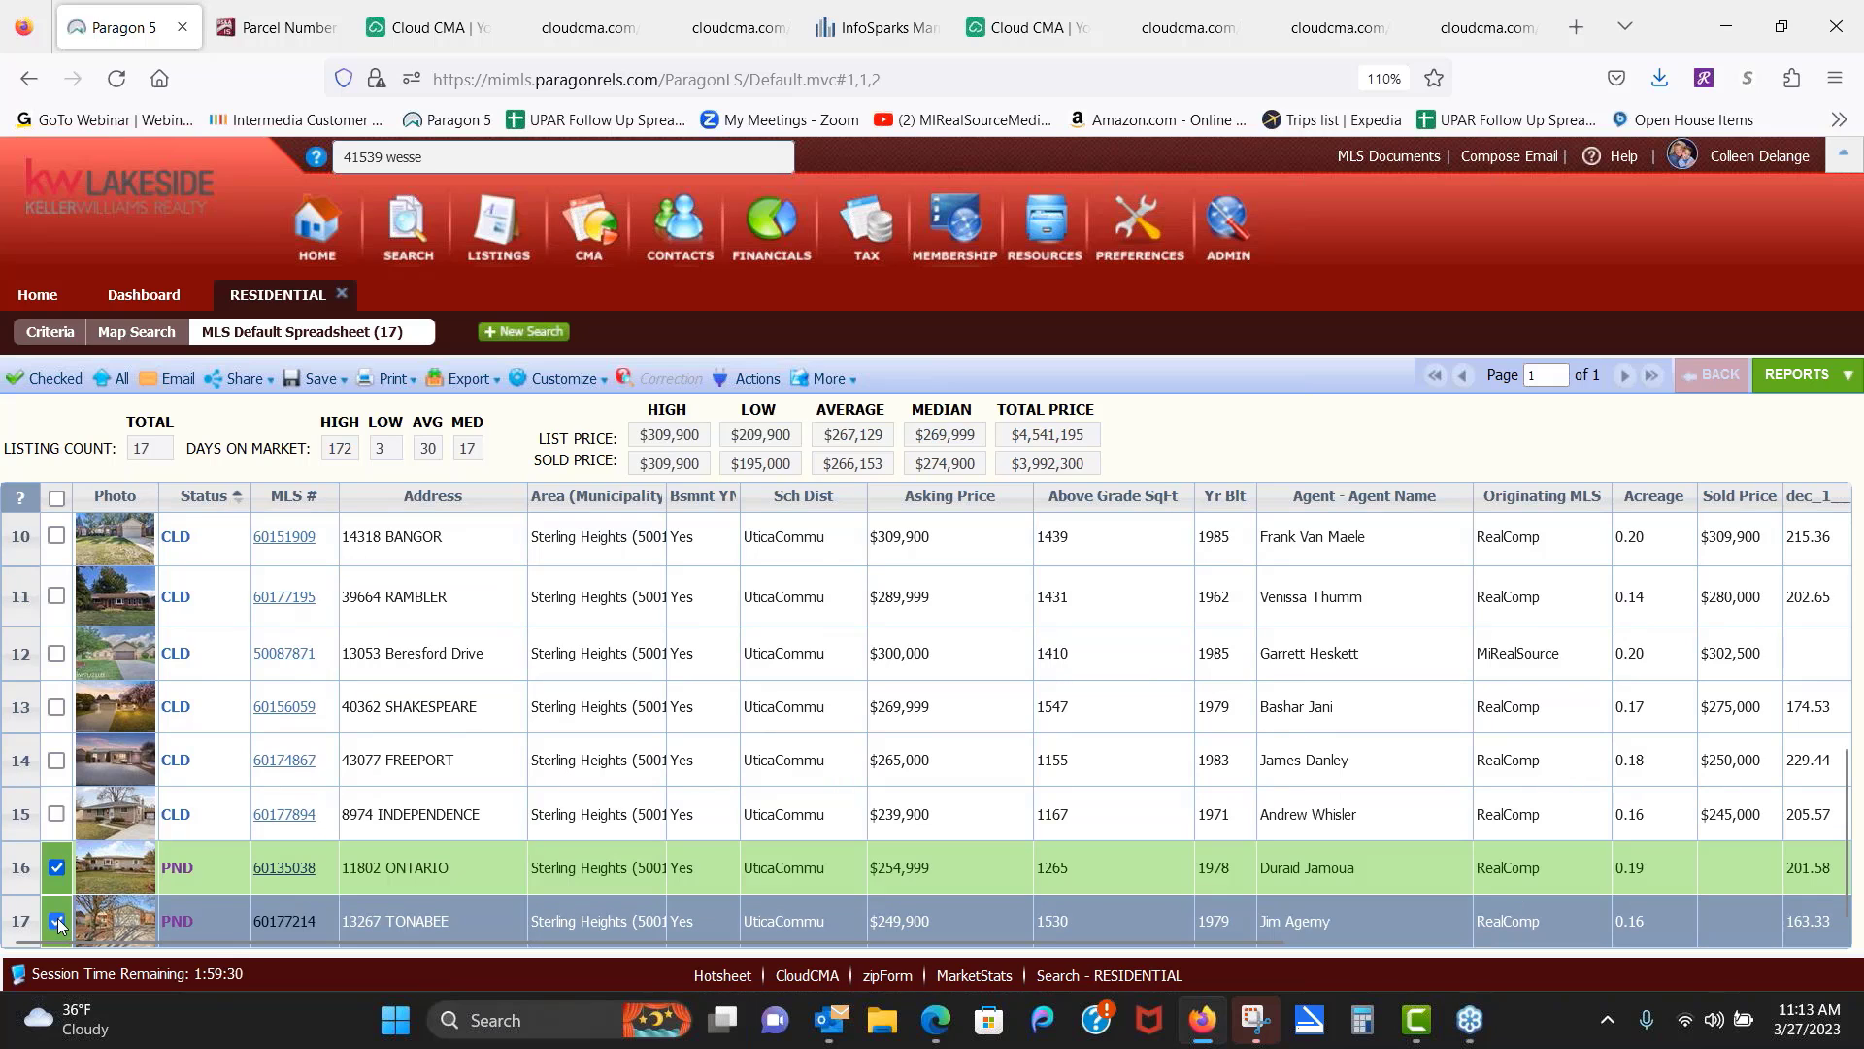
scroll(905, 812, up, 3)
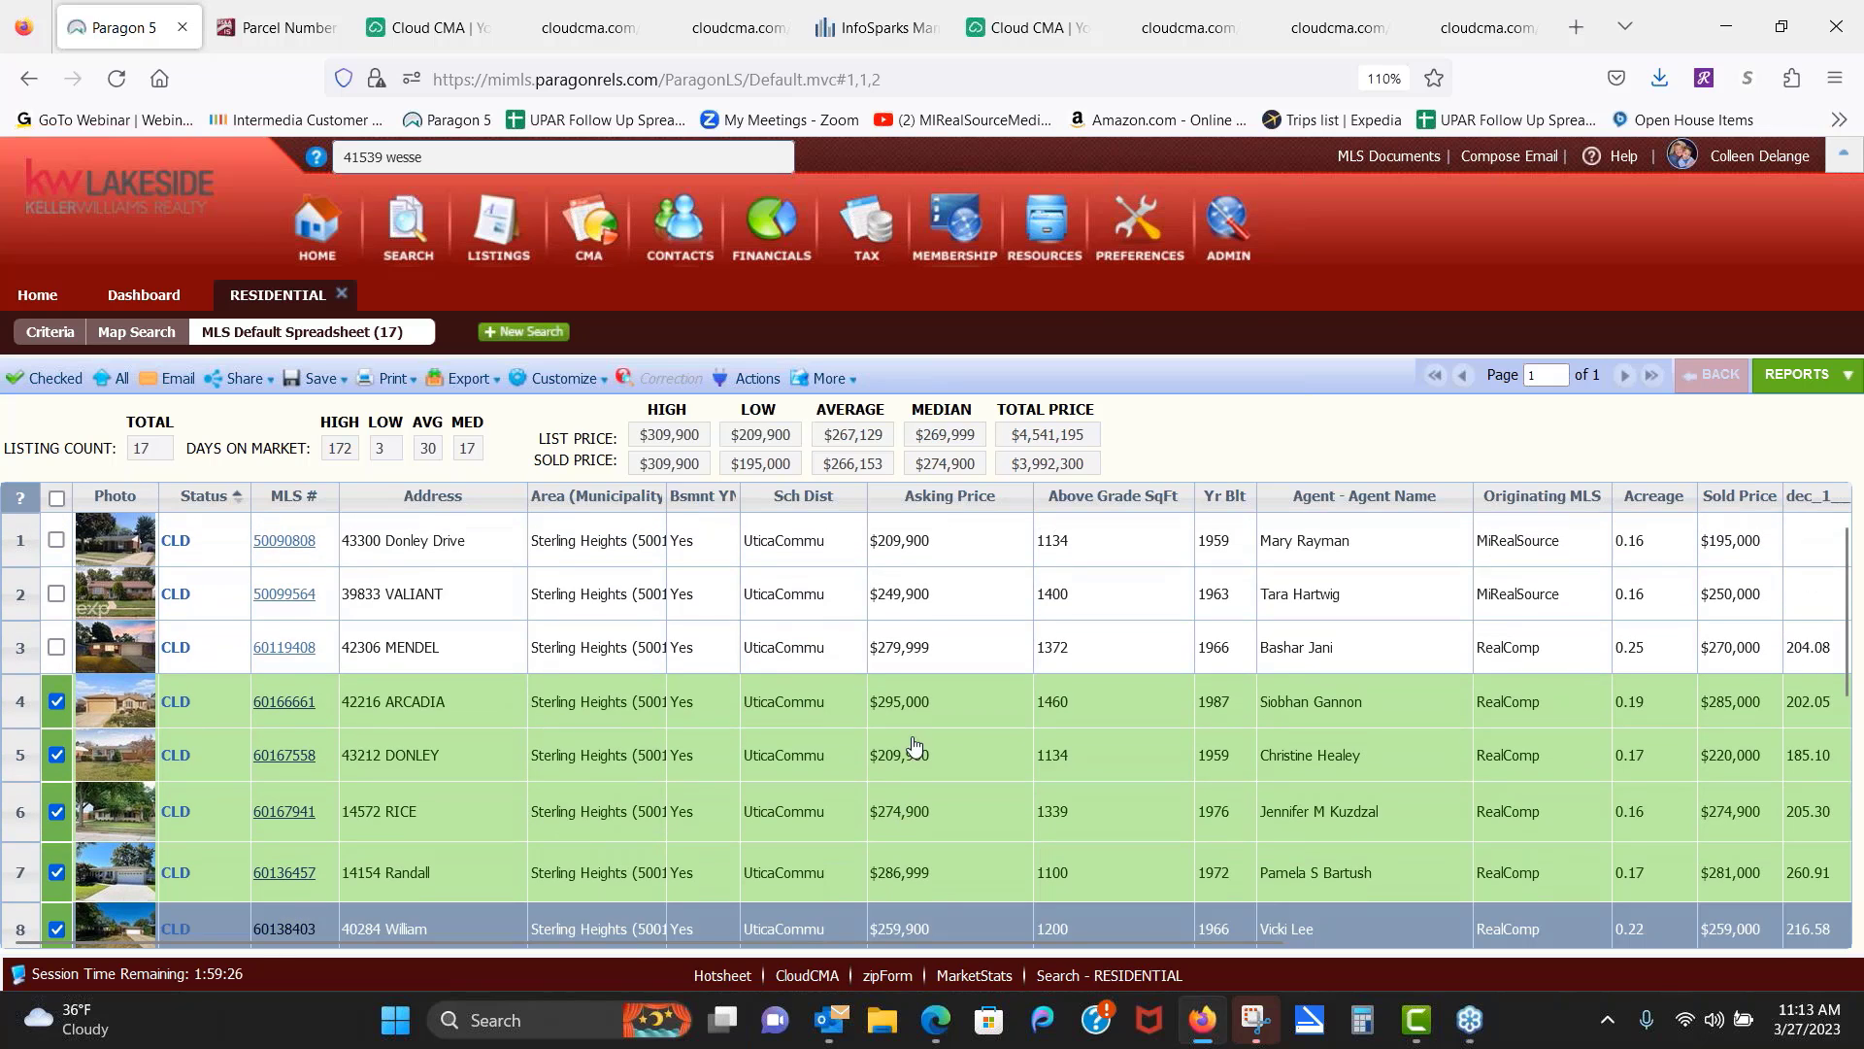
scroll(908, 812, down, 5)
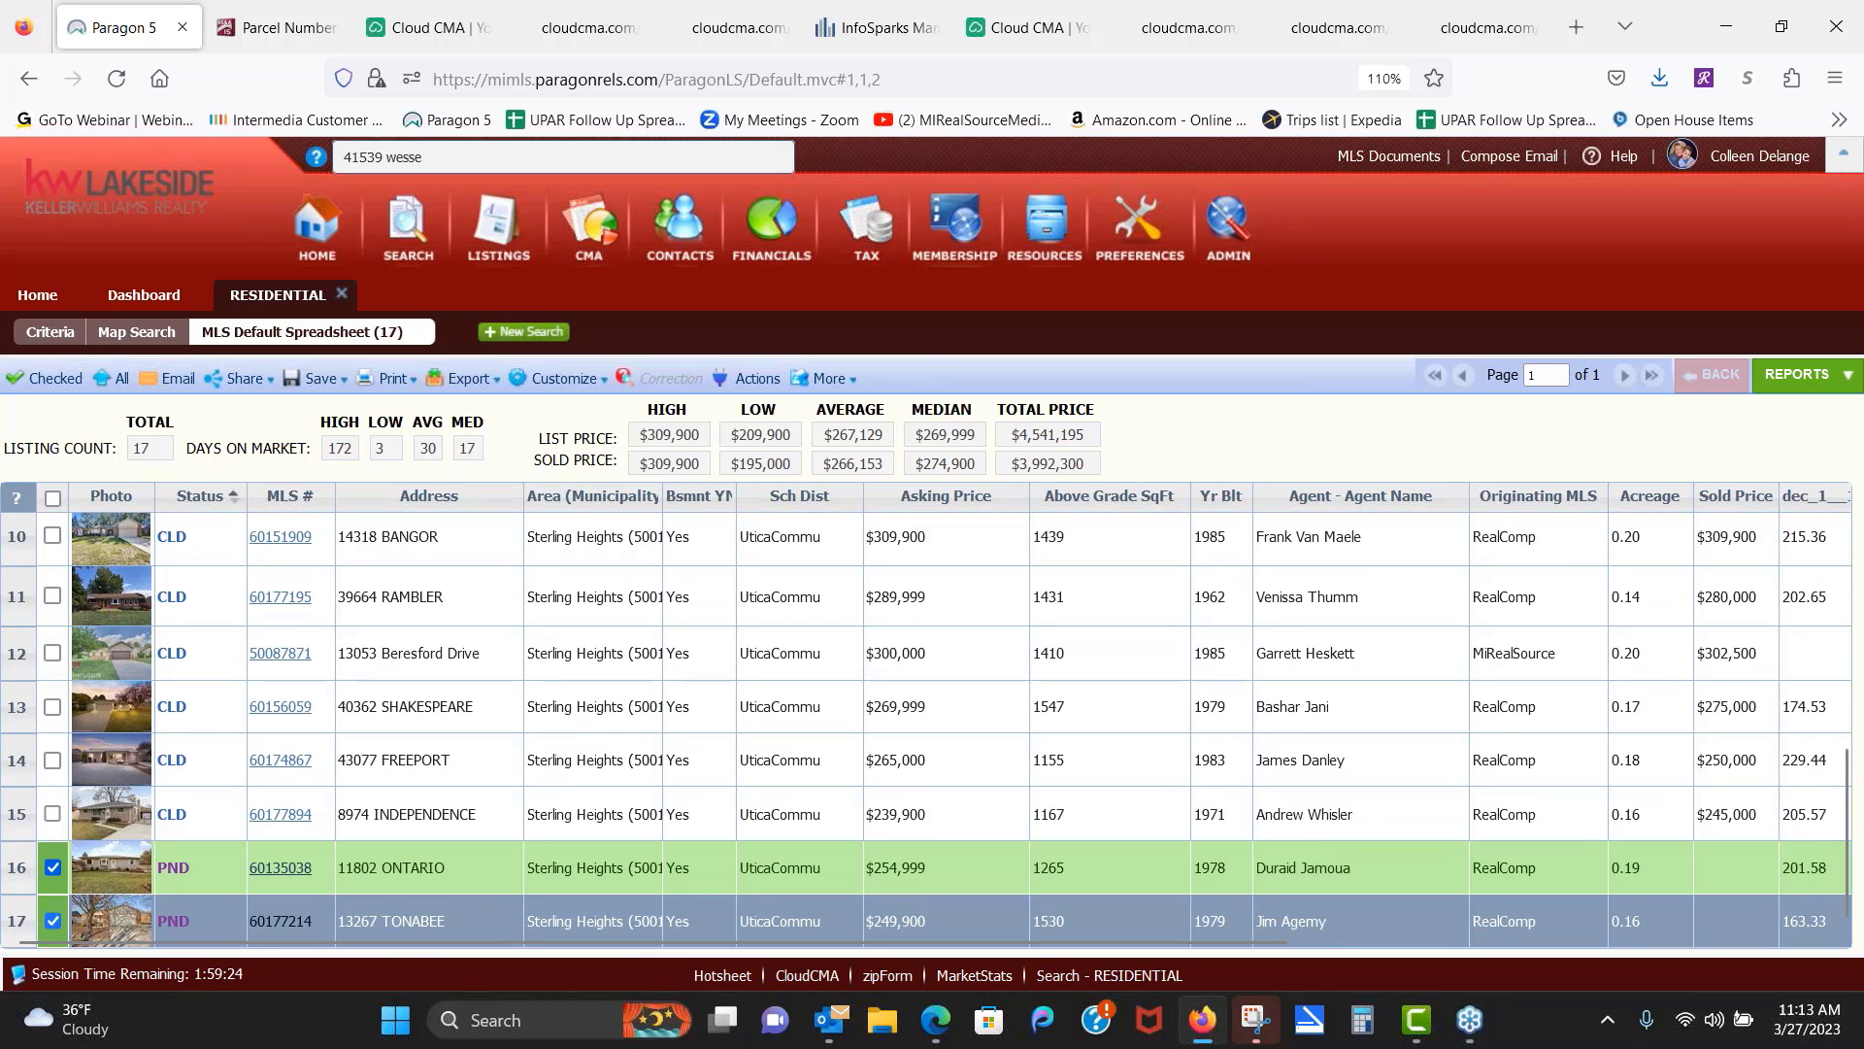
click(53, 386)
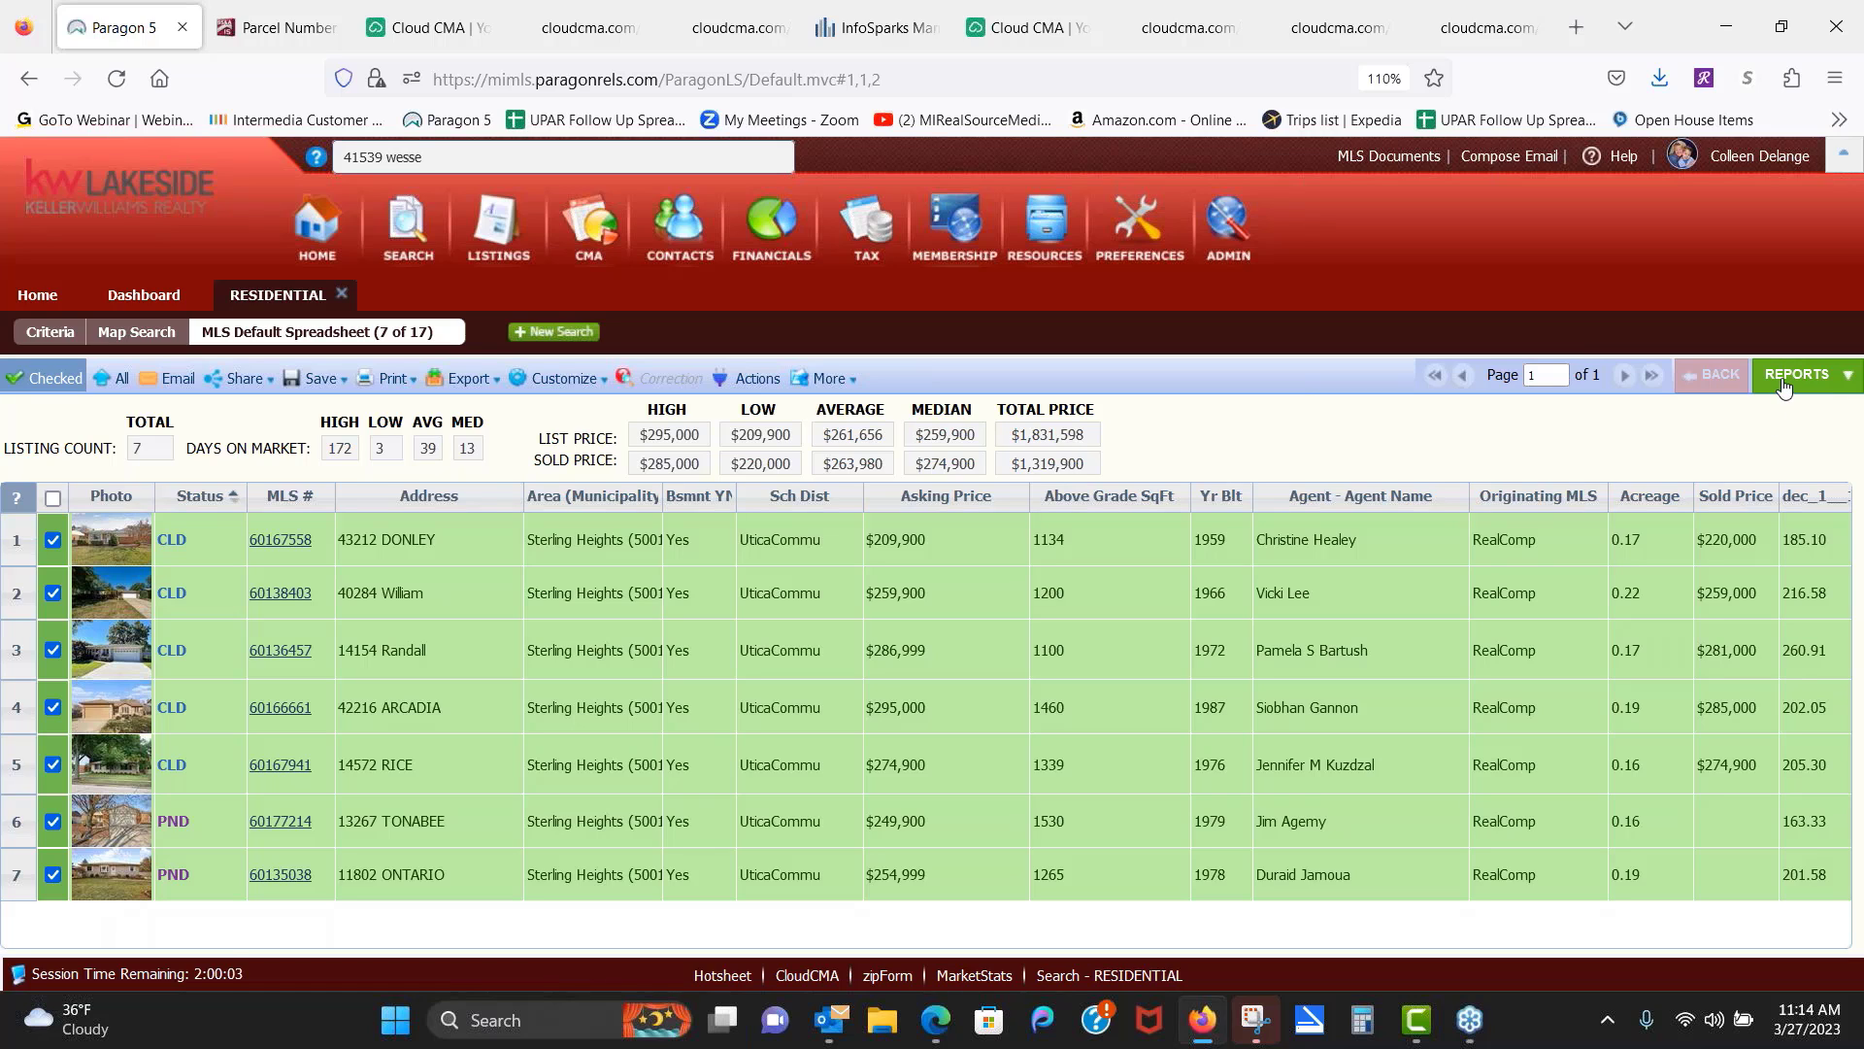
- Open the Reports list and expand the CMA folder showing Quick View, Summary and Spreadsheet
click(1784, 387)
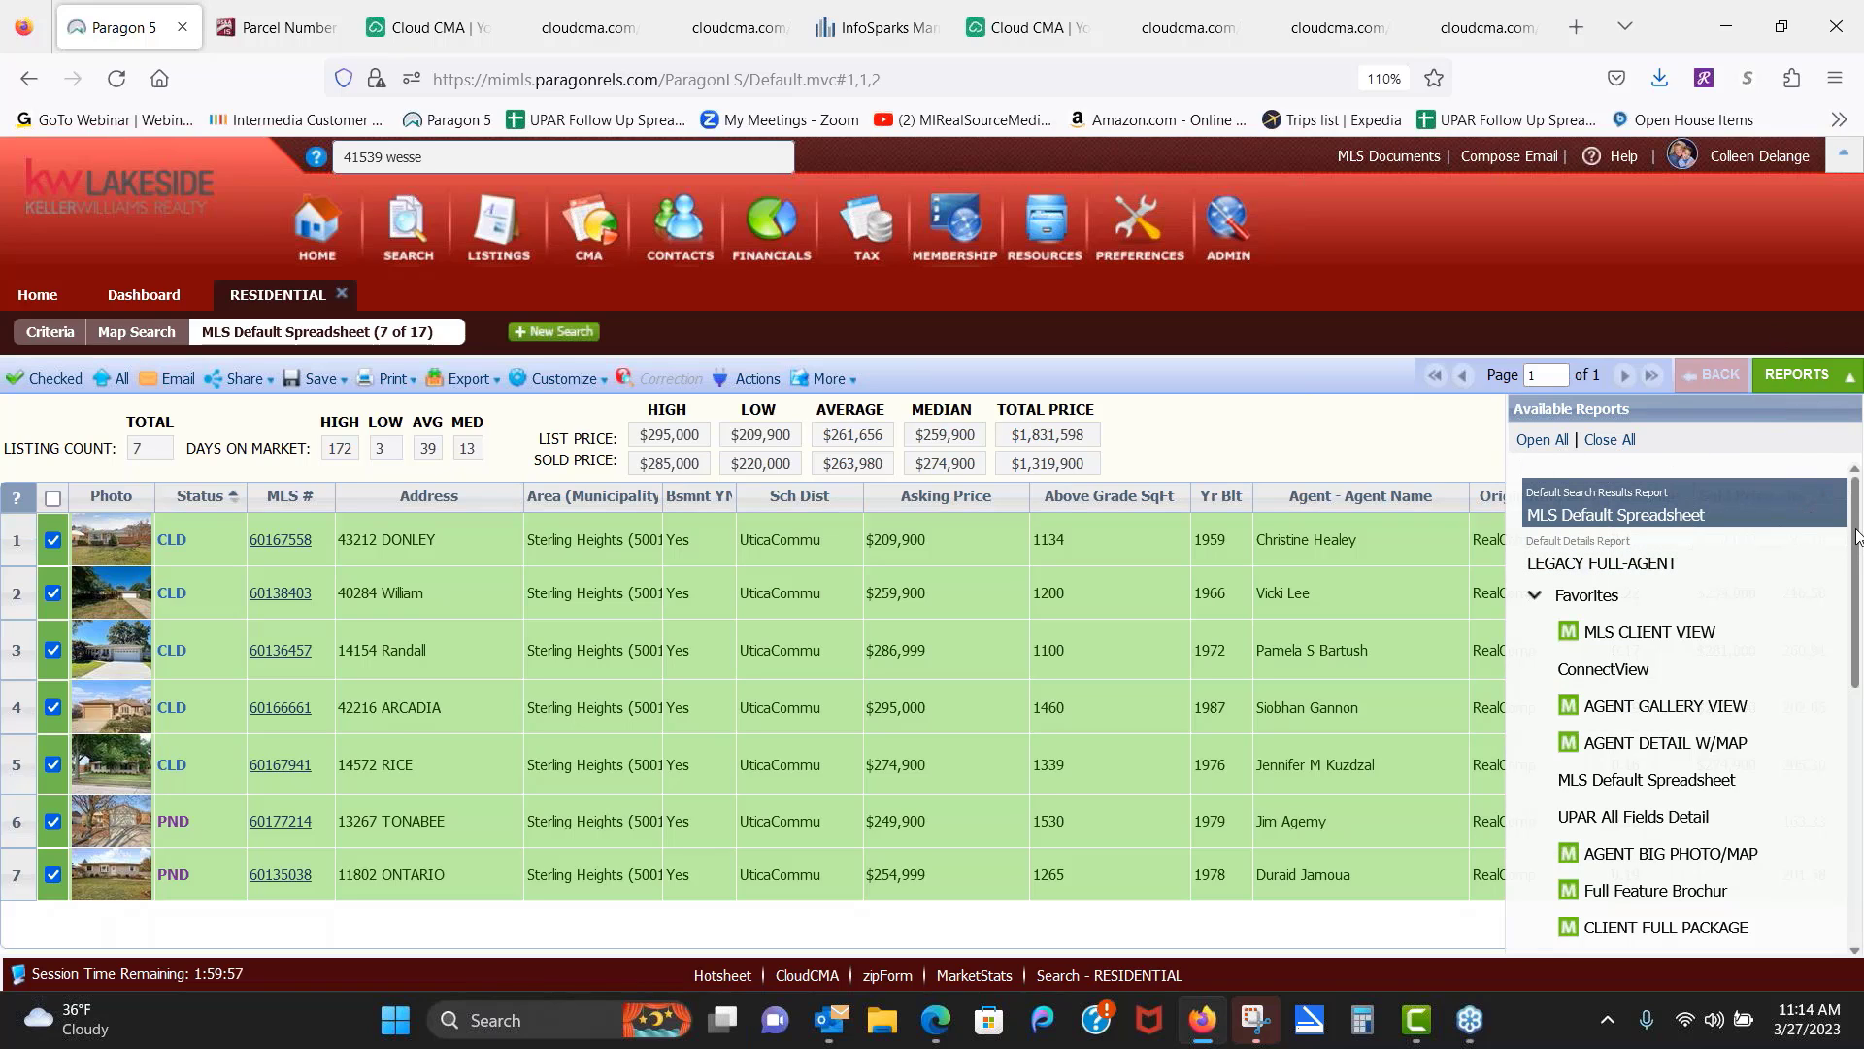
drag(1860, 566, 1862, 901)
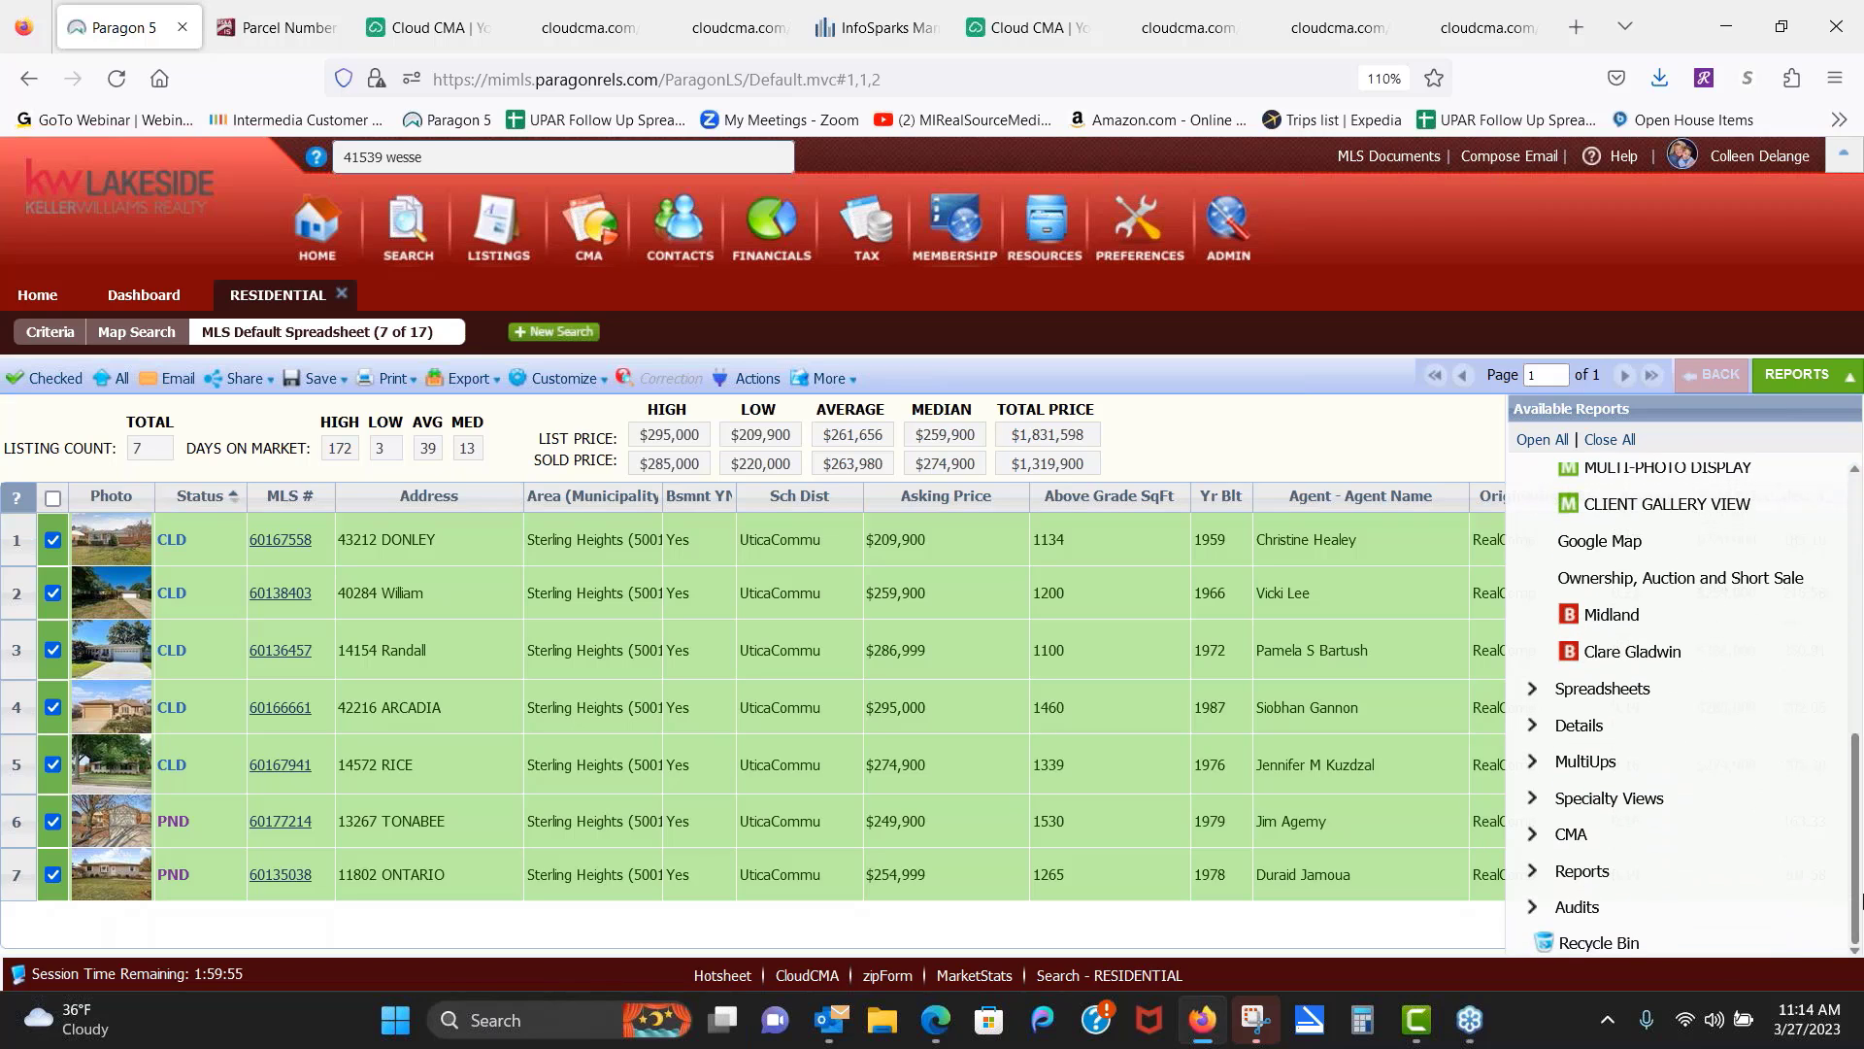
click(1534, 837)
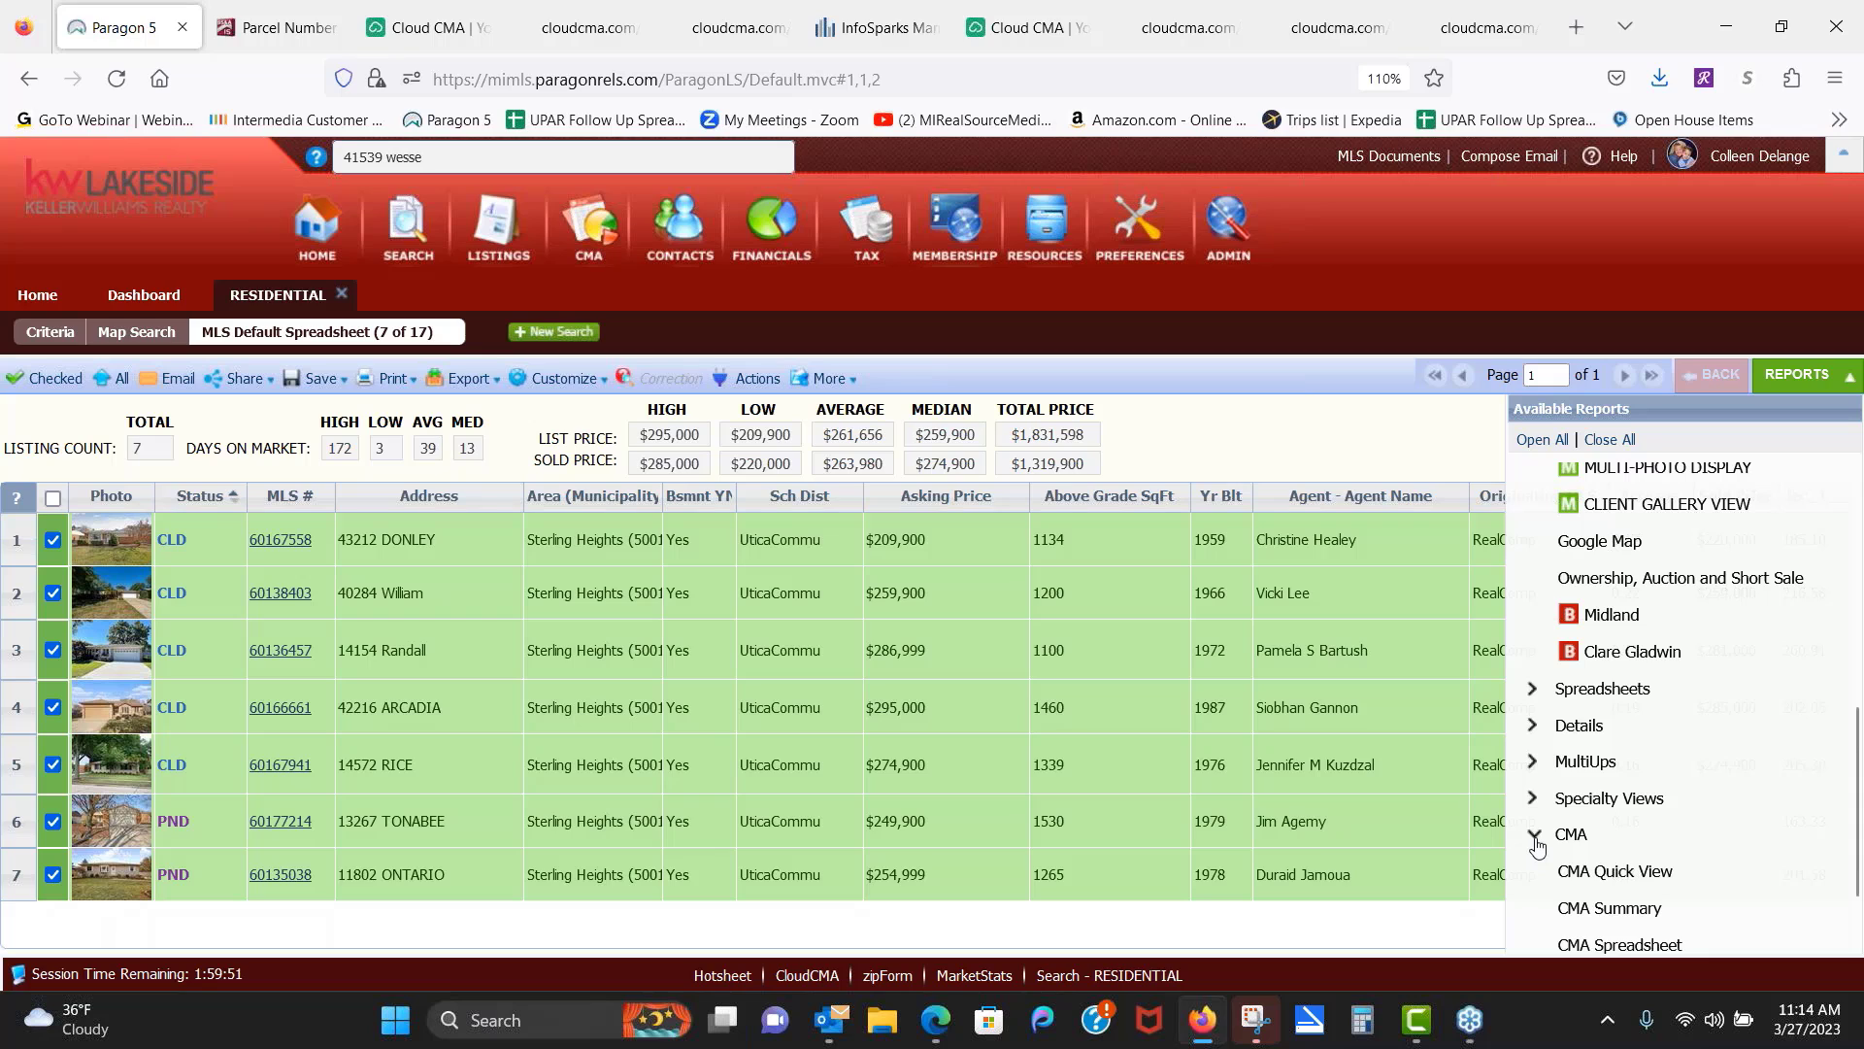
- Open the CMA Quick View of the seven checked comparables and scroll through it
click(1606, 879)
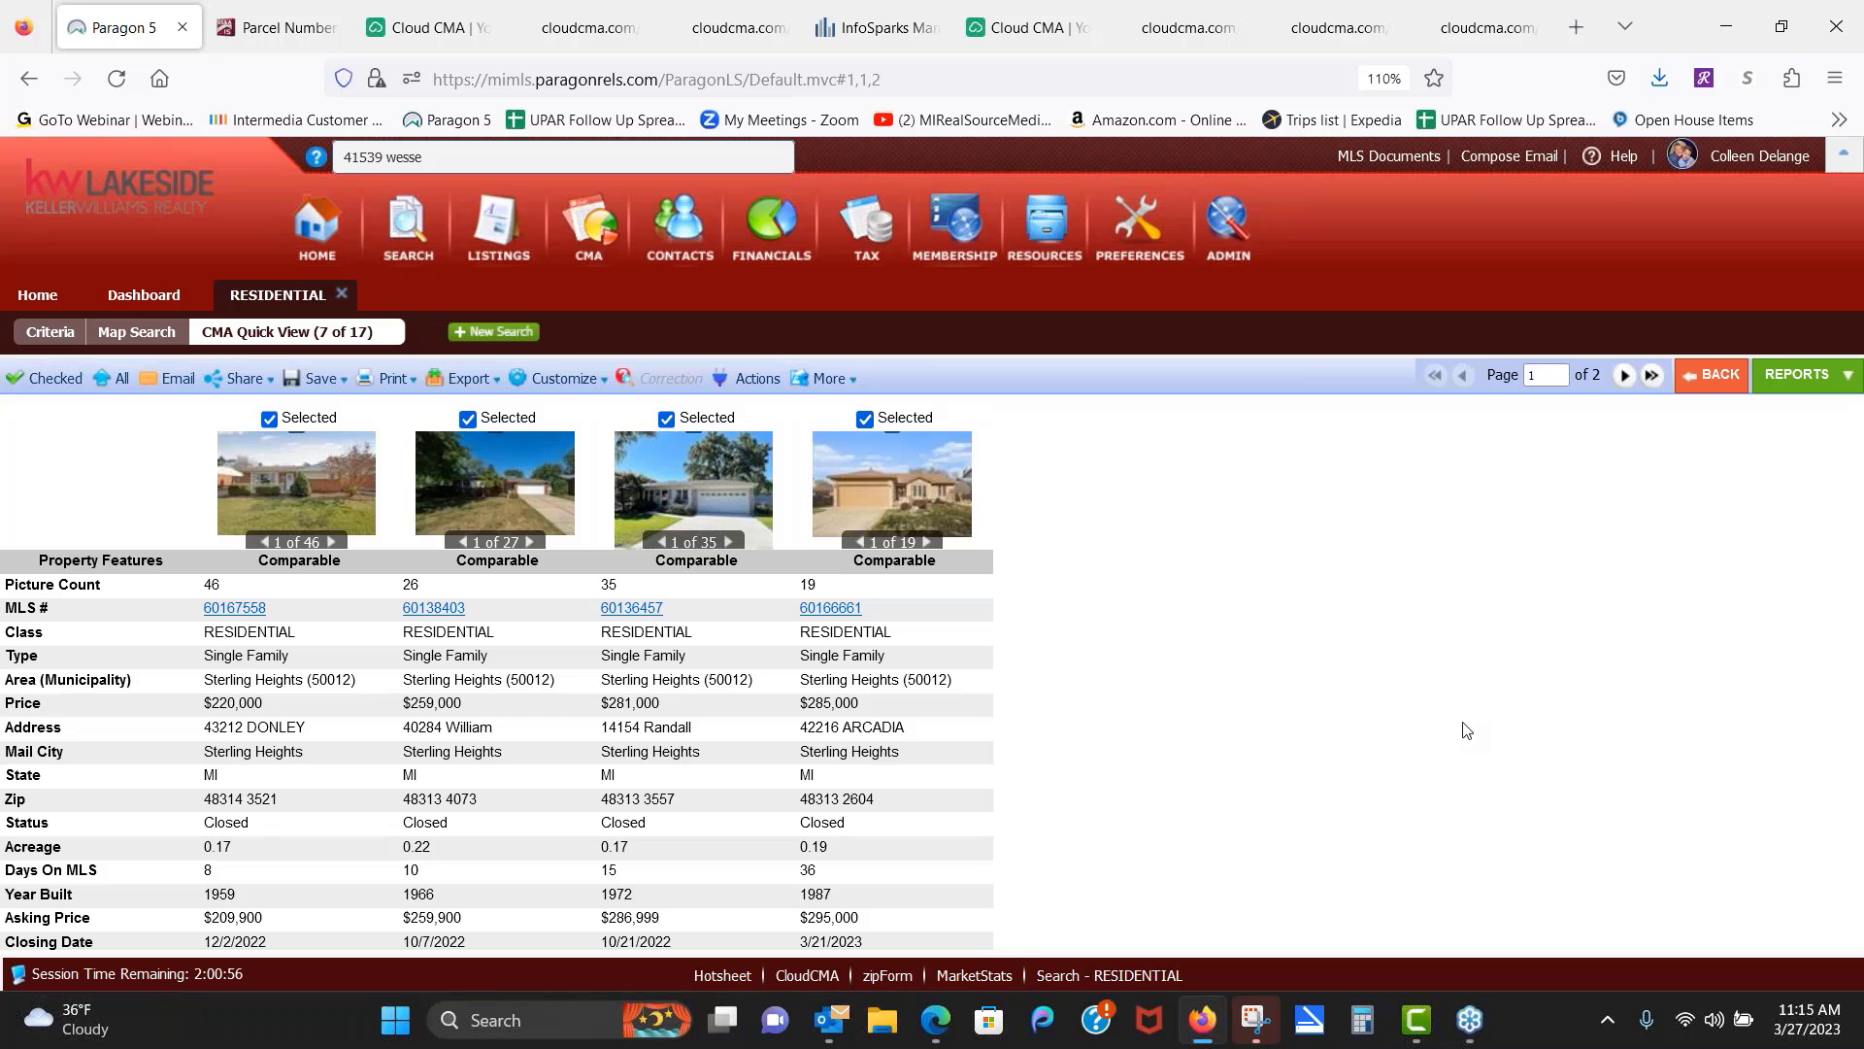
scroll(1306, 731, down, 3)
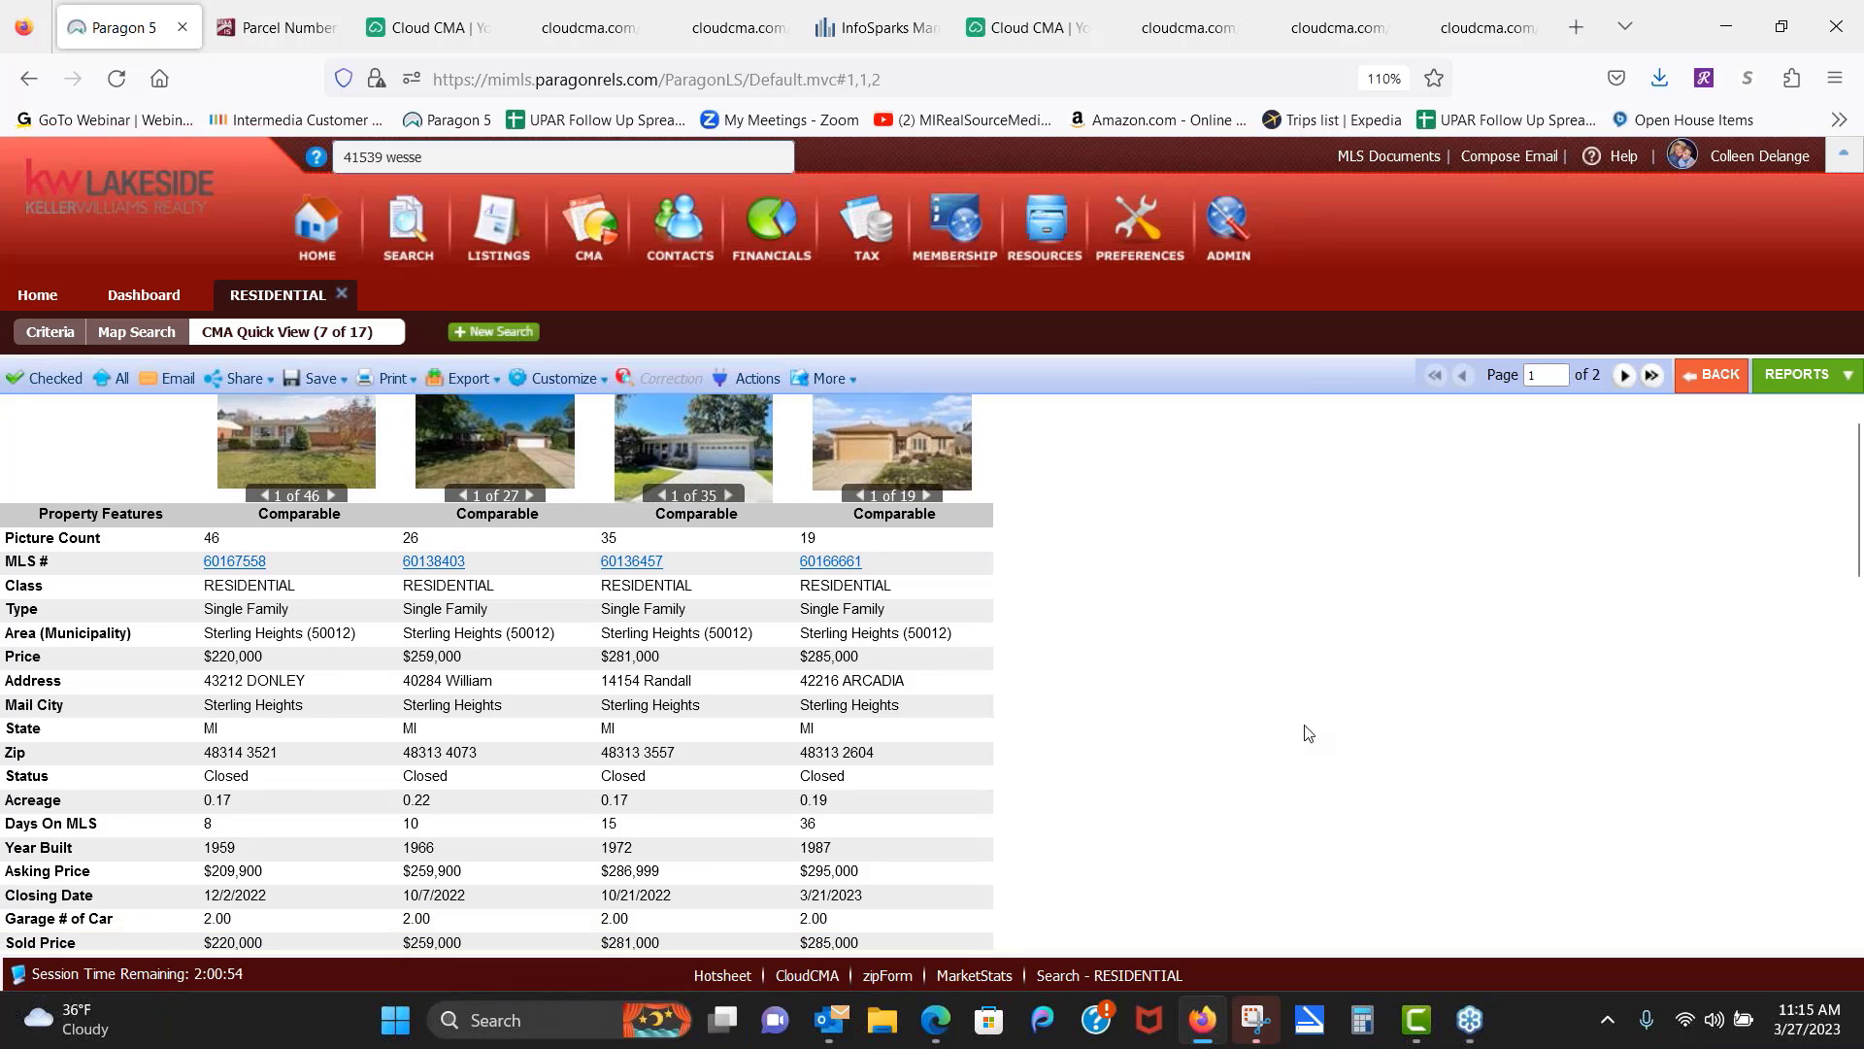
scroll(1357, 572, down, 1)
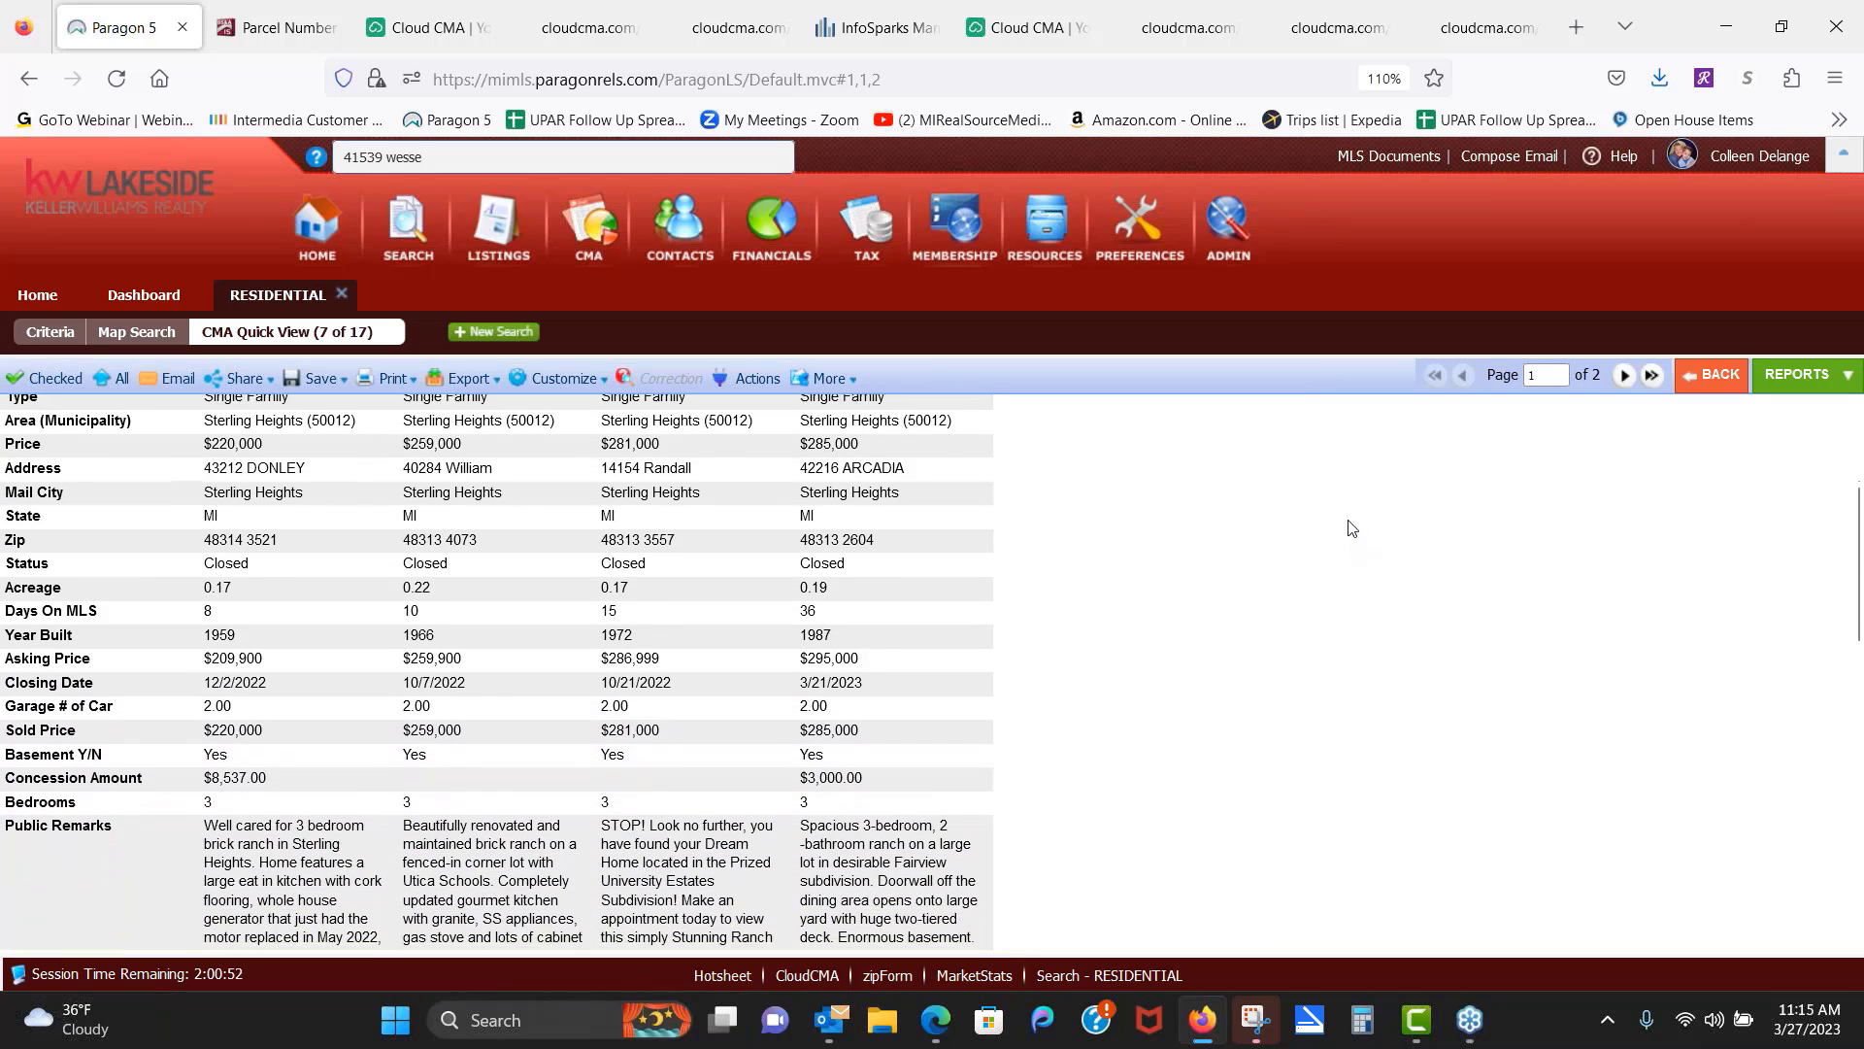
scroll(1357, 538, up, 5)
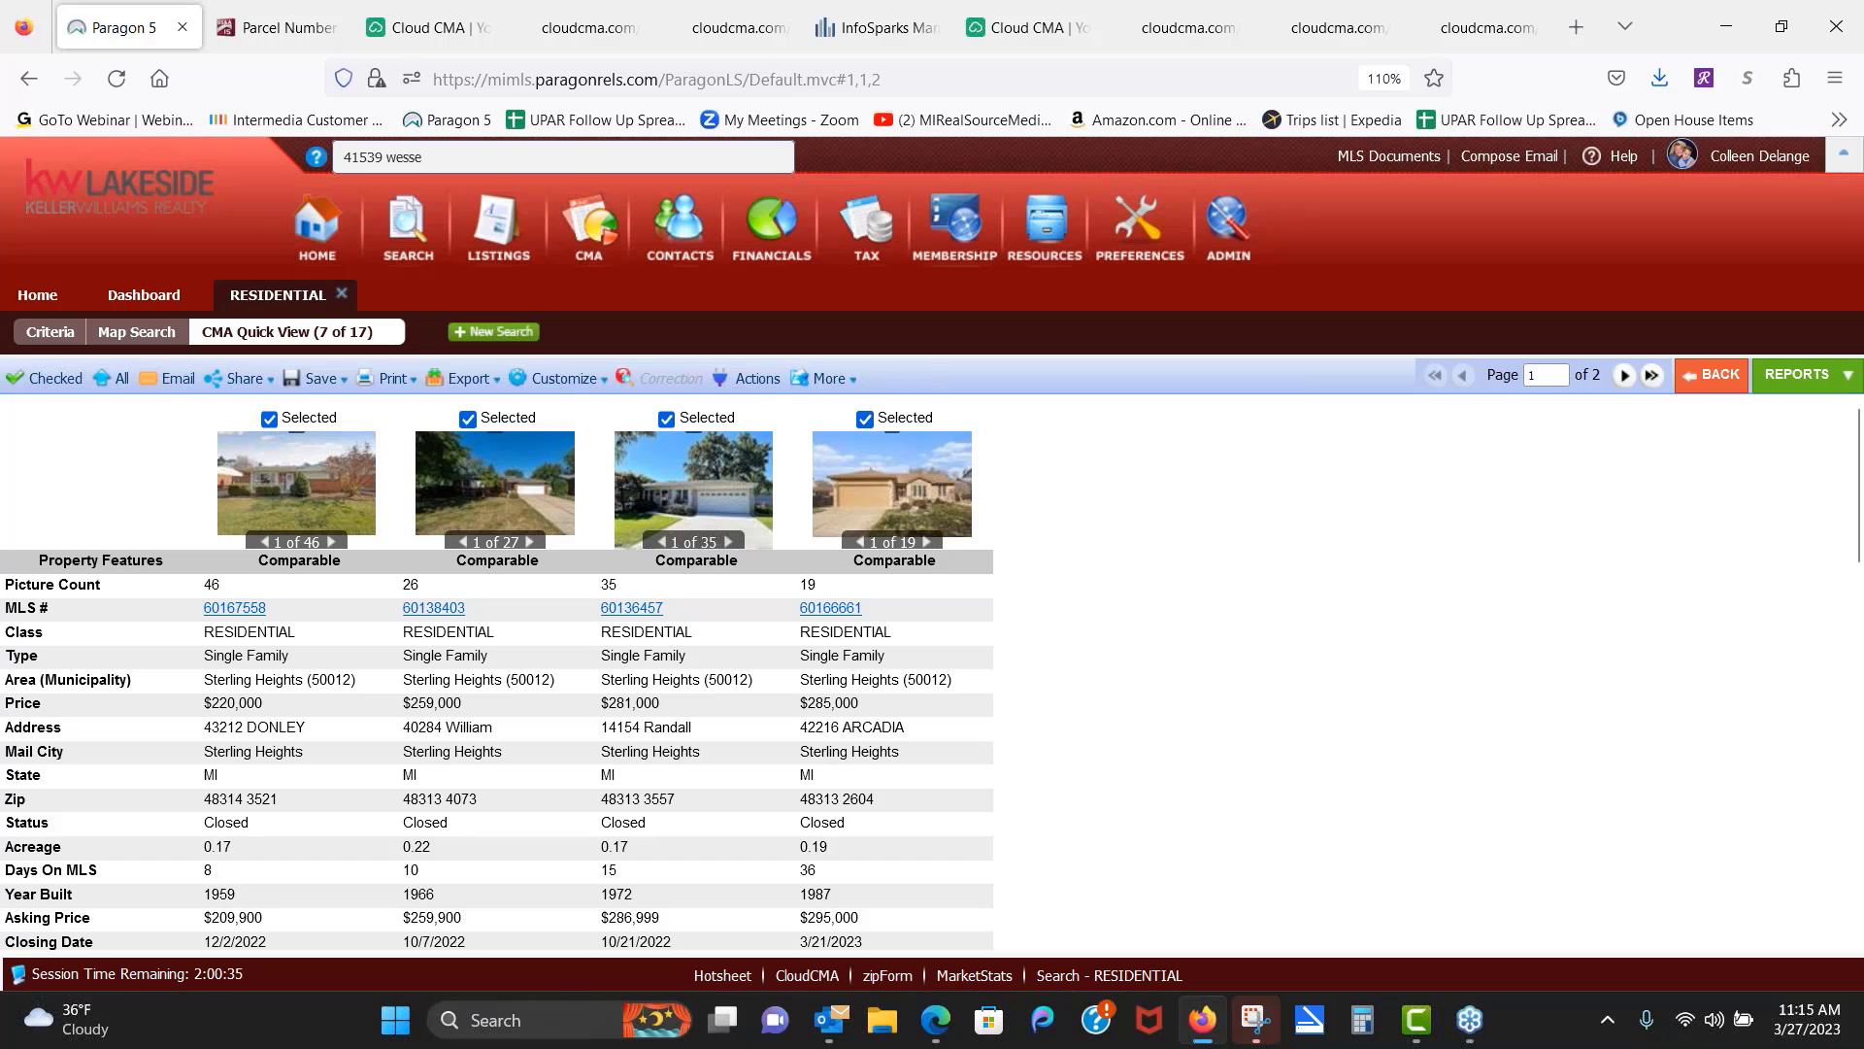
- Open and close Customize without changes, then reopen the Reports list
click(546, 383)
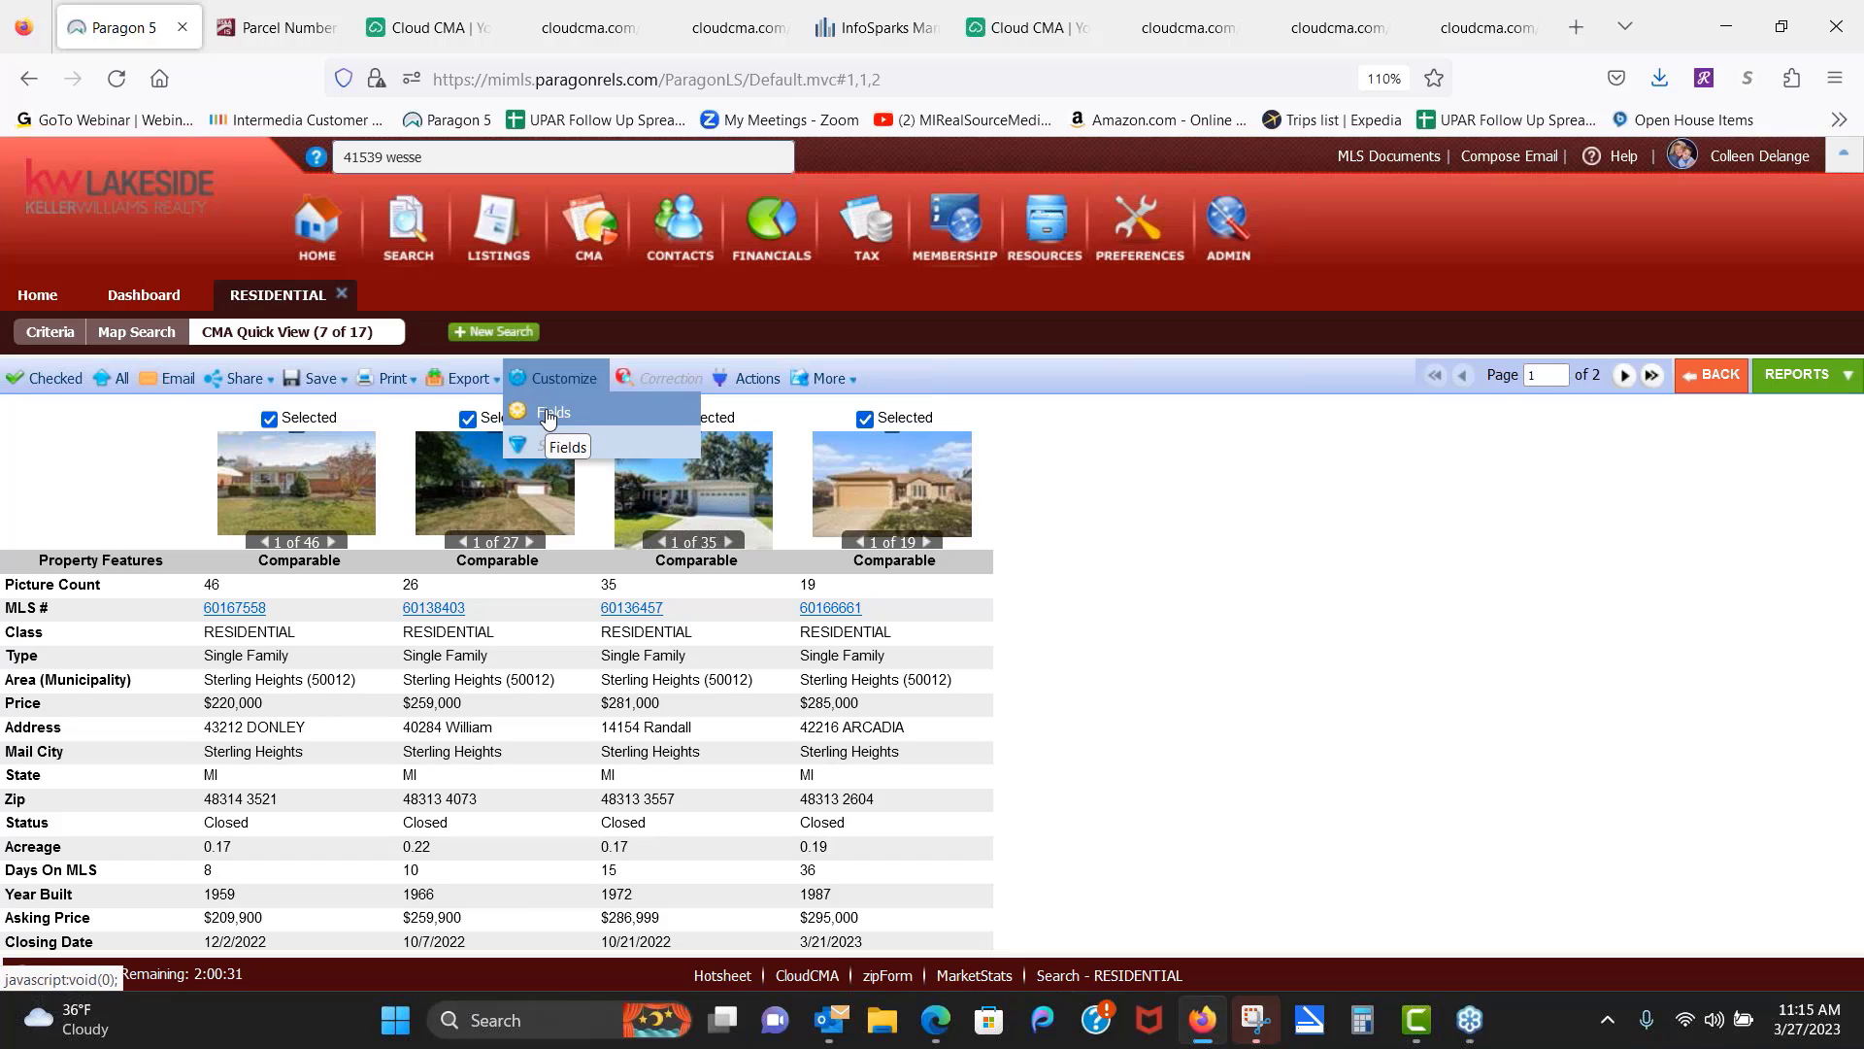
click(548, 415)
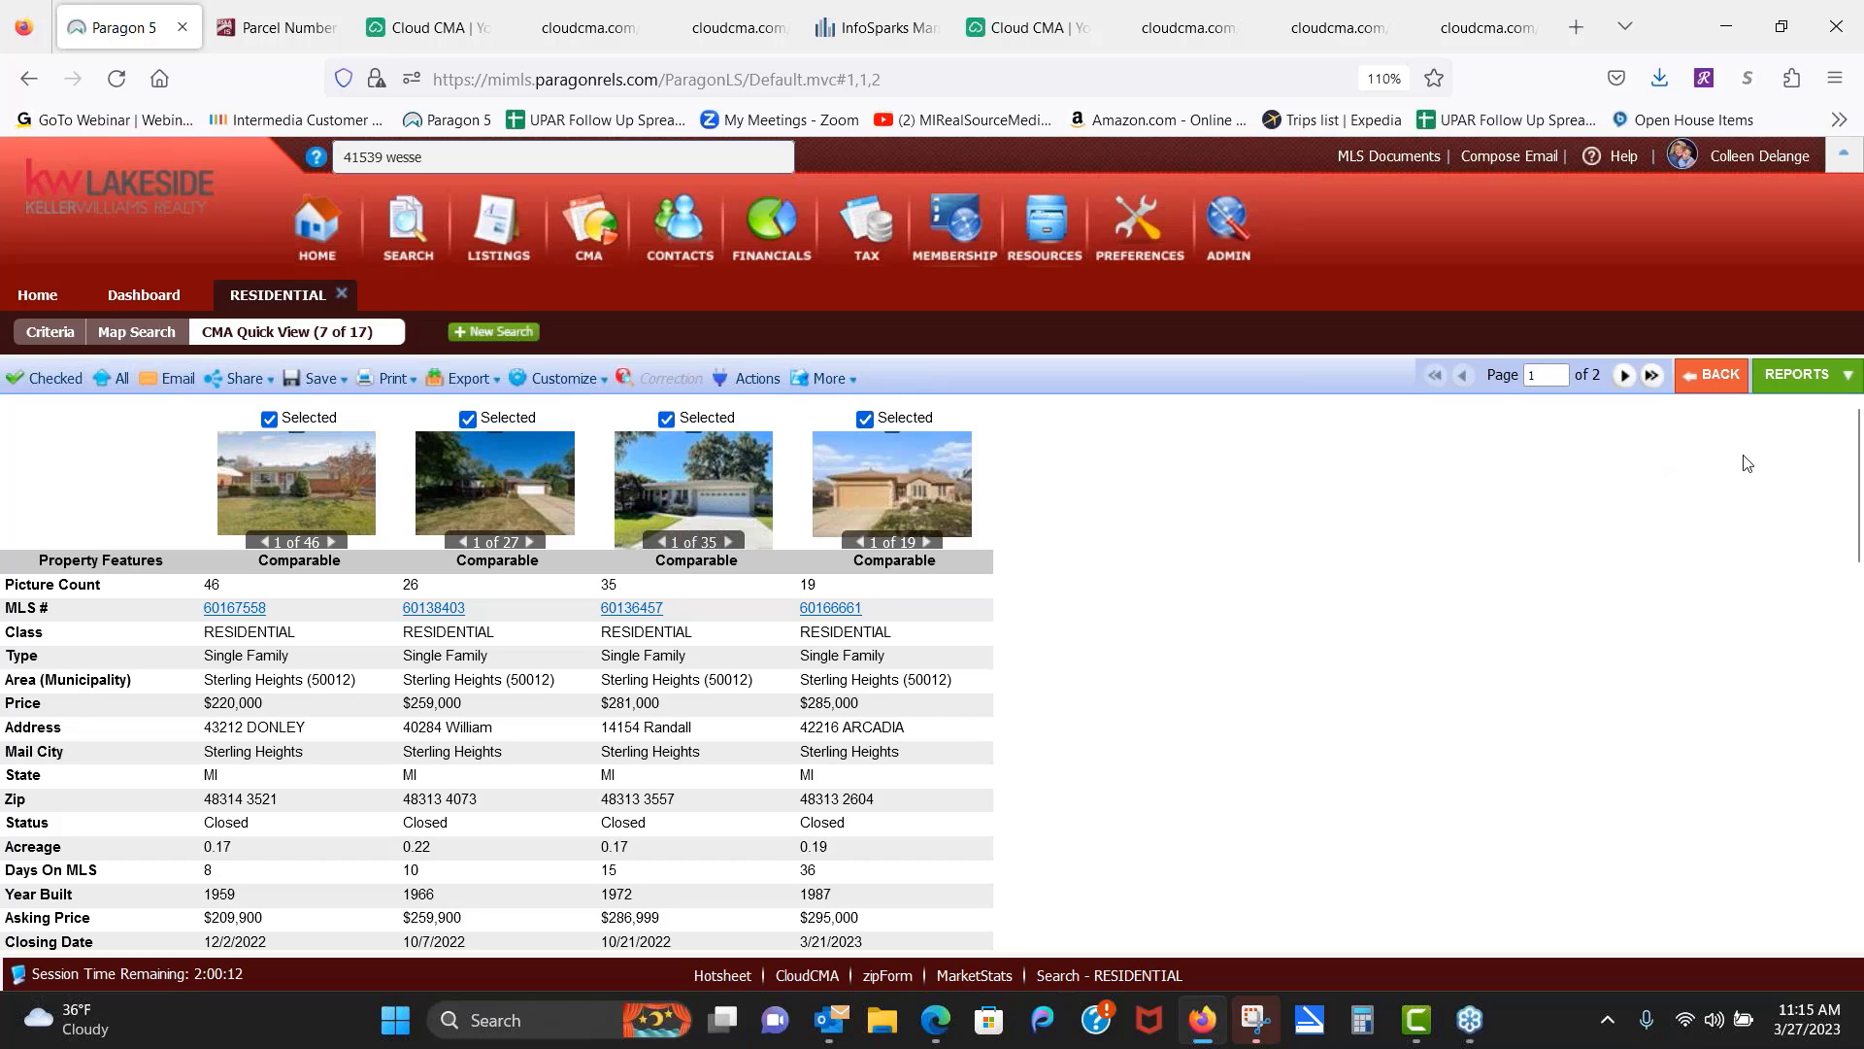
click(1799, 387)
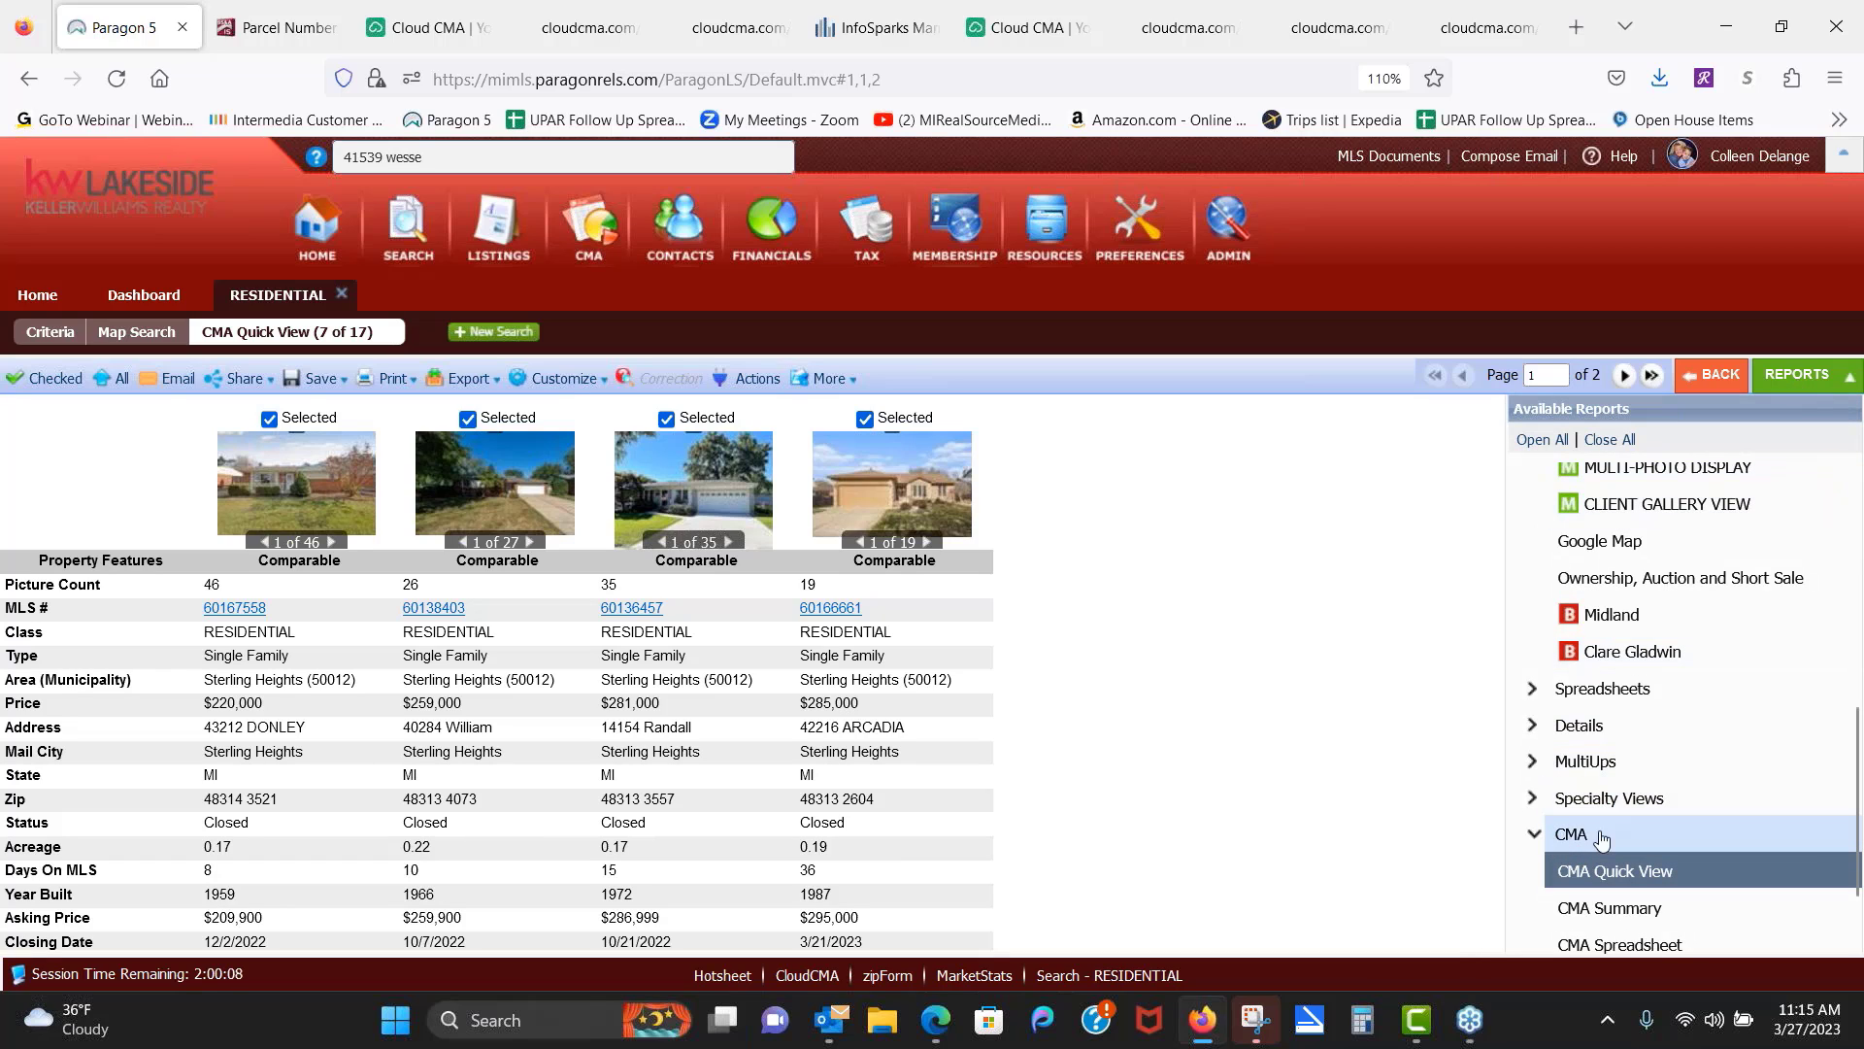
- Check the CMA Summary's sold and pending tables ($263,980 average sold), then go back to Quick View
click(1610, 908)
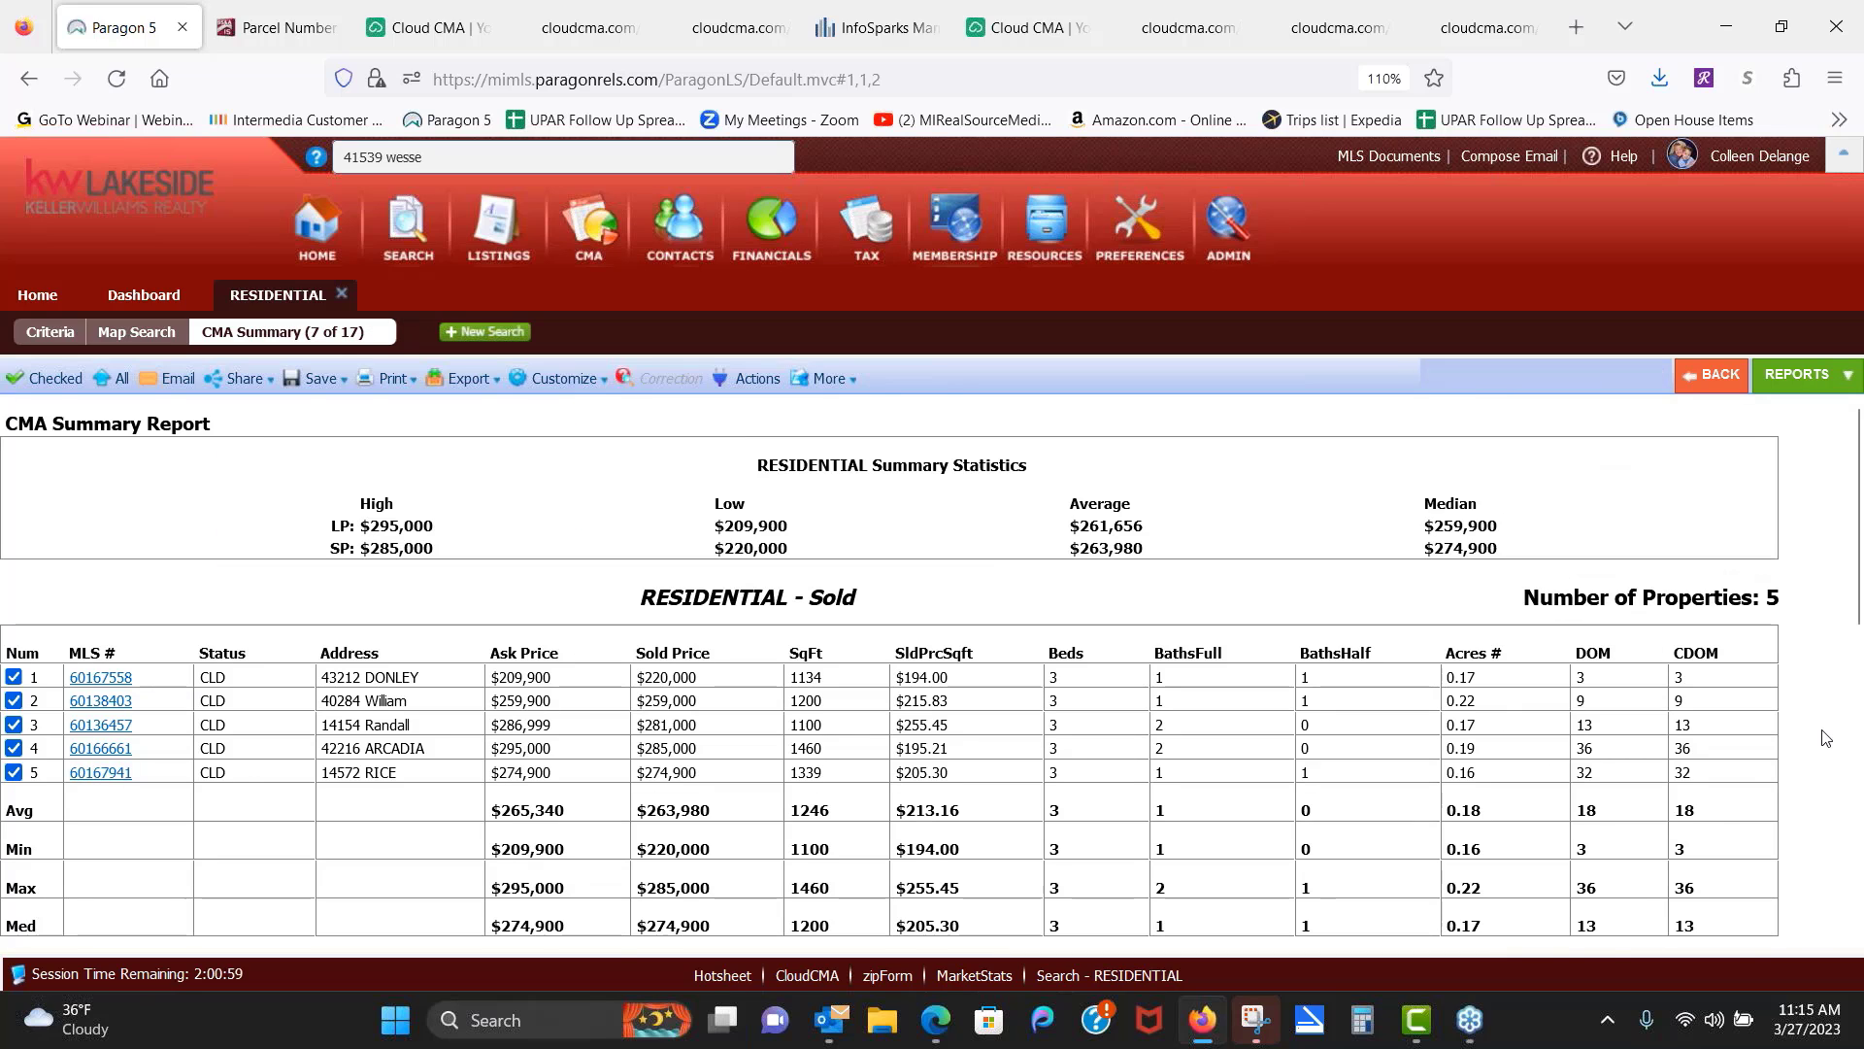
scroll(1182, 529, down, 5)
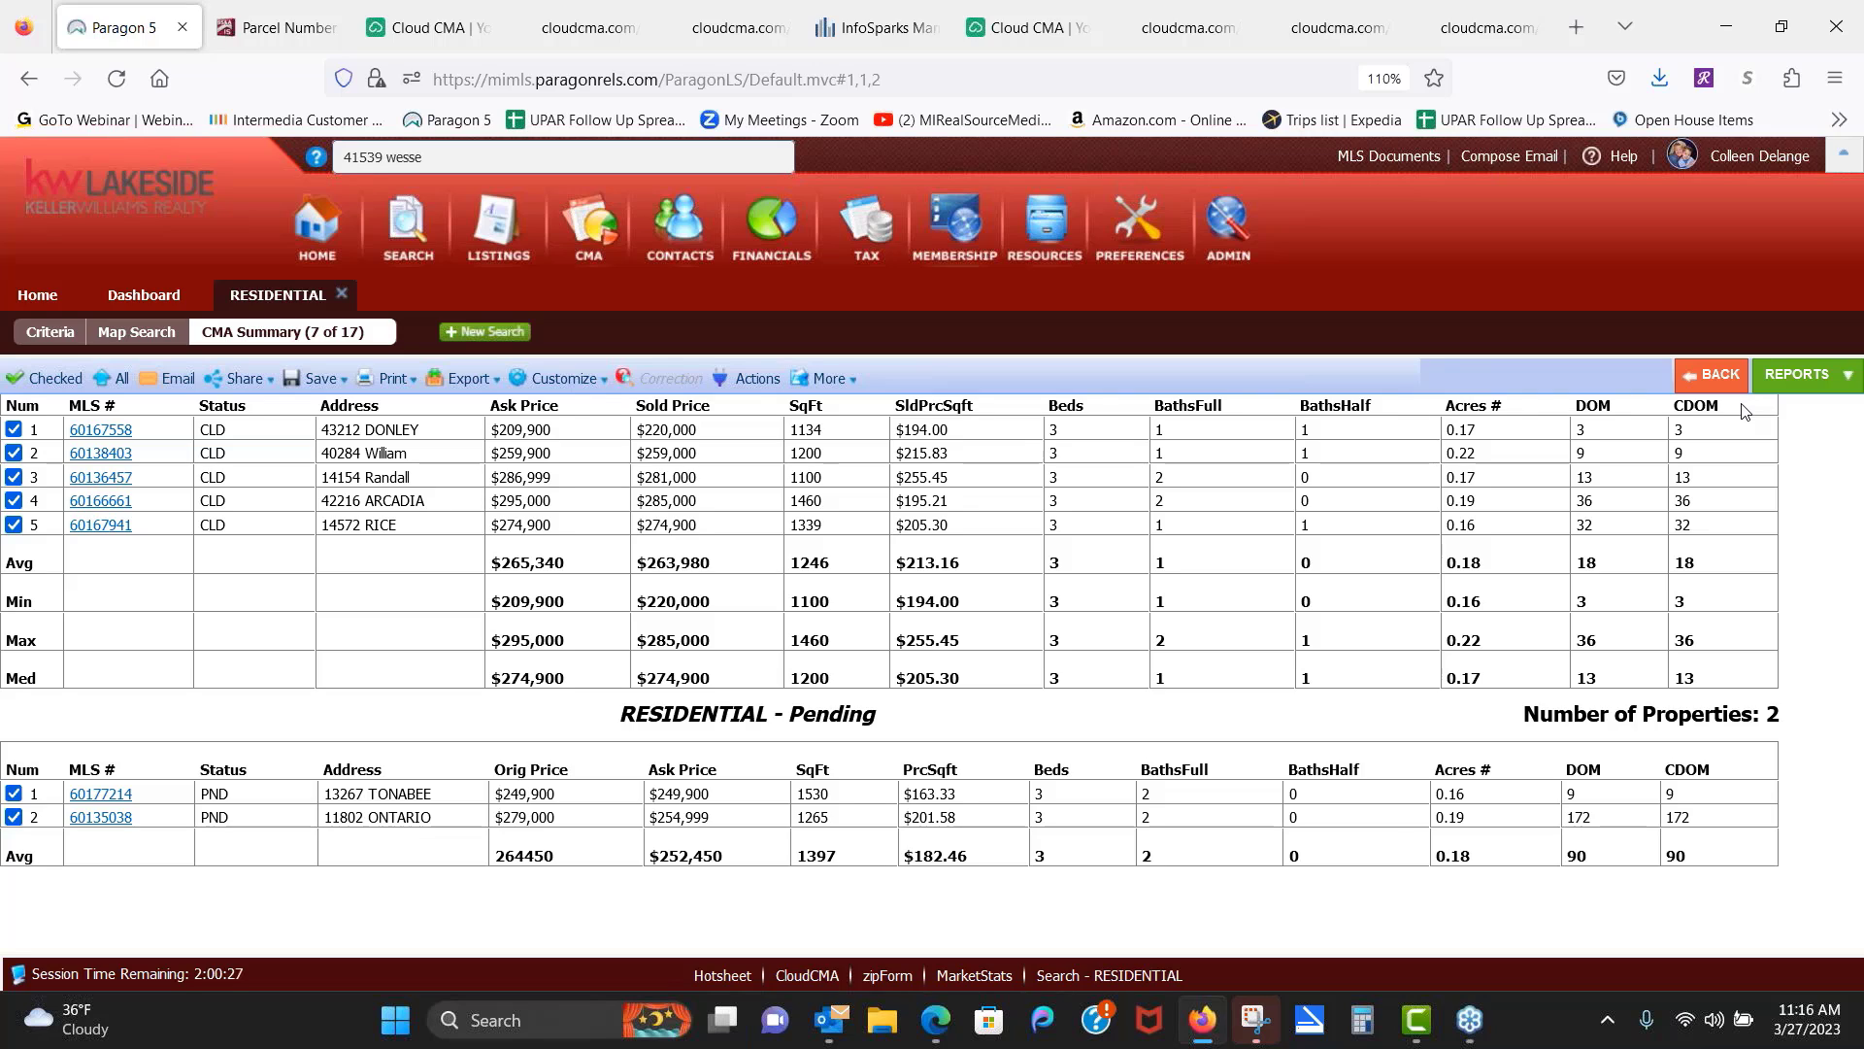
click(1722, 375)
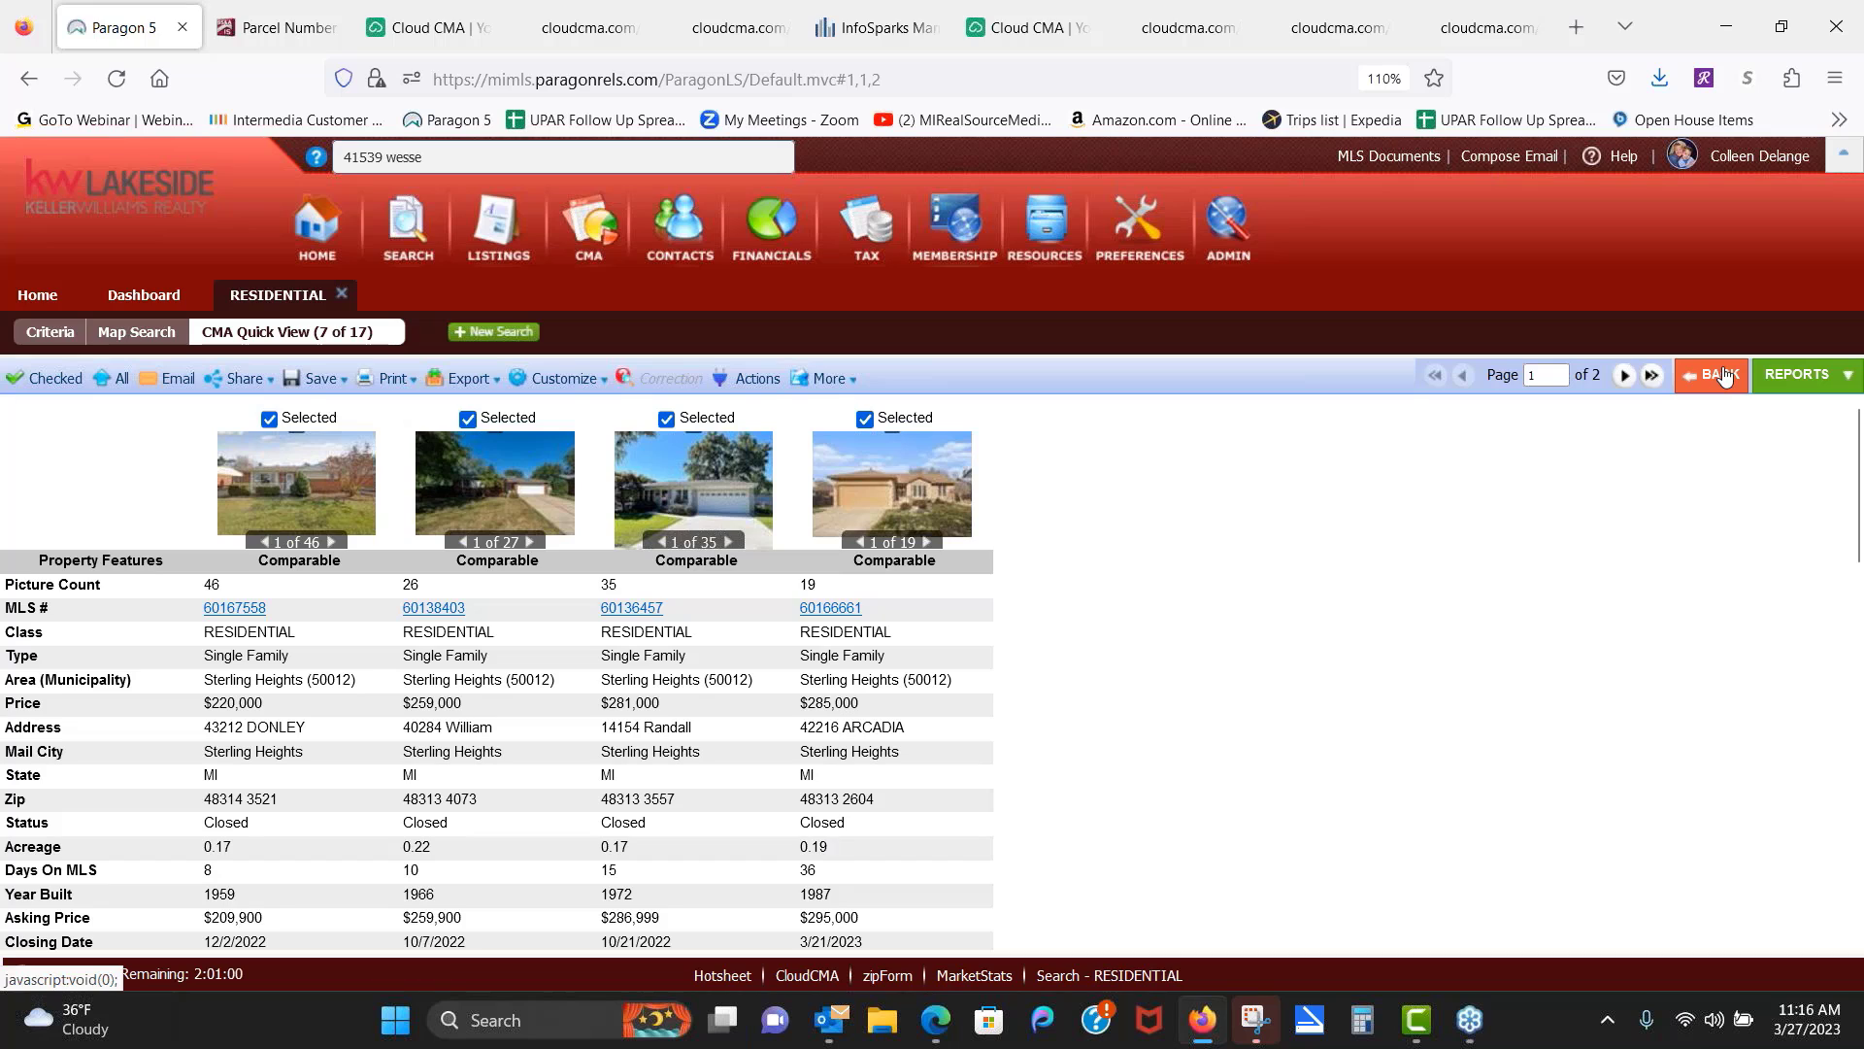
- Go back to the seven-listing MLS Default Spreadsheet and open Actions for the 7 checked listings
click(1721, 375)
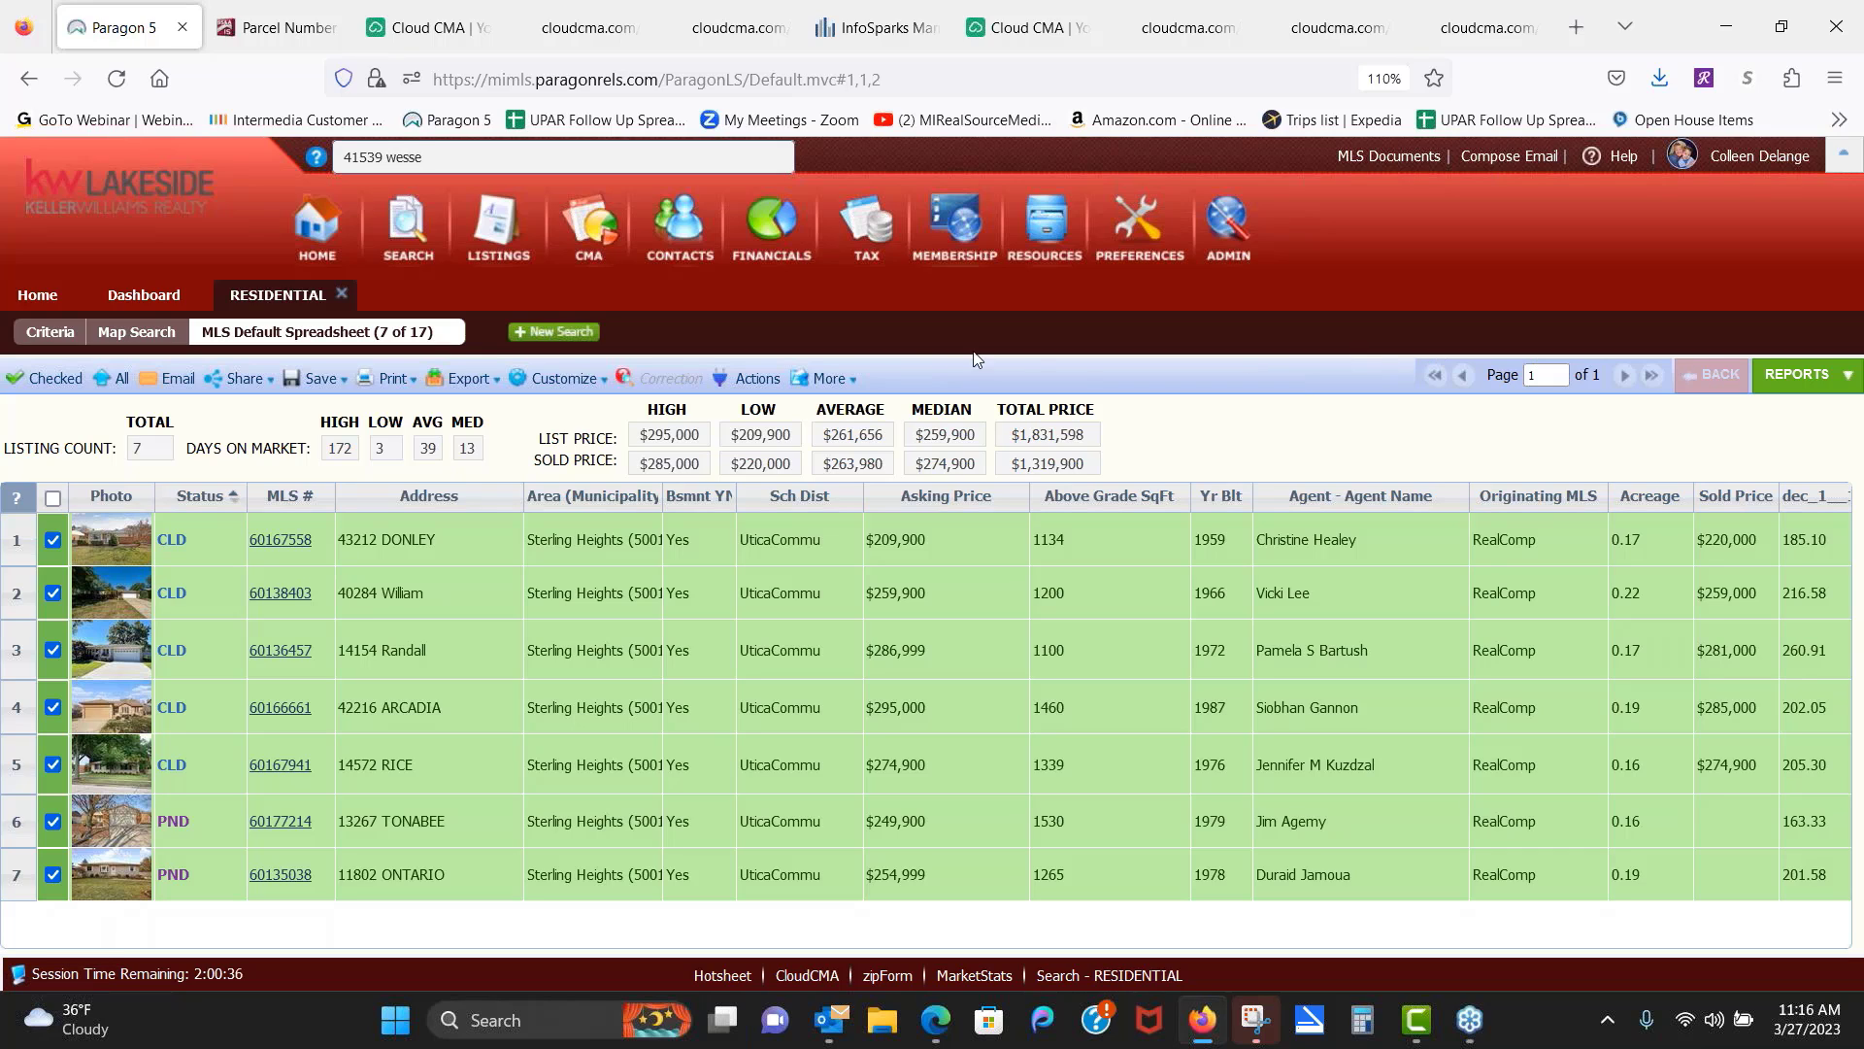
click(740, 380)
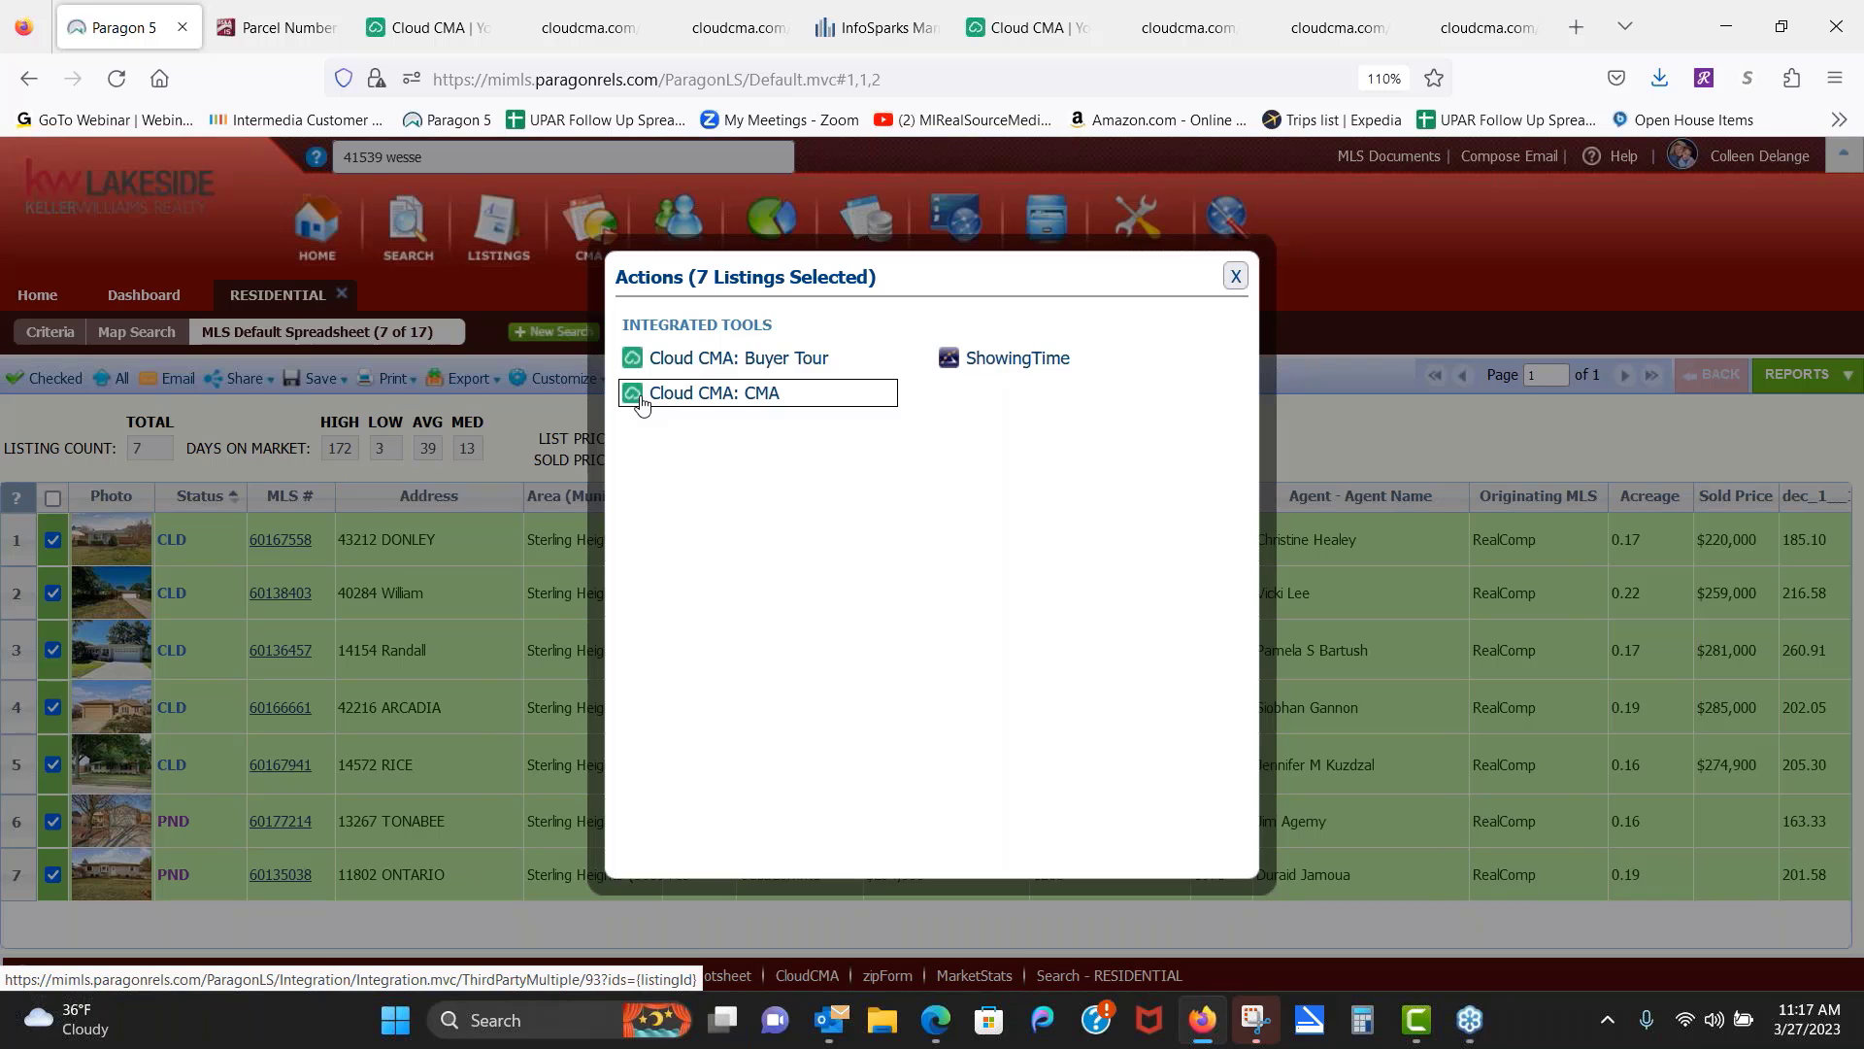
- Start a Cloud CMA report from the seven listings and enter the client's name
click(641, 398)
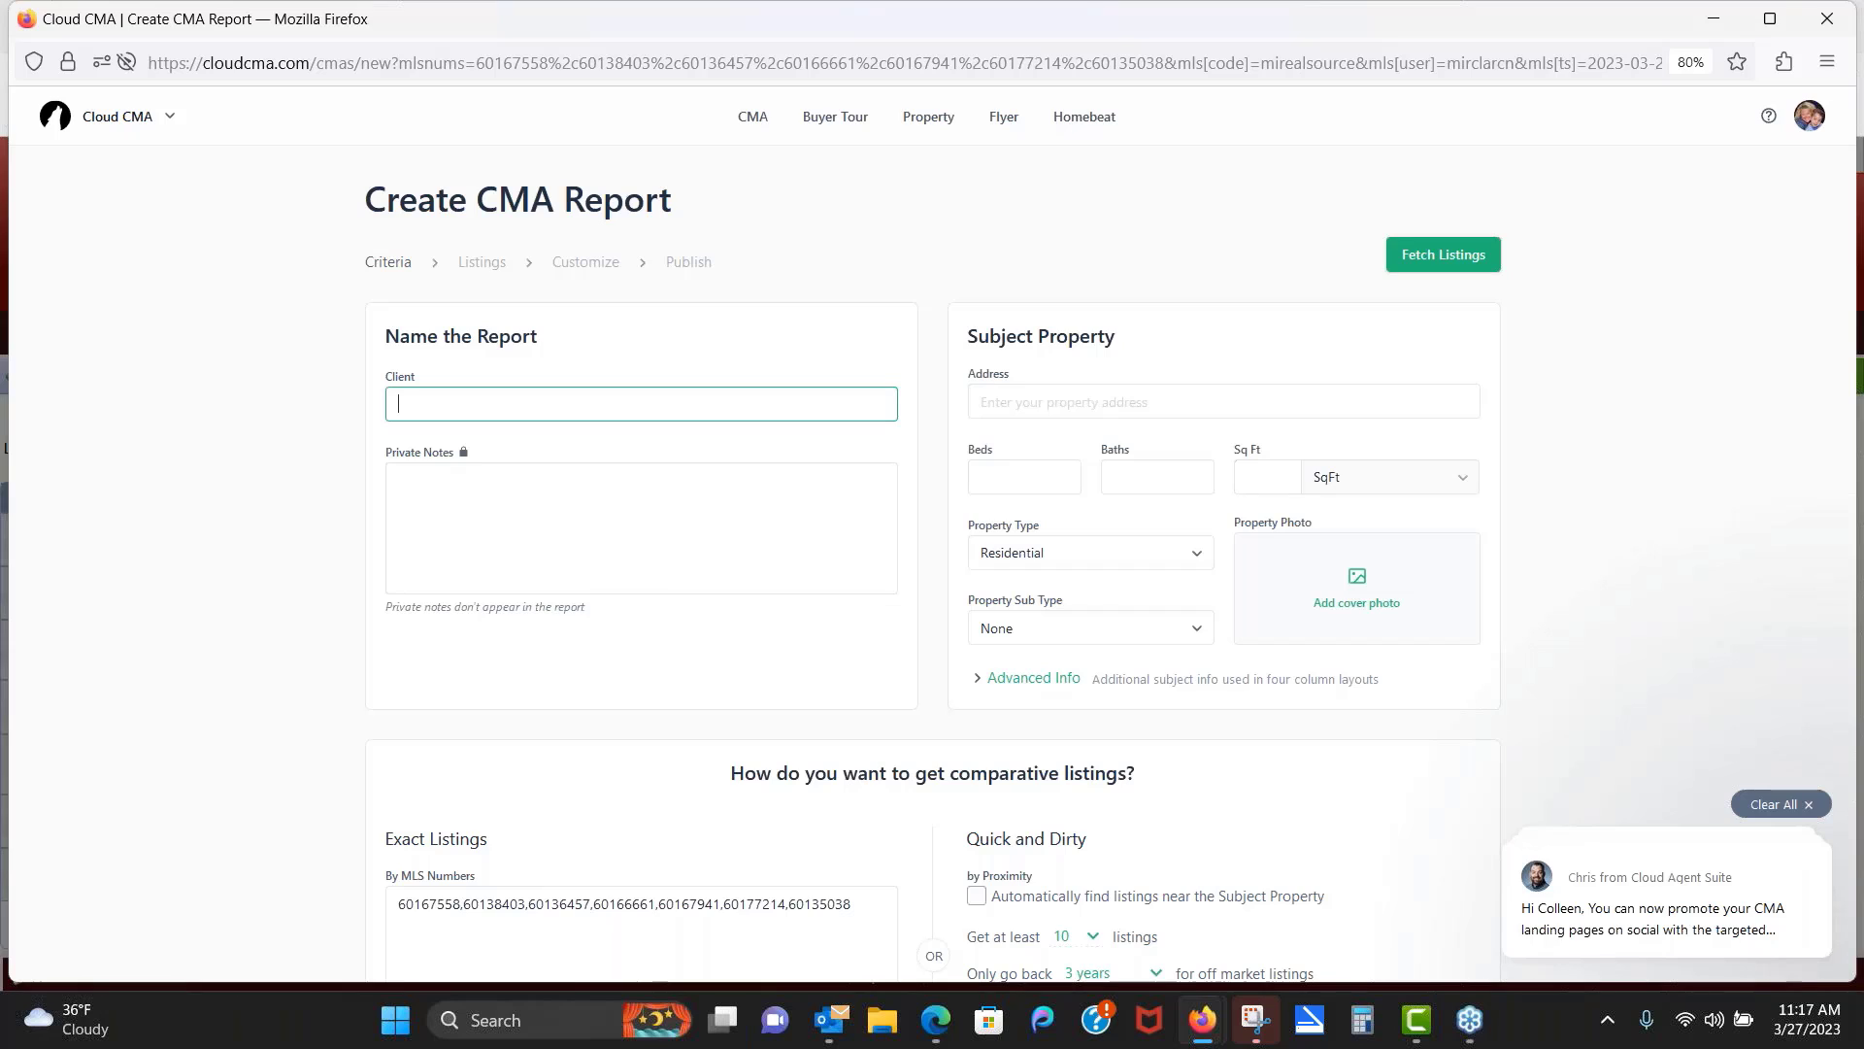
click(875, 911)
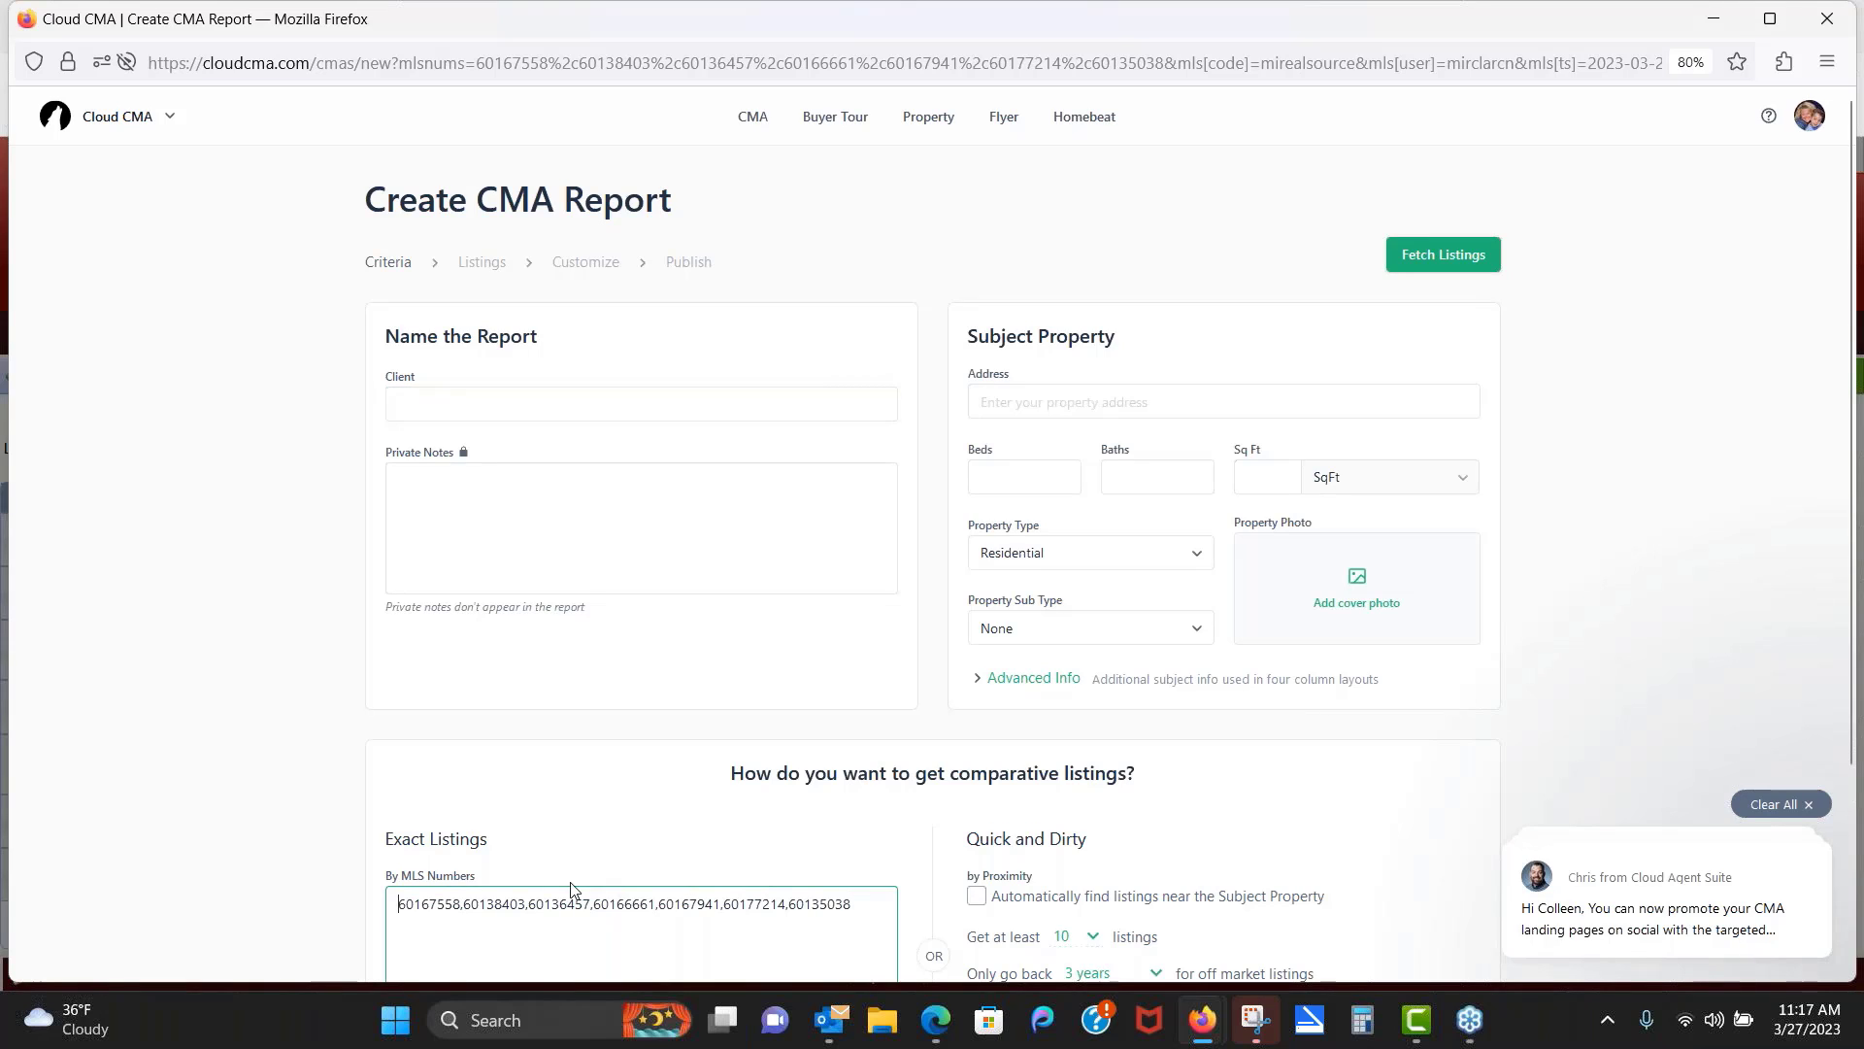
right_click(480, 885)
click(815, 825)
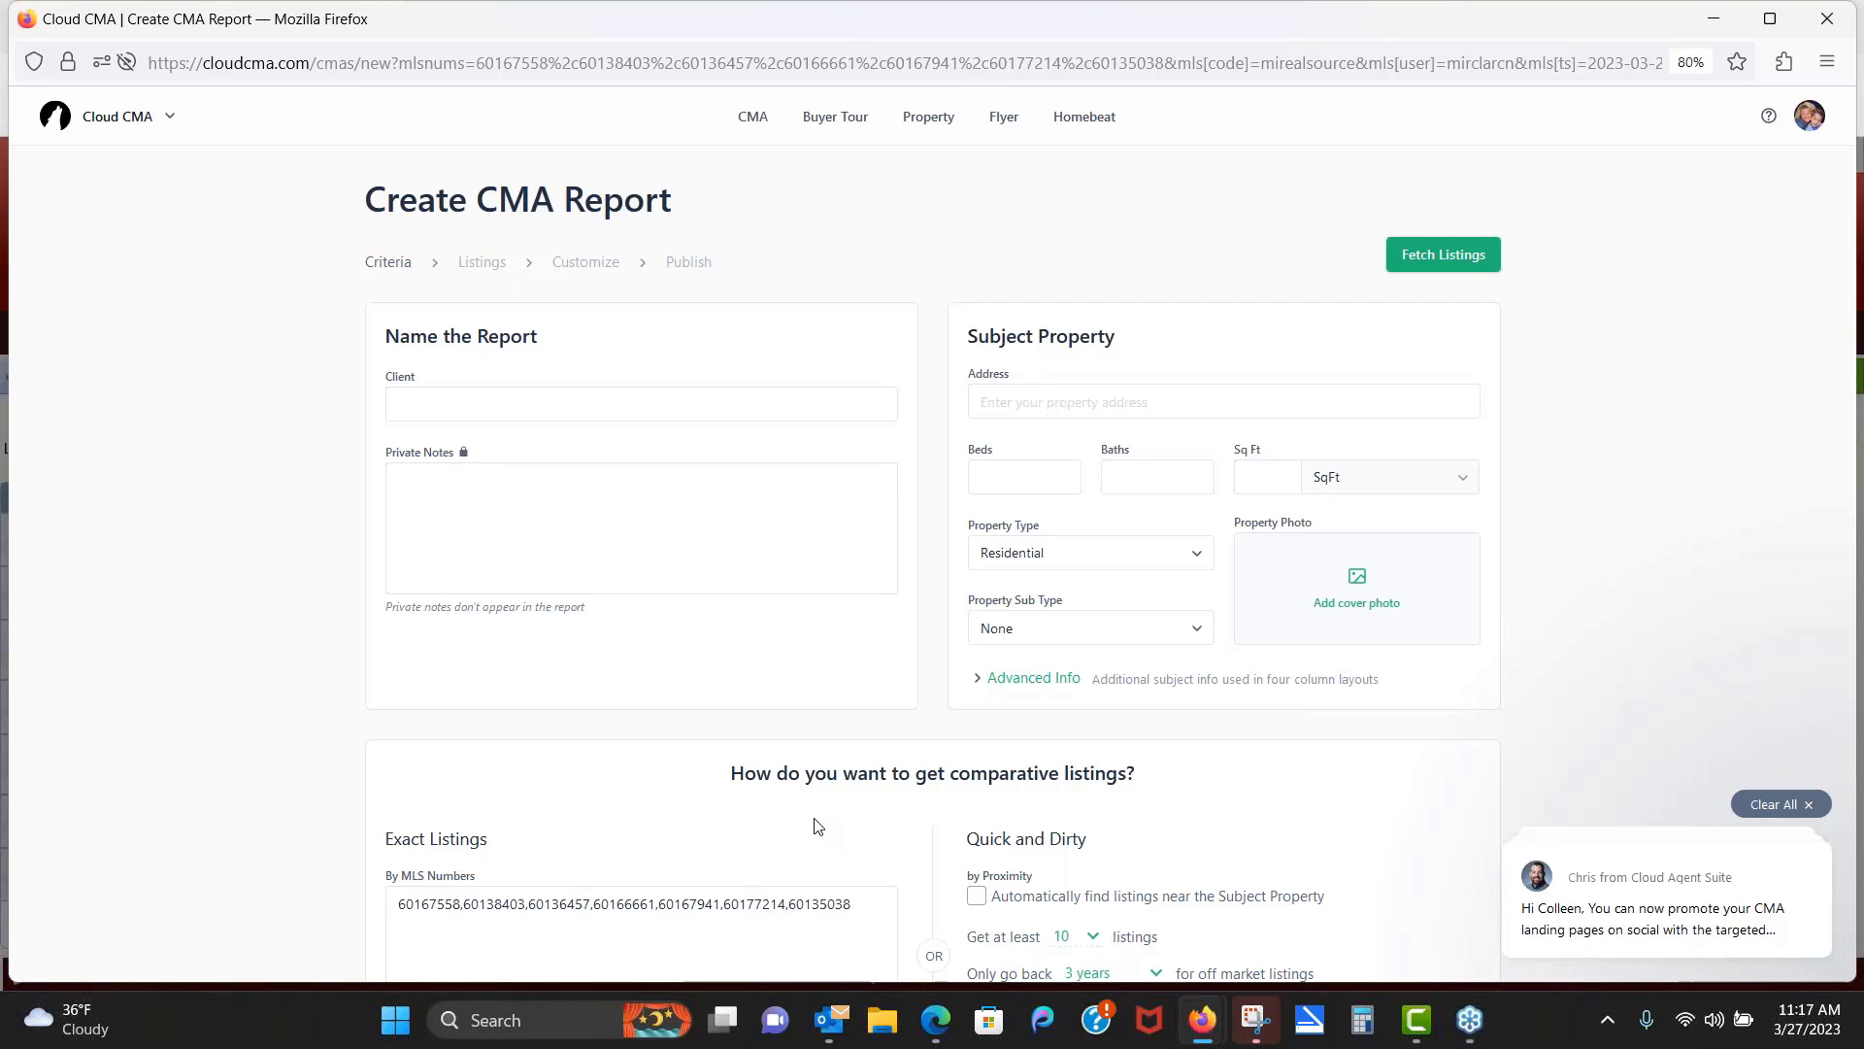
click(424, 415)
text(Sall)
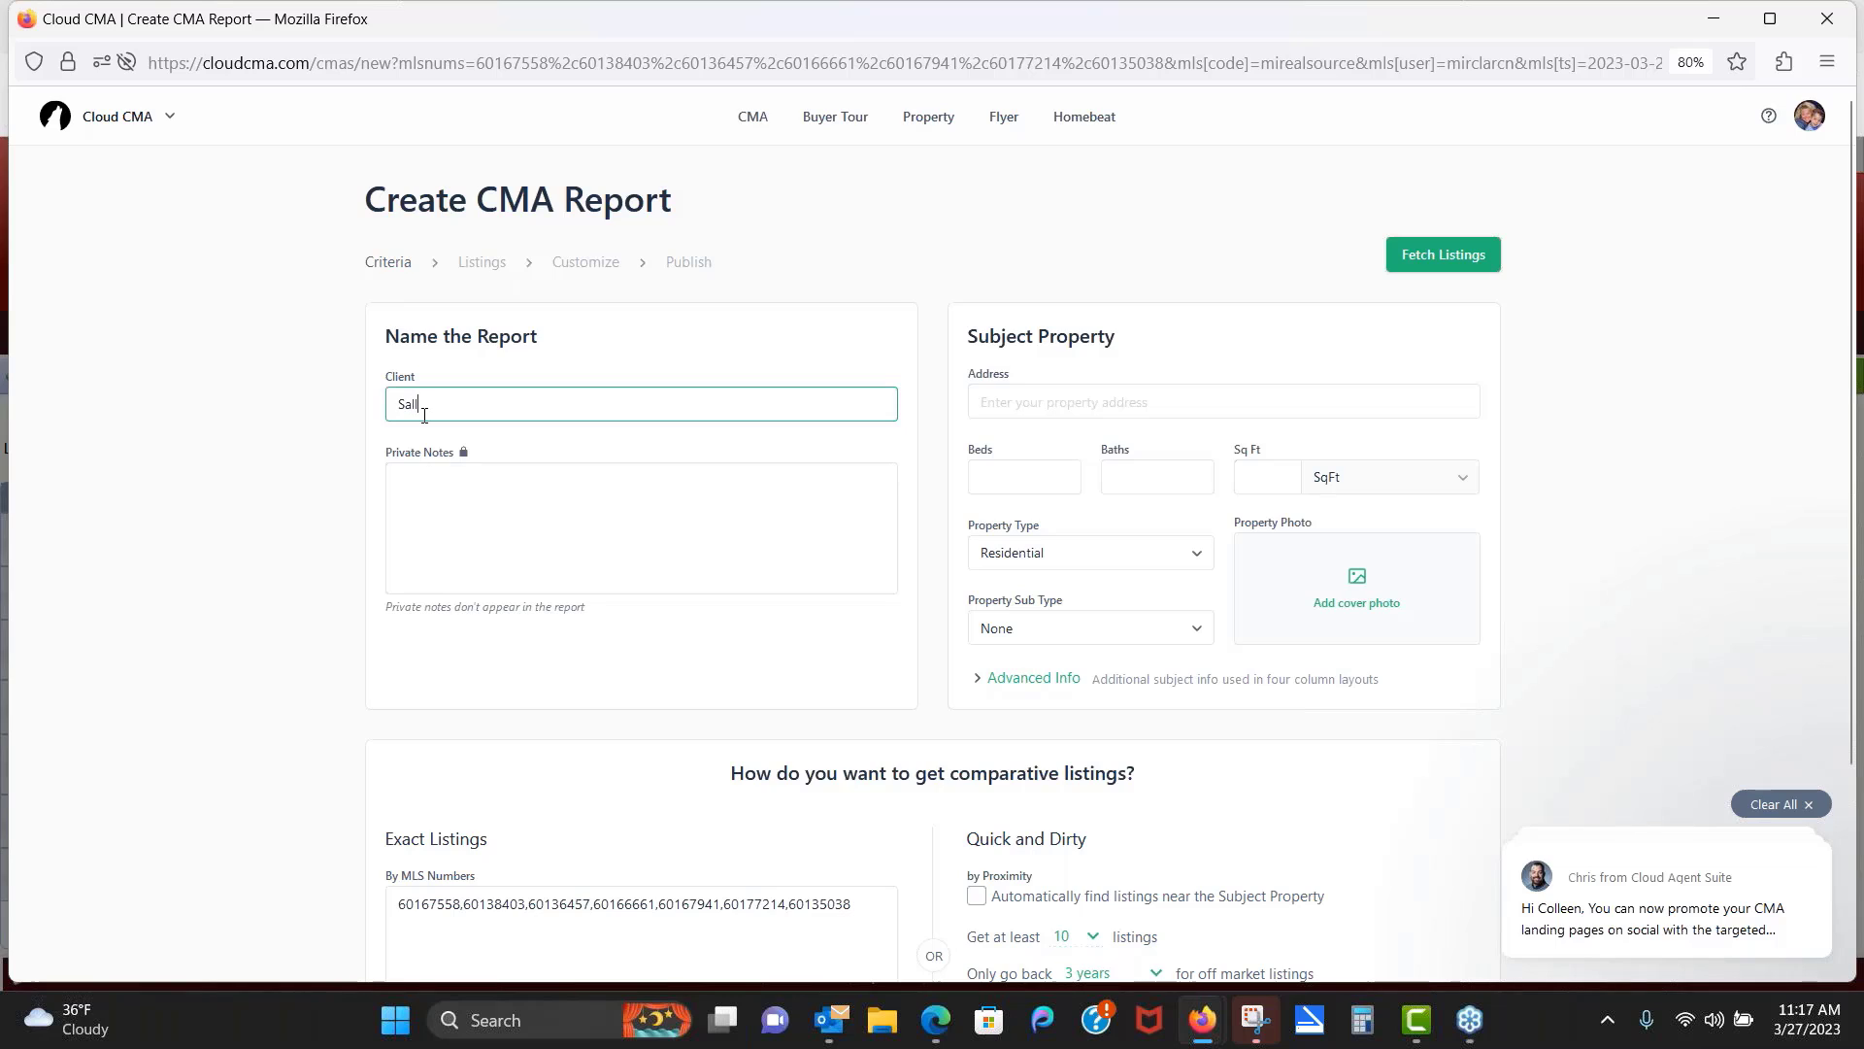
text(y Sell)
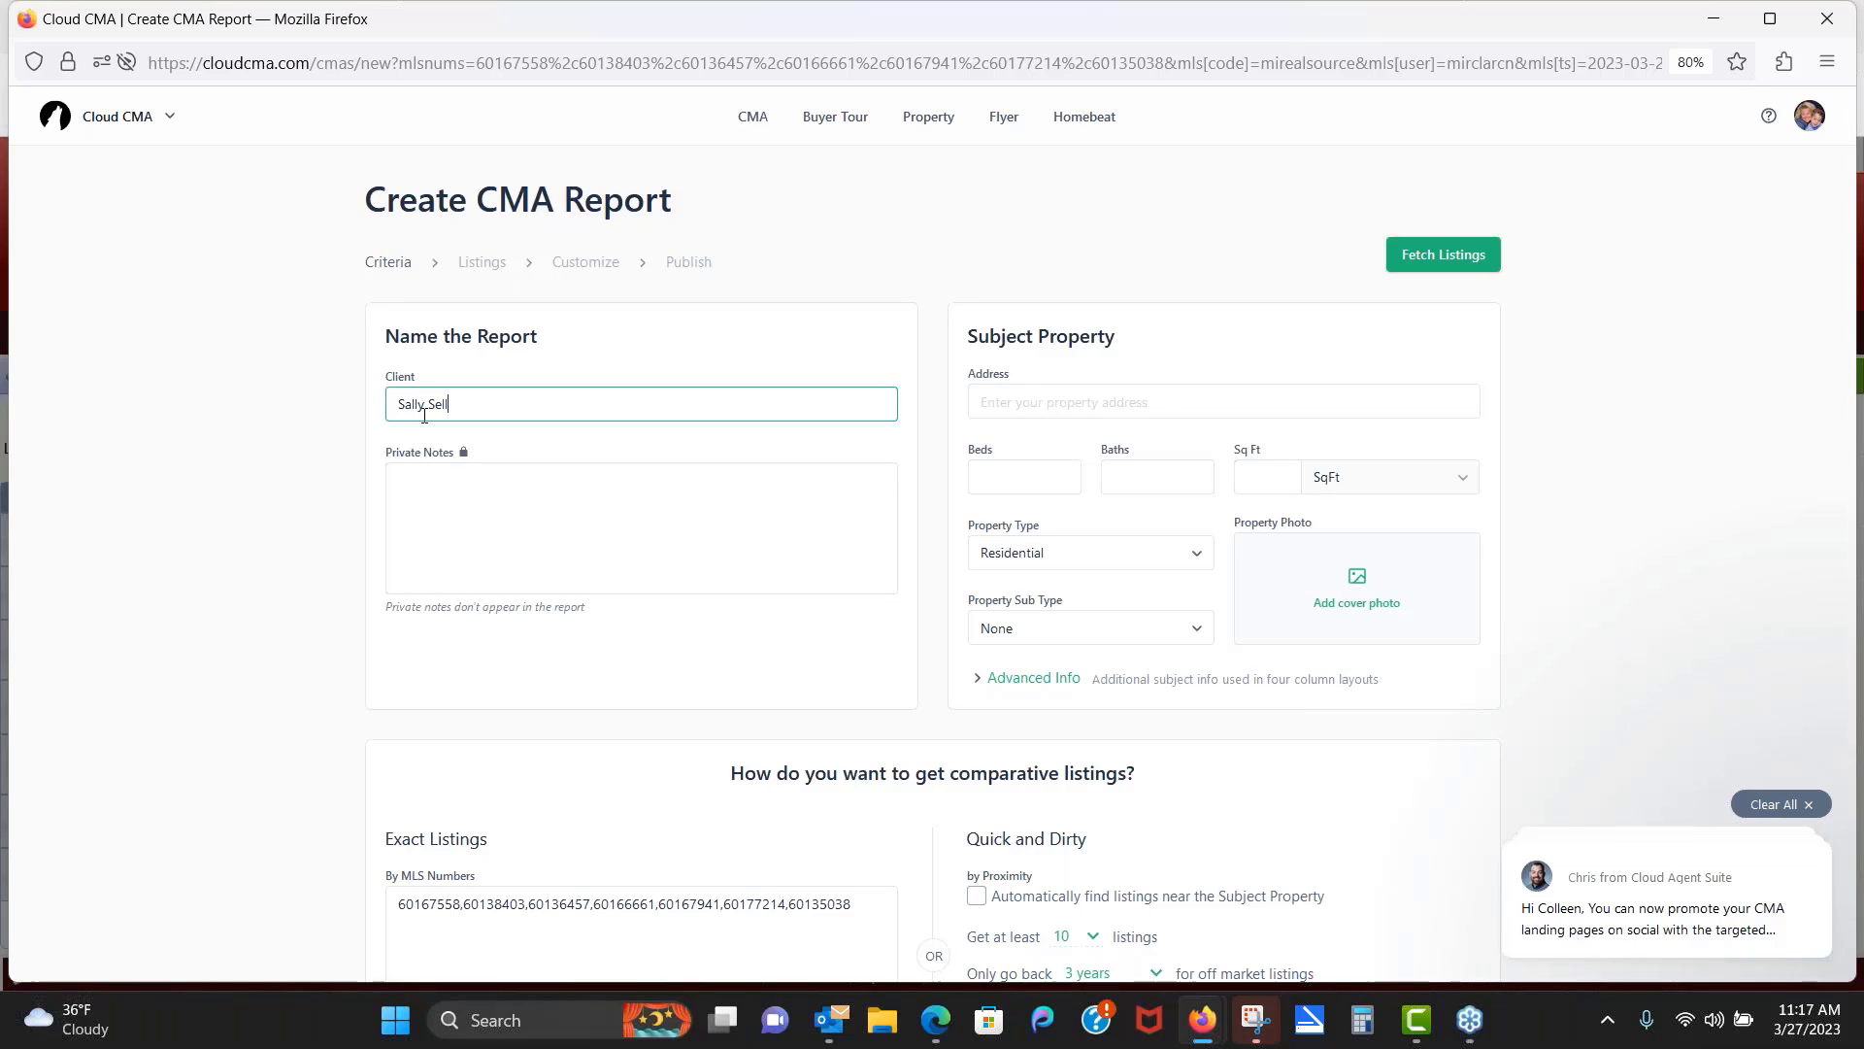
text(er)
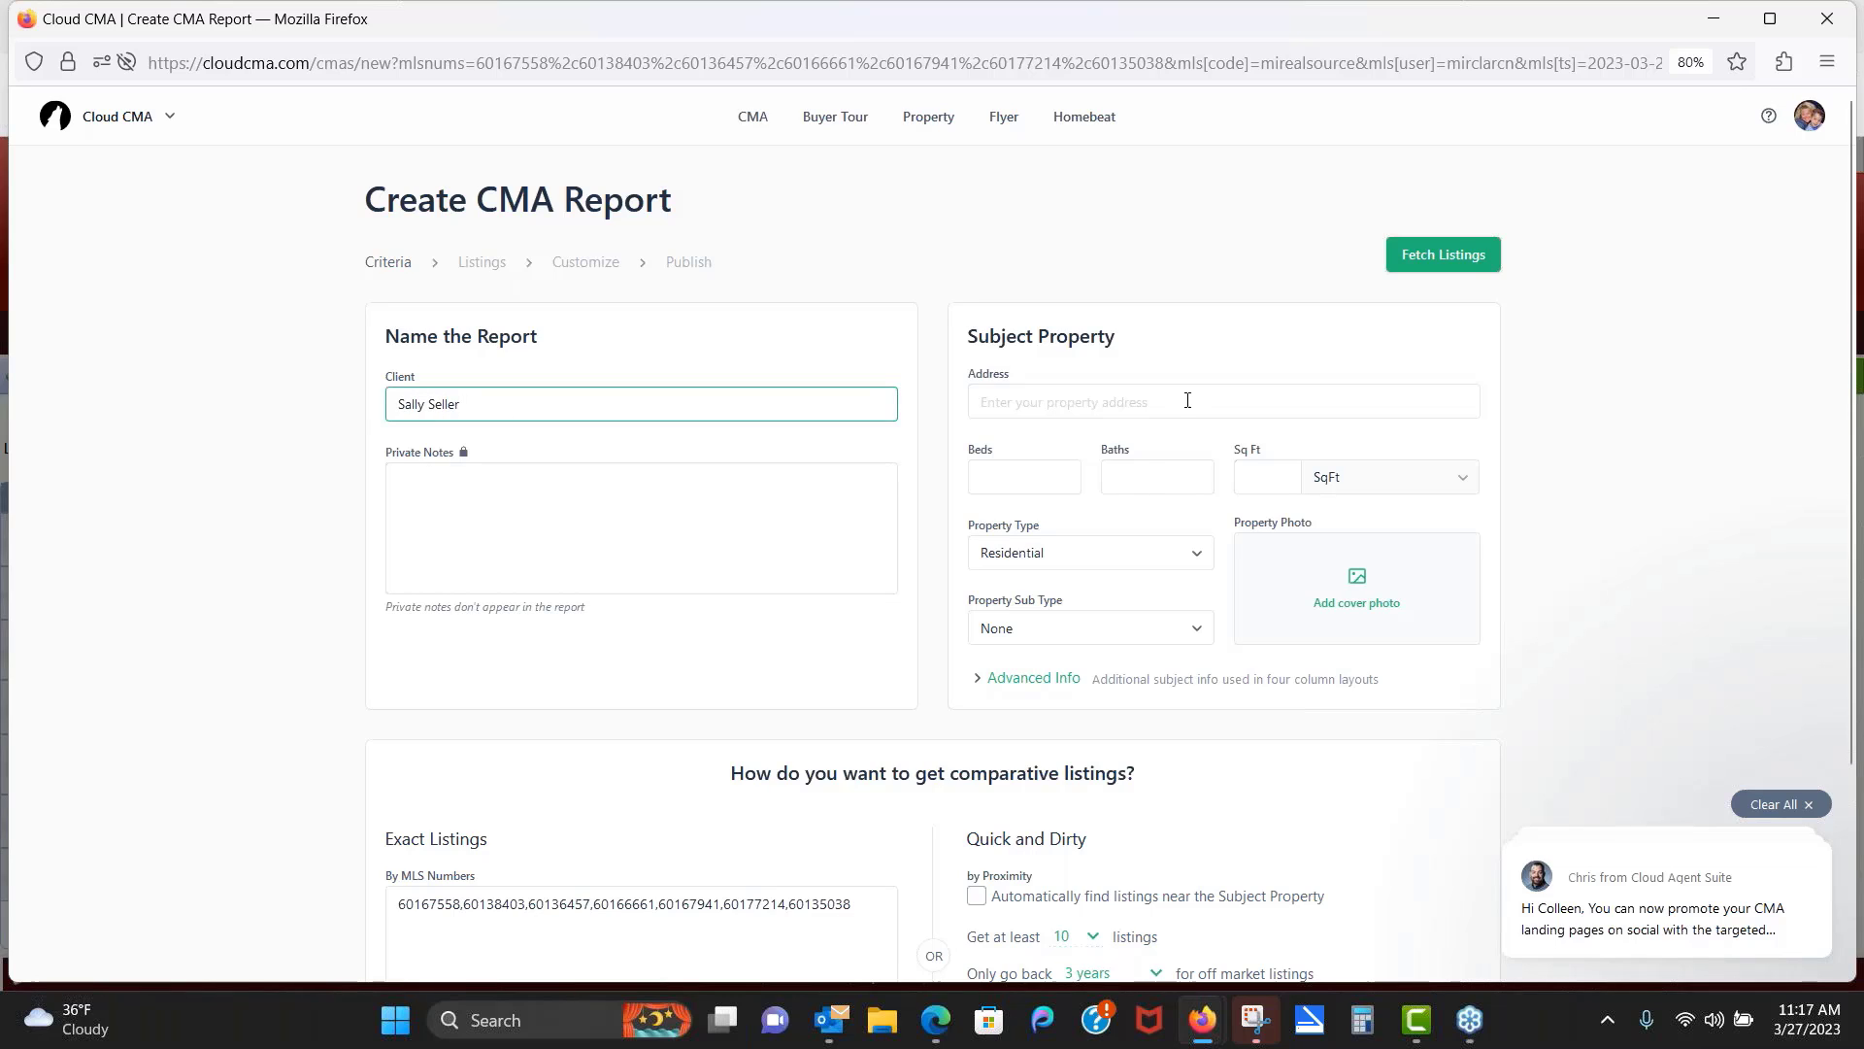
right_click(1180, 402)
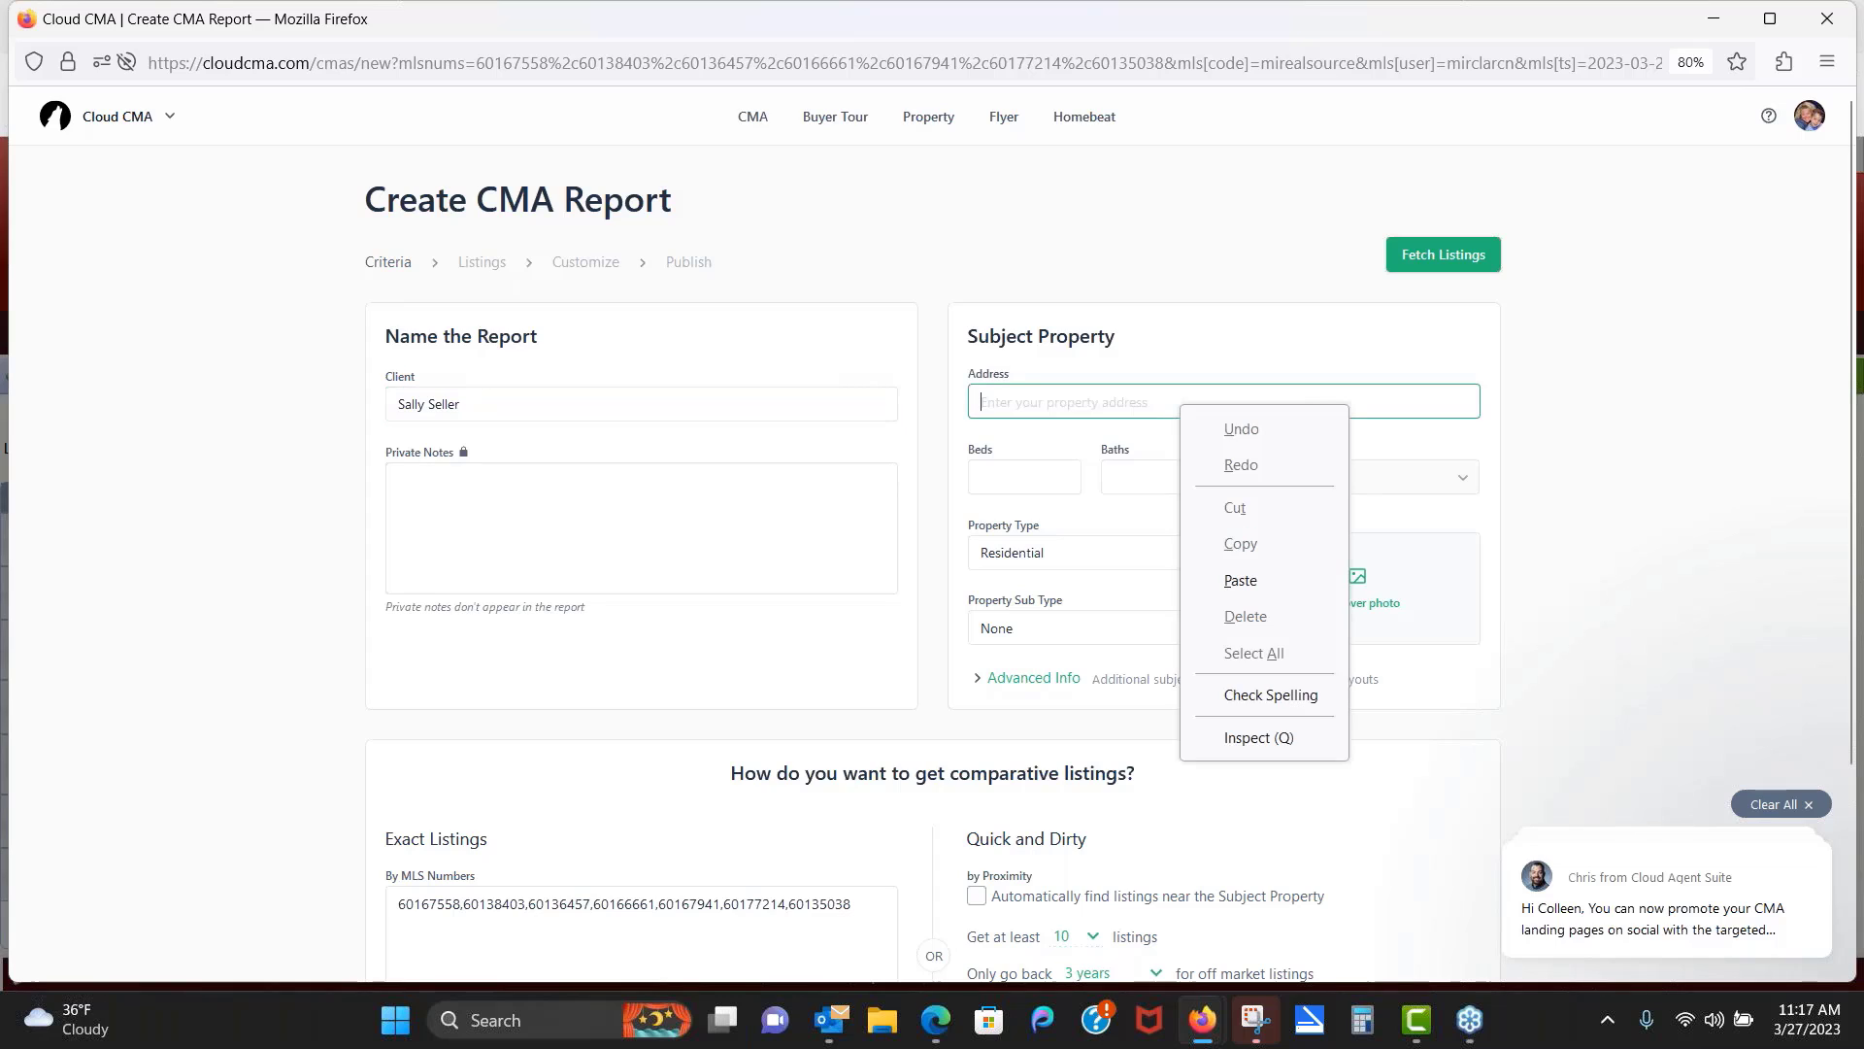
click(1053, 412)
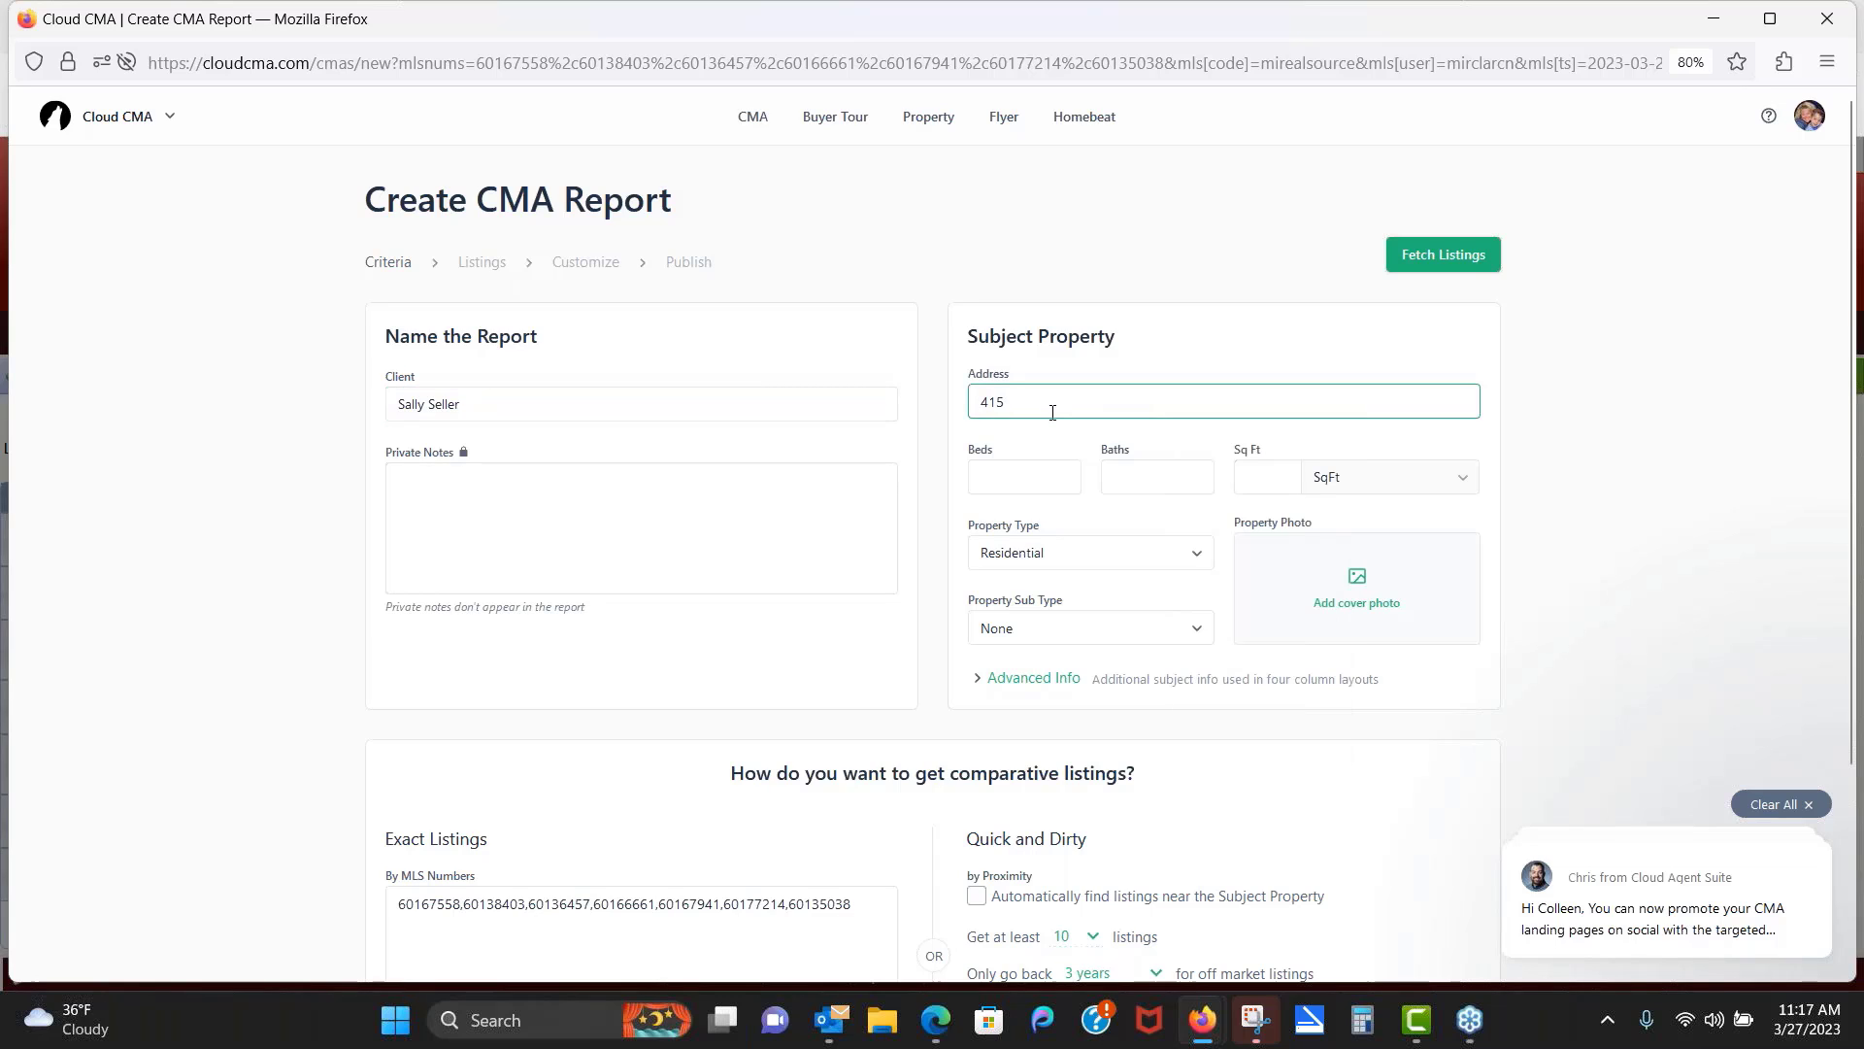
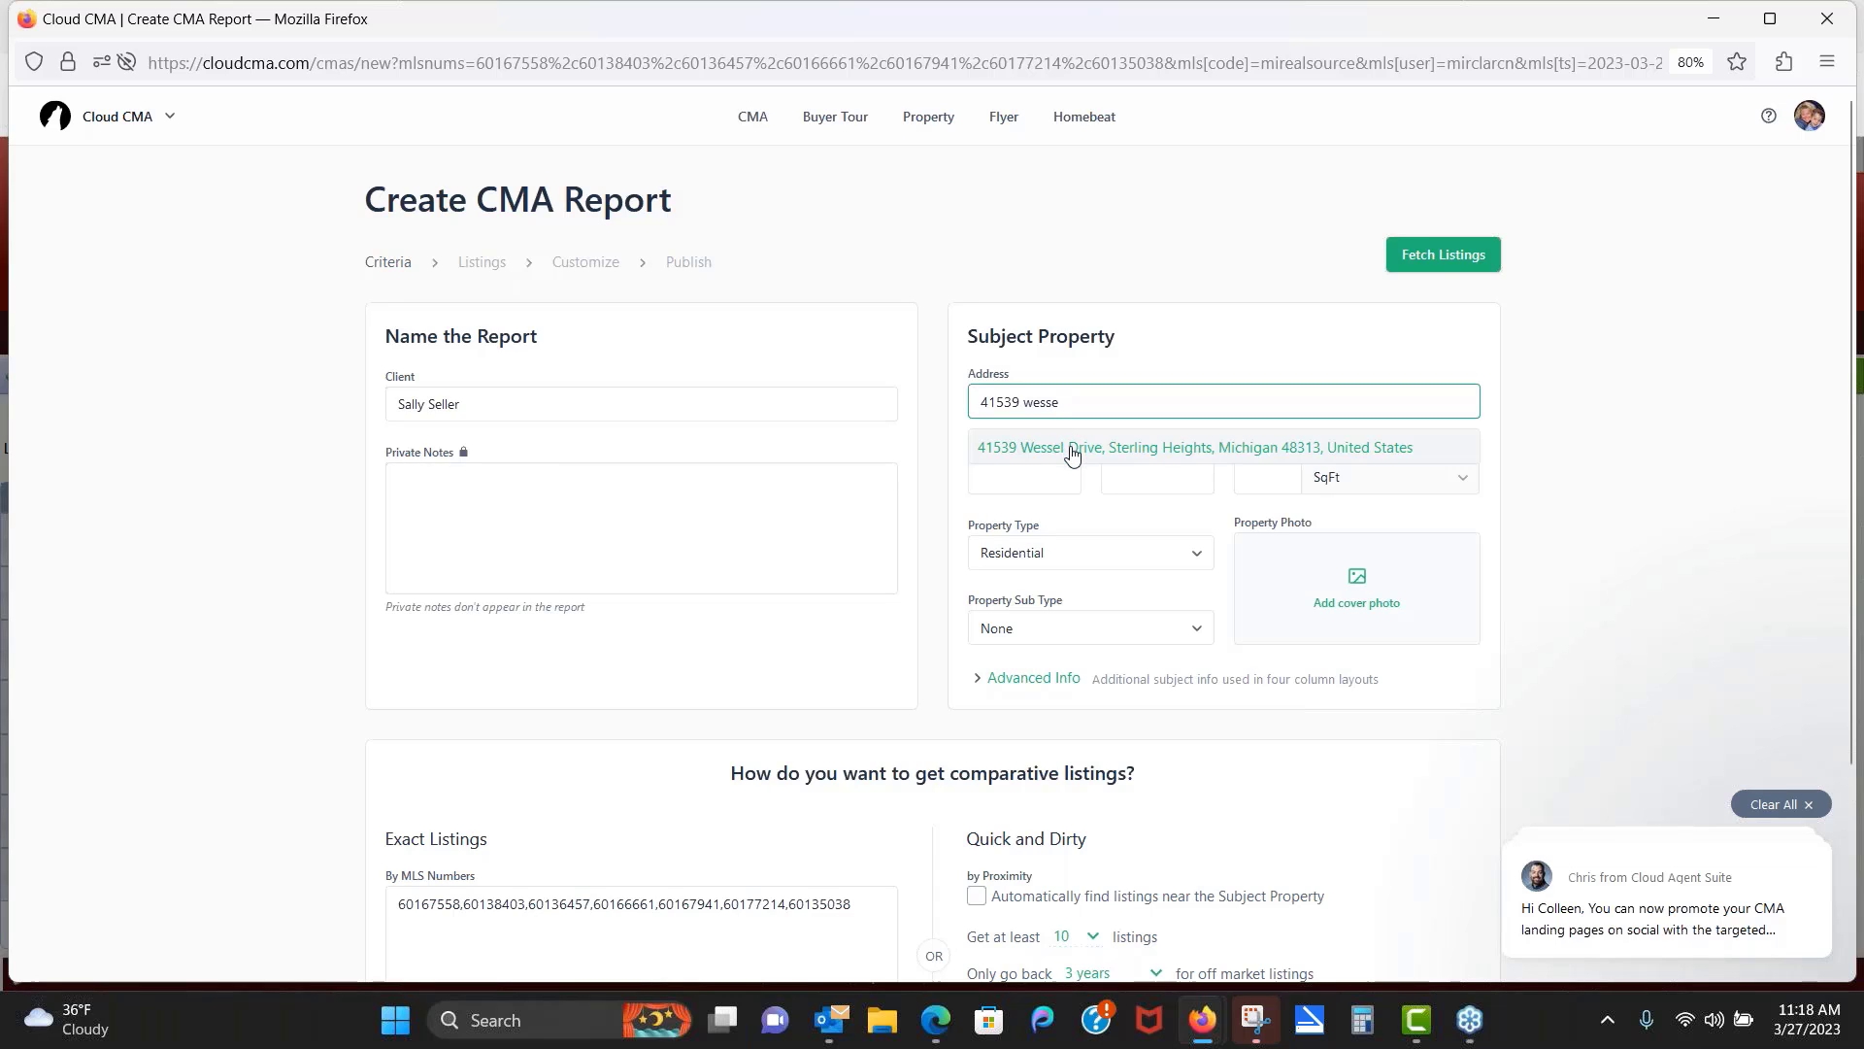
click(1072, 448)
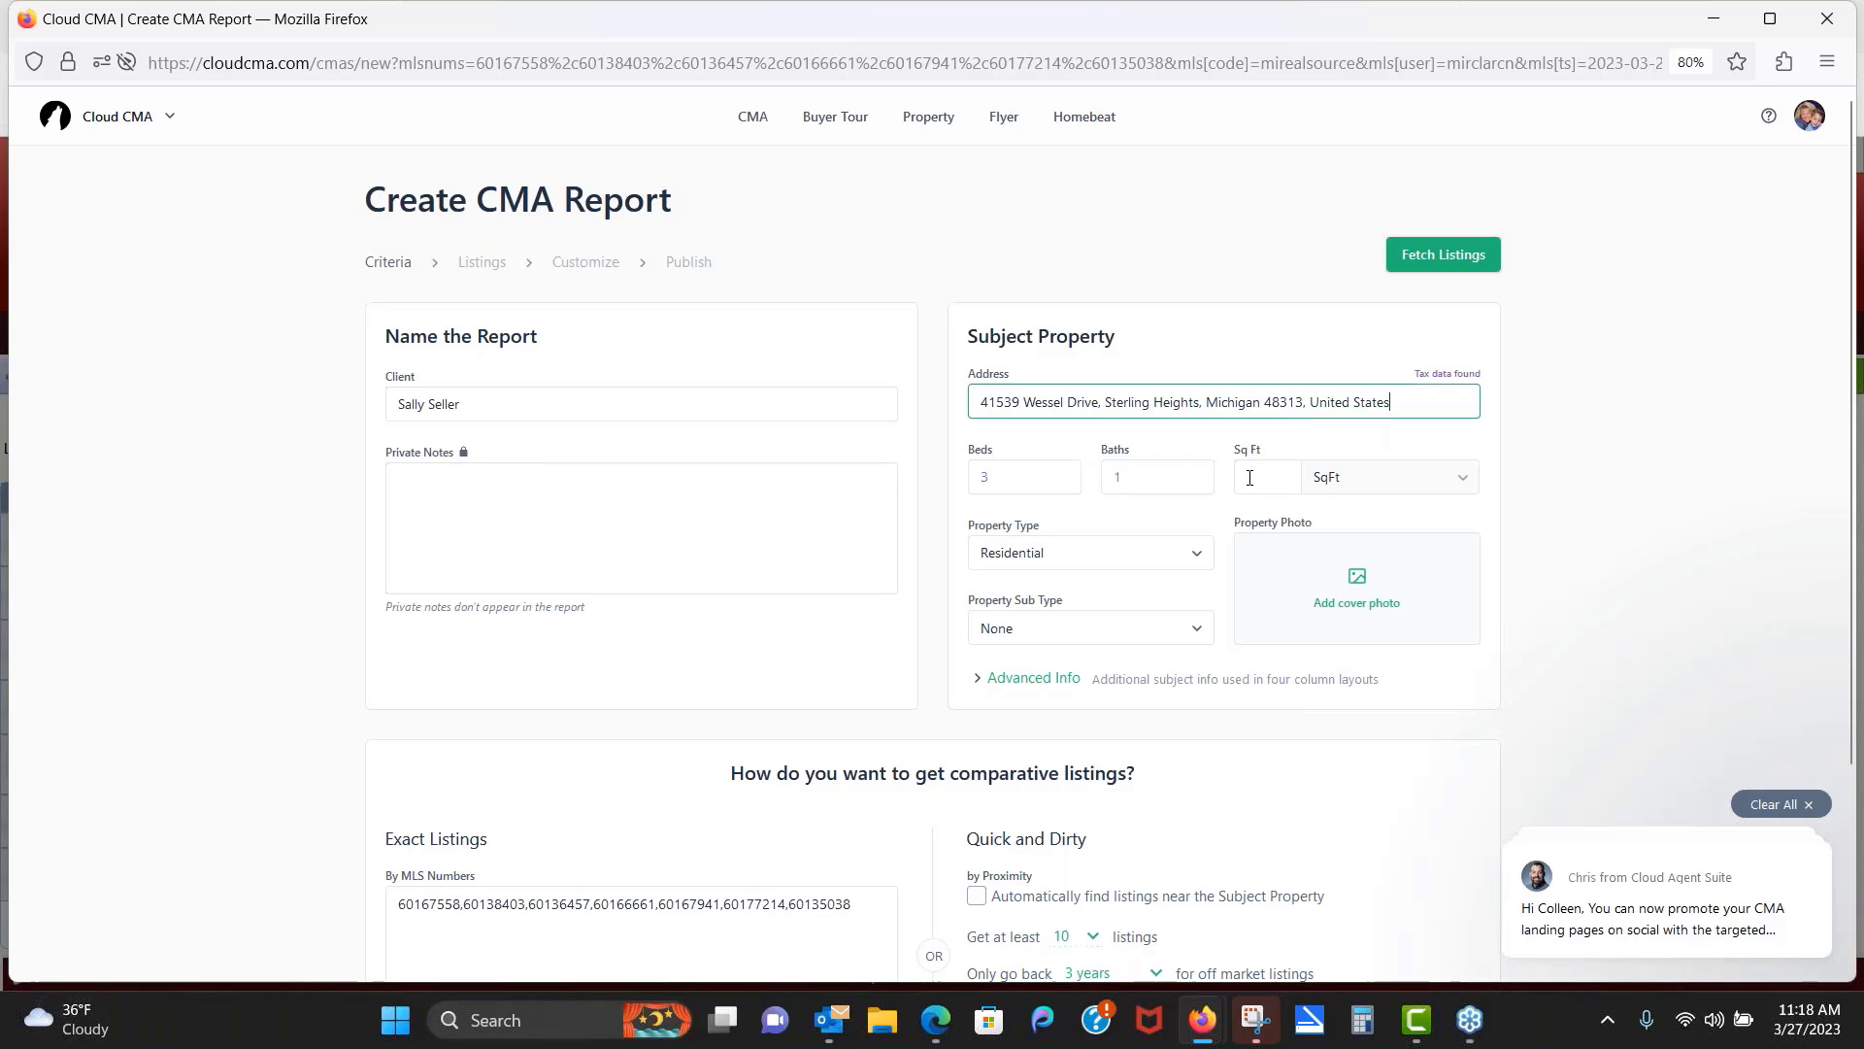
click(1250, 478)
text(3)
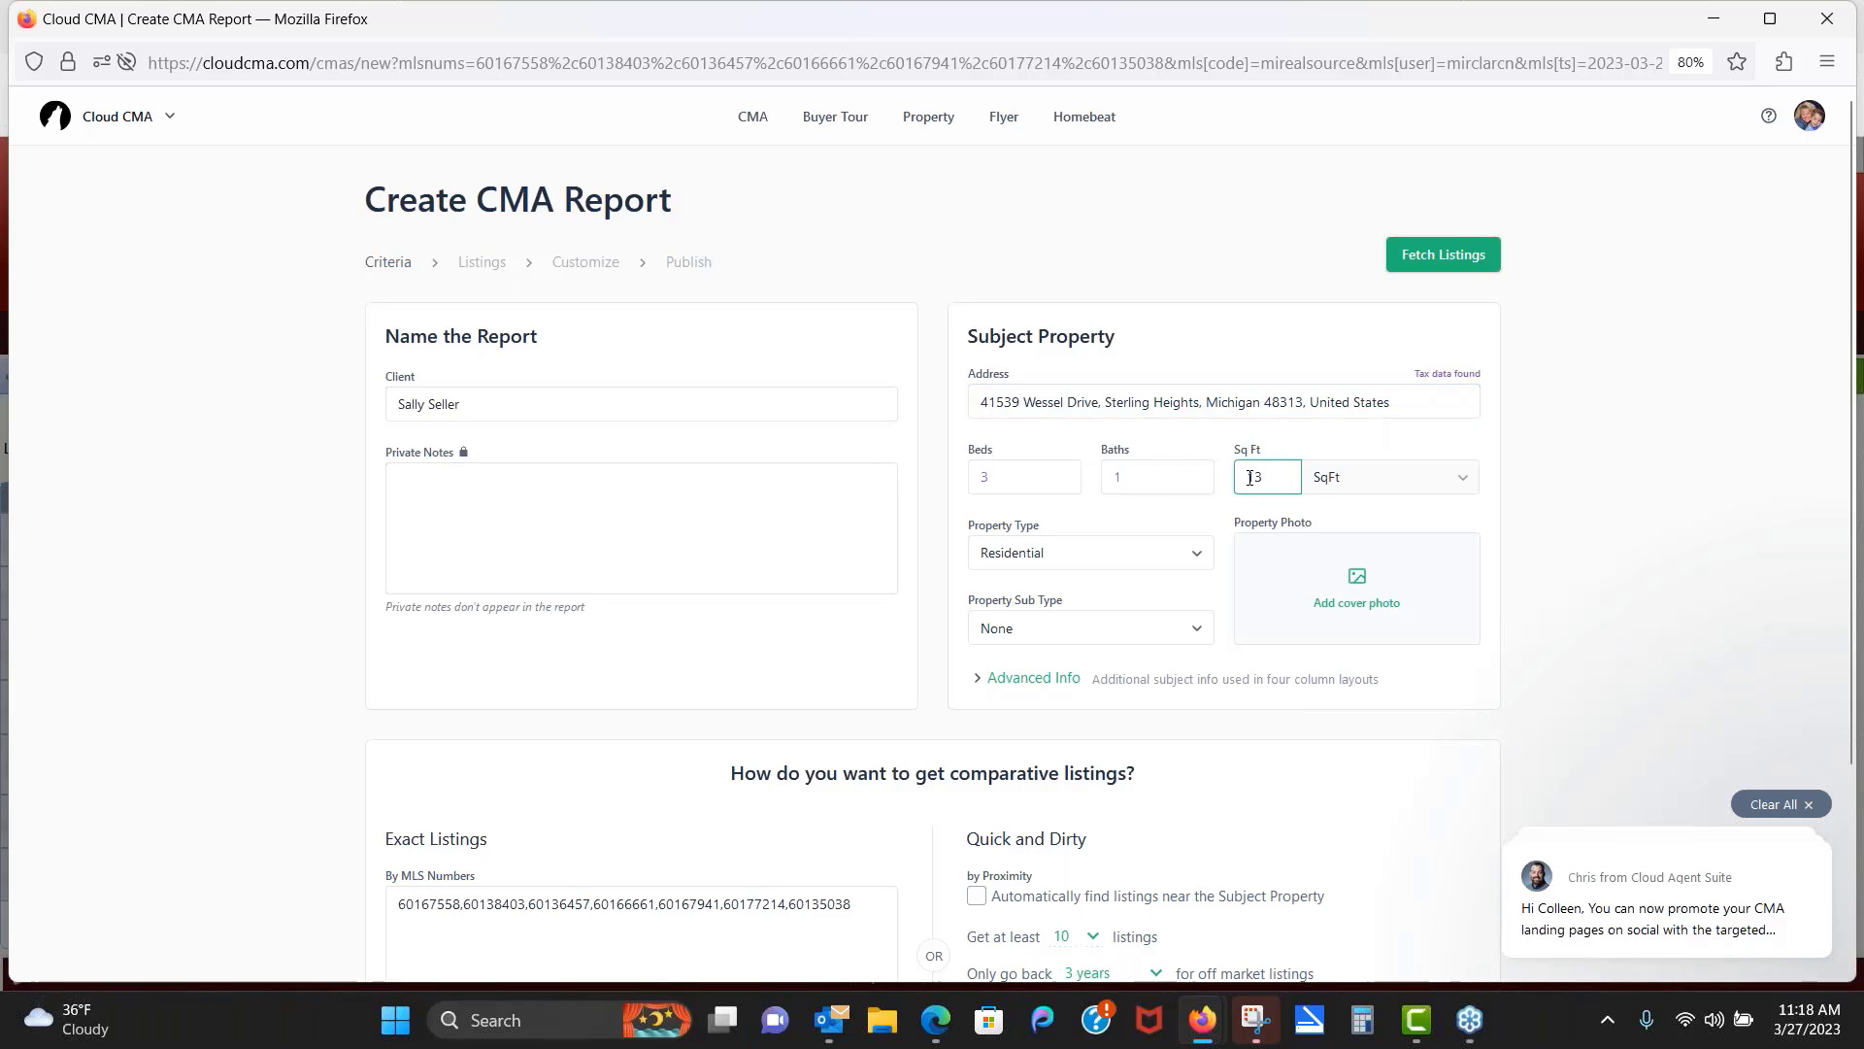
text(61)
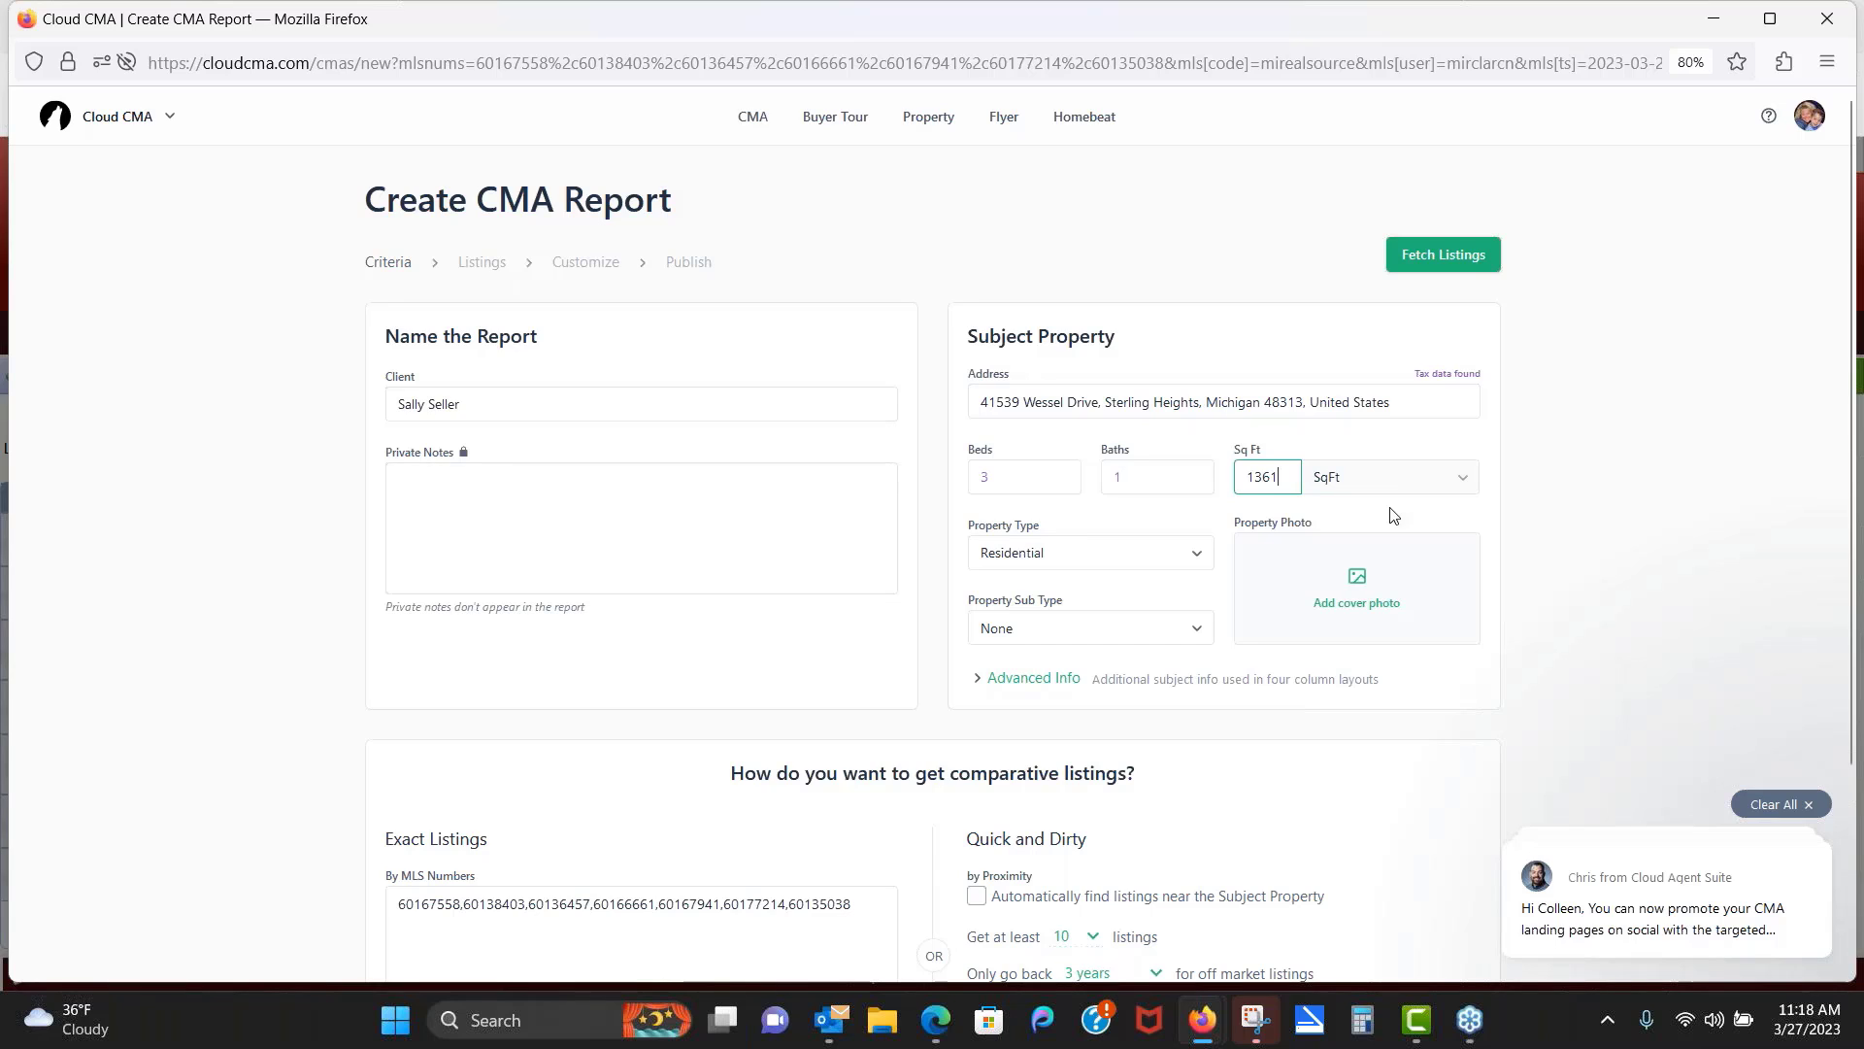
- Upload Example 1.JPG as the subject's cover photo, cropping the date stamp off the bottom
click(1356, 596)
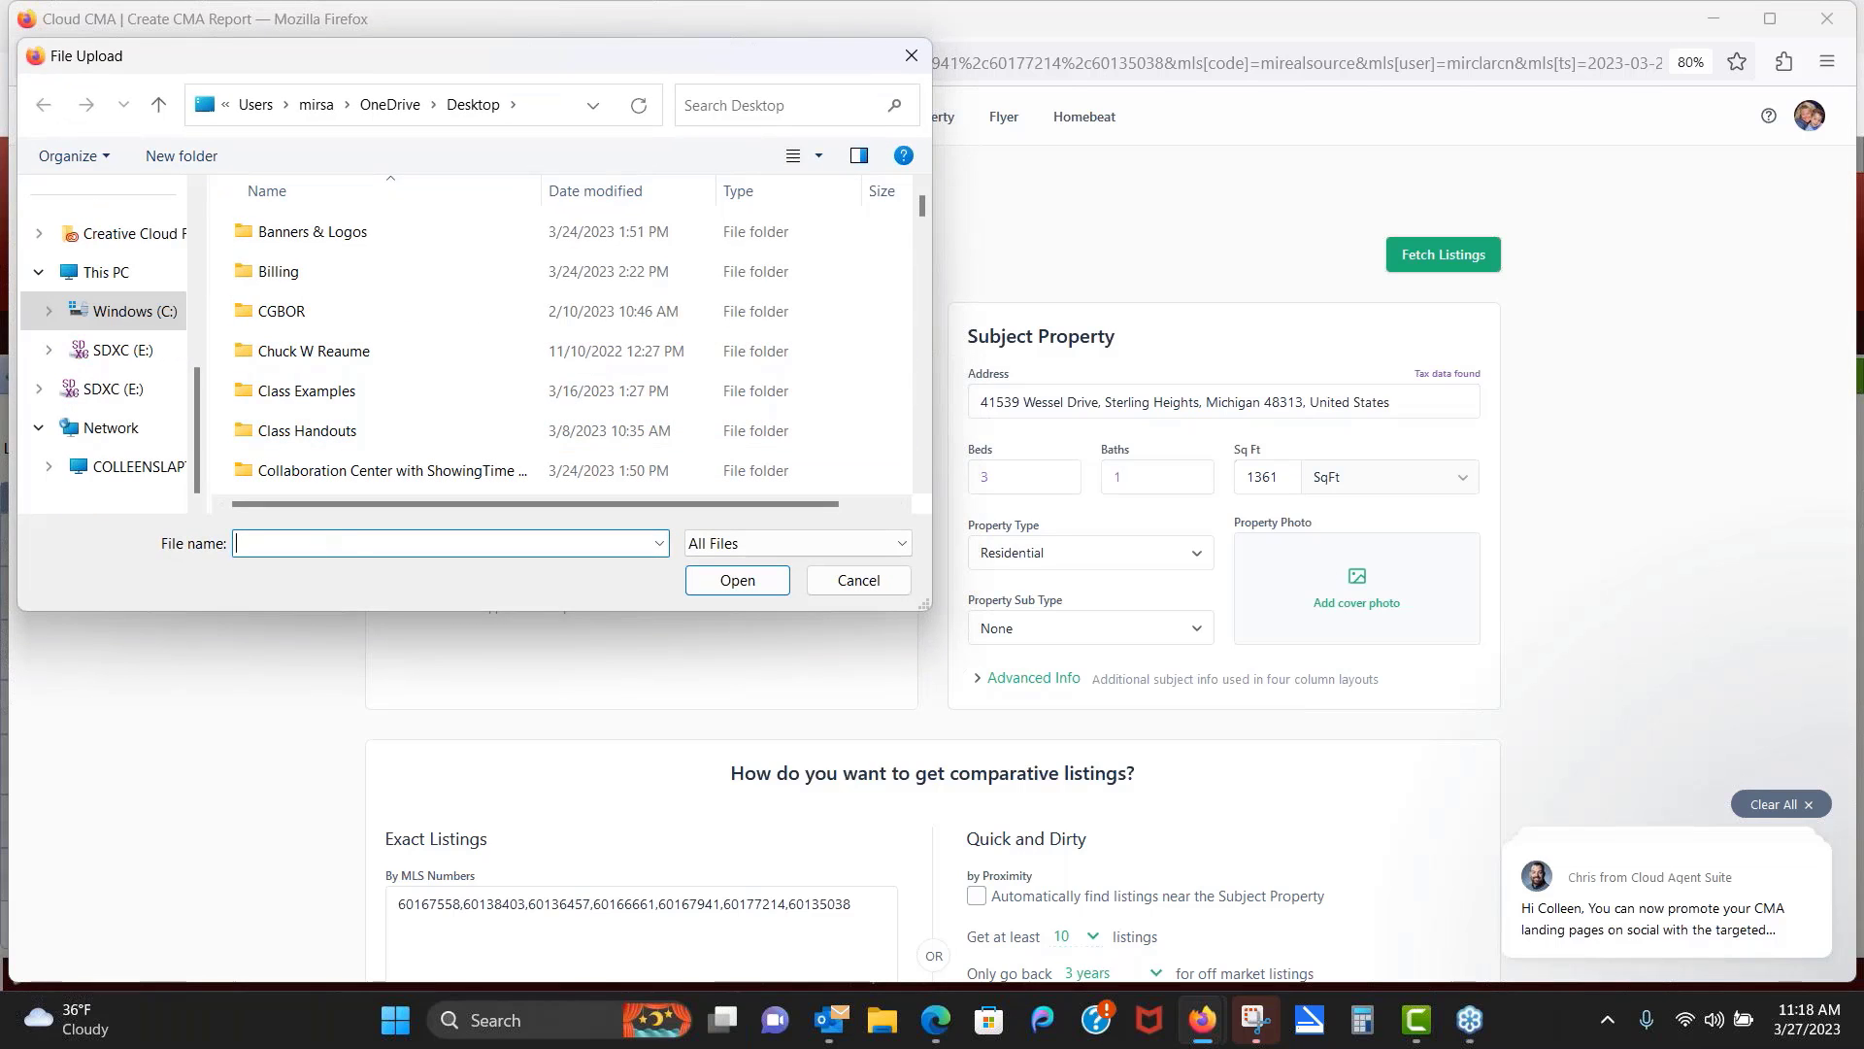
text(e)
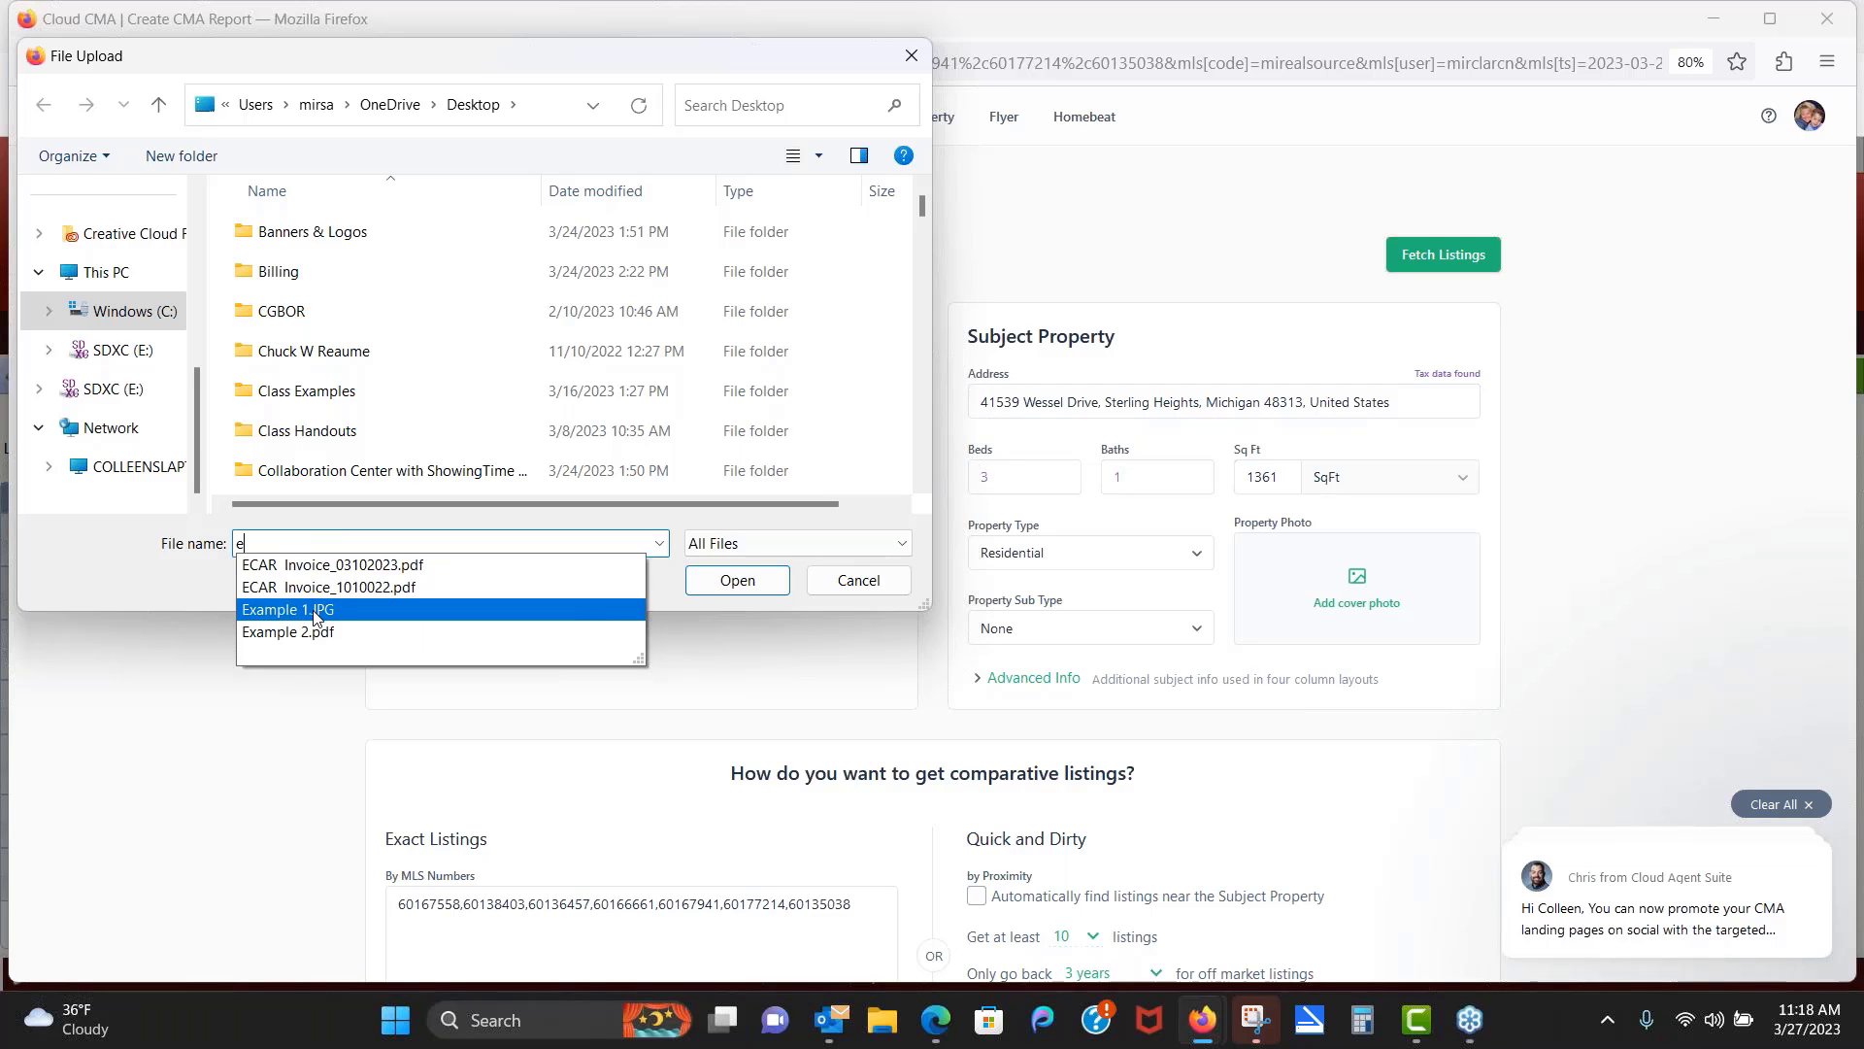
click(315, 610)
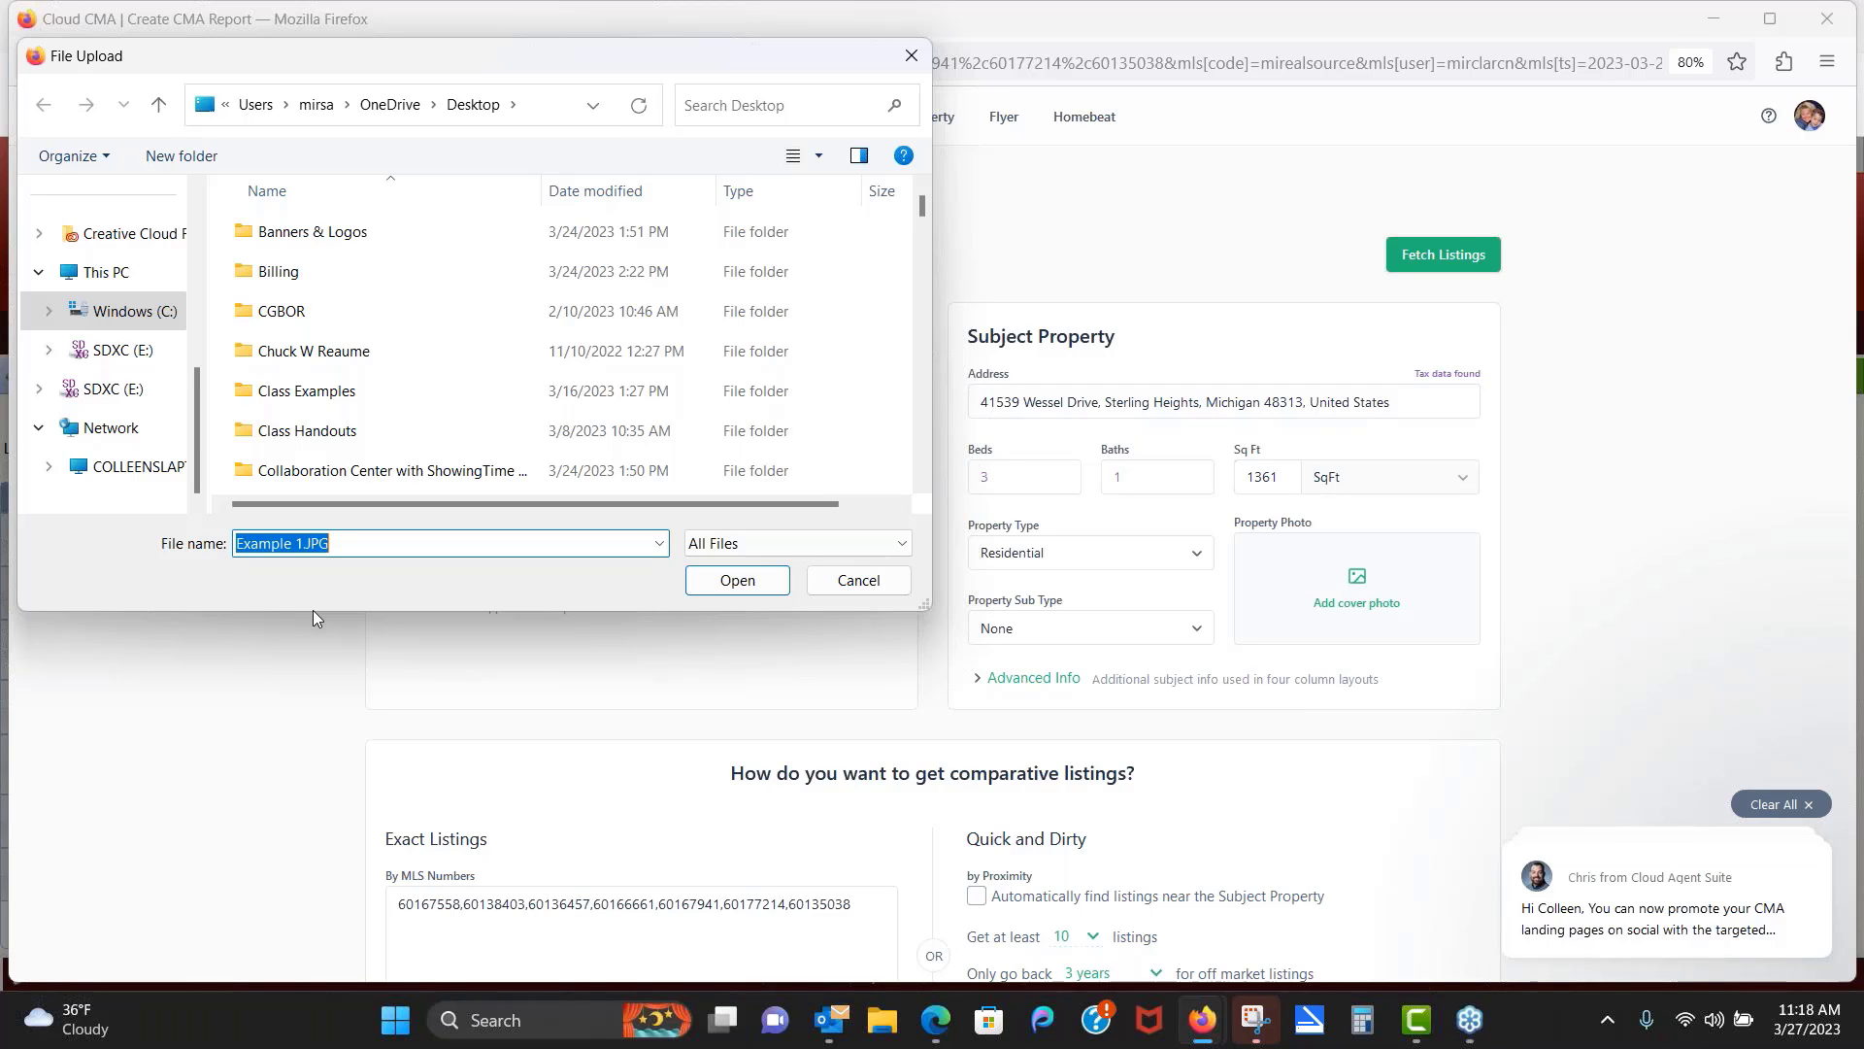
click(723, 585)
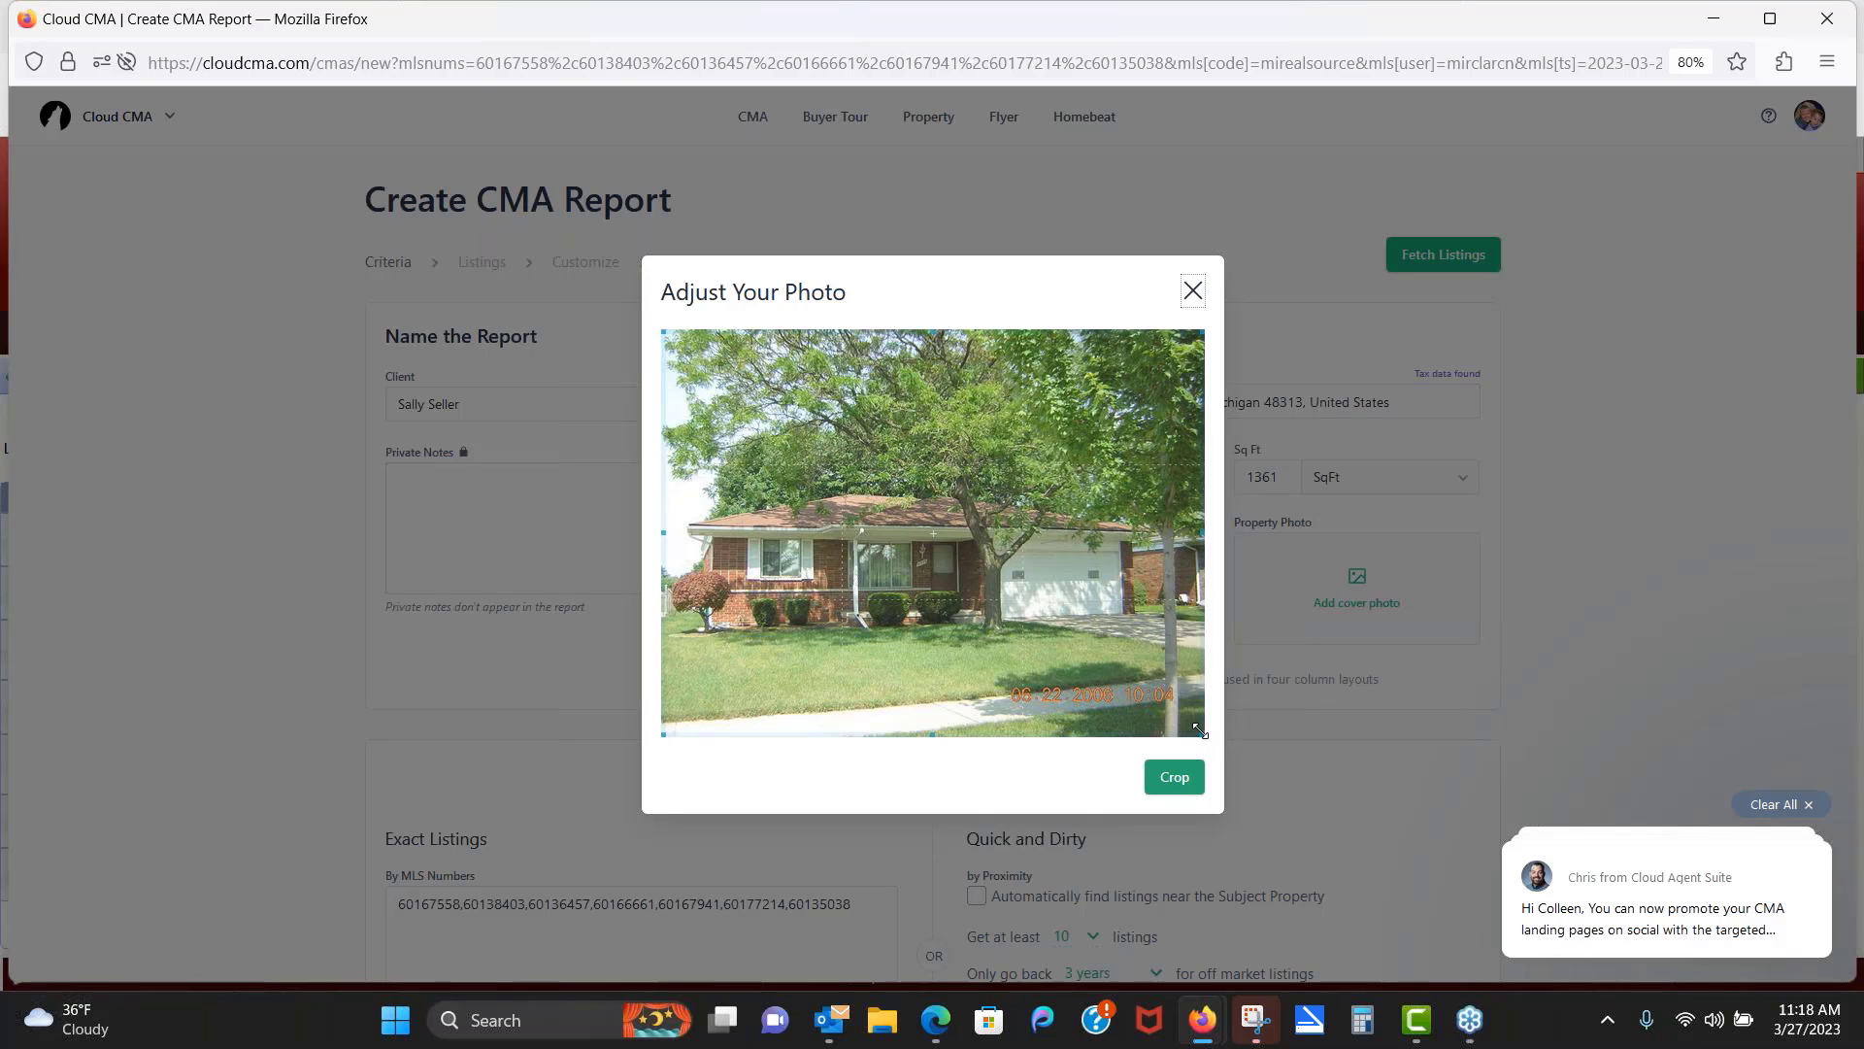
drag(1203, 733, 1204, 664)
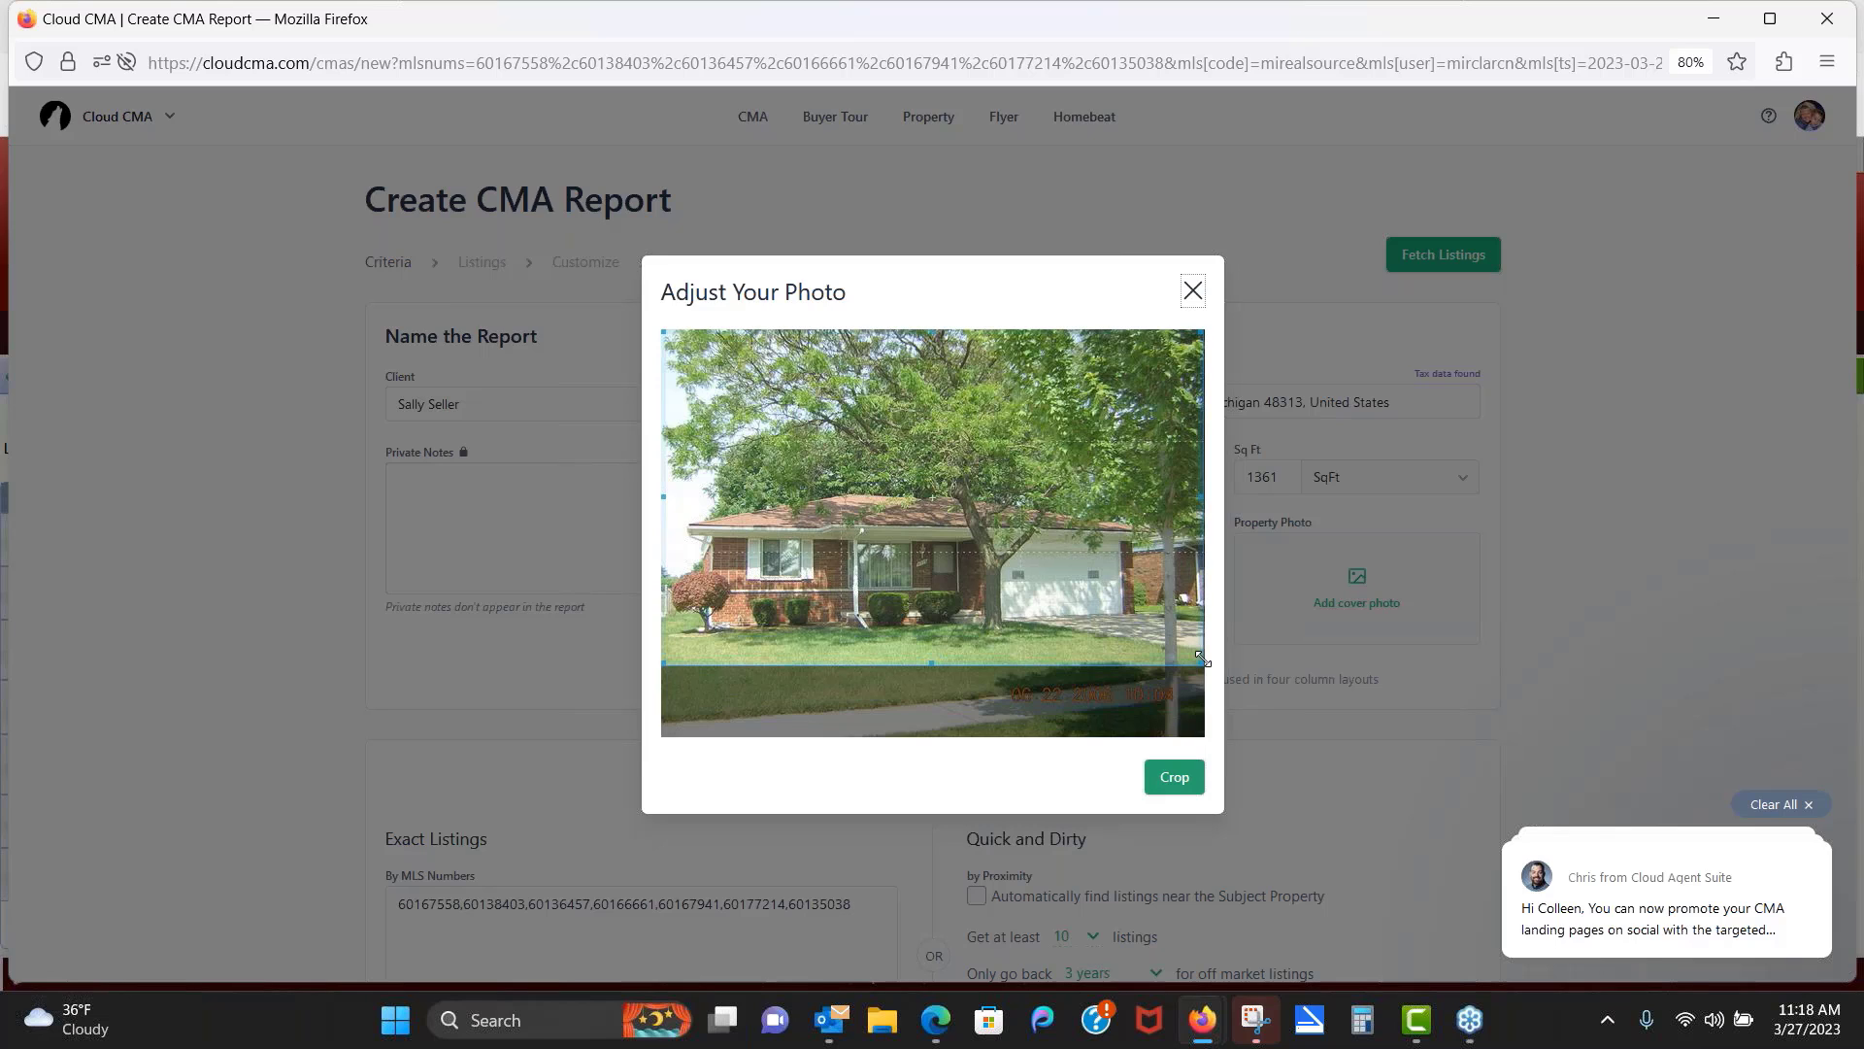
click(1175, 781)
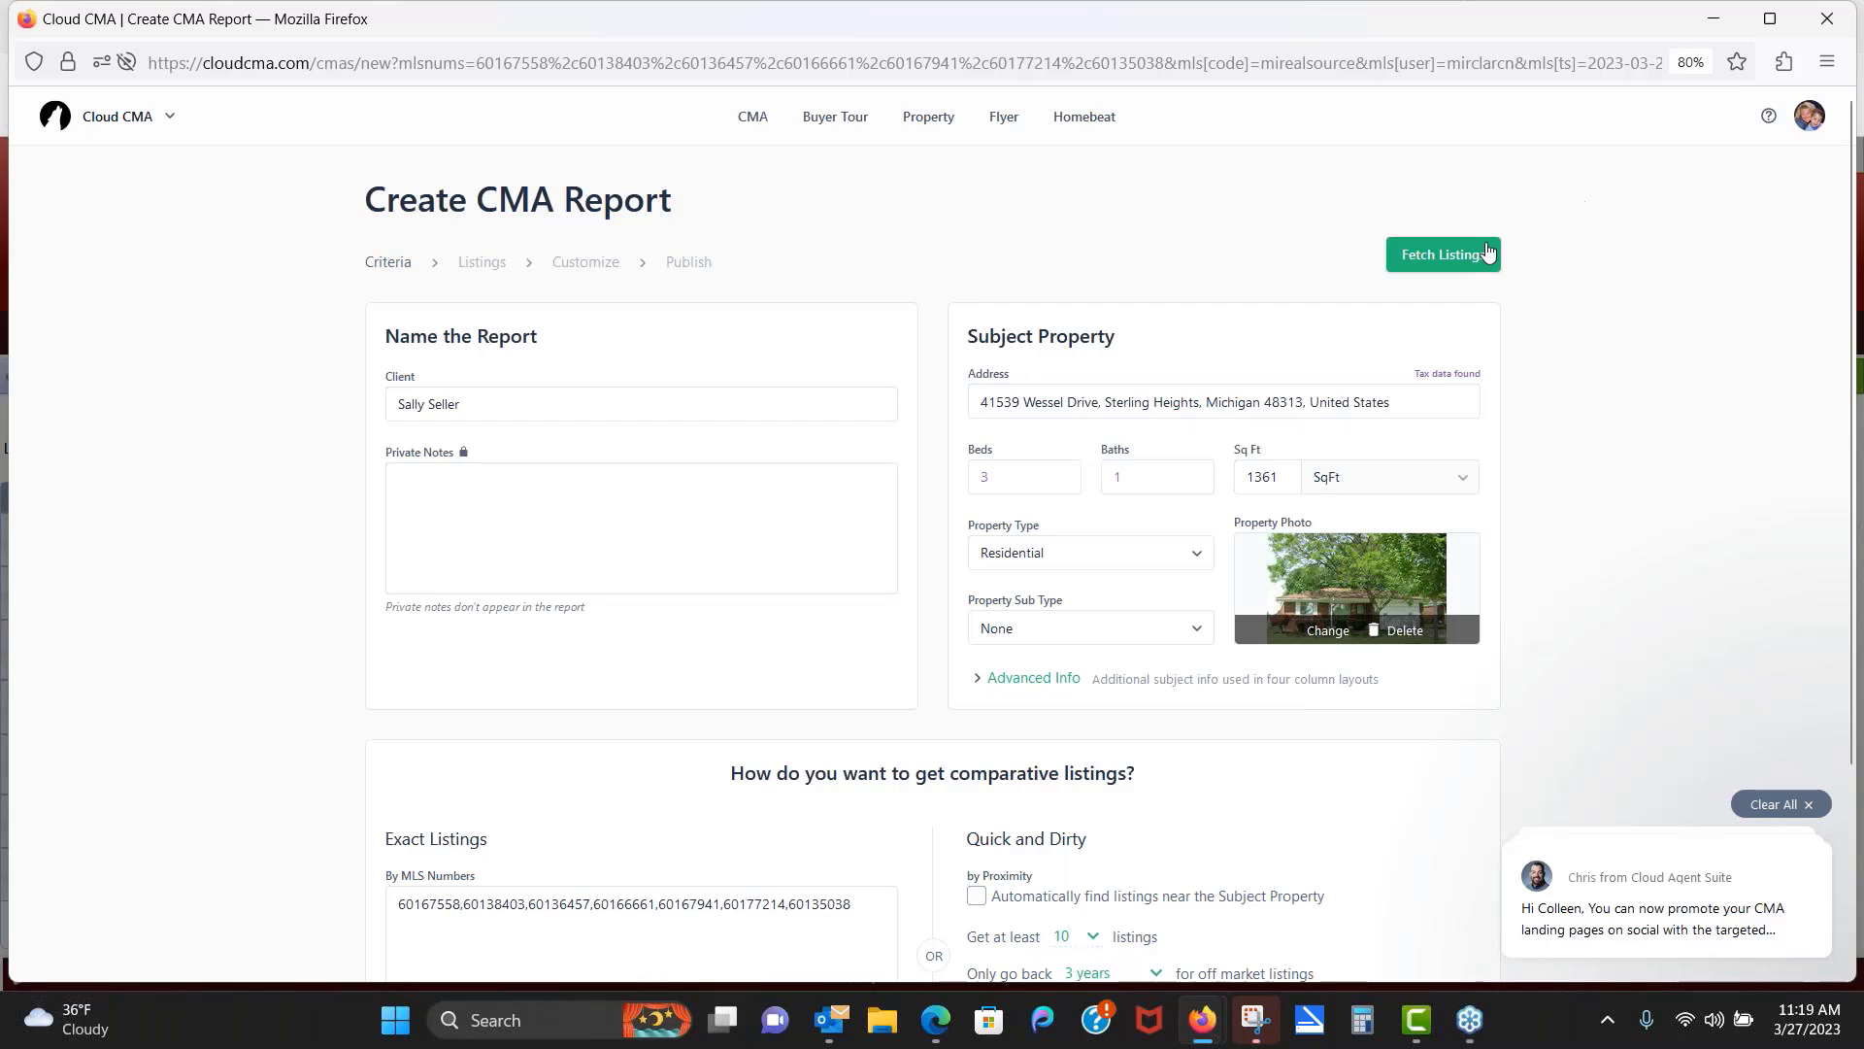
- Fetch the comparable listings to create the report
click(1468, 269)
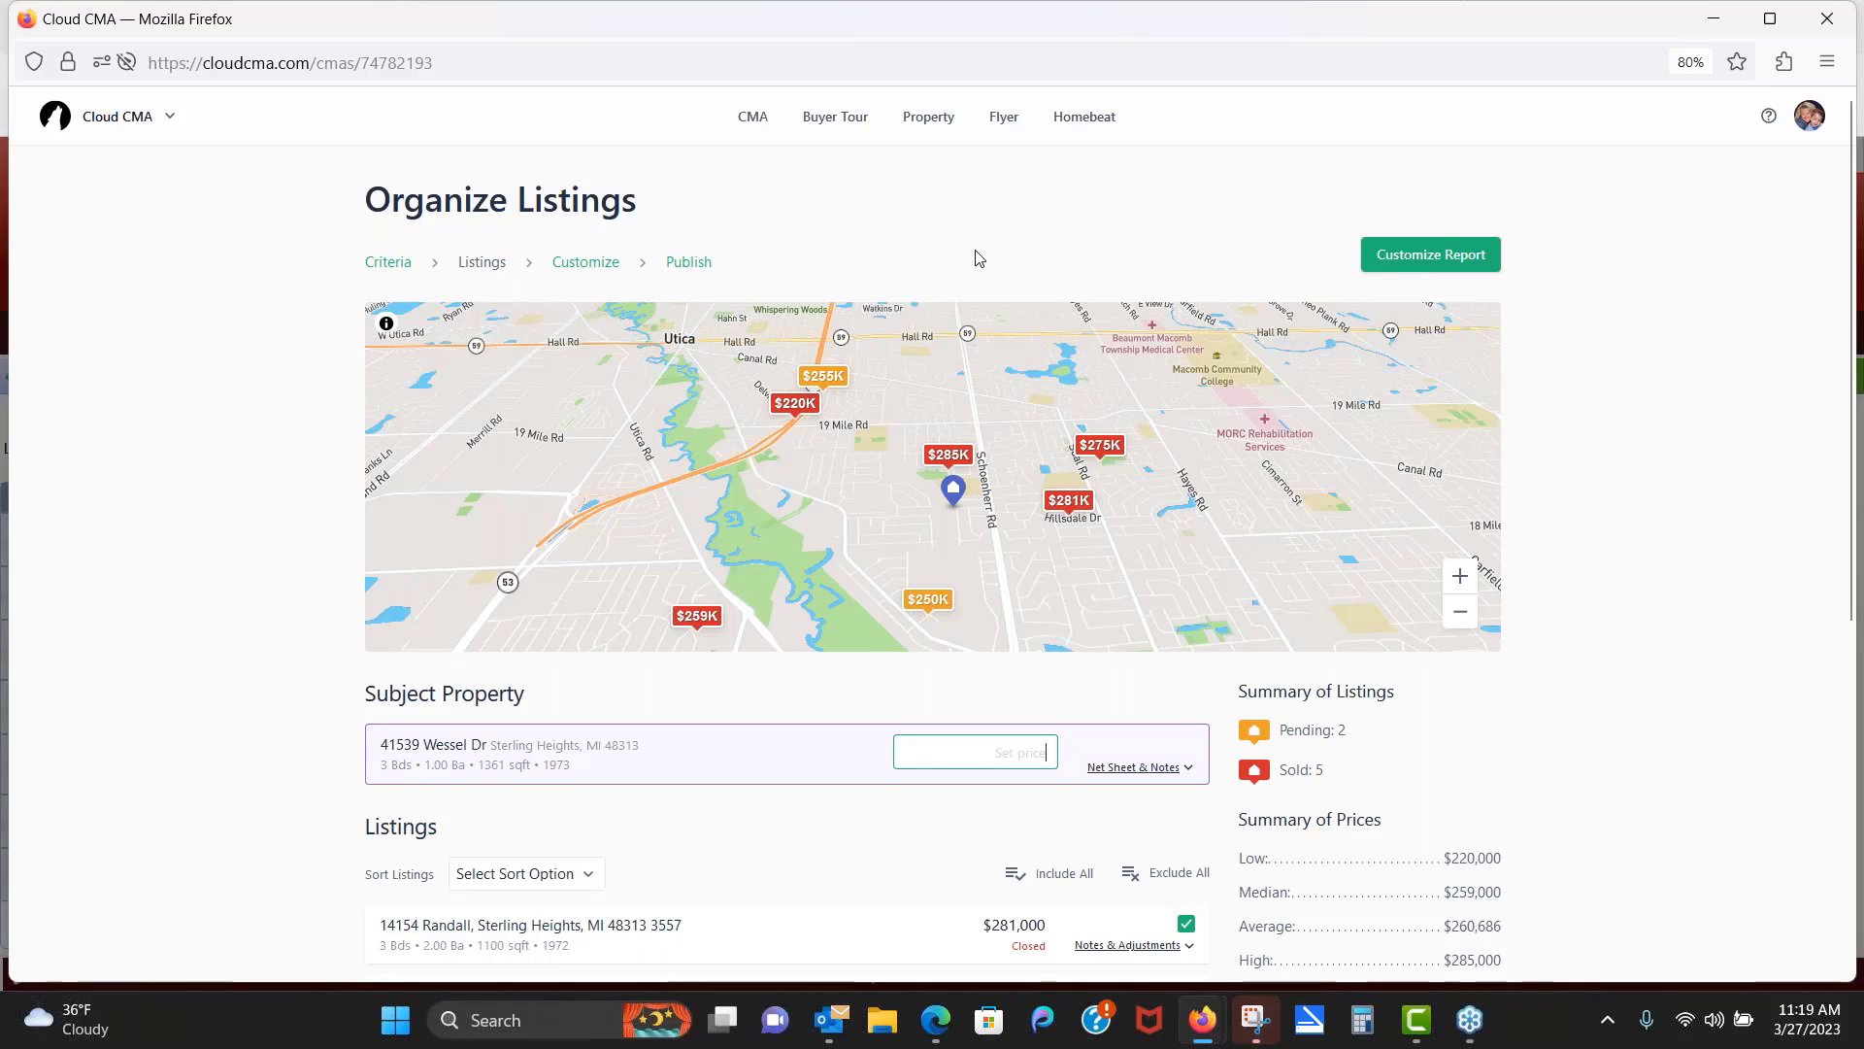
scroll(1639, 516, down, 2)
scroll(1638, 516, down, 2)
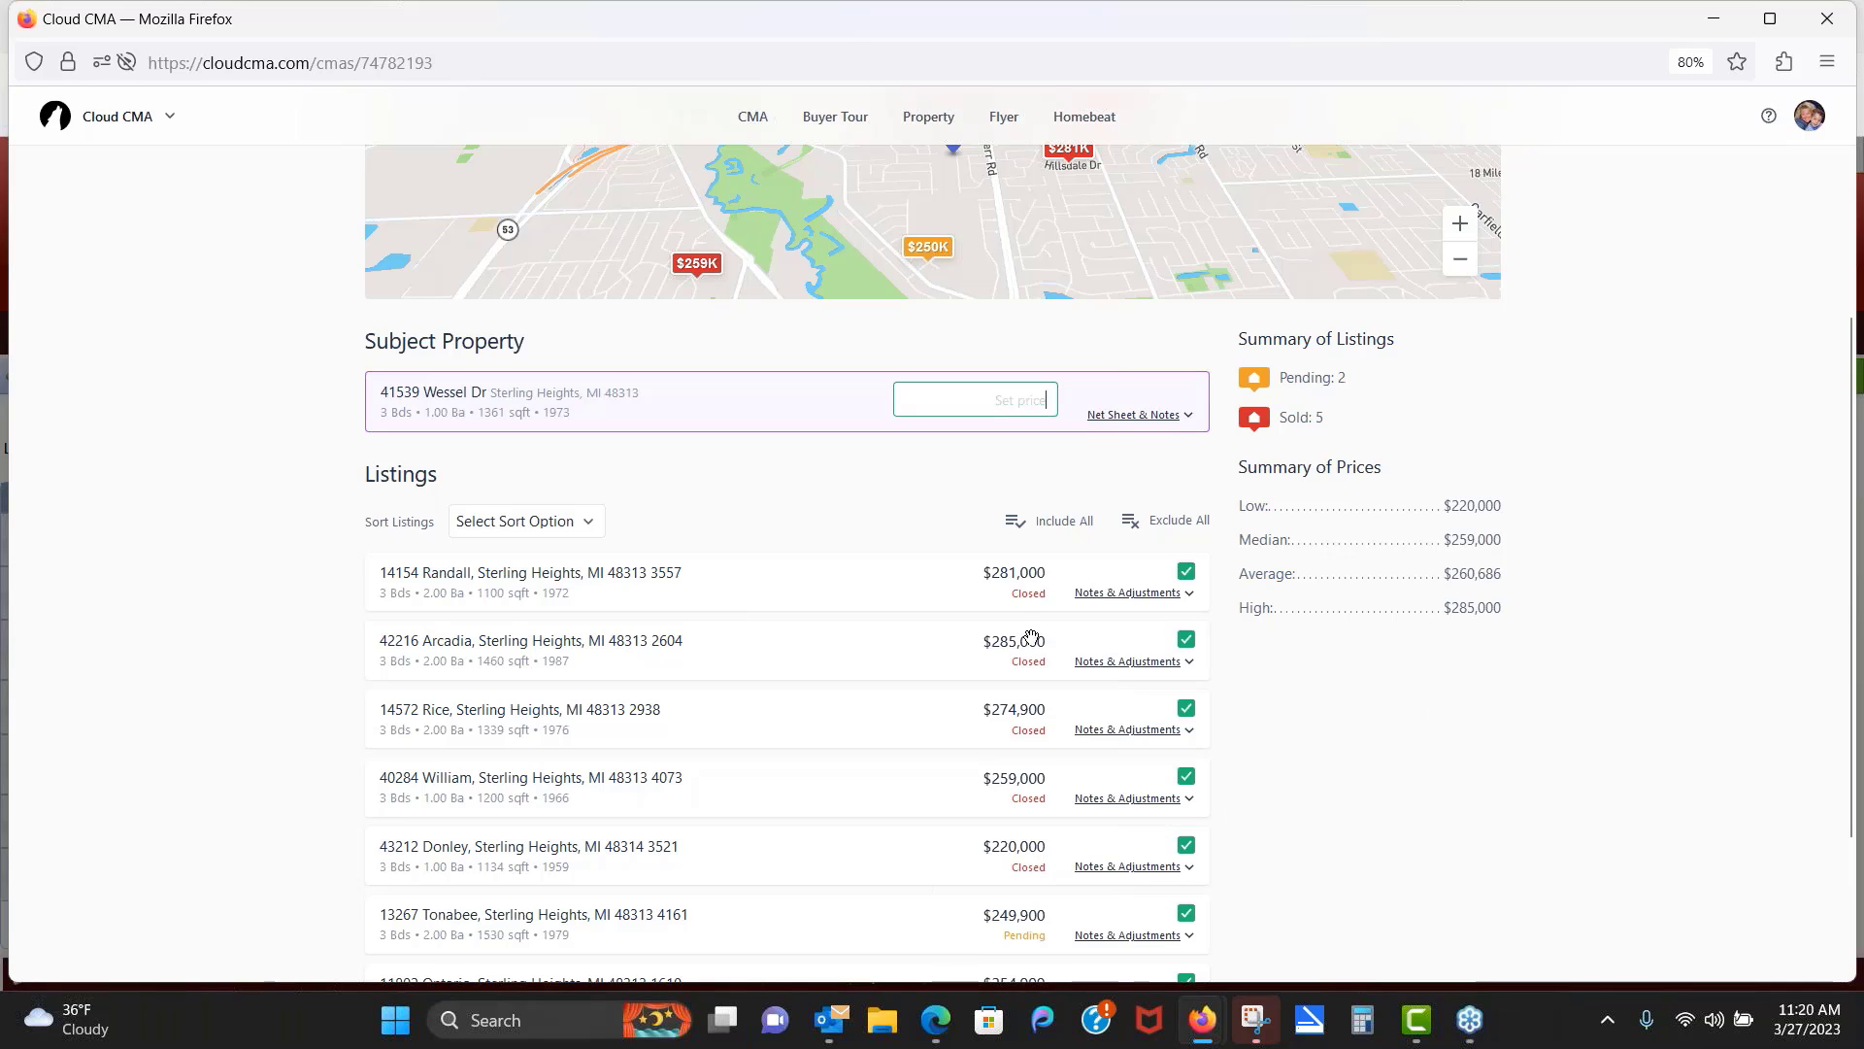
click(1185, 642)
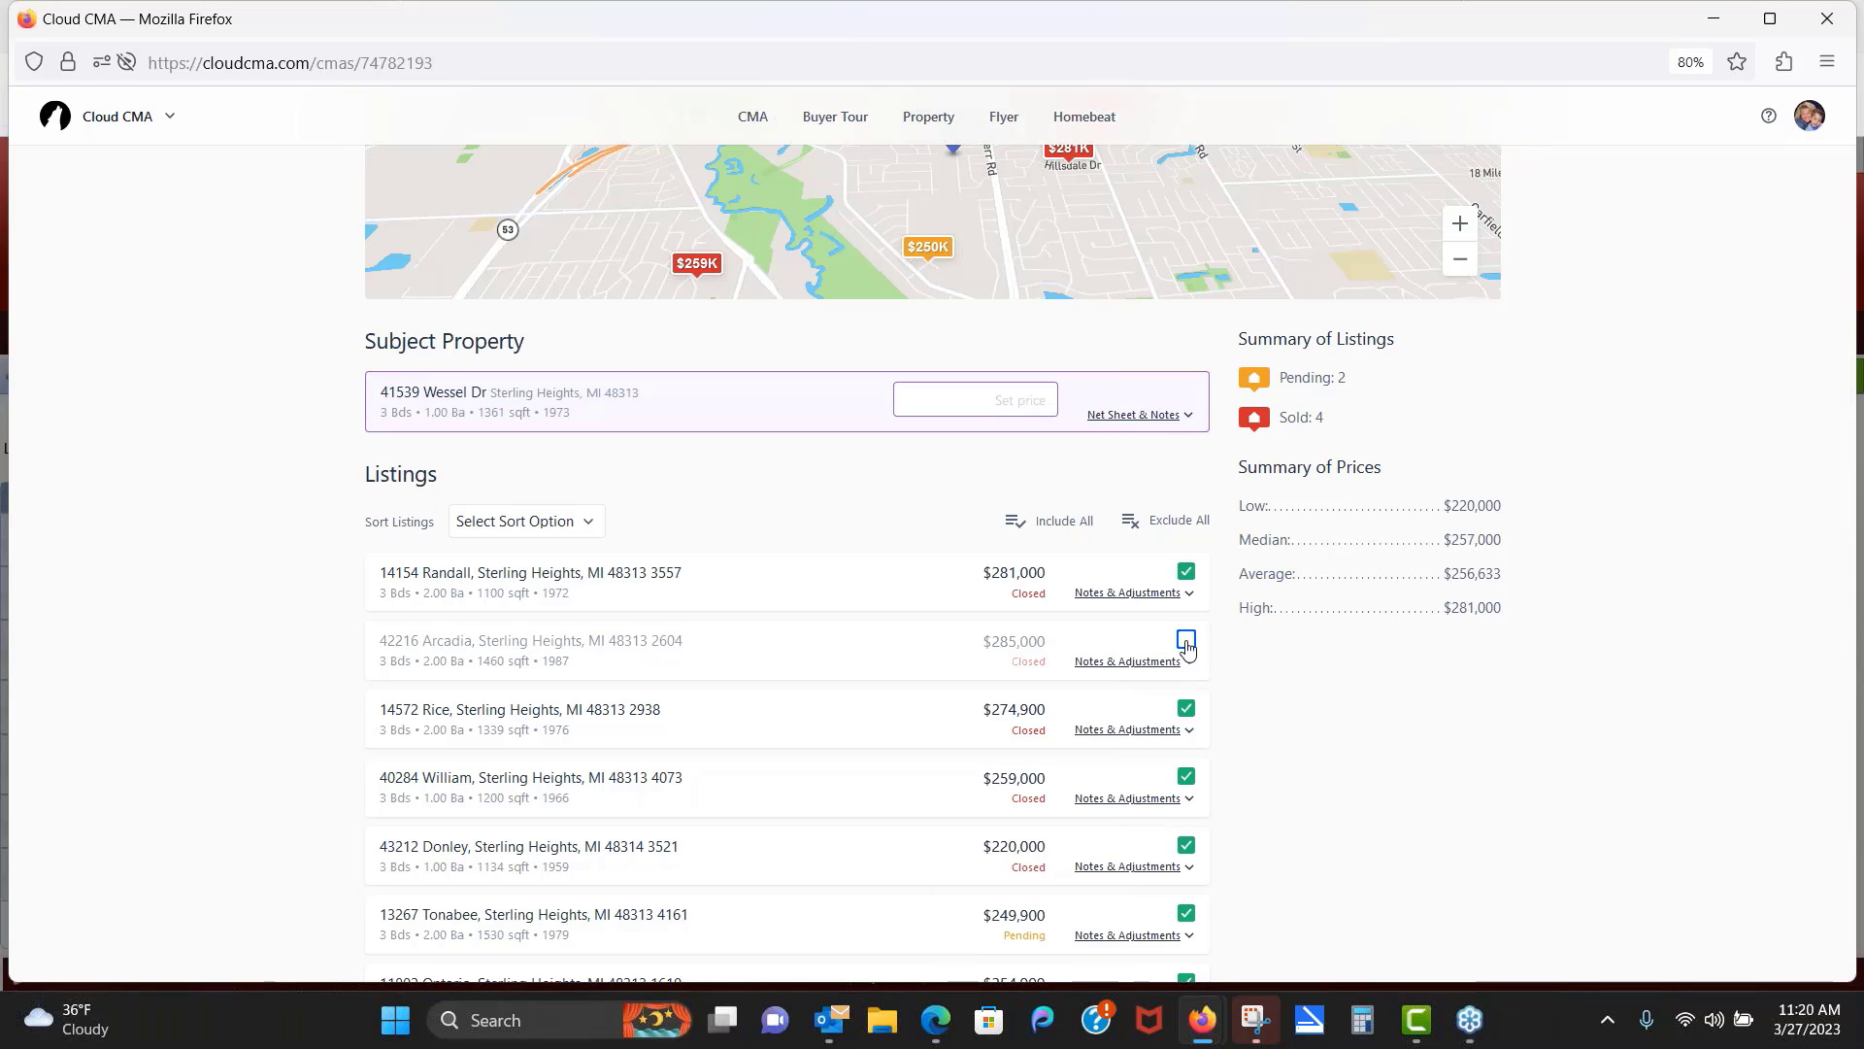
click(1117, 593)
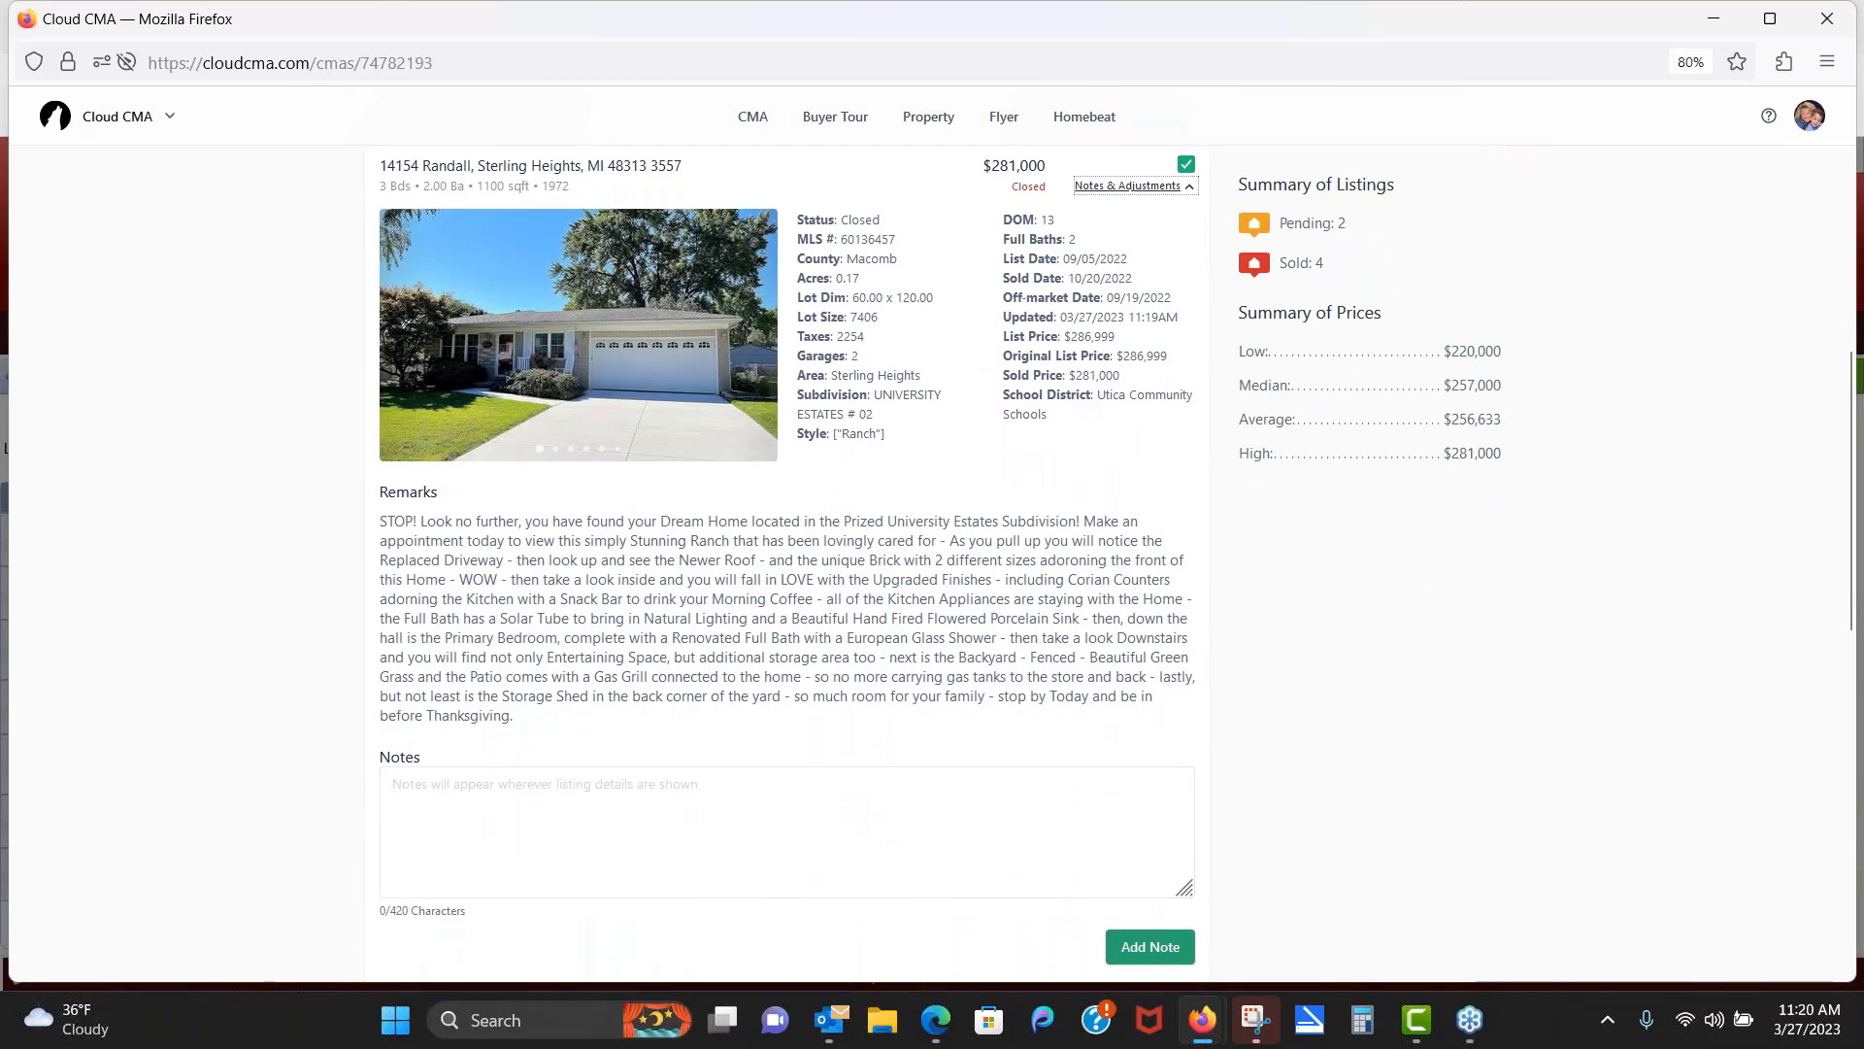
click(752, 347)
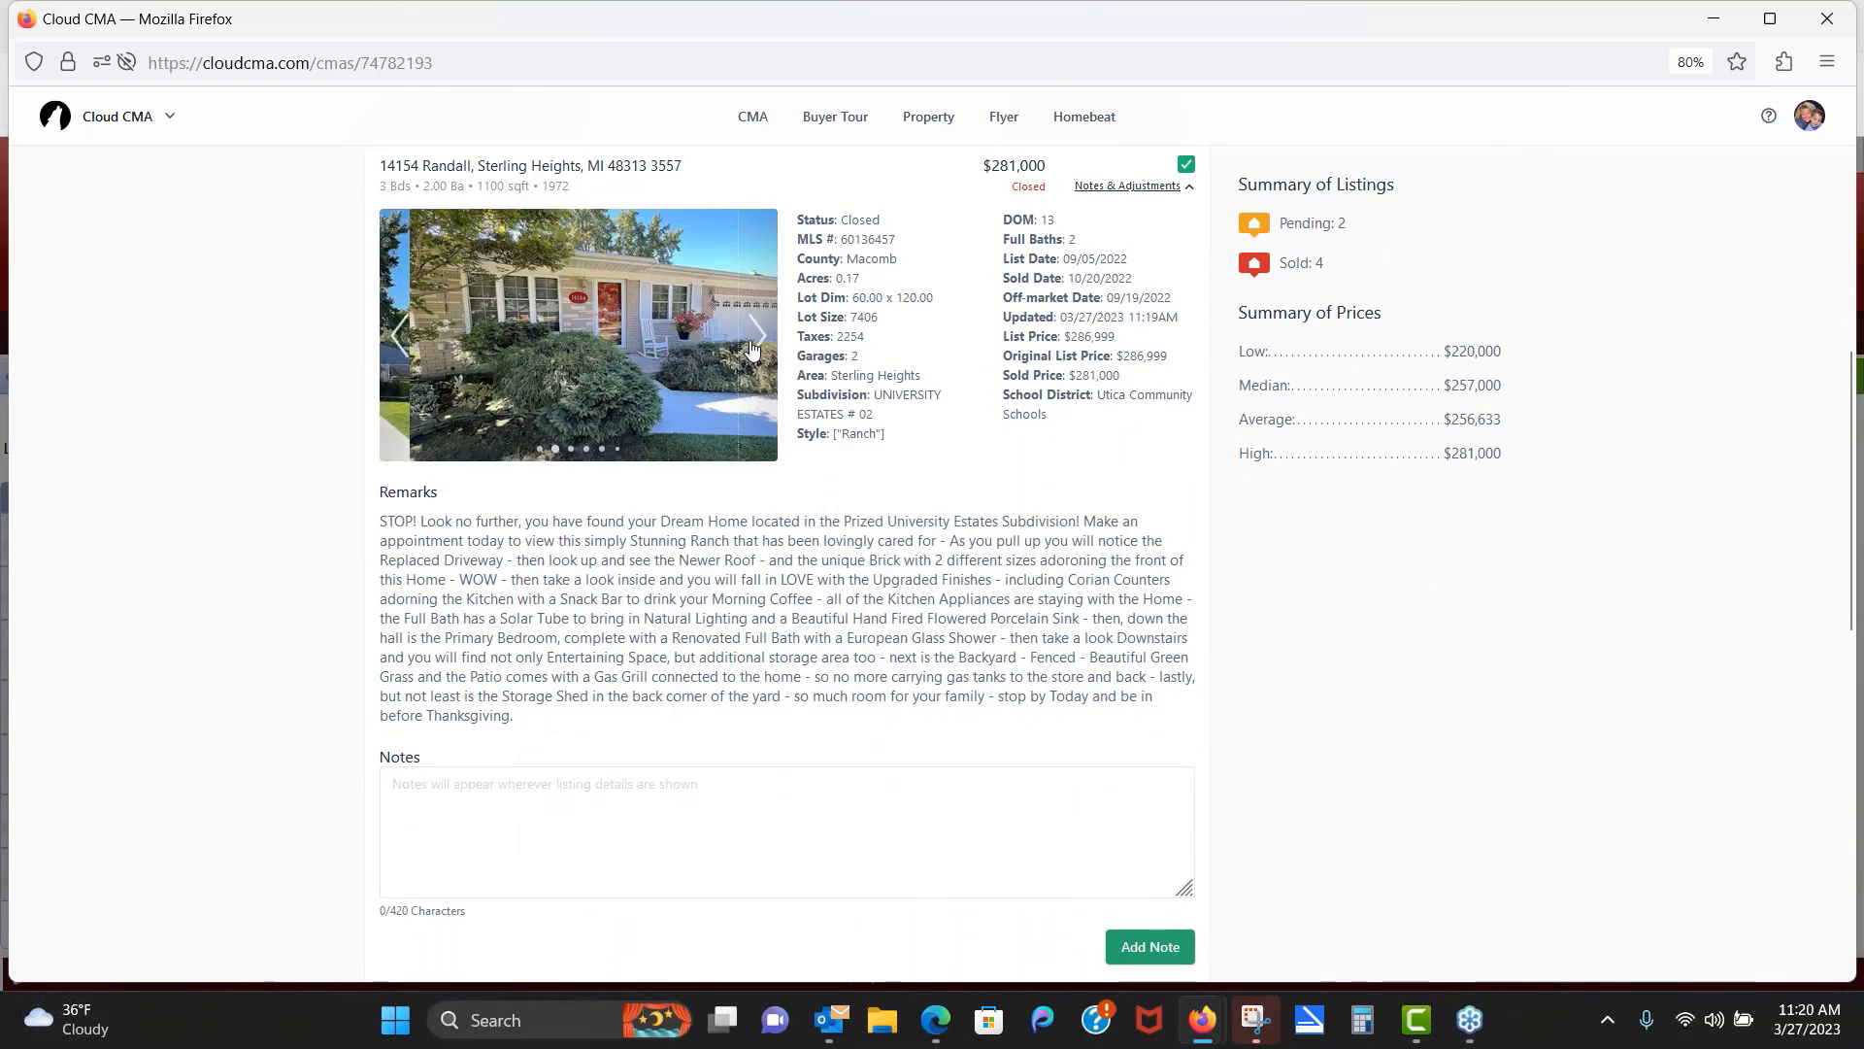
click(753, 346)
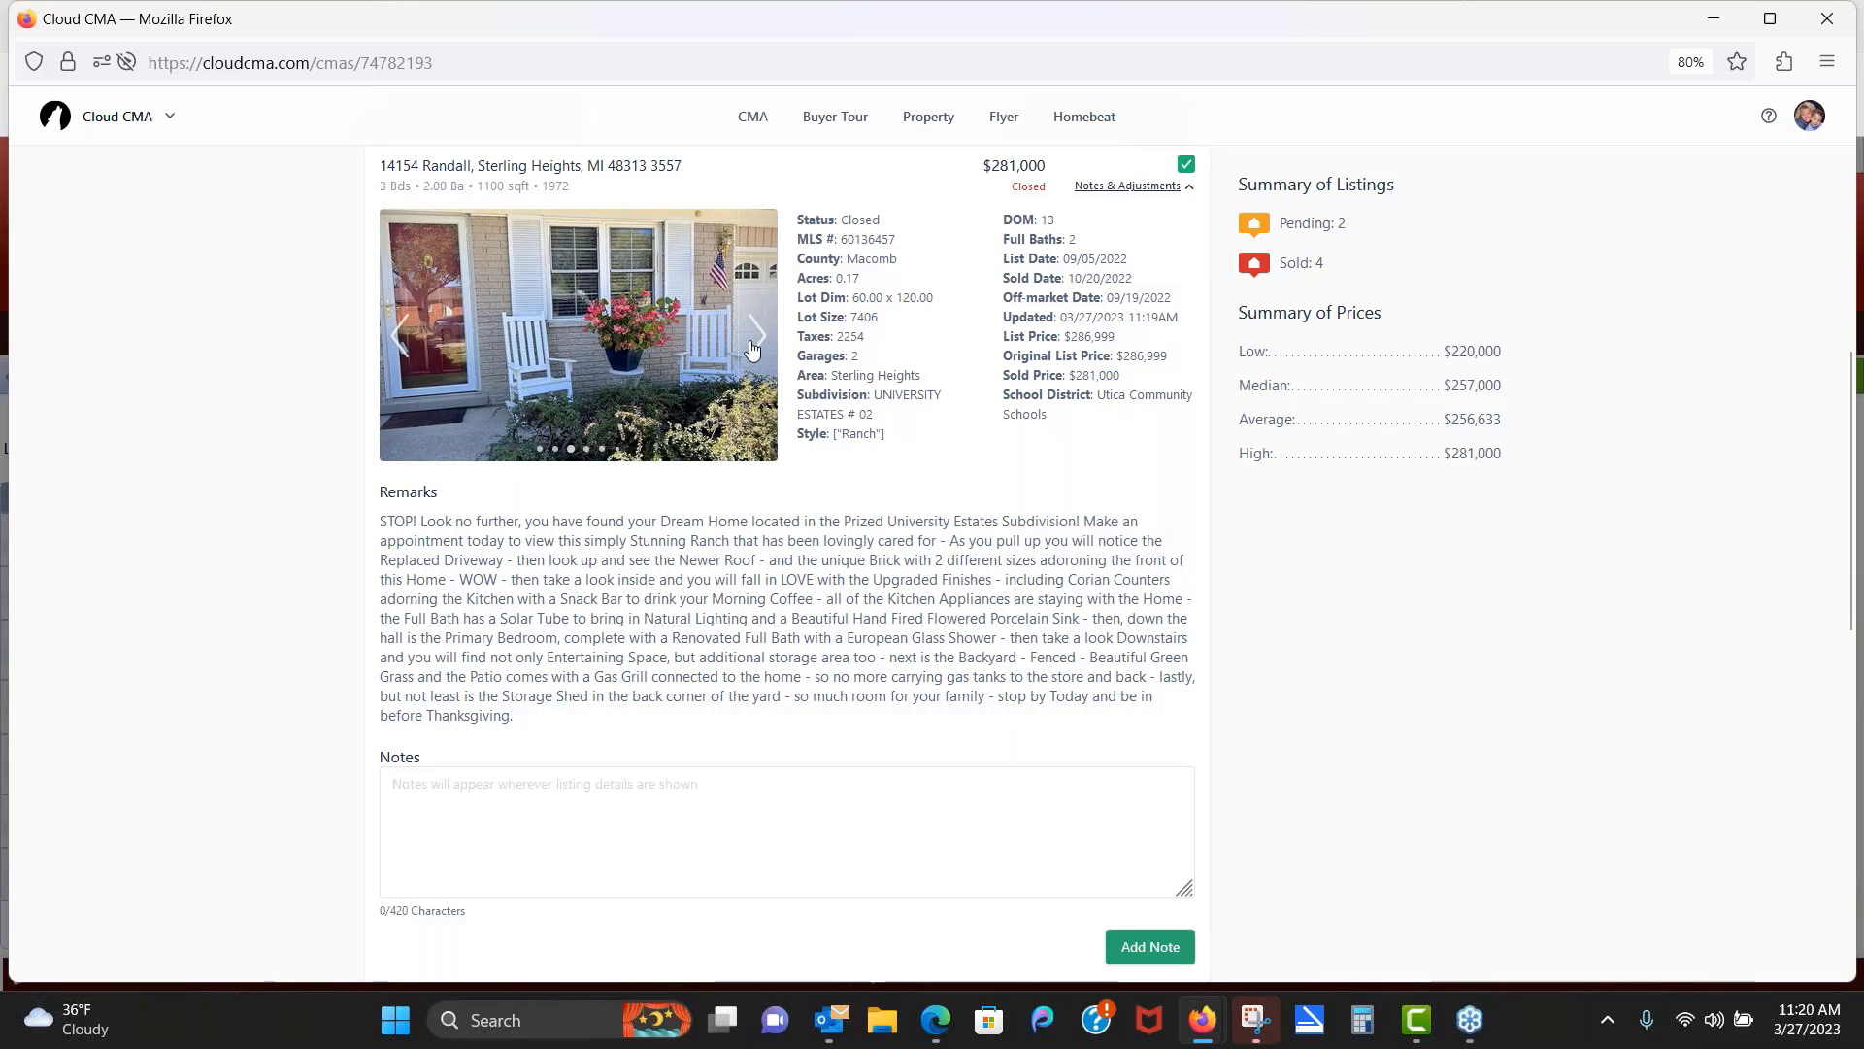
click(568, 786)
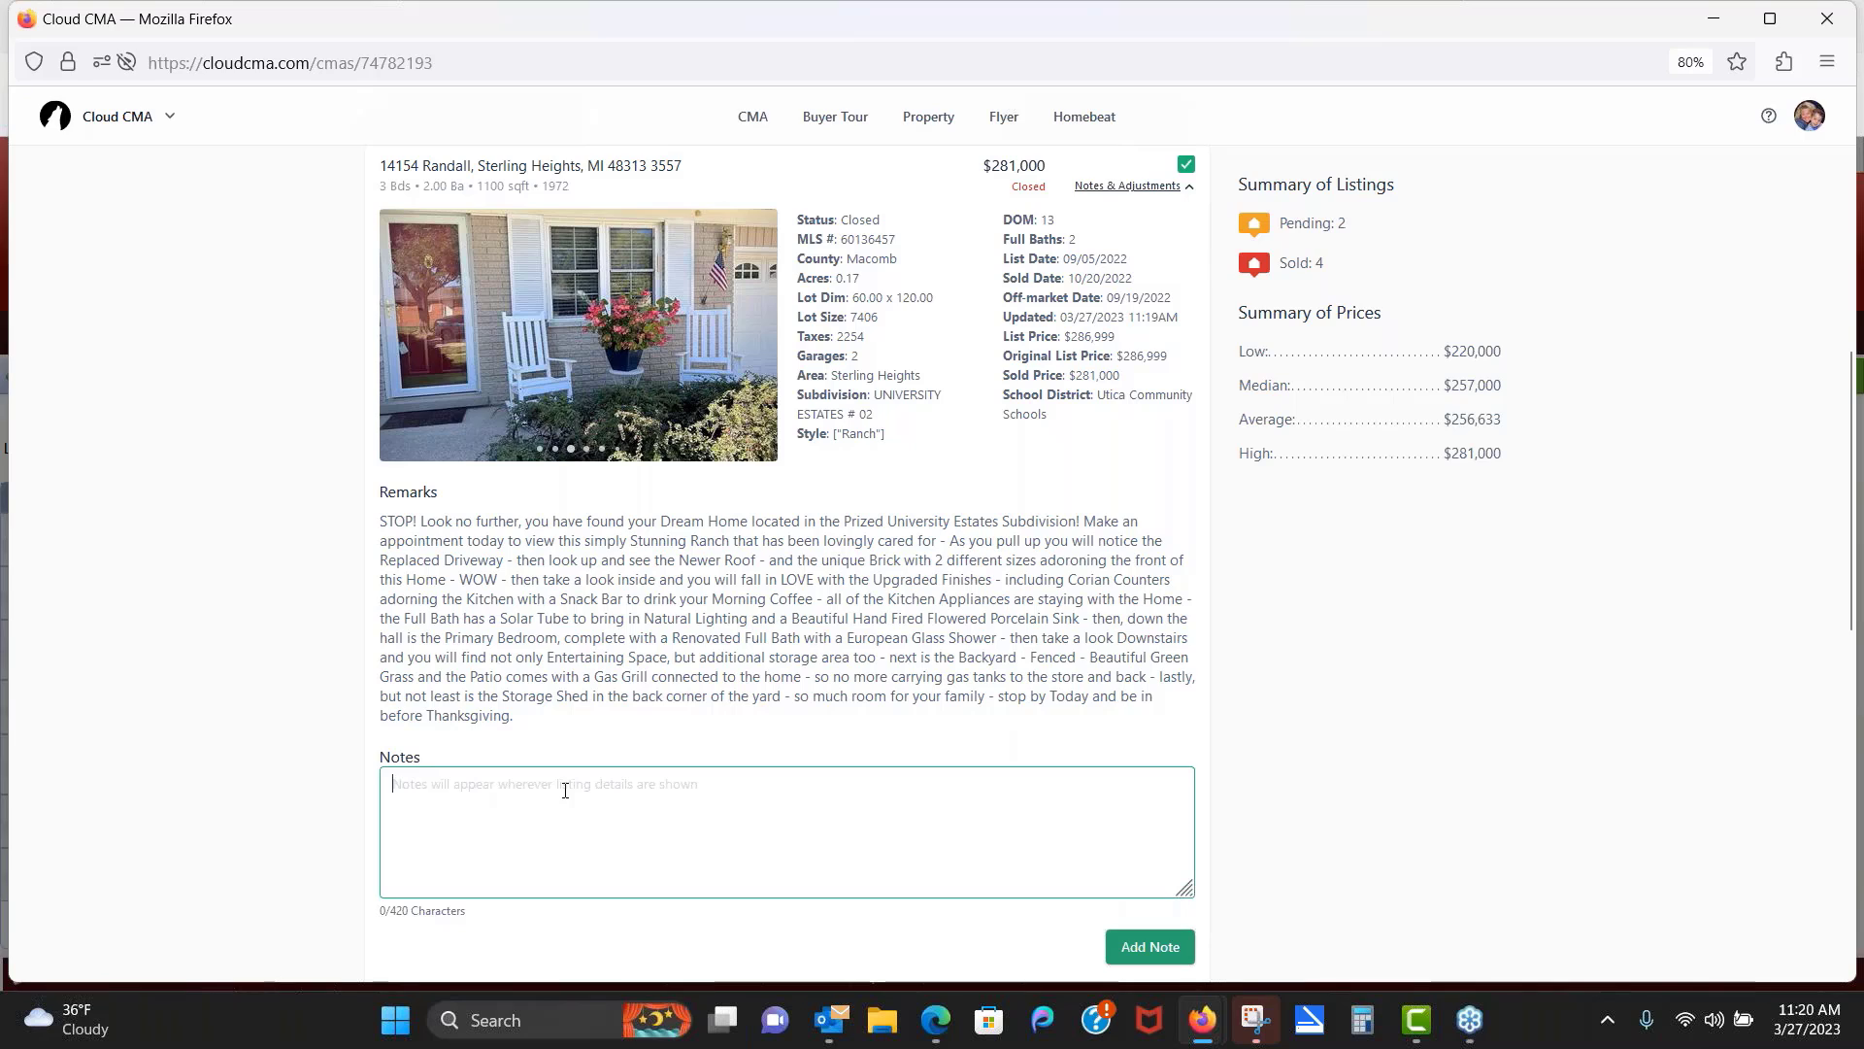
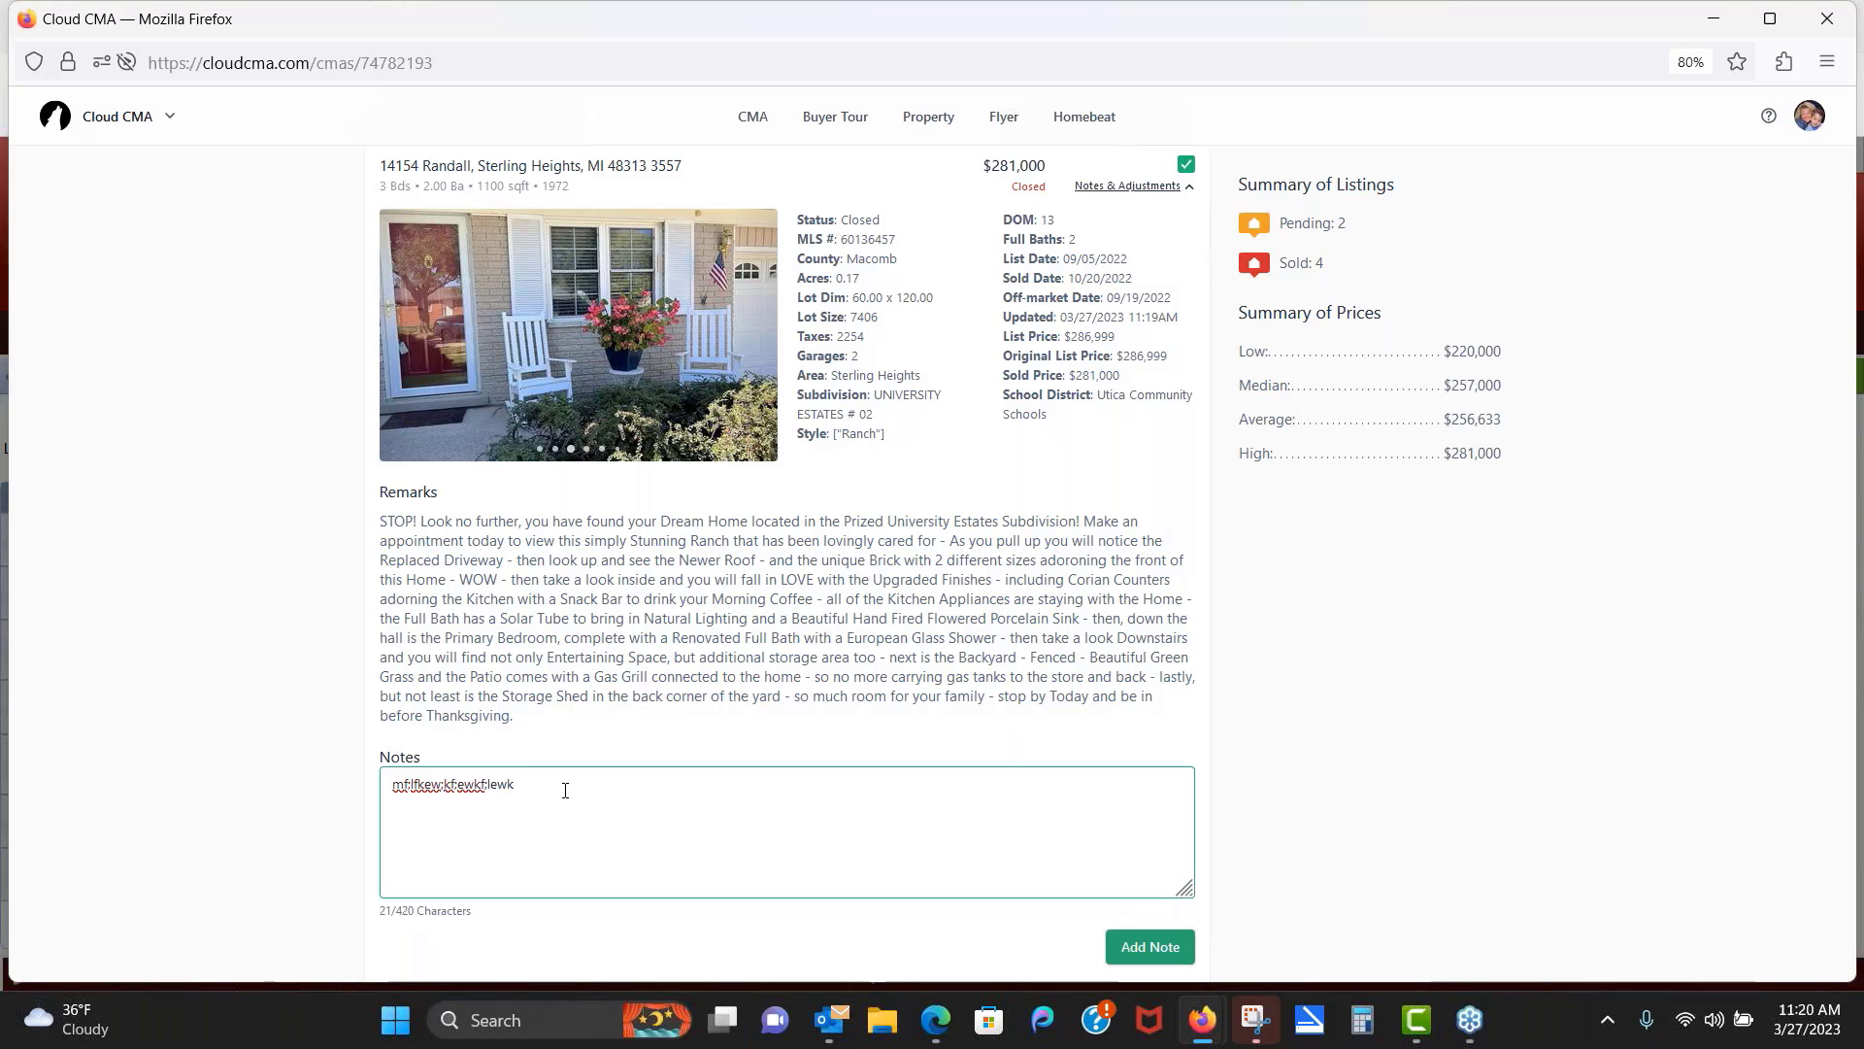
key(BackSpace)
key(BackSpace)
key(BackSpace)
key(BackSpace)
key(BackSpace)
key(BackSpace)
key(BackSpace)
key(BackSpace)
key(BackSpace)
key(BackSpace)
key(BackSpace)
key(BackSpace)
key(BackSpace)
key(BackSpace)
key(BackSpace)
key(BackSpace)
key(BackSpace)
key(BackSpace)
key(BackSpace)
key(BackSpace)
key(BackSpace)
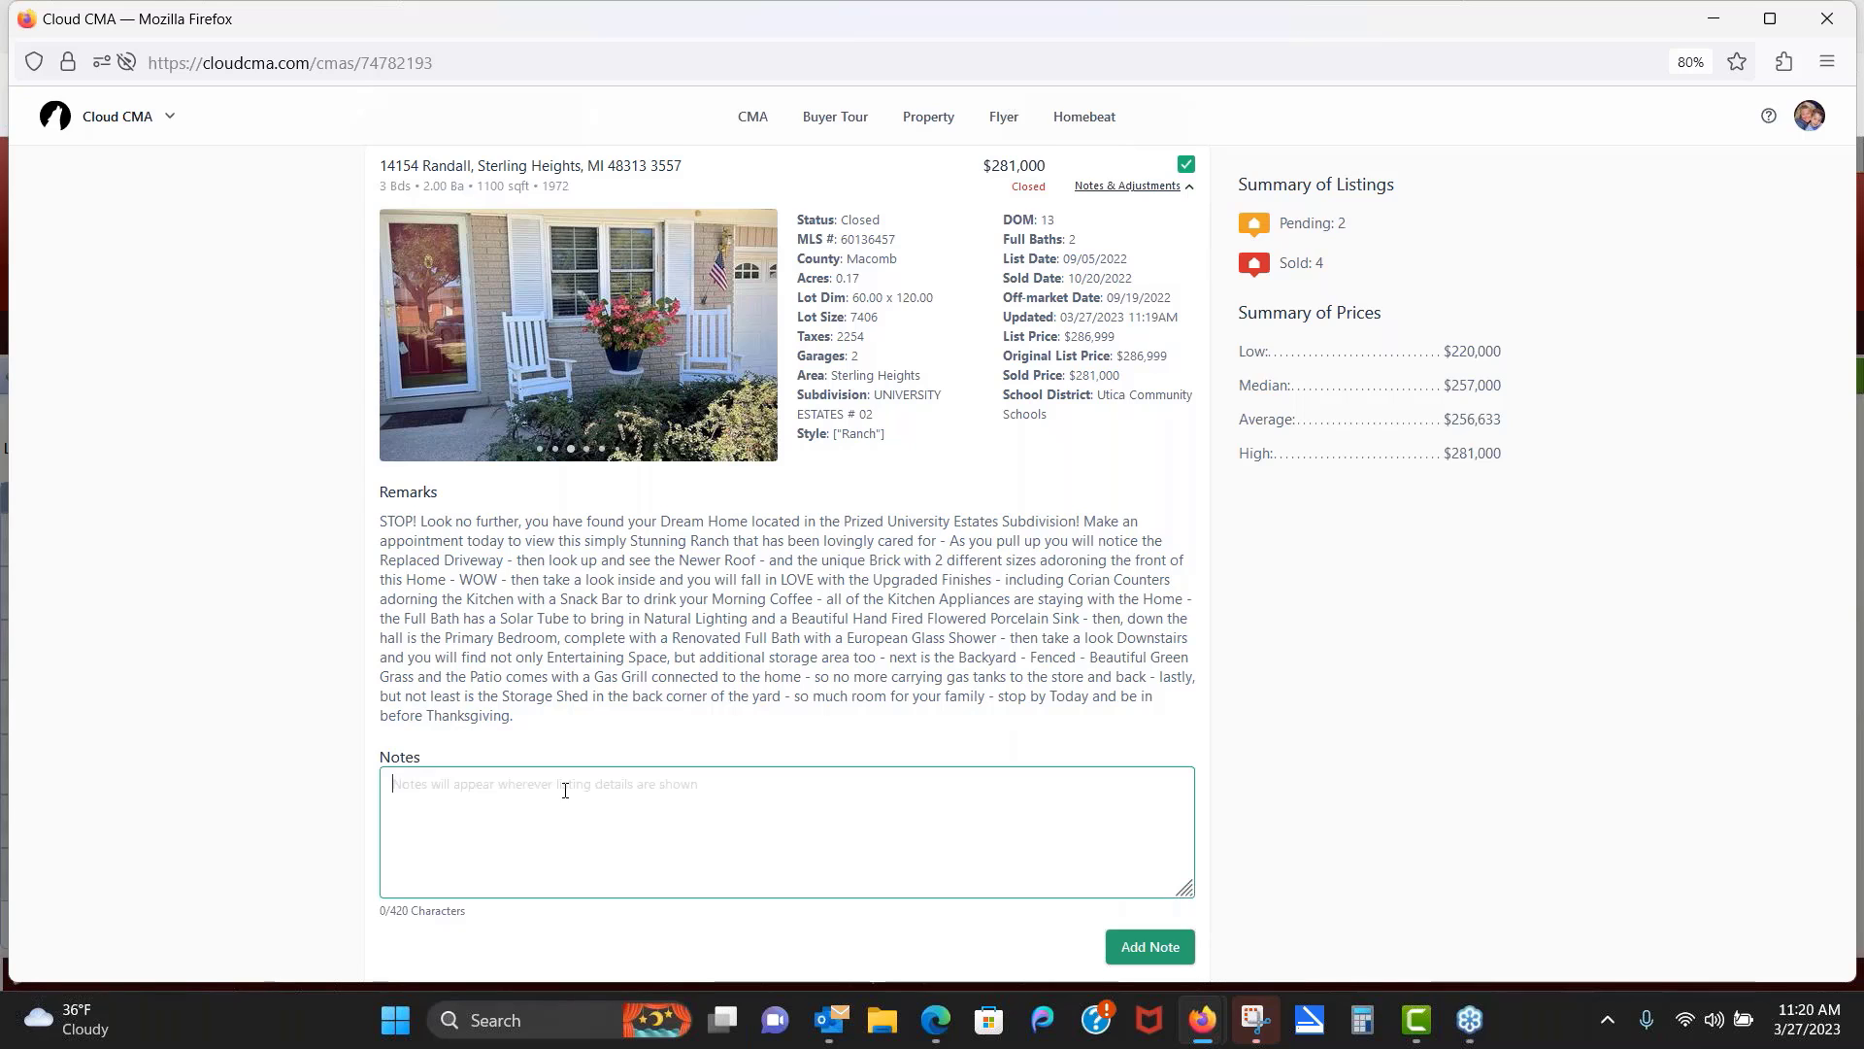
scroll(1407, 806, up, 2)
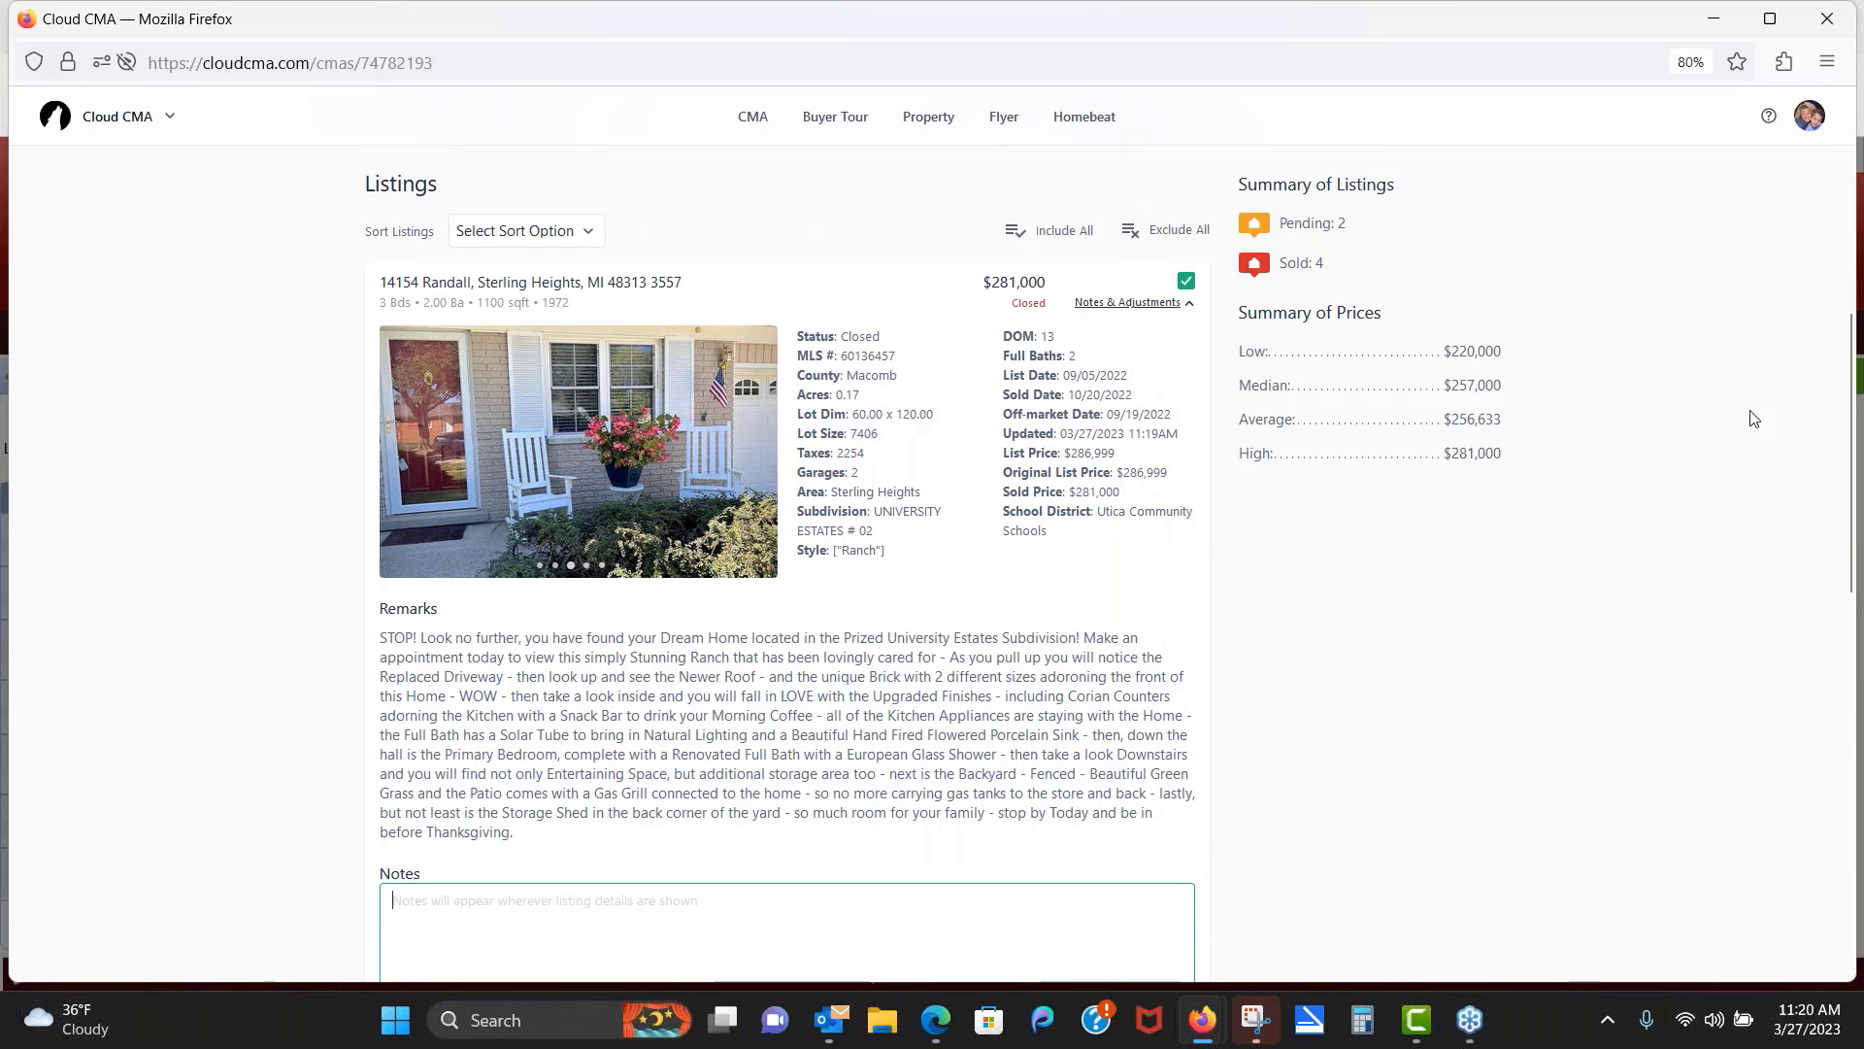
click(1141, 304)
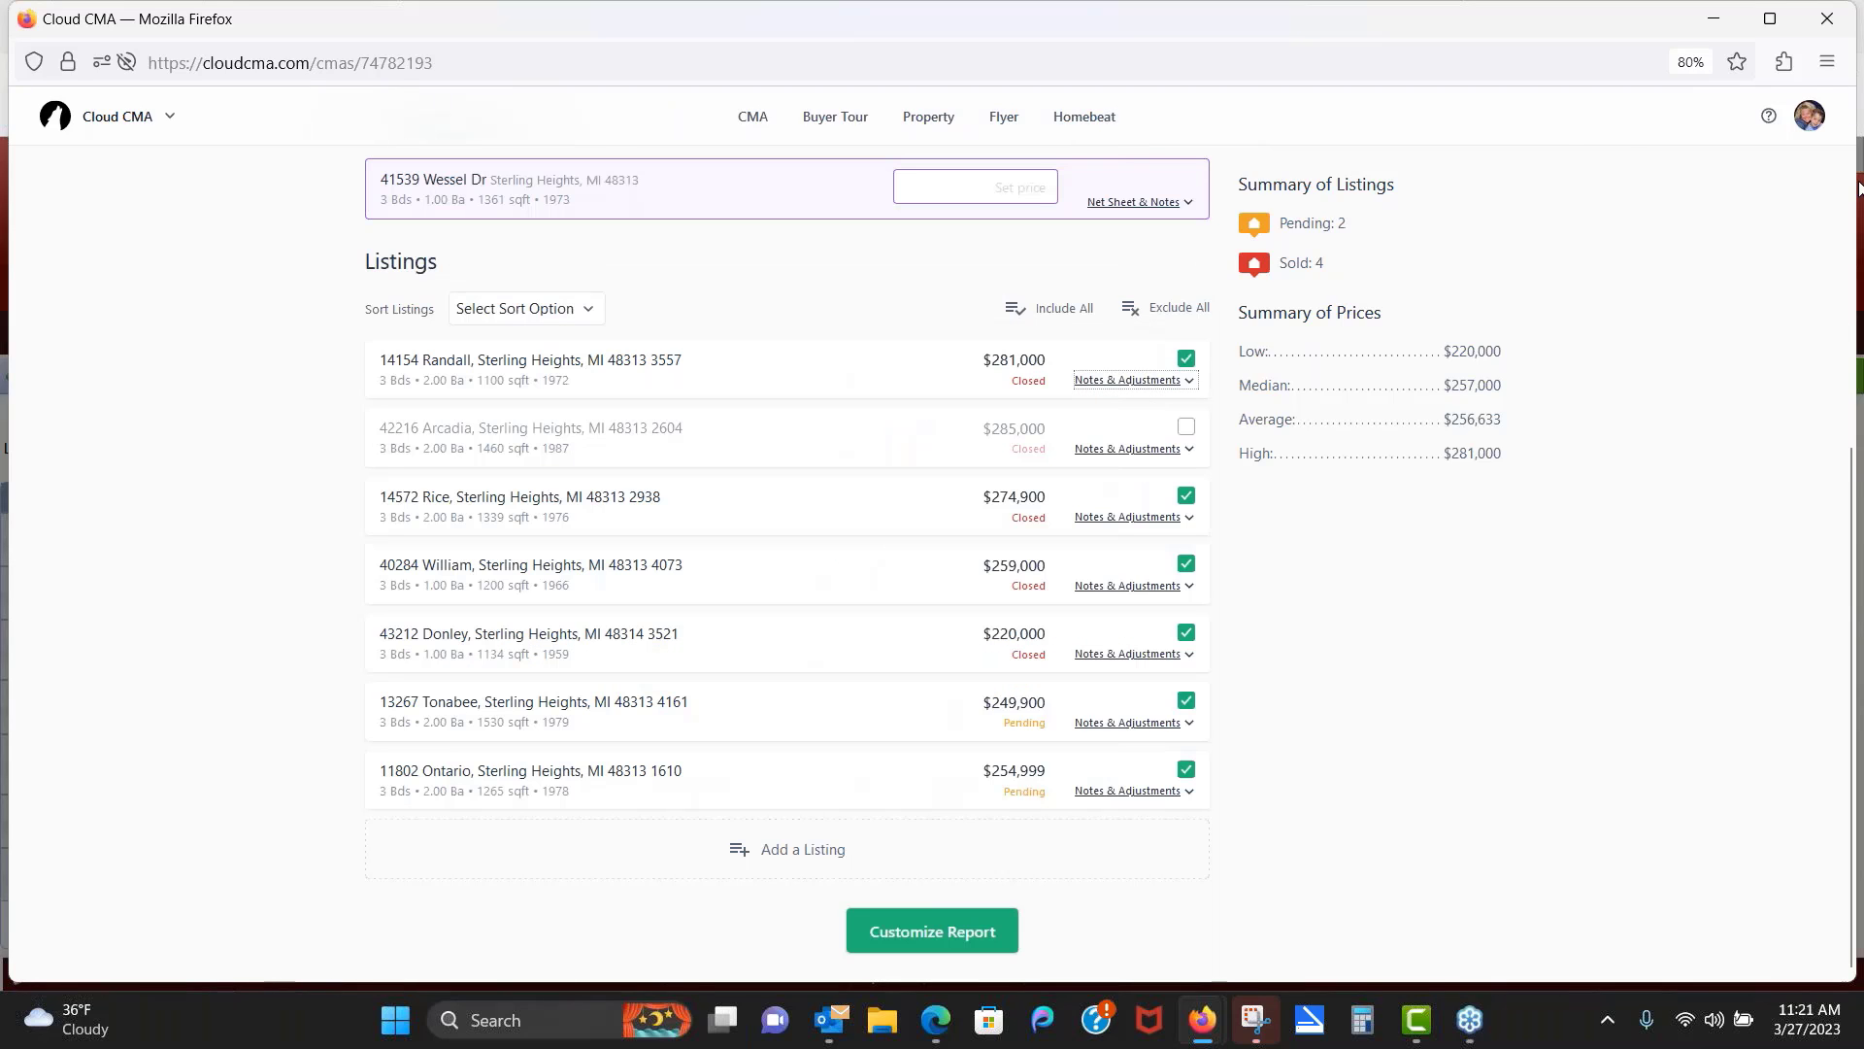
click(1839, 160)
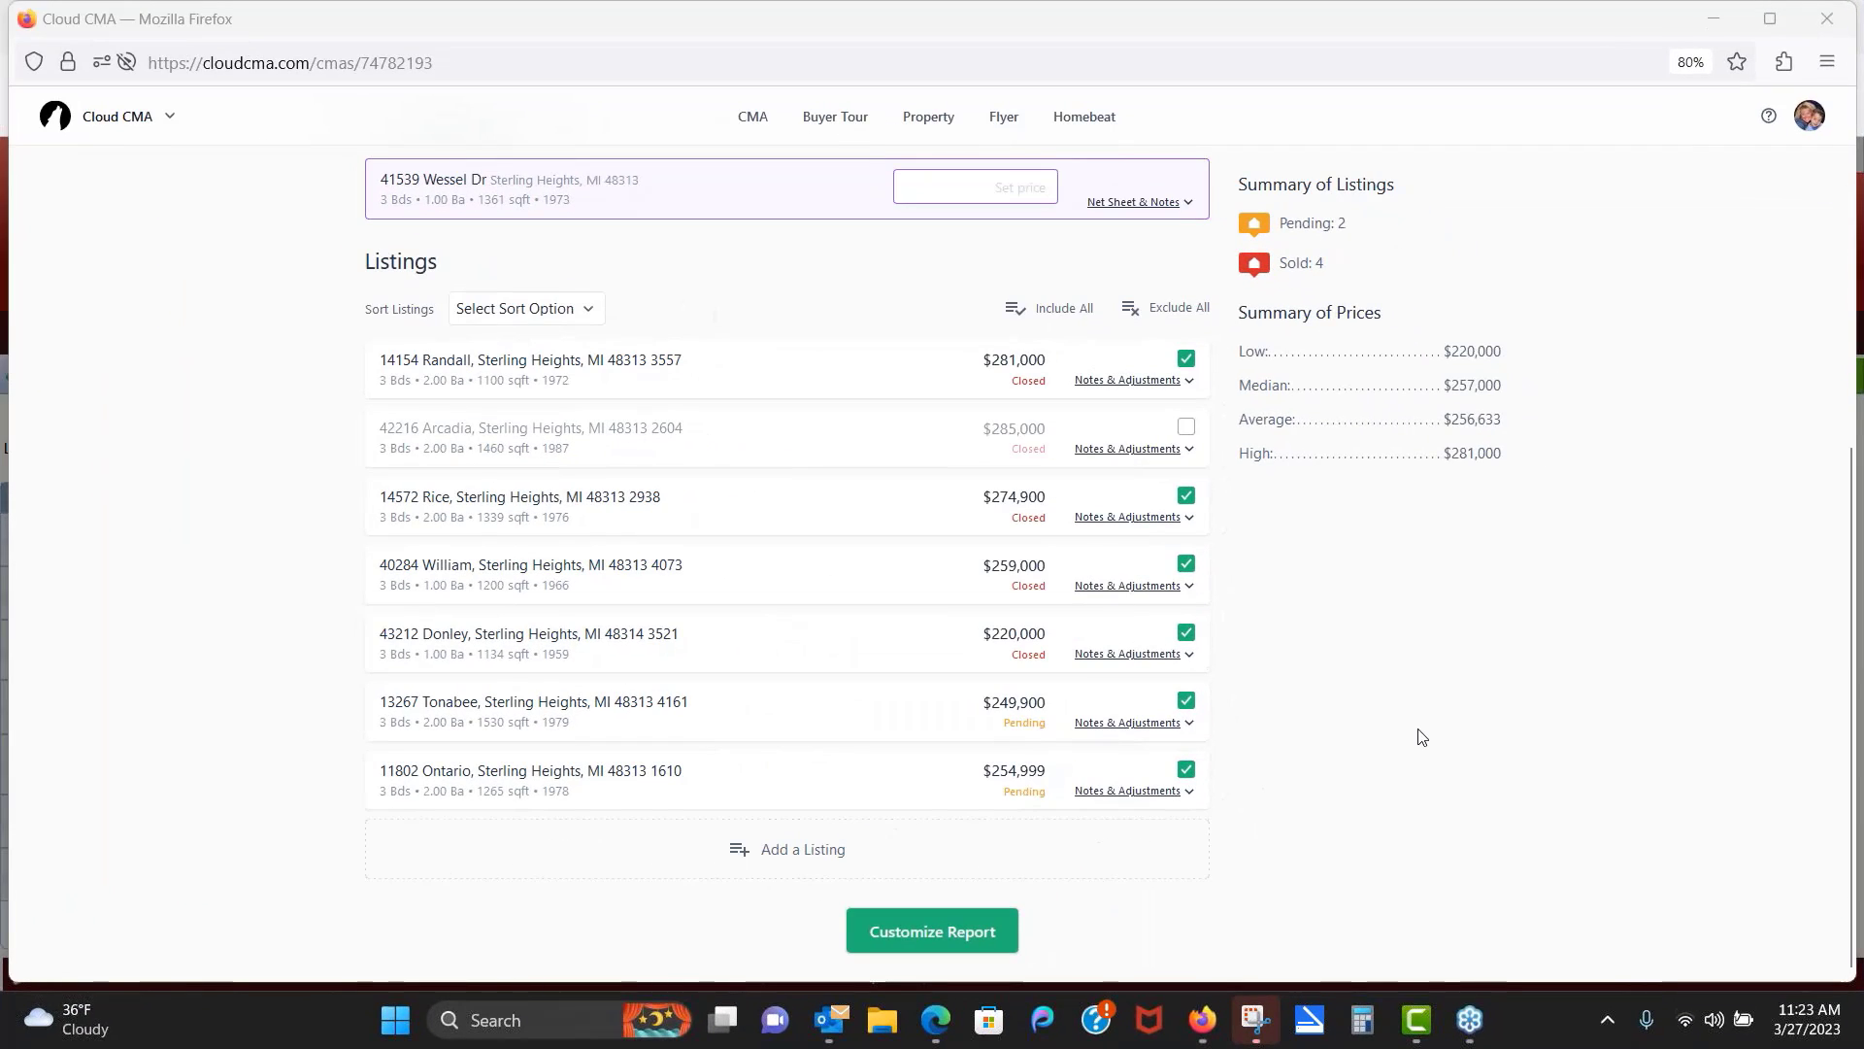
mouse_move(1209, 1010)
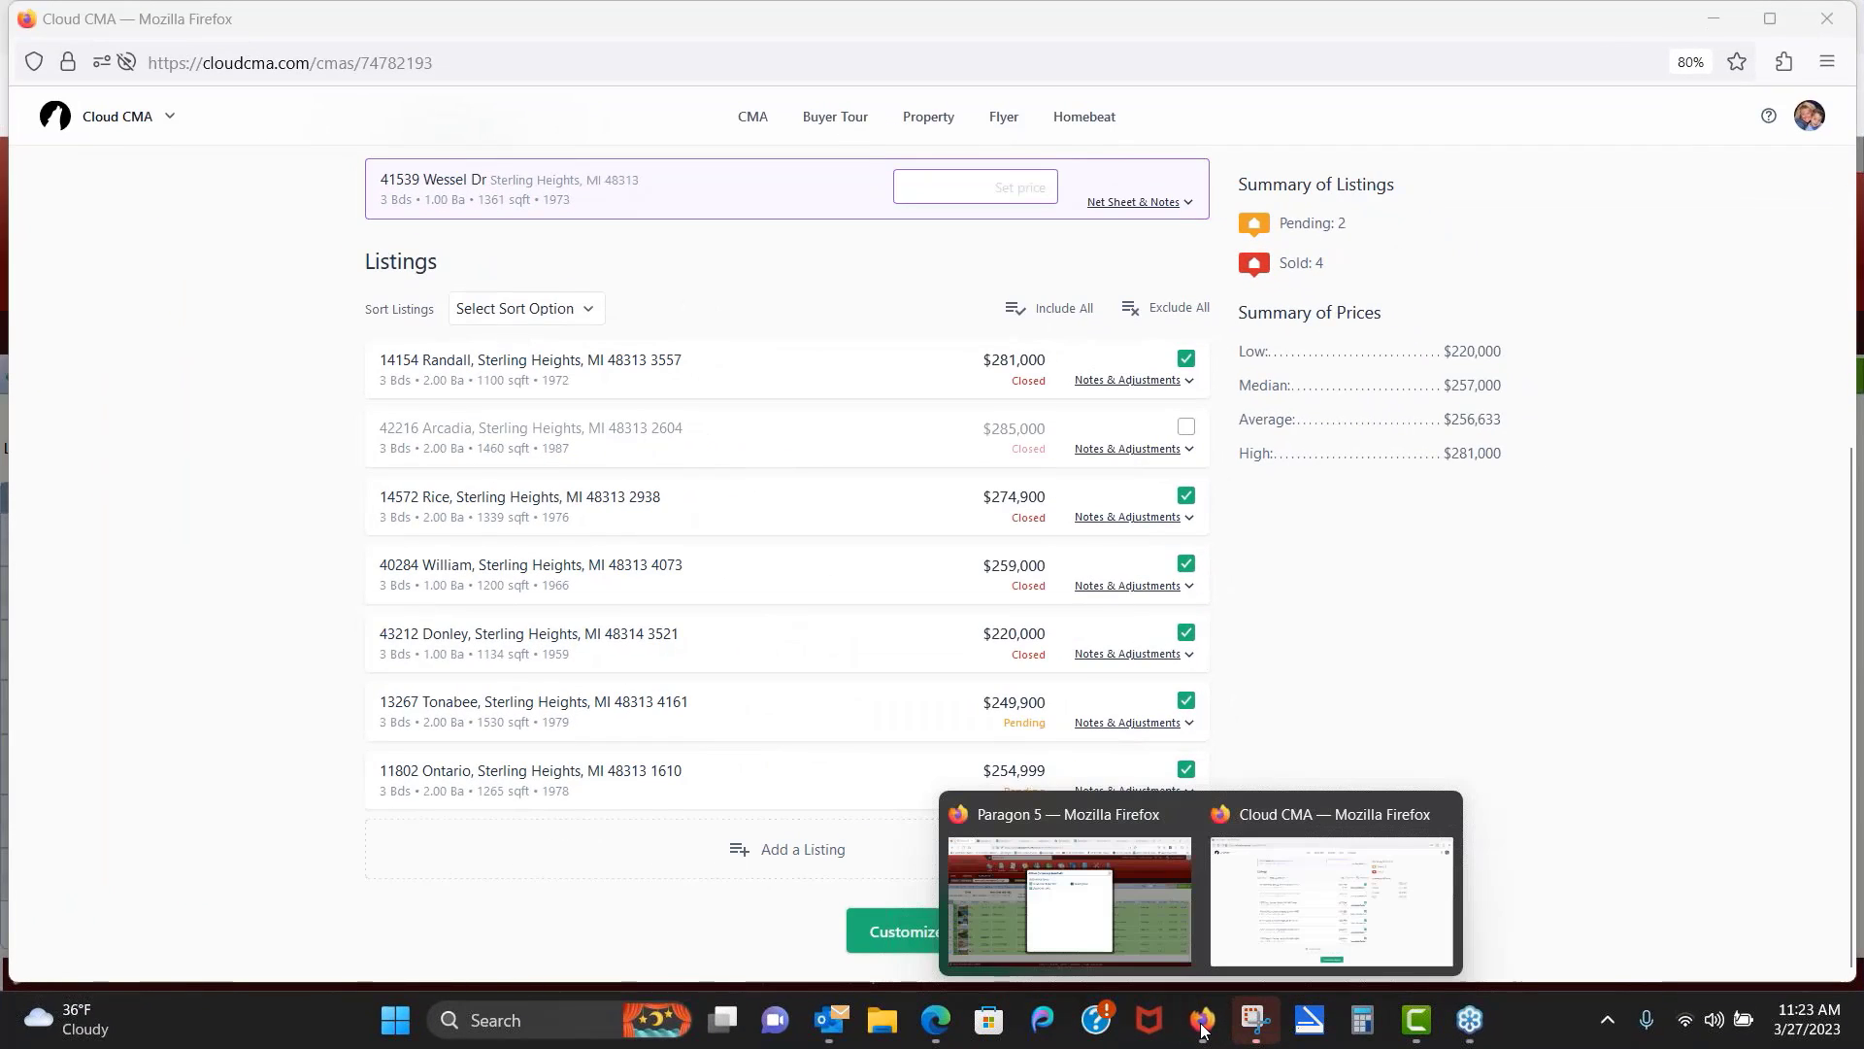
- Return to the Paragon 5 window, close the Actions dialog, and bring up the Resources list
click(1014, 819)
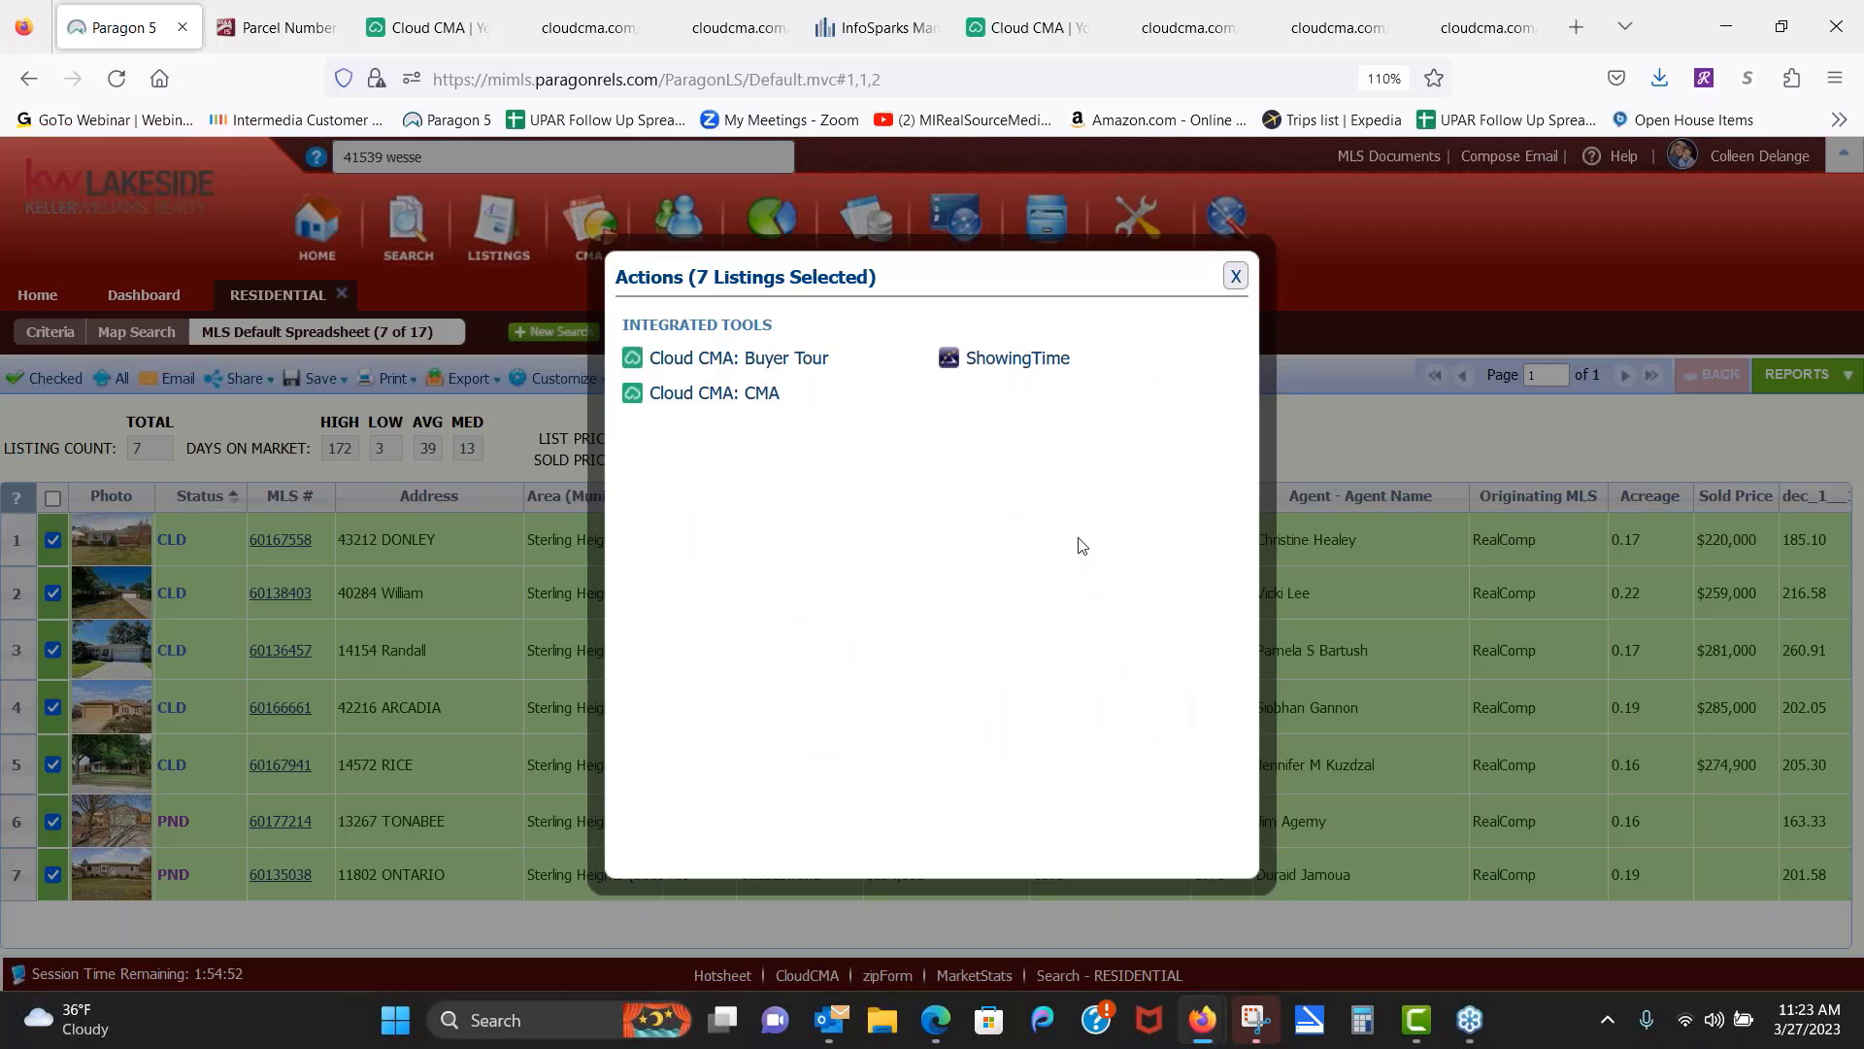
click(1237, 278)
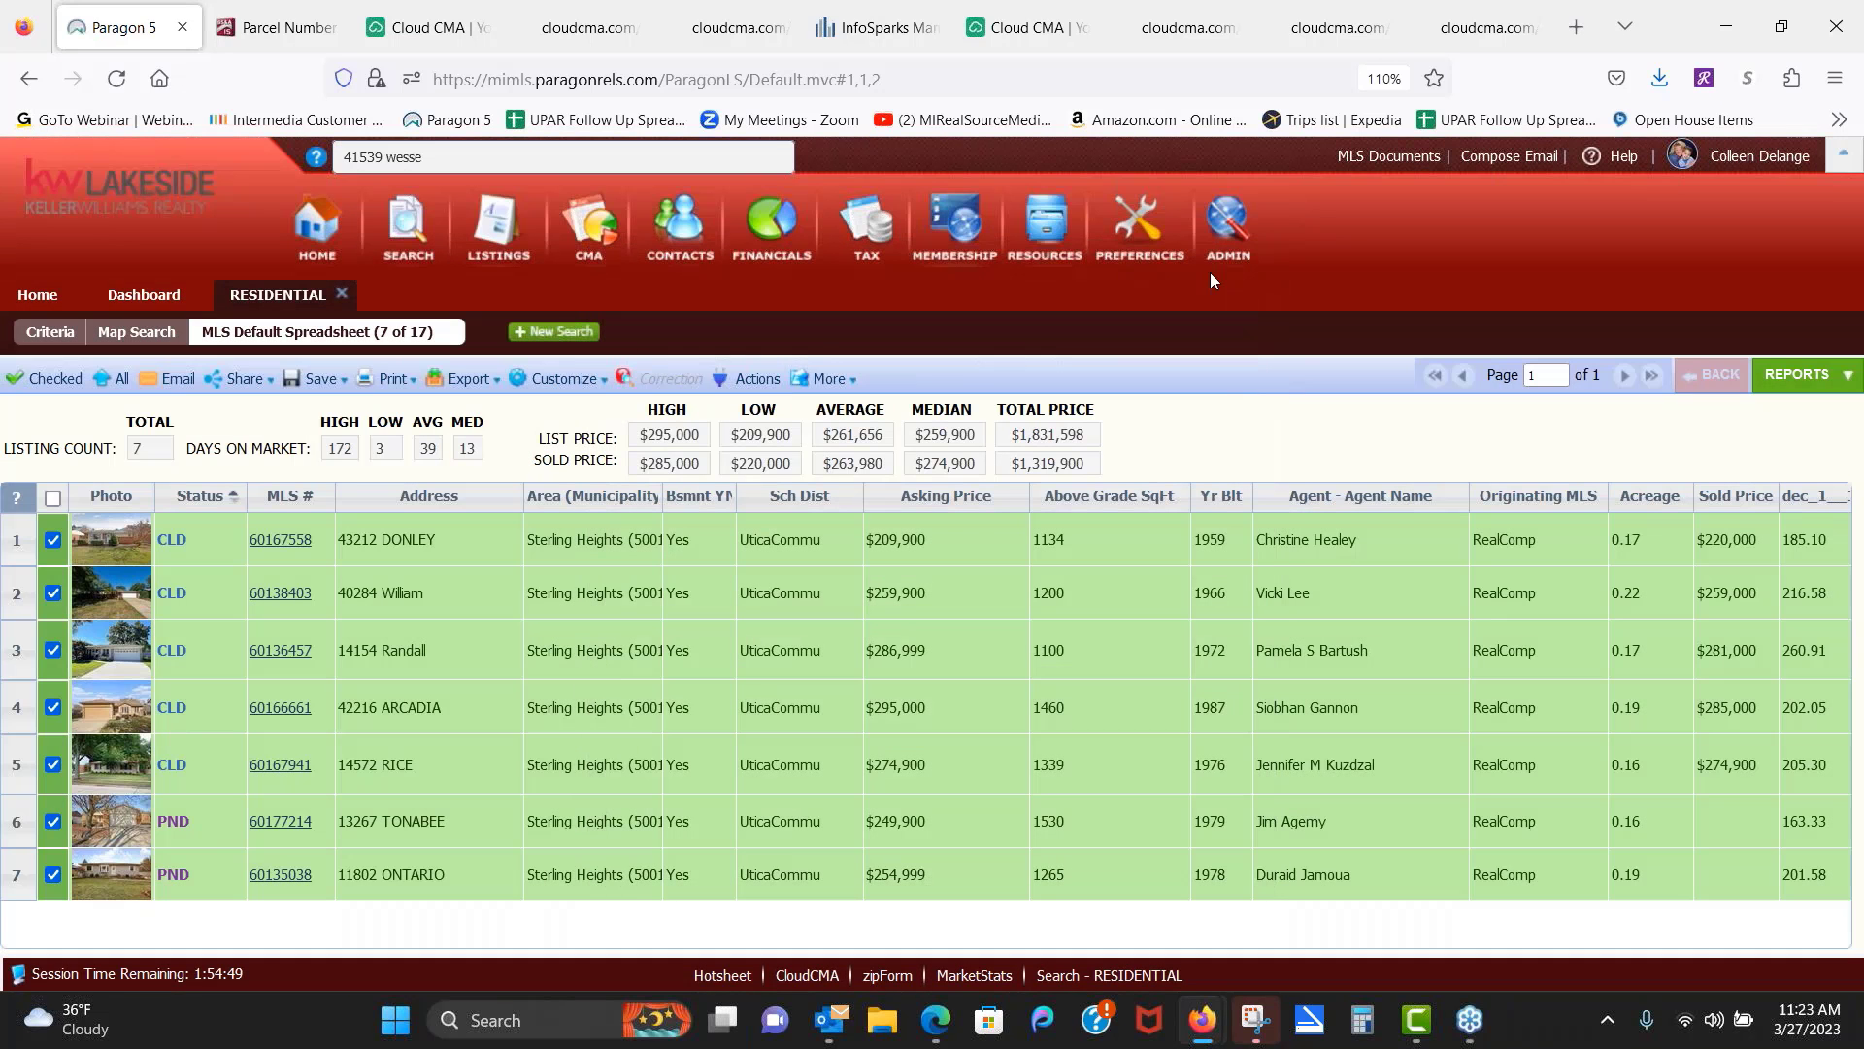
mouse_move(1054, 235)
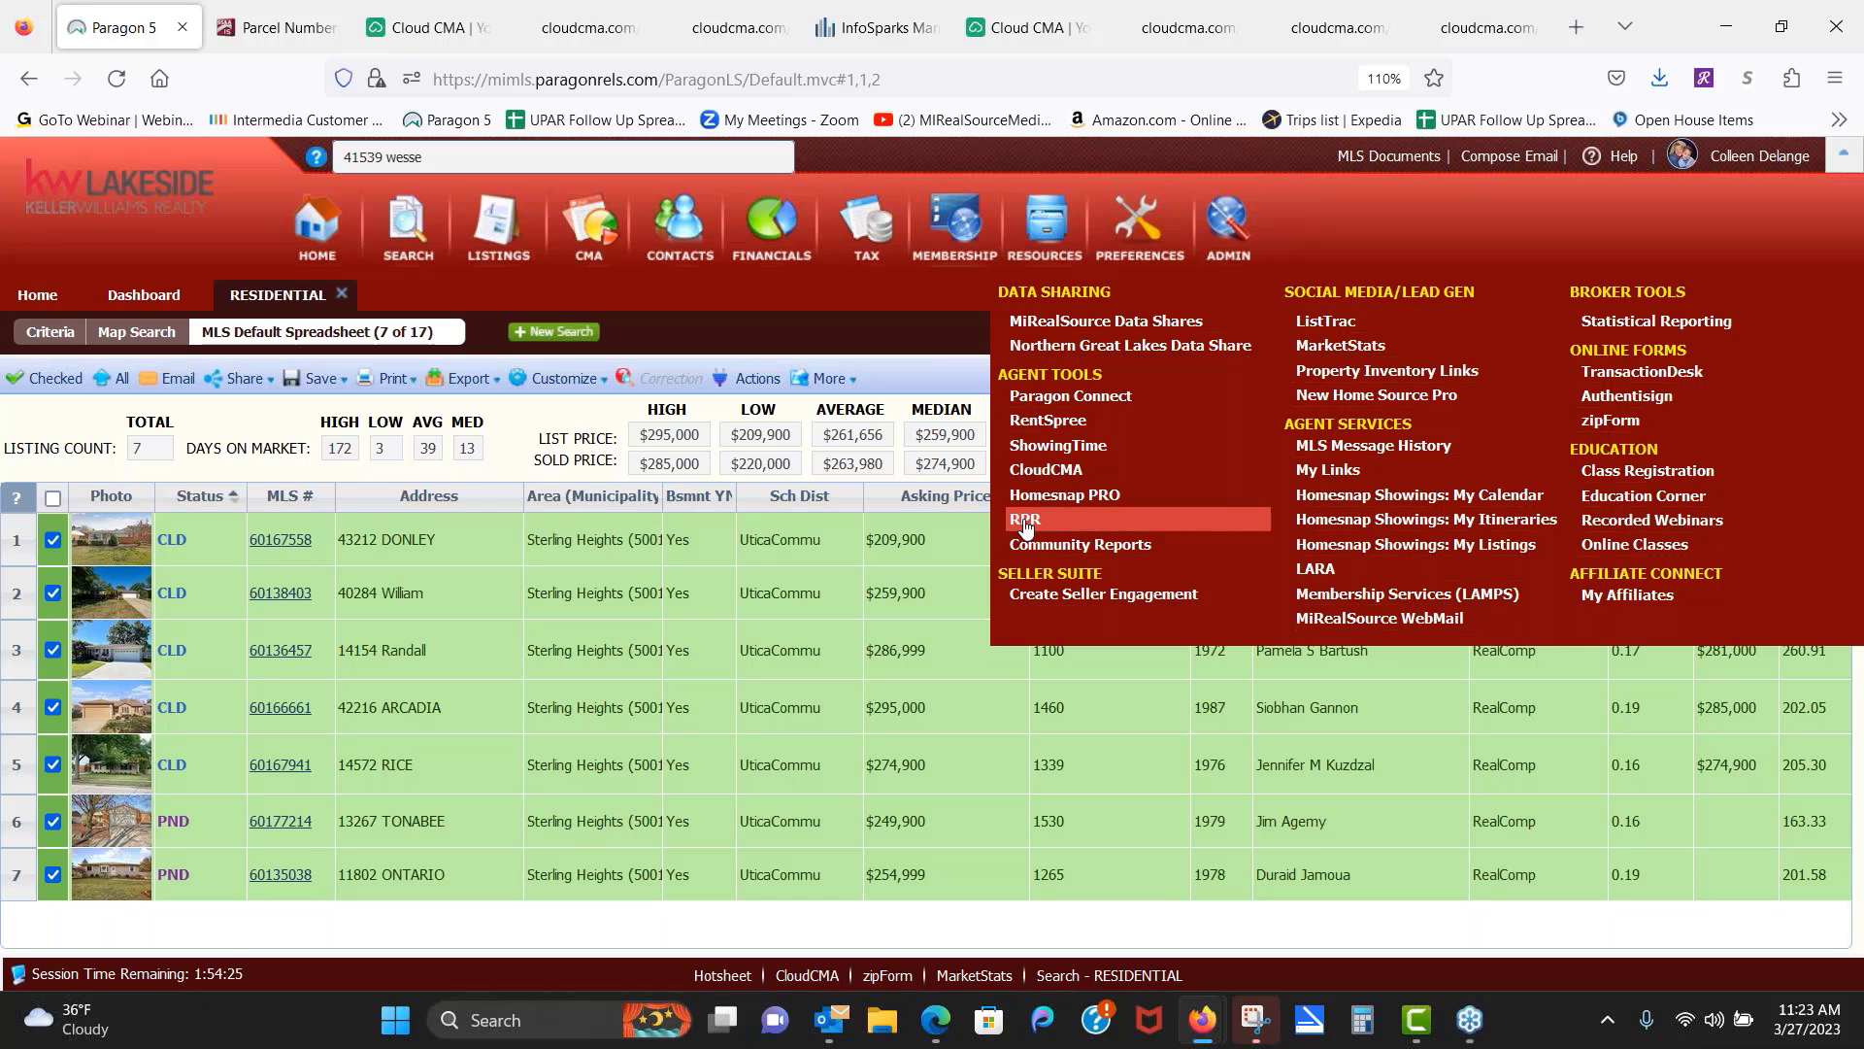
- Open RPR in a new tab and sign in, replacing the mistyped password with the correct one
click(1025, 524)
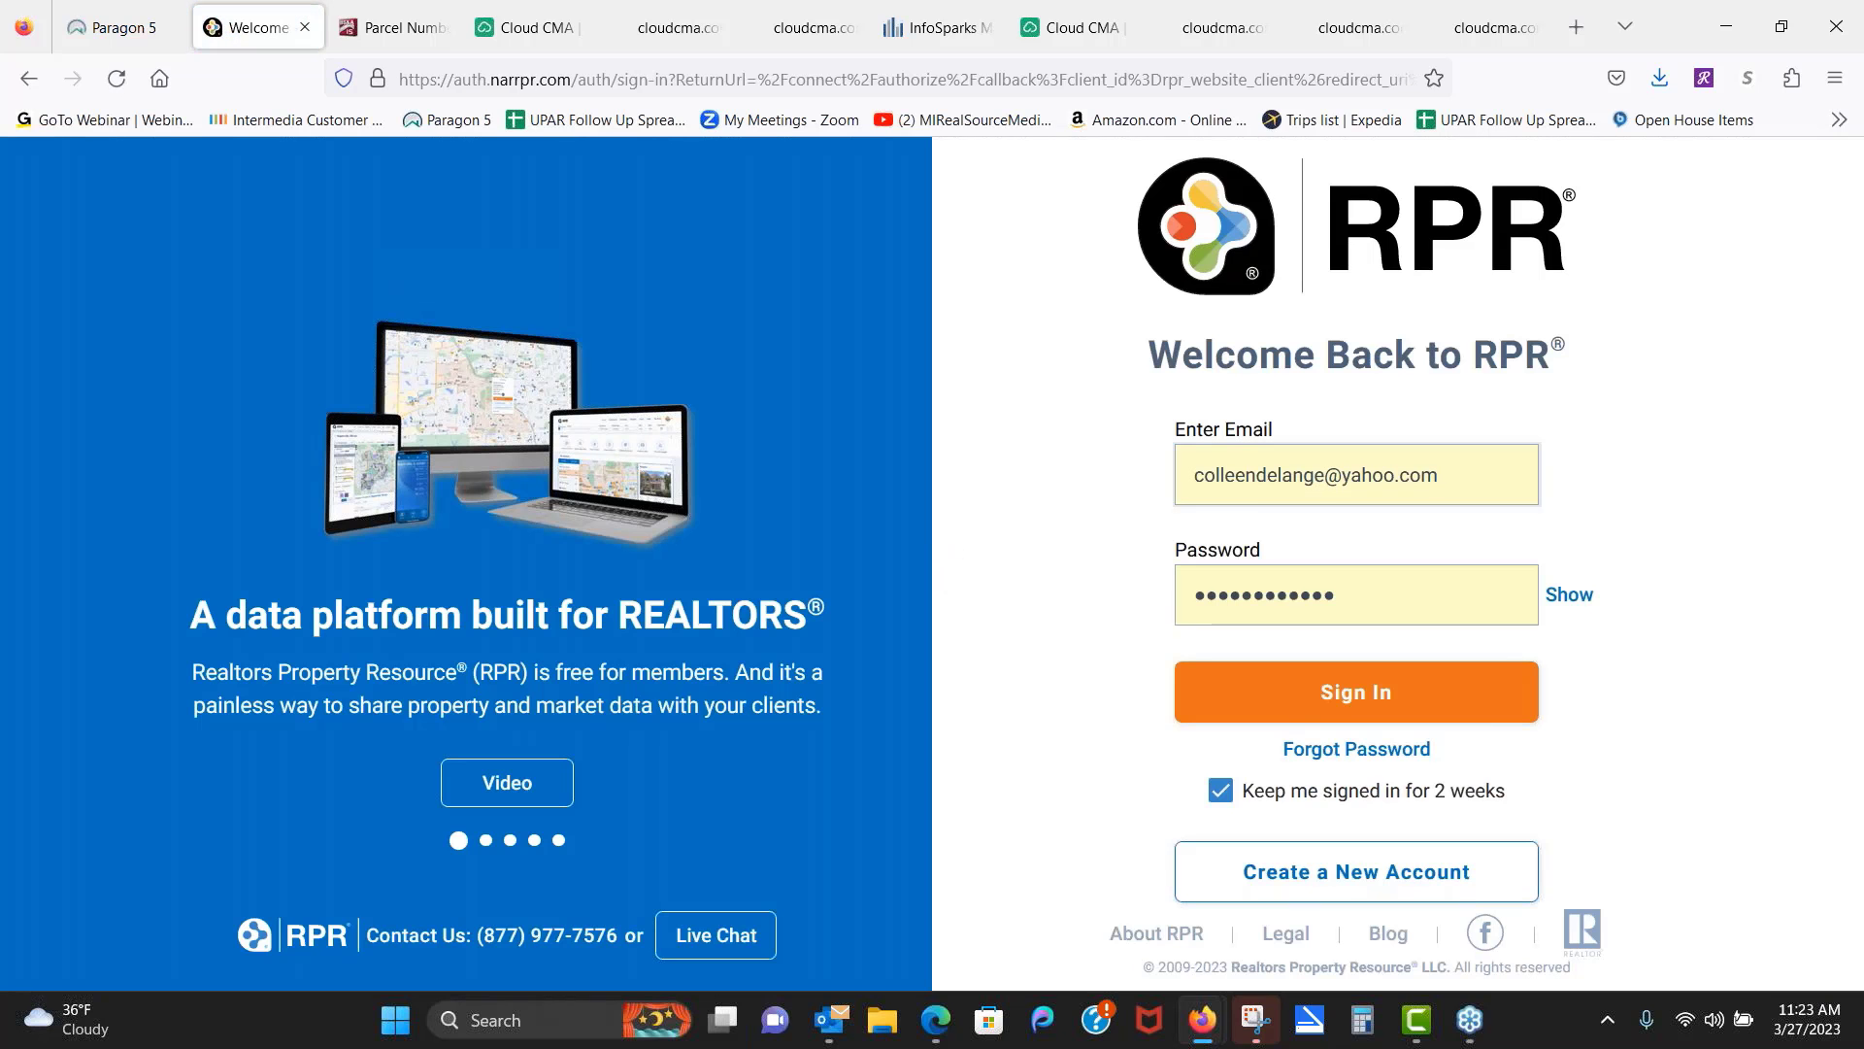
click(1305, 699)
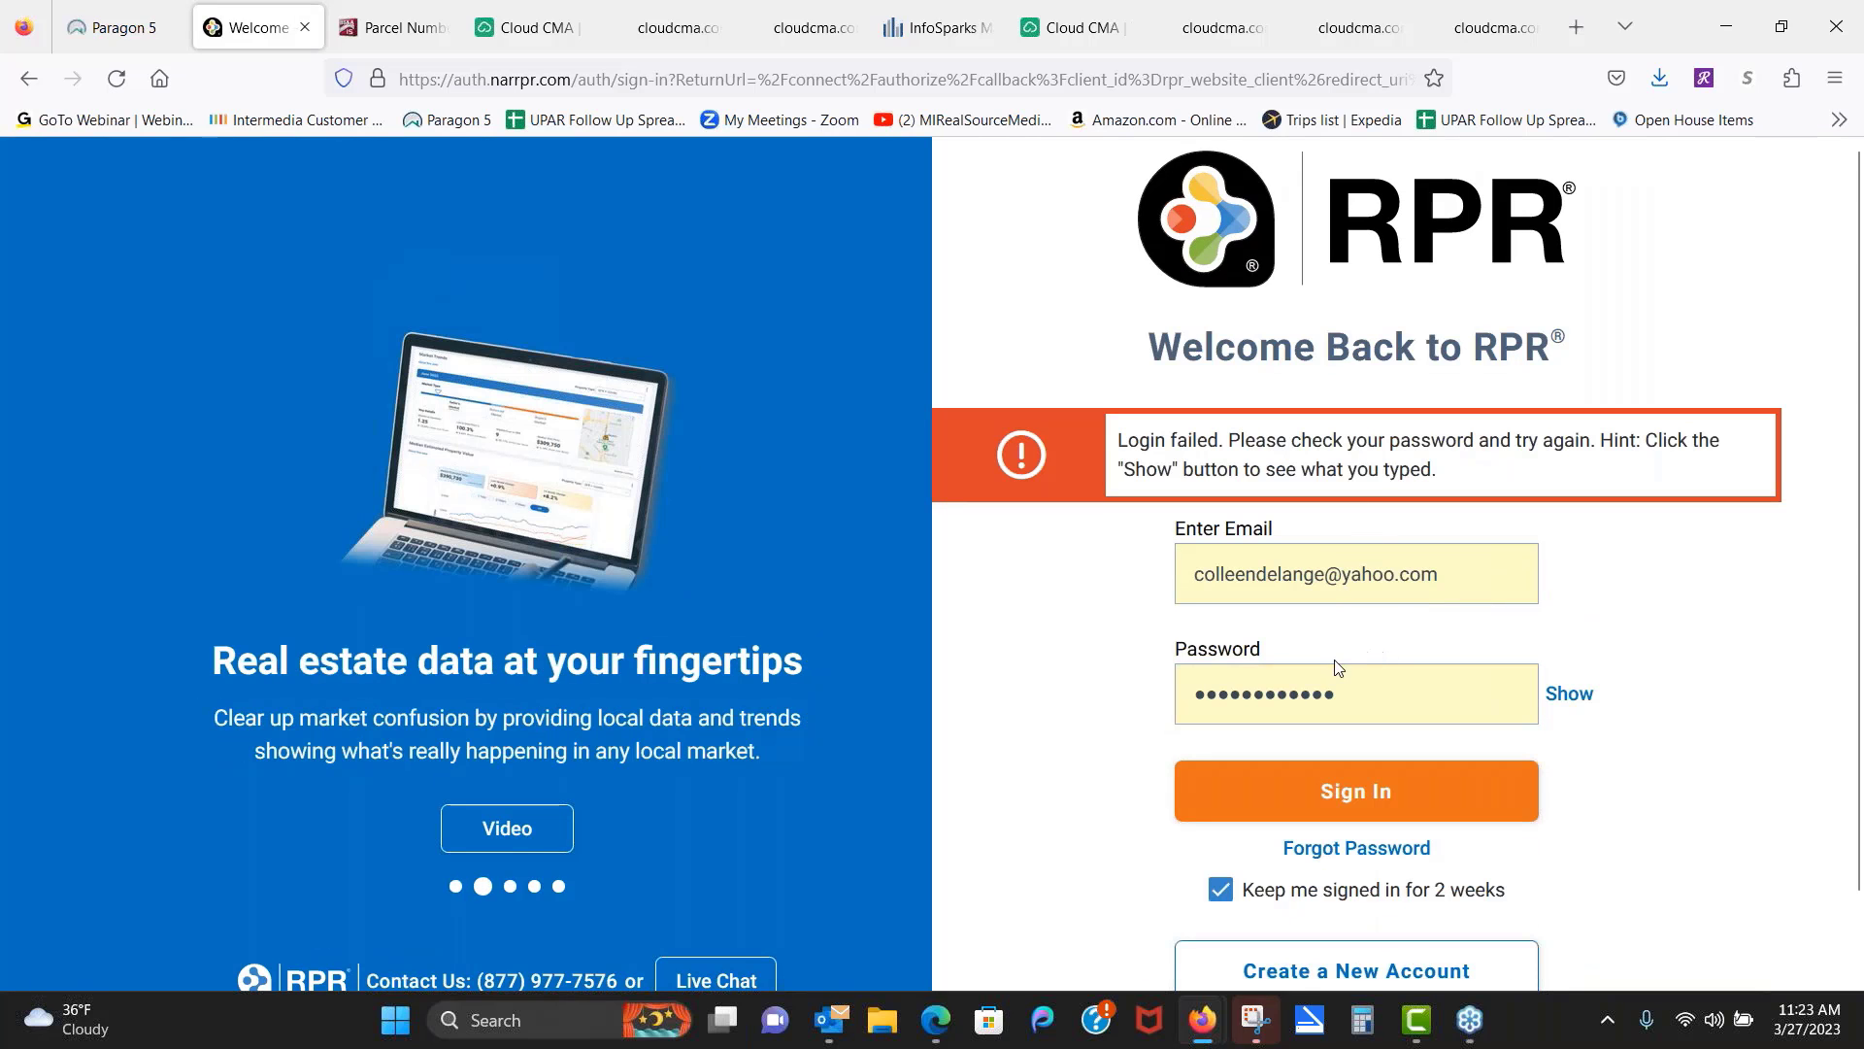
right_click(1548, 699)
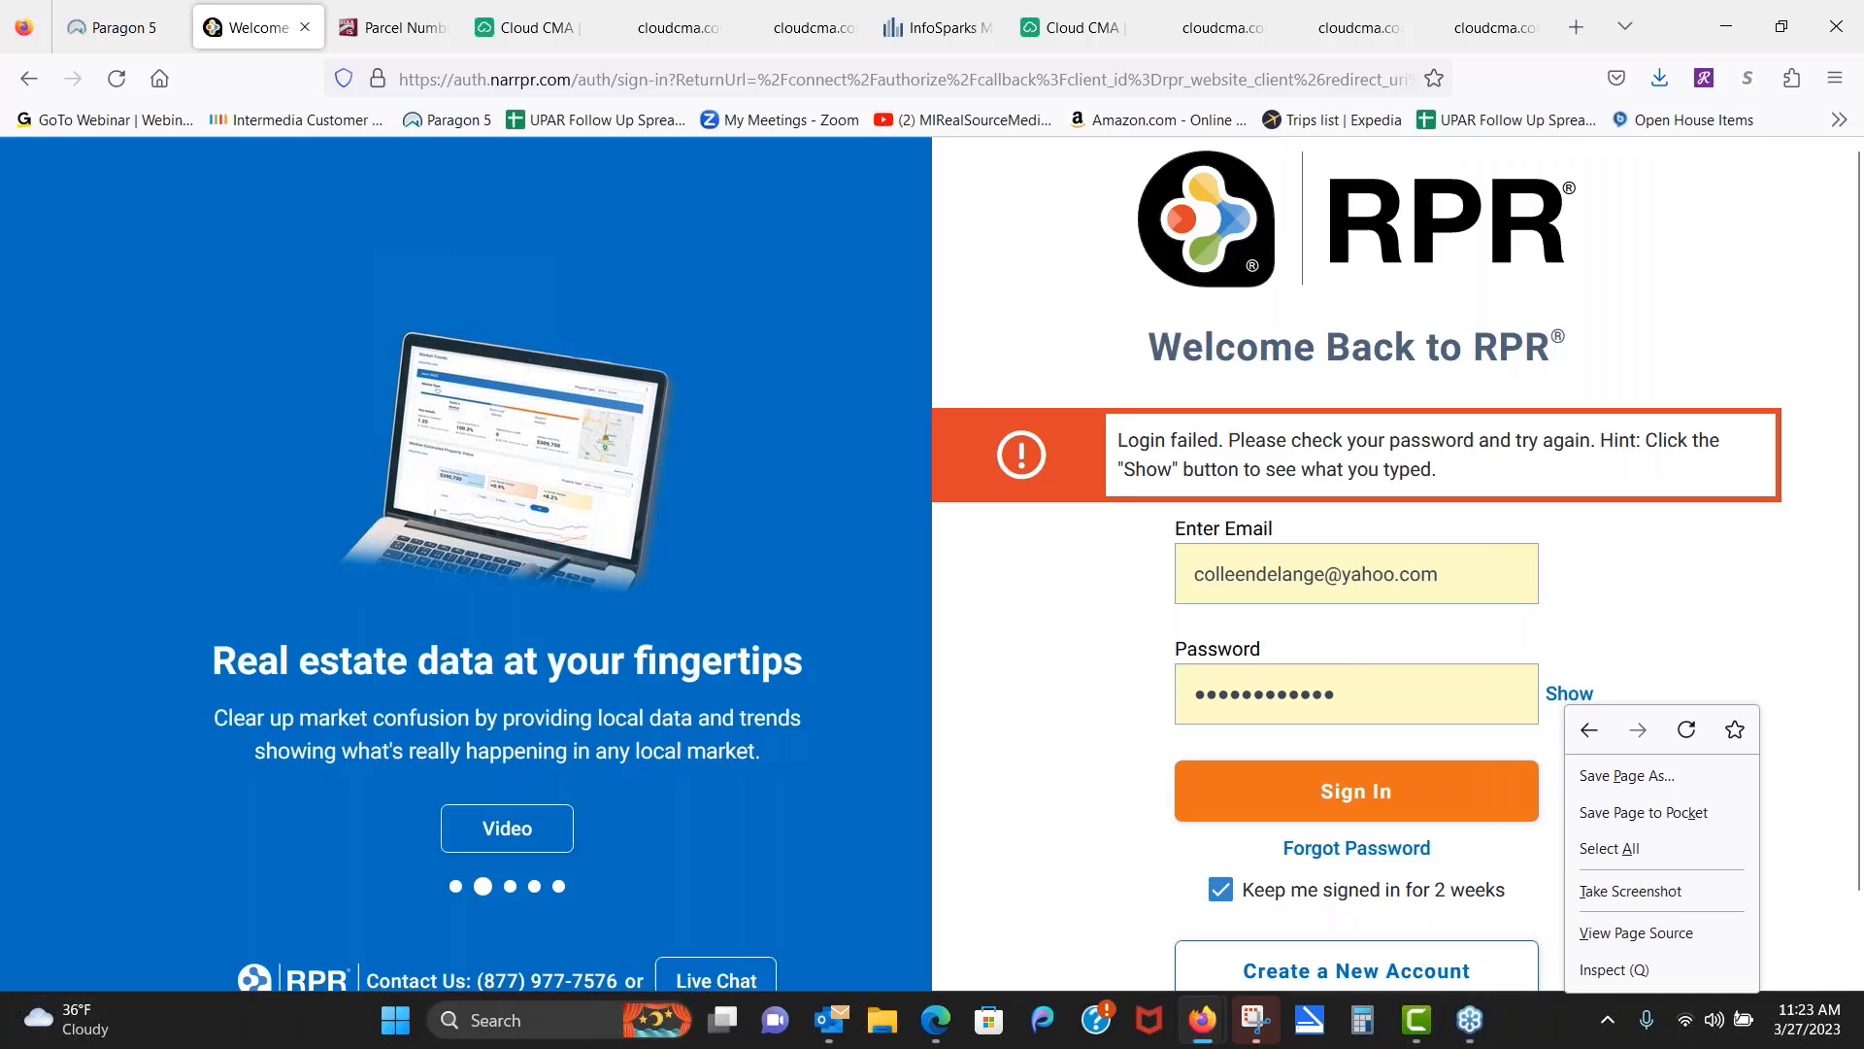
click(1563, 697)
drag(1372, 695, 1156, 699)
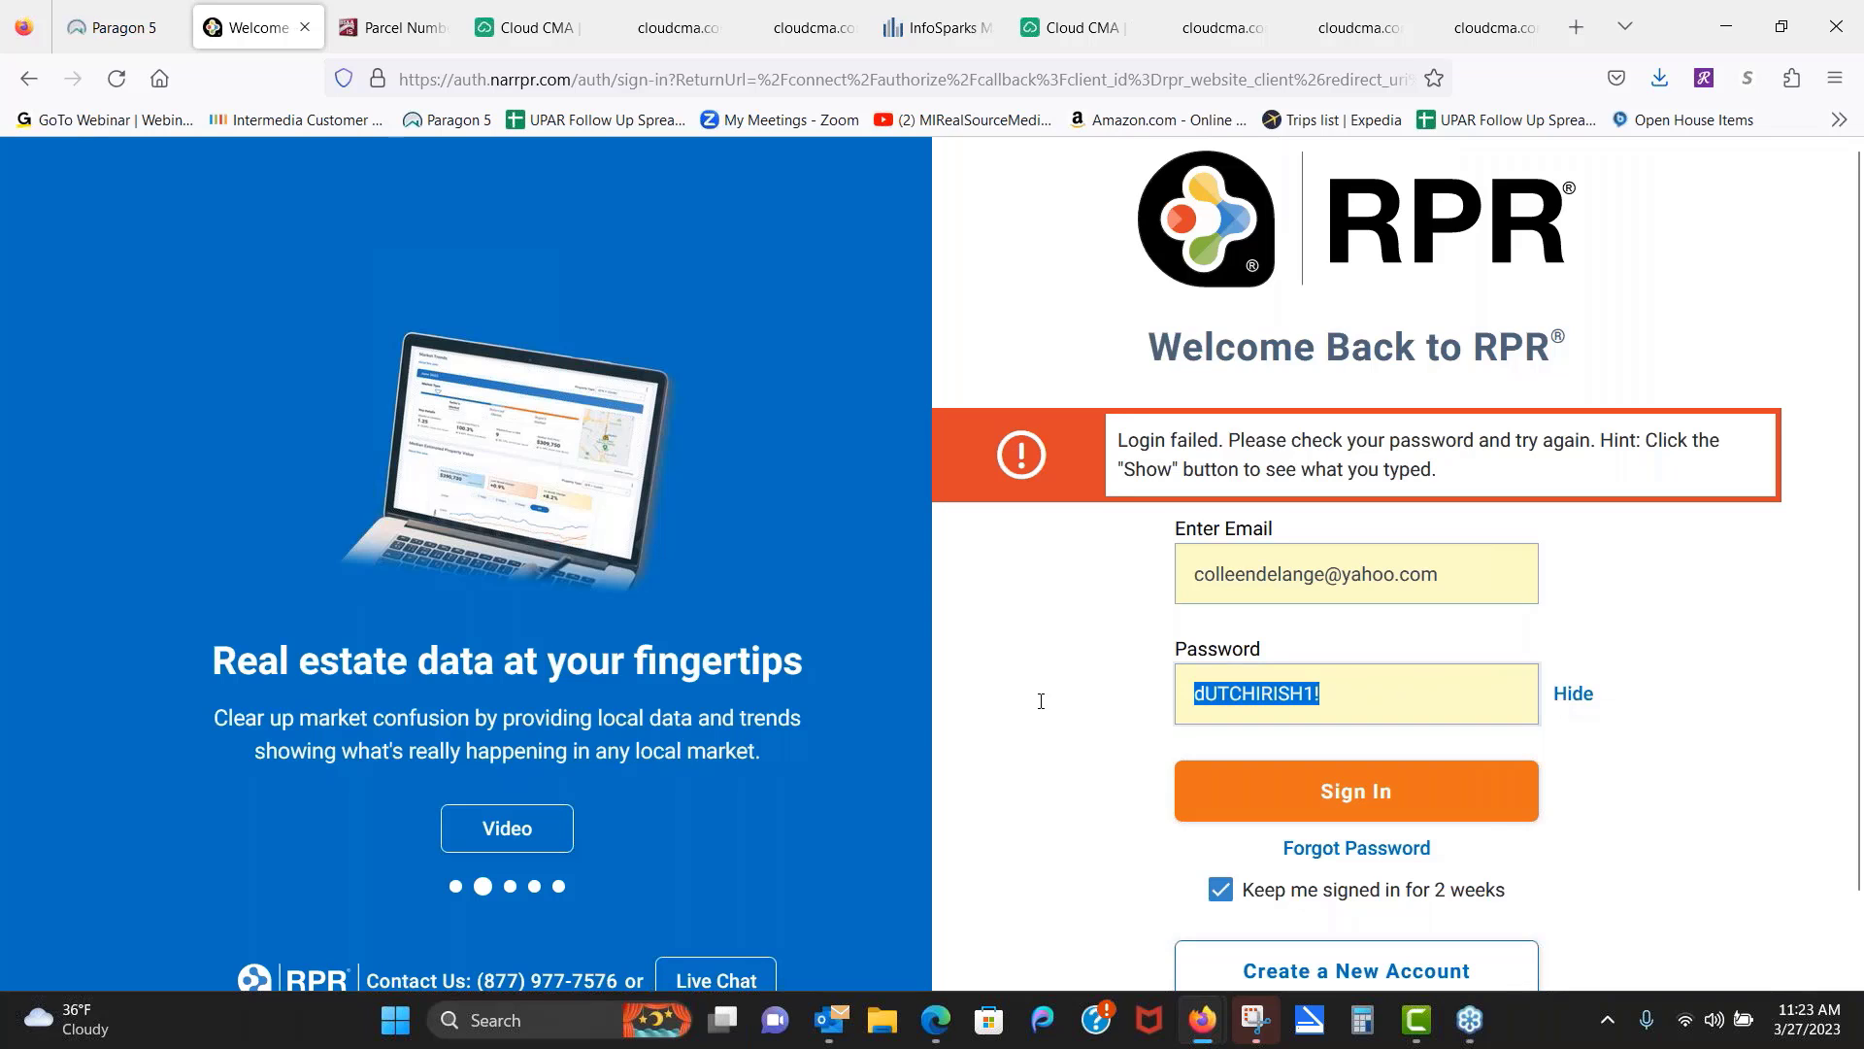
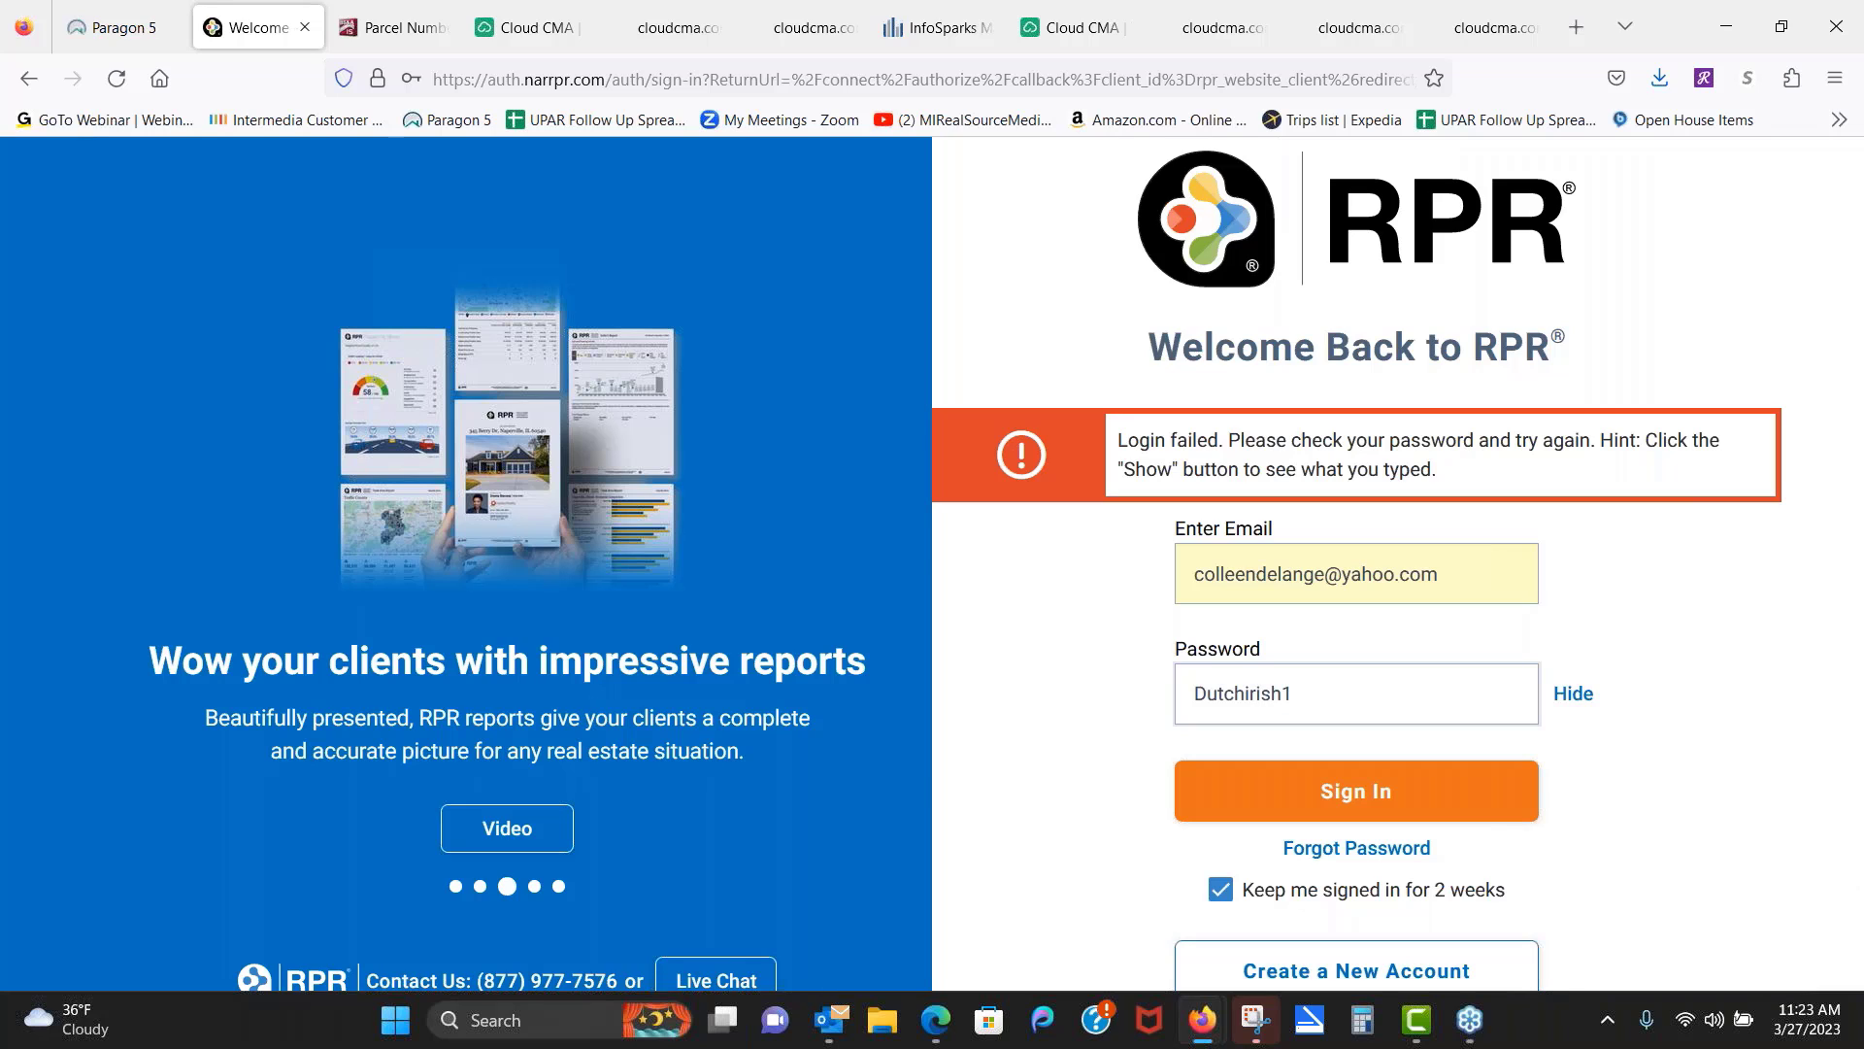
key(Return)
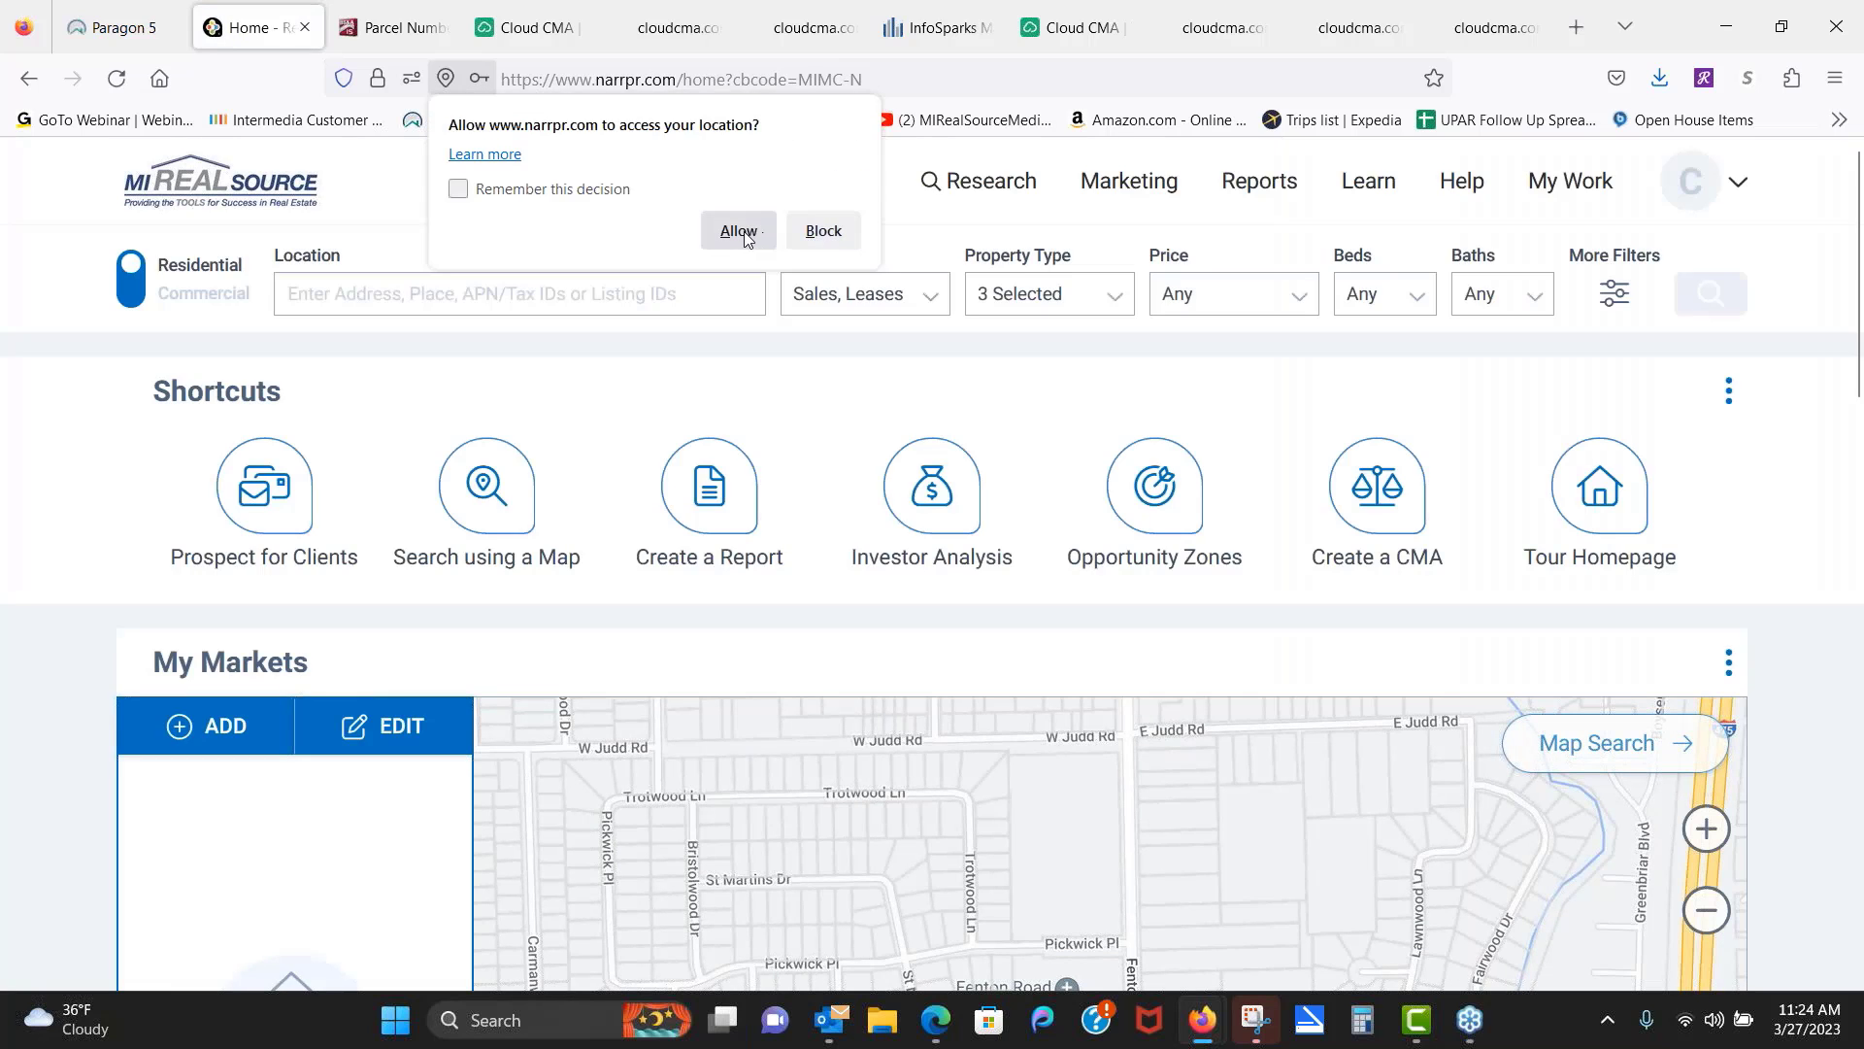
click(740, 233)
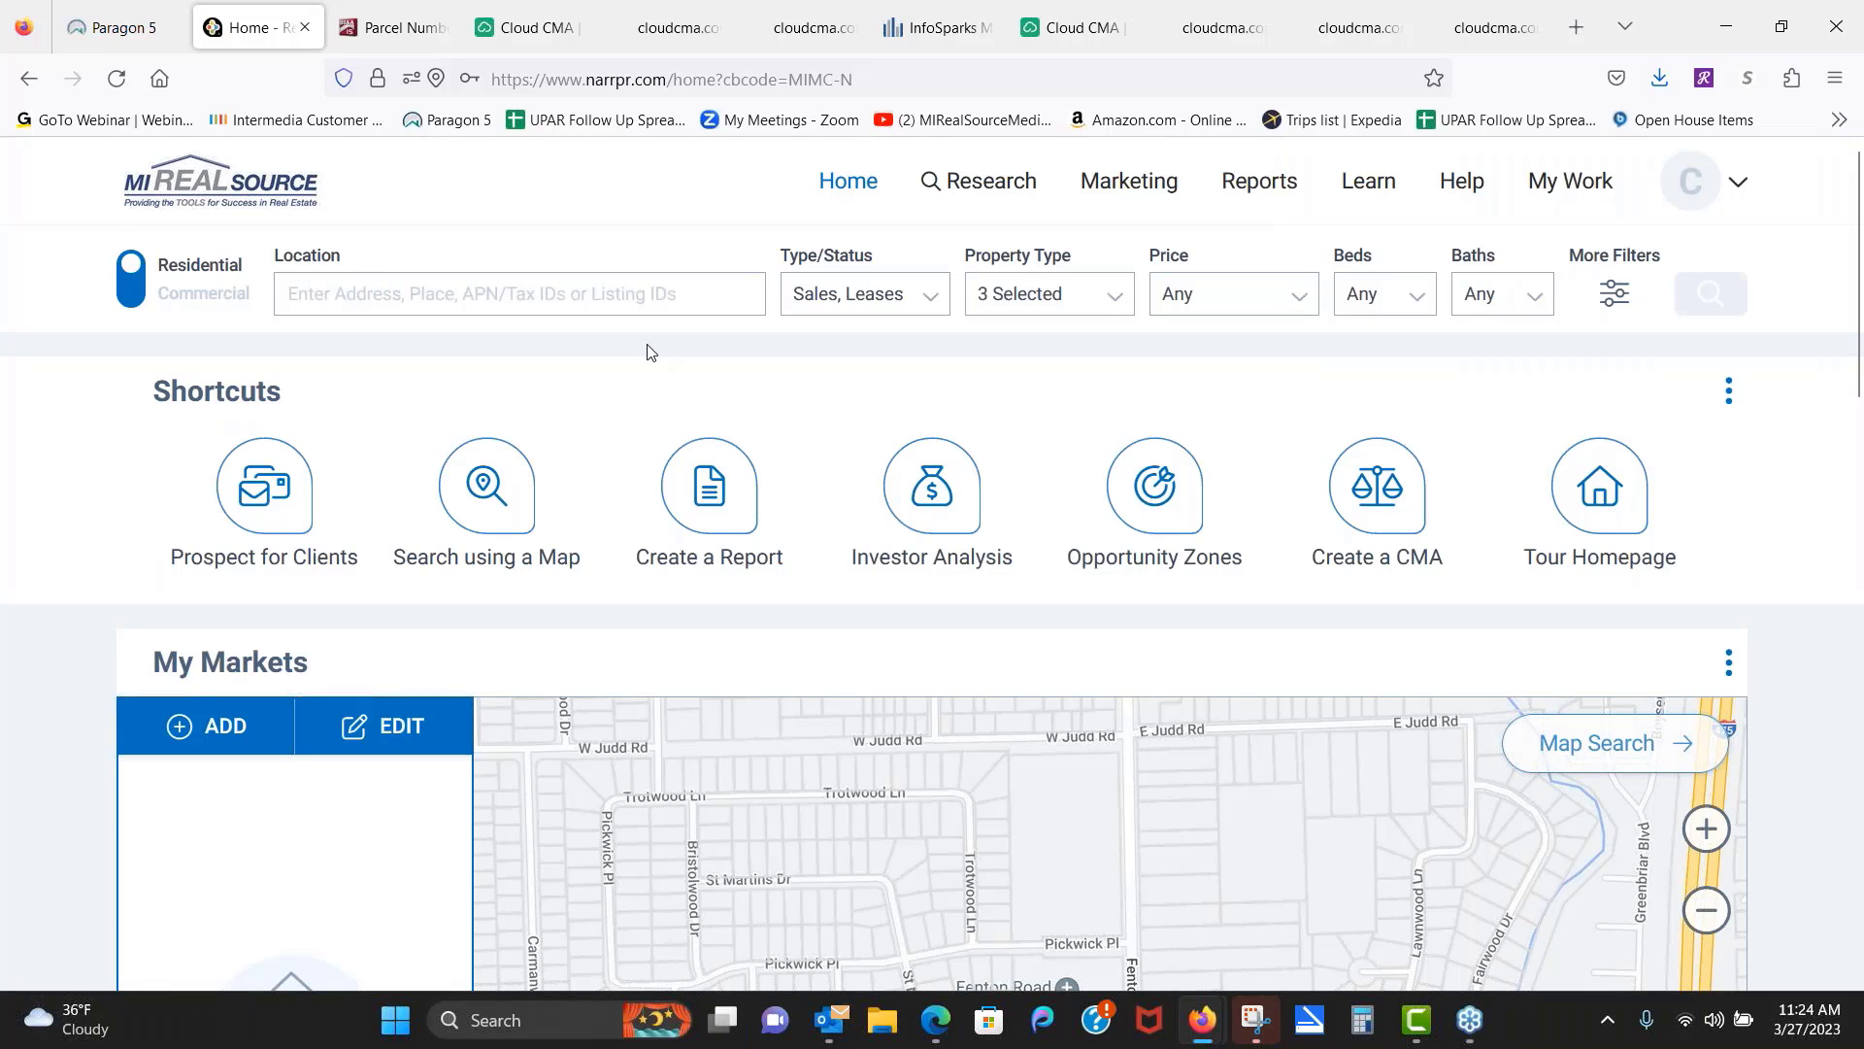
click(482, 291)
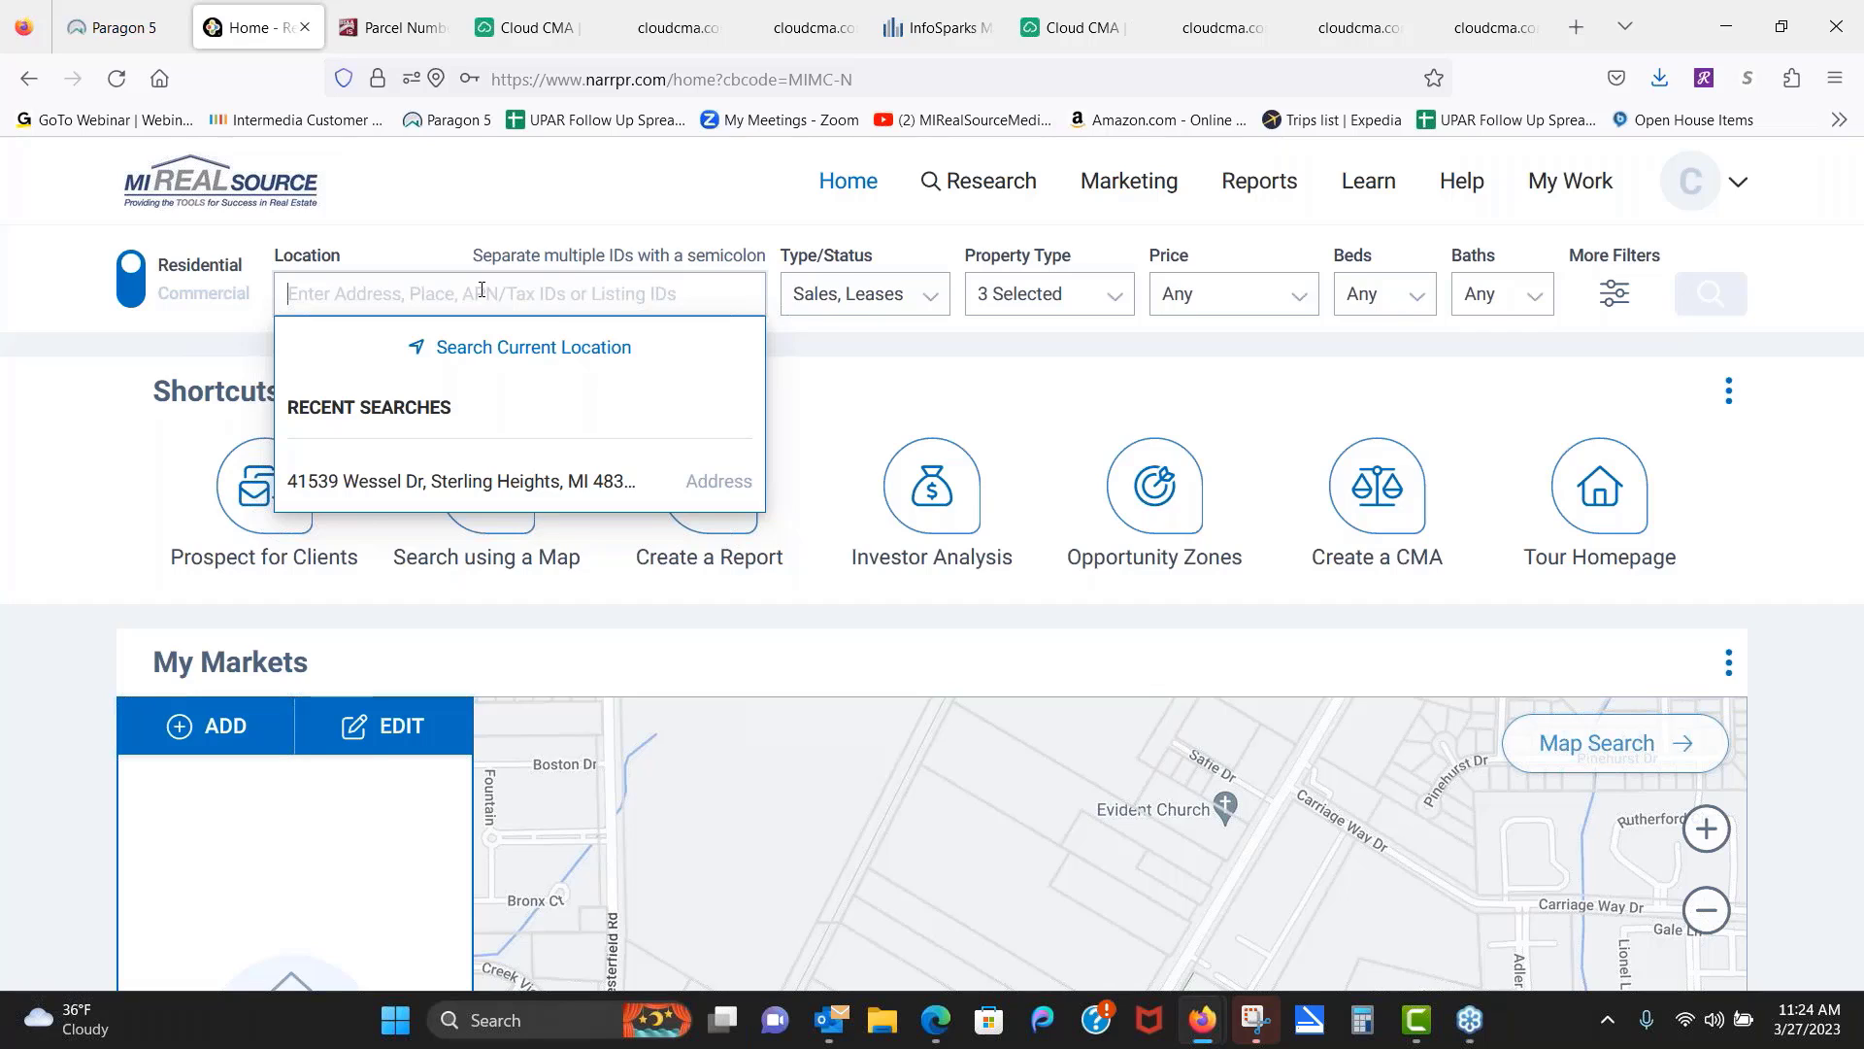
click(432, 483)
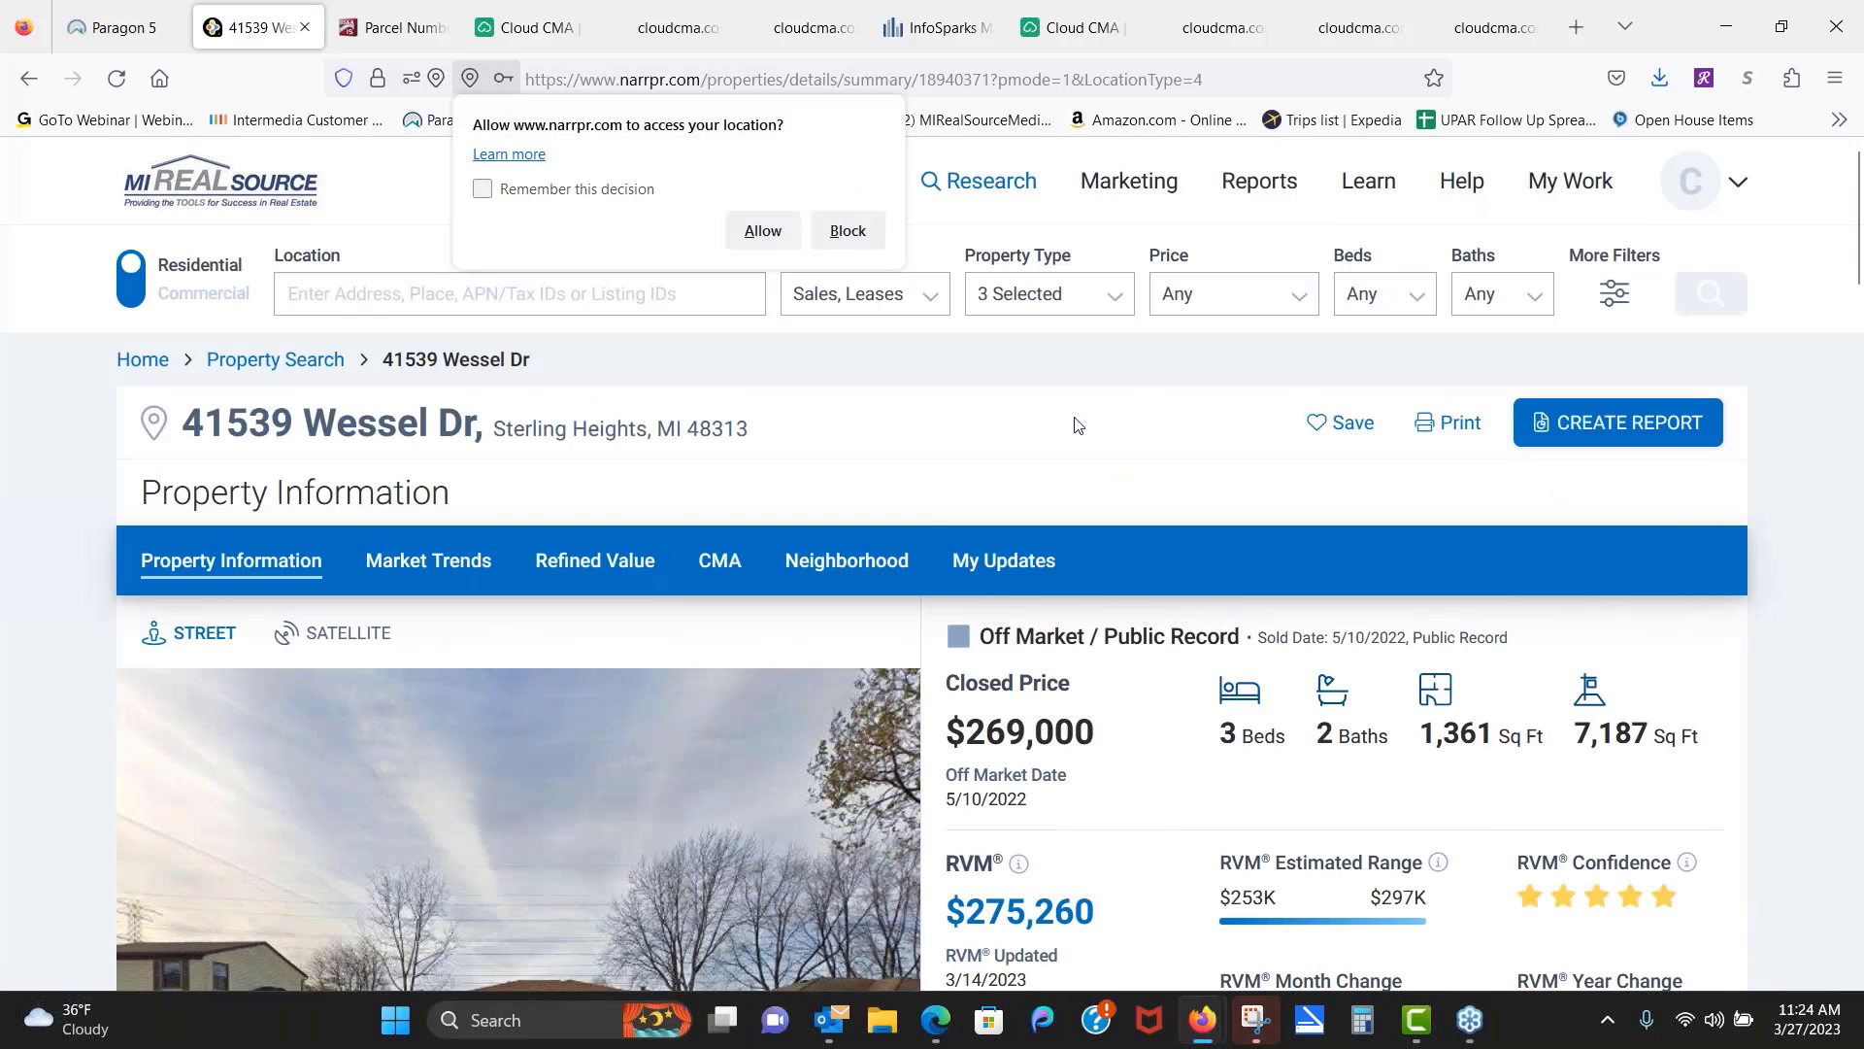
scroll(1738, 522, down, 3)
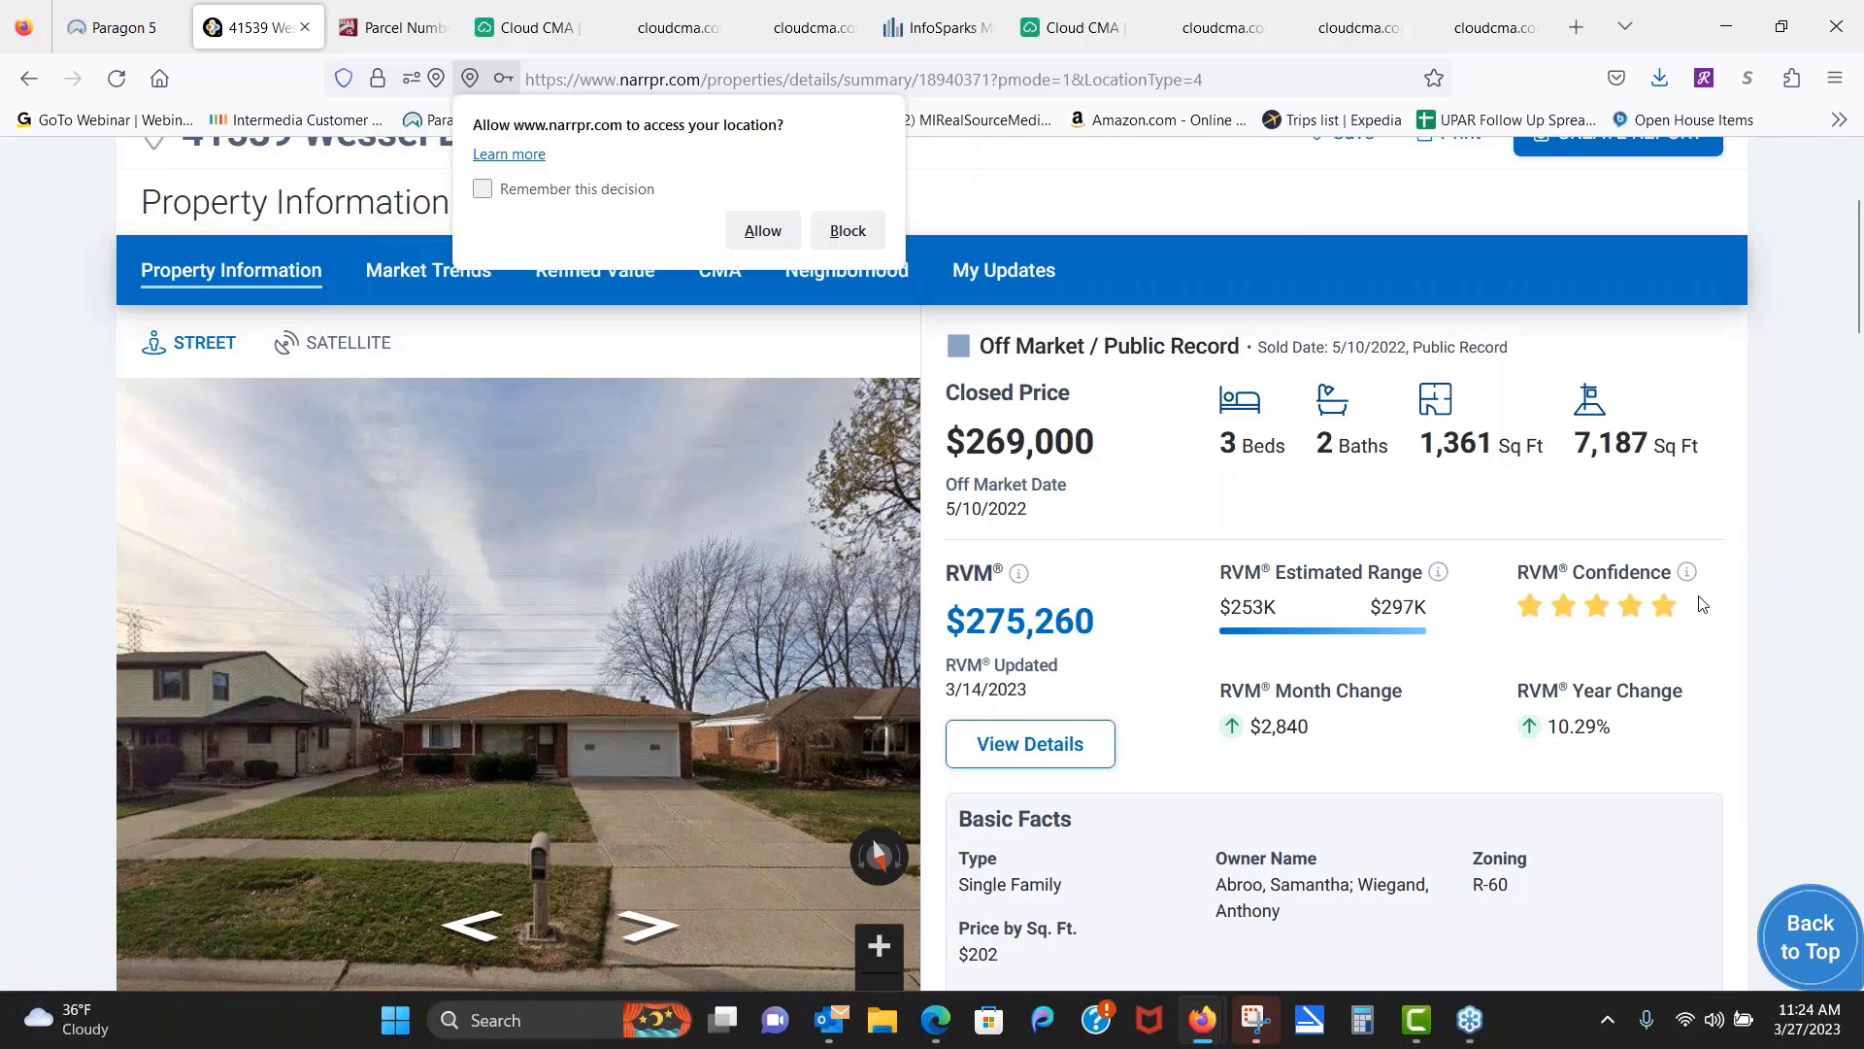
click(773, 231)
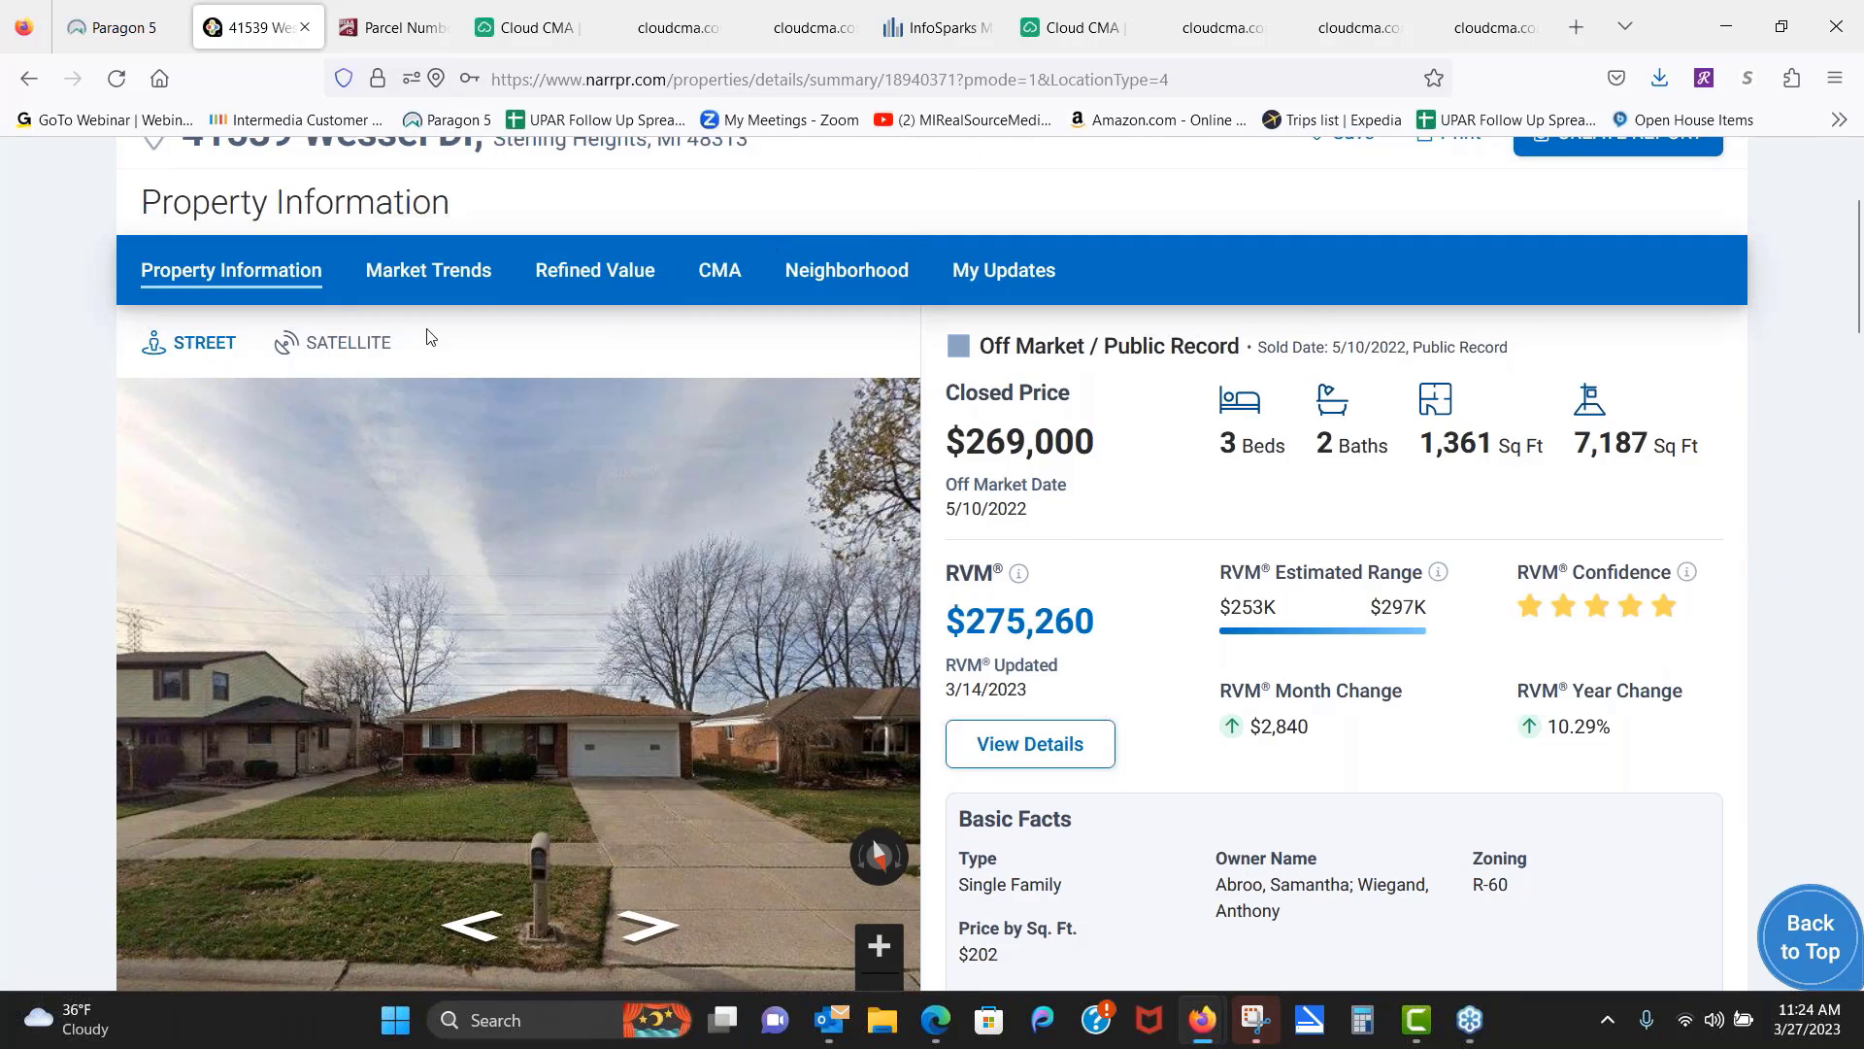
- Open the Refined Value view and delete the Major Kitchen Remodel improvement
click(584, 279)
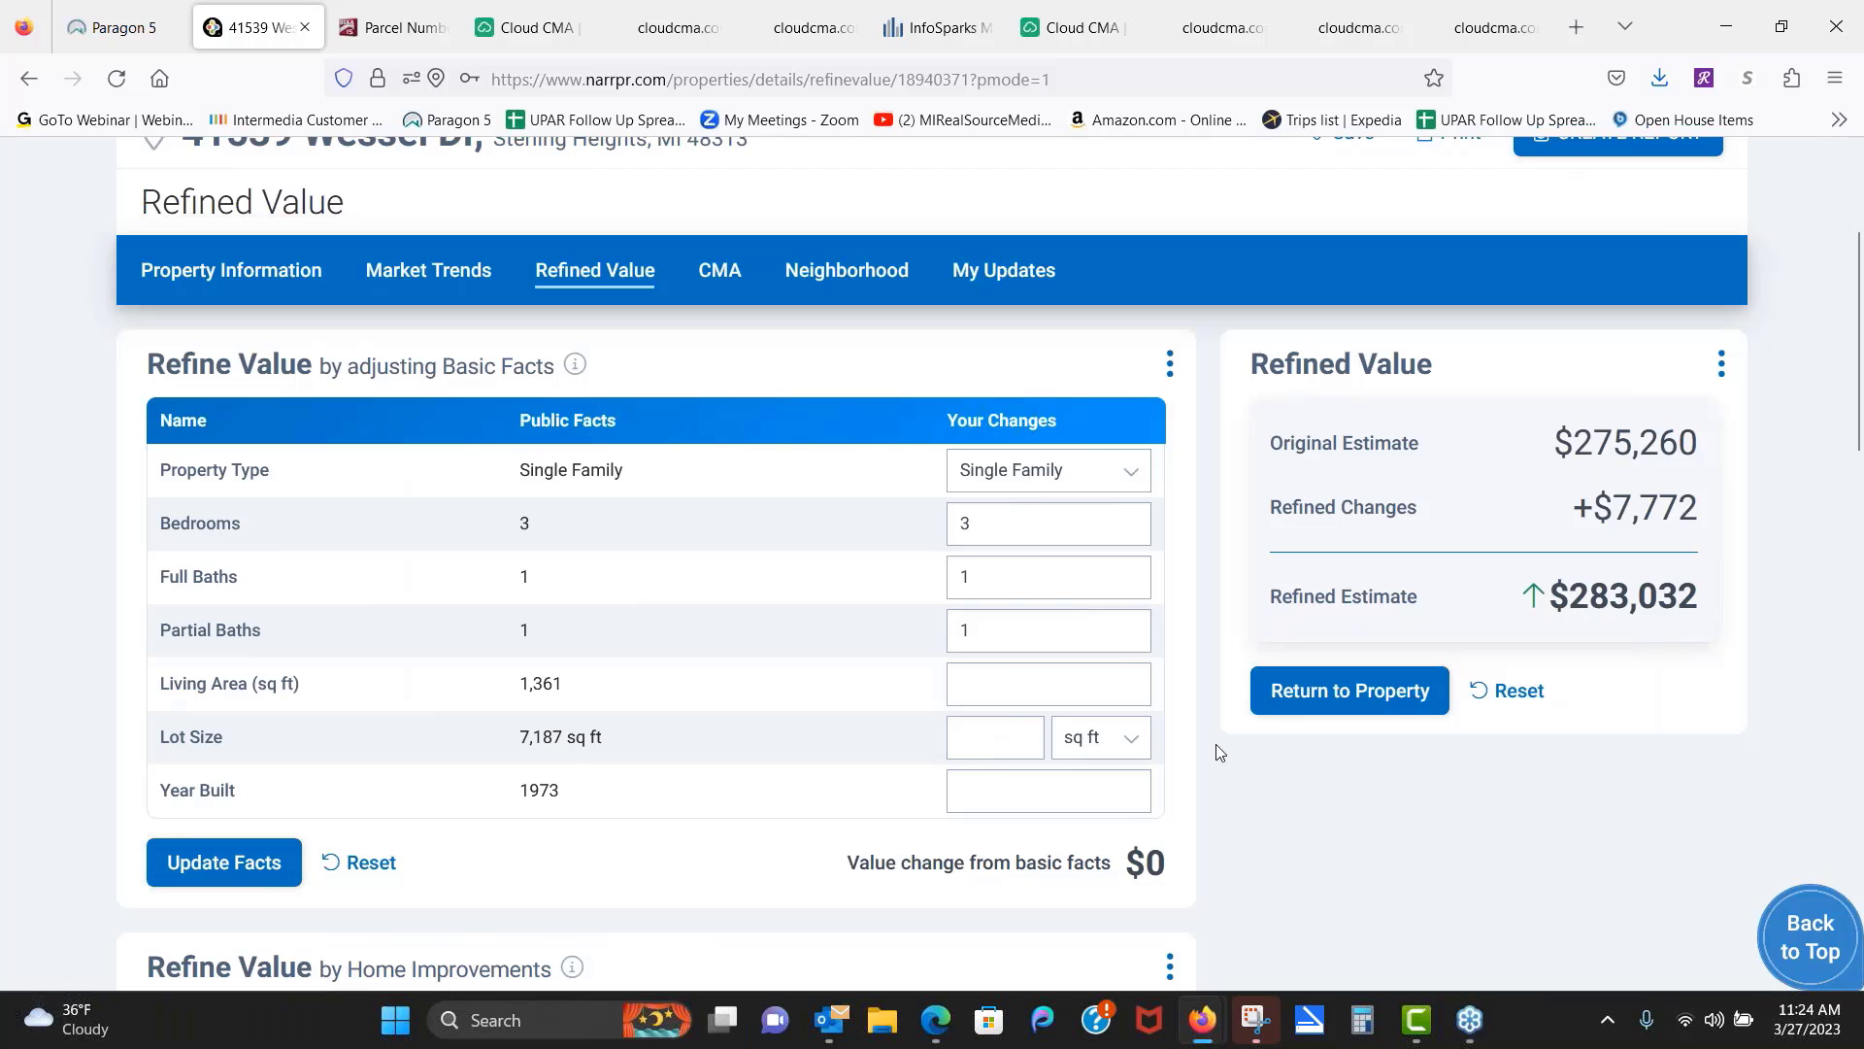
scroll(1216, 743, down, 3)
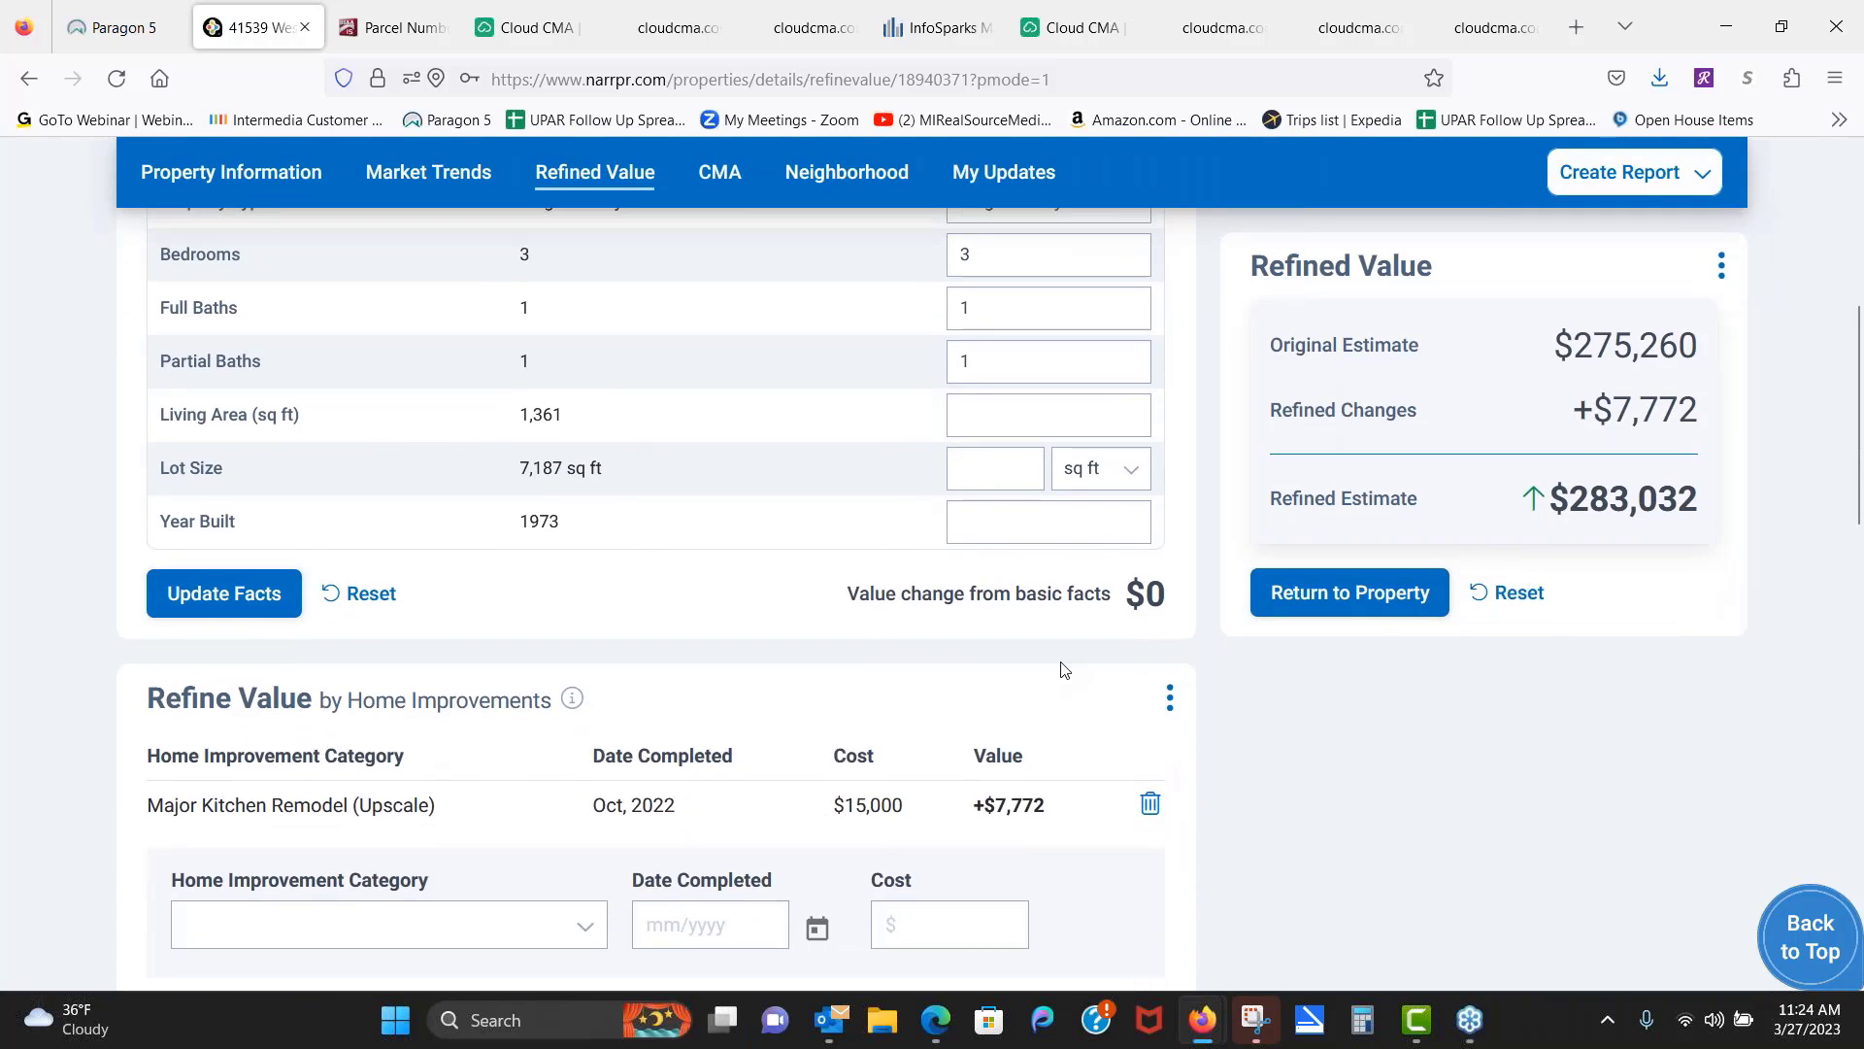
click(1150, 802)
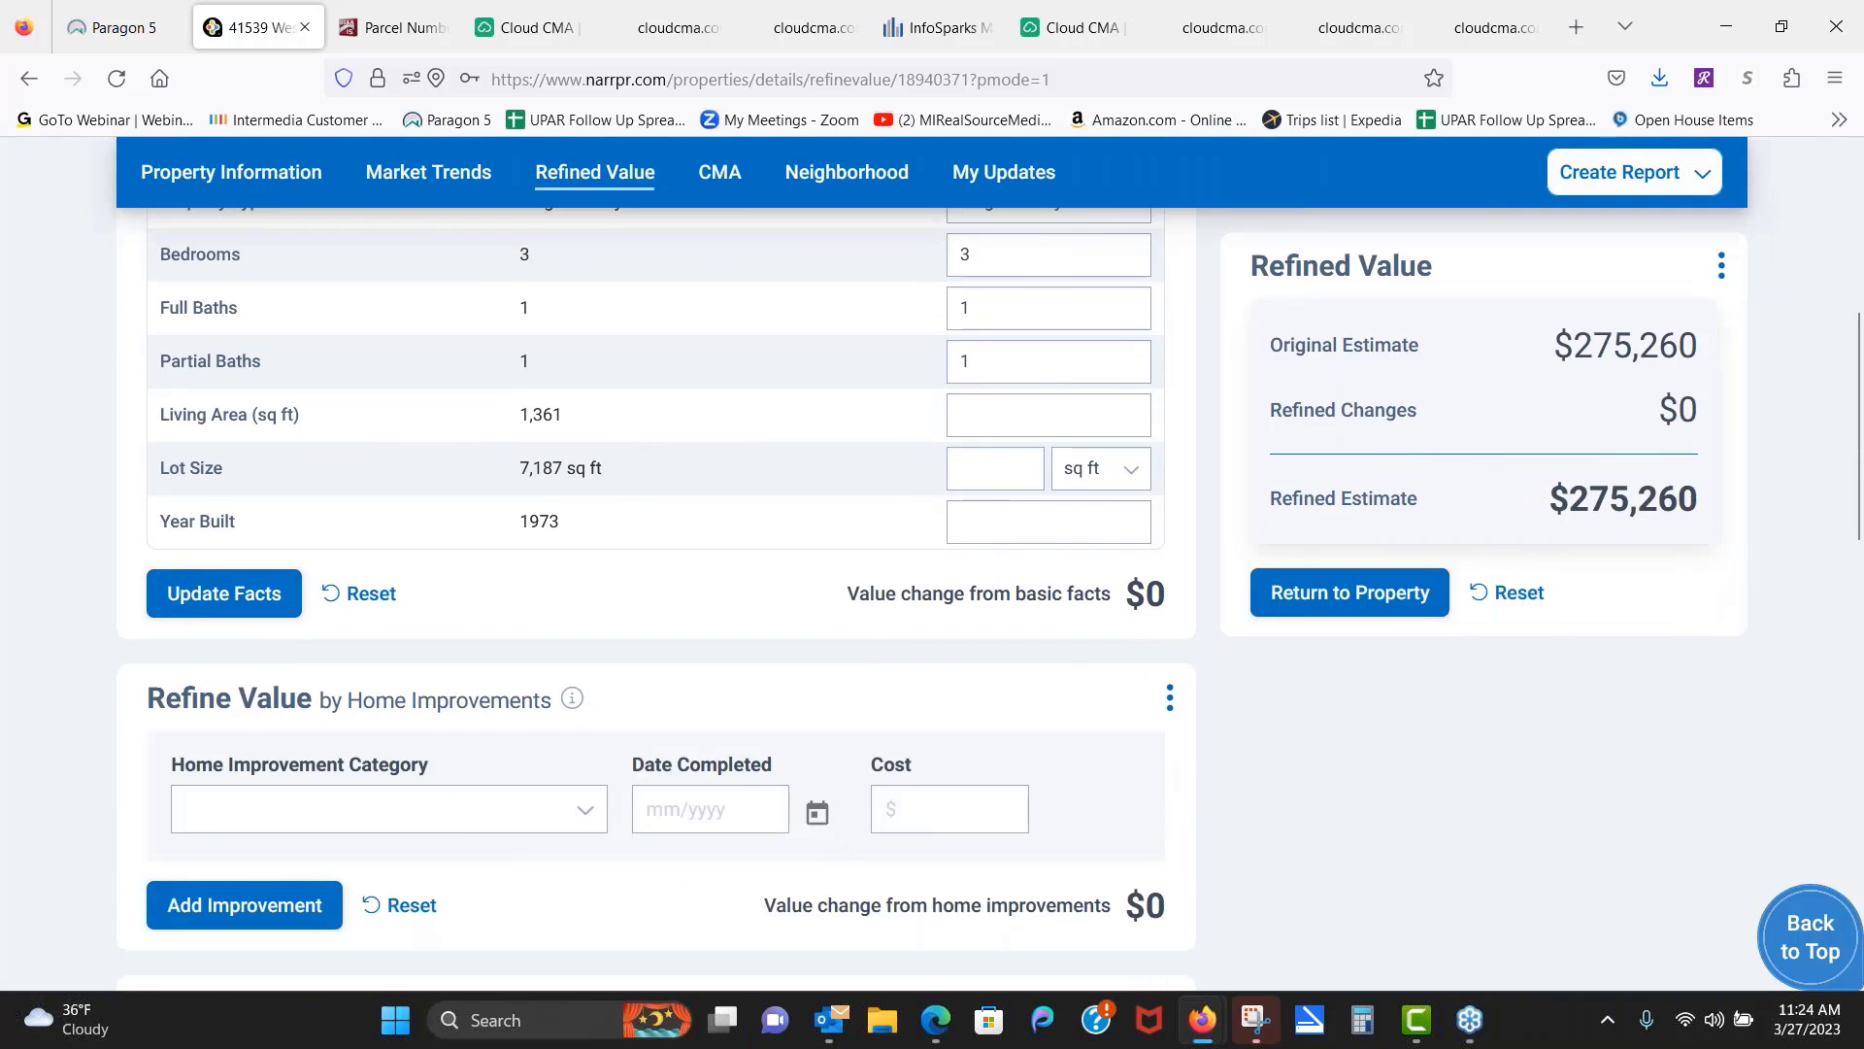
scroll(175, 778, down, 3)
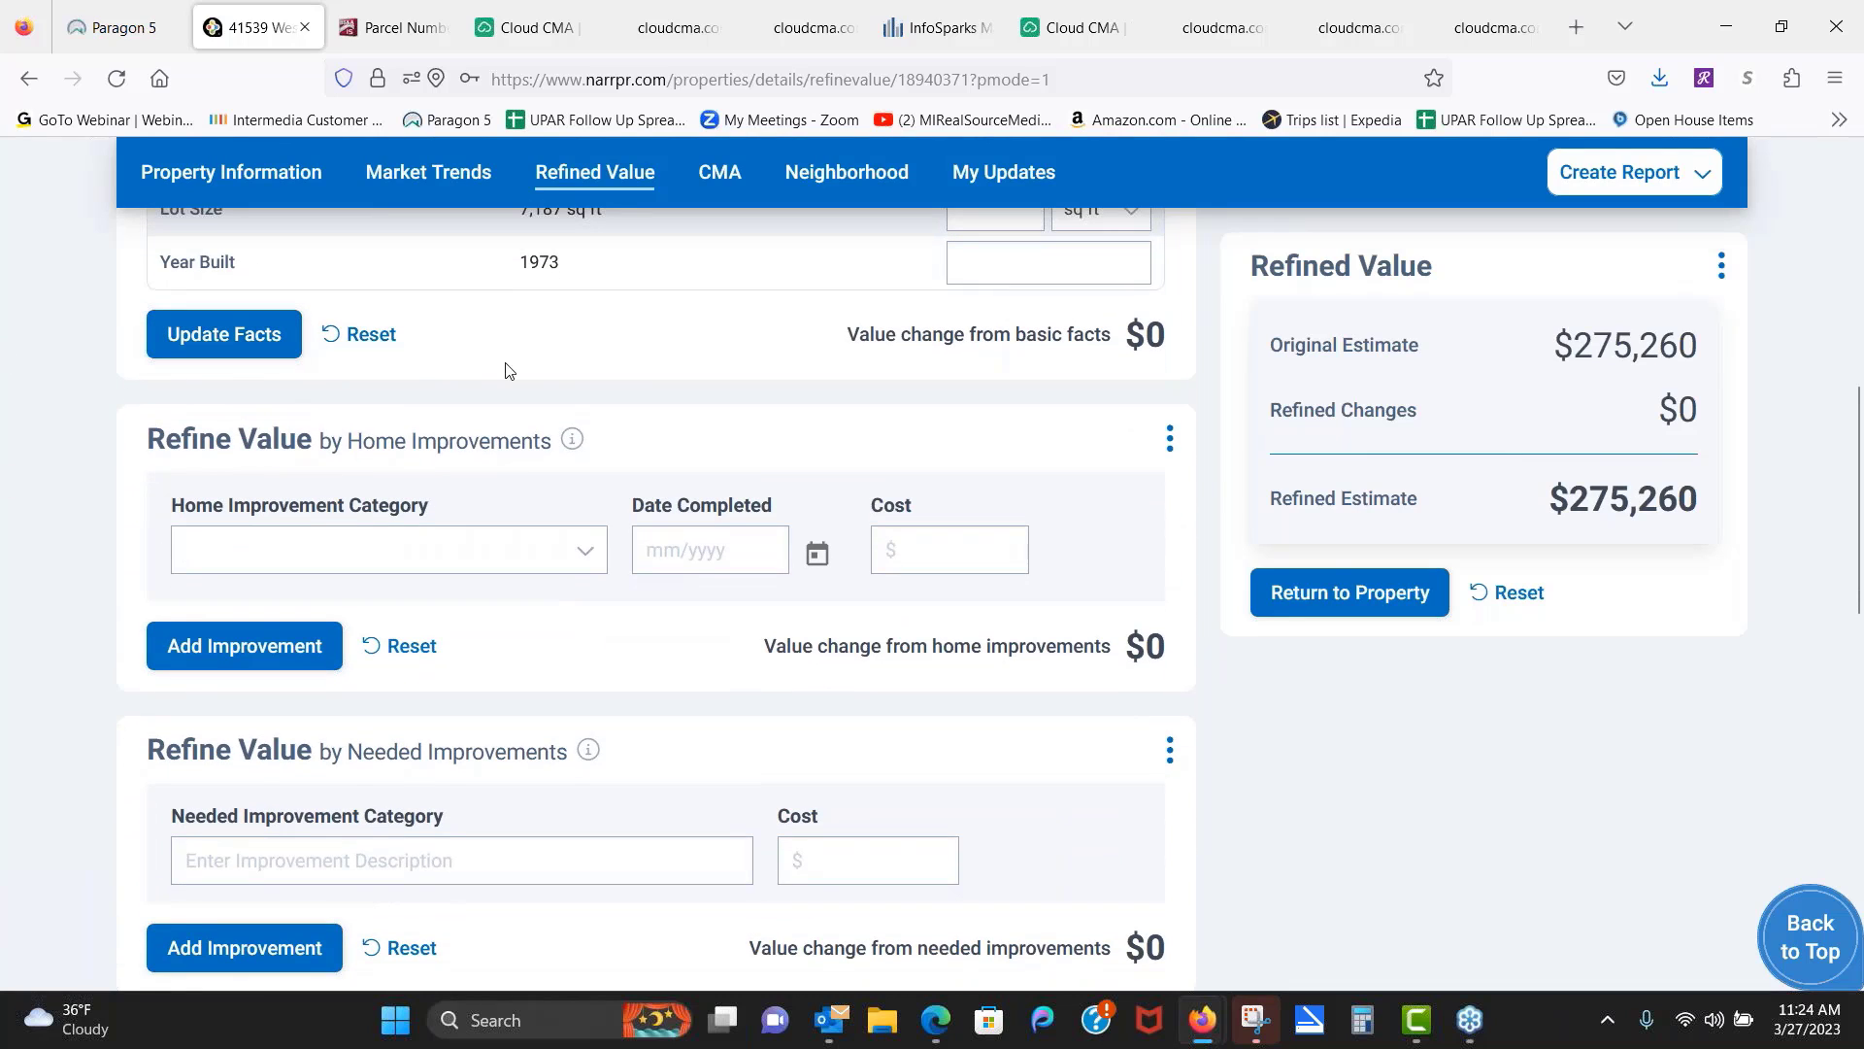
click(1836, 163)
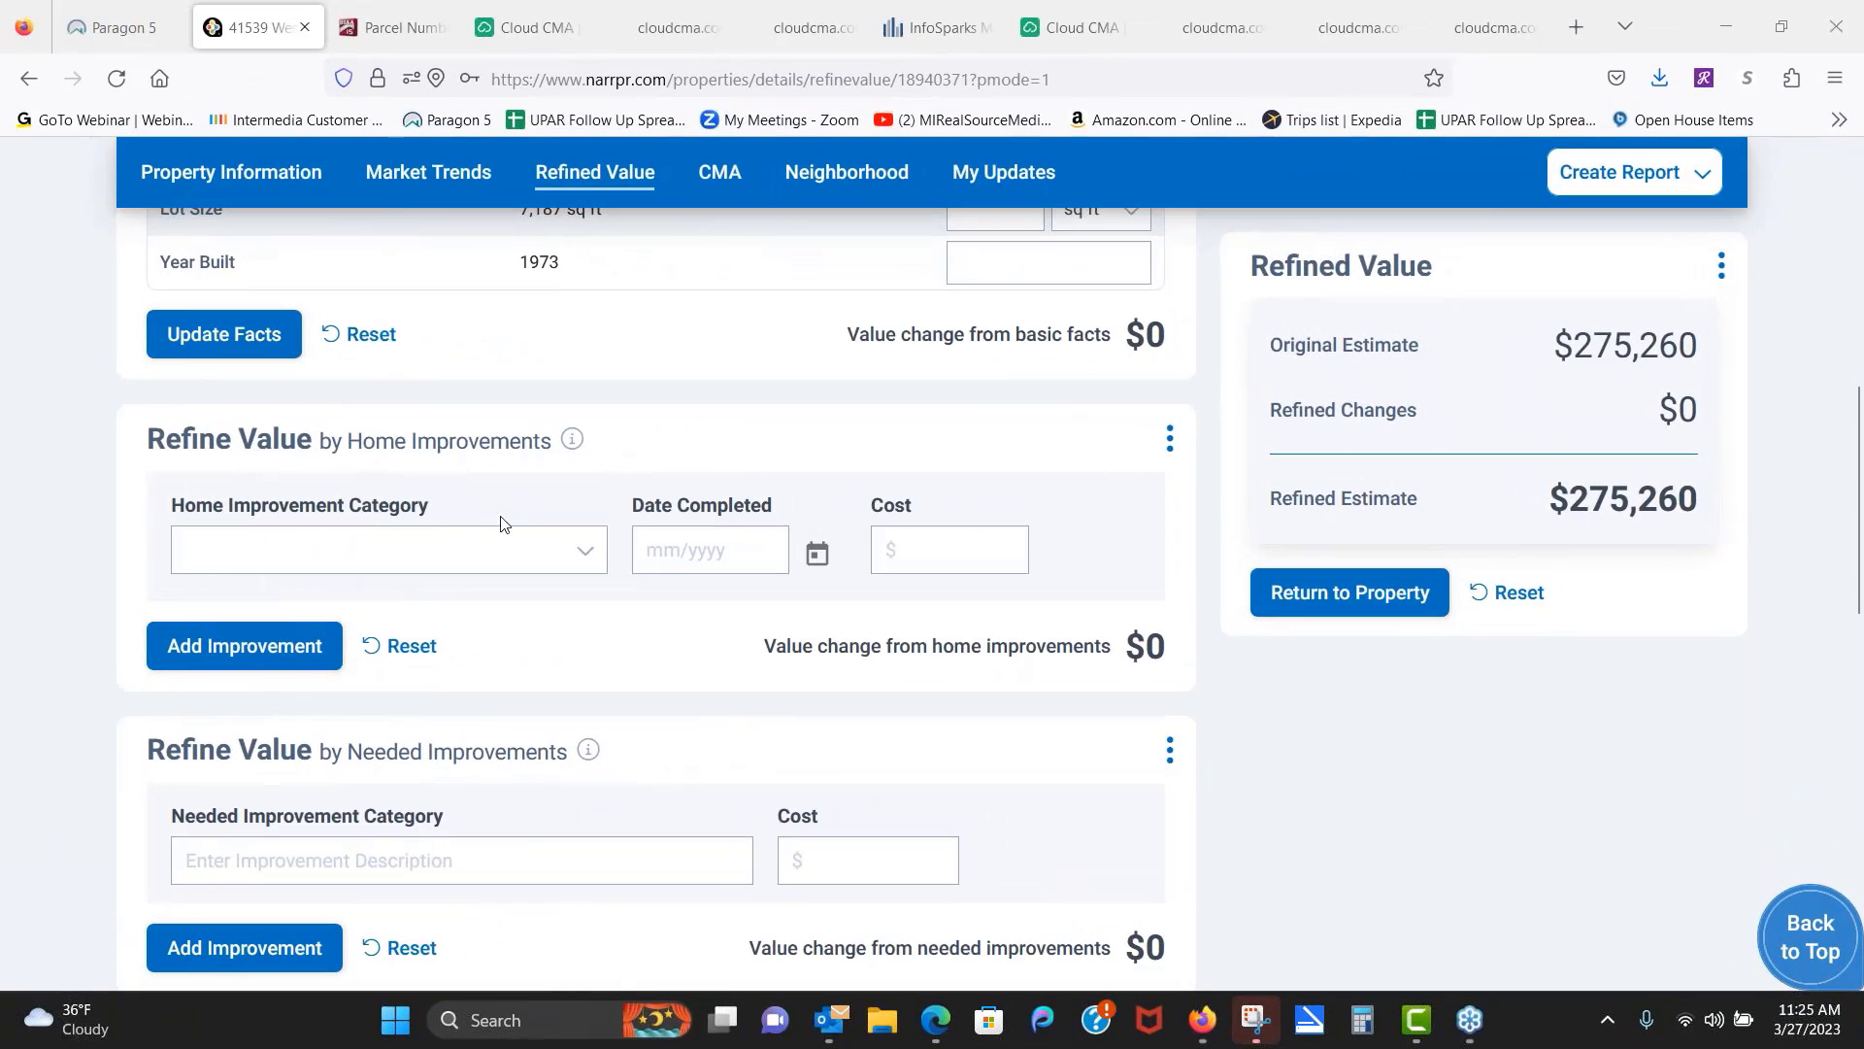
- Choose Major Kitchen Remodel (Upscale) as the RPR home improvement category
click(594, 556)
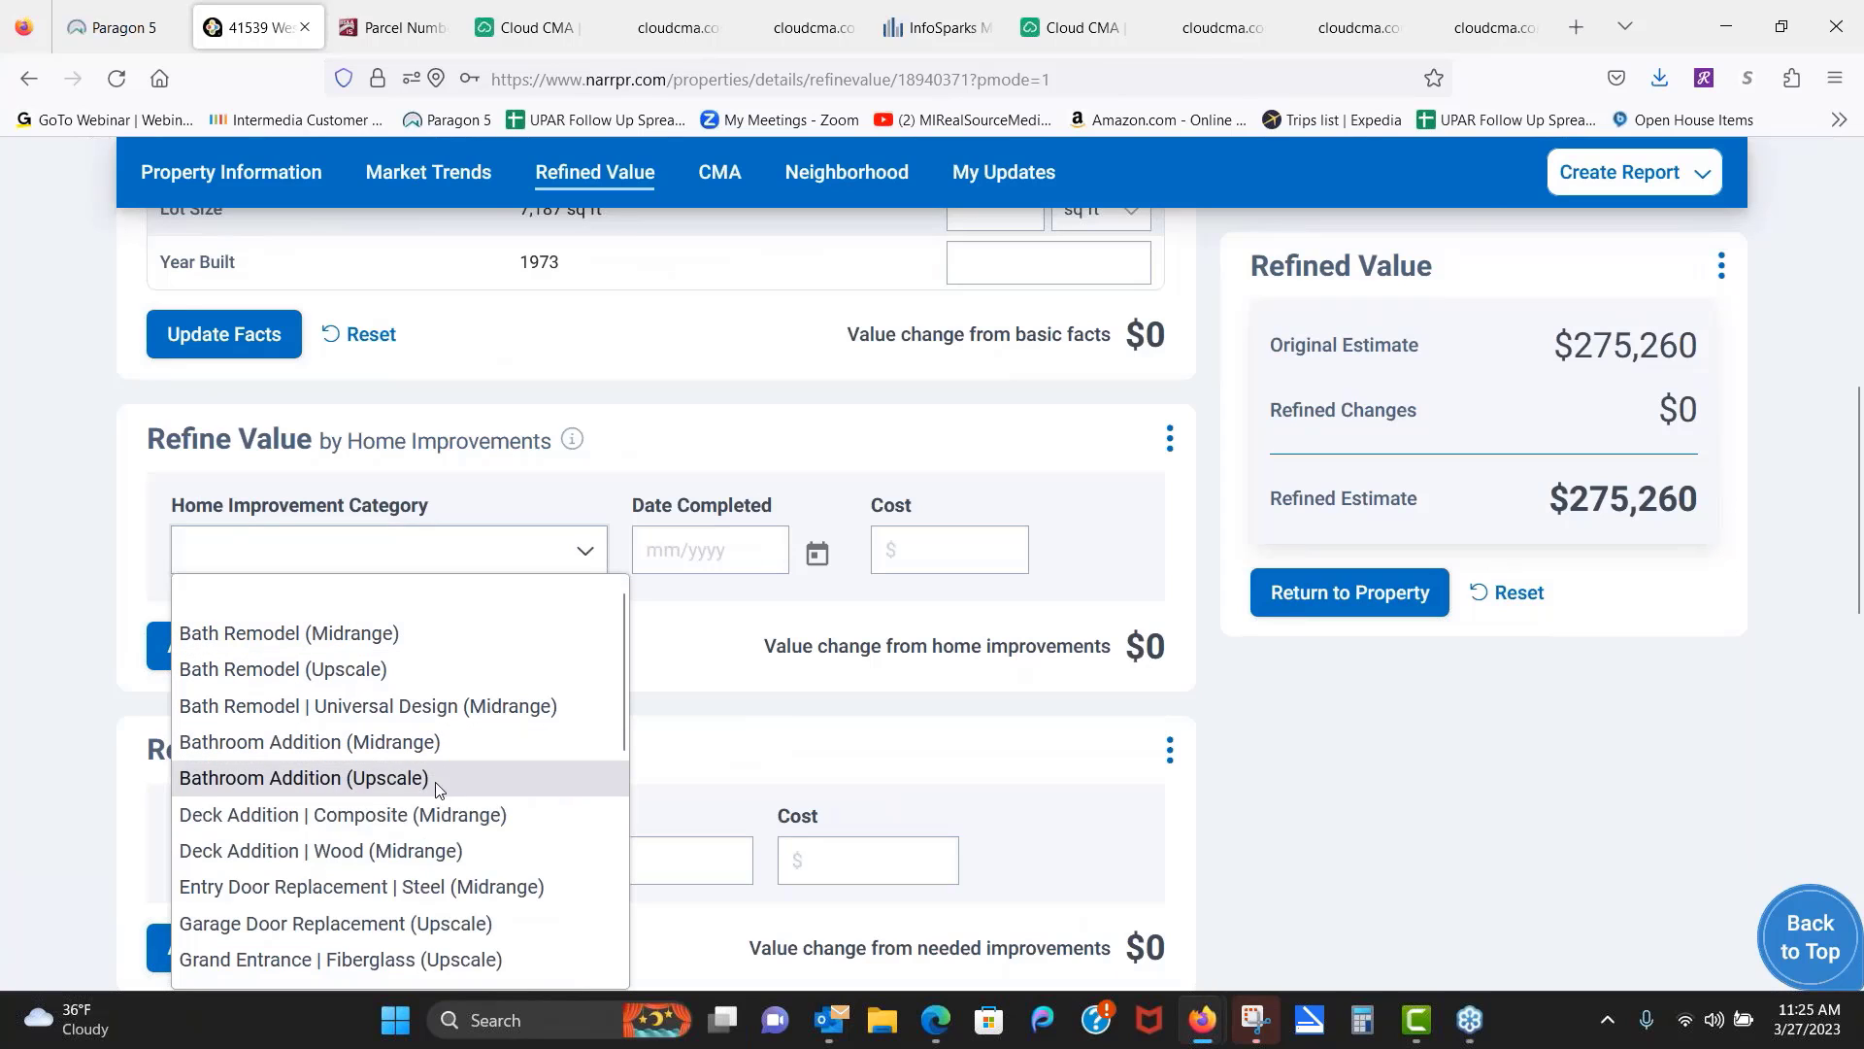
scroll(424, 825, down, 5)
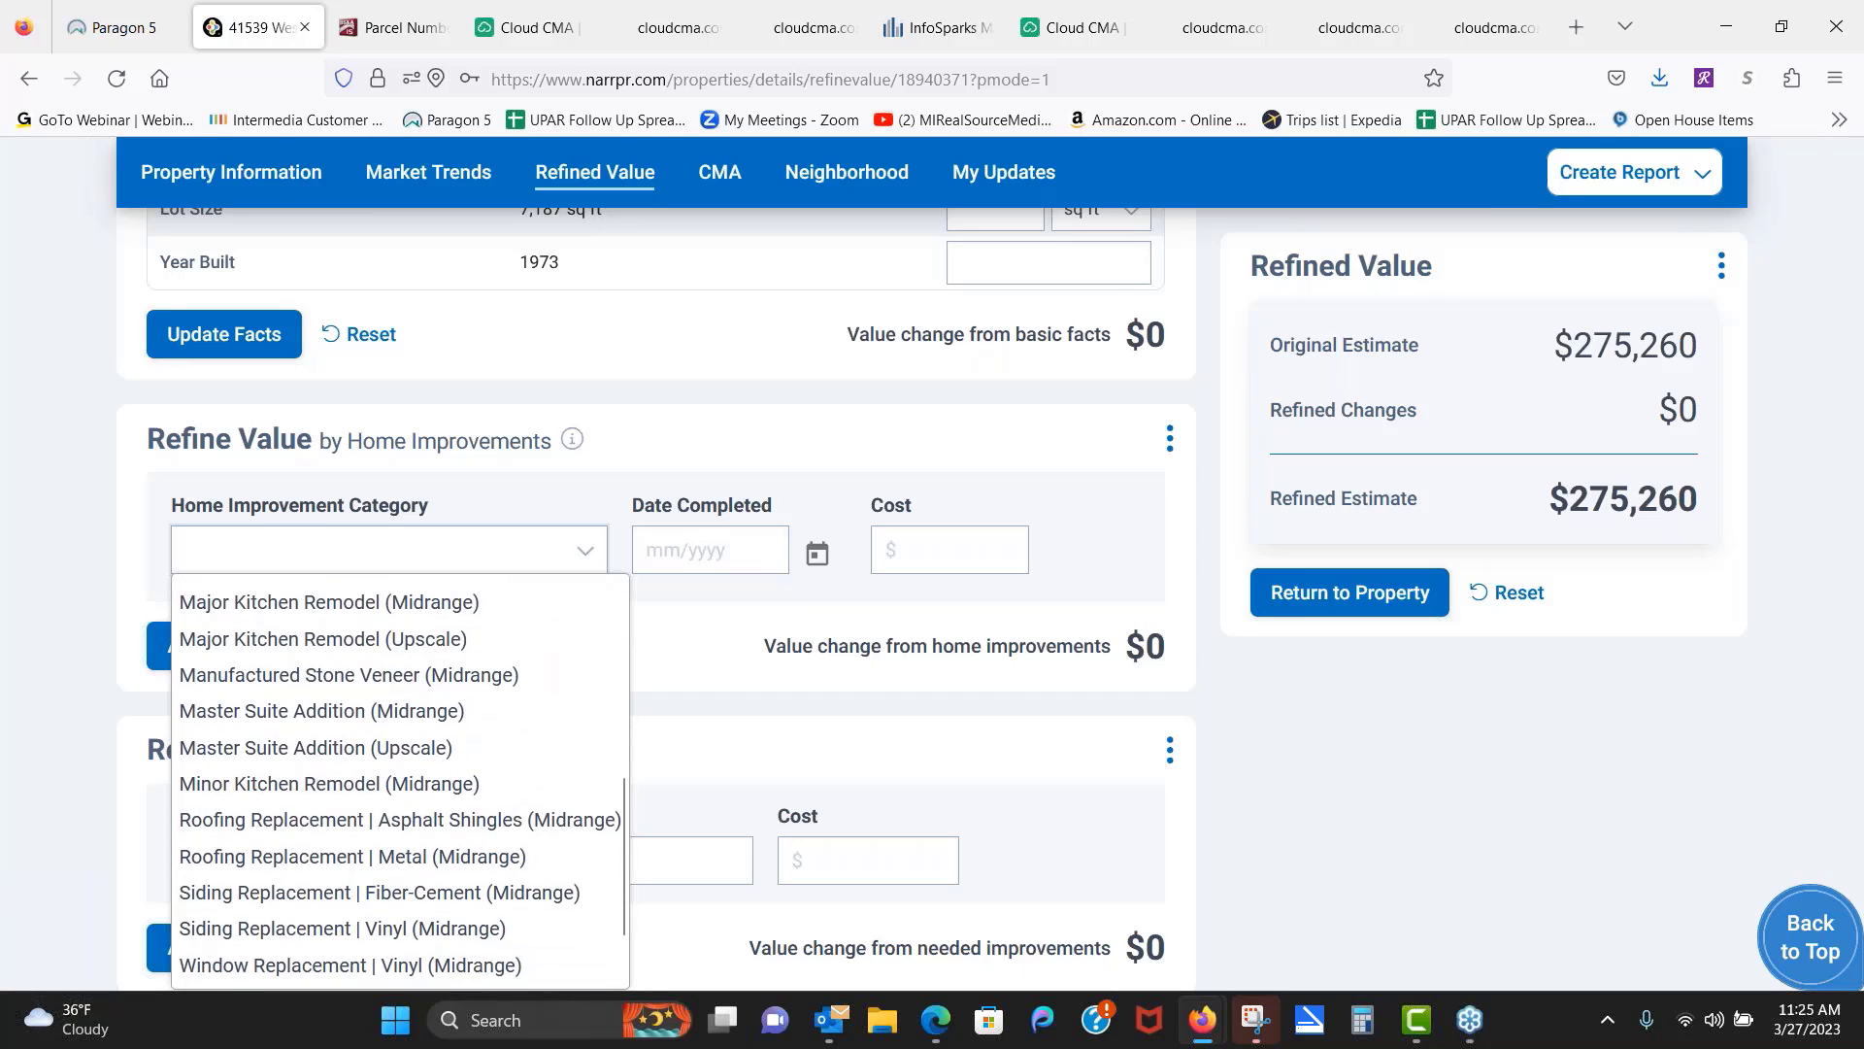
scroll(400, 777, down, 1)
scroll(400, 777, up, 2)
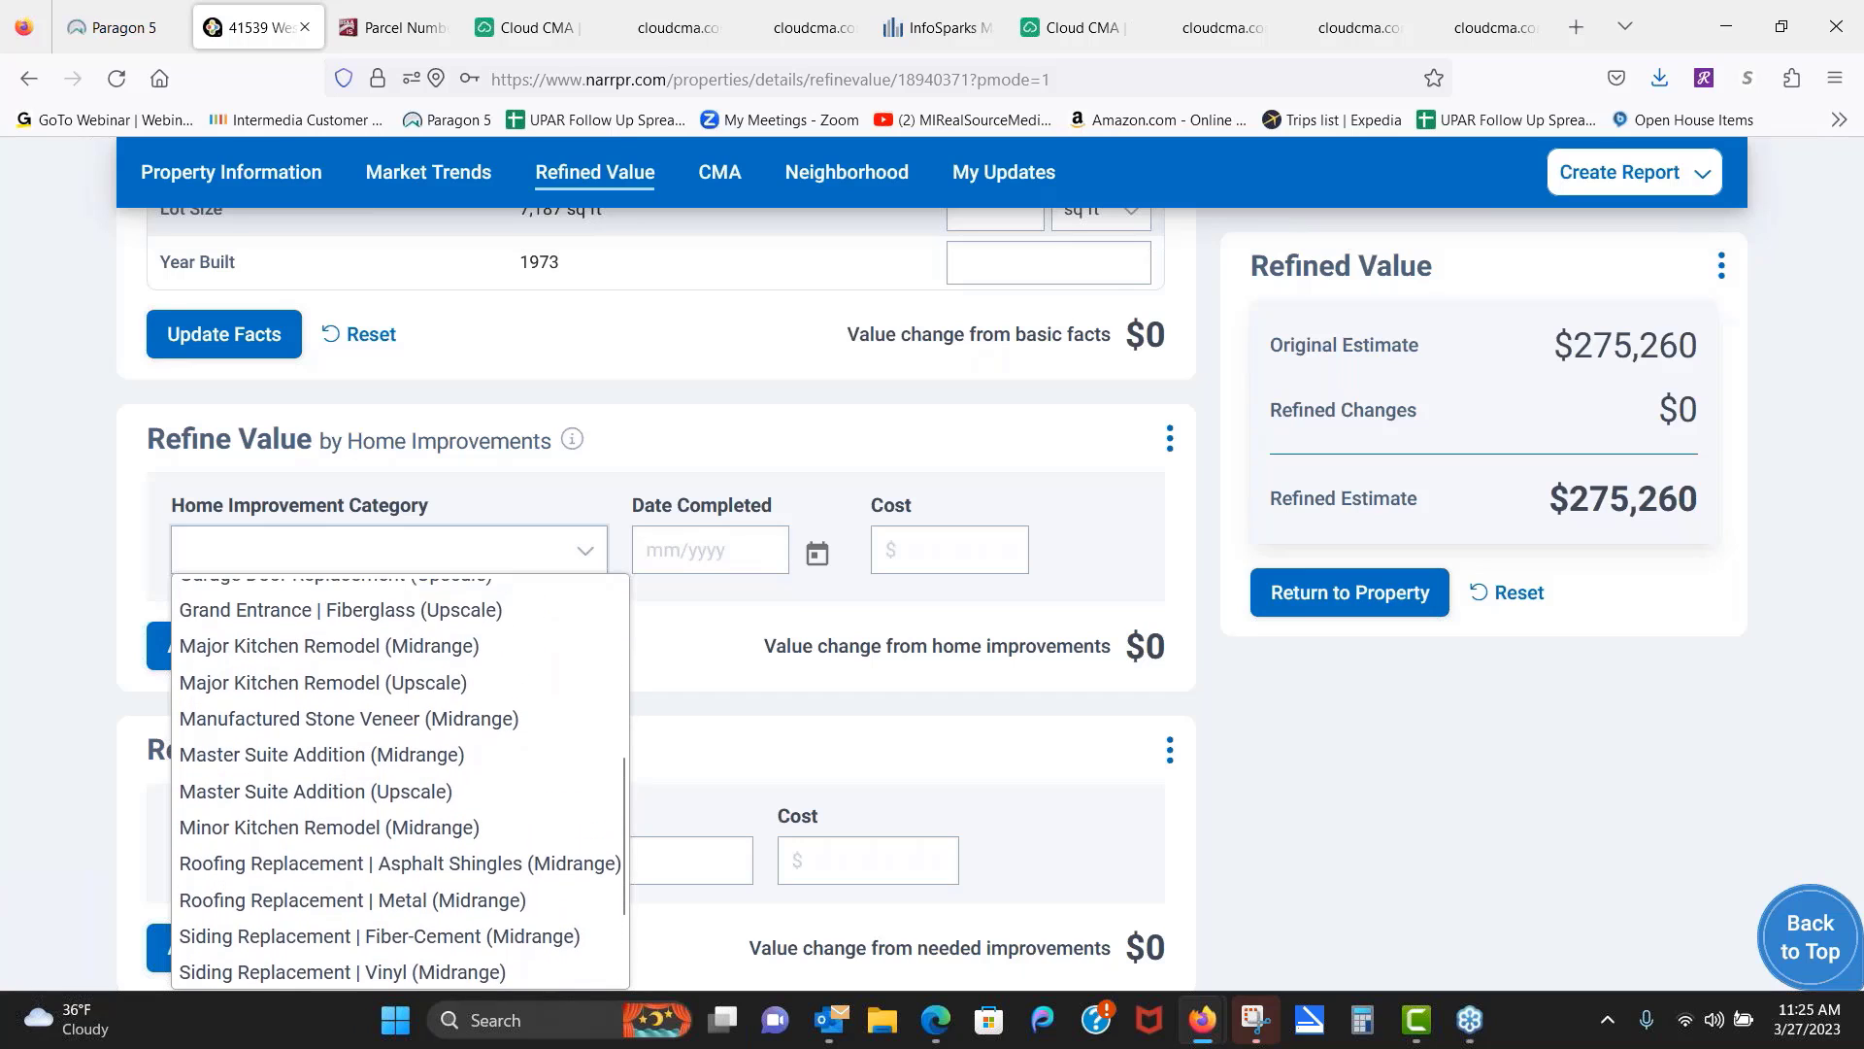
click(305, 684)
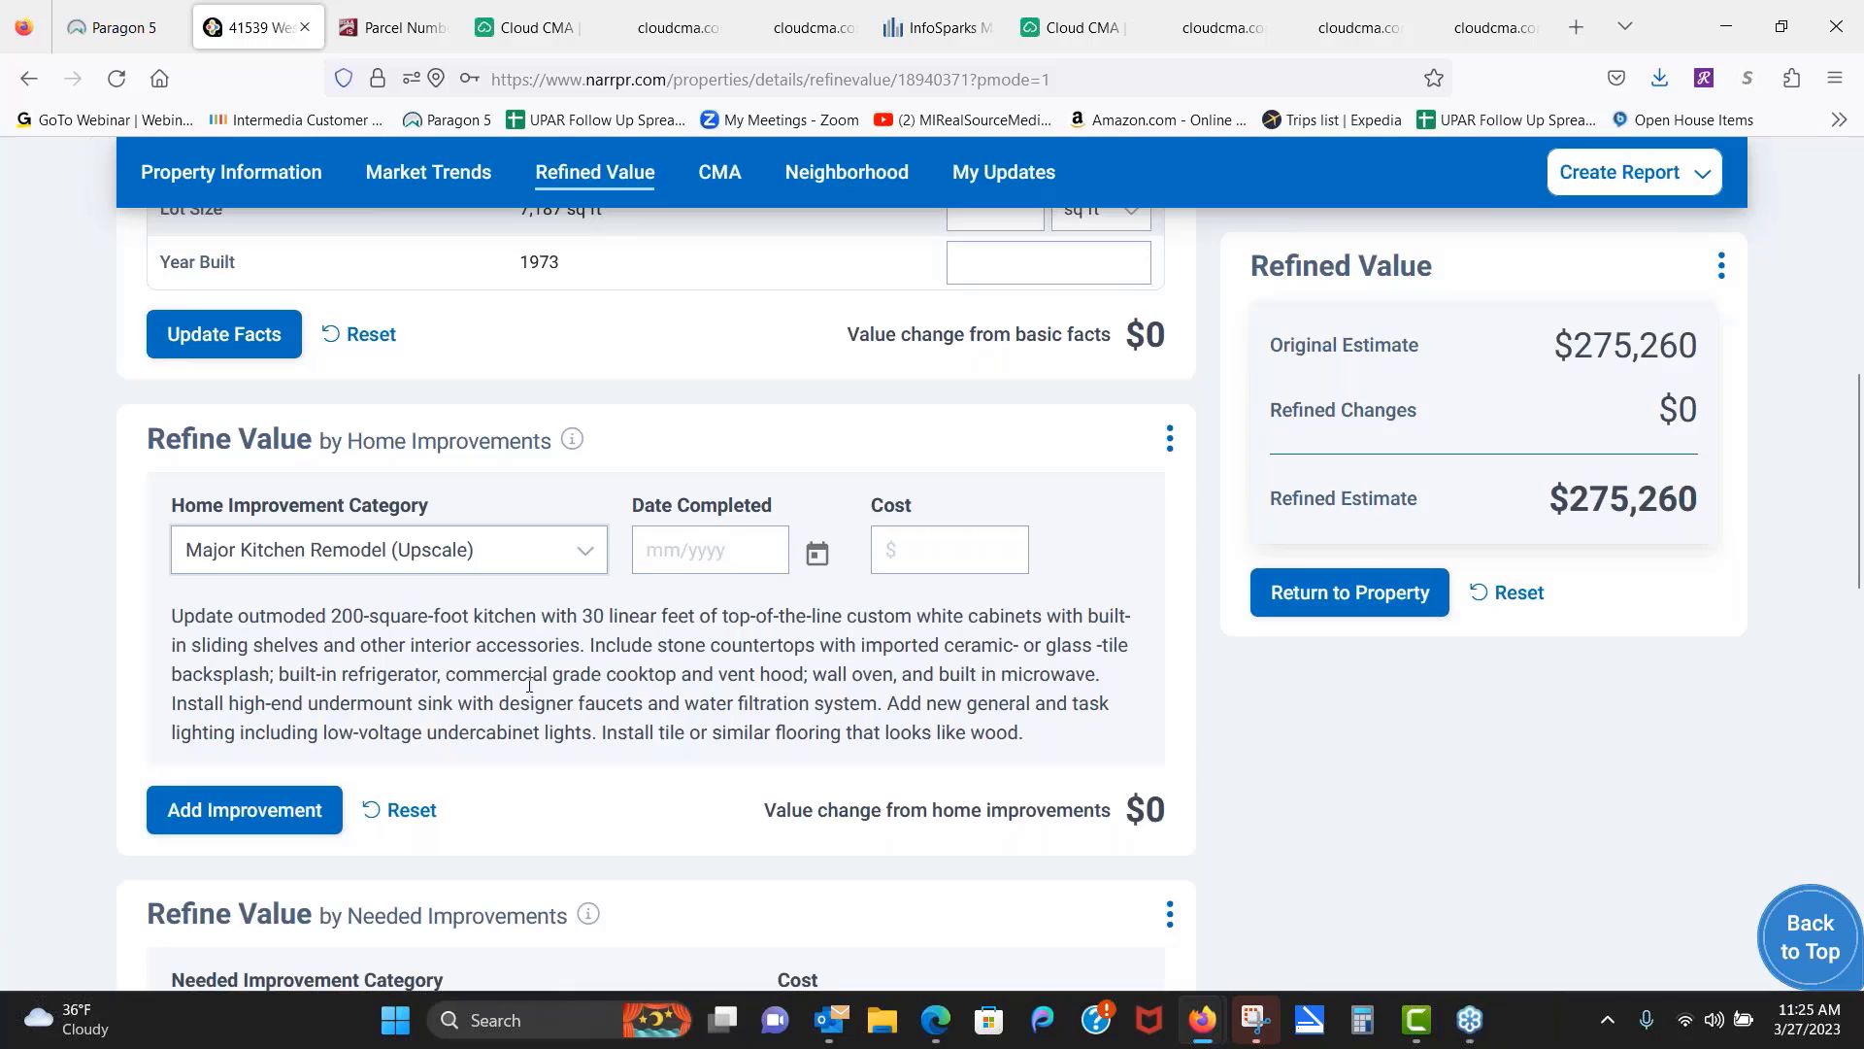
- Set completion April 2022 and cost $15,000, raising the refined estimate to $283,032
click(818, 553)
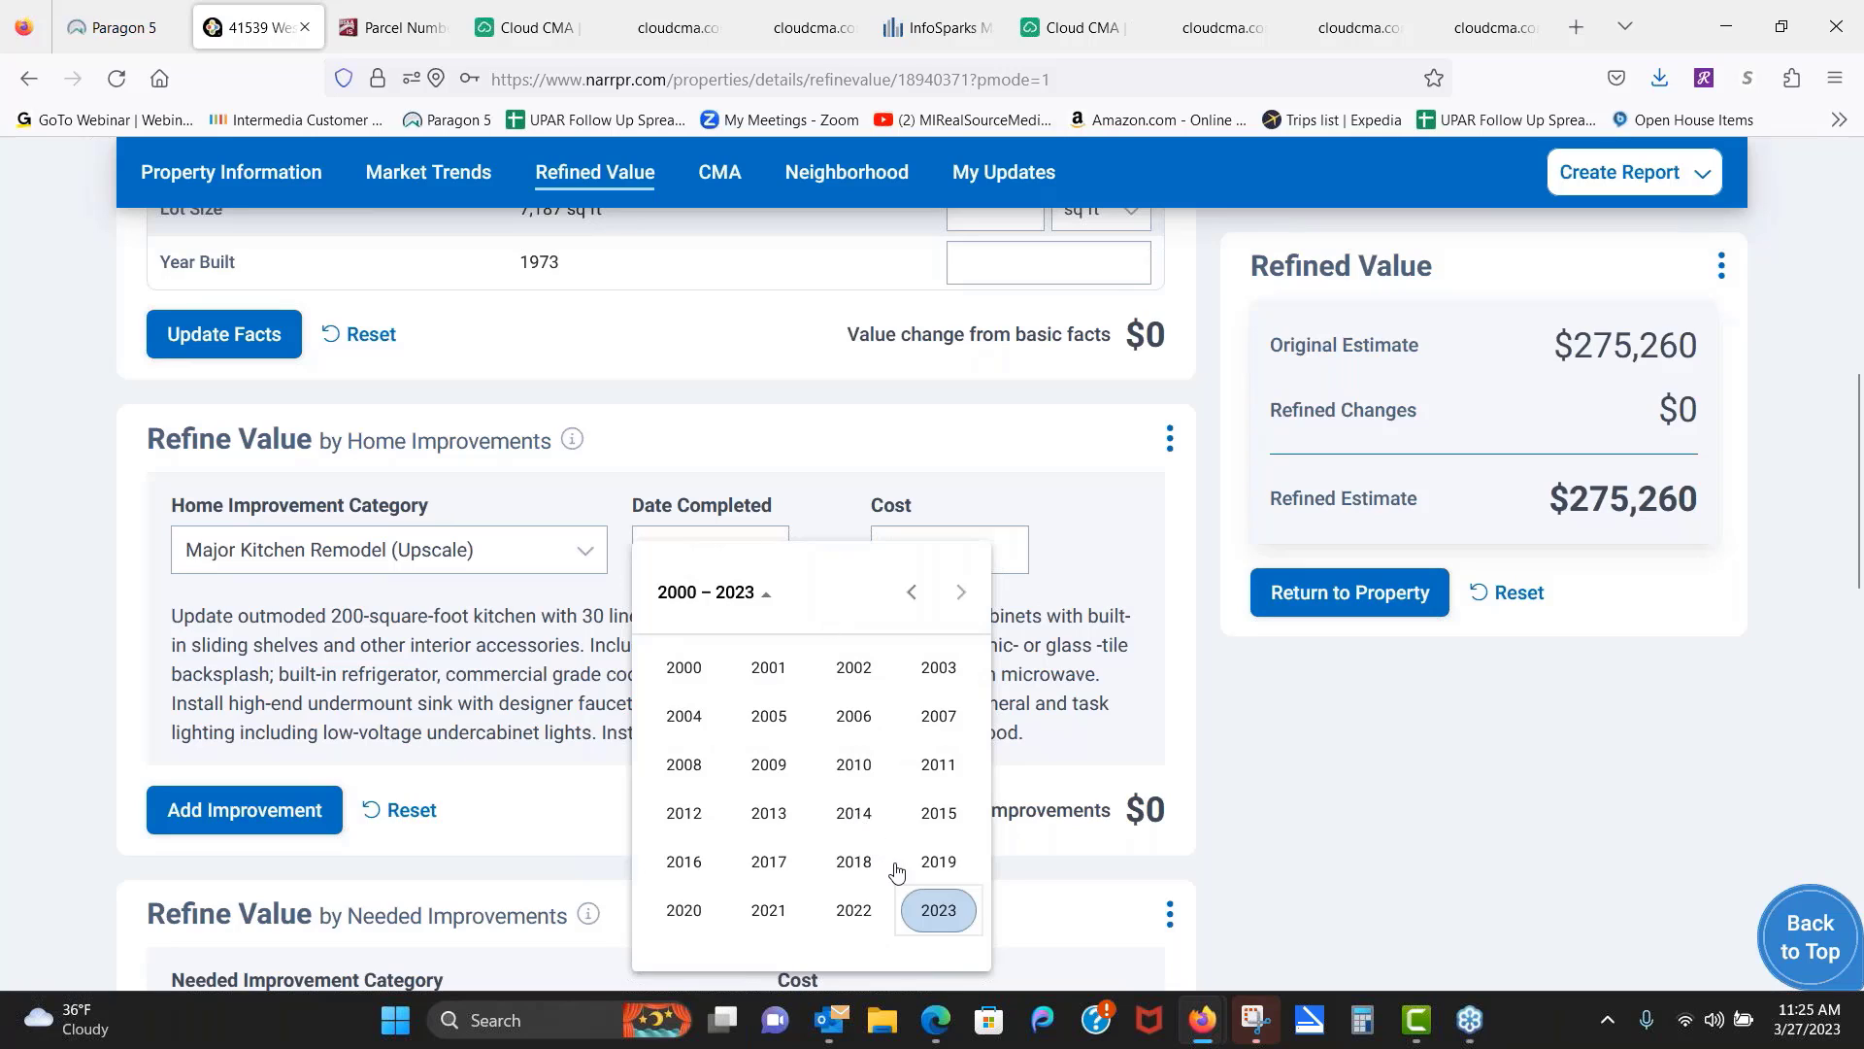
click(854, 910)
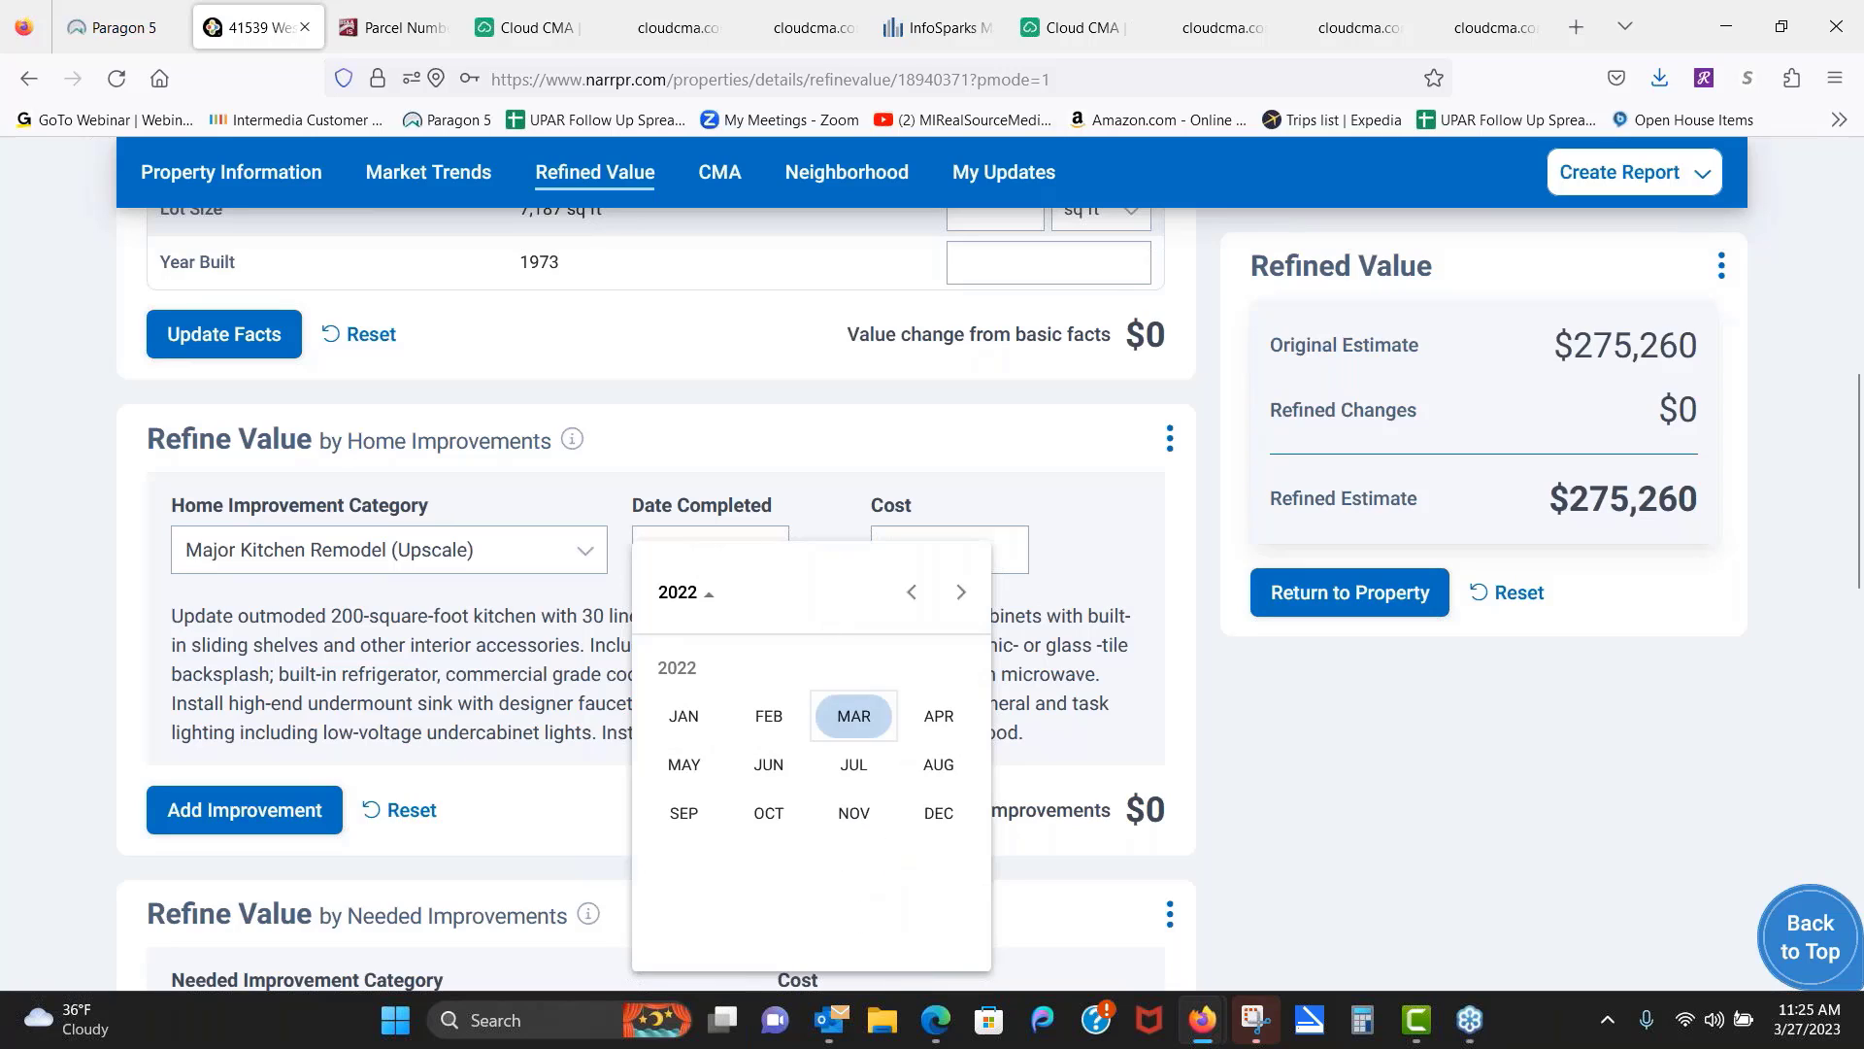
click(939, 720)
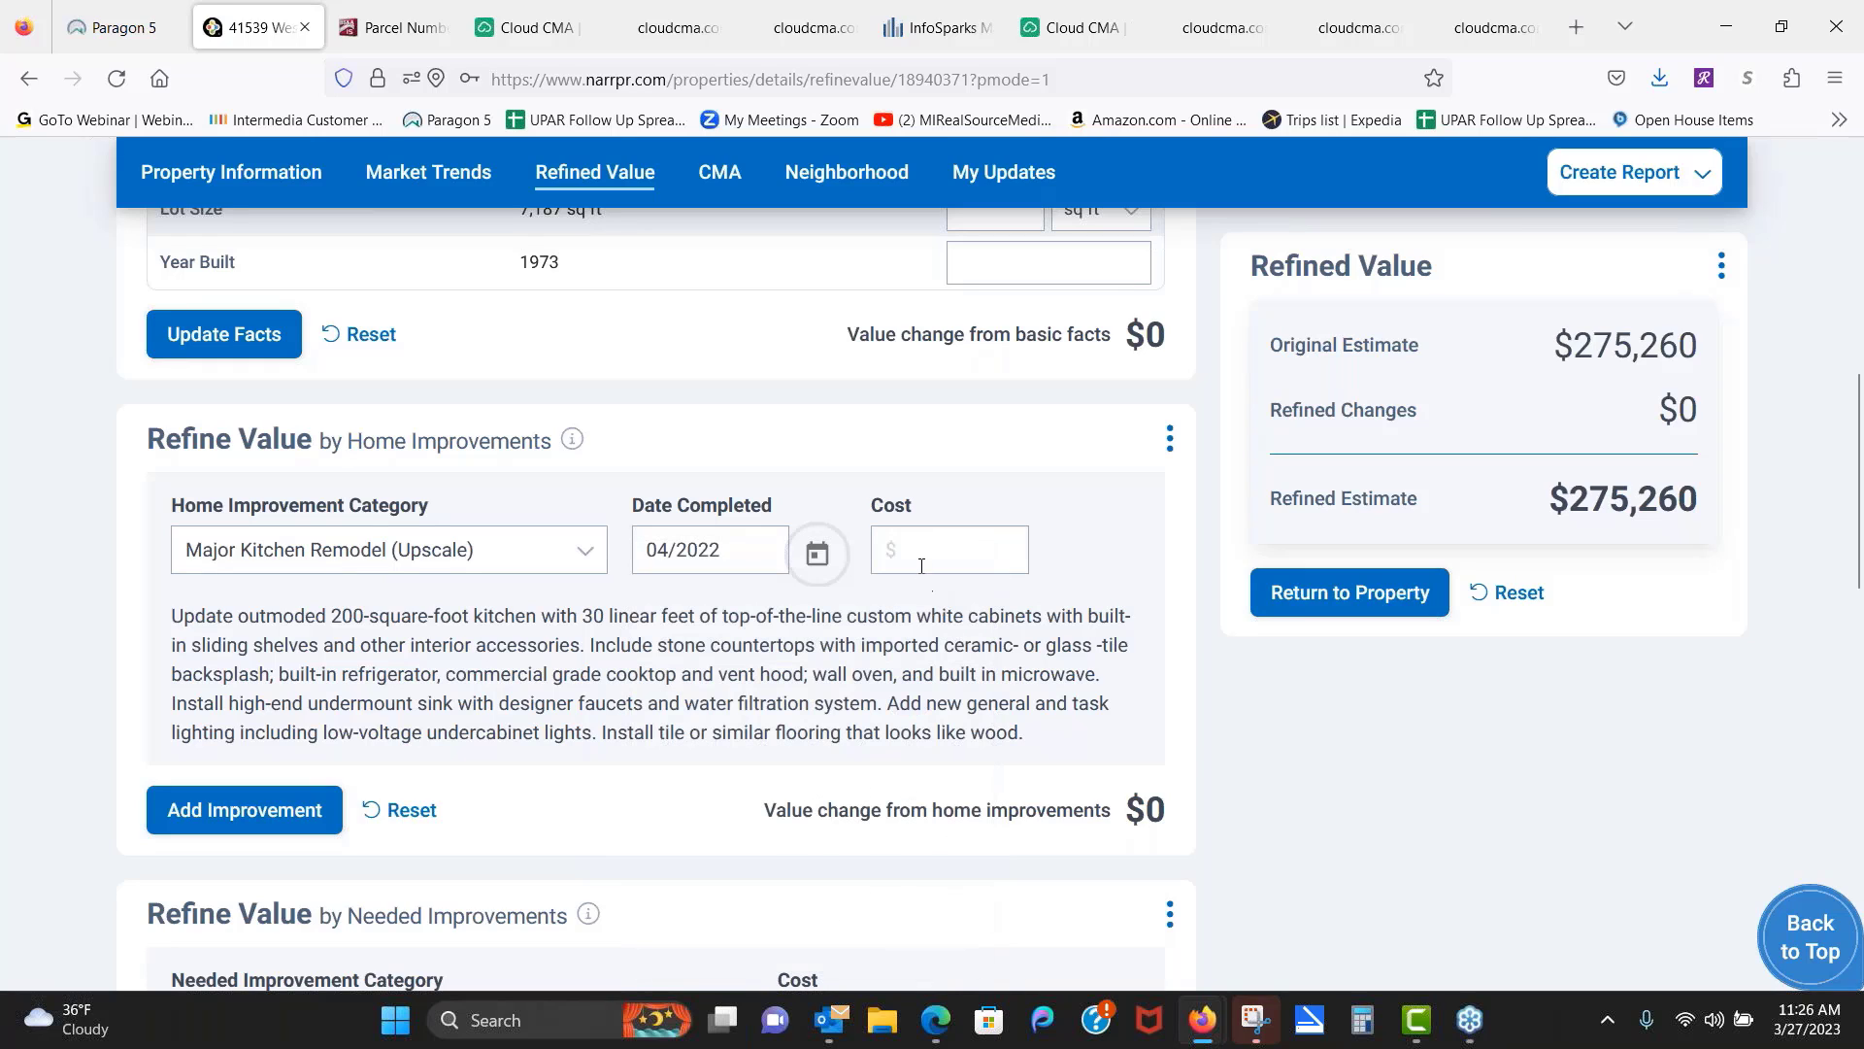
click(918, 550)
text(15,000)
right_click(1176, 762)
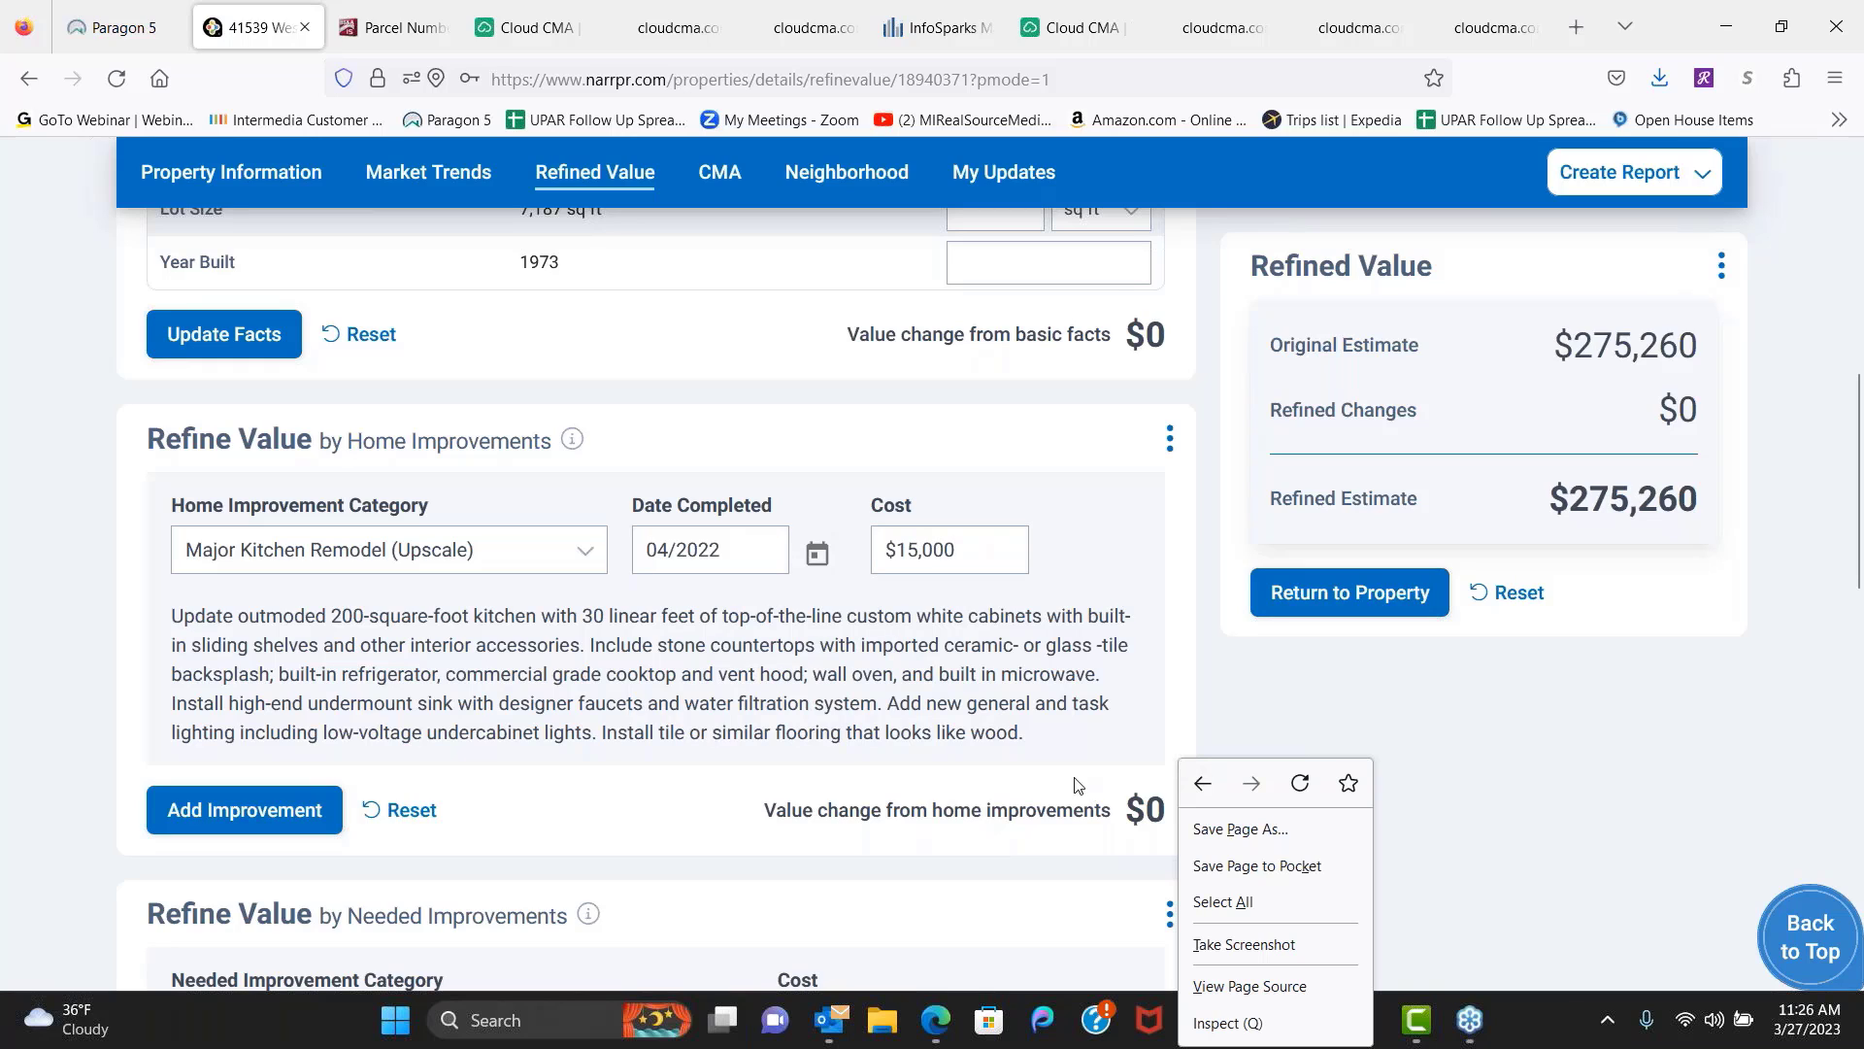
click(835, 758)
click(1009, 544)
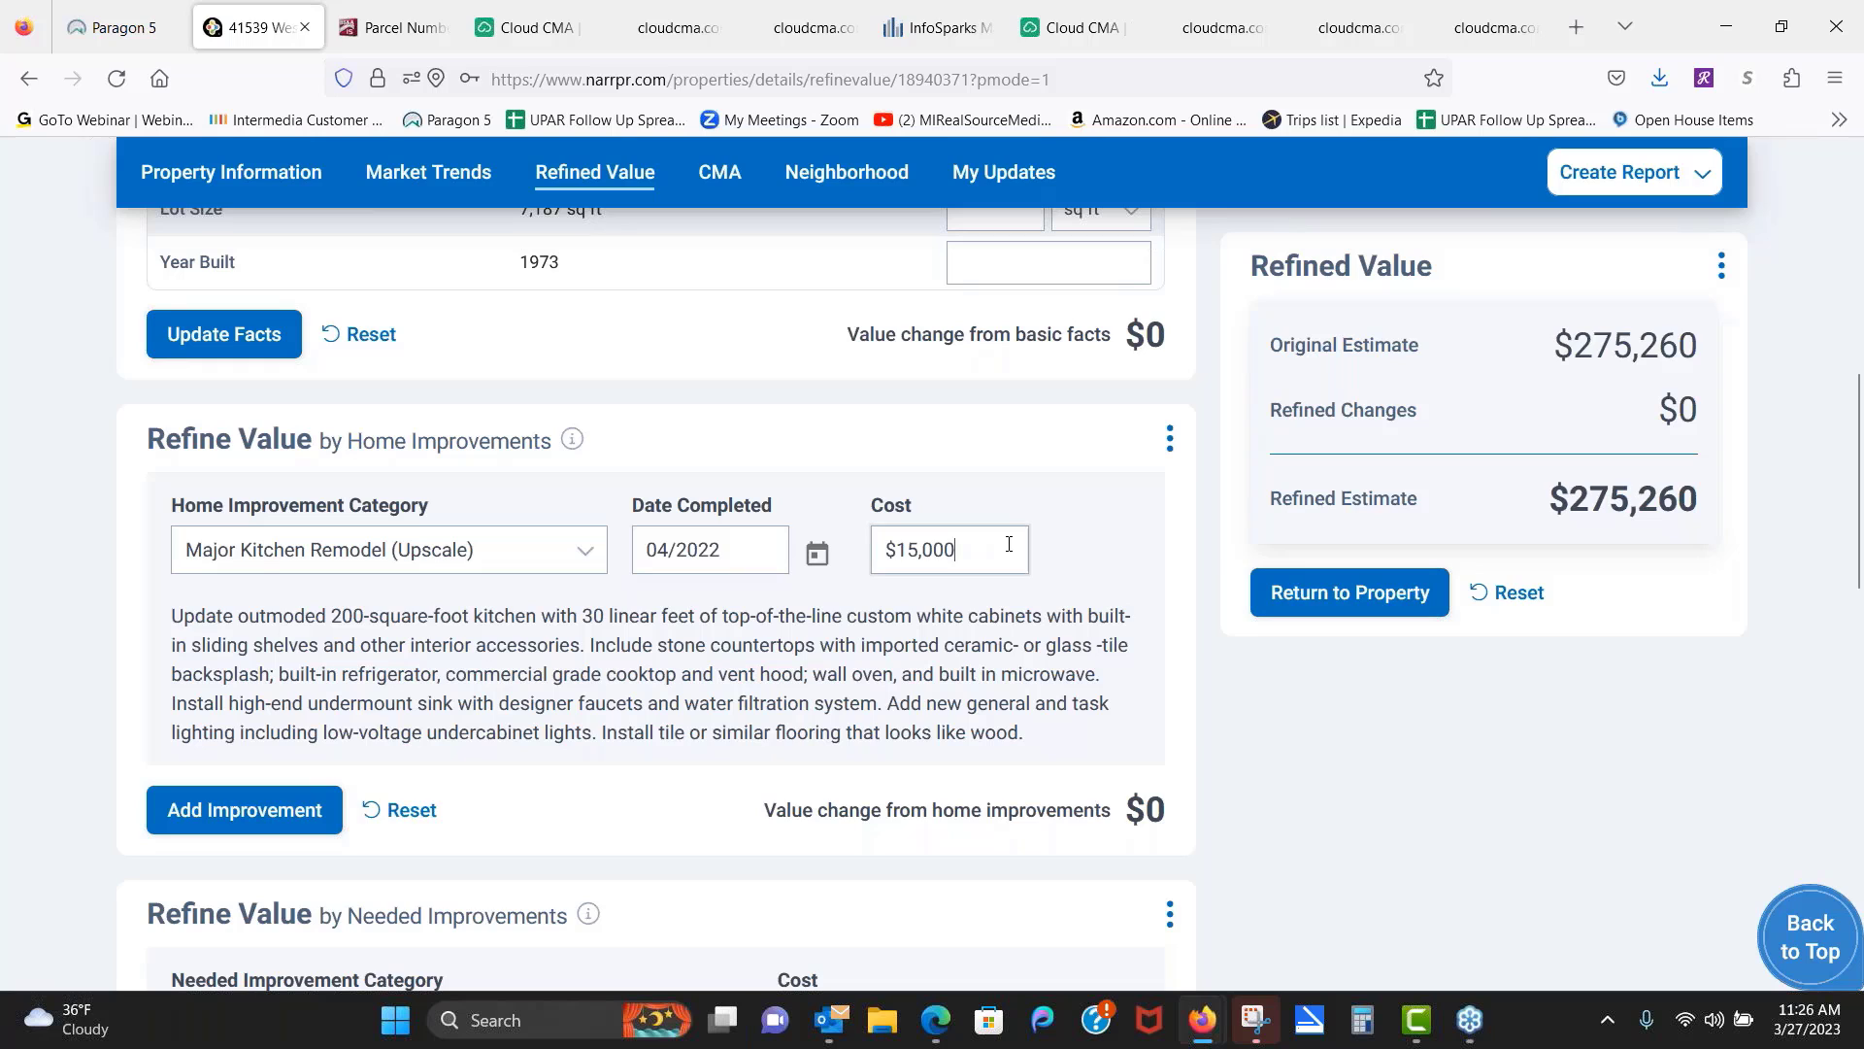
key(Return)
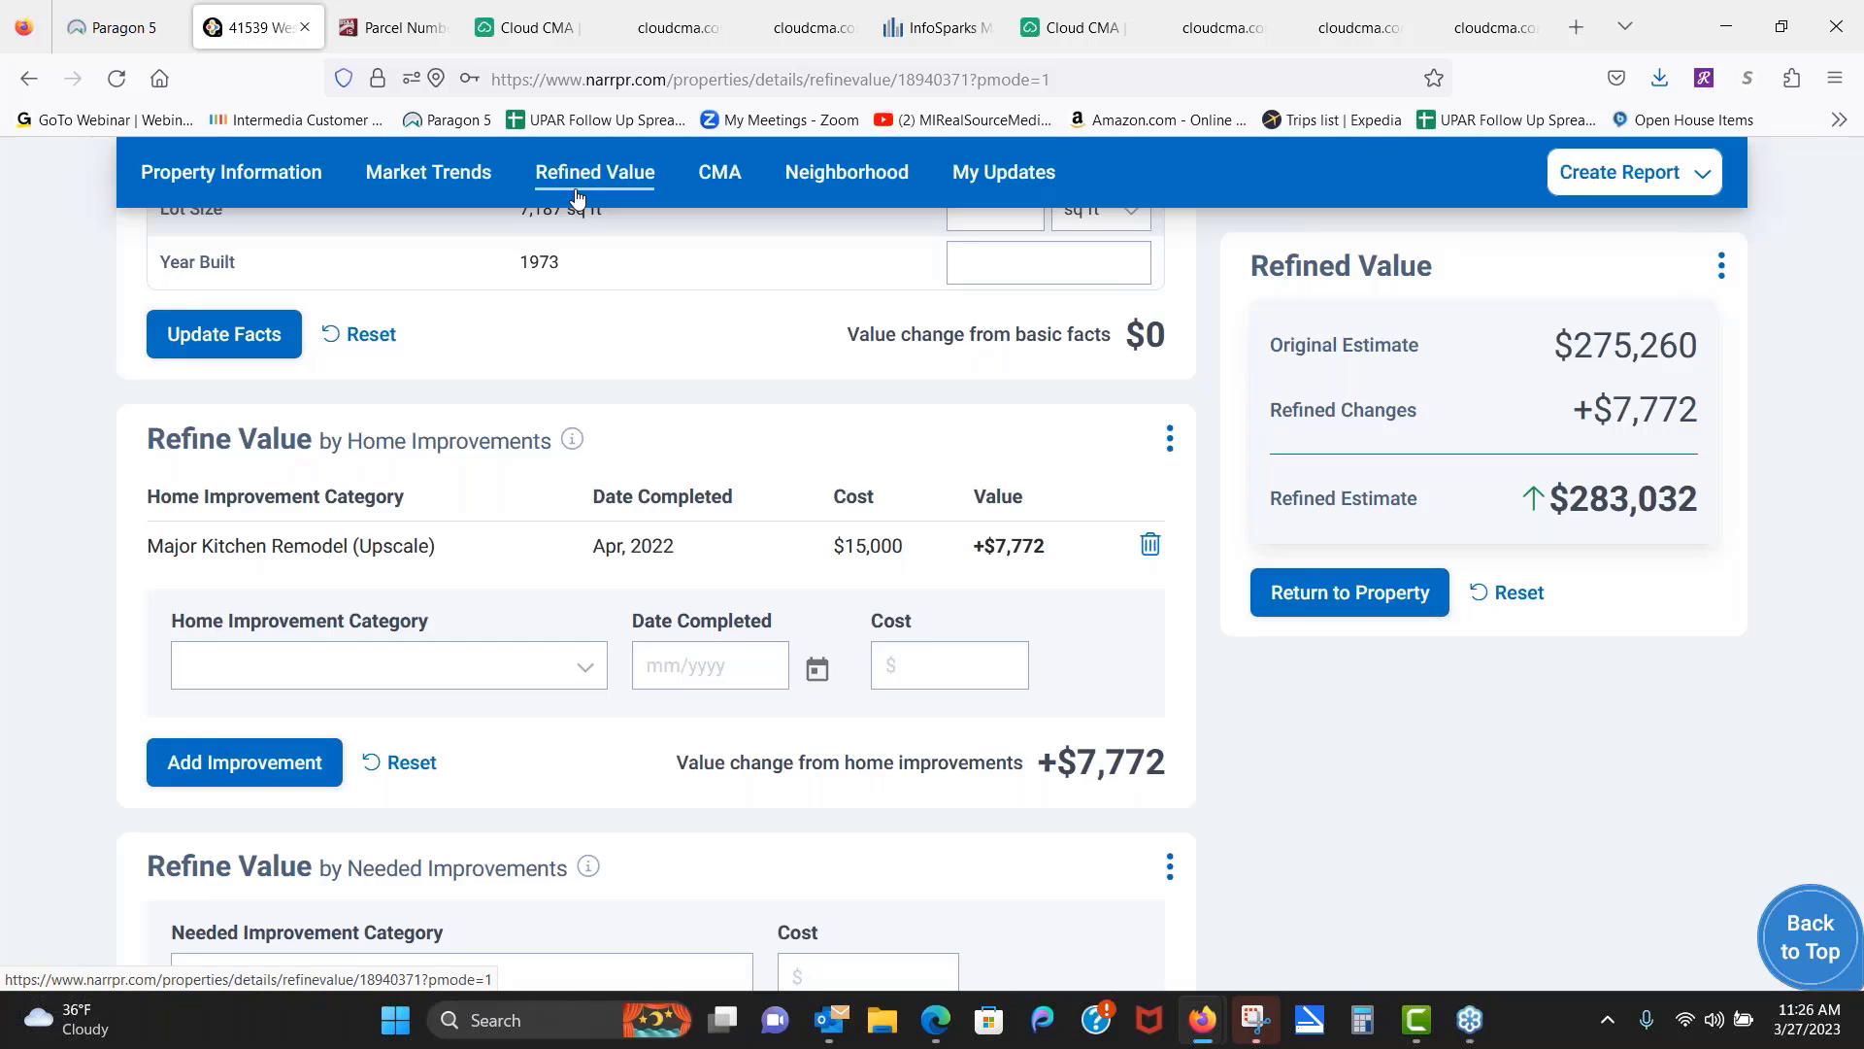
- Dismiss the improvement category list unchanged and close the RPR property page
right_click(595, 672)
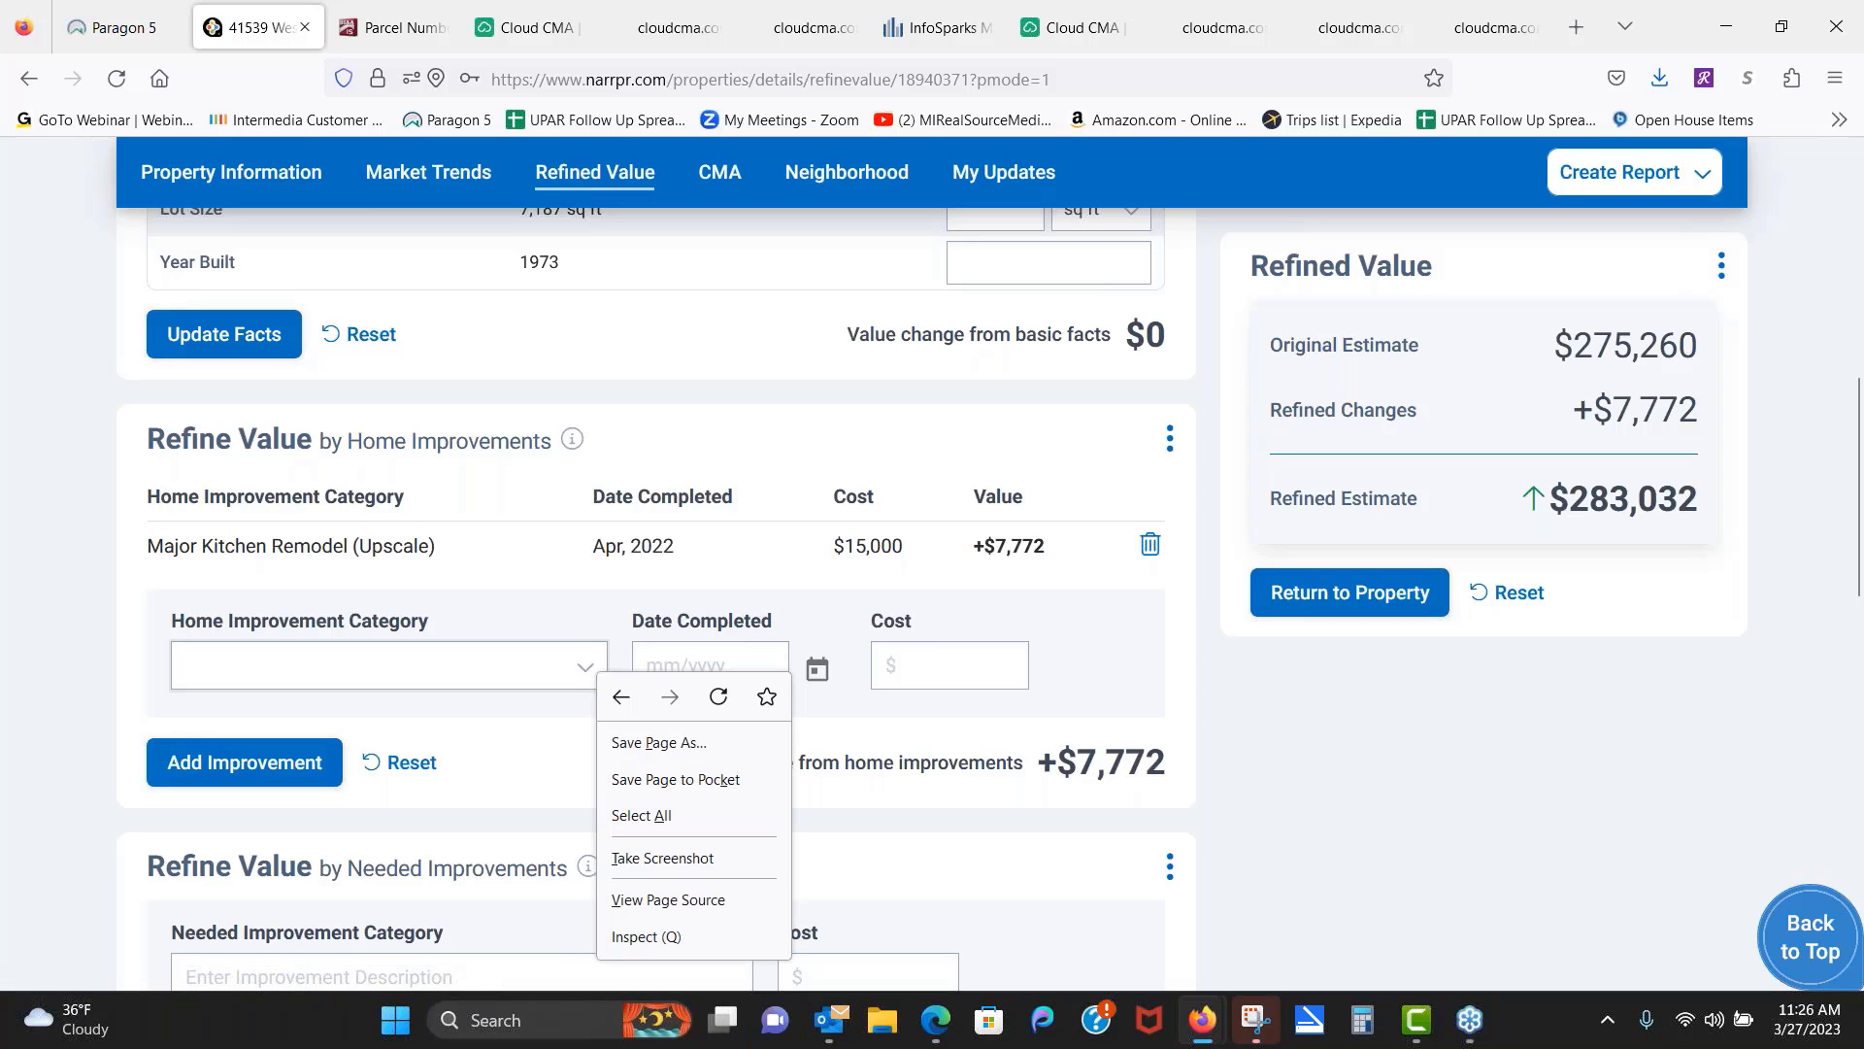
click(581, 668)
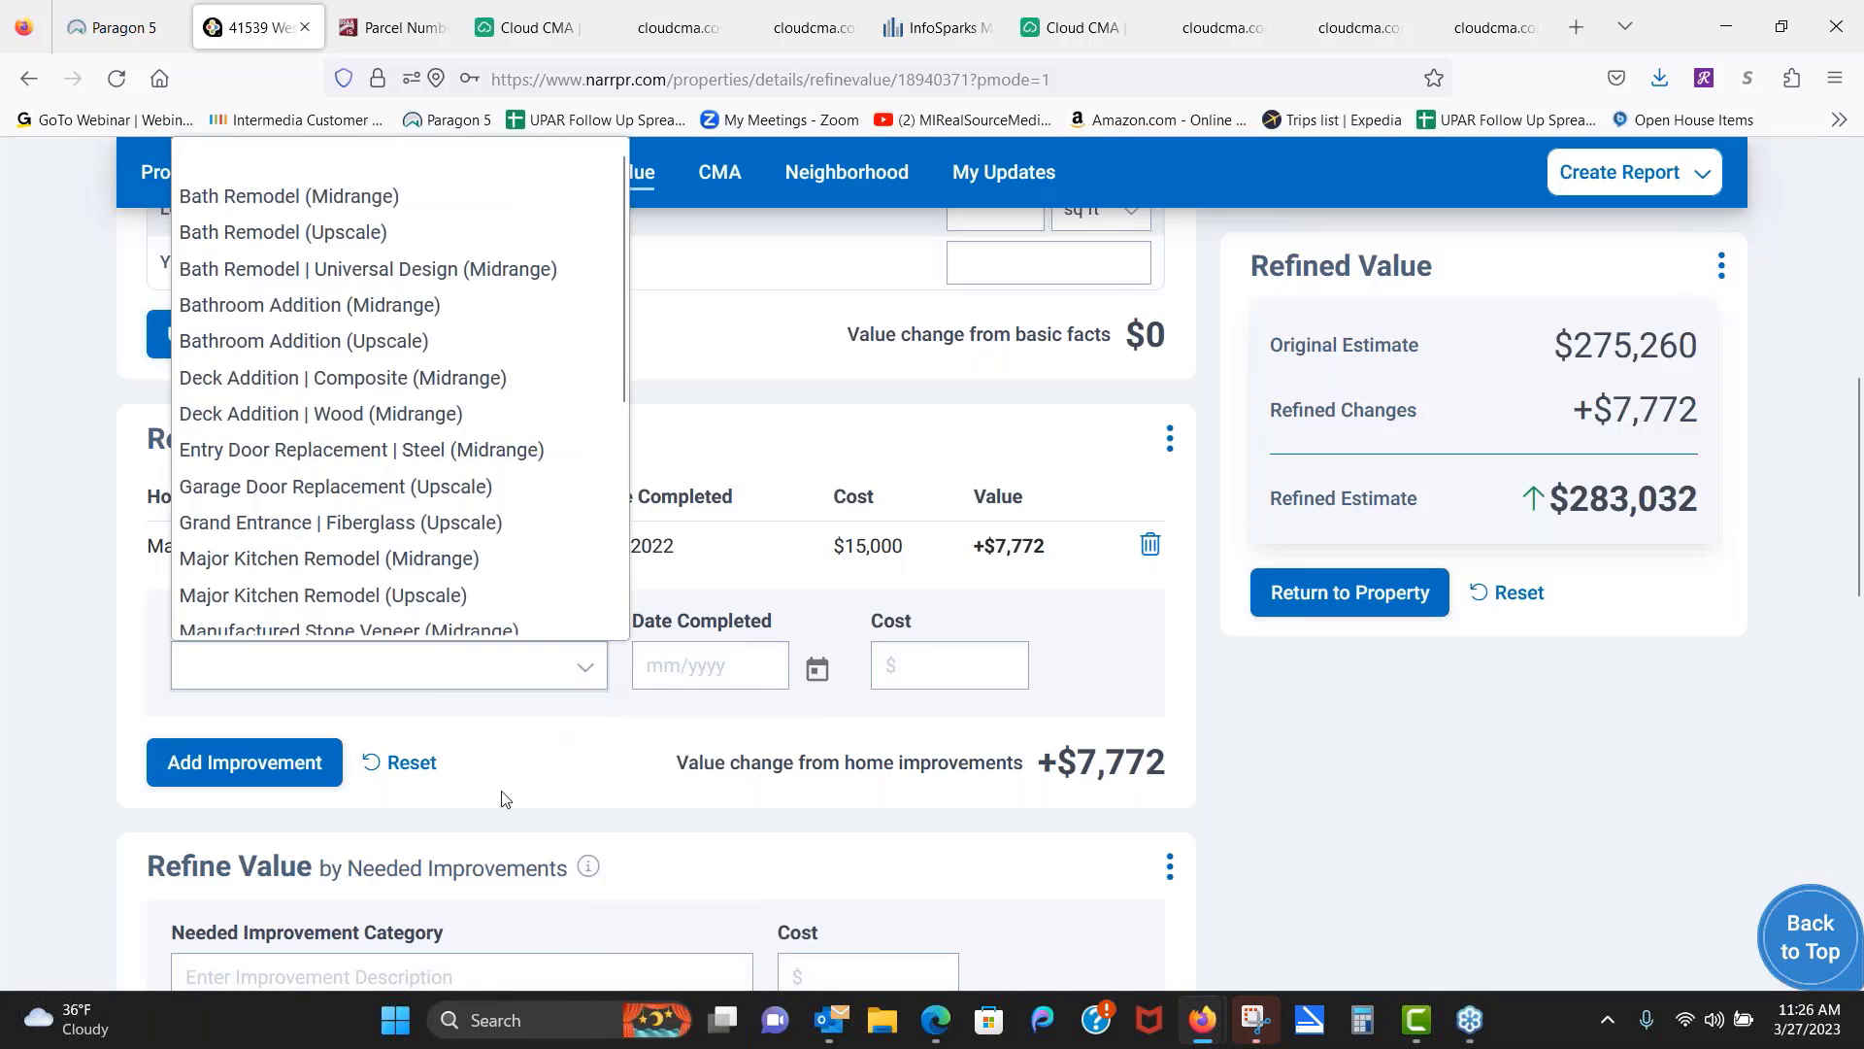
click(596, 765)
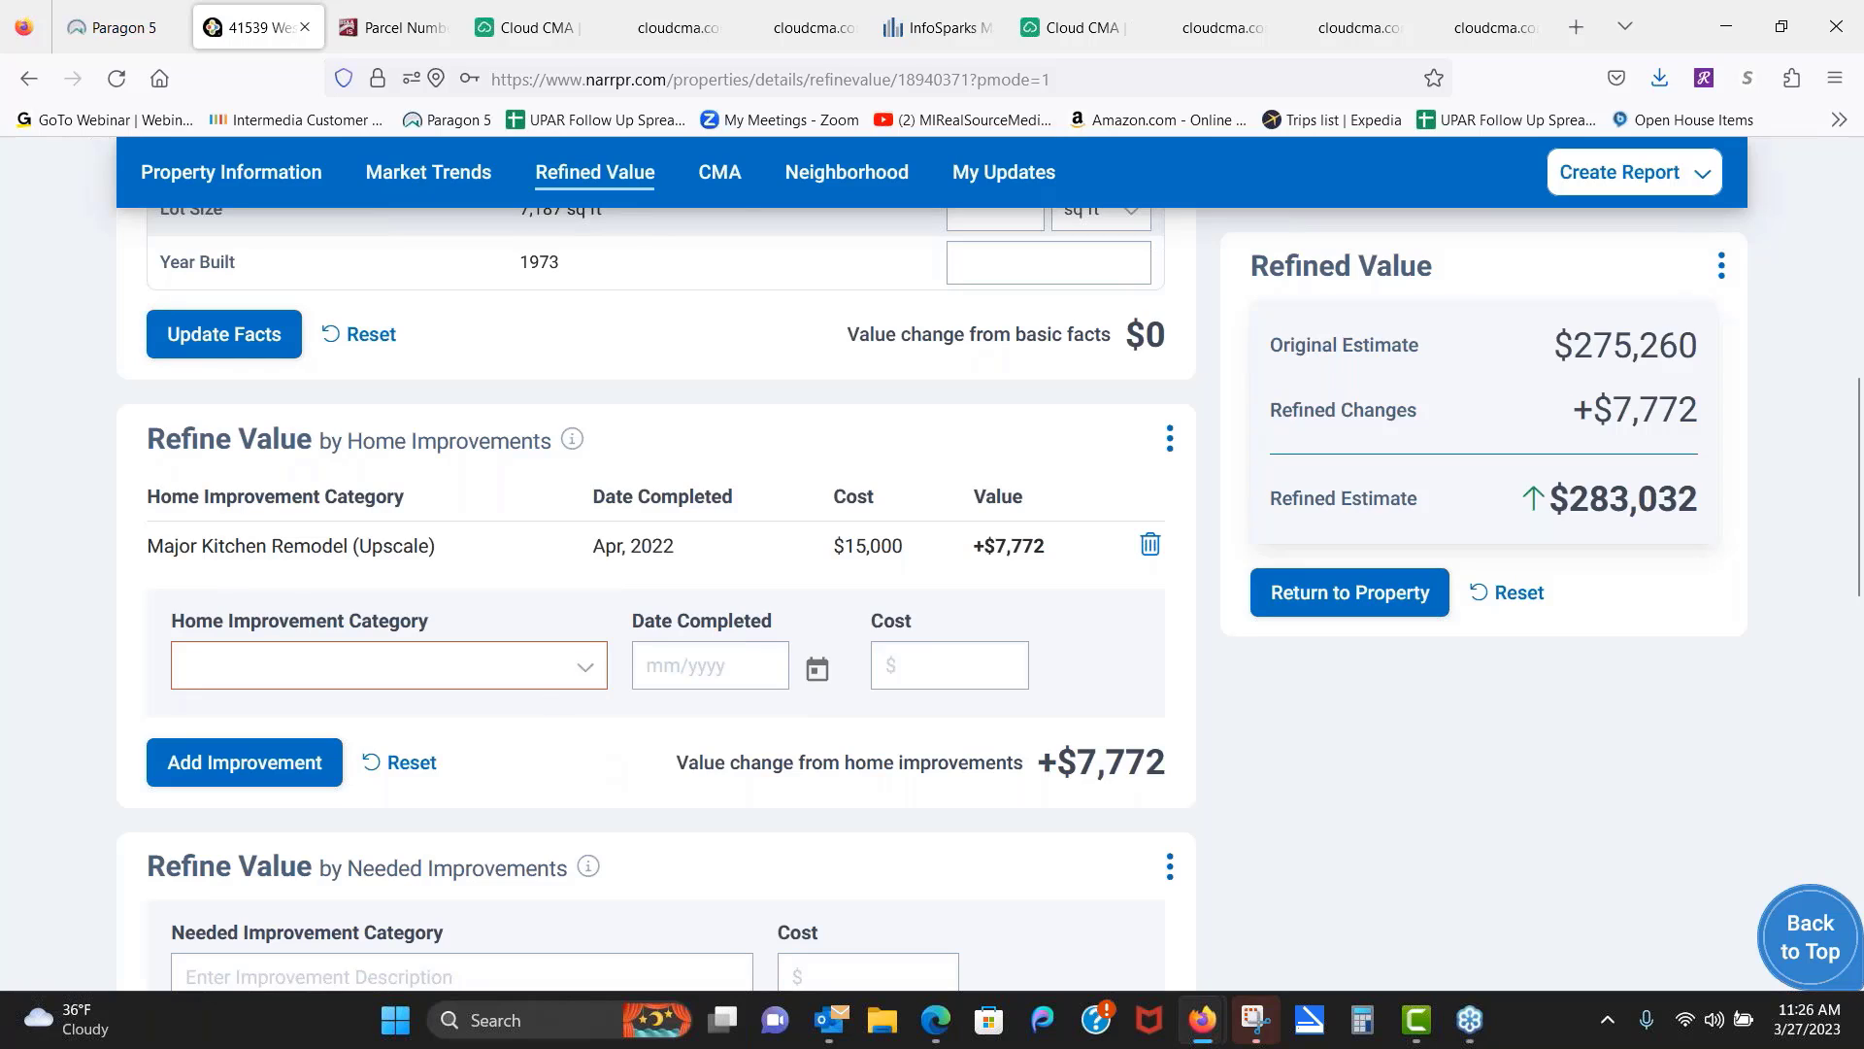
click(306, 28)
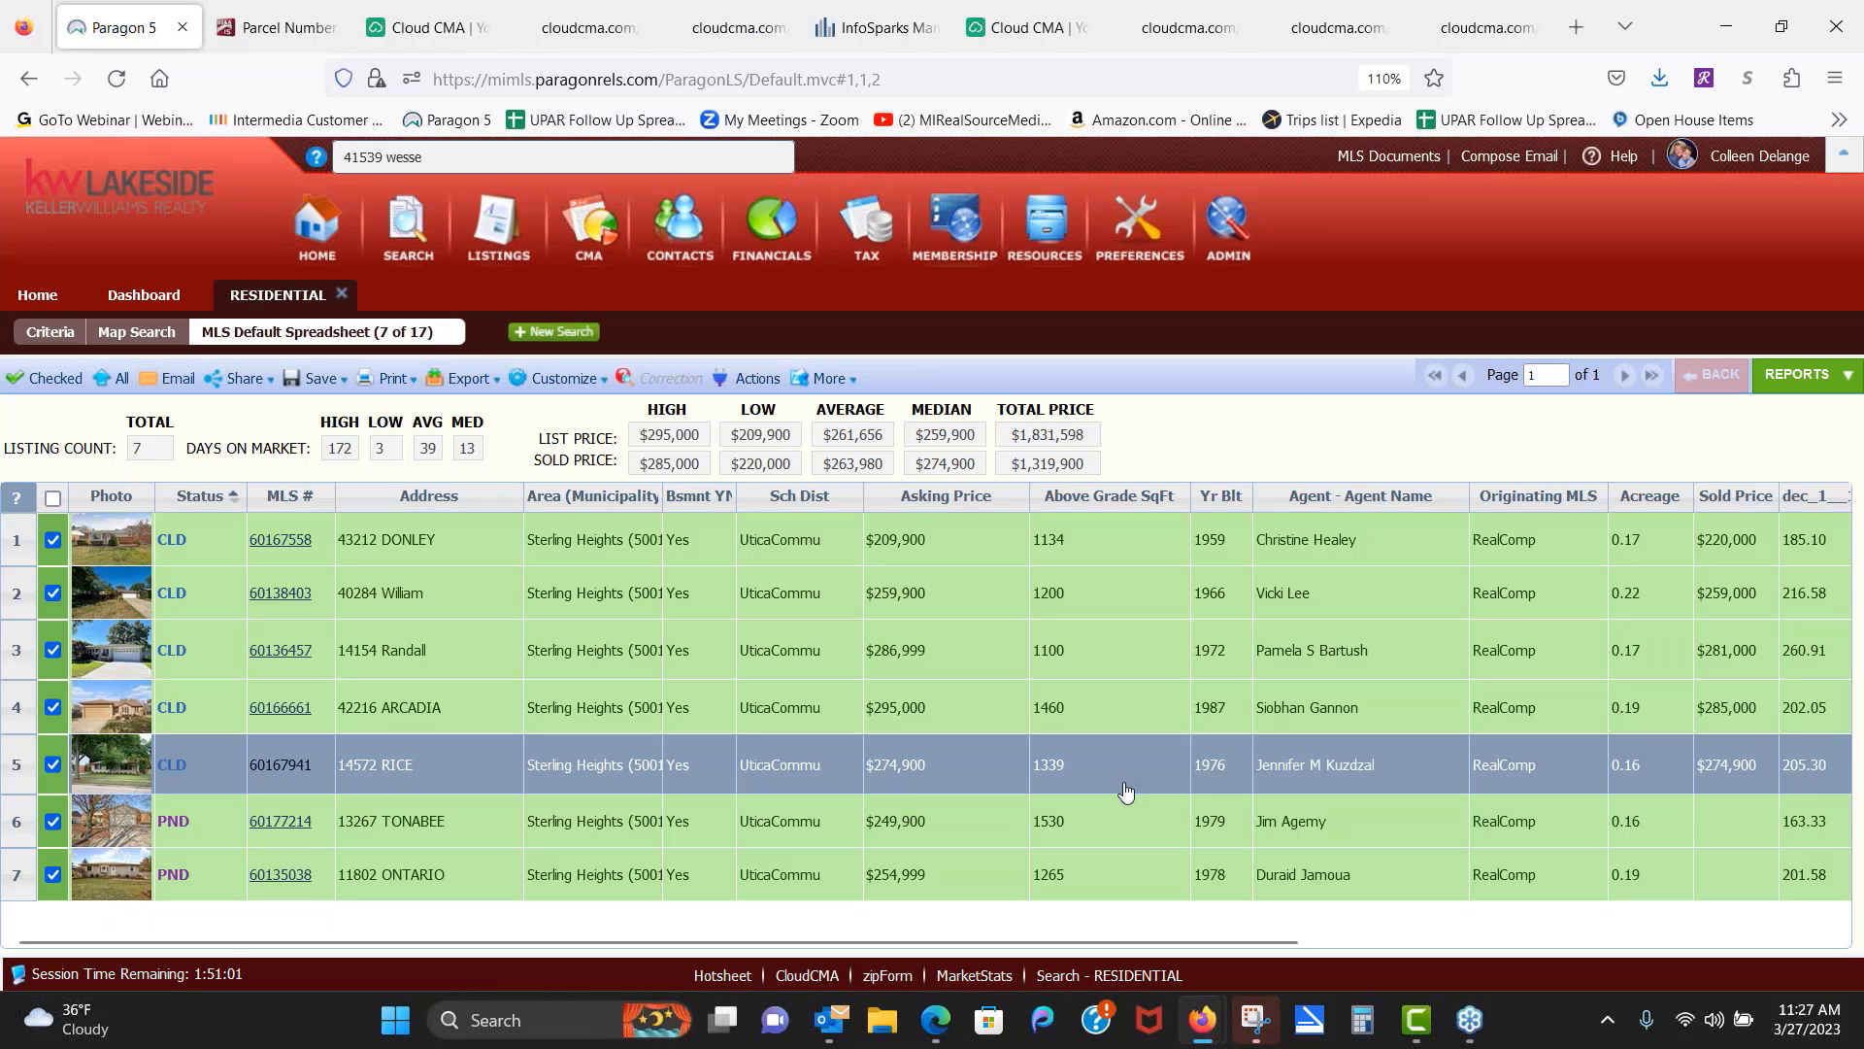
mouse_move(1204, 1019)
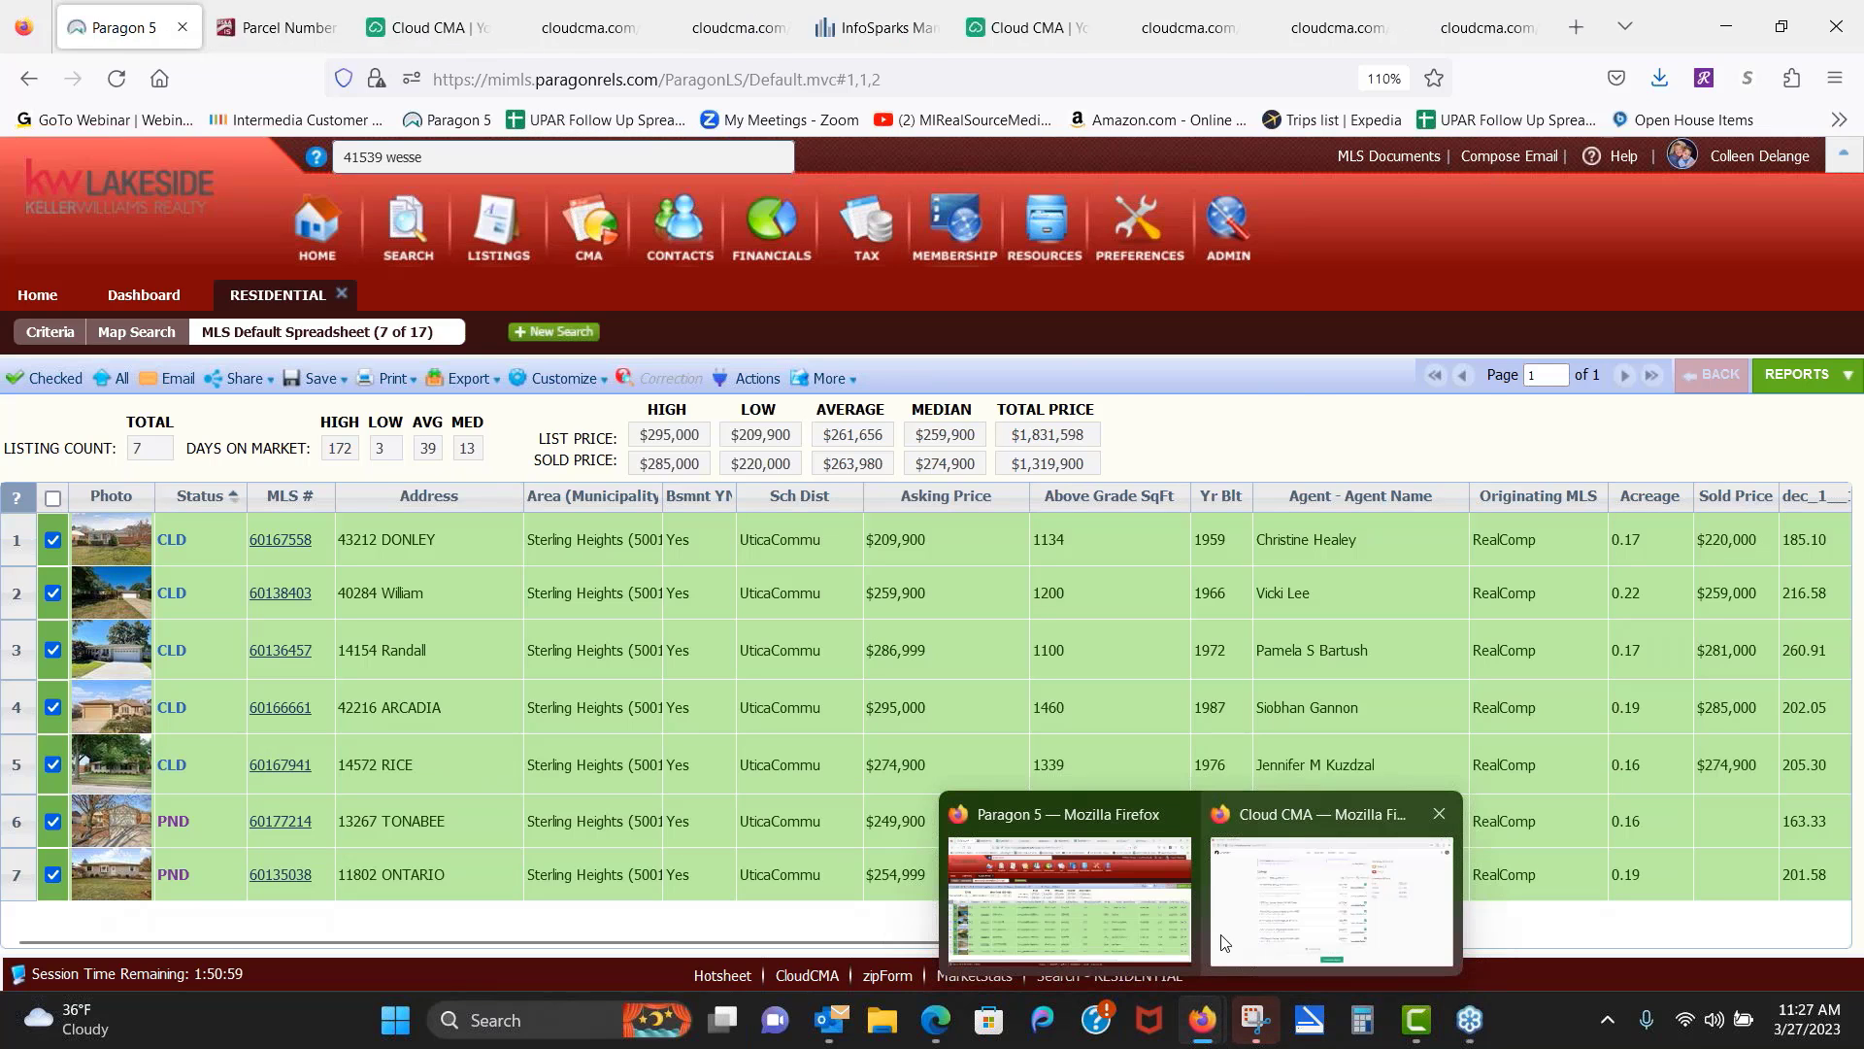
click(1275, 937)
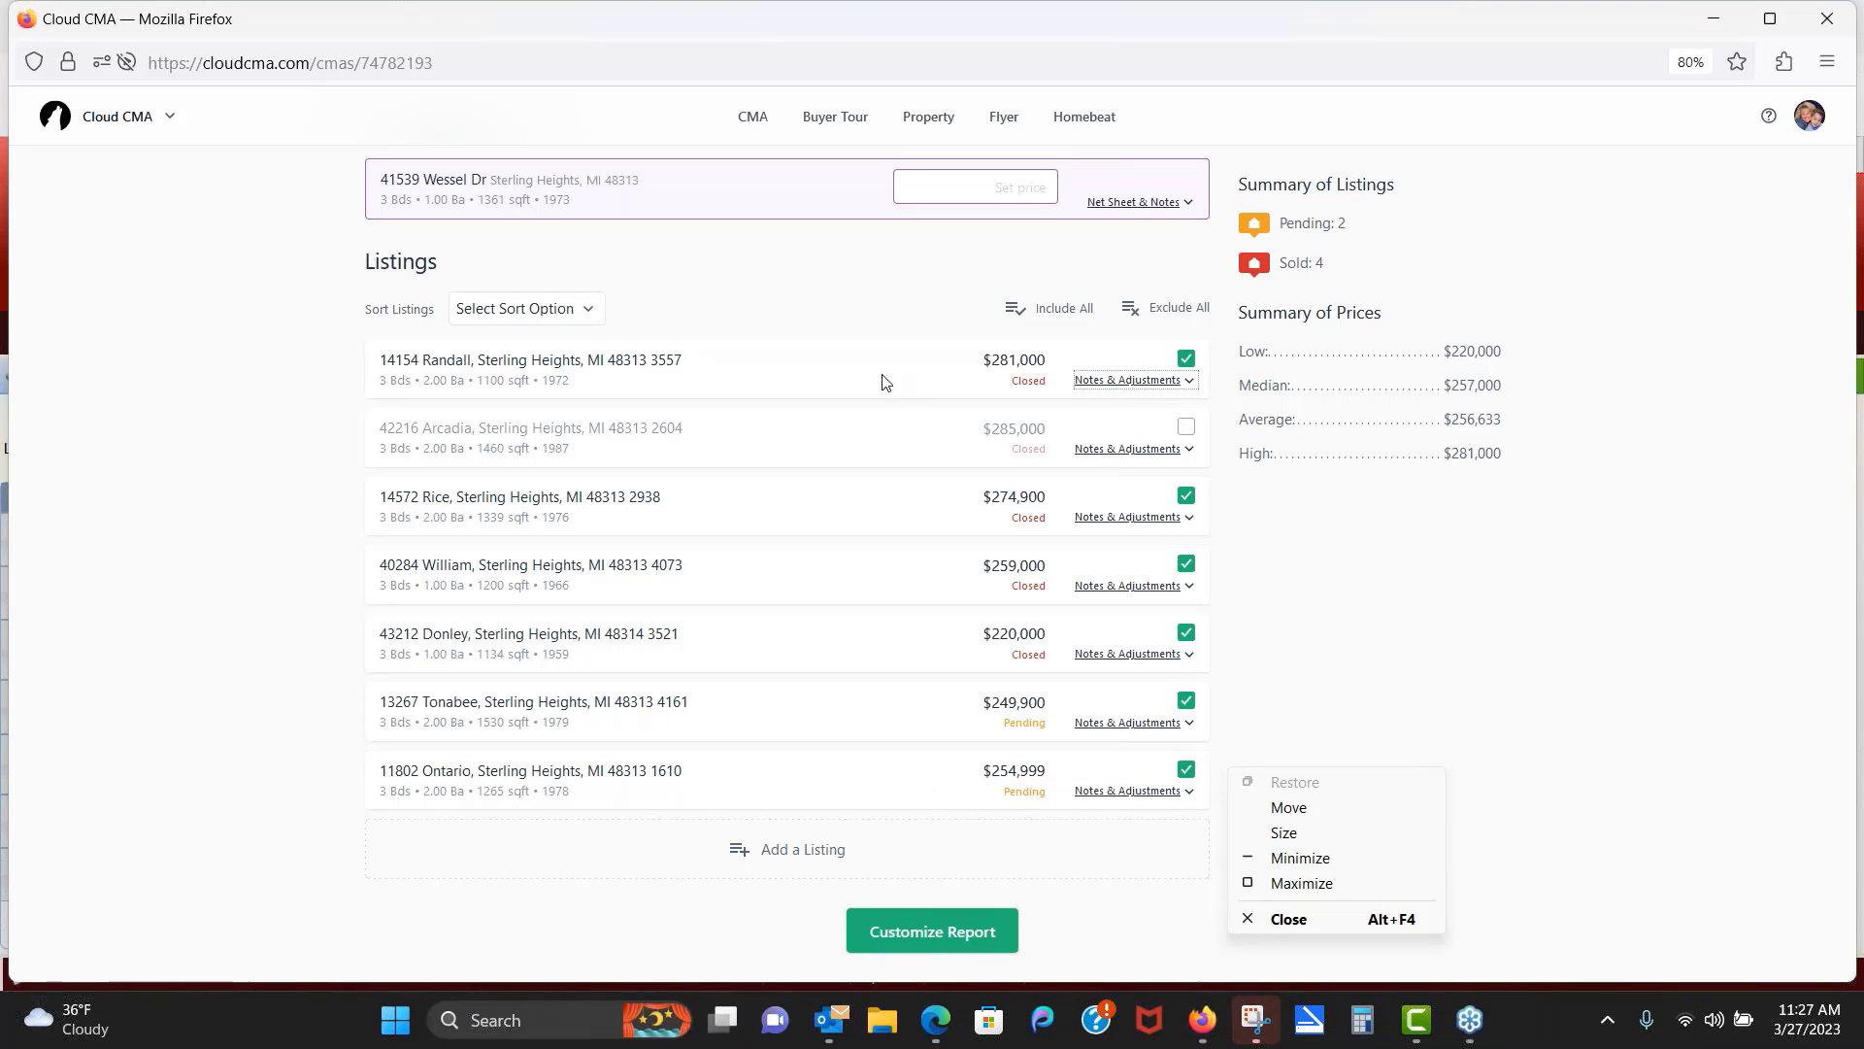
click(1123, 382)
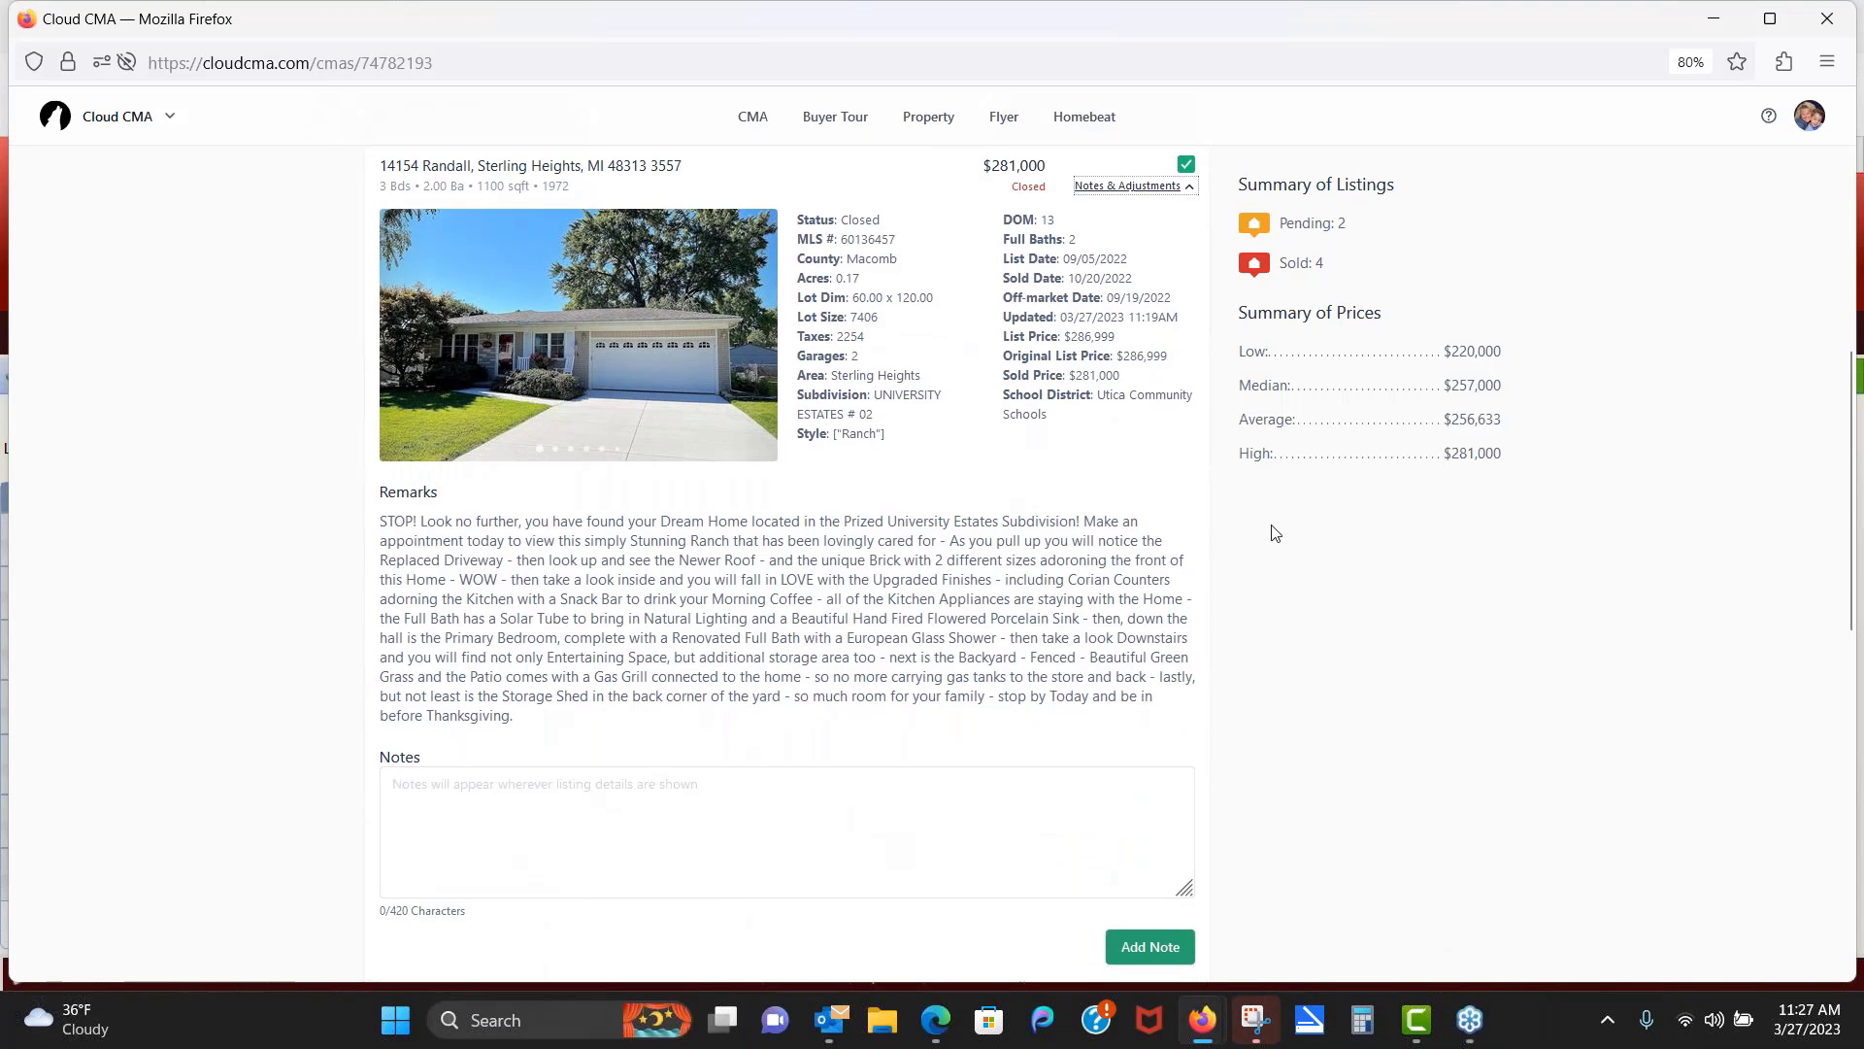
scroll(914, 370, down, 8)
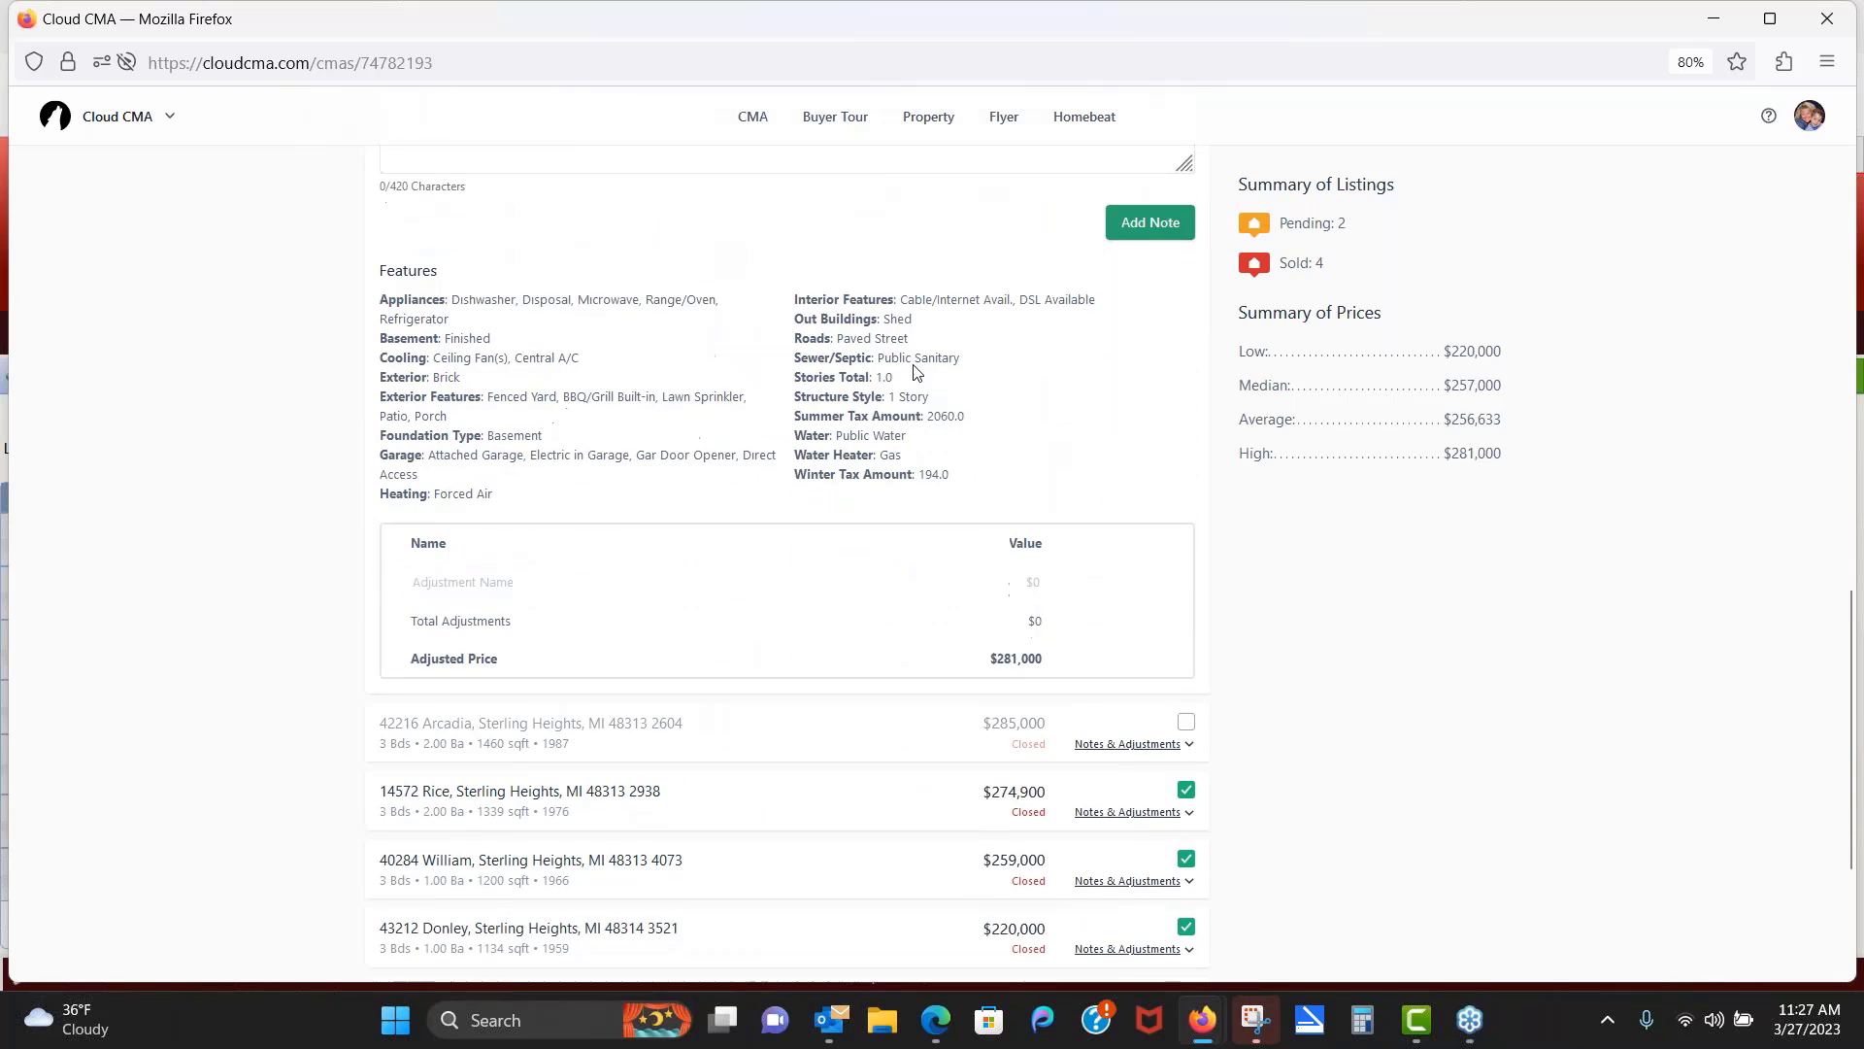
right_click(1023, 582)
click(853, 578)
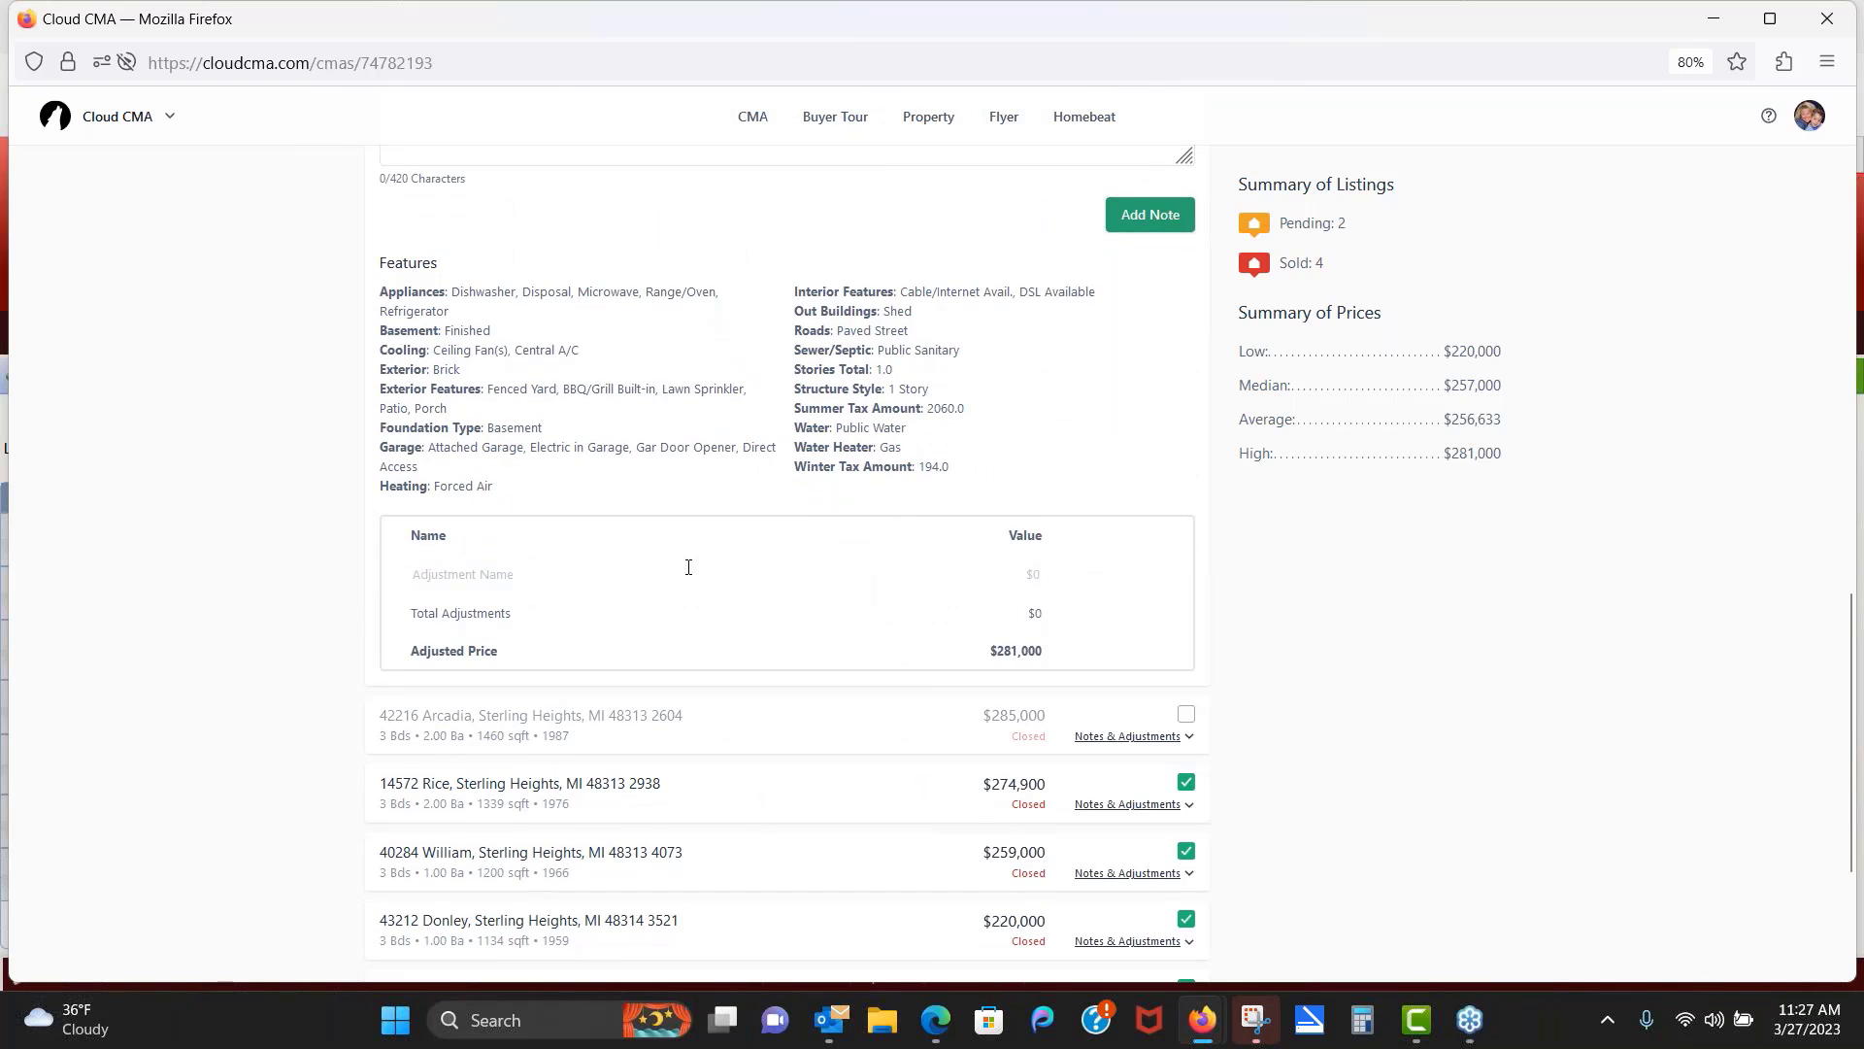
text(Kitchen)
scroll(510, 614, down, 3)
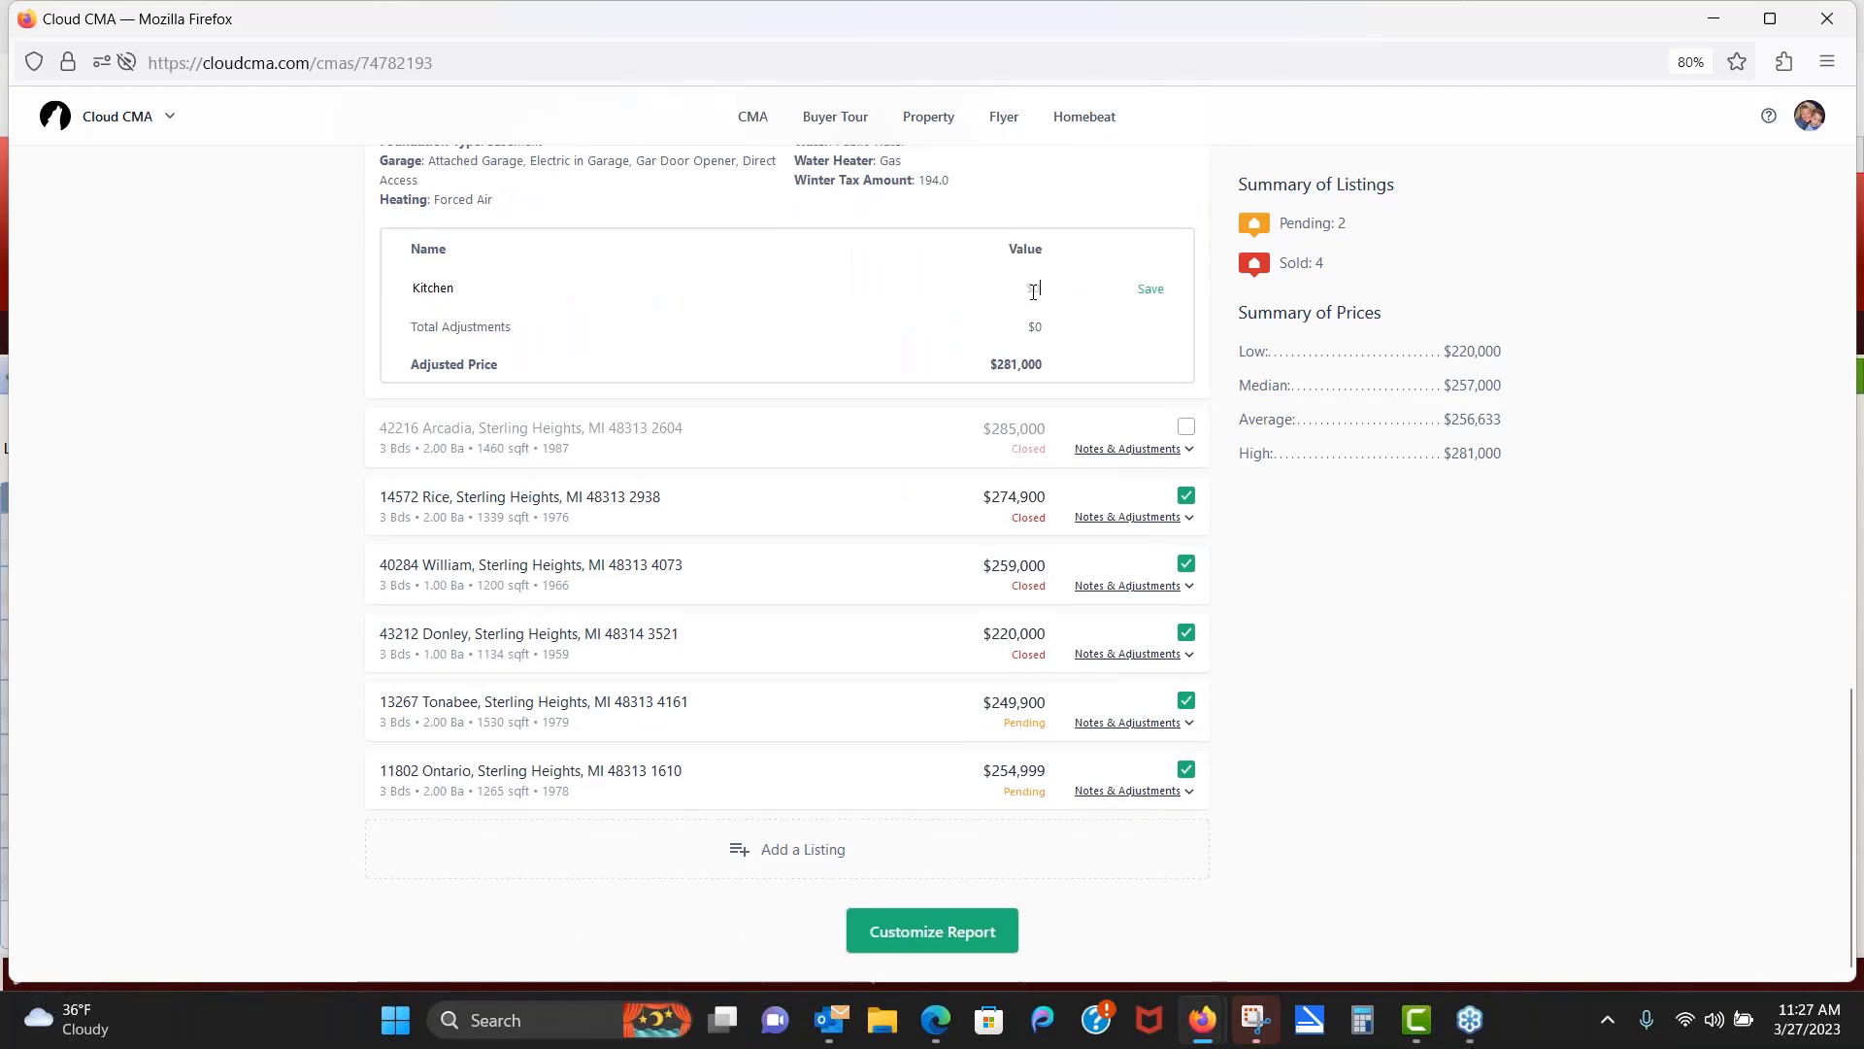
text(-5)
drag(854, 521, 844, 587)
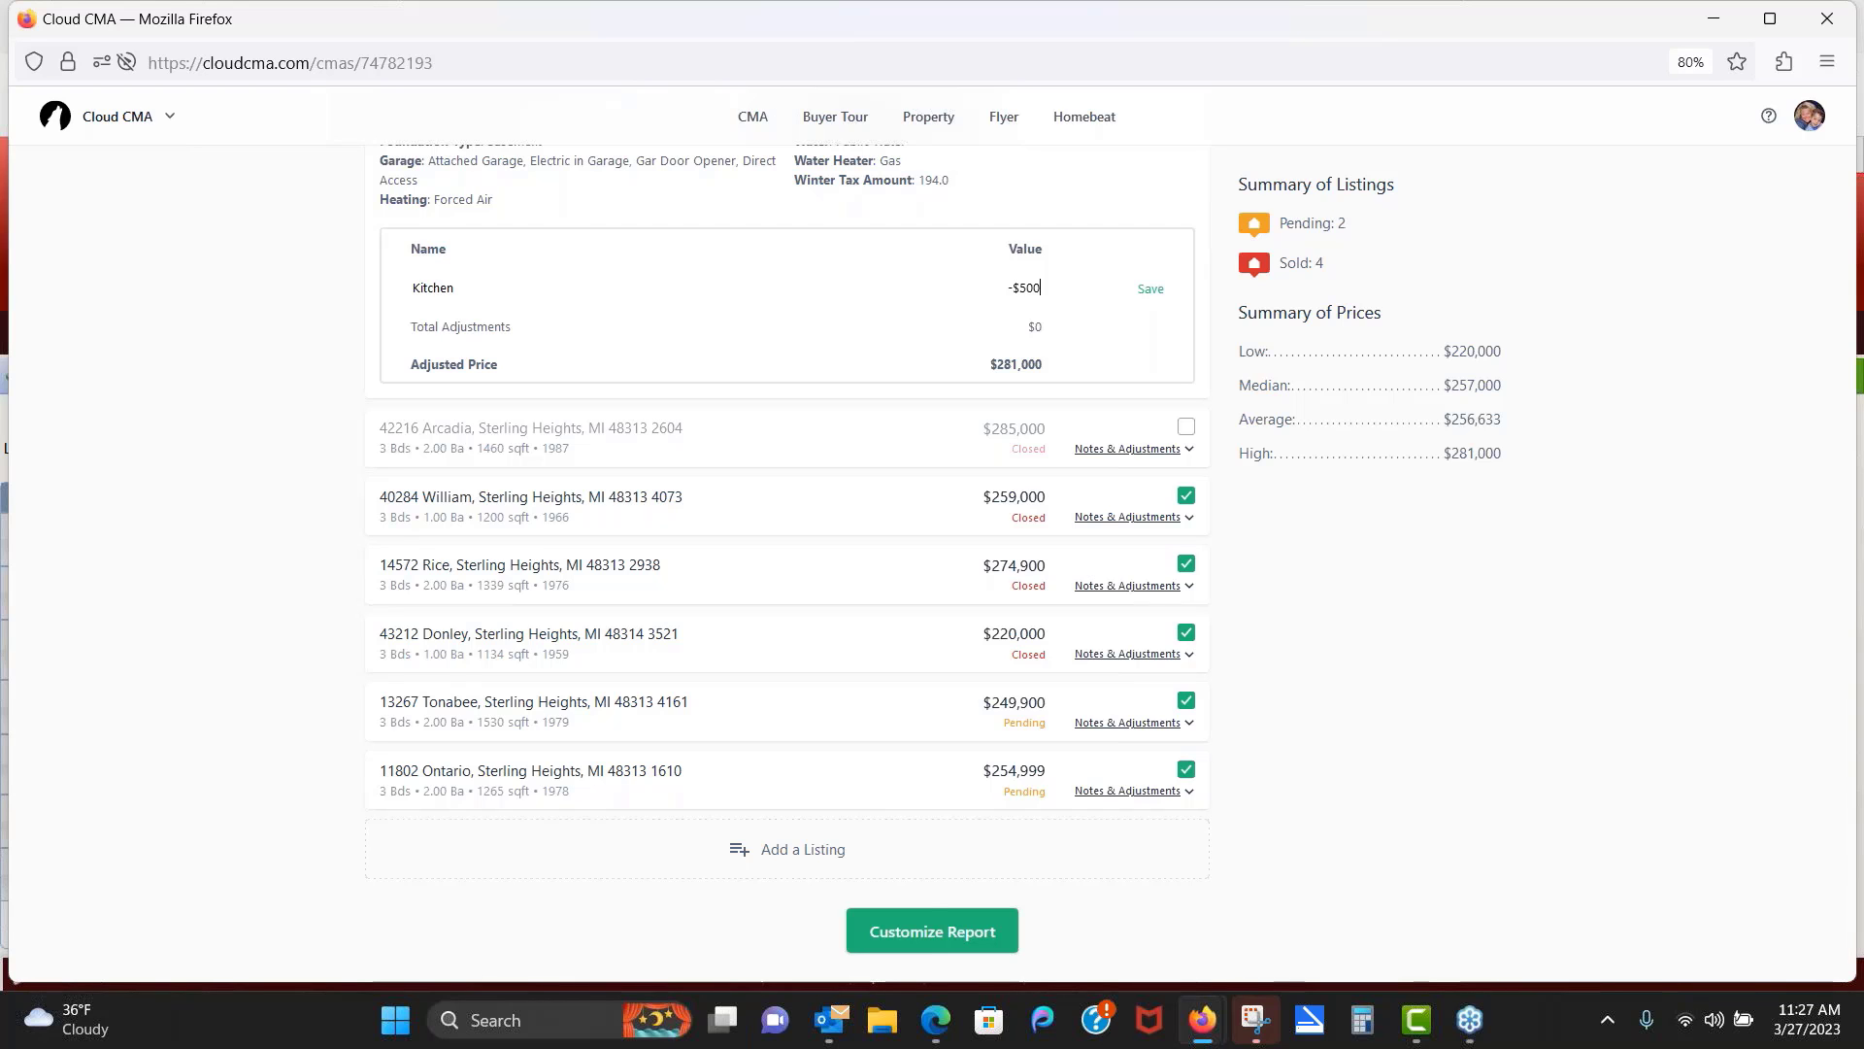
scroll(835, 678, up, 8)
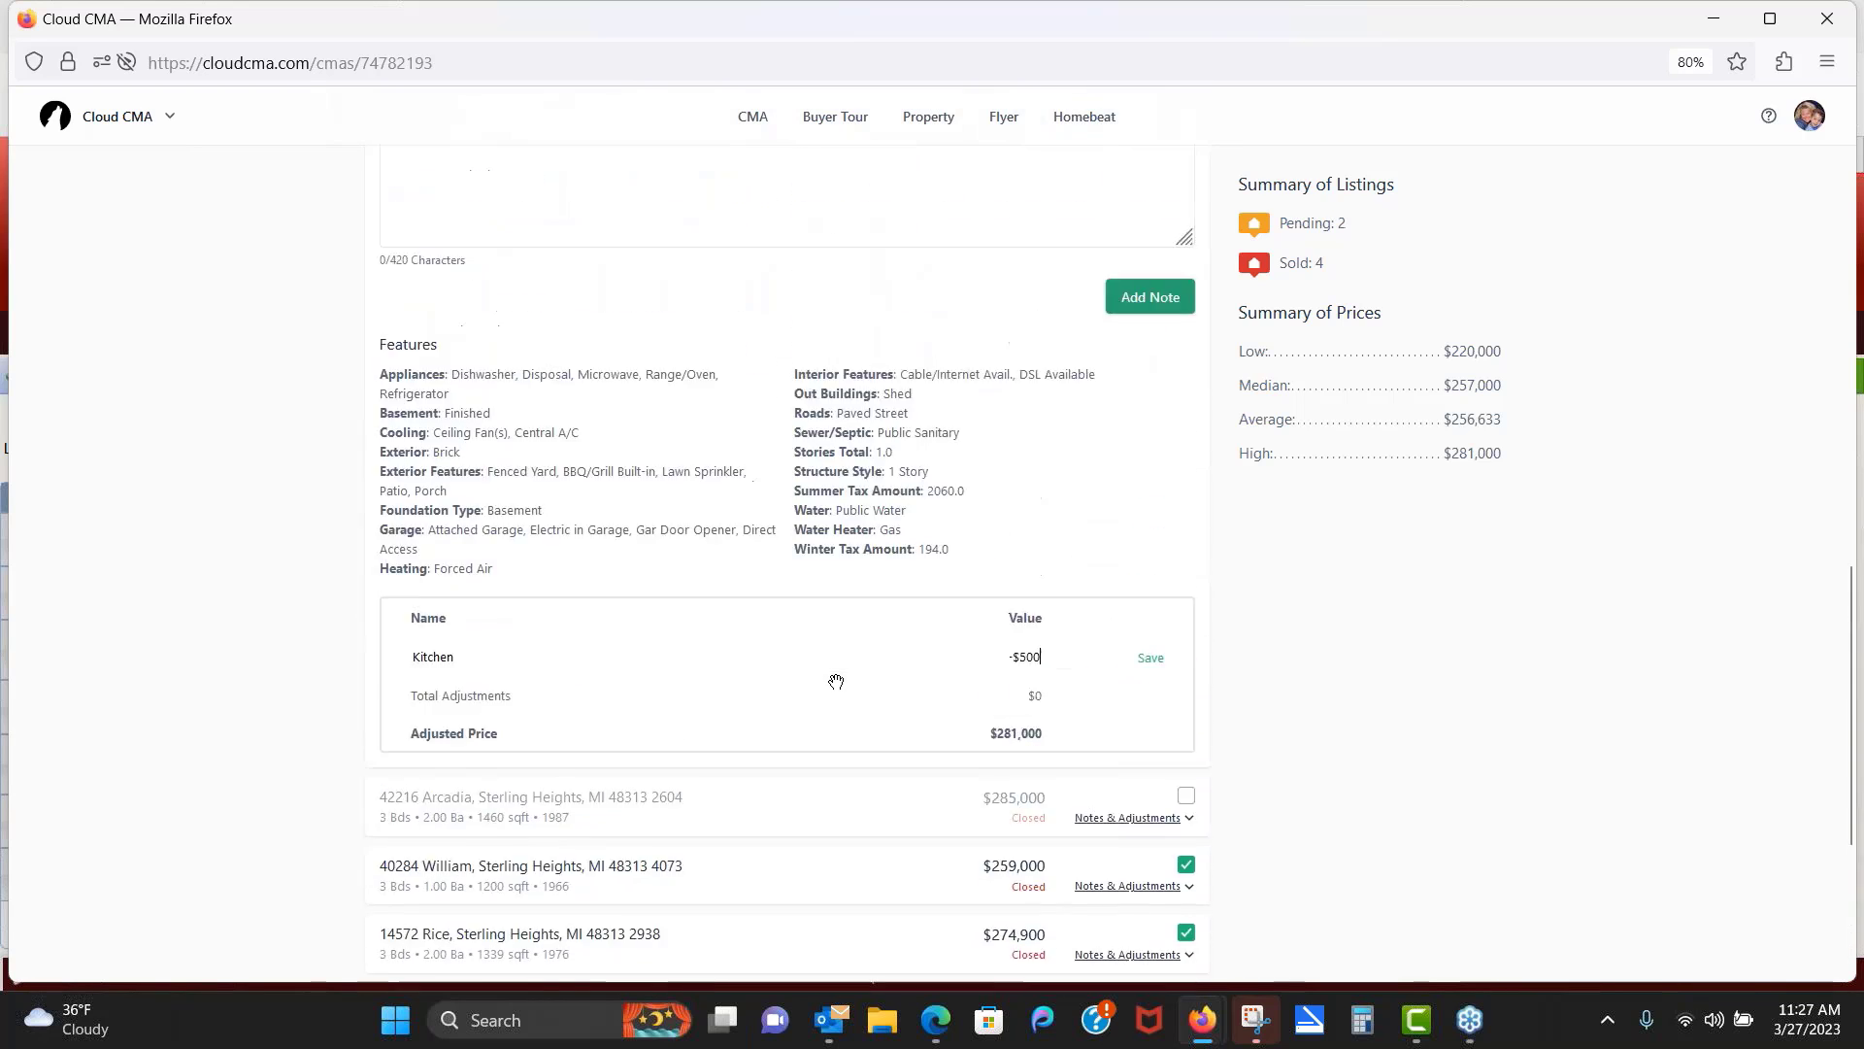
scroll(1063, 414, up, 8)
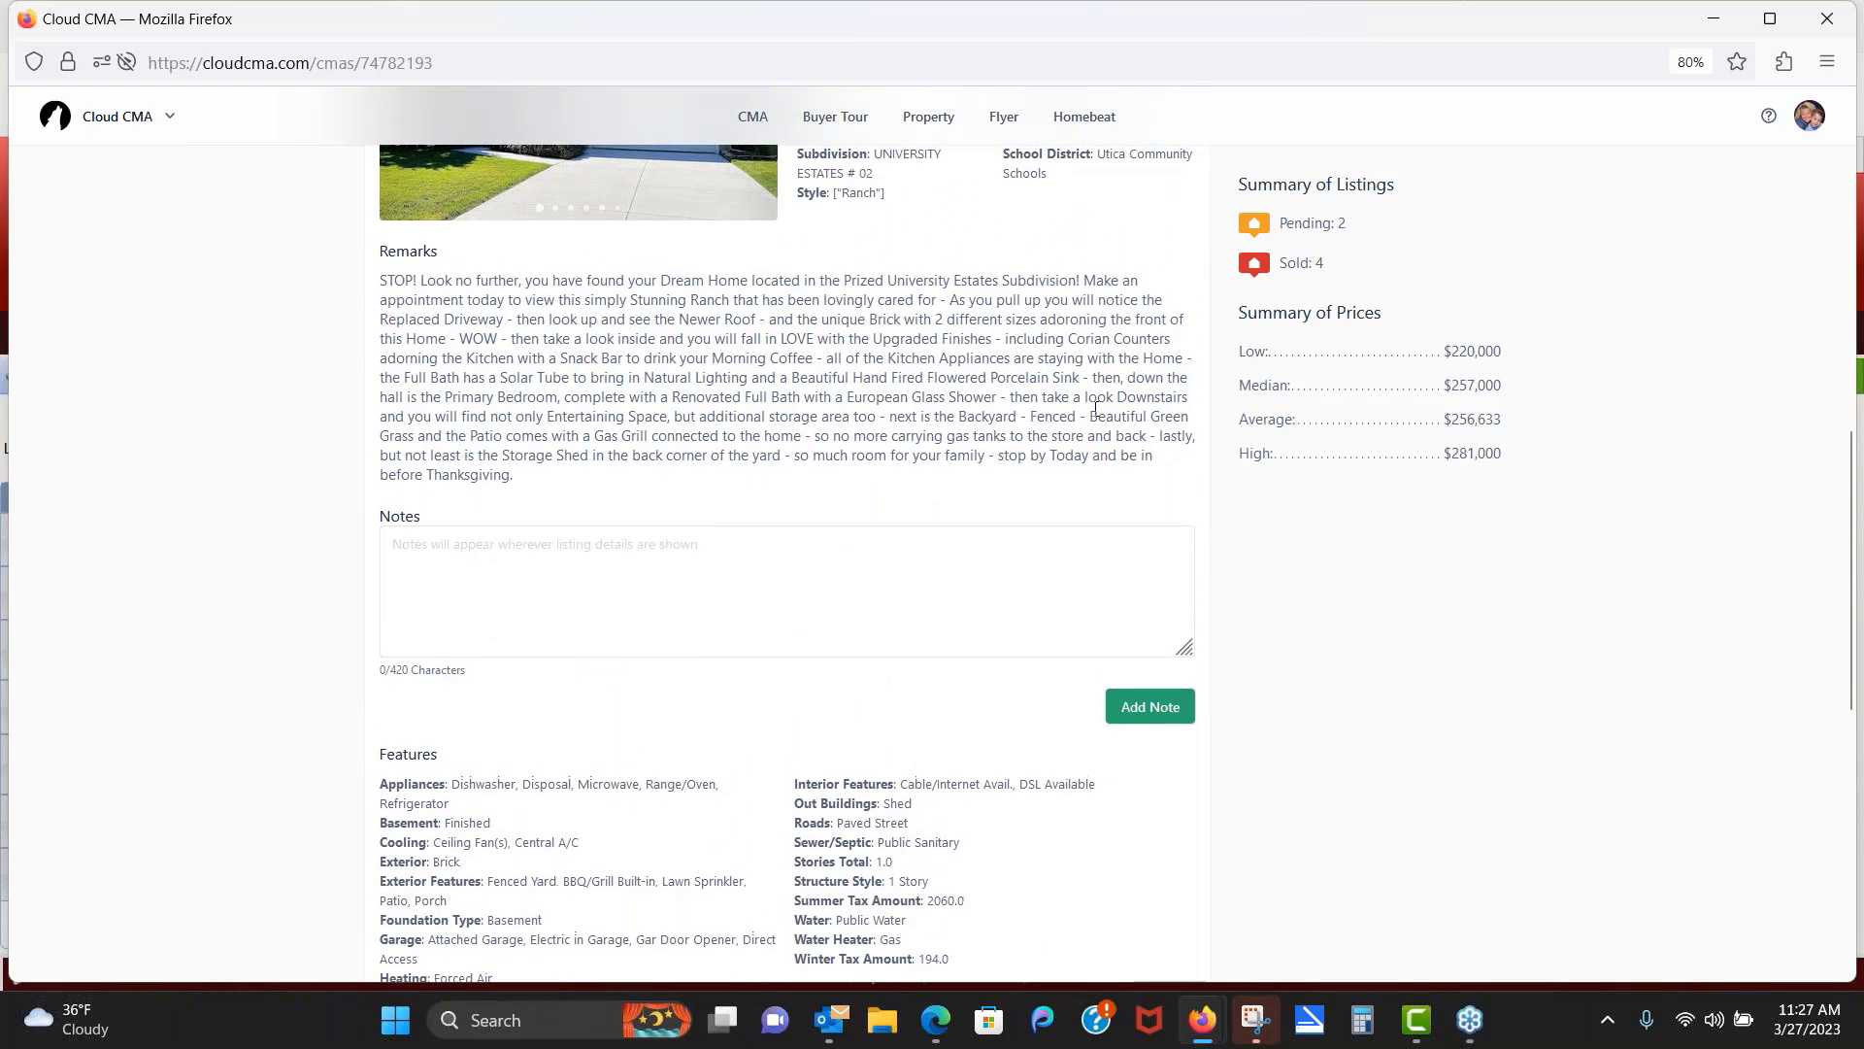
scroll(683, 806, up, 1)
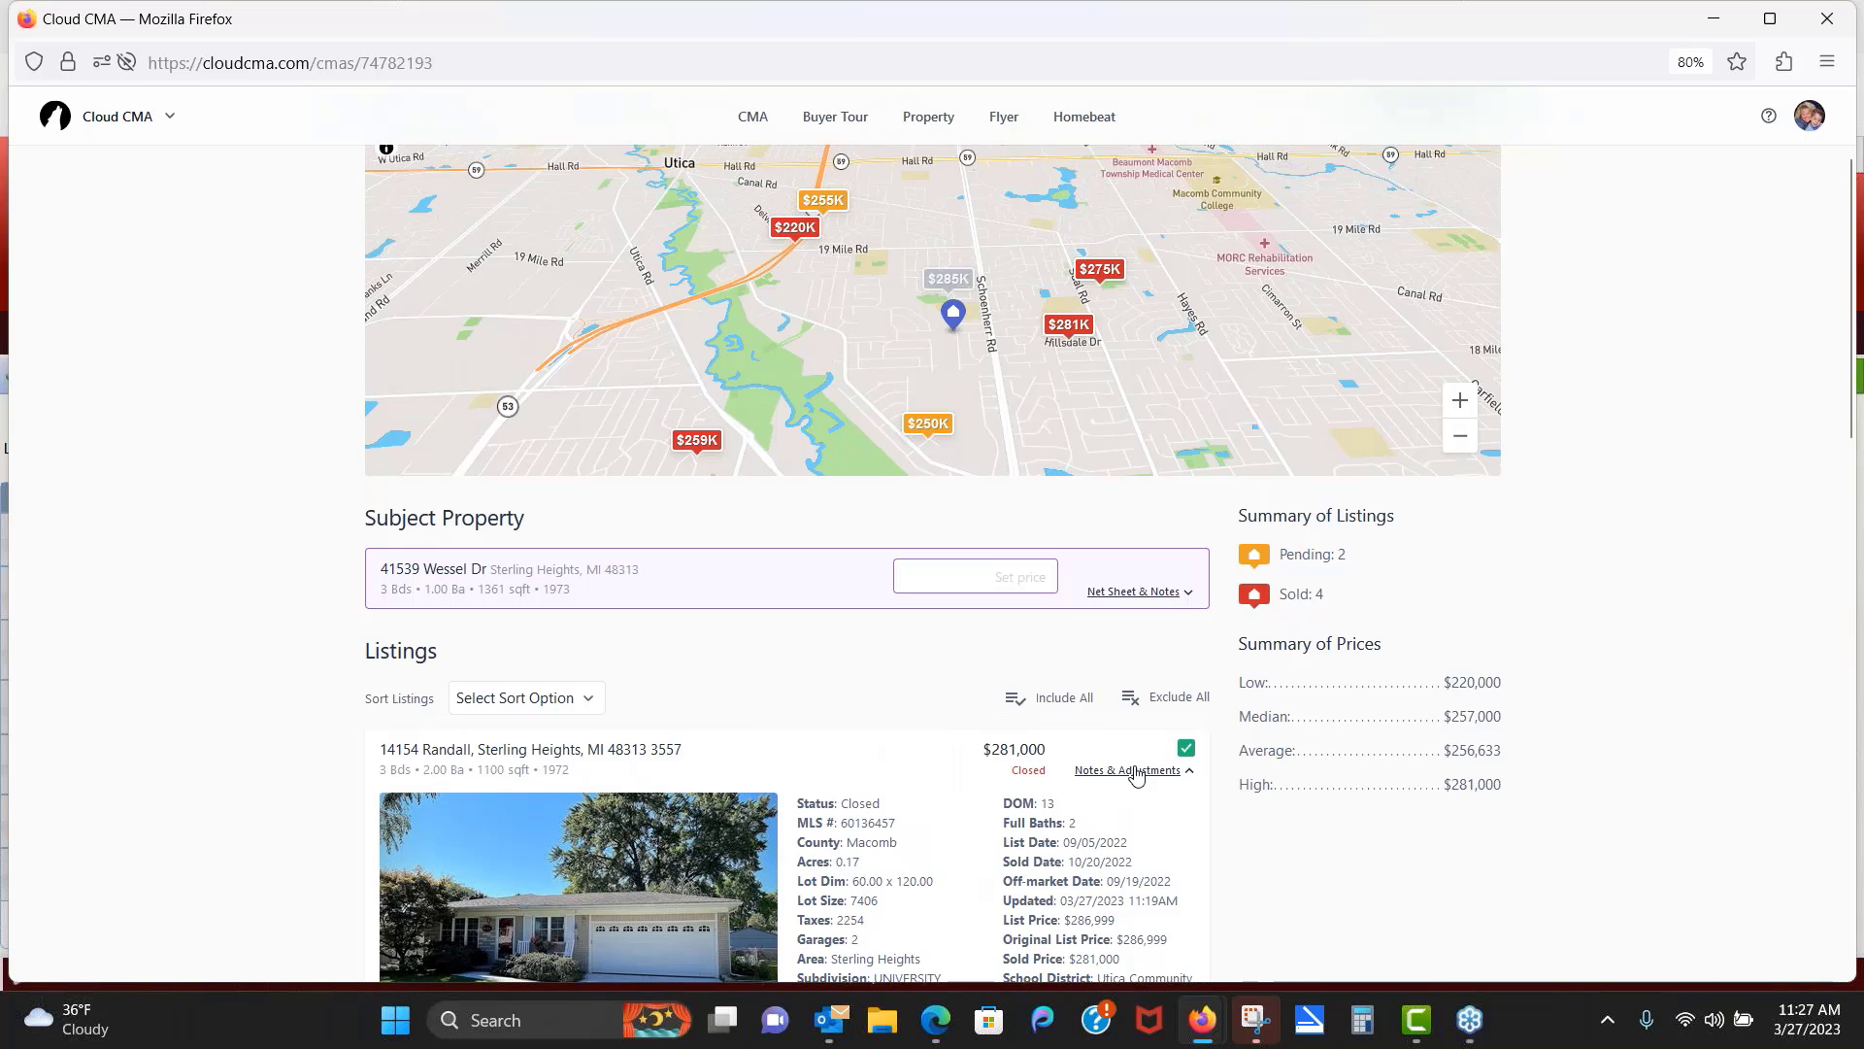
right_click(986, 588)
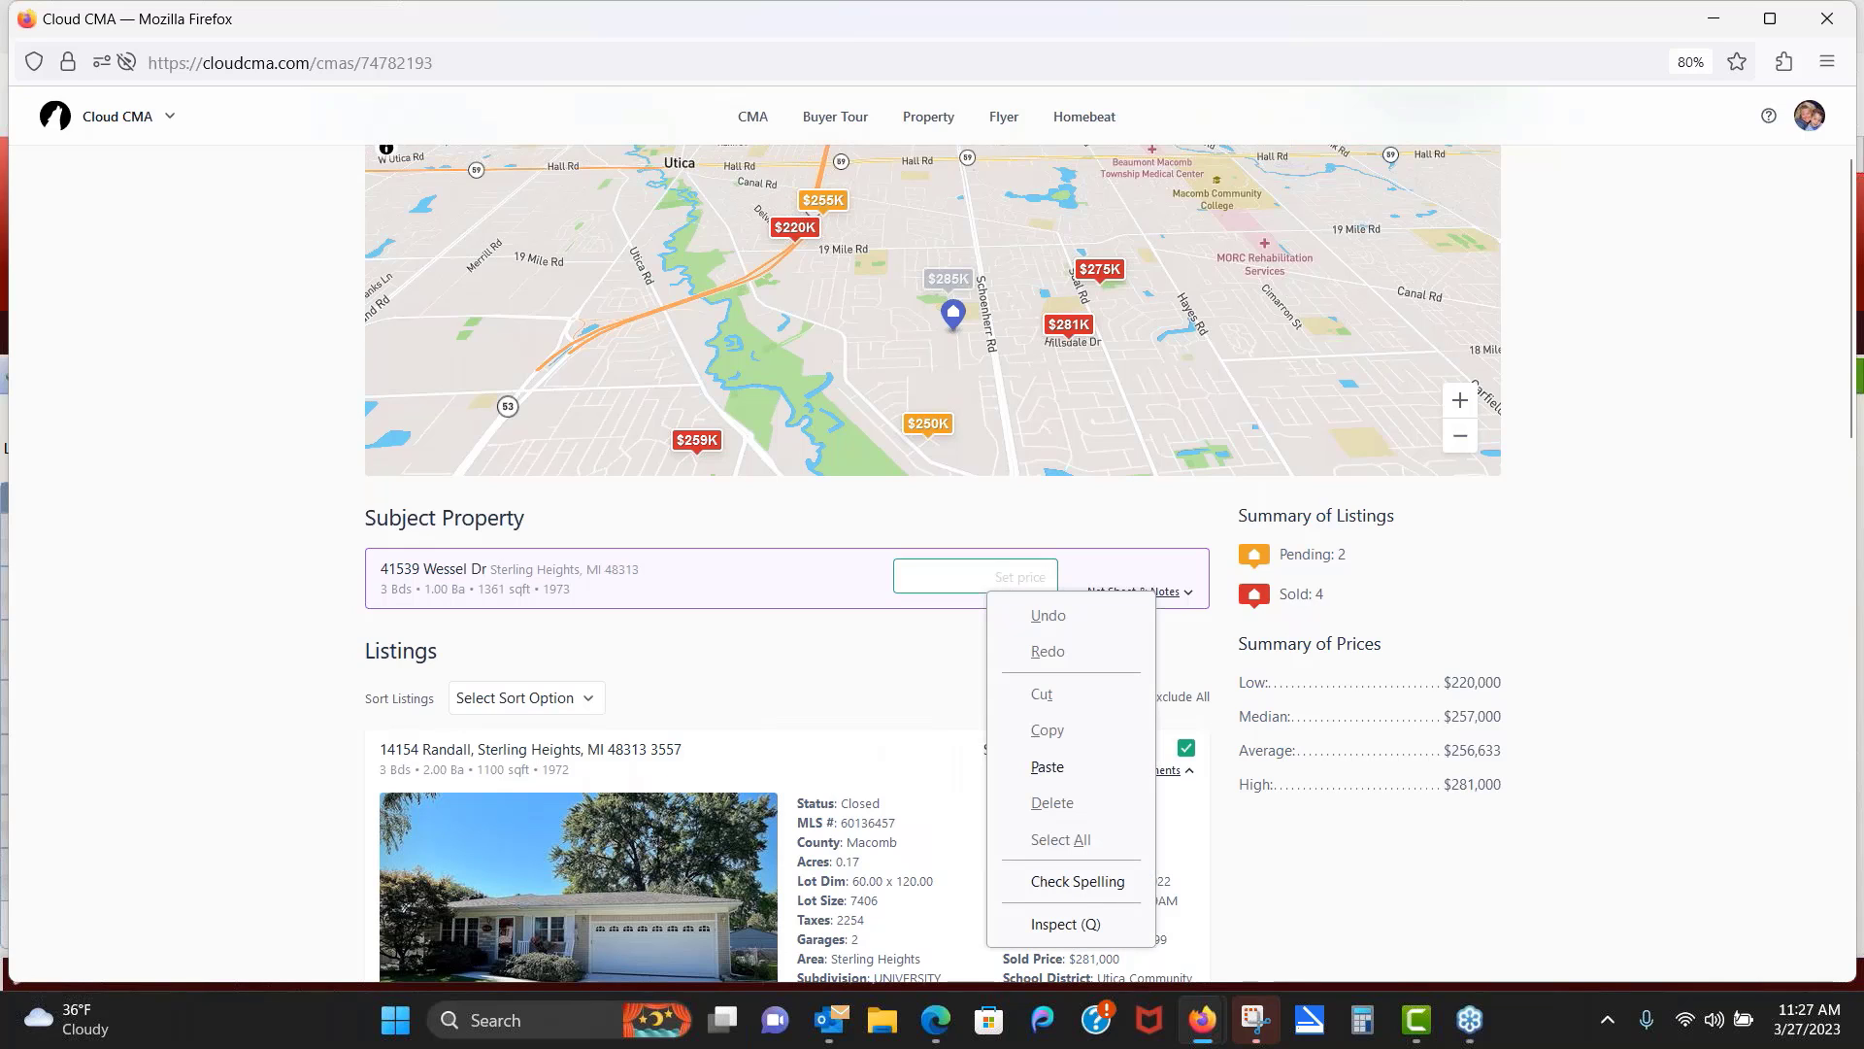
right_click(981, 584)
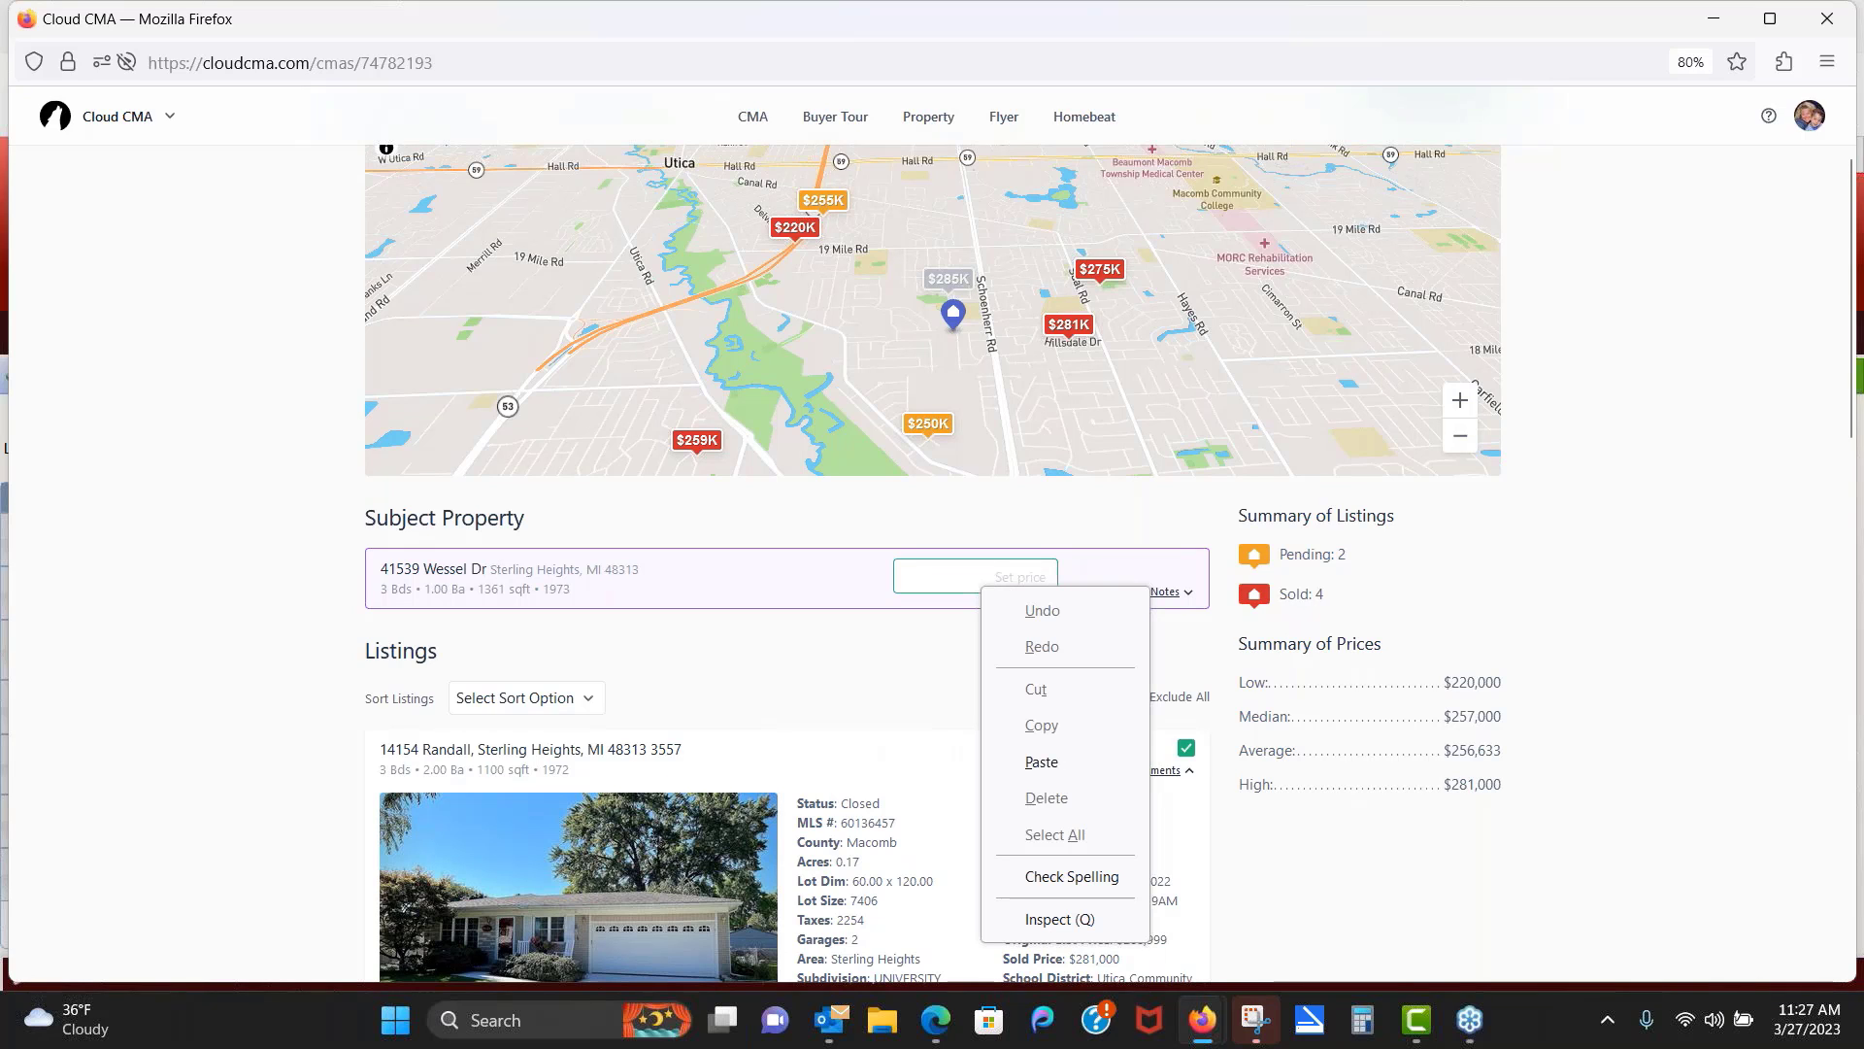
click(965, 575)
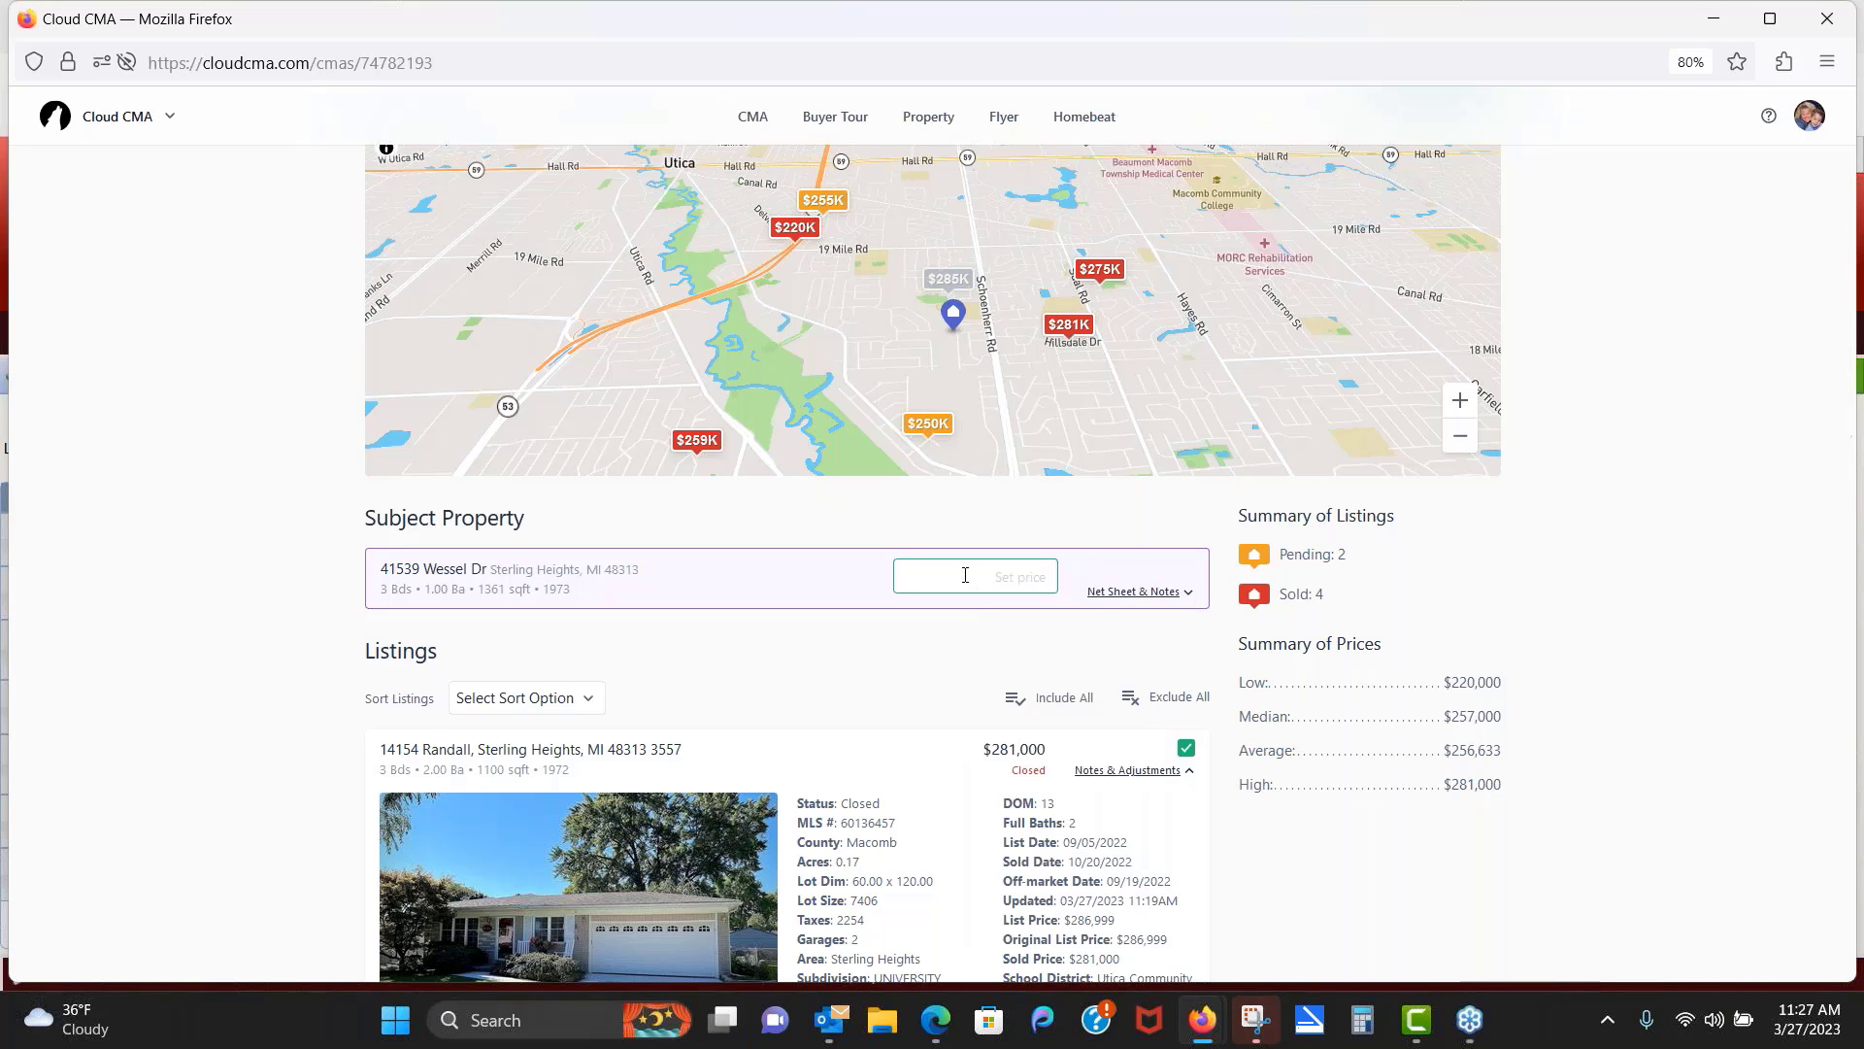
text(250,000)
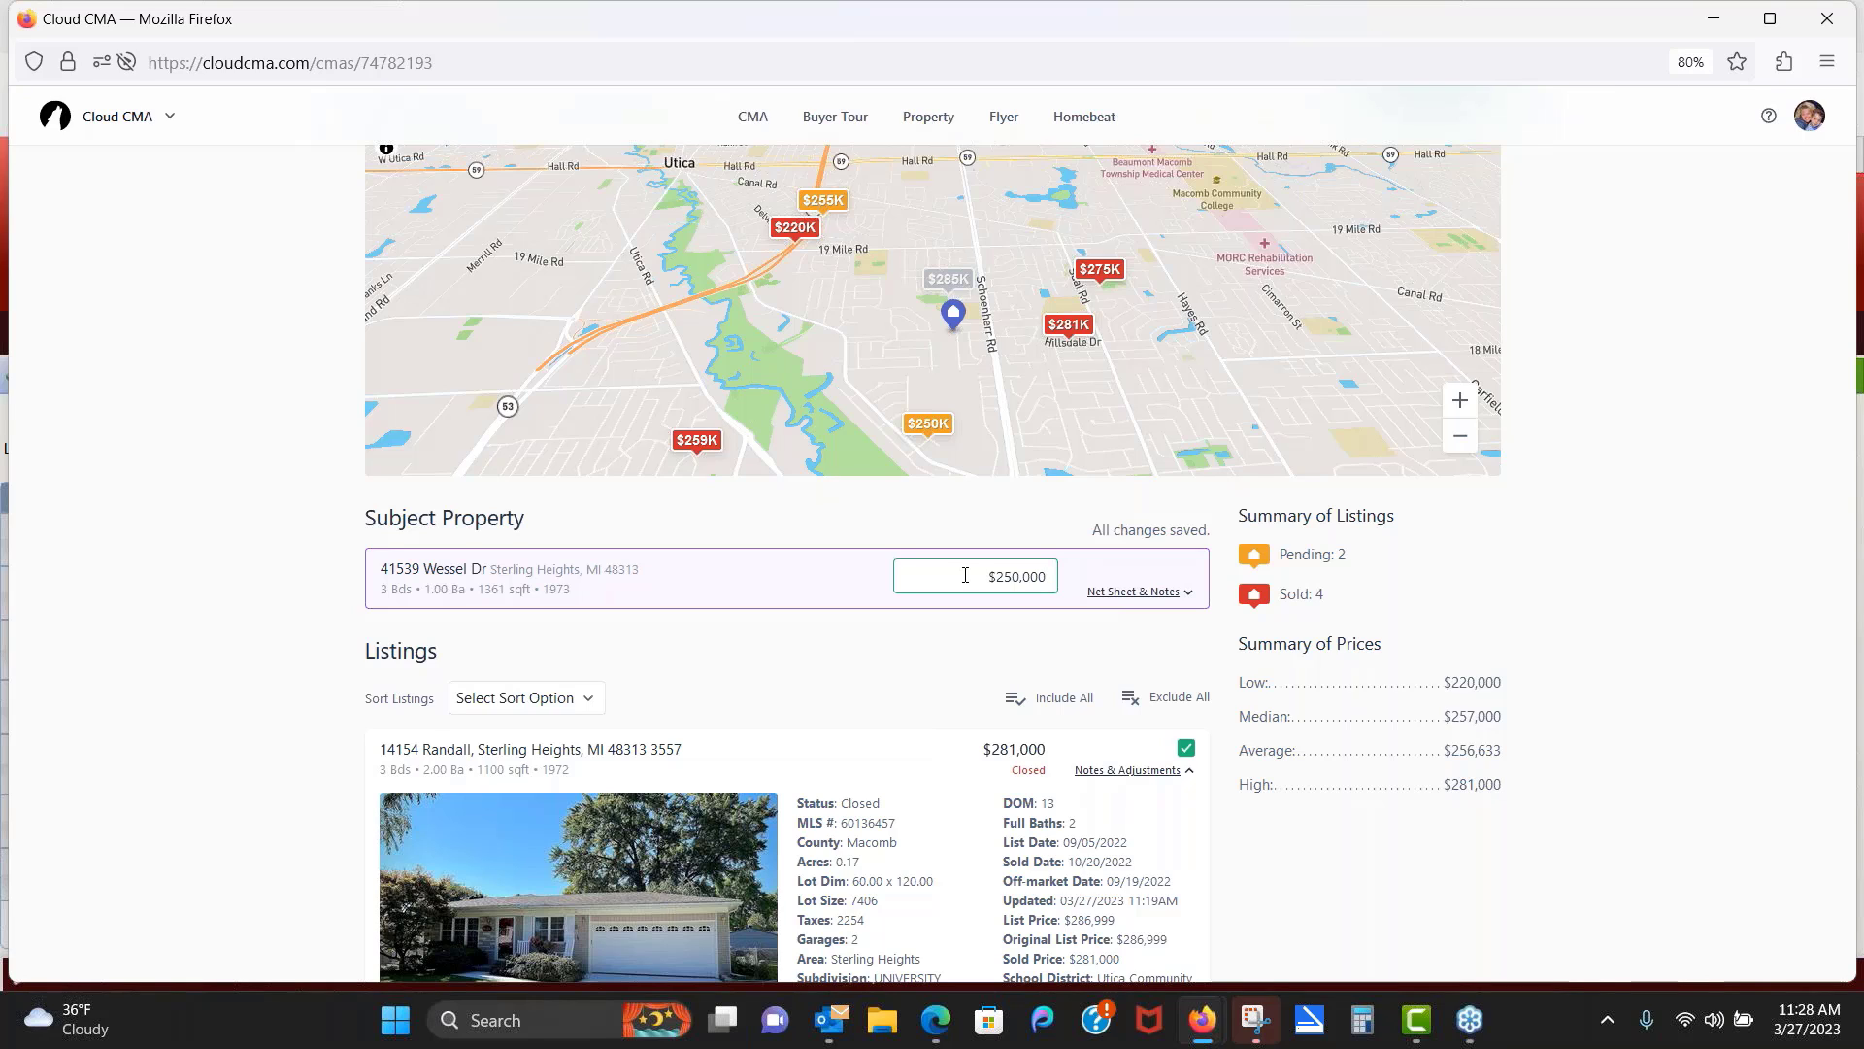
text( -$260.000)
click(1138, 592)
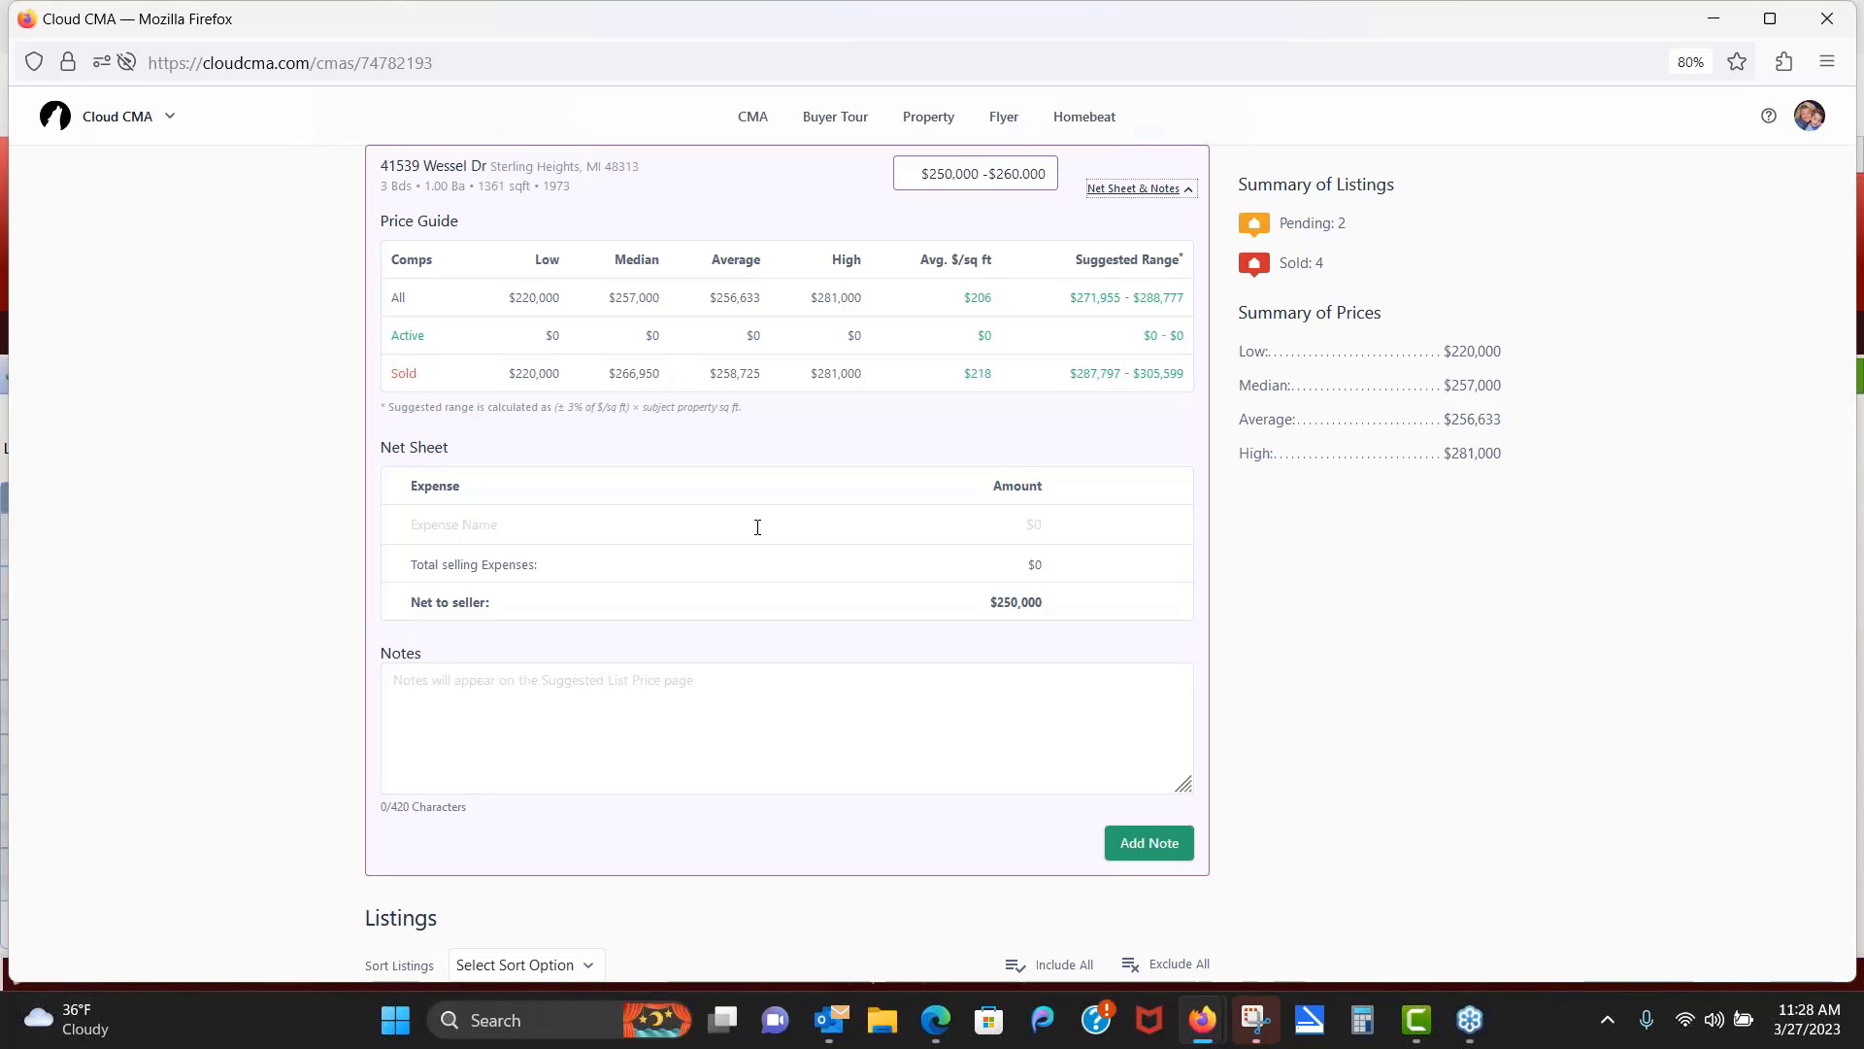
scroll(758, 527, up, 5)
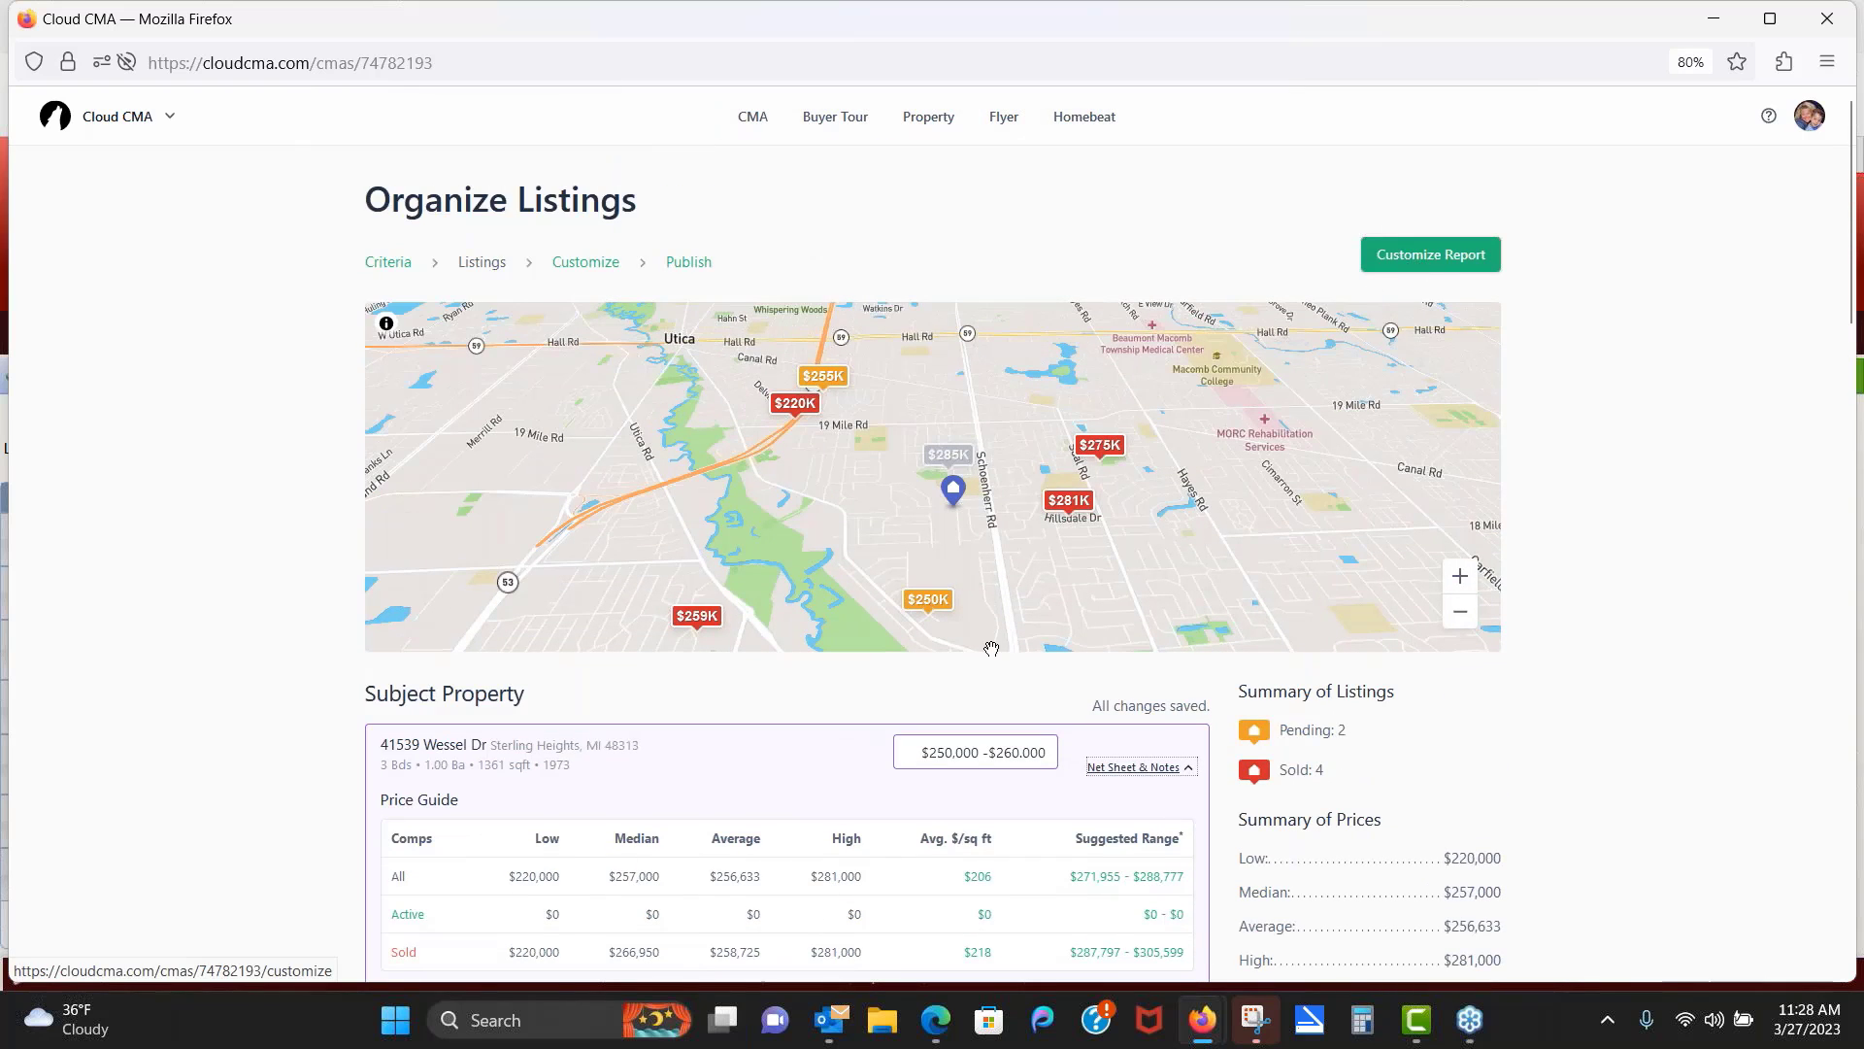
- Start customizing the report and add the What is a CMA? introduction page
click(1432, 270)
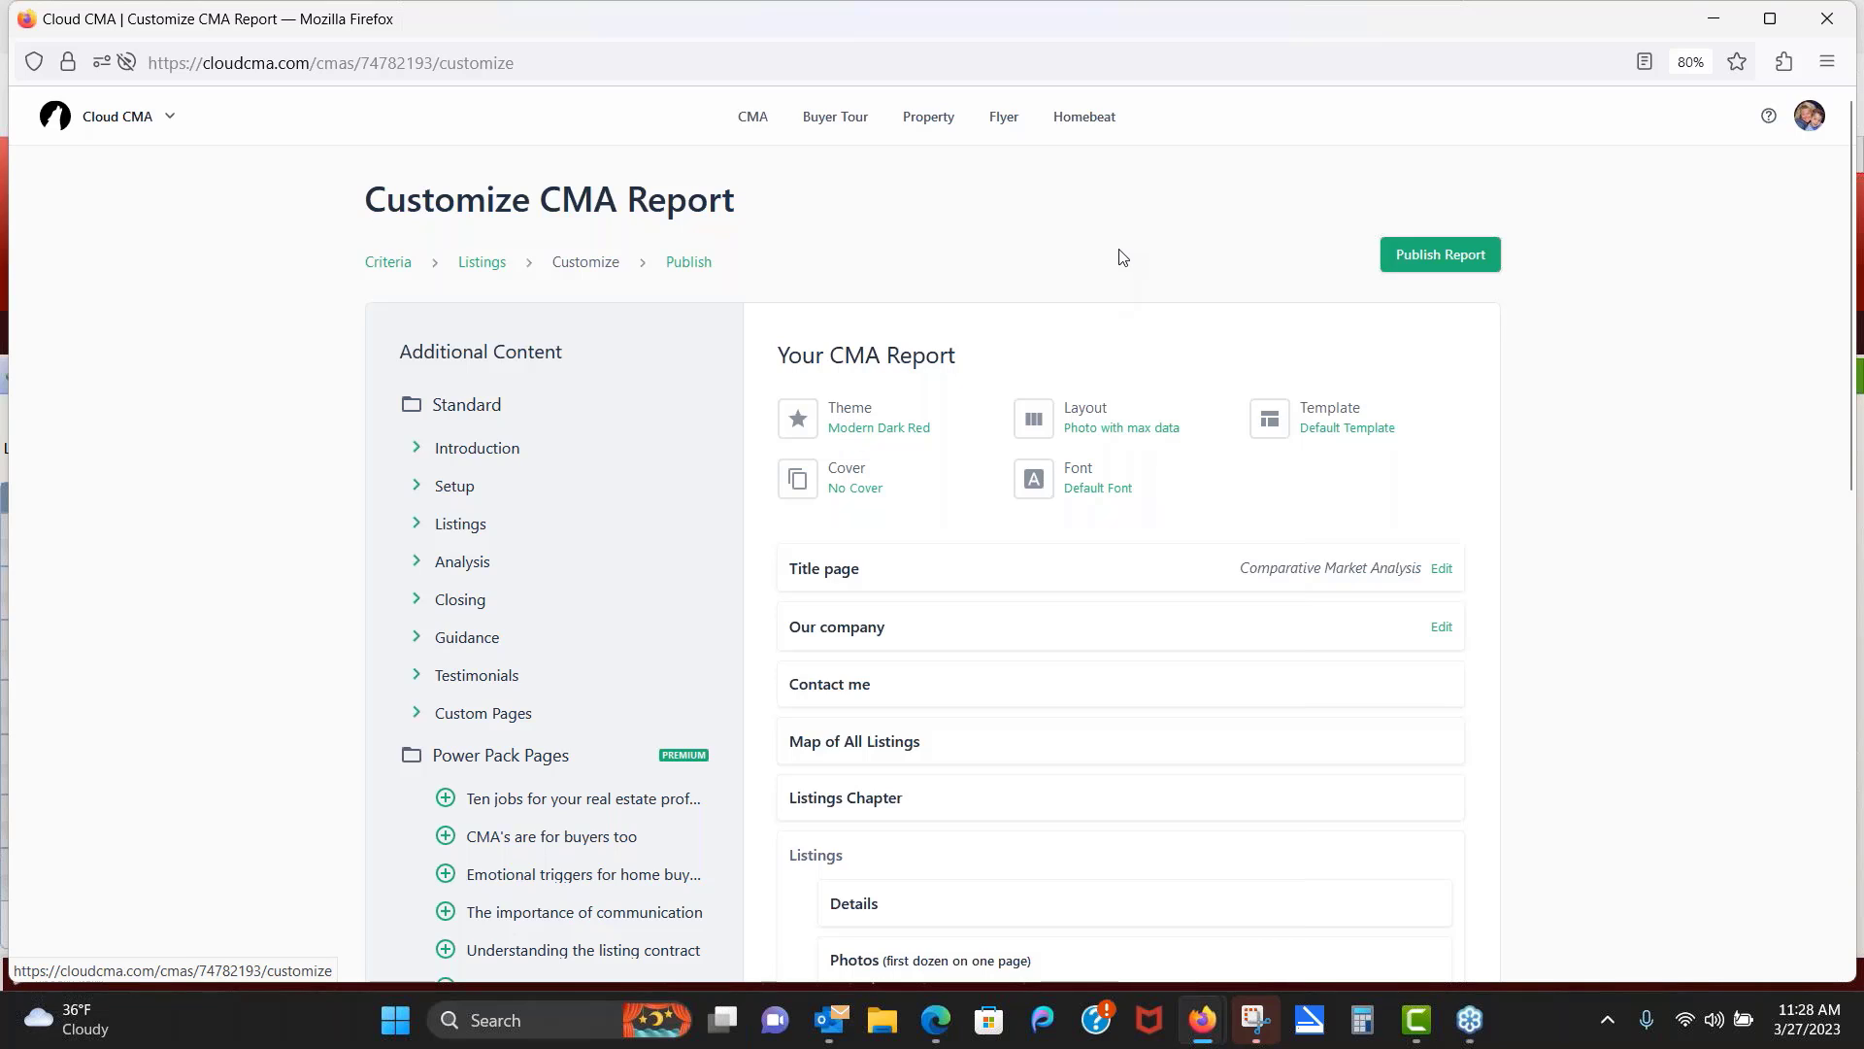
mouse_move(762, 798)
mouse_move(1090, 730)
click(415, 450)
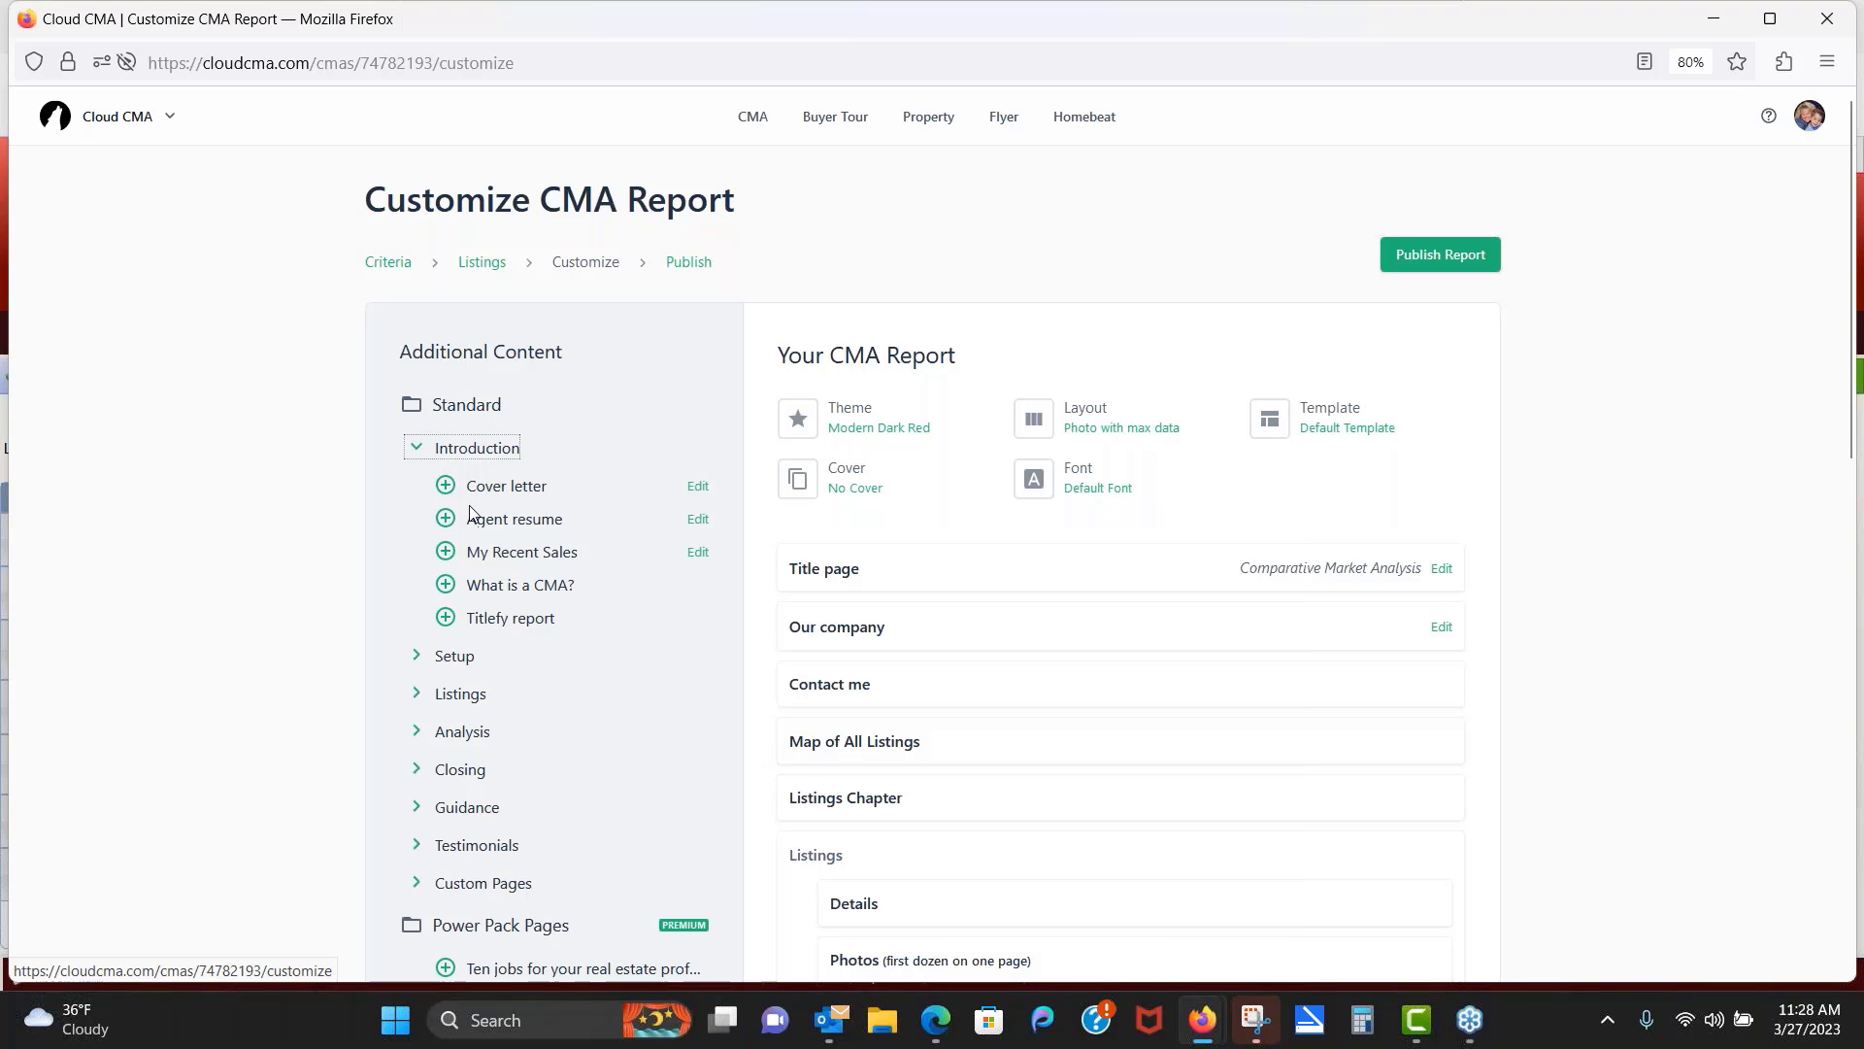
click(446, 583)
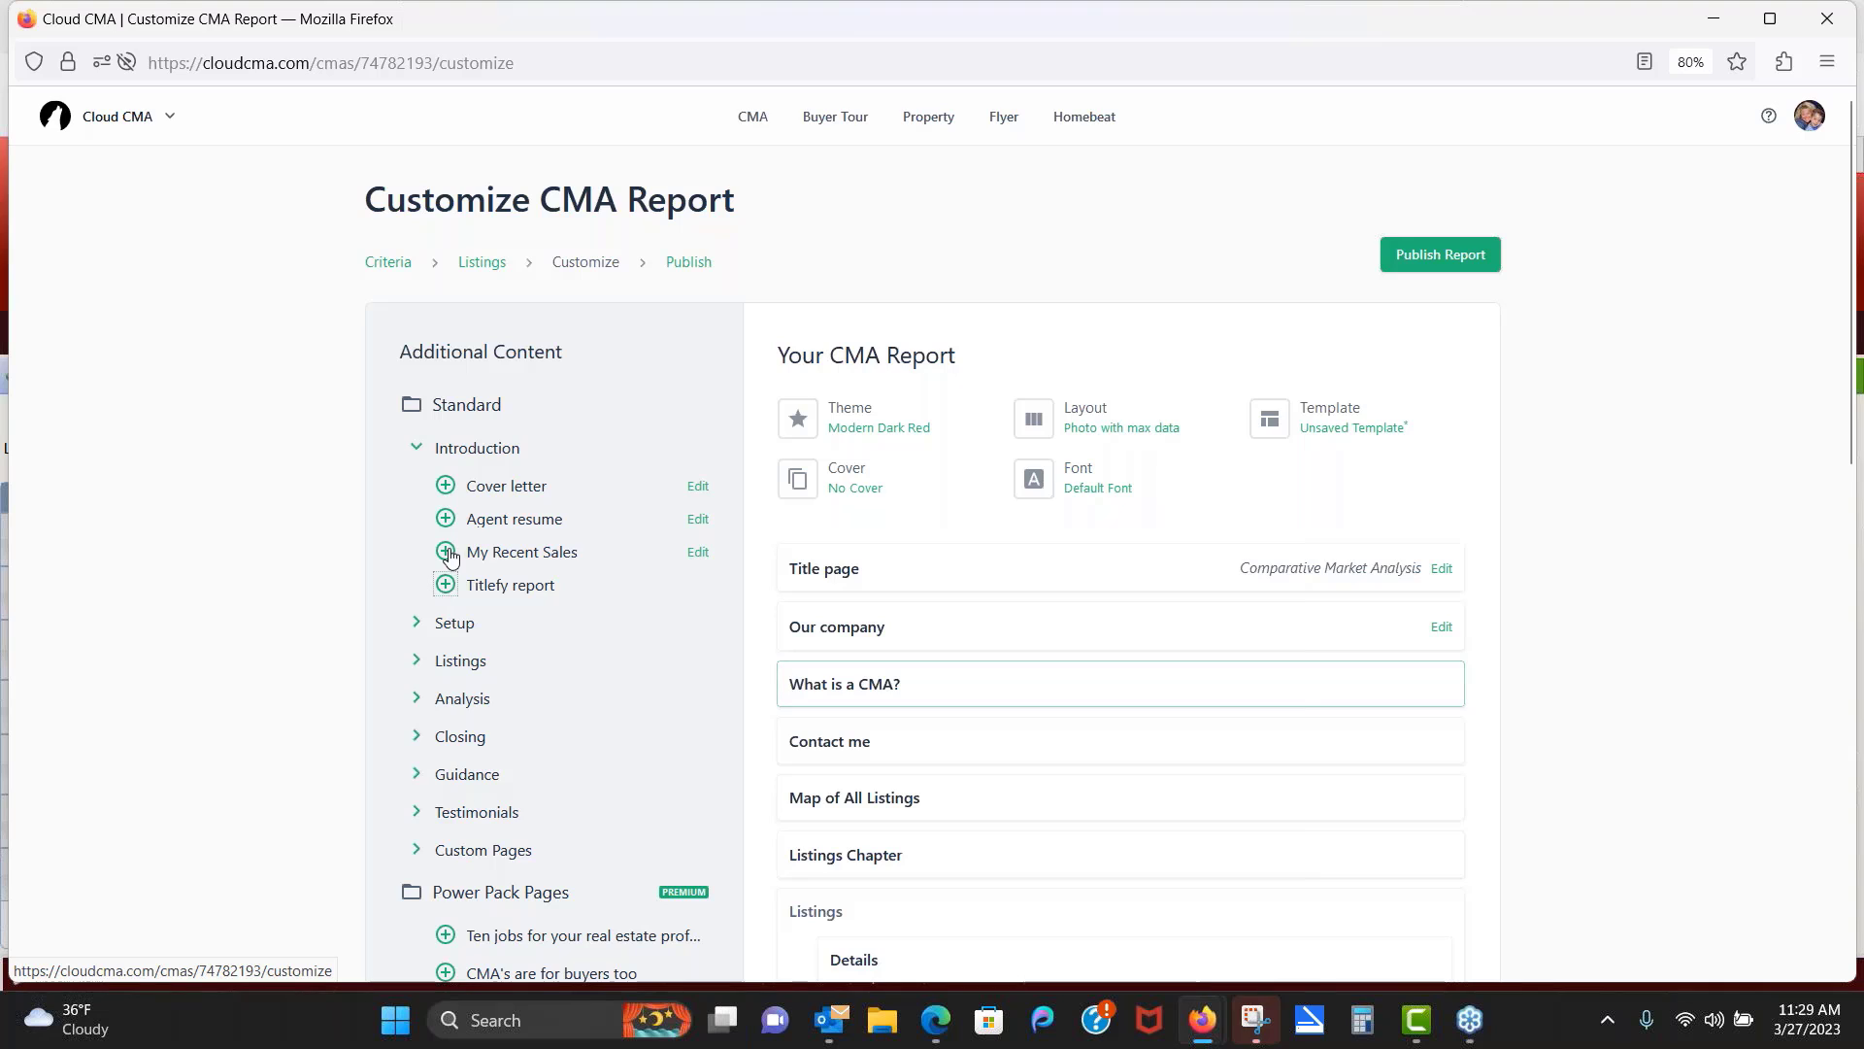
- Add then remove Cover letter, add Adjustments, and place What is a CMA? above Our company
click(446, 485)
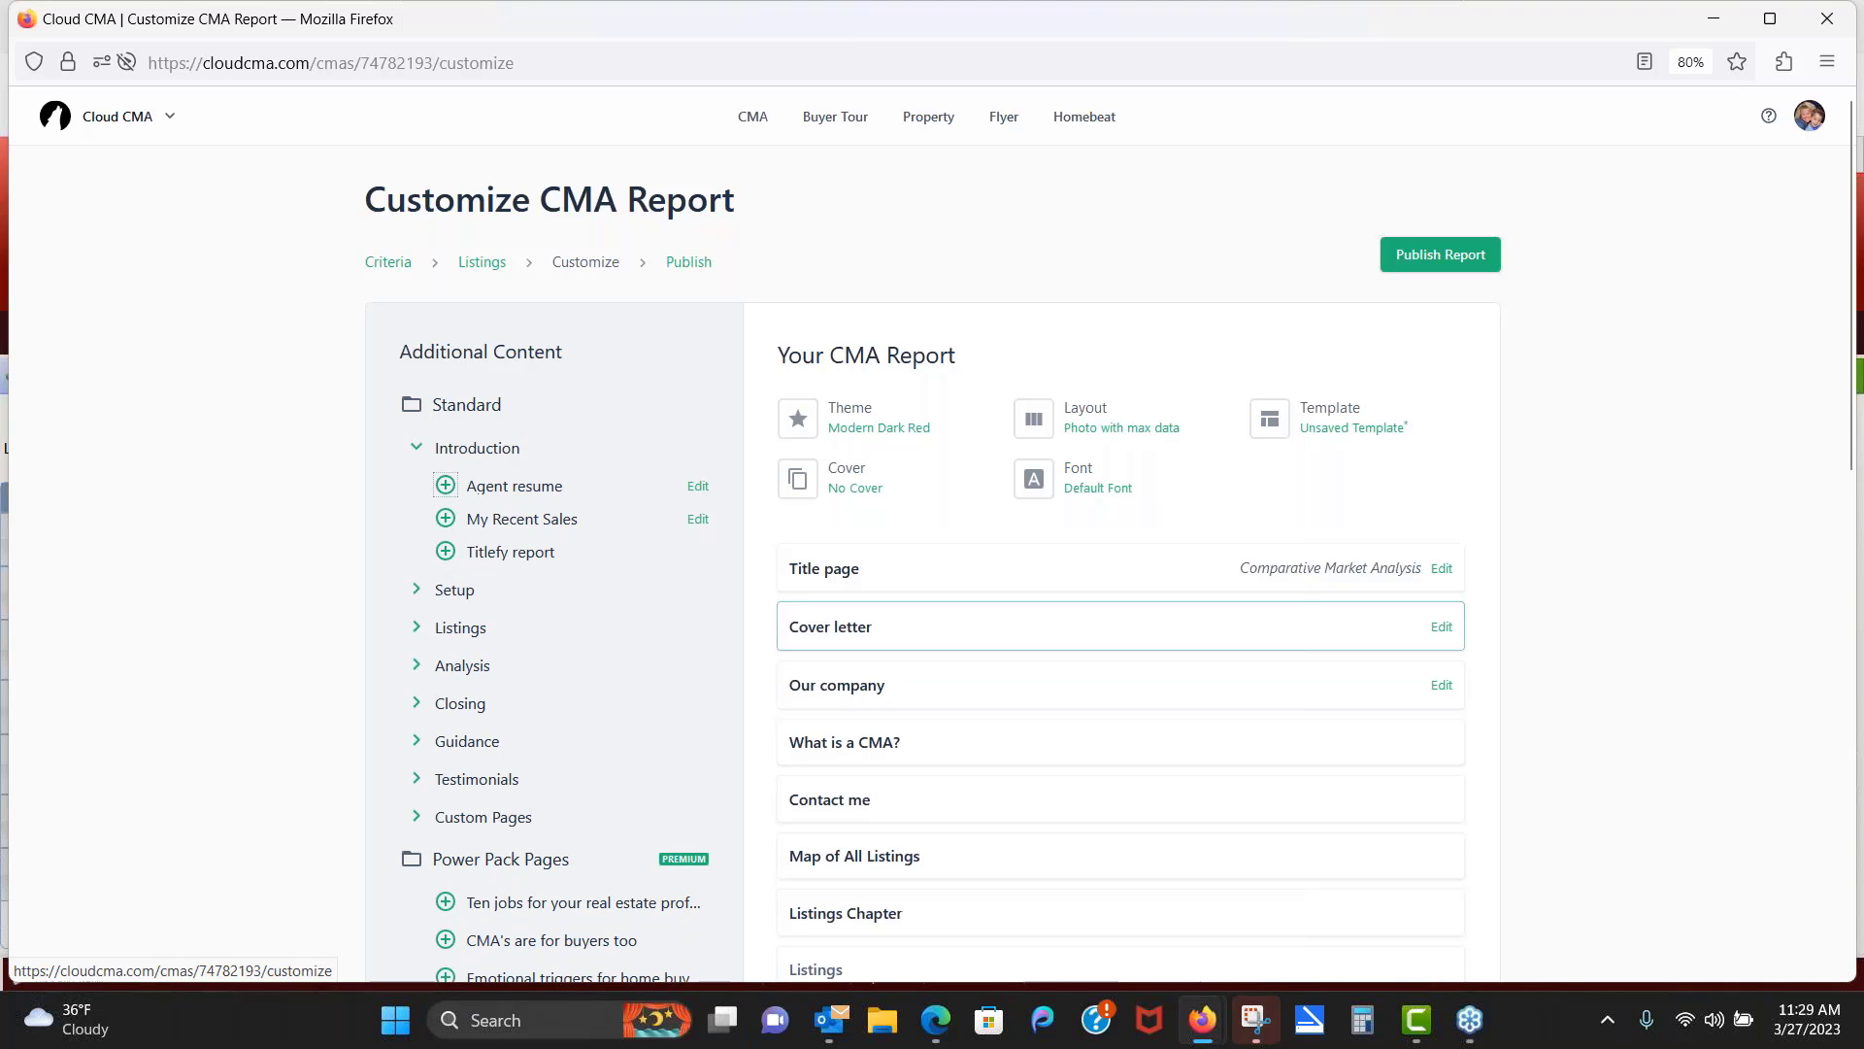
mouse_move(861, 632)
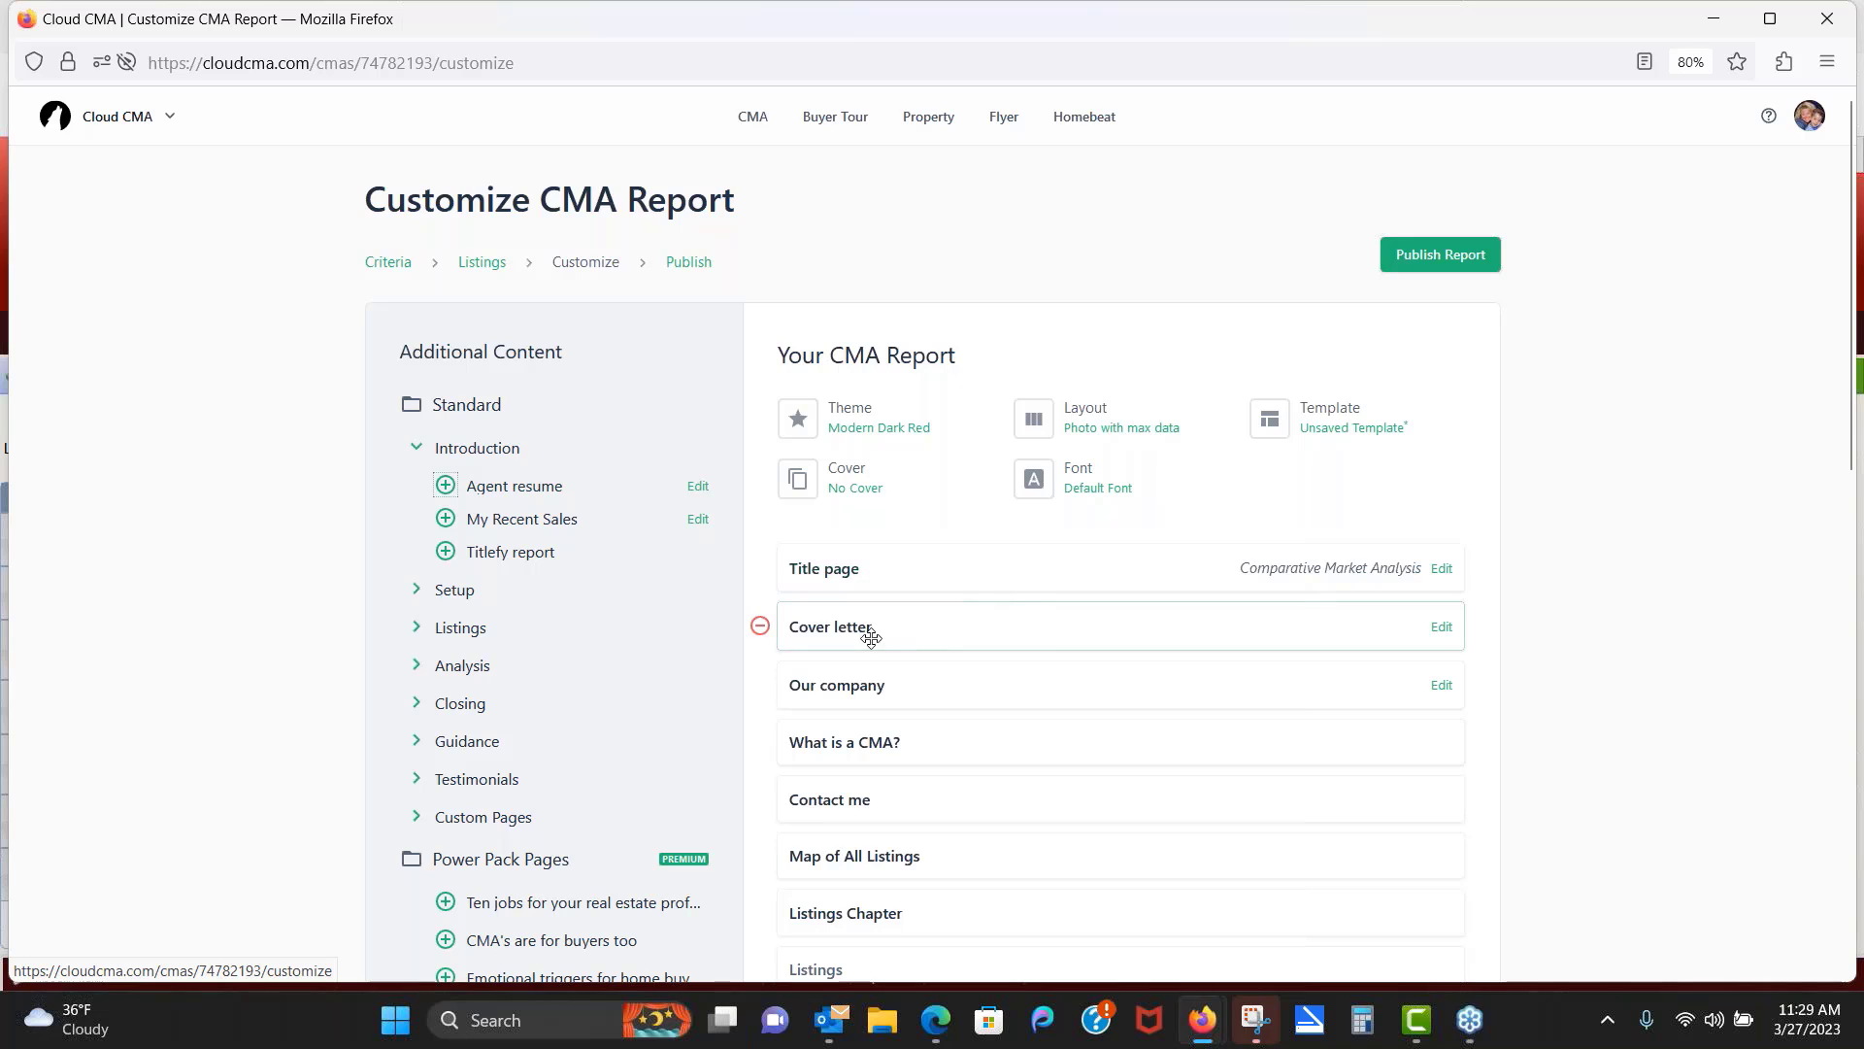
click(760, 626)
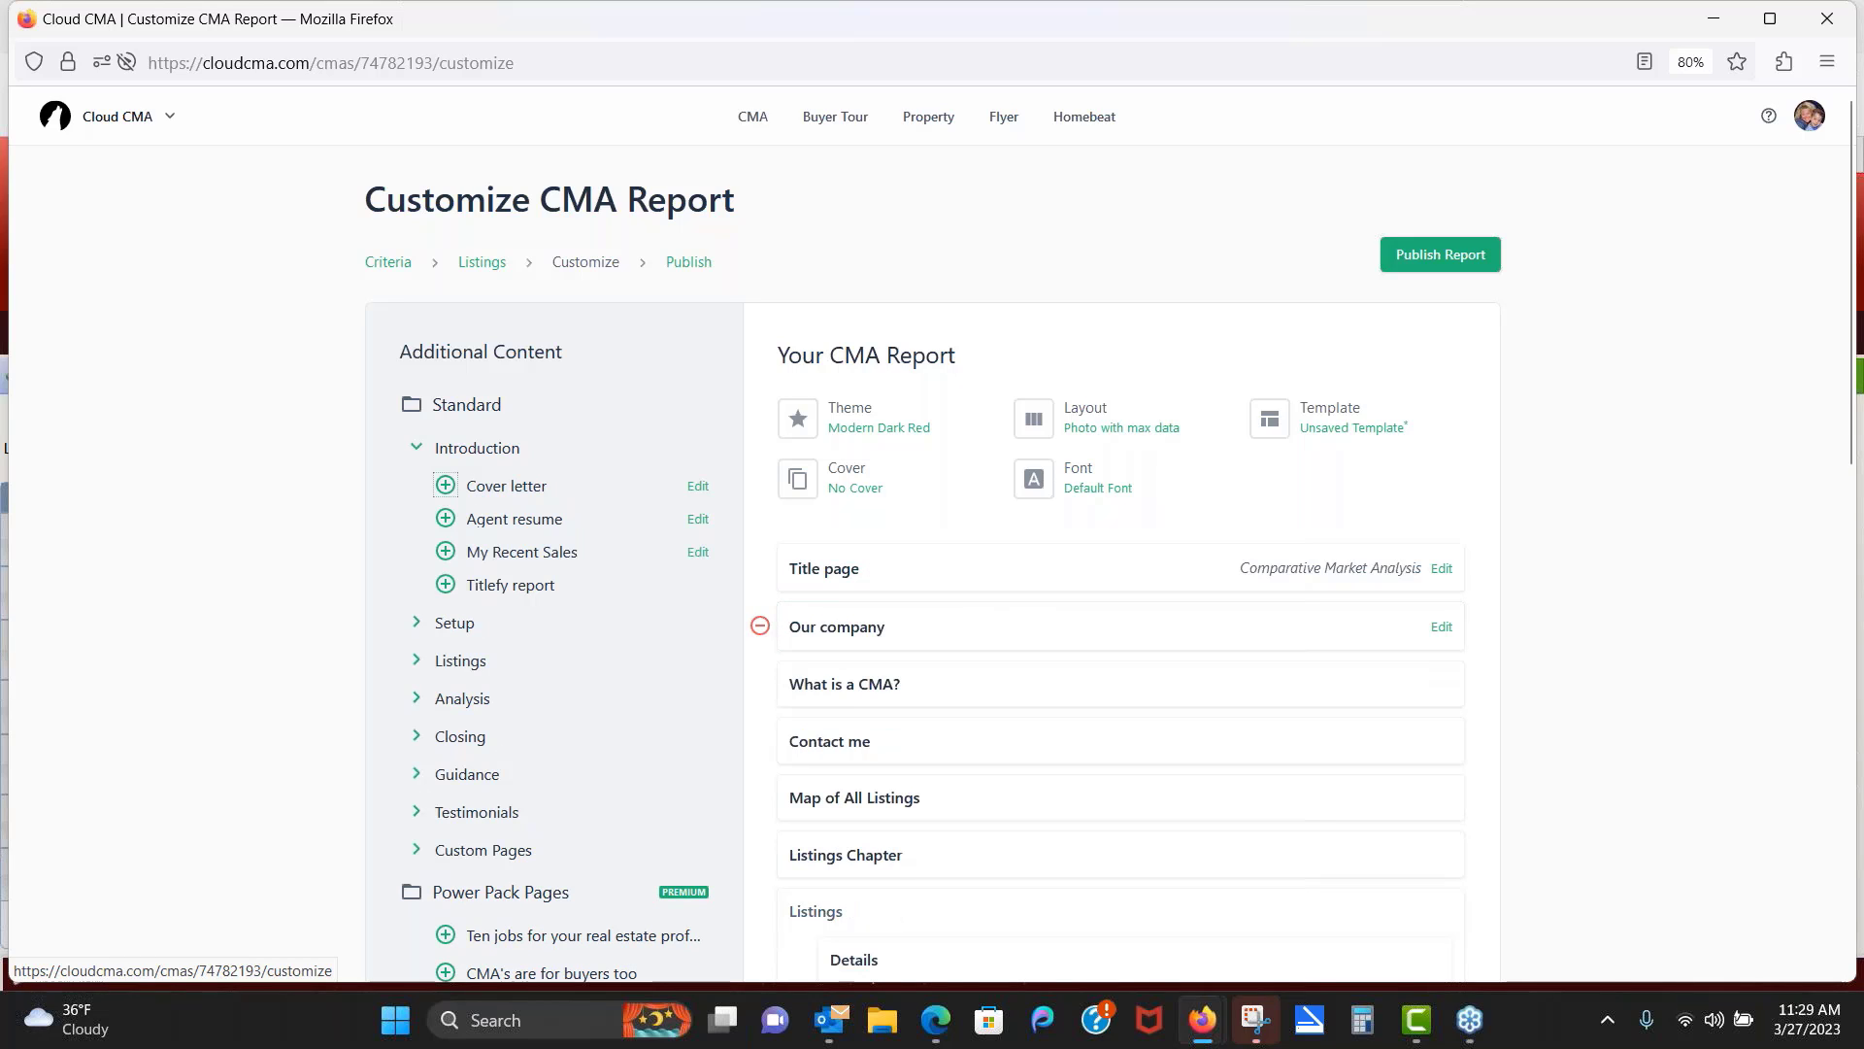
click(417, 663)
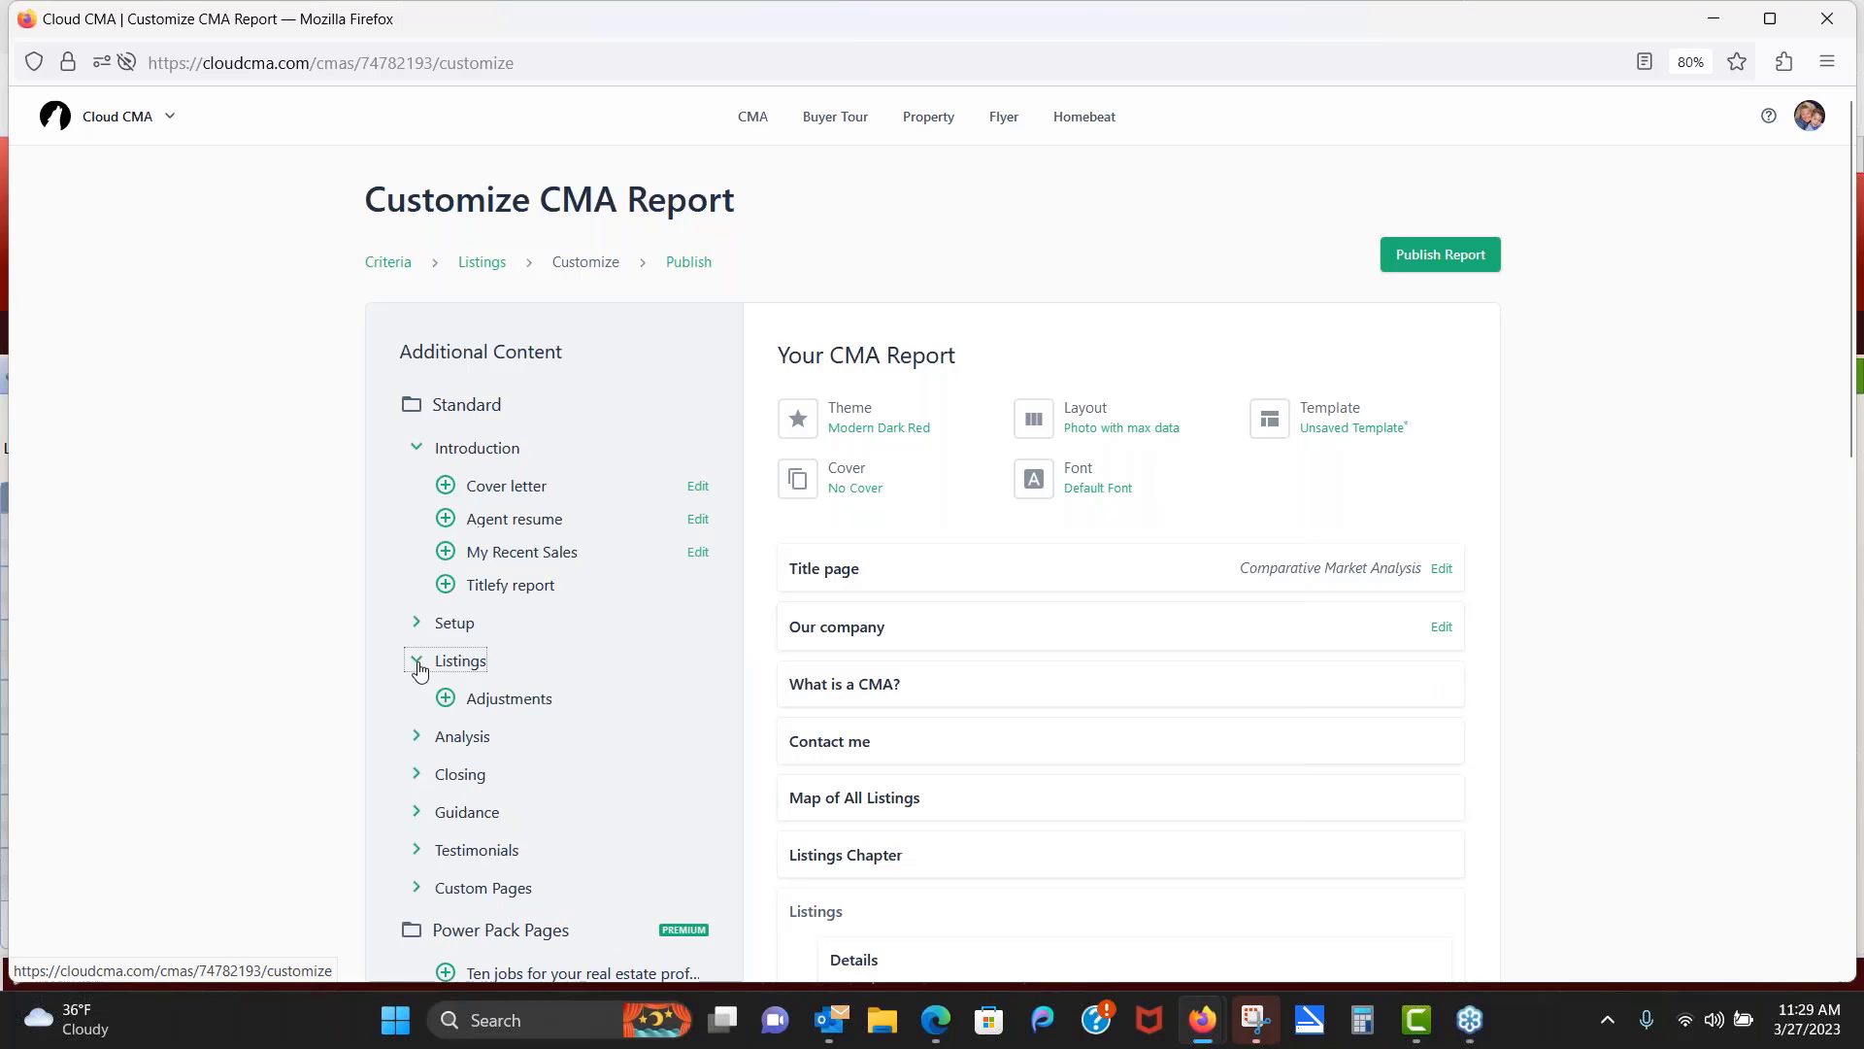
click(445, 699)
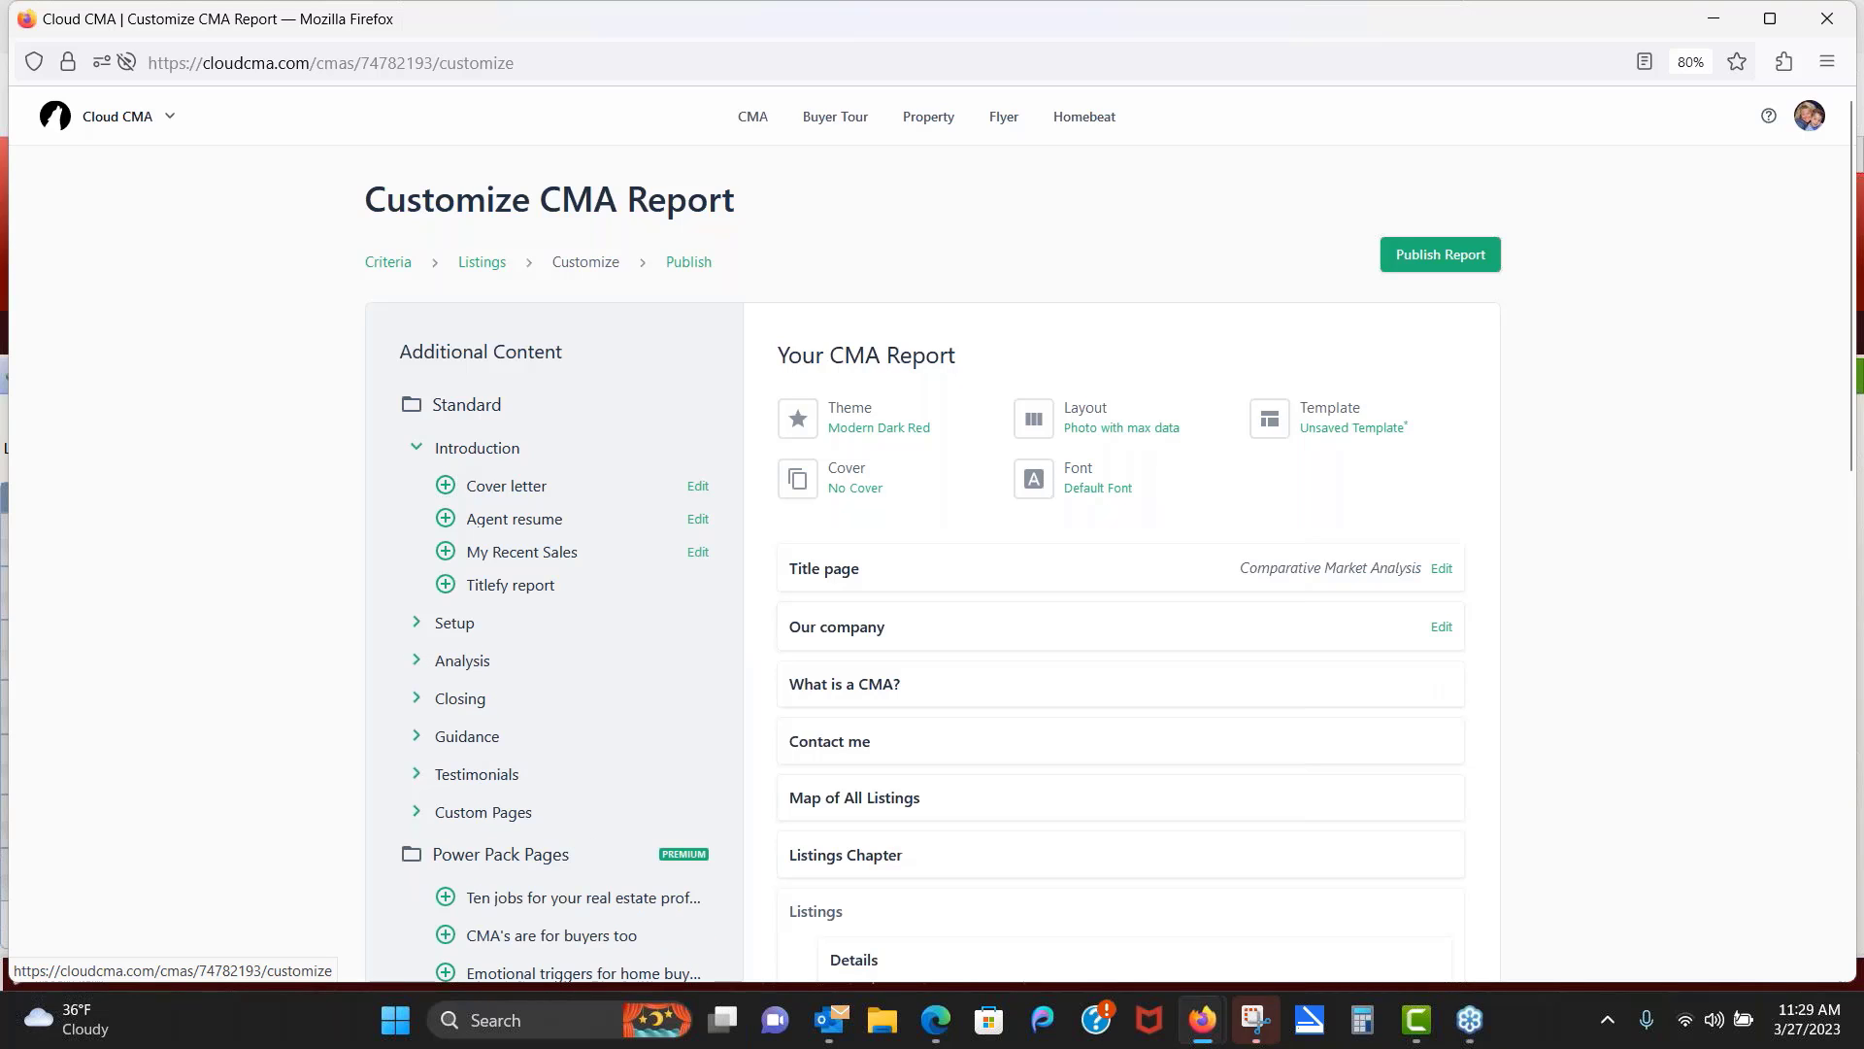
mouse_move(1086, 670)
mouse_down()
mouse_move(1061, 588)
mouse_move(1136, 629)
mouse_move(1124, 708)
mouse_move(1140, 657)
mouse_move(1094, 648)
mouse_up()
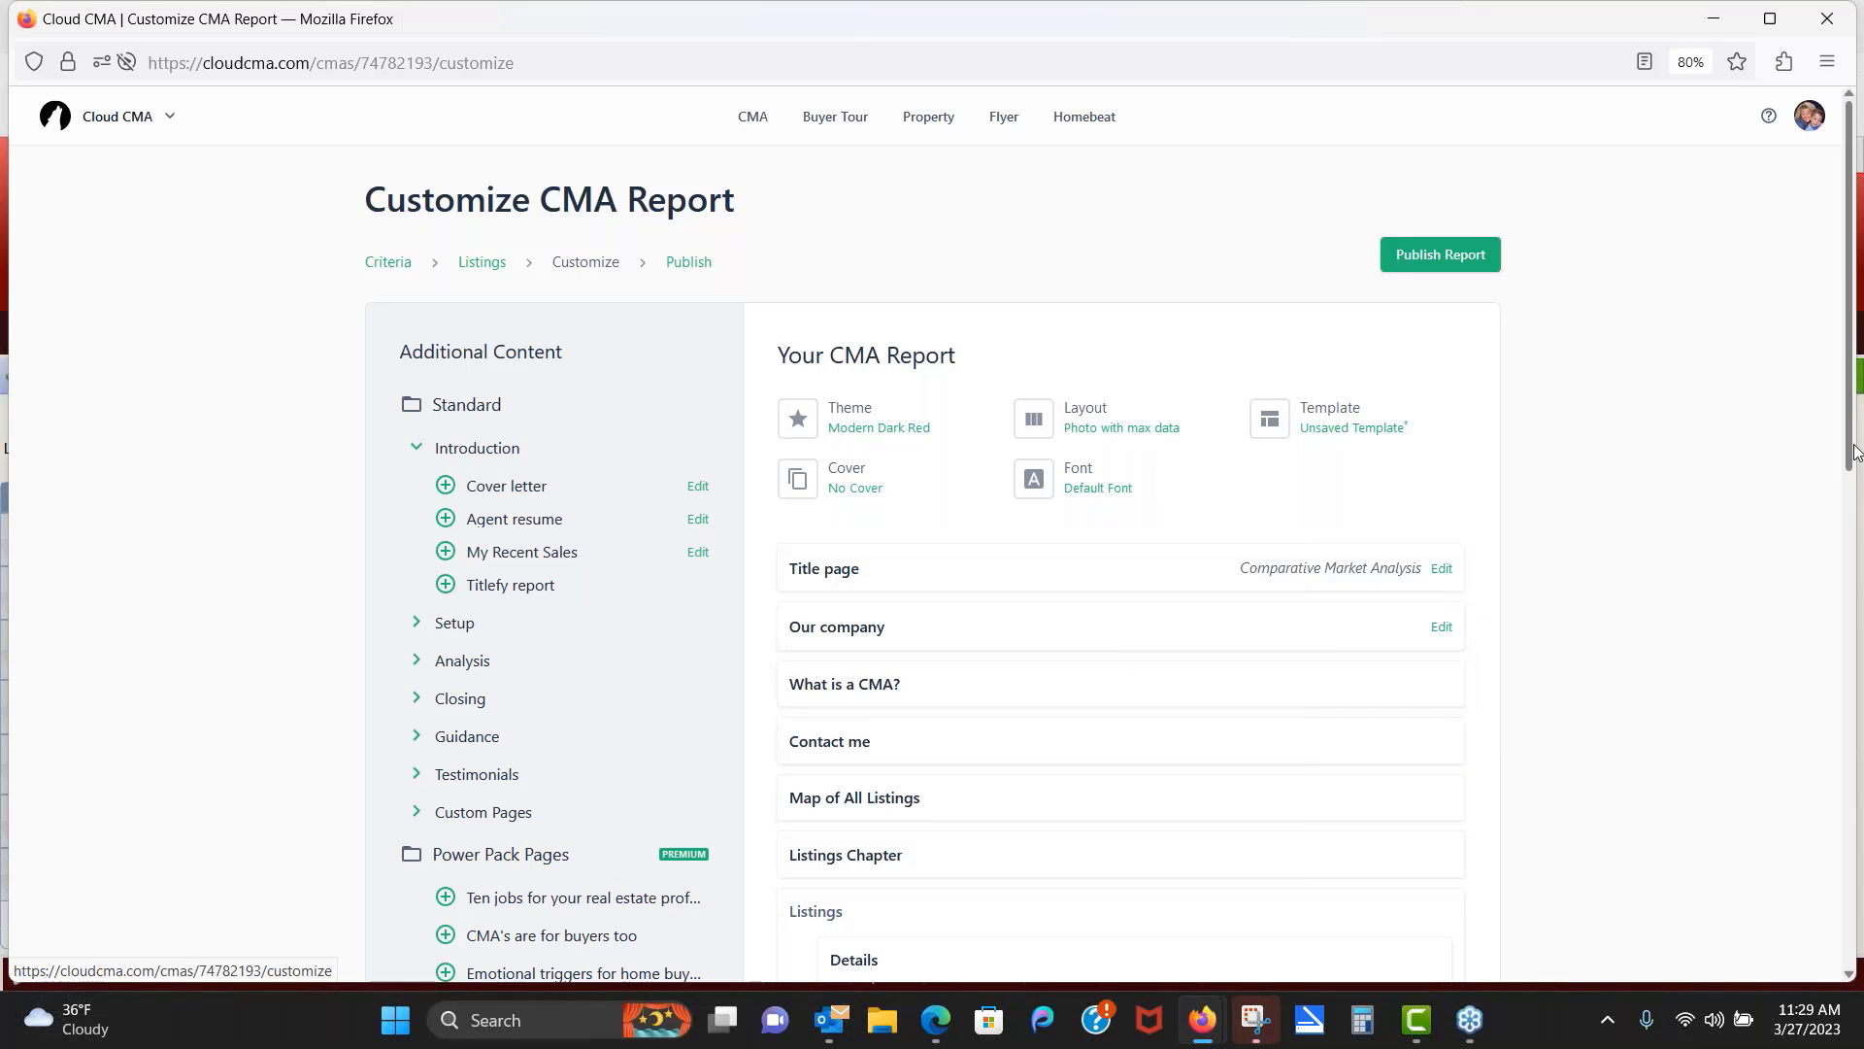
- Remove the Adjustments page, then preview and close the Contact Me page PDF
drag(1857, 452, 1857, 525)
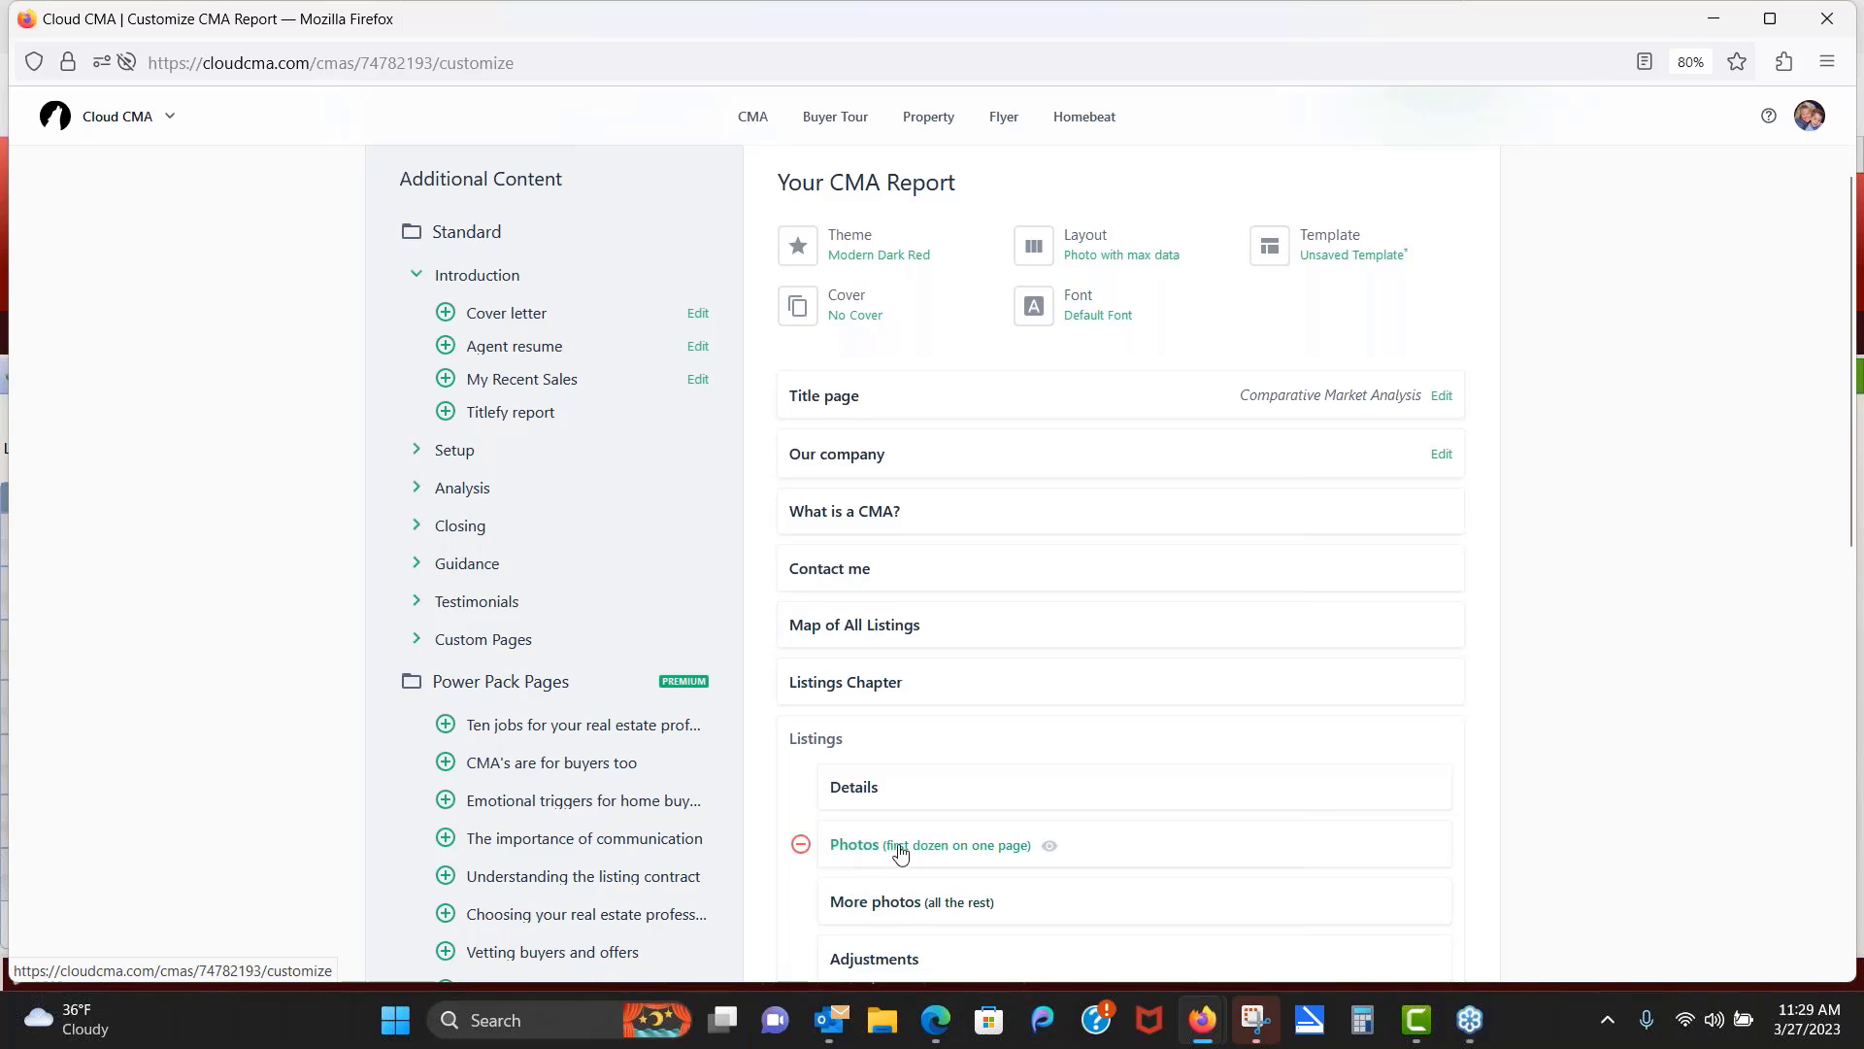
click(800, 959)
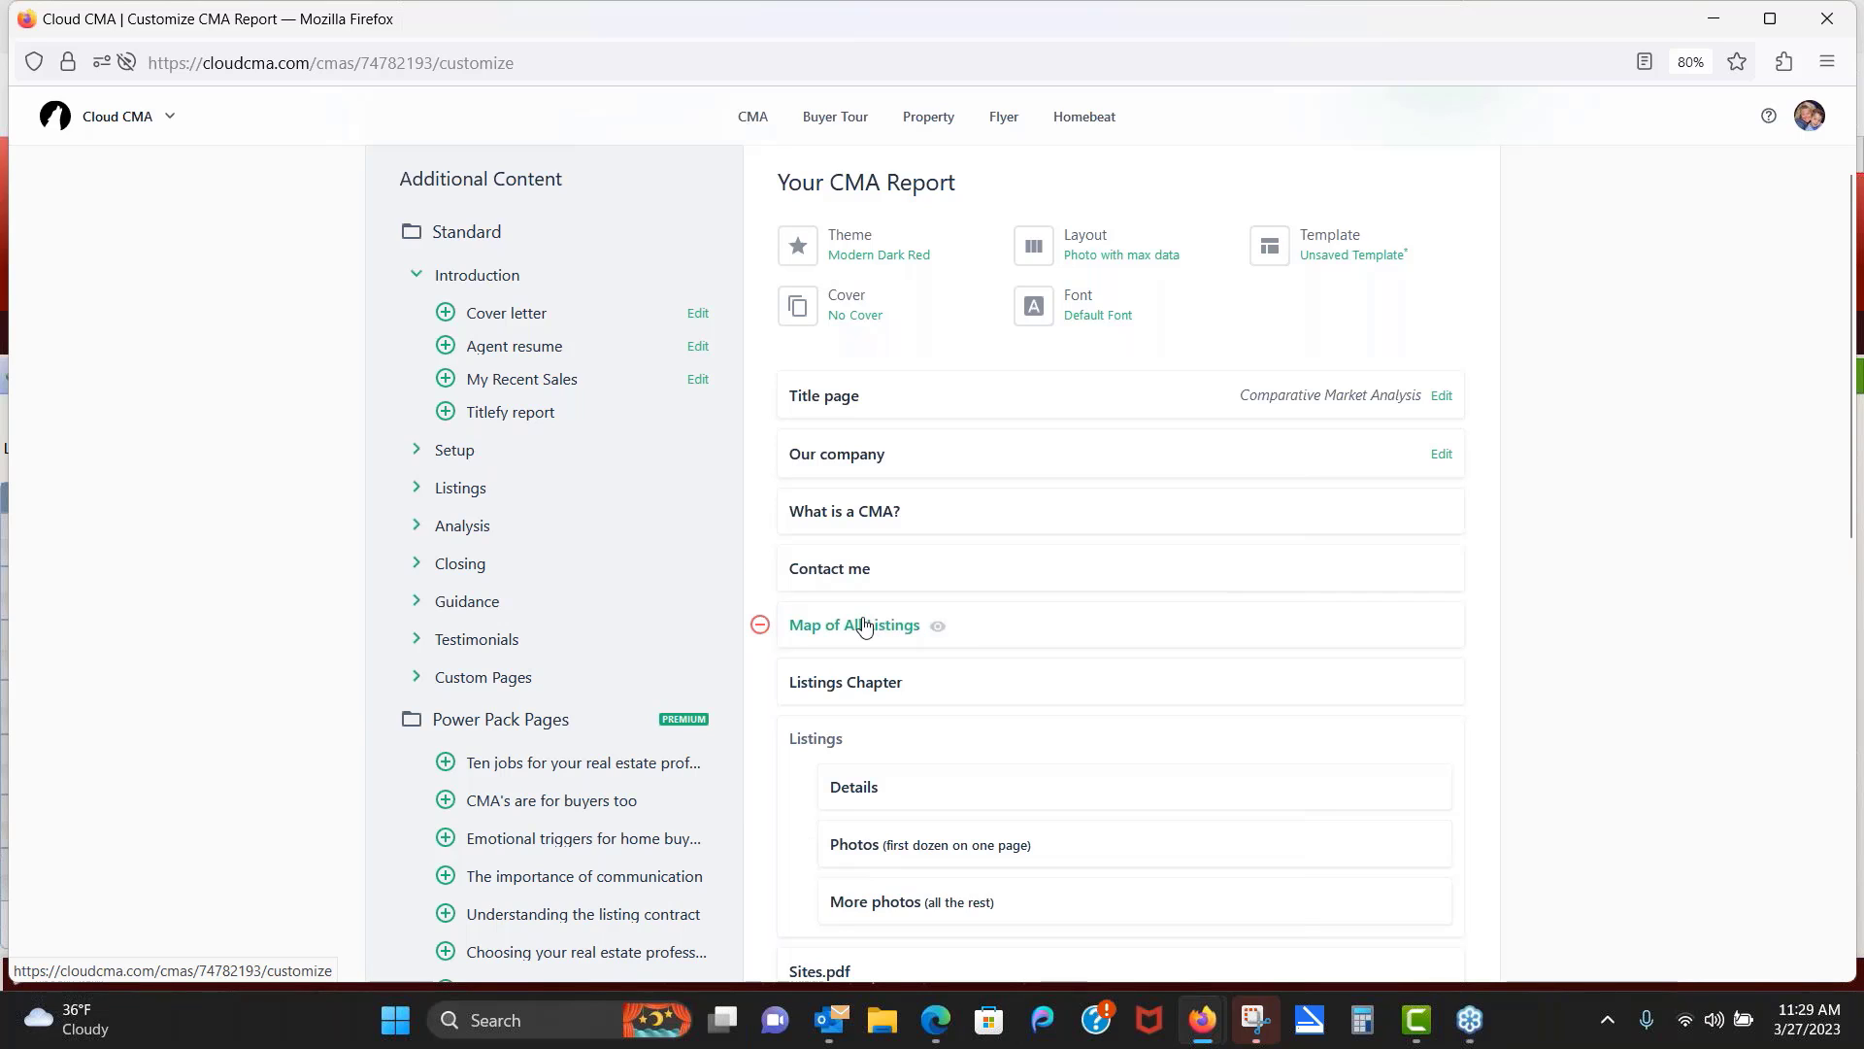
click(823, 570)
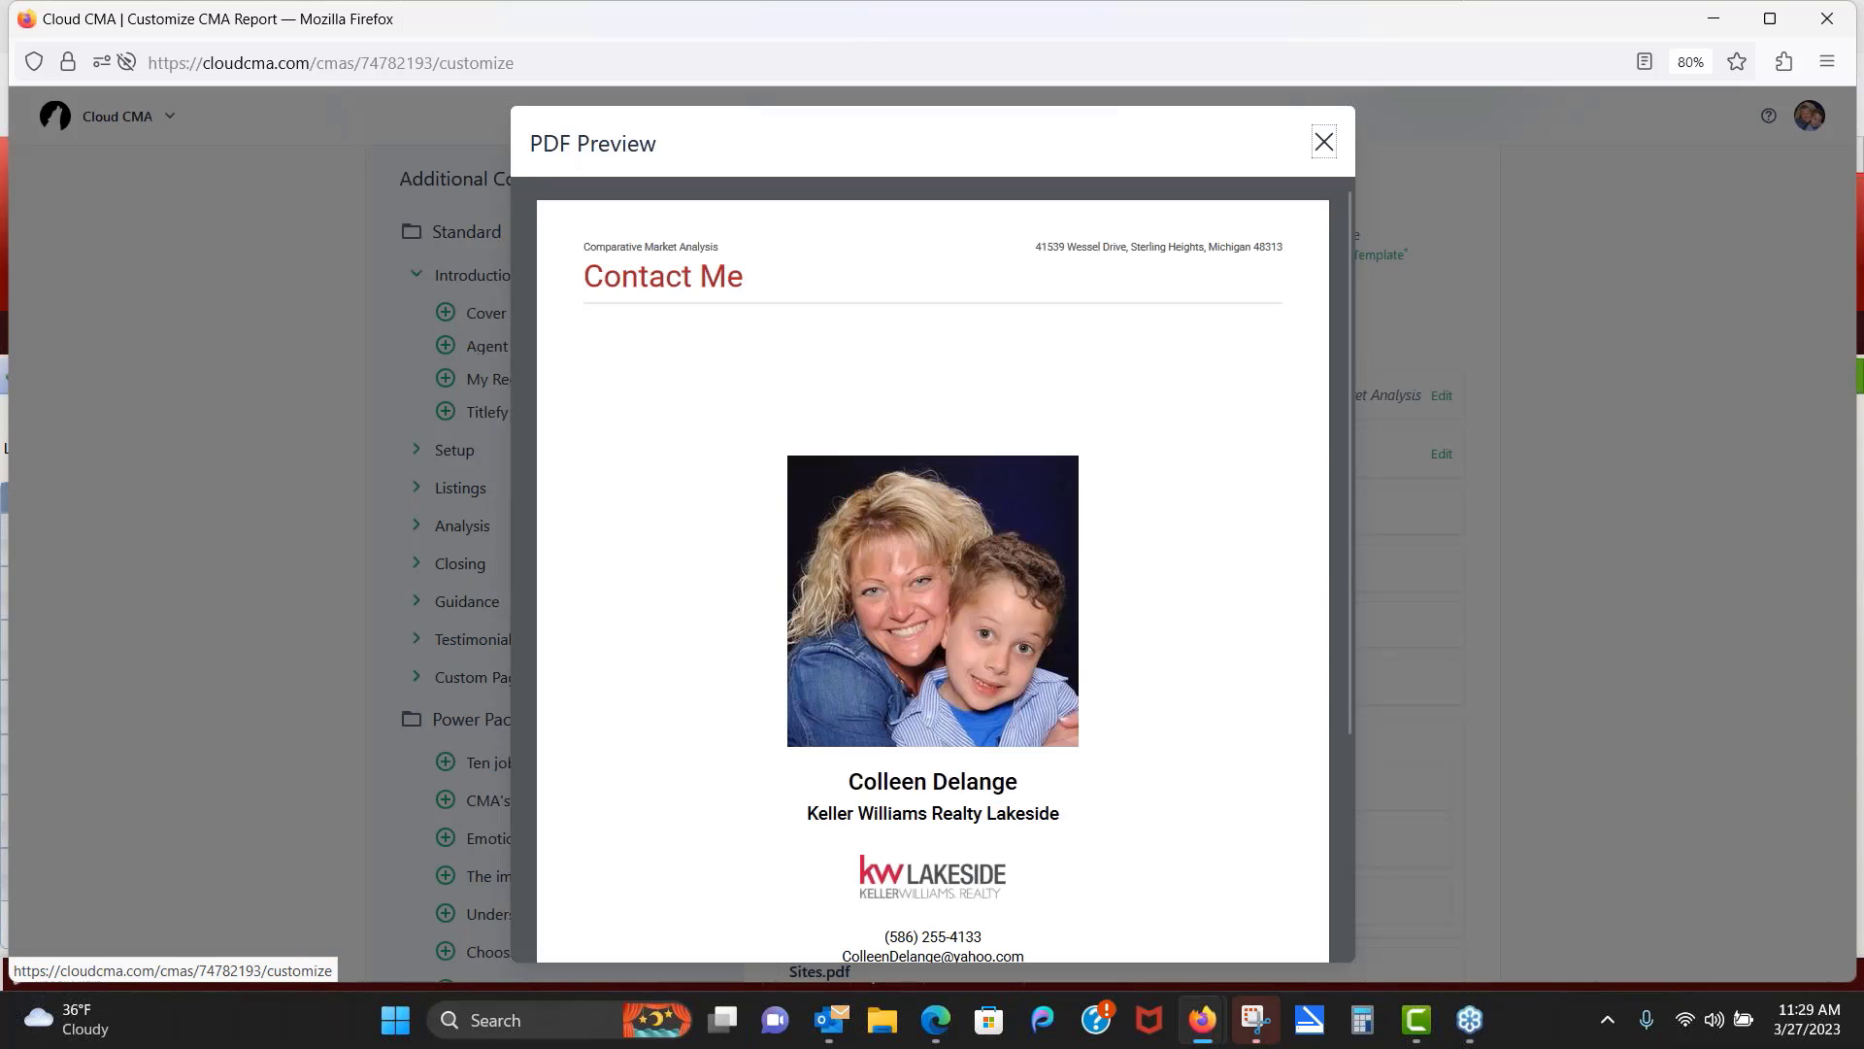
click(1324, 144)
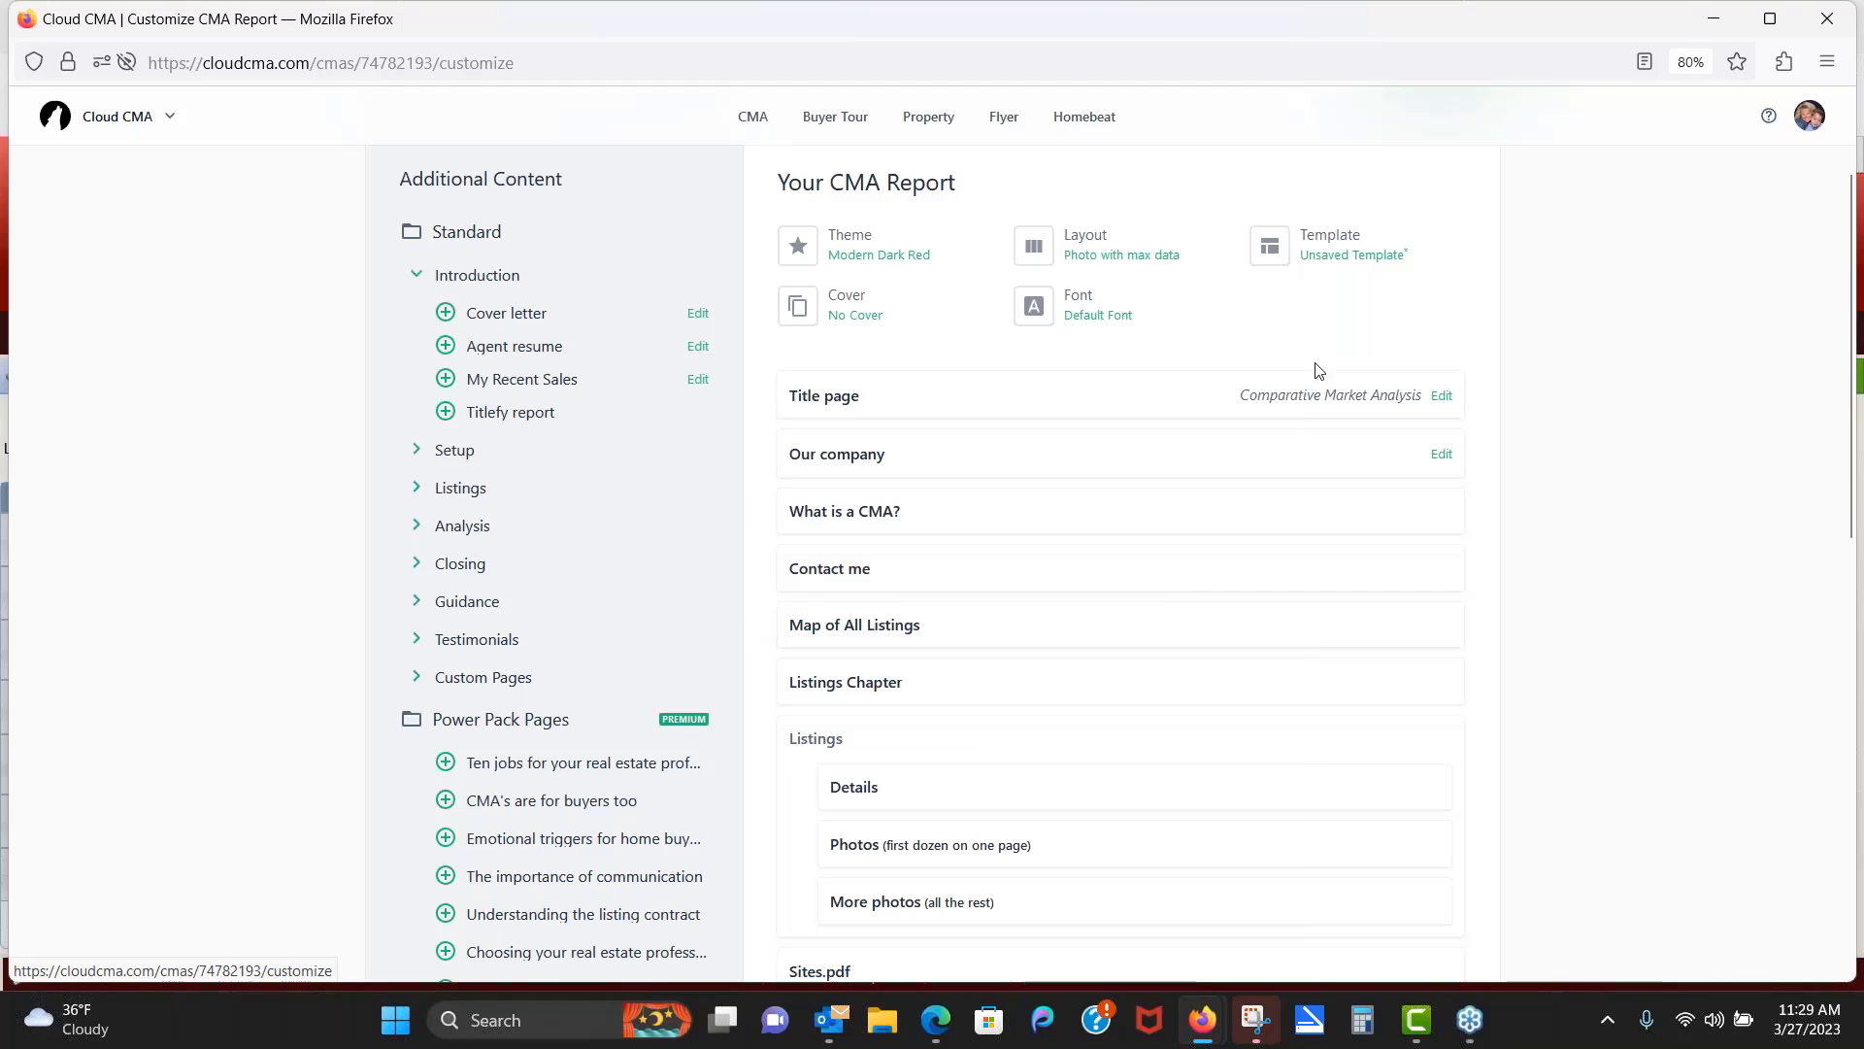
- Save the current 11-page set as a new custom template named for the agent
click(1325, 242)
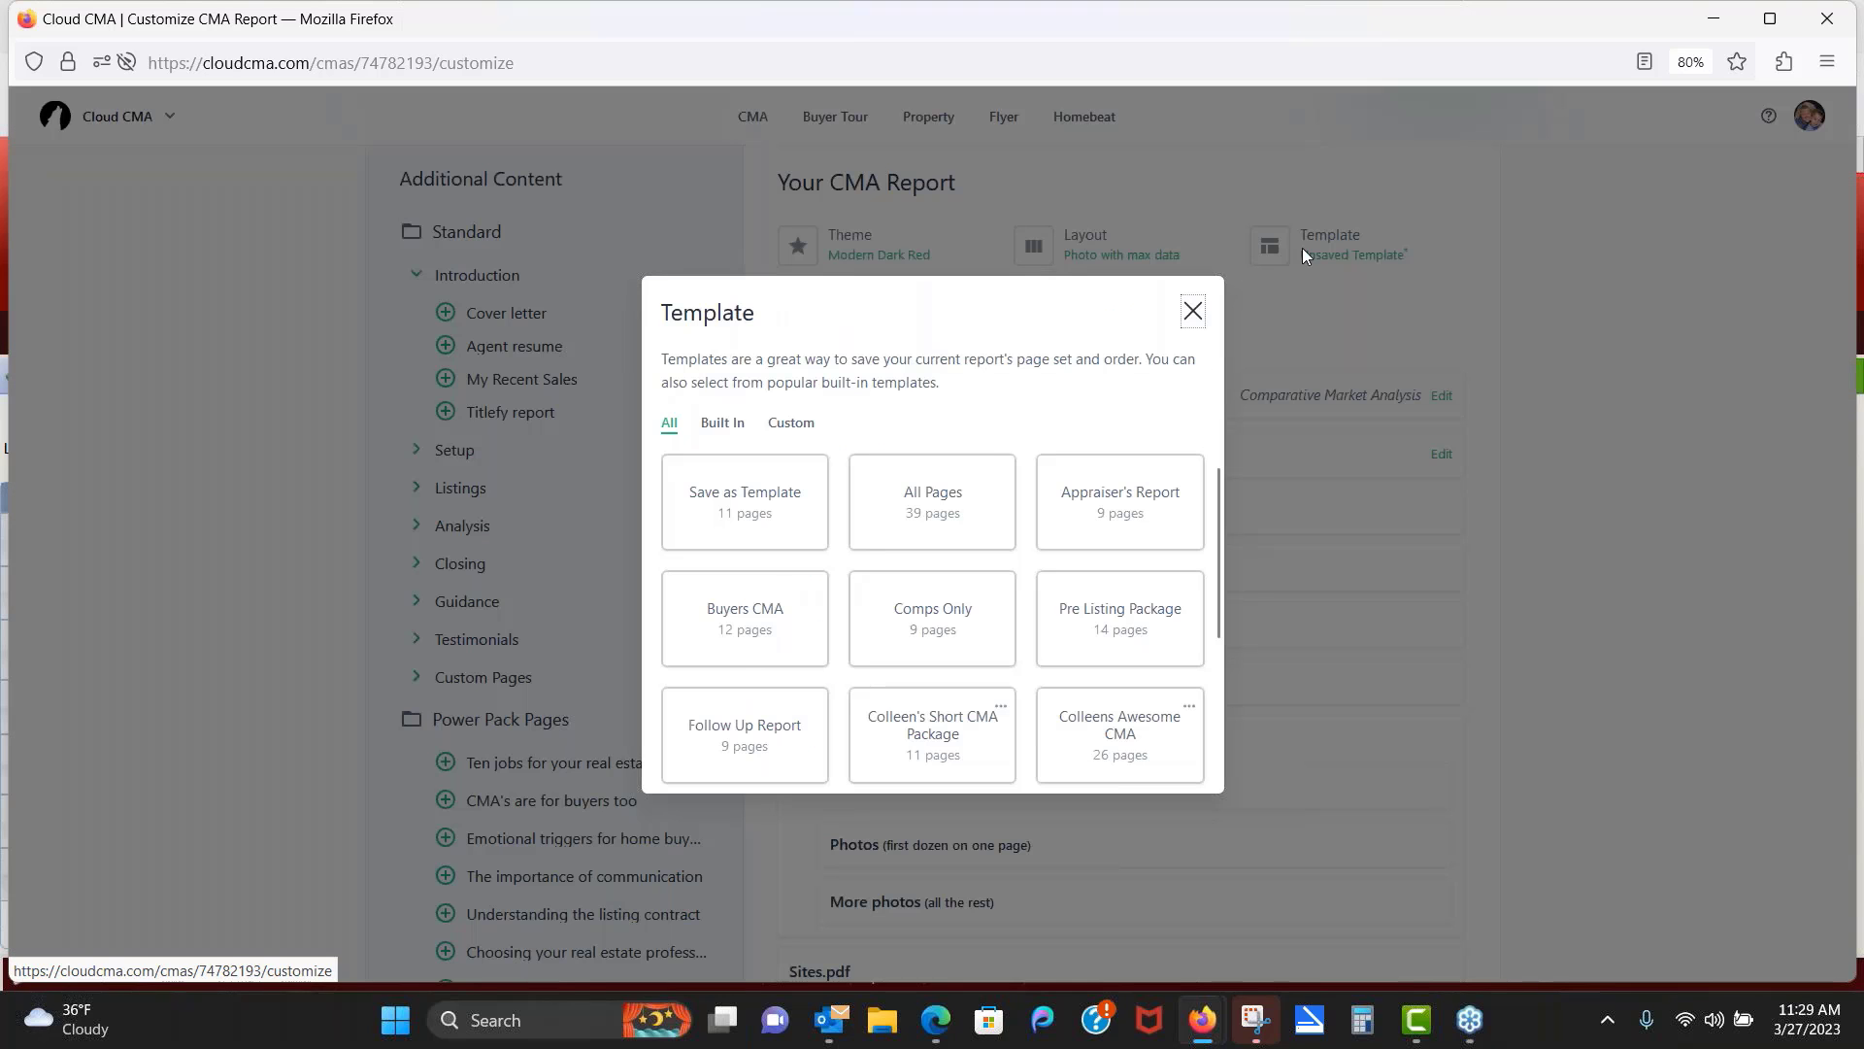
click(763, 516)
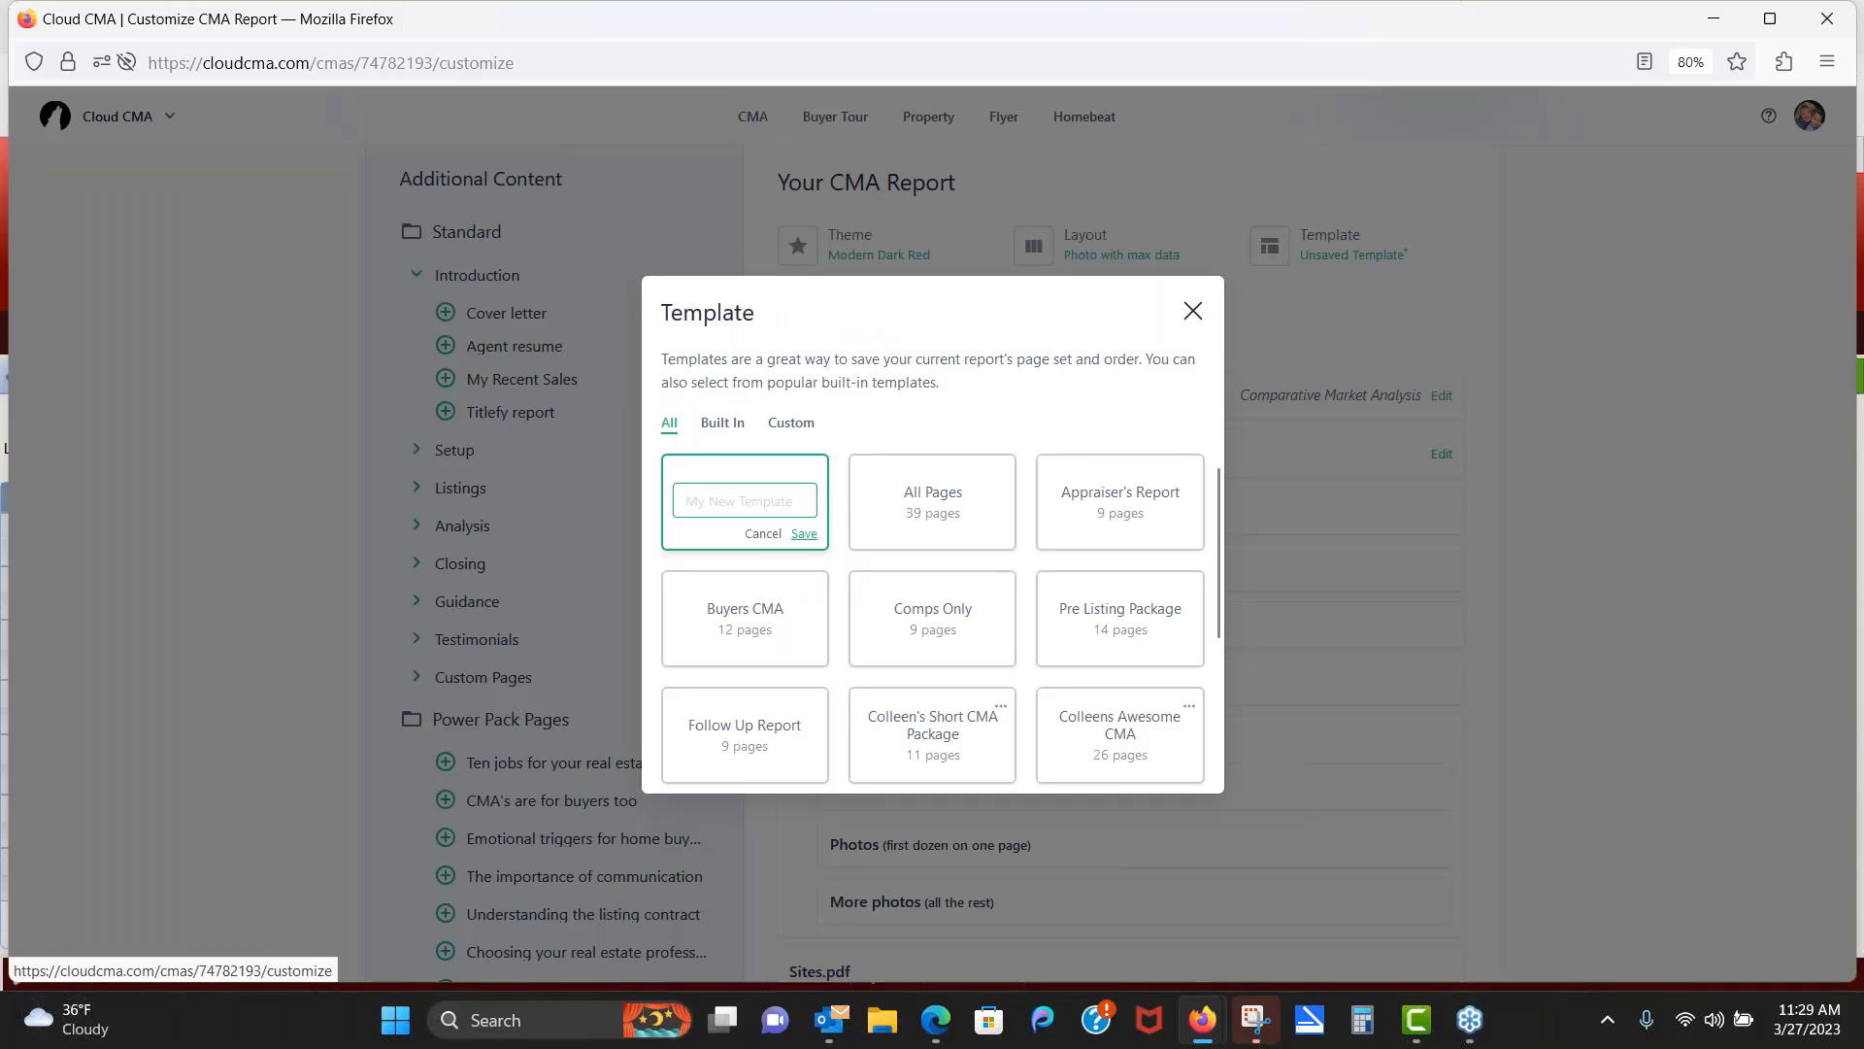
text(Cindy's Template)
click(804, 534)
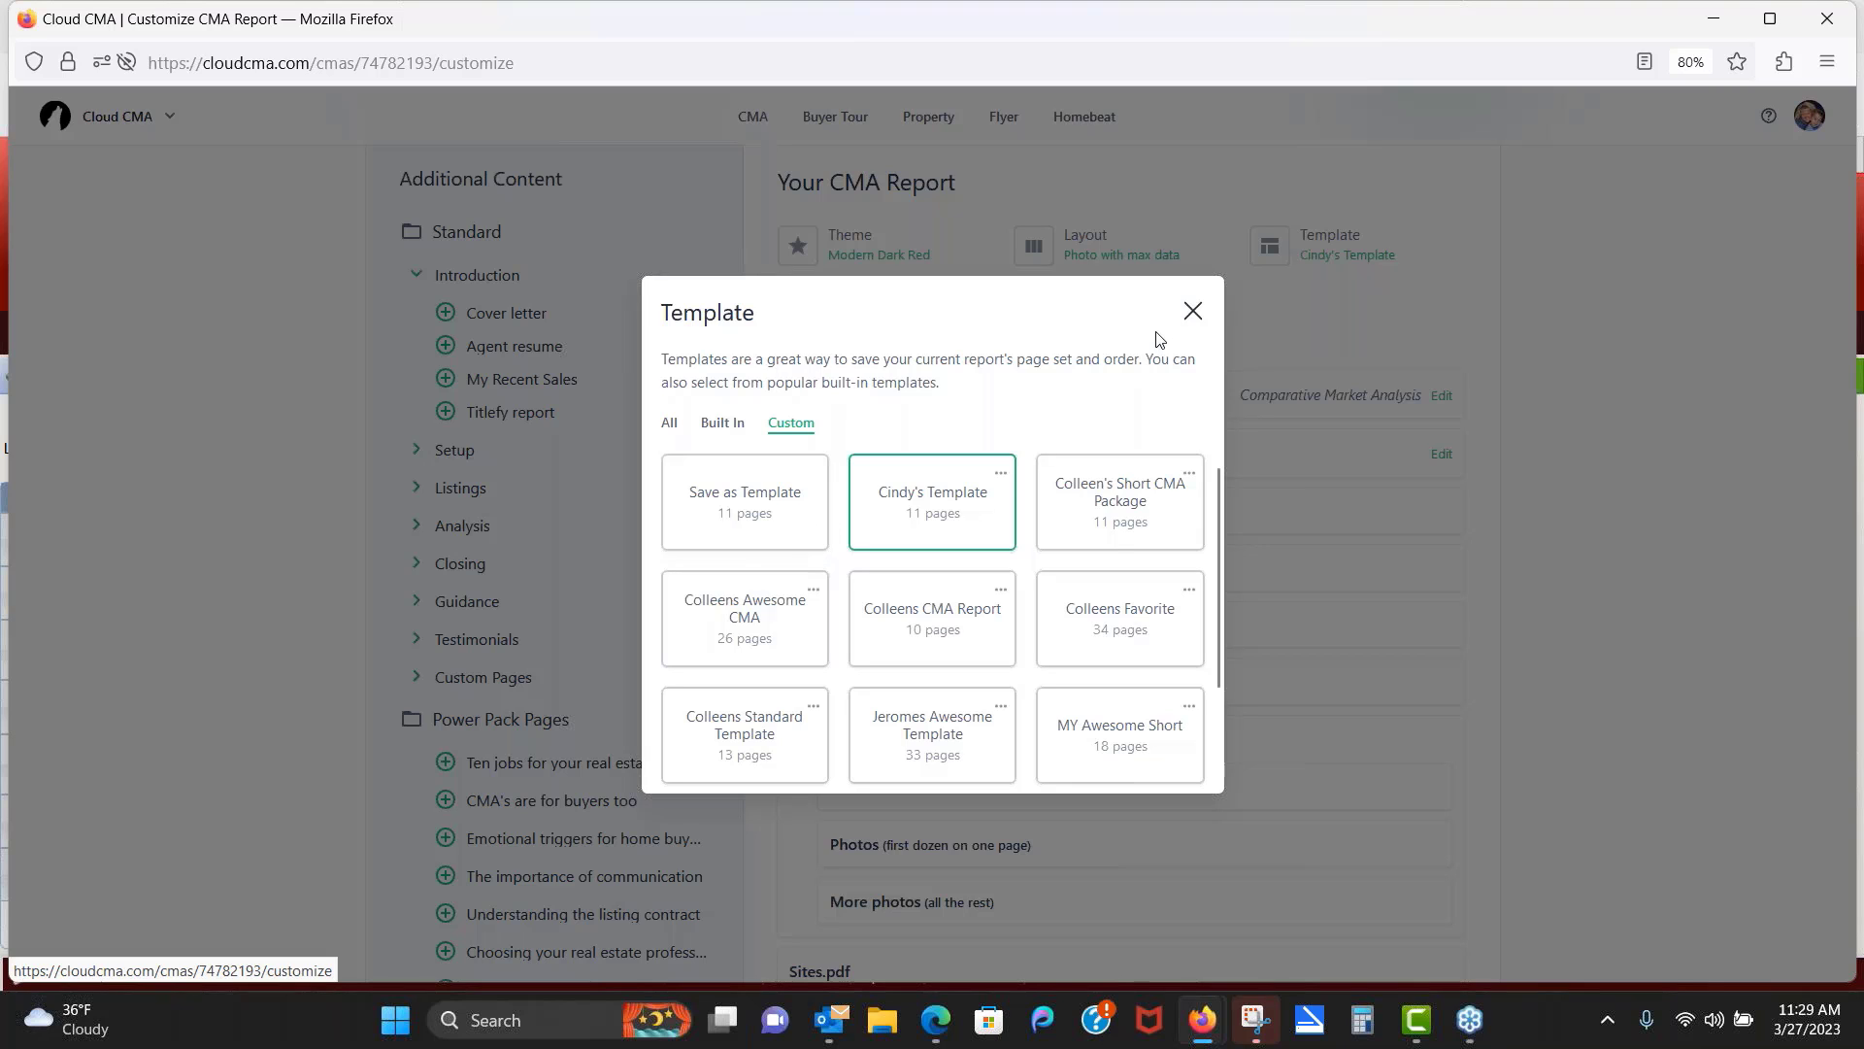
click(1193, 311)
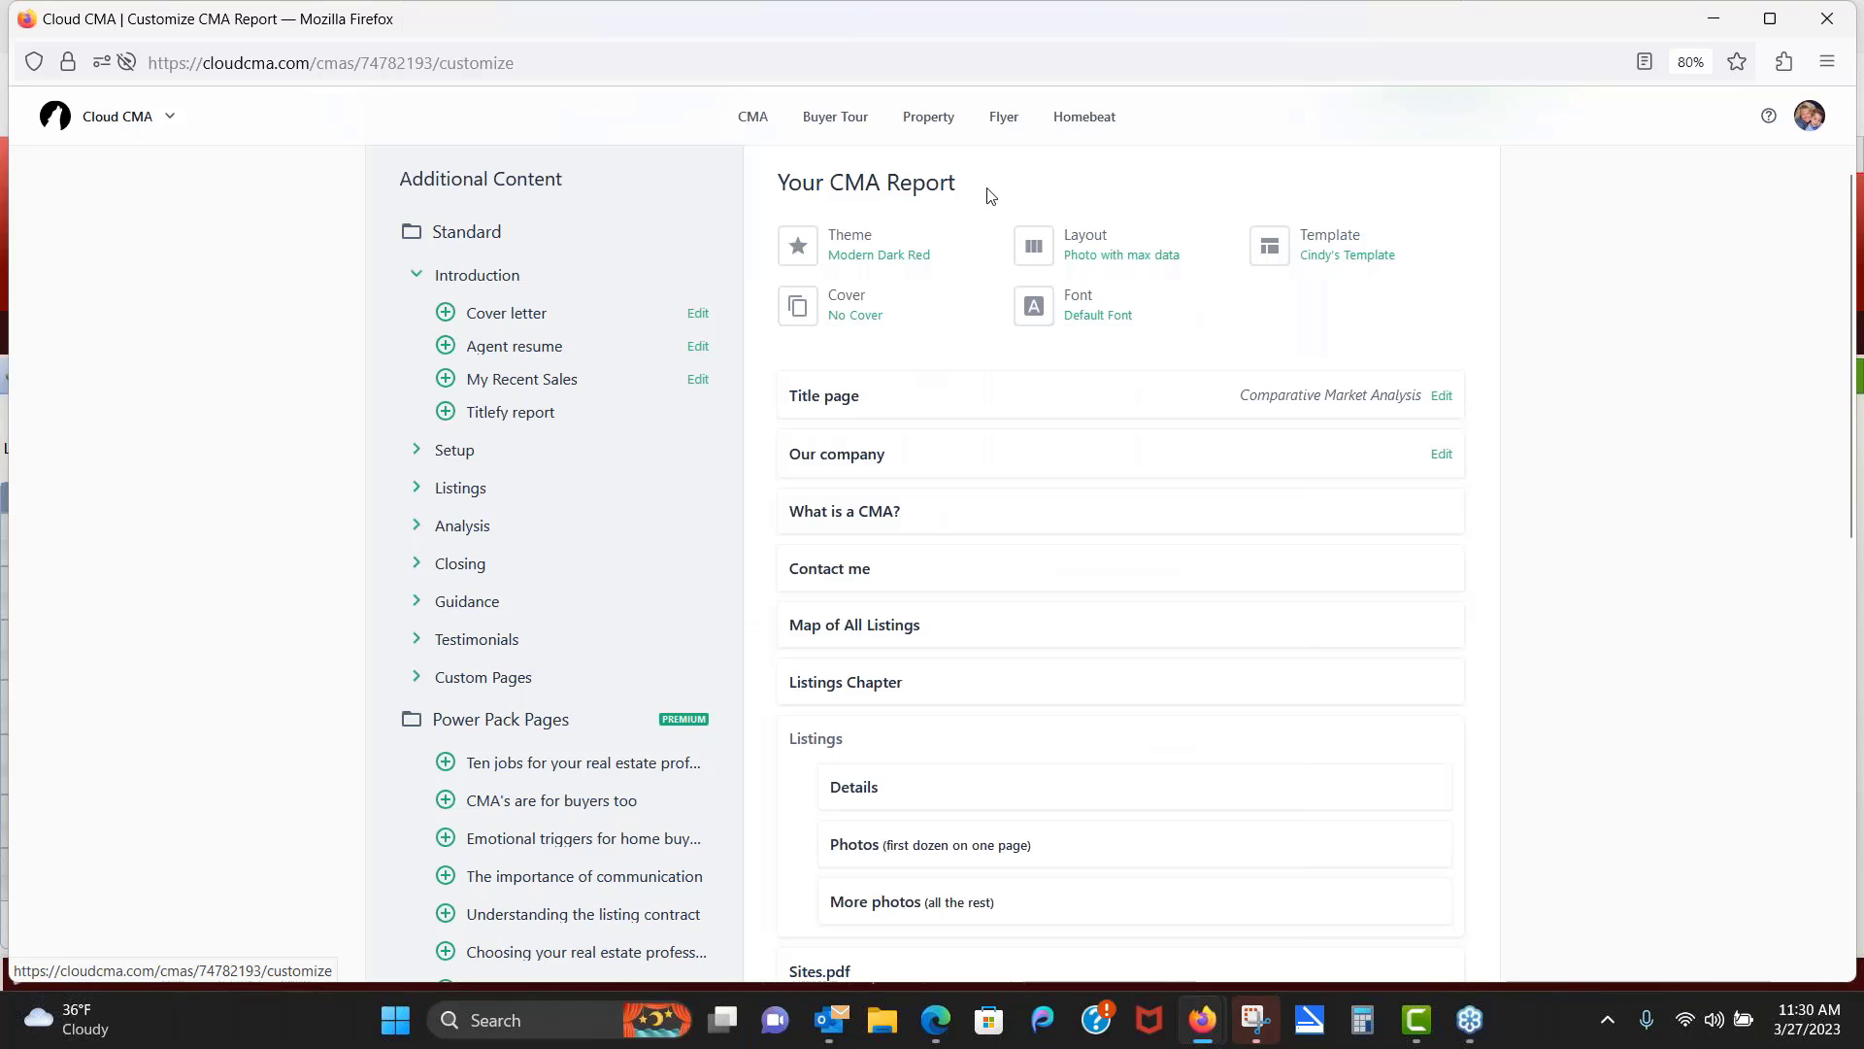
- Review theme and layout options, keeping Modern Dark Red and Photo with max data
click(847, 258)
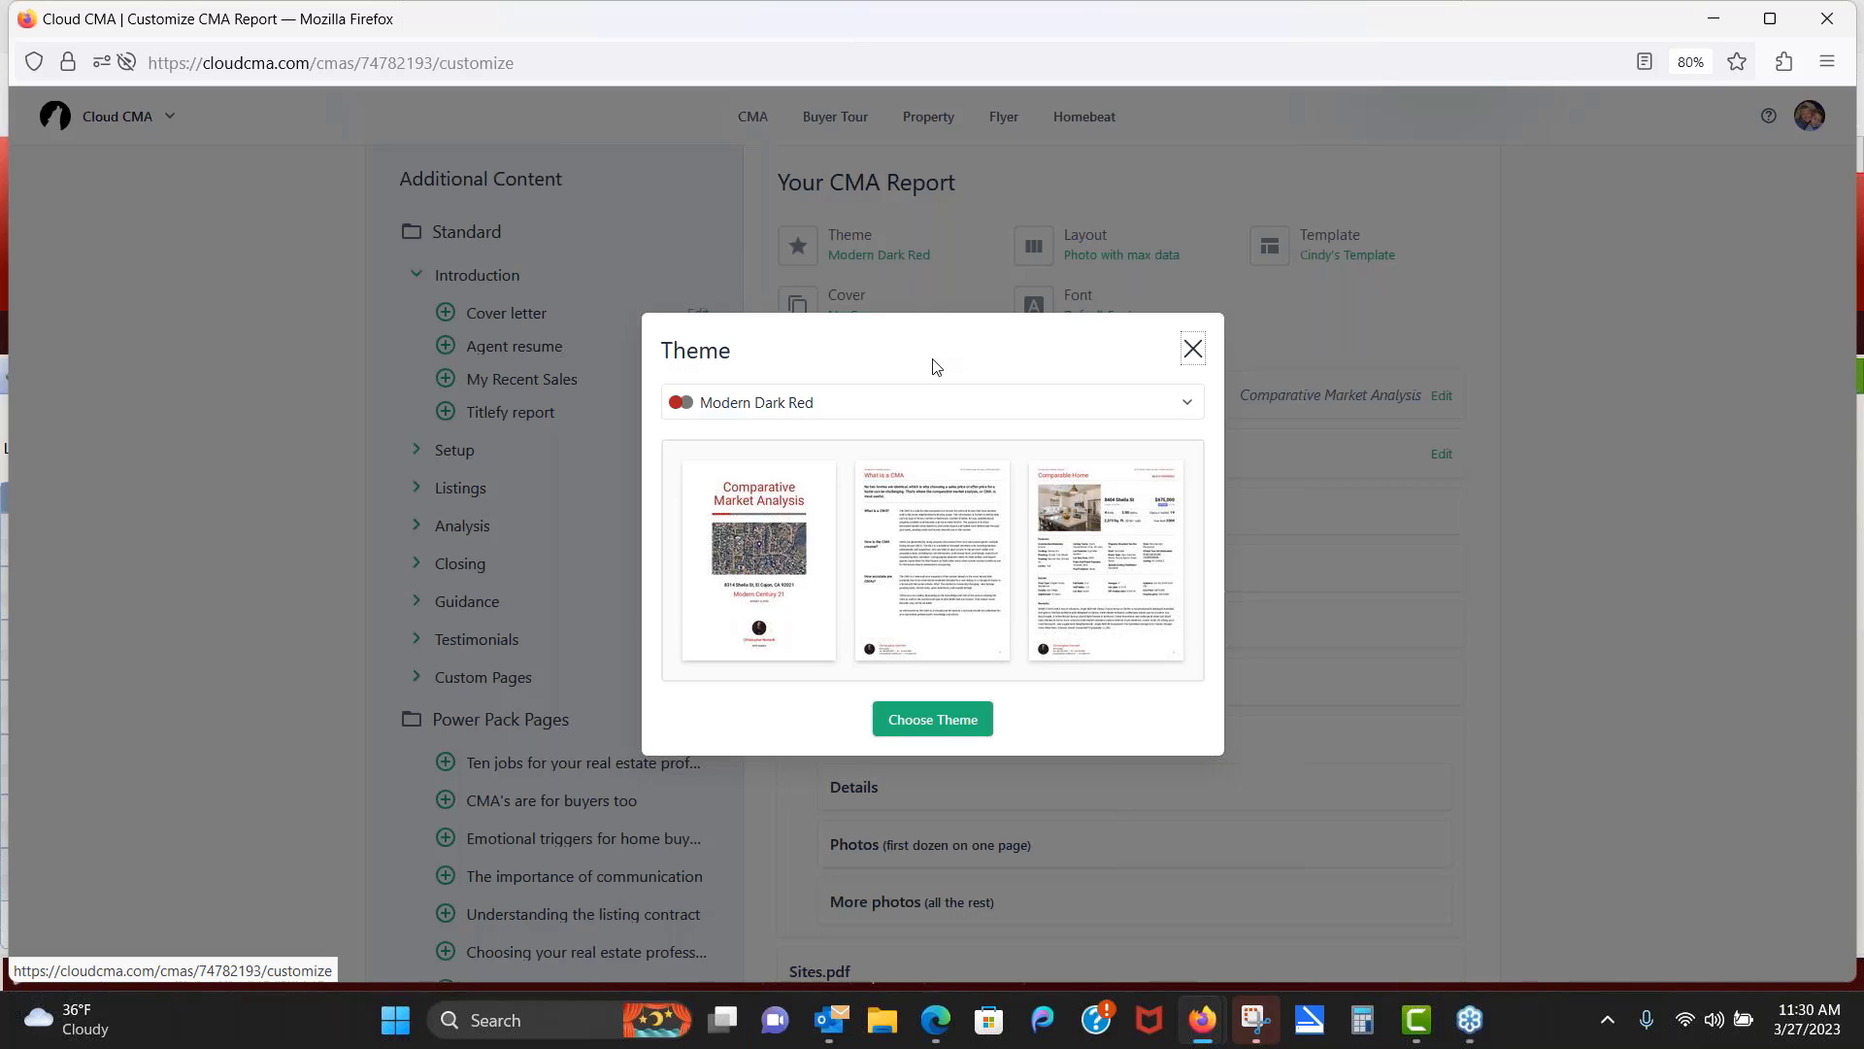
click(1188, 405)
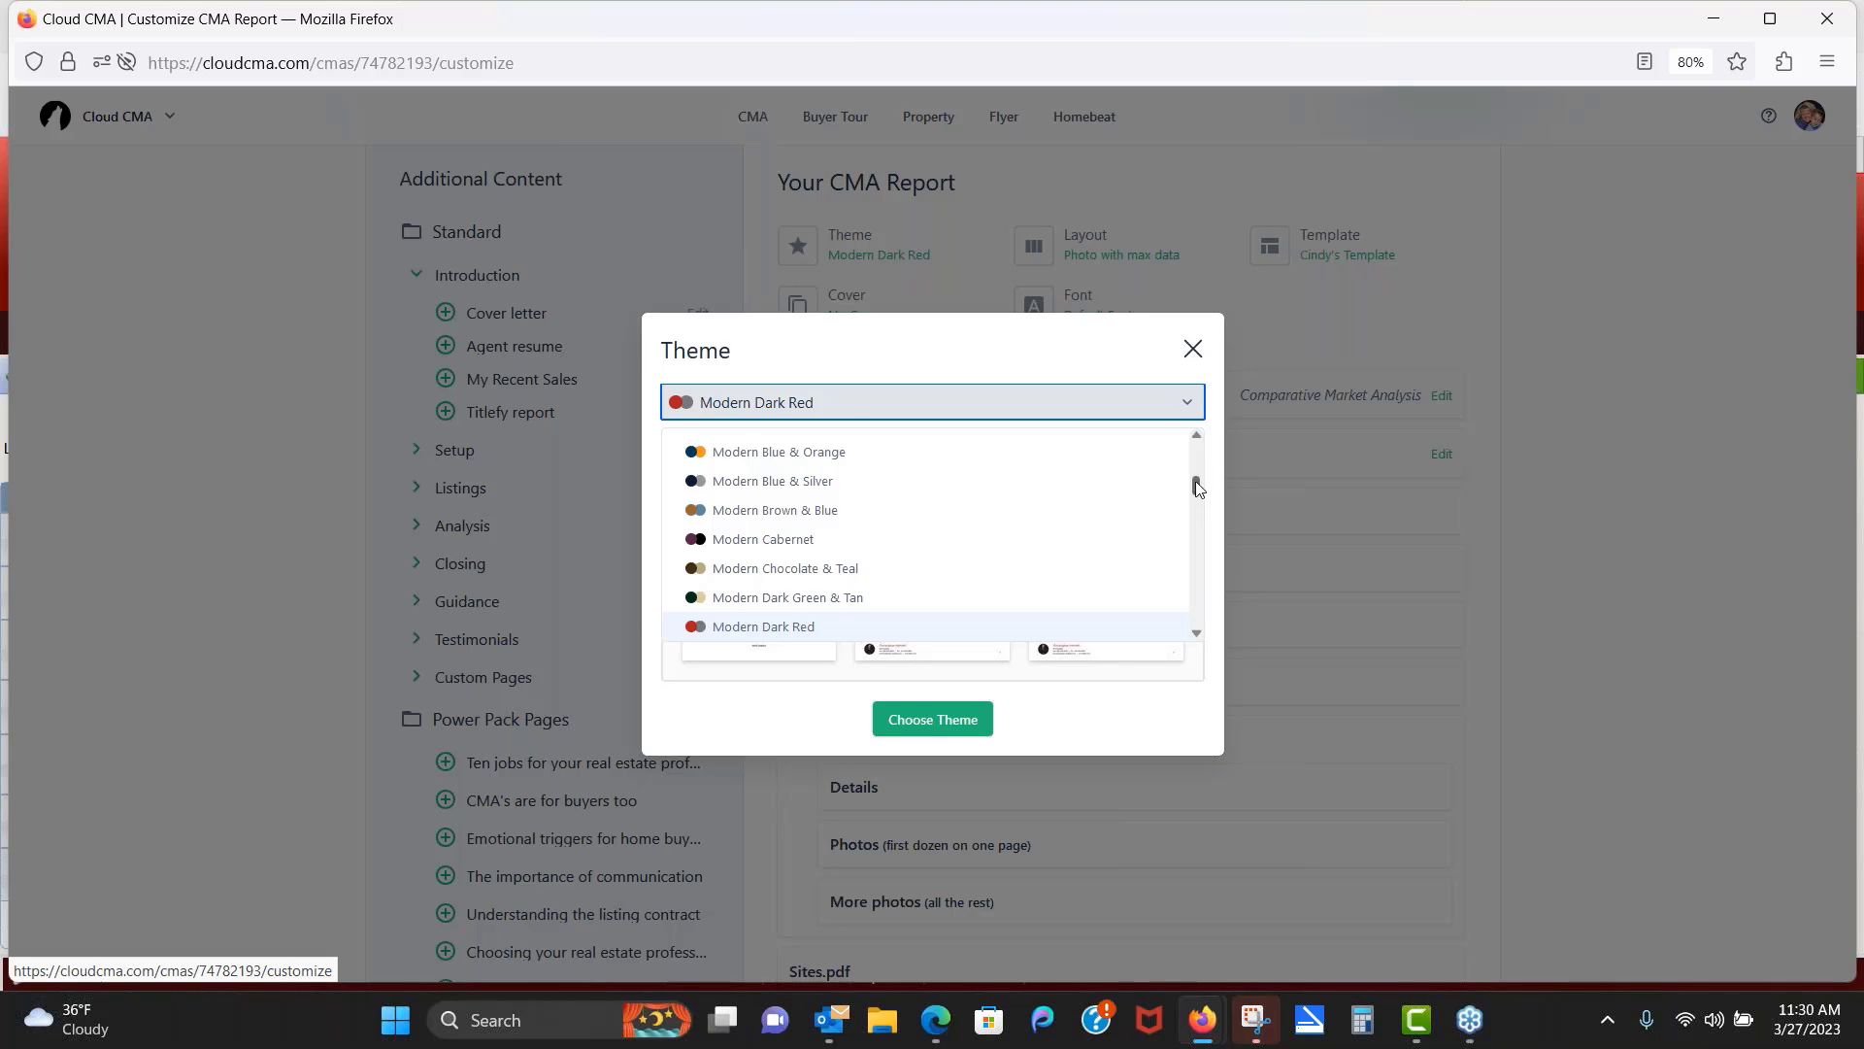
mouse_move(1196, 480)
mouse_down()
mouse_move(1193, 442)
mouse_move(1204, 641)
mouse_move(1212, 450)
mouse_up()
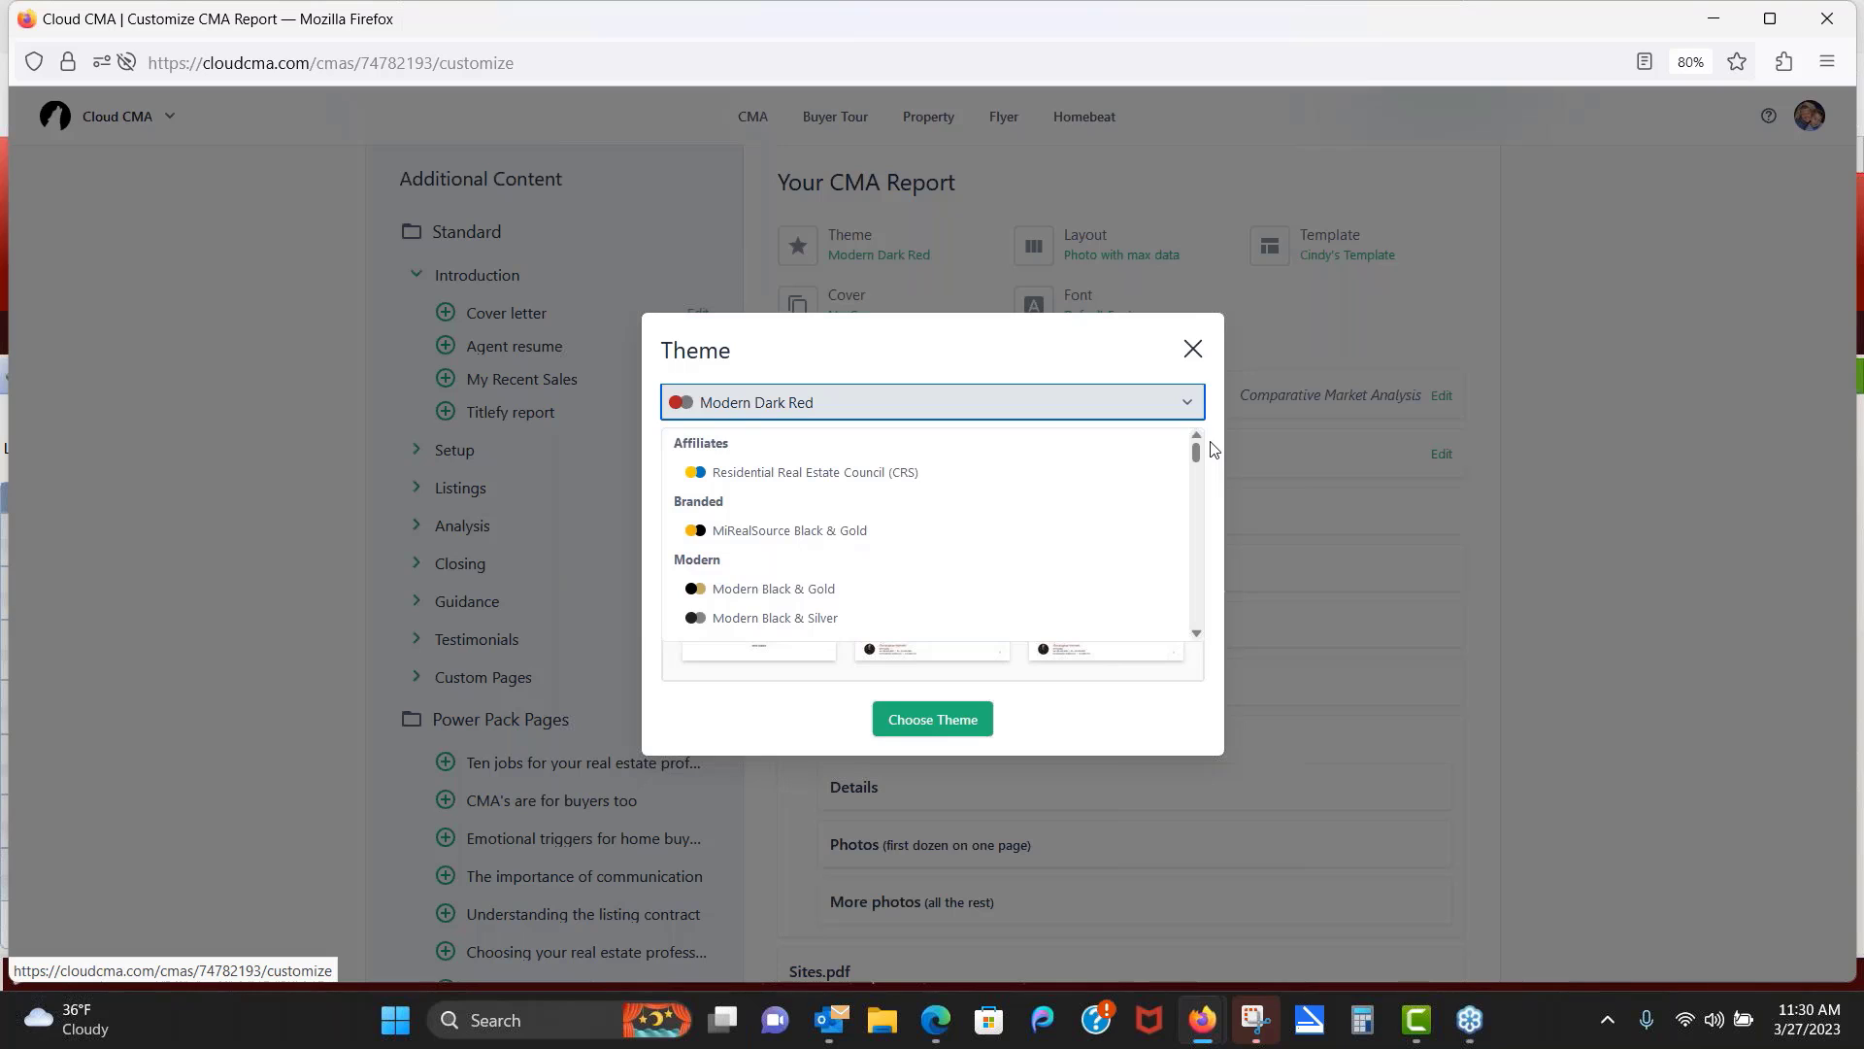
click(1193, 349)
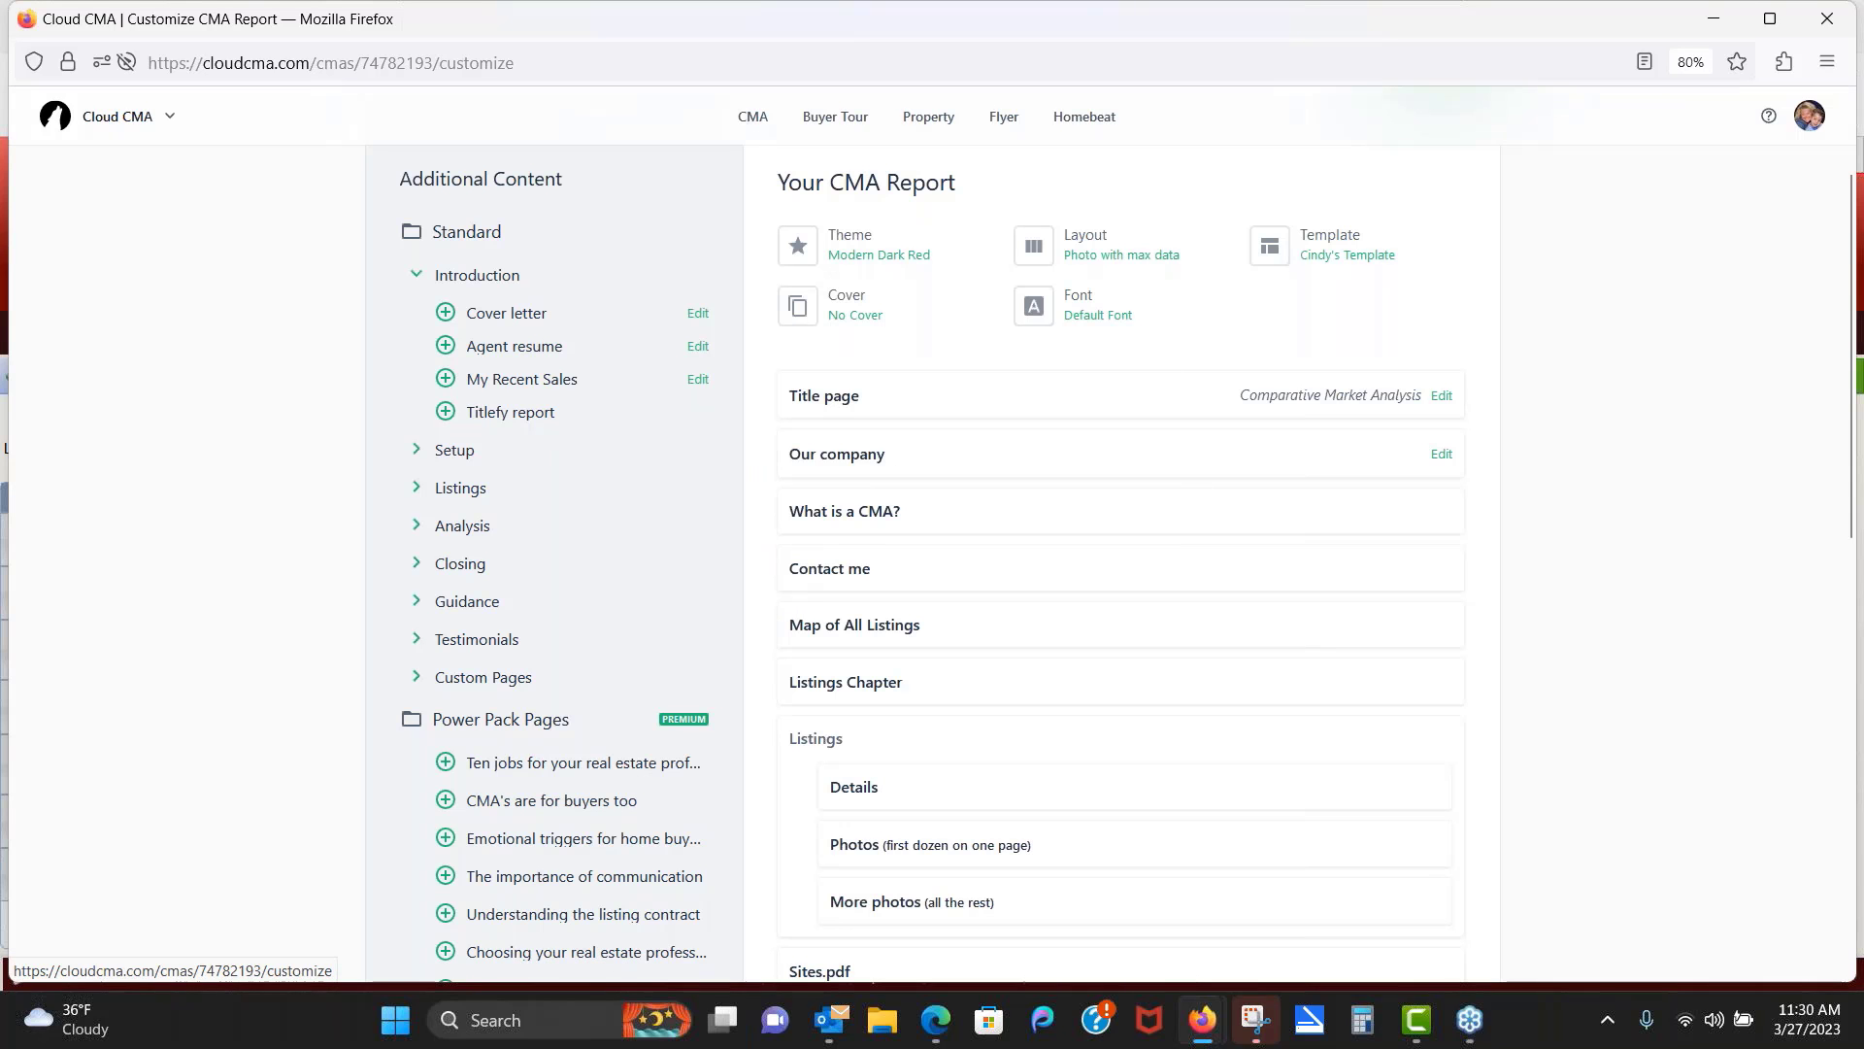
click(1054, 264)
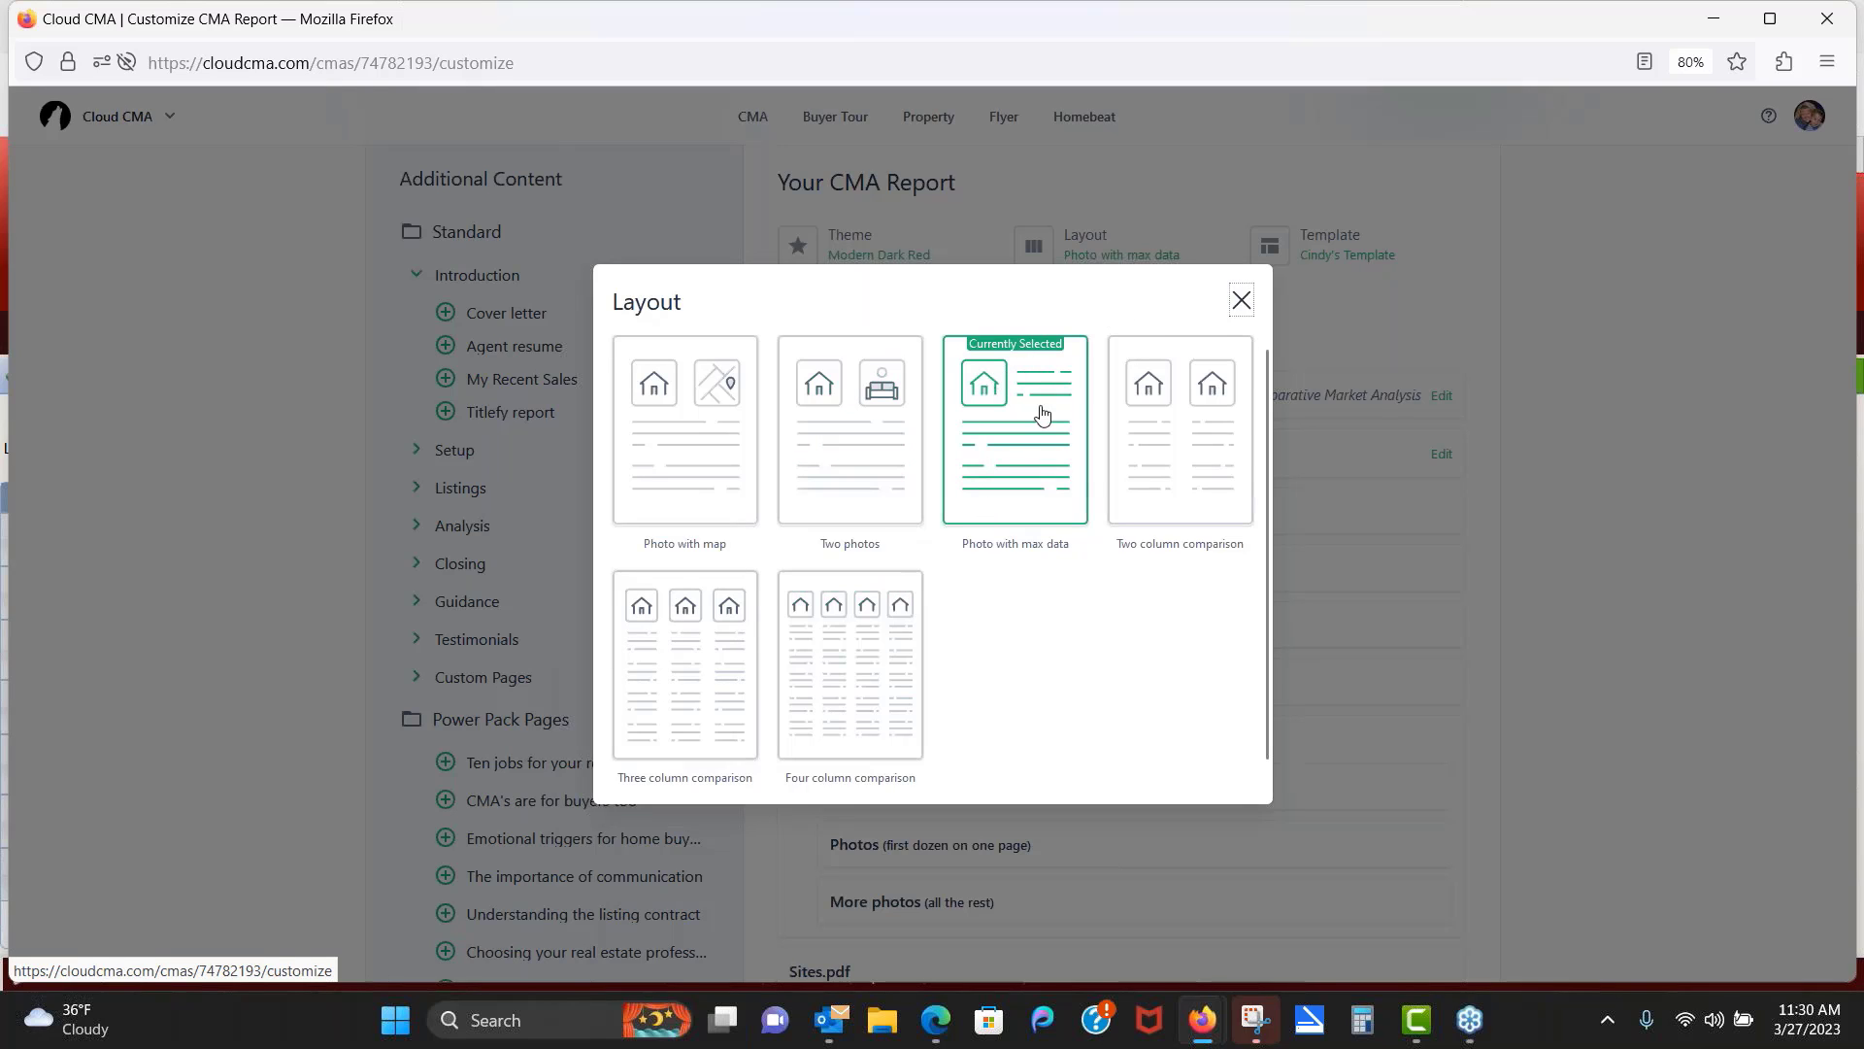
click(1240, 302)
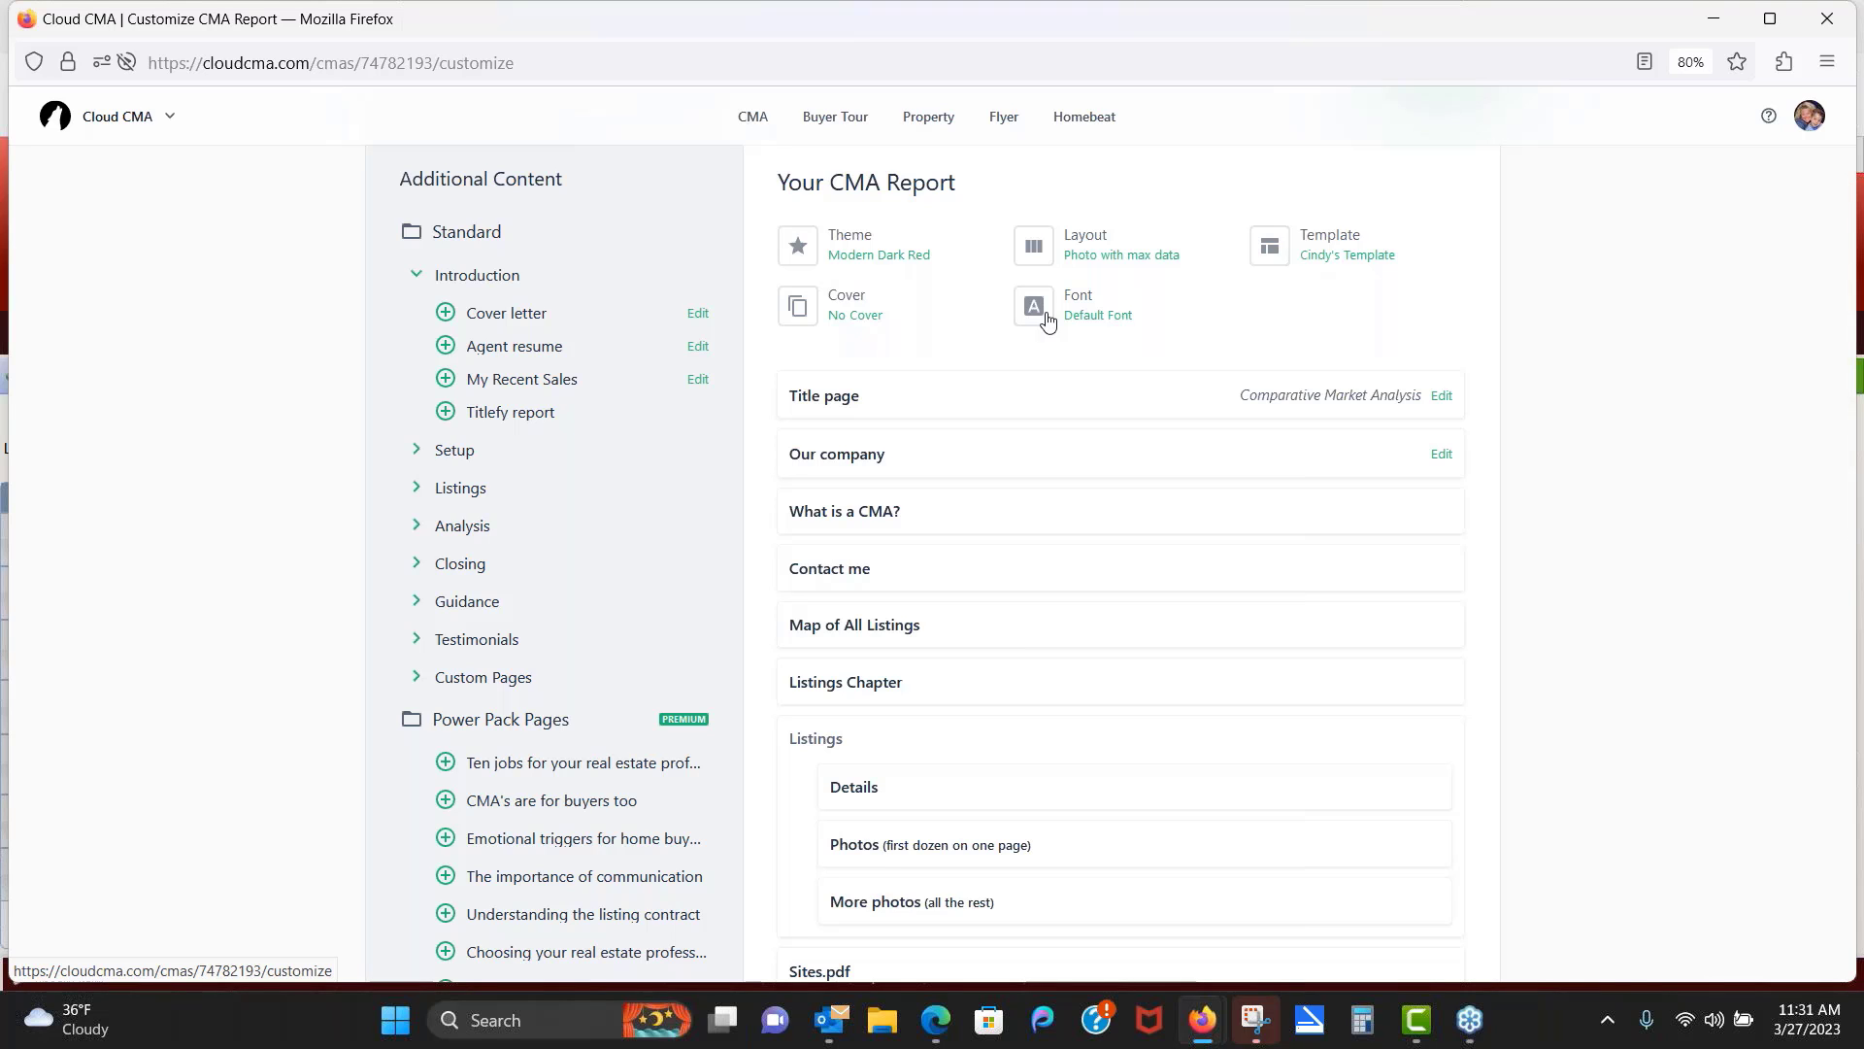
scroll(1598, 632, up, 2)
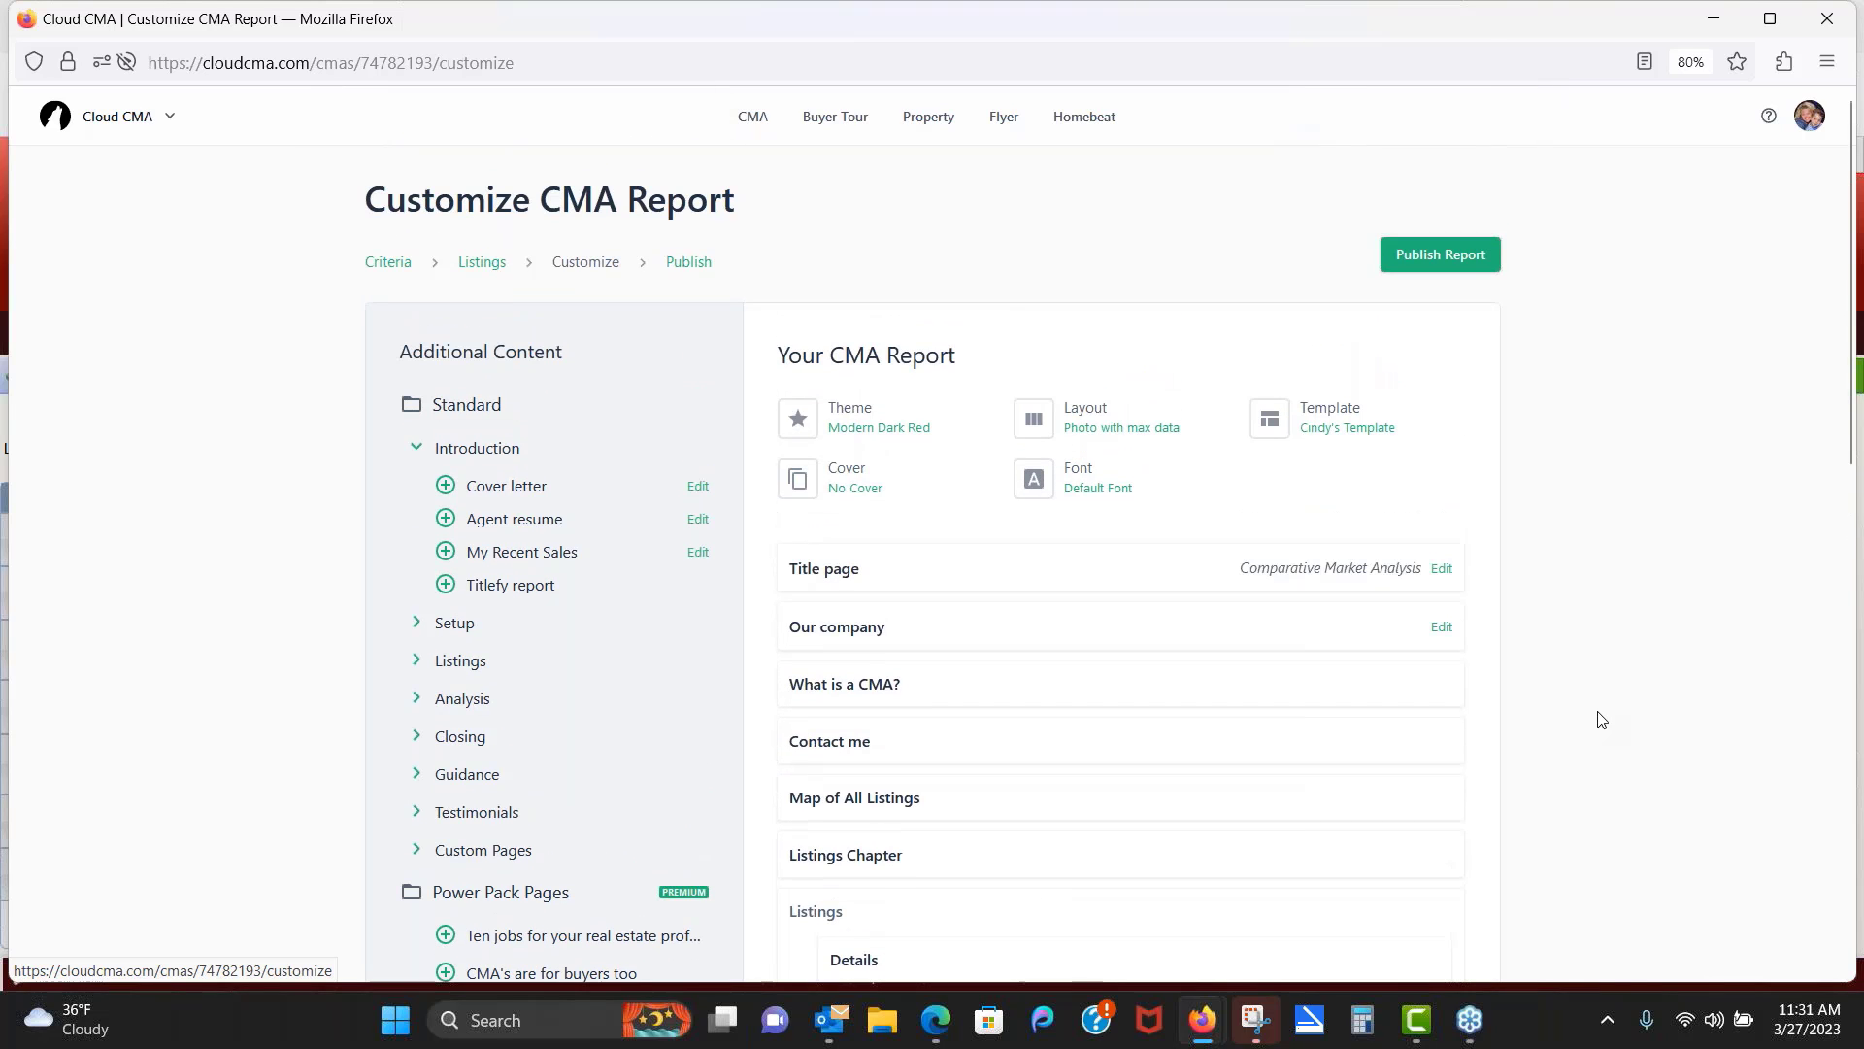
click(1461, 255)
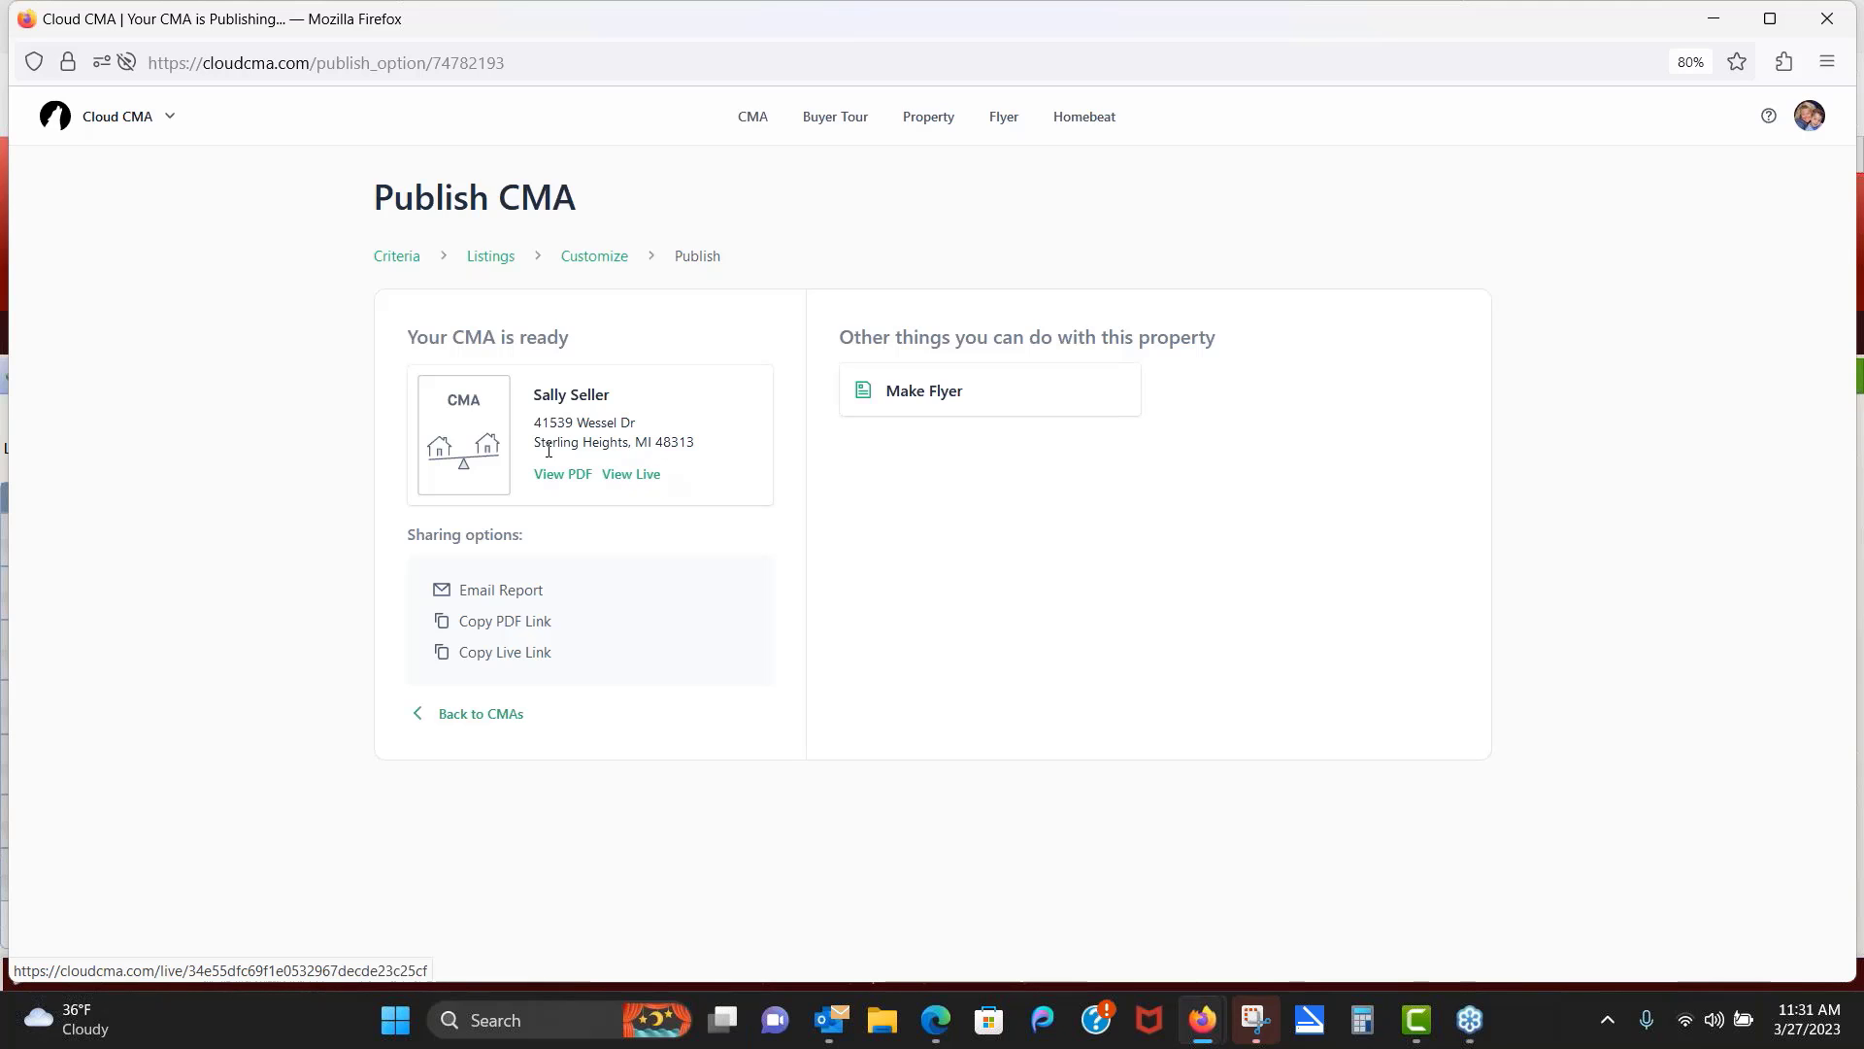
click(554, 480)
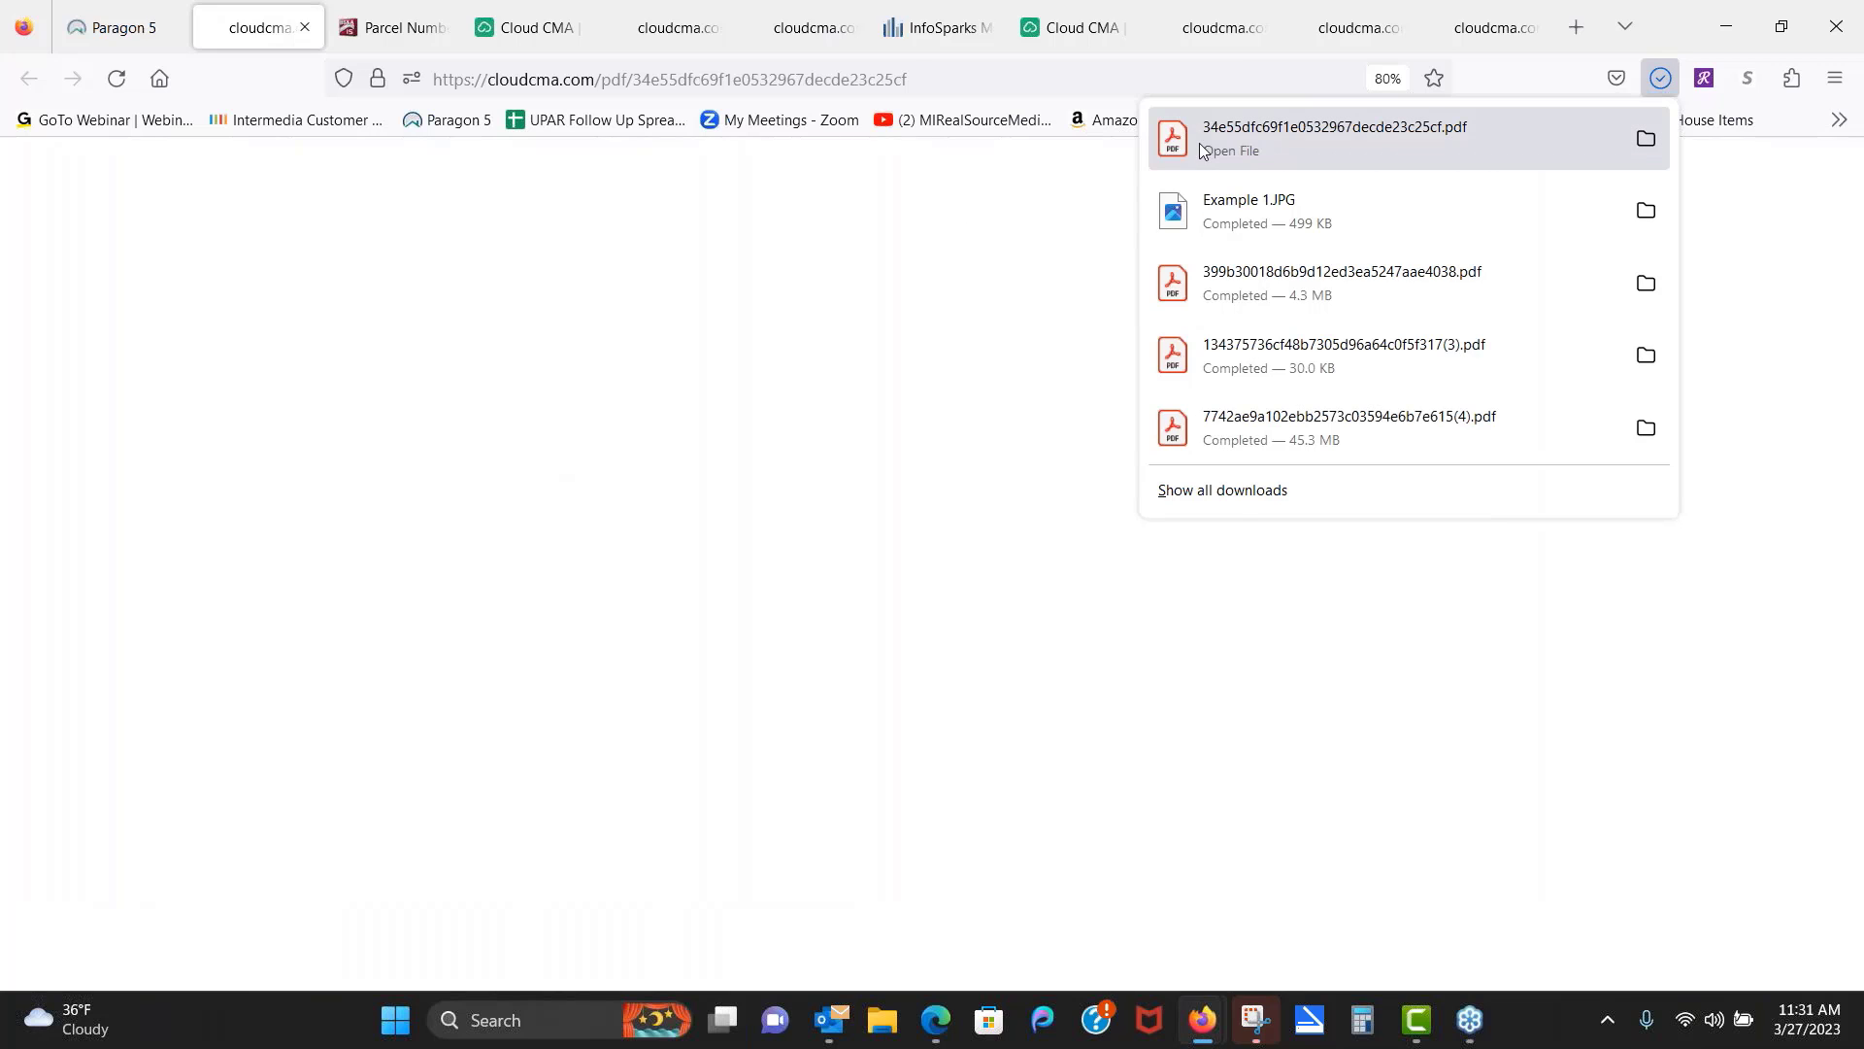
- Open the 36-page CMA PDF in Acrobat, review it, and close it
click(1193, 153)
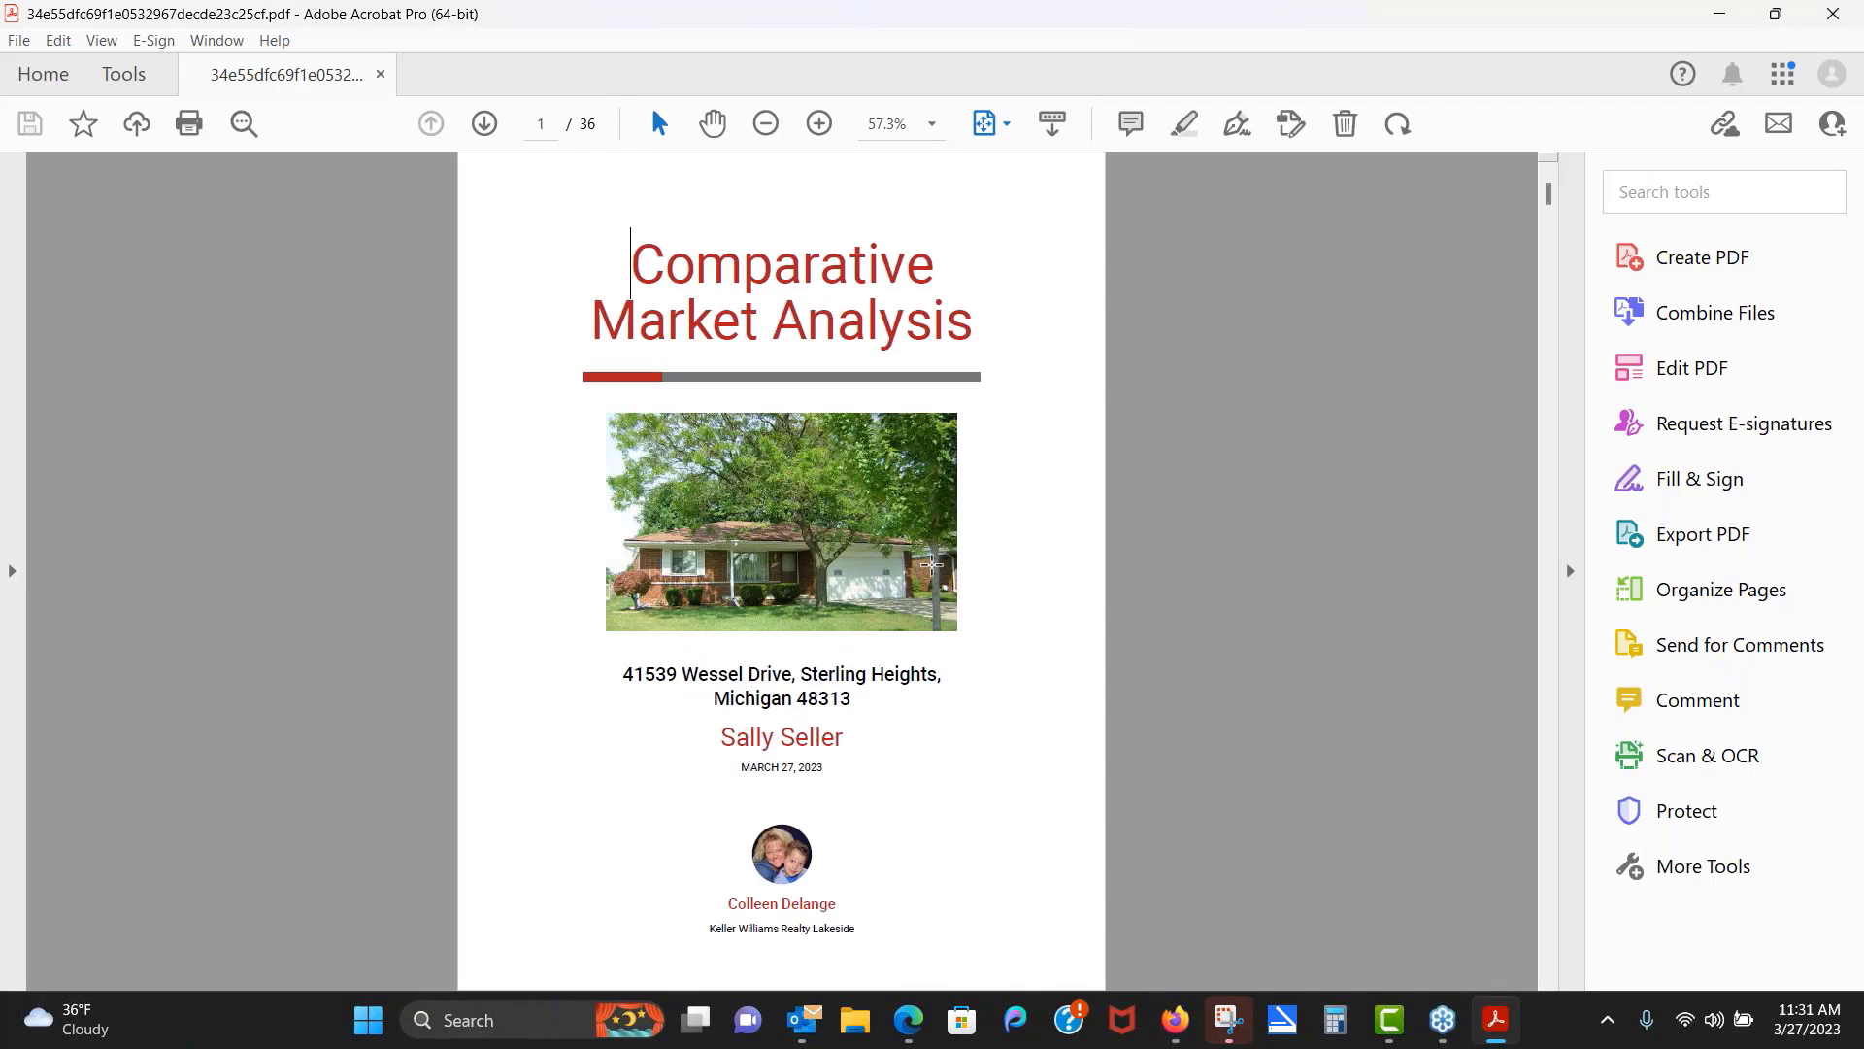
click(1835, 14)
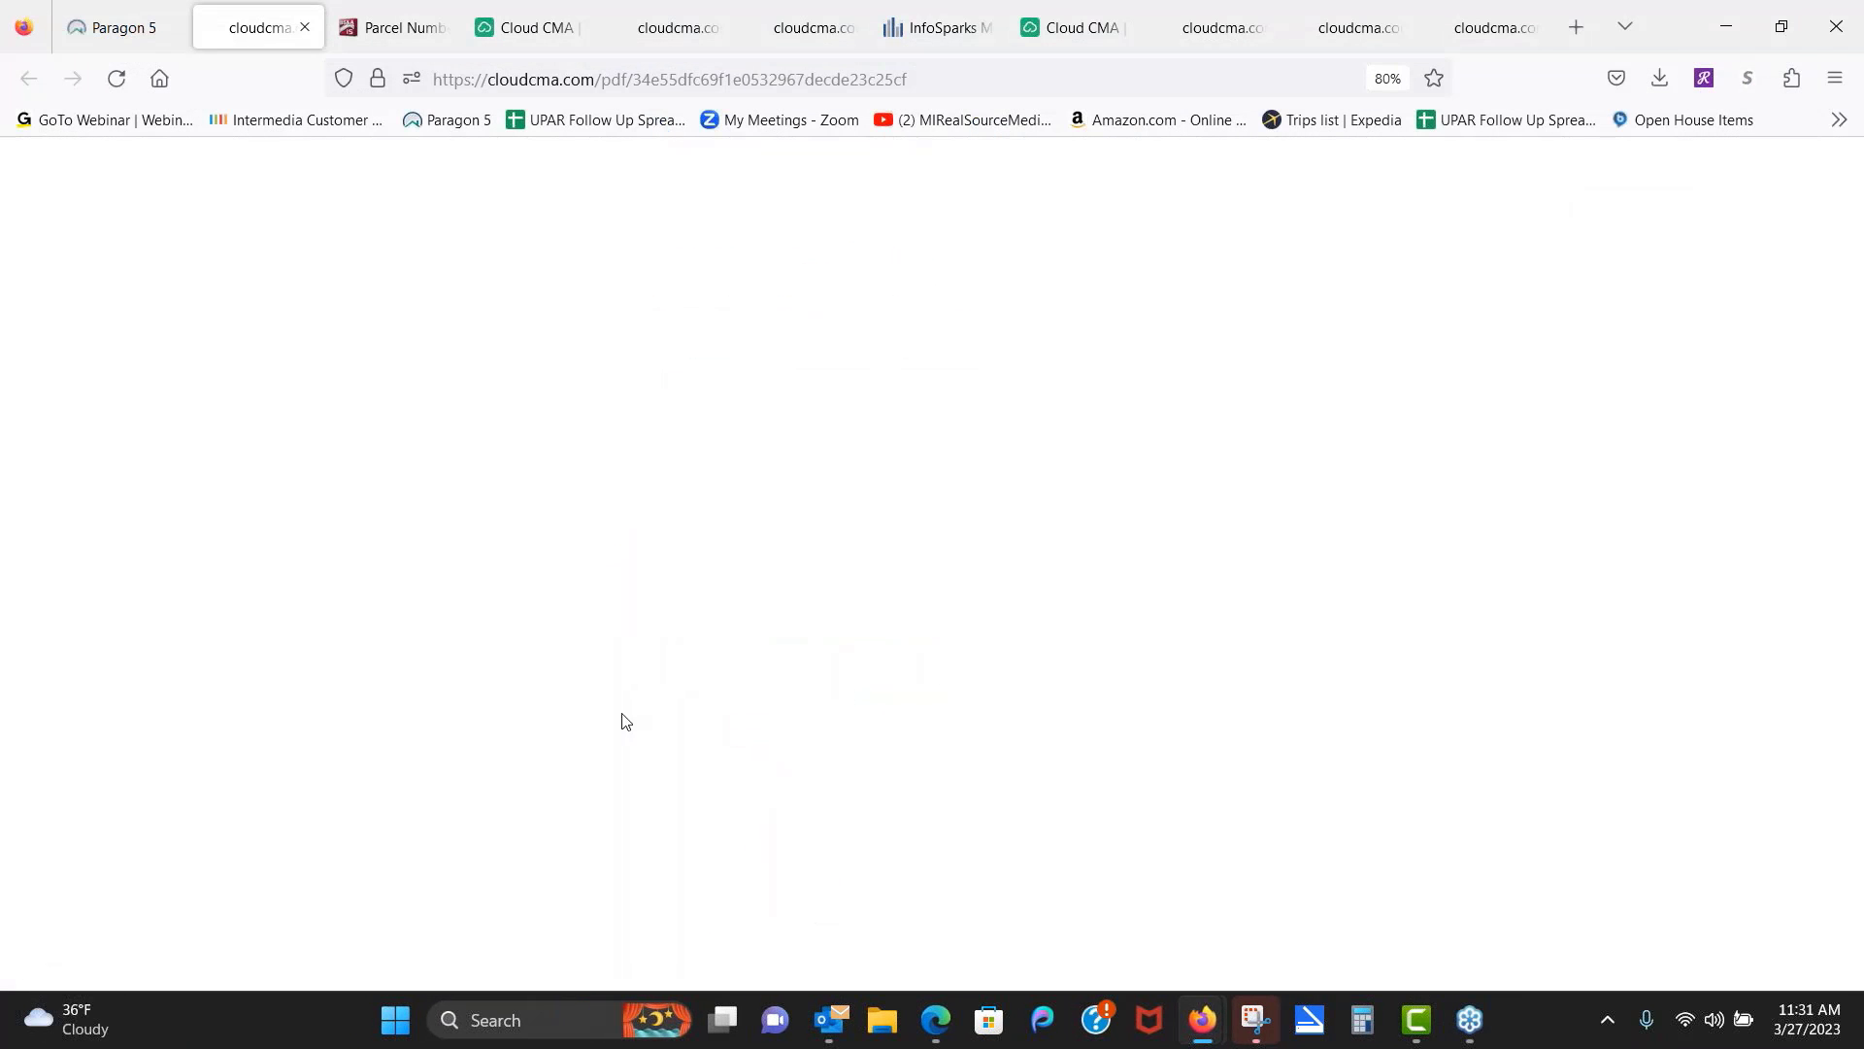
- Present the live report through to the 6 Comparable Homes slide, then close it
mouse_move(1212, 1042)
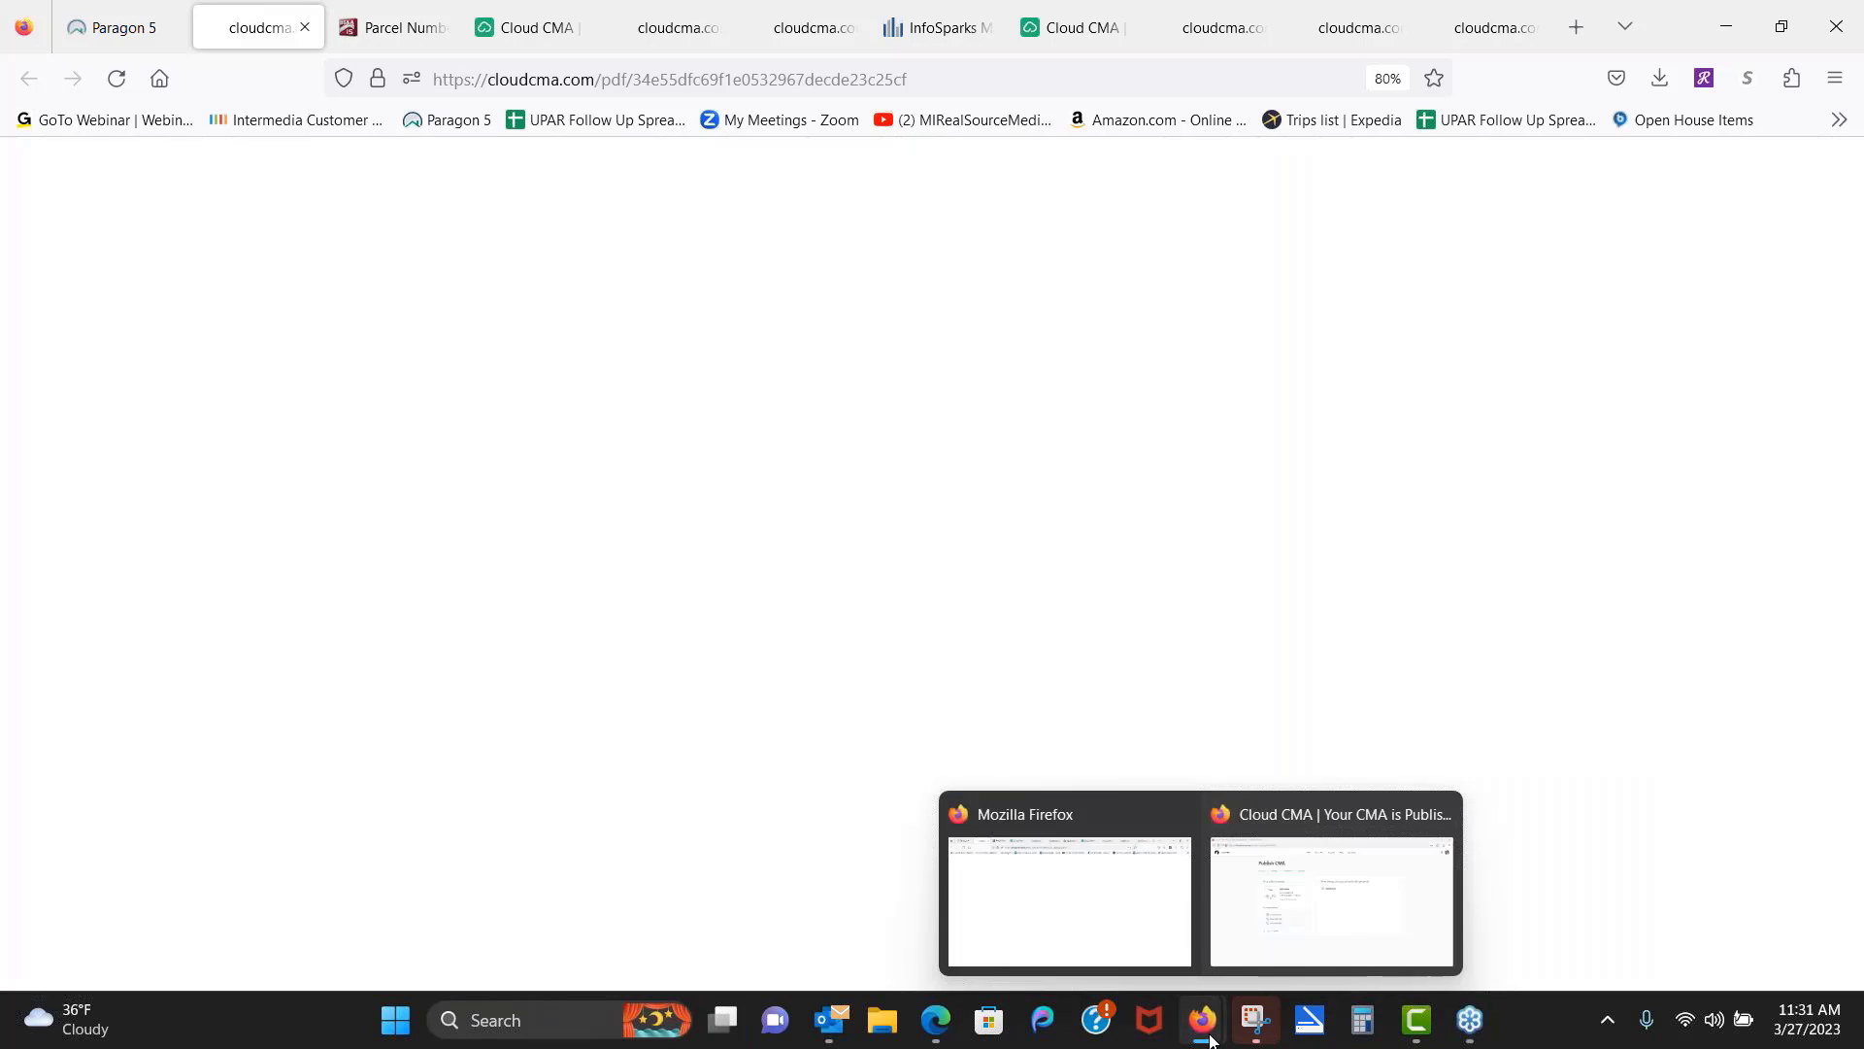
click(1254, 937)
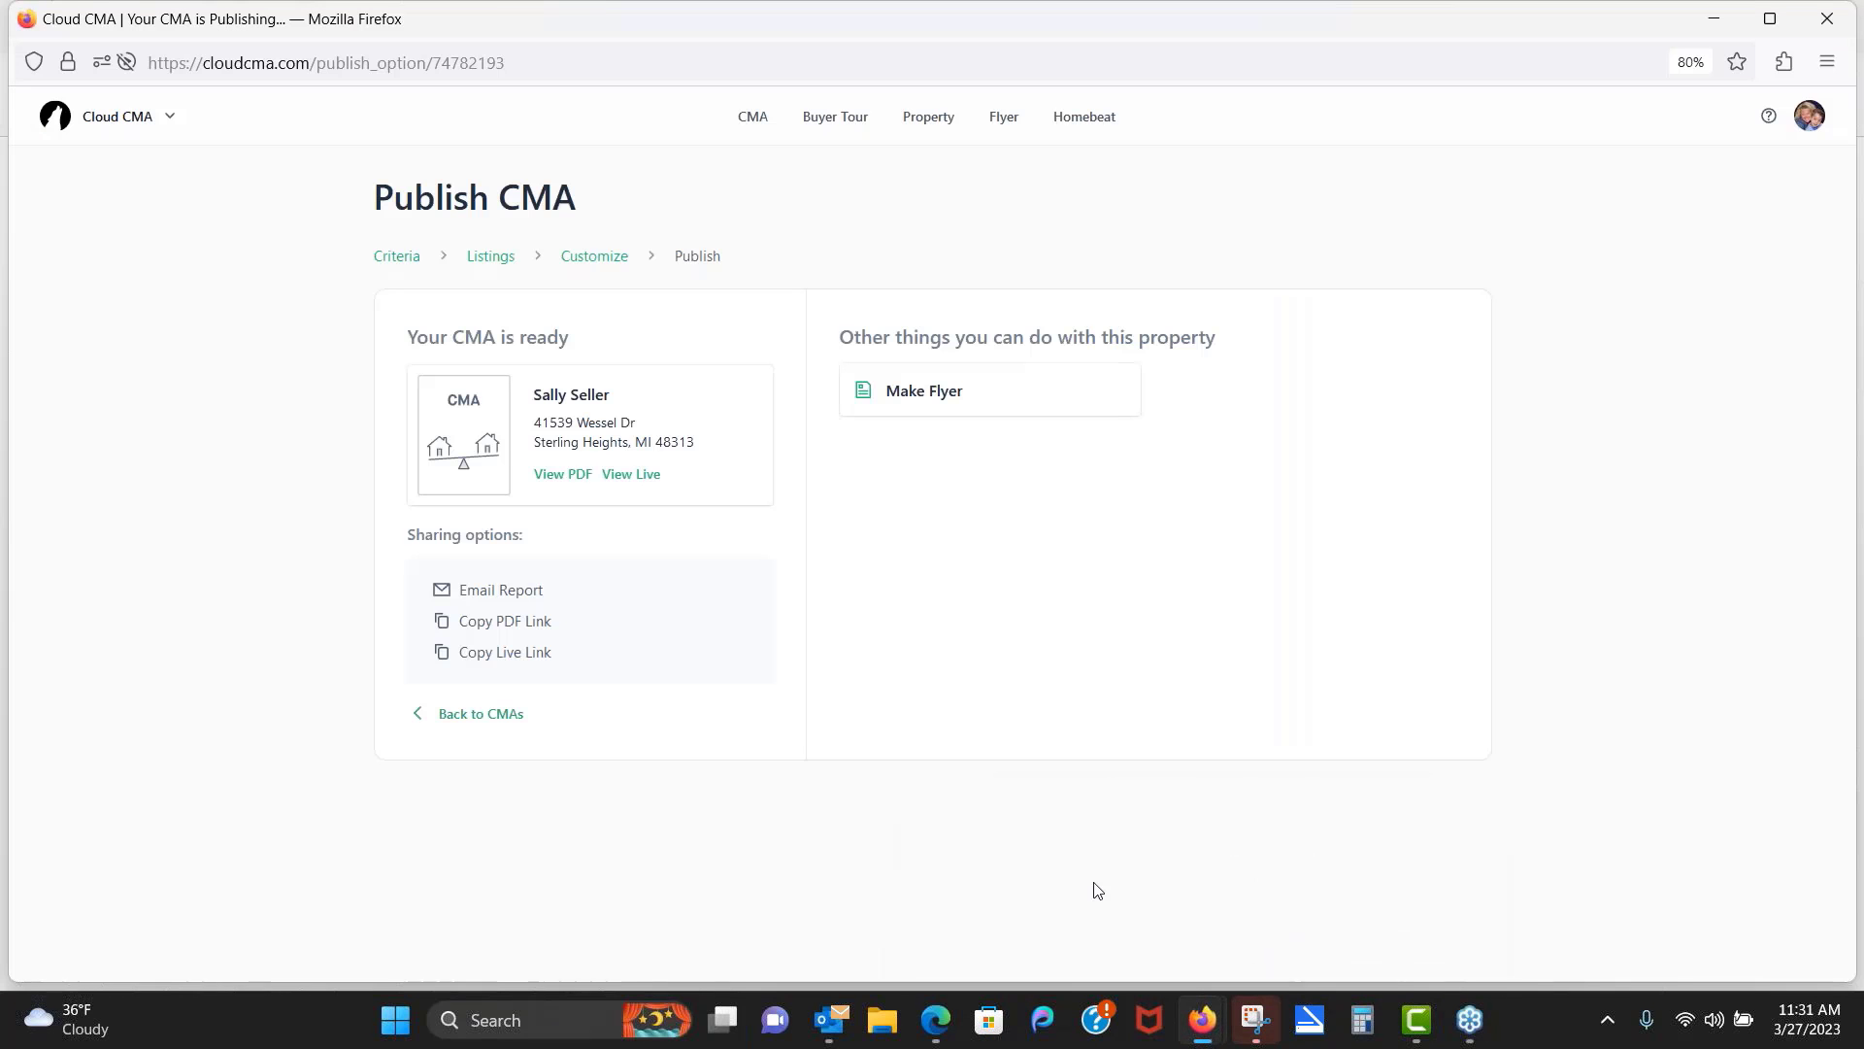
click(631, 475)
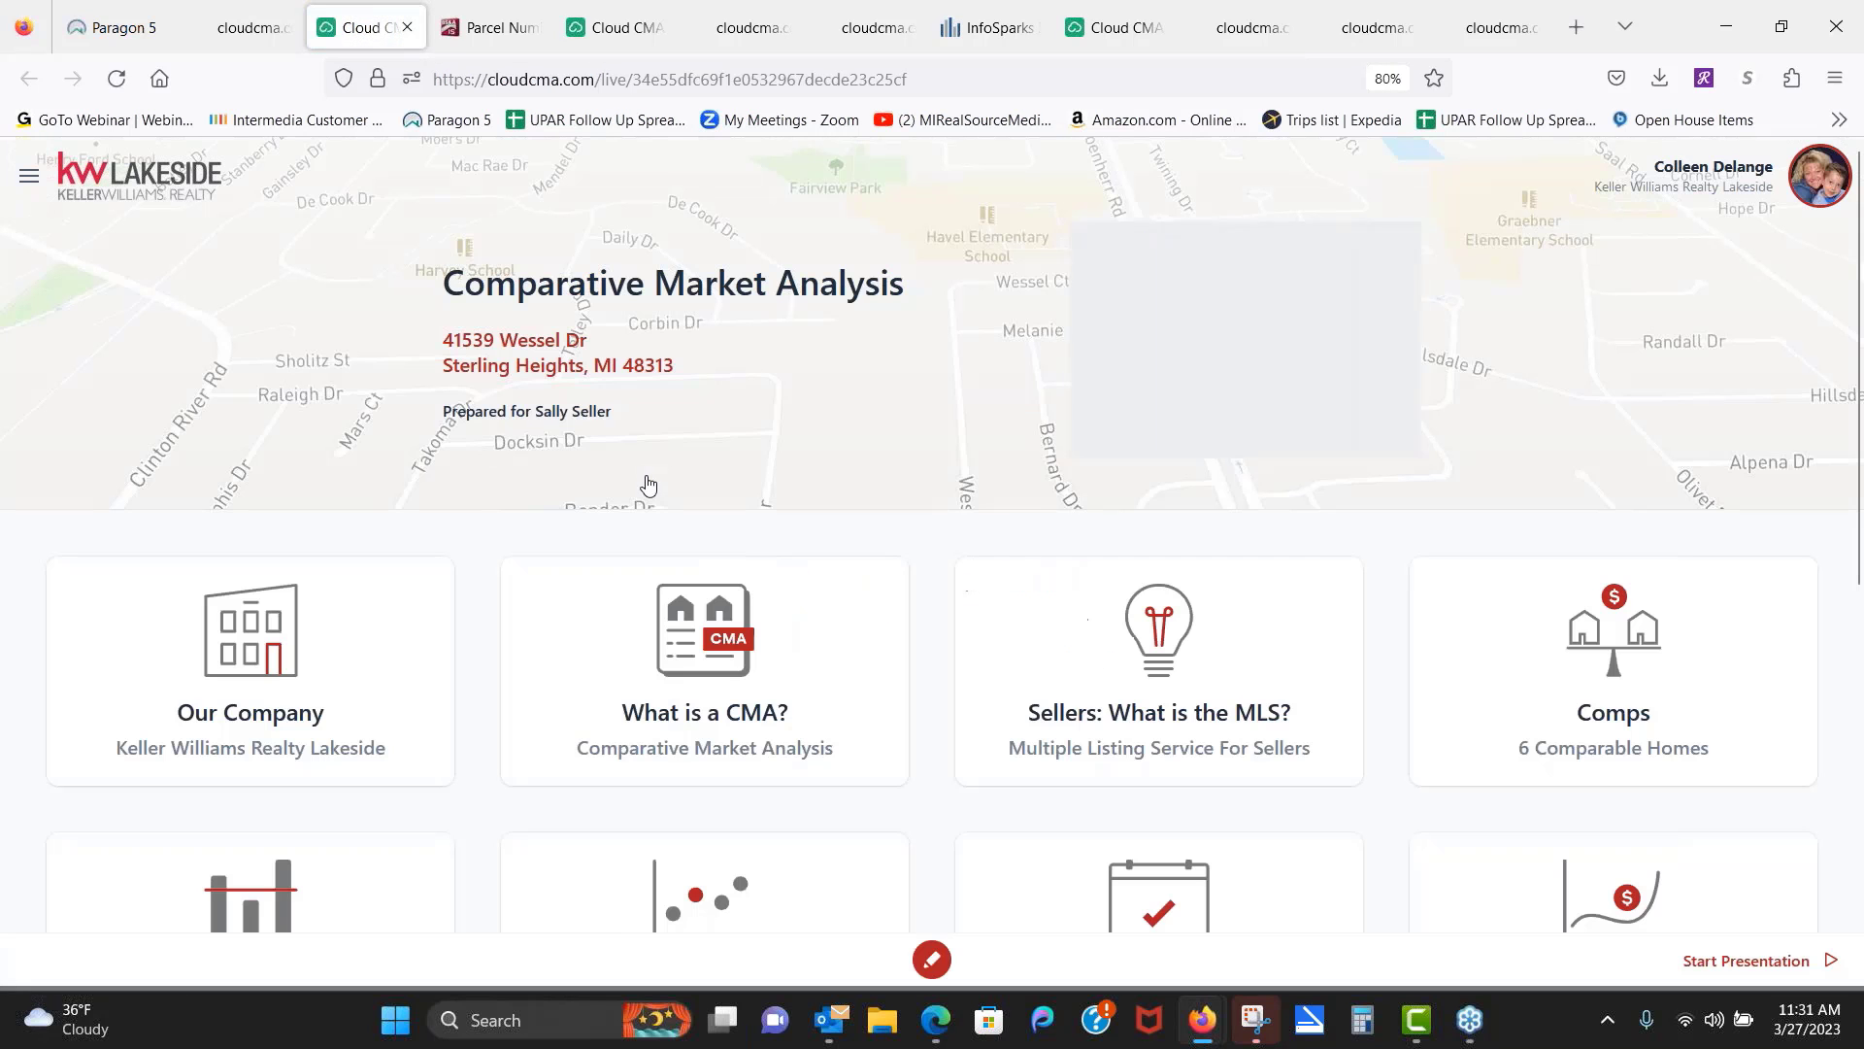
click(1748, 964)
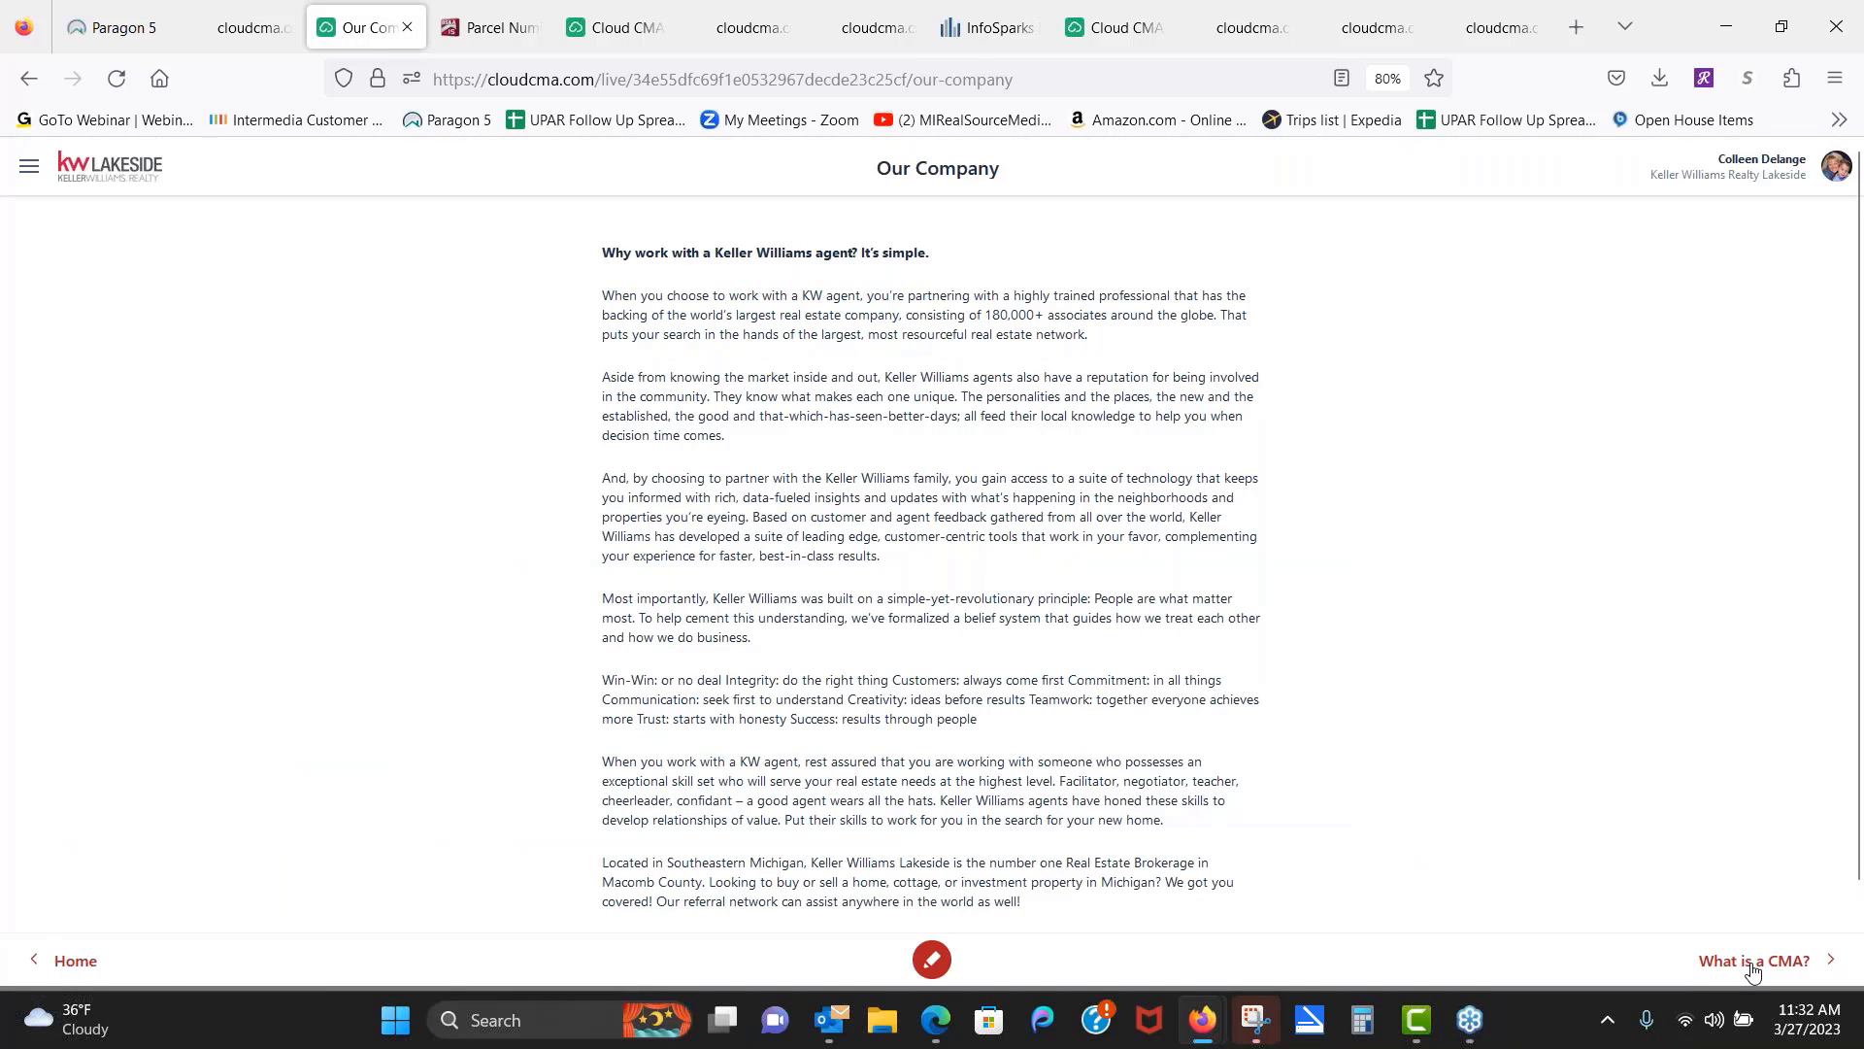
click(1753, 962)
click(1752, 962)
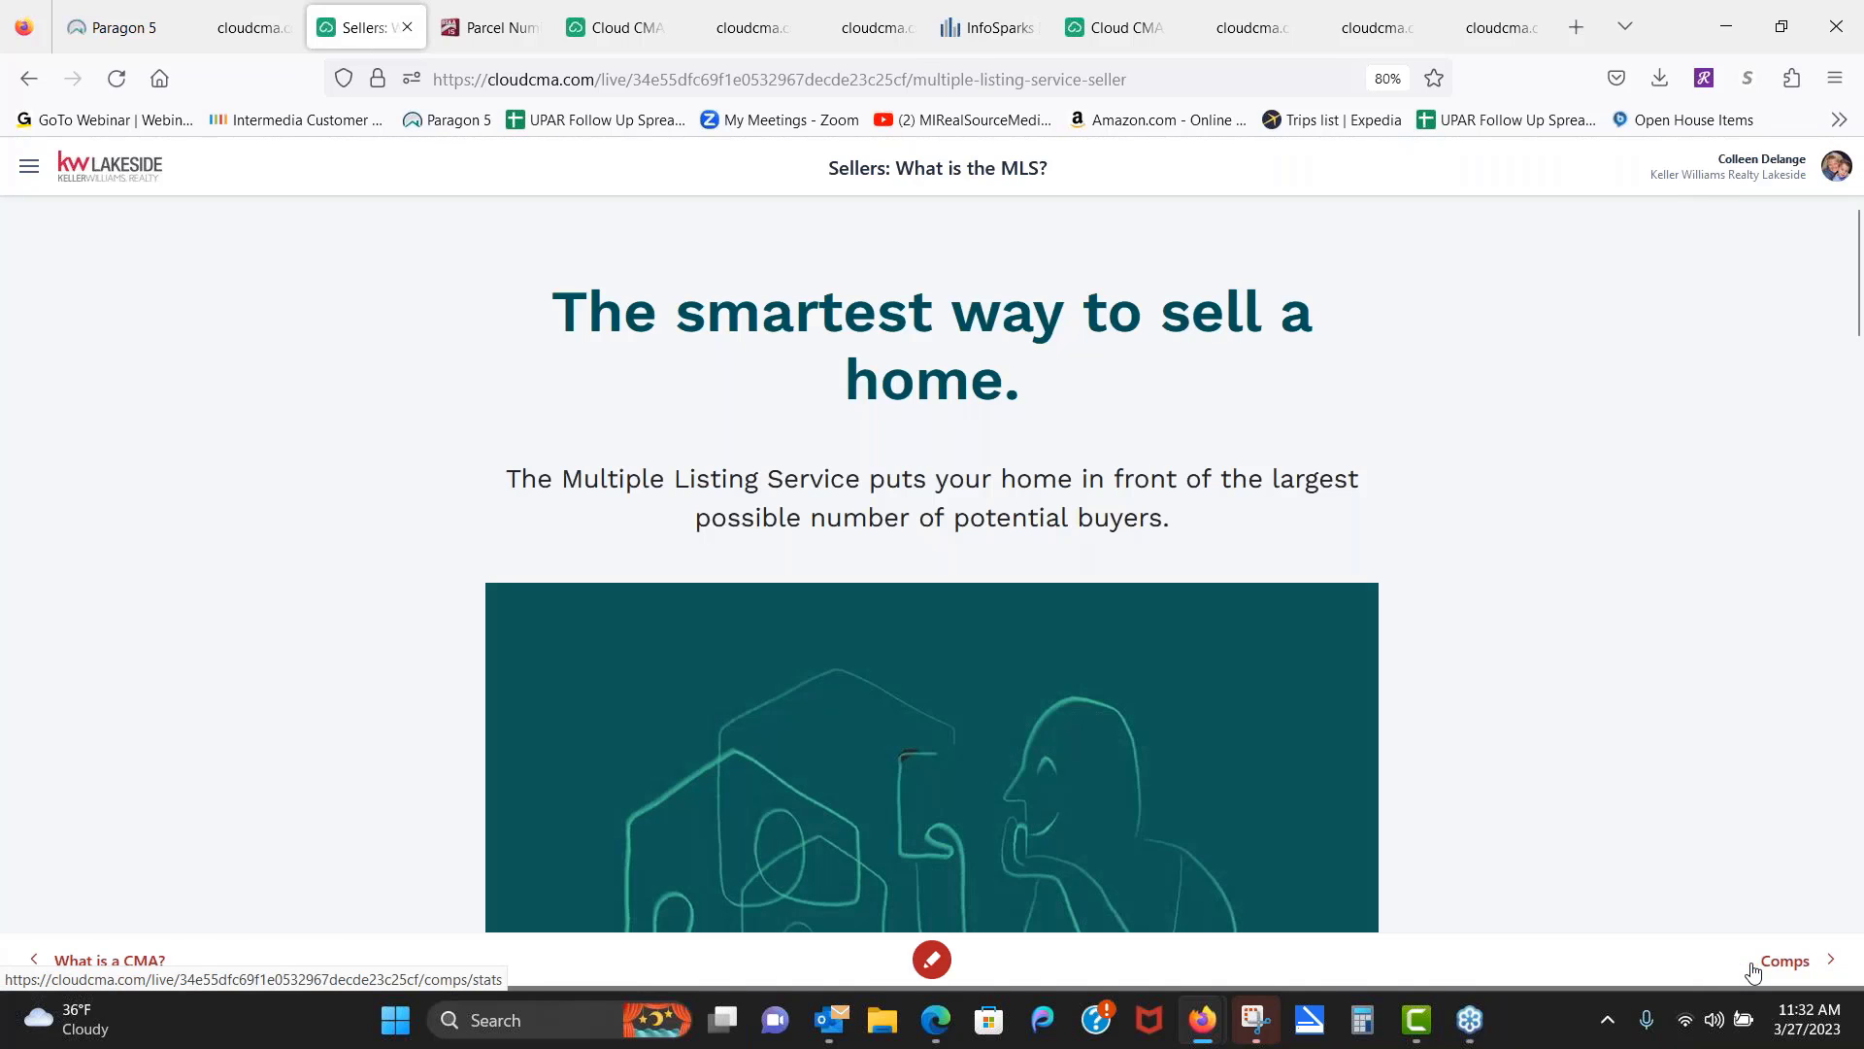
click(1752, 972)
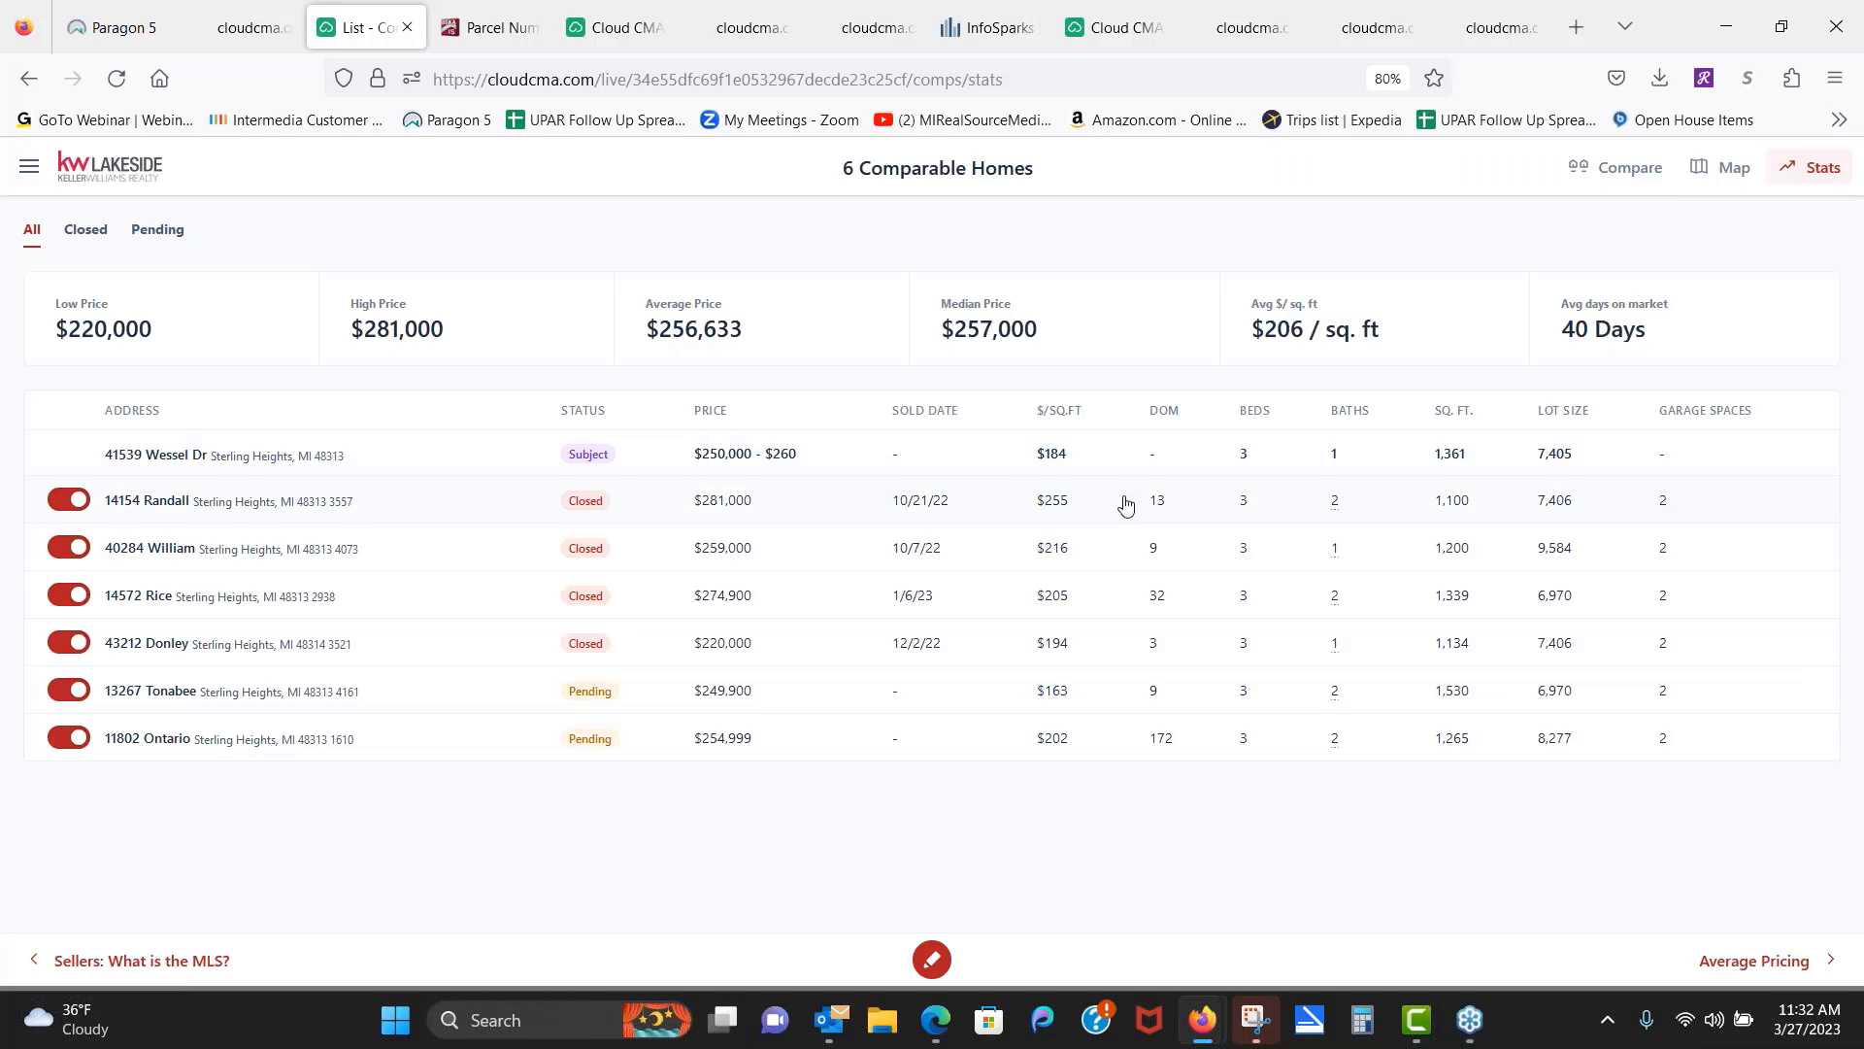
click(409, 27)
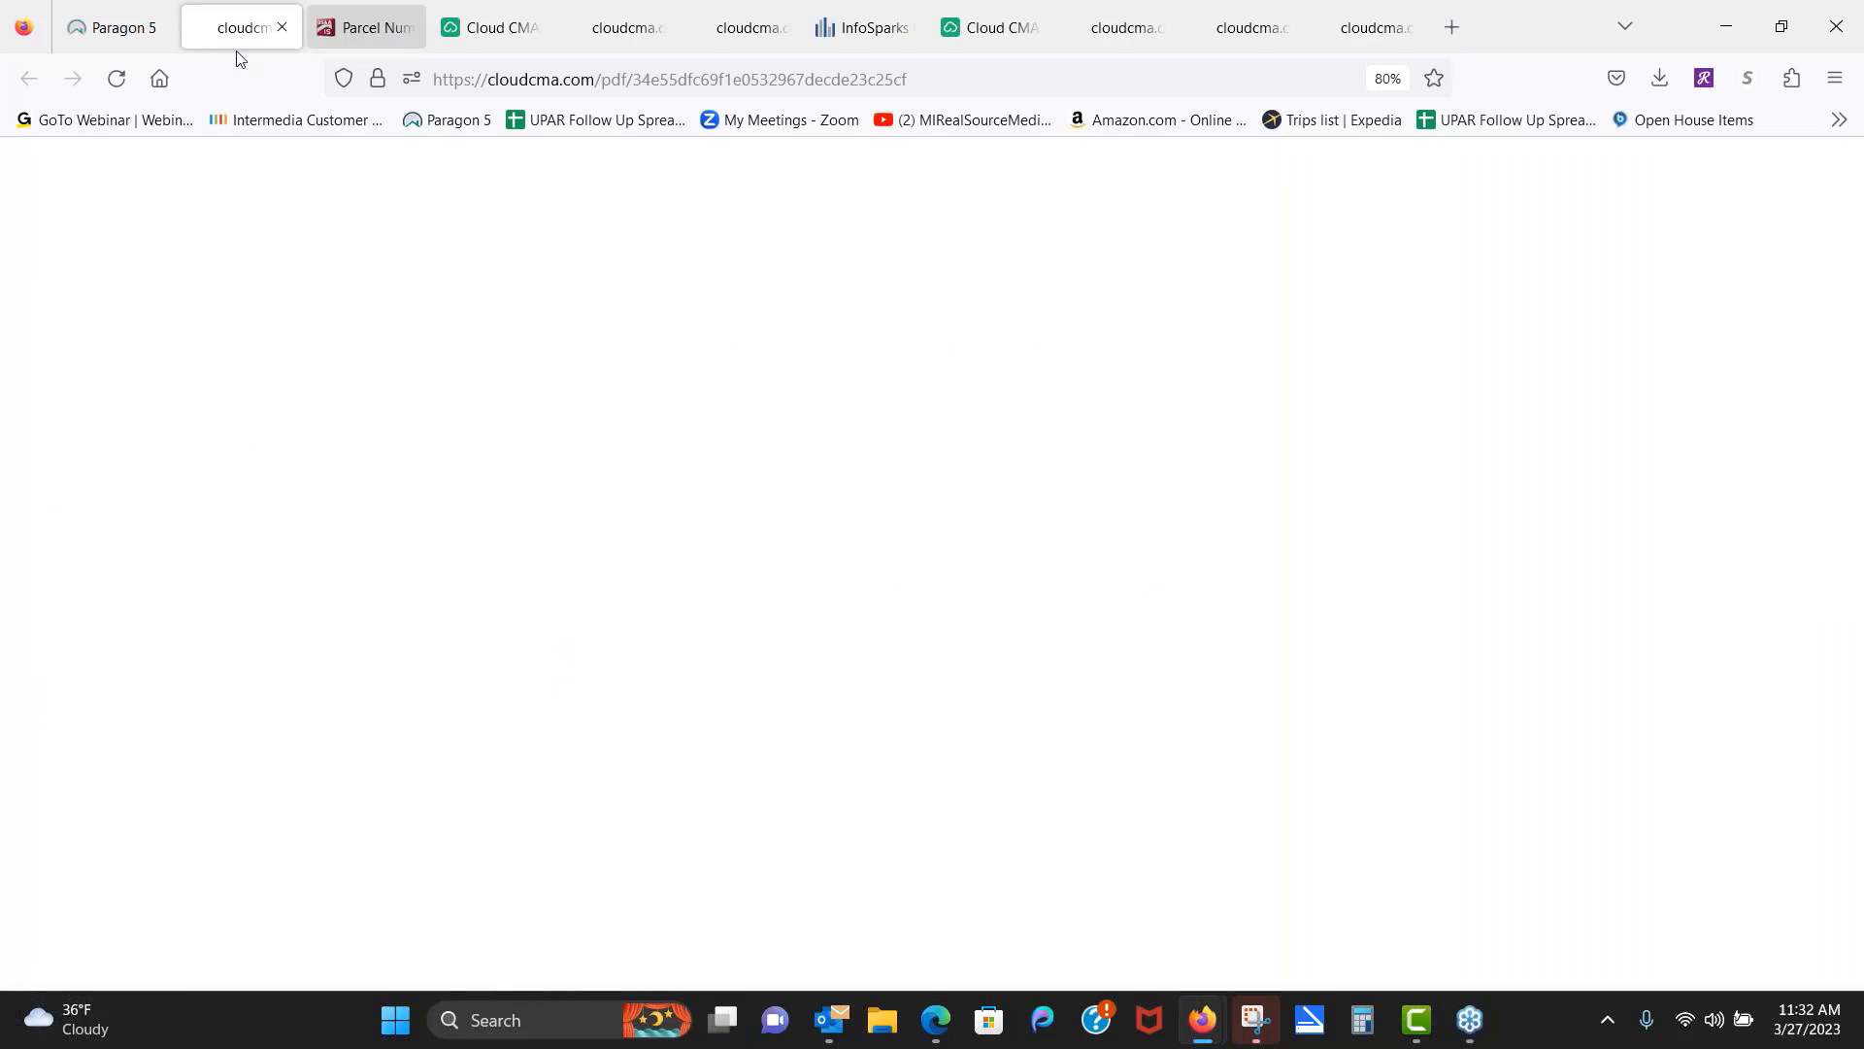
- Return to Paragon's seven-comparables spreadsheet and show the Resources list of agent tools and education links
click(149, 30)
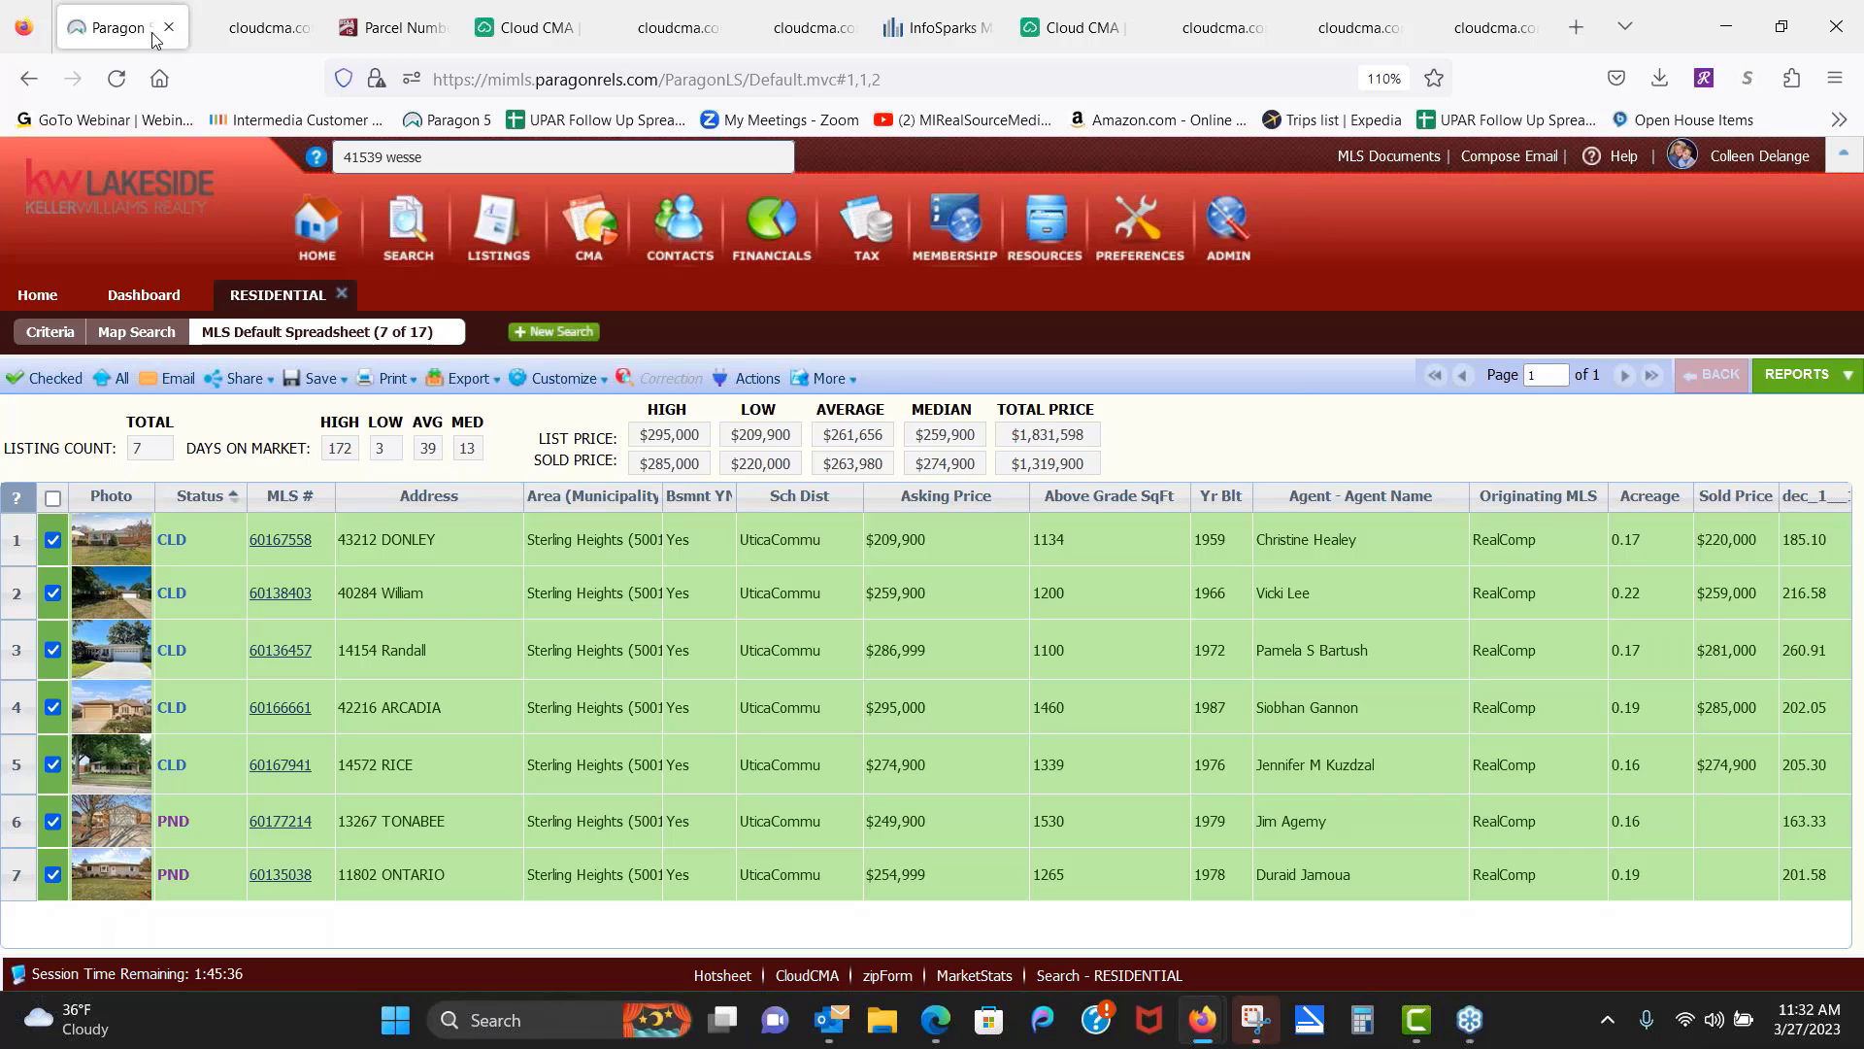
click(1848, 156)
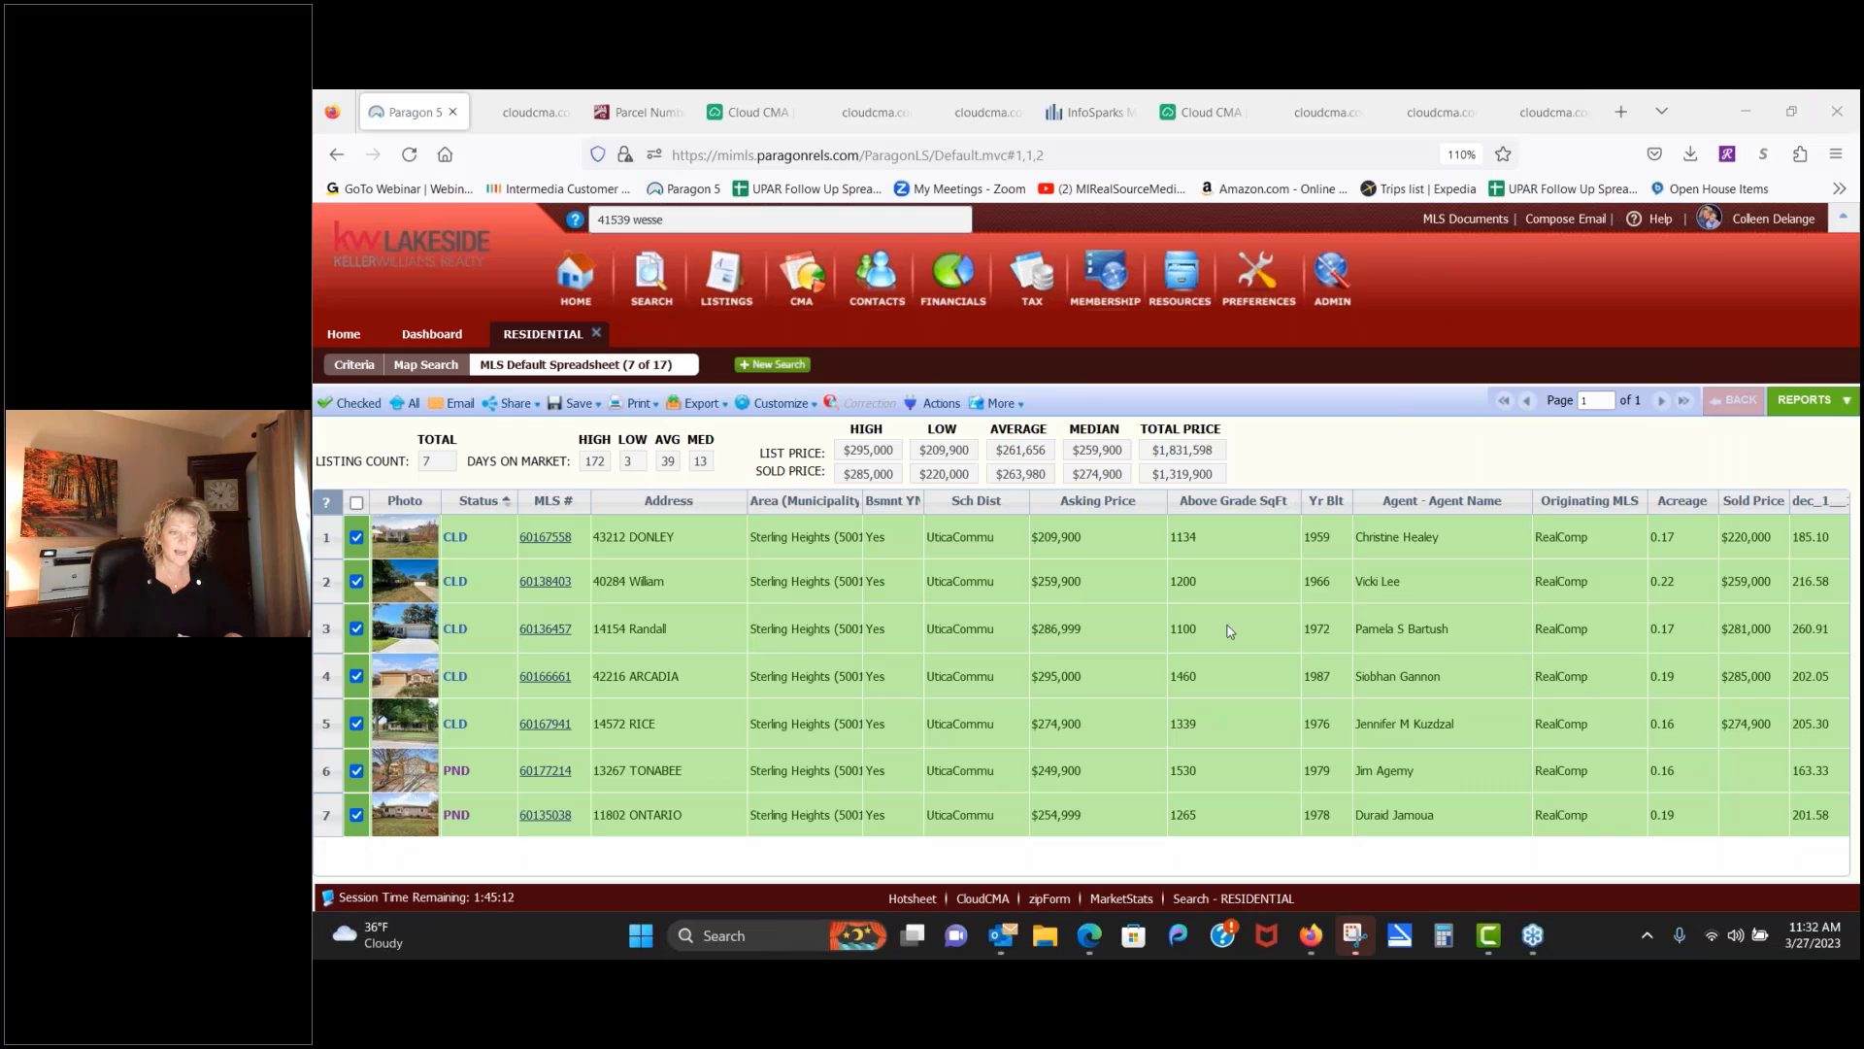
click(1191, 282)
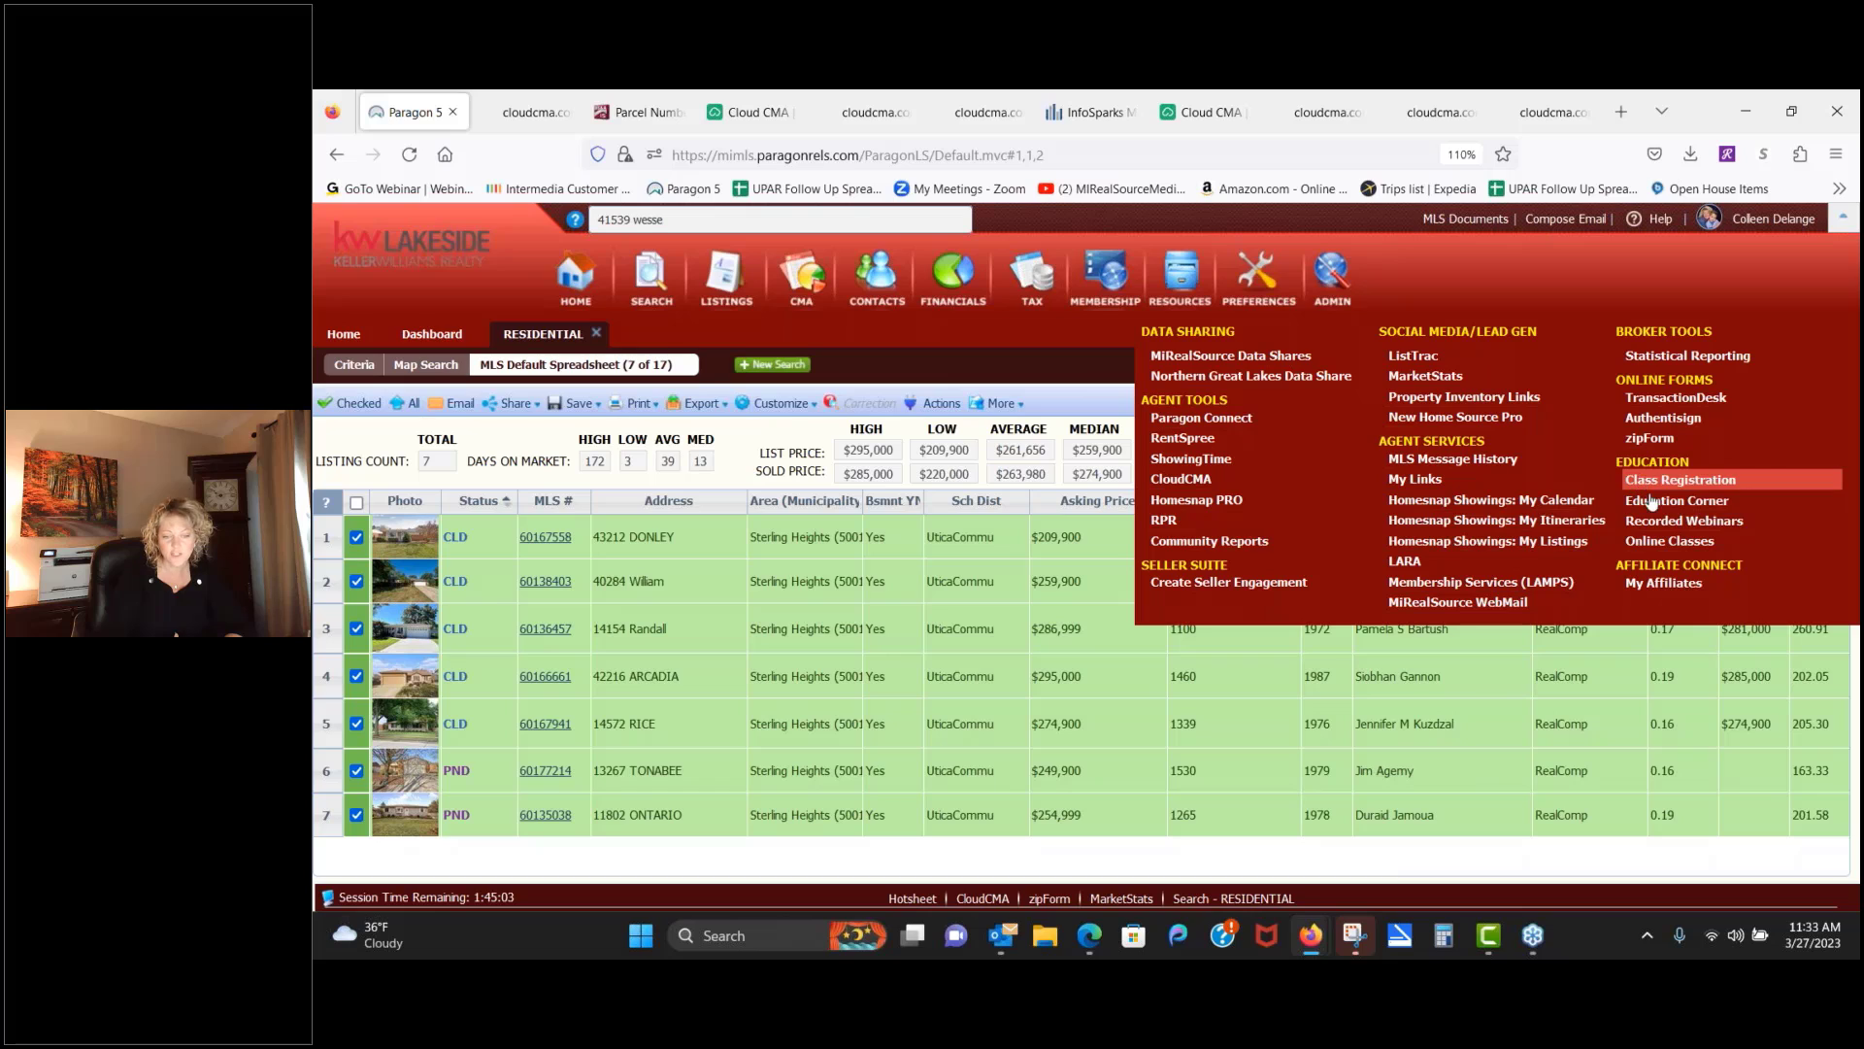
- Browse the MIRealSourceMedia webinar playlists, view the Upper Peninsula REALTORS® playlist, then close YouTube
click(1657, 530)
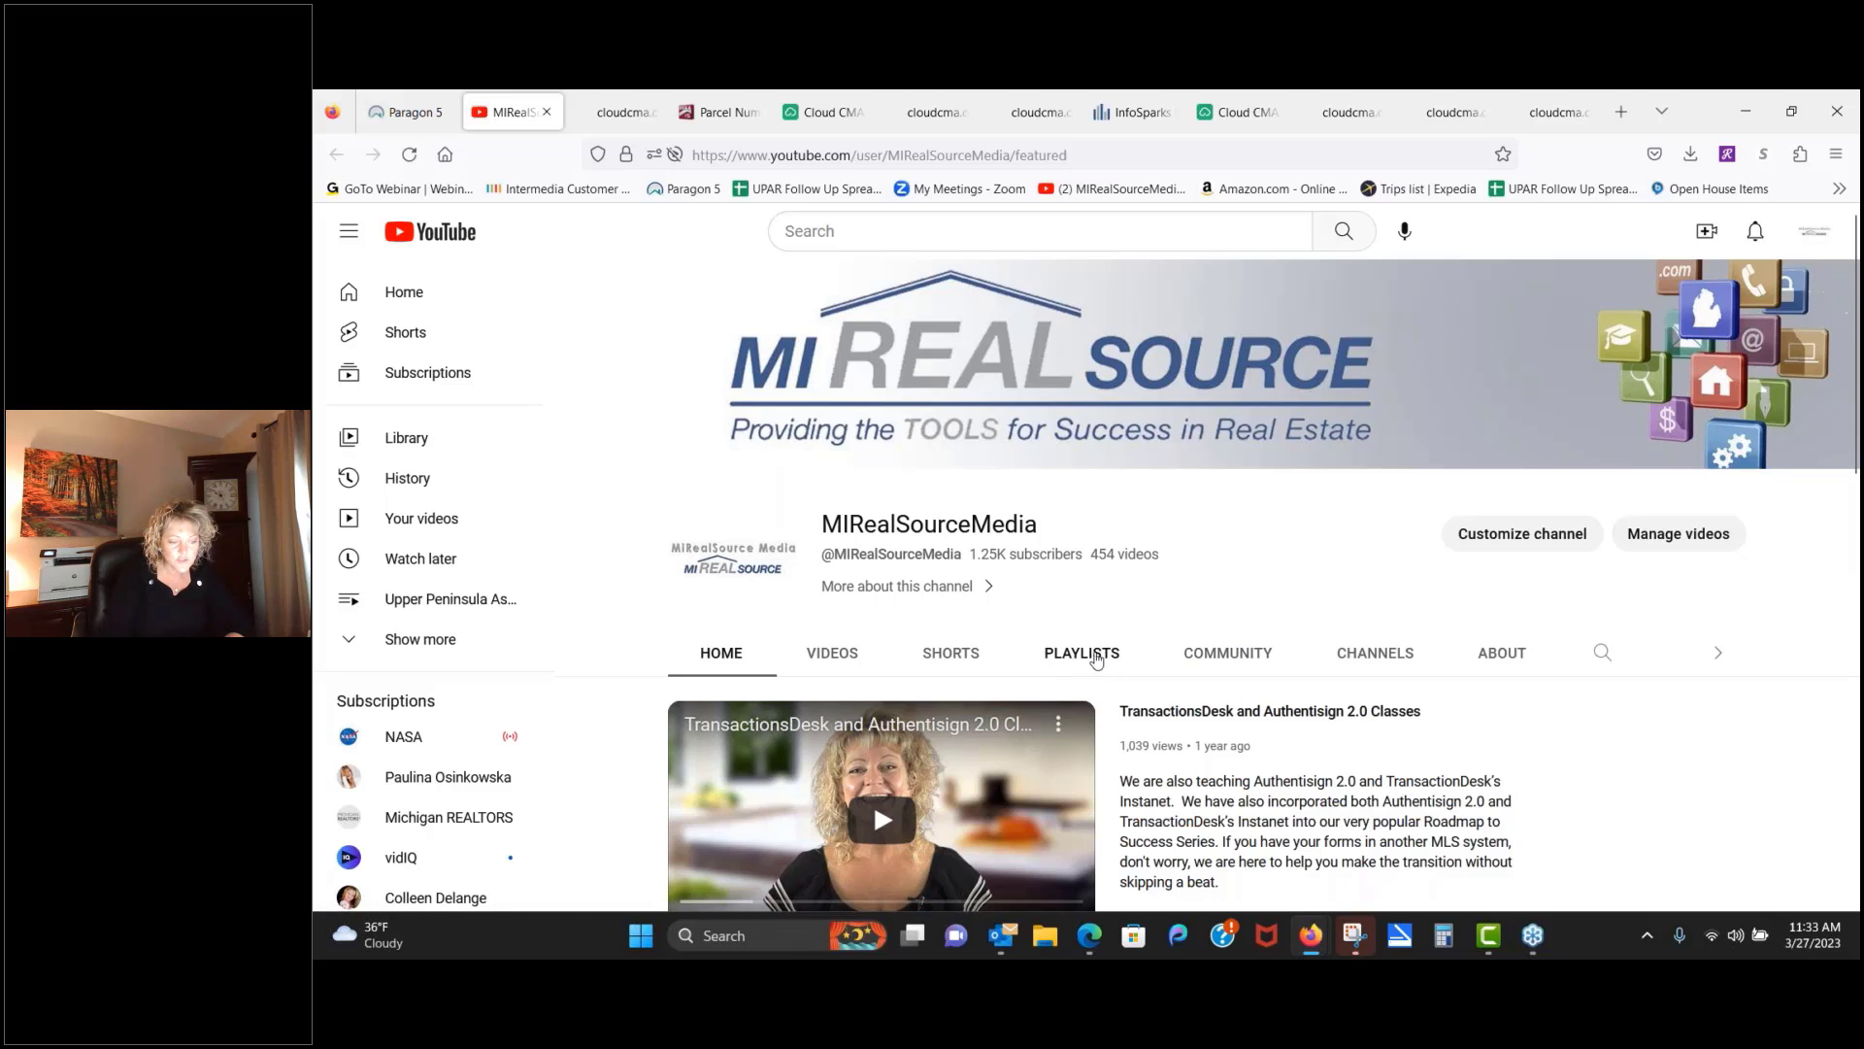
click(1097, 656)
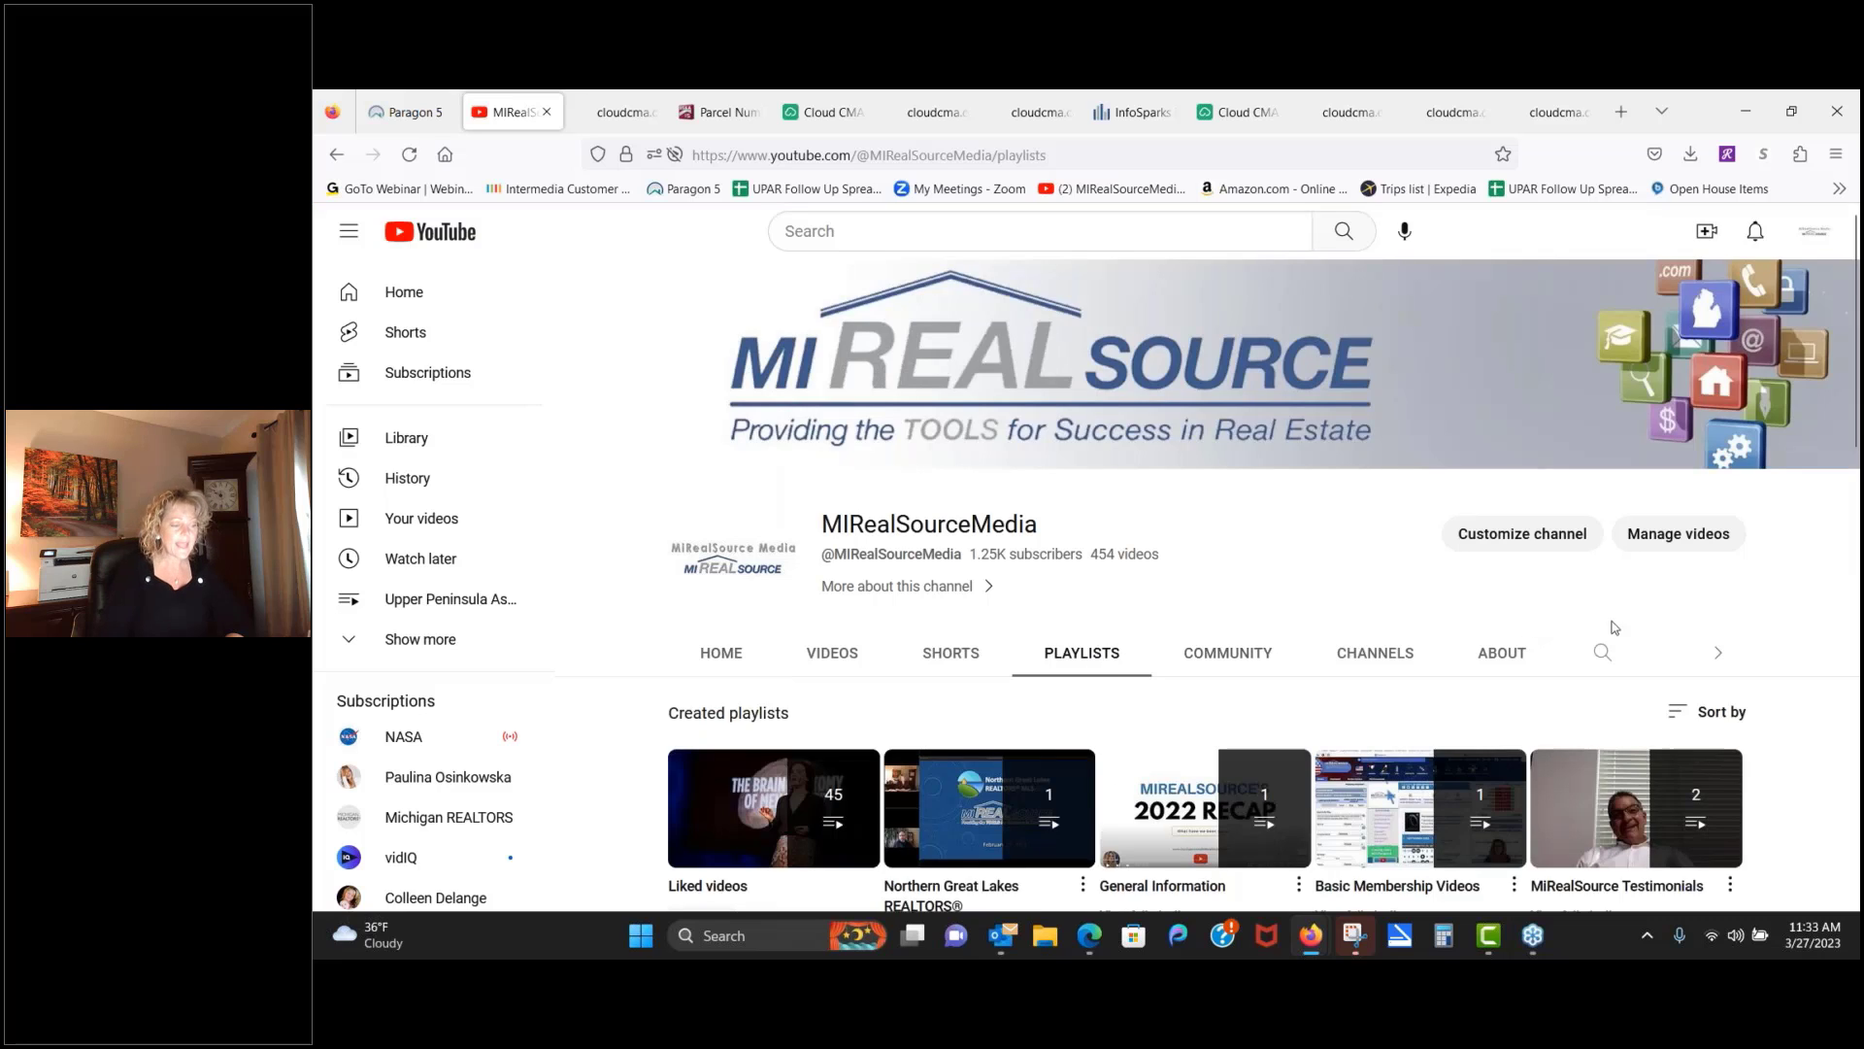
scroll(1058, 370, down, 3)
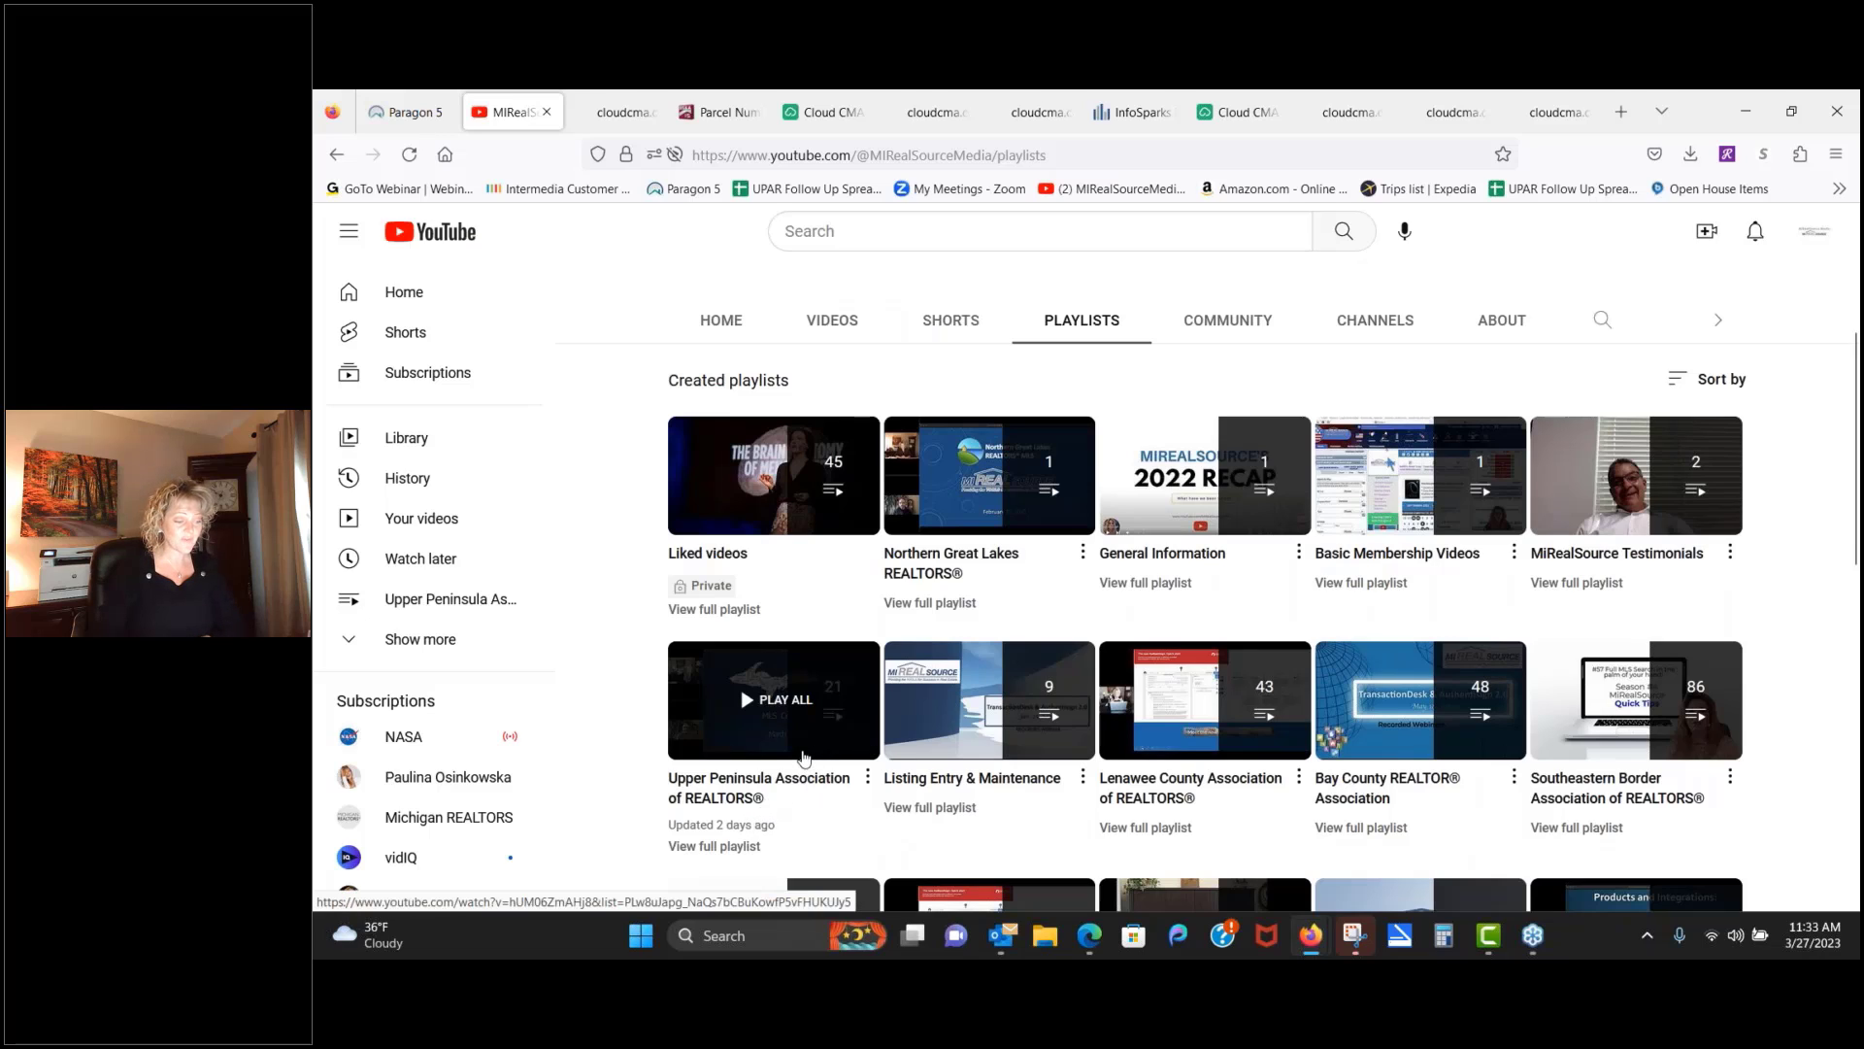
click(736, 848)
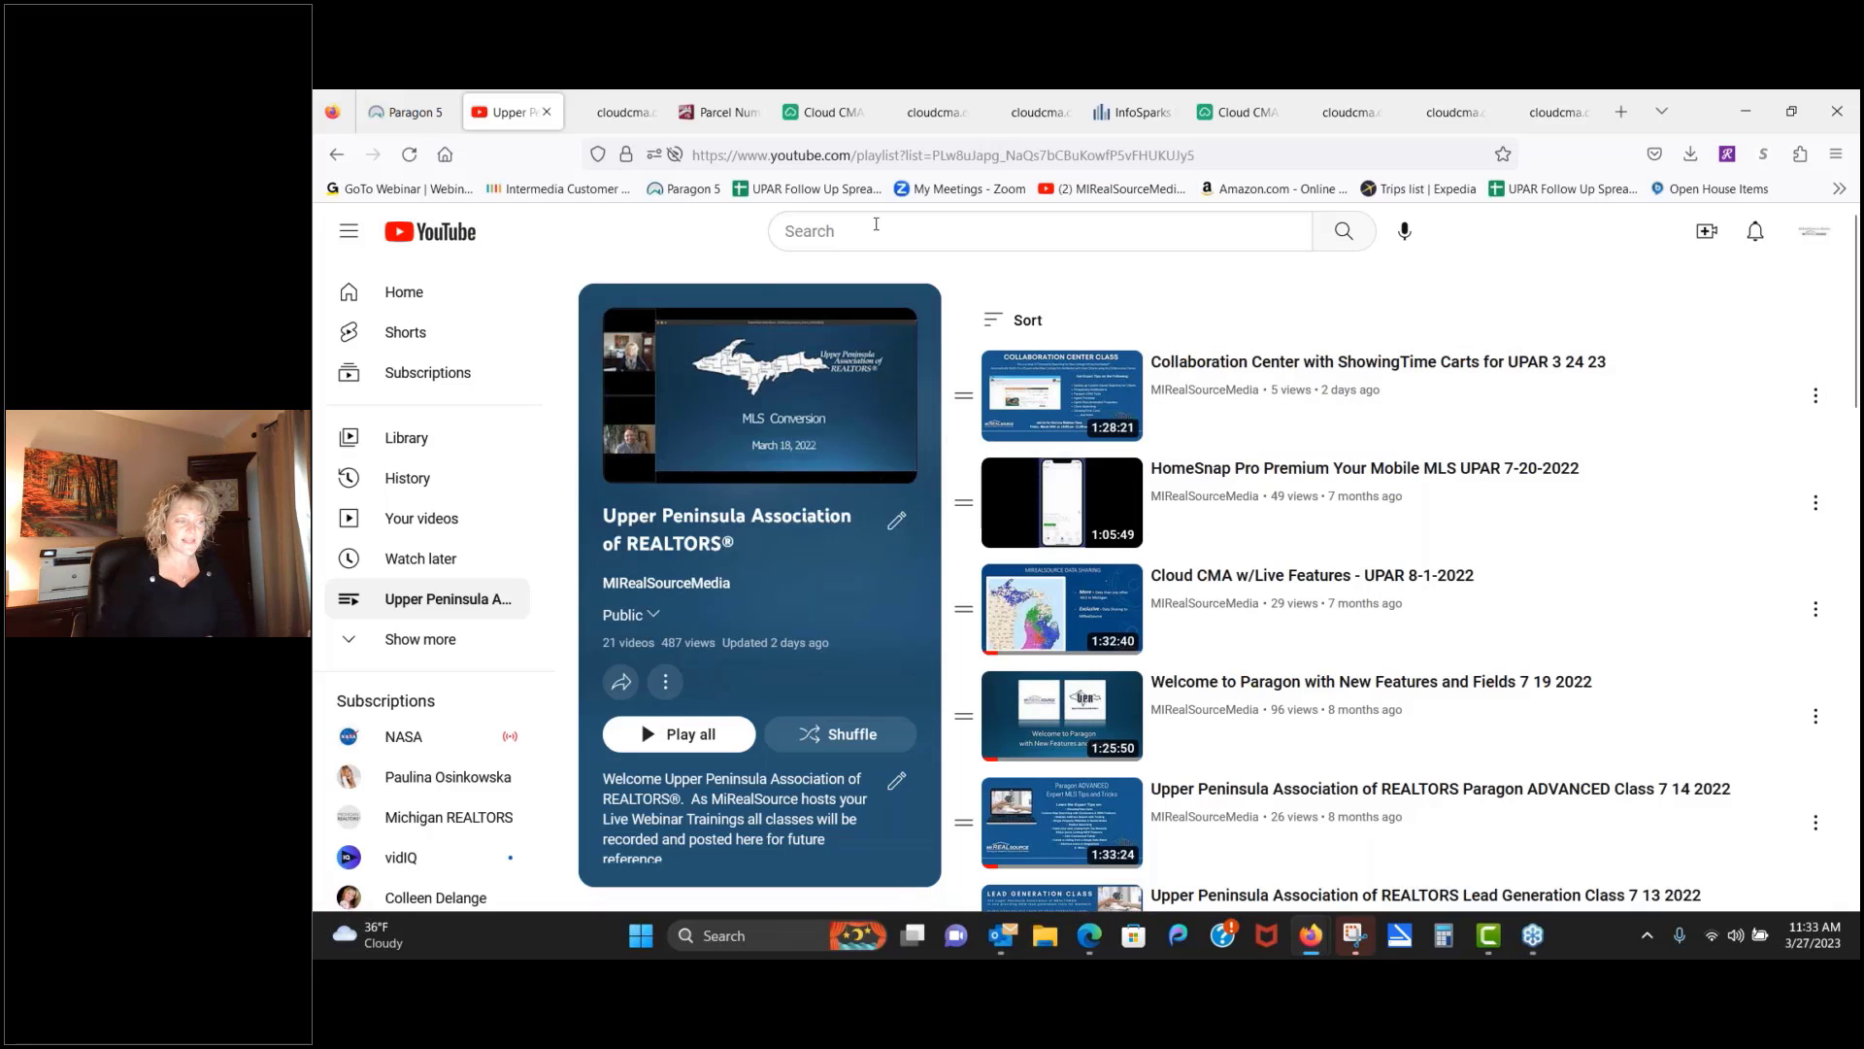
click(548, 112)
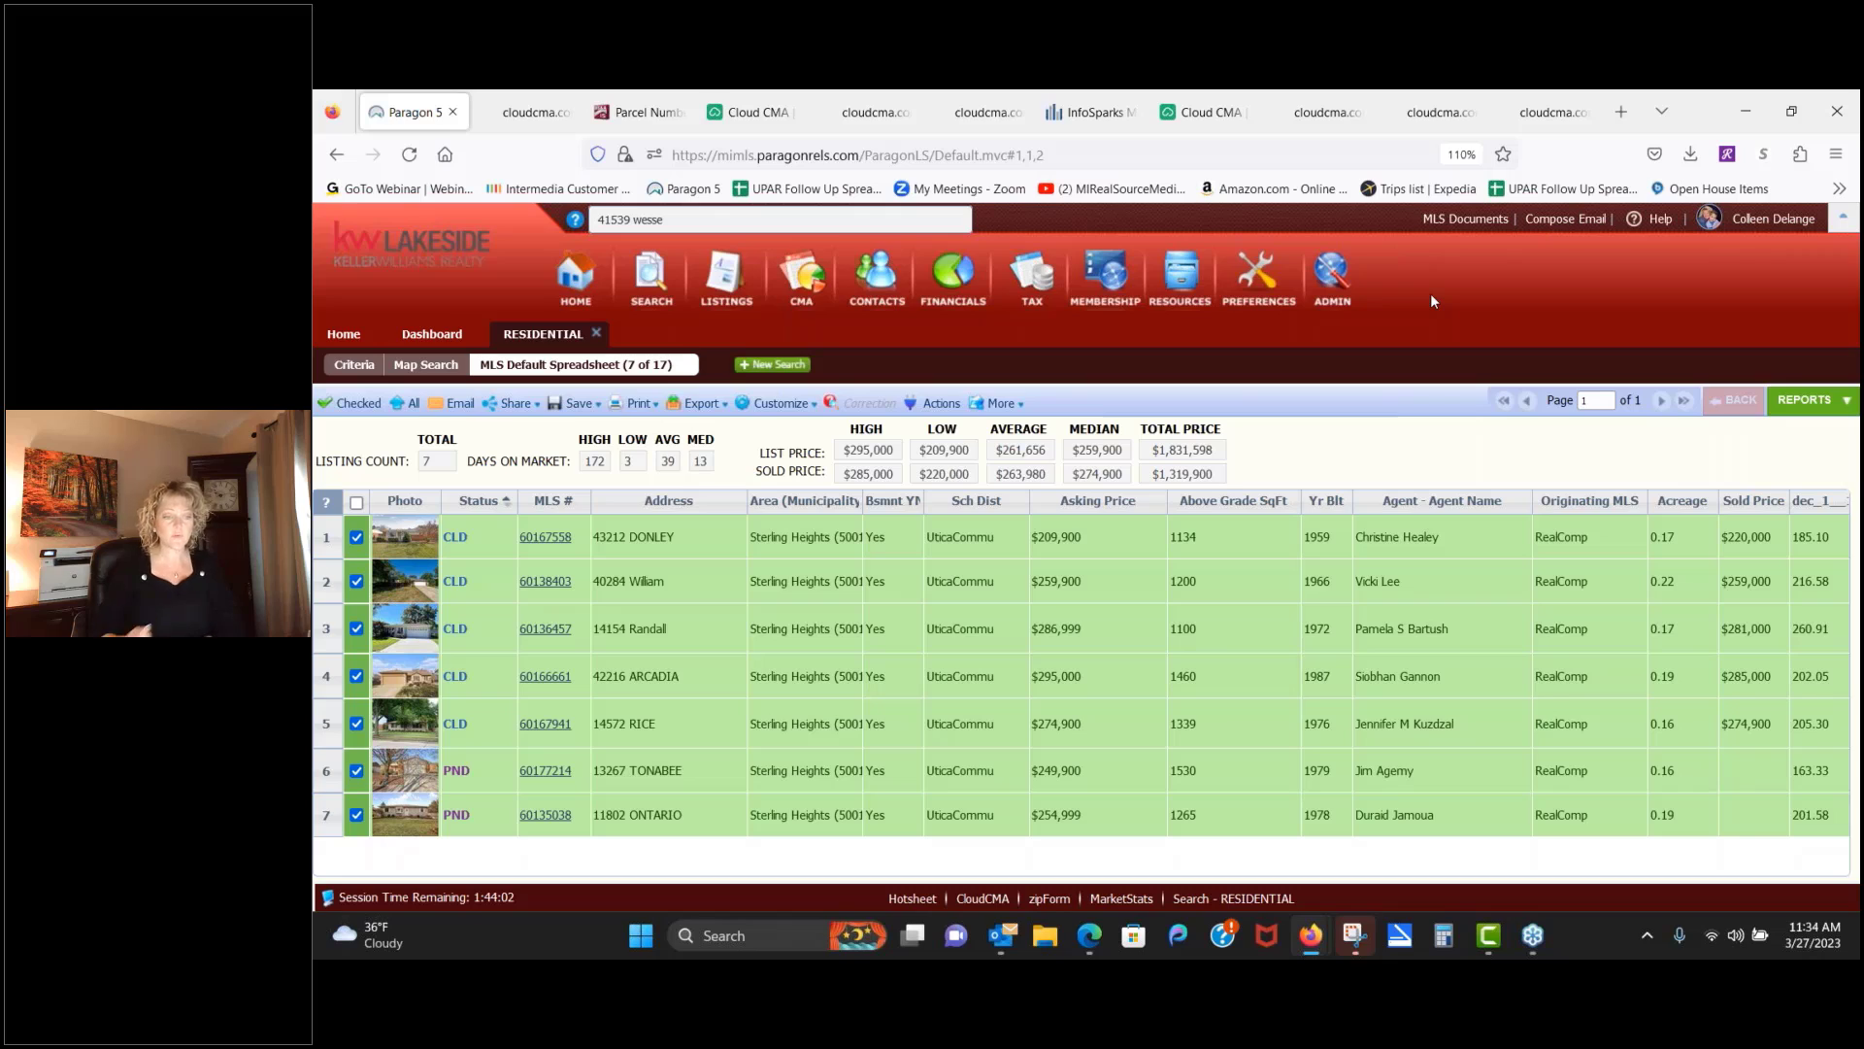
- Search the MLS Education documents for 'cloud' to list the six Cloud CMA handouts
click(1471, 221)
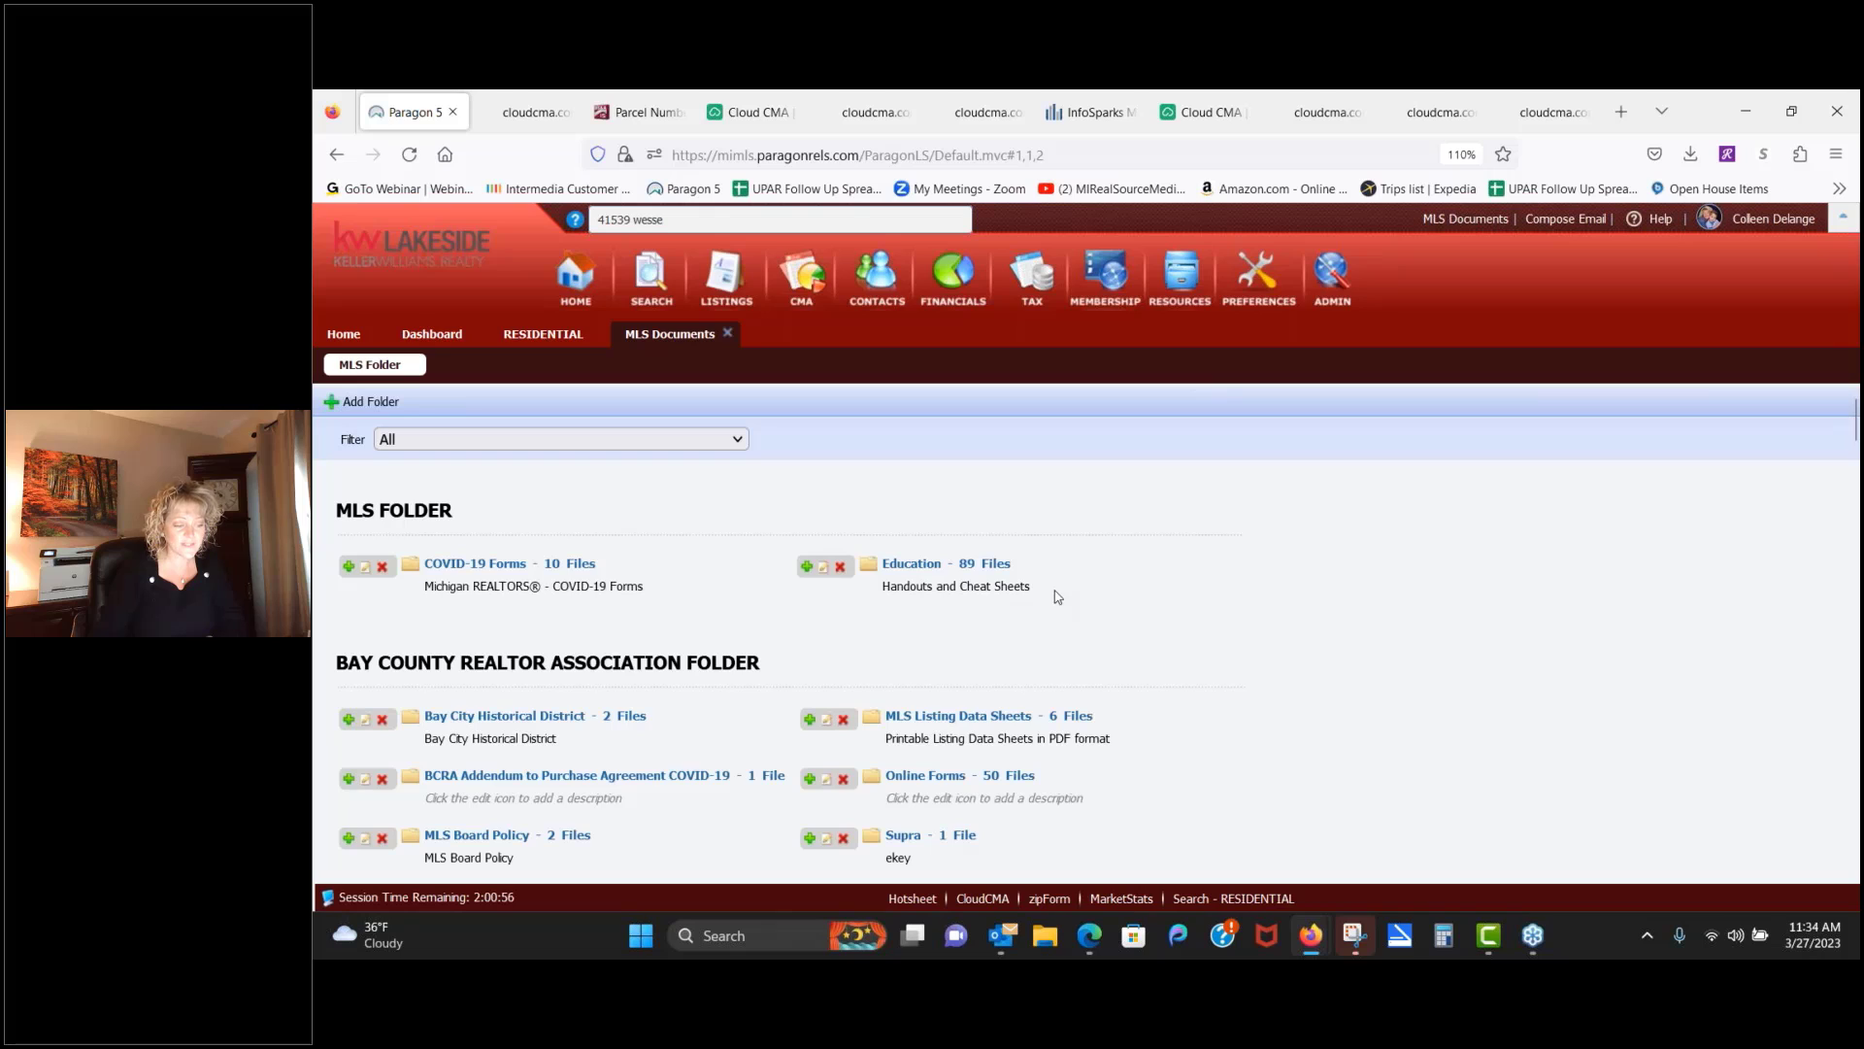
click(910, 570)
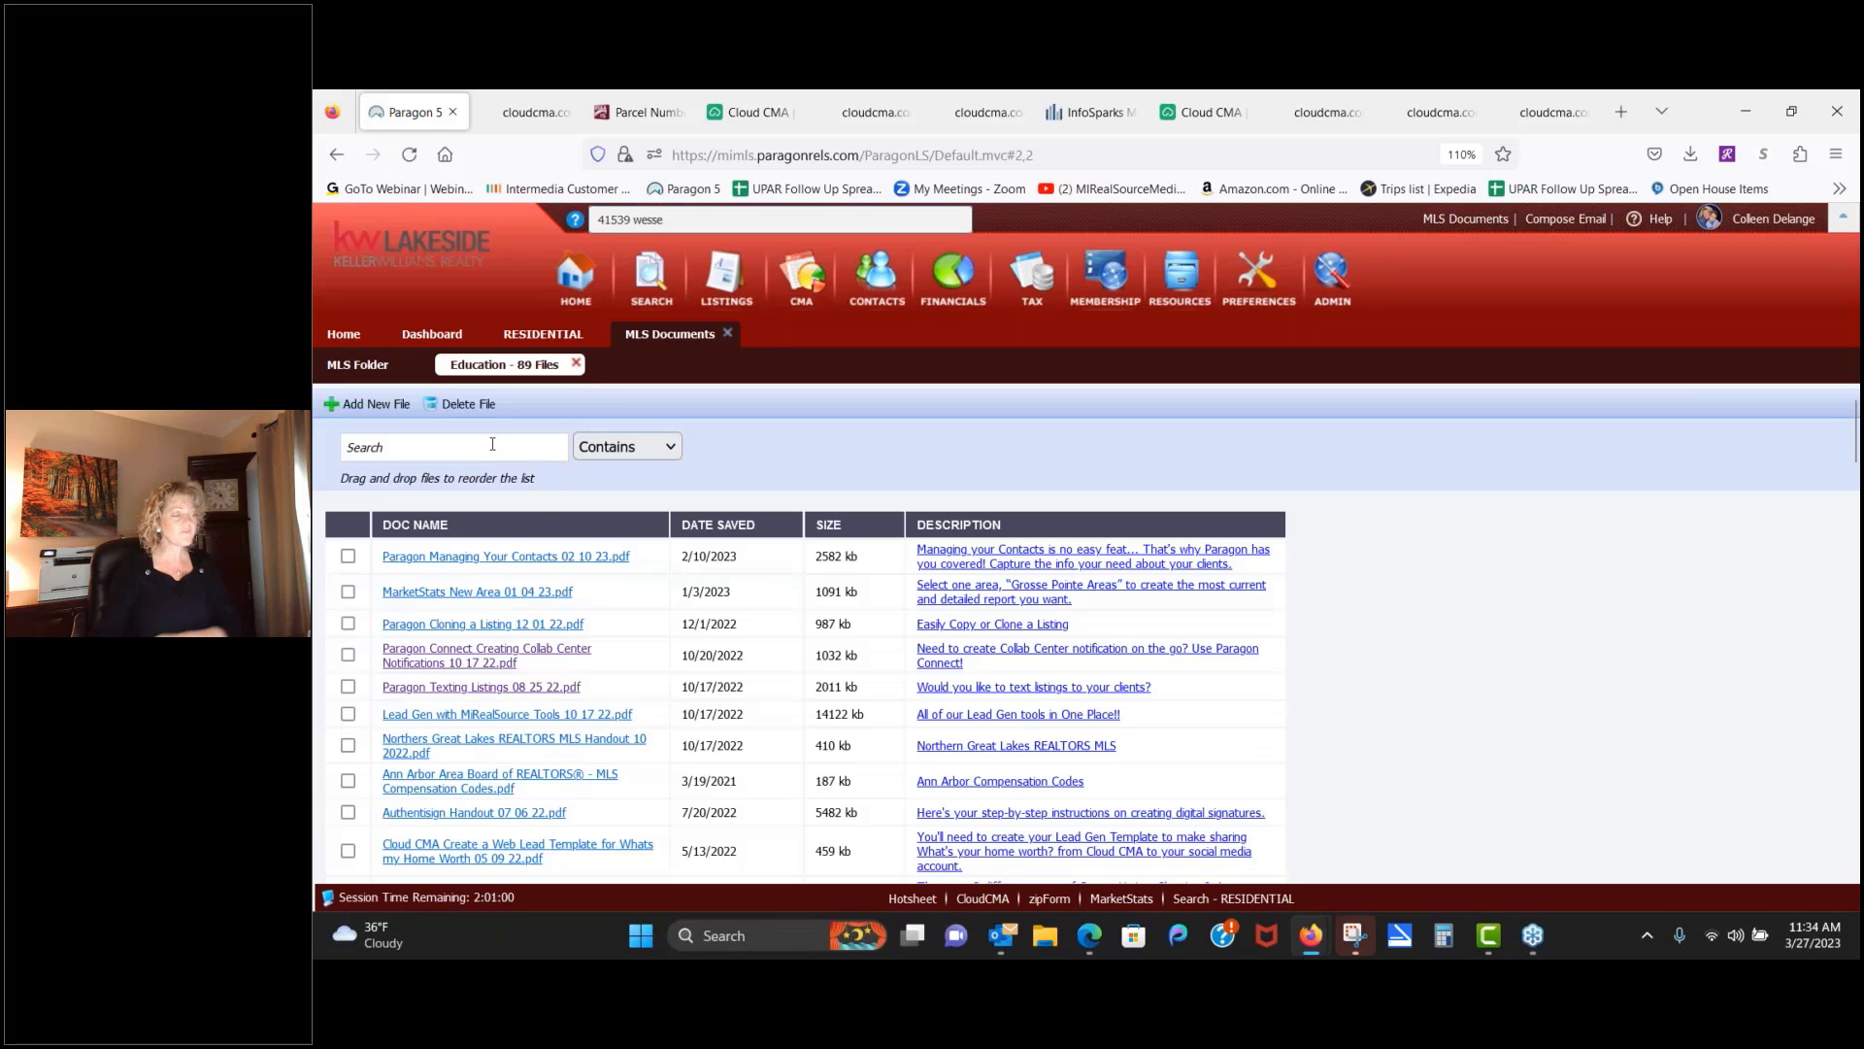
click(492, 443)
text(cloud)
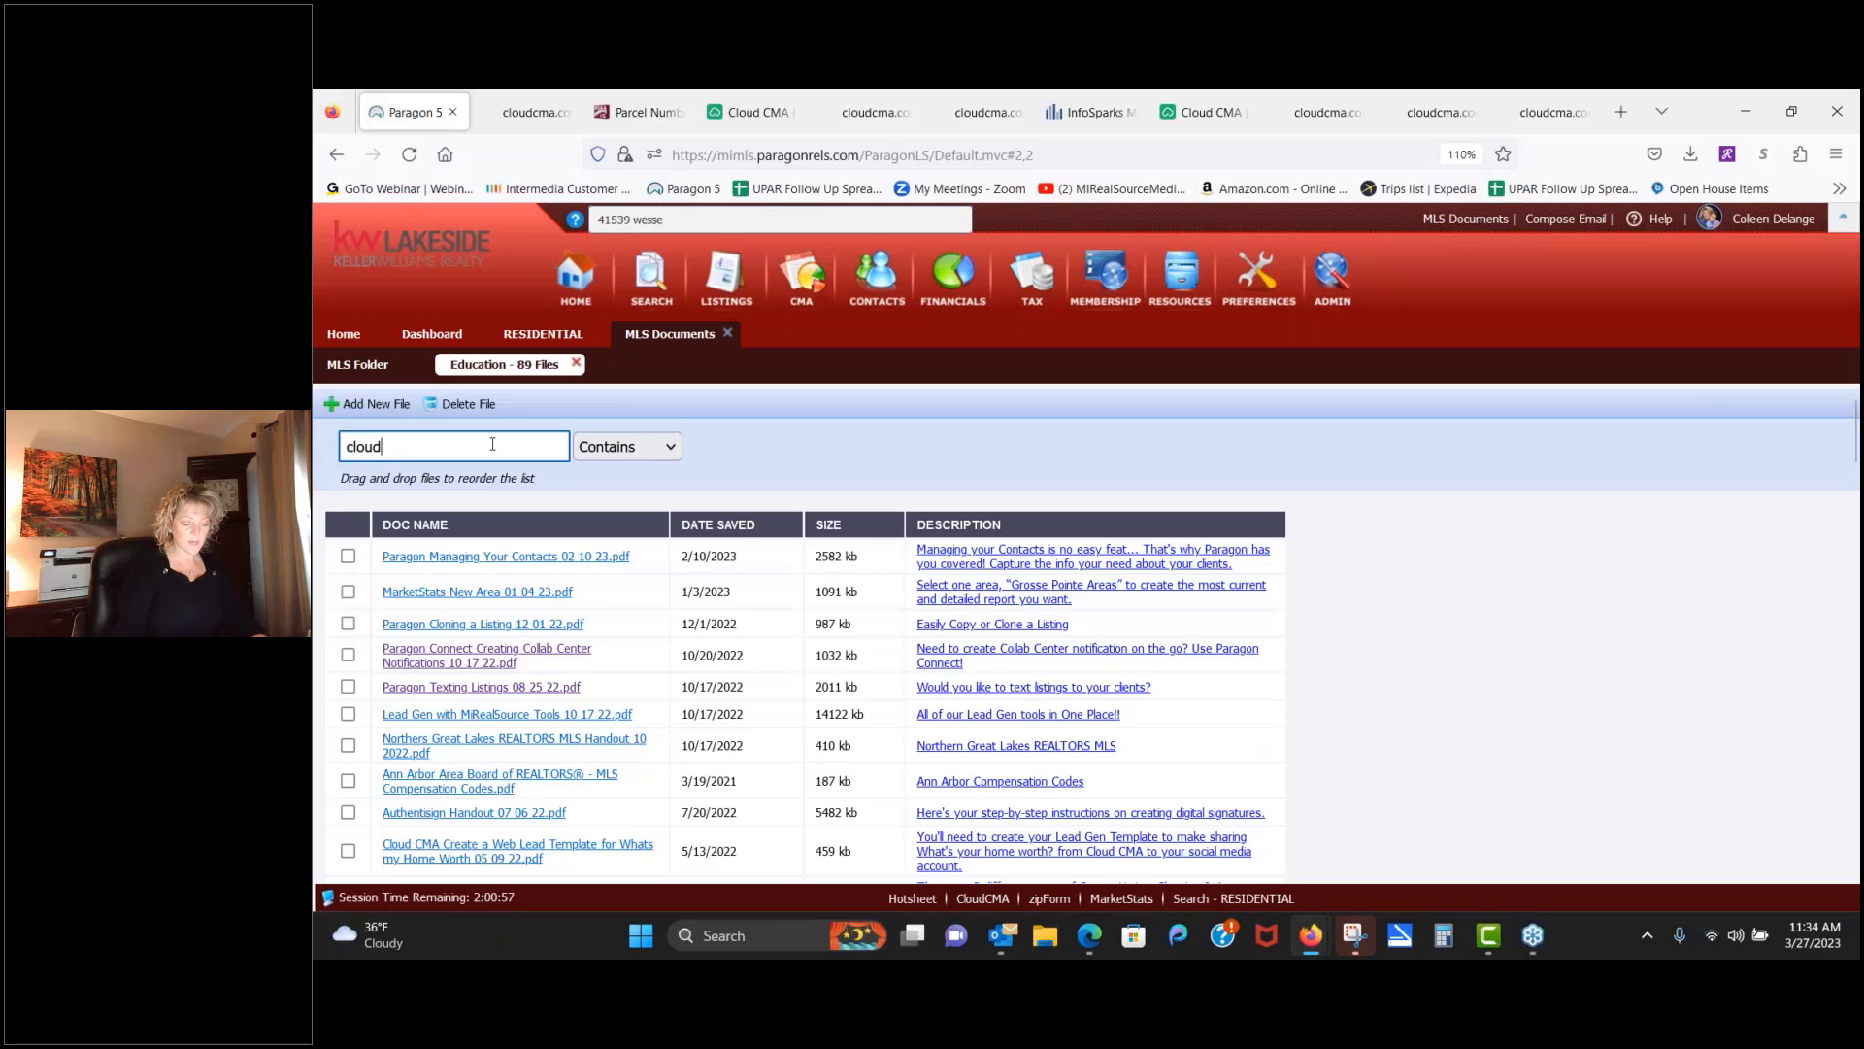
key(Return)
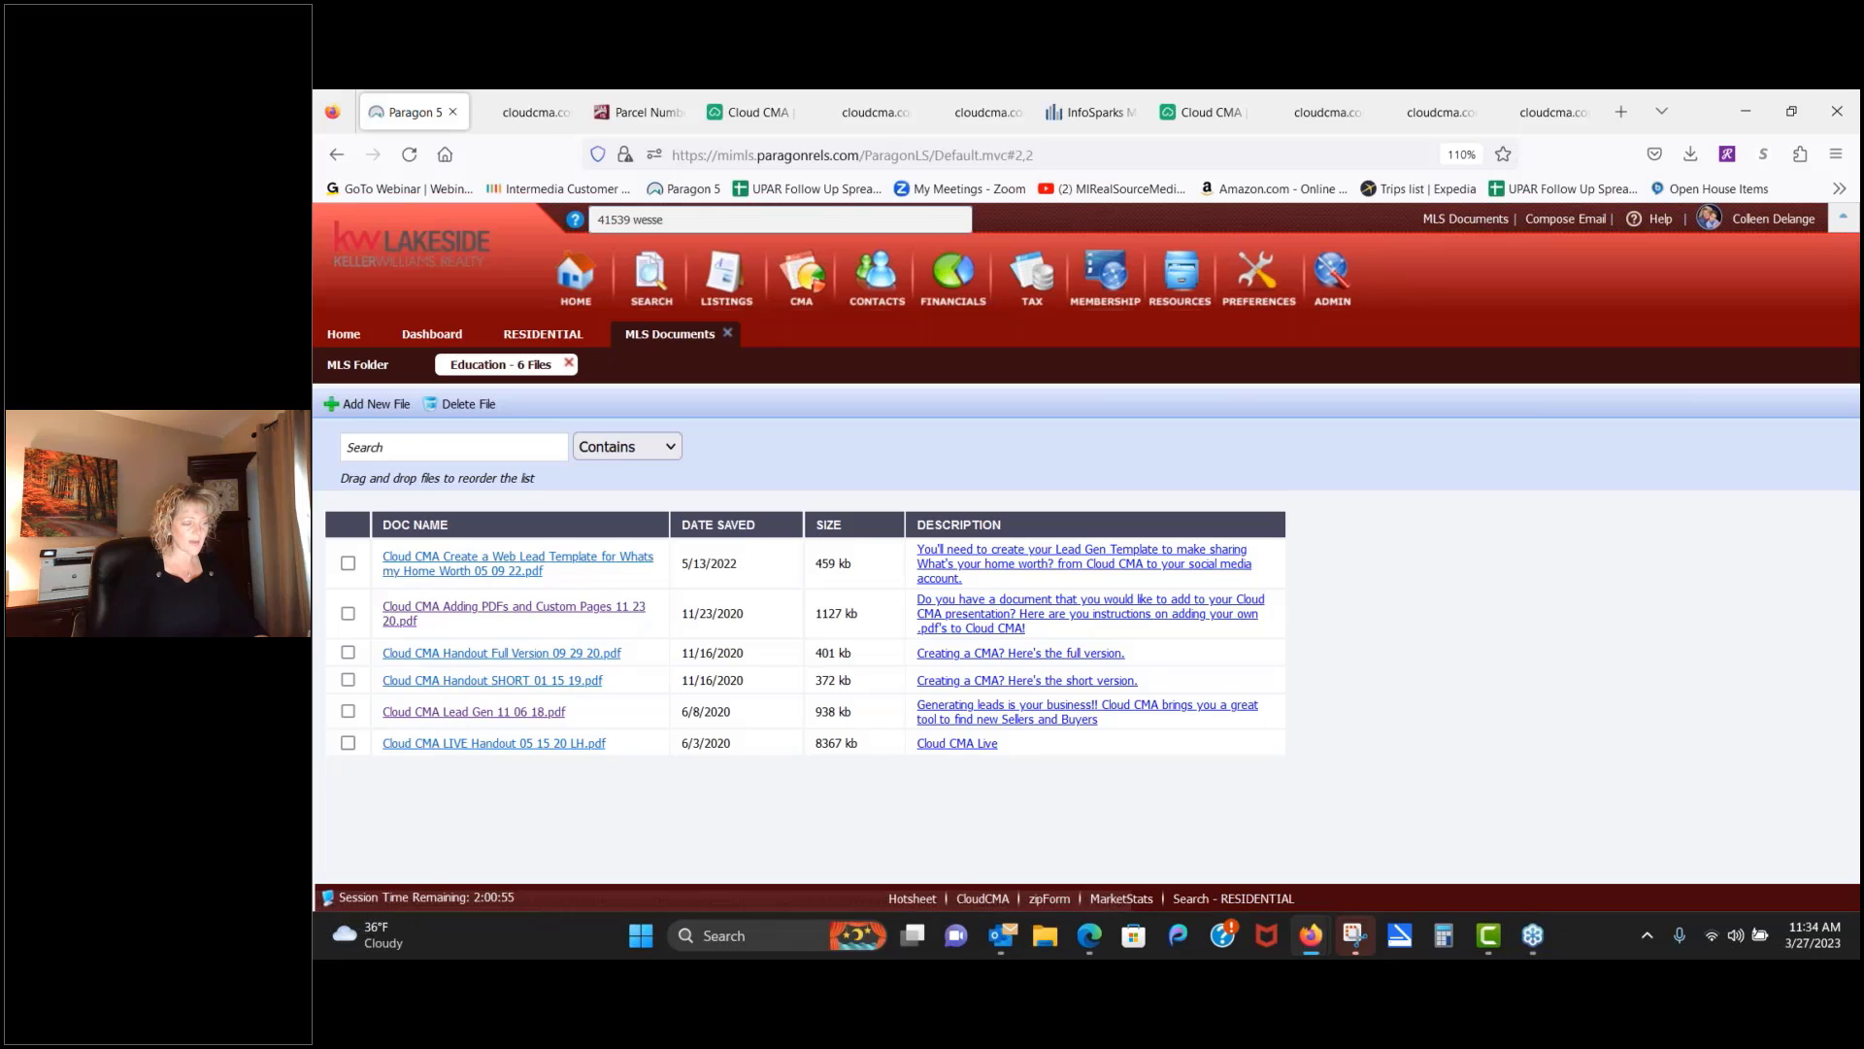
- Download the Cloud CMA Lead Gen 11 06 18 PDF and open it in Acrobat Pro
click(442, 714)
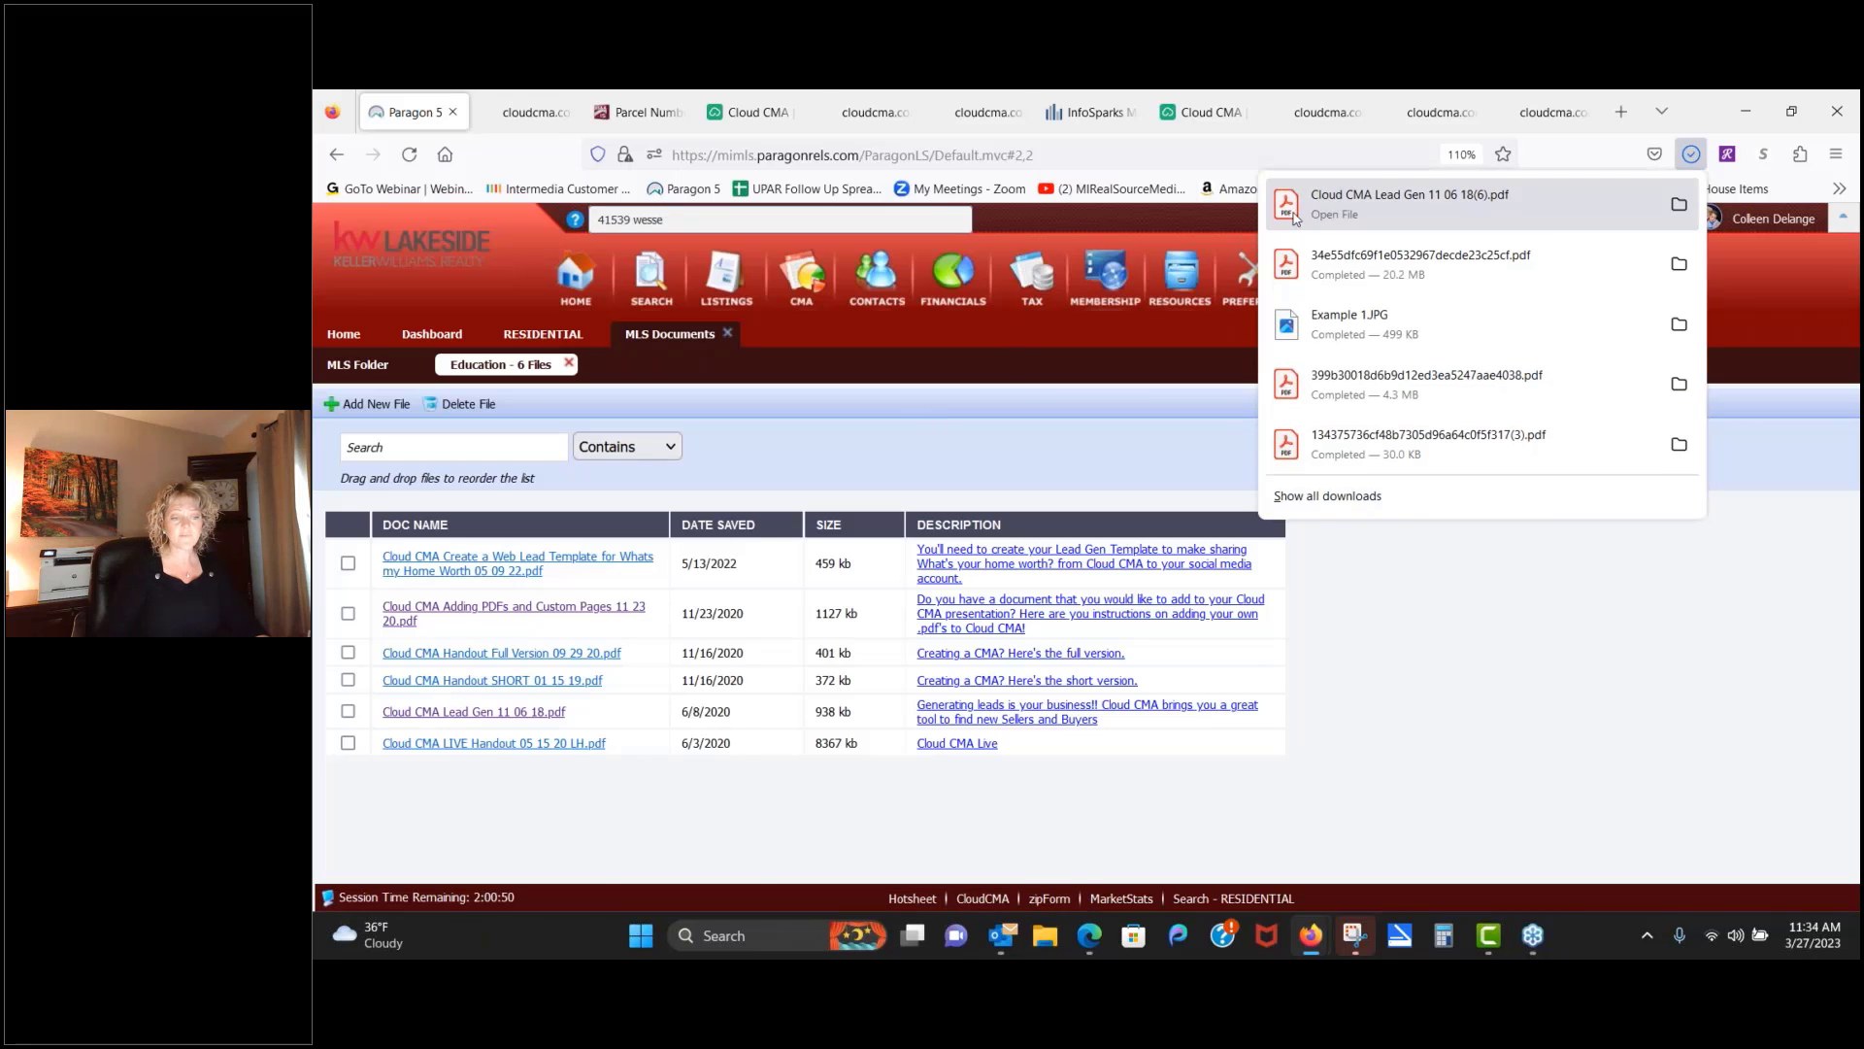
click(1297, 213)
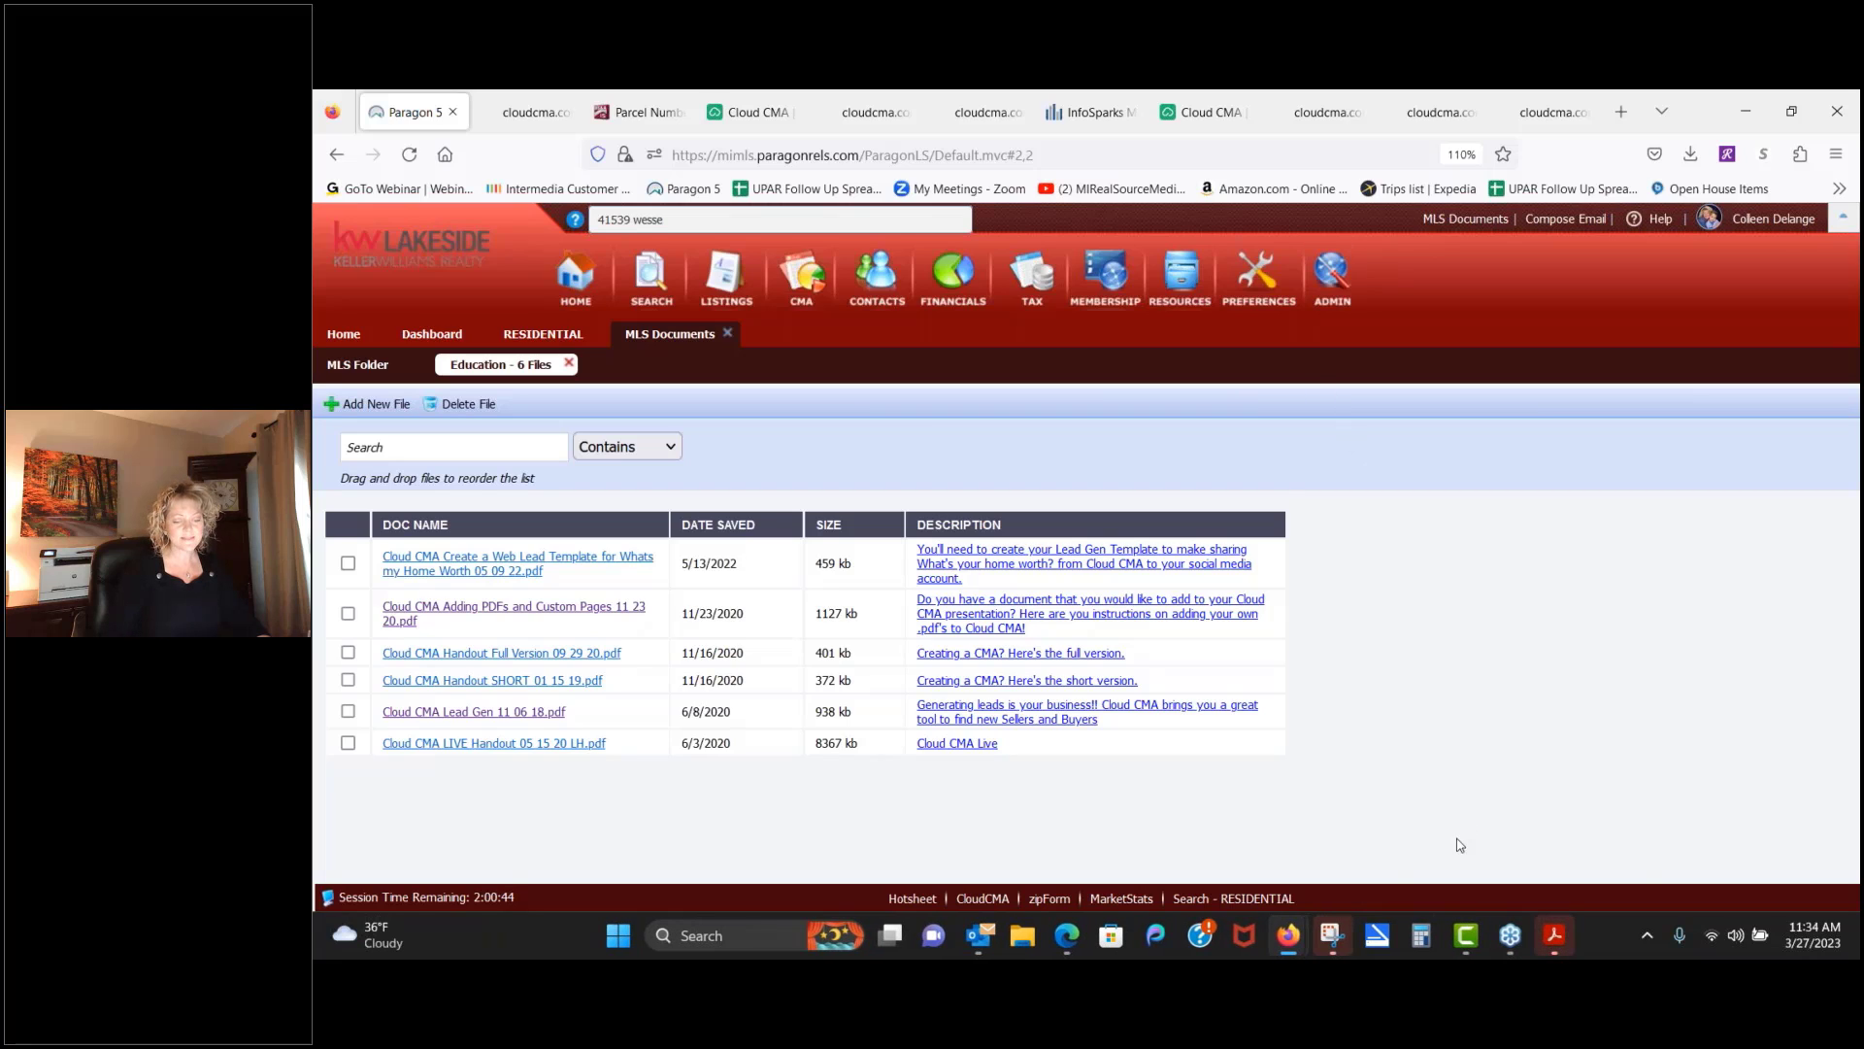
click(1555, 936)
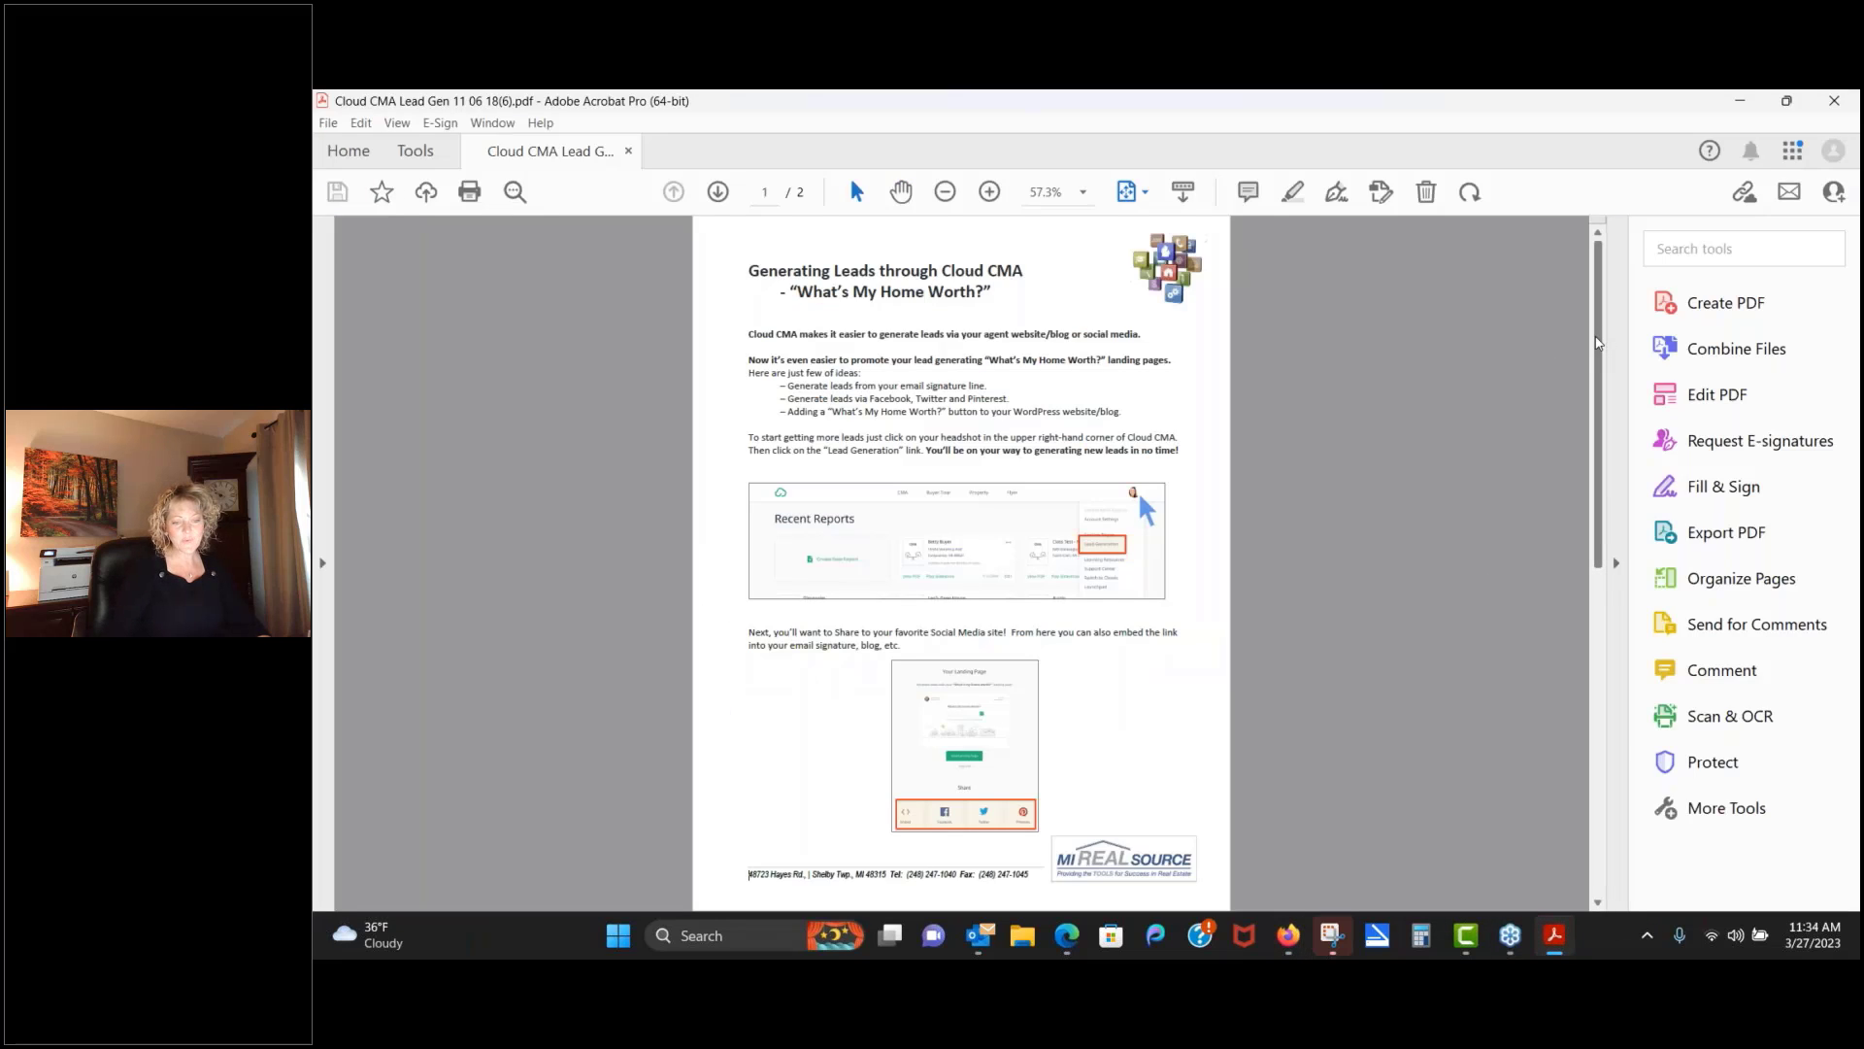
mouse_move(1597, 341)
mouse_down()
mouse_move(1634, 574)
mouse_move(1611, 340)
mouse_up()
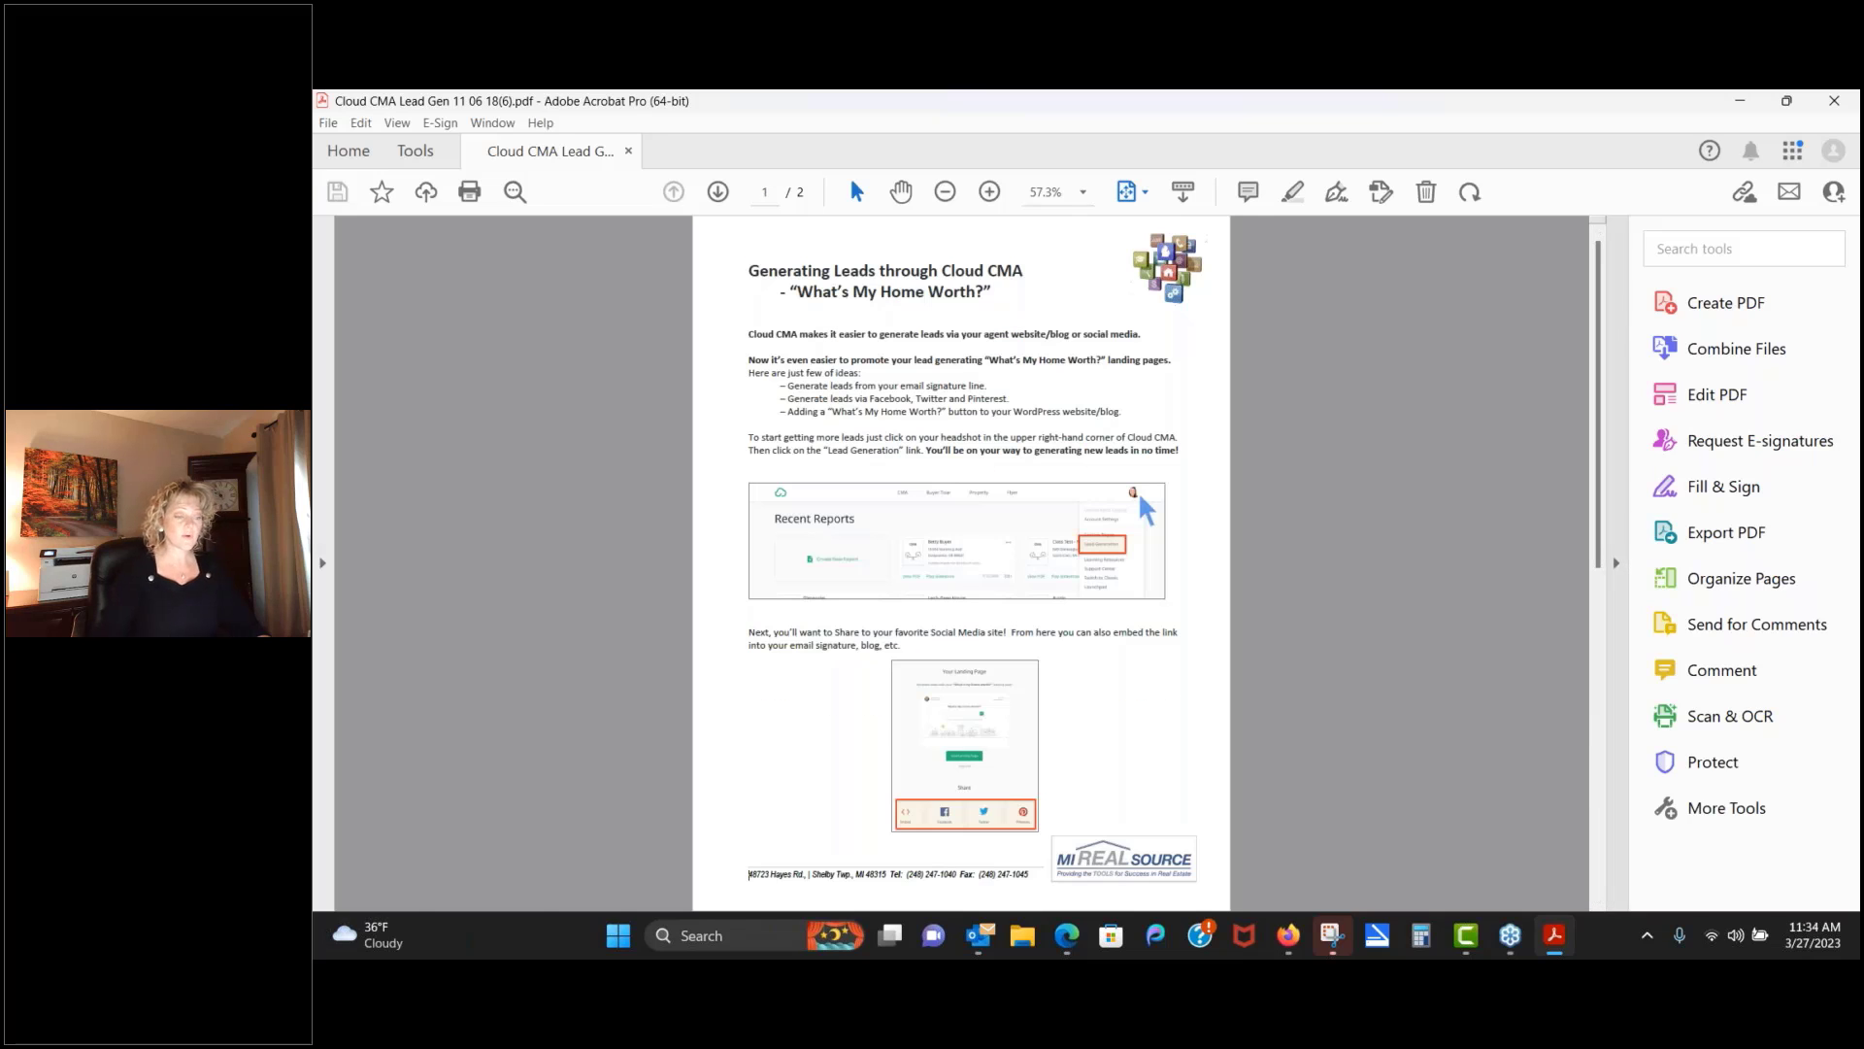